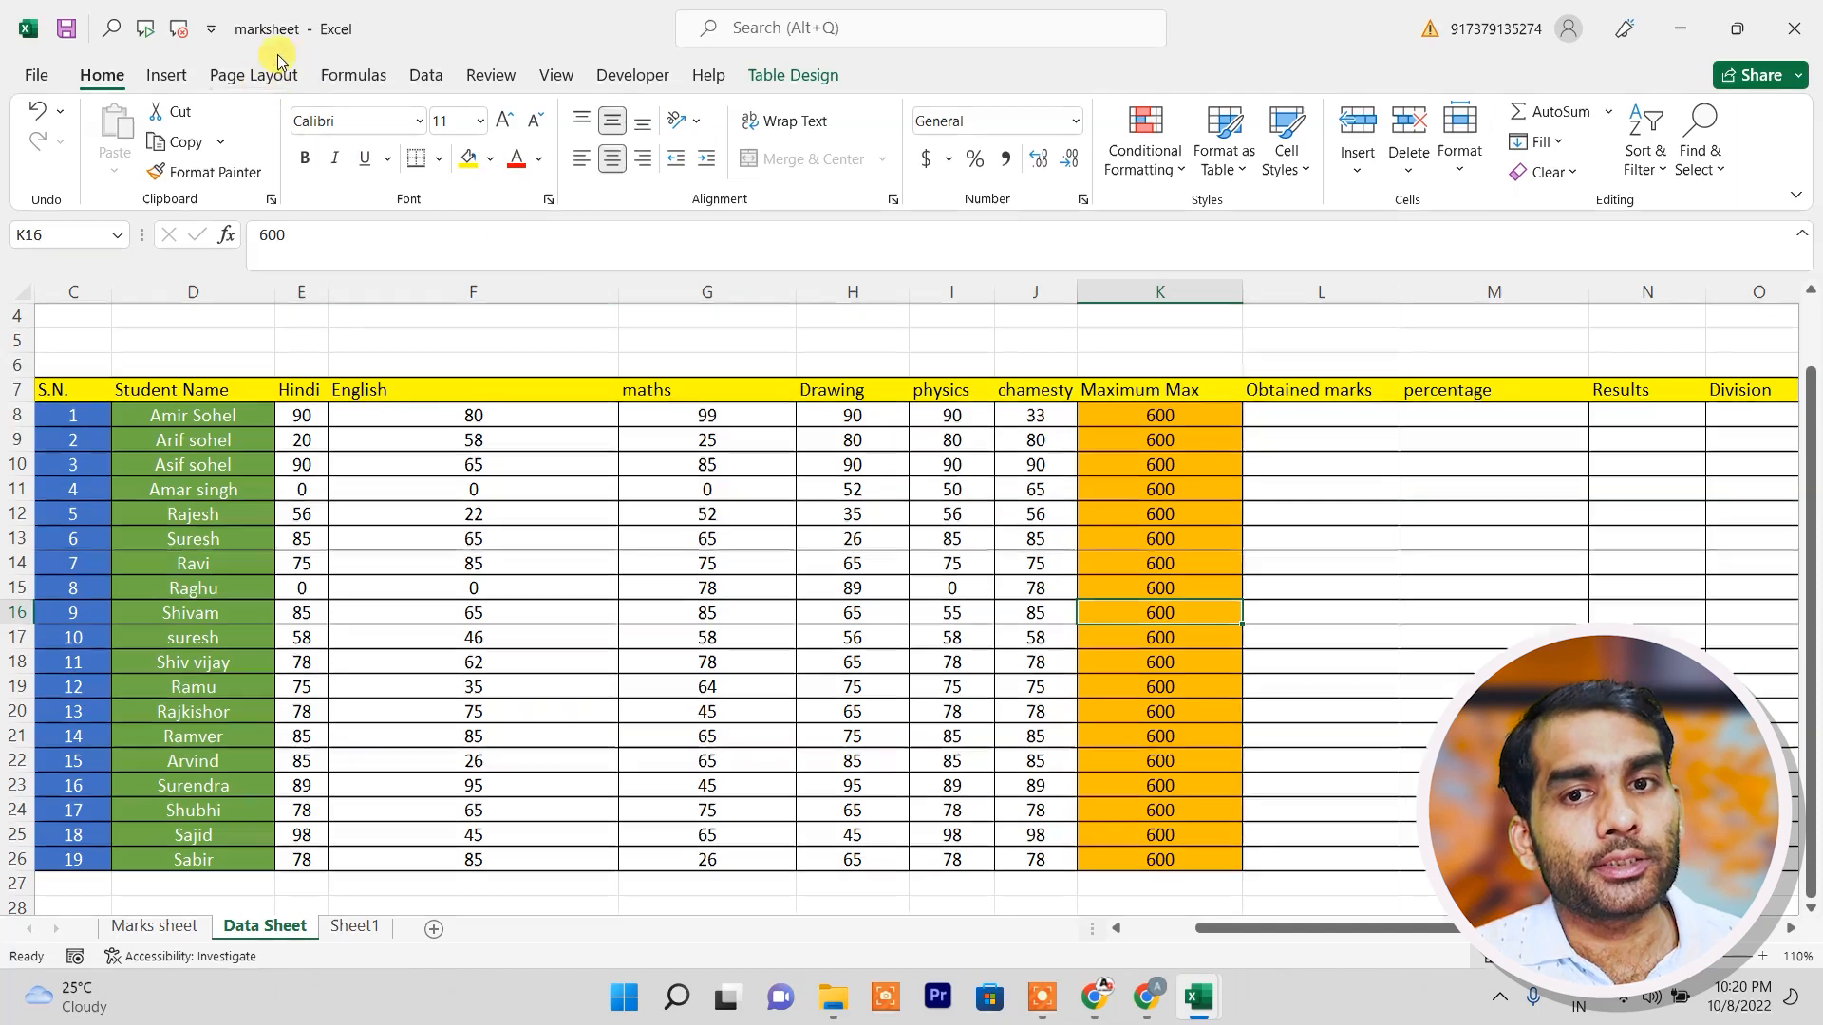
Enter a SUM formula in L8 that totals the first student's marks from Hindi to chamesty.
click(283, 77)
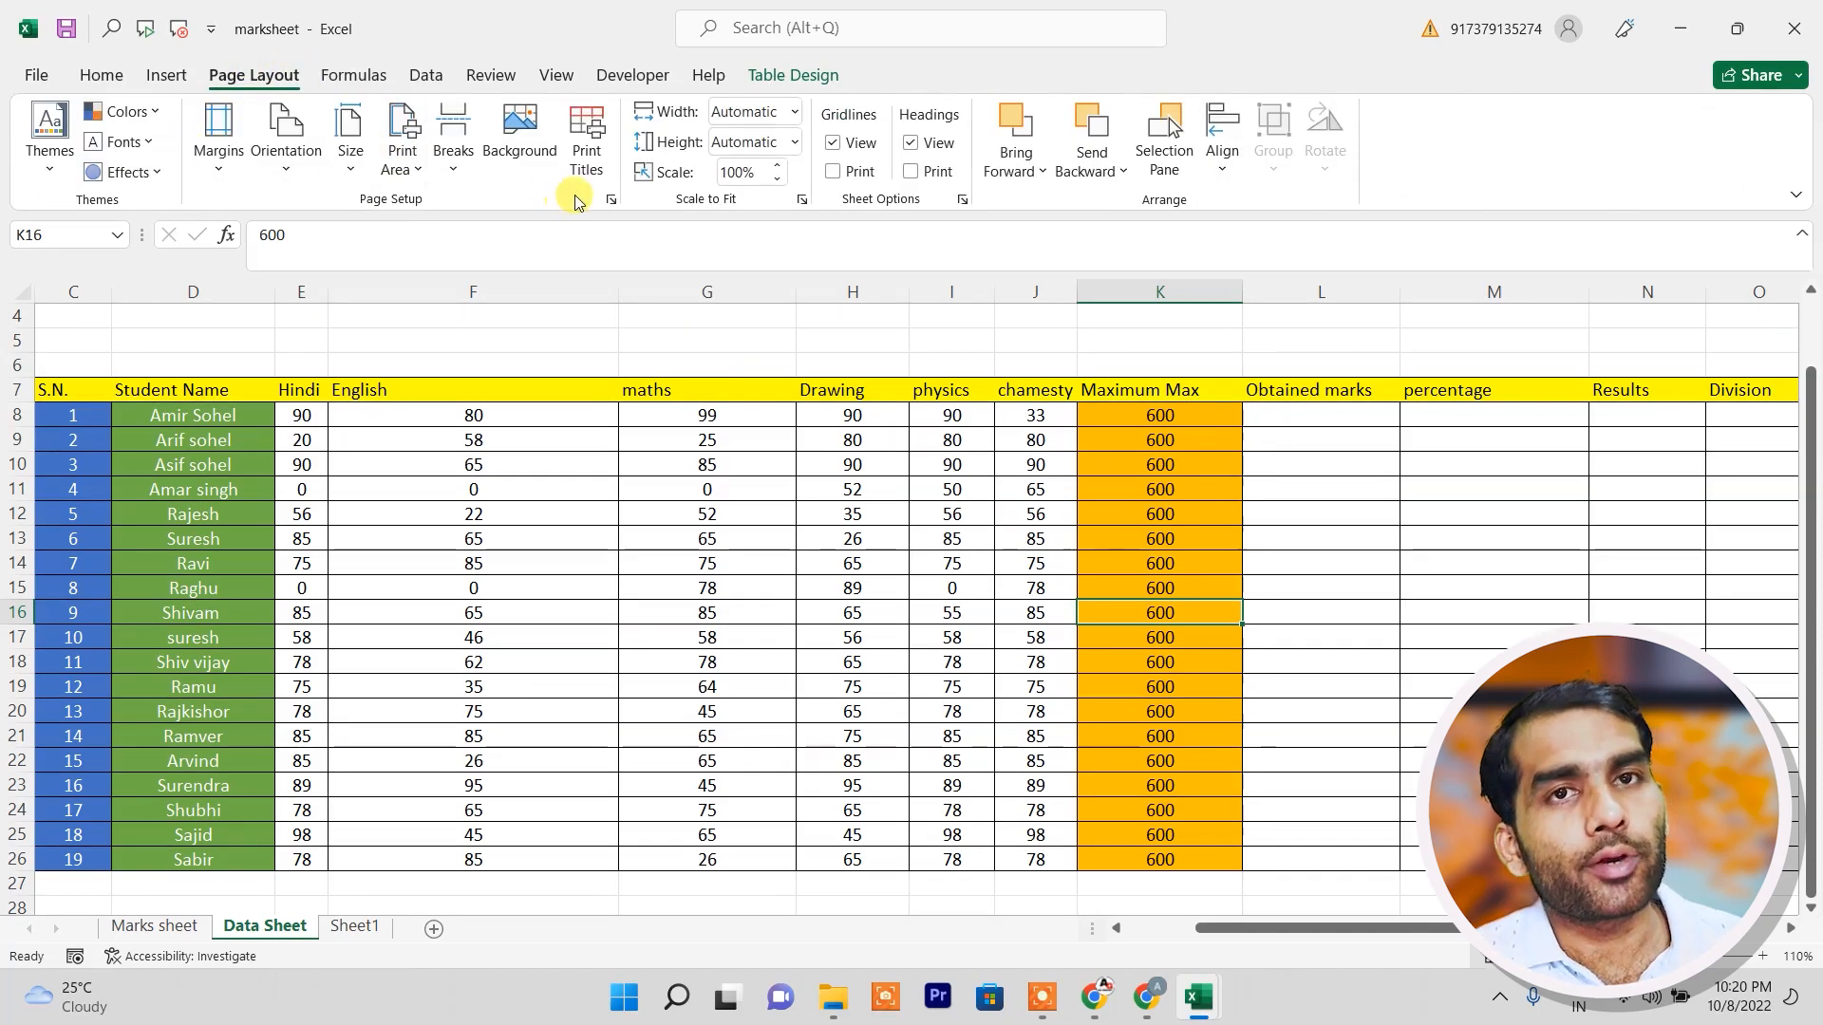
click(366, 78)
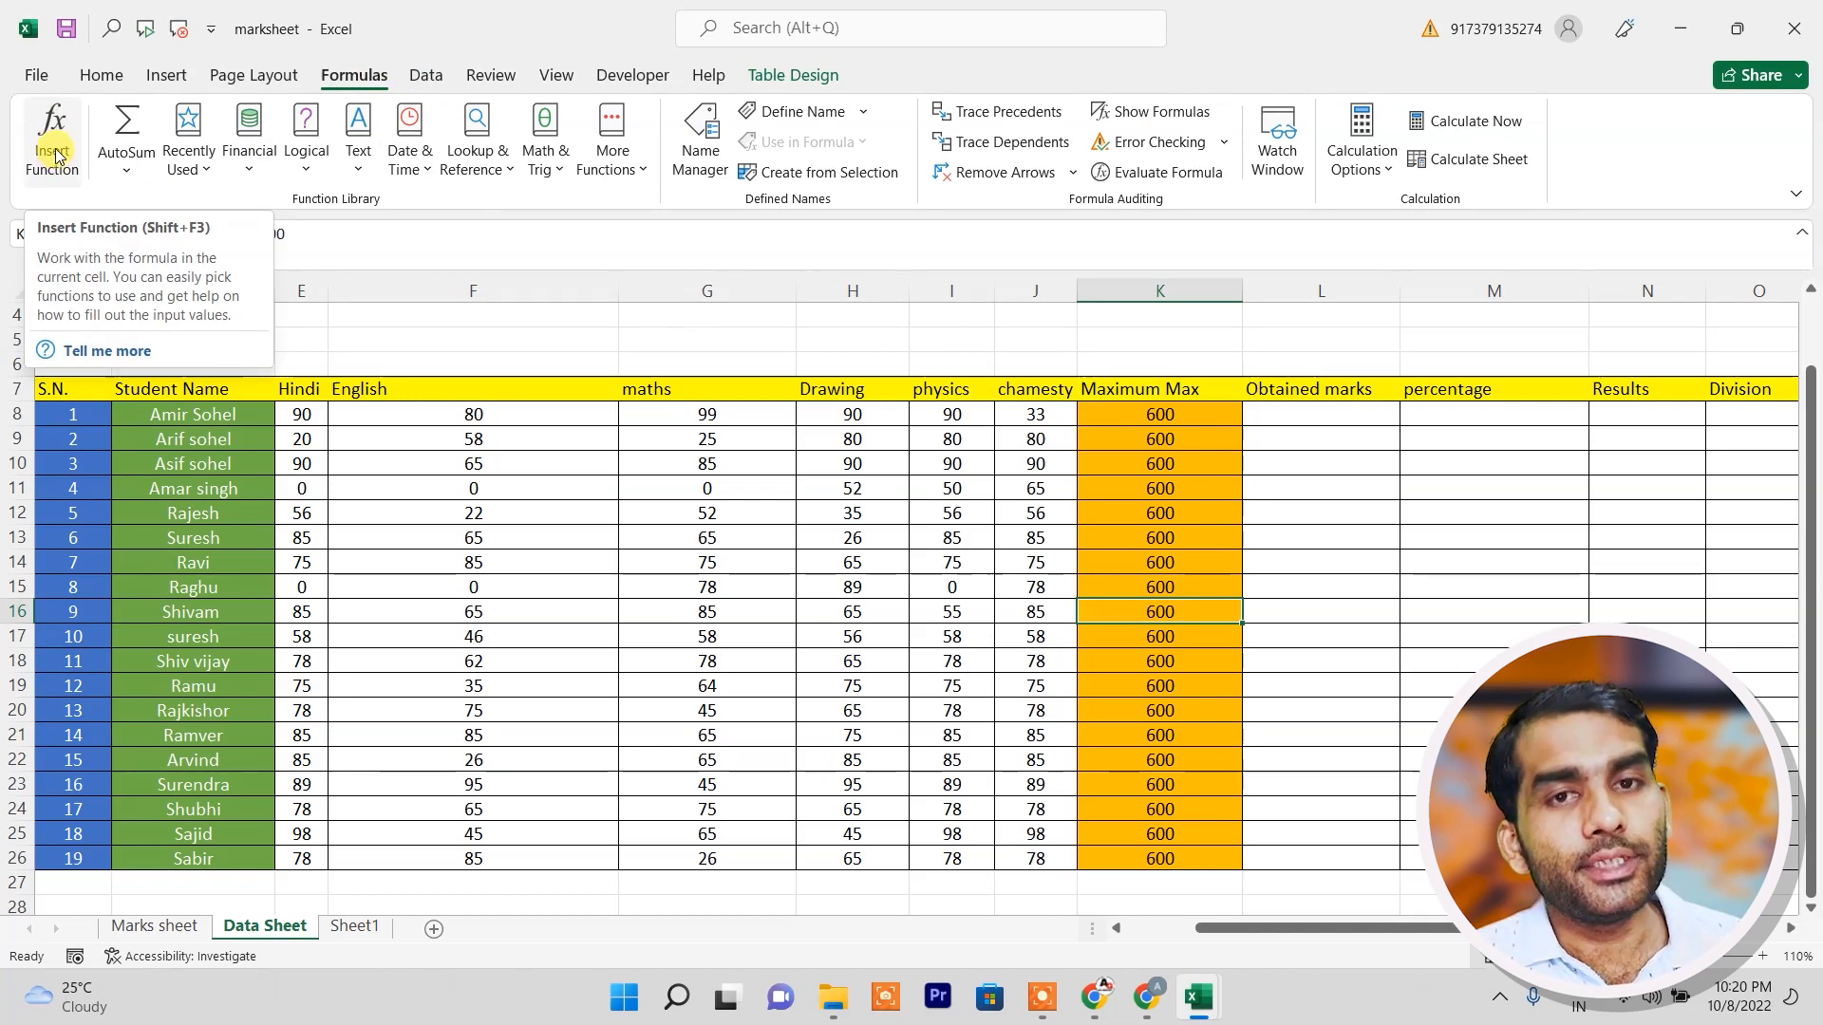
click(1273, 414)
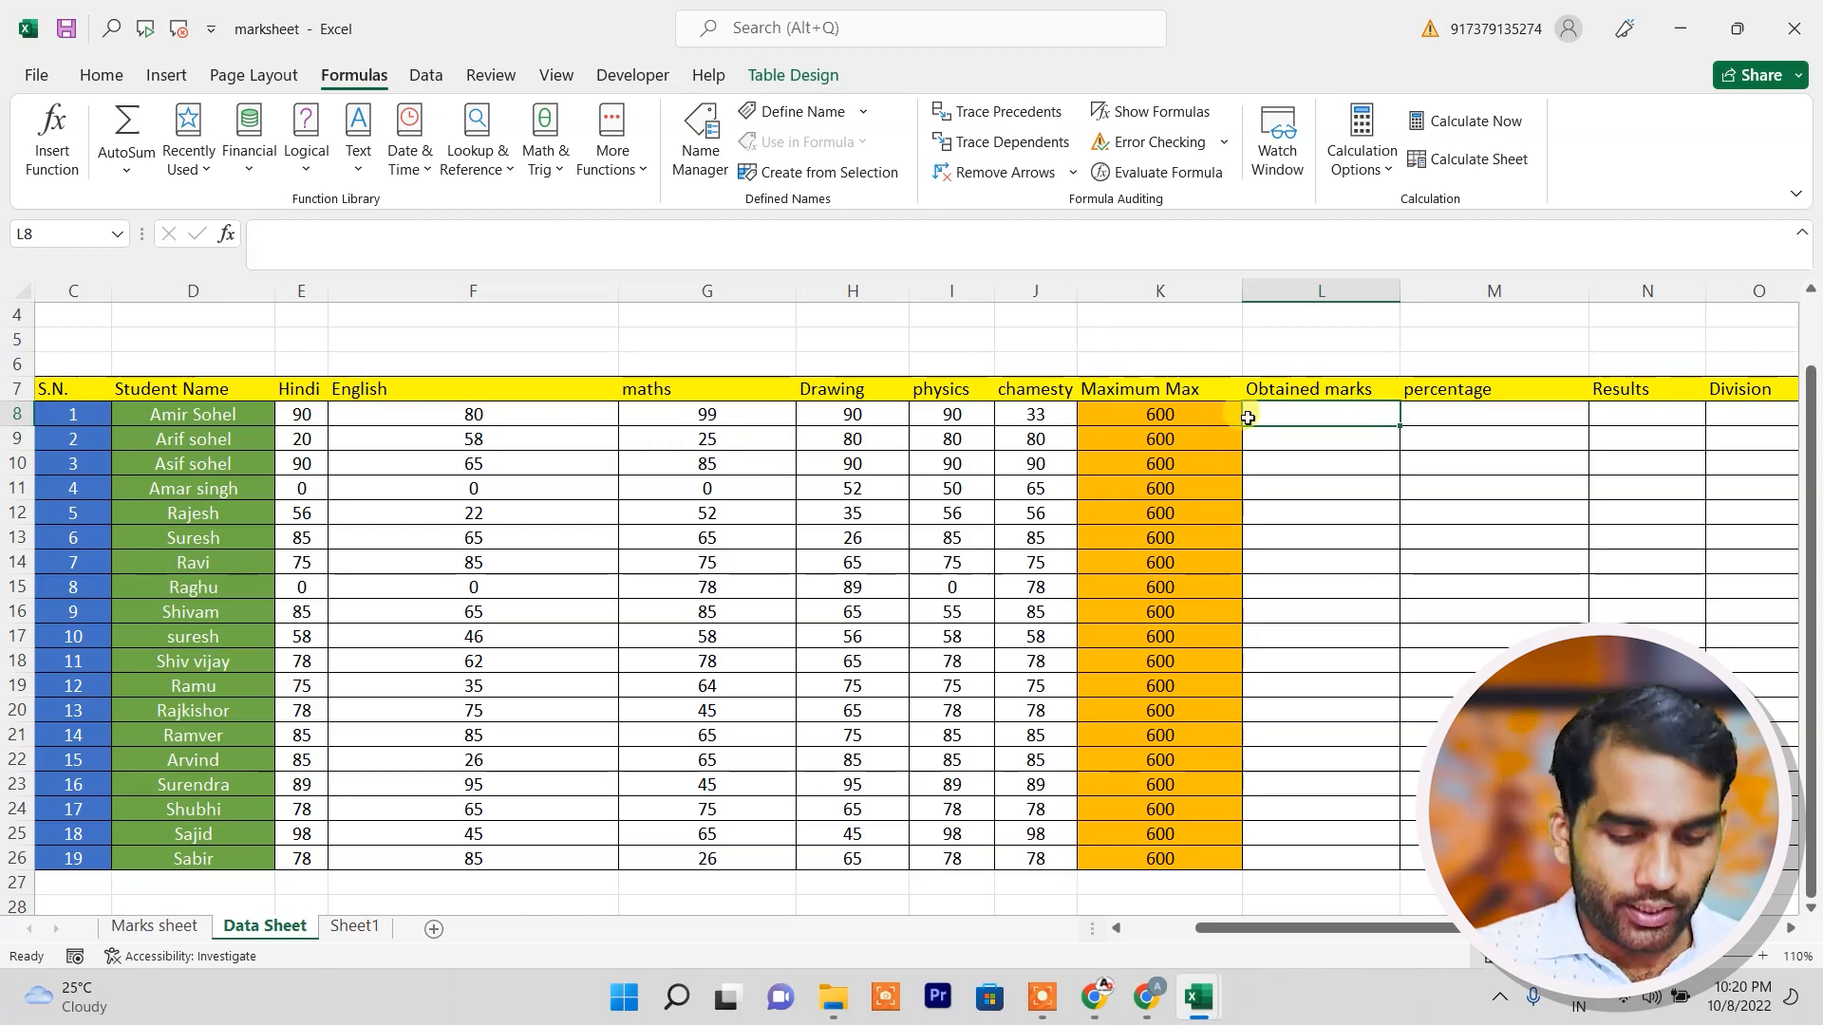
text(=)
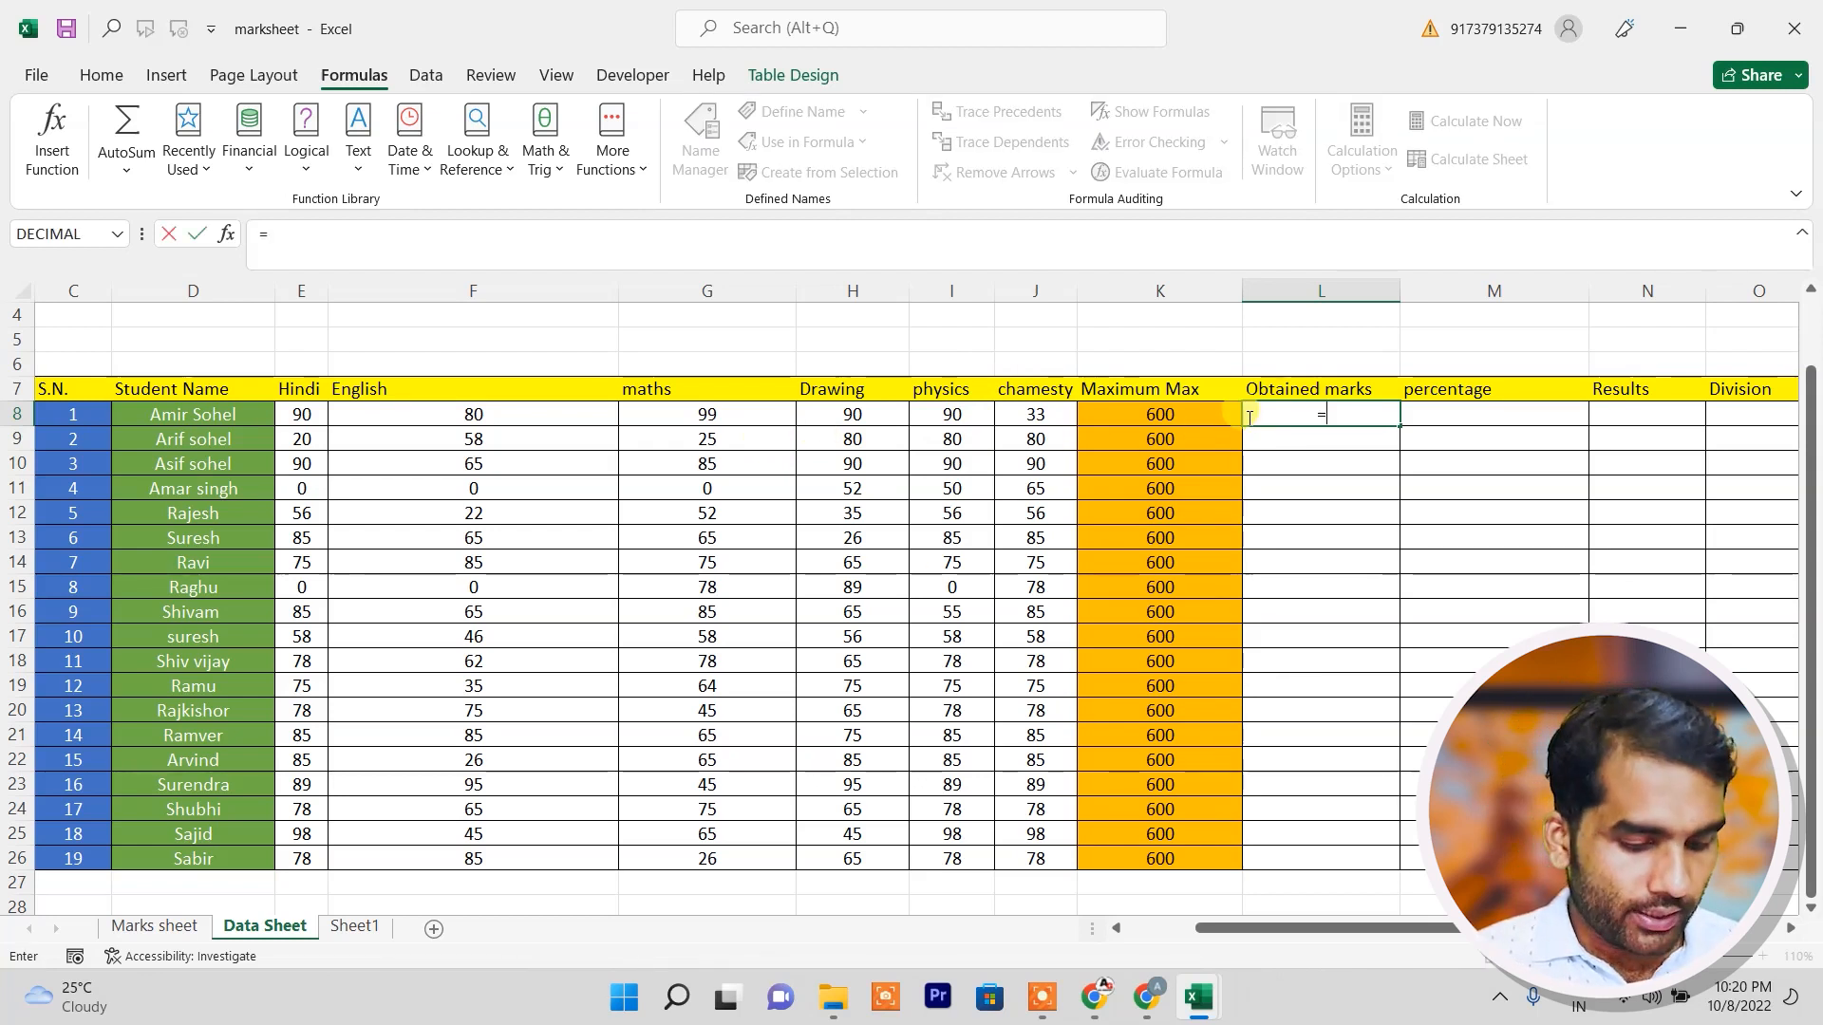
text(sum()
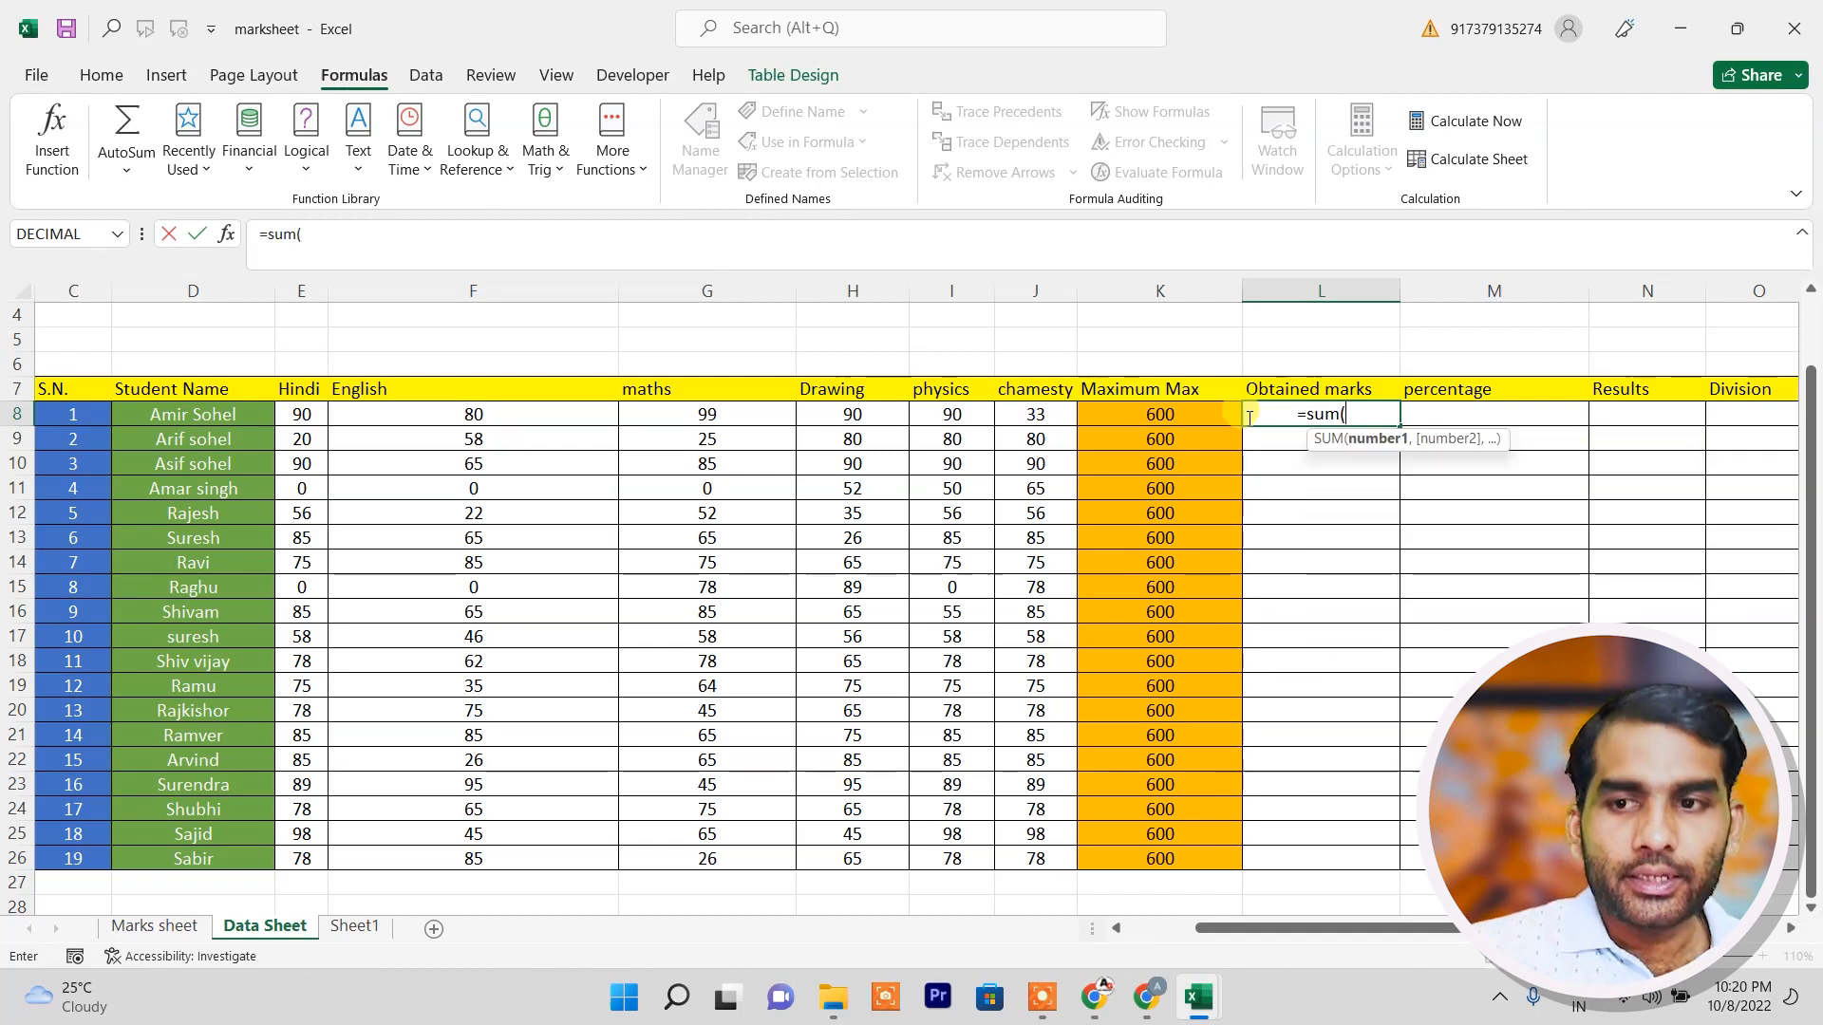
drag(301, 414, 1023, 421)
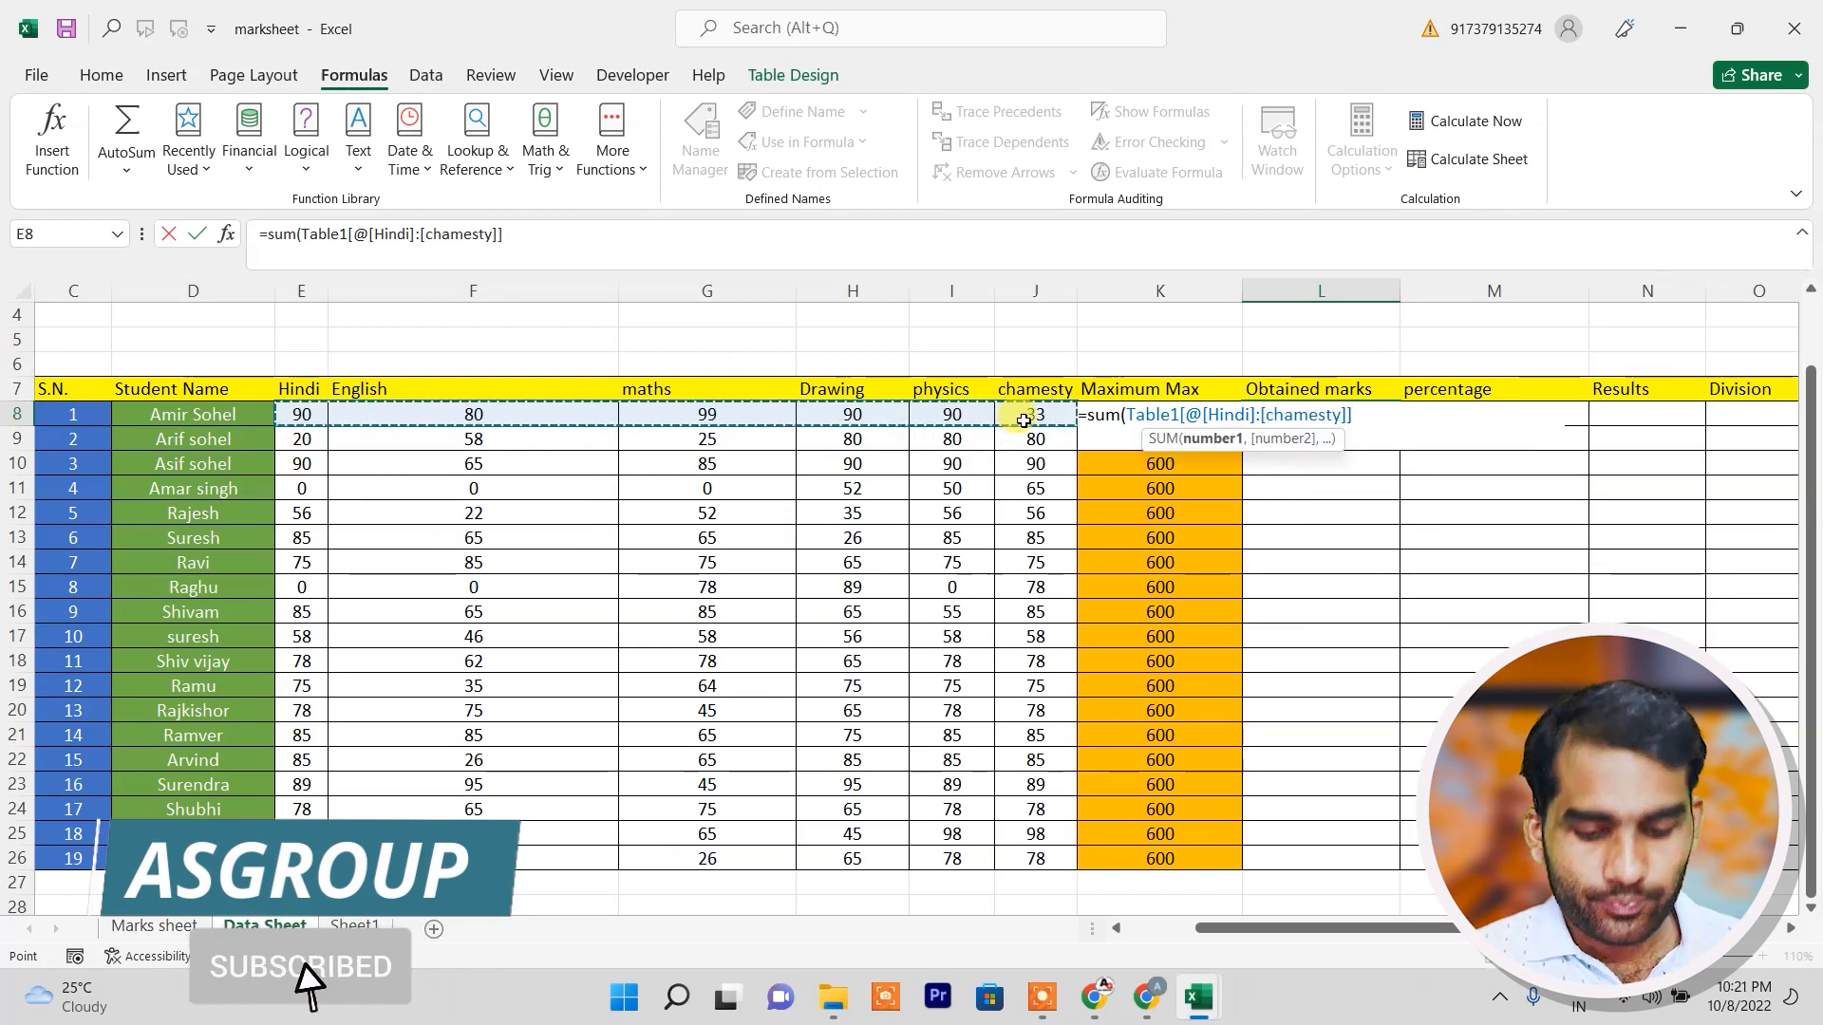
key(Return)
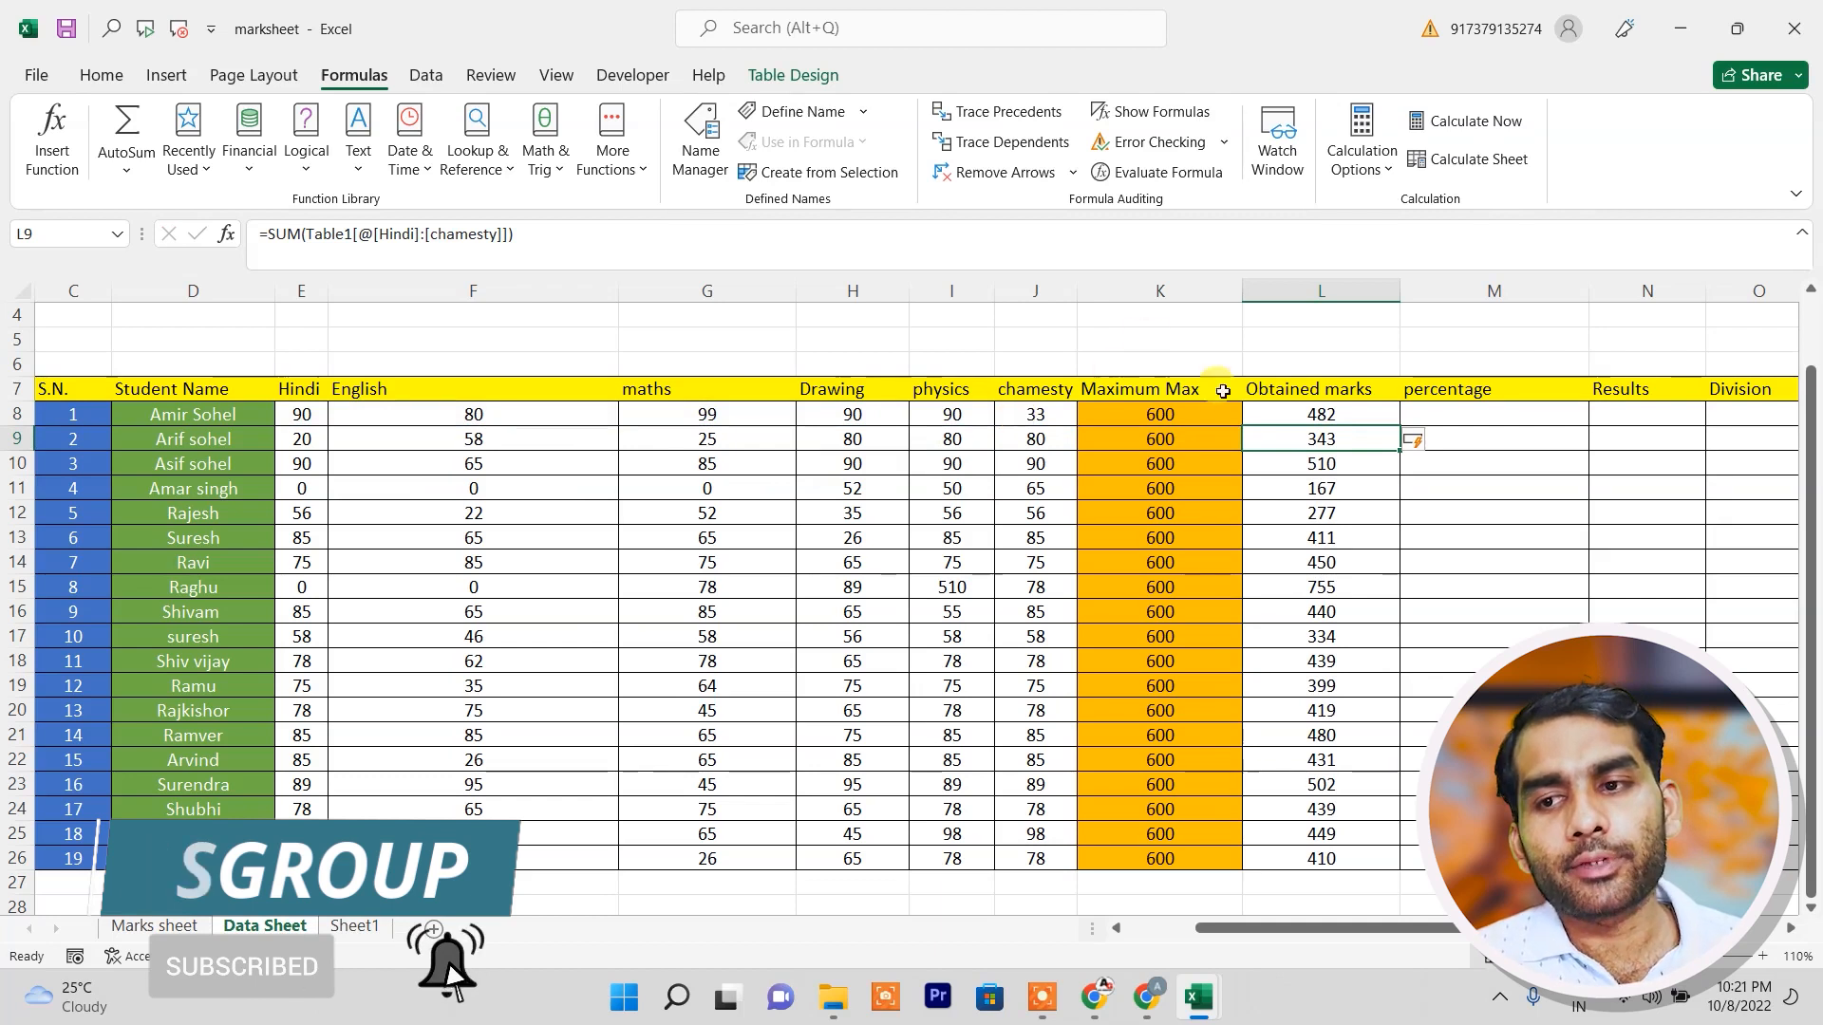
Clear the Obtained marks column from L9 to L26, keeping only the first student's total.
click(1320, 415)
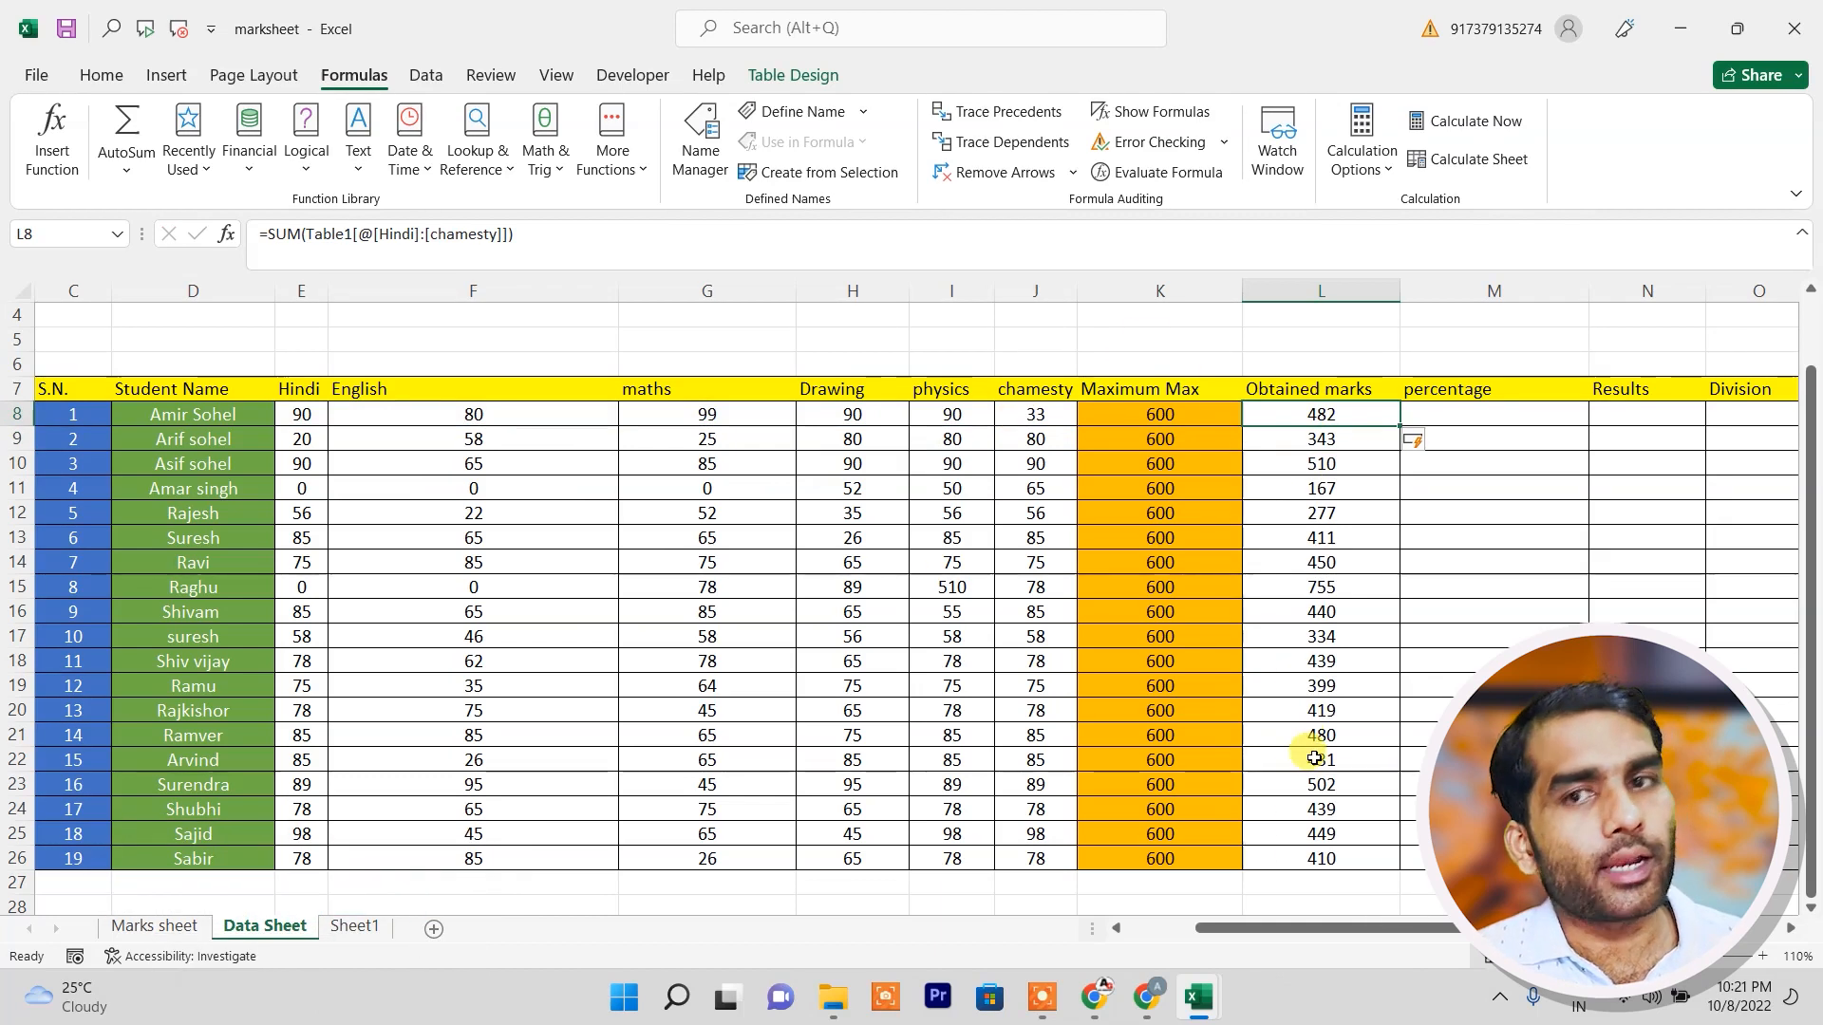
drag(1326, 443, 1349, 858)
key(Delete)
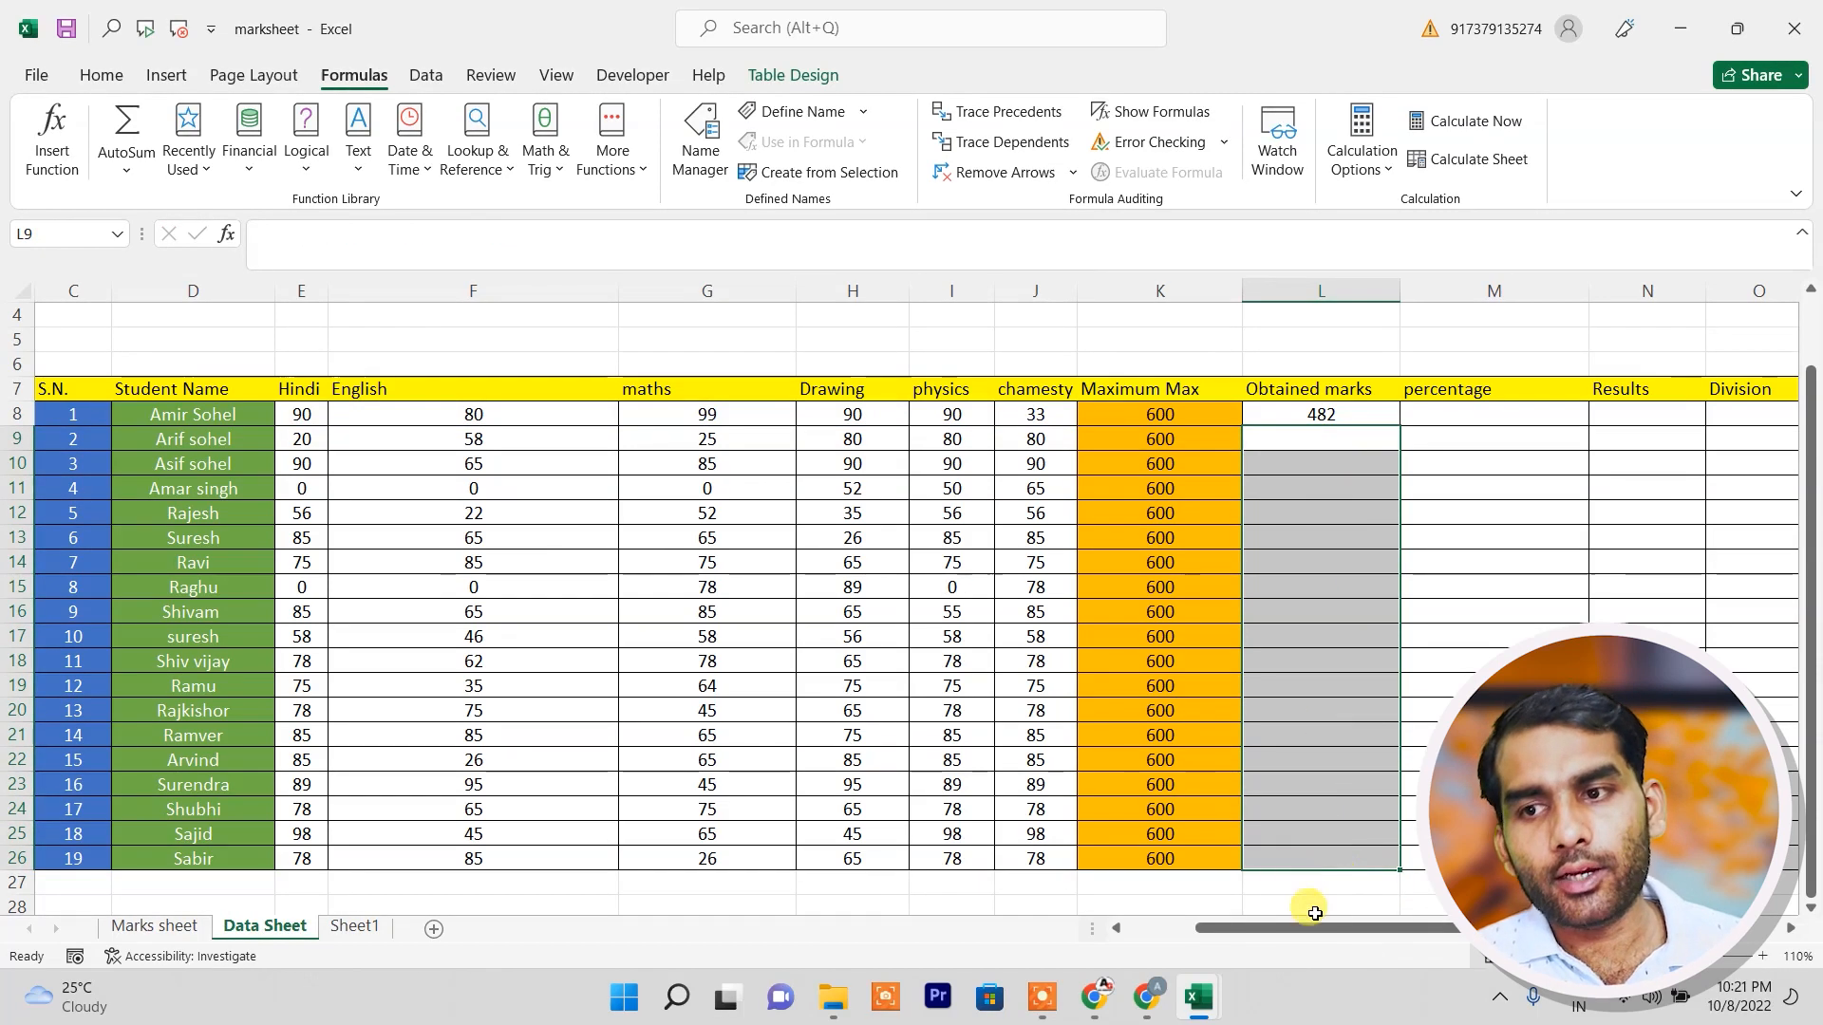
click(1220, 708)
click(1324, 414)
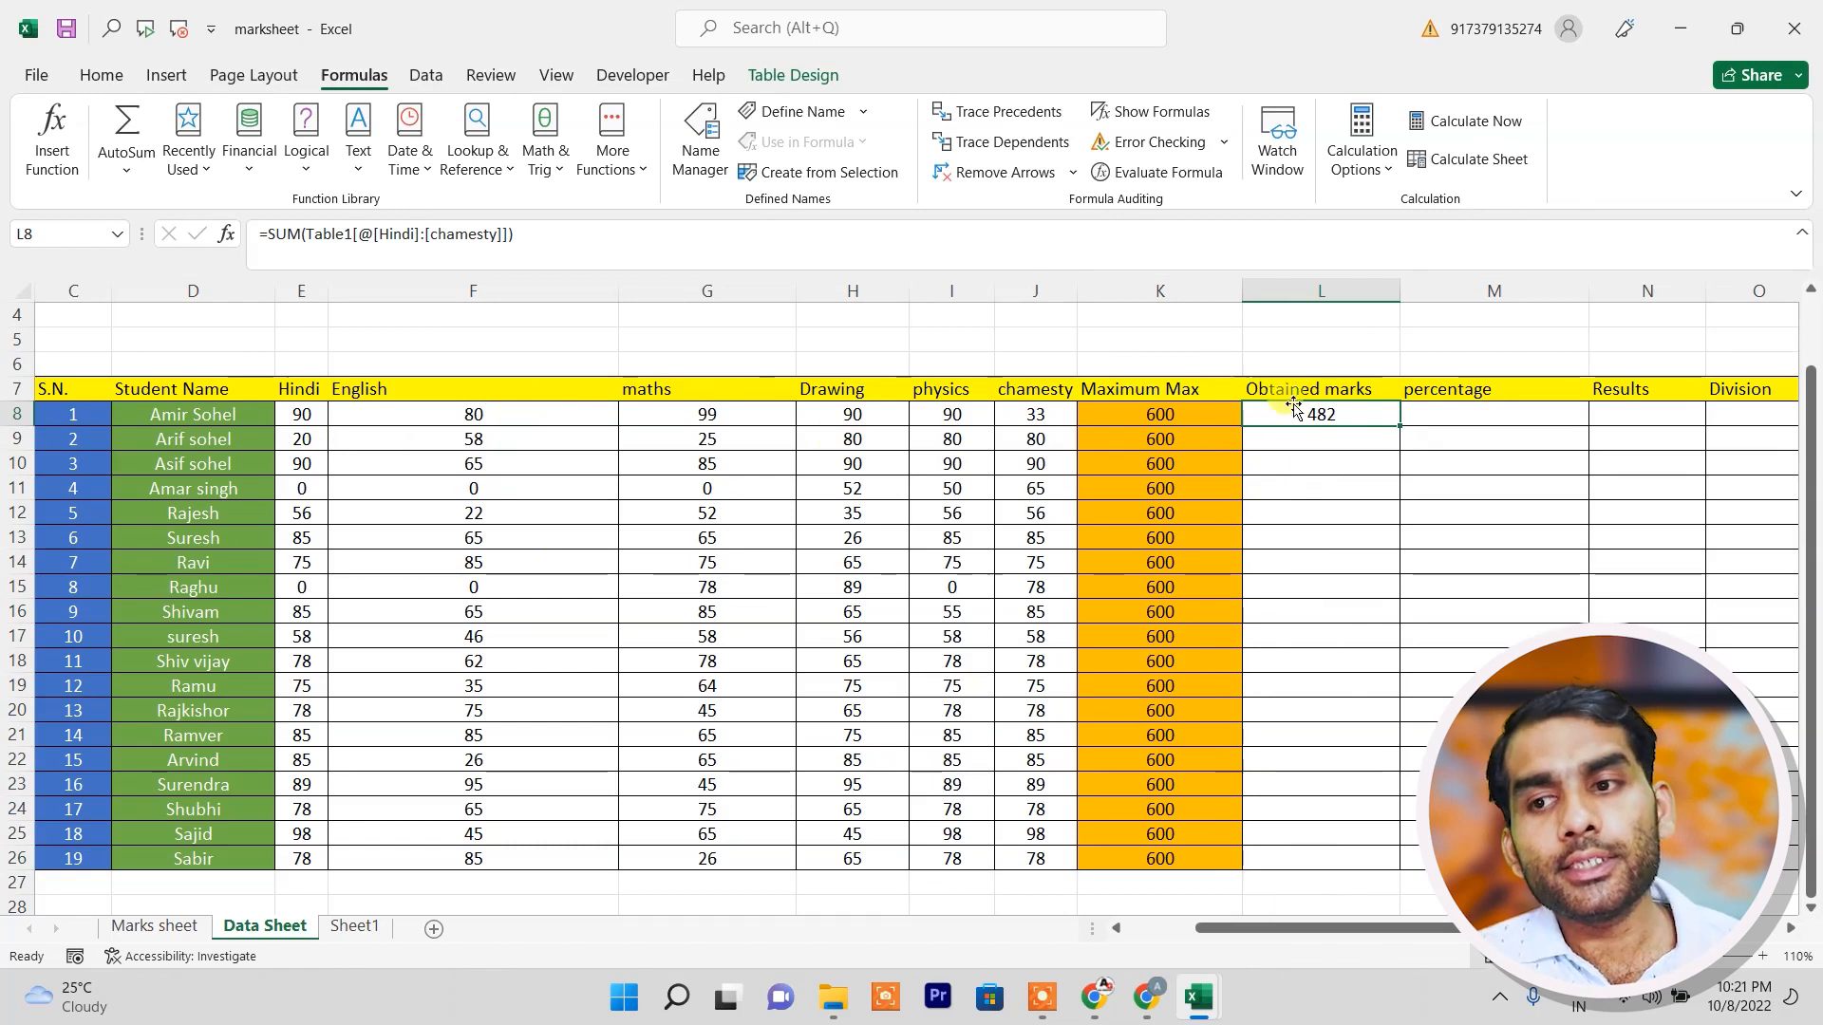
Open Insert Function for cell L9 and browse the Most Recently Used and All function categories.
click(1312, 442)
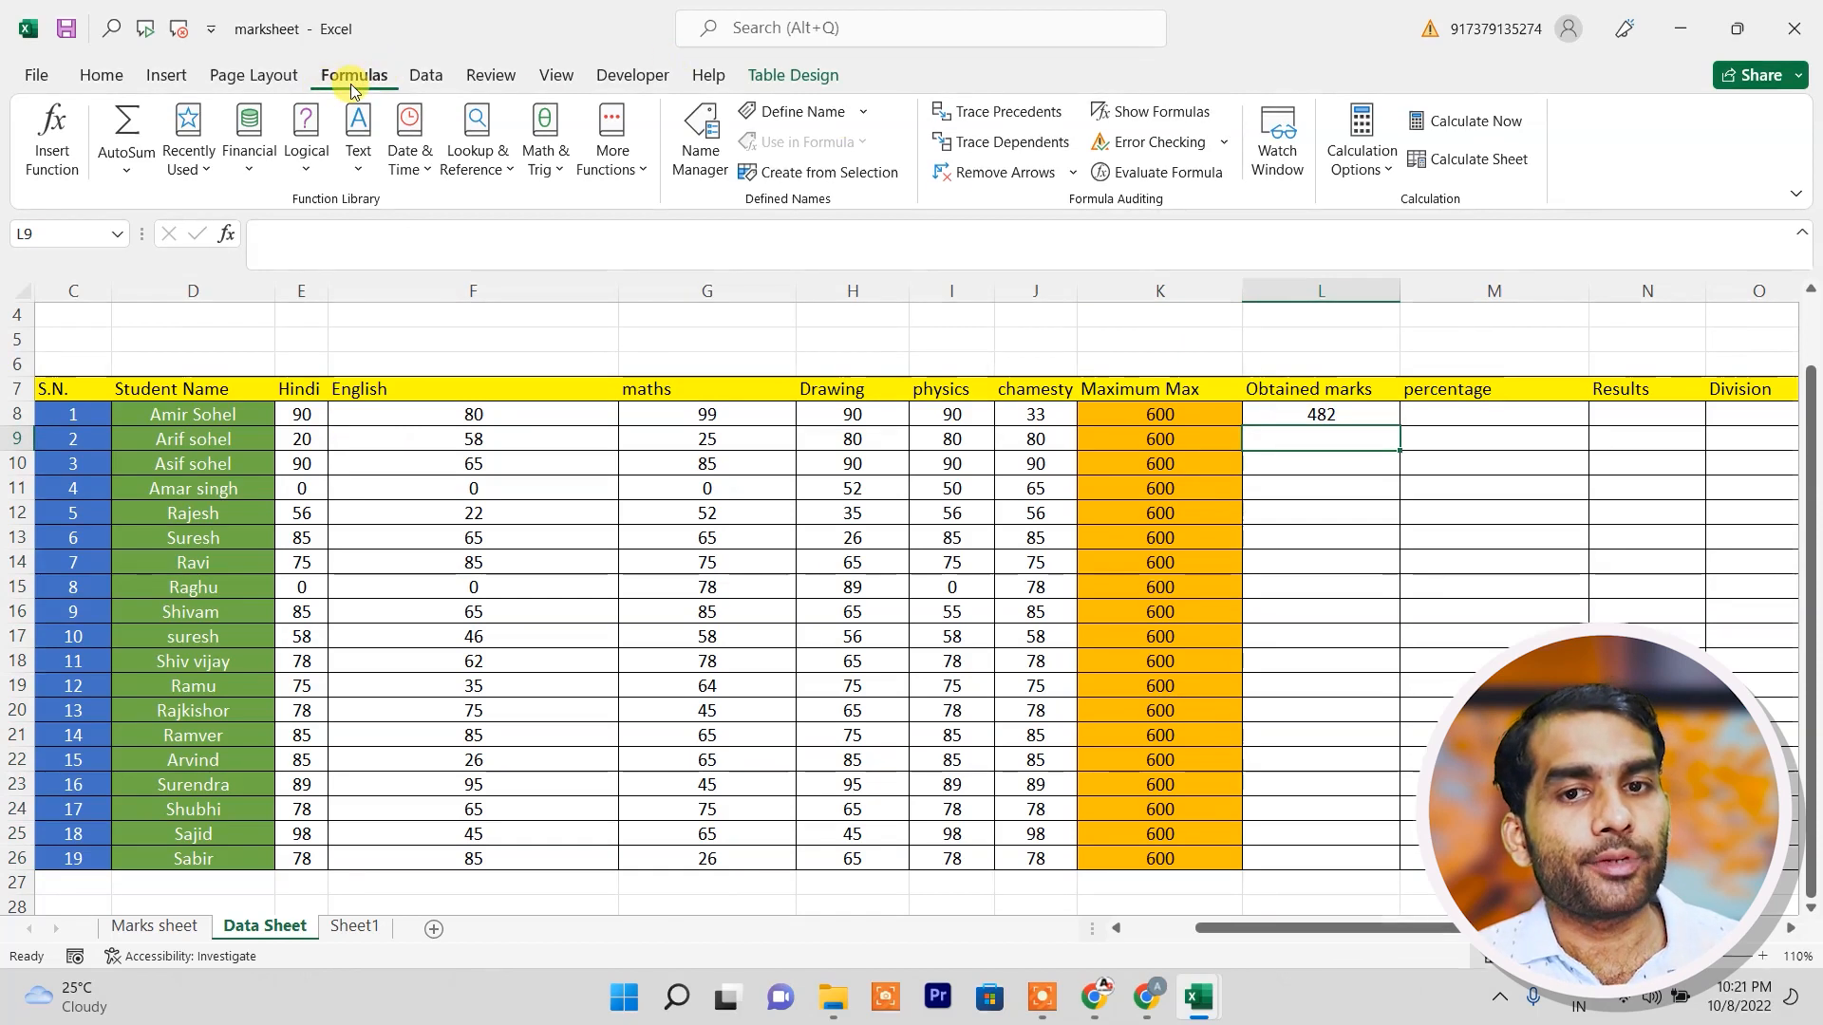
click(54, 141)
drag(560, 539, 540, 278)
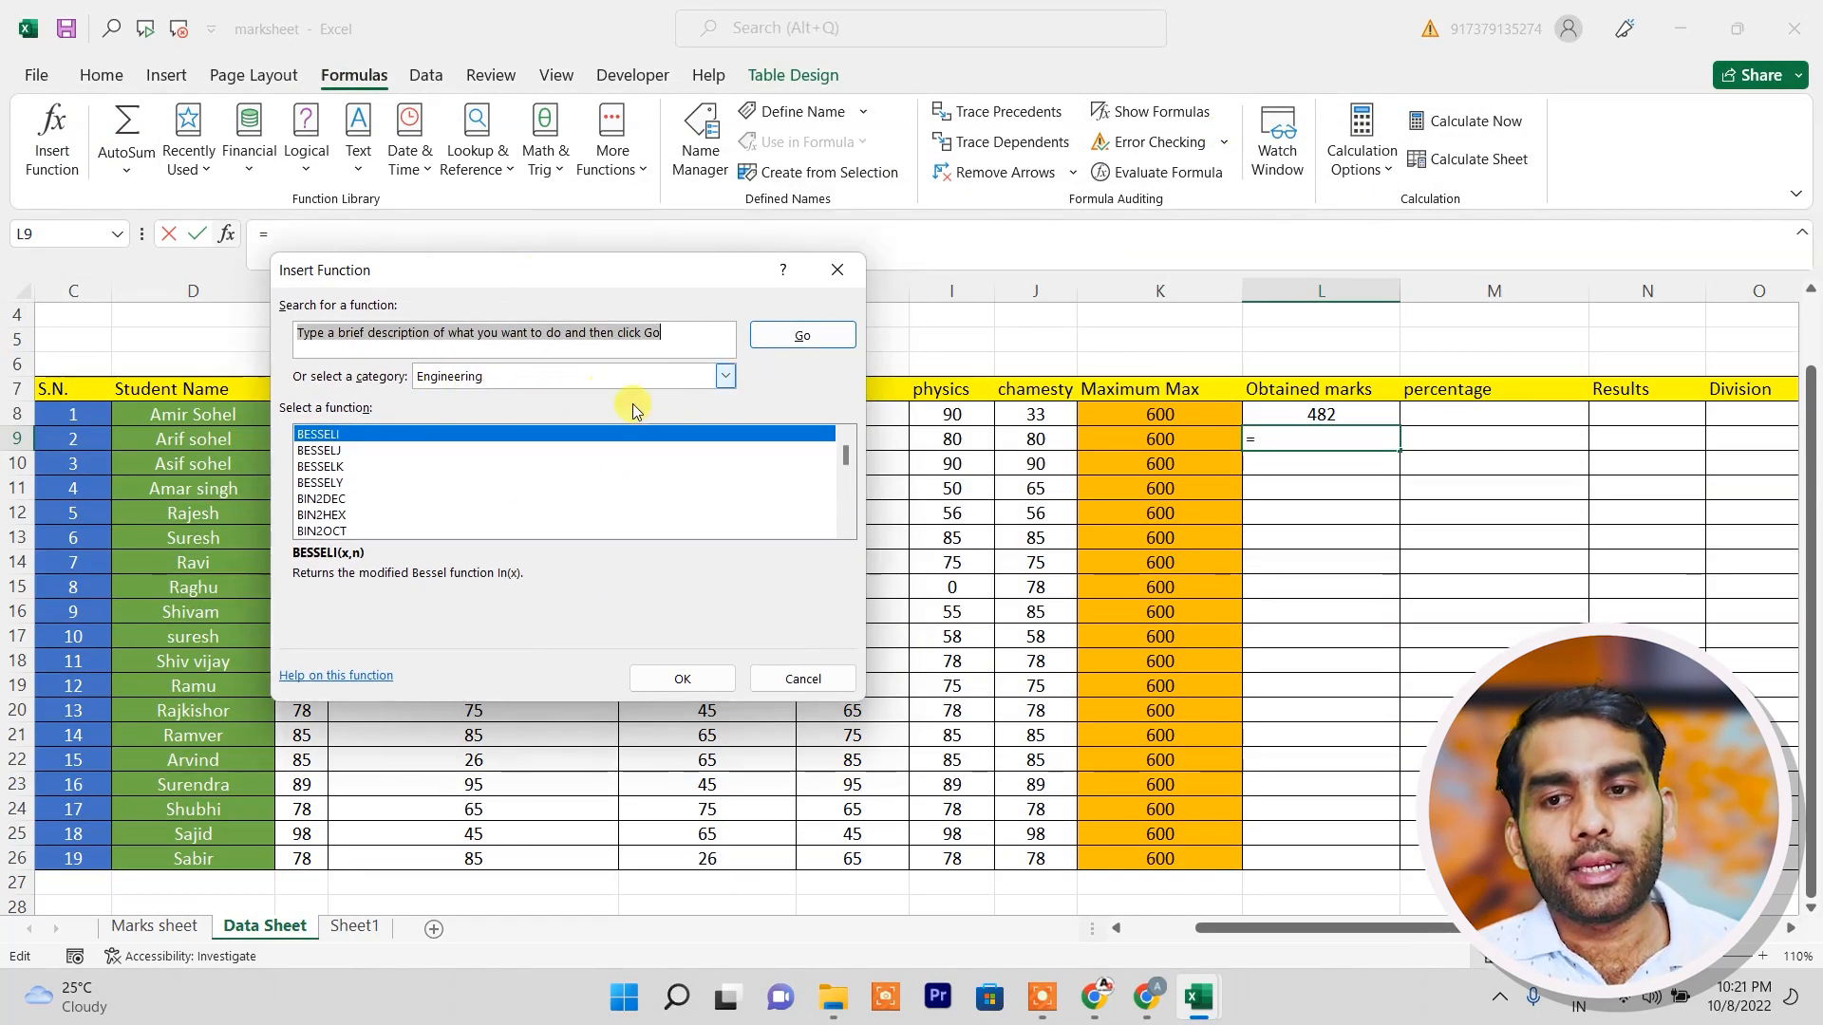
click(725, 376)
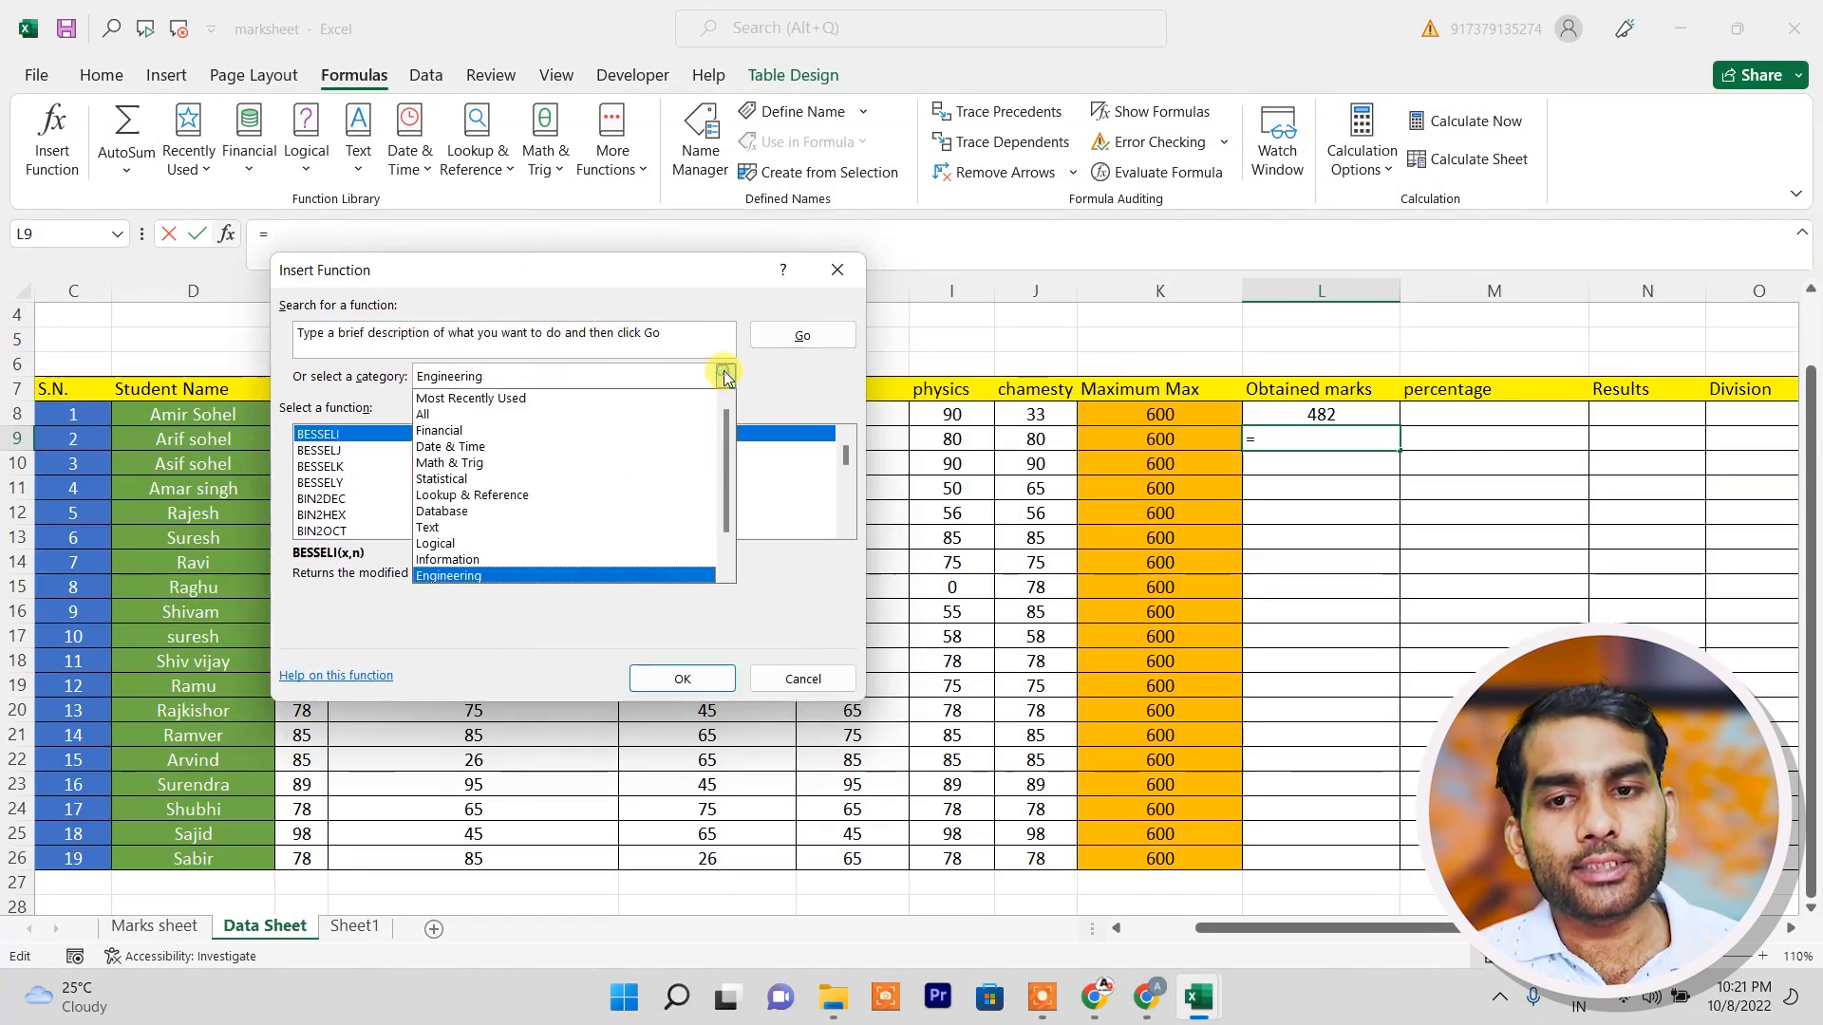
click(528, 397)
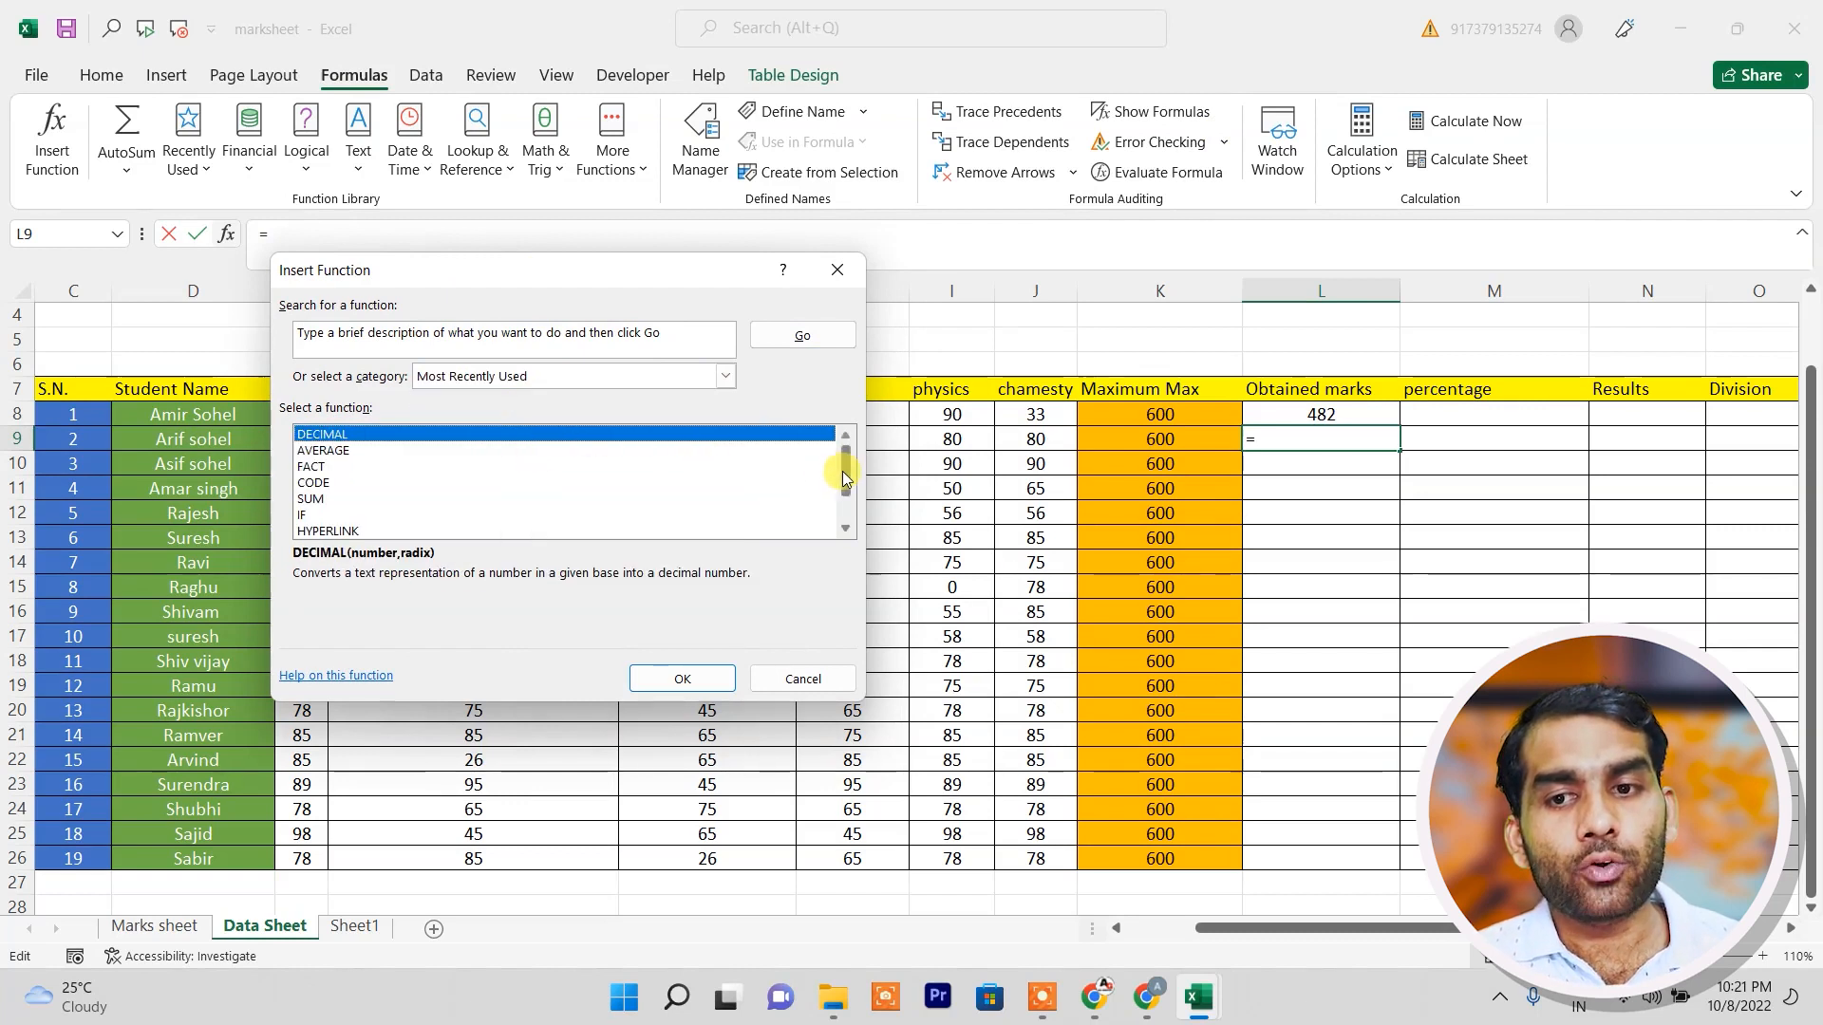
drag(847, 477, 847, 491)
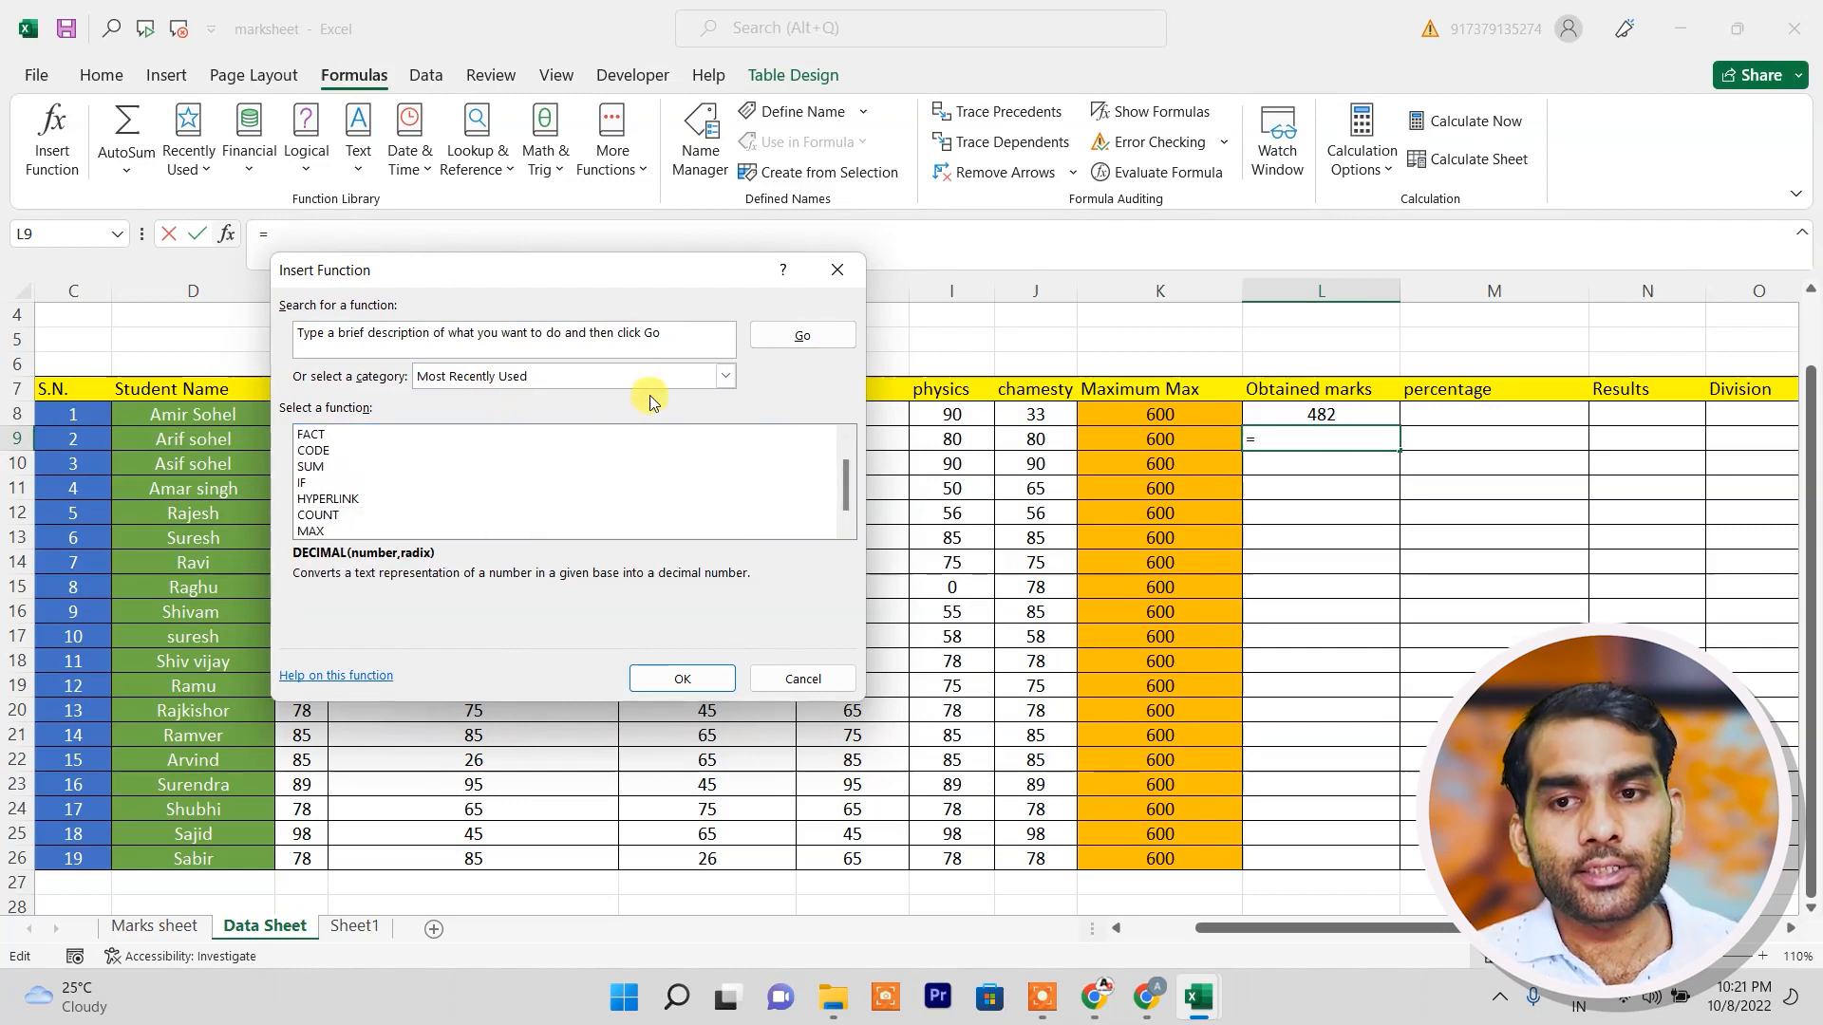
click(725, 377)
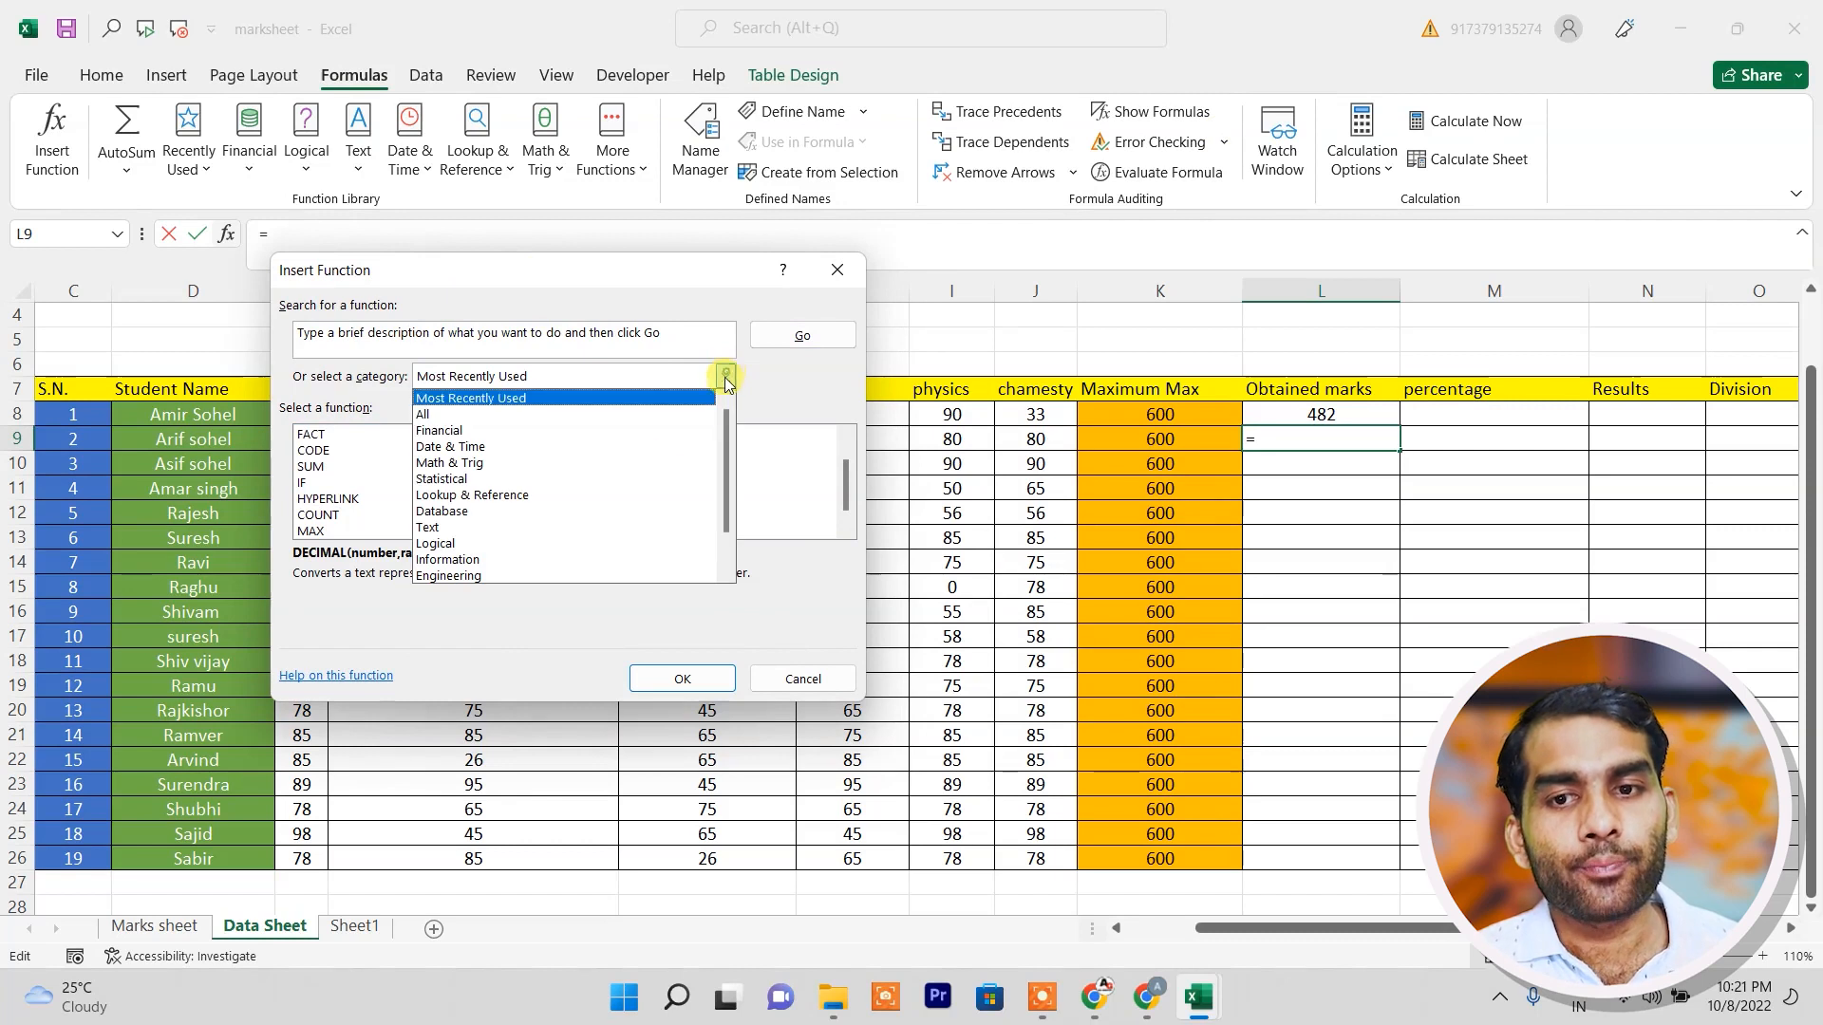
click(590, 415)
drag(849, 454, 812, 423)
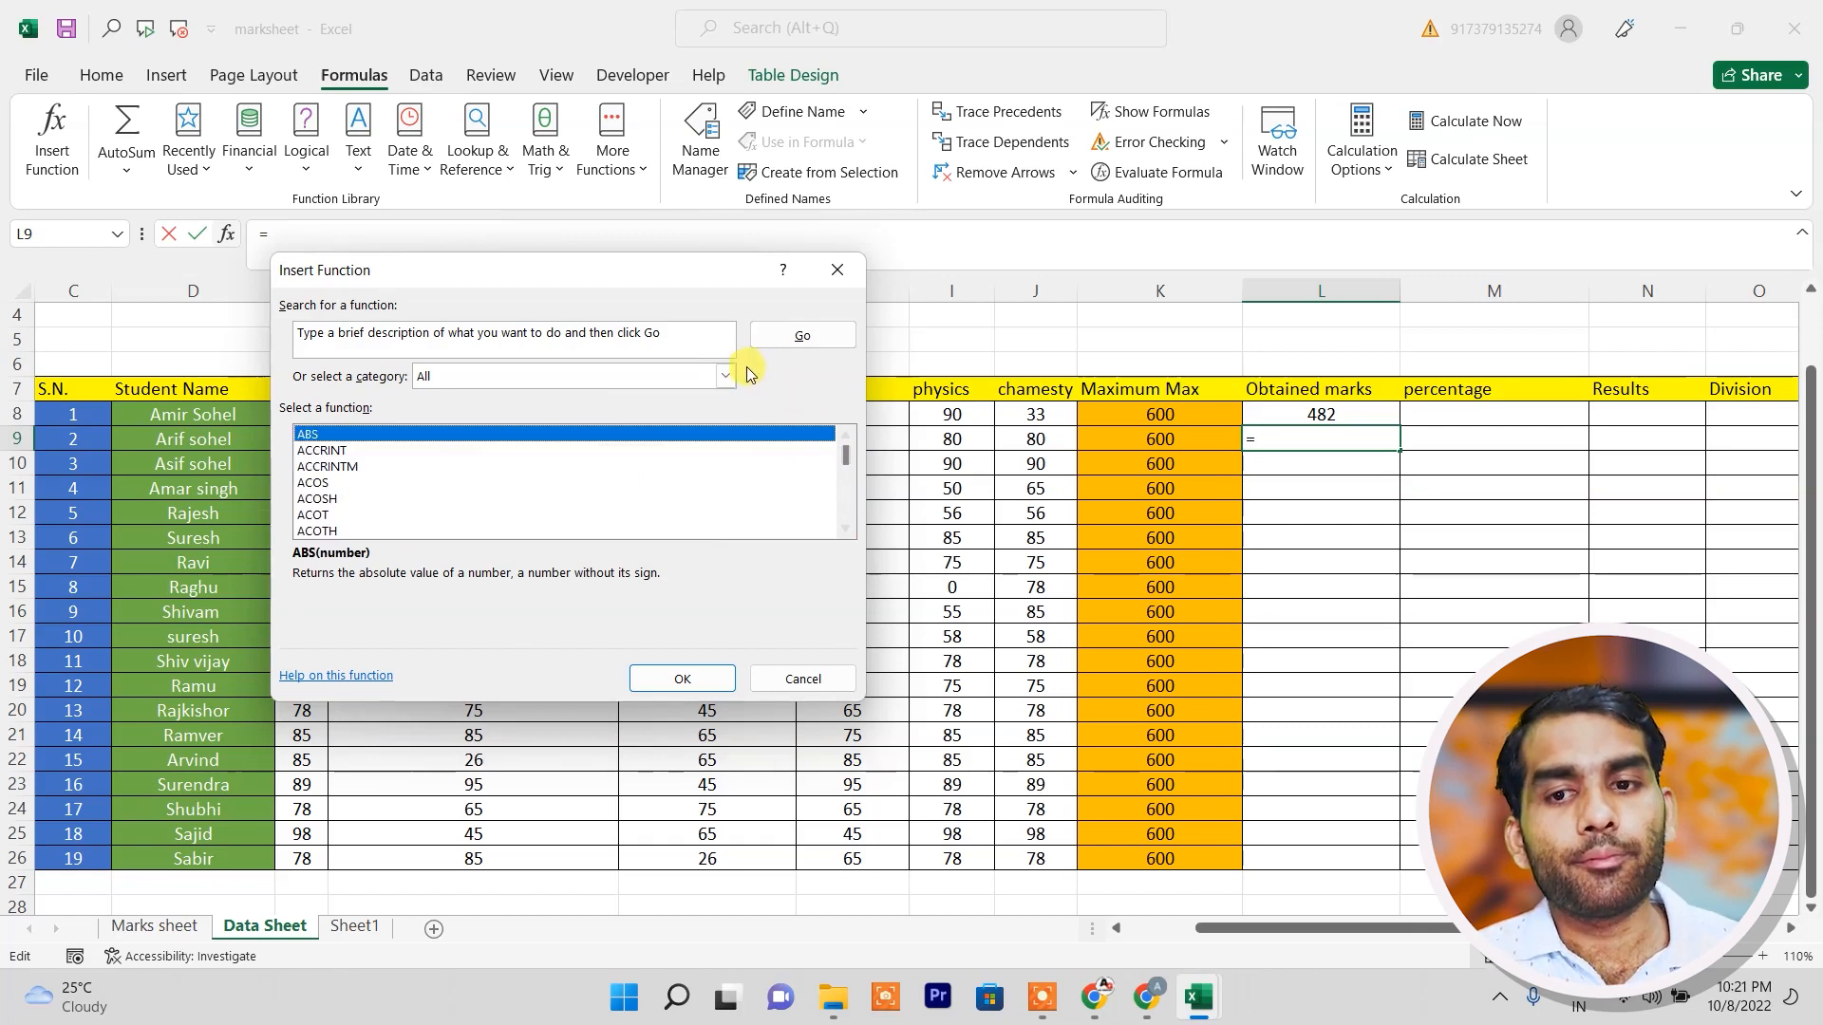
Search the functions for "sum" and choose SUM for cell L9.
click(687, 336)
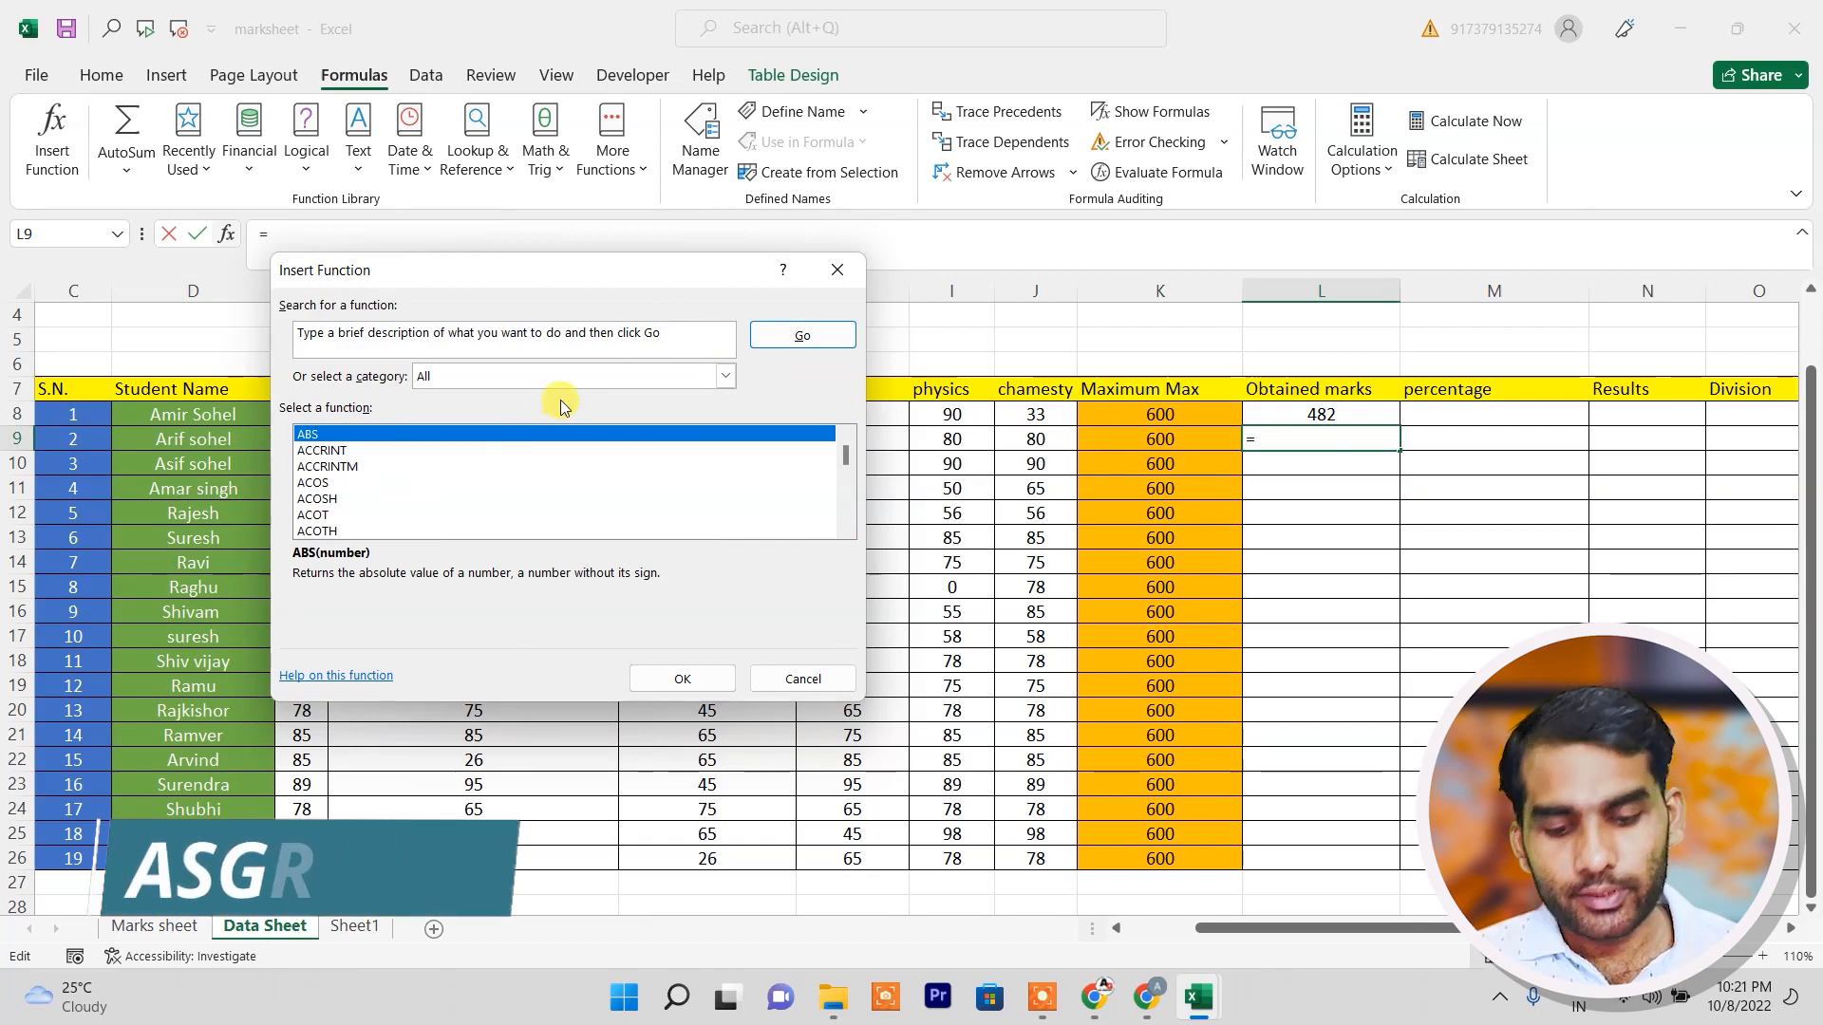
key(BackSpace)
key(BackSpace)
key(BackSpace)
key(BackSpace)
key(BackSpace)
key(BackSpace)
key(BackSpace)
key(BackSpace)
key(BackSpace)
key(BackSpace)
key(BackSpace)
key(BackSpace)
key(BackSpace)
key(BackSpace)
key(BackSpace)
key(BackSpace)
key(BackSpace)
key(BackSpace)
key(BackSpace)
key(BackSpace)
key(BackSpace)
key(BackSpace)
key(BackSpace)
key(BackSpace)
key(BackSpace)
key(BackSpace)
key(BackSpace)
key(BackSpace)
key(BackSpace)
key(BackSpace)
key(BackSpace)
key(BackSpace)
key(BackSpace)
key(BackSpace)
key(BackSpace)
key(BackSpace)
key(BackSpace)
key(BackSpace)
key(BackSpace)
key(BackSpace)
text(sum)
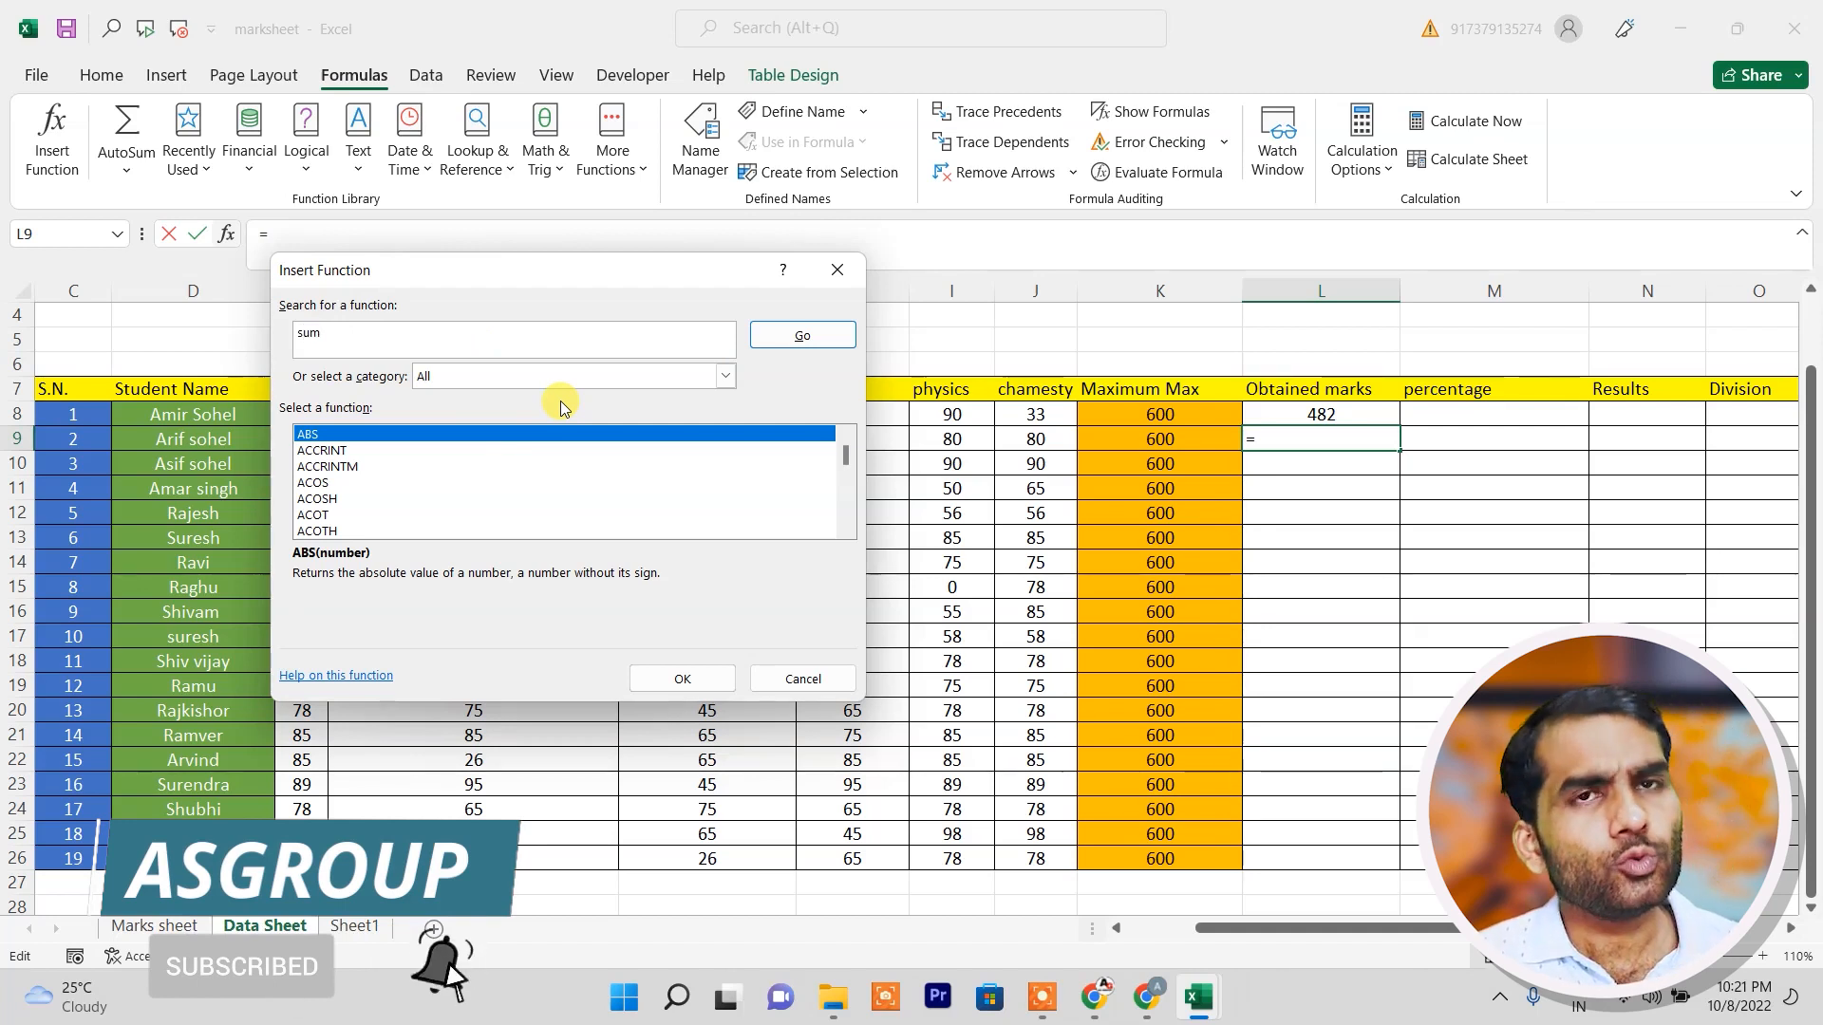
click(796, 335)
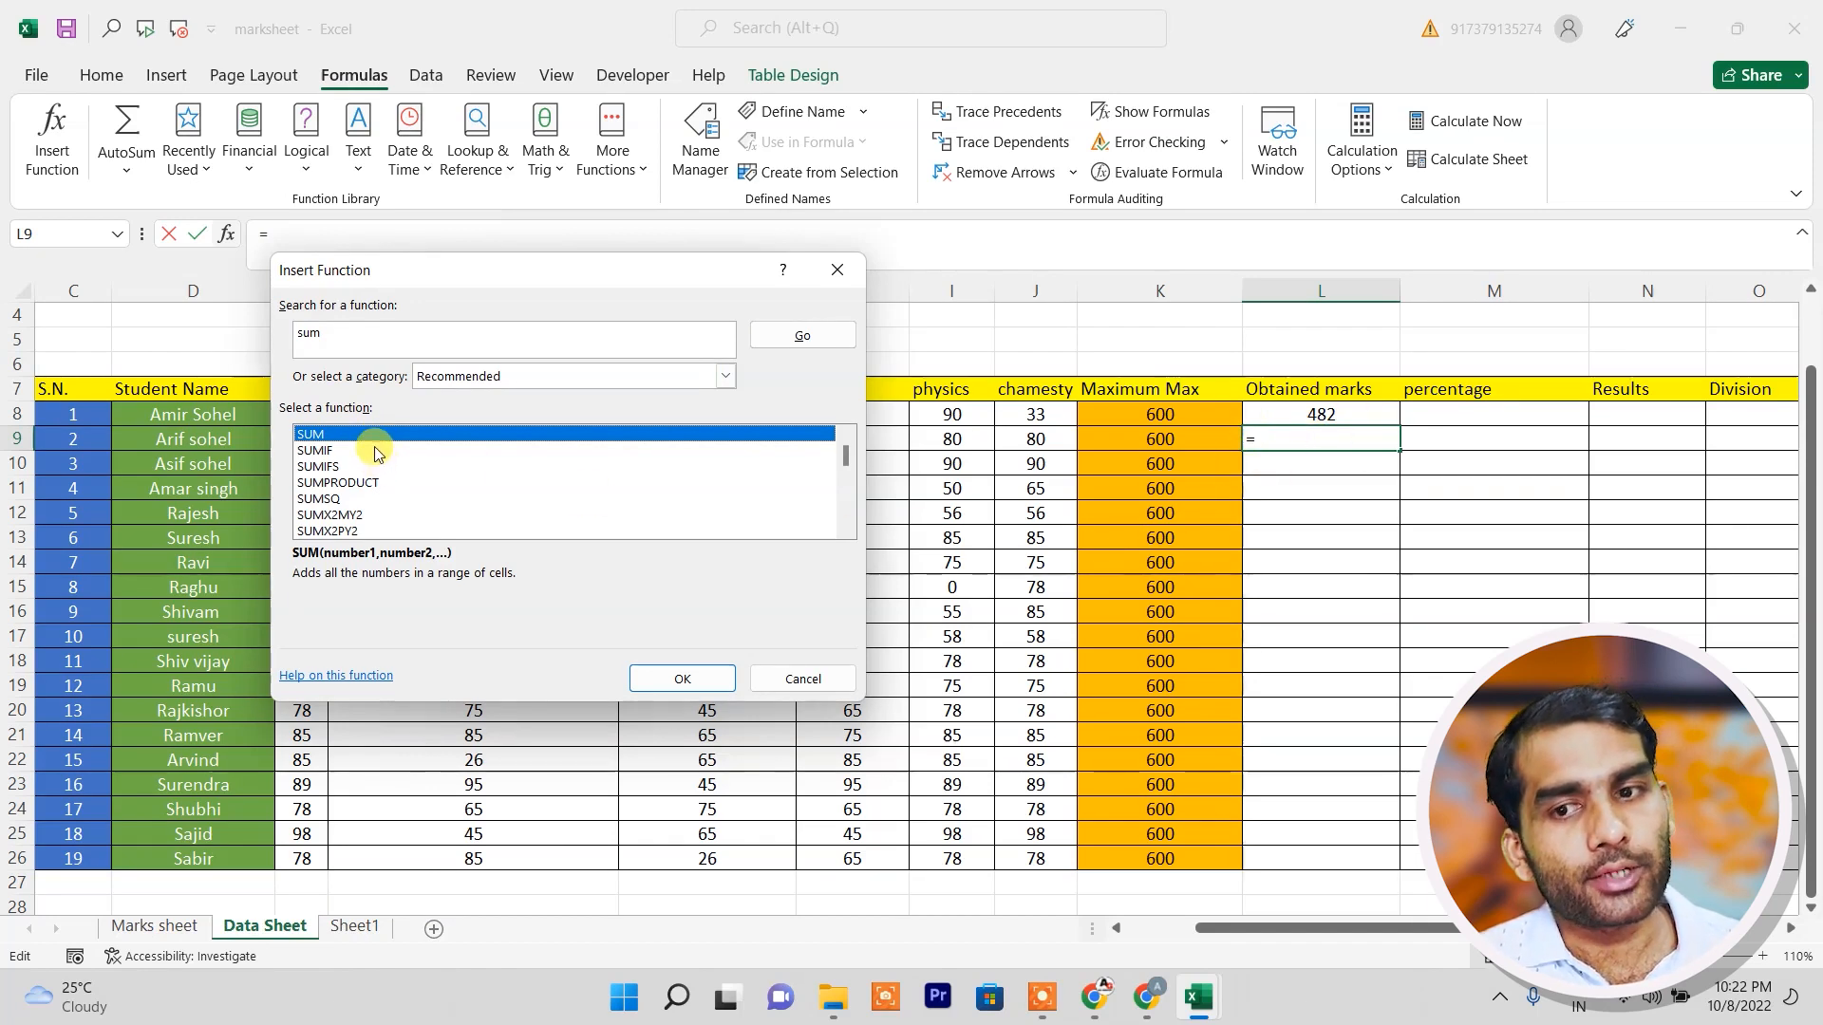
click(698, 681)
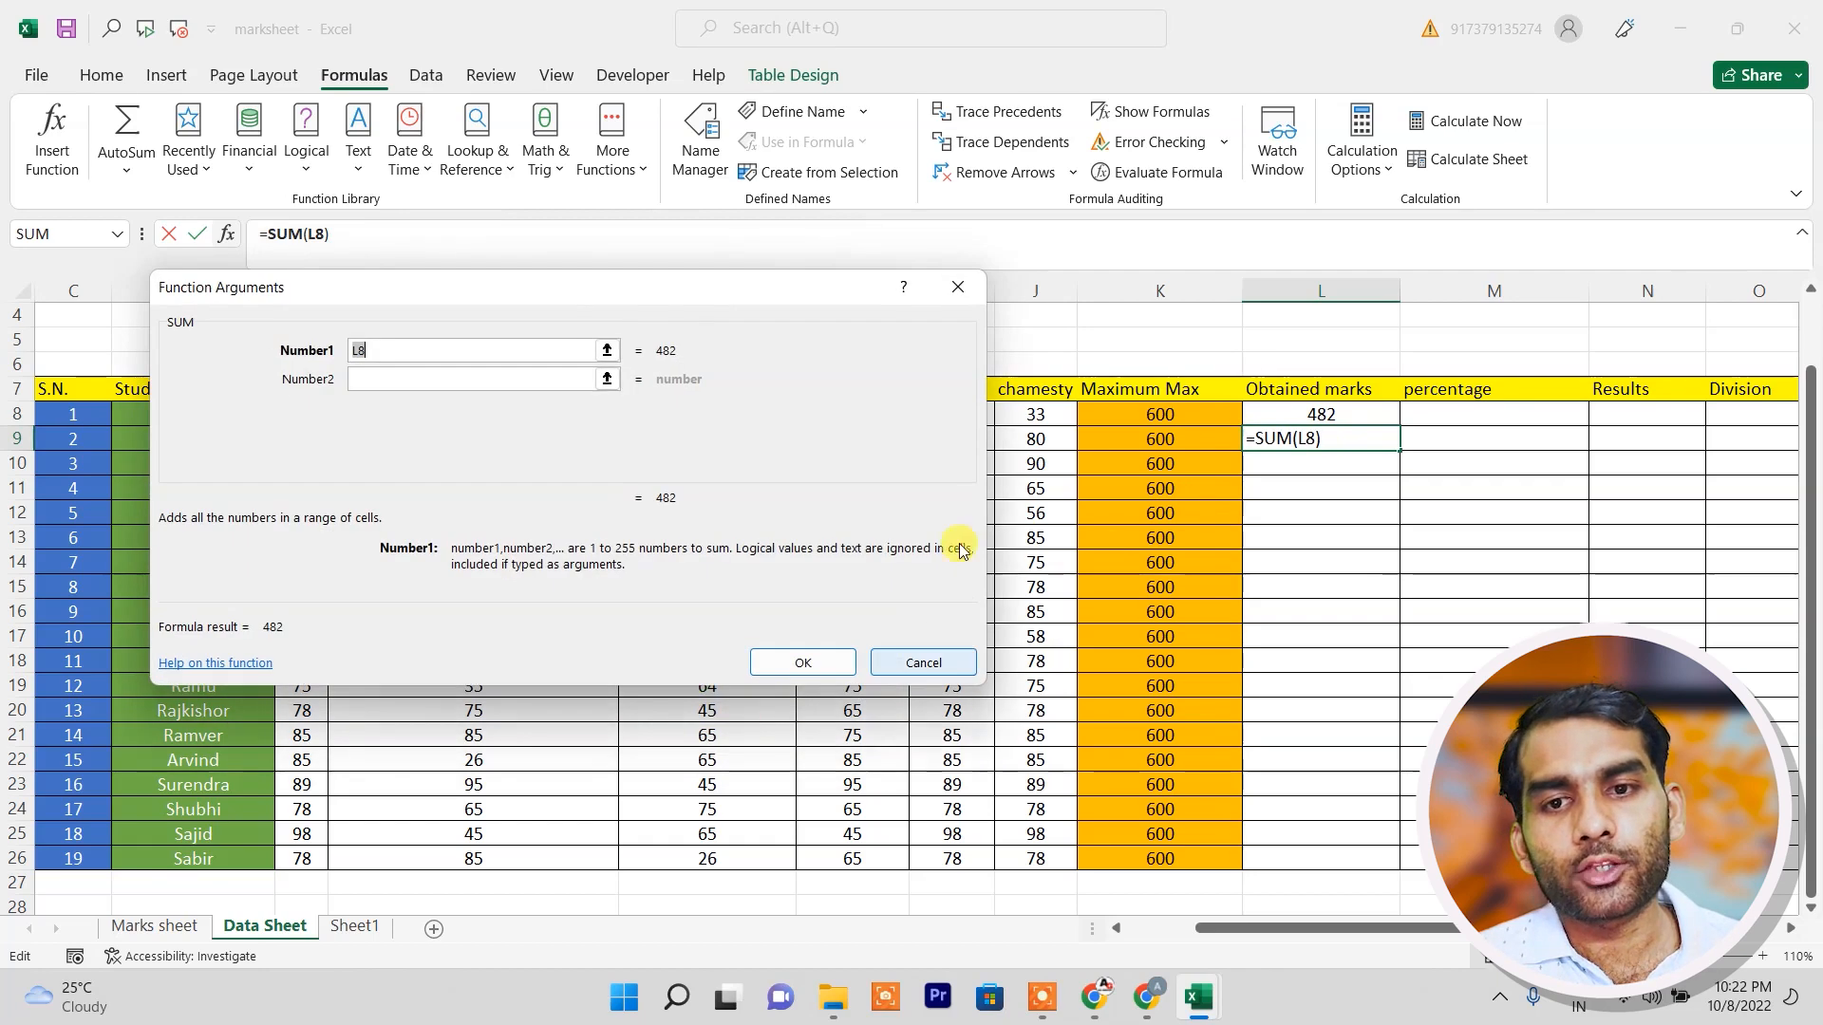
Set Number1 of the SUM function to the second student's Hindi through chamesty marks in row 9 and accept the formula.
drag(619, 289, 737, 582)
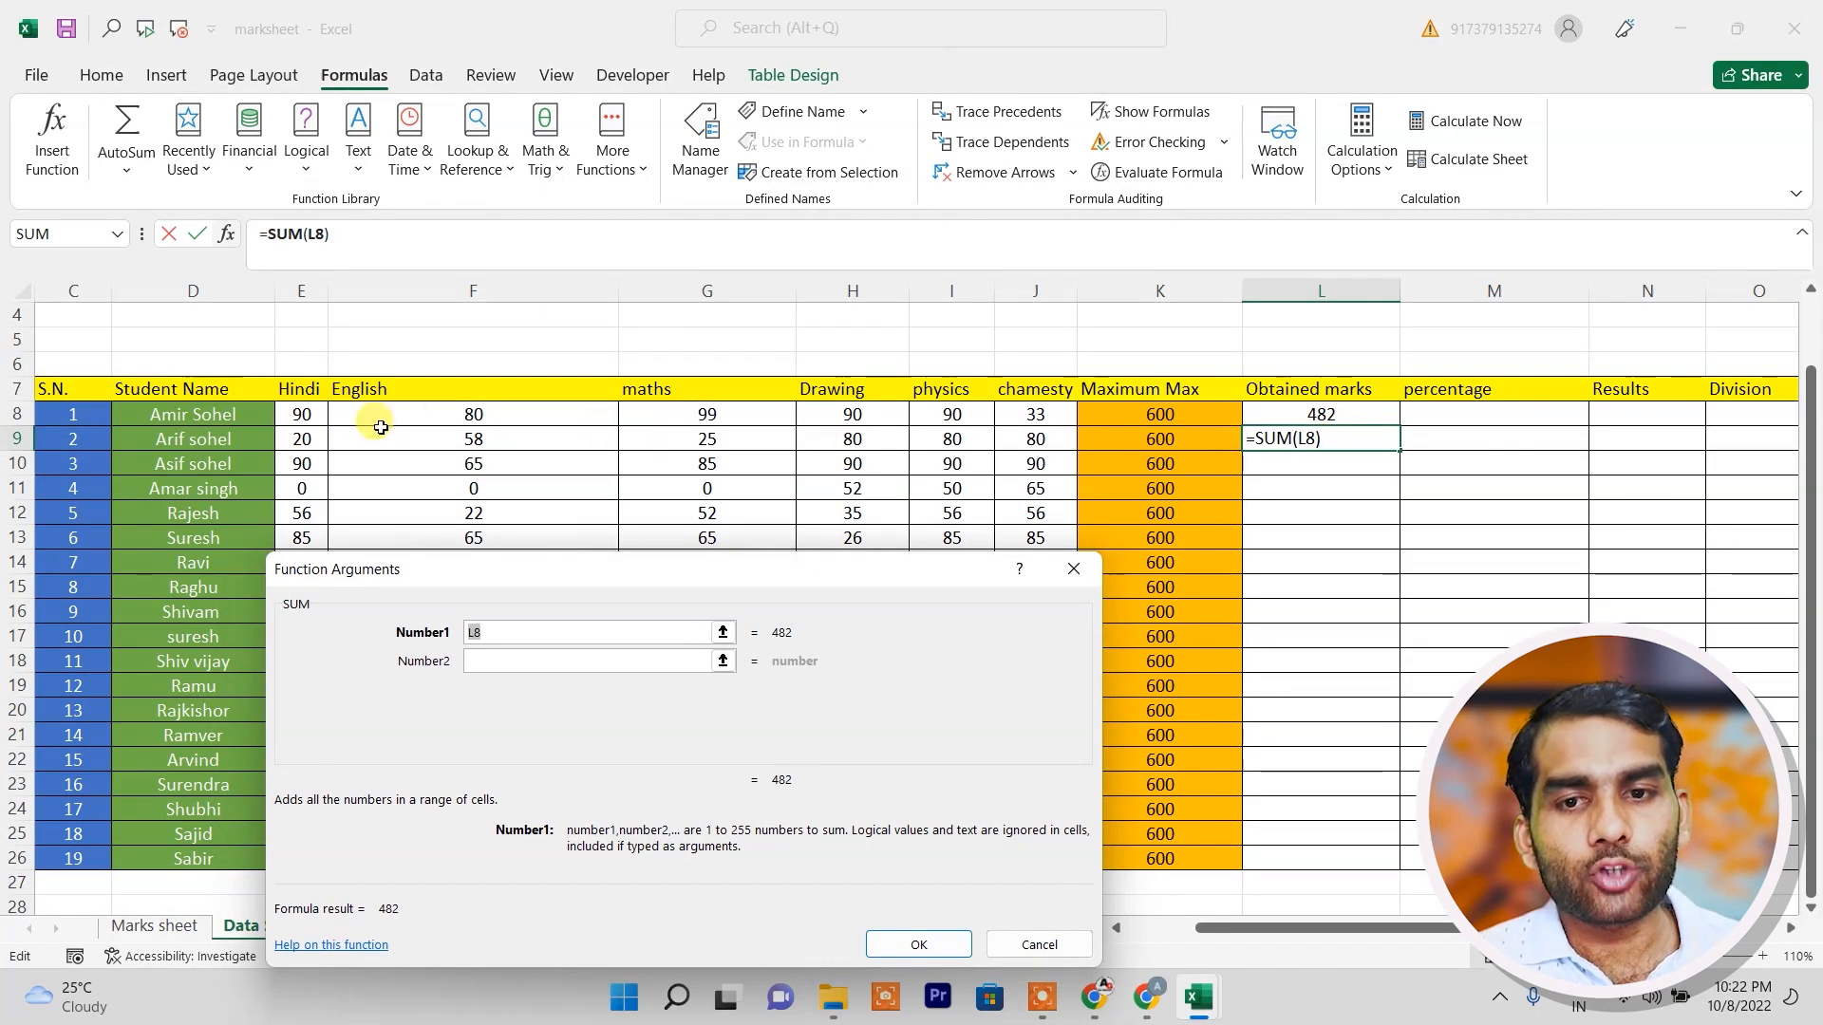
drag(307, 445, 1008, 445)
drag(787, 563, 560, 393)
click(680, 760)
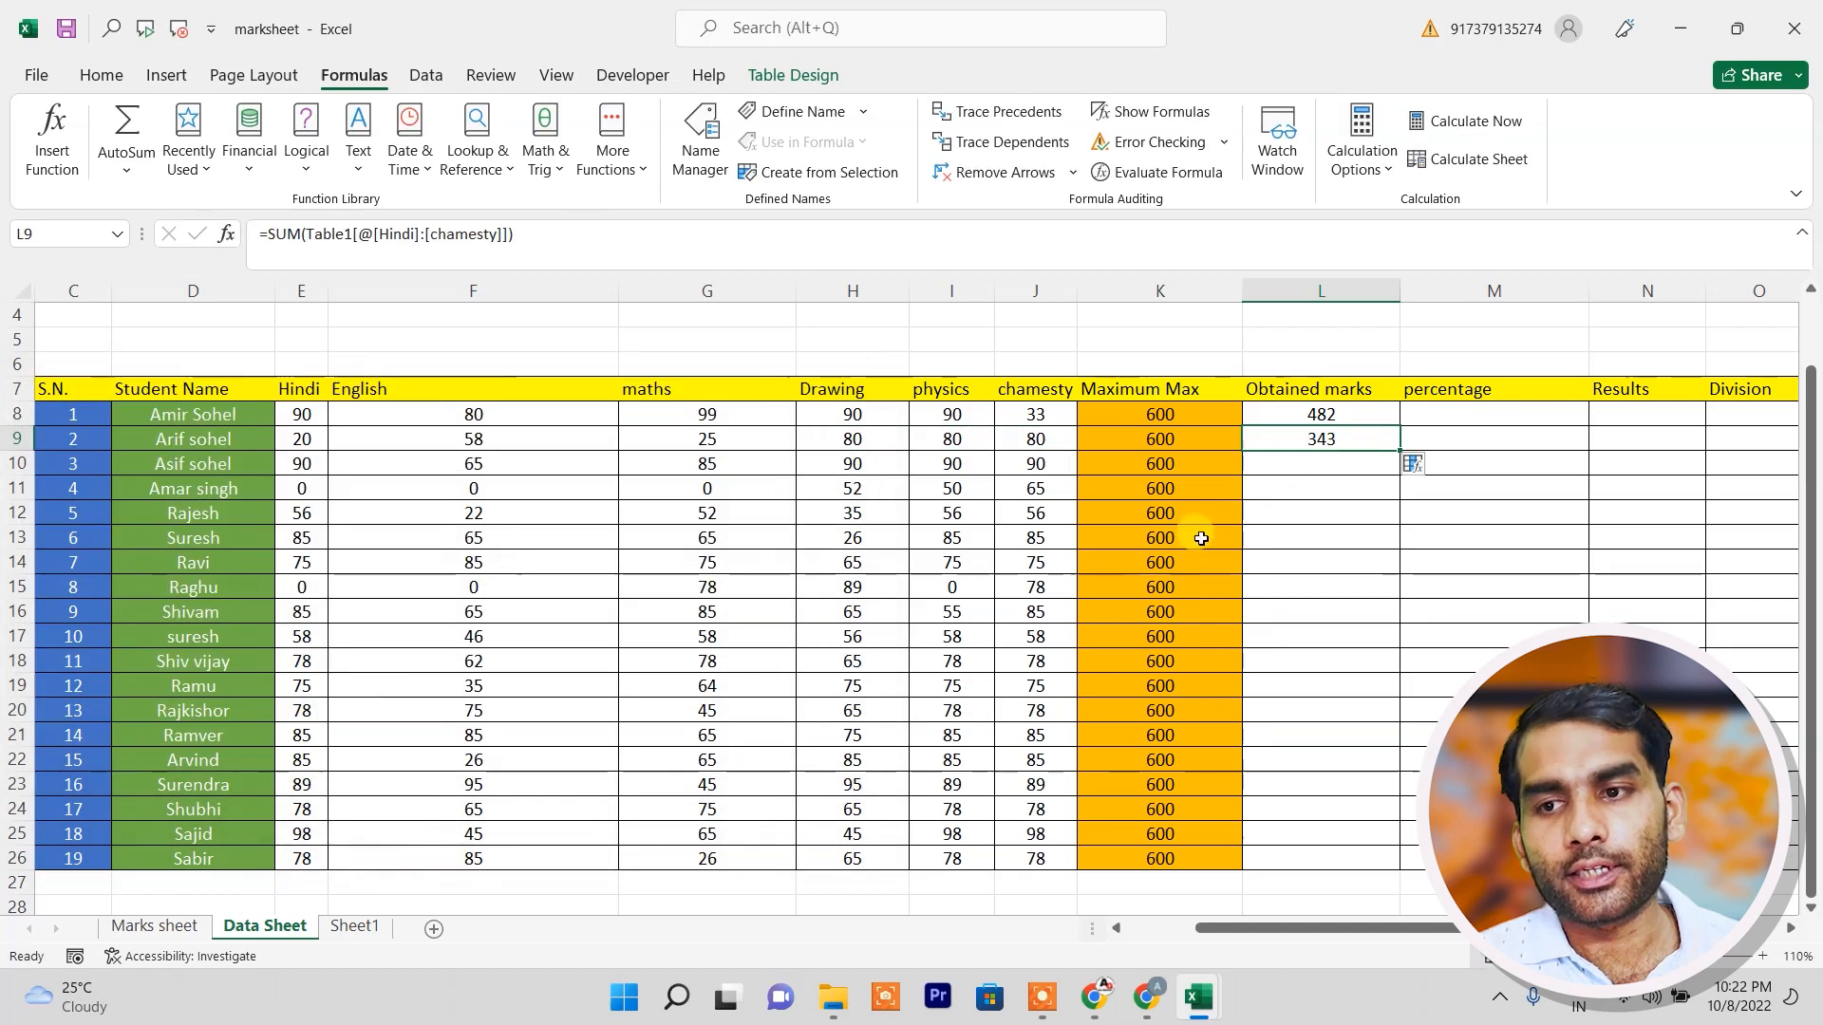
click(1312, 411)
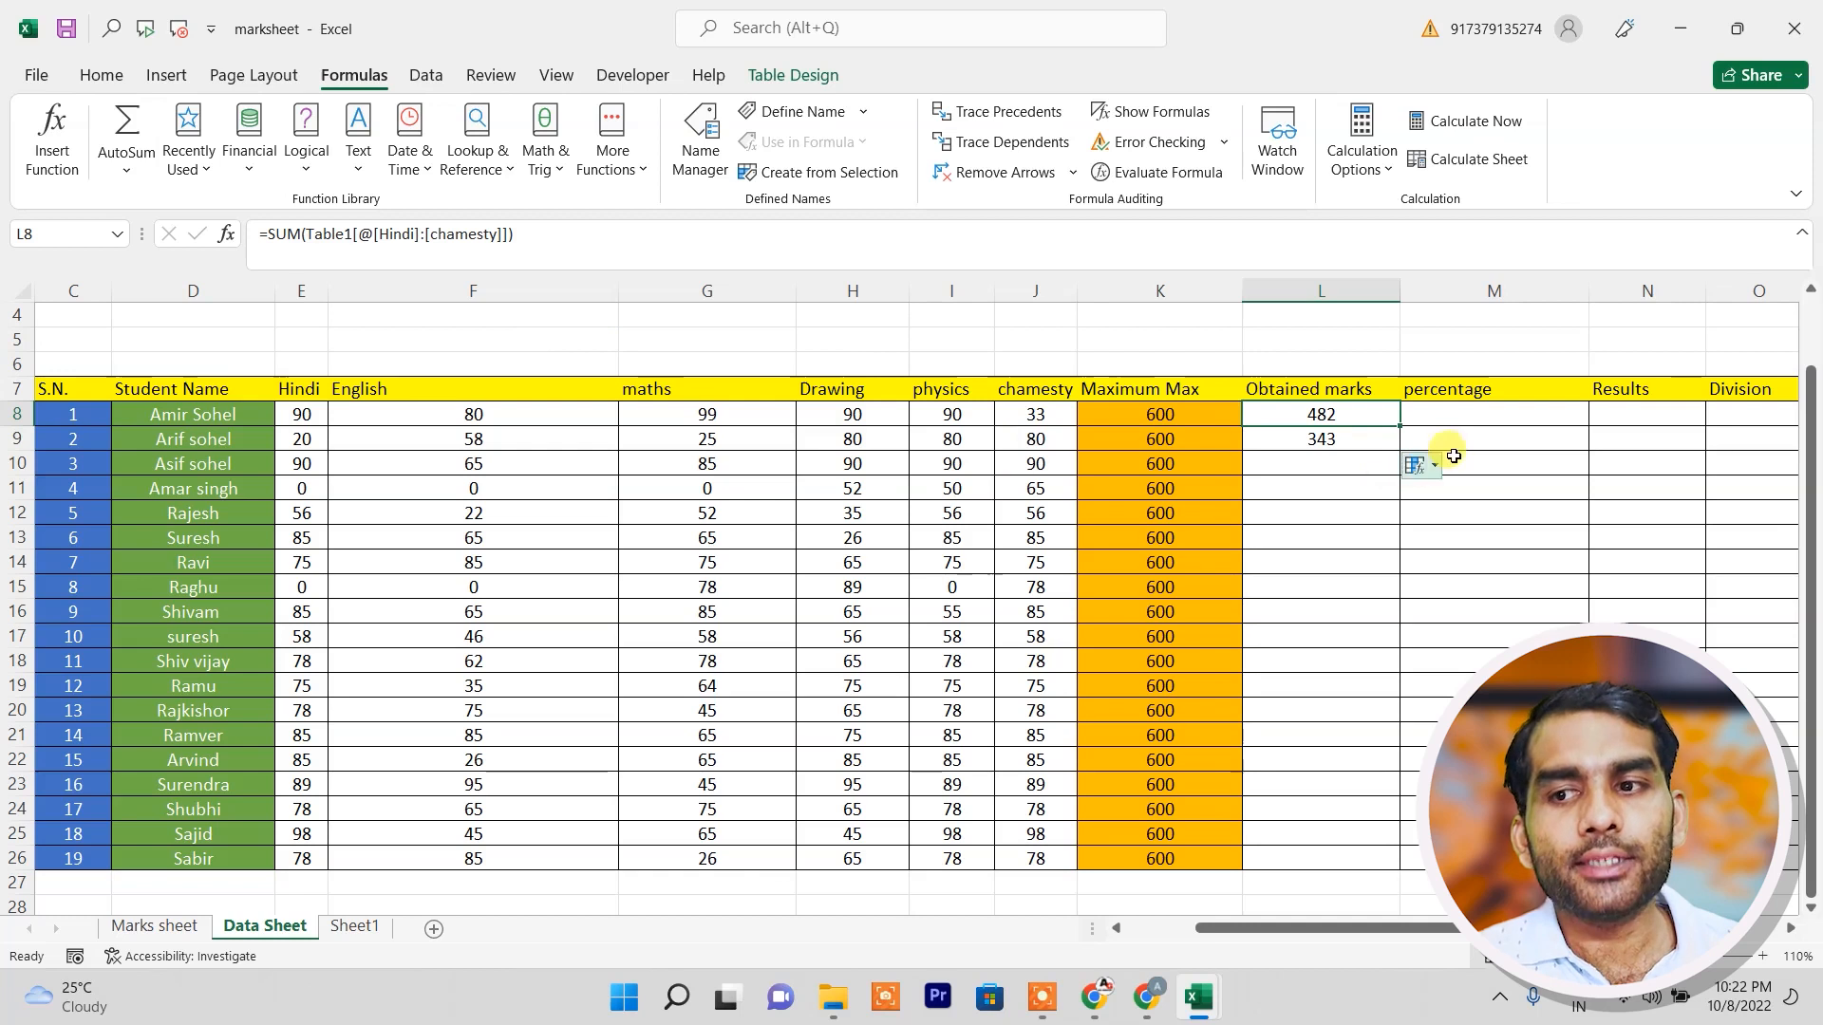
Enter a MAX formula in M8 covering the first student's marks from Hindi to chamesty.
click(1462, 418)
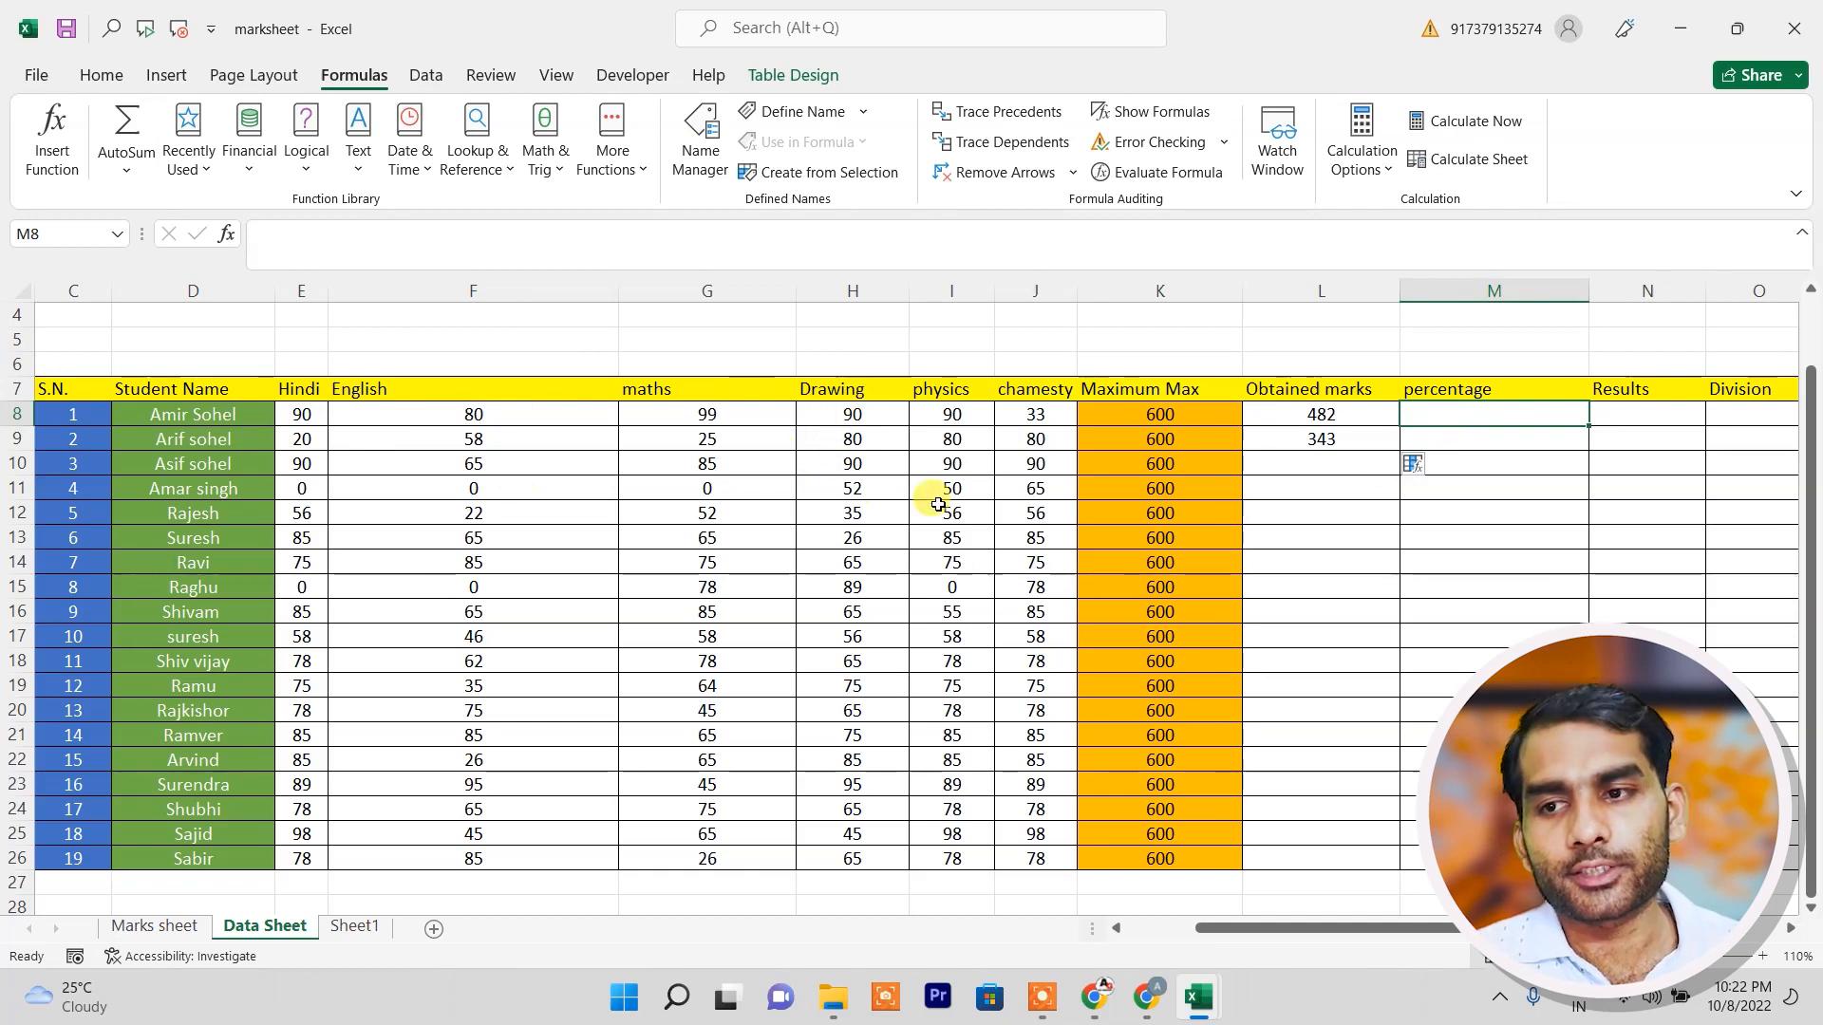
text(=)
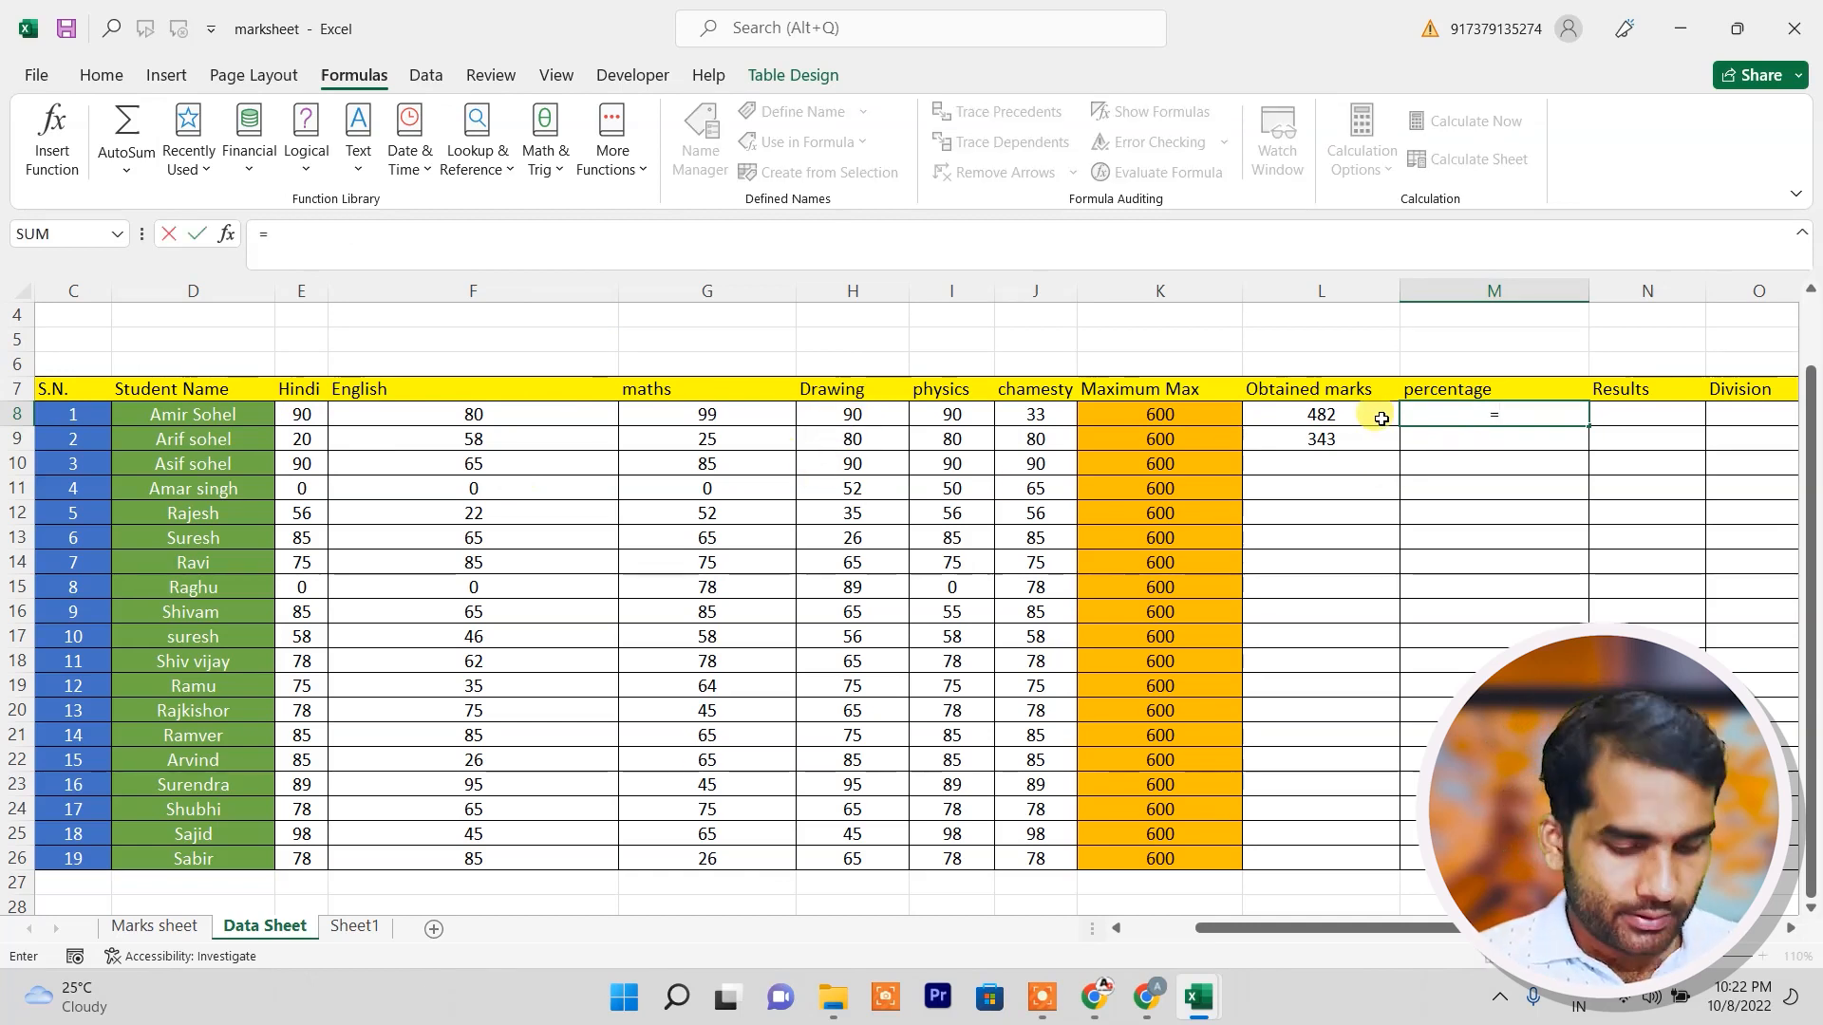
text(max)
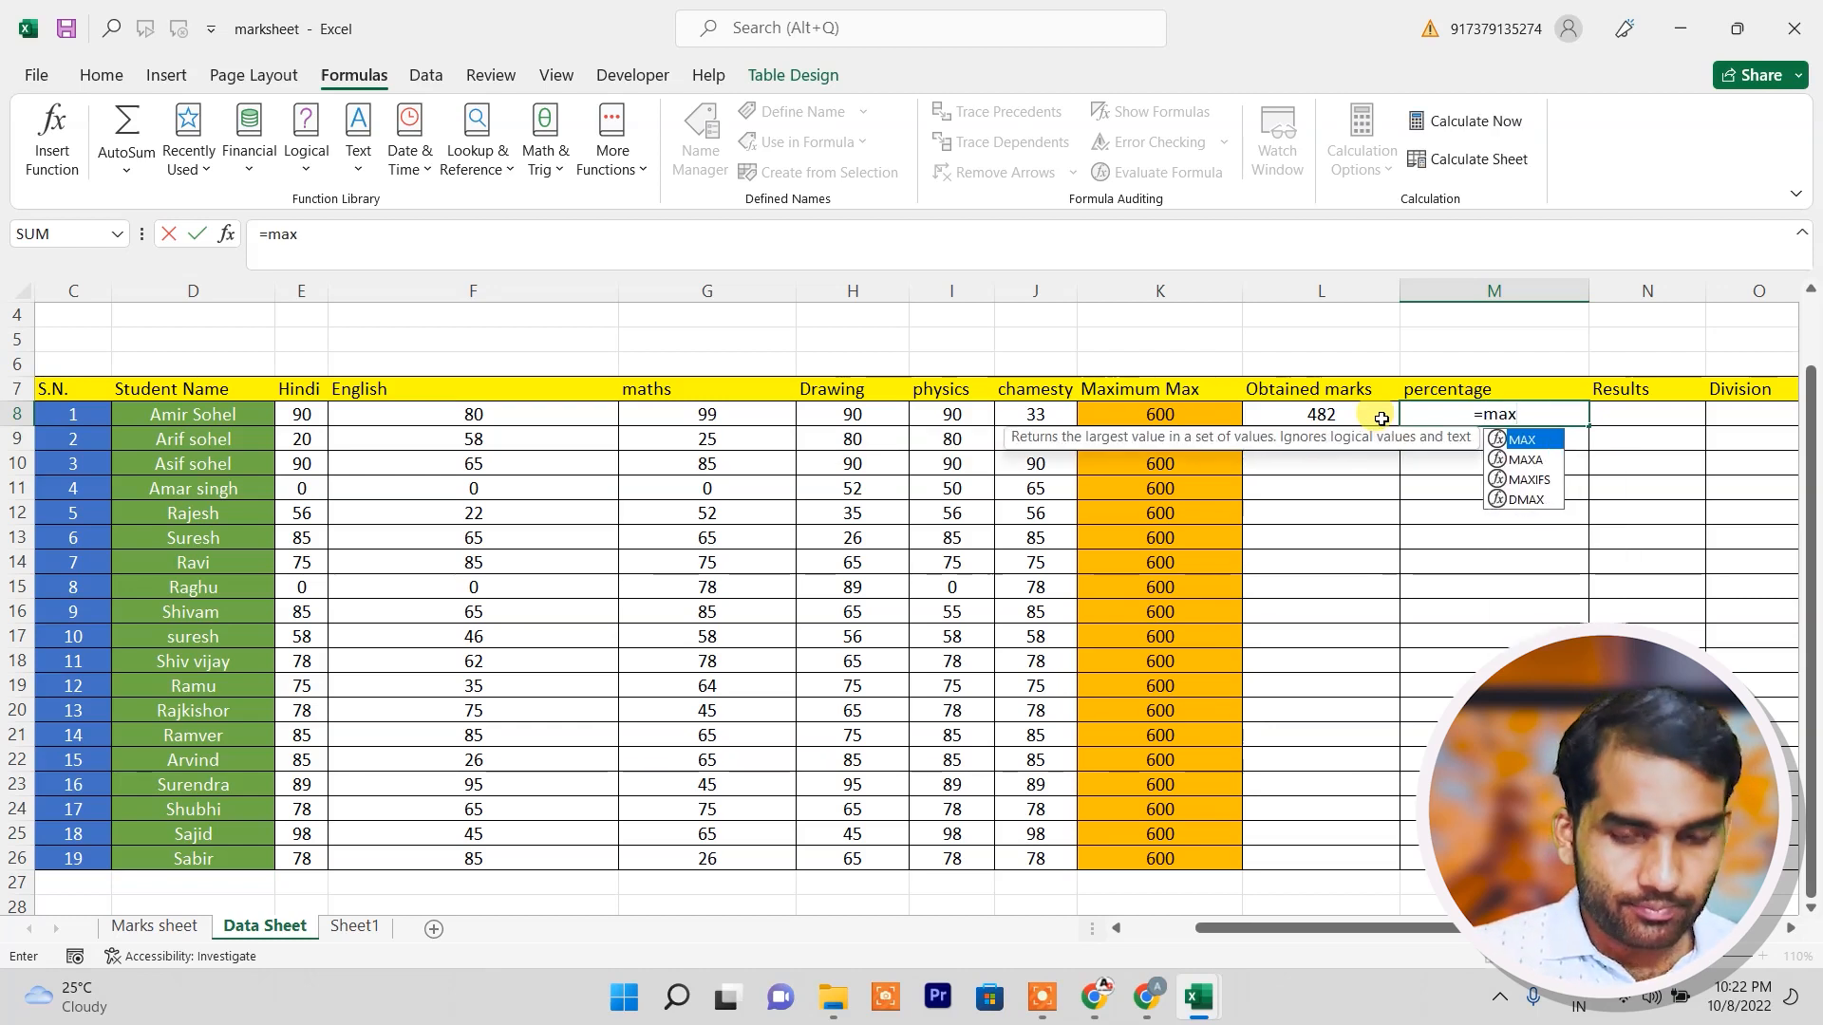
text(()
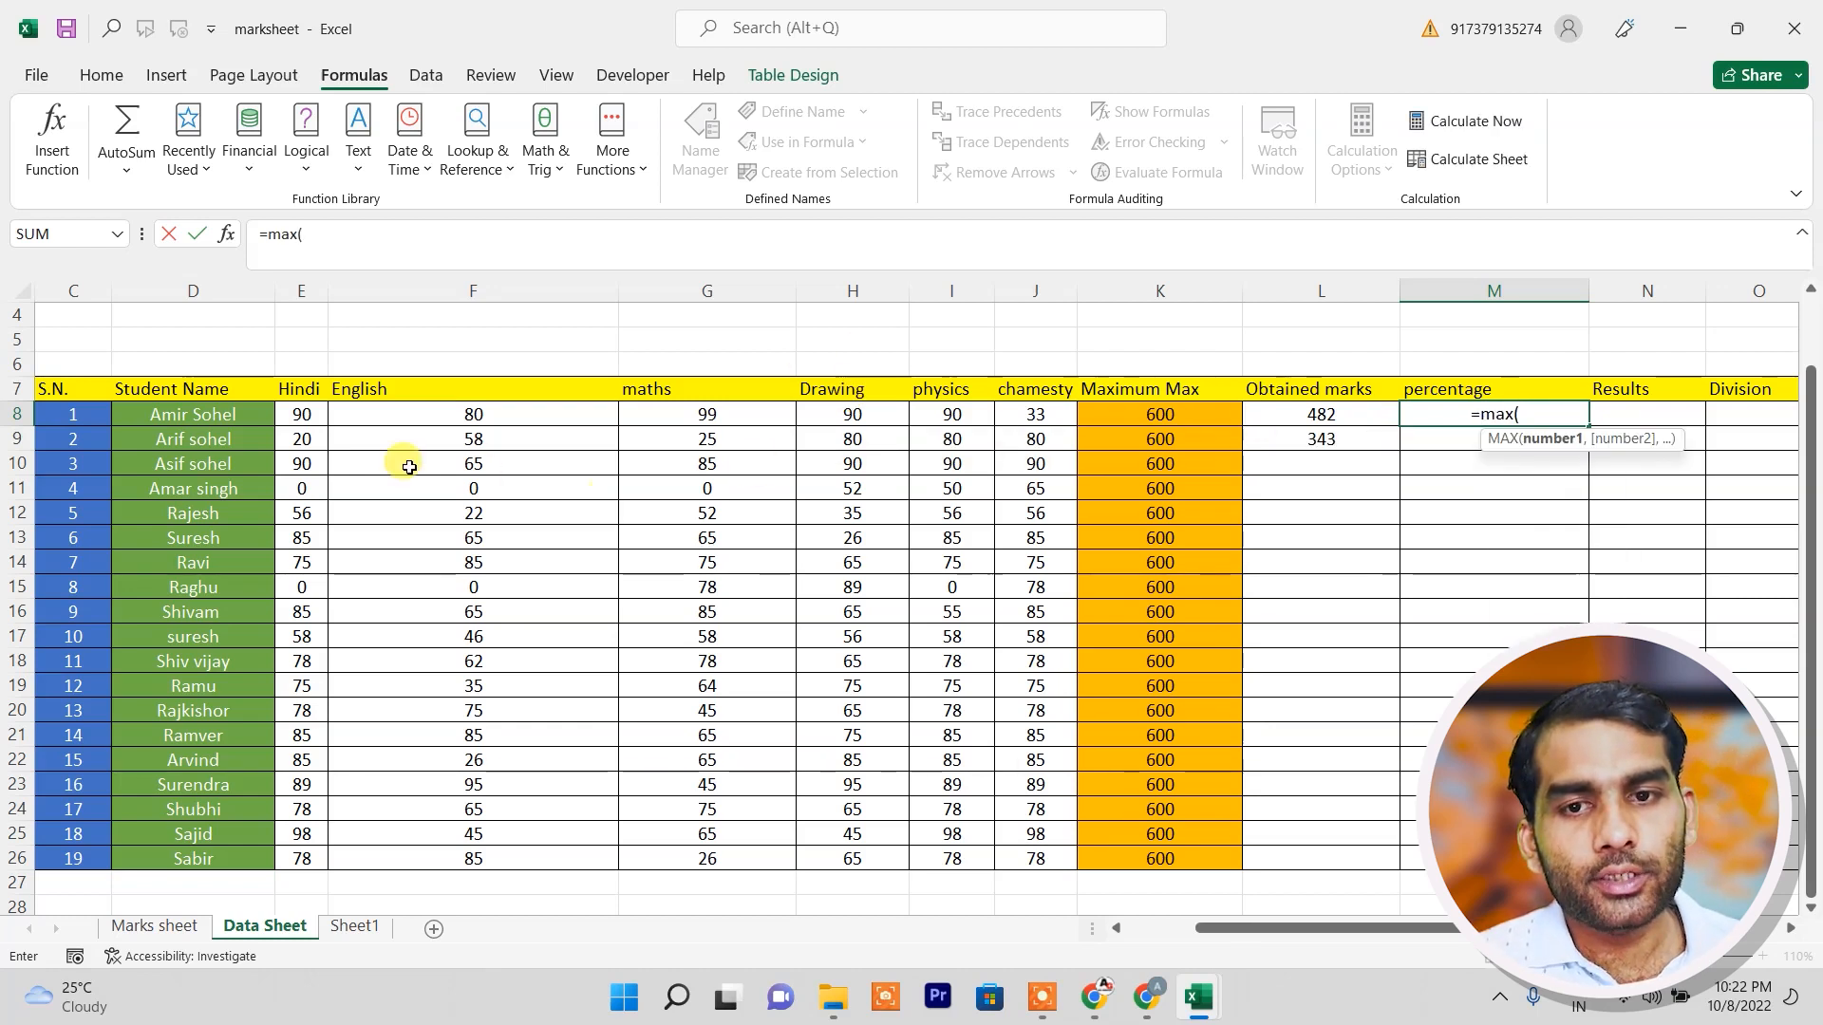
drag(315, 406, 1012, 409)
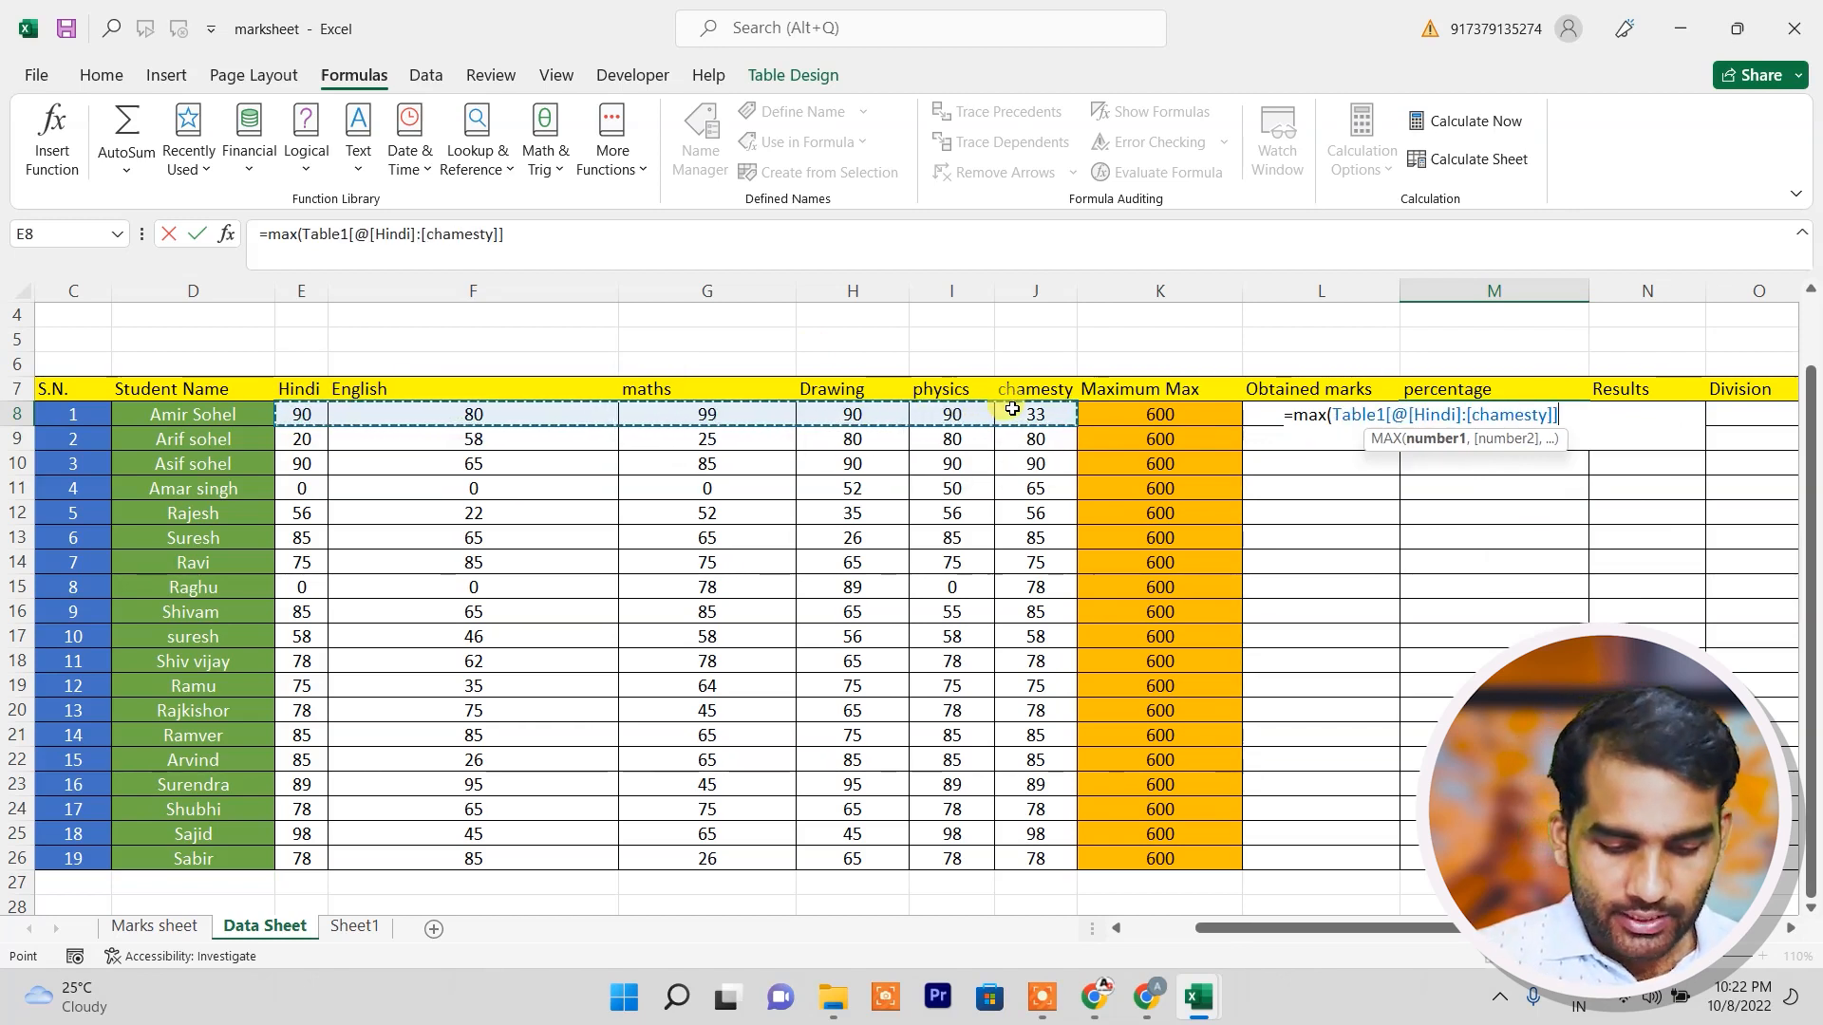
text())
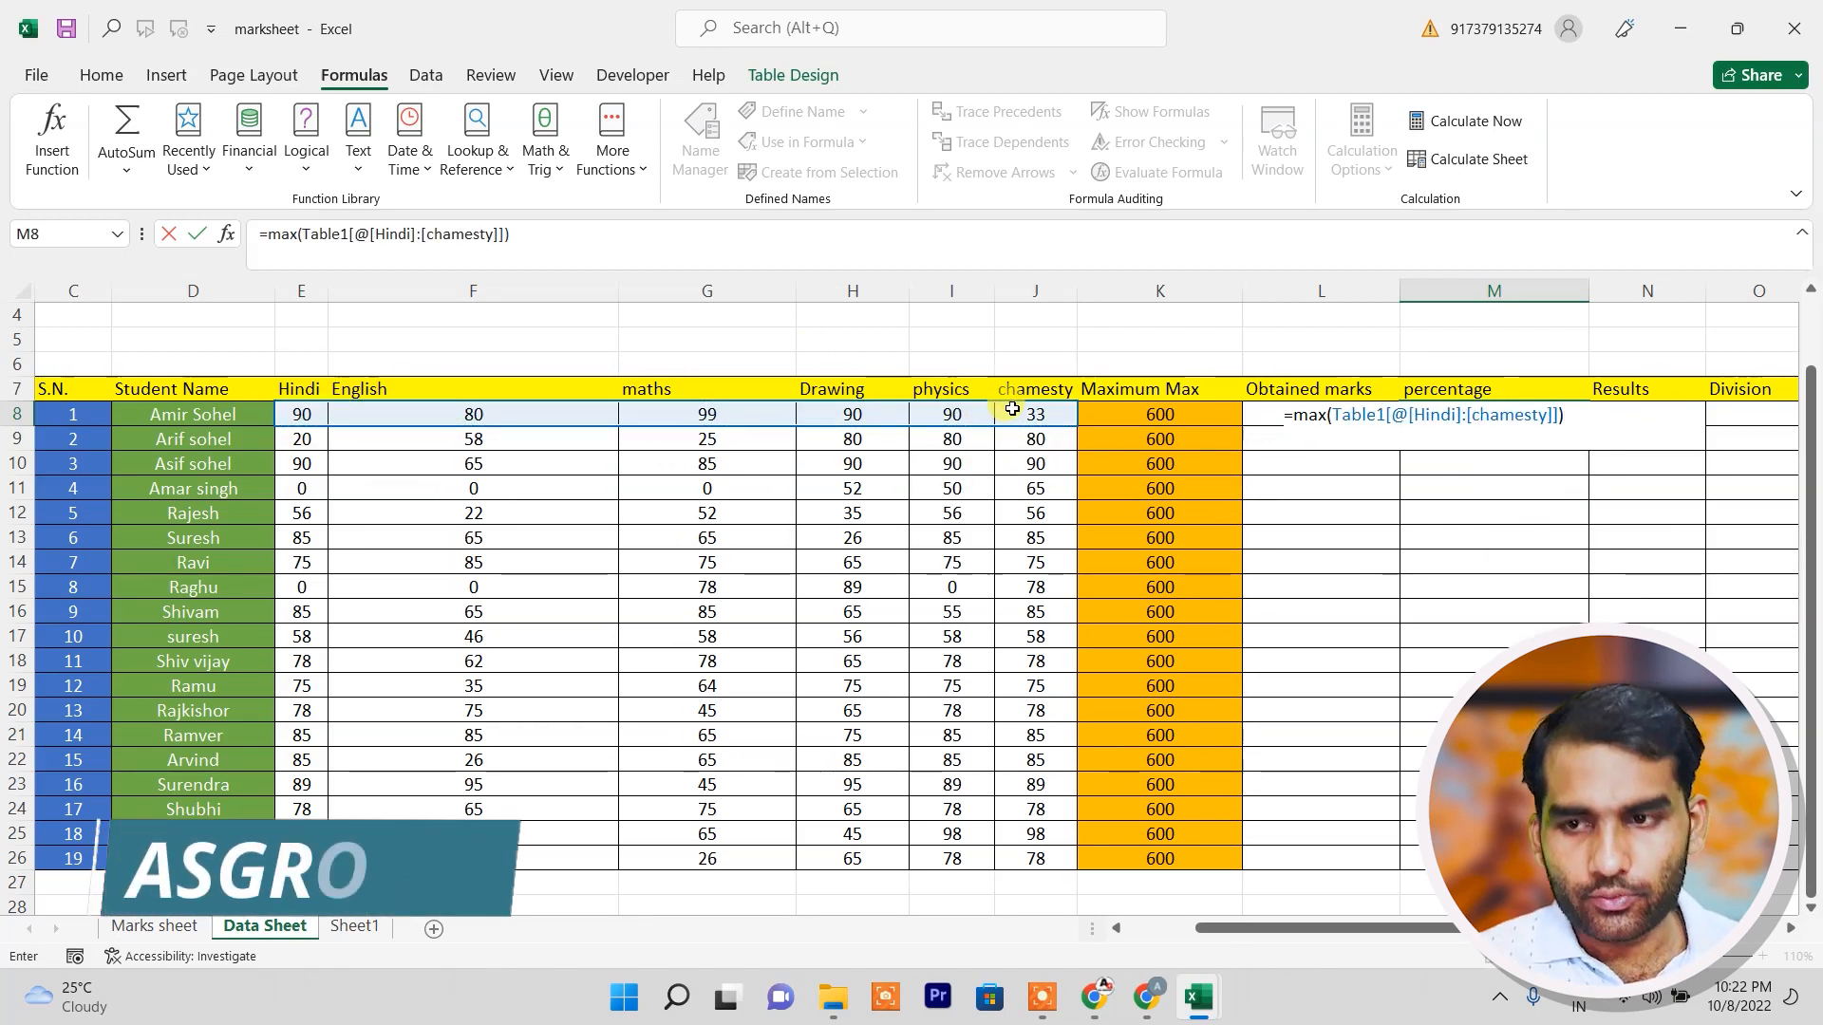
key(Return)
Change the number format of the percentage column cells M8 to M26 to General.
click(1500, 486)
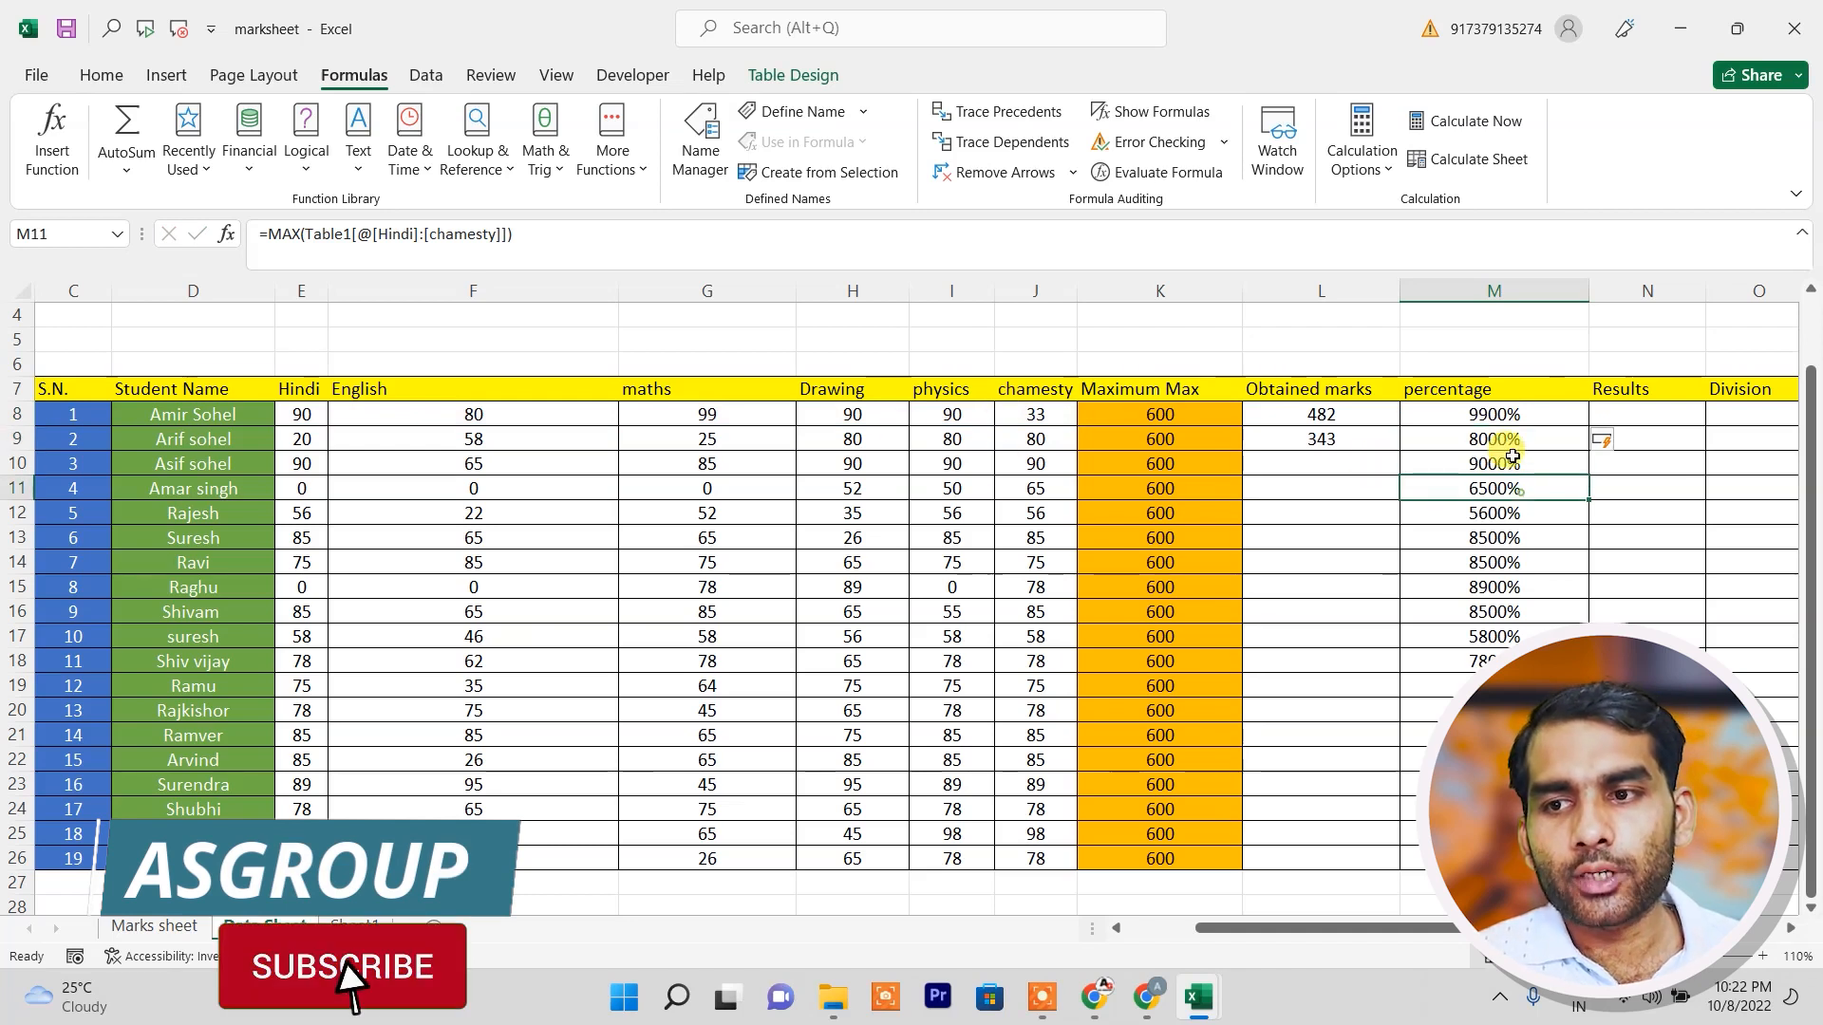
drag(1500, 420, 1496, 858)
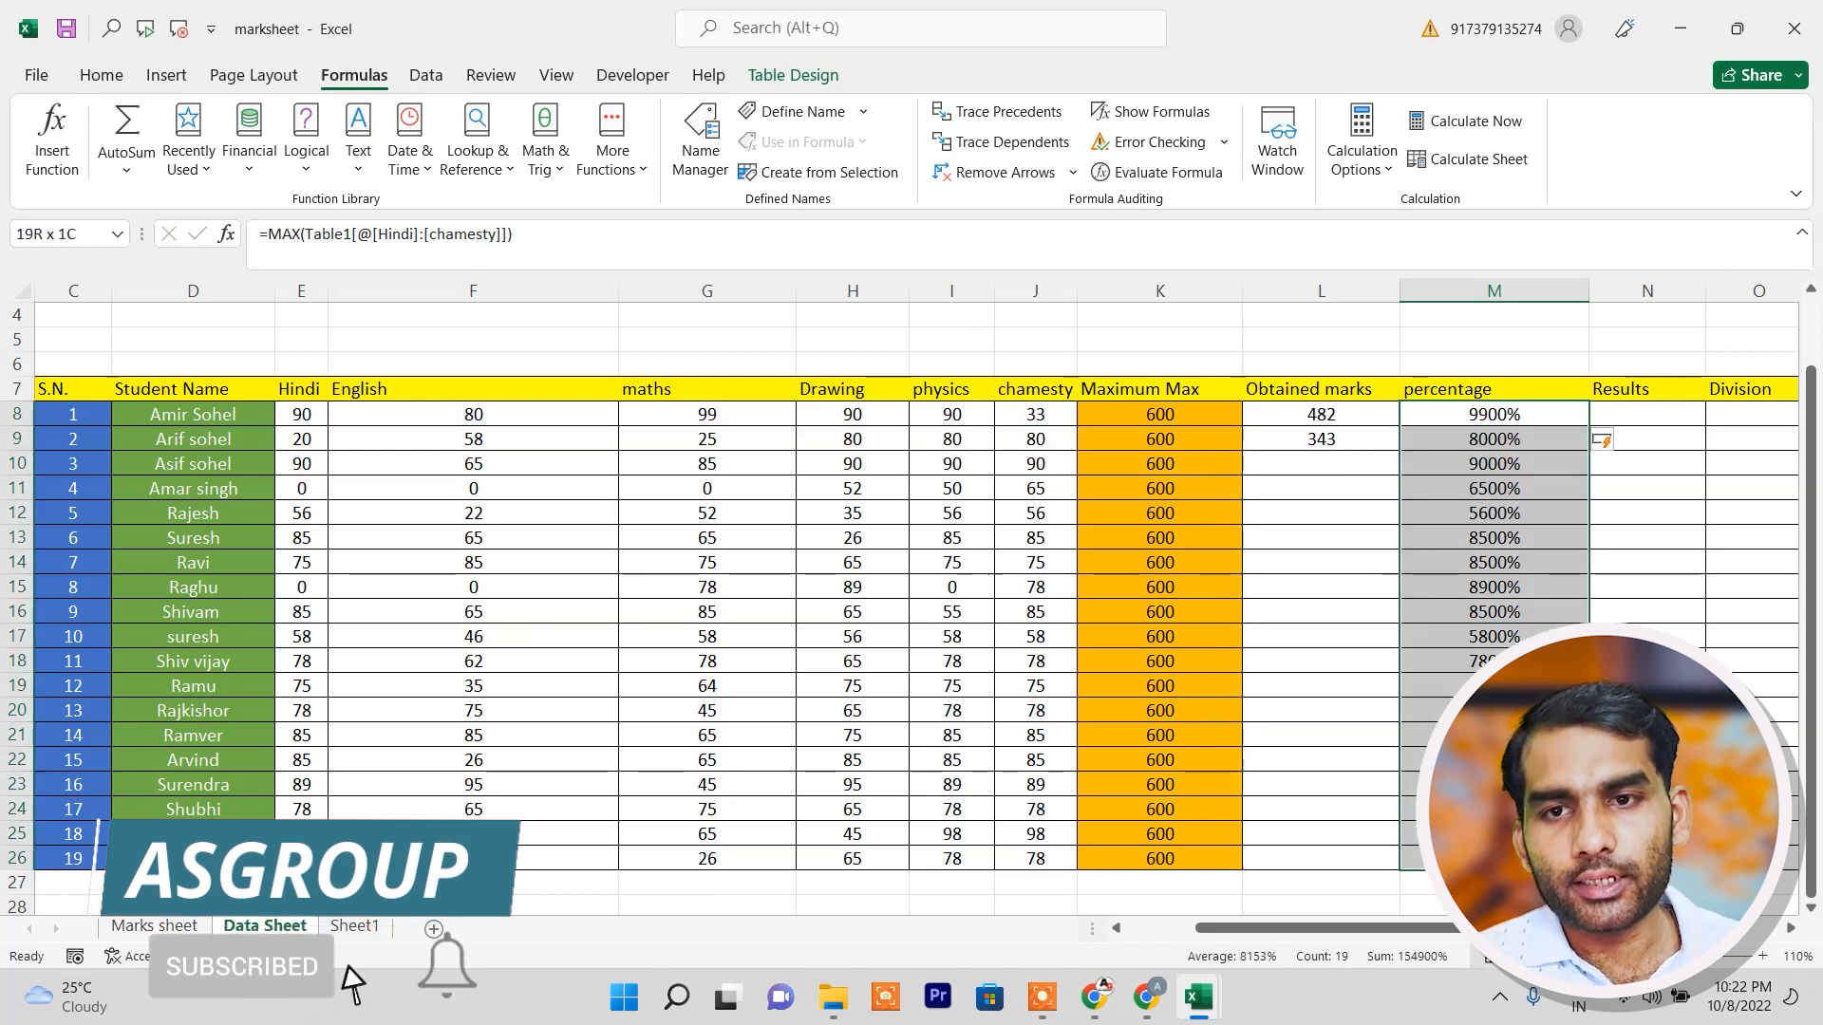
click(95, 74)
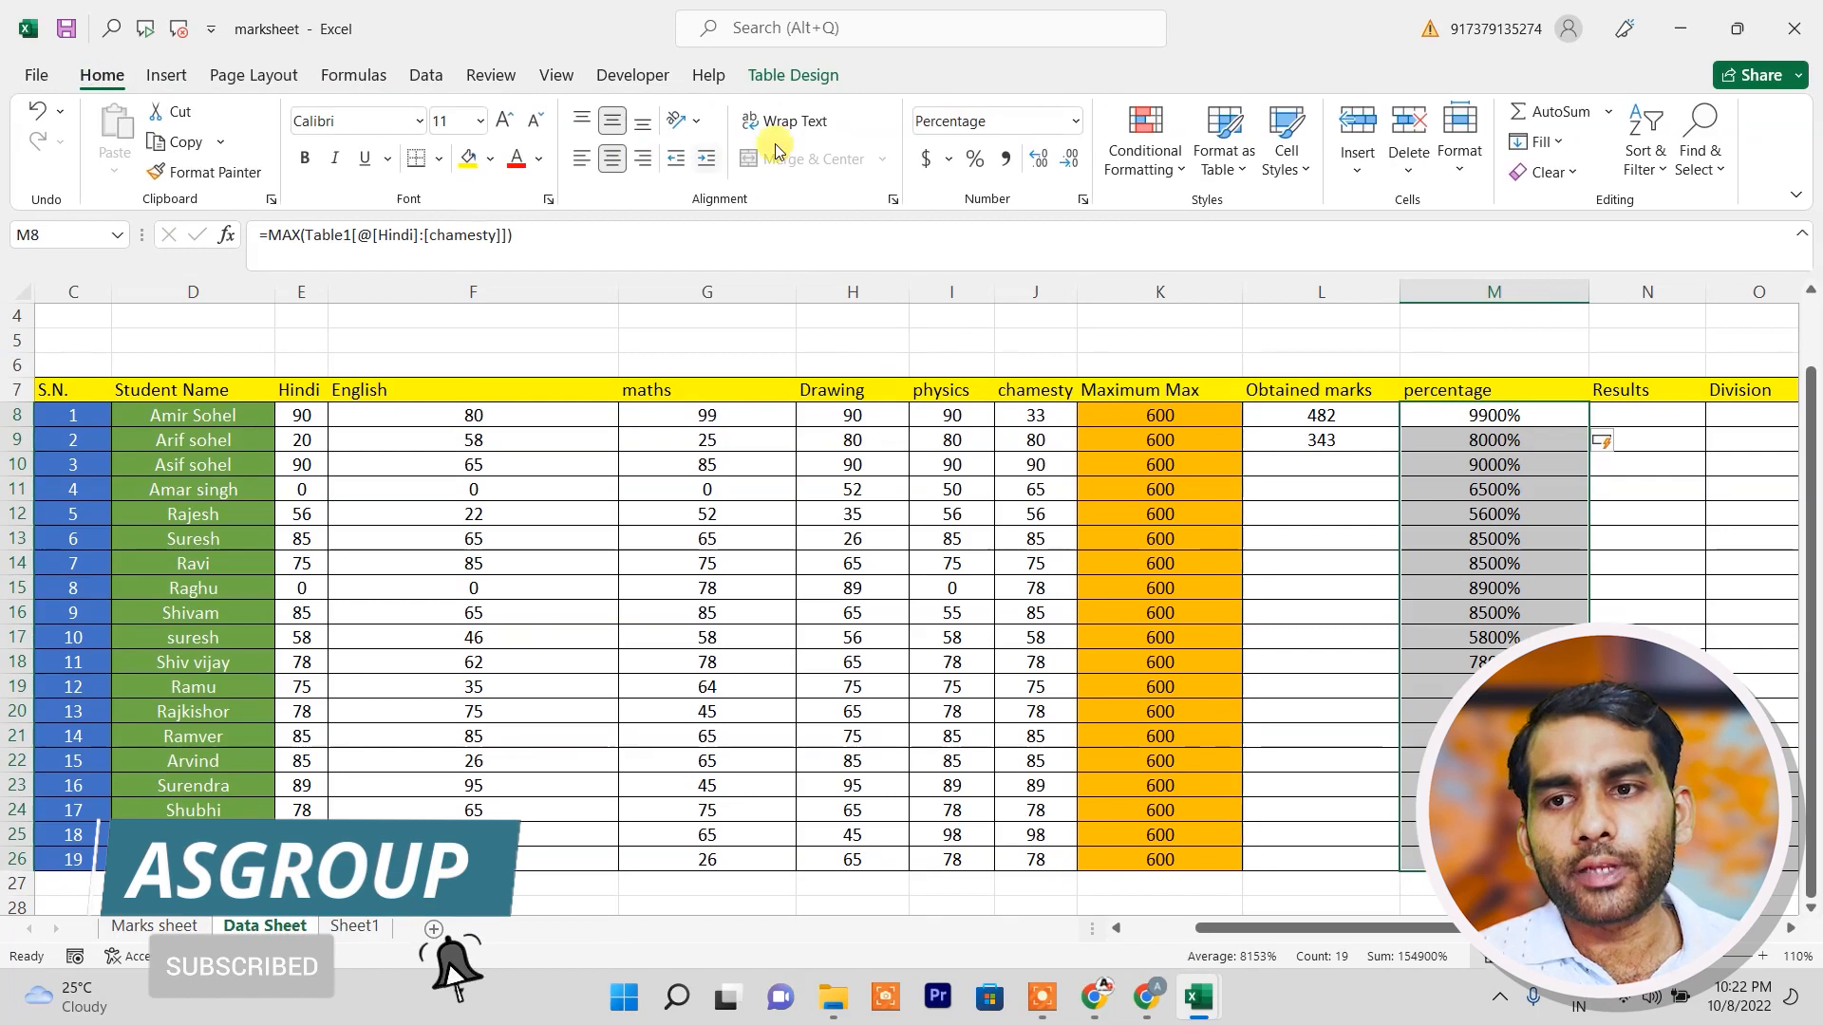
click(1073, 123)
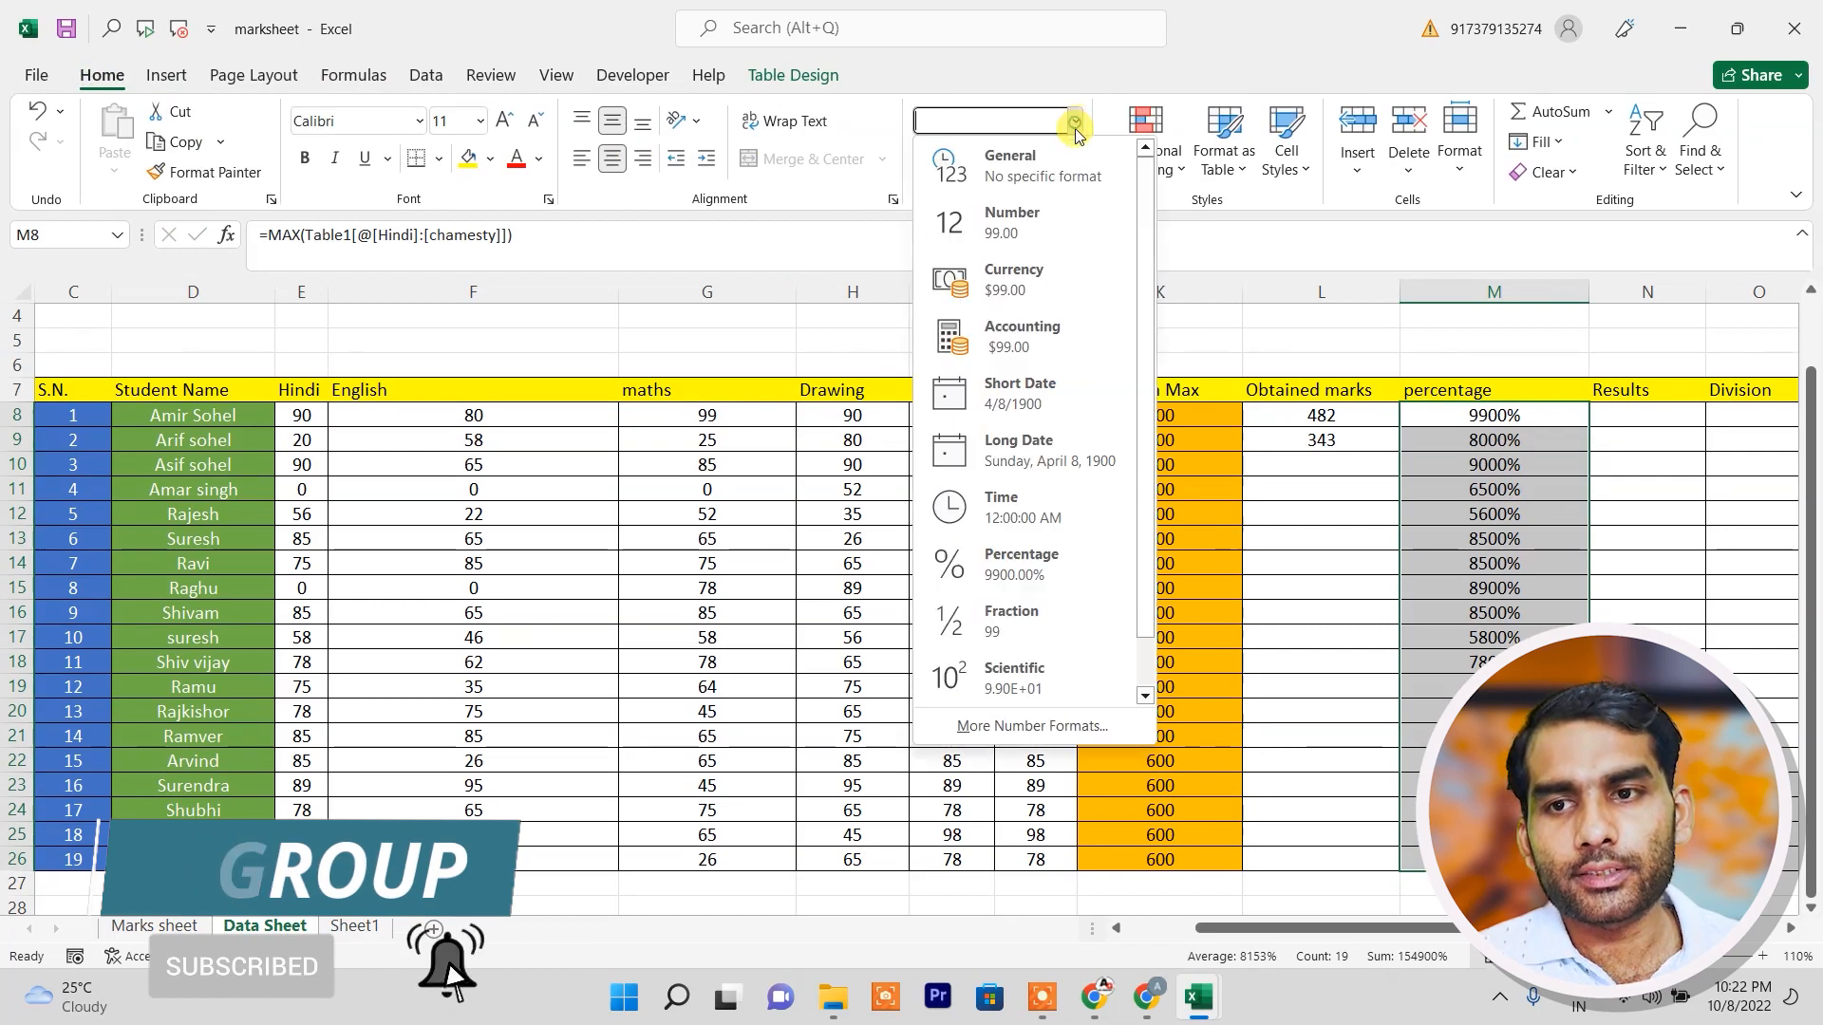
click(1021, 167)
click(1507, 429)
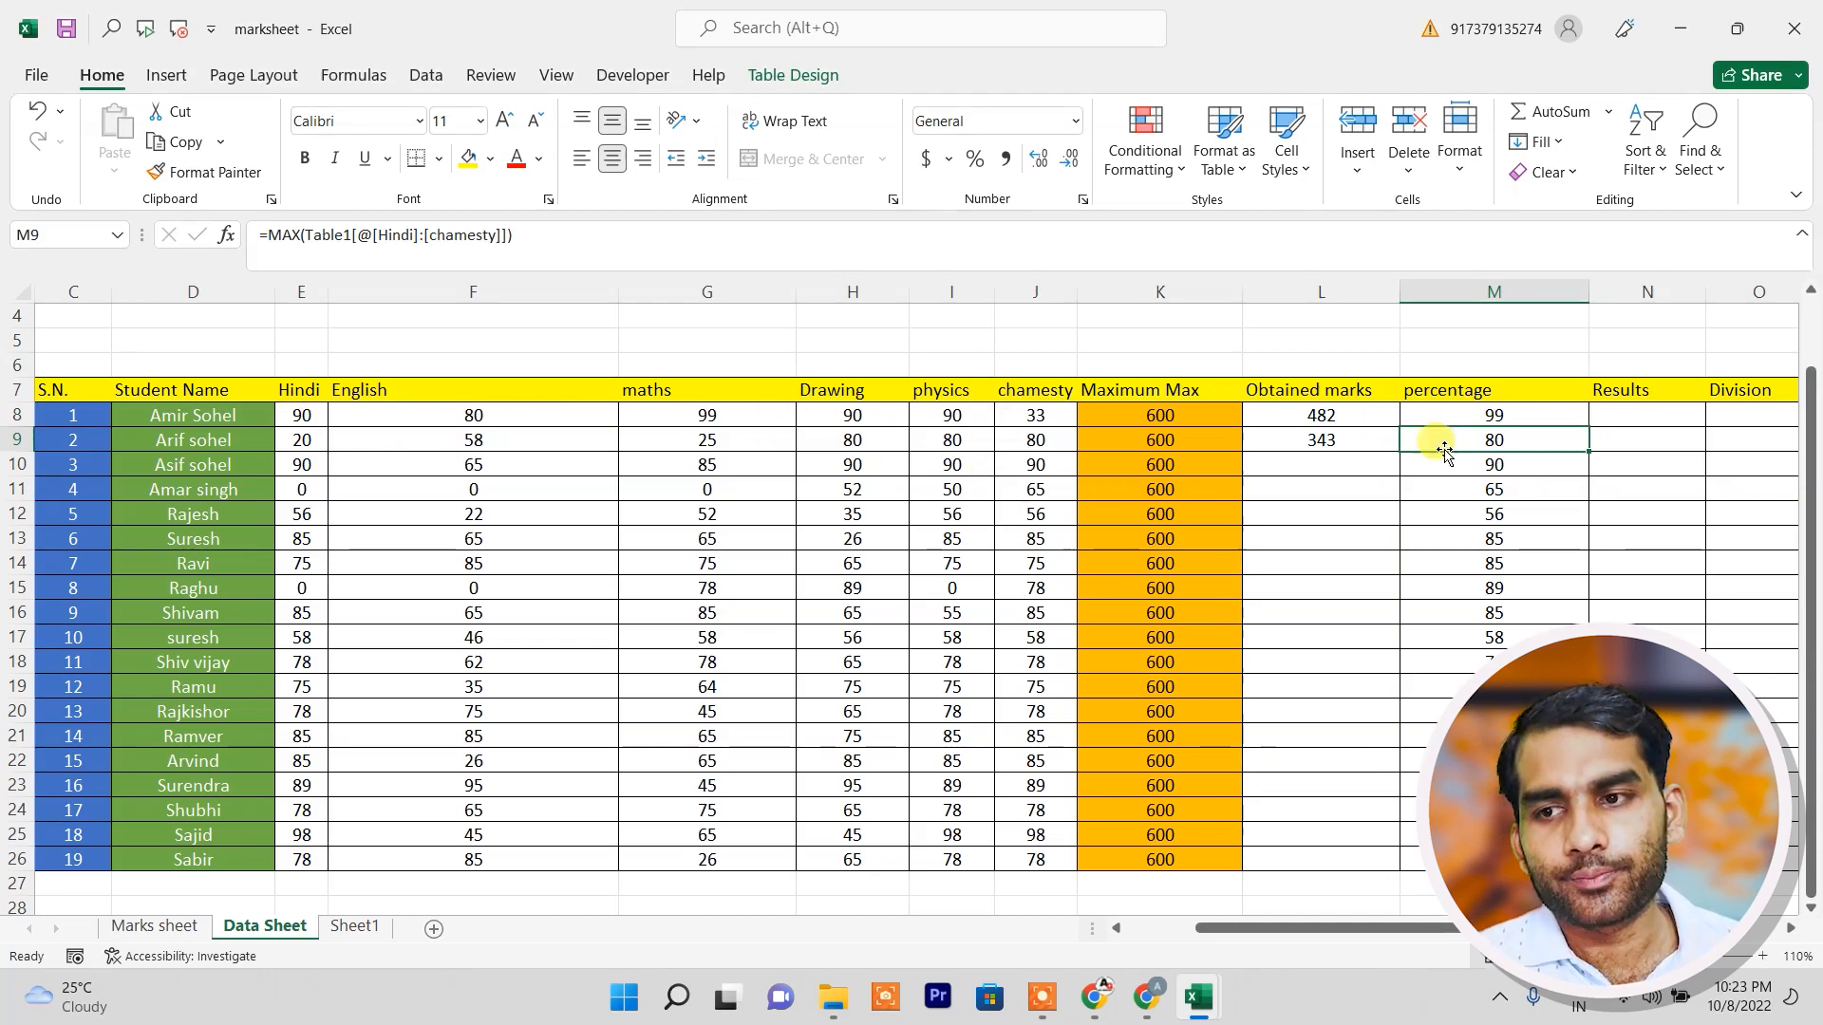
Clear the MAX results from the percentage column cells M9 to M26.
drag(1458, 436, 1459, 854)
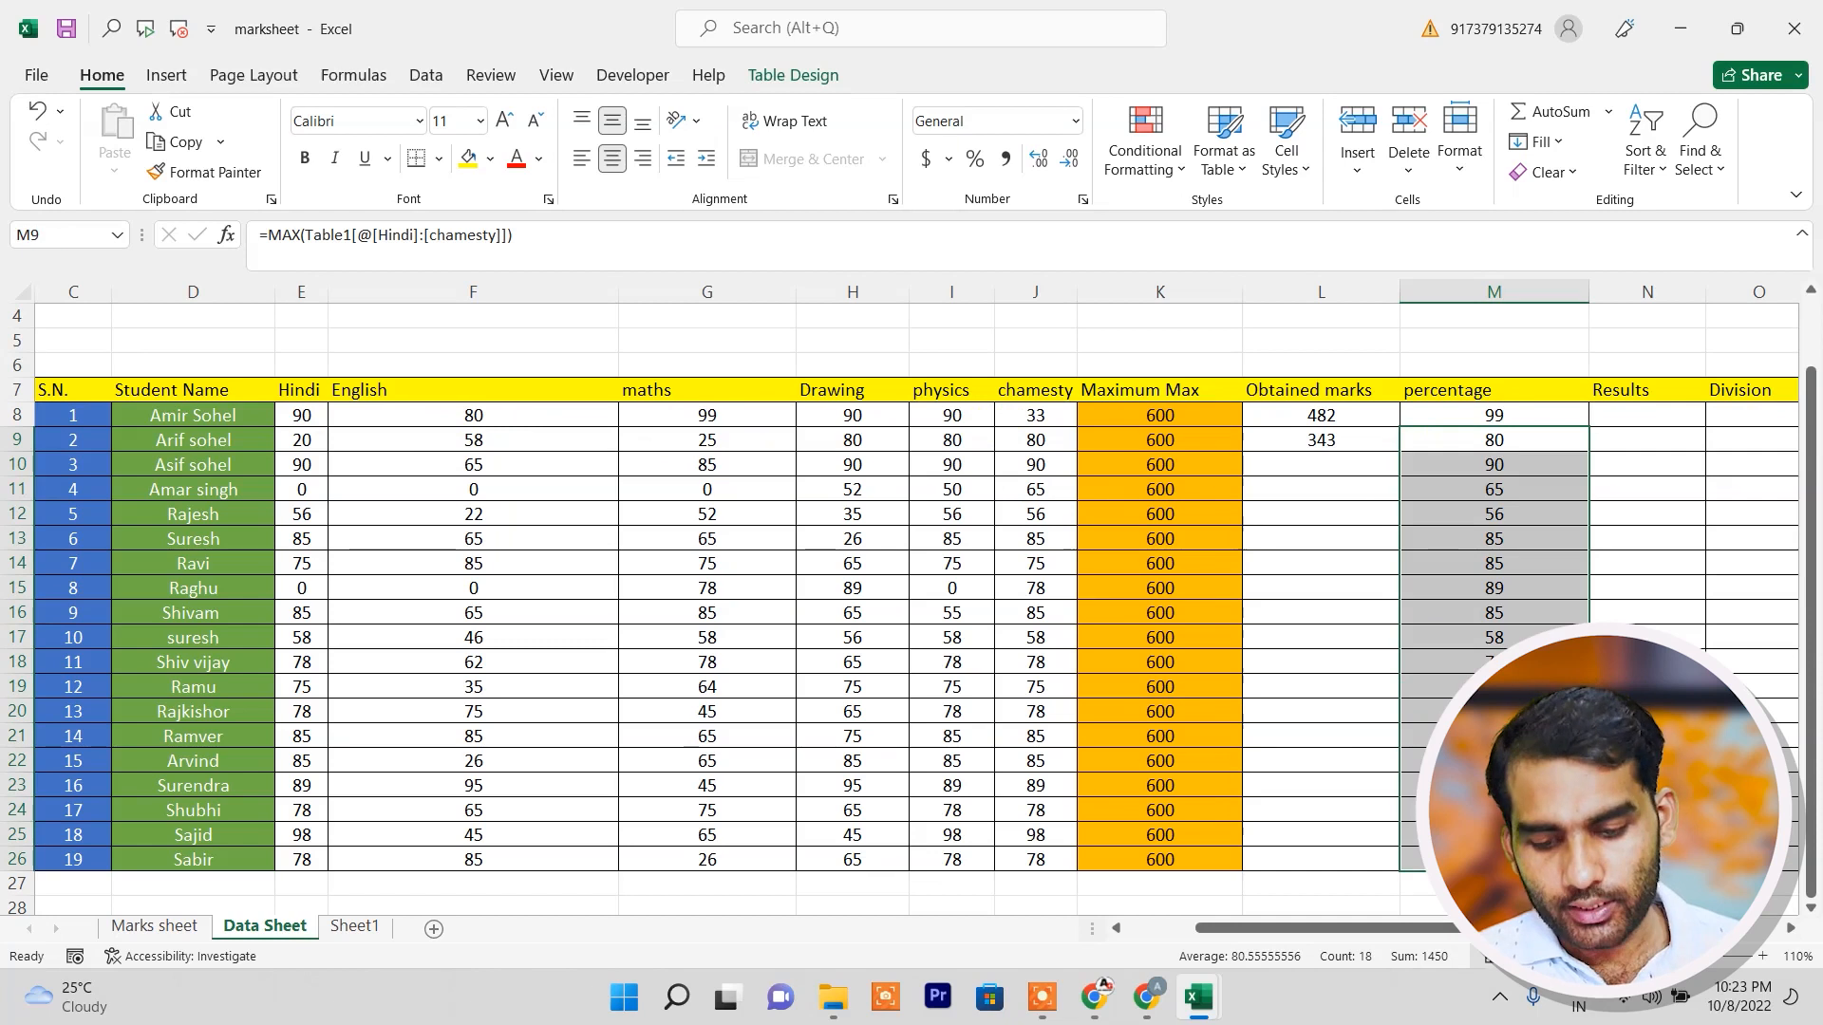
key(Delete)
click(1371, 859)
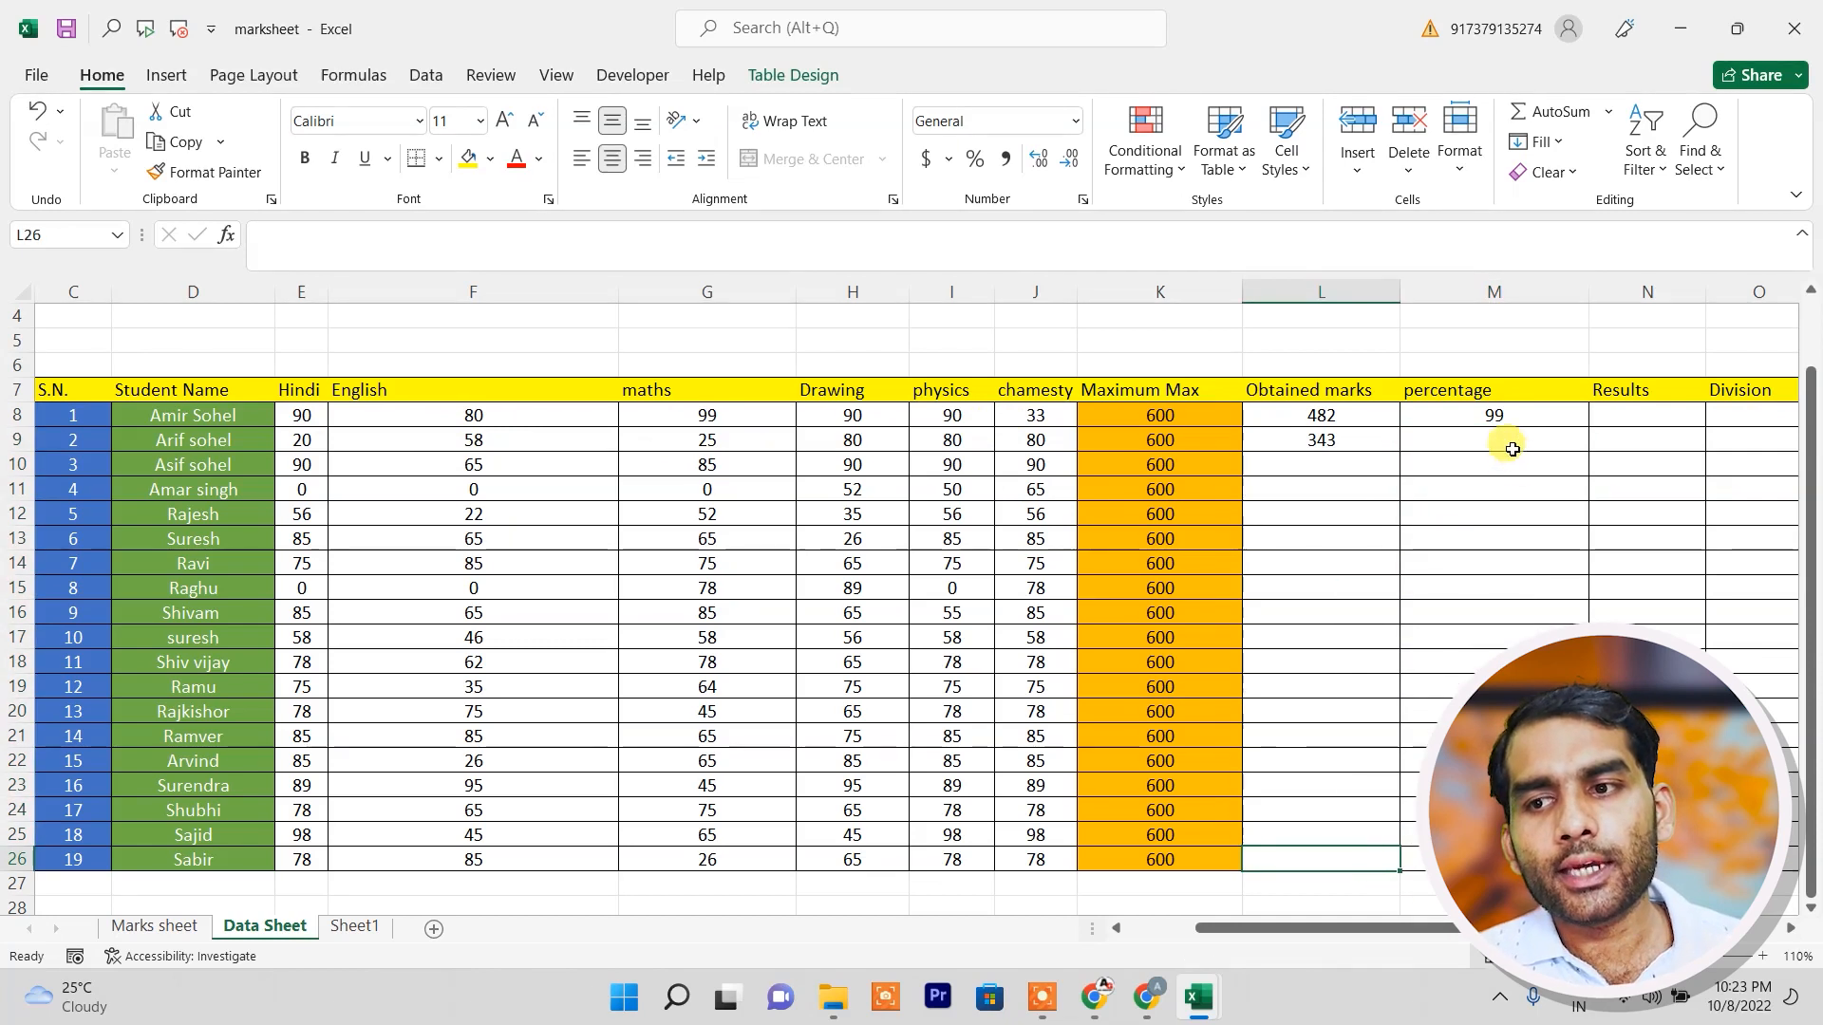
Search the functions for "max" and choose MAX for cell M9.
click(1511, 439)
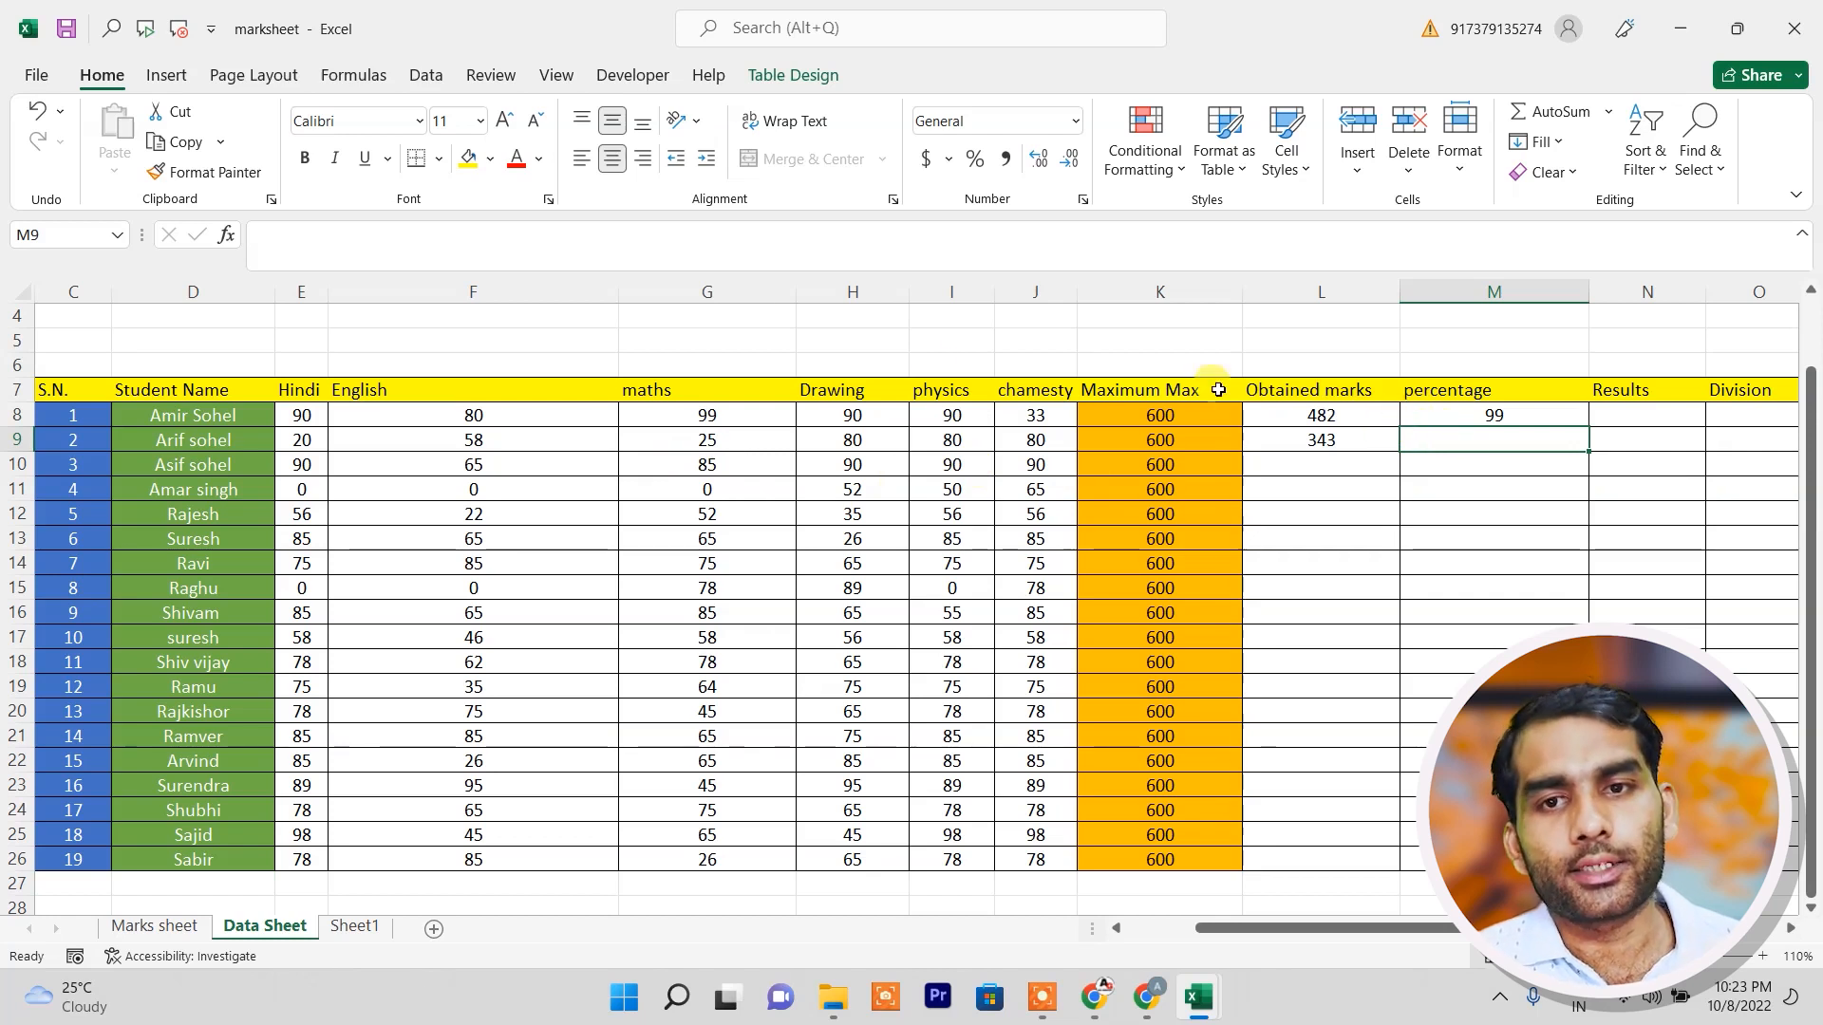
click(365, 76)
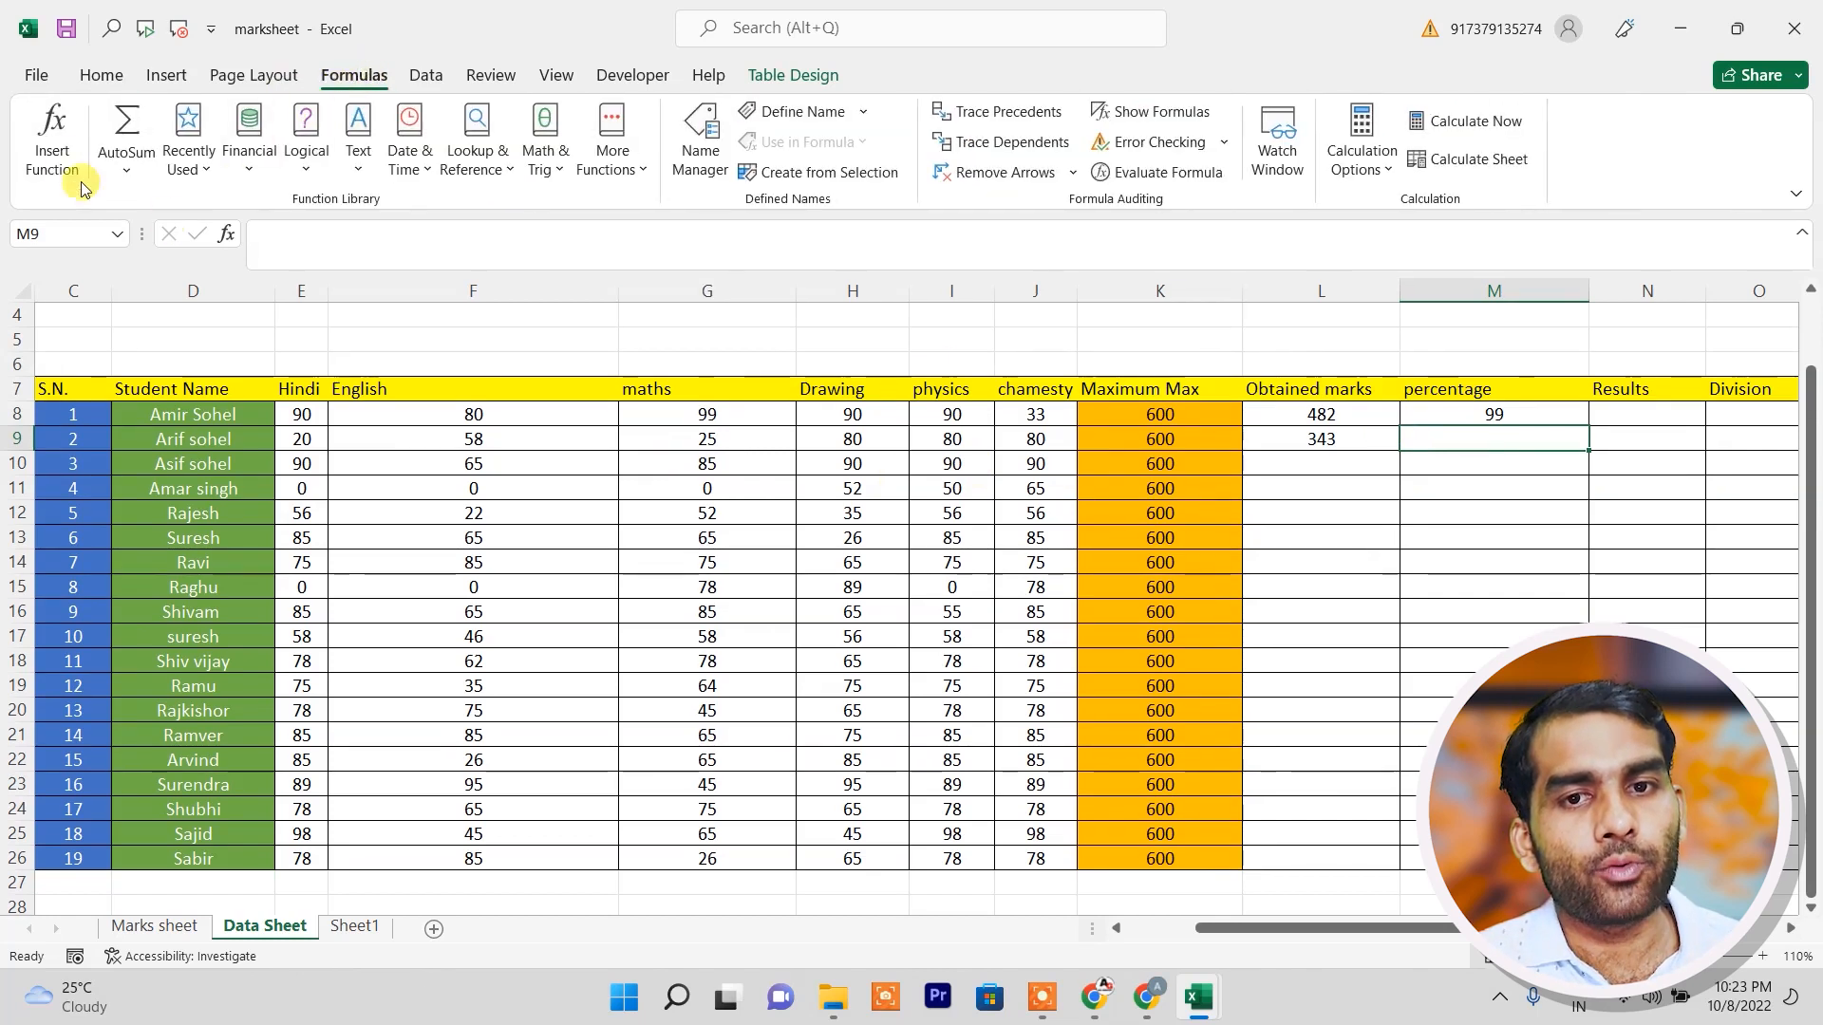
click(53, 152)
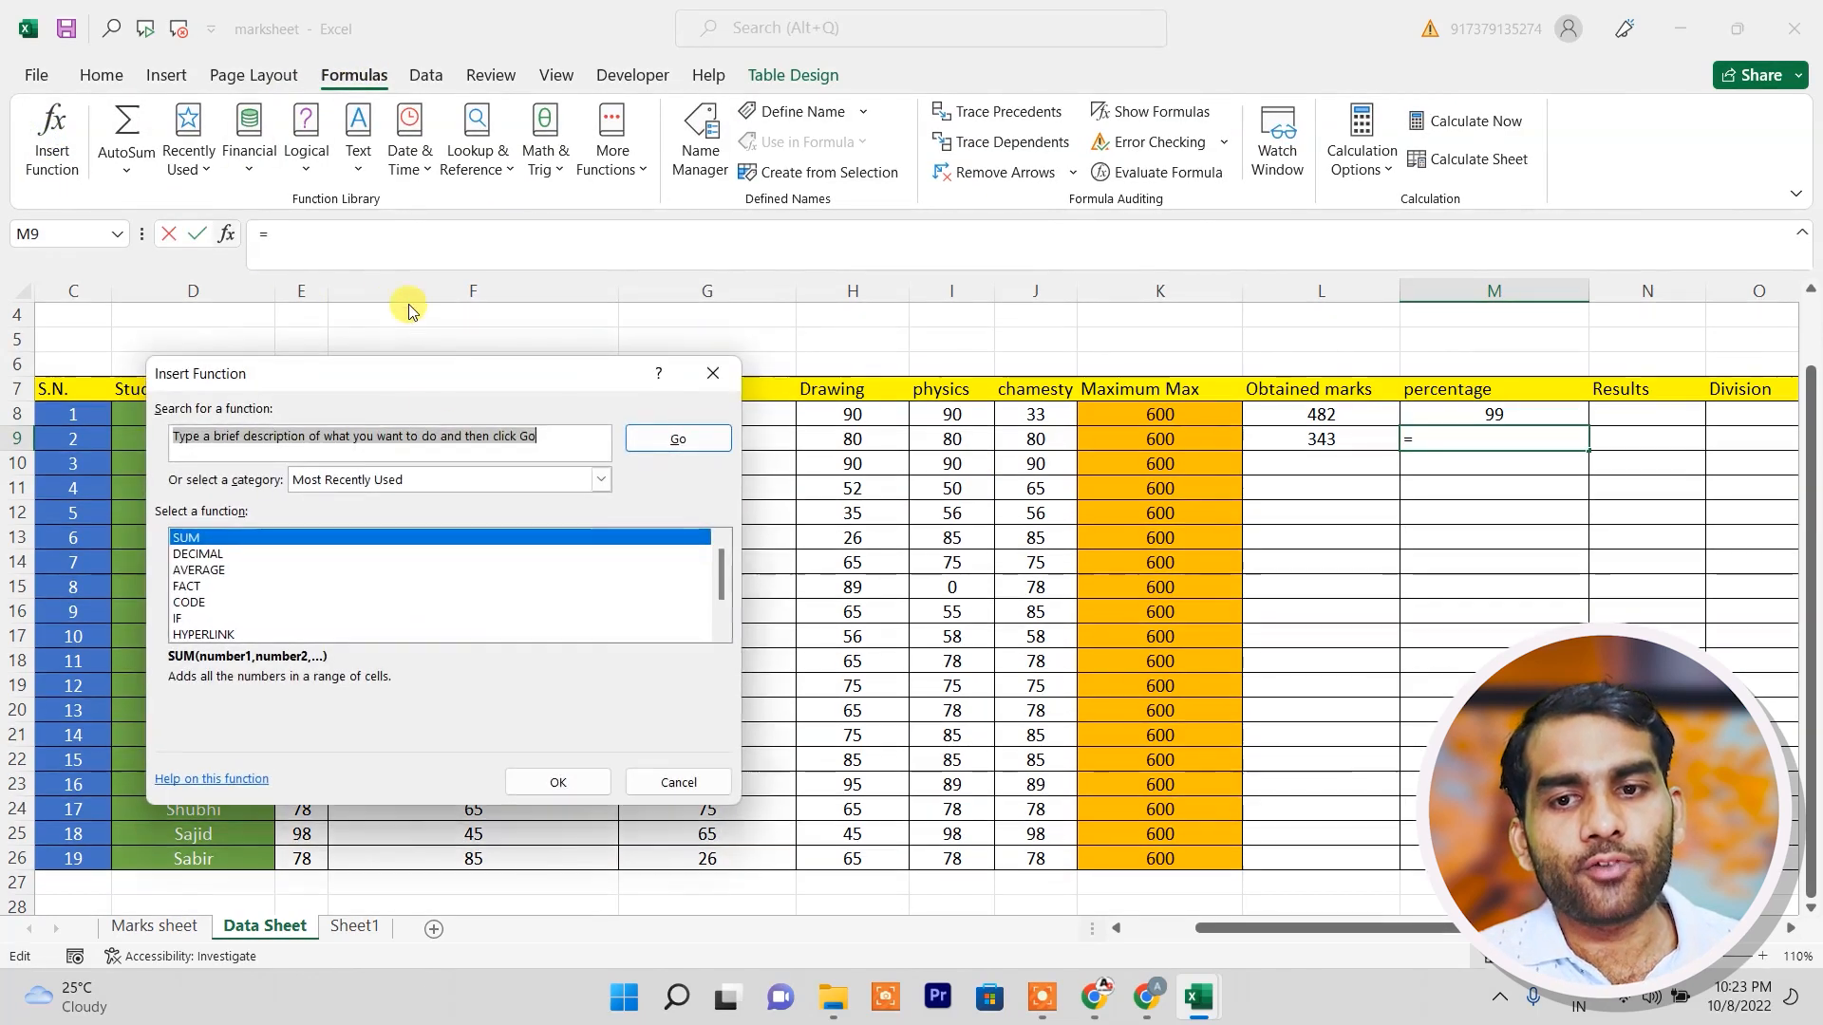
click(549, 443)
text(max)
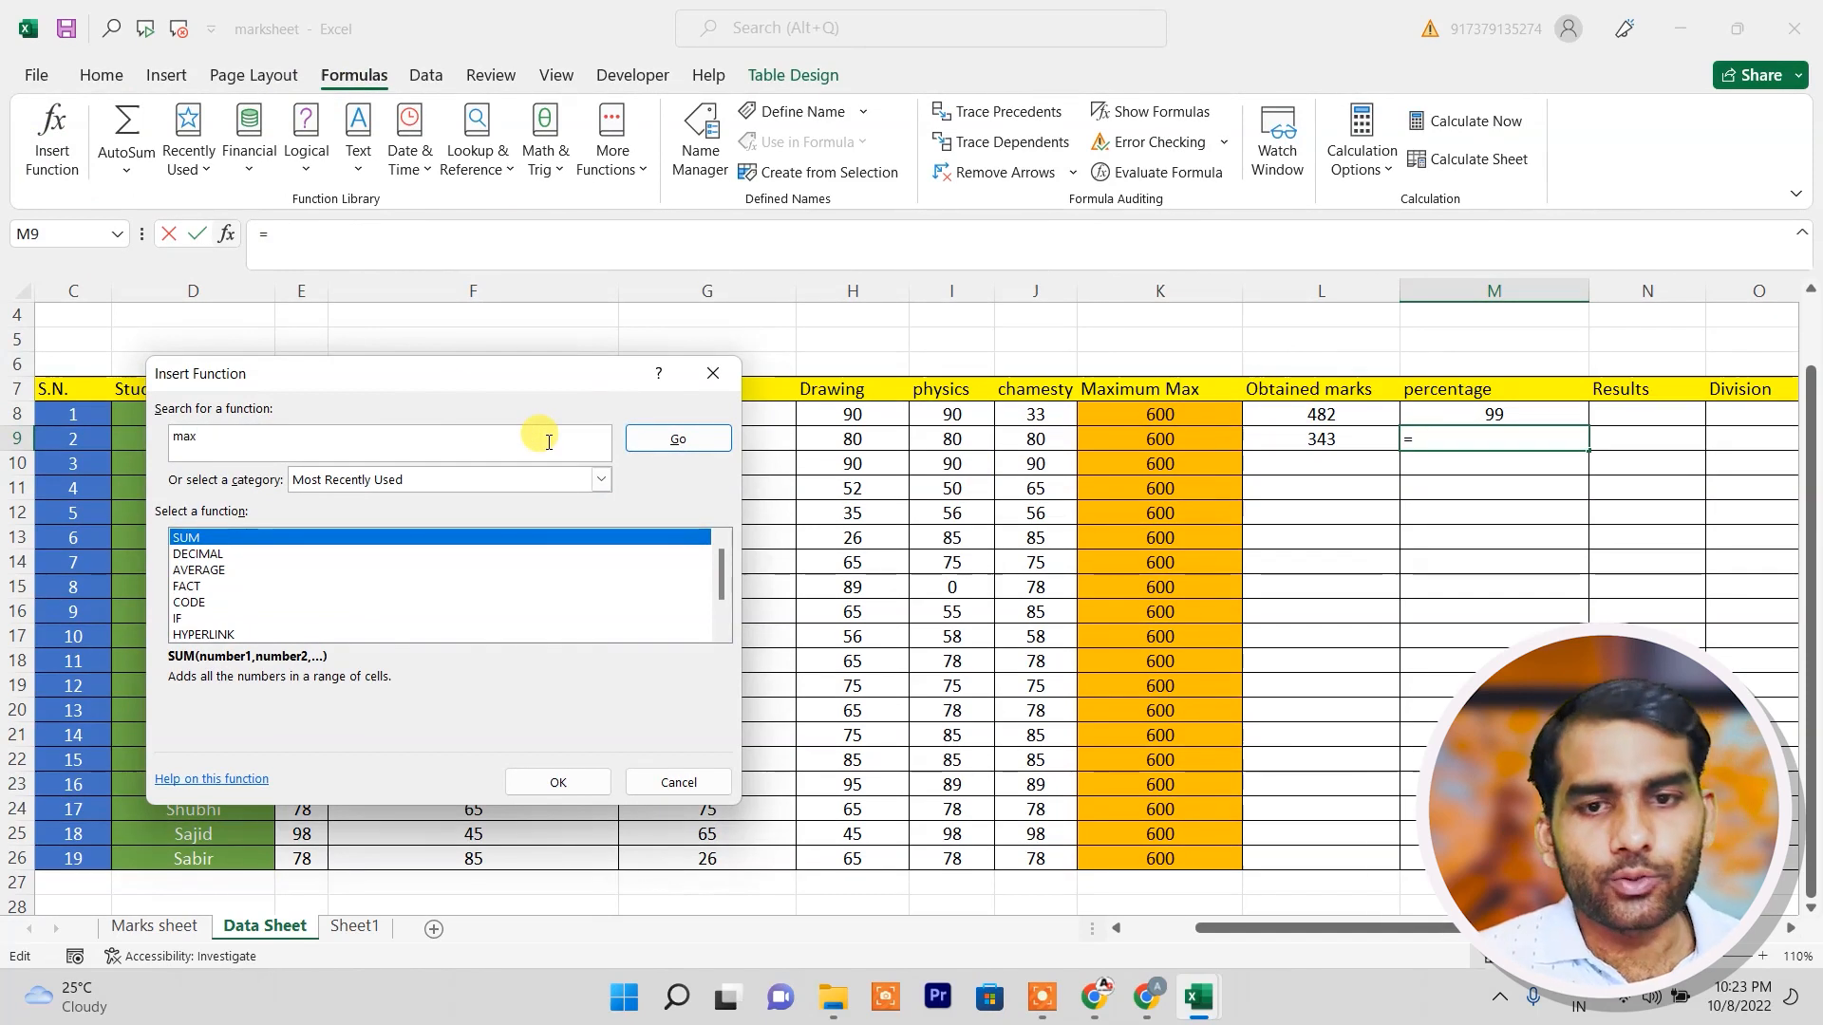
click(701, 441)
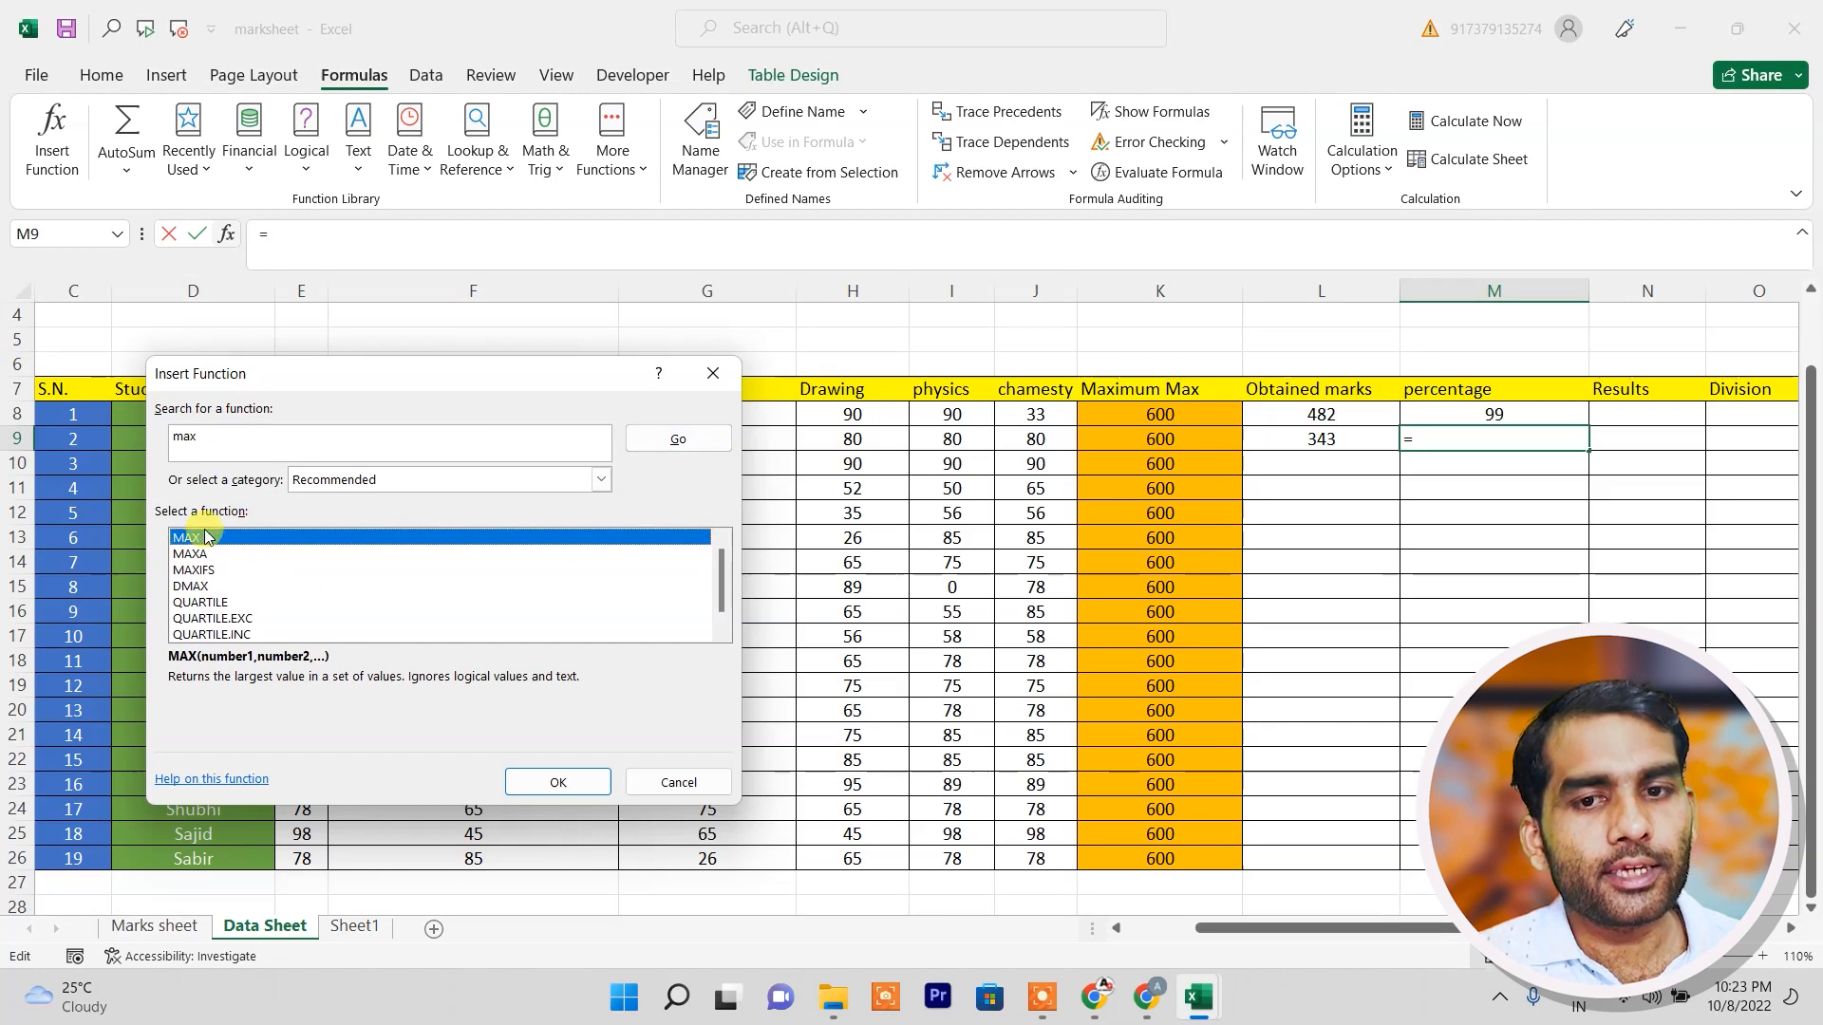
click(560, 781)
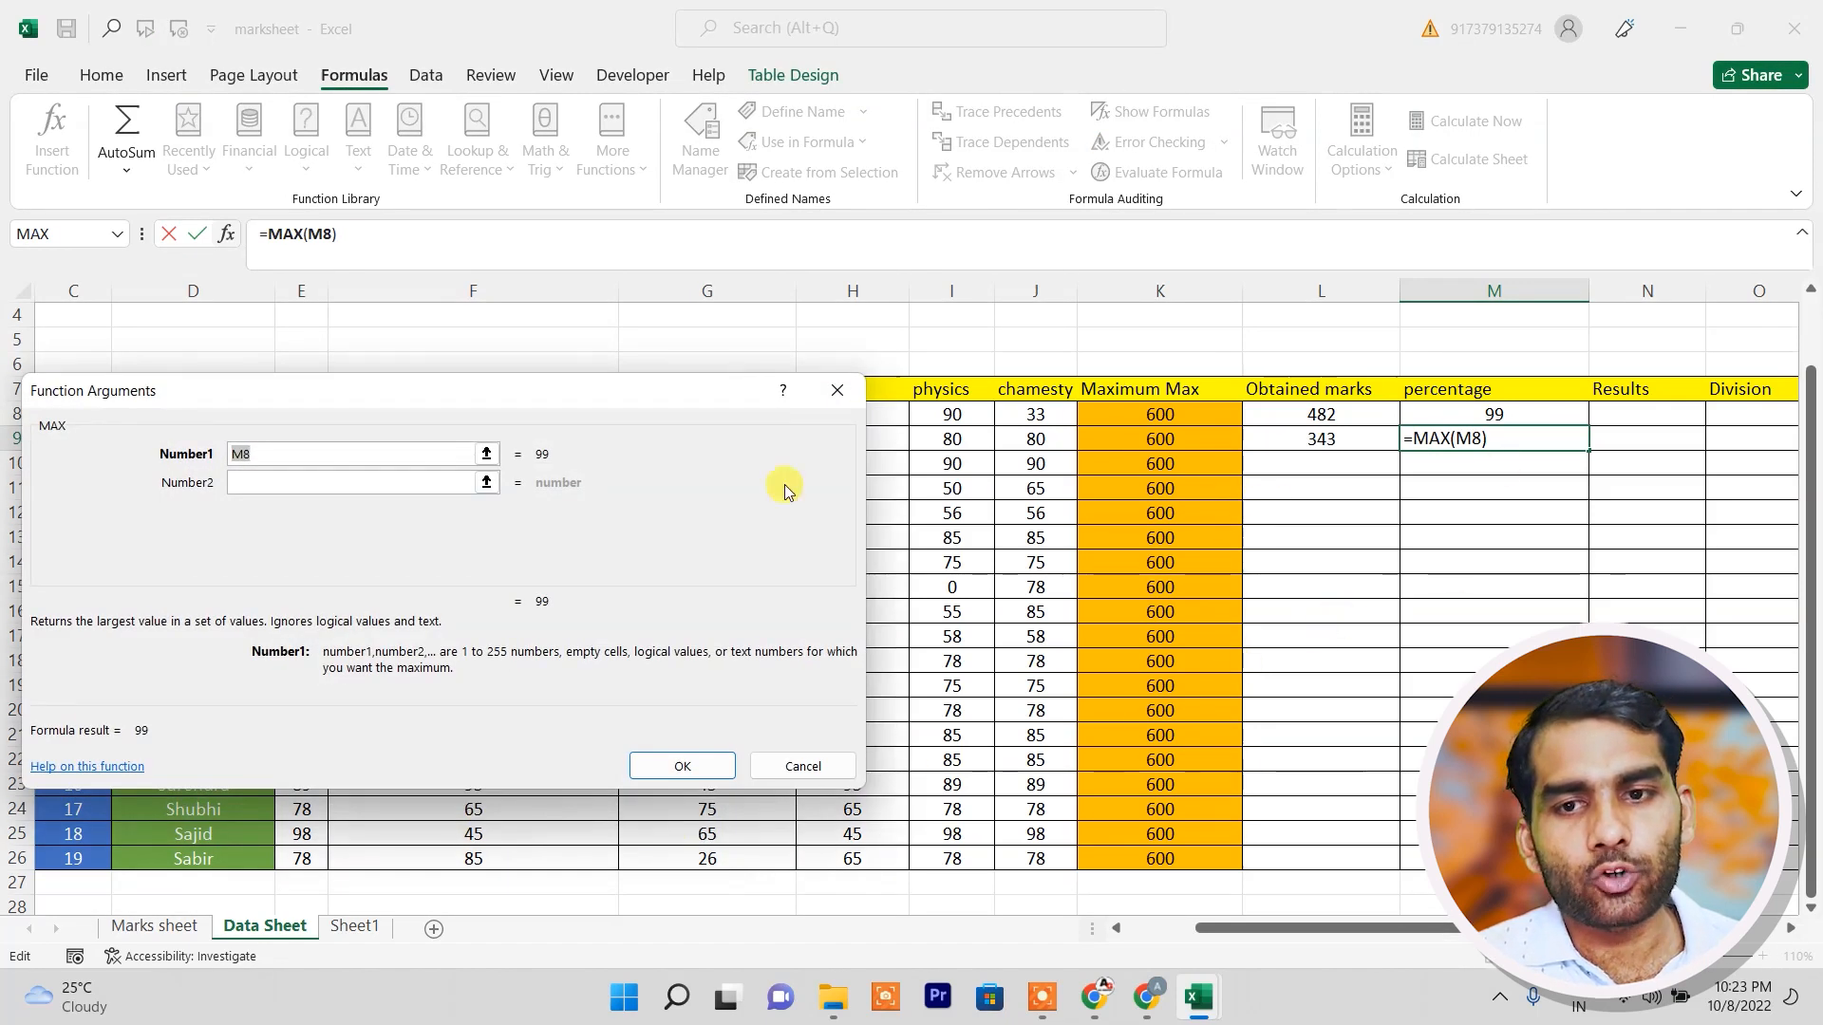
Set Number1 of the MAX function to the second student's Hindi through chamesty marks in row 9, accept it, and check the source marks.
drag(577, 397, 1411, 404)
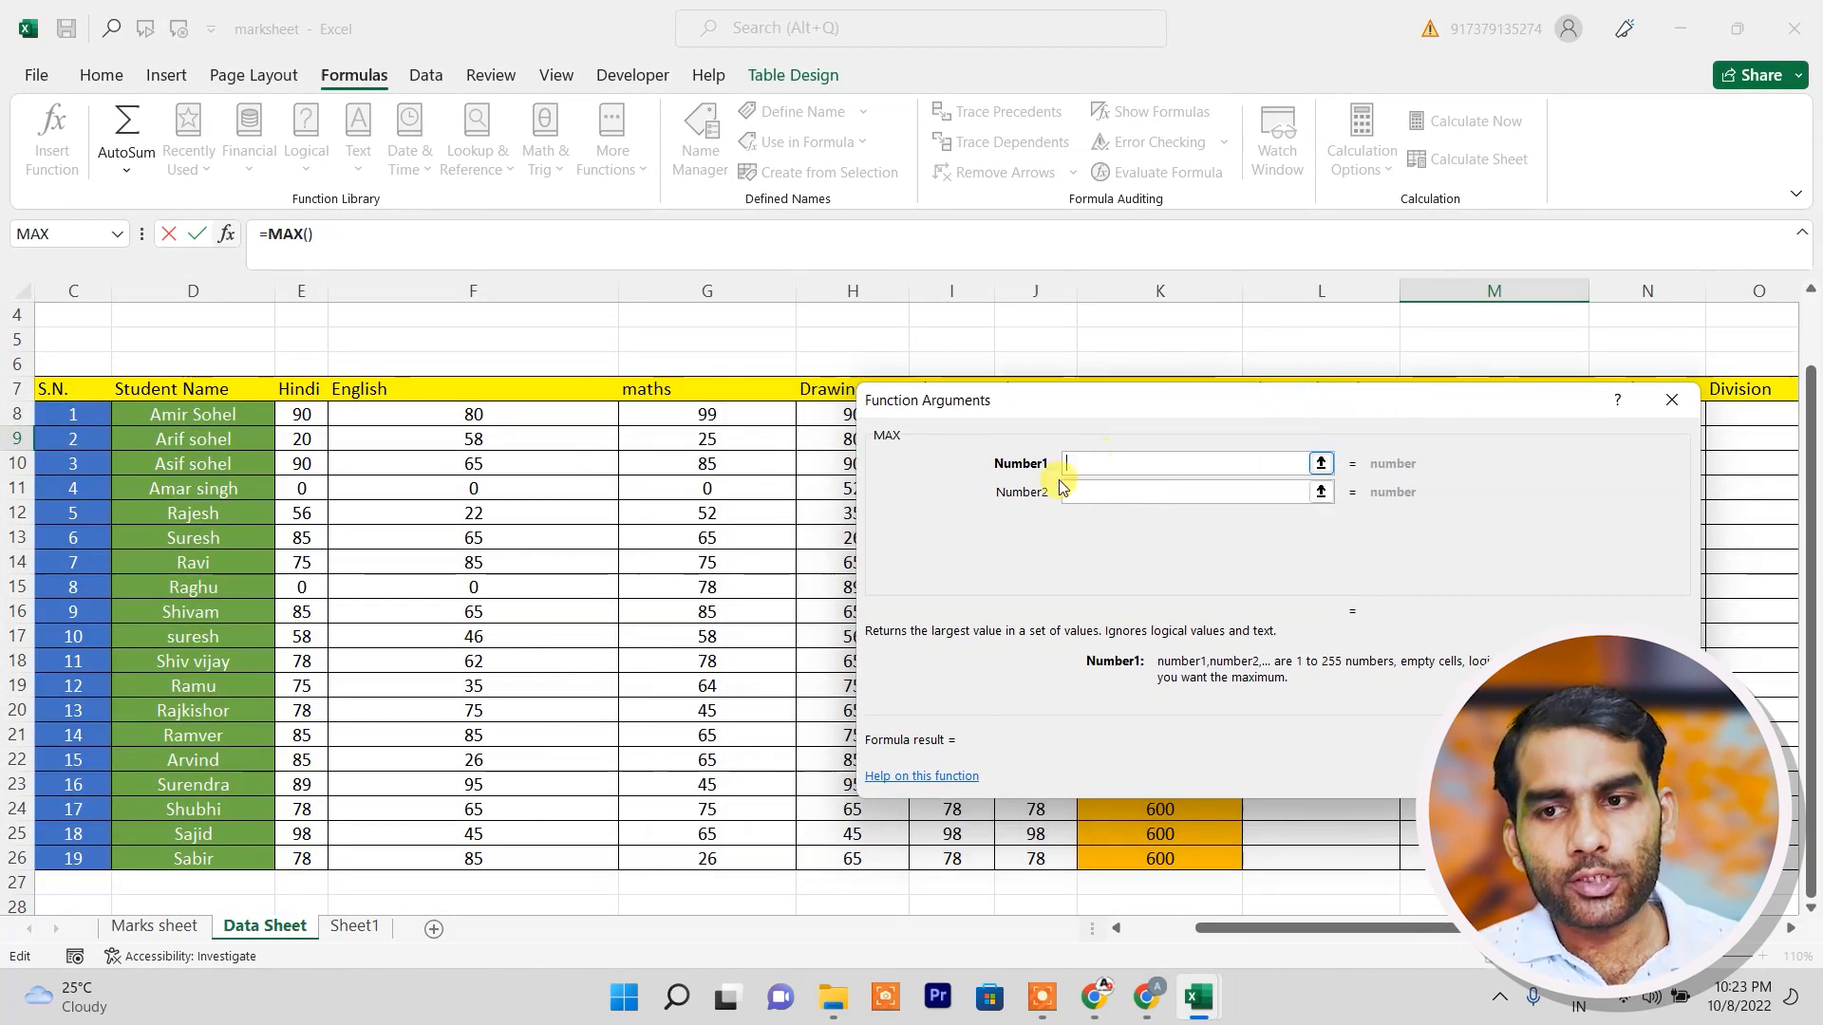
drag(1071, 397, 822, 648)
drag(326, 442, 1035, 440)
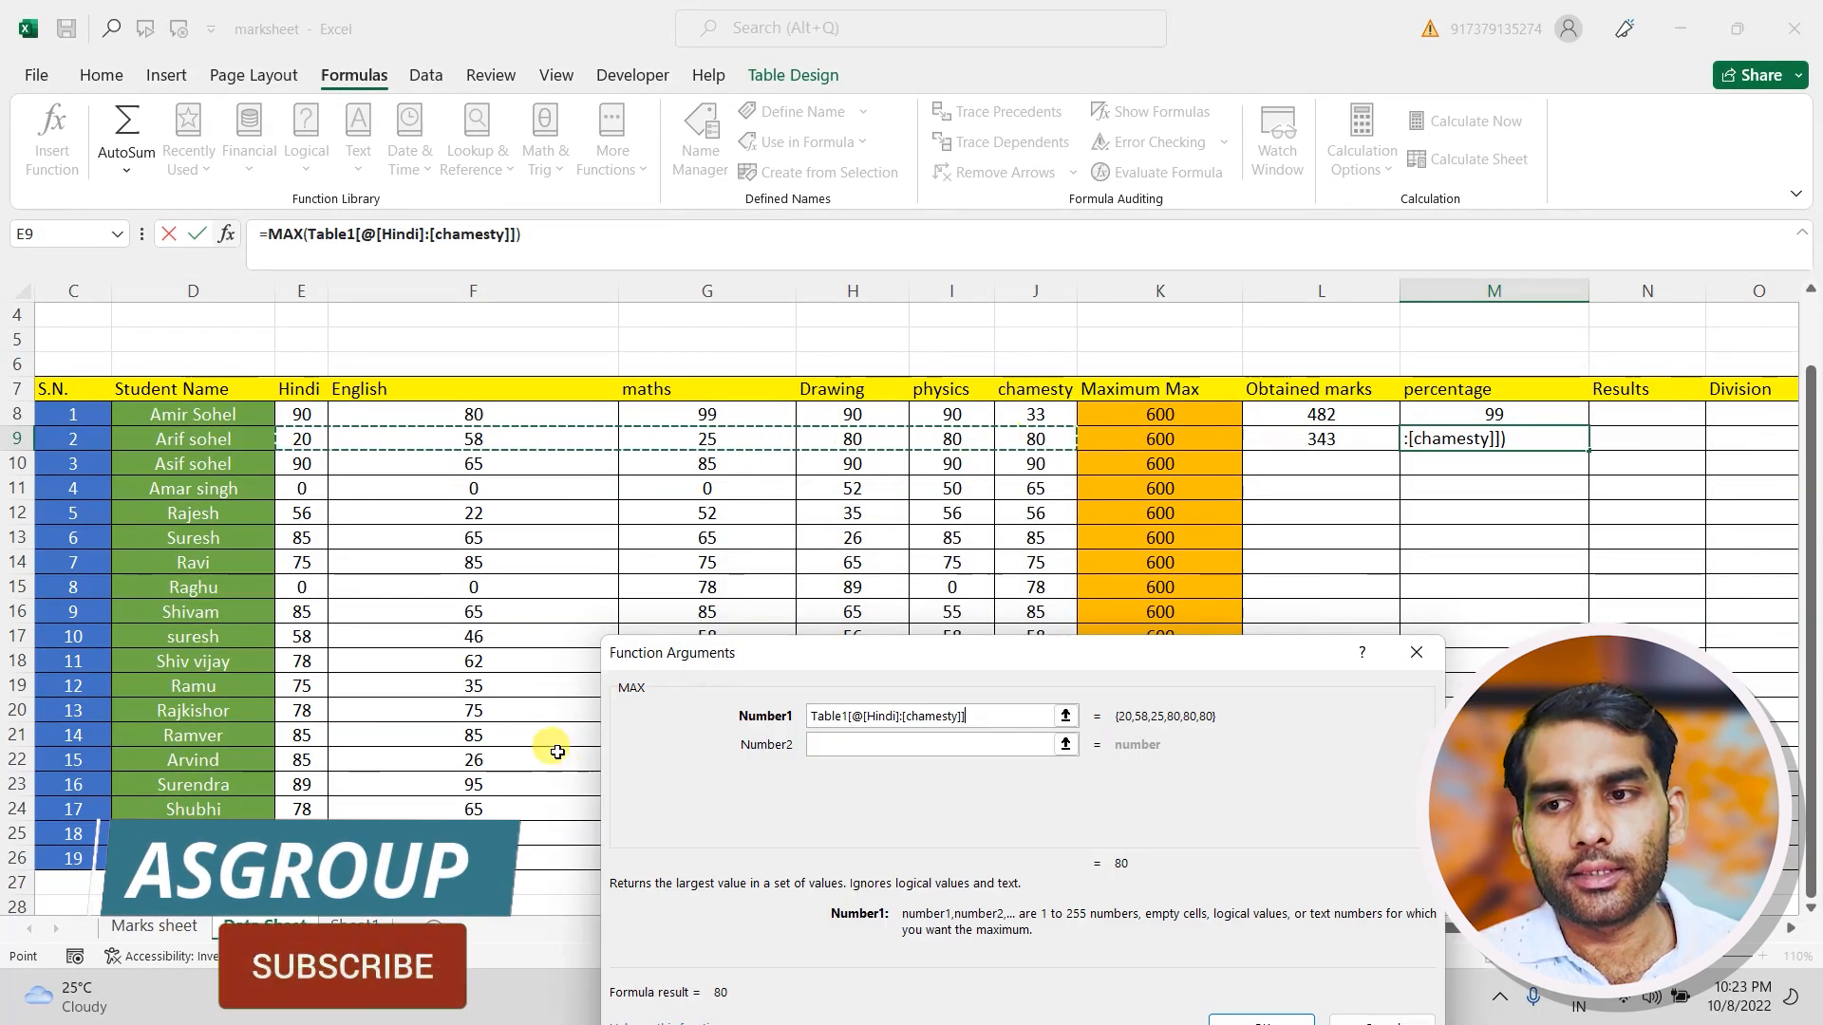
drag(1054, 653, 717, 395)
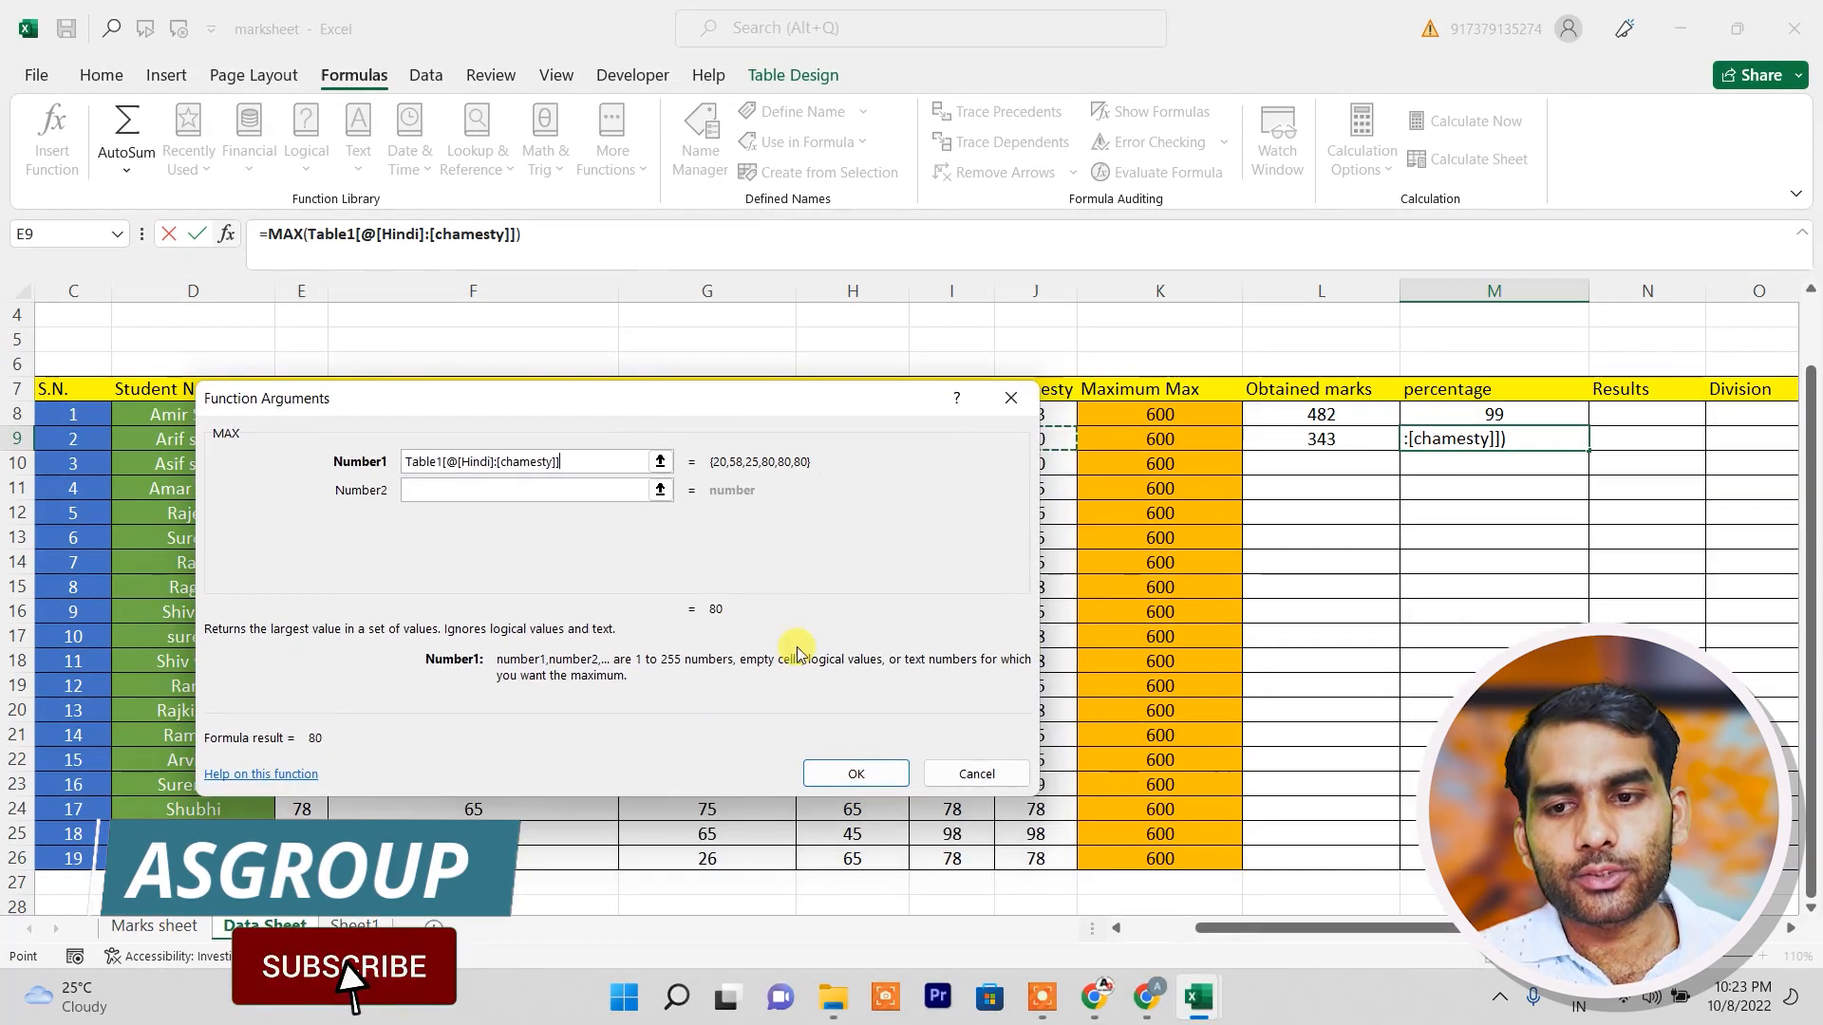
click(841, 765)
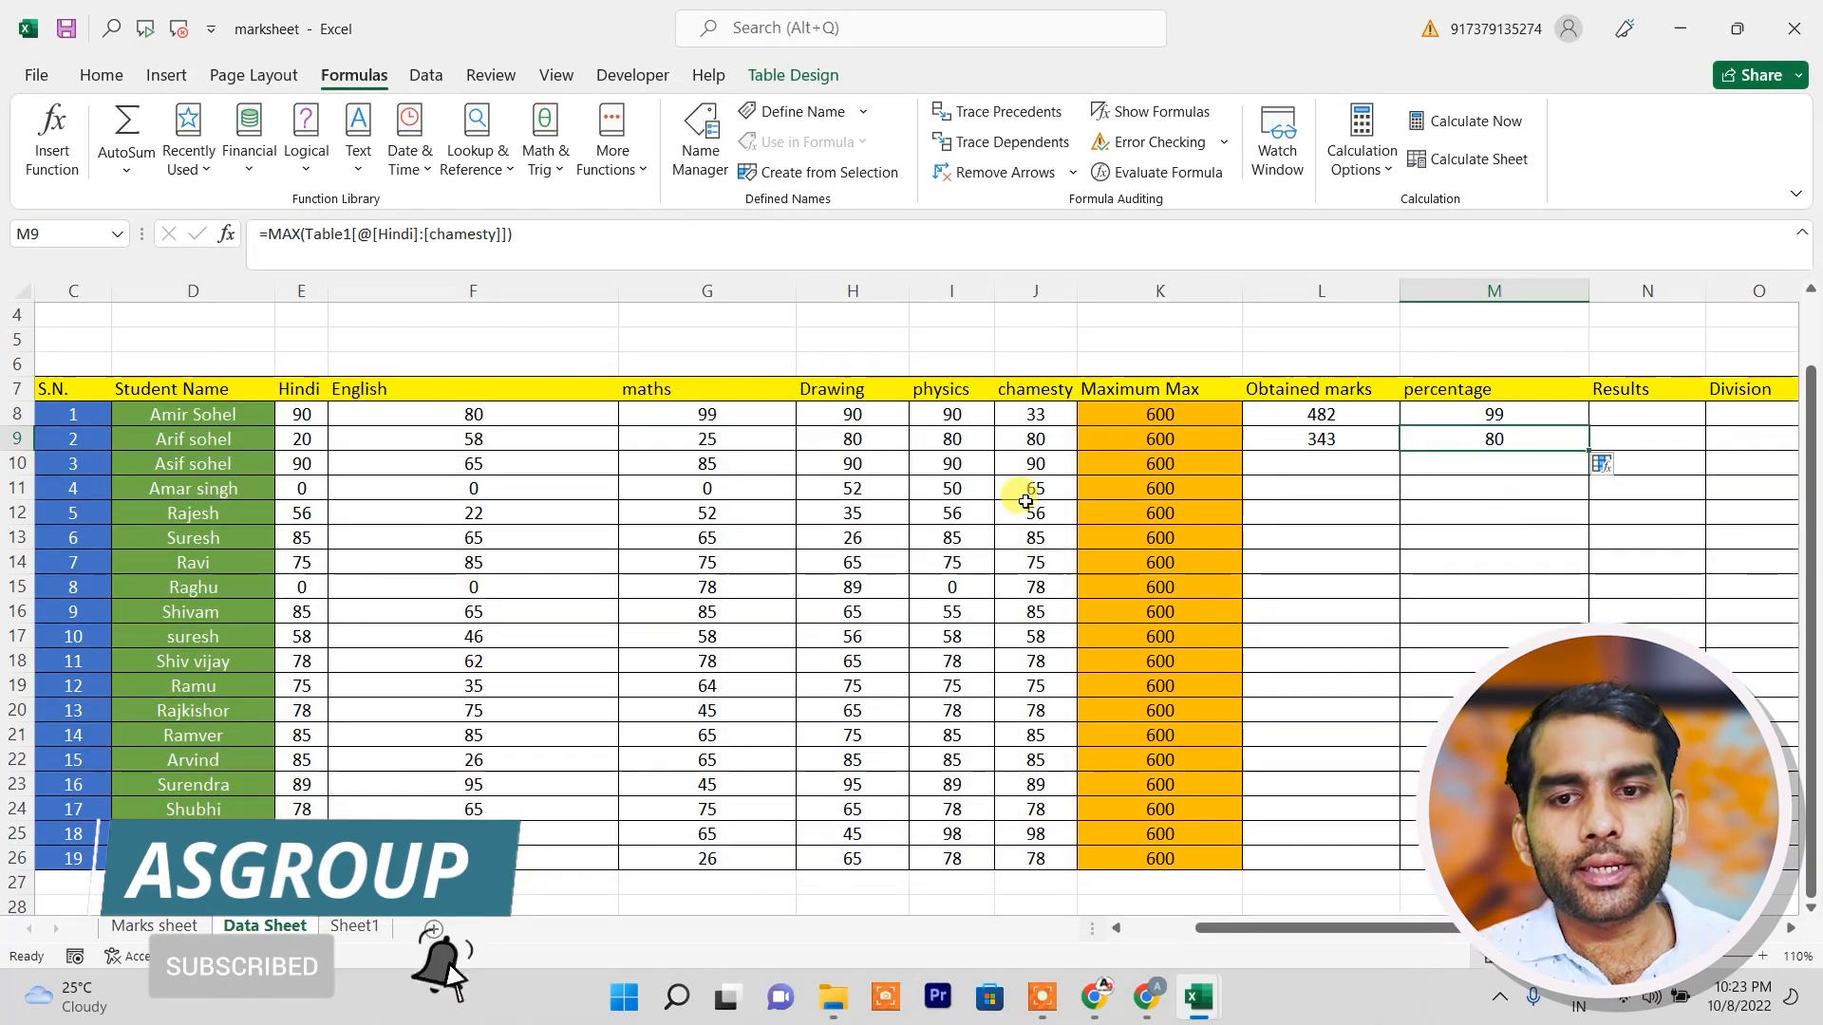
drag(304, 439, 1024, 439)
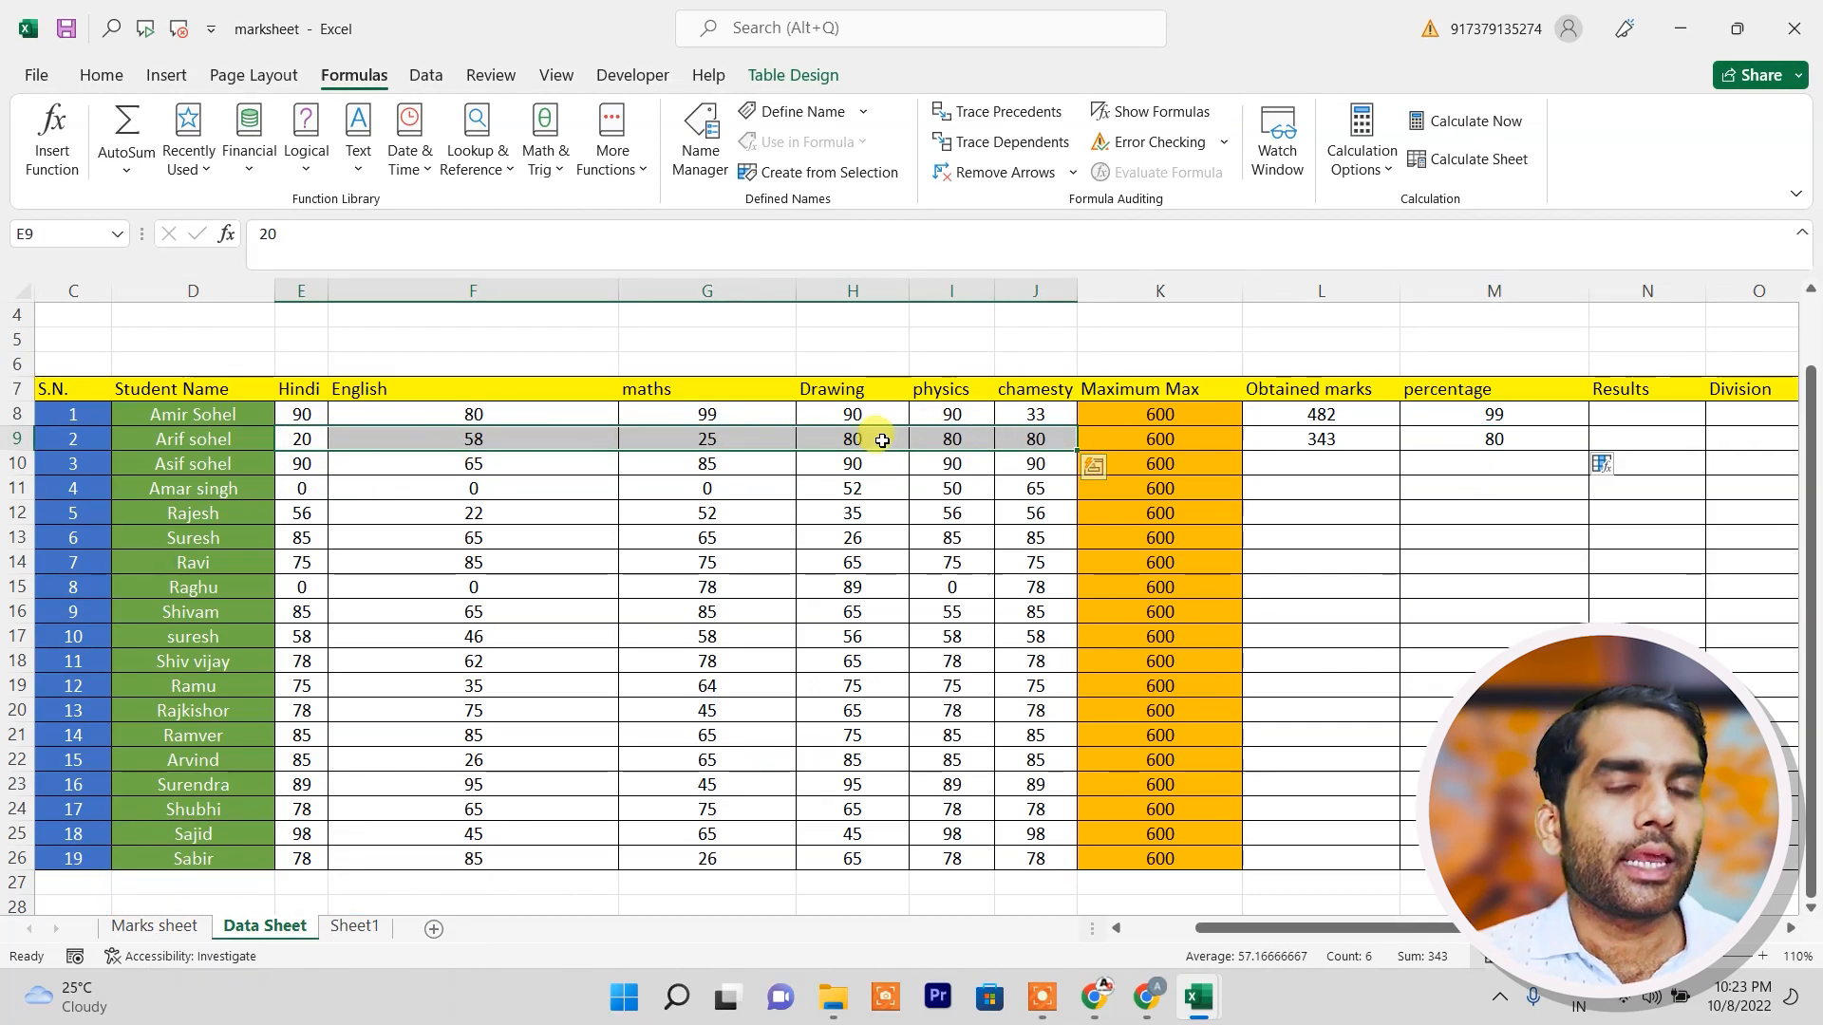
click(1334, 710)
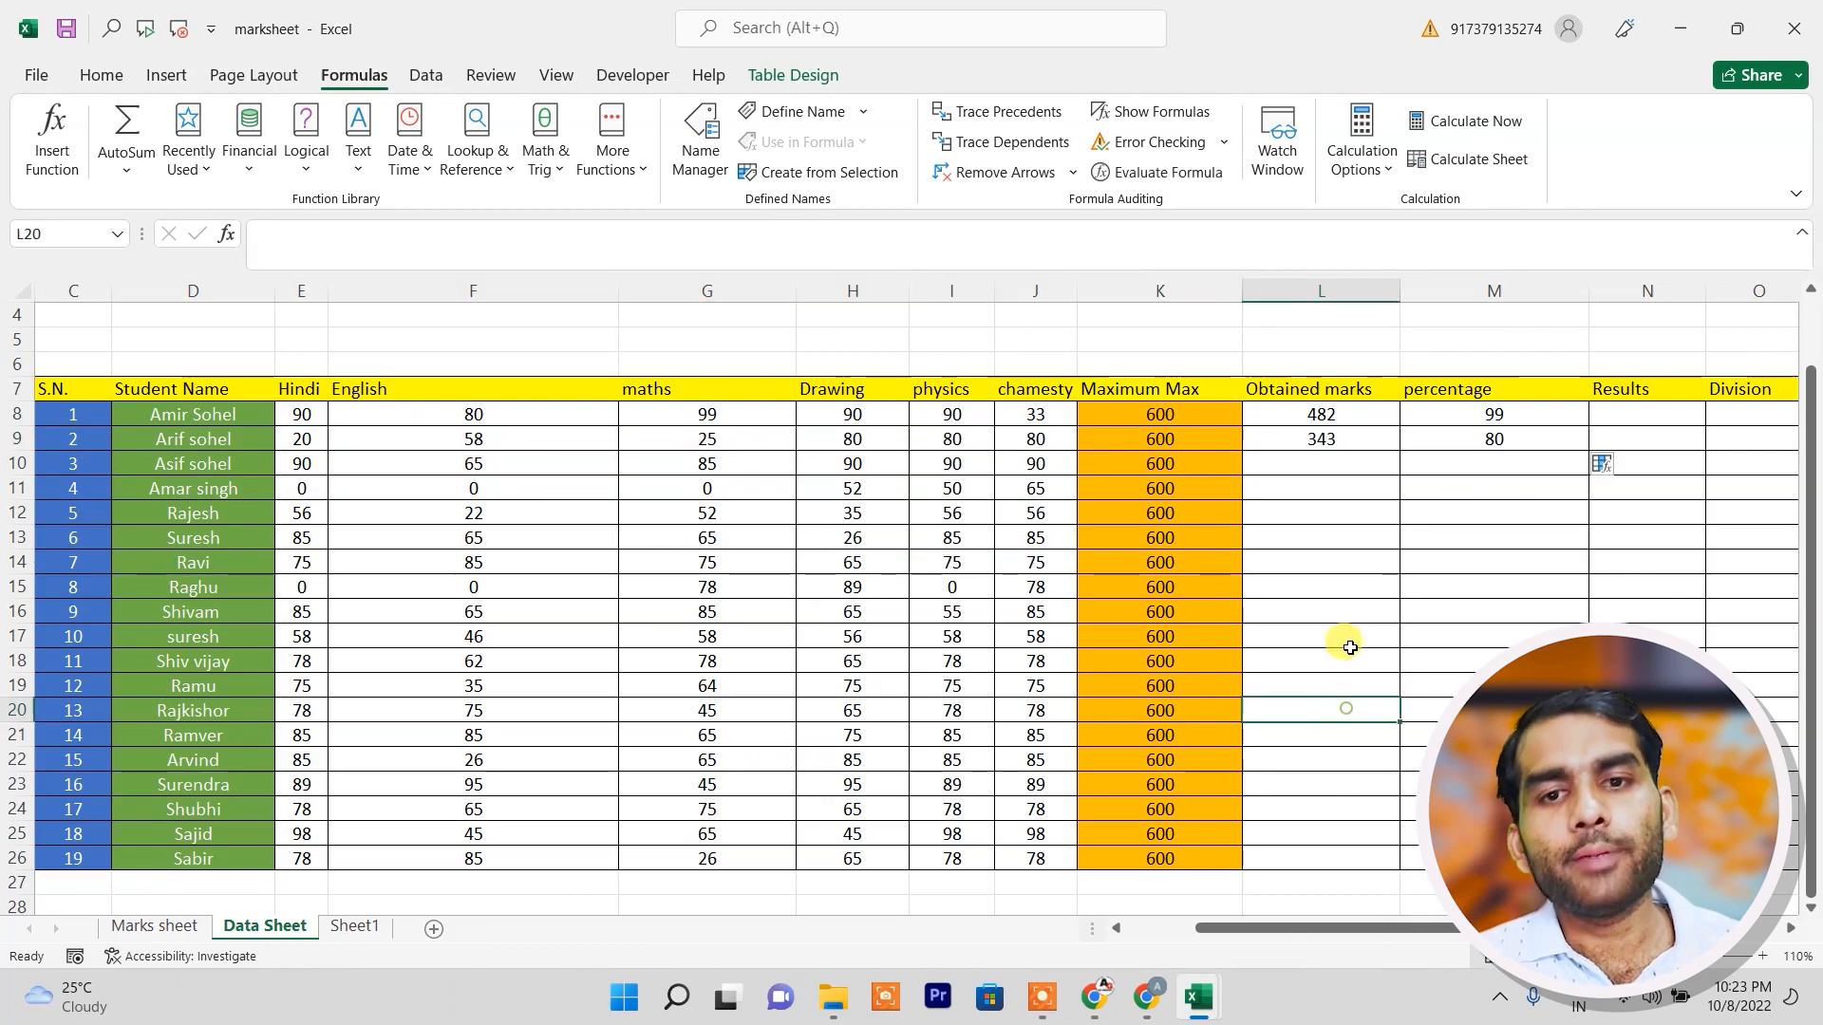
click(54, 136)
drag(669, 380, 919, 202)
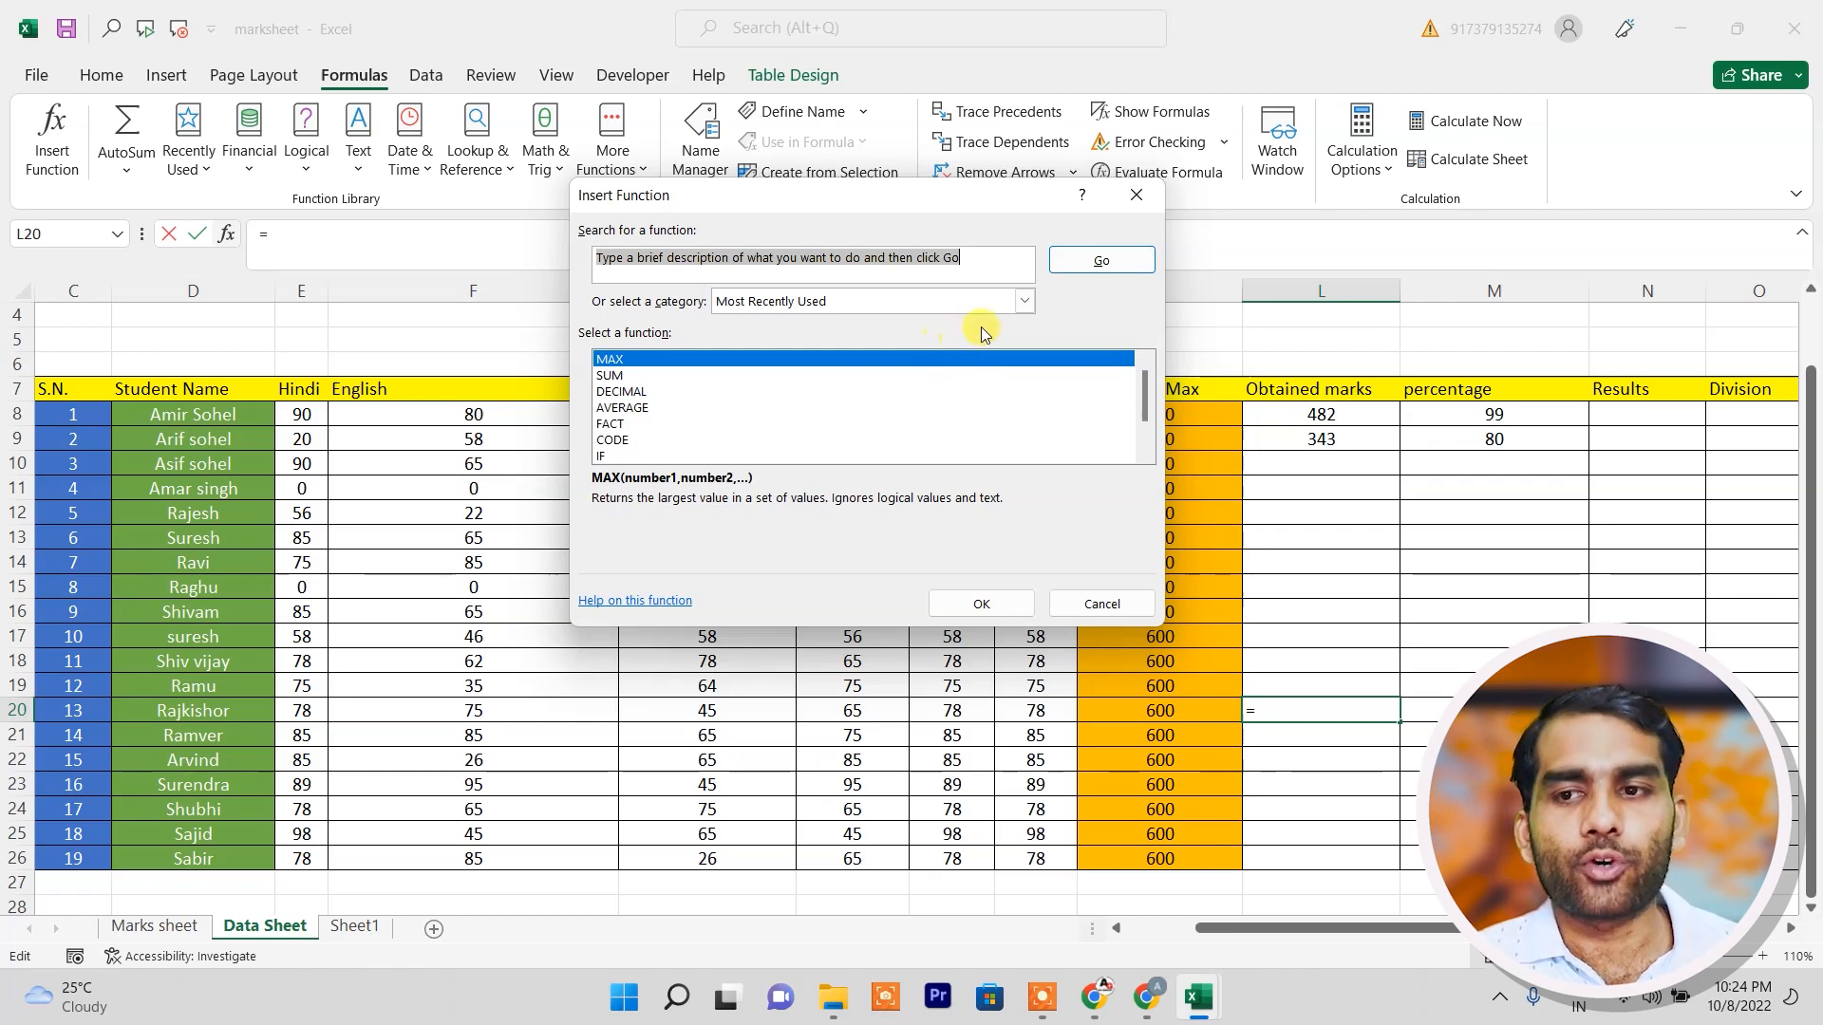
click(1136, 195)
Clear the first two students' obtained marks and percentage cells, L8 to M9.
drag(1322, 414, 1481, 439)
key(Delete)
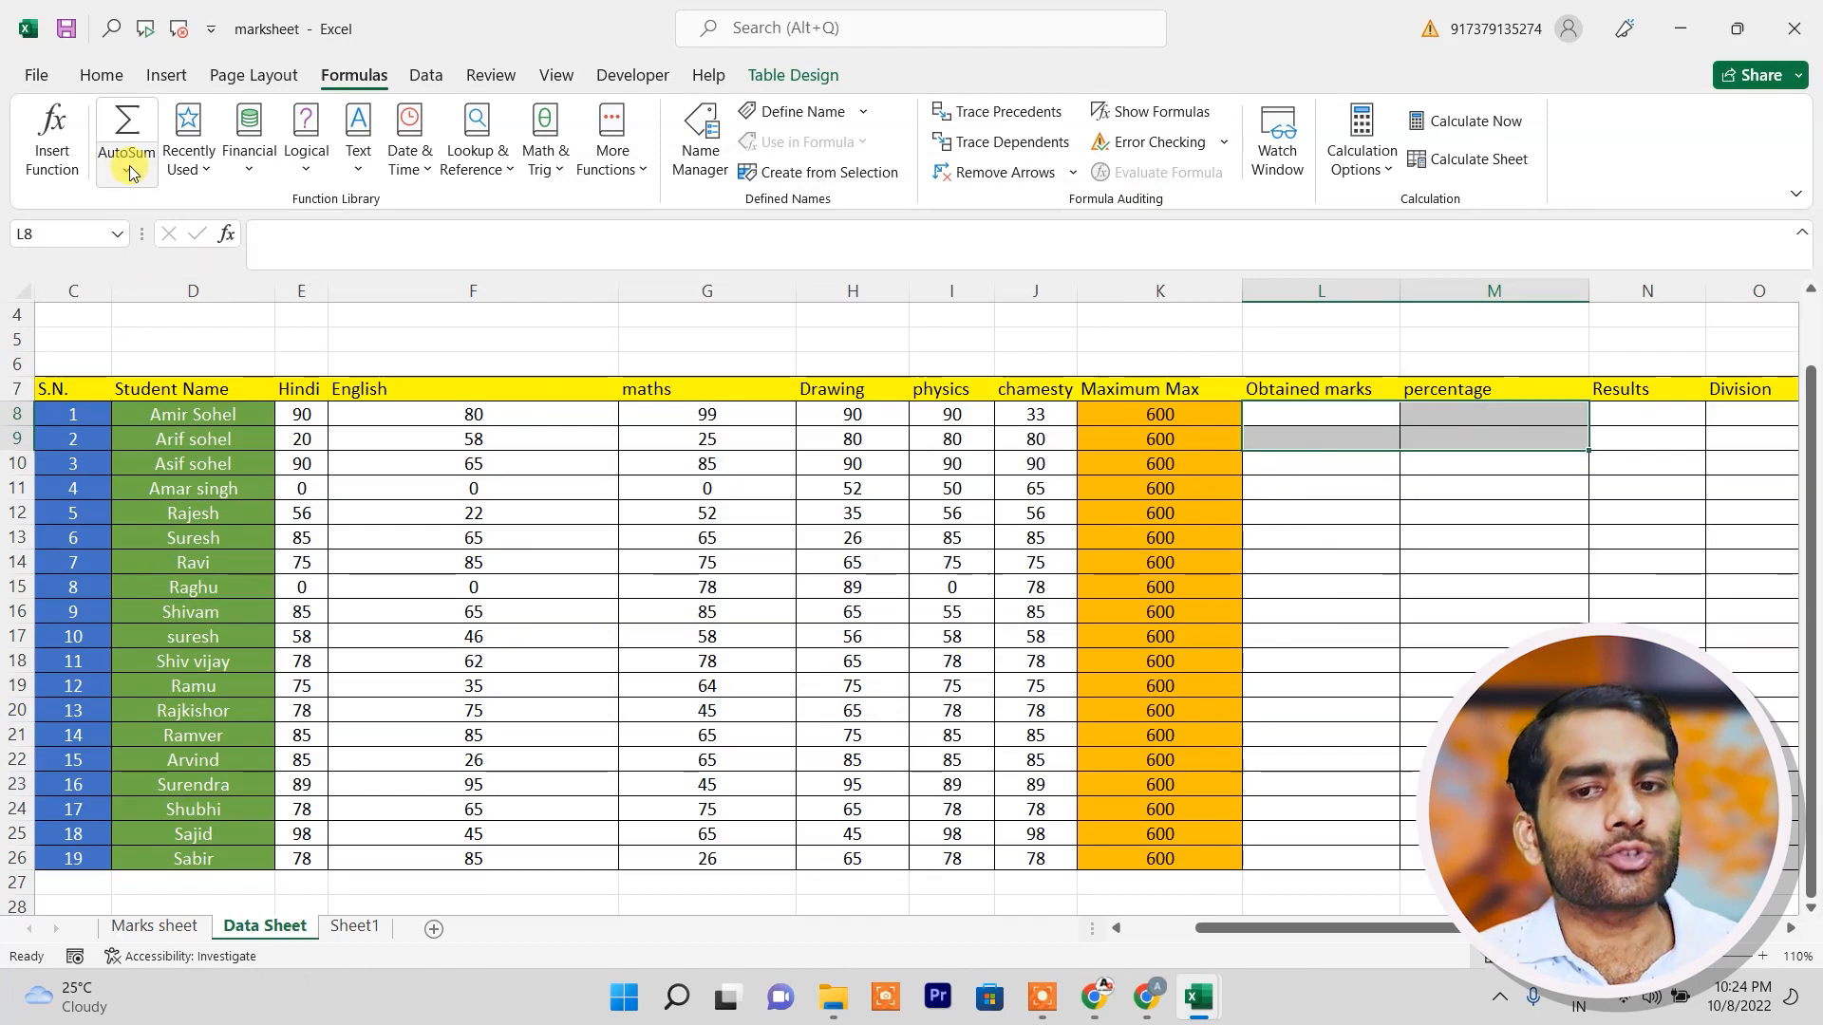
Total the English marks F8 to F26 in F27 with AutoSum's Sum, and clear the total from that cell.
scroll(476, 456, down, 1)
drag(456, 348, 465, 790)
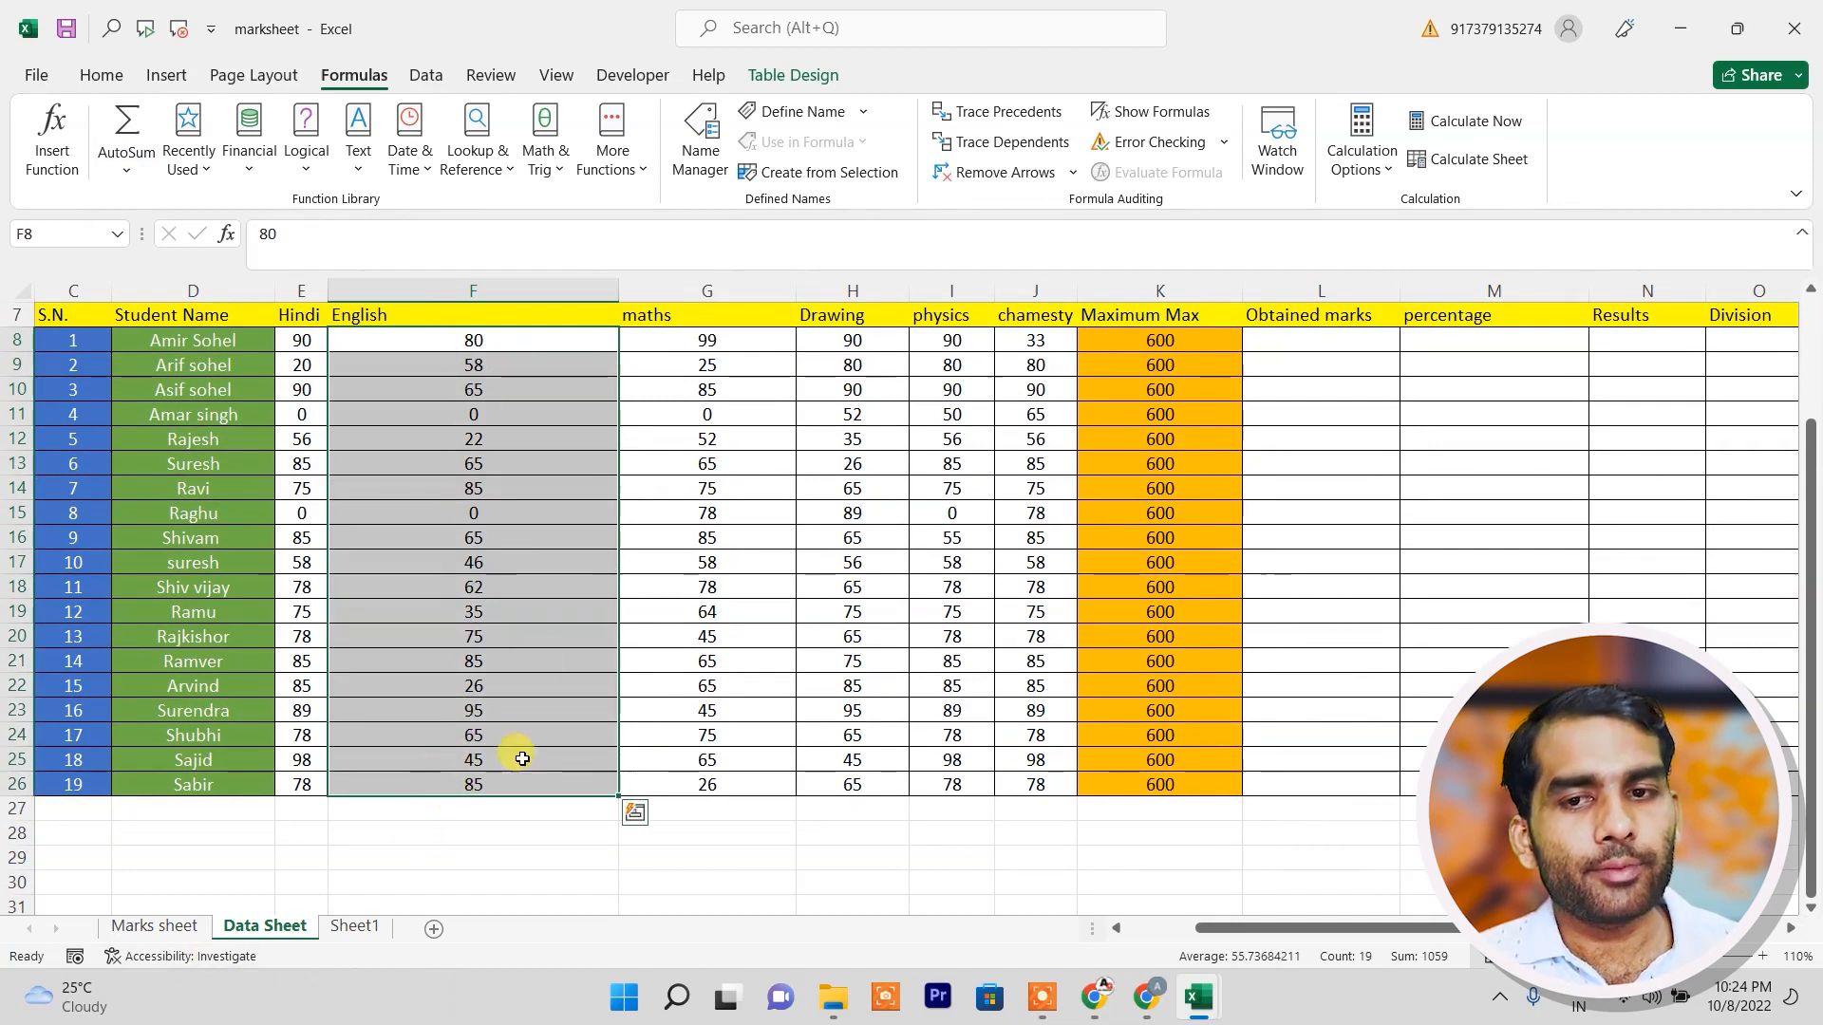
click(125, 175)
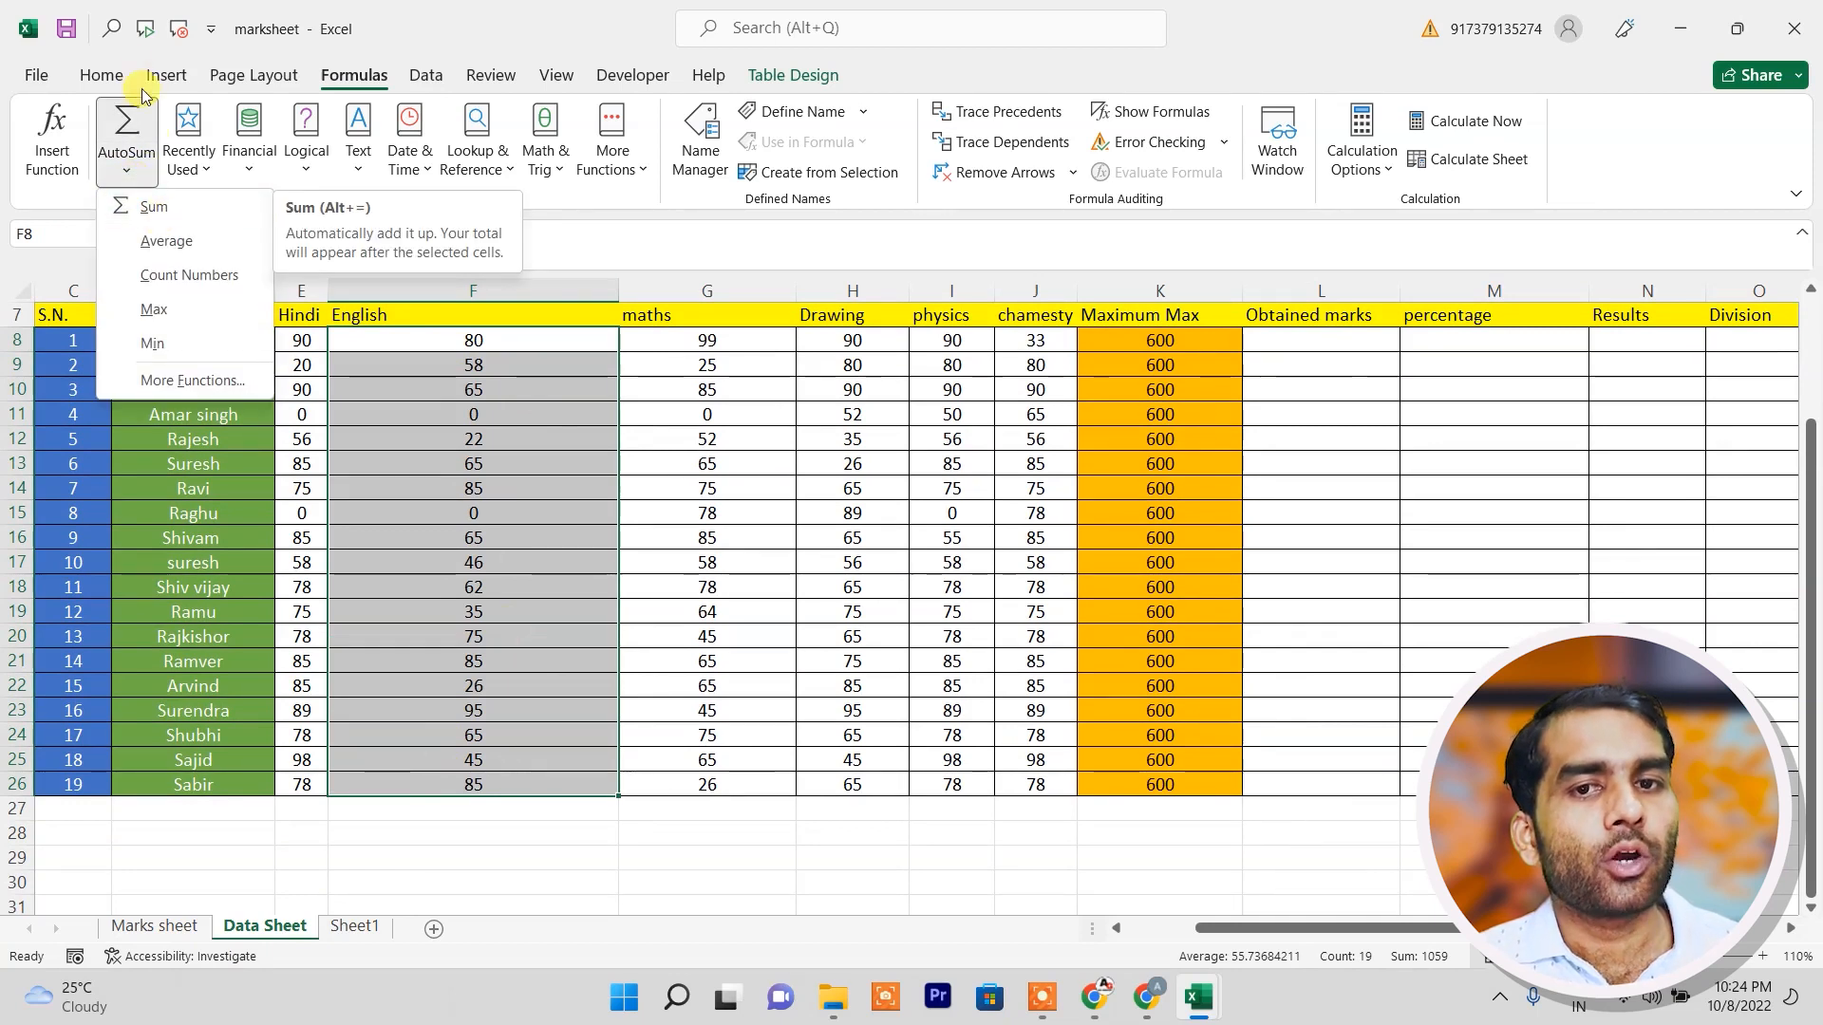
click(103, 75)
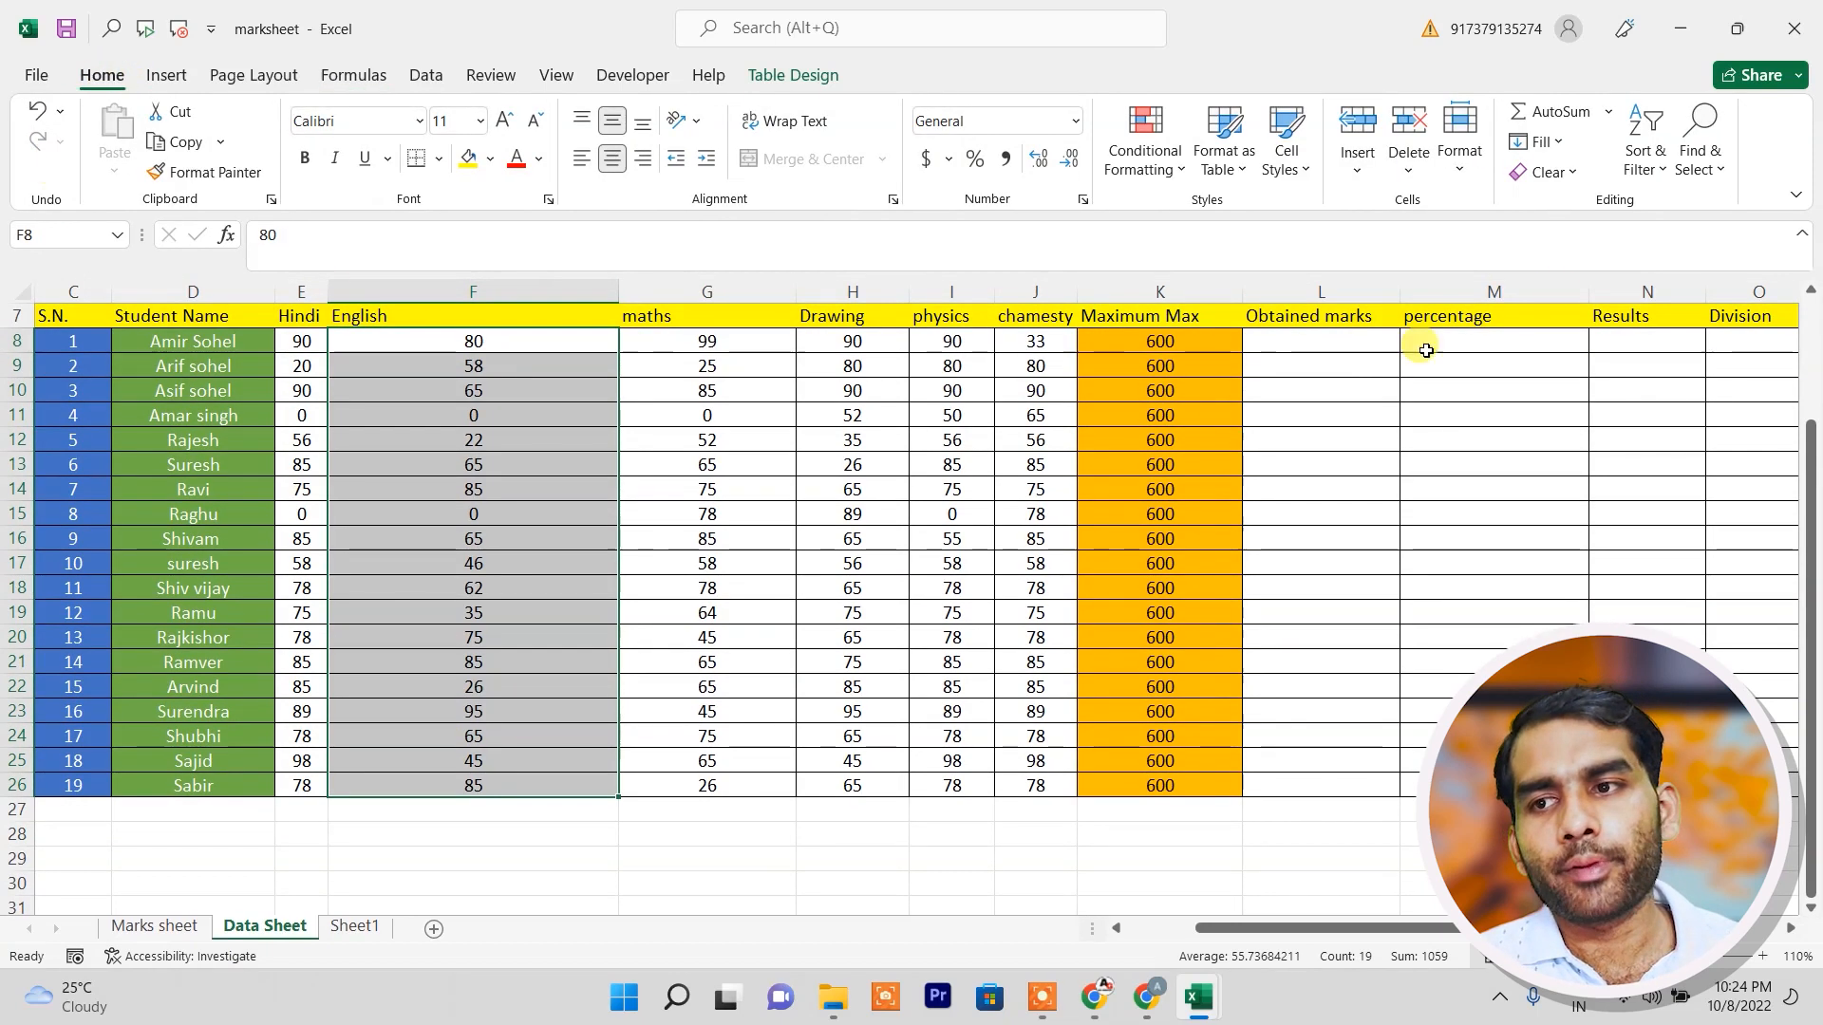
click(1608, 114)
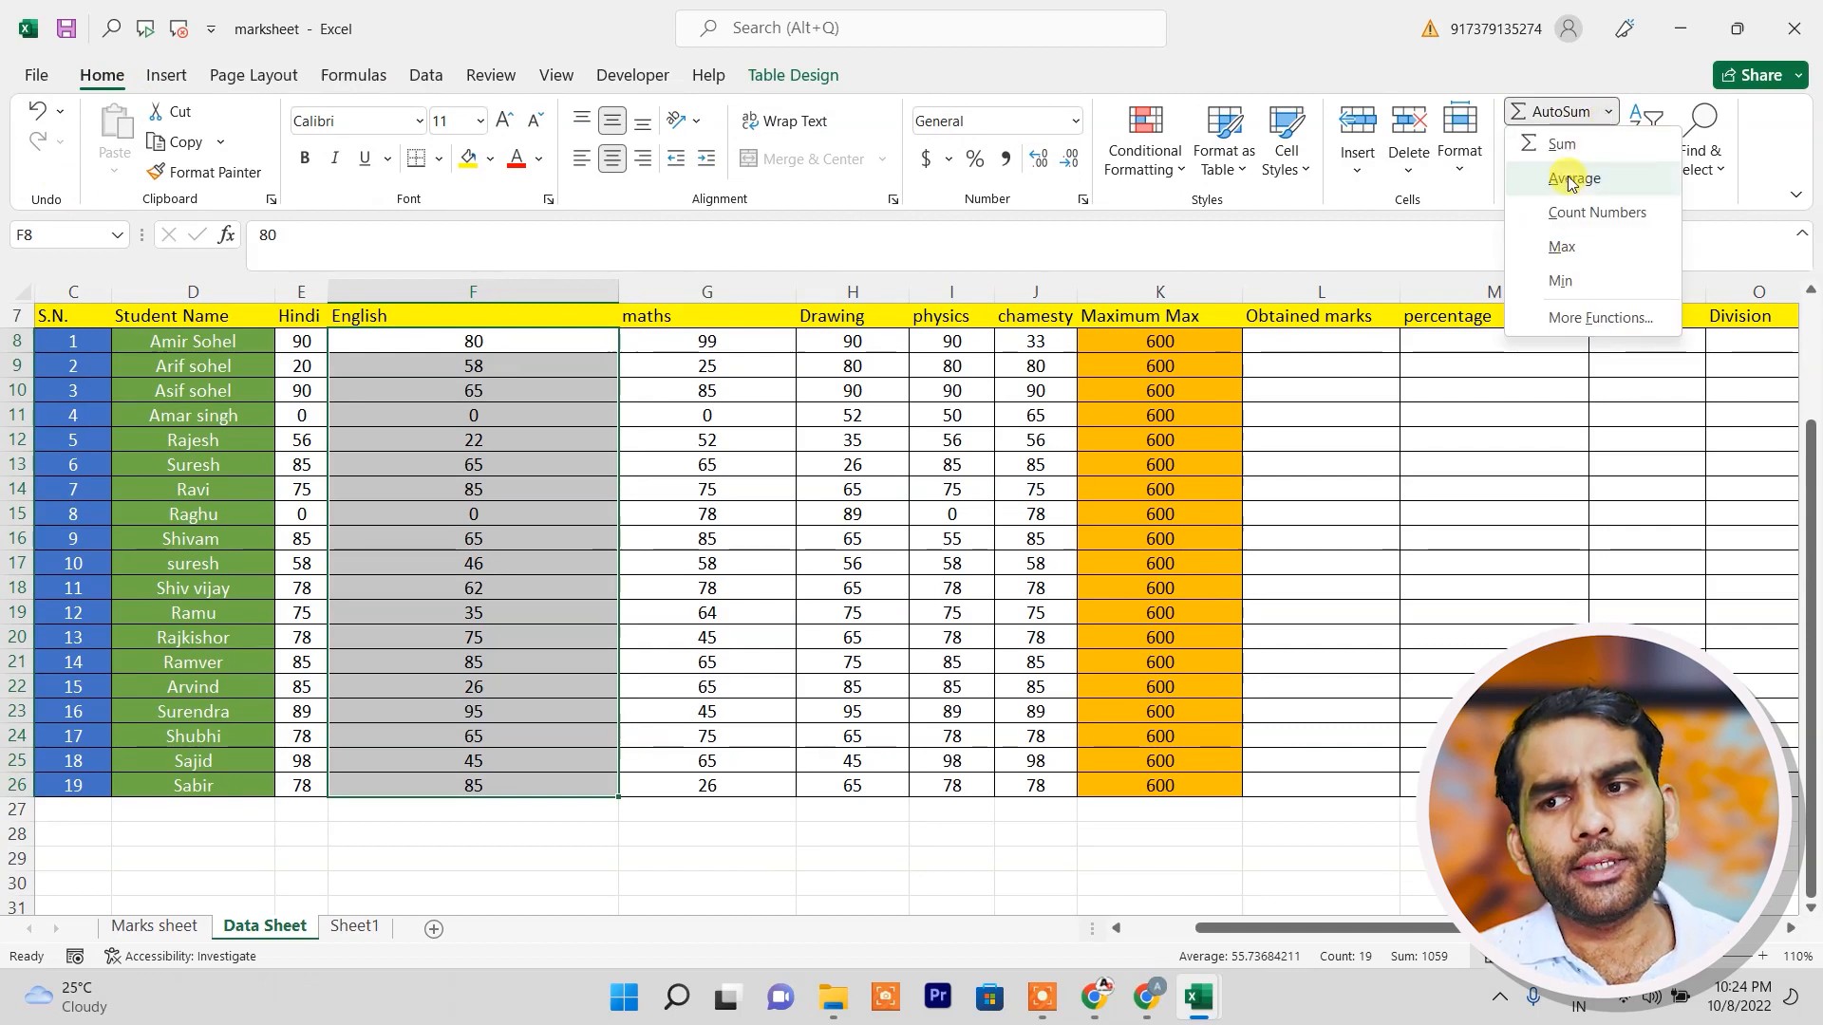
click(352, 75)
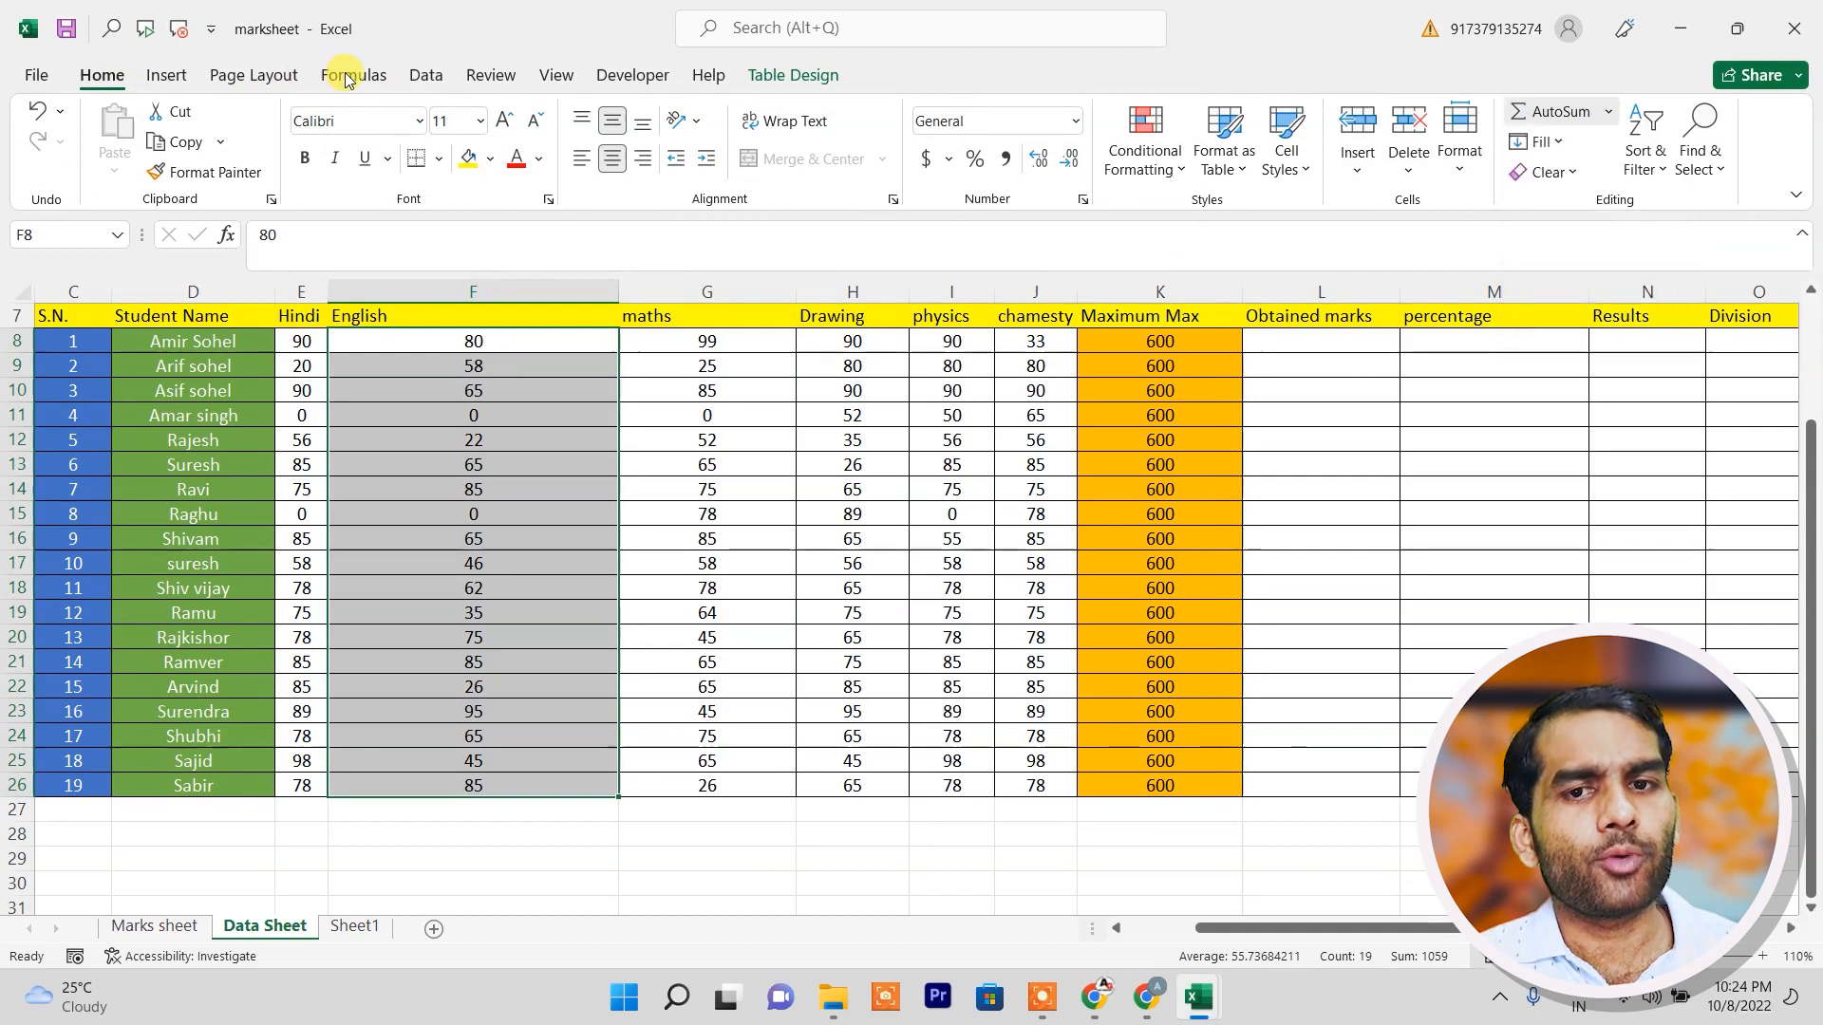
click(352, 75)
click(126, 171)
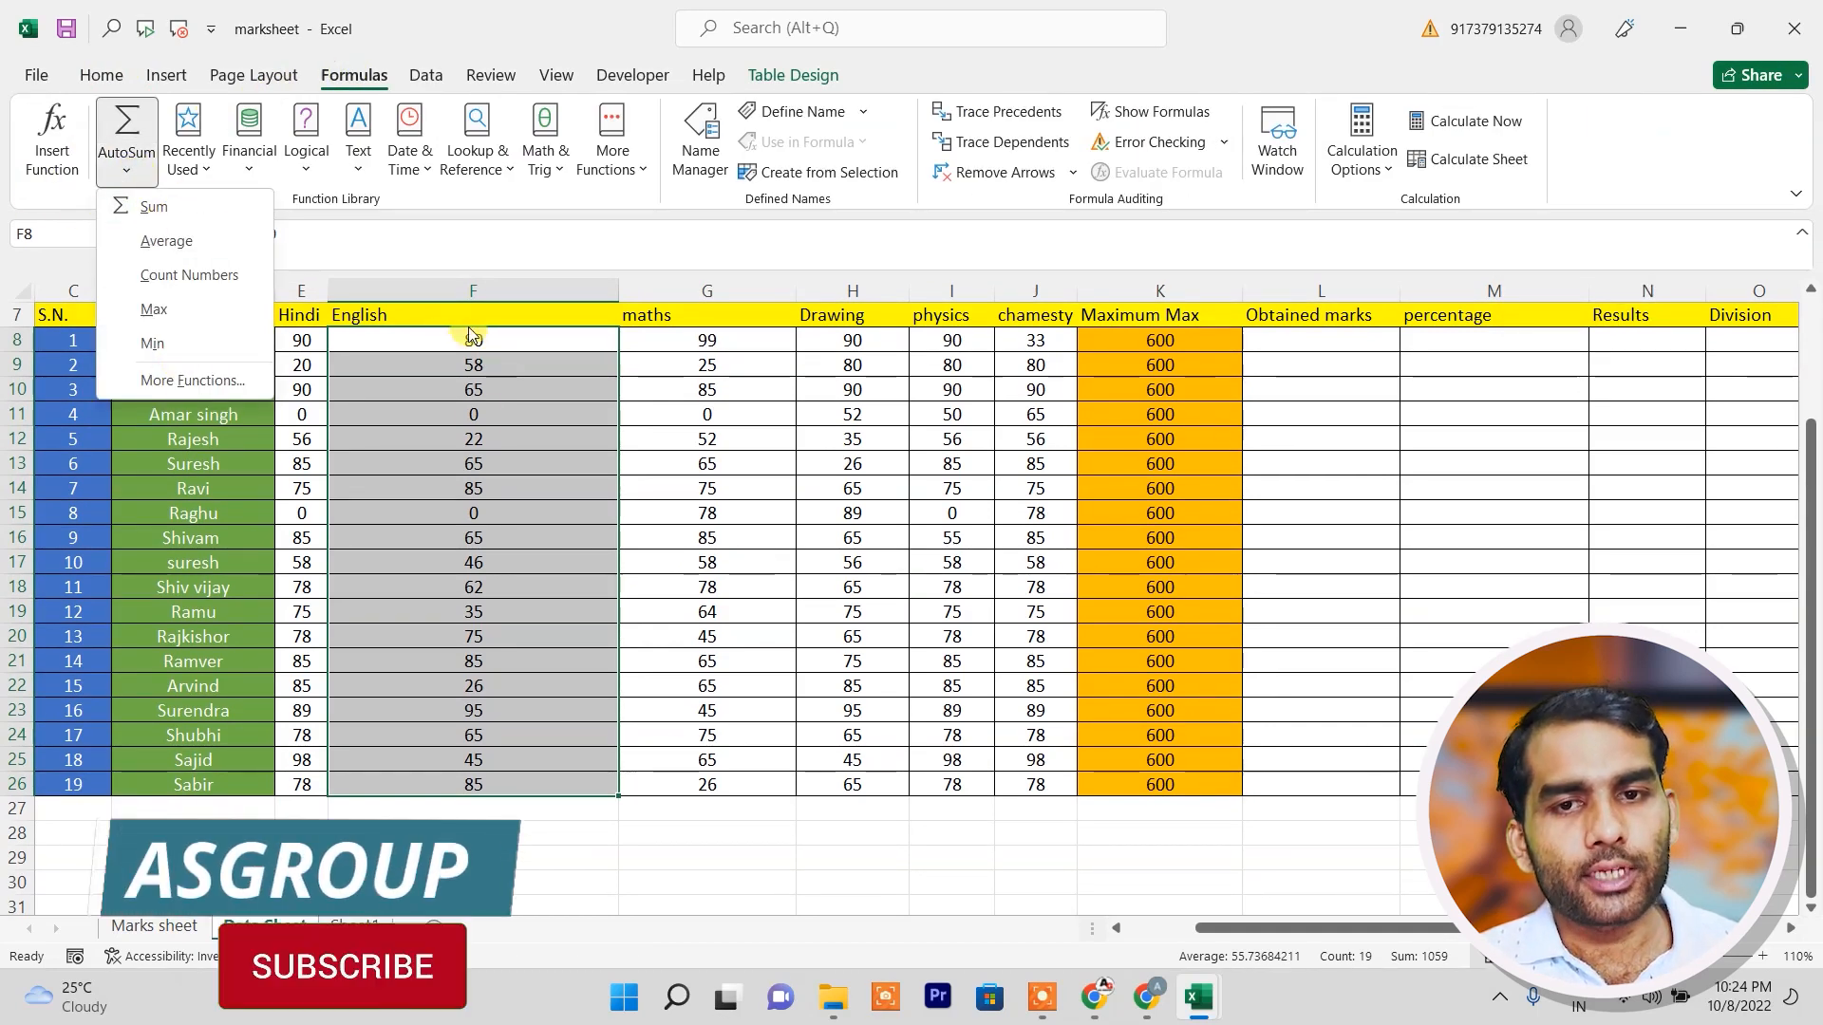
click(166, 211)
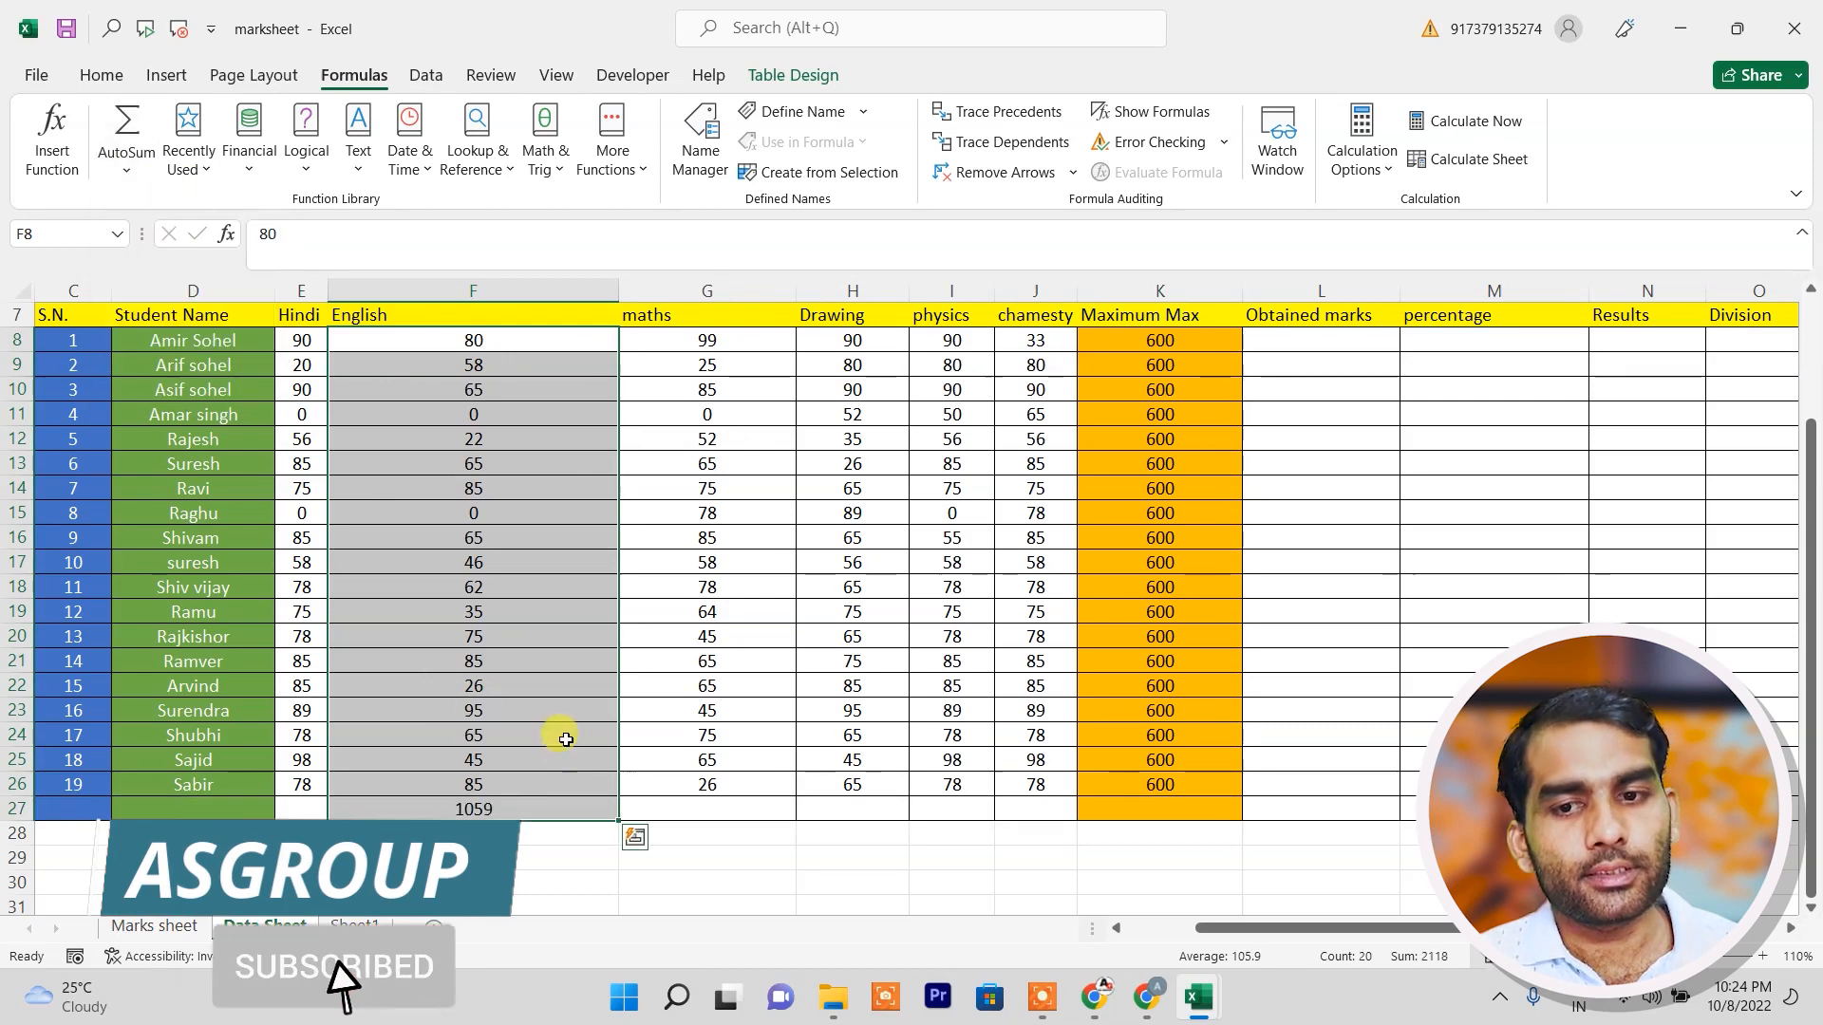
click(492, 810)
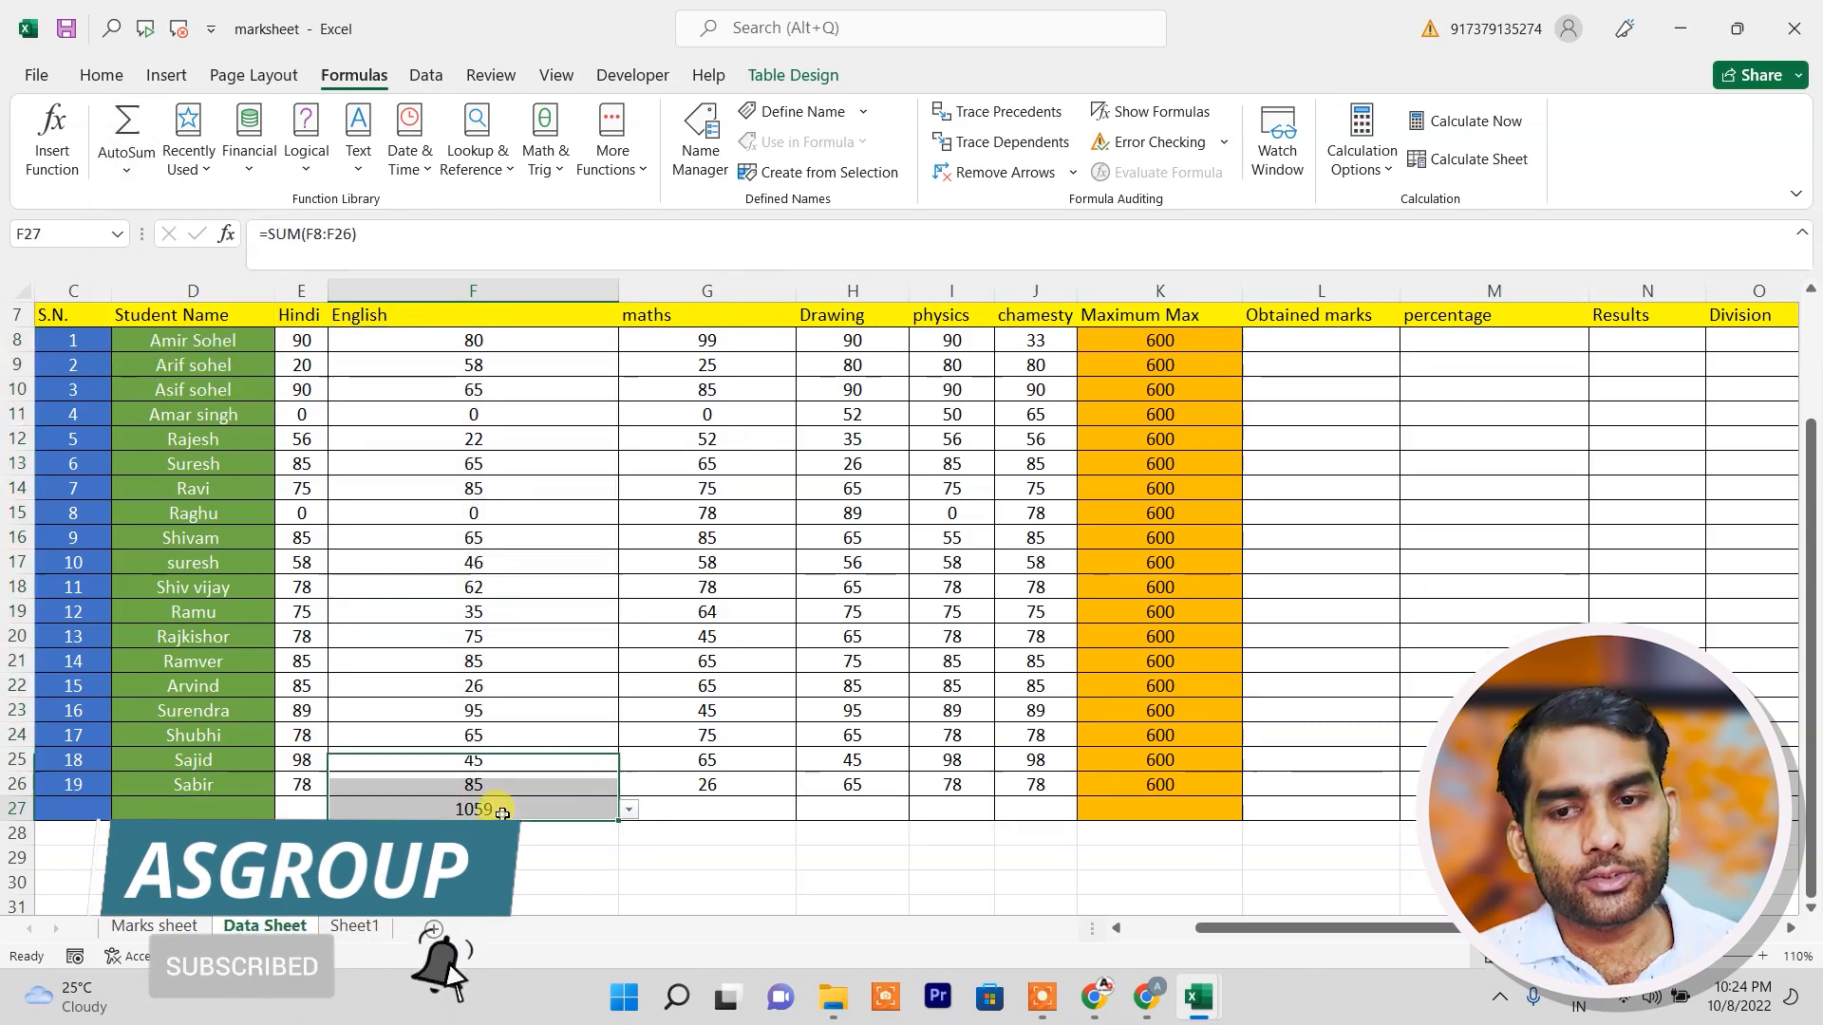
key(Delete)
Add the maximum of the English marks F8 to F26 below the column with AutoSum's Max, and undo it.
drag(435, 353, 473, 784)
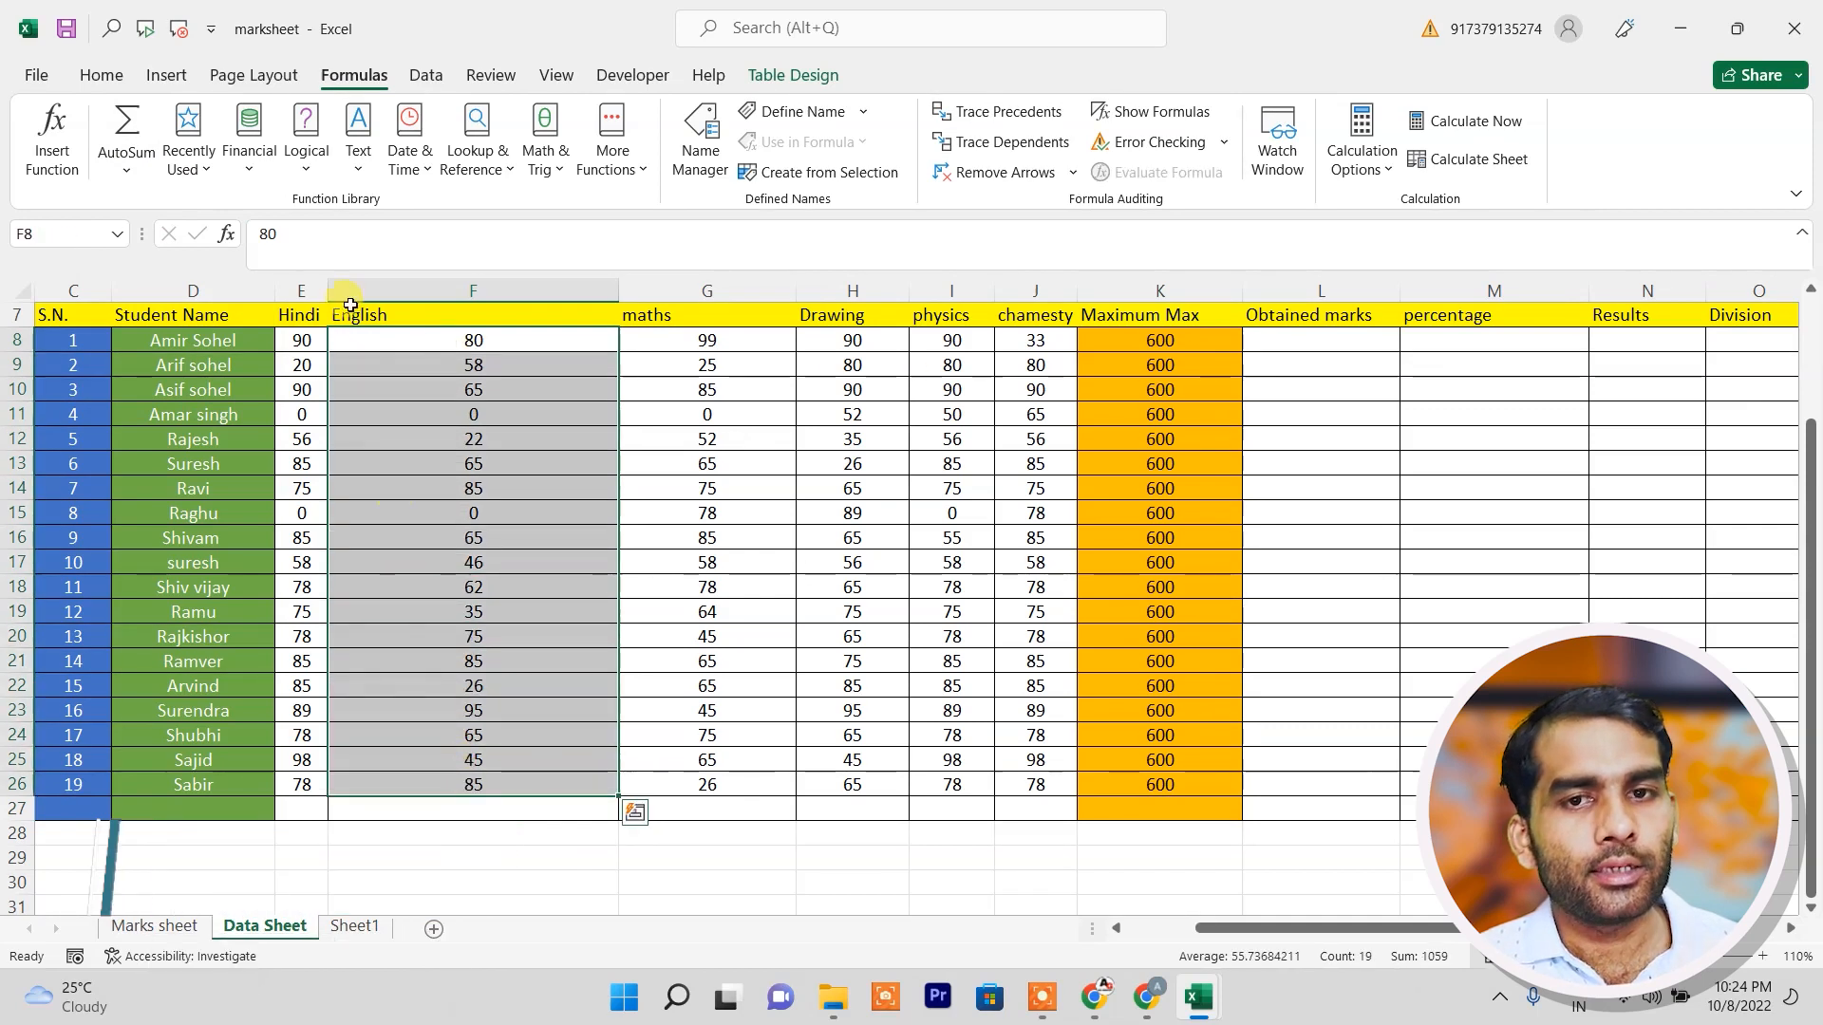
click(128, 170)
click(154, 309)
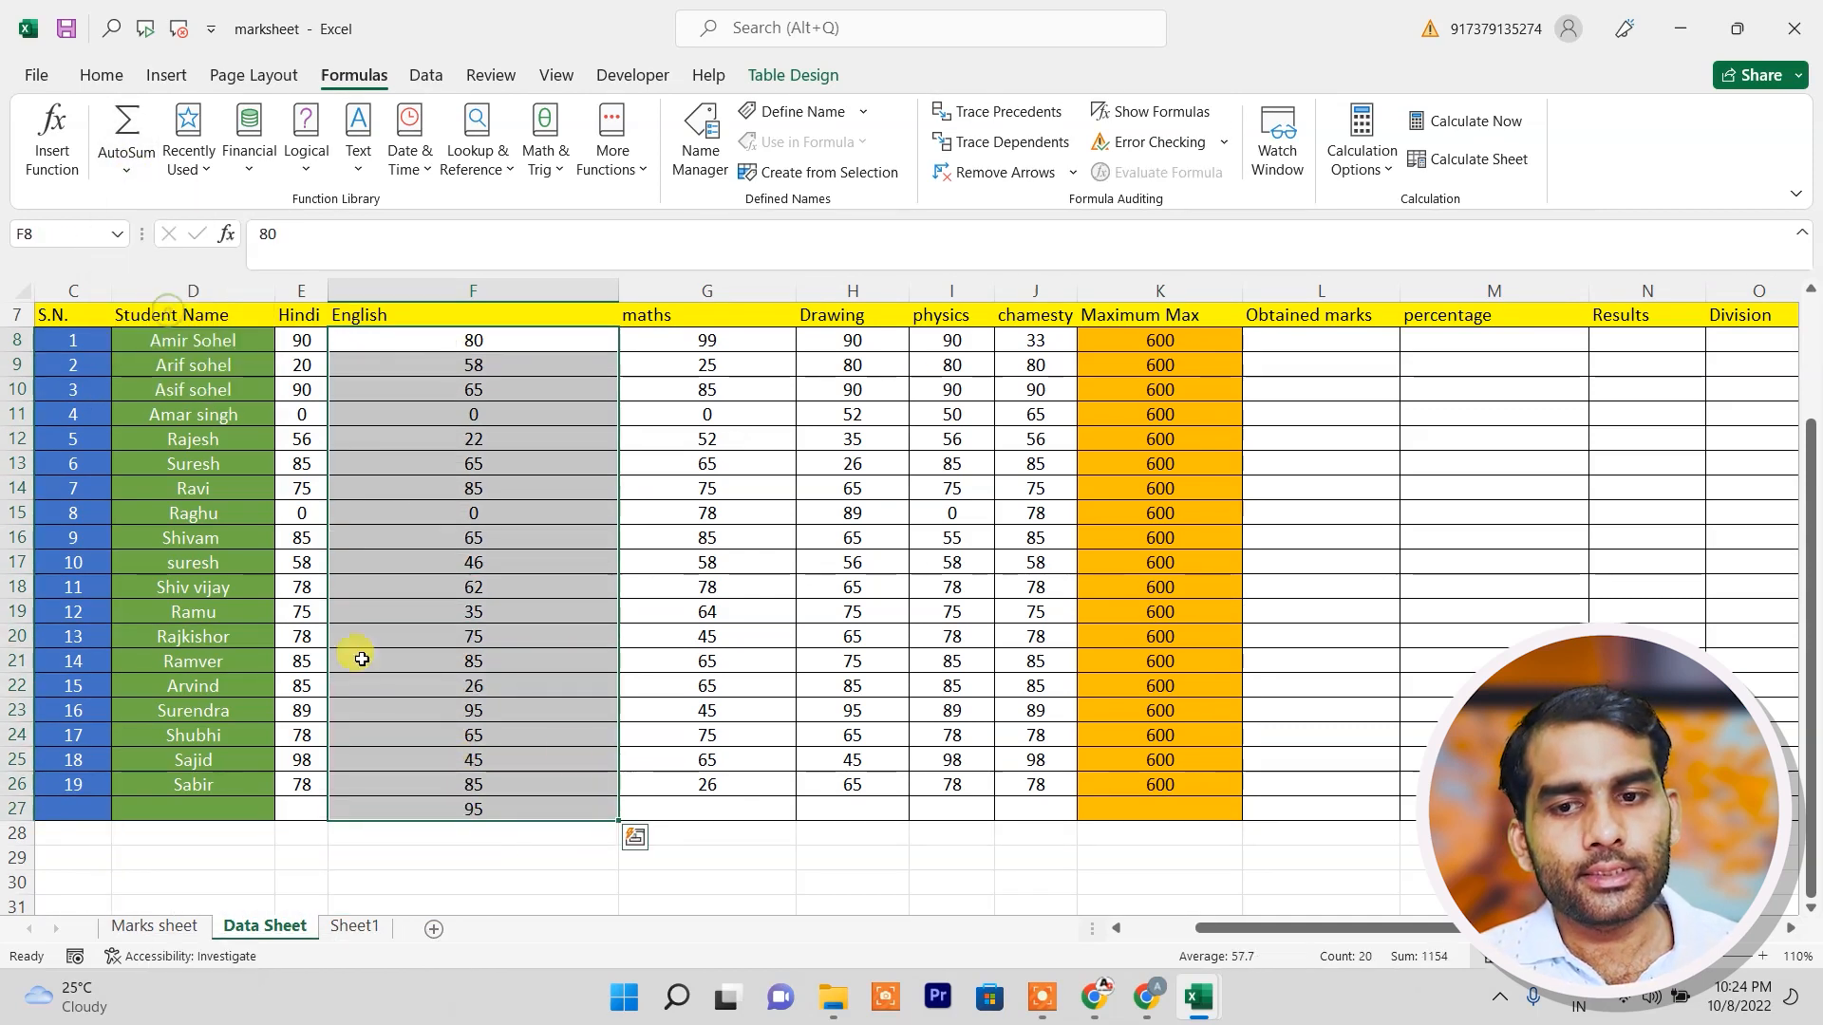
key(ctrl+z)
Add the minimum of the English marks F8 to F26 below the column with AutoSum's Min, and clear it from F27.
drag(461, 344, 474, 785)
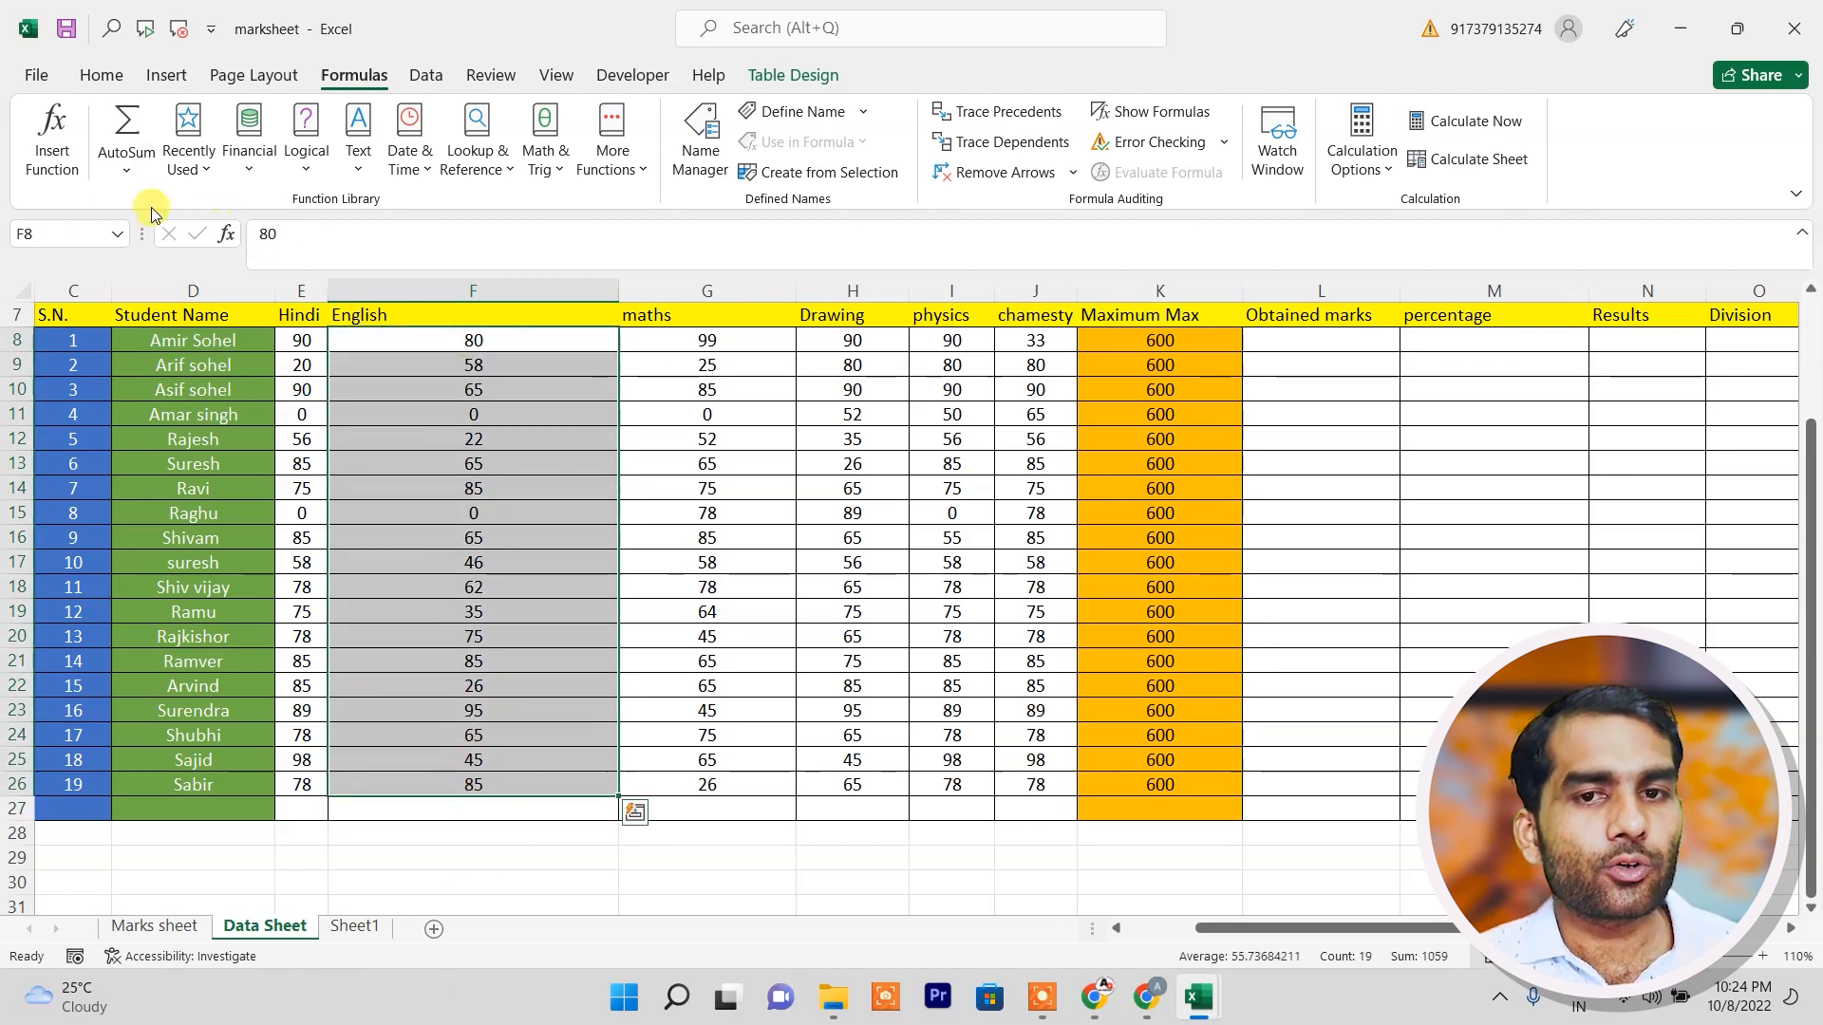
click(127, 170)
click(152, 343)
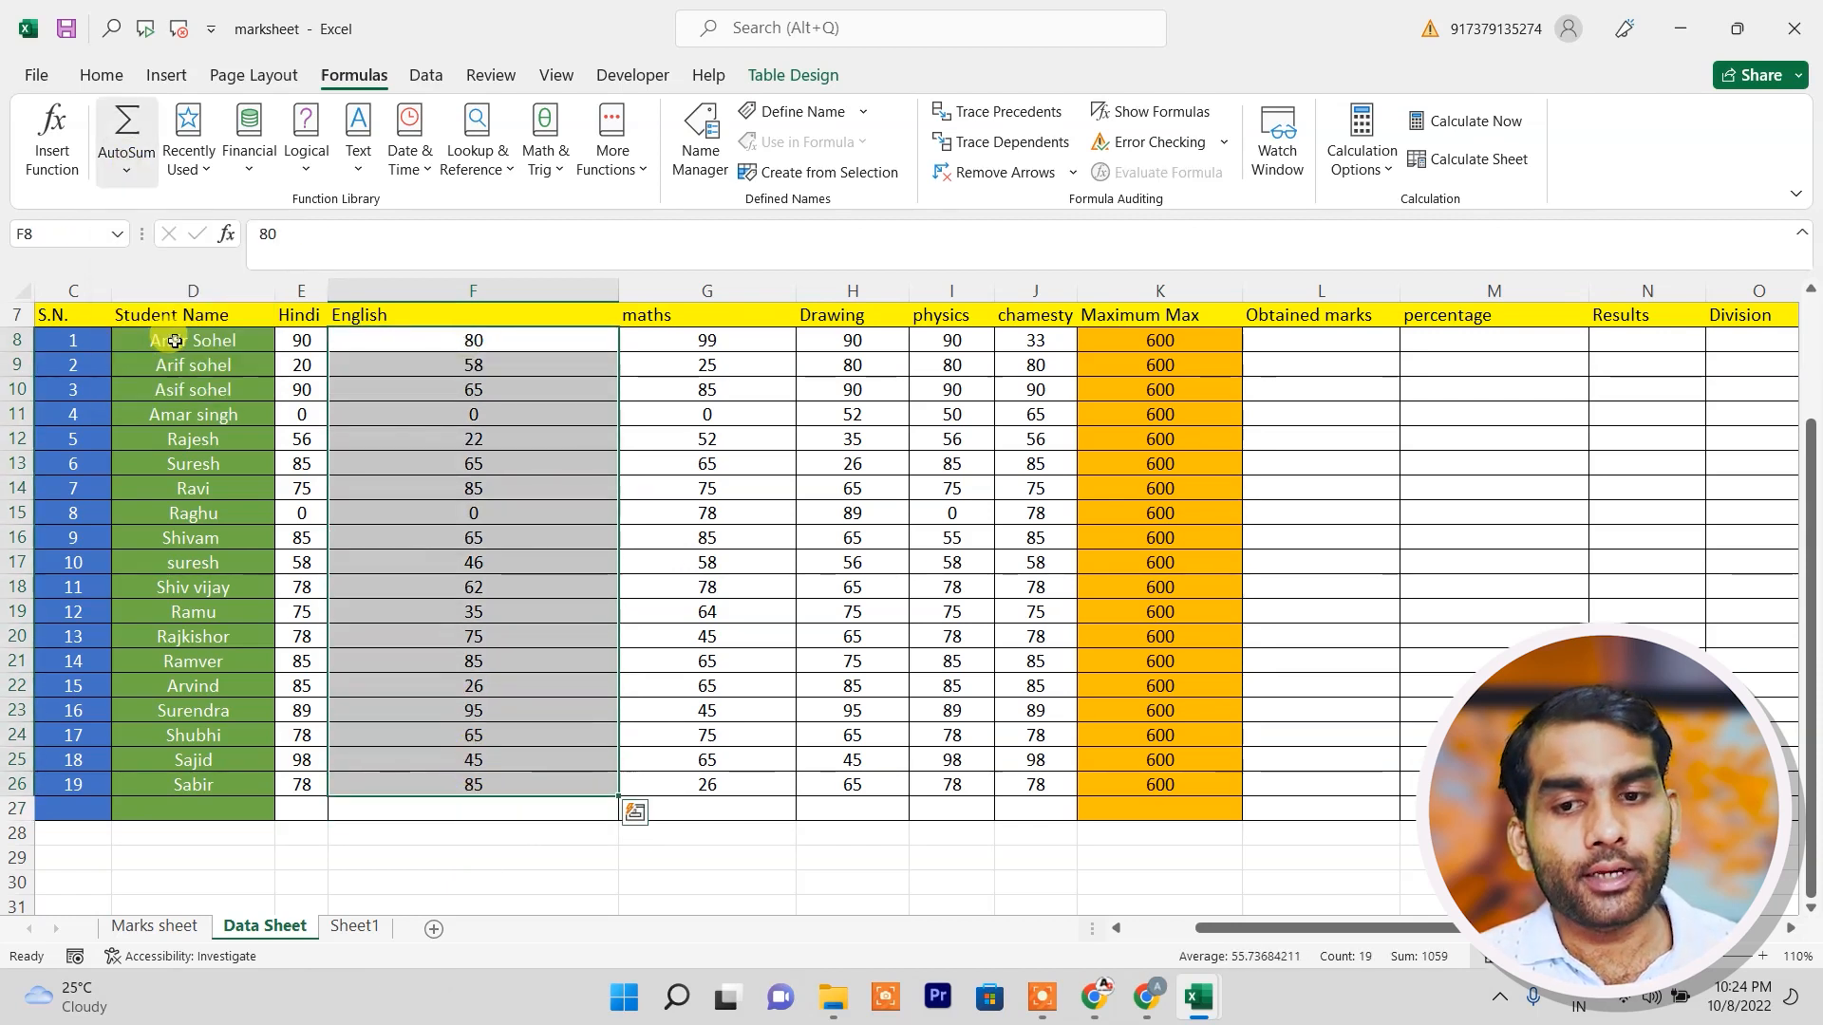
click(476, 803)
key(Delete)
Add the average of the English marks F8 to F26 below the column with AutoSum's Average, and clear it from F27.
drag(472, 354, 480, 771)
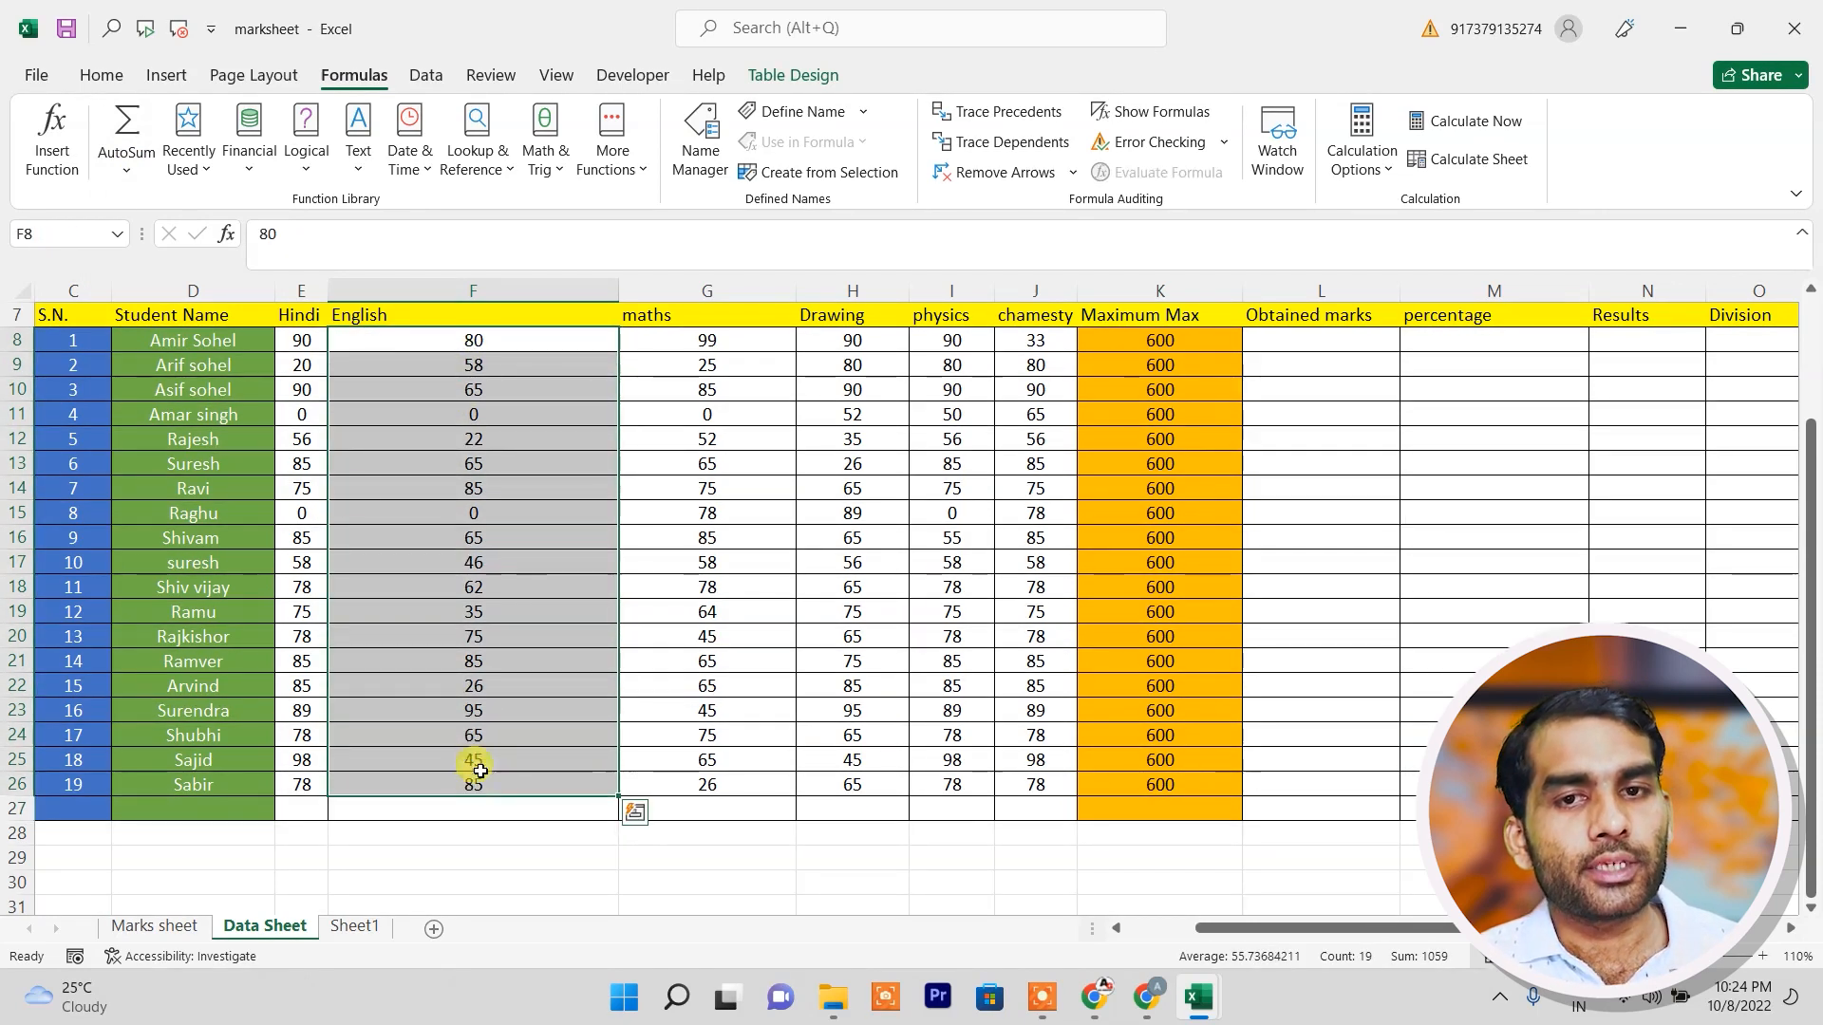
click(126, 170)
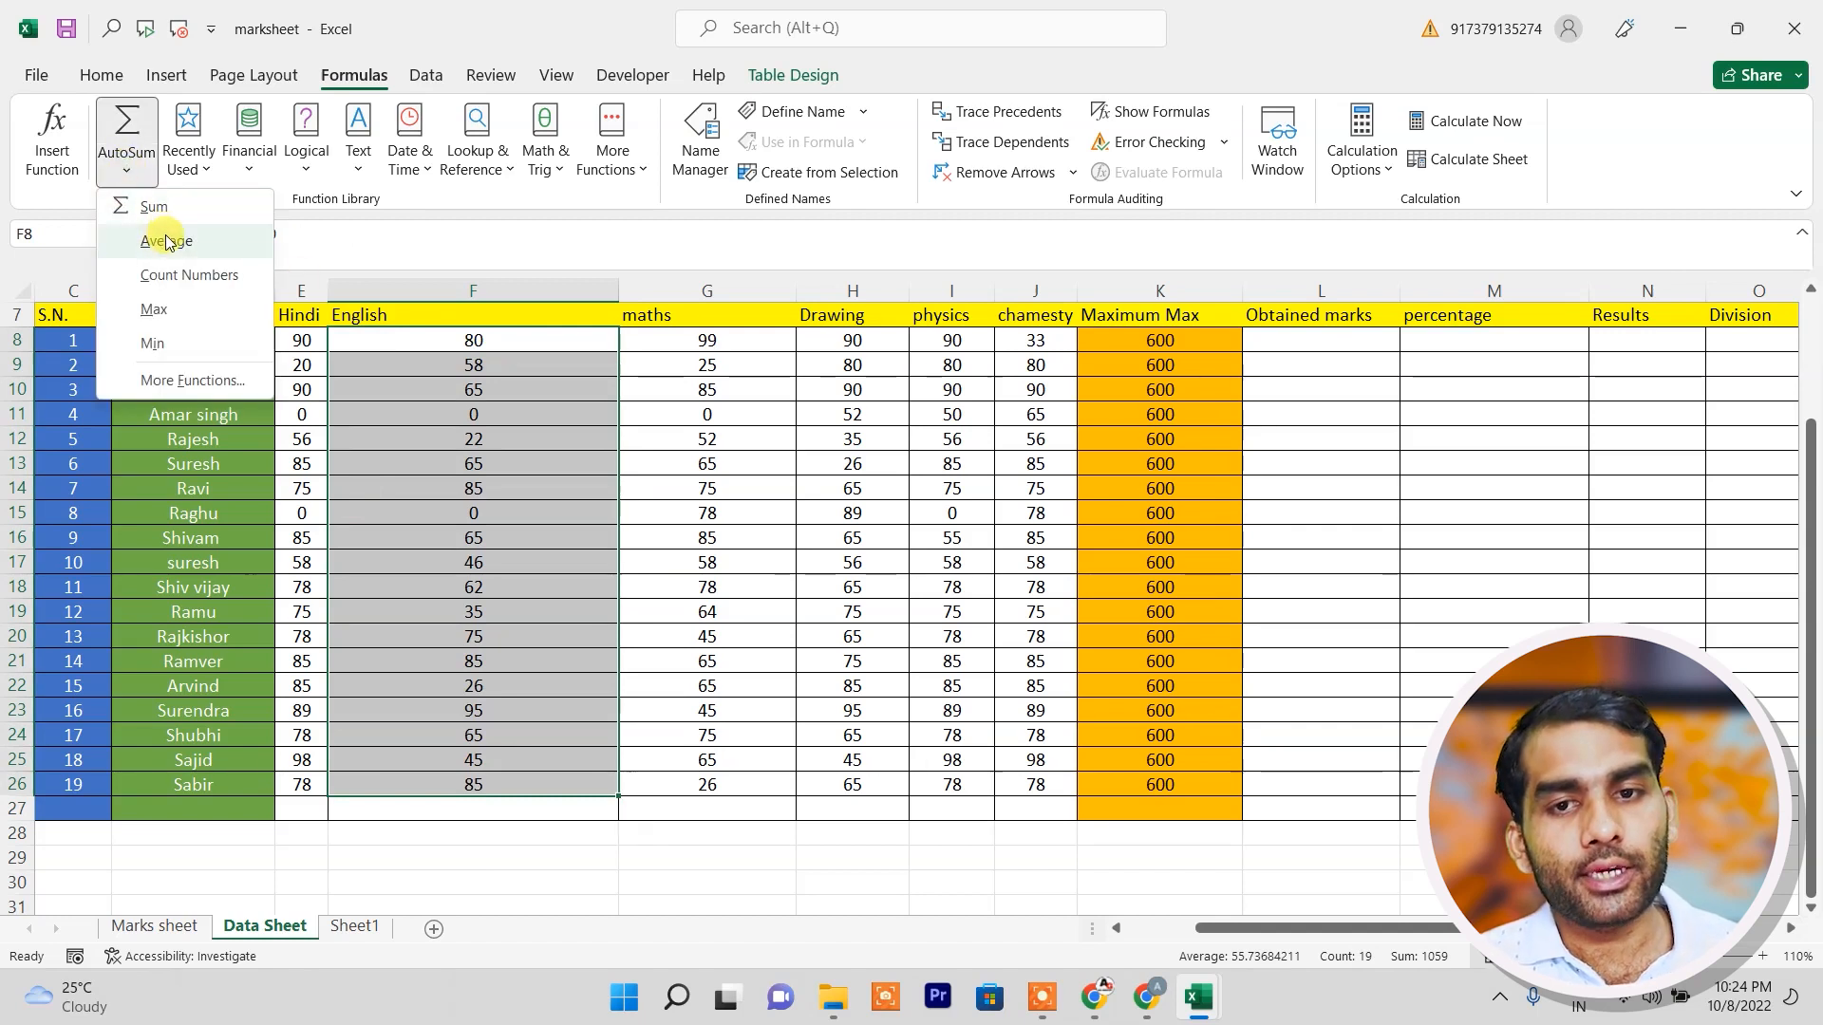
click(166, 241)
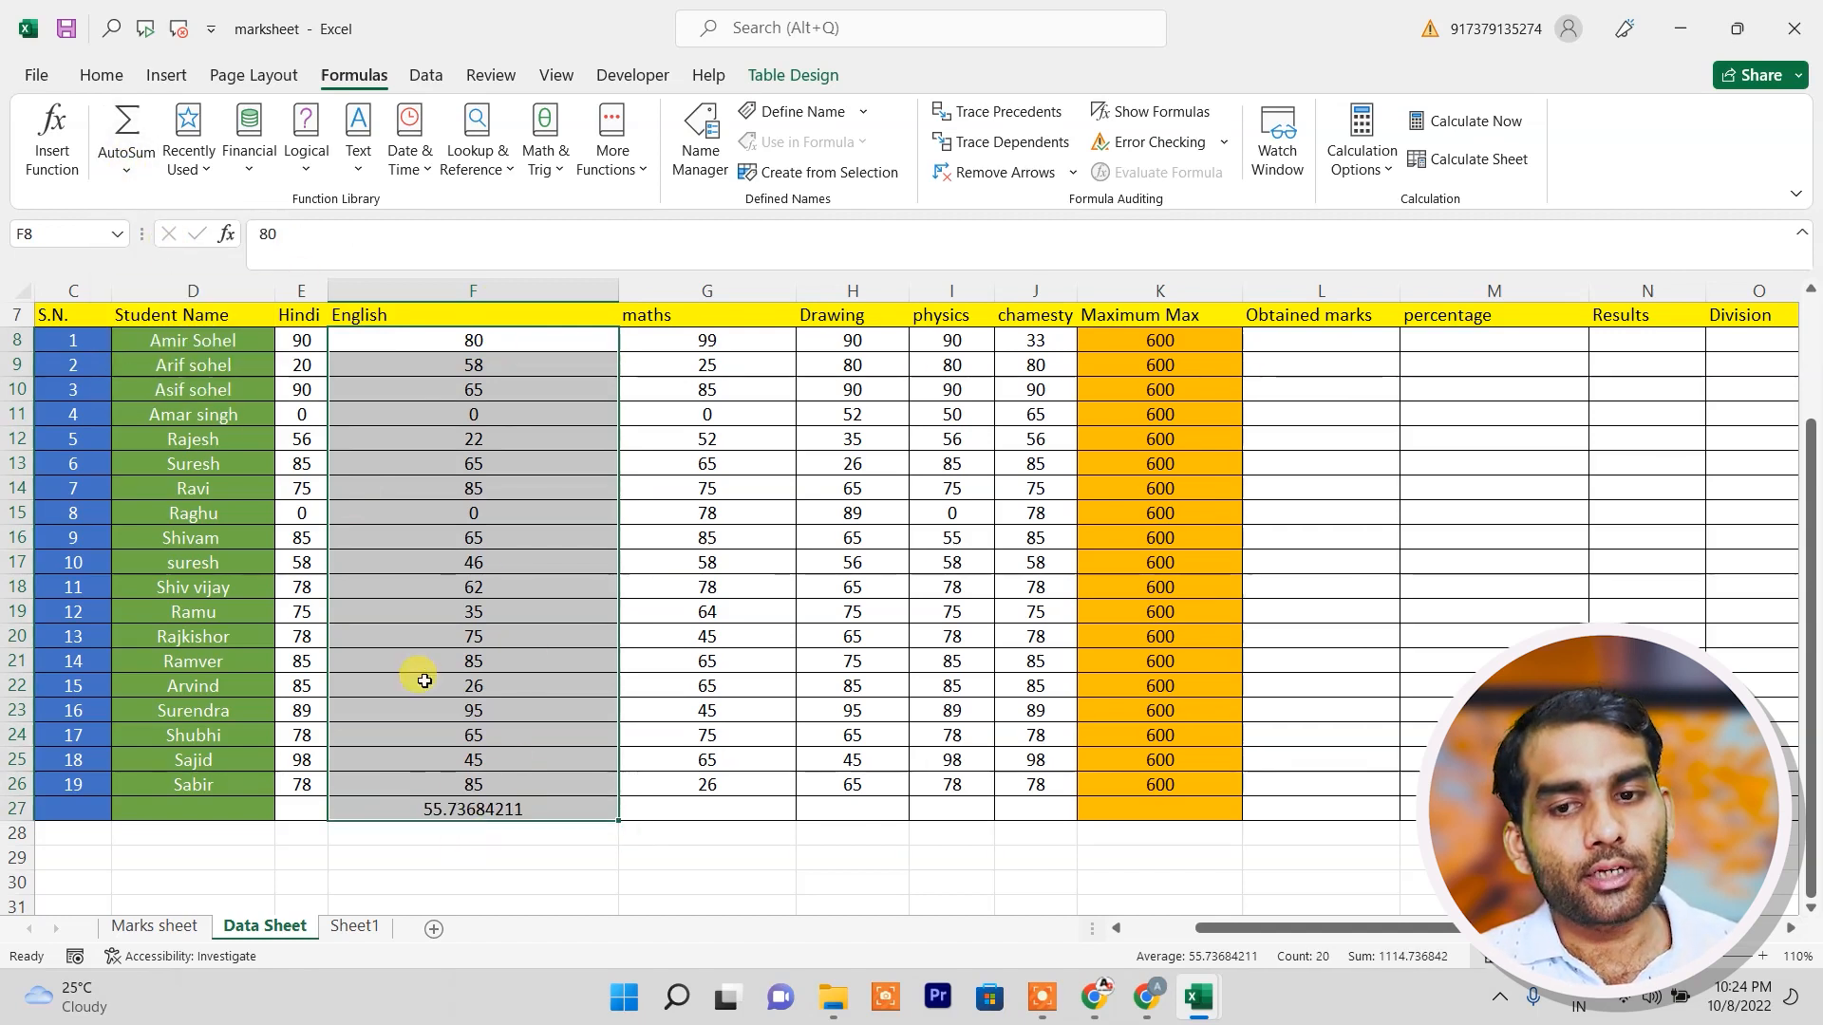
click(509, 811)
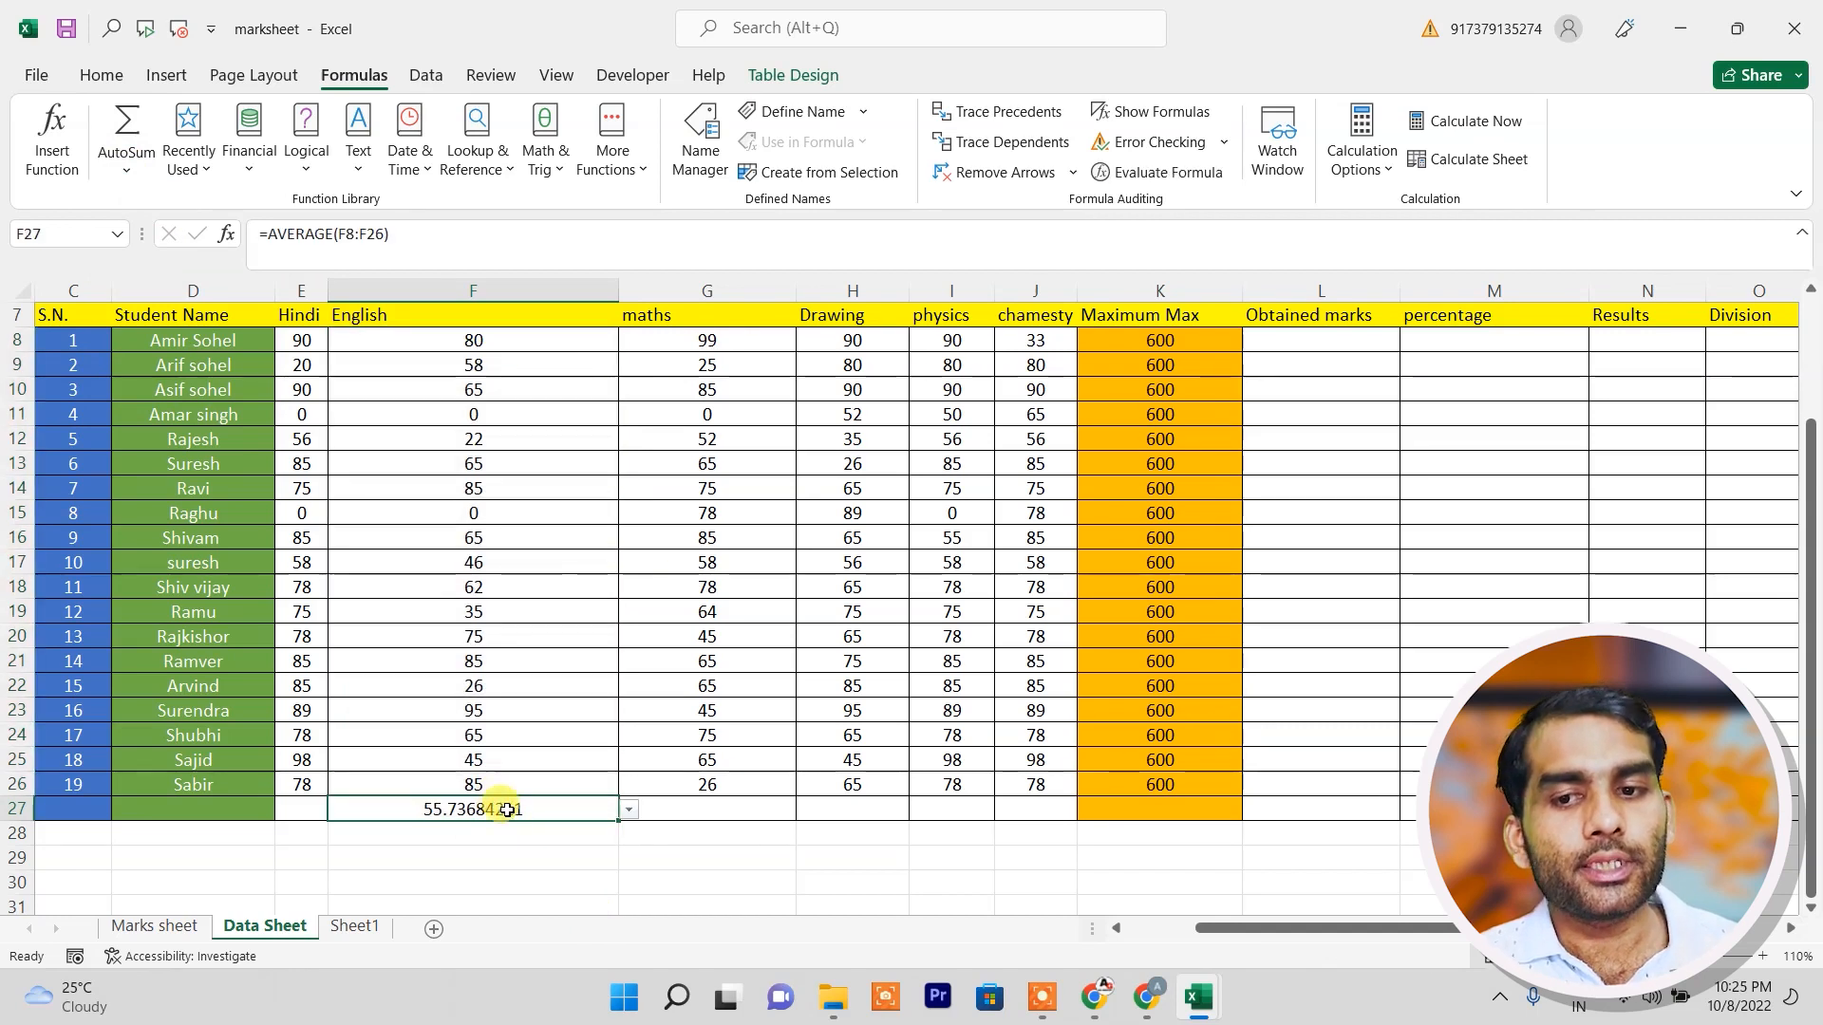
key(Delete)
click(387, 854)
click(126, 171)
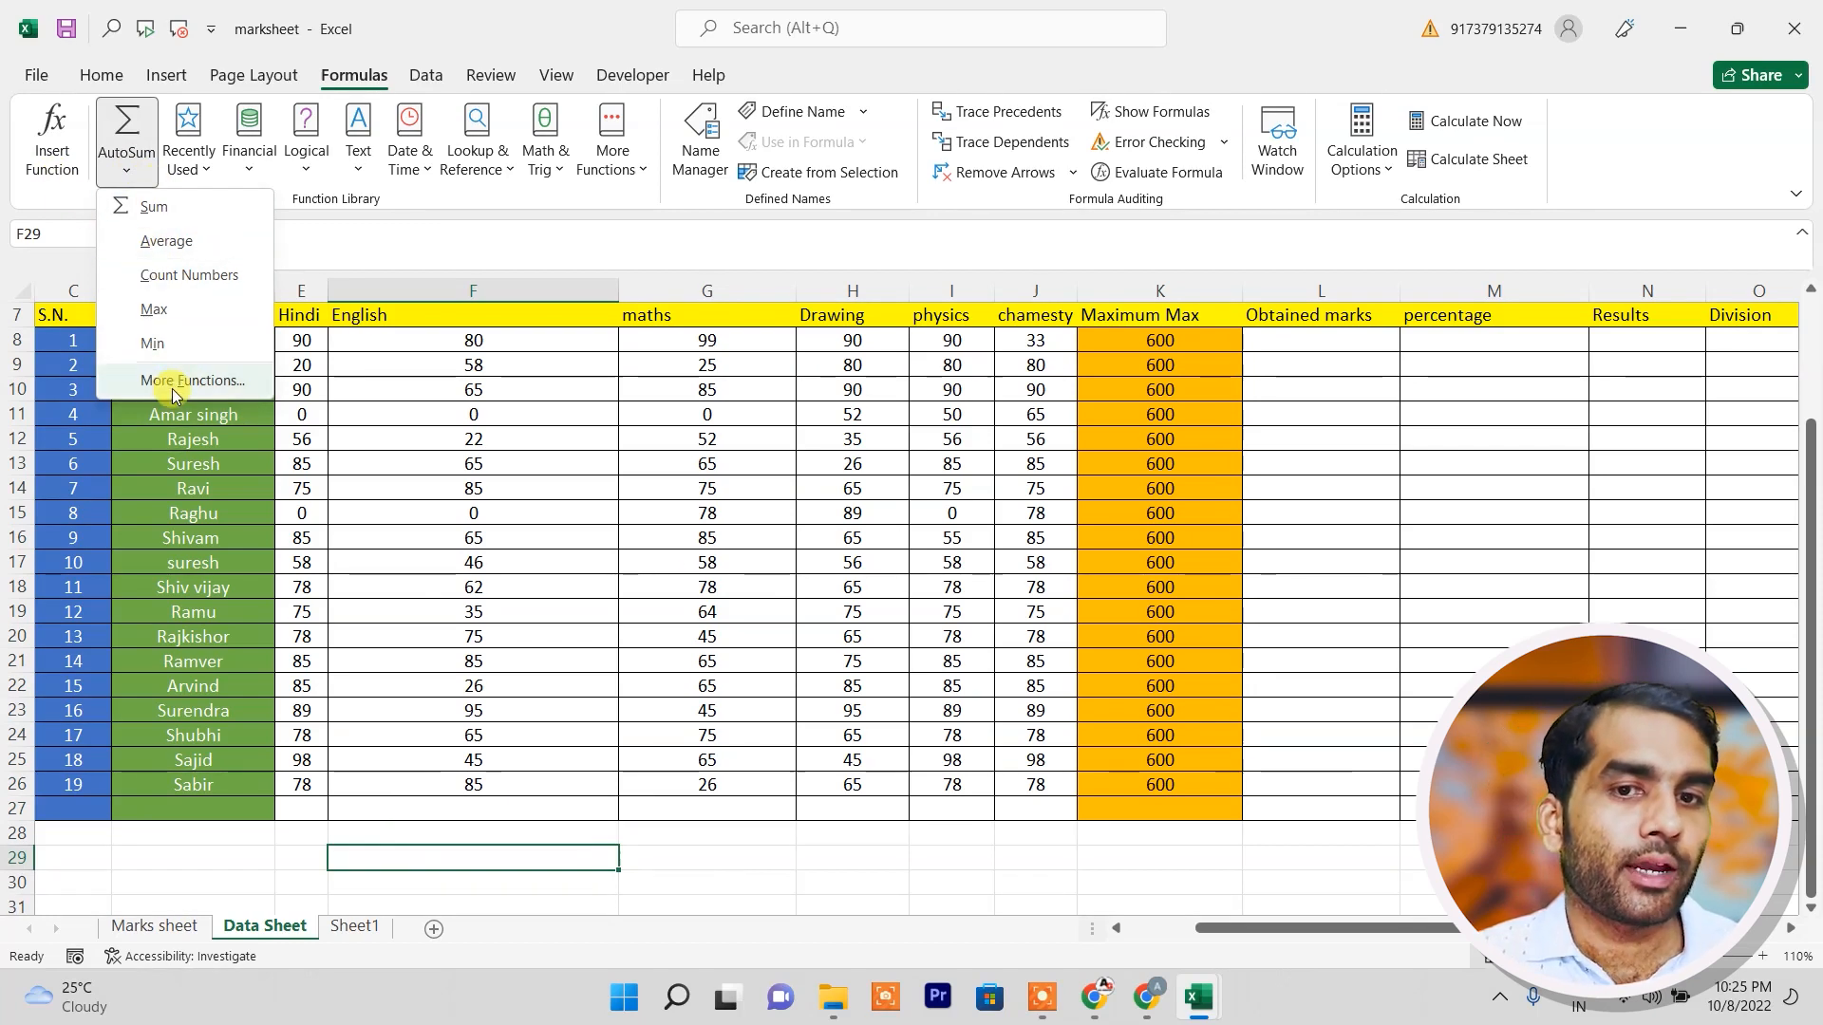
click(147, 381)
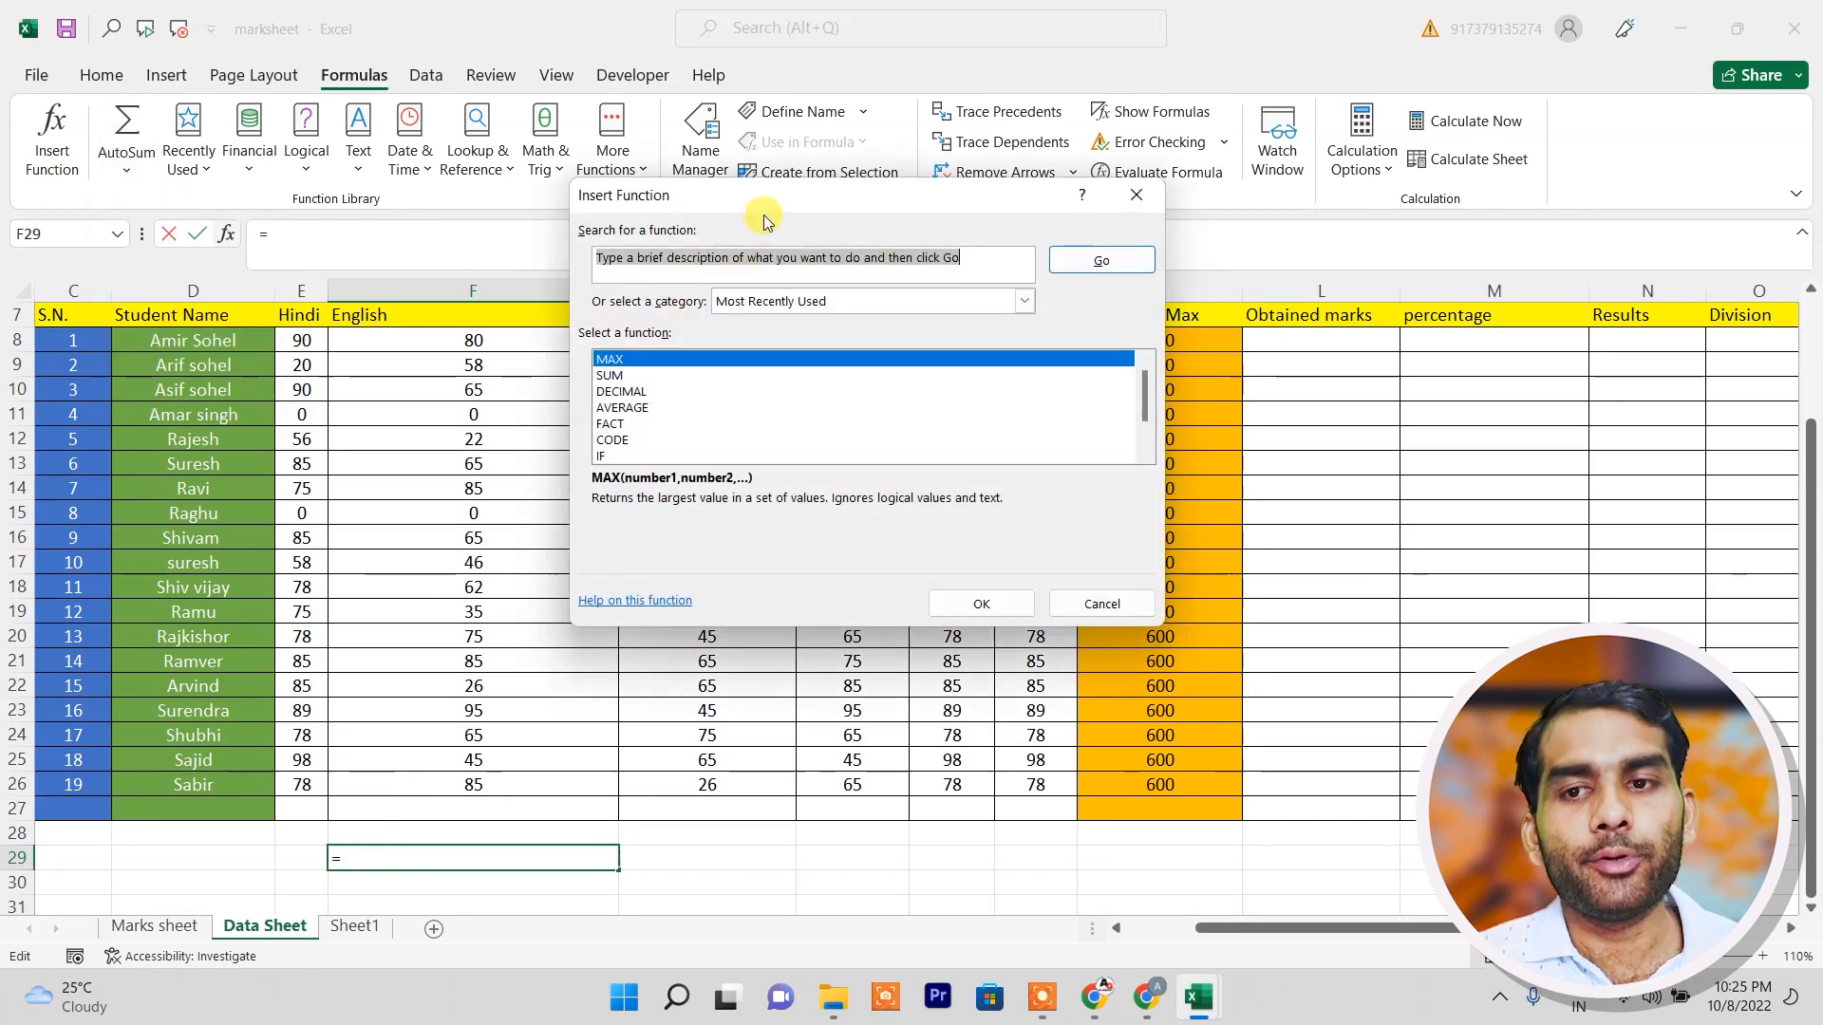
click(1136, 194)
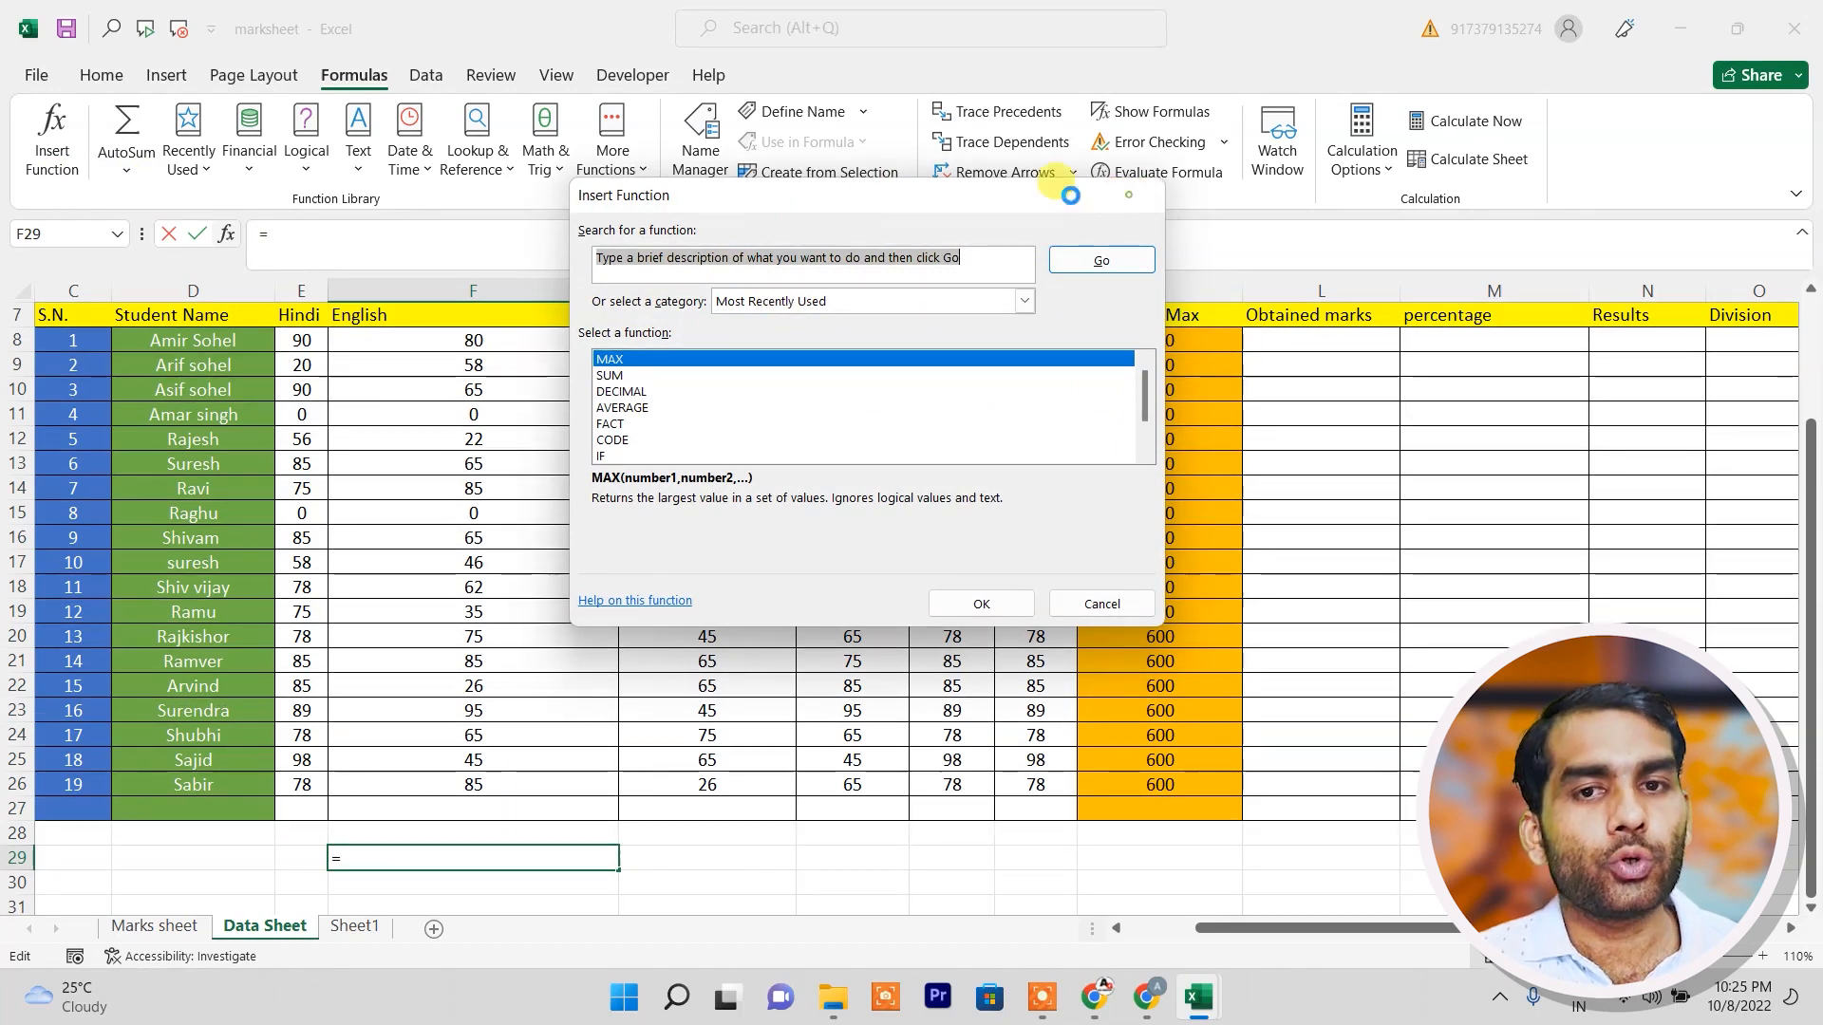
click(54, 157)
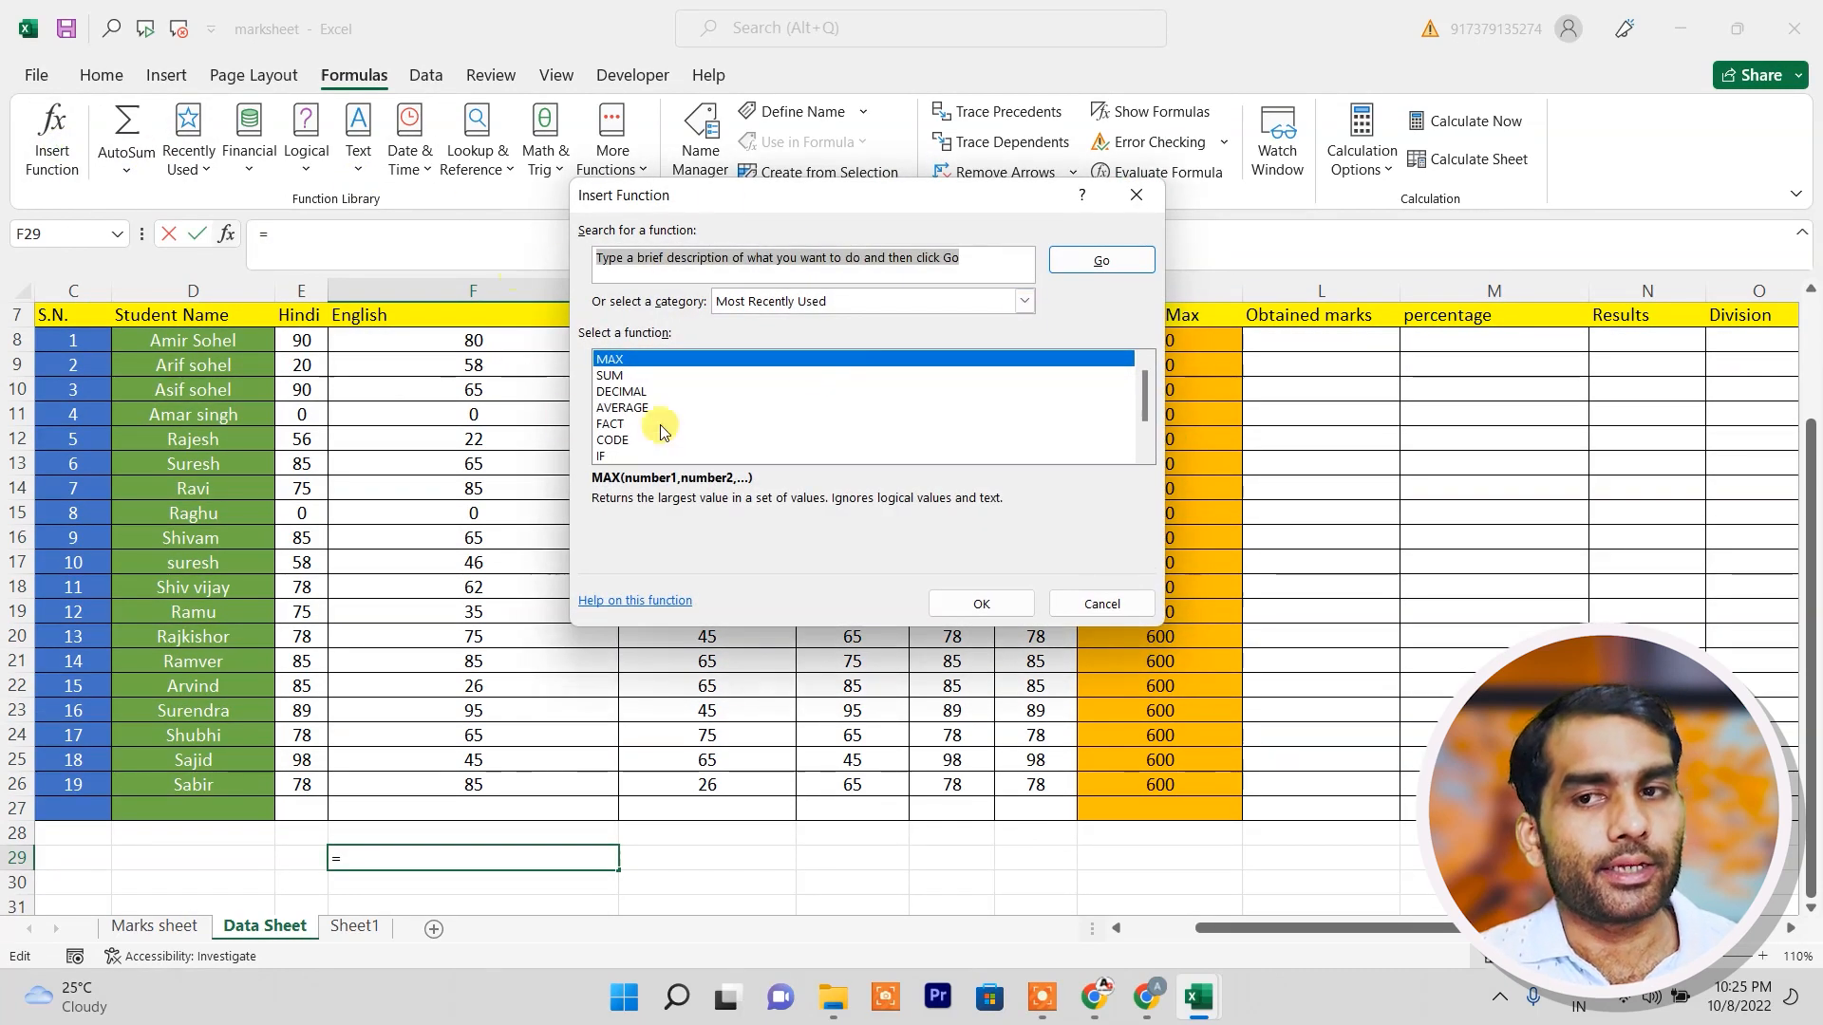
click(1136, 195)
click(952, 587)
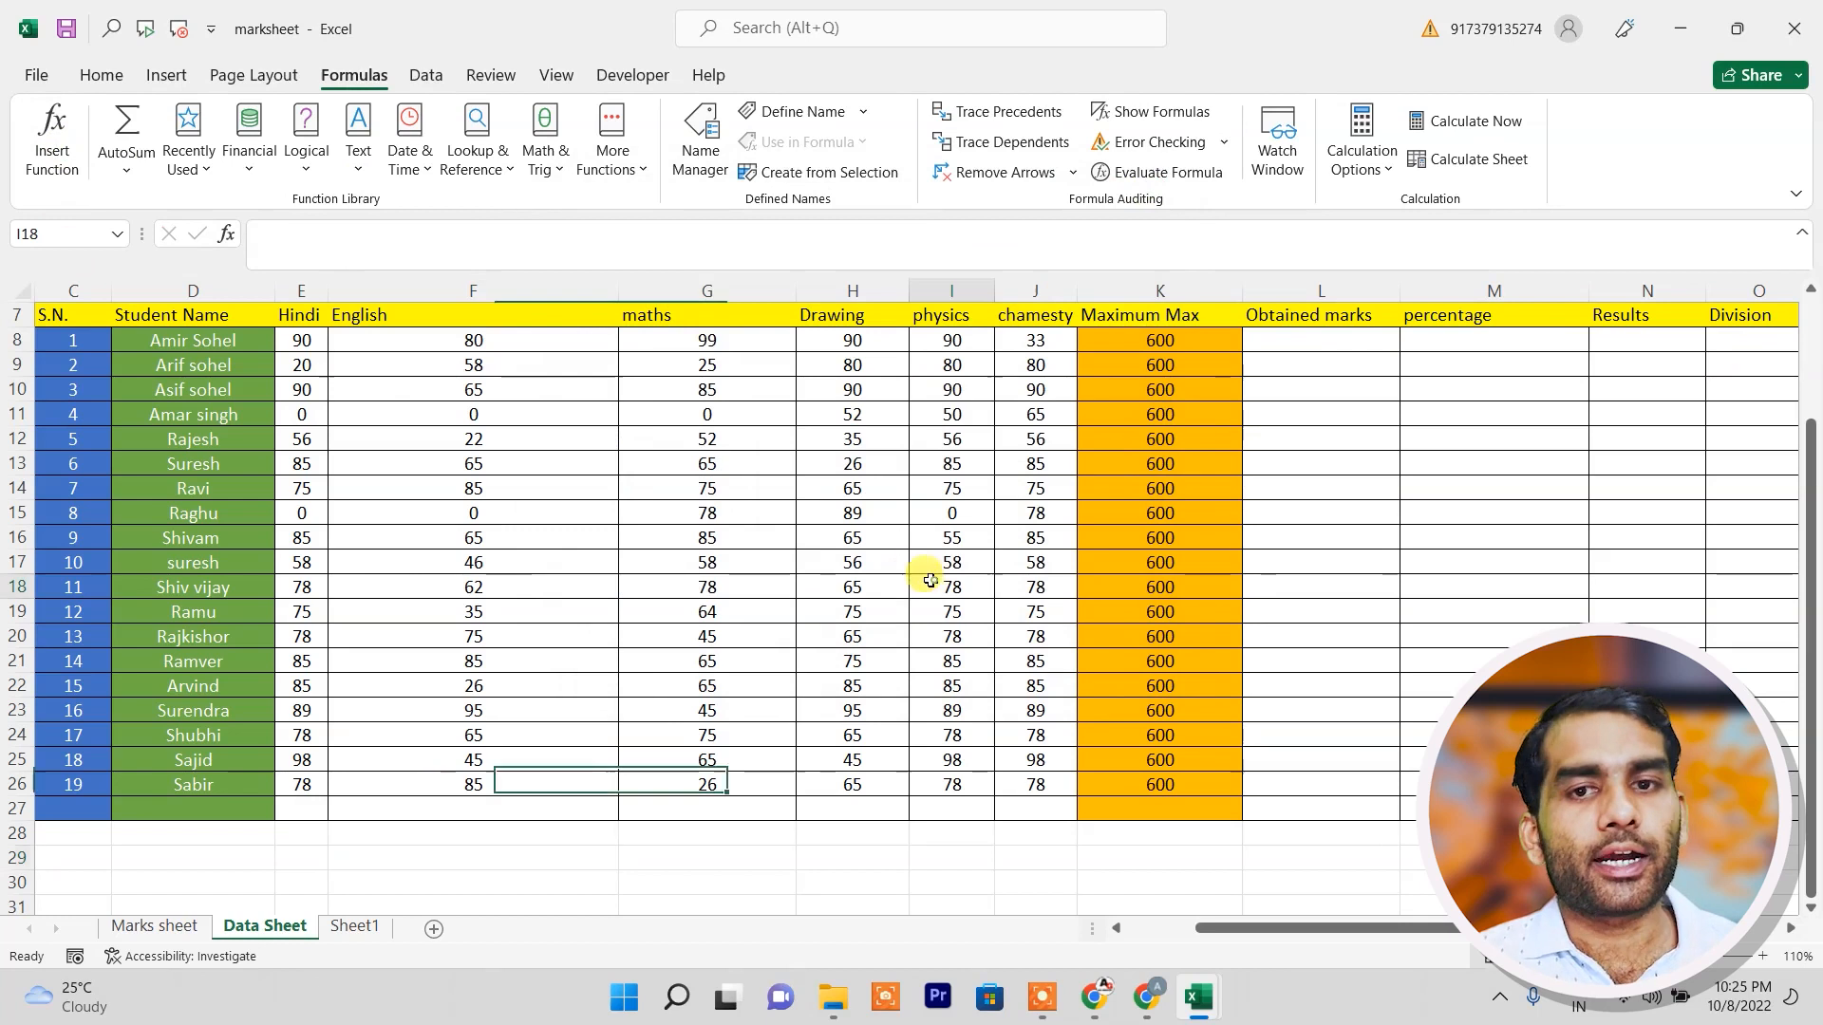
click(199, 175)
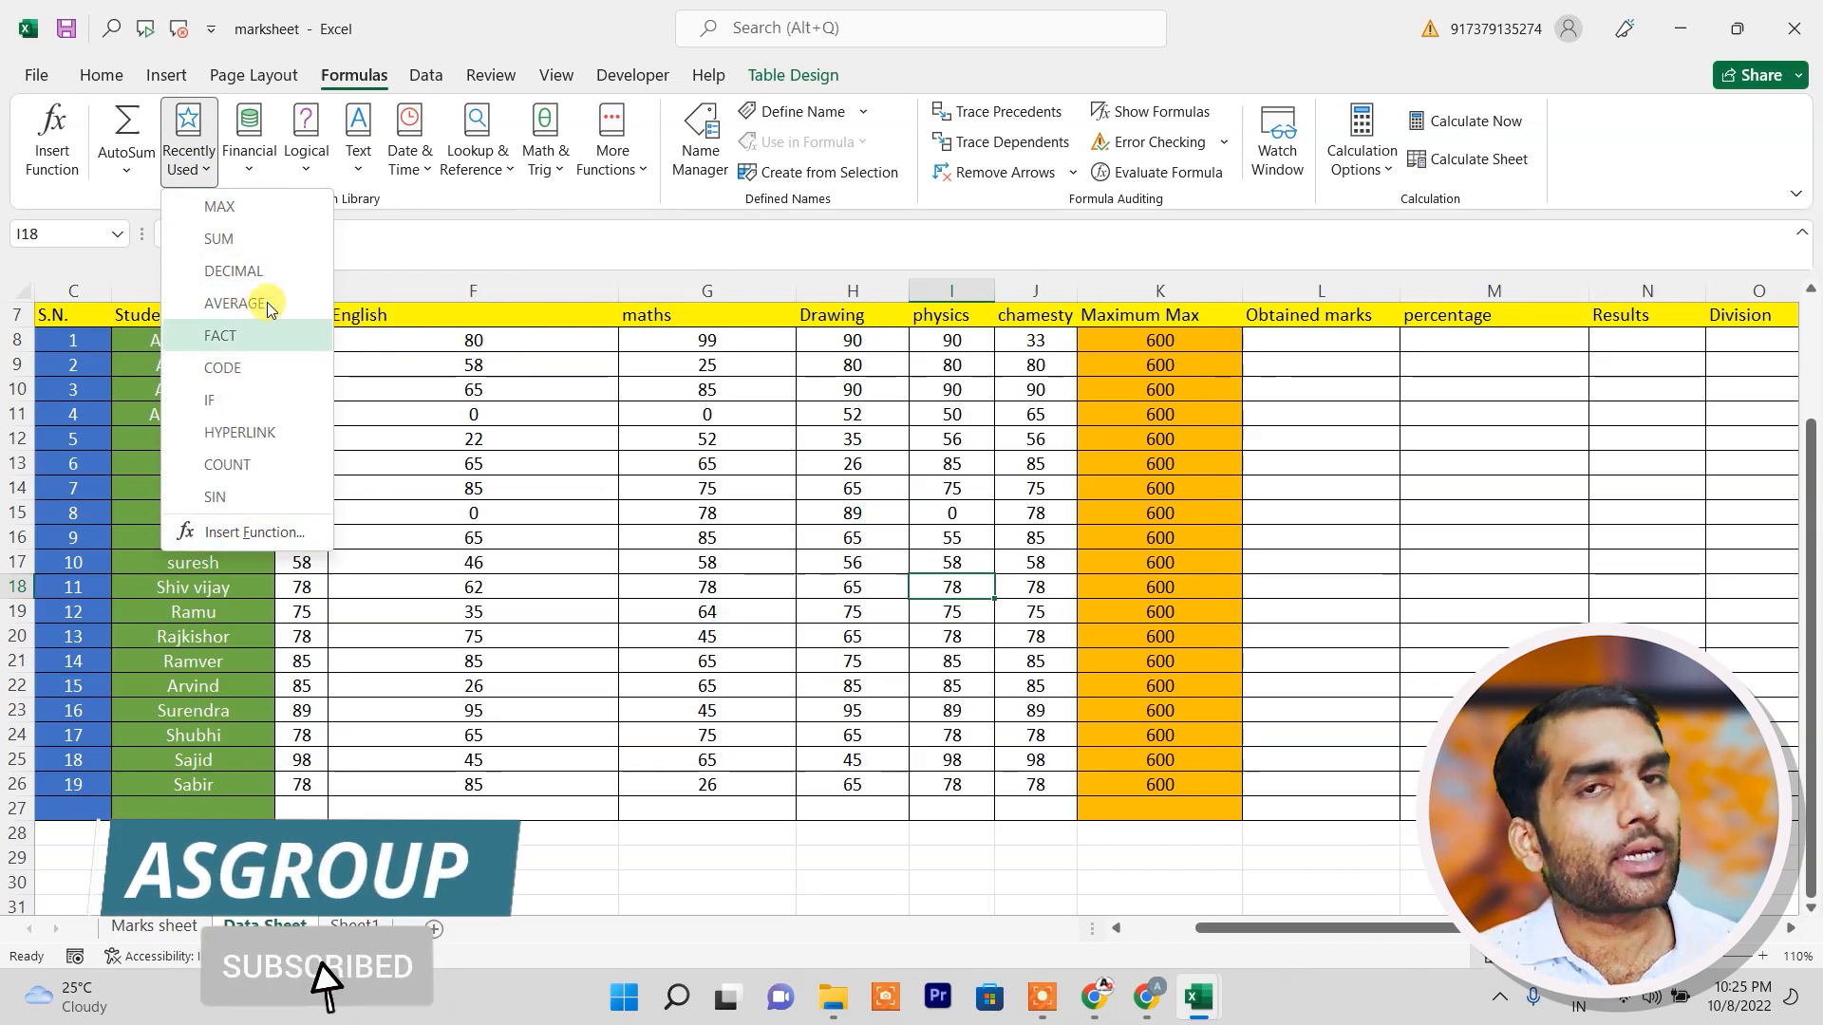
click(836, 399)
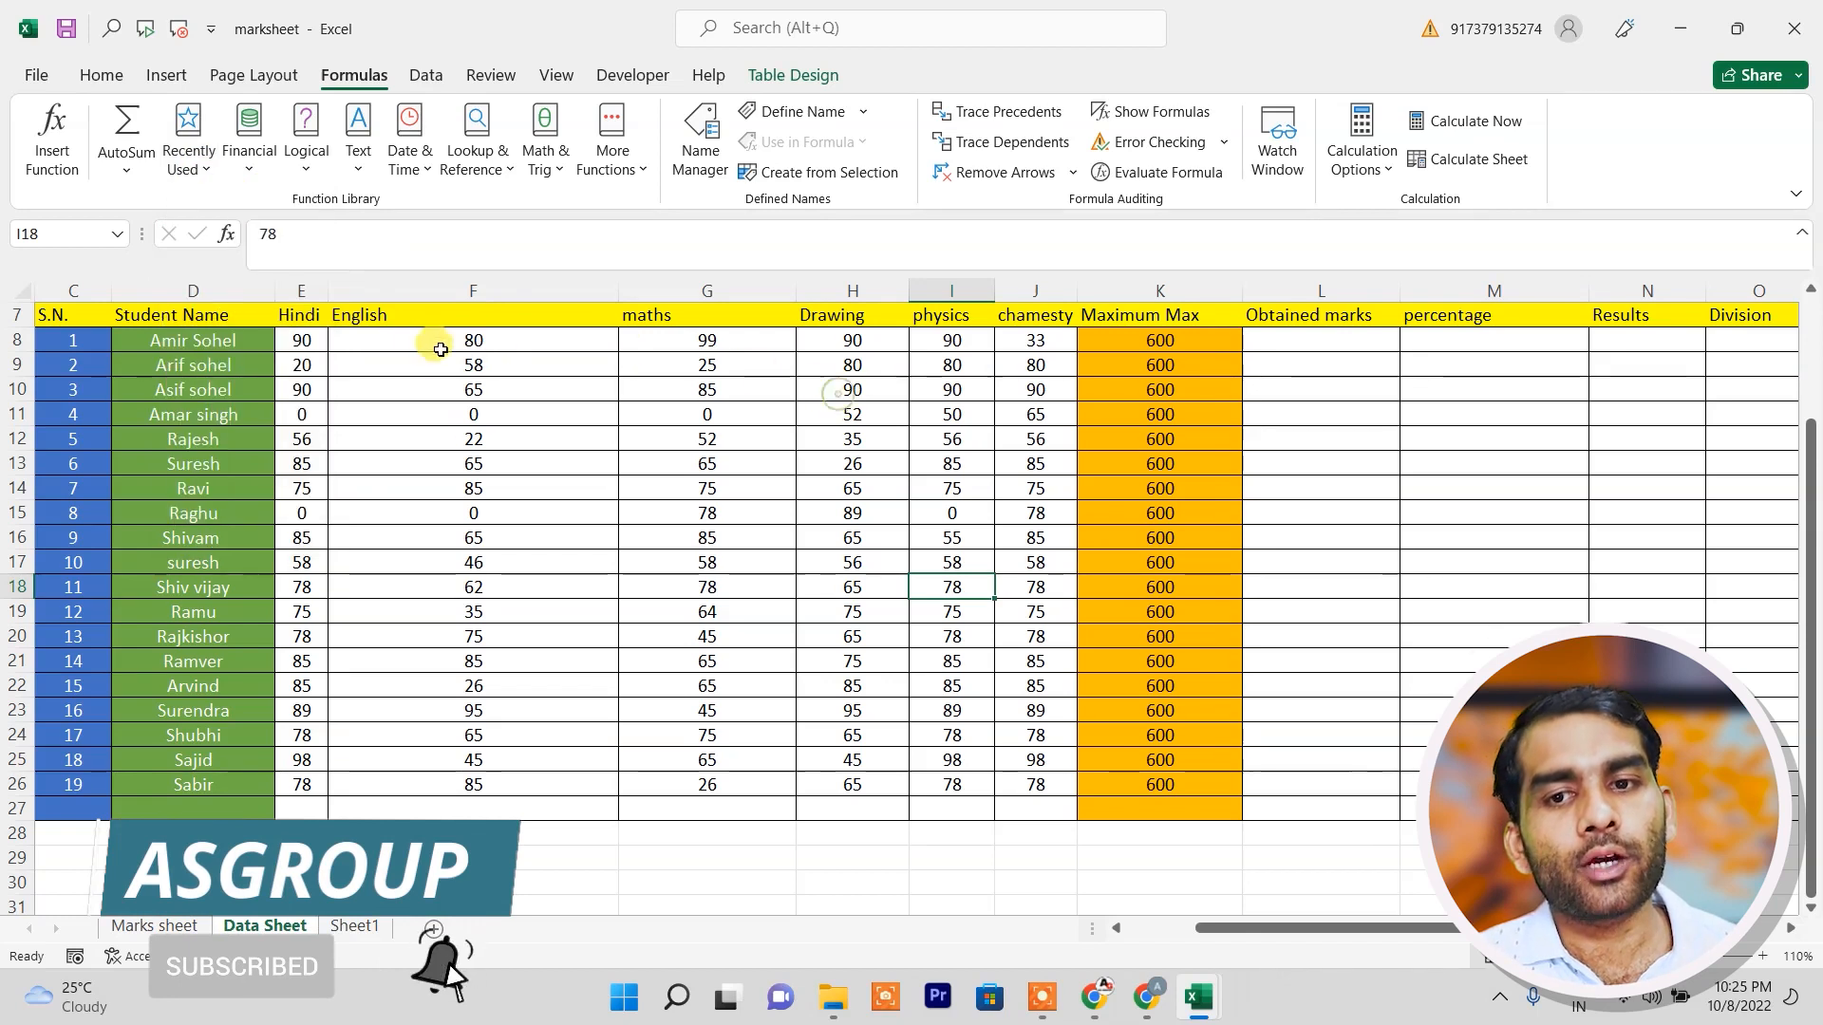
click(431, 344)
drag(431, 343, 418, 781)
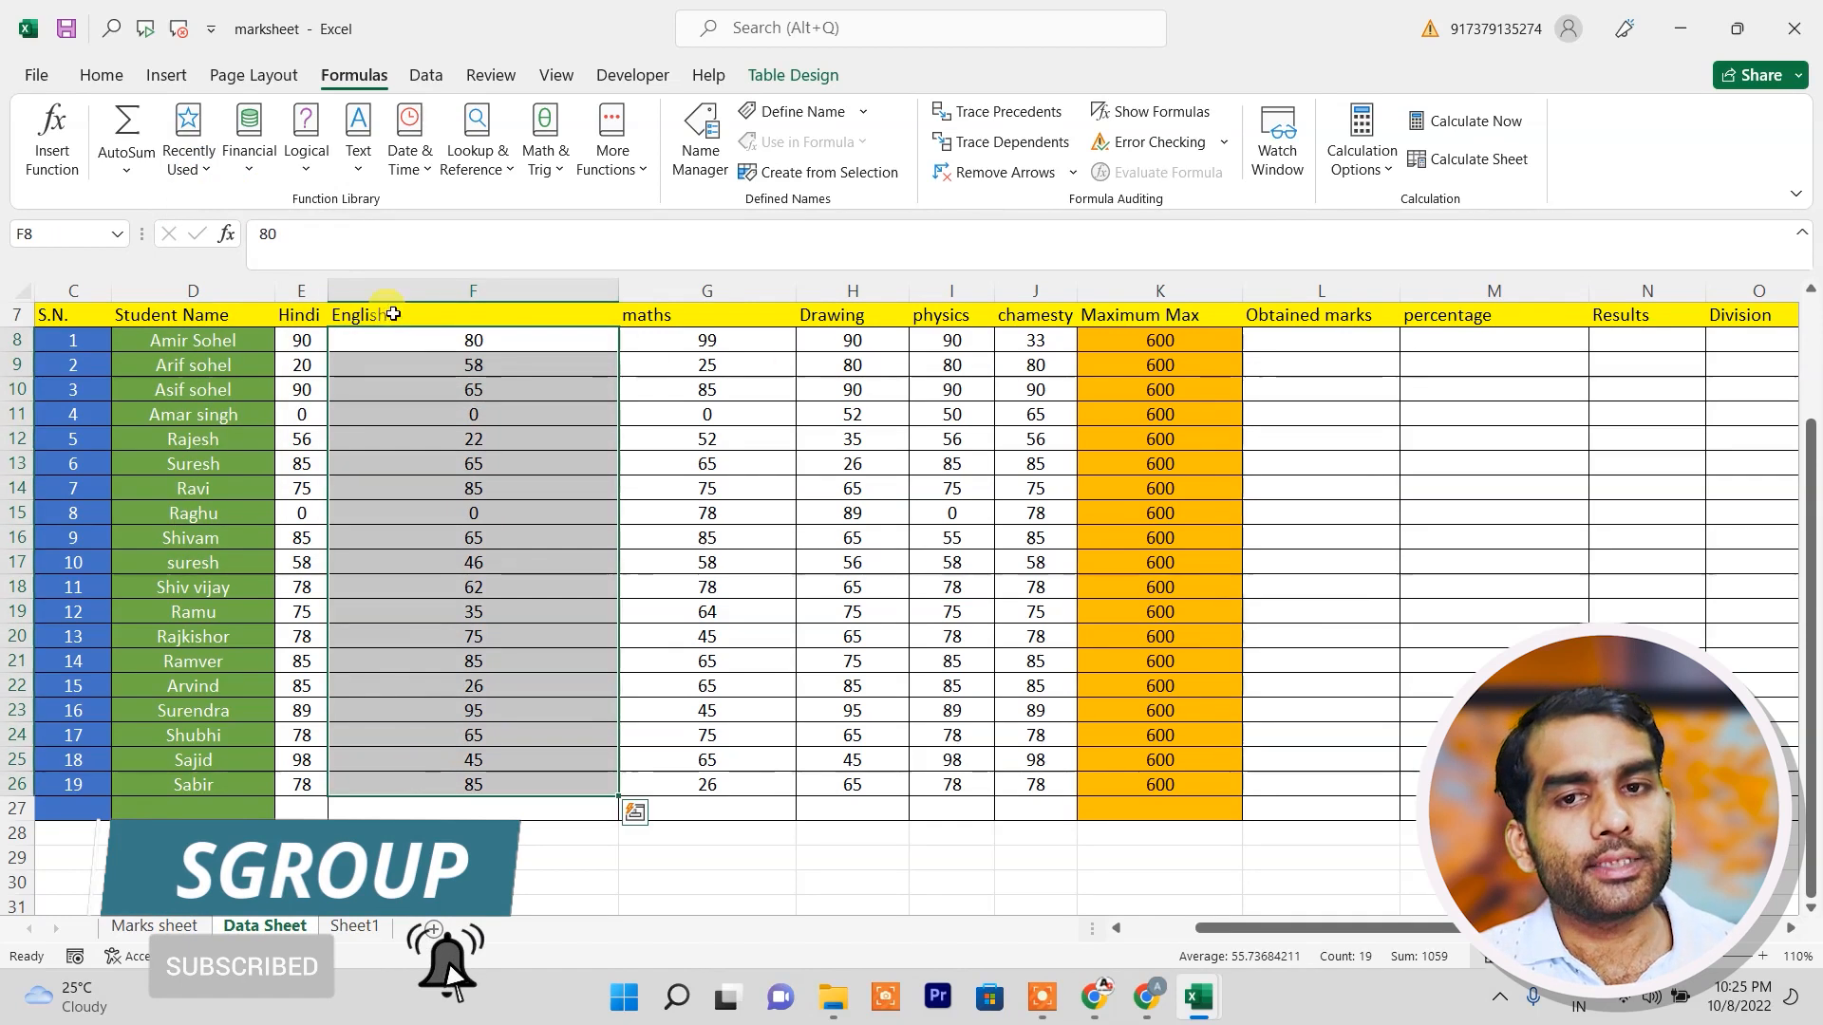
click(197, 163)
click(217, 213)
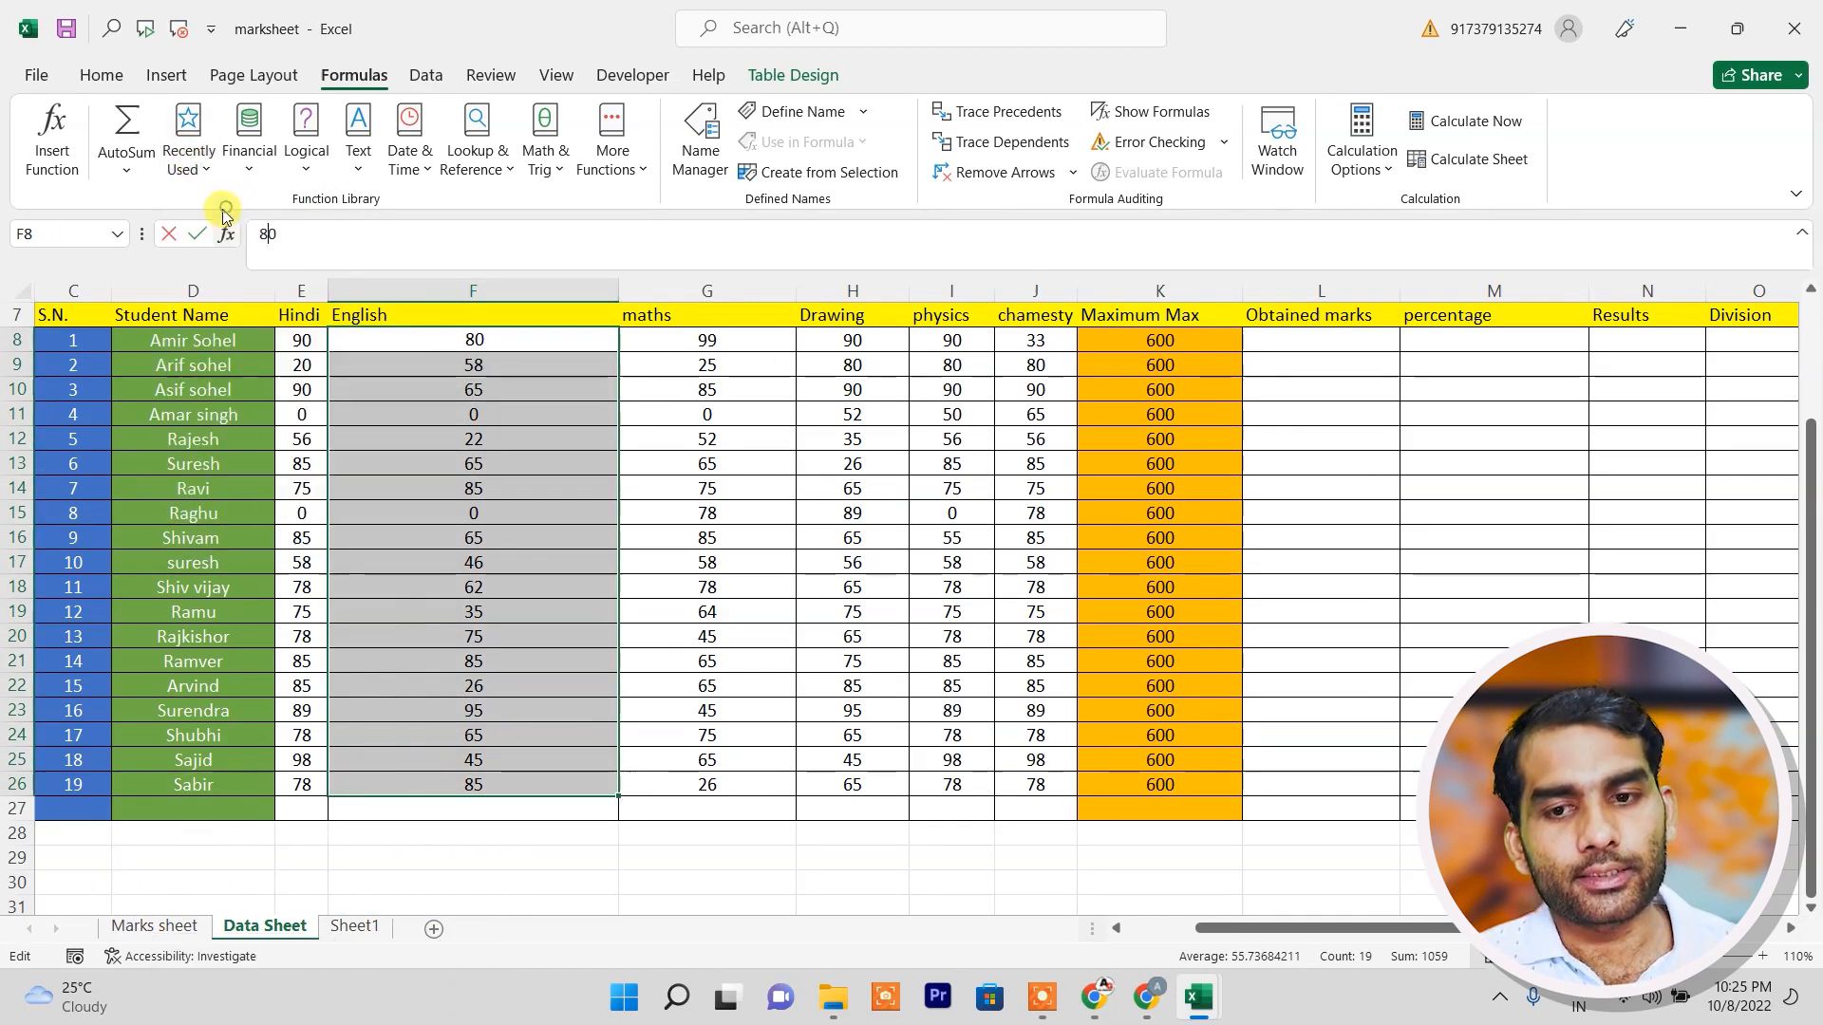
drag(743, 225, 959, 244)
click(474, 389)
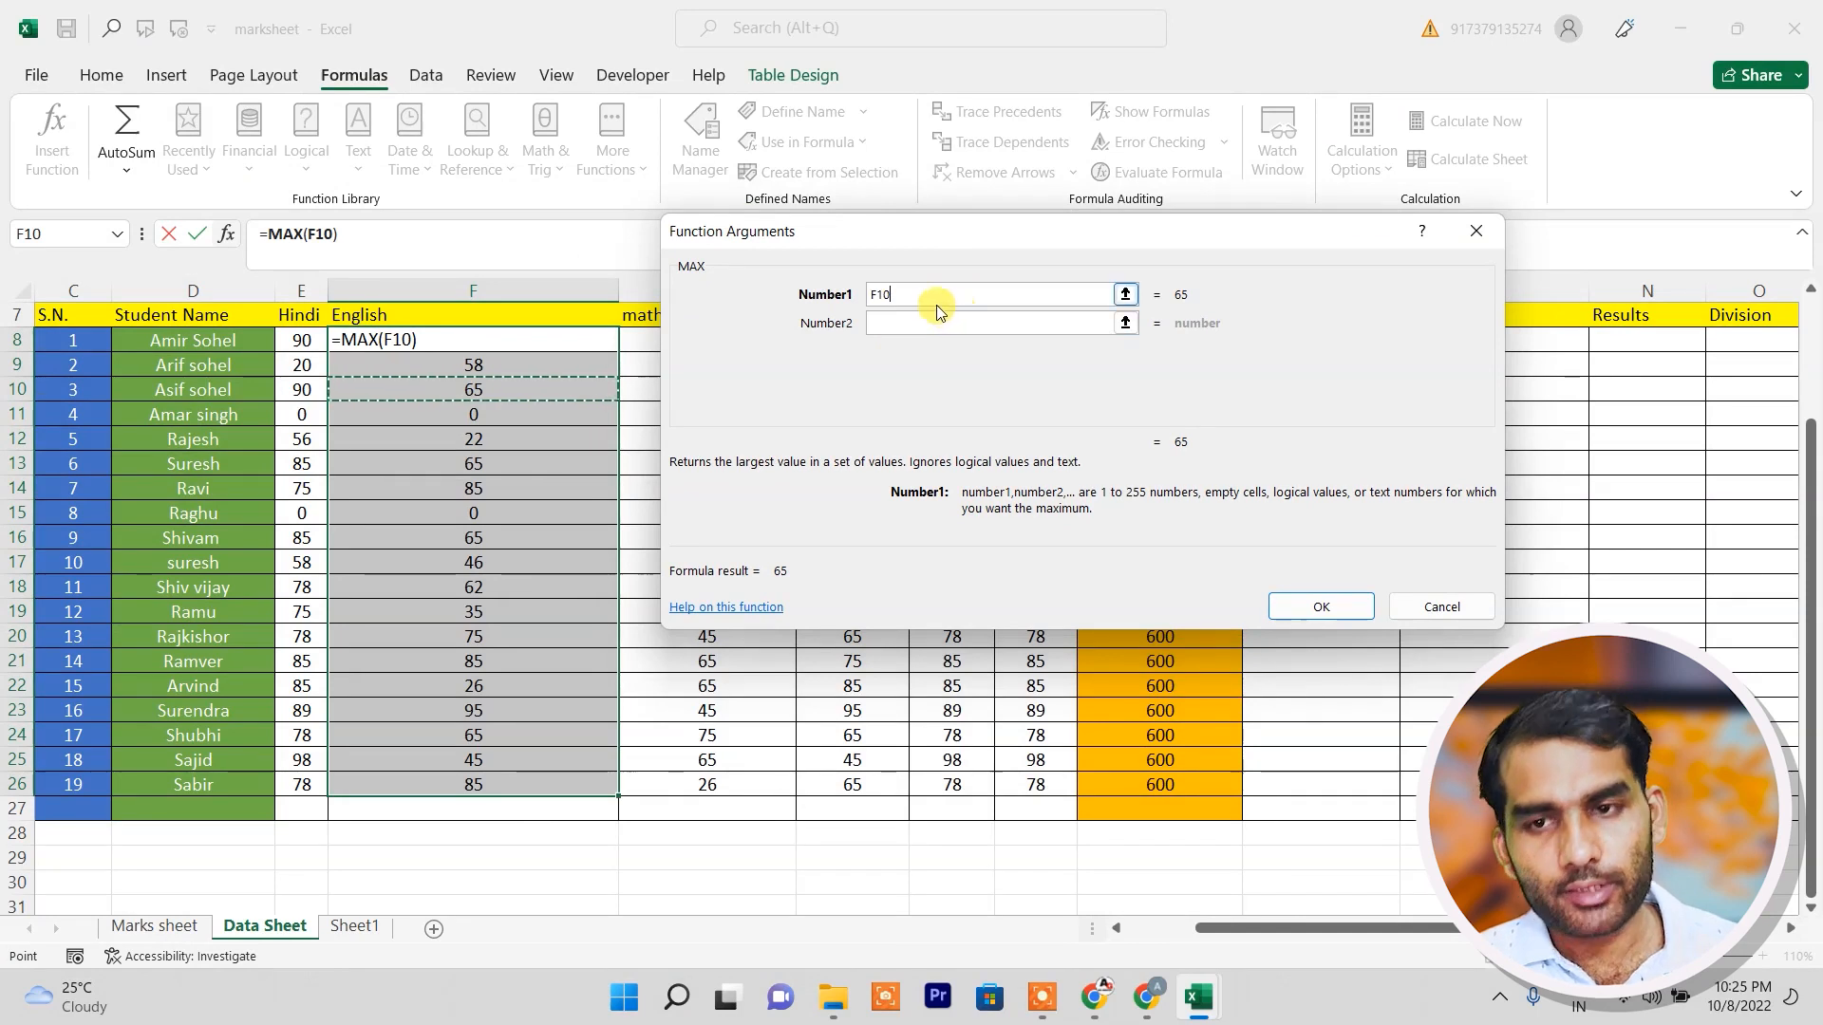
click(1427, 615)
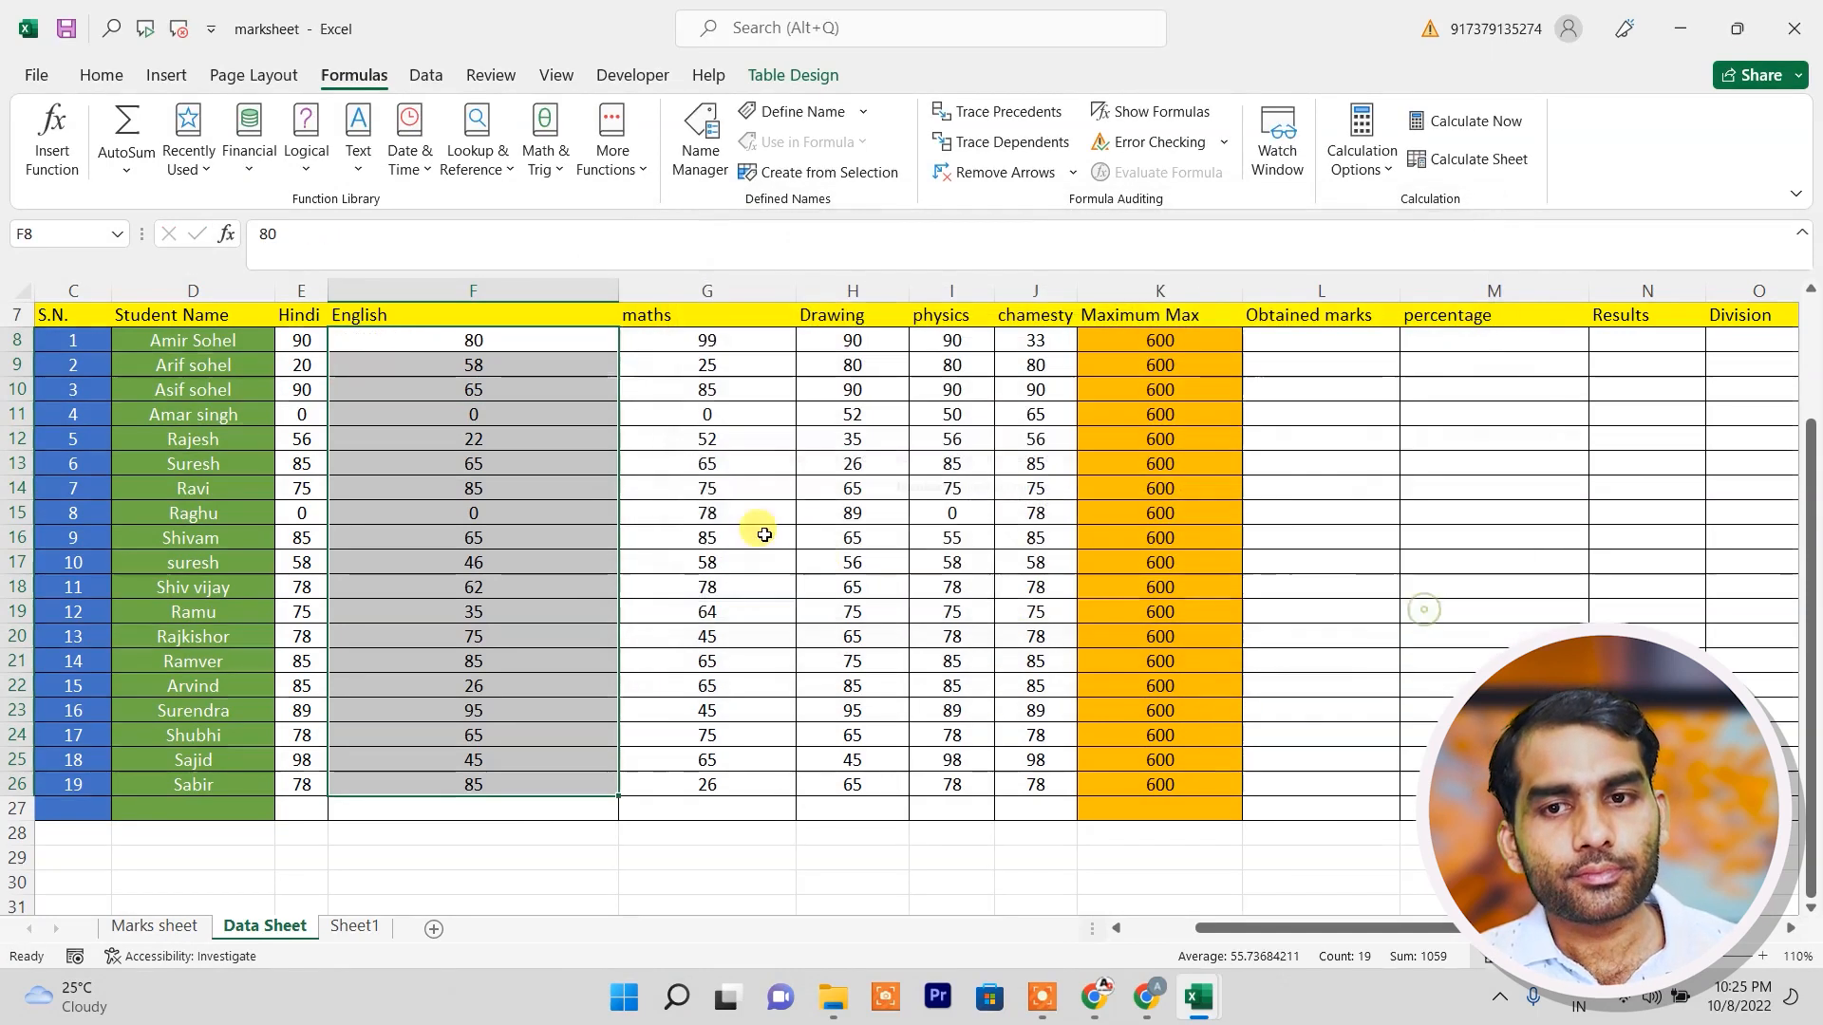
Insert the recently used MAX function in F27 for the English marks F8 to F26, and clear the result from that cell.
click(567, 463)
click(491, 810)
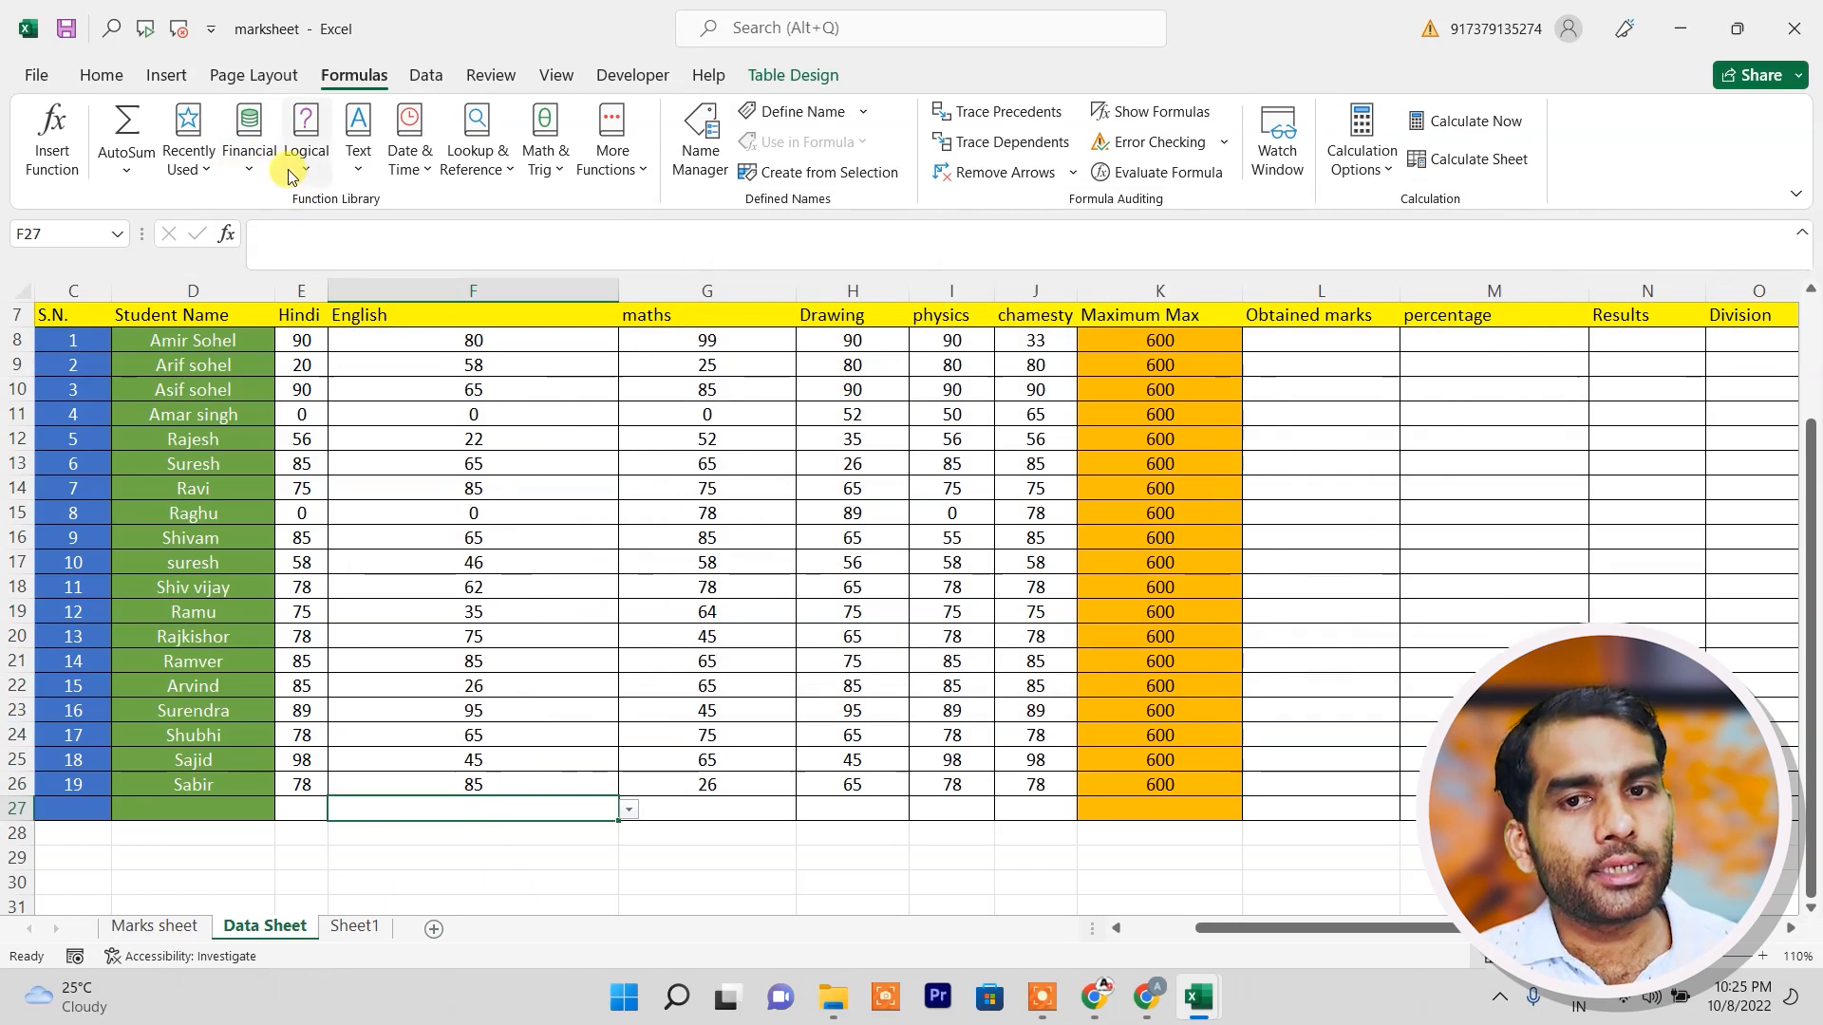
click(190, 159)
click(224, 204)
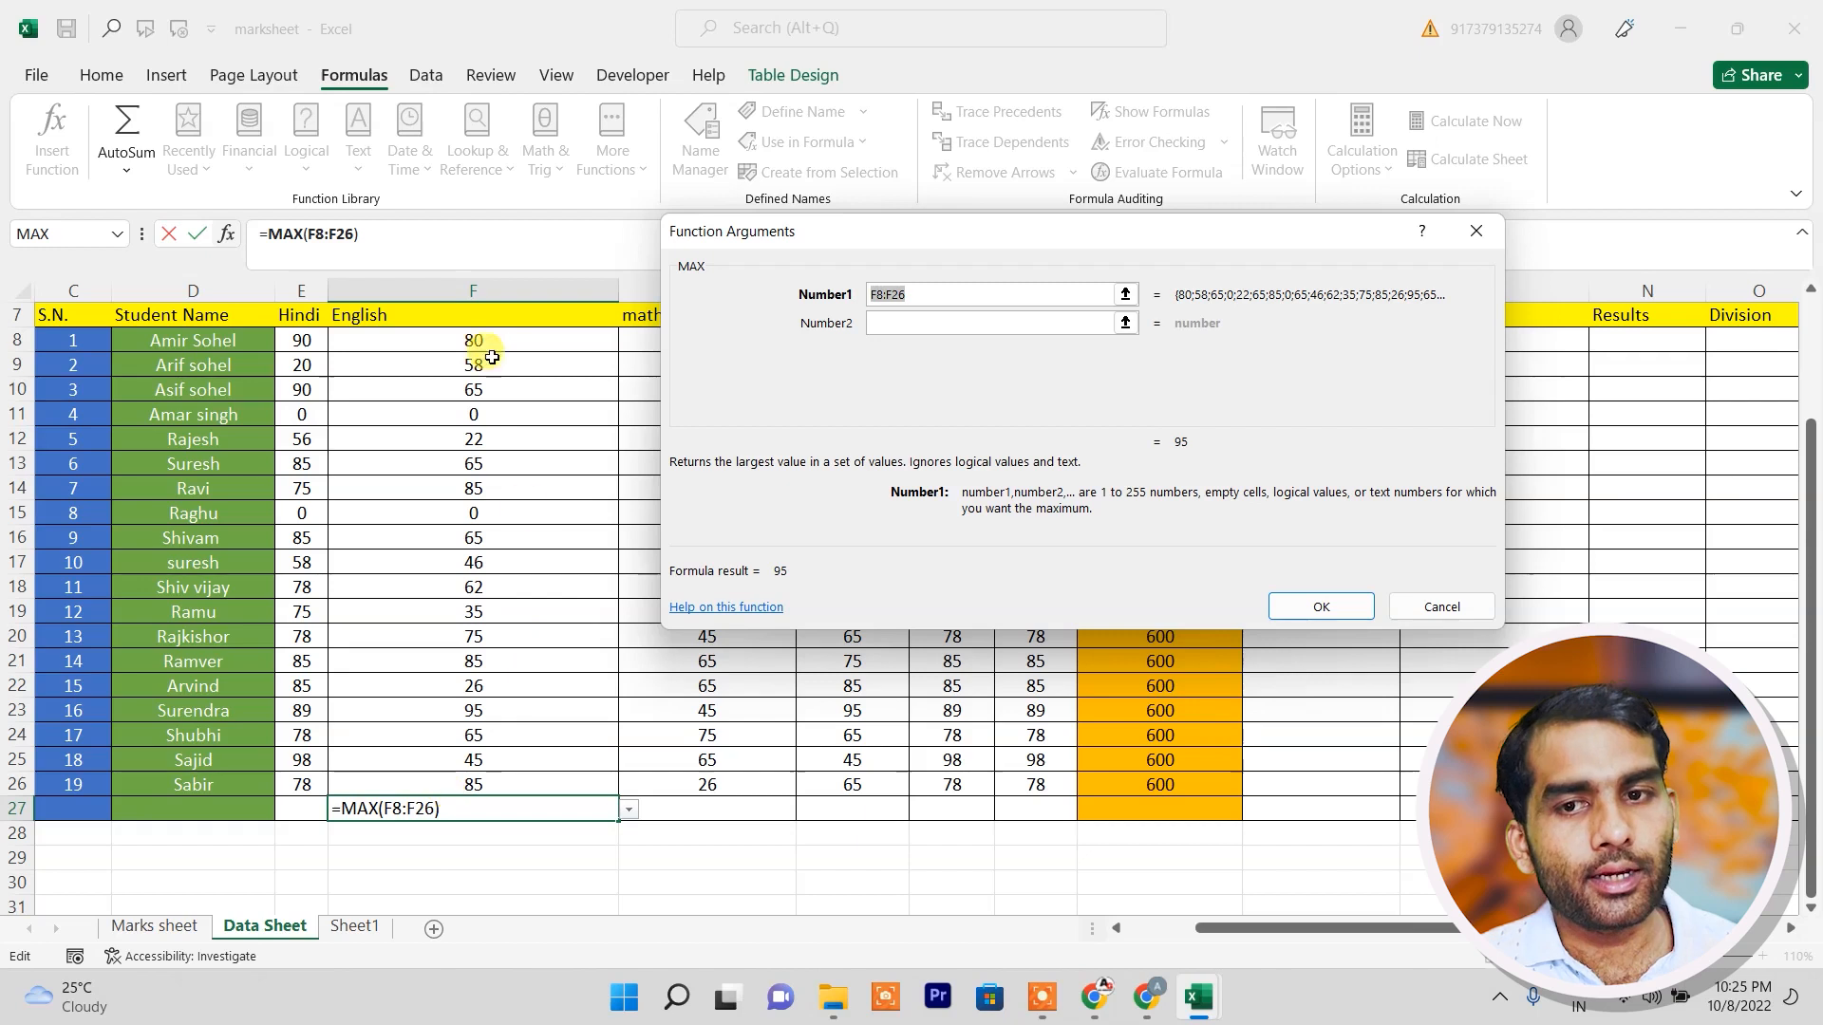
drag(482, 340, 475, 784)
click(1320, 606)
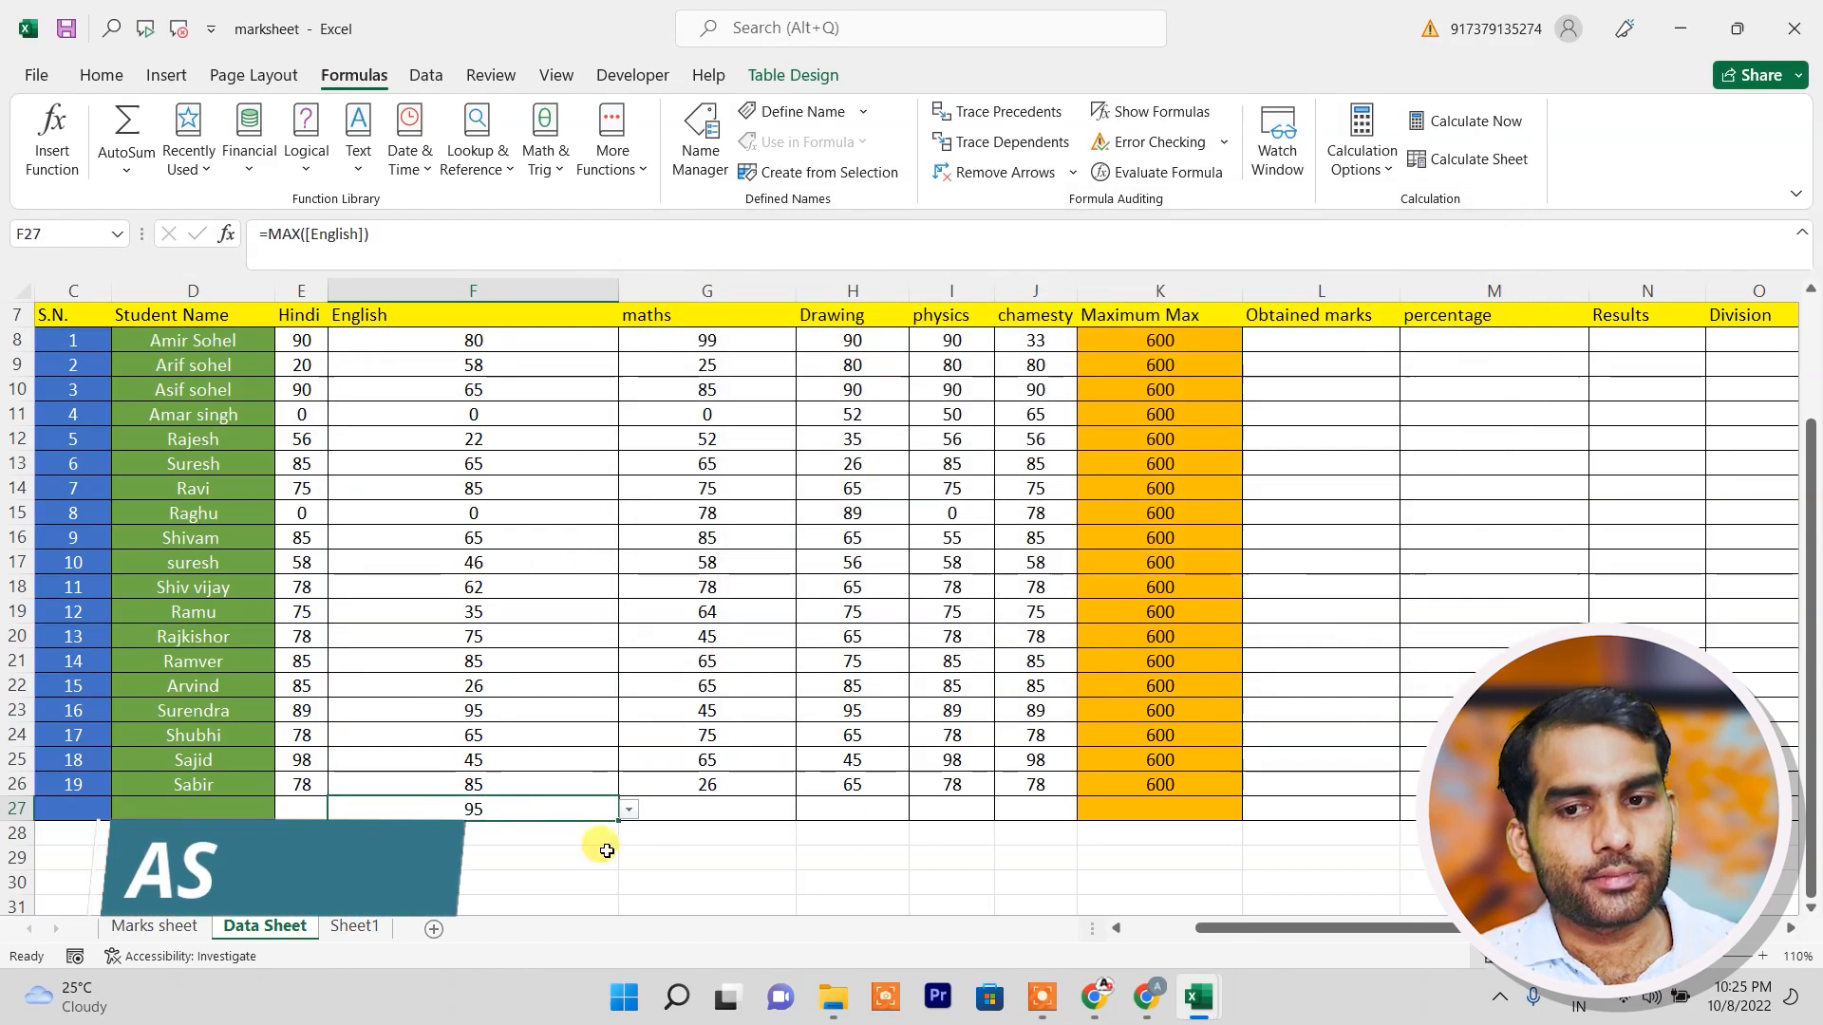
key(Delete)
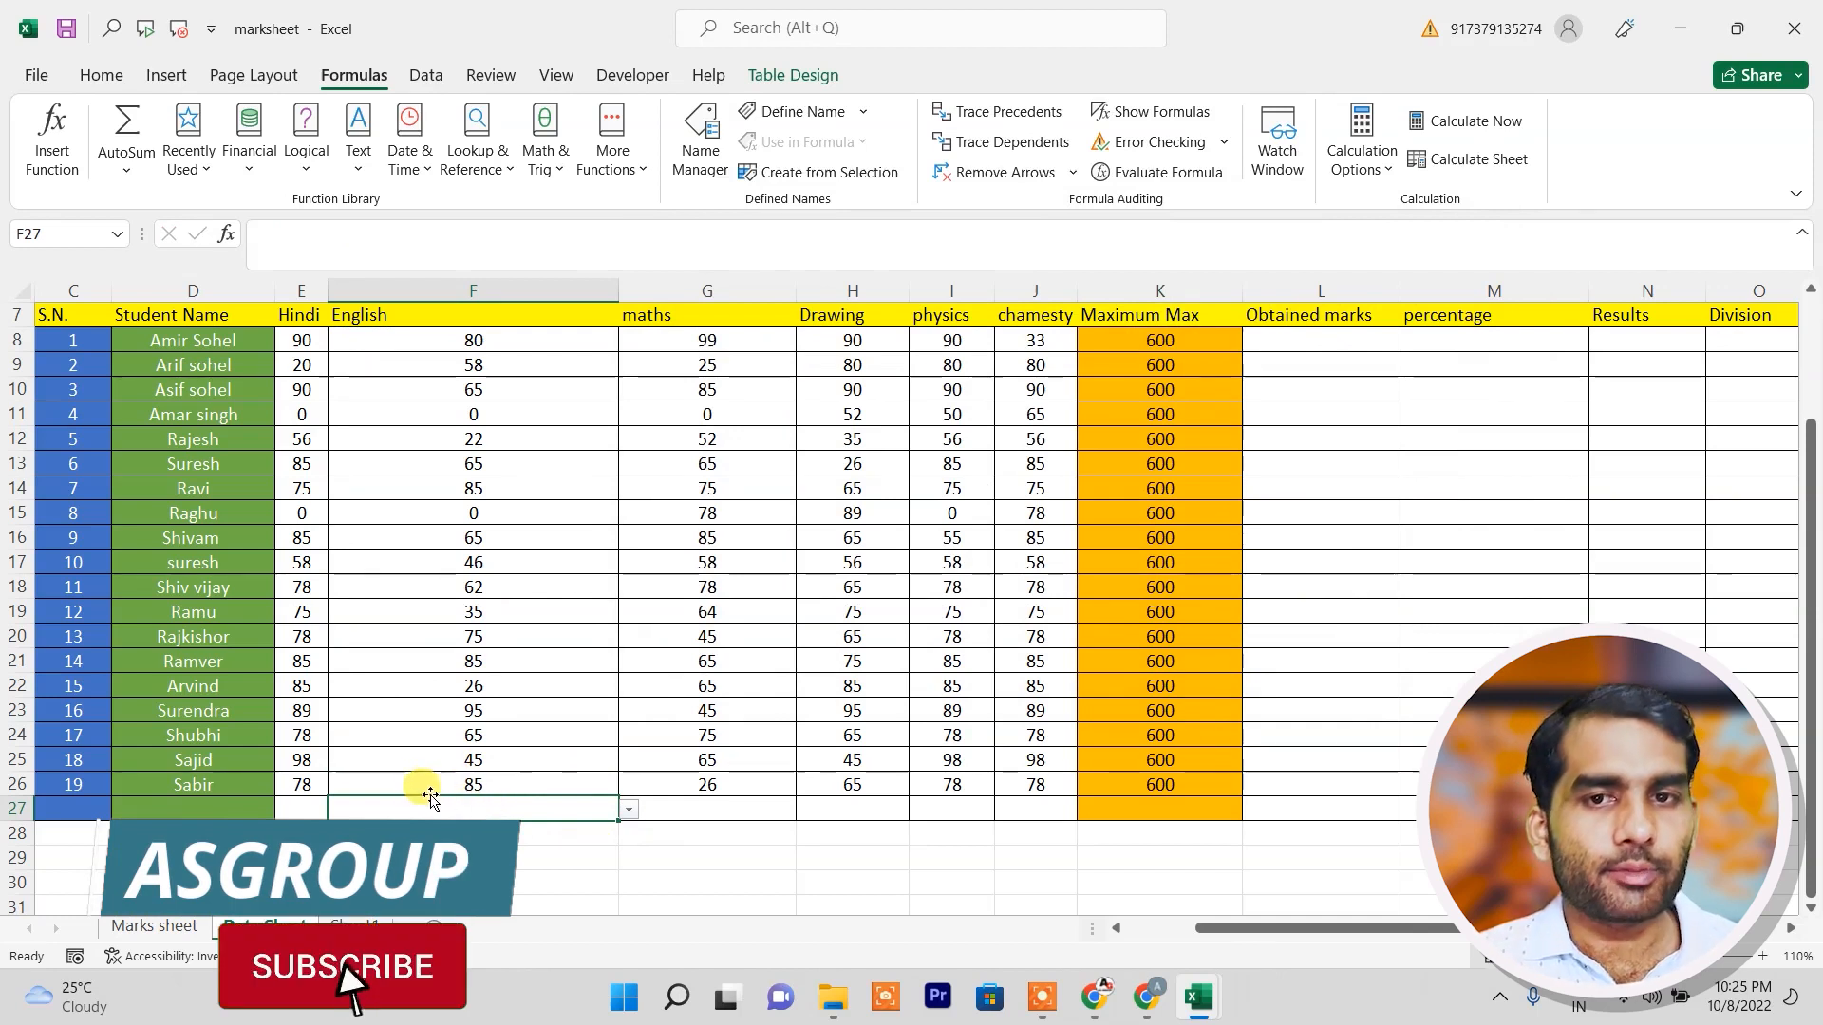
click(252, 159)
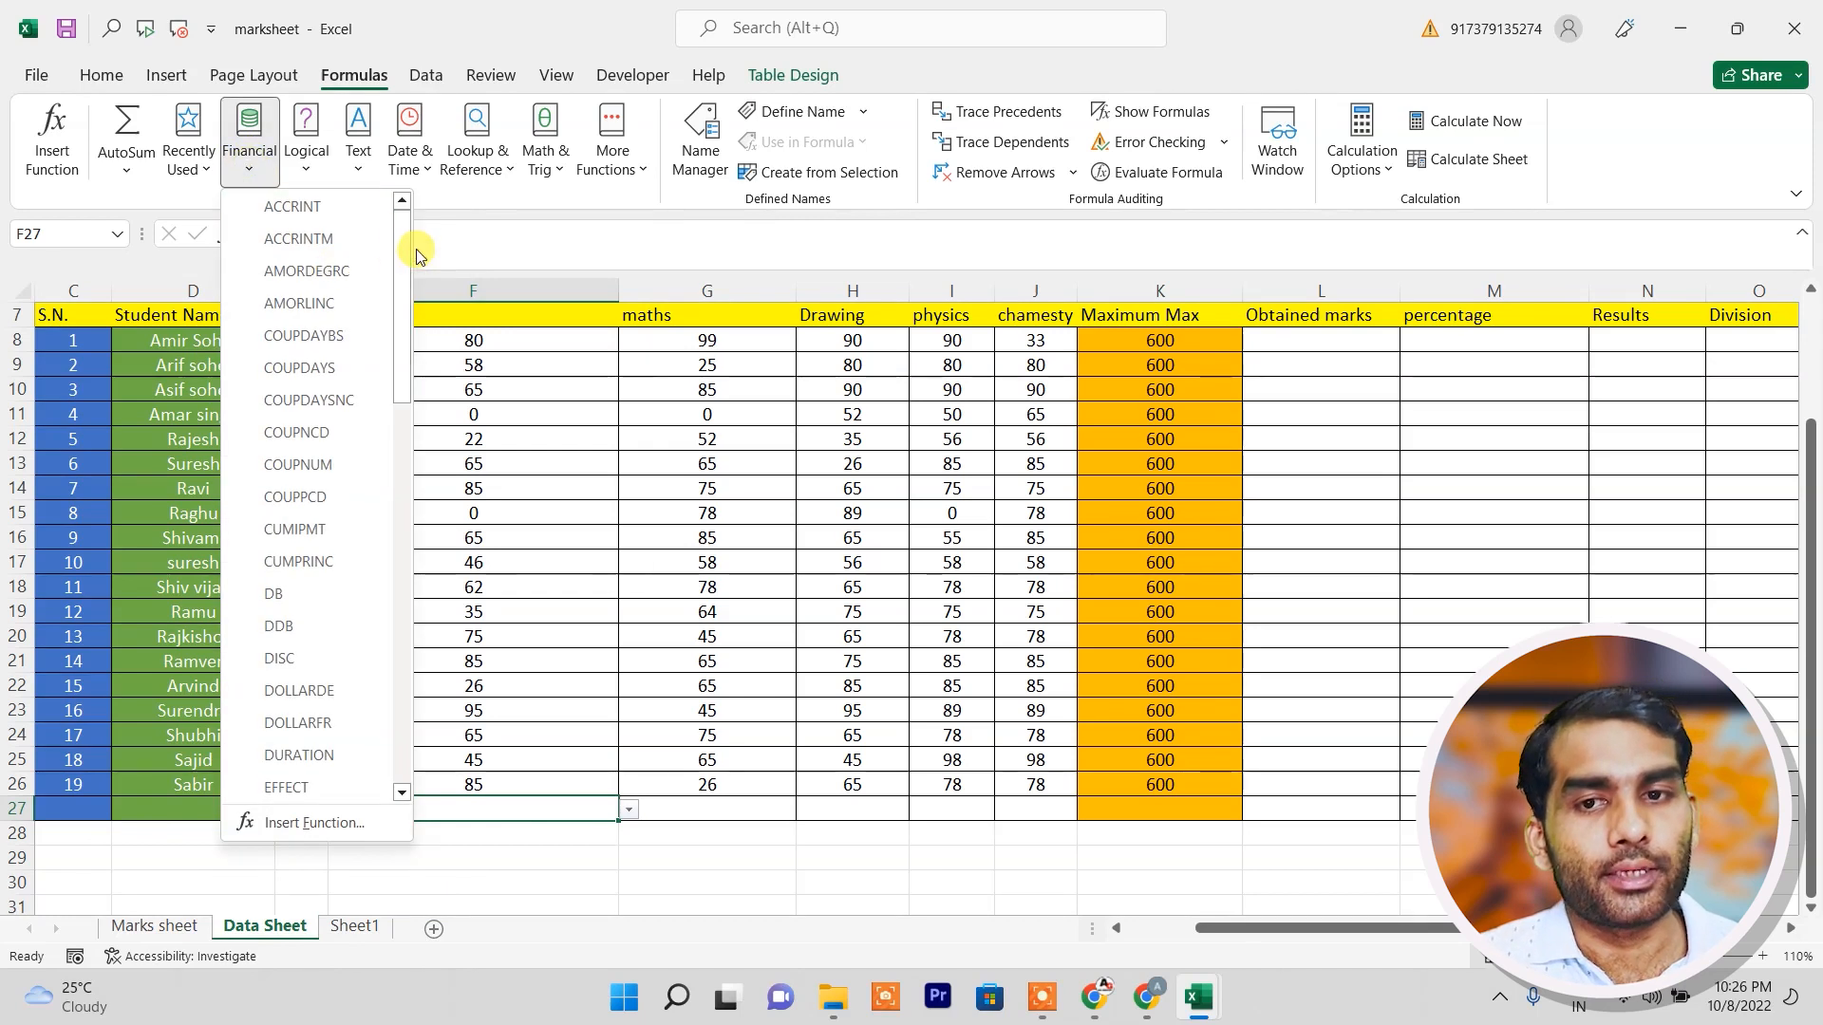
drag(405, 273, 415, 489)
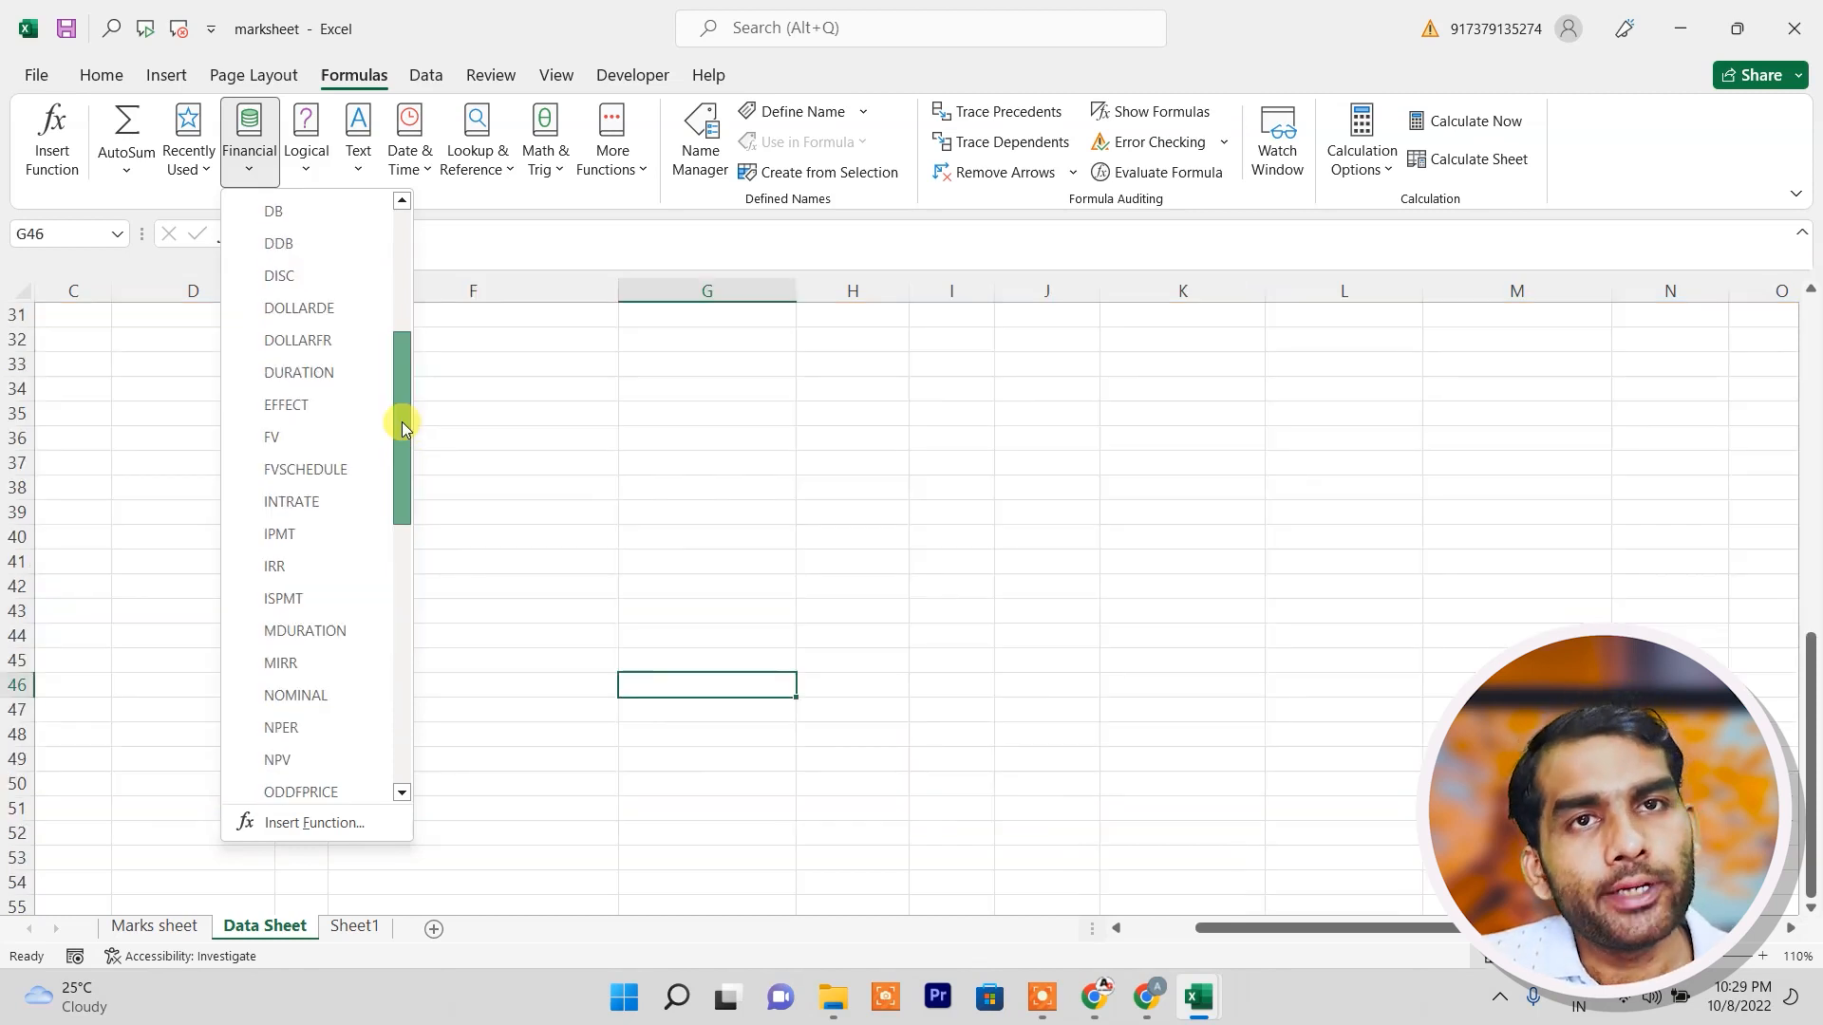
drag(401, 422, 390, 538)
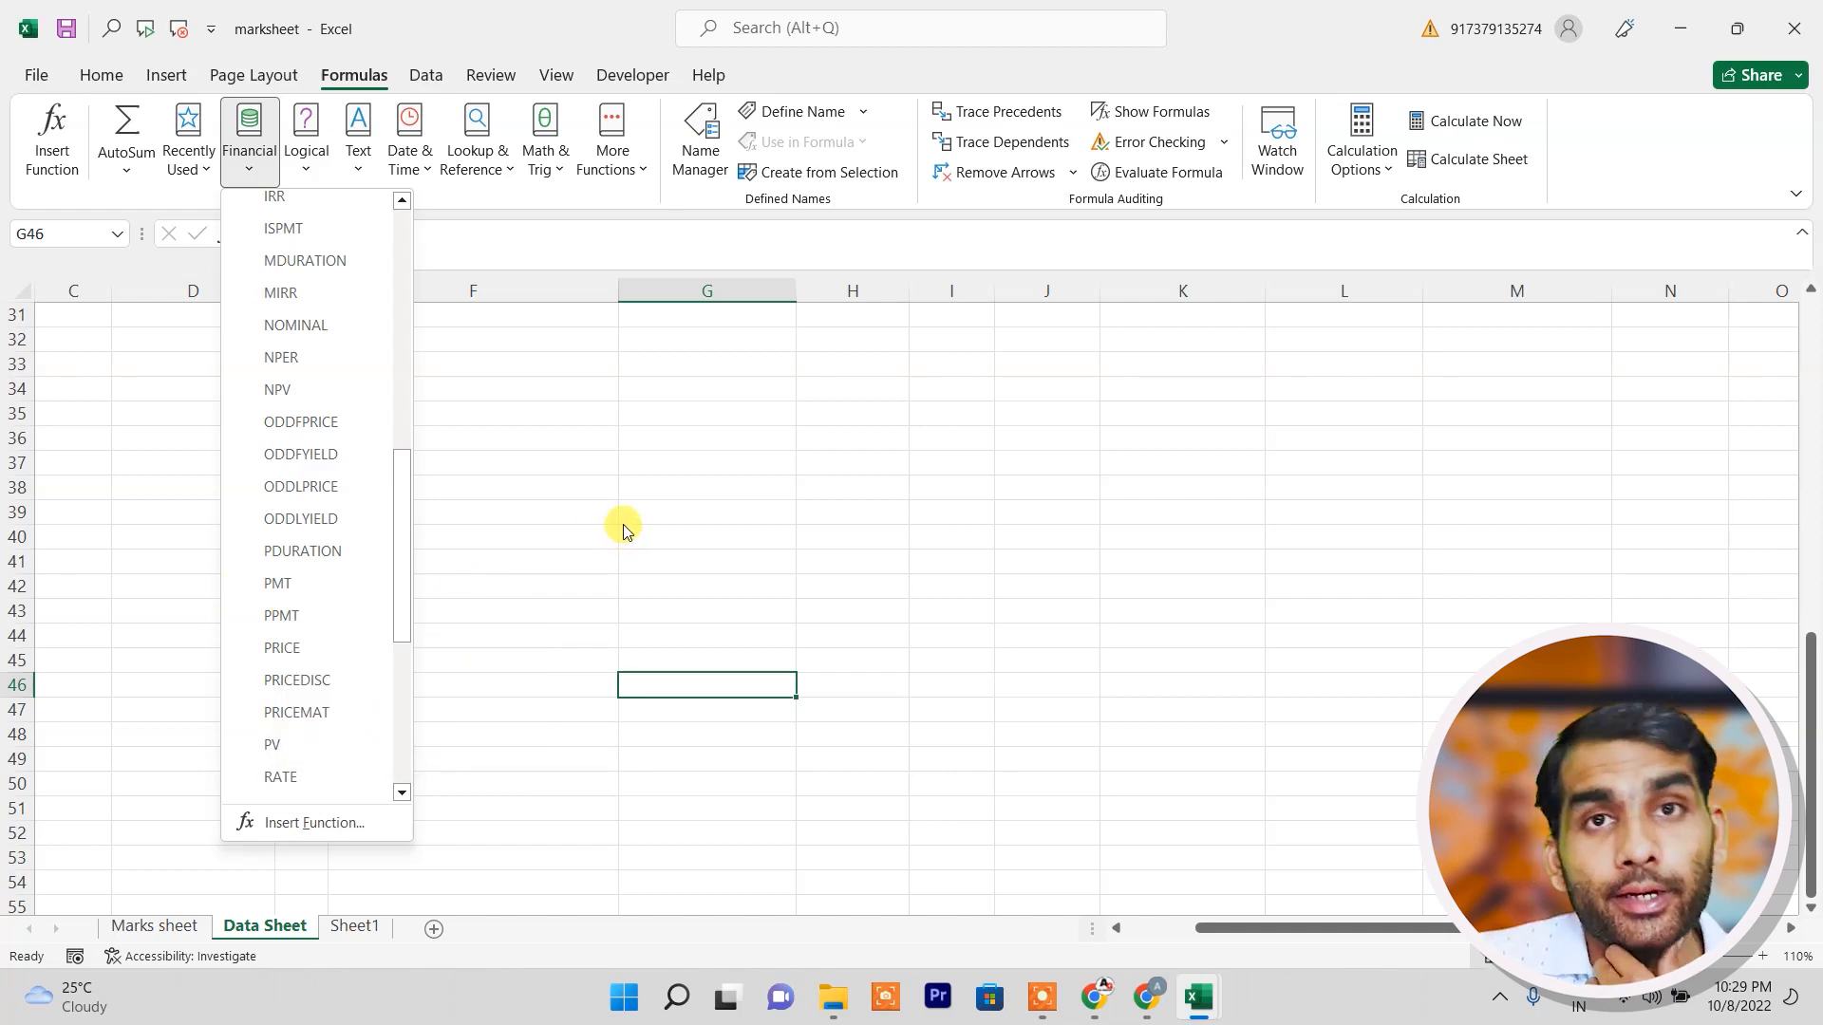
click(726, 506)
Enter the loan amount 50000 in G39, the rate 0.33 in H39 and the number of periods 5 in I39.
click(716, 514)
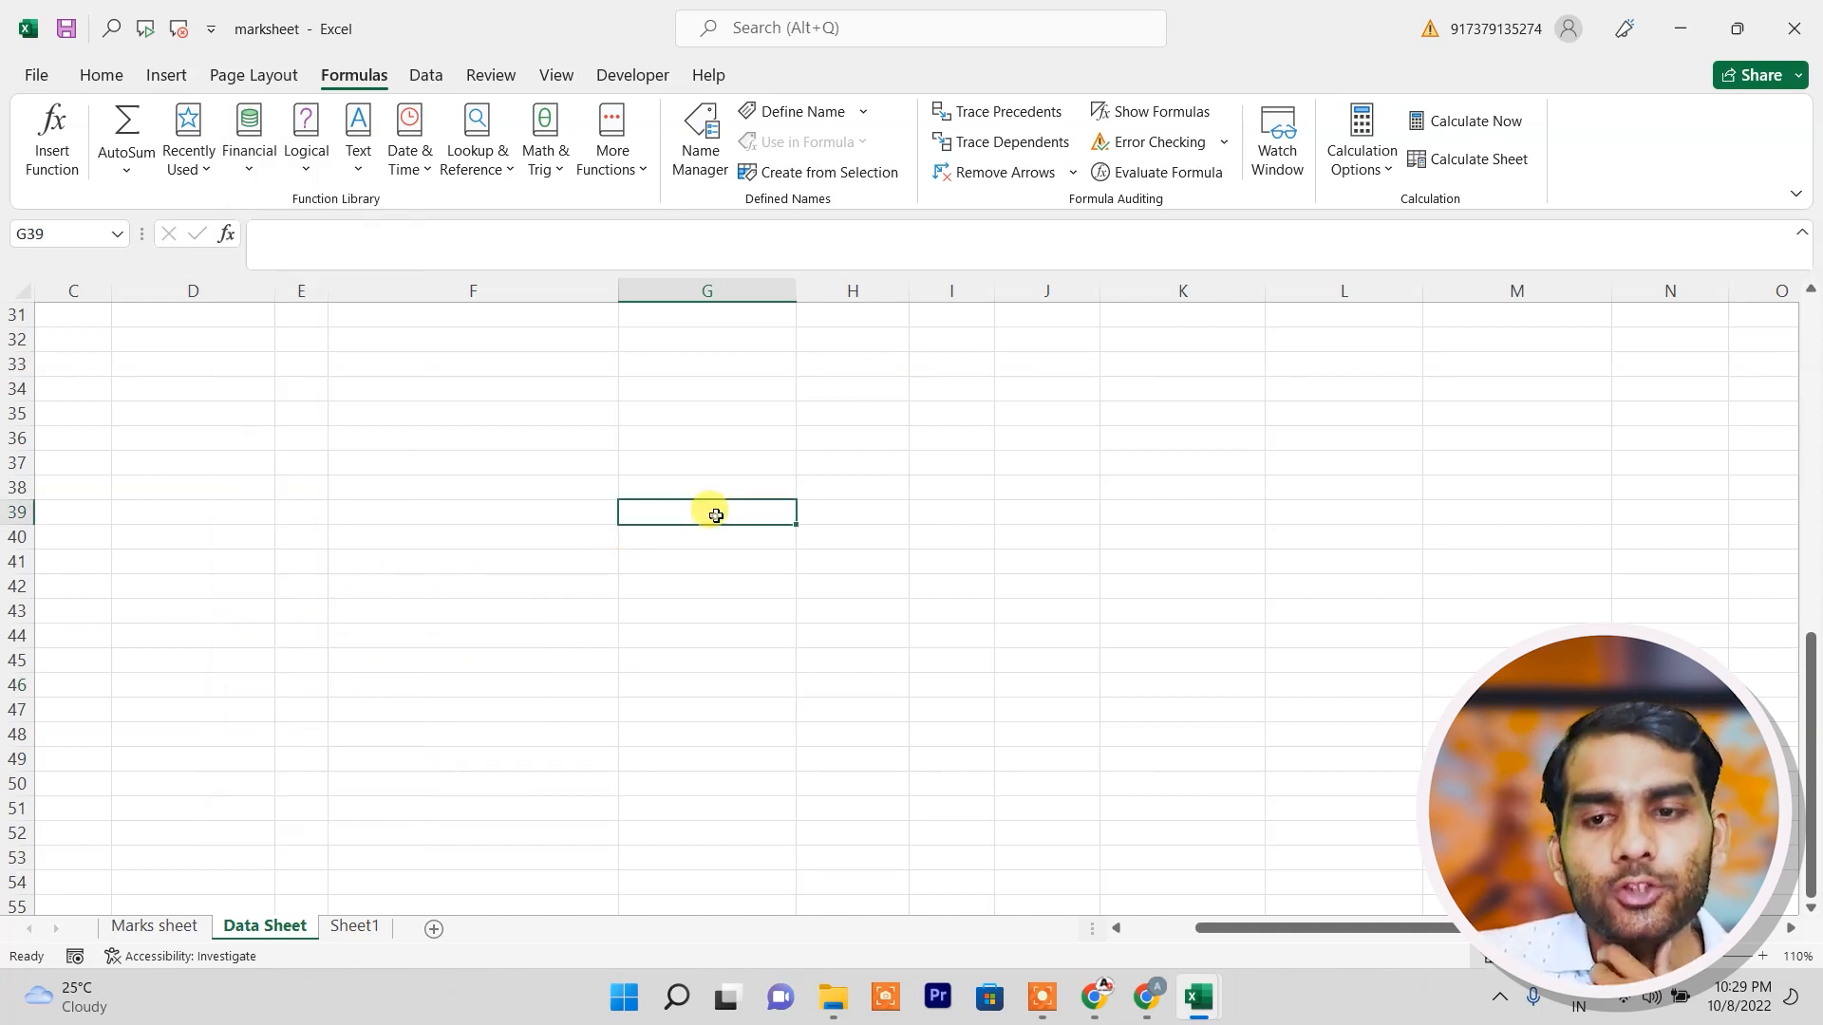
text(5000)
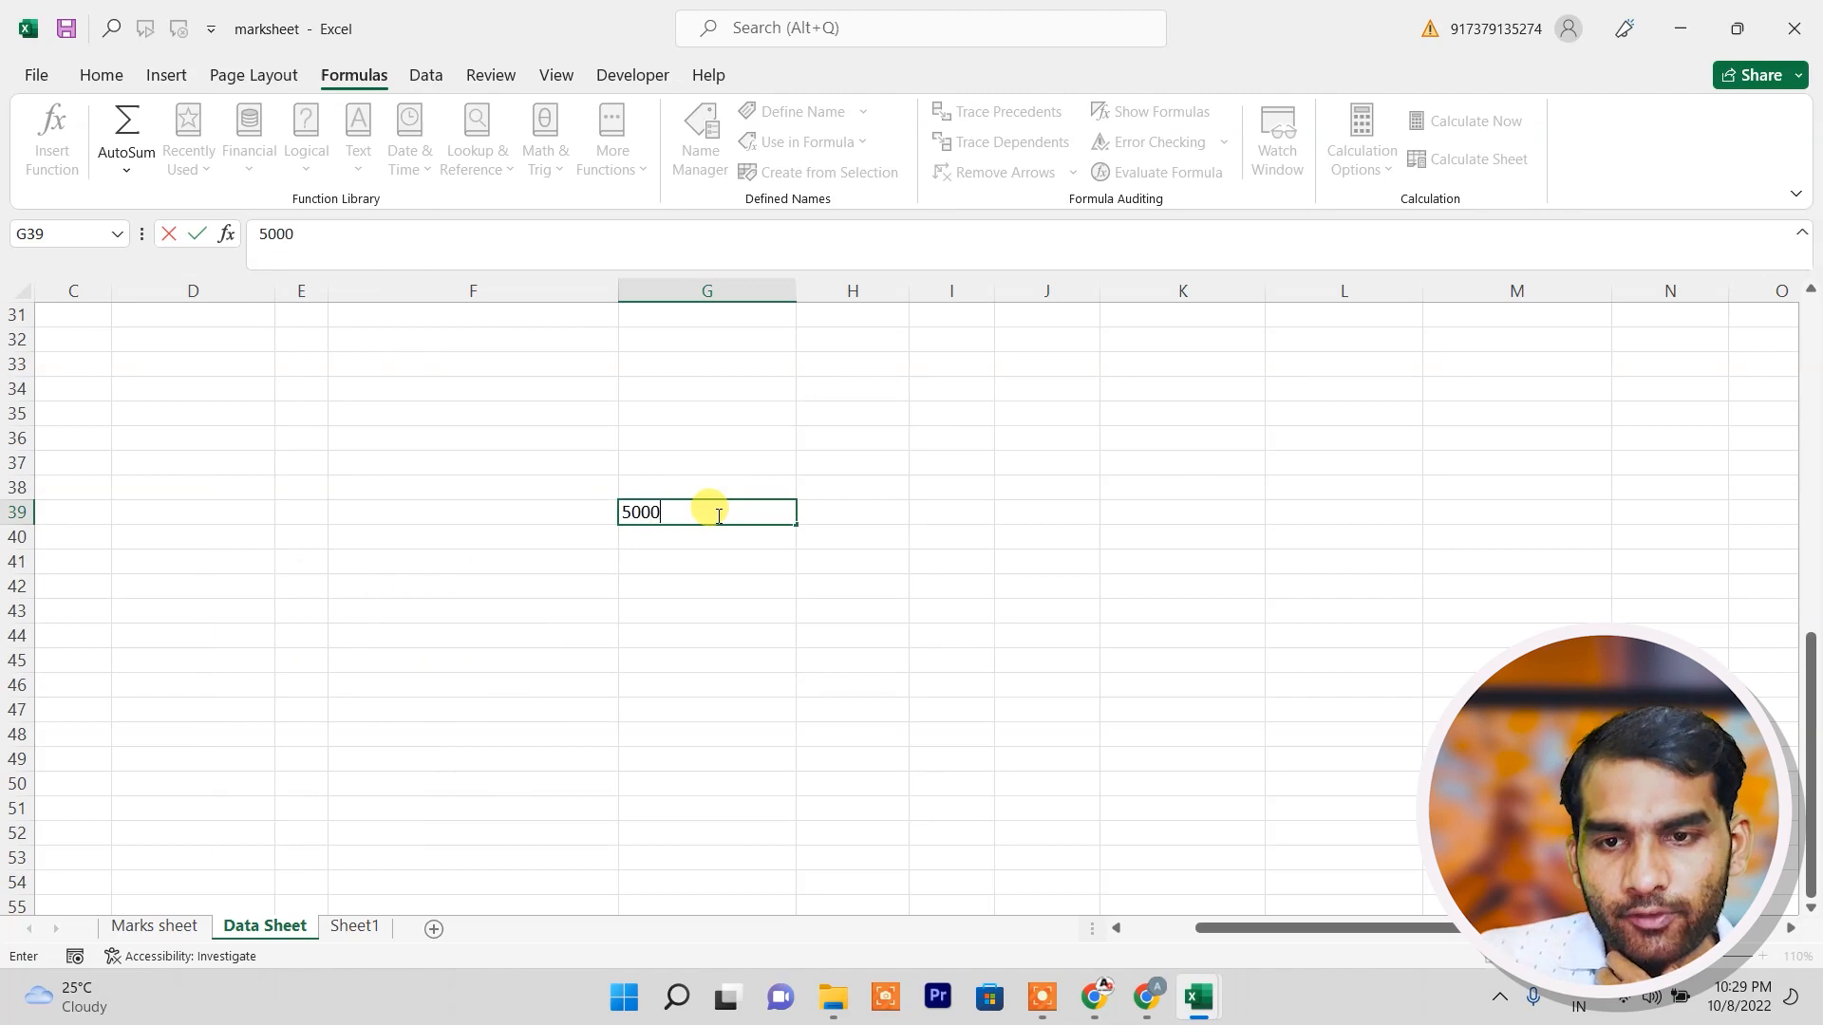
text(0)
key(Return)
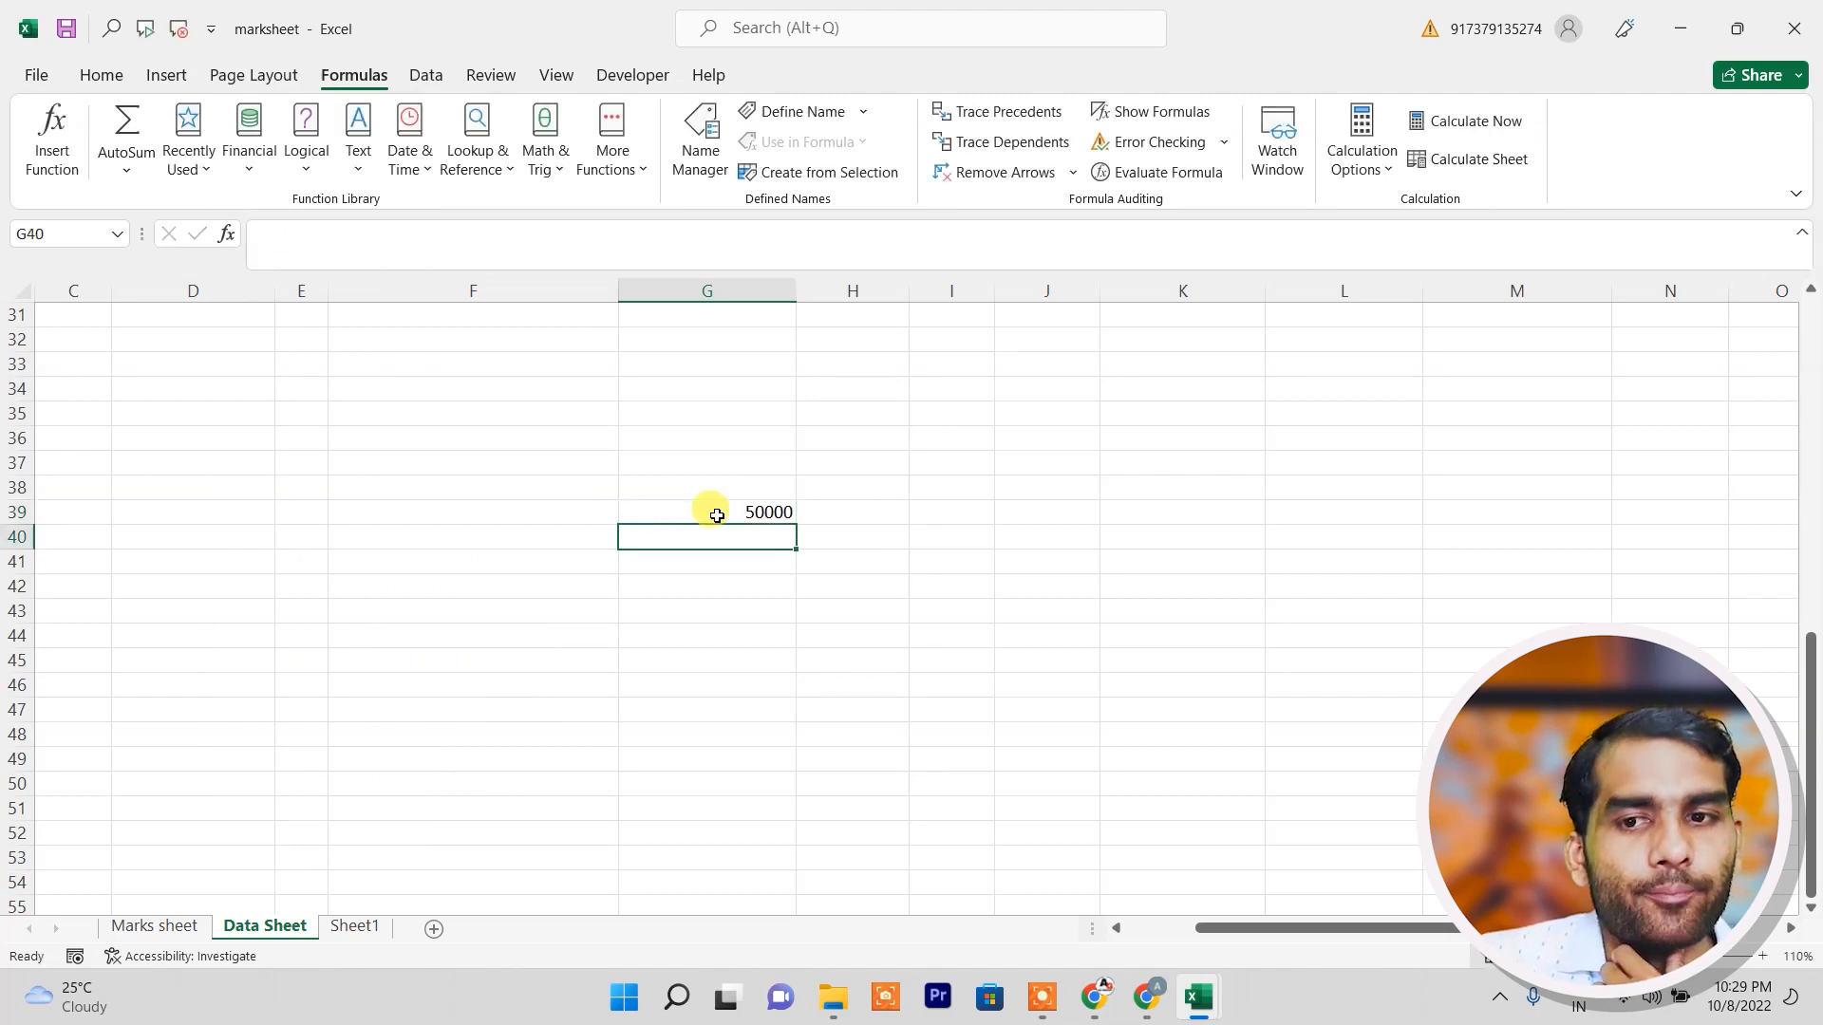
key(Up)
key(Right)
text(.)
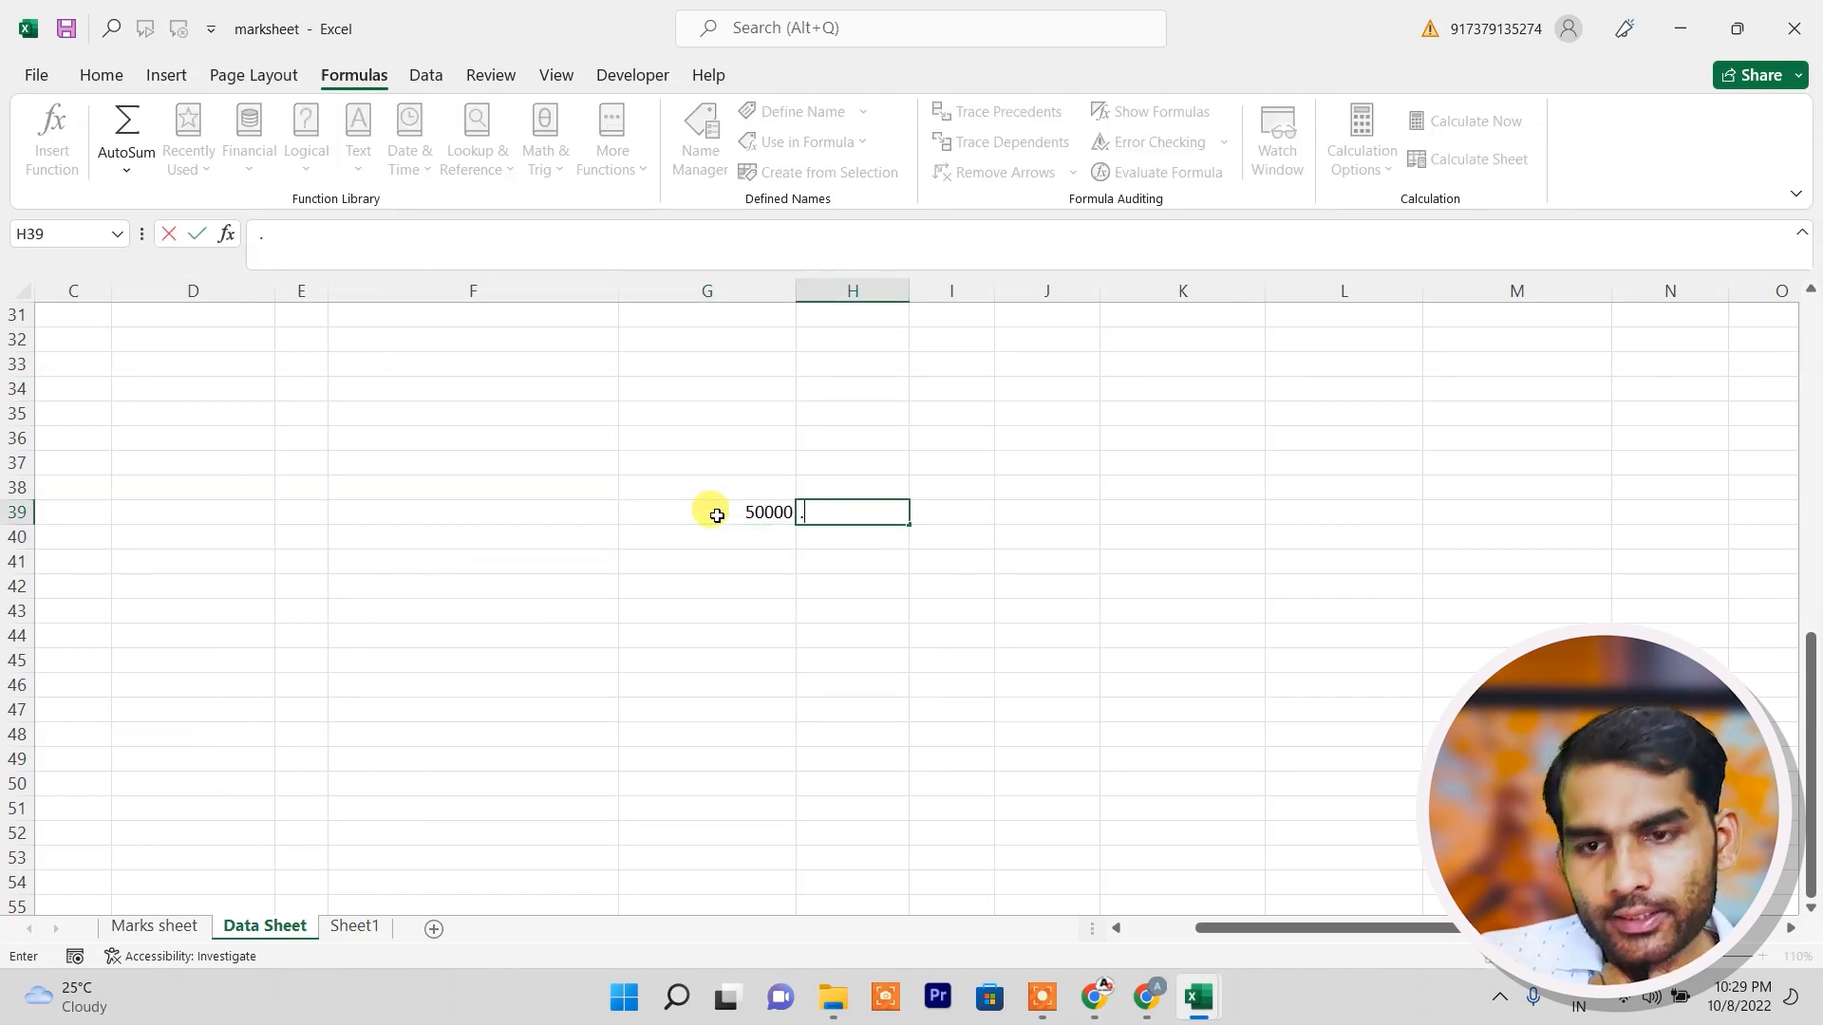
key(Return)
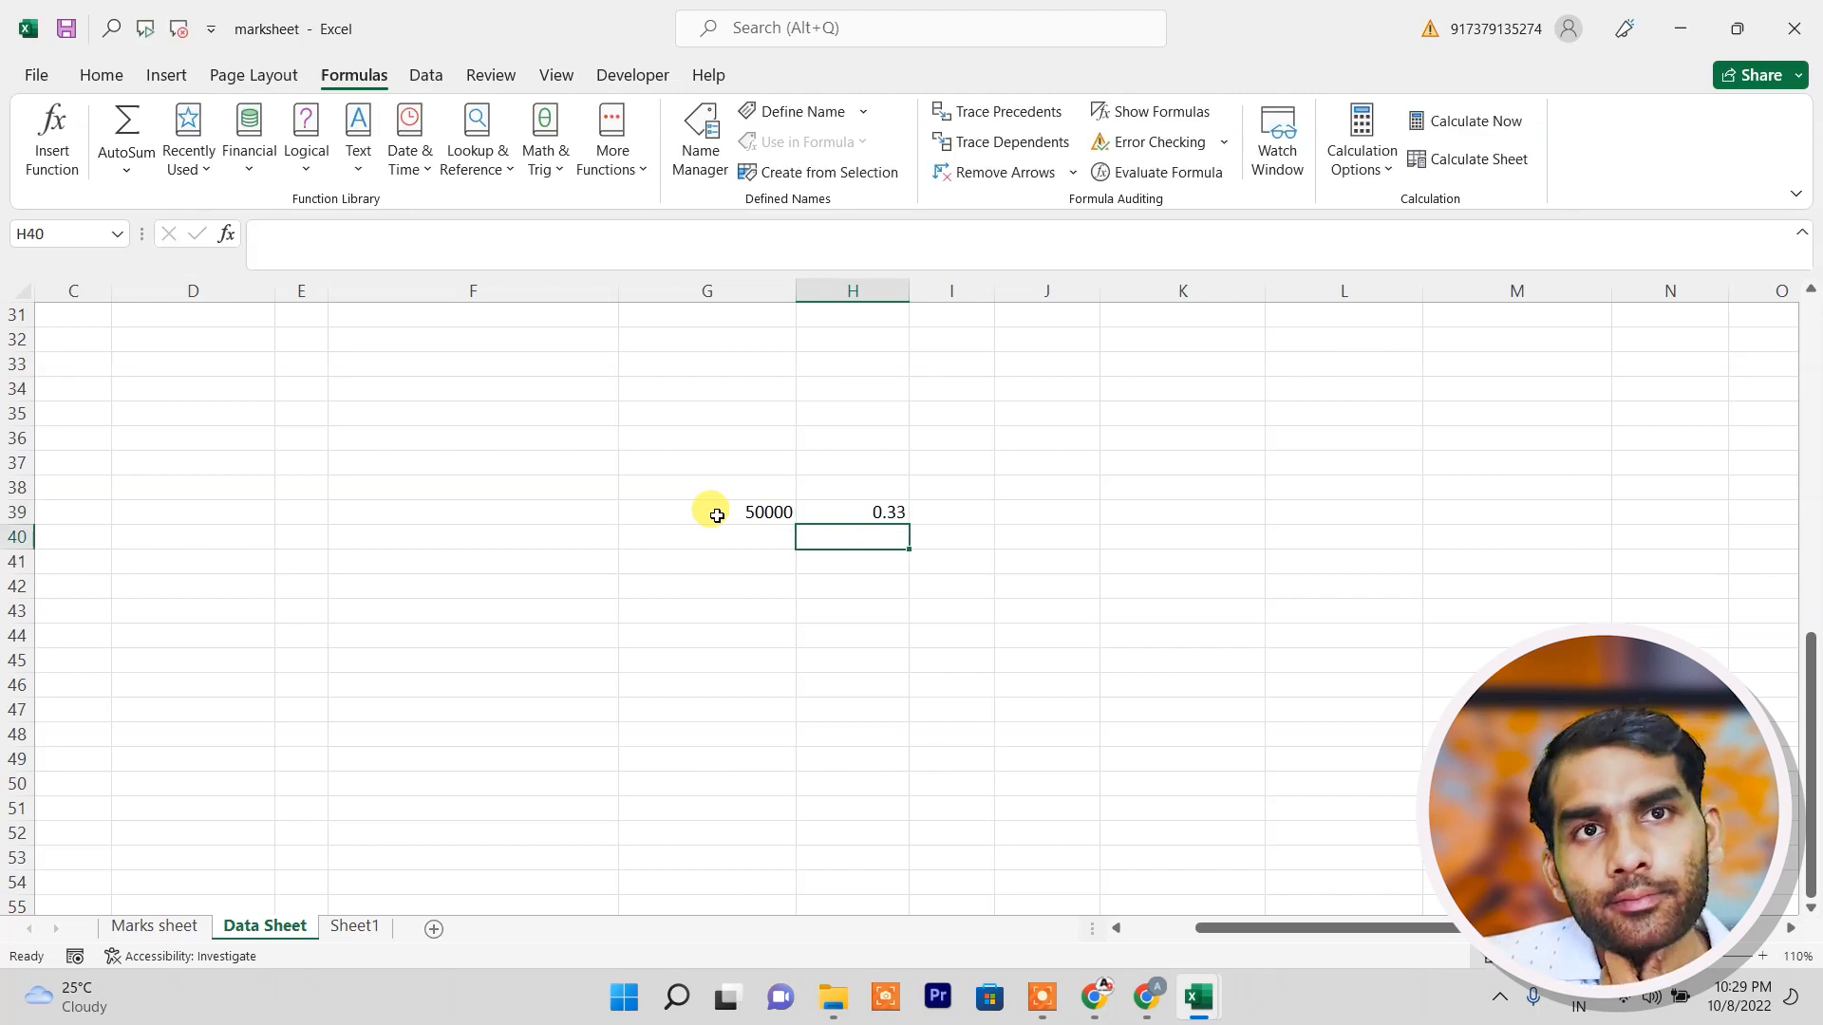
key(Up)
key(Right)
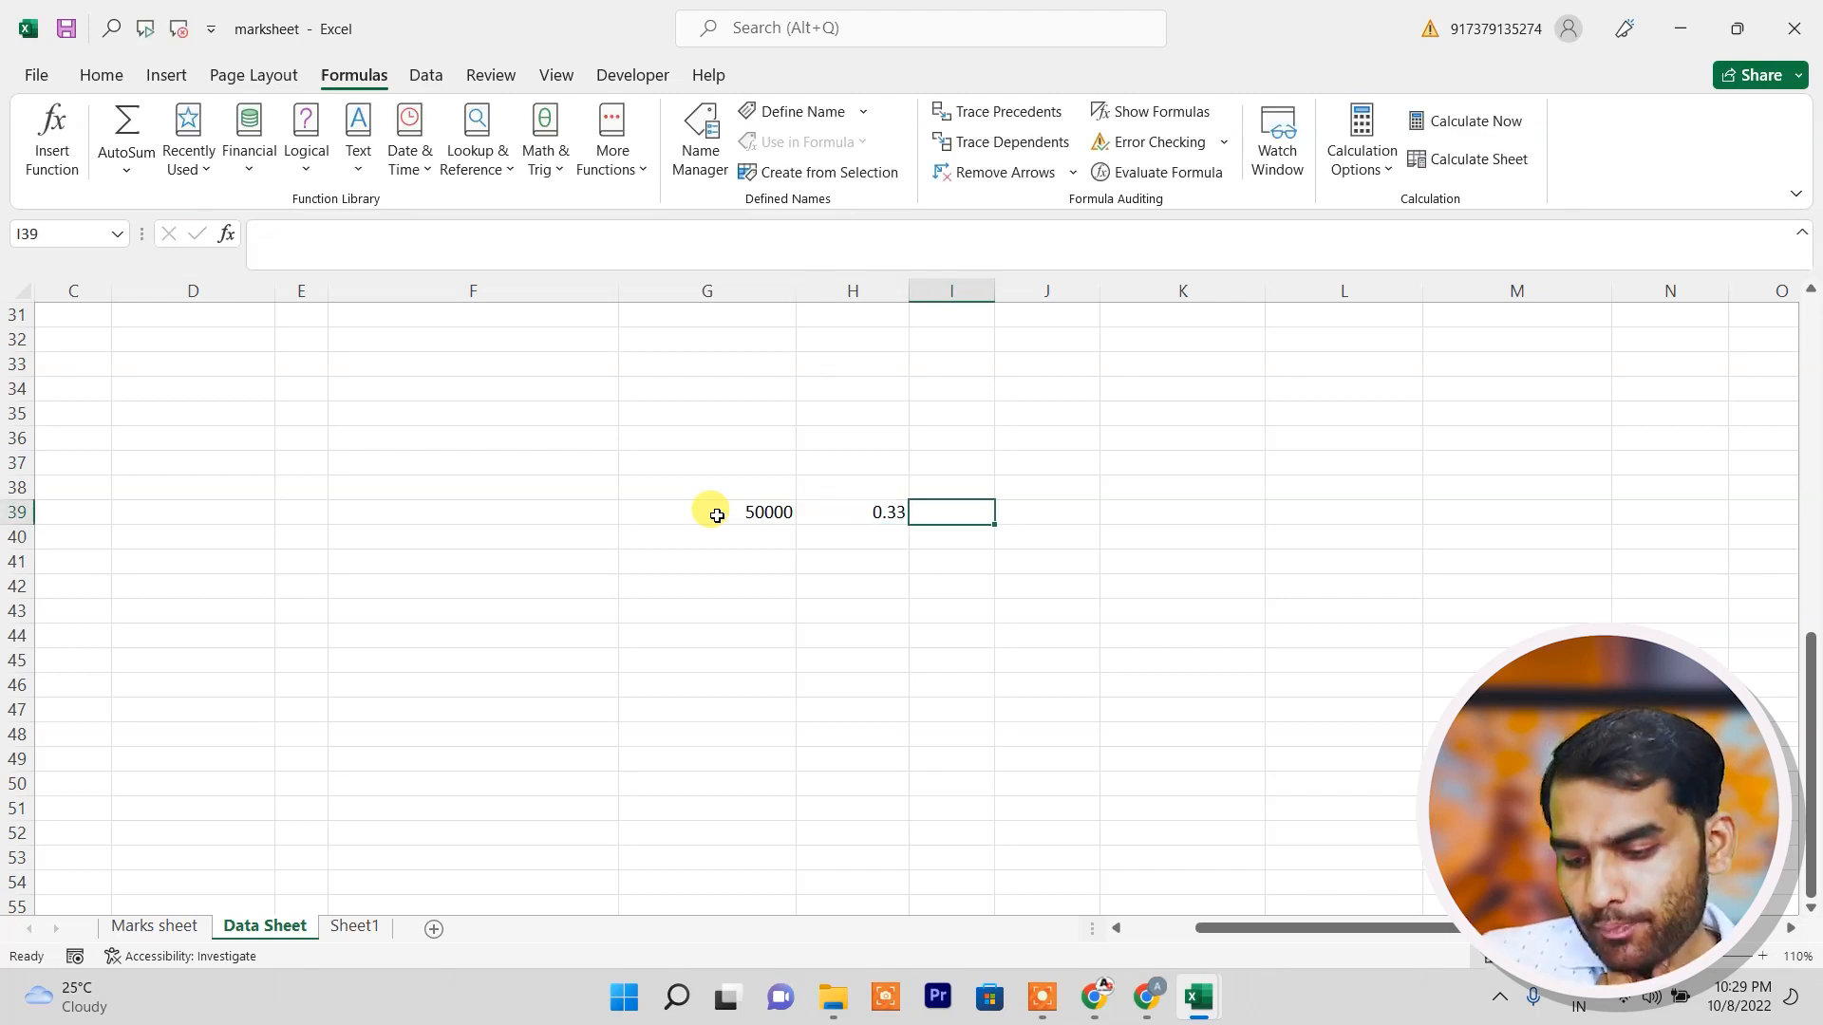
text(5)
key(Return)
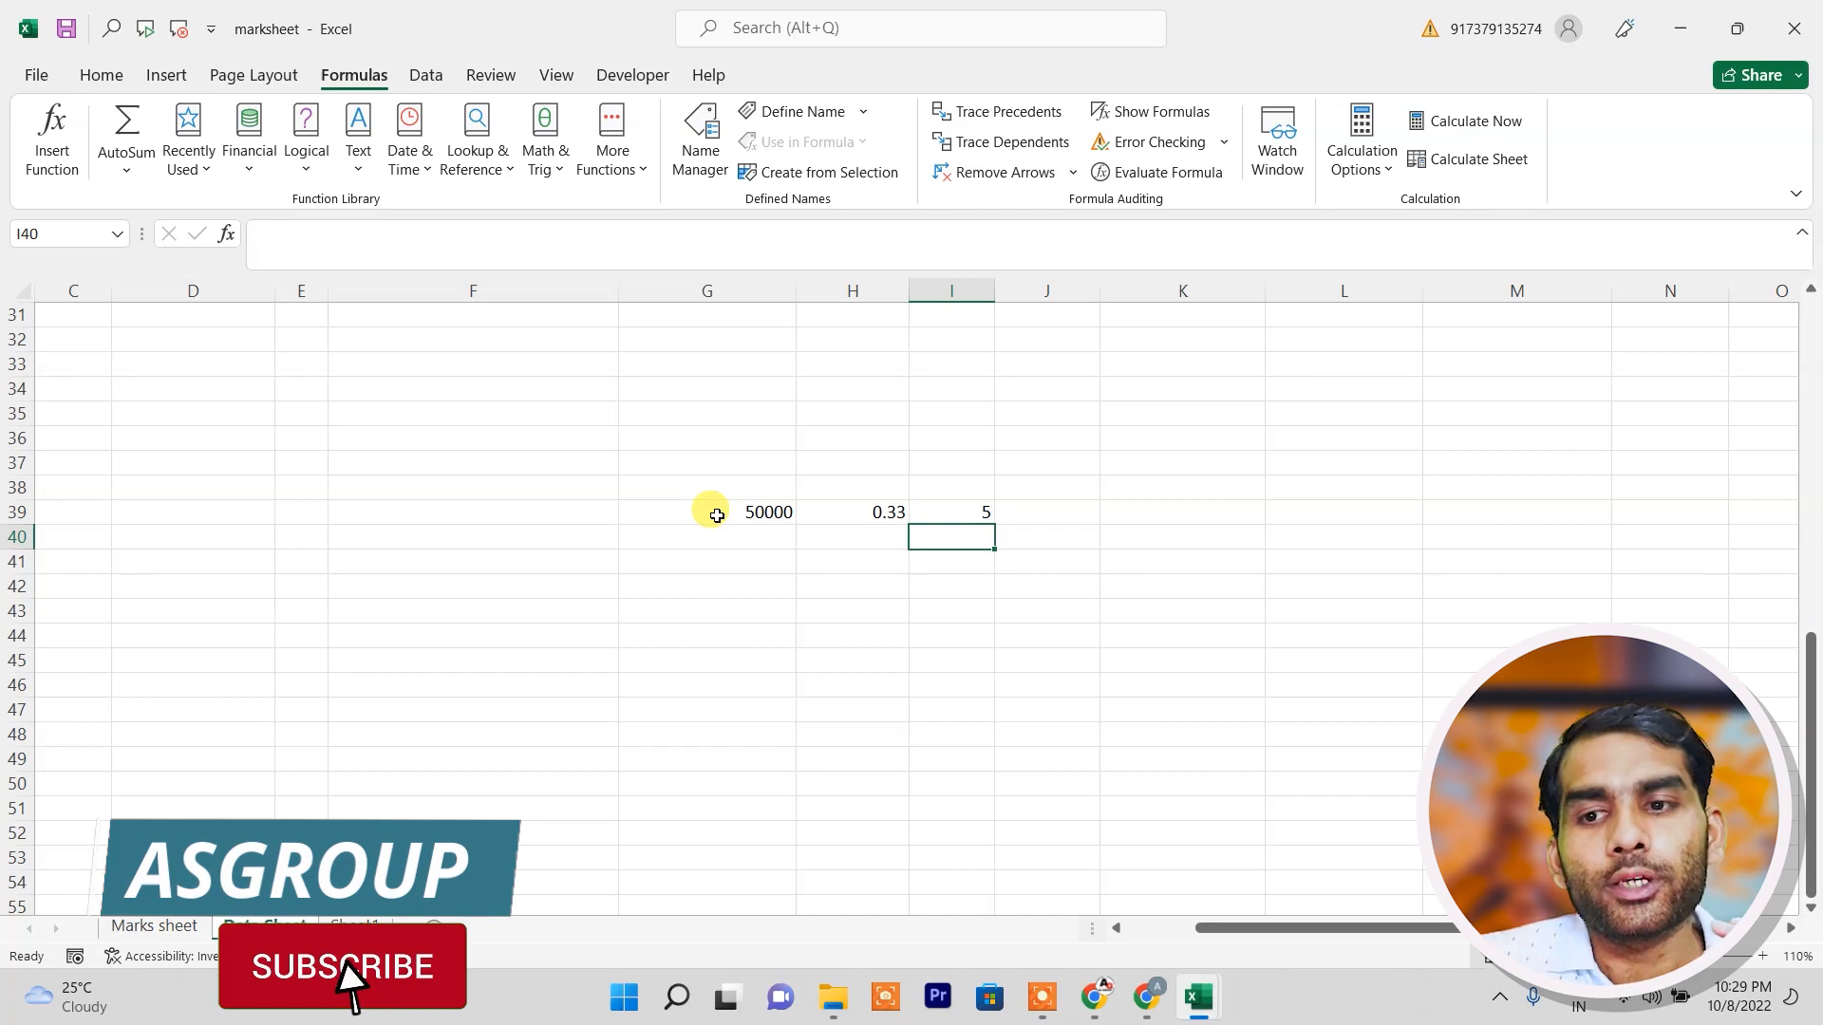
Calculate the loan payment in J39 with PMT, using H39 as rate, I39 as number of periods and G39 as present value.
click(1069, 517)
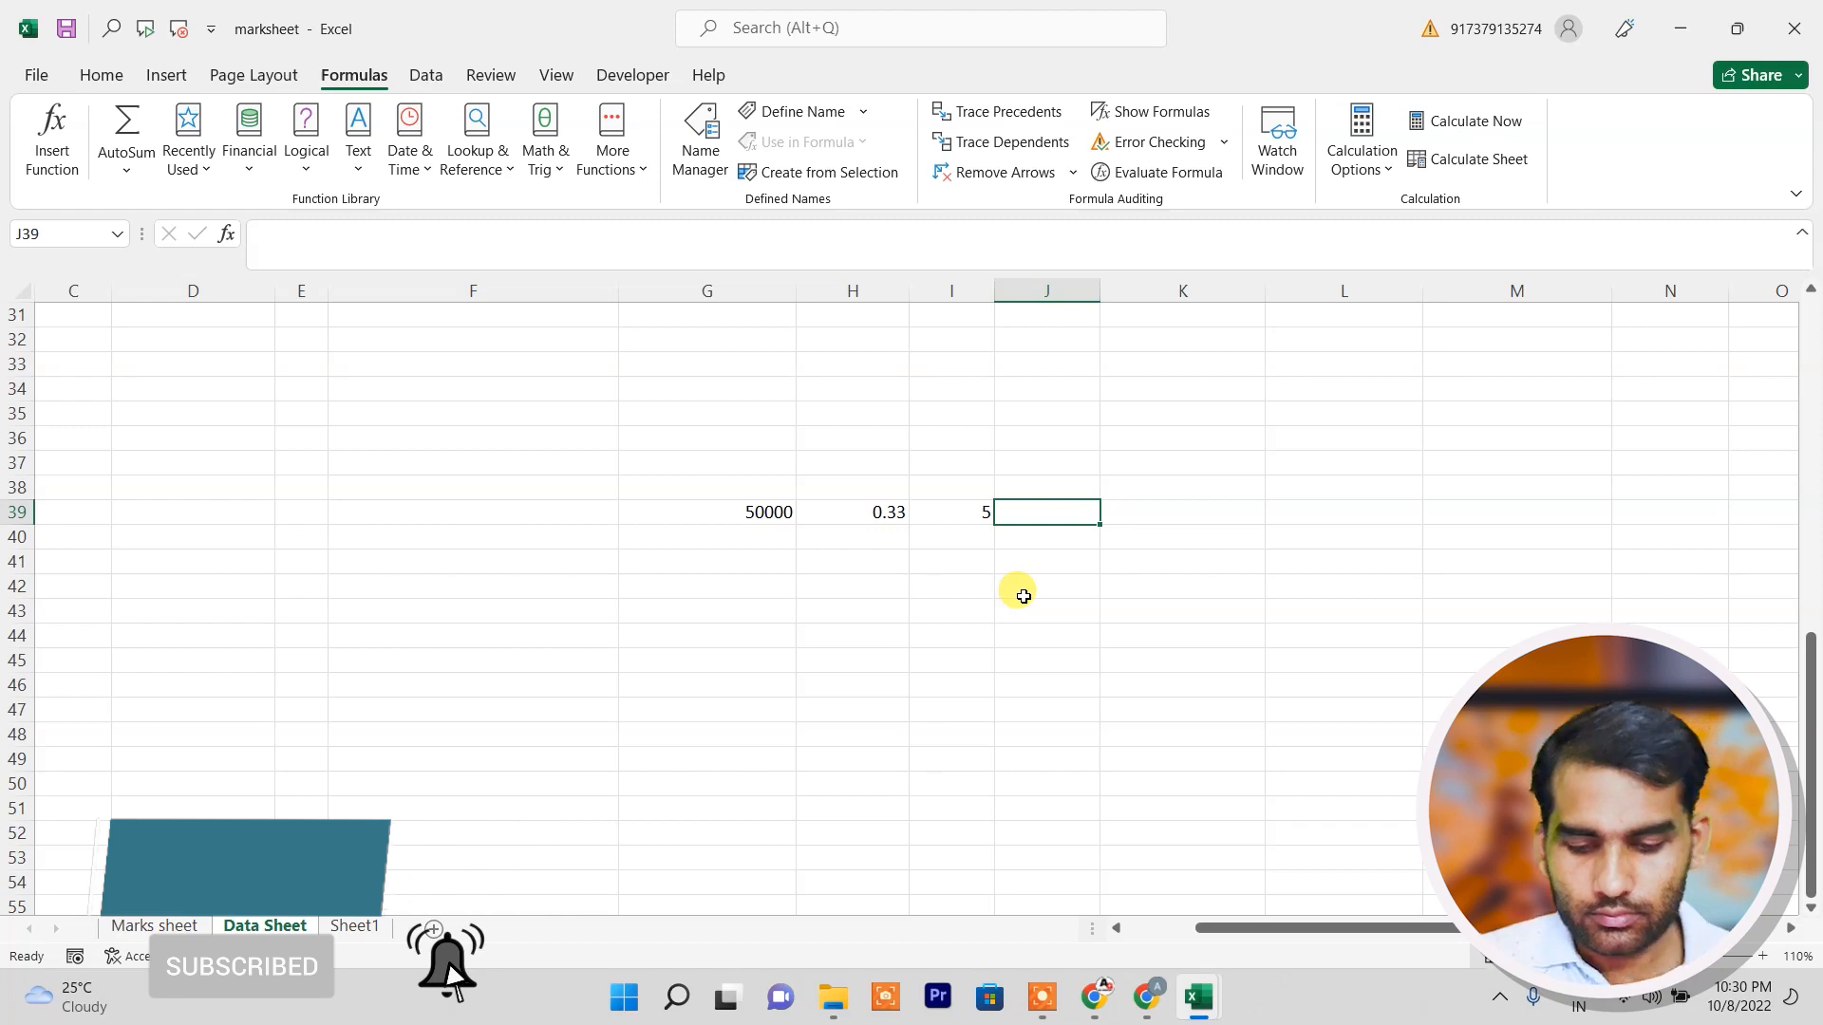
text(=pmt)
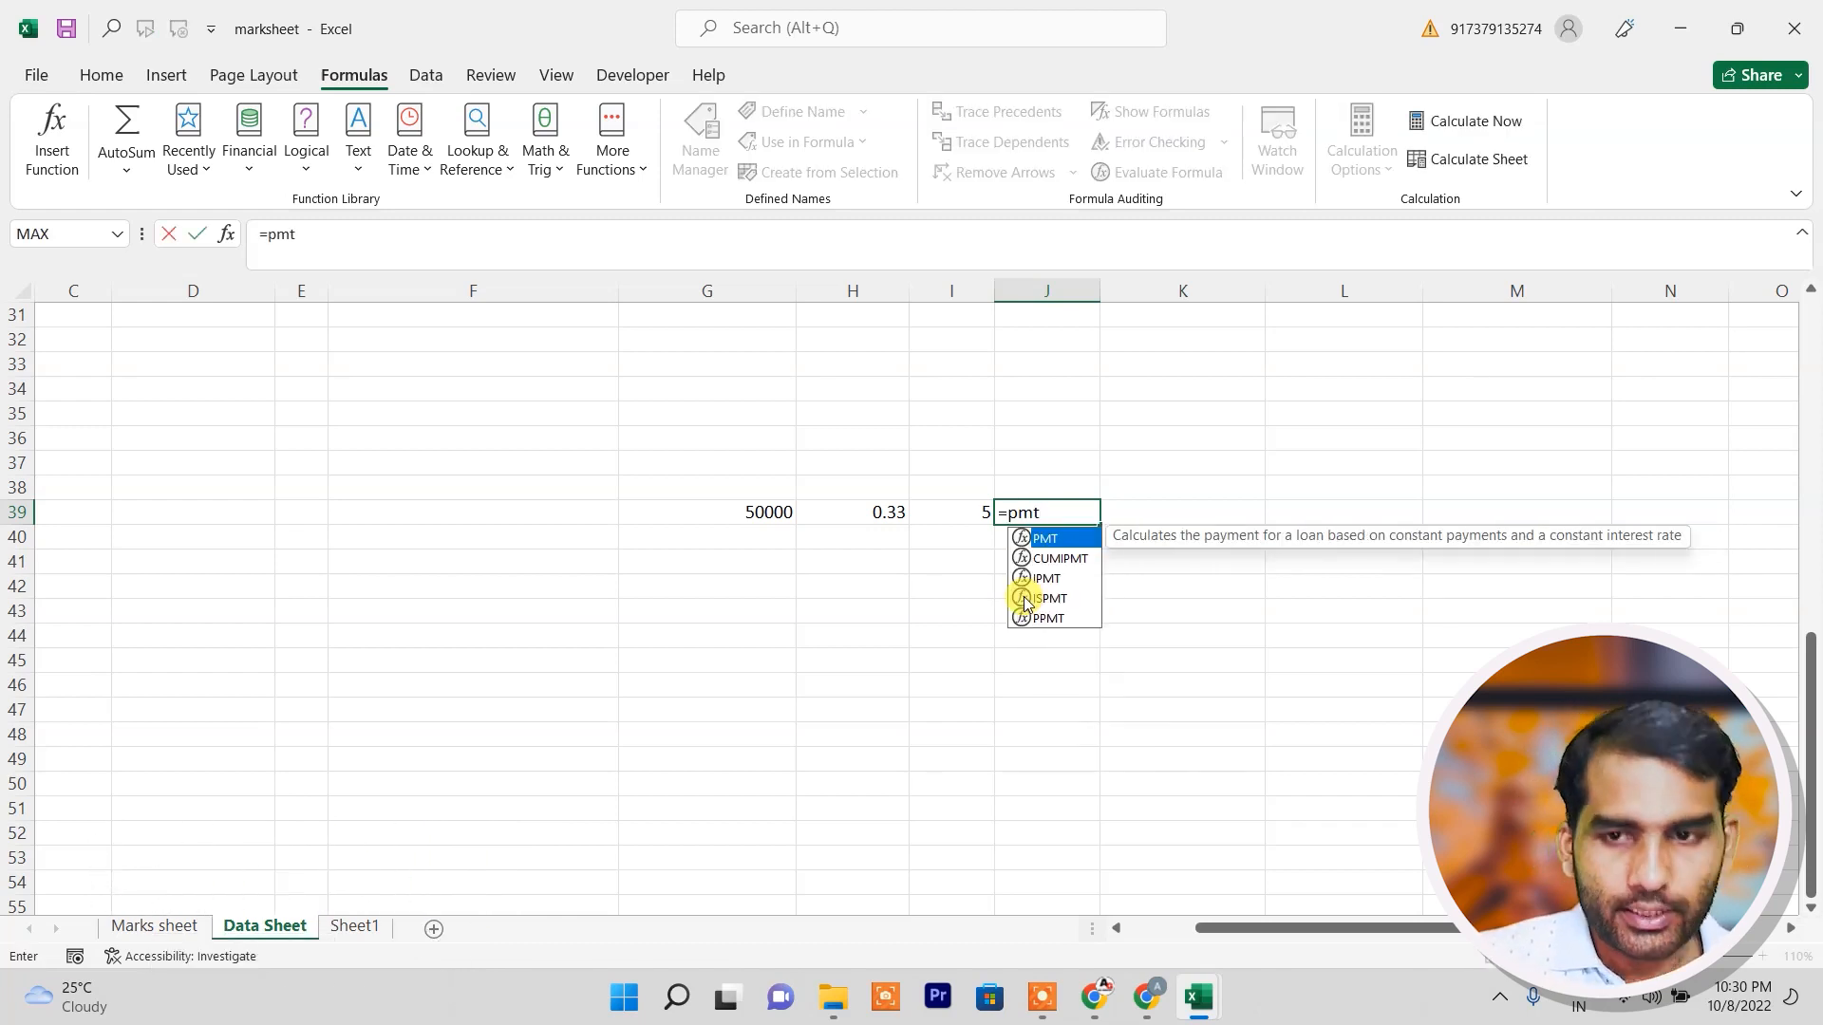
text(()
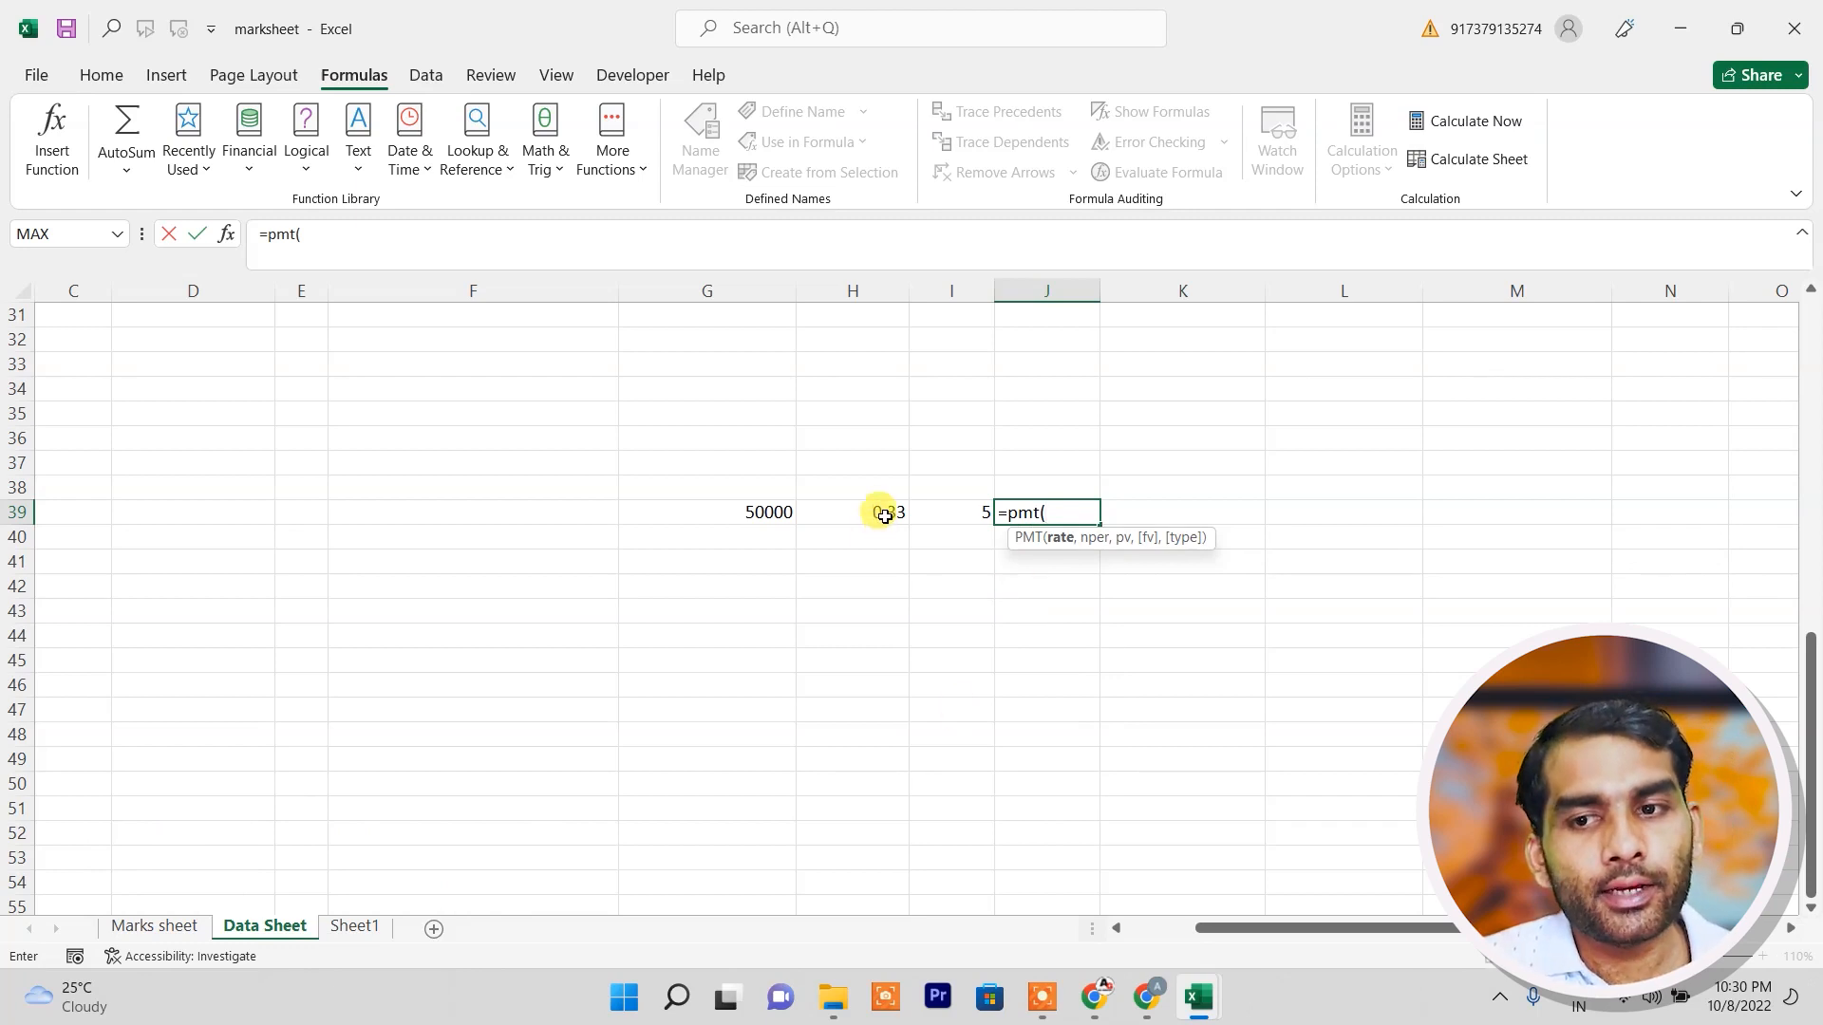
click(885, 515)
text(,)
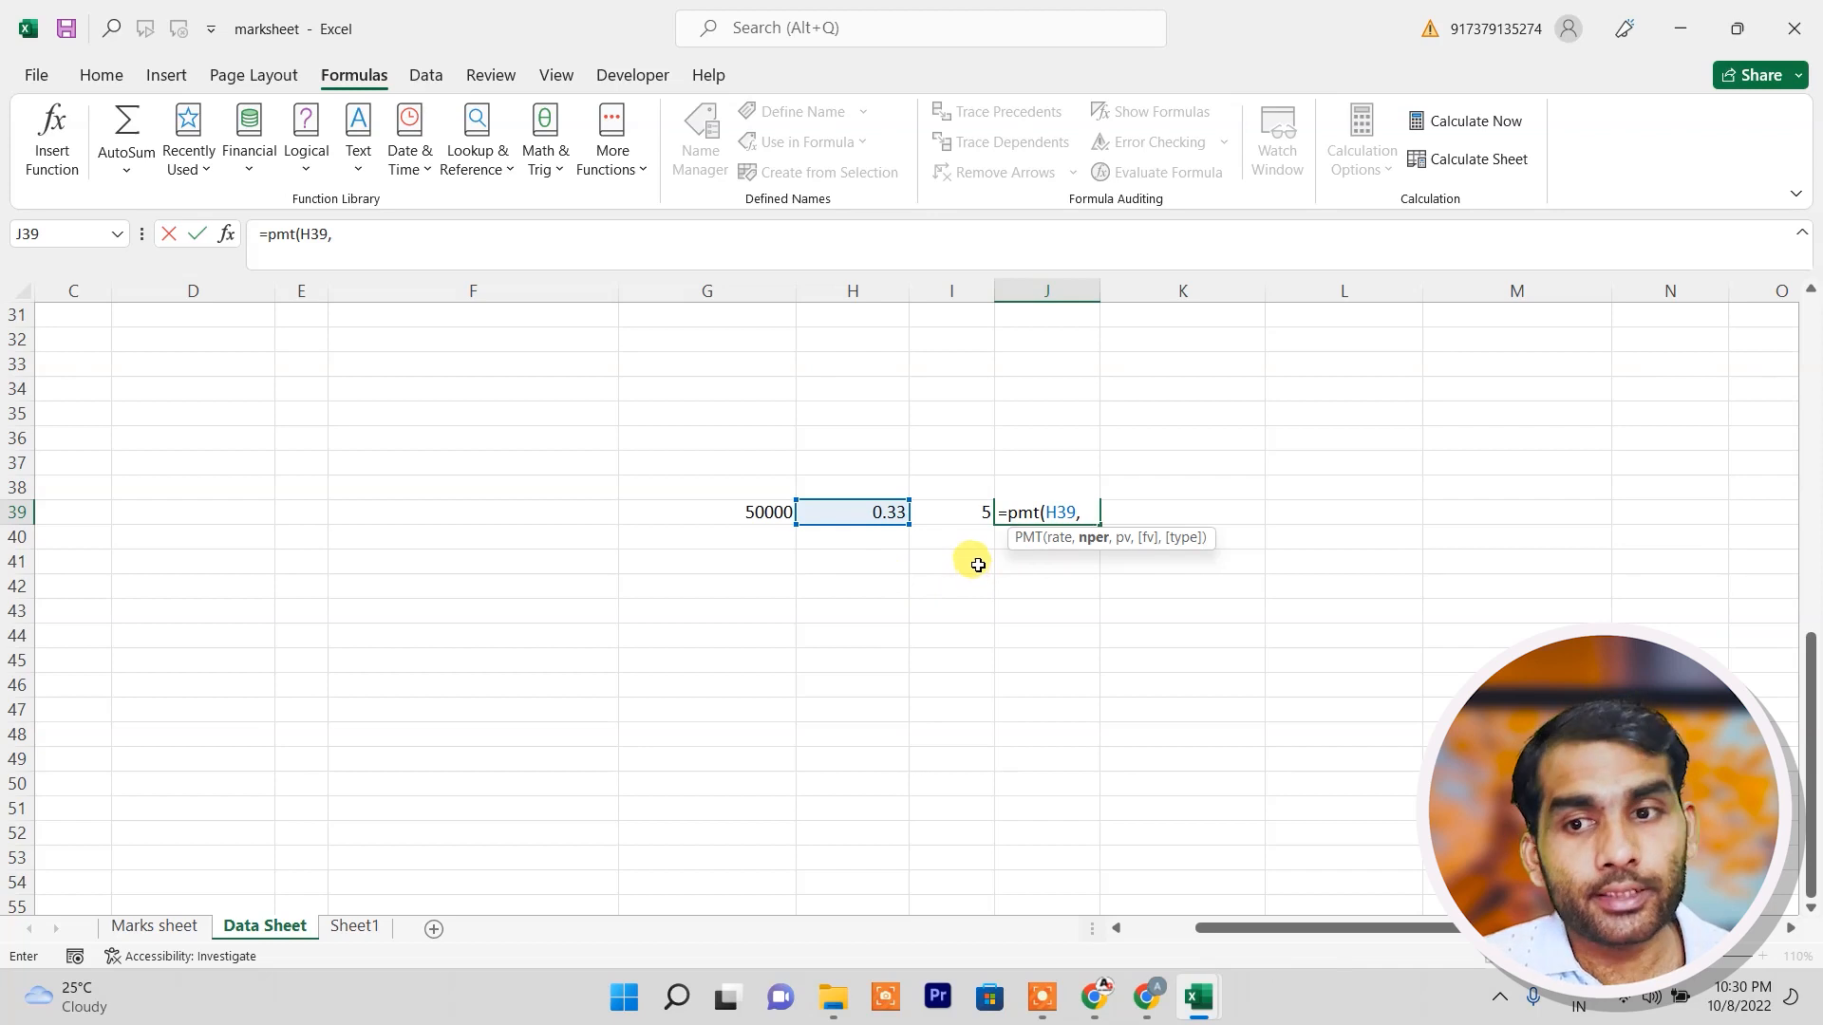
click(968, 513)
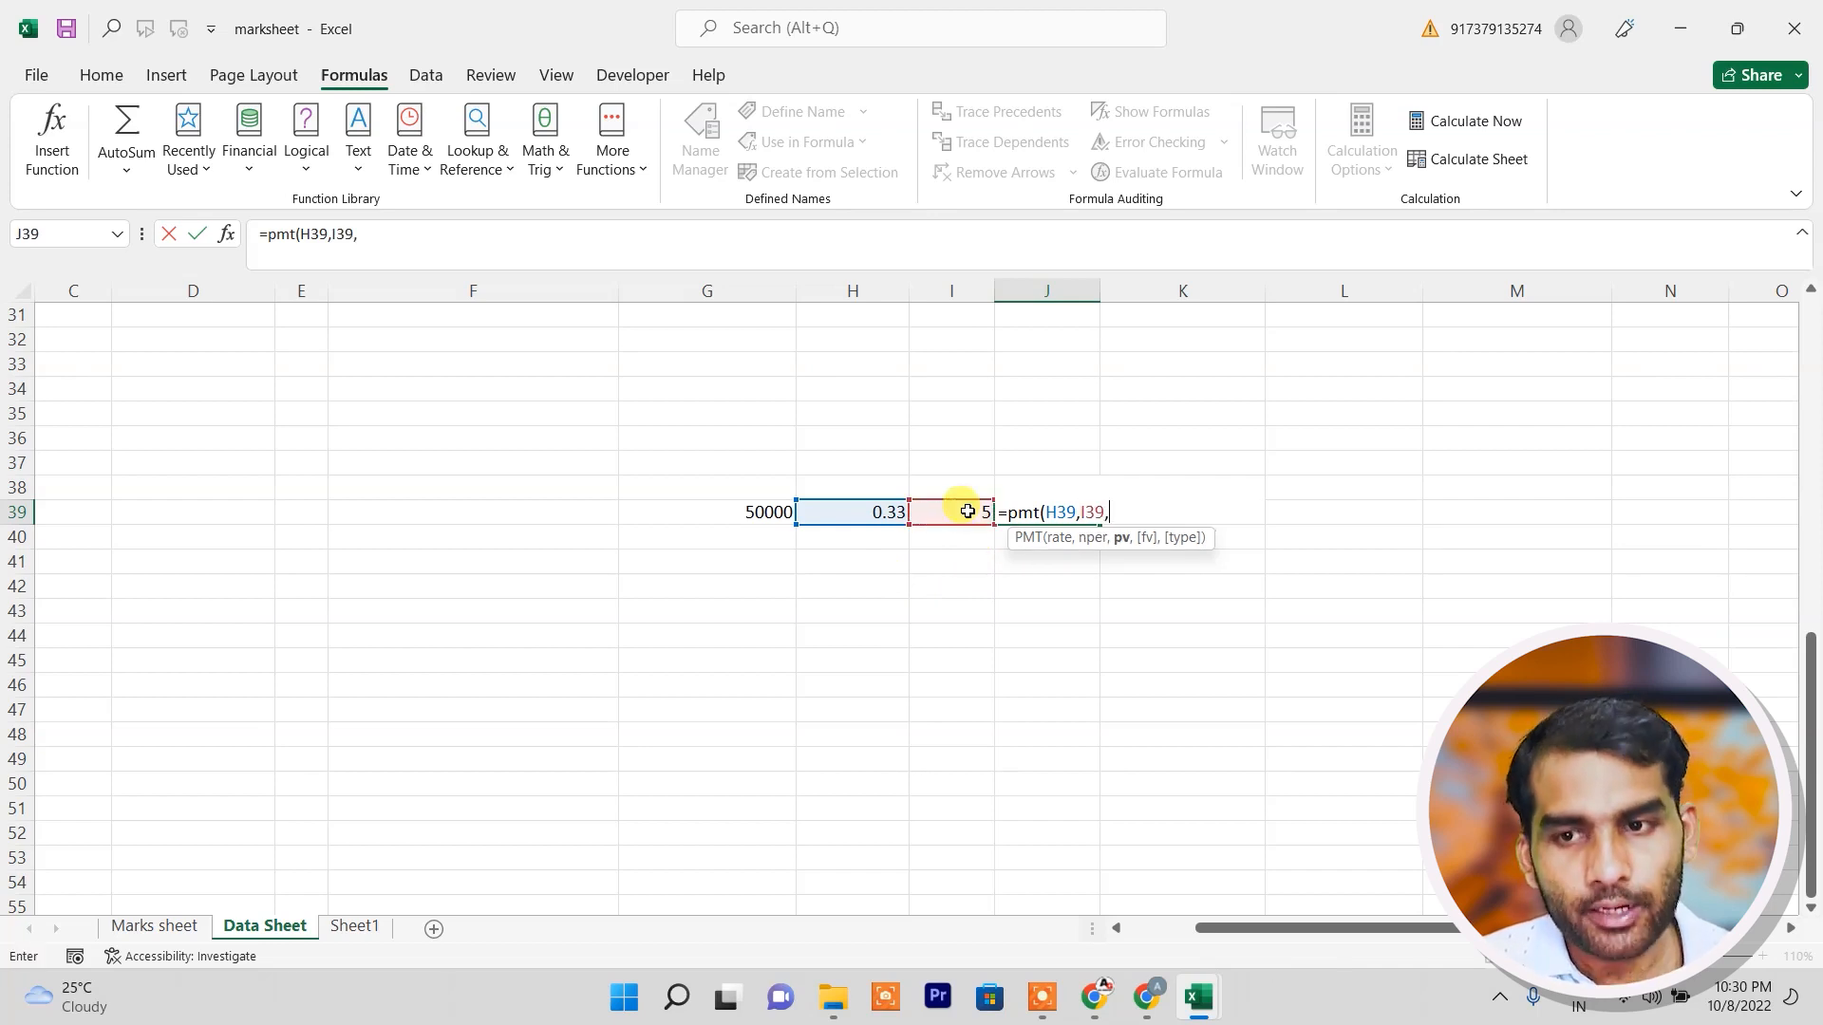
text(,)
click(764, 517)
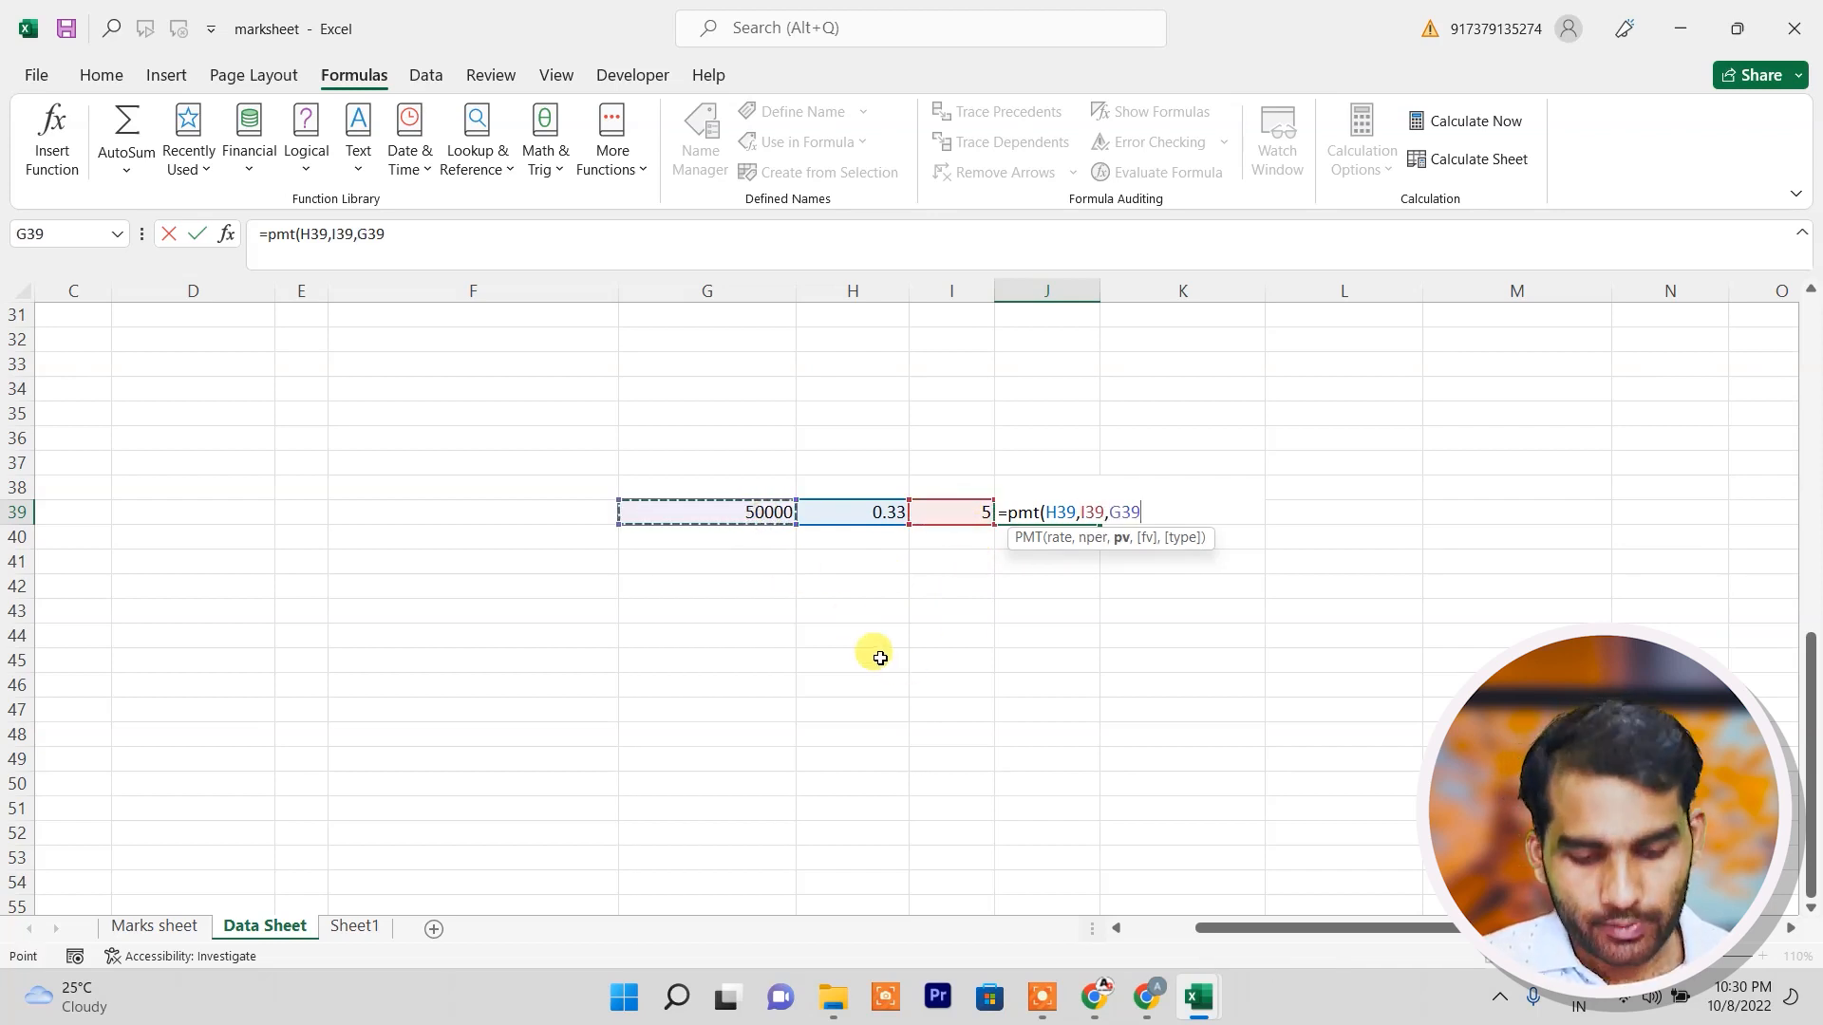
key(Return)
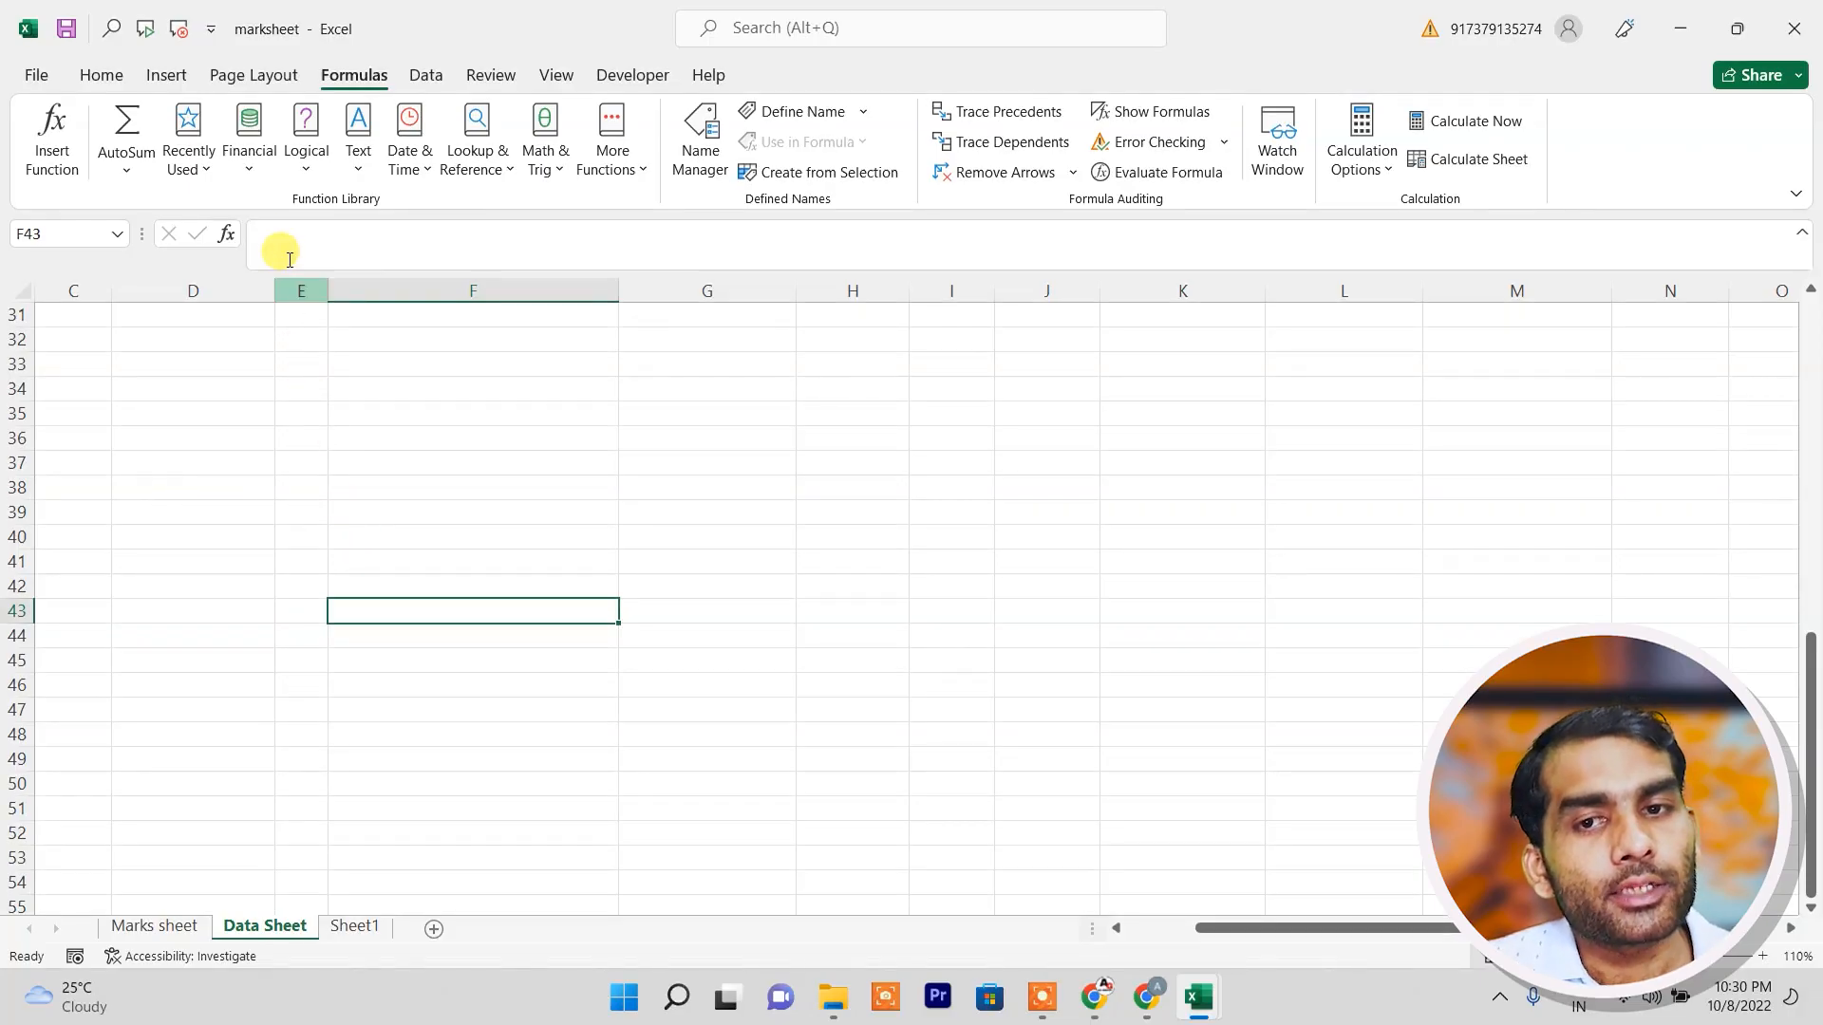
click(309, 171)
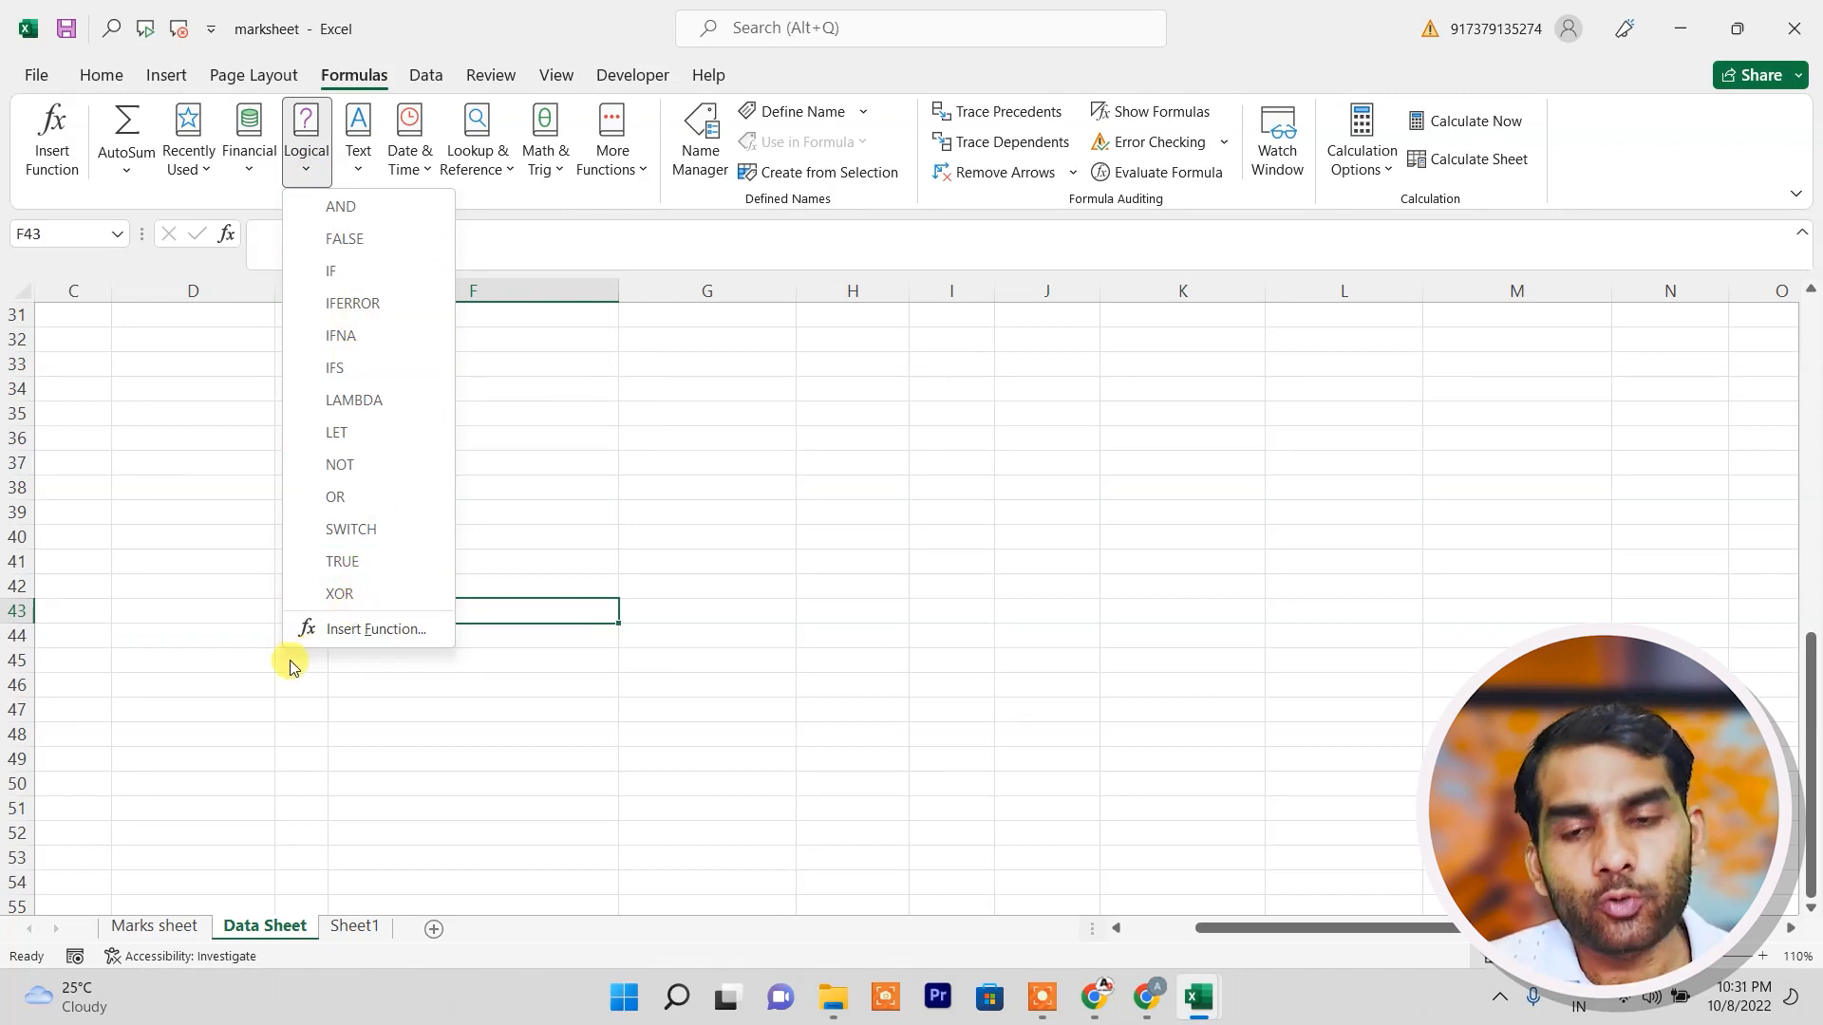
click(268, 645)
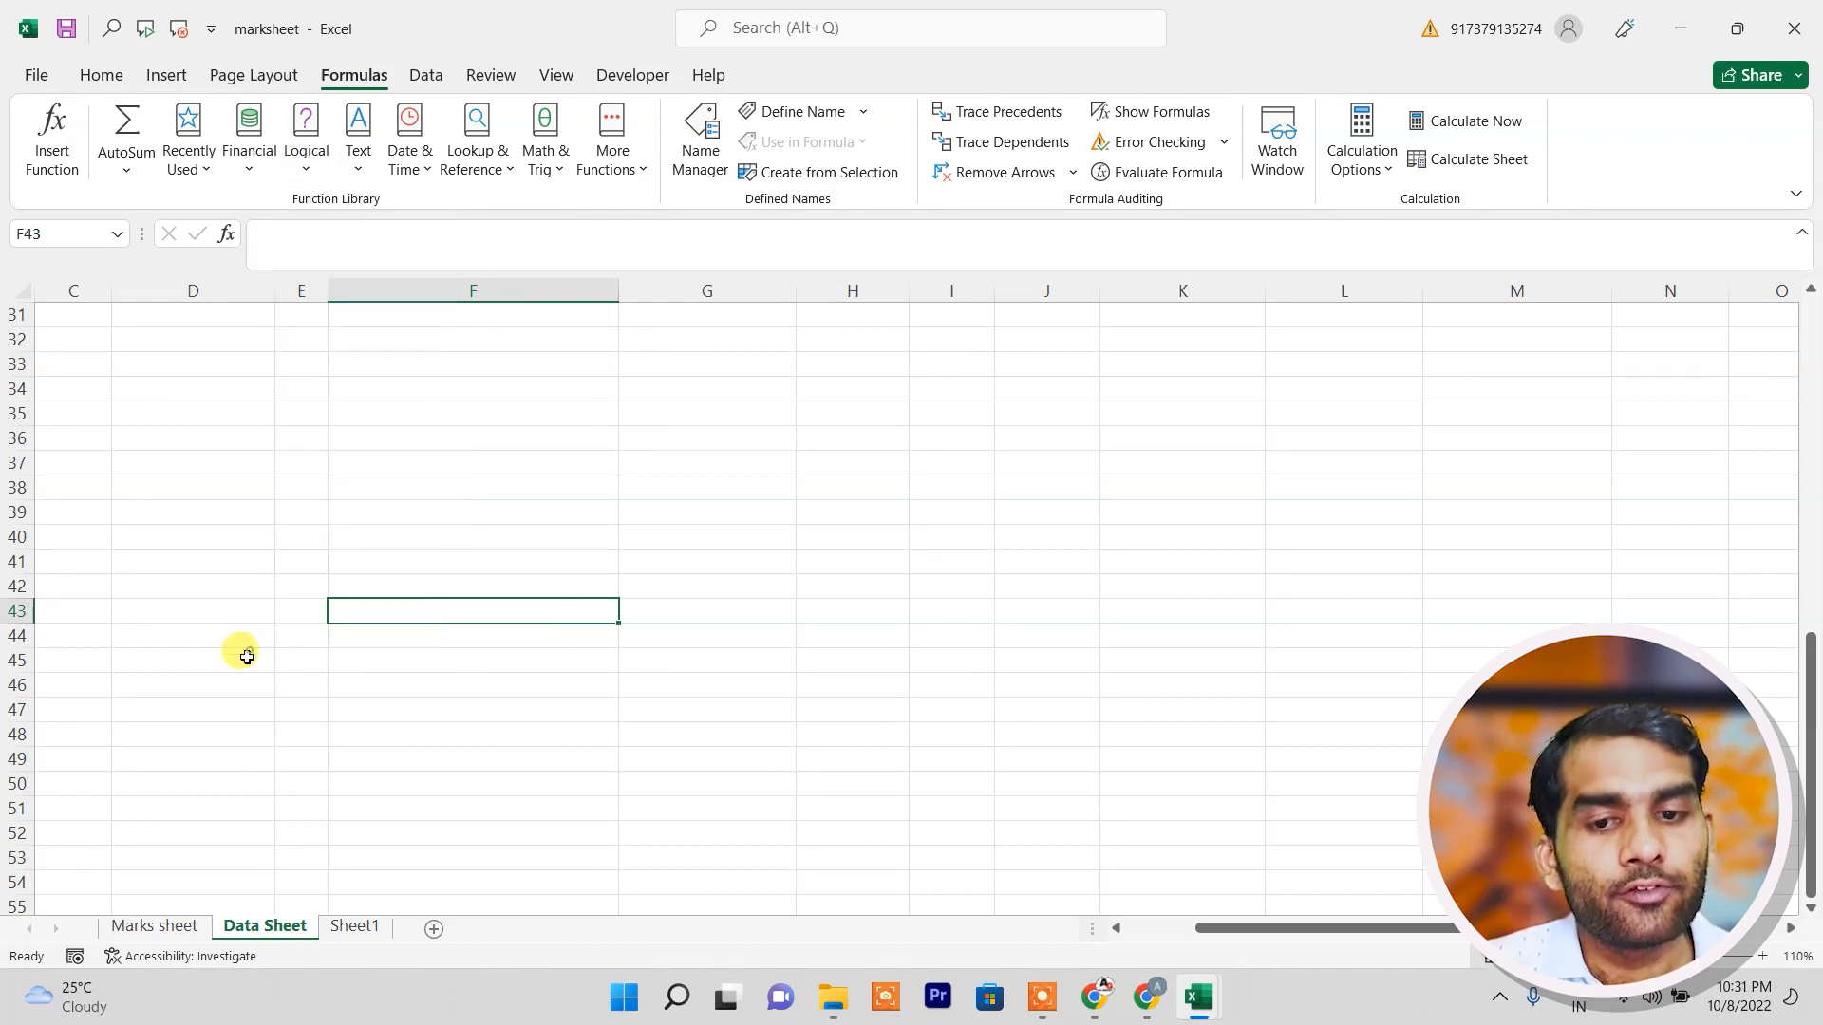
click(173, 928)
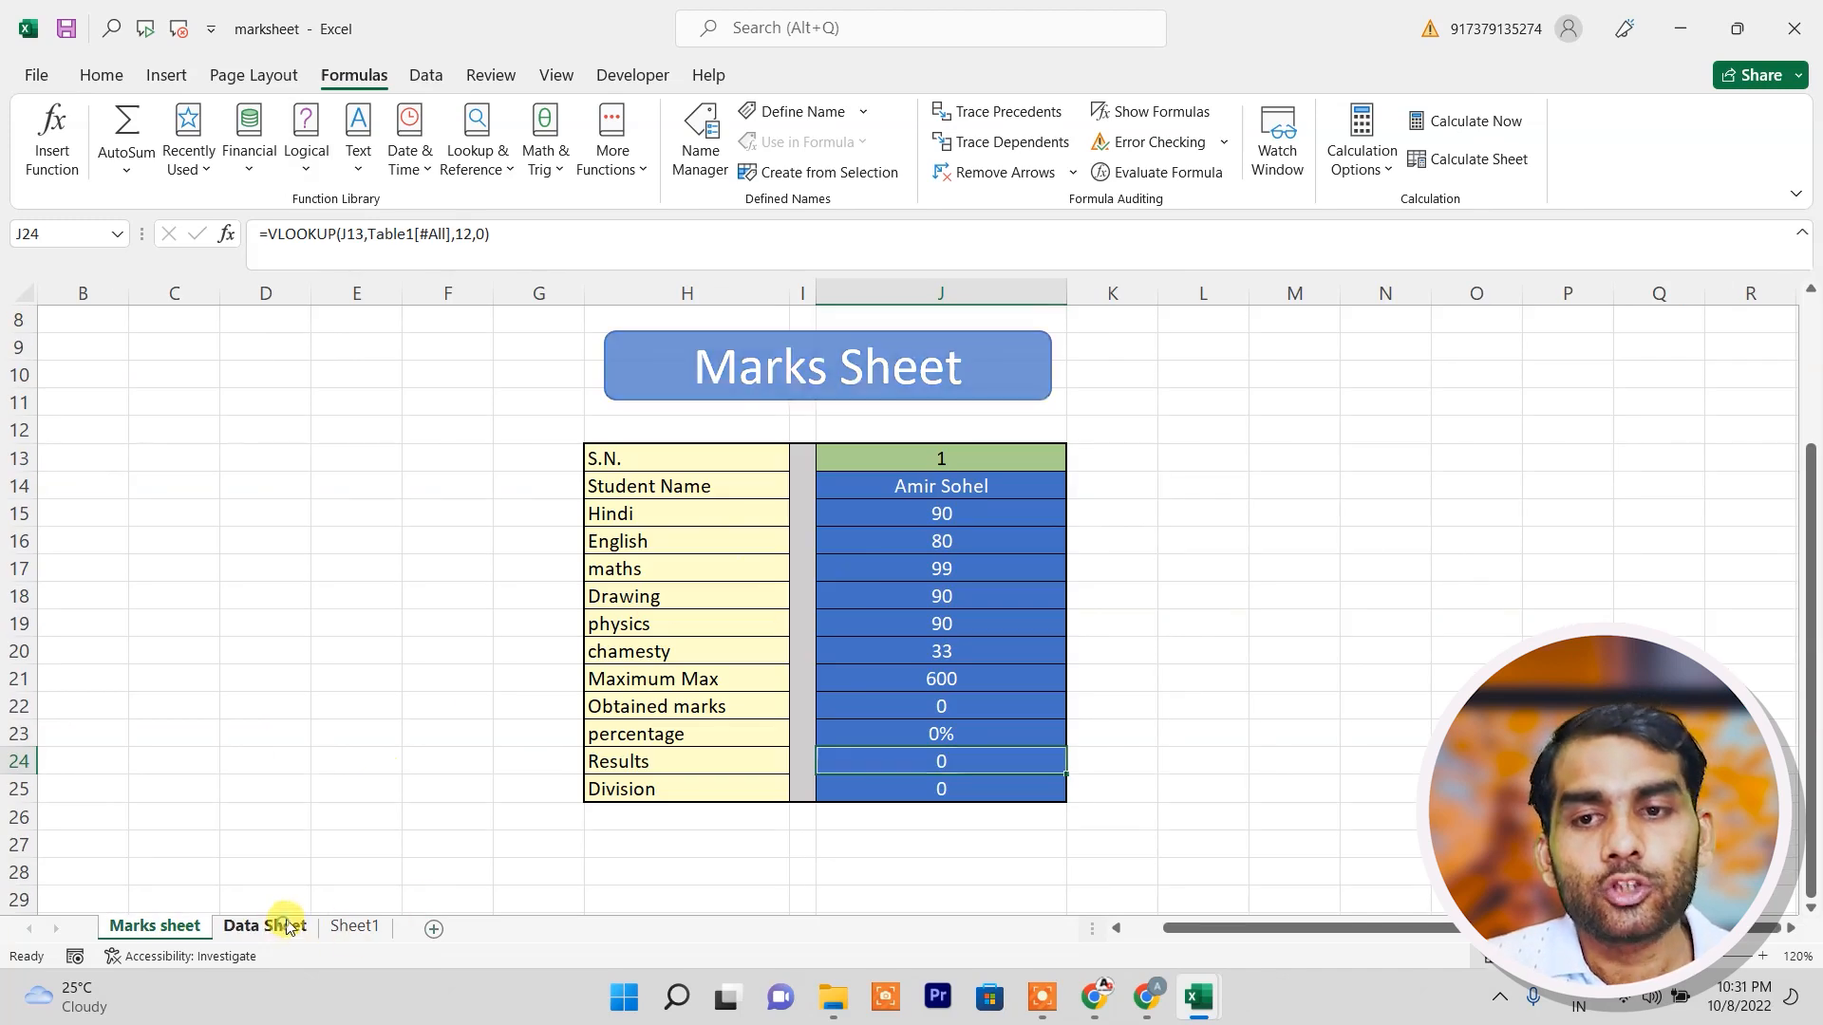
click(302, 927)
On the Data Sheet, fill the Obtained marks column from L8 with the SUM of each student's Hindi to chamesty marks.
scroll(343, 793, up, 10)
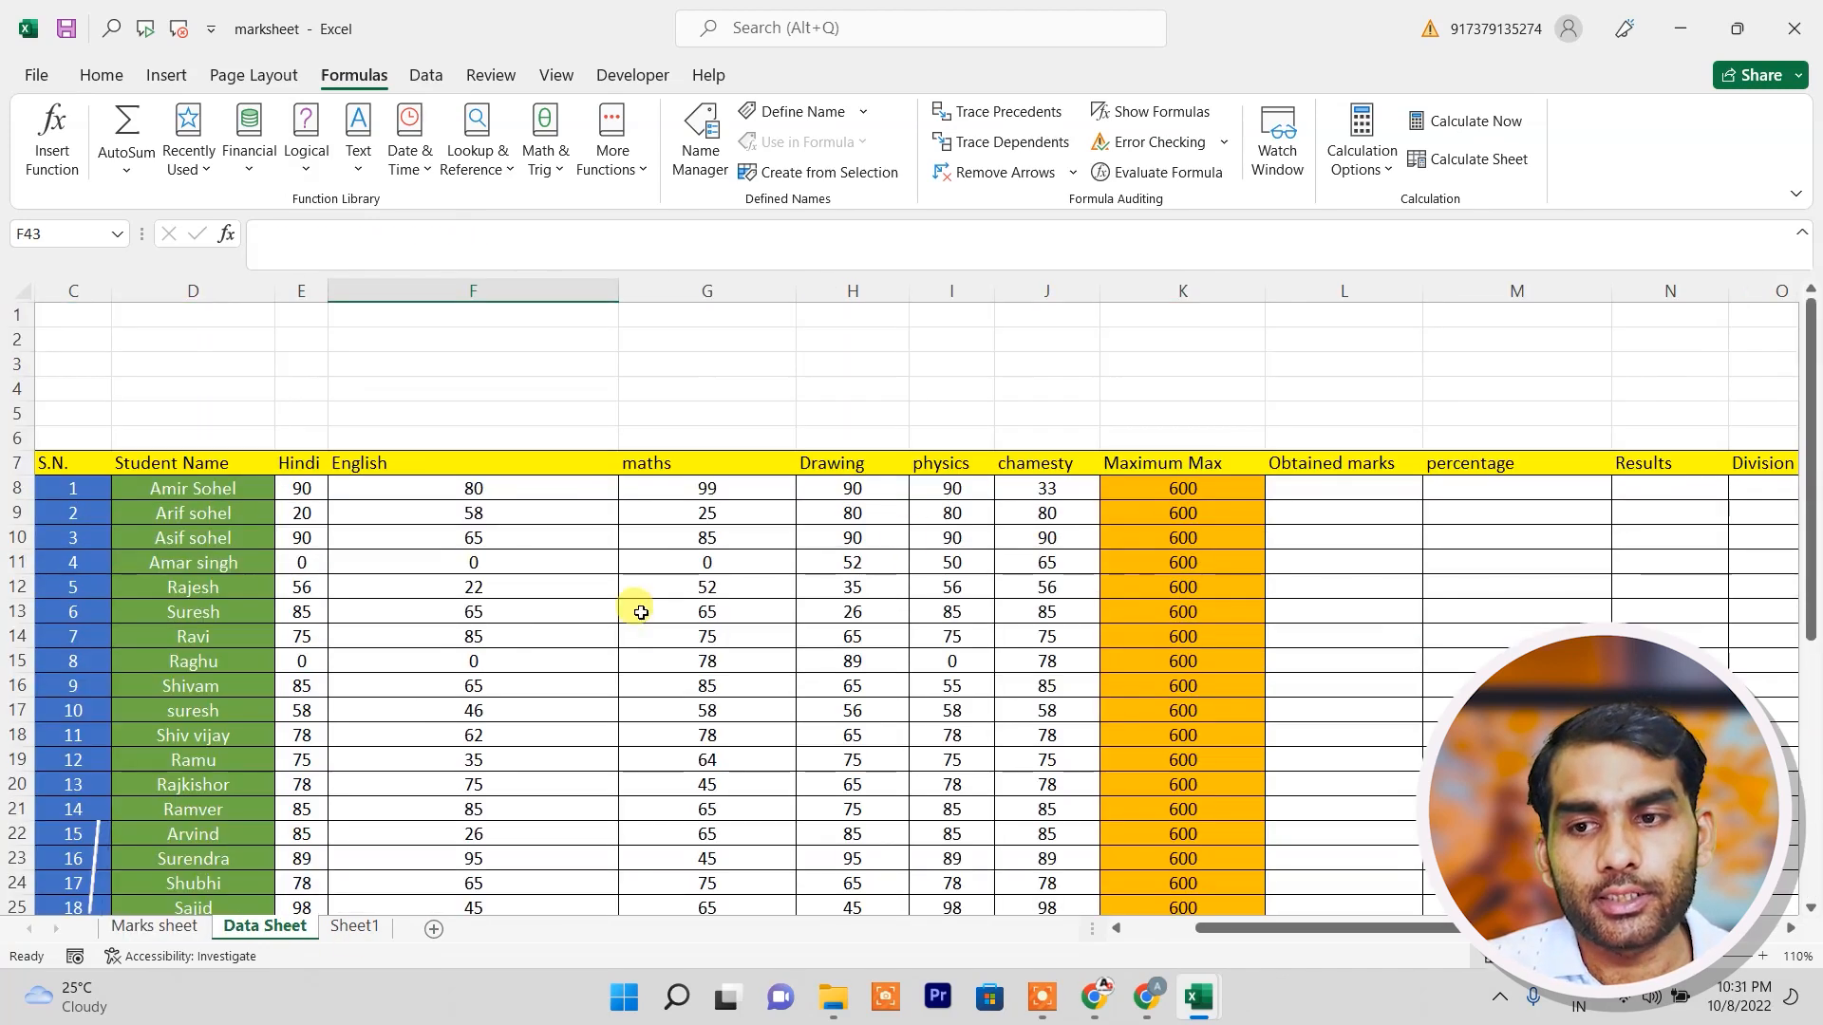
click(1286, 490)
text(=)
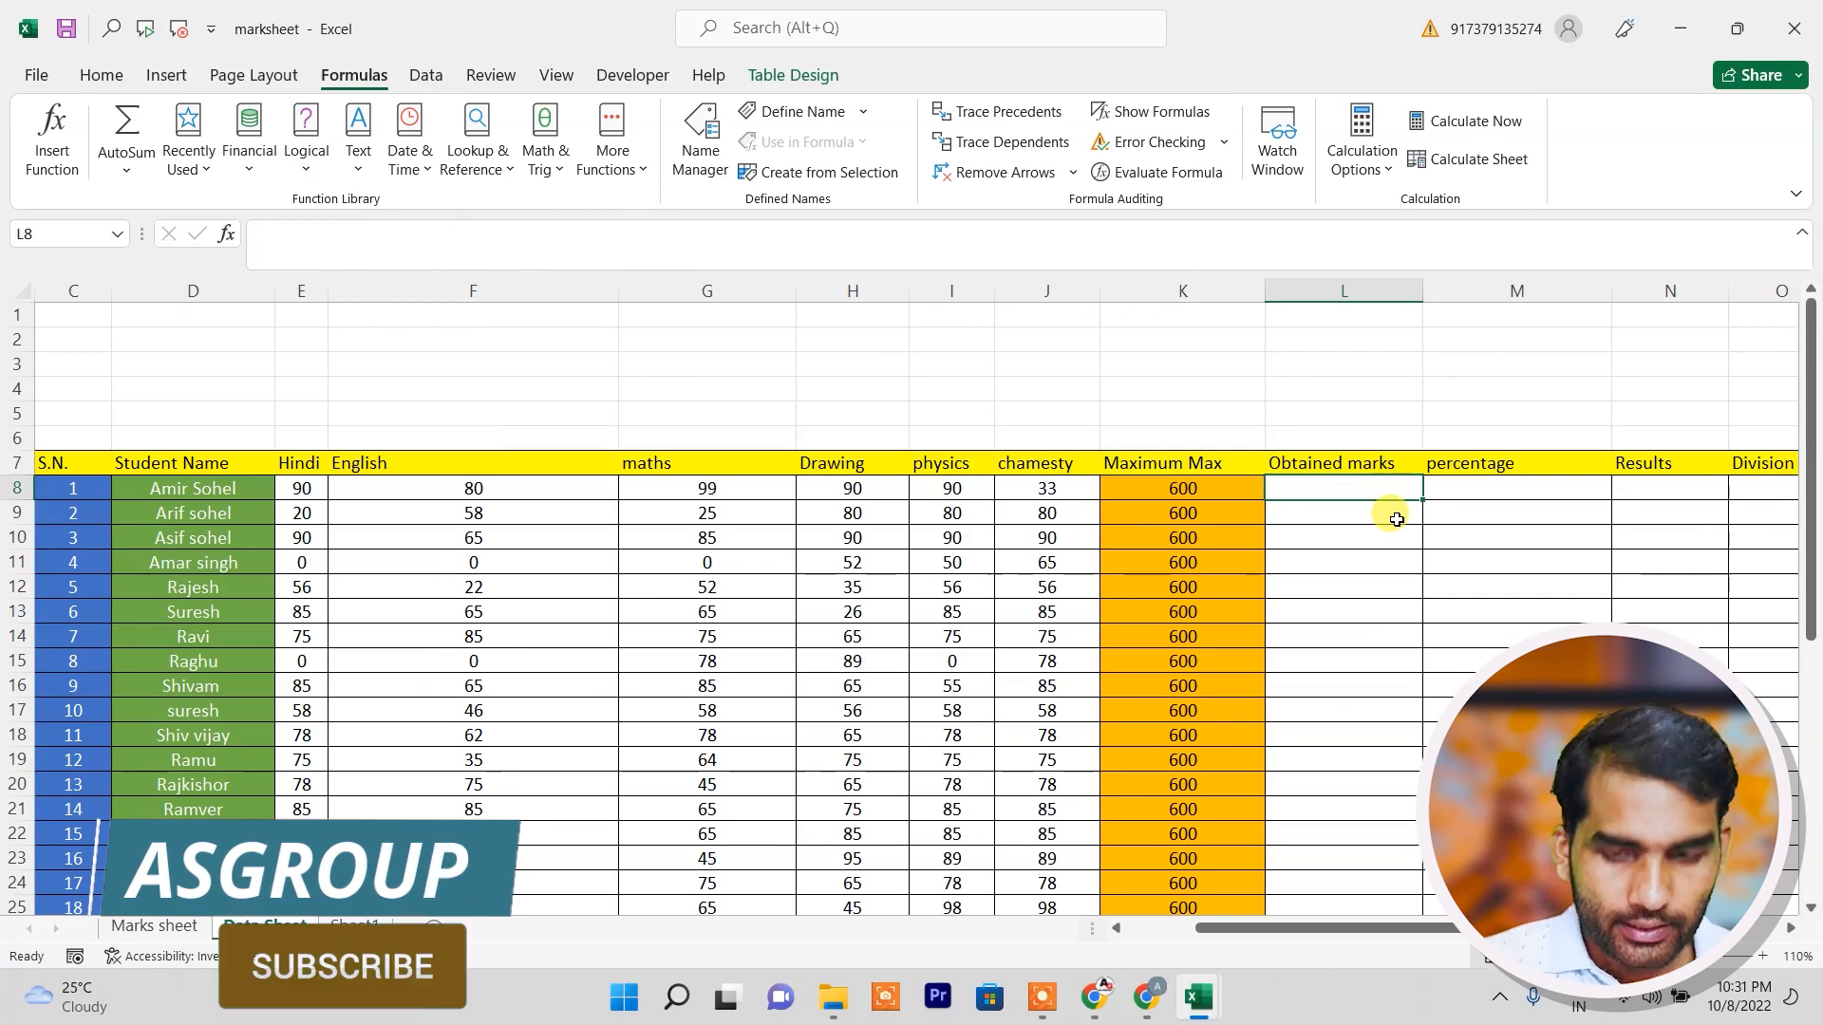
text(su)
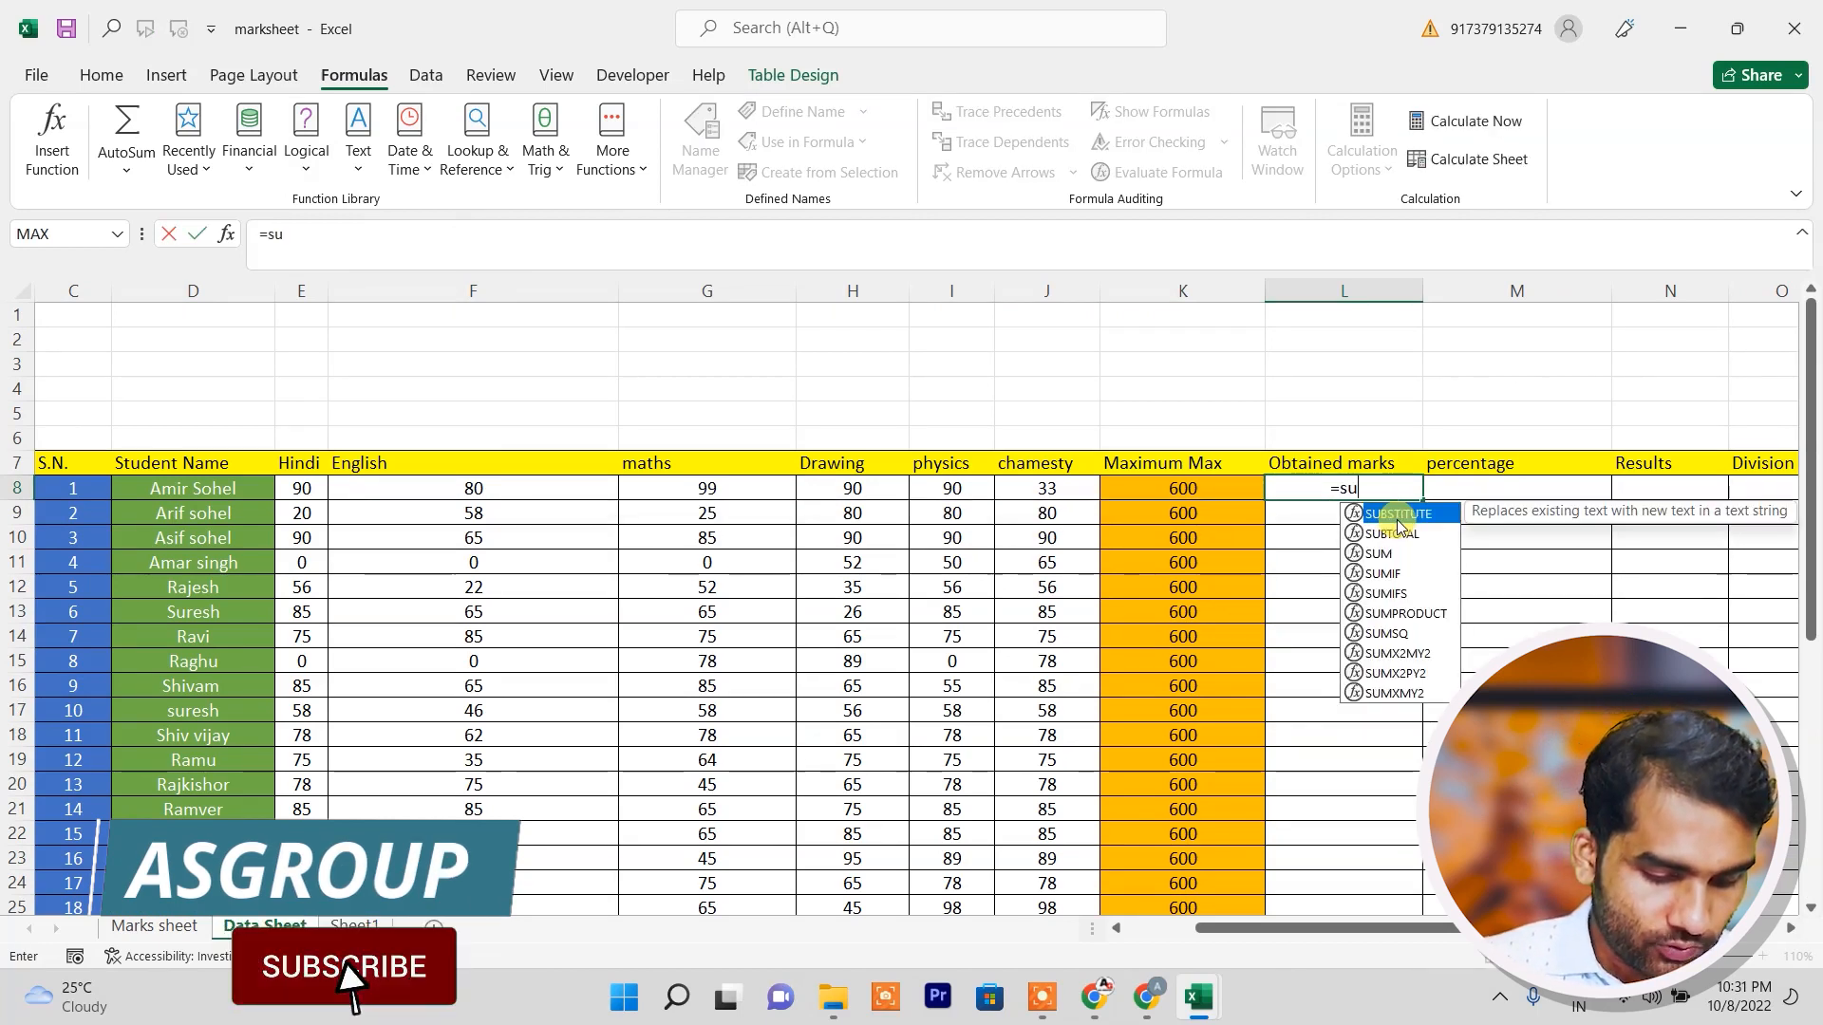
text(m()
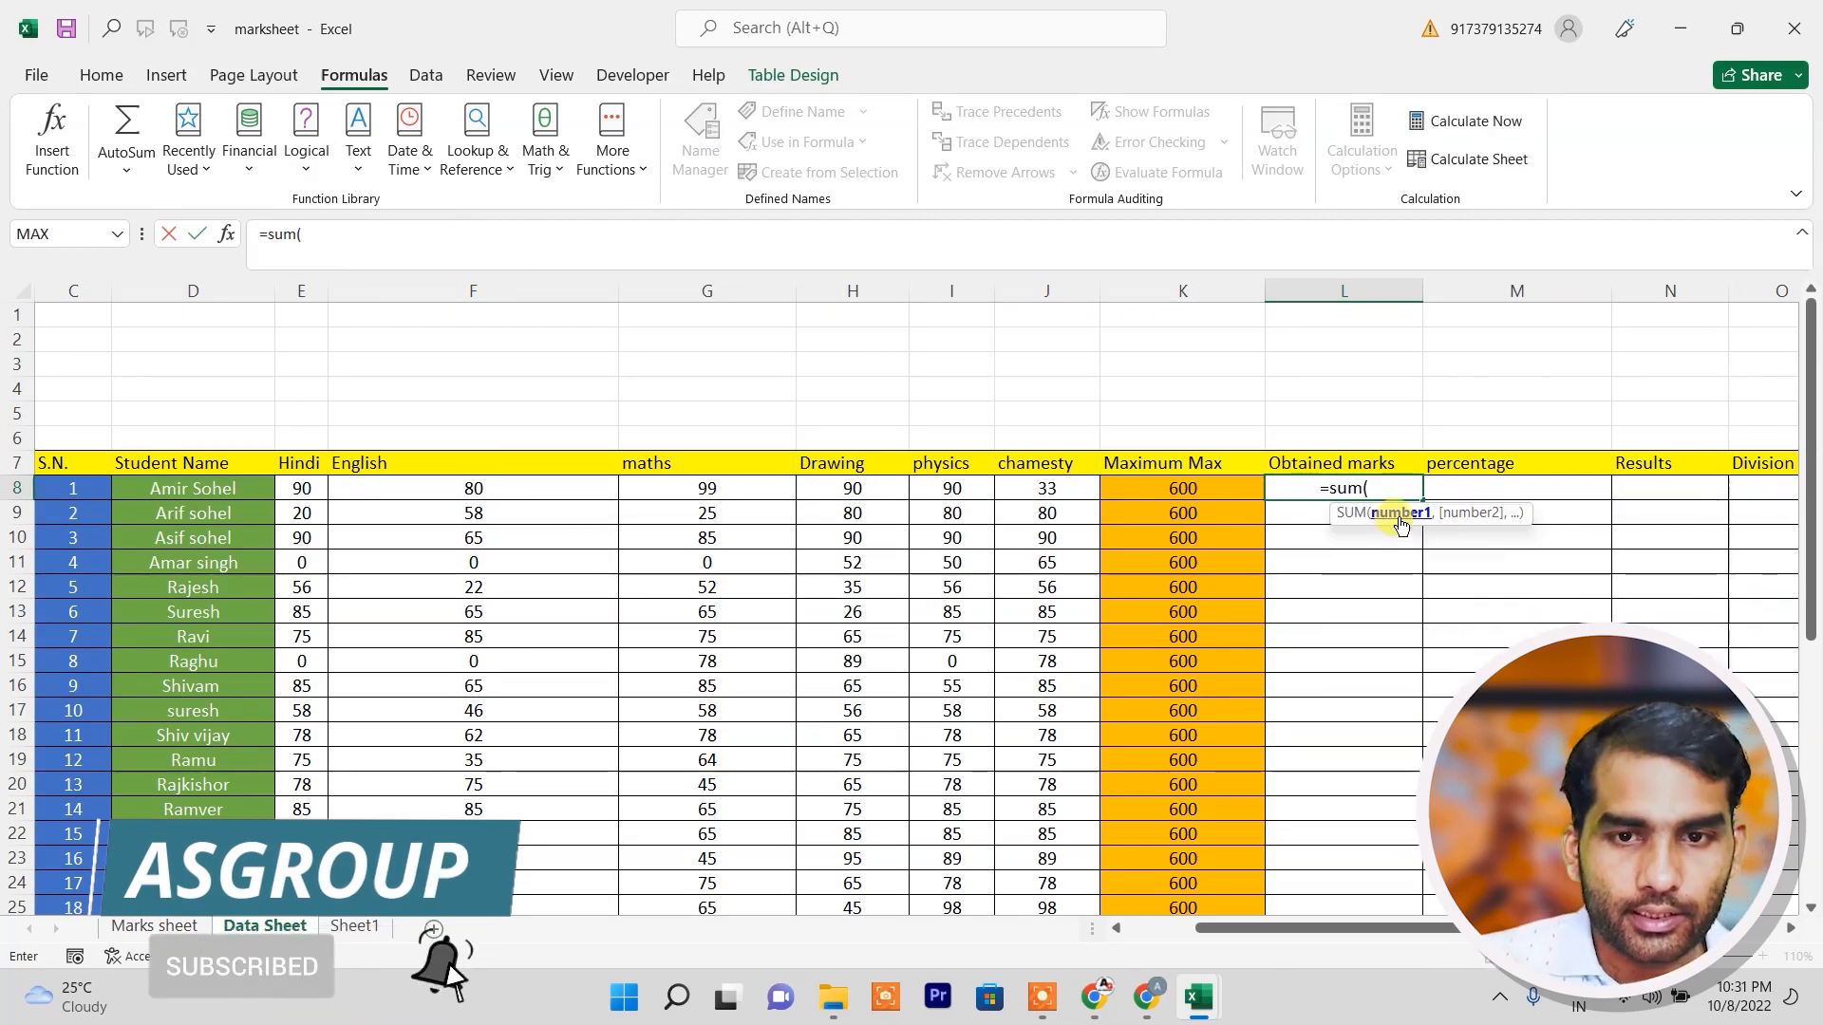
drag(312, 492, 1013, 492)
text())
key(Return)
key(Up)
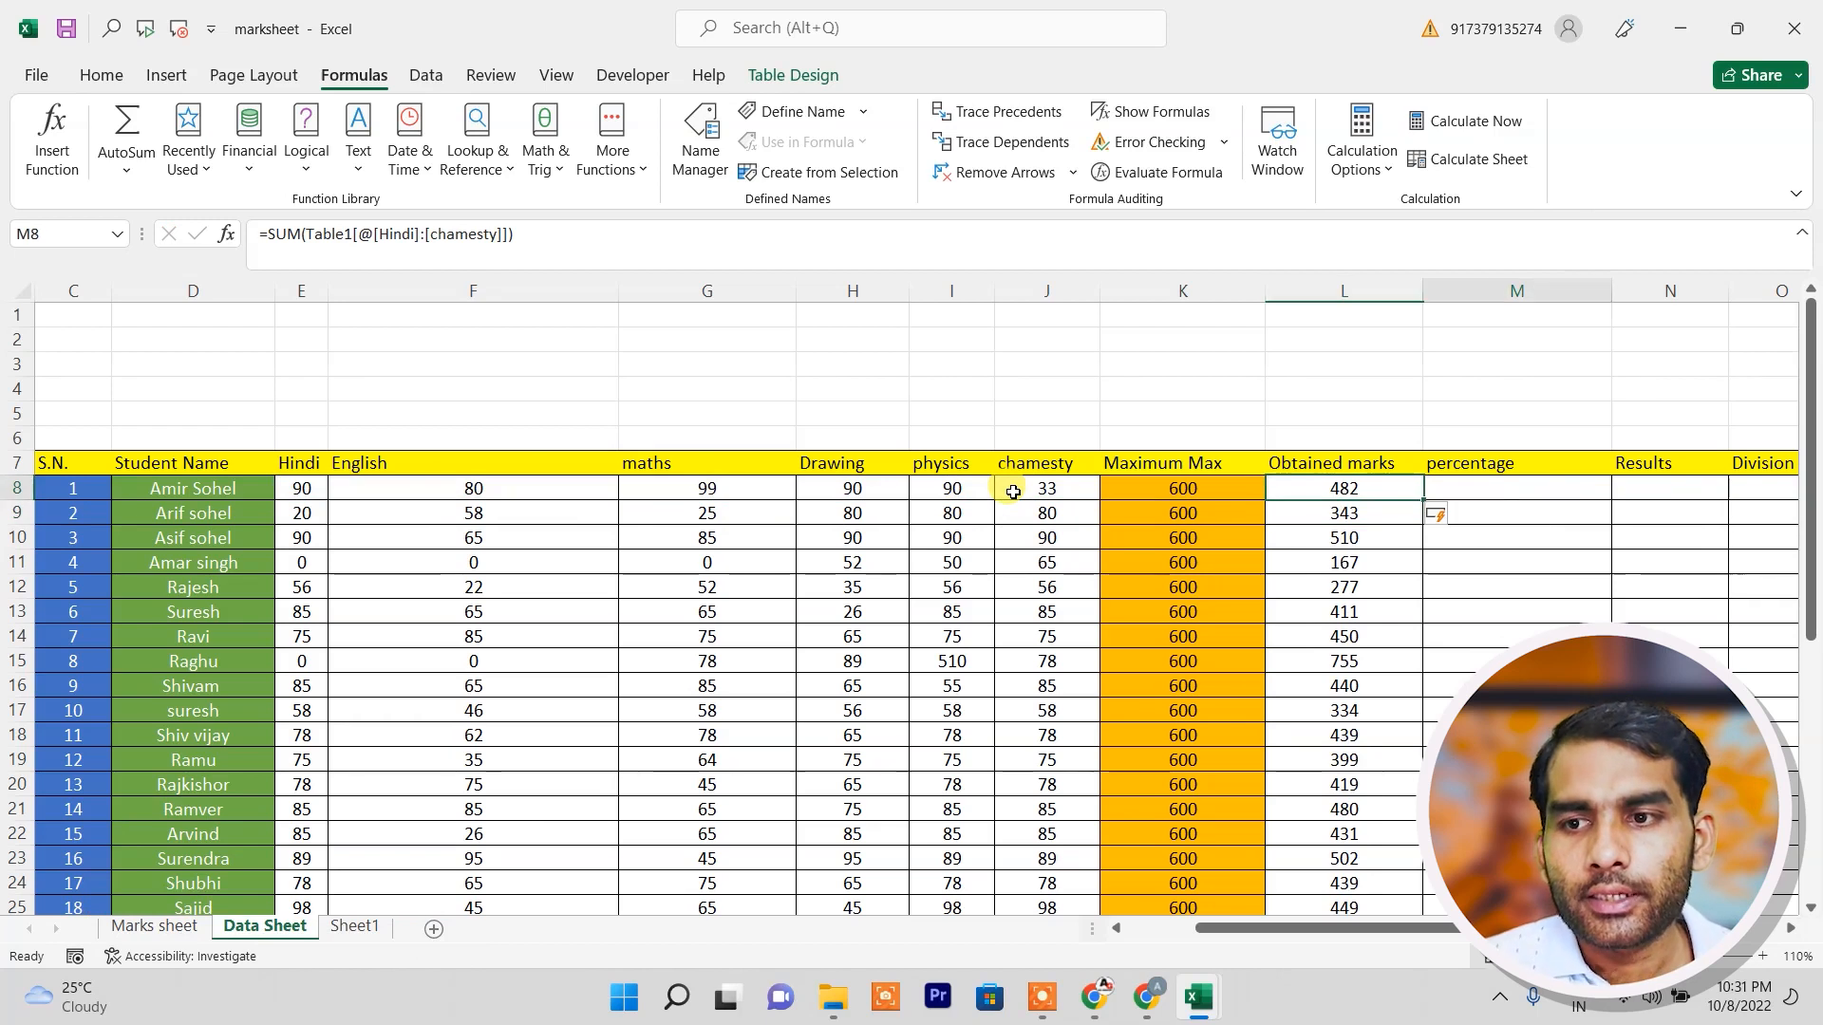
Fill the percentage column from M8 by dividing Obtained marks by Maximum Max.
key(Right)
text(=)
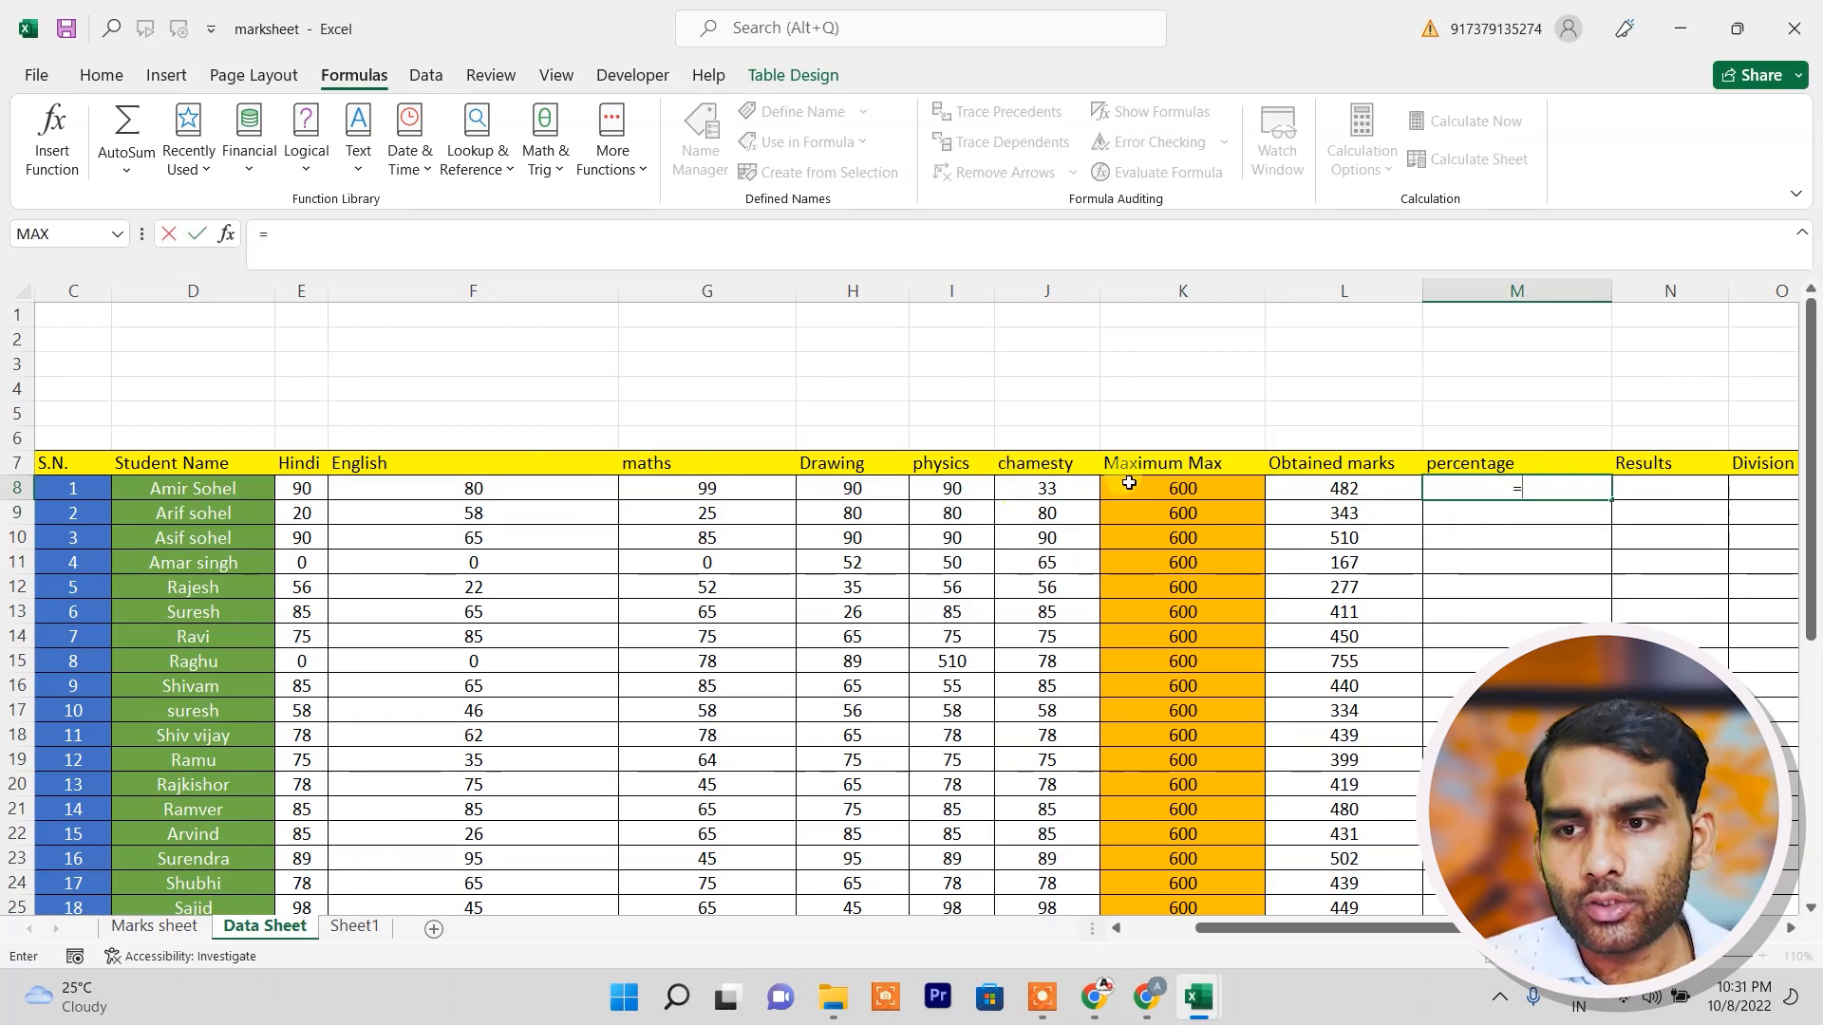
click(1308, 491)
text(/)
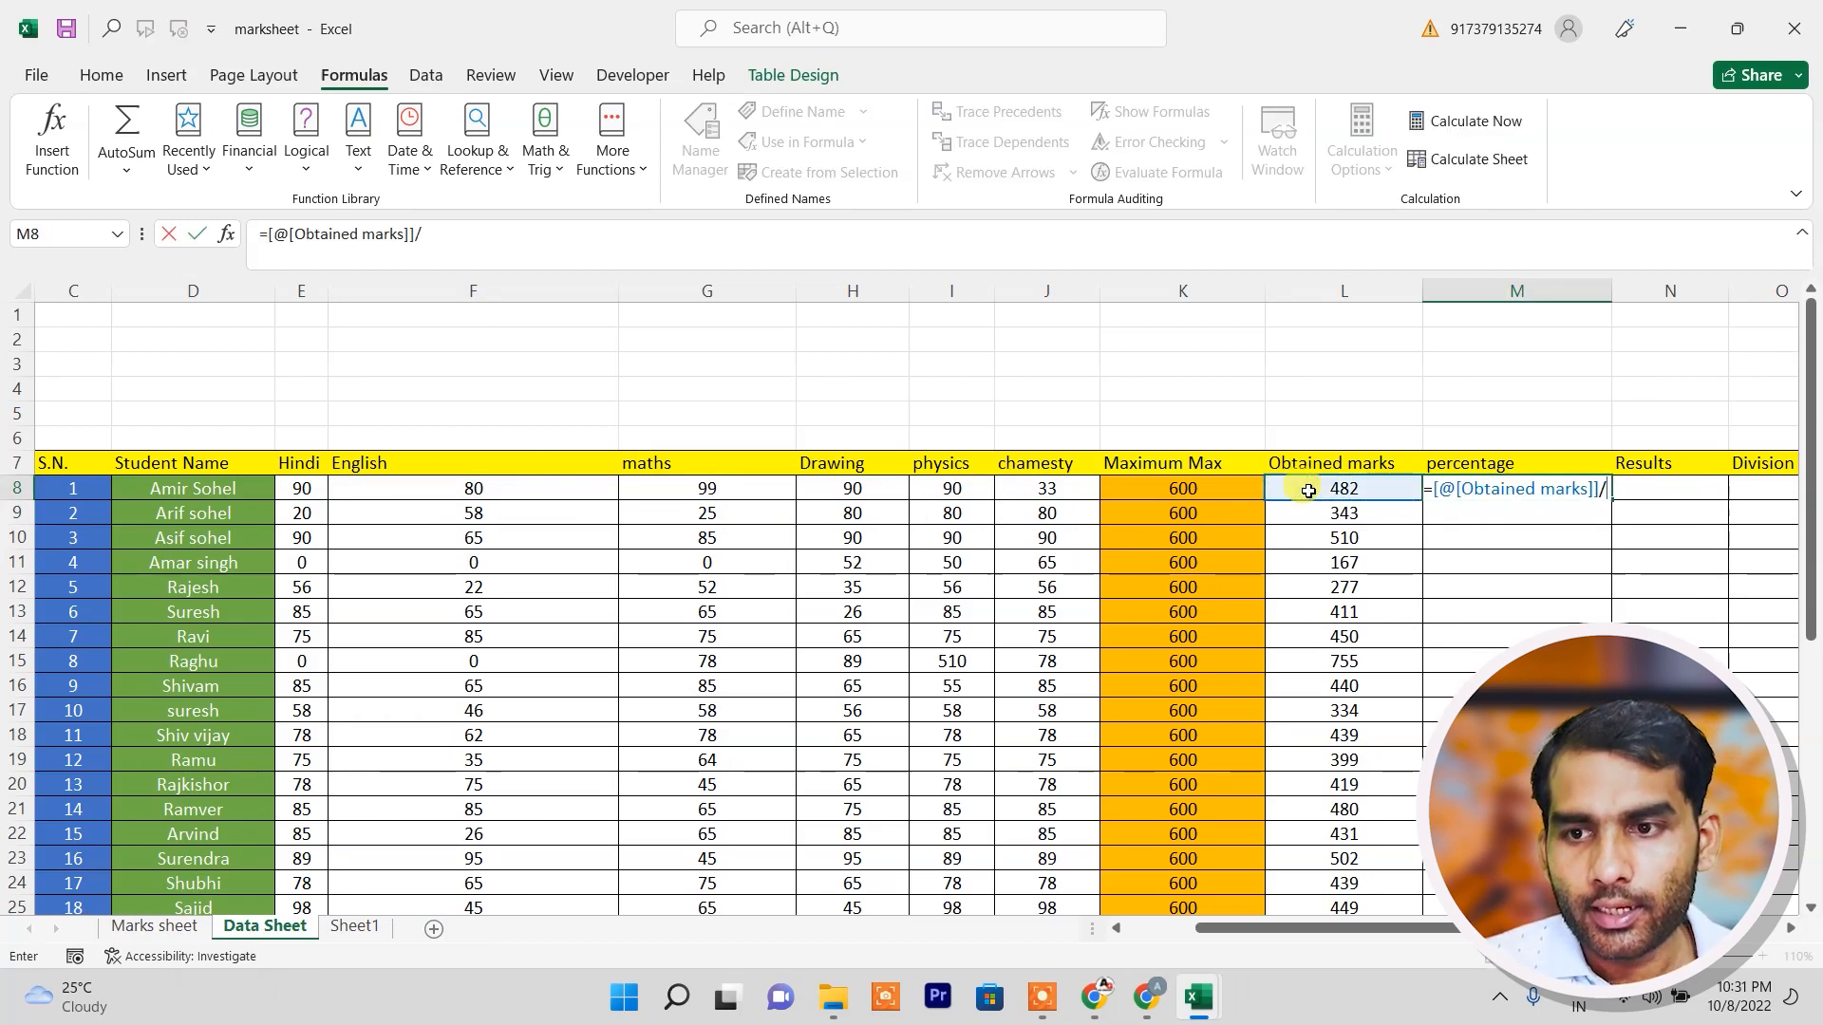
click(1232, 489)
key(Return)
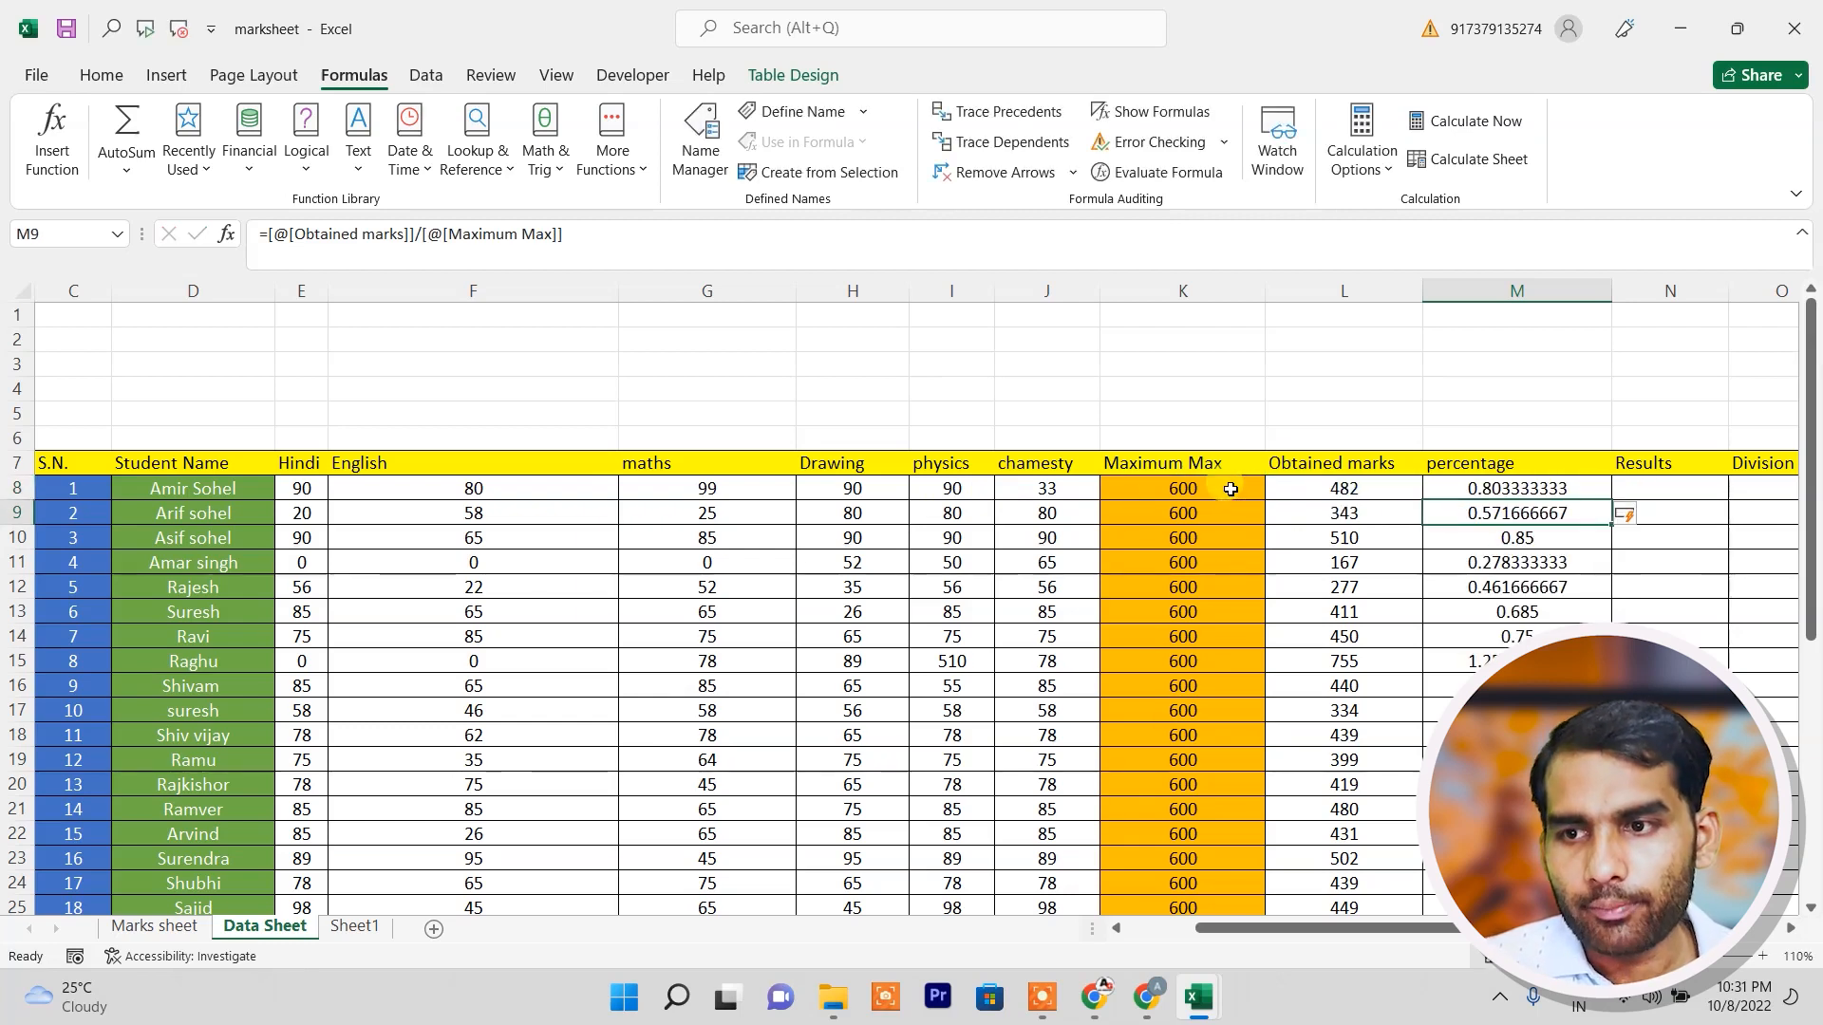
Format the percentage values M8 to M26 with the Percentage number format.
click(1547, 489)
drag(1547, 489, 1519, 834)
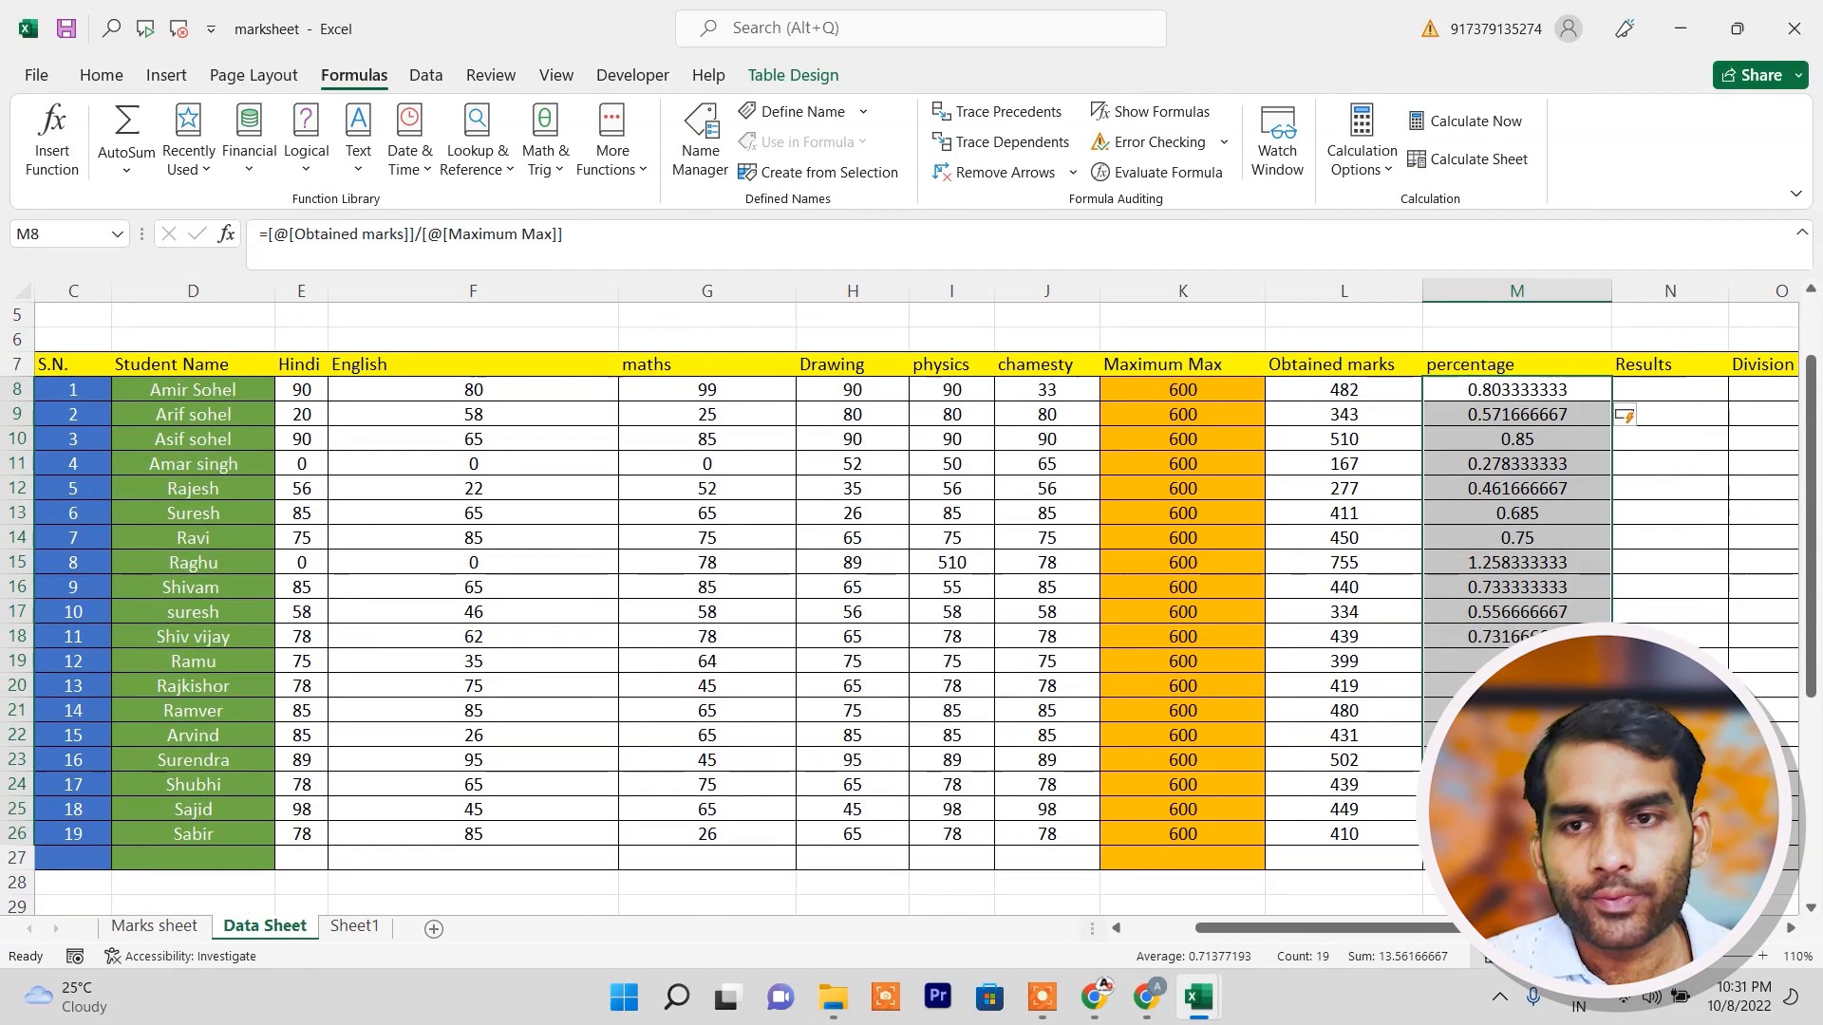
click(102, 75)
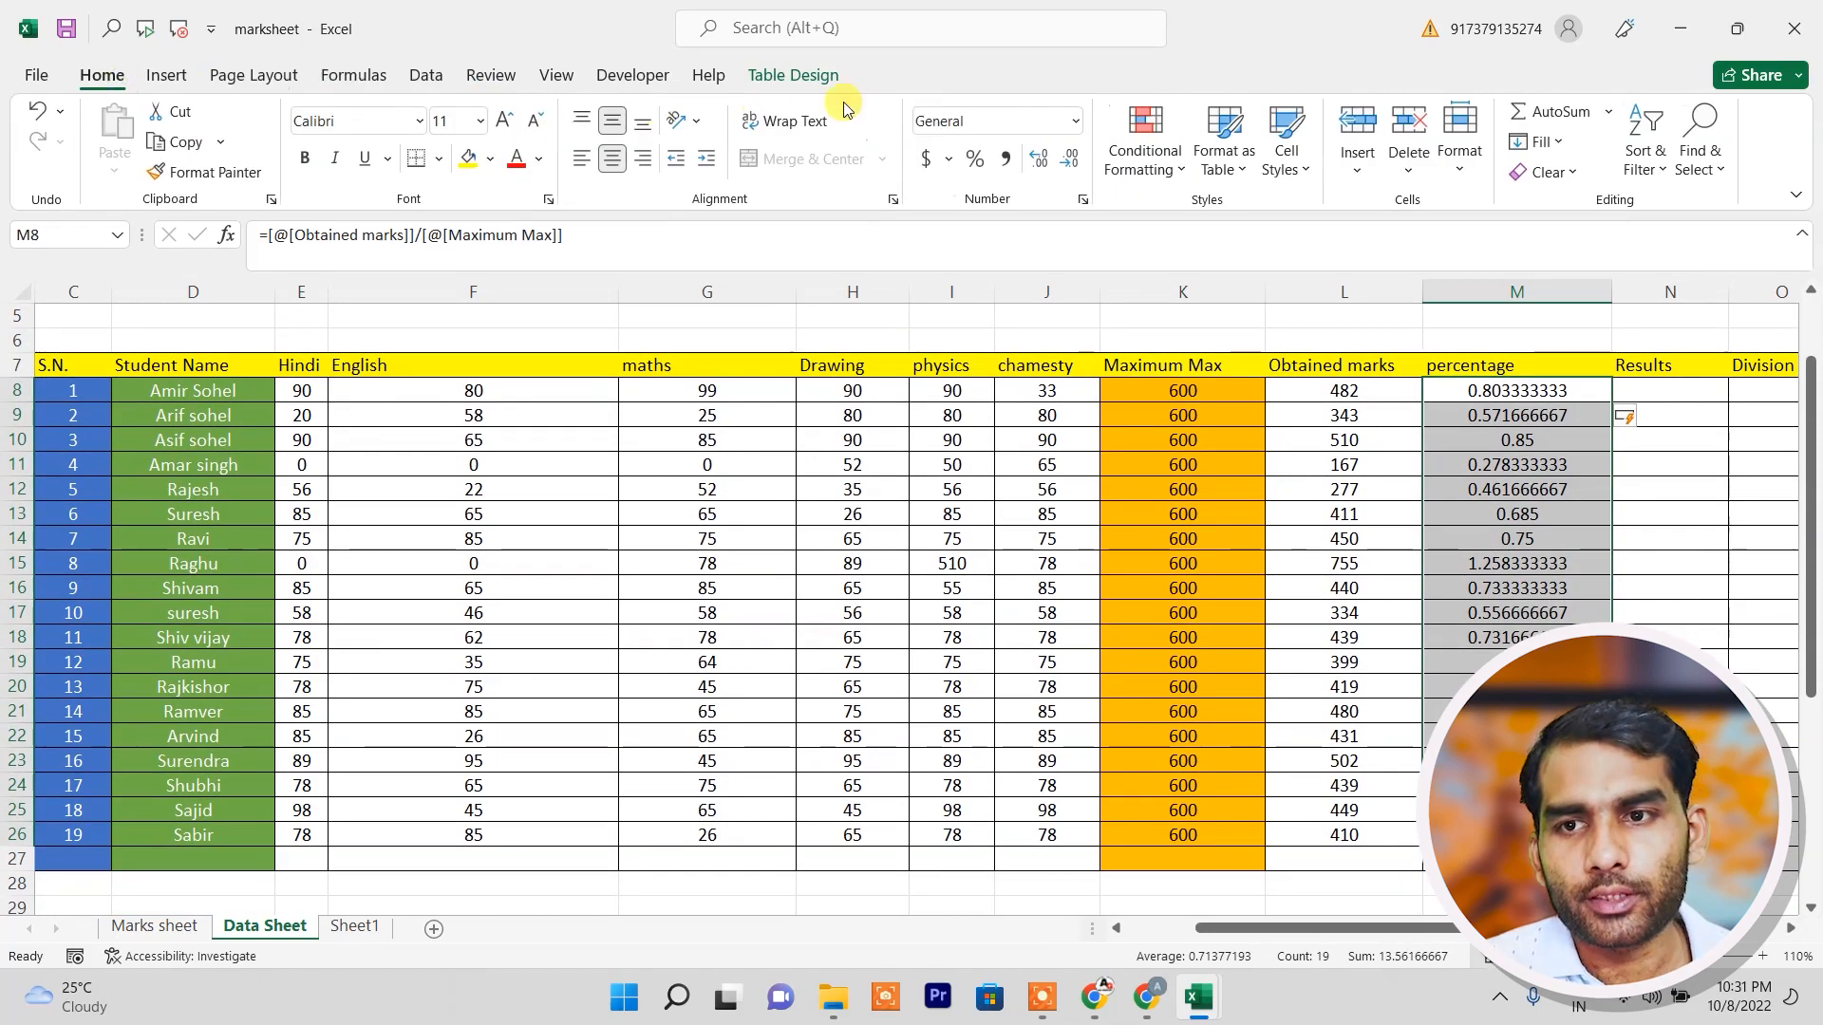
click(1076, 121)
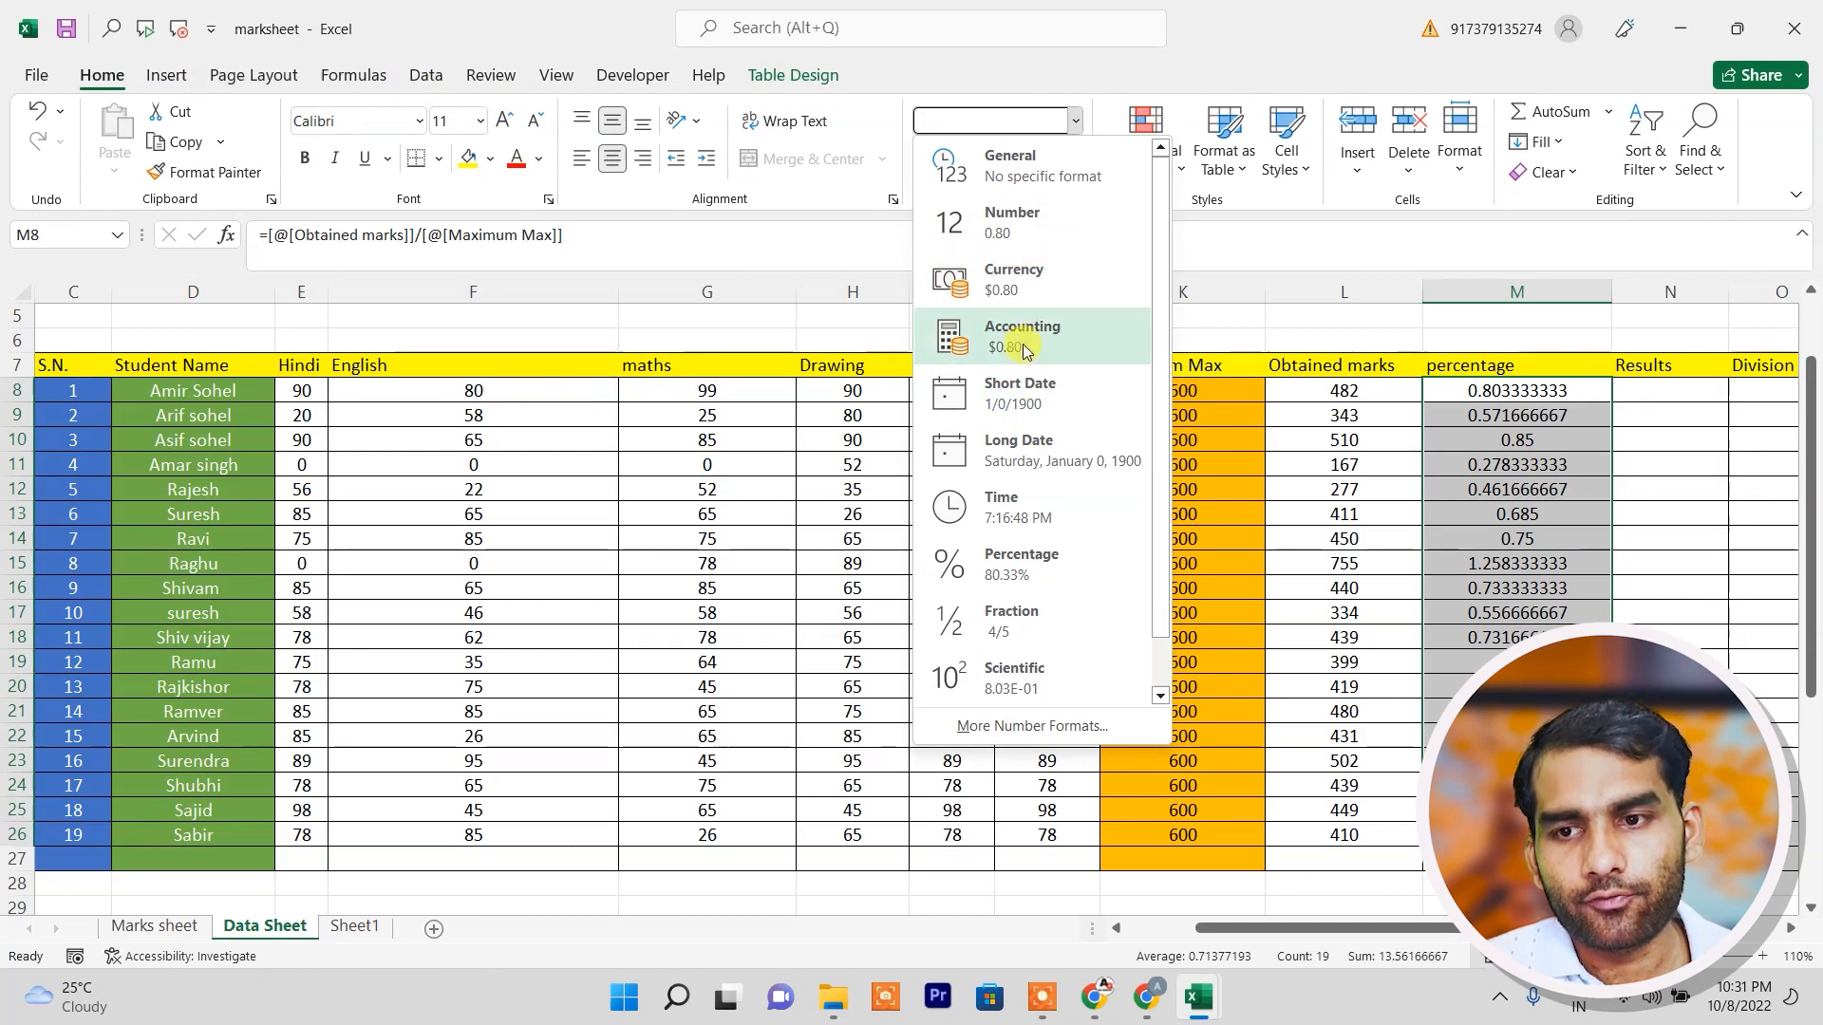
click(1008, 566)
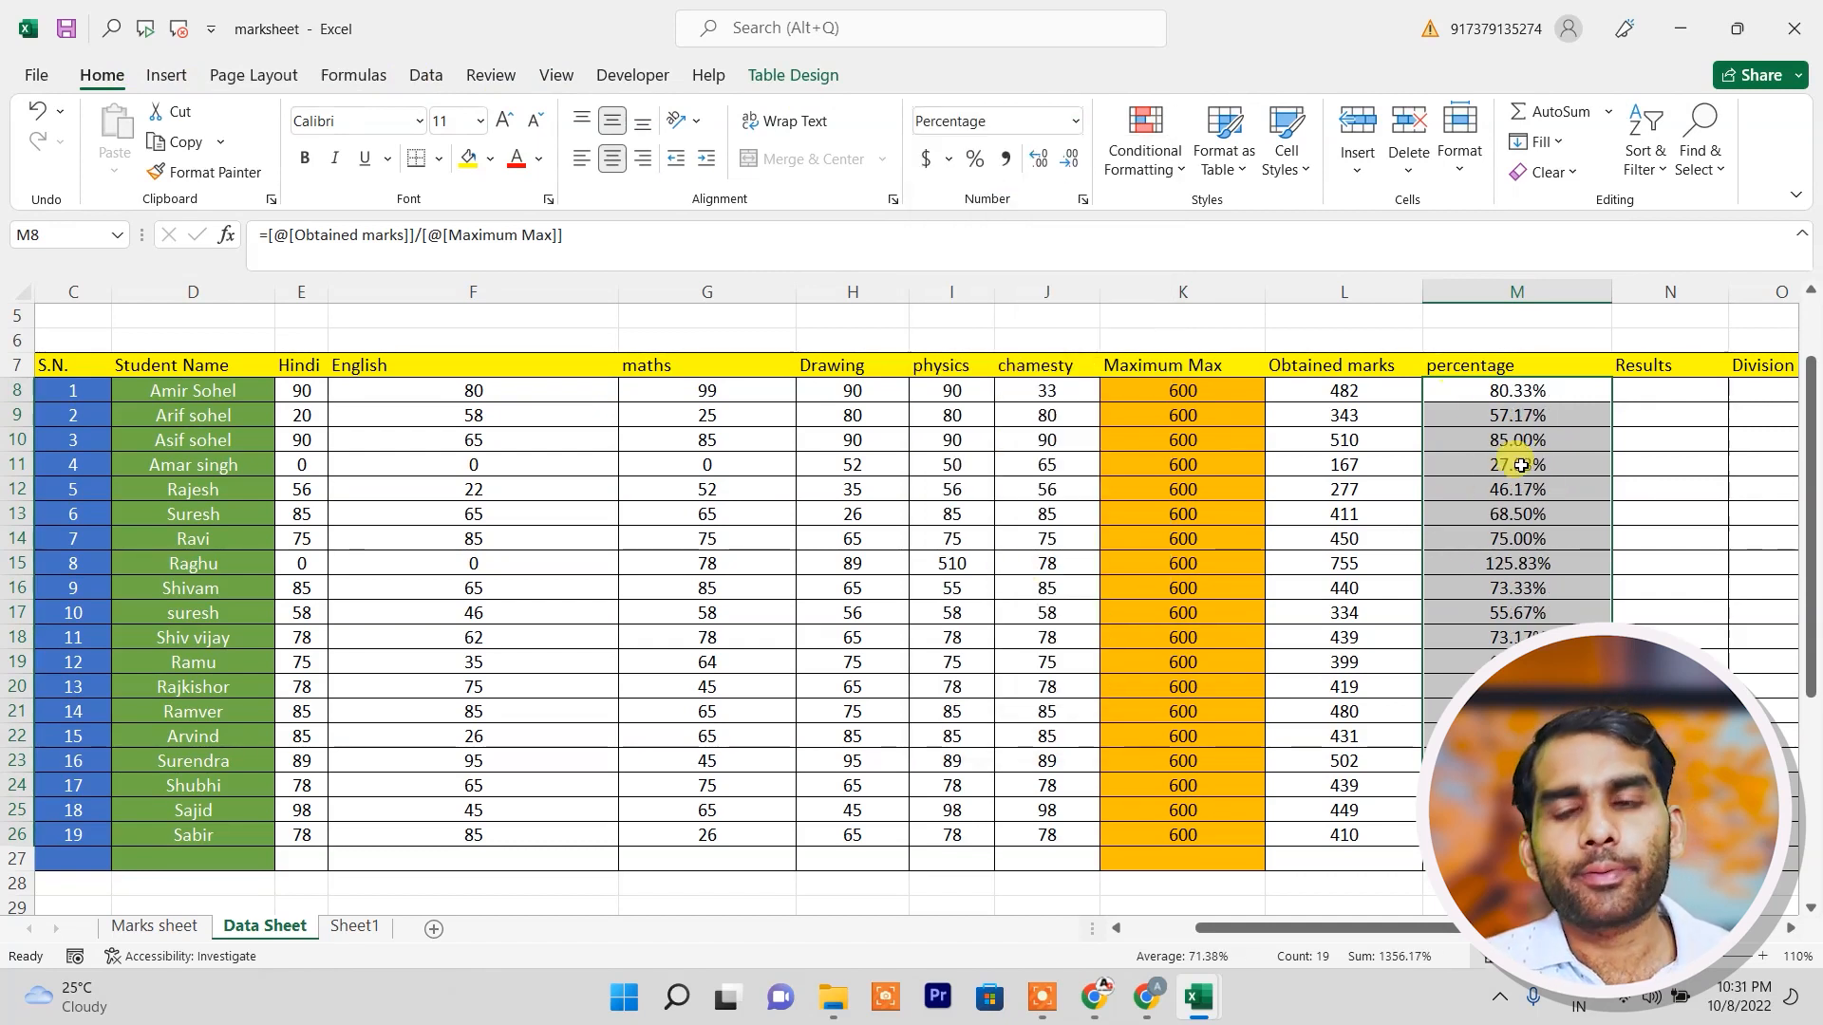
click(1673, 392)
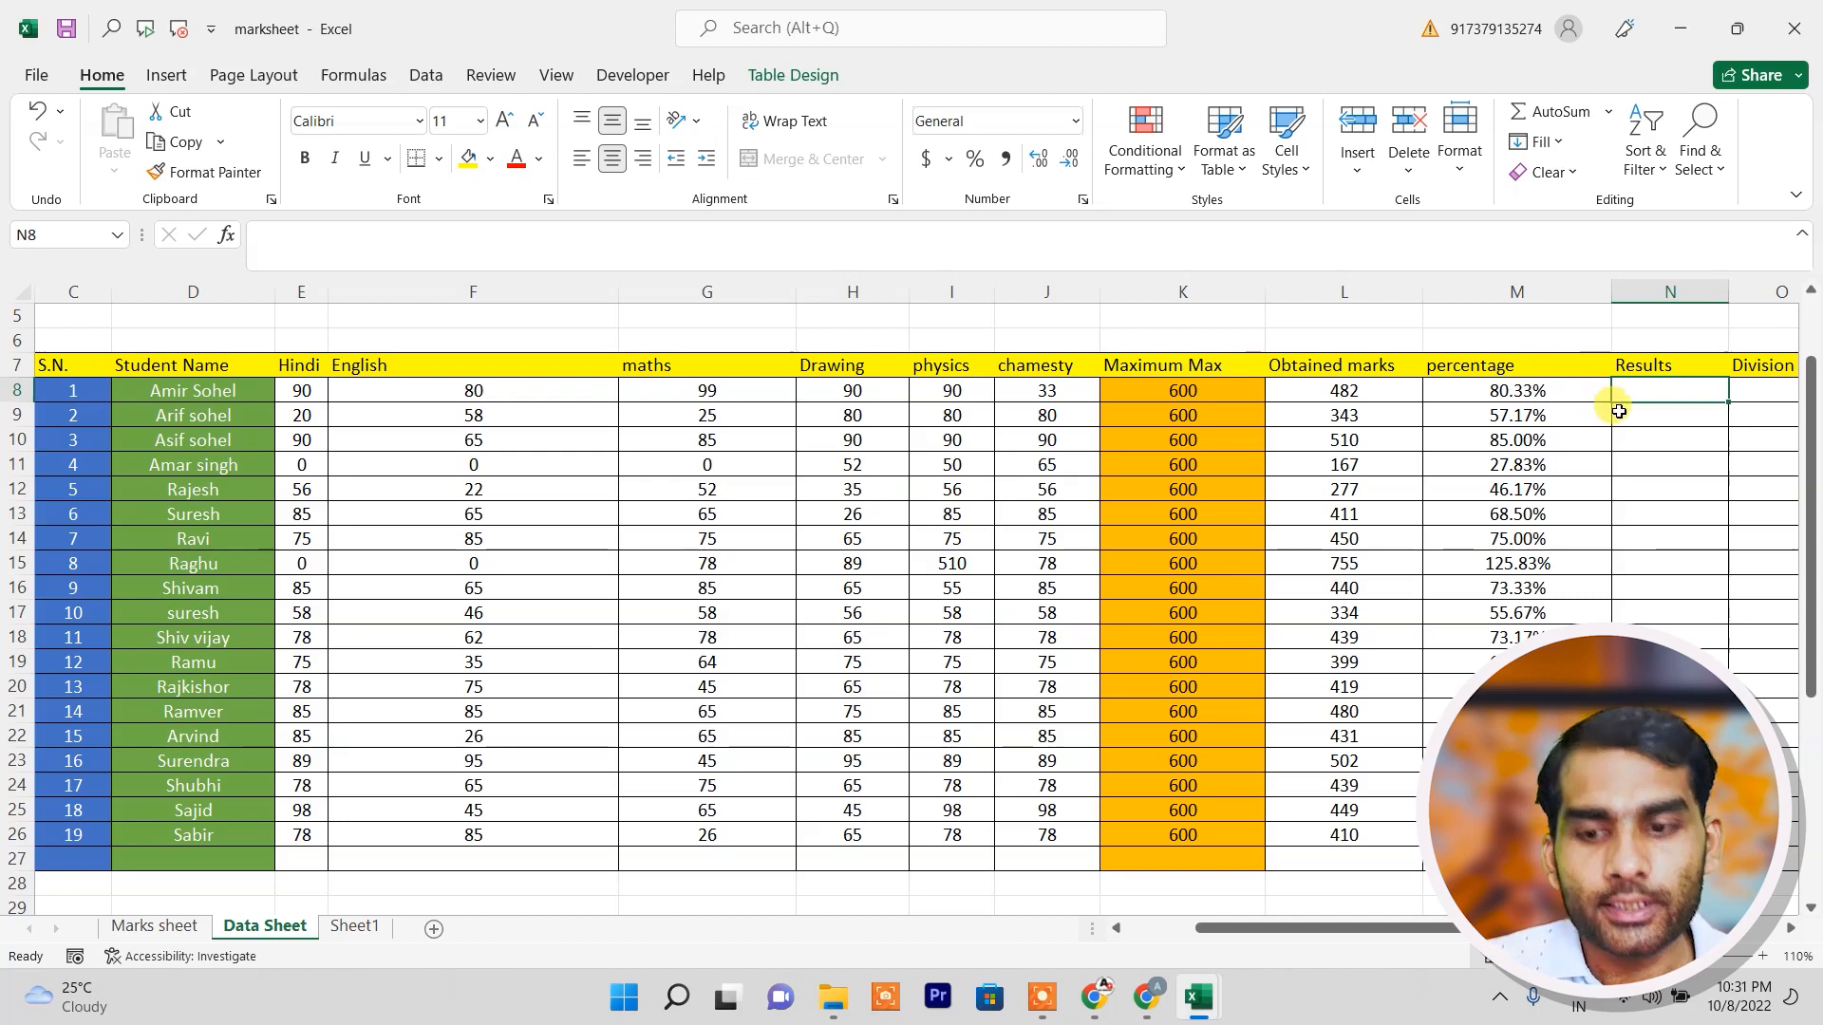
text(=)
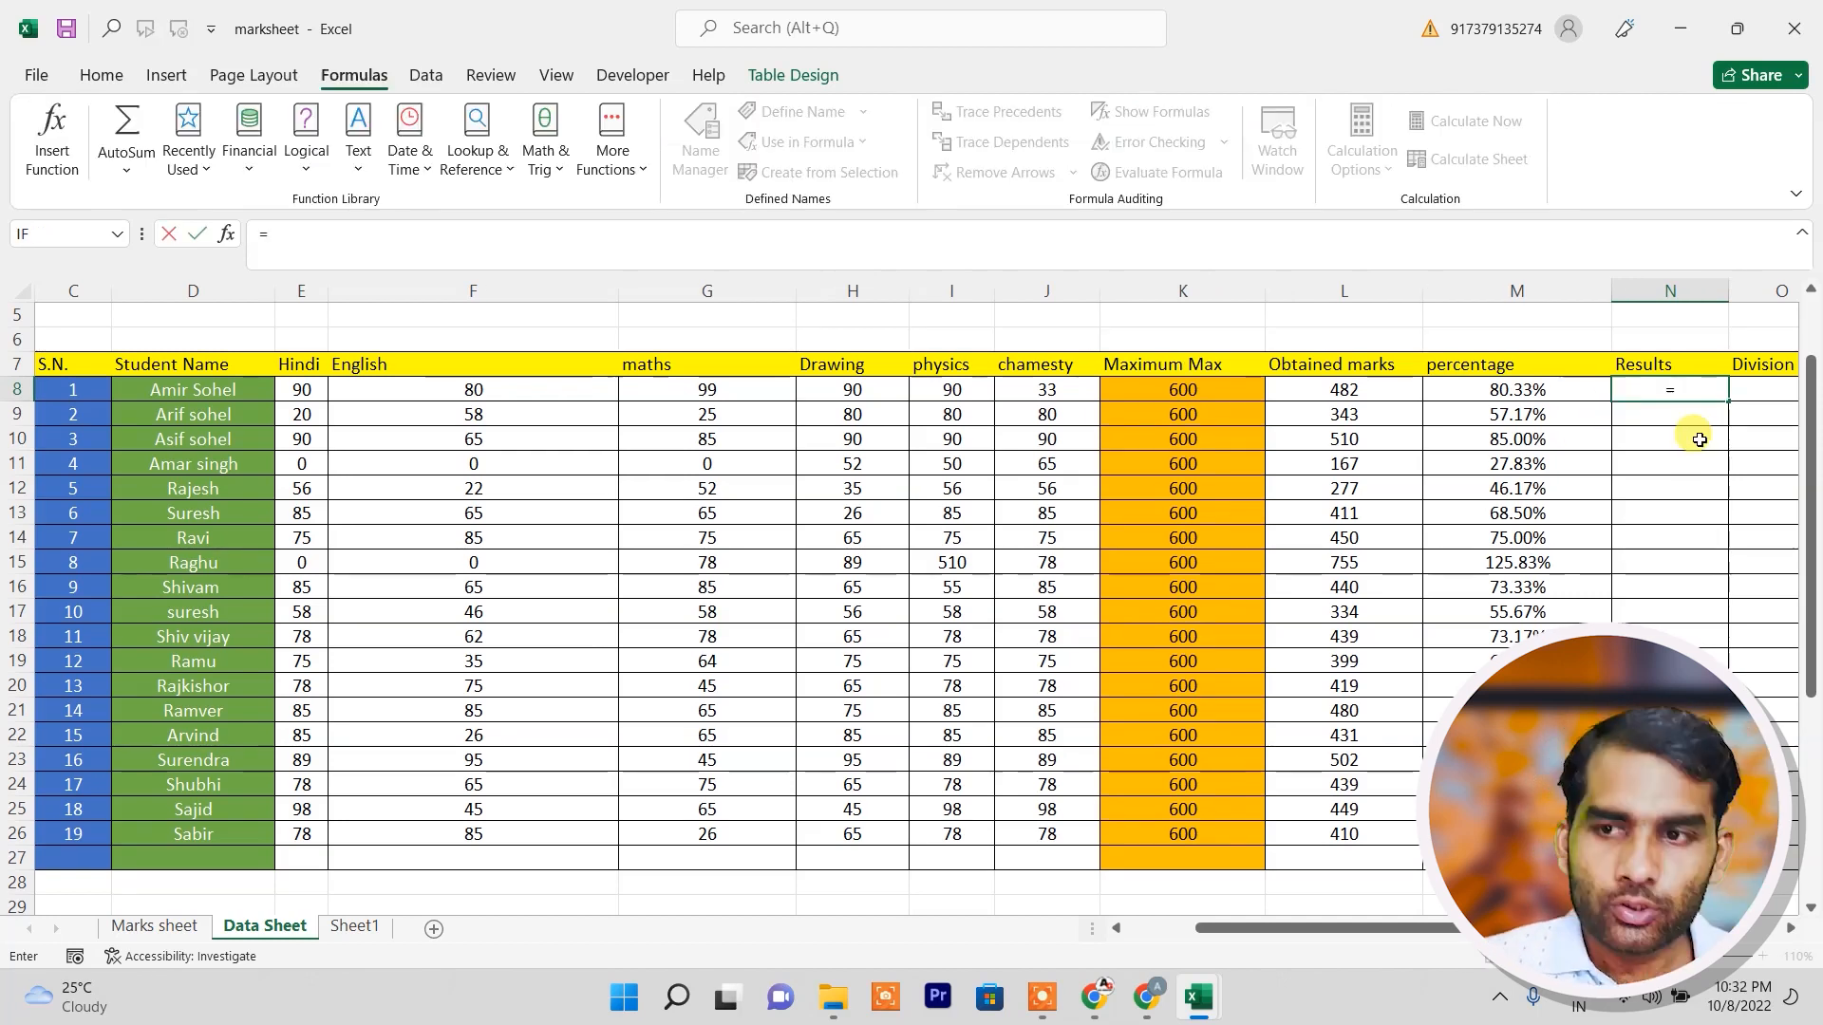
text(if)
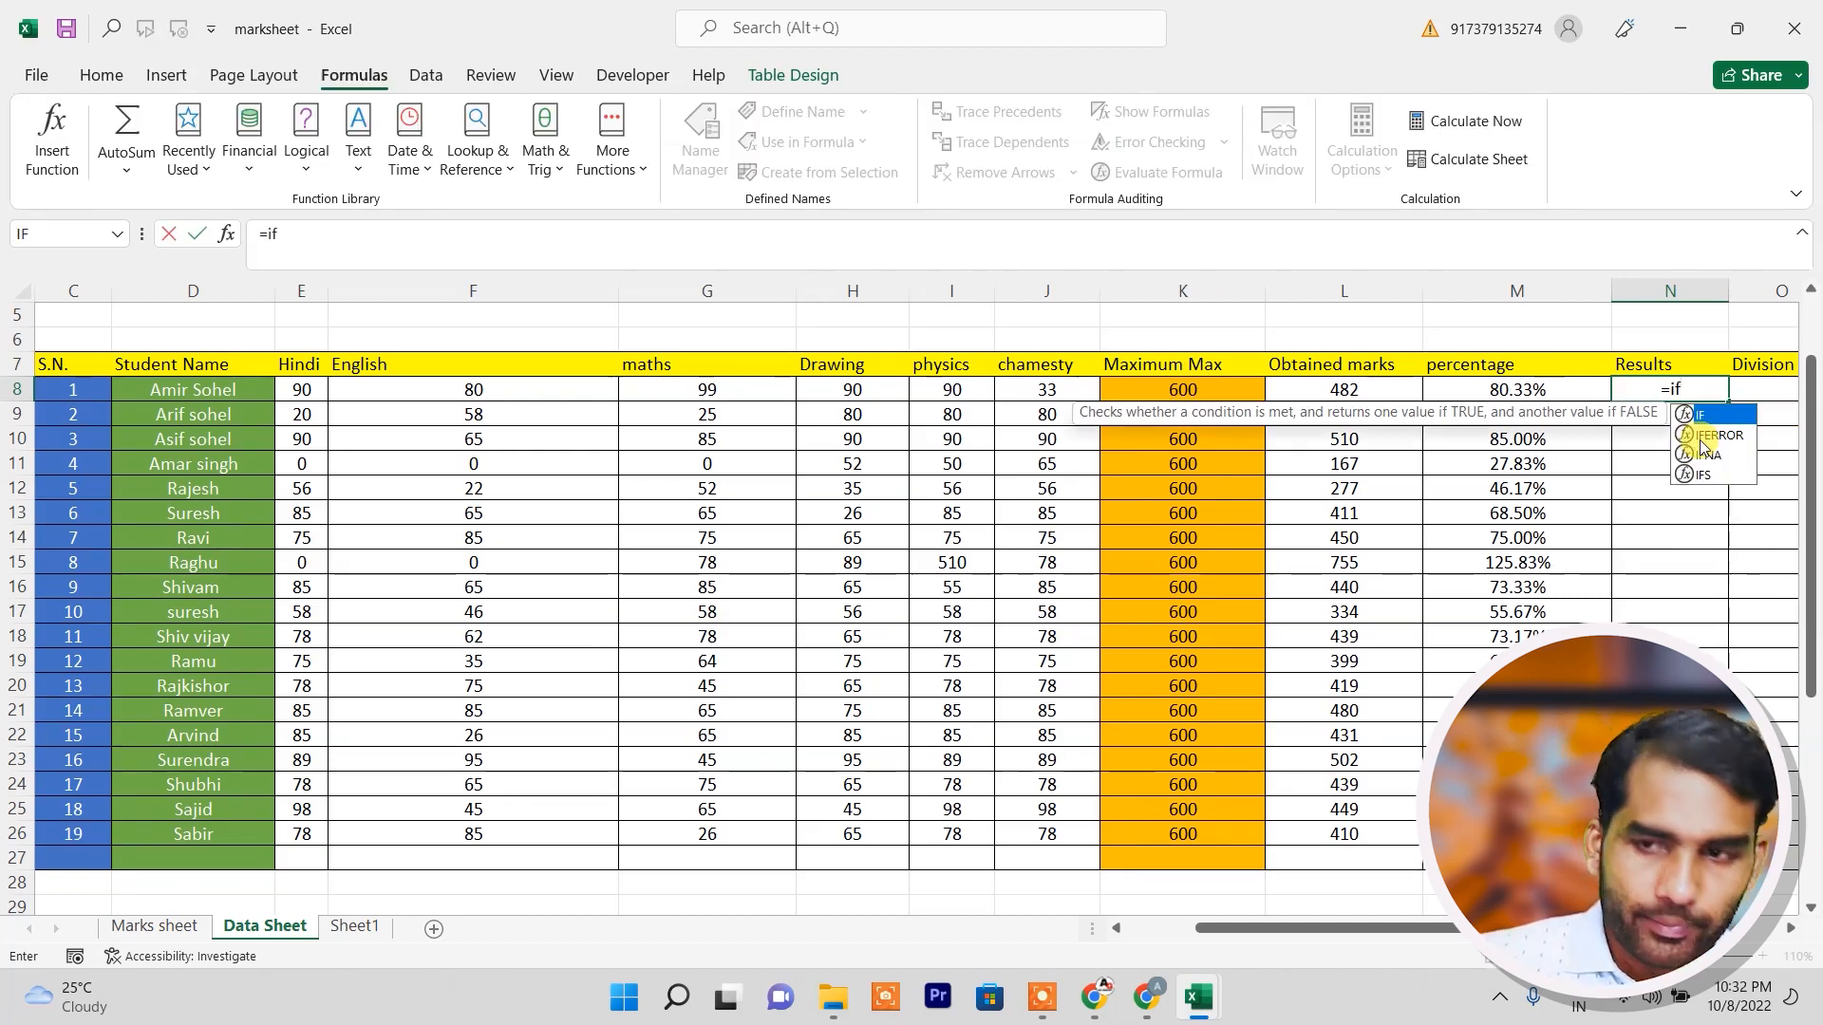
text(([@percentage)
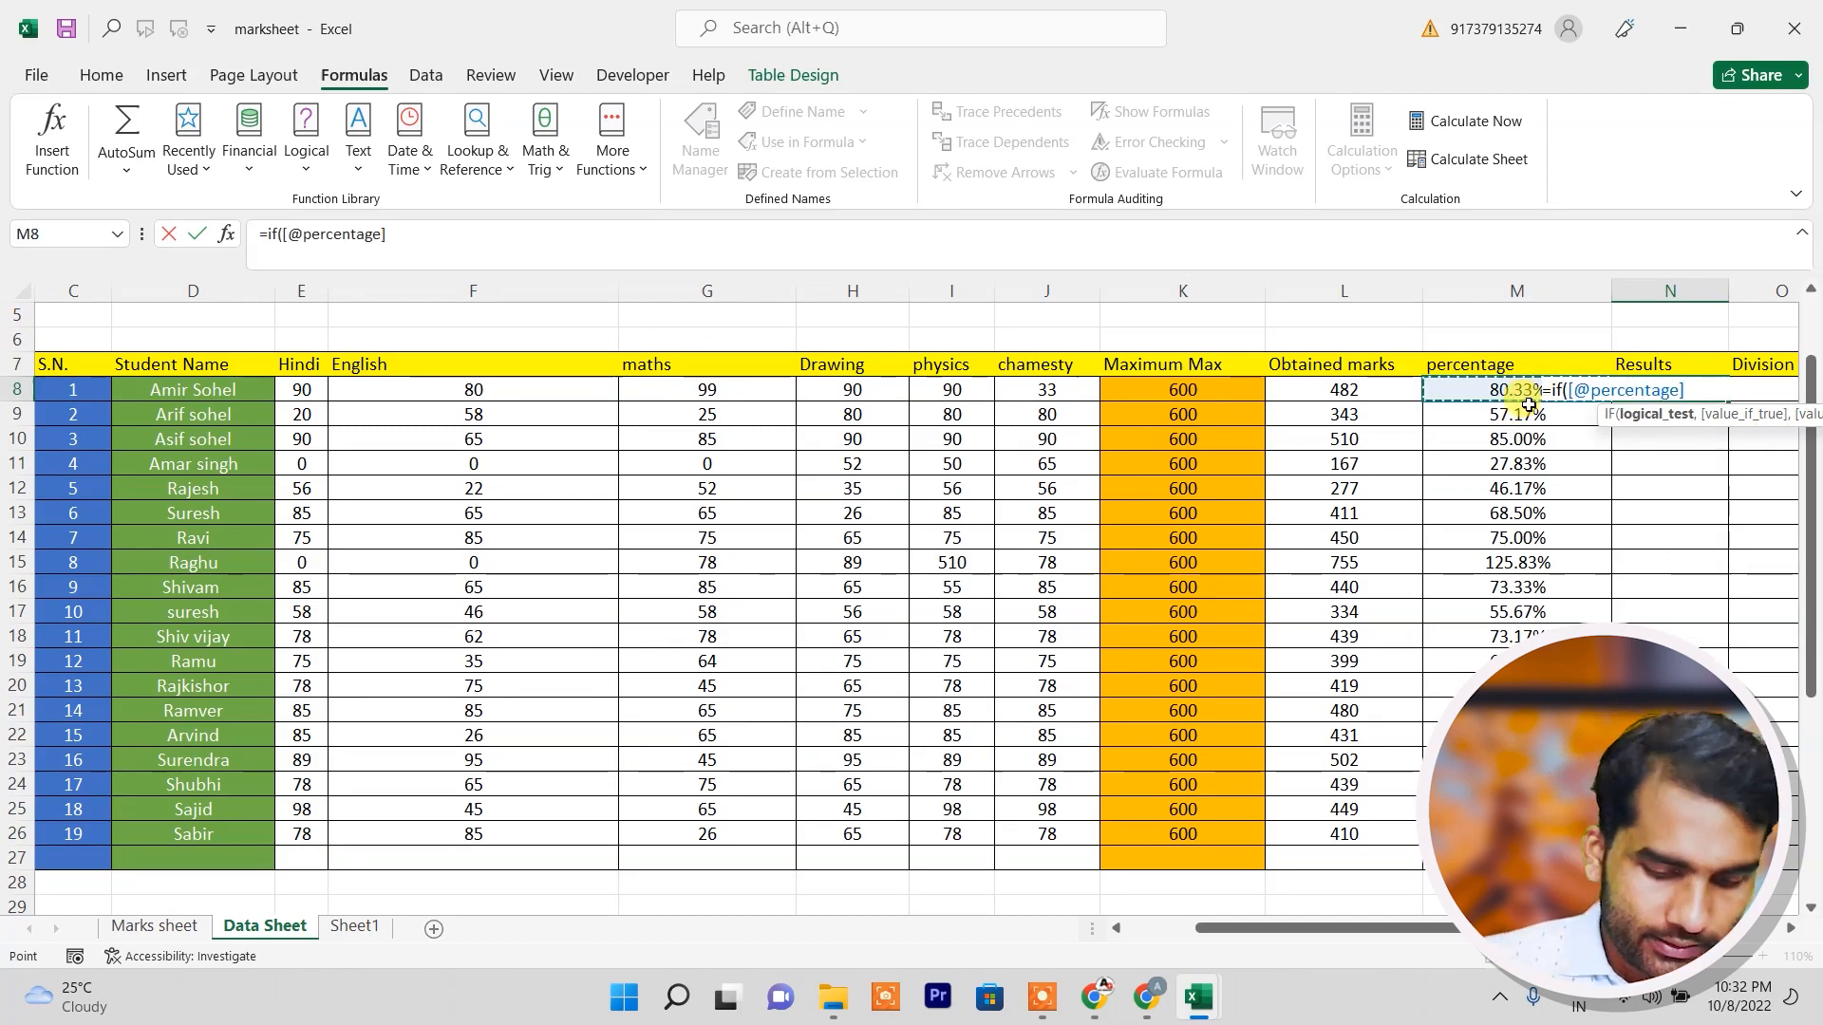
text(>=33)
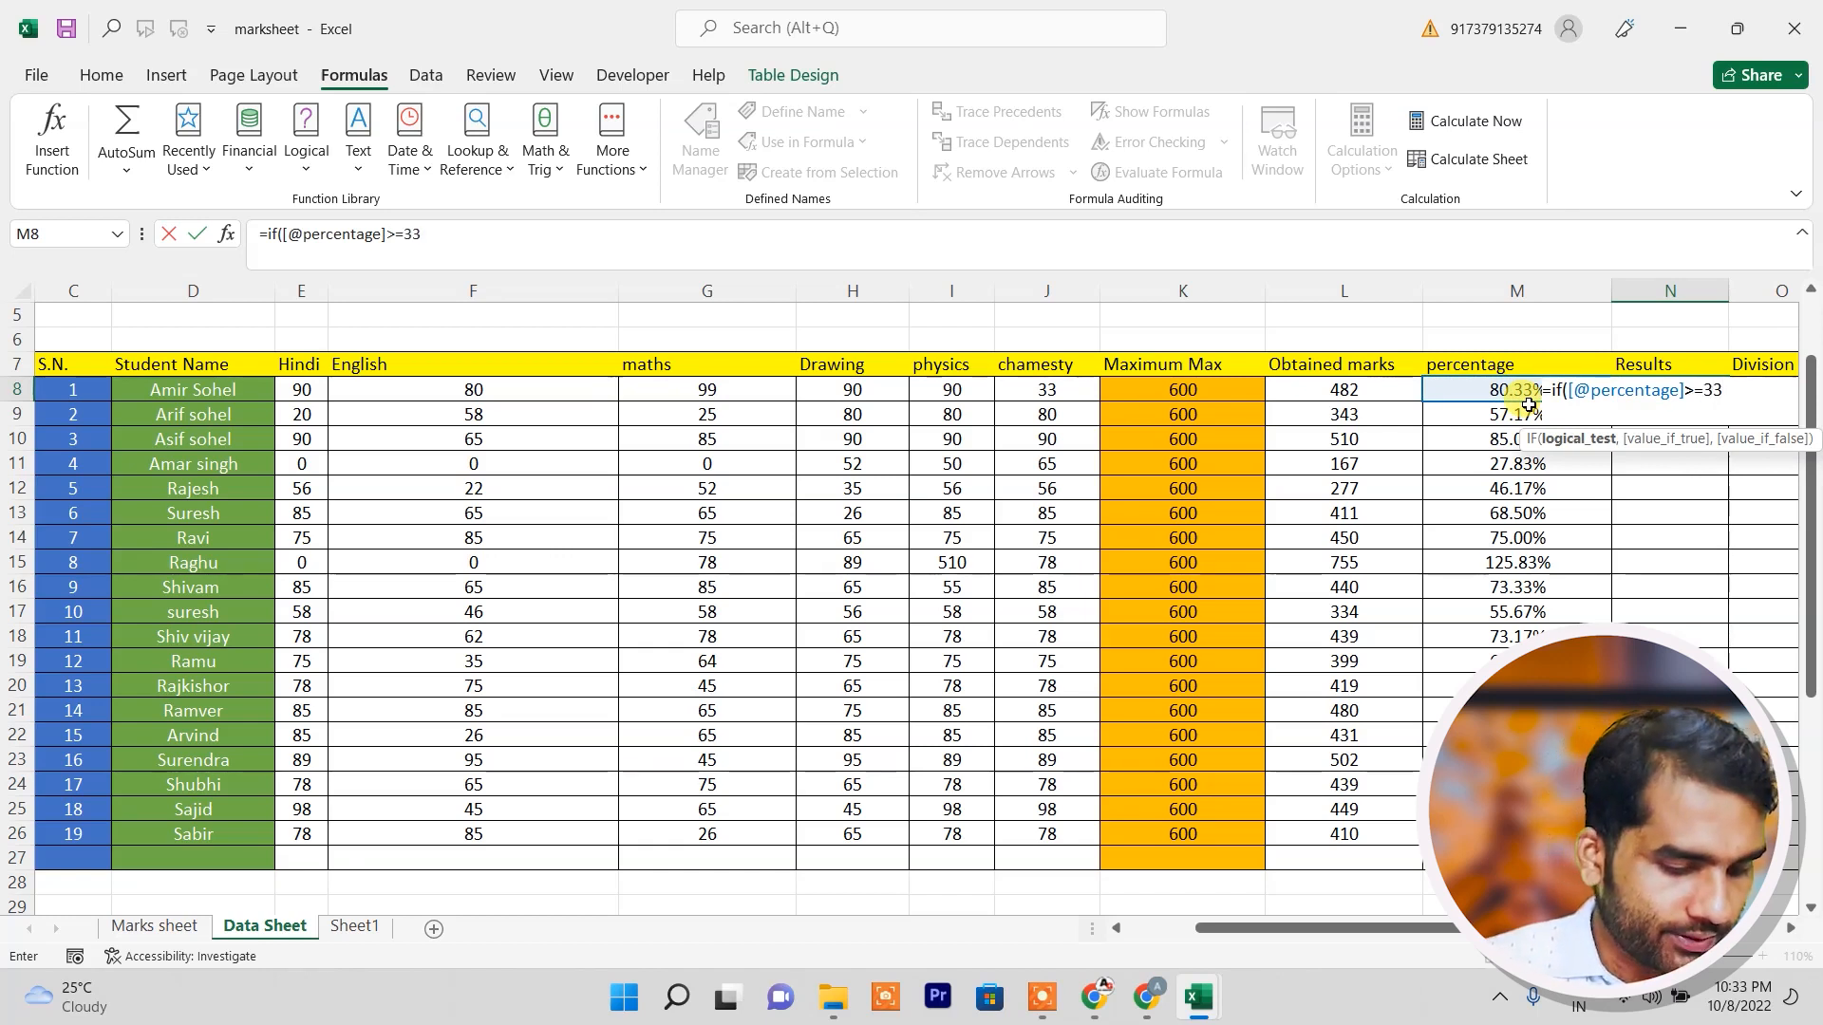
text(%,)
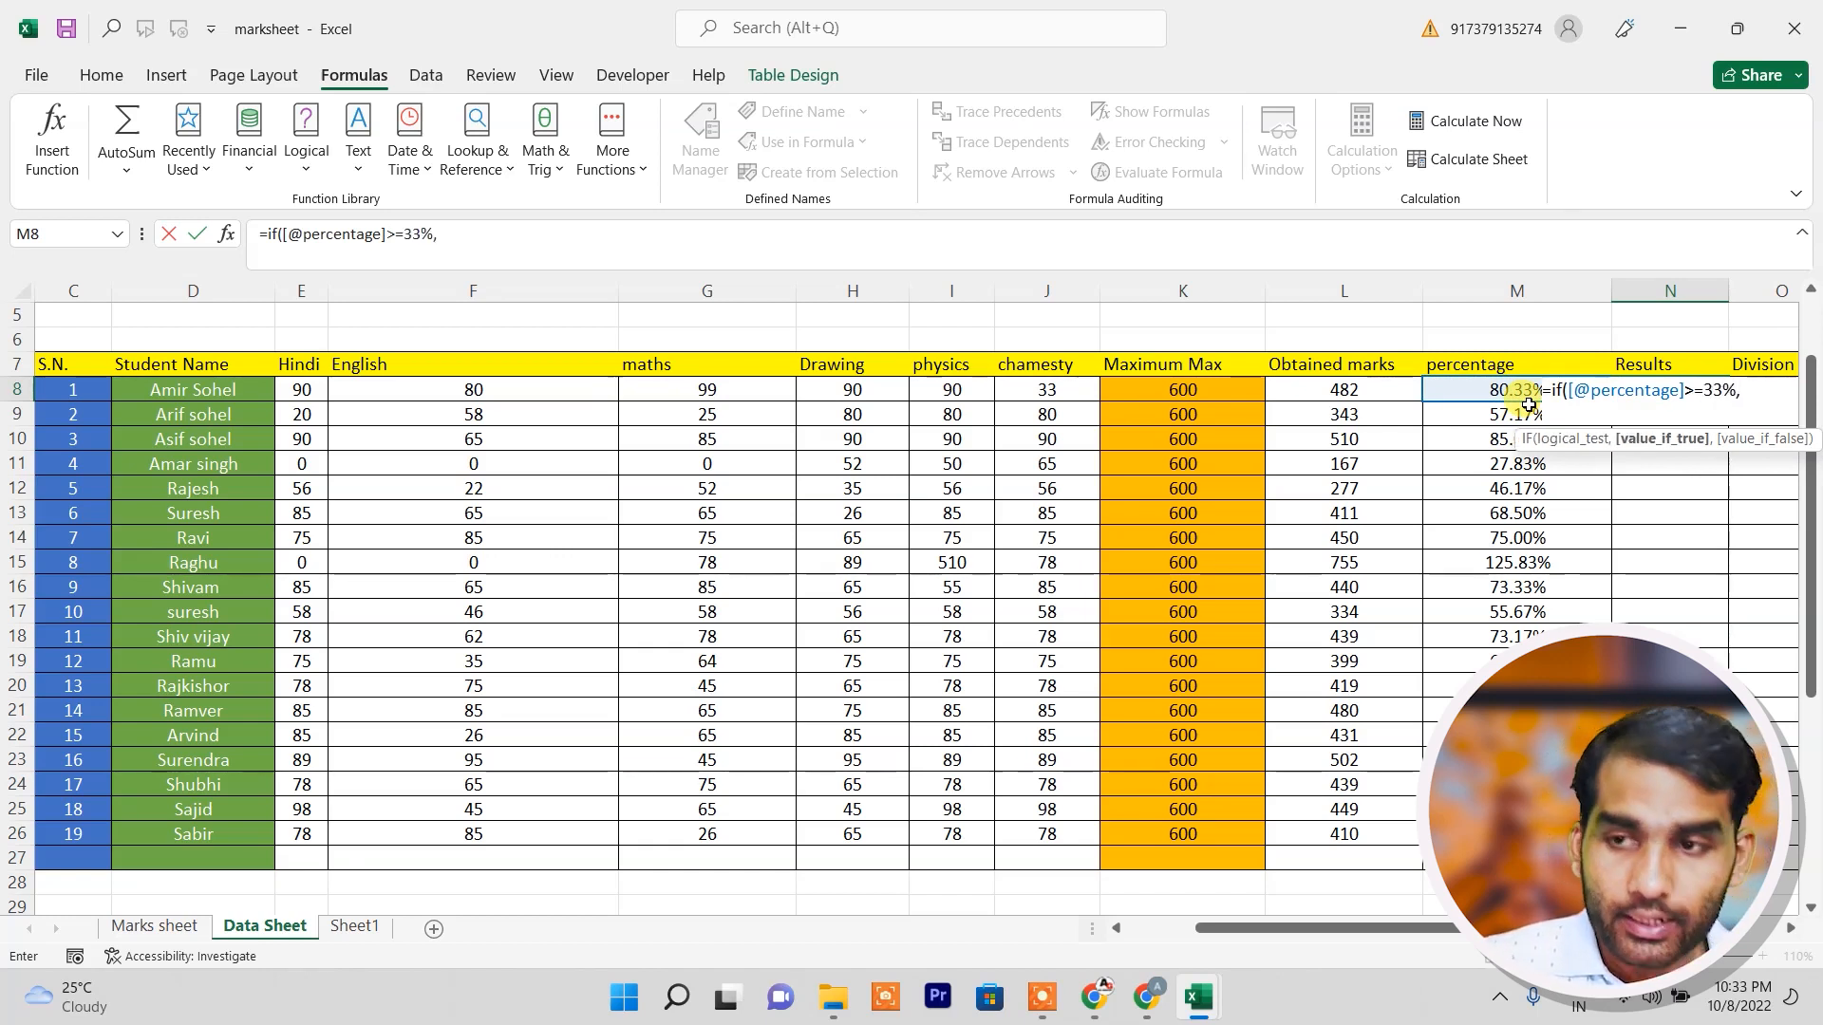
text("pas)
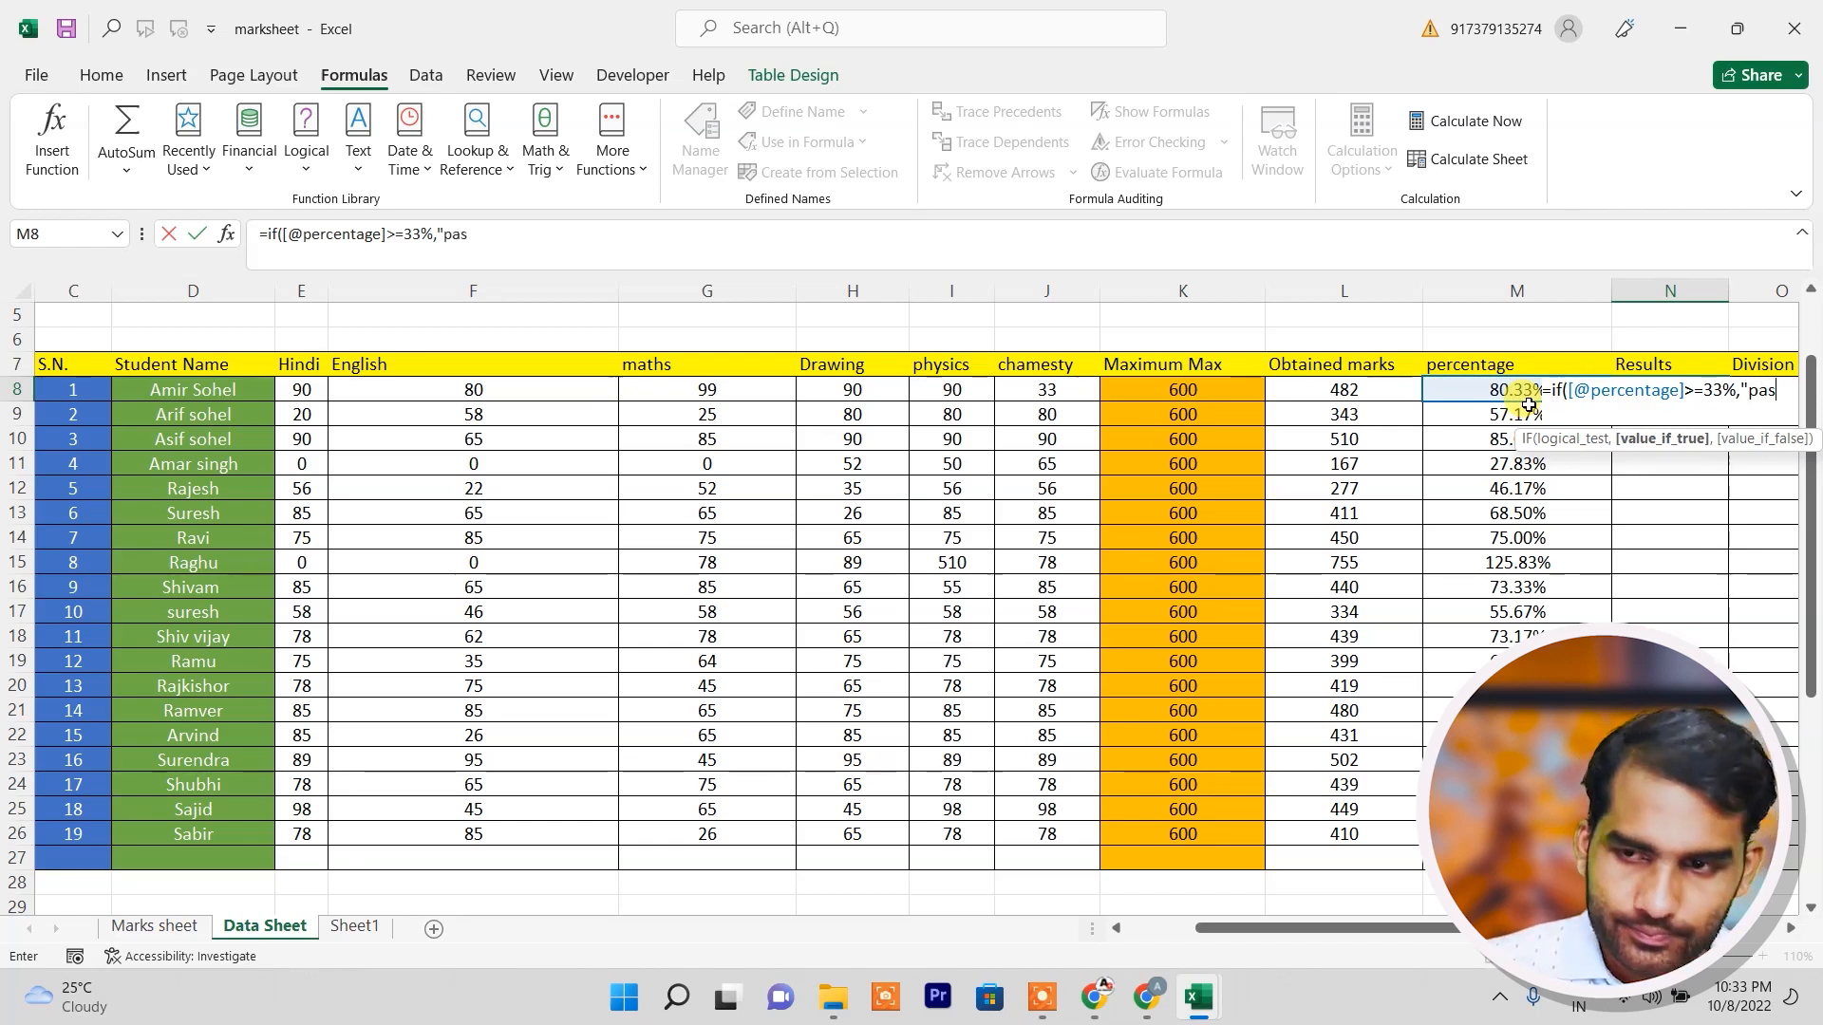
text(s","fail)
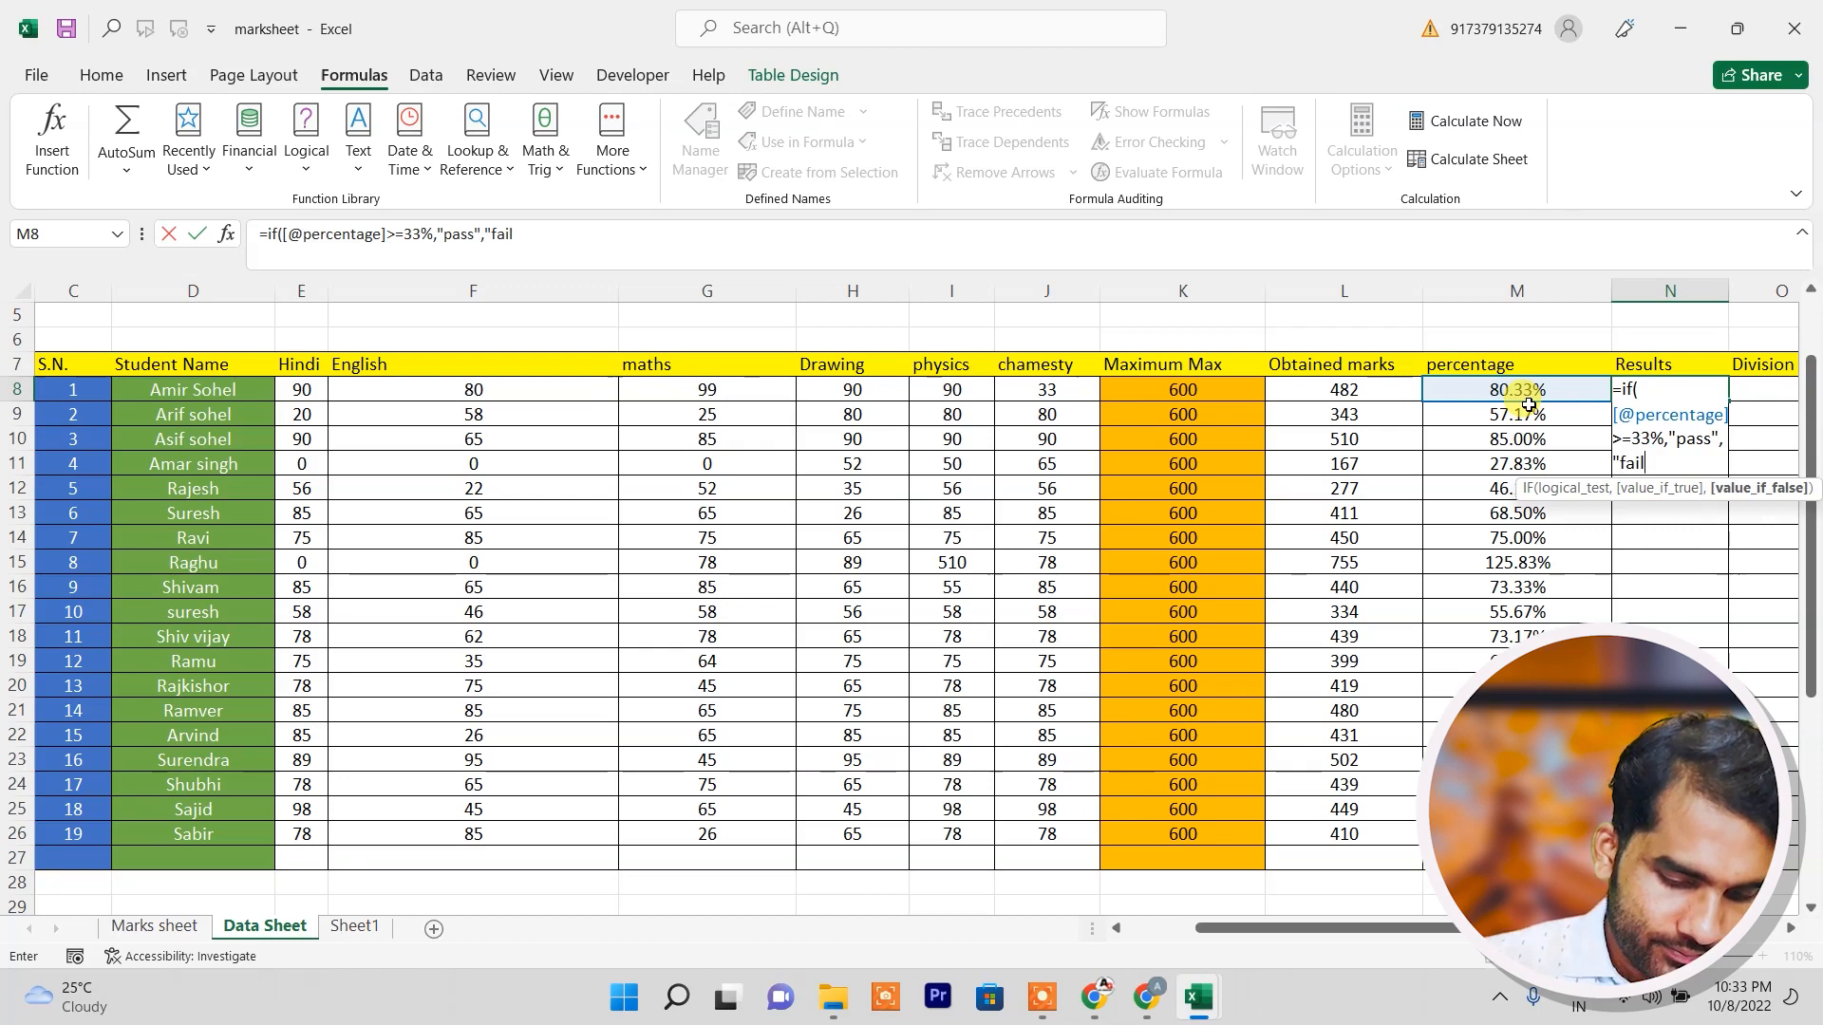
text("))
key(Return)
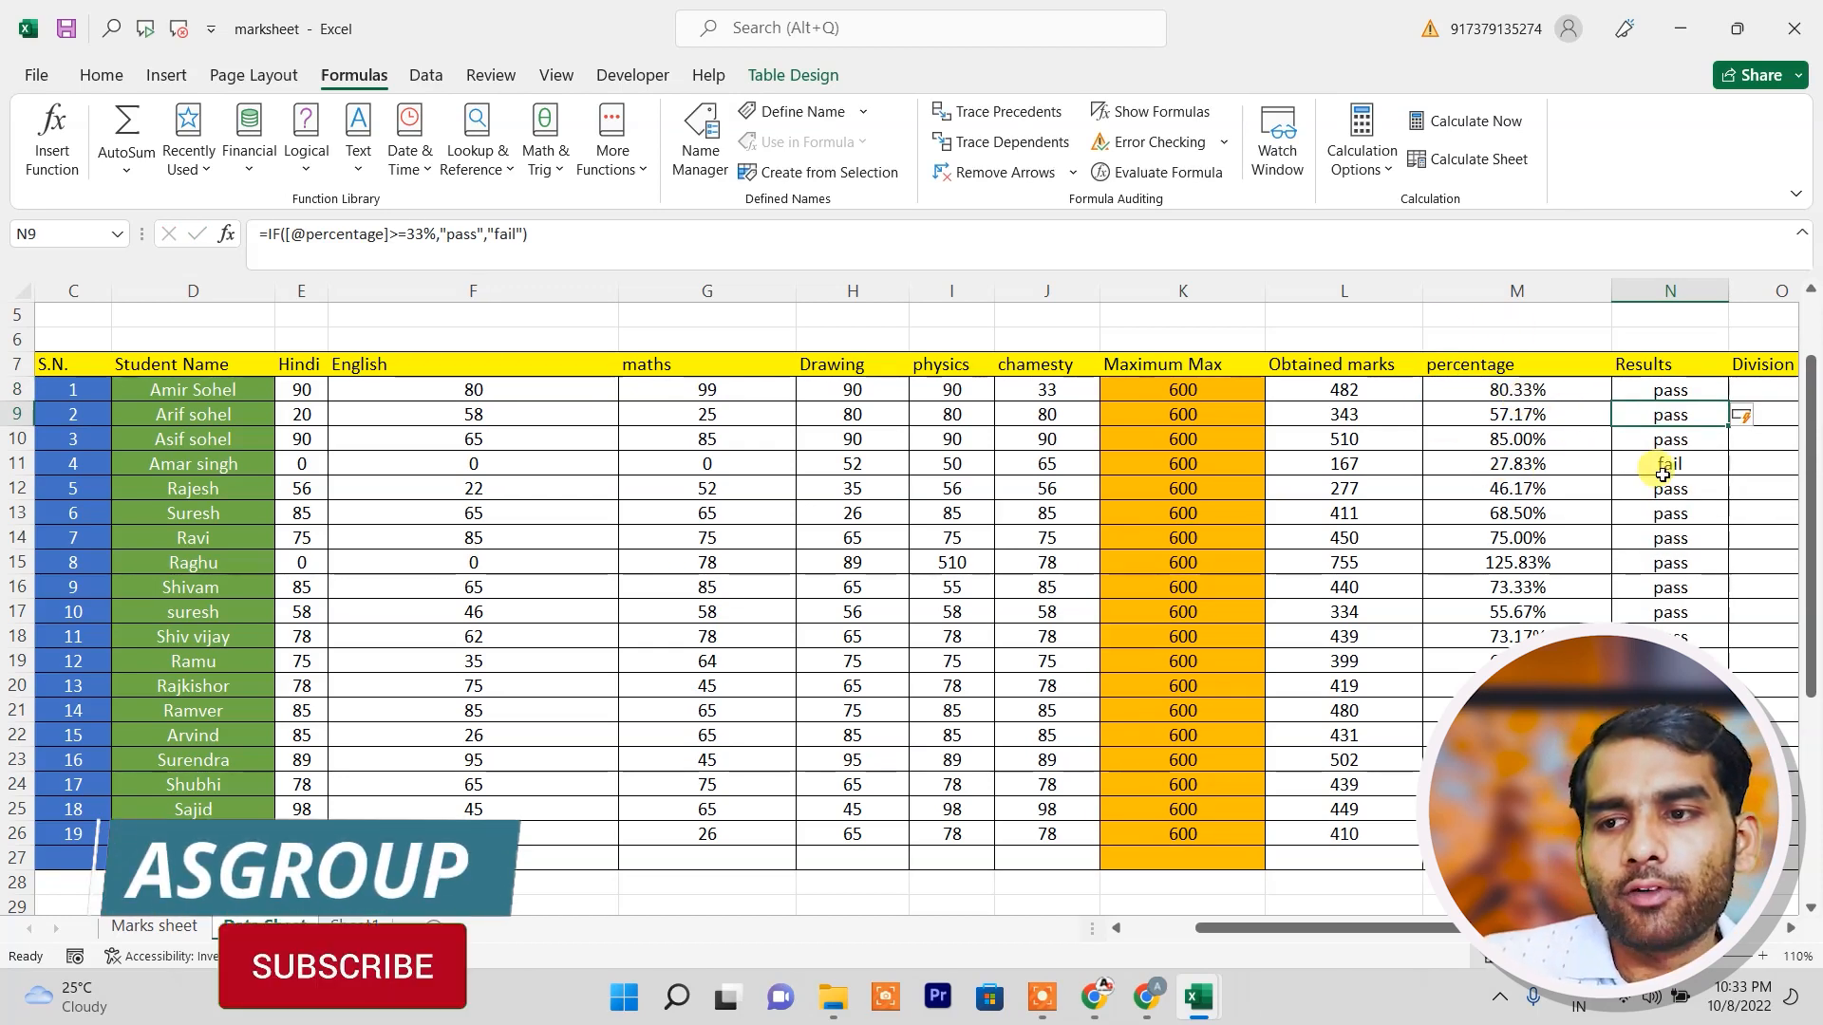
View the available logical functions, and clear the Results column from N8 to N26.
click(1683, 392)
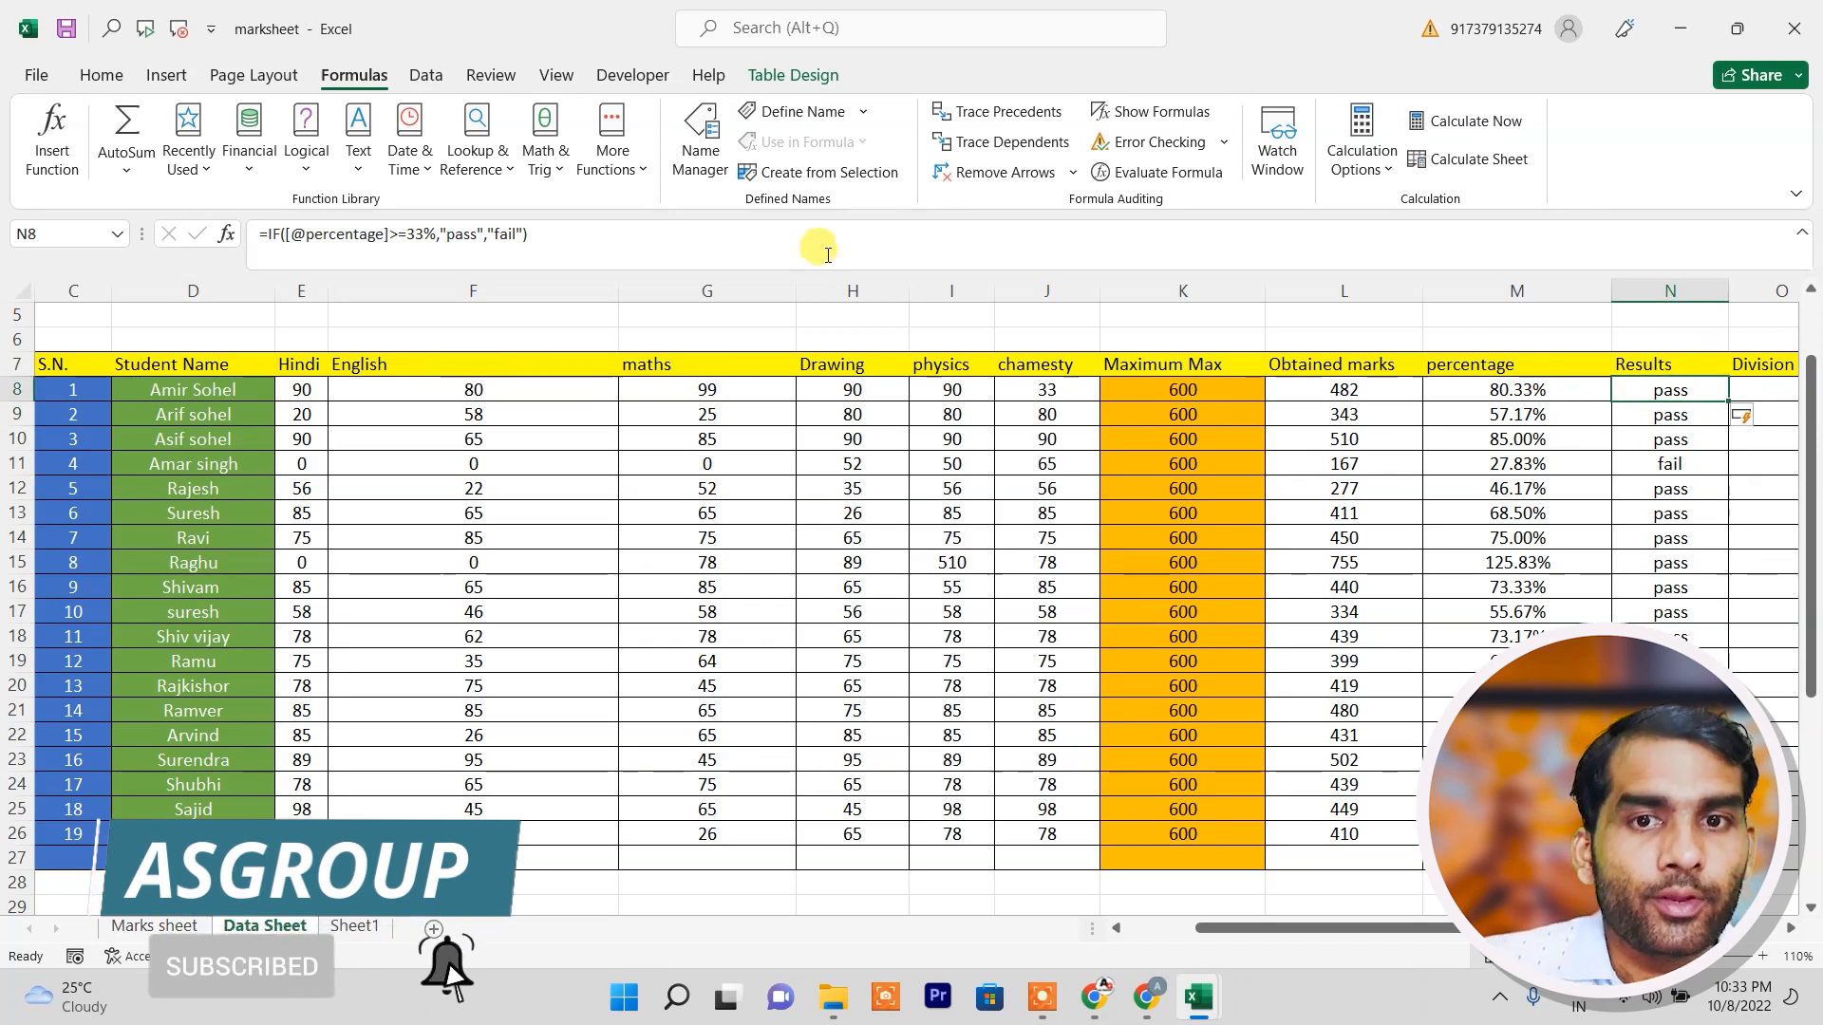
click(306, 157)
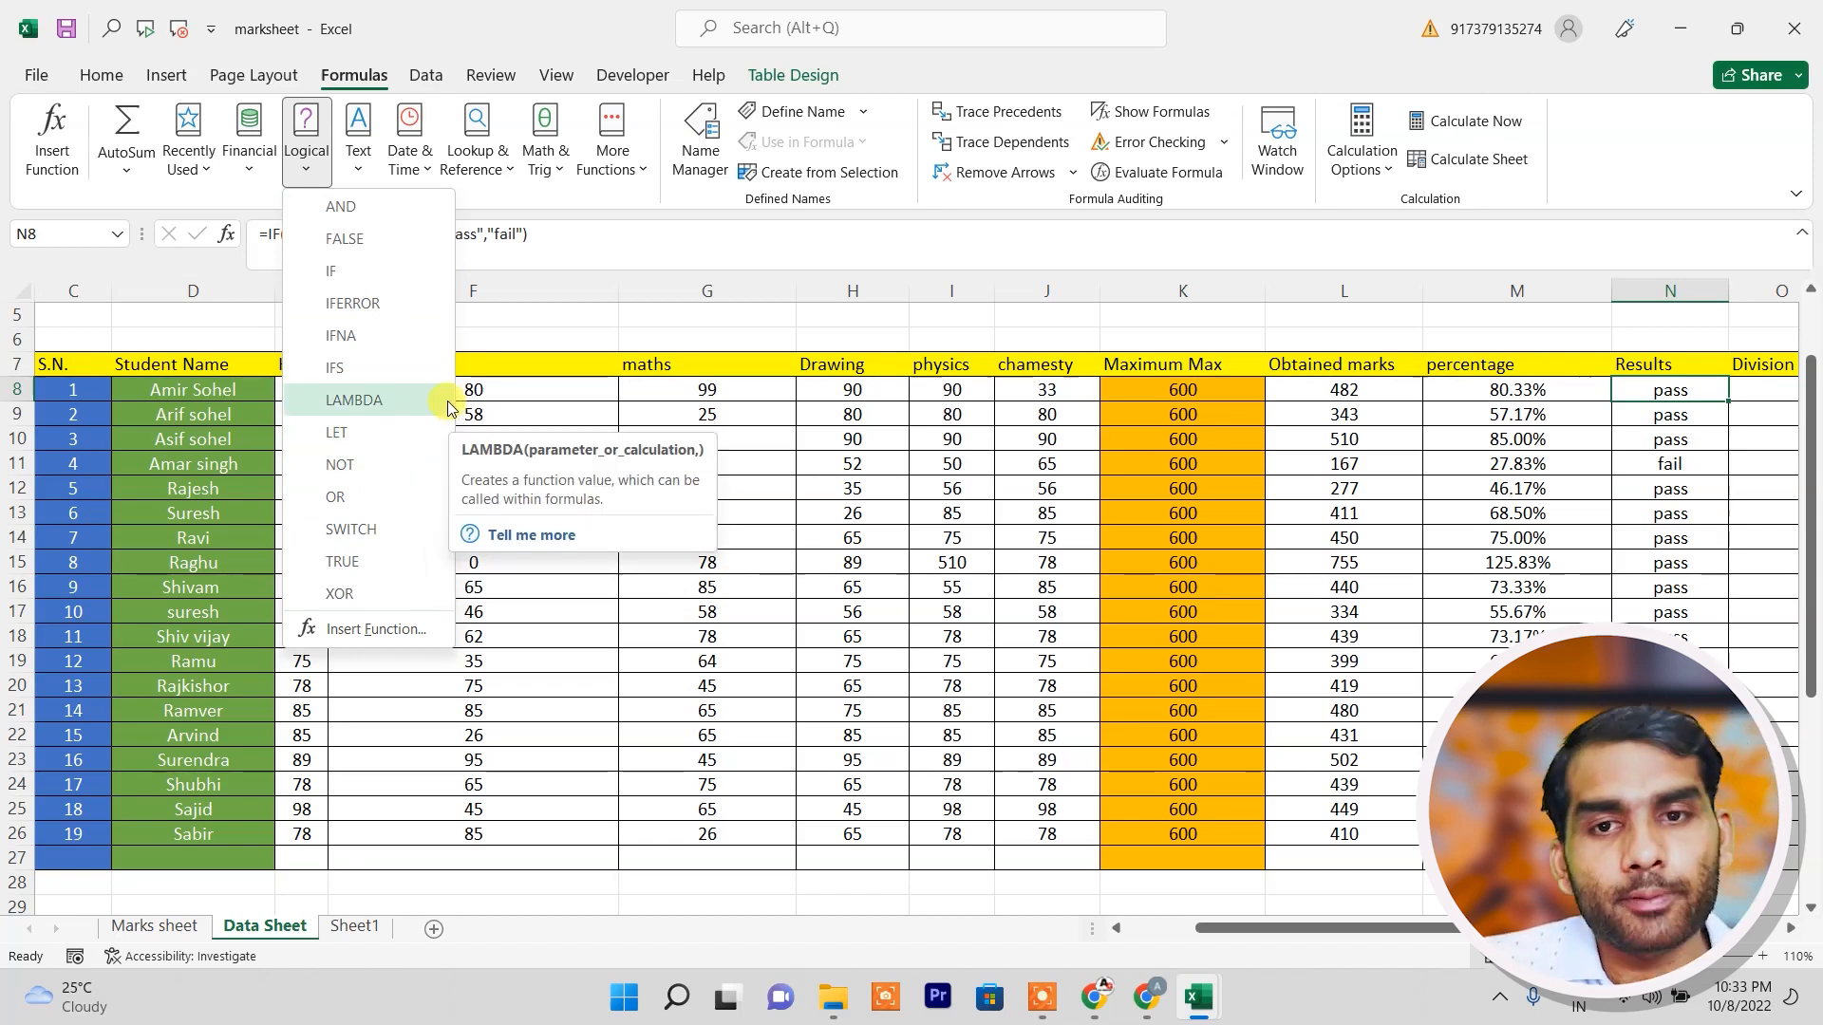
click(1589, 495)
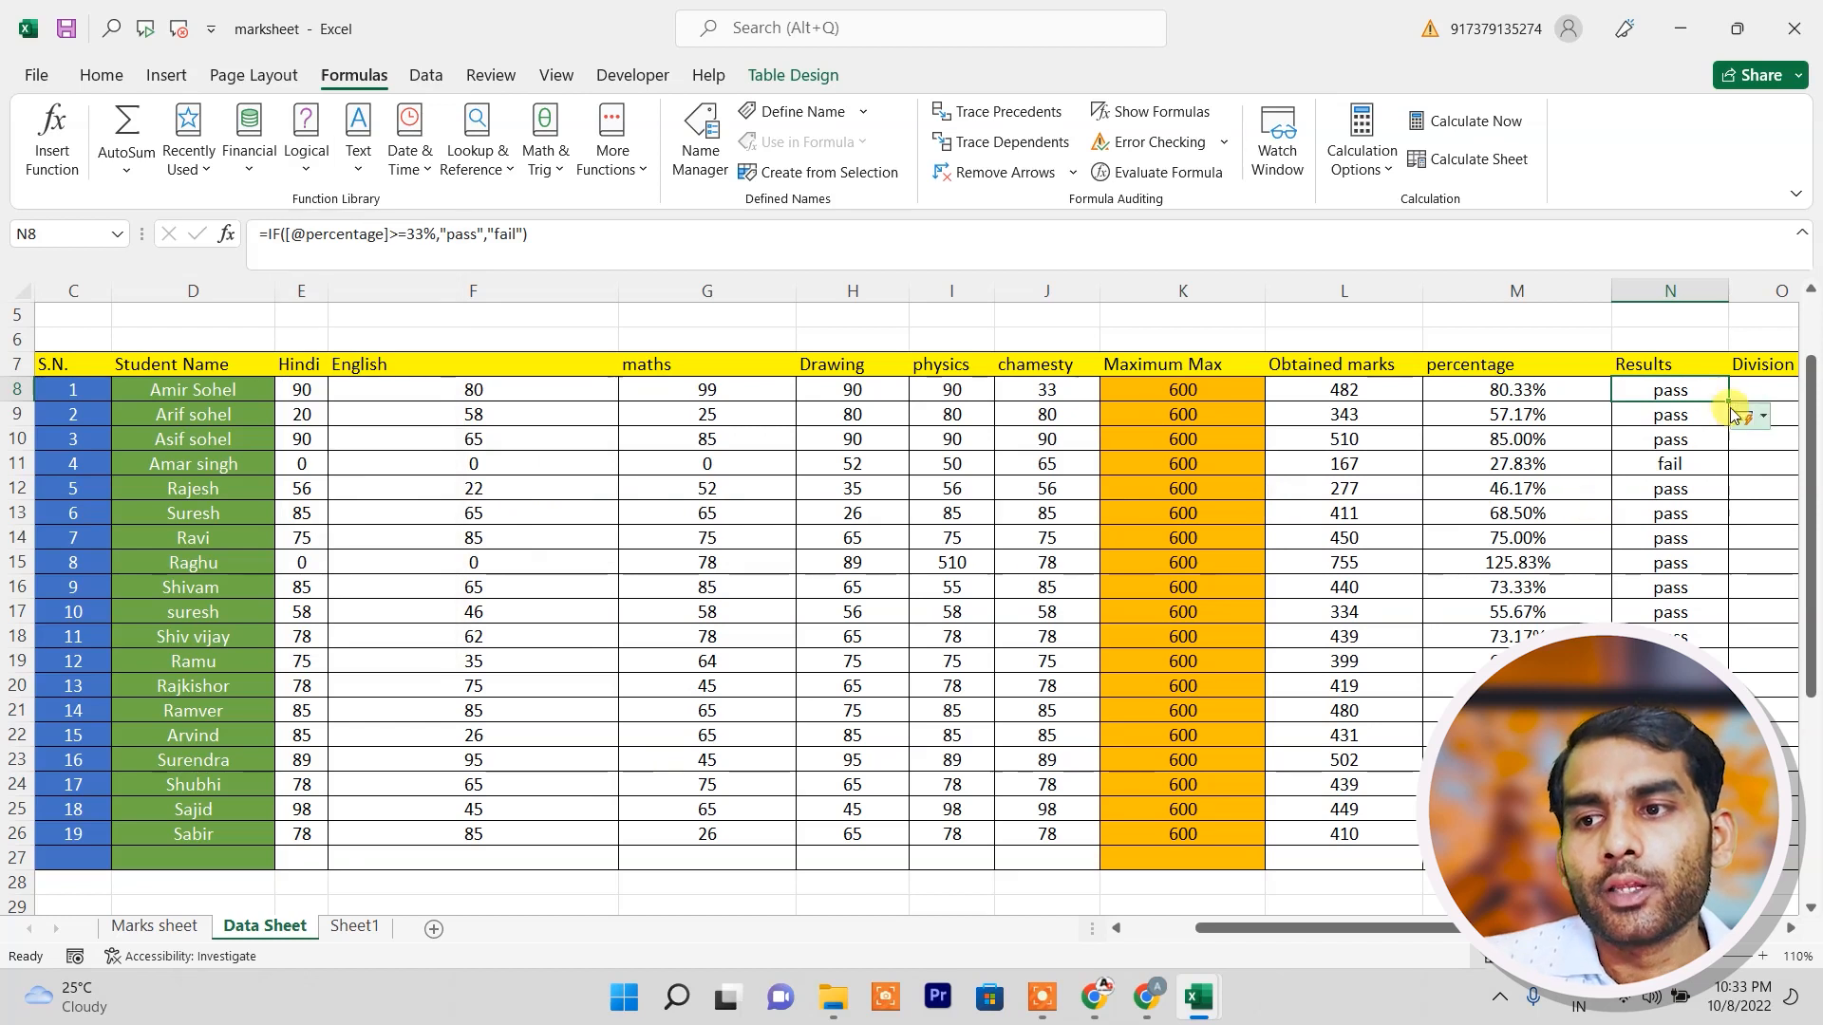
drag(1689, 402, 1671, 833)
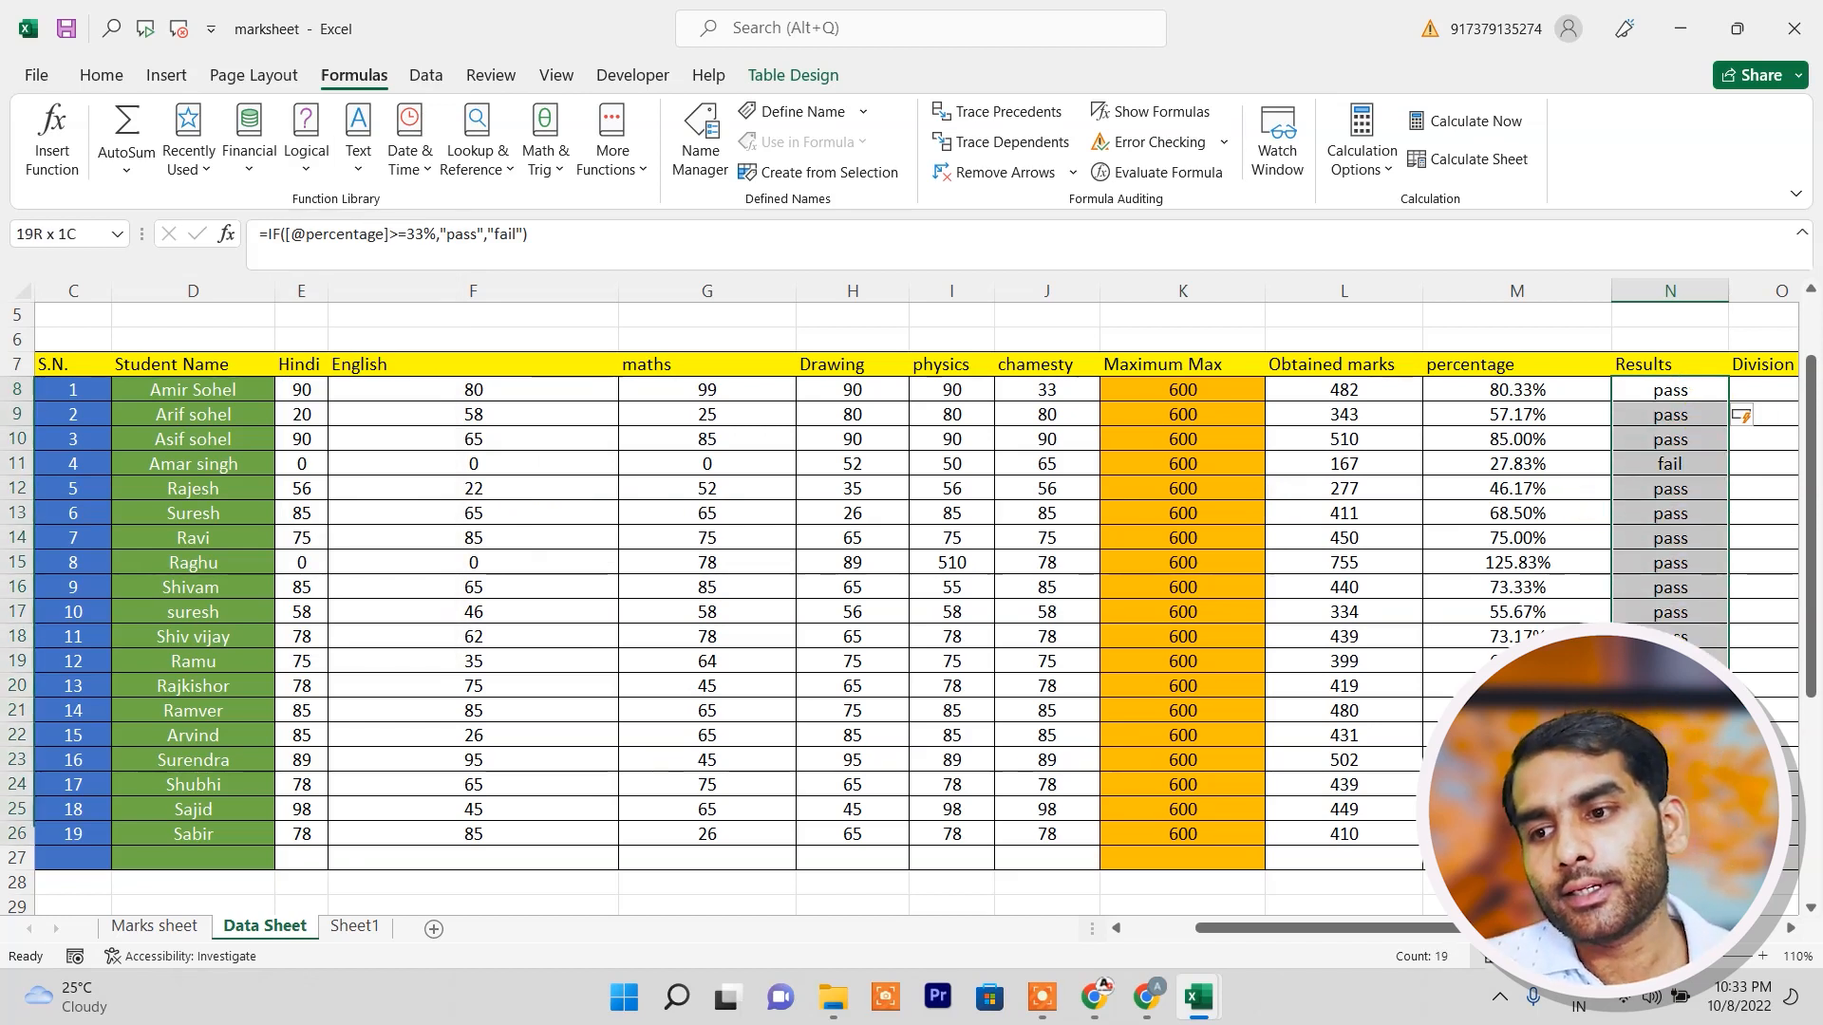
key(Delete)
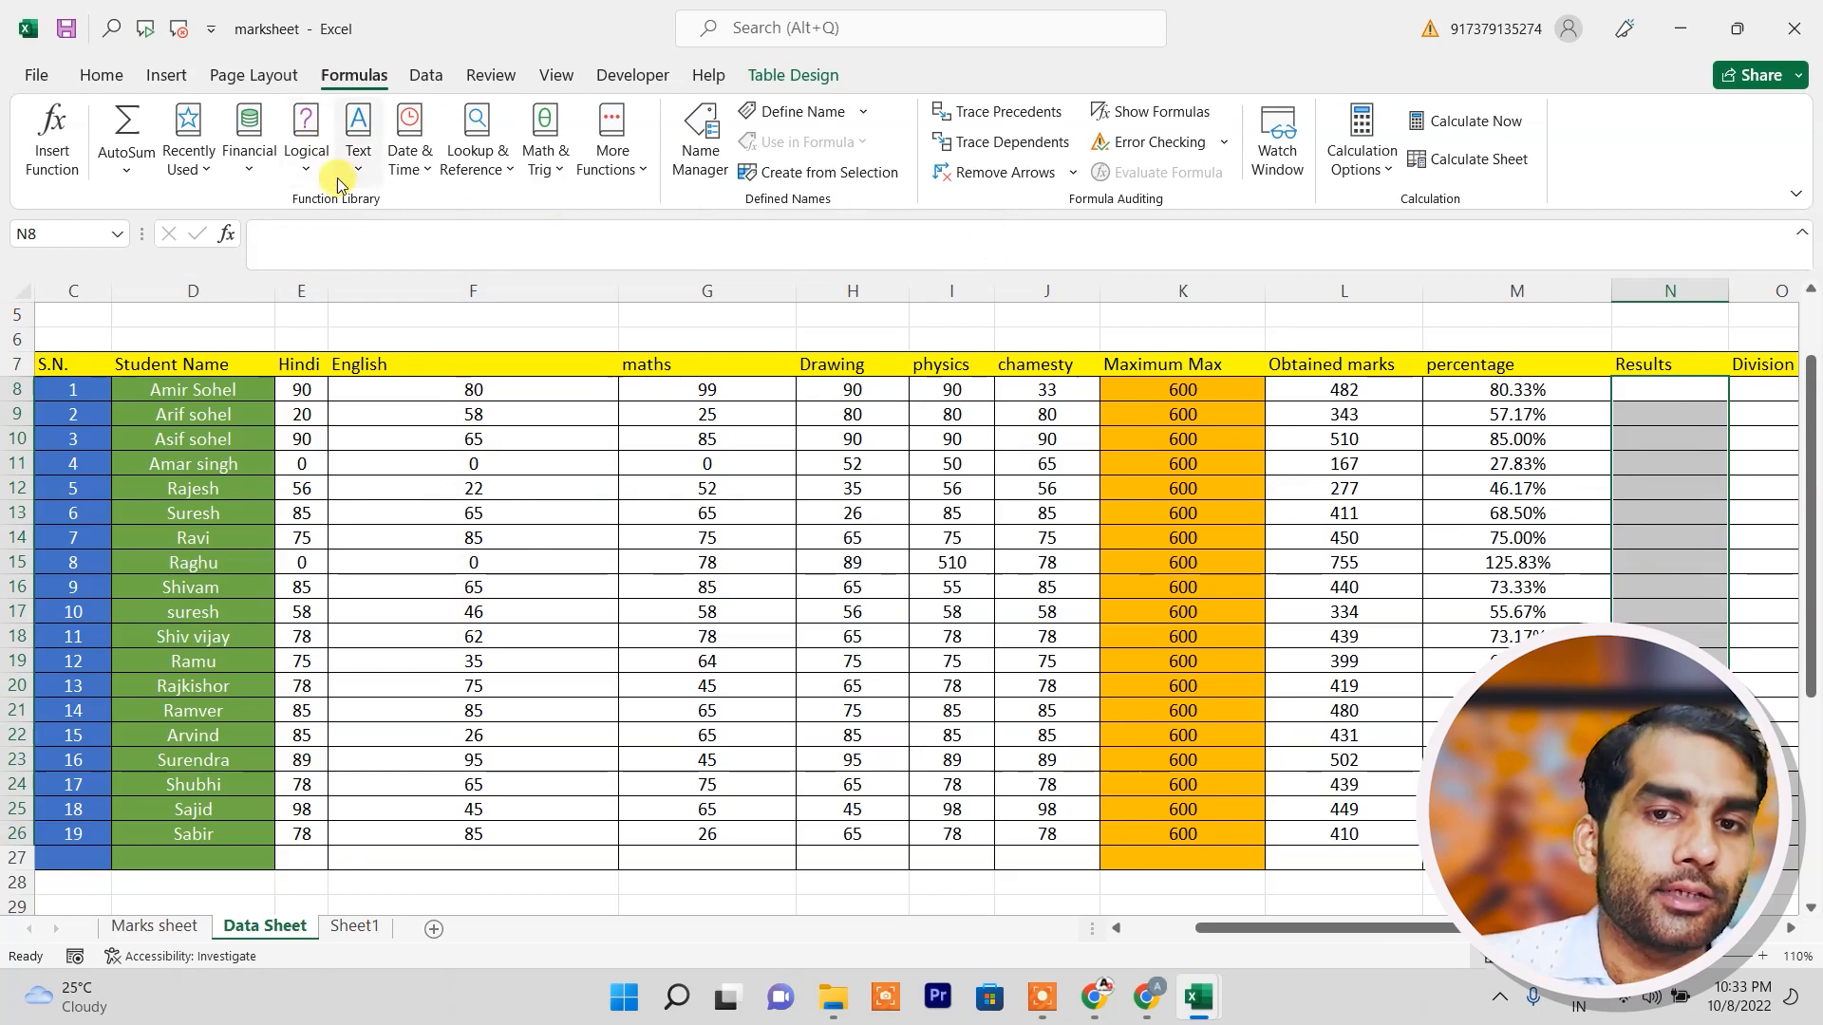
click(305, 157)
click(1657, 381)
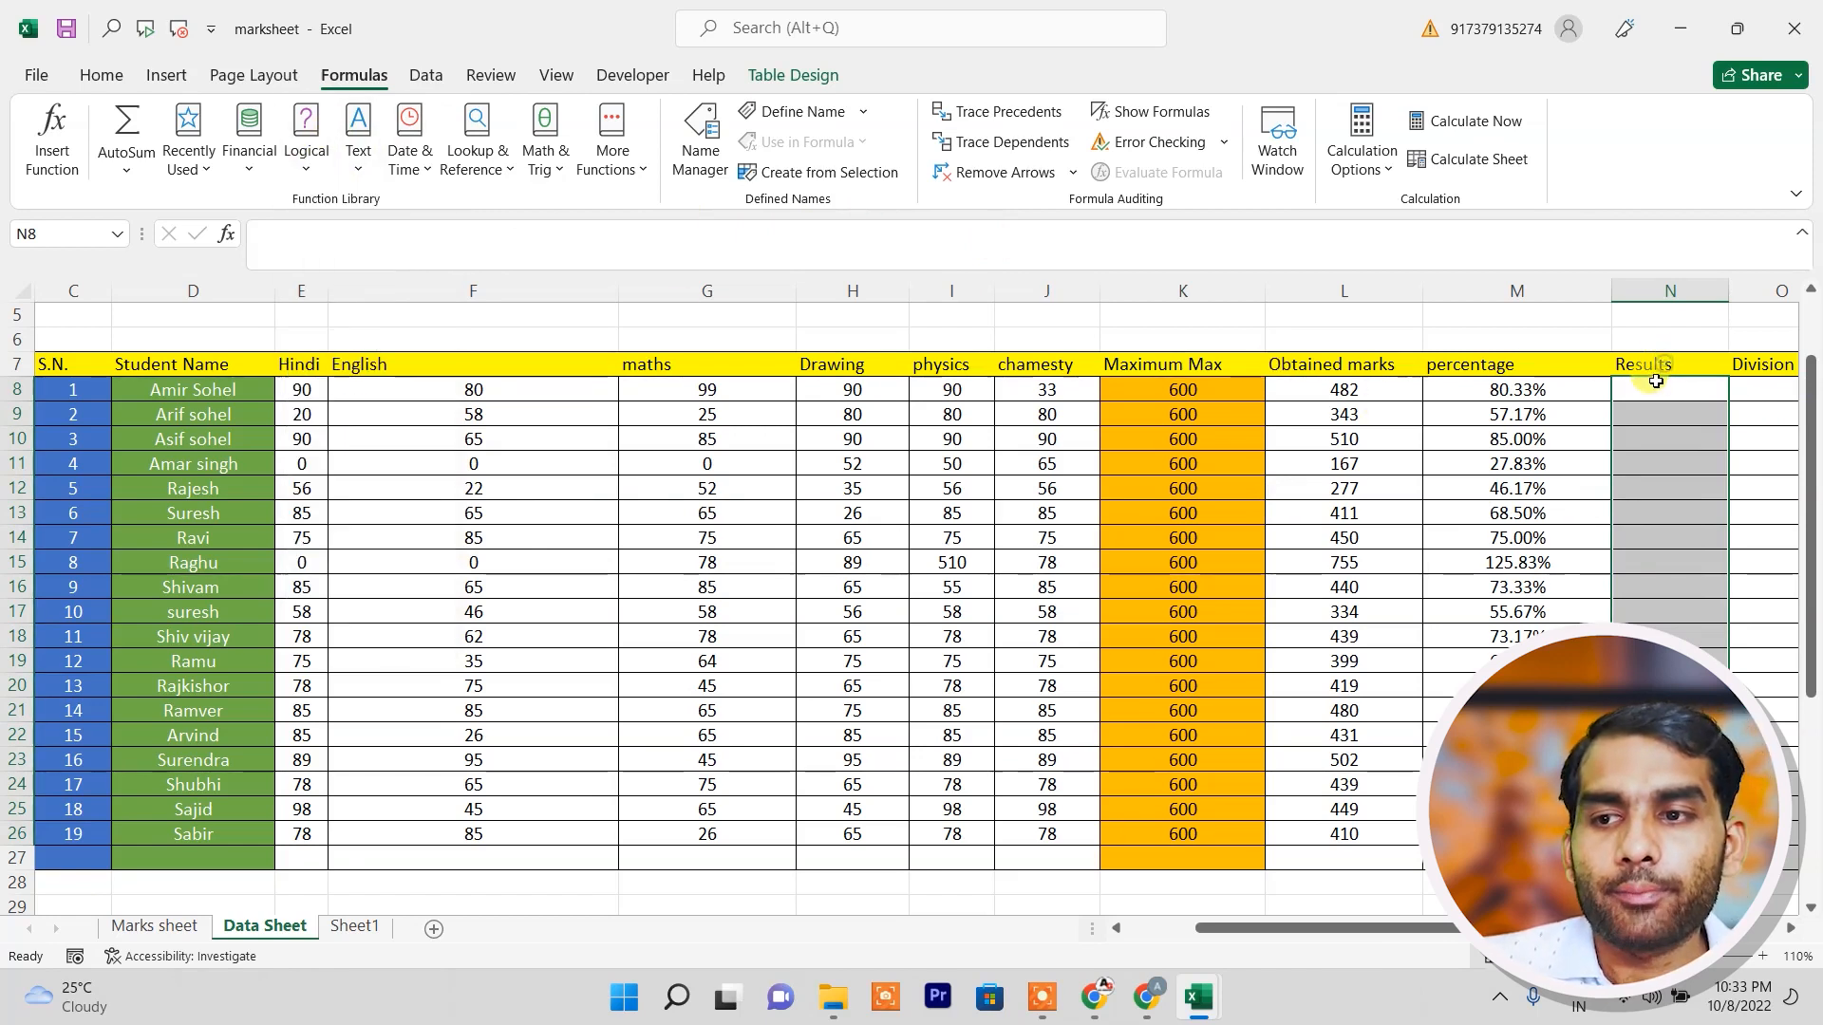
click(1656, 380)
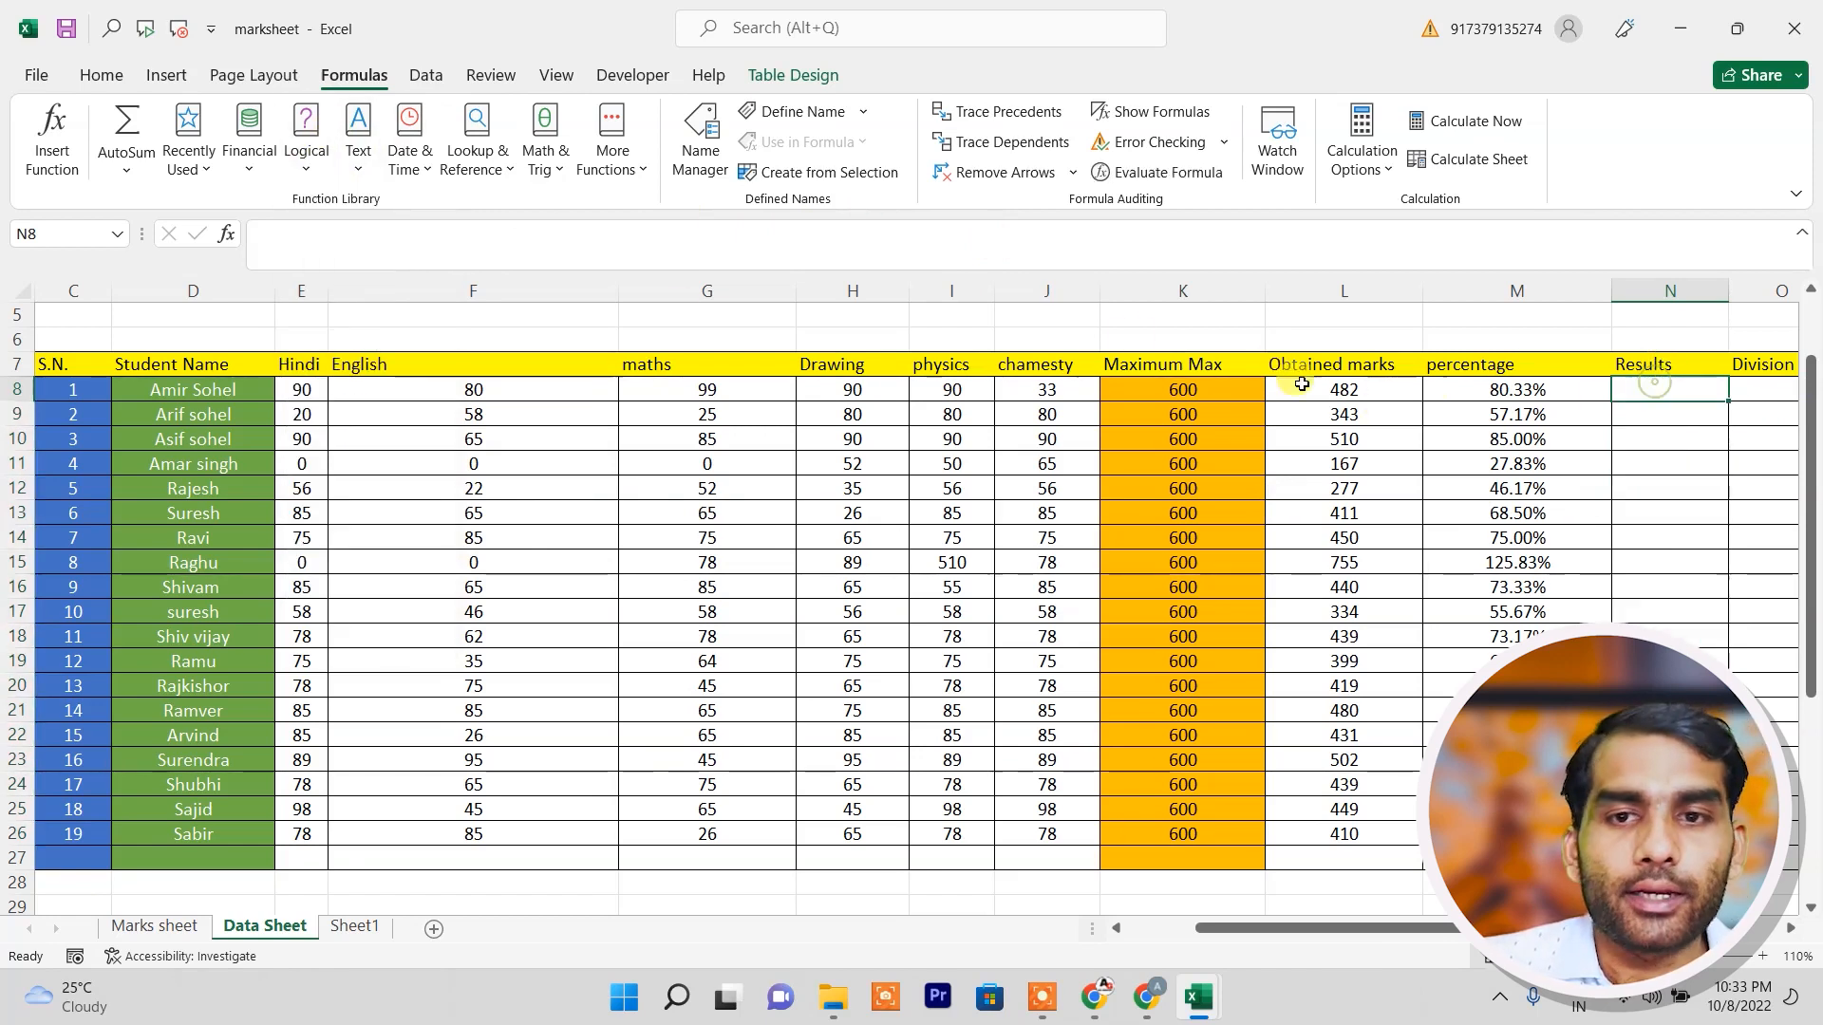
click(305, 169)
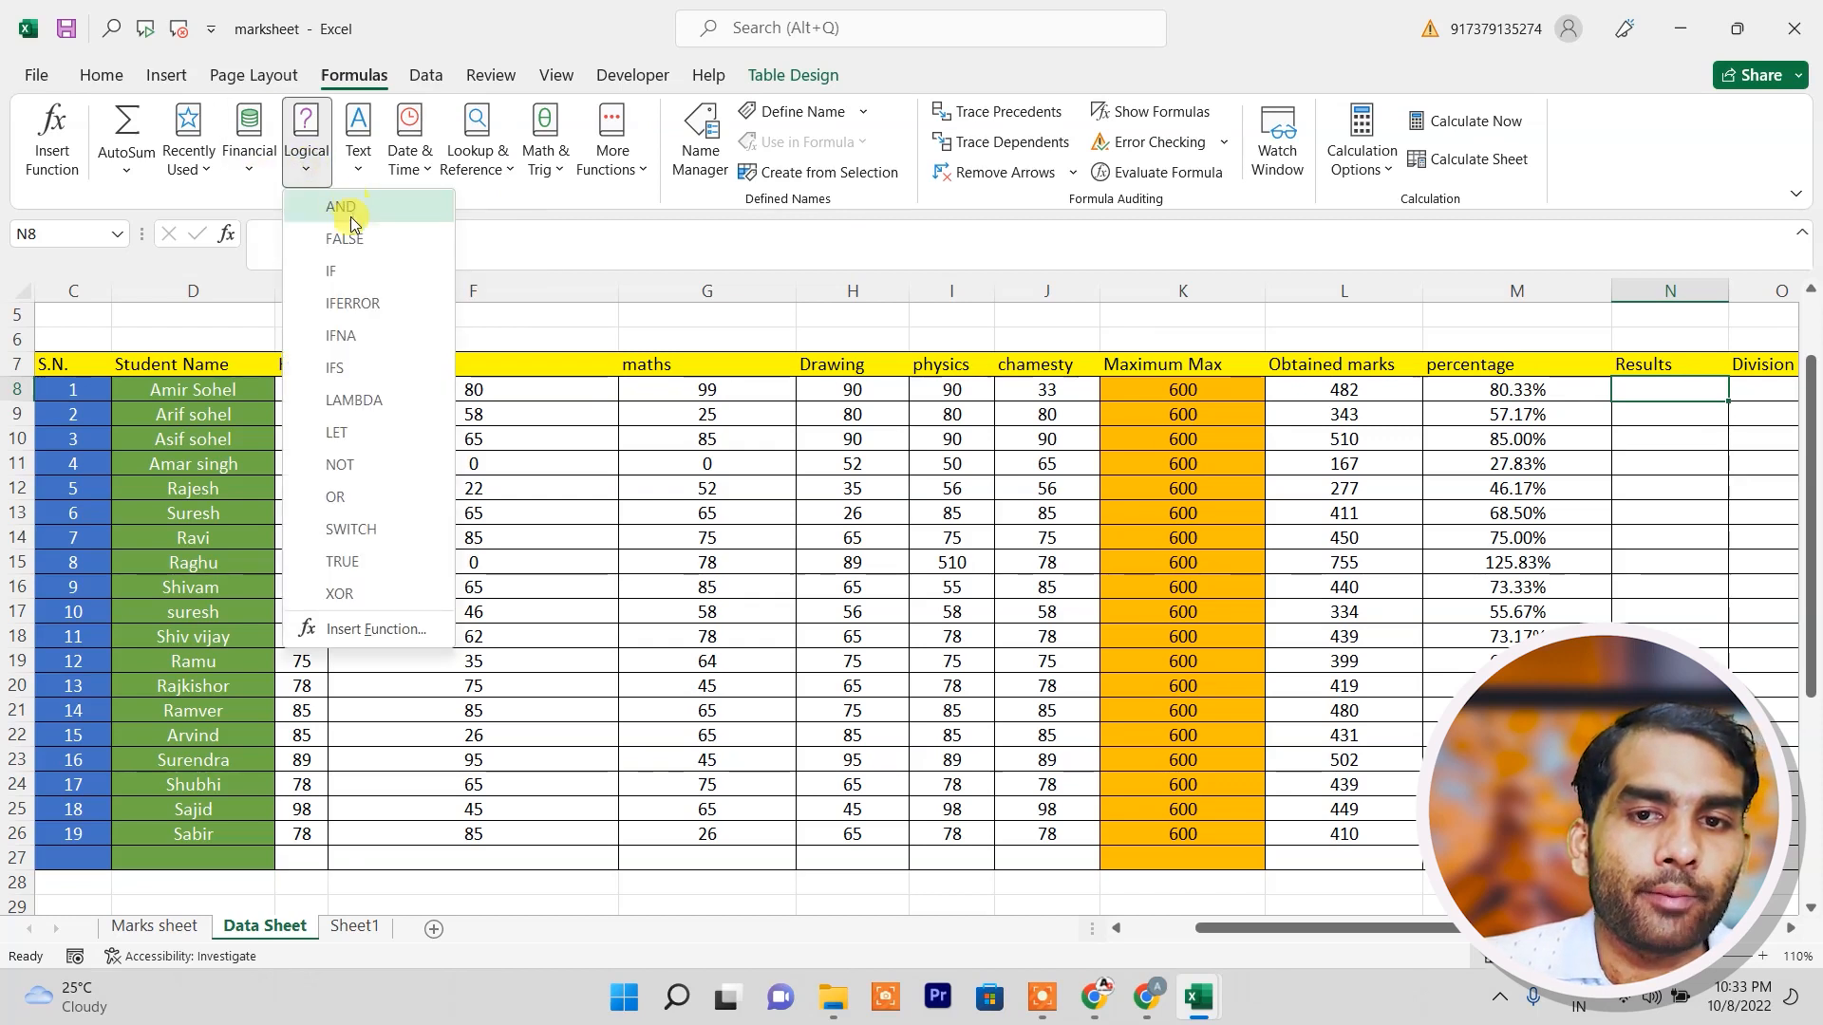
click(342, 271)
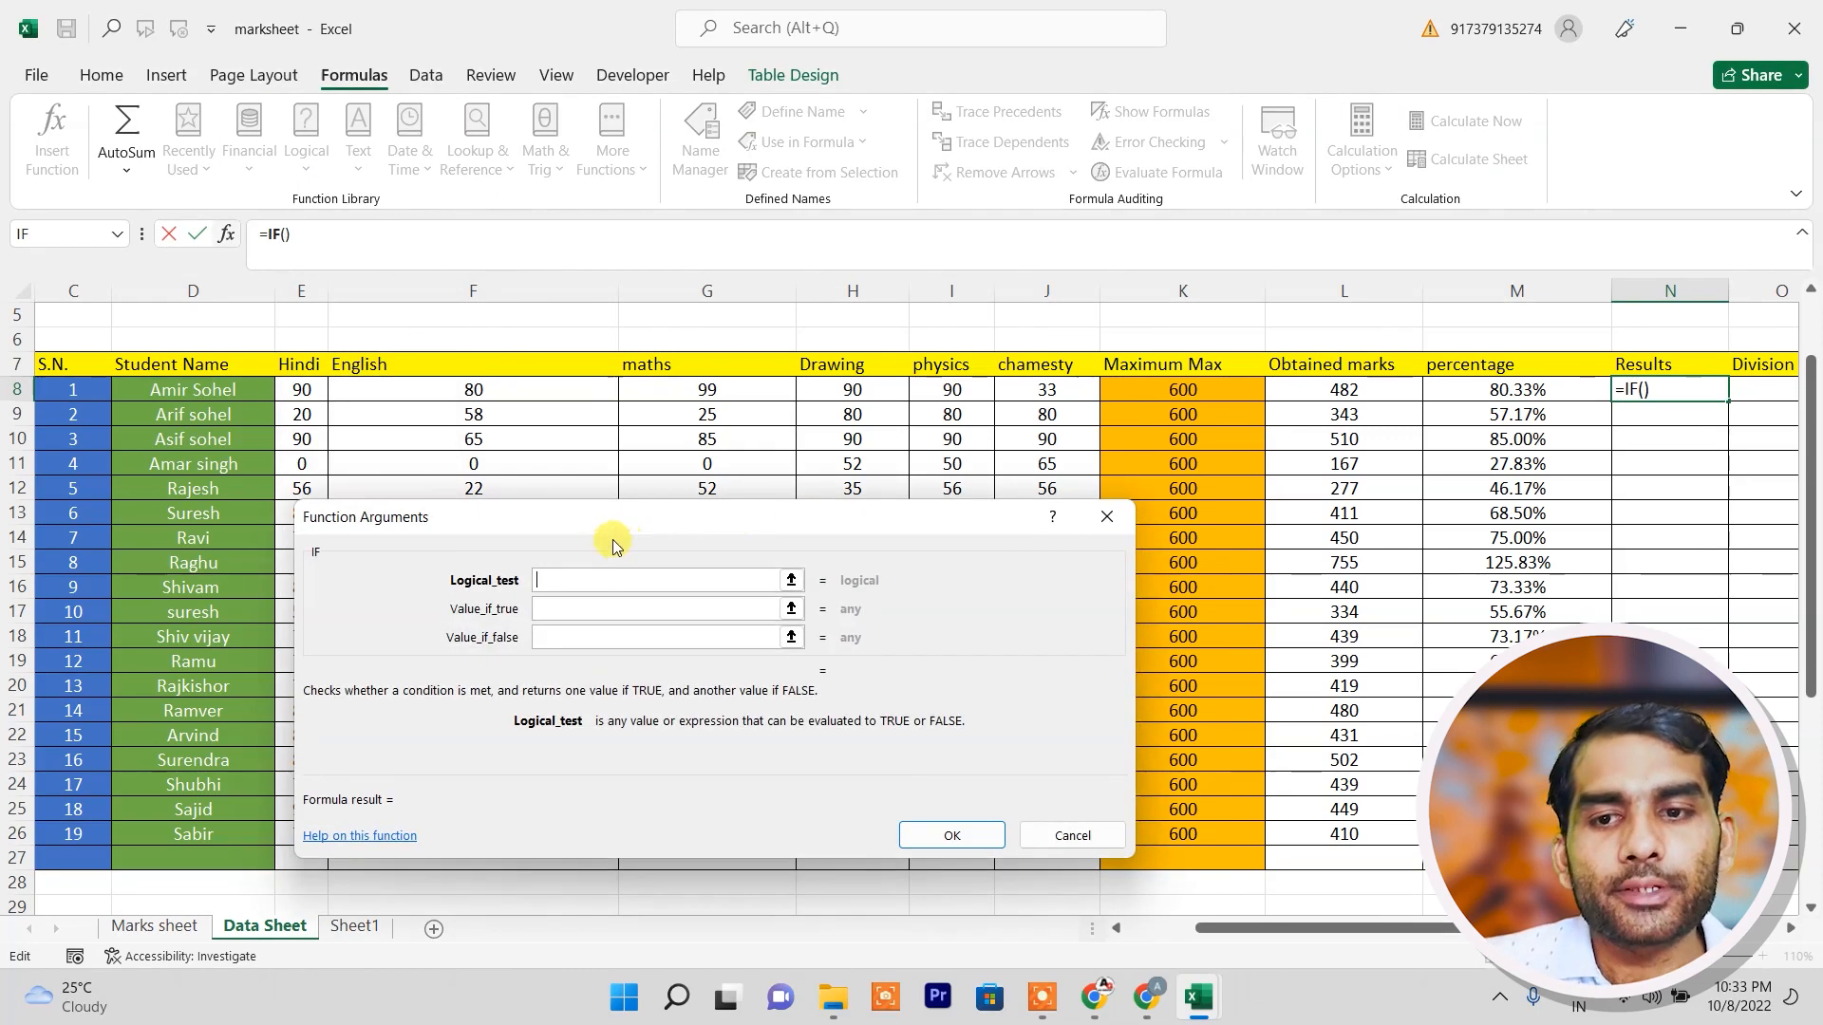
drag(655, 515, 521, 559)
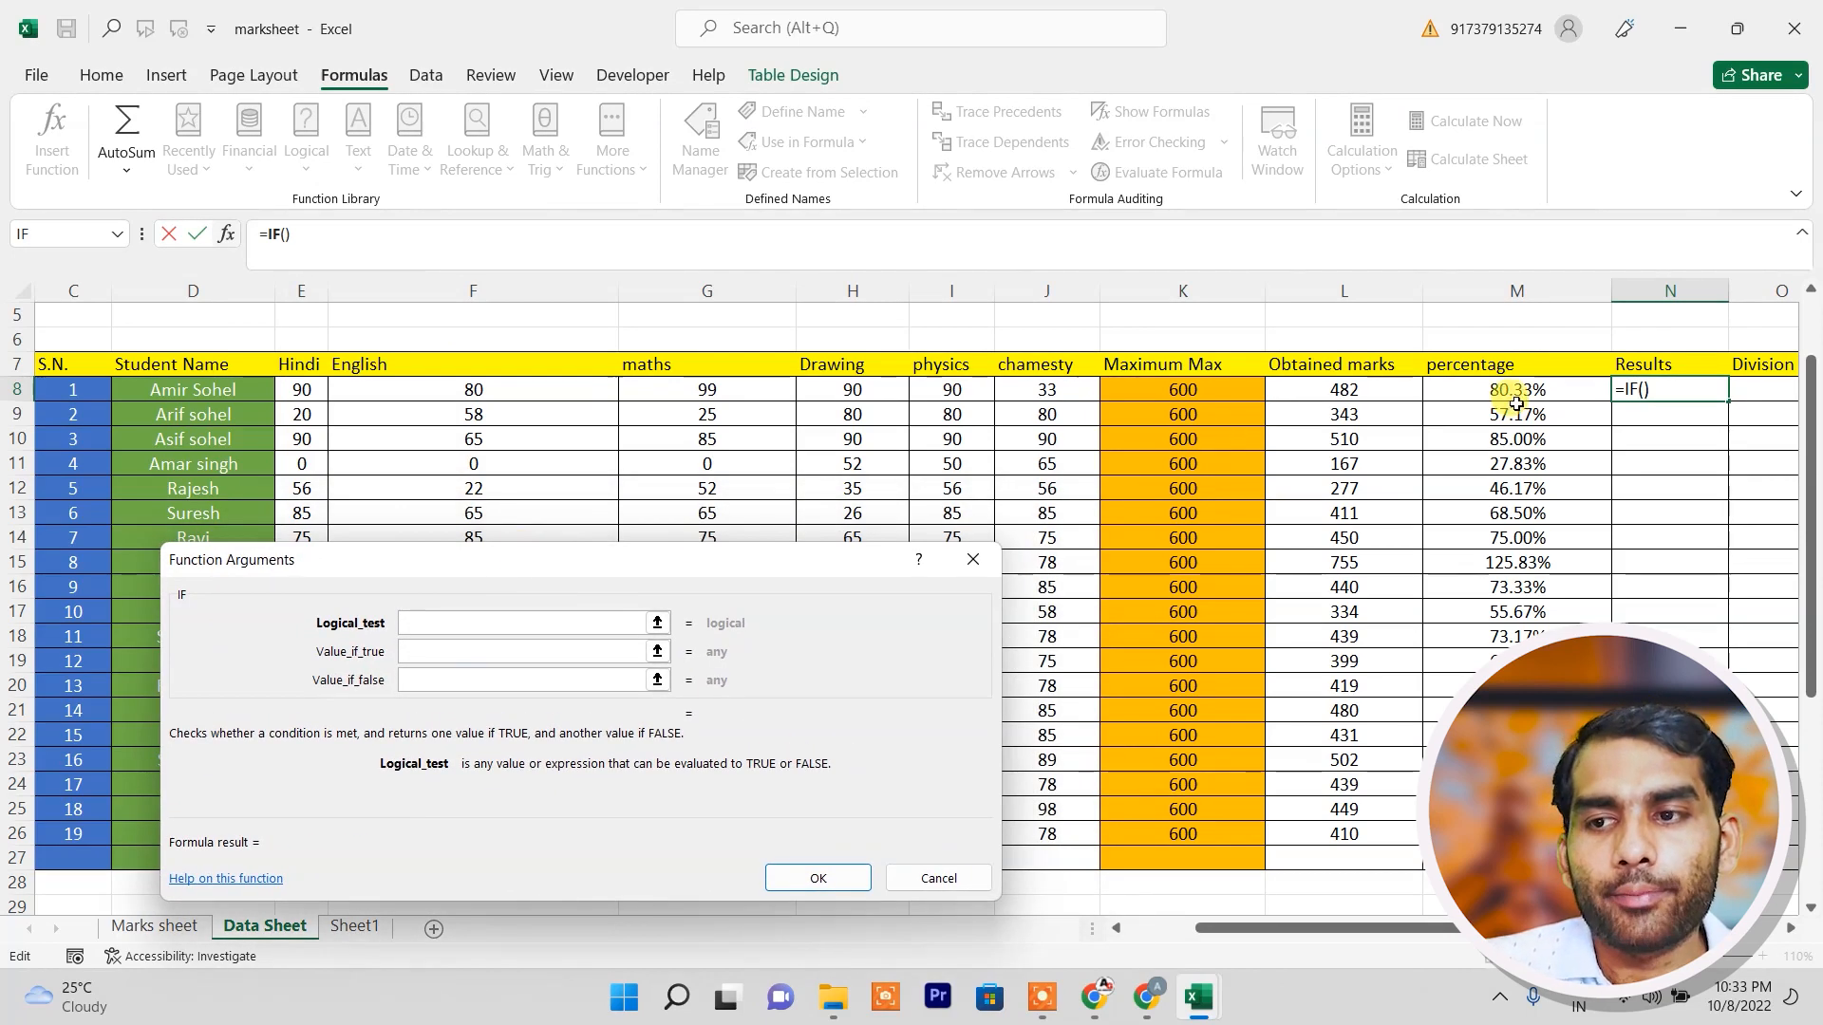
click(1516, 399)
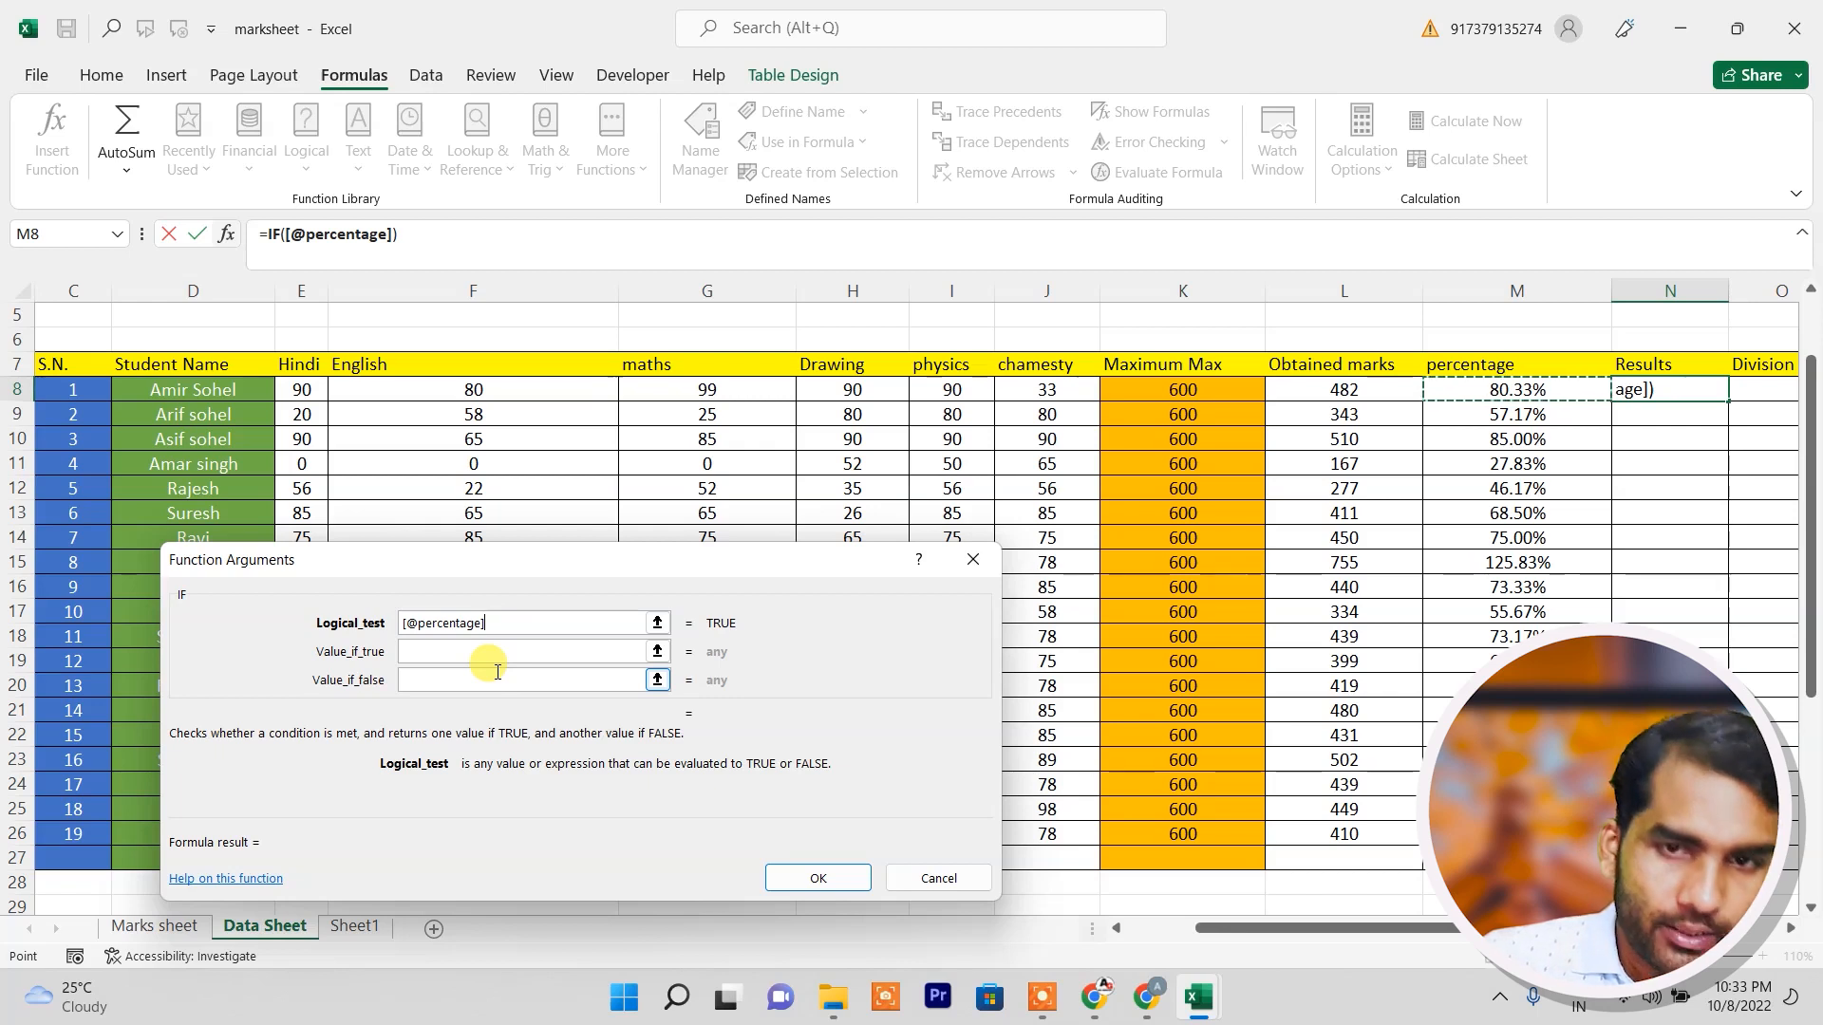
text(>=)
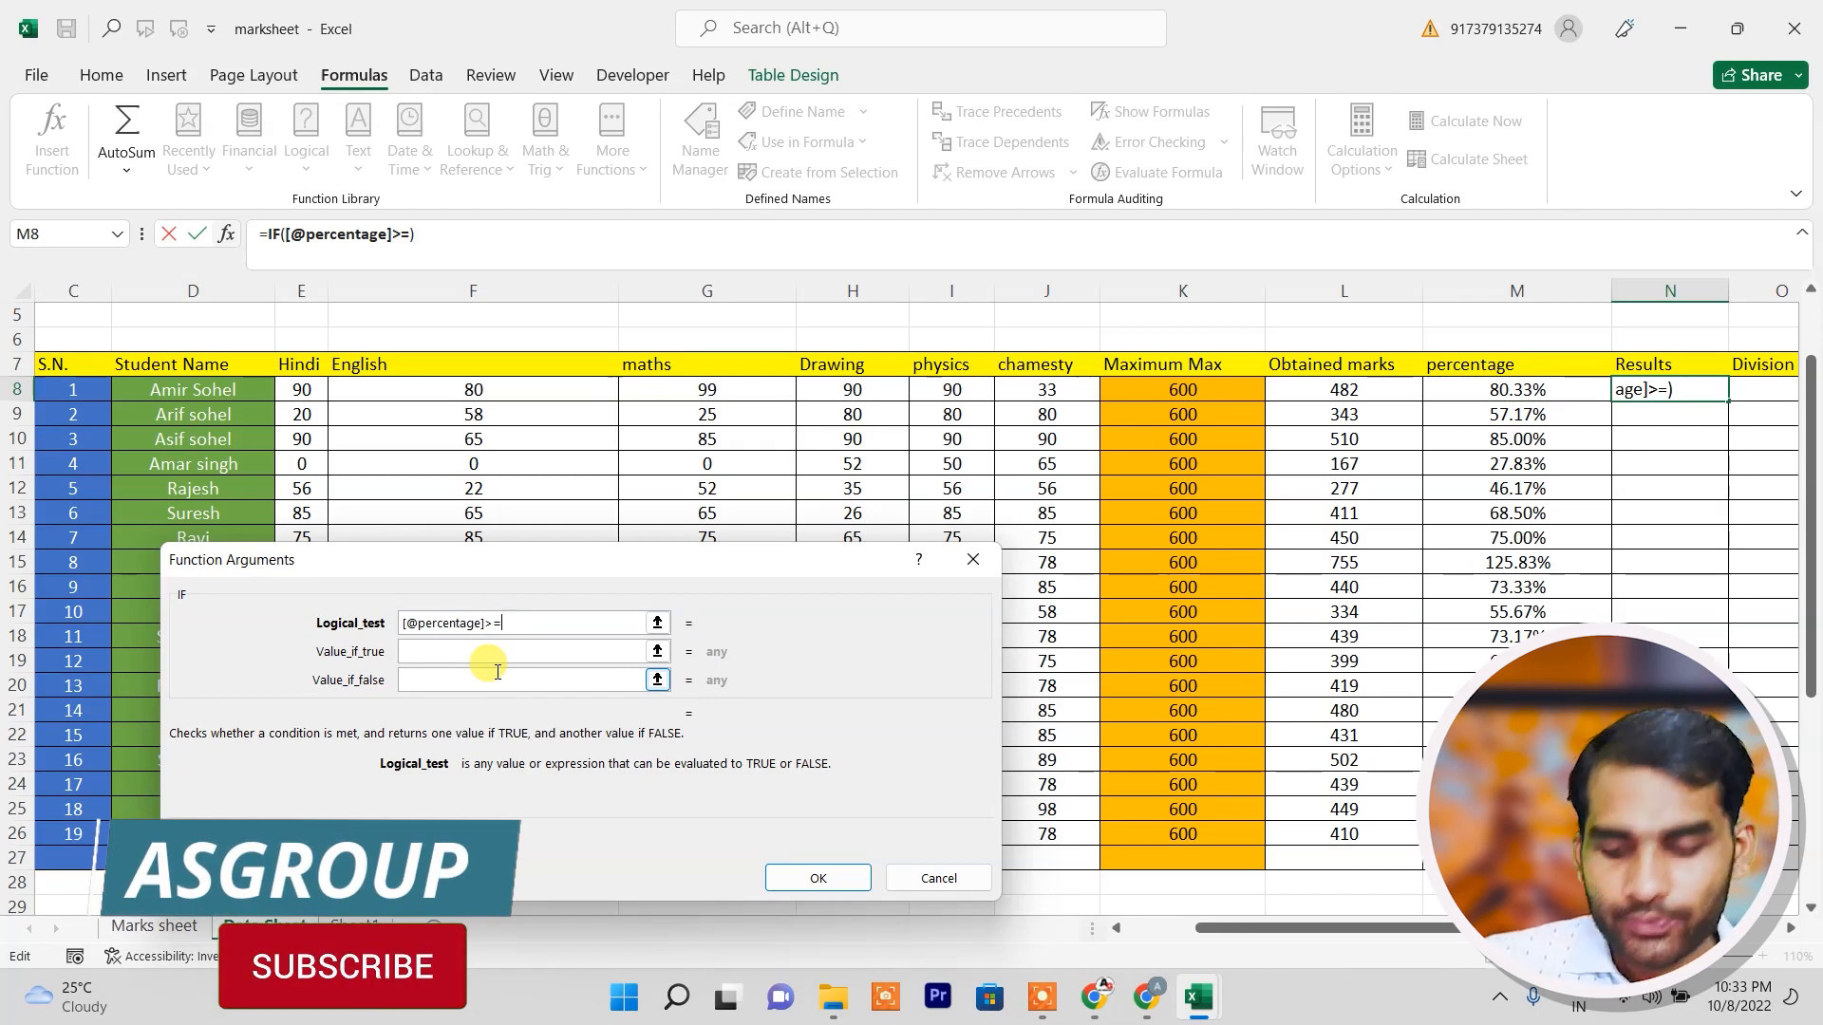
text(33)
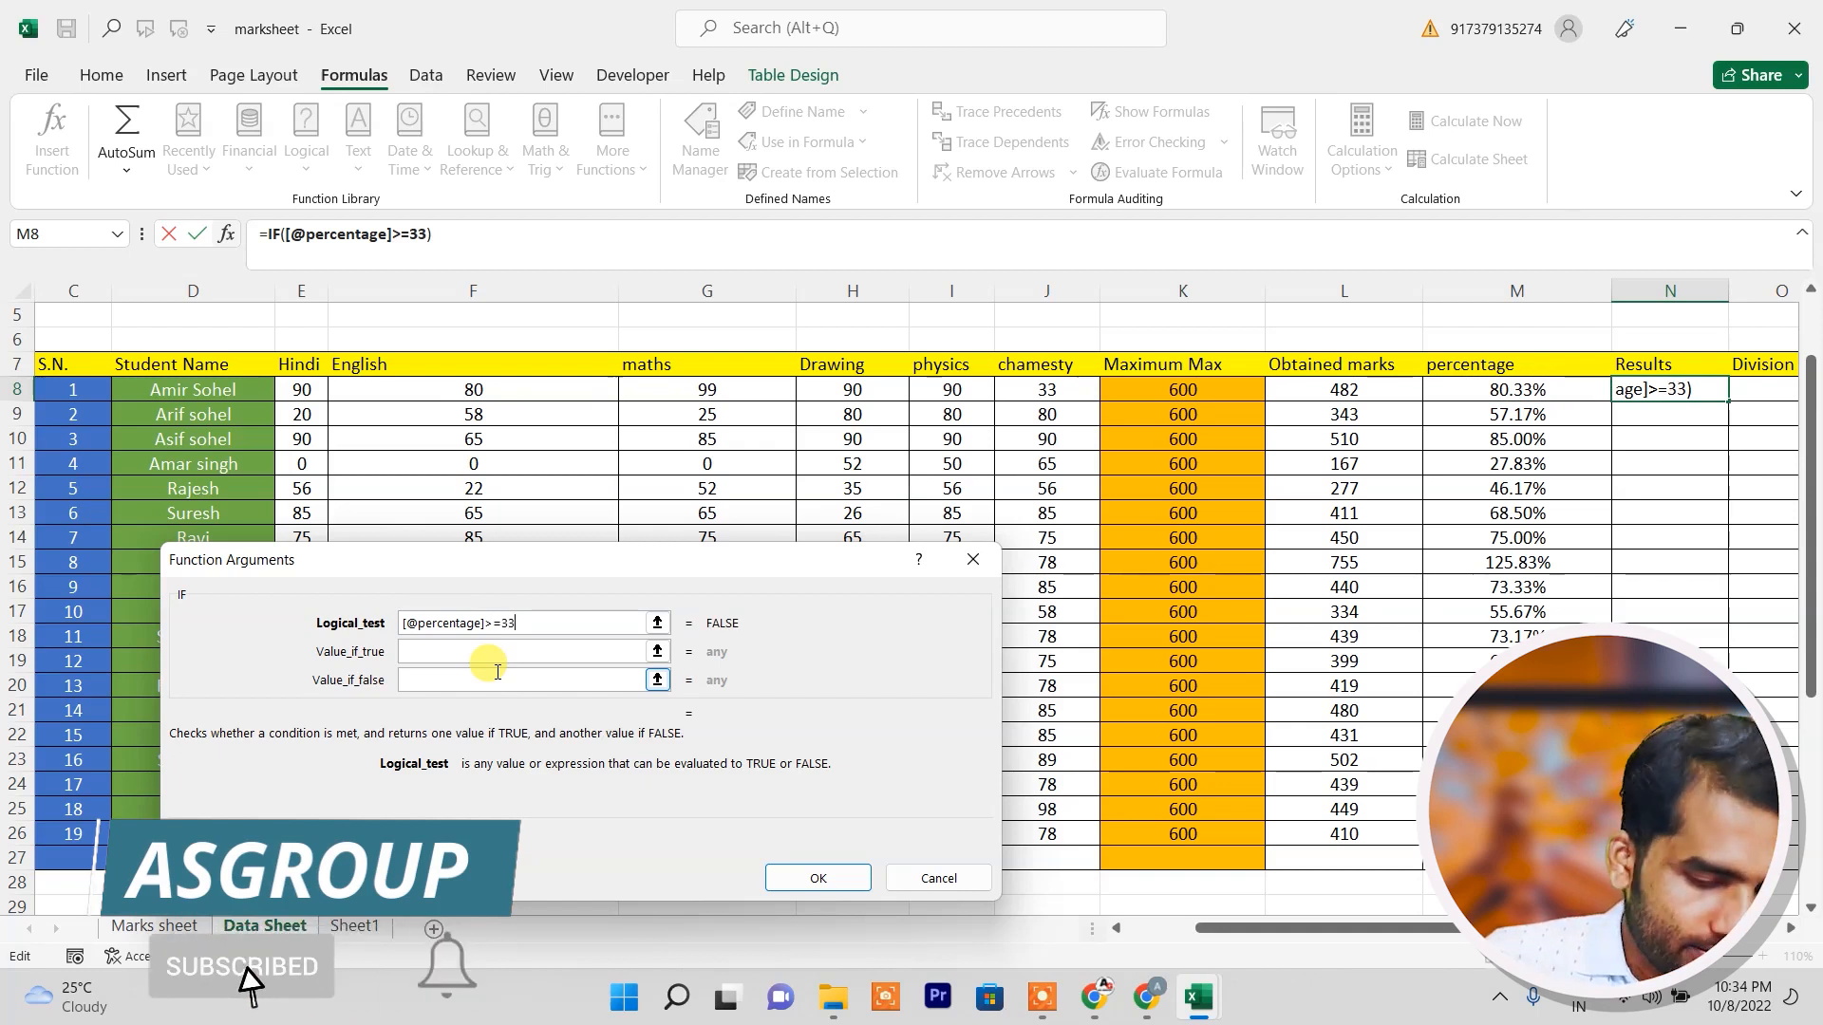
text(%)
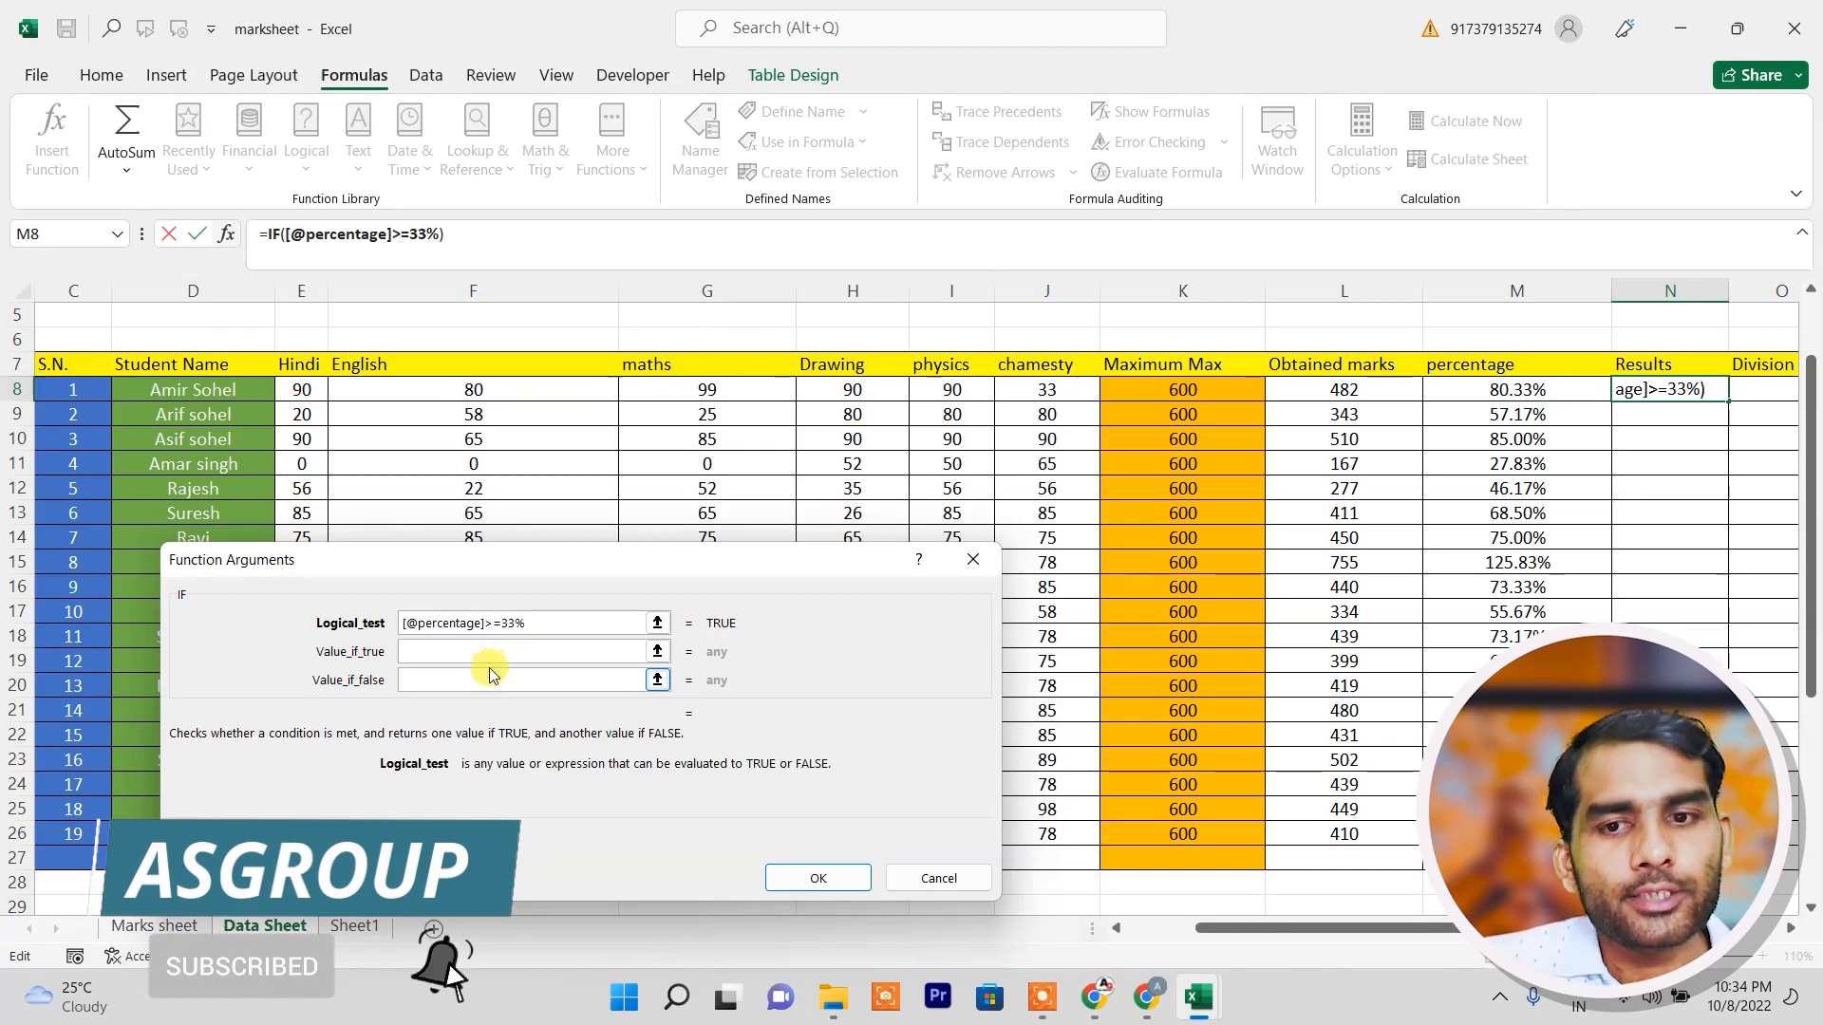
Set the IF results to "pass" when true and "fail" when false, and fill the Results column with the formula.
click(494, 653)
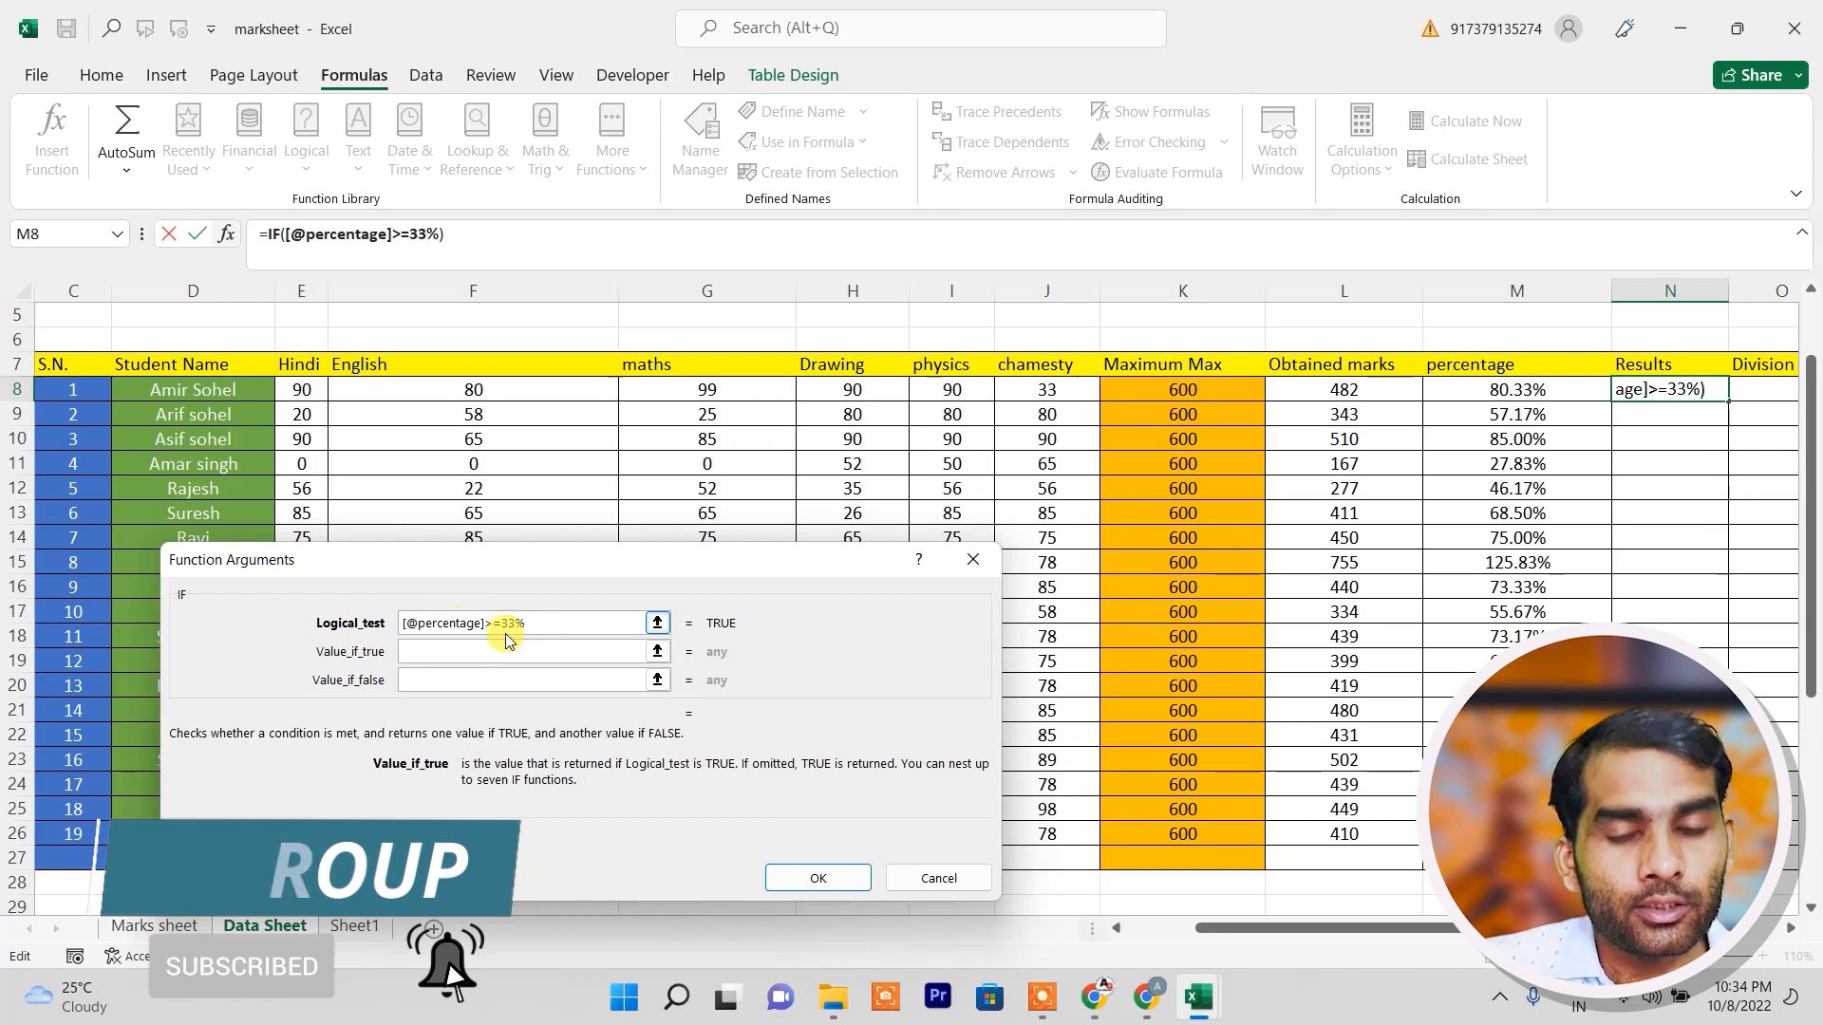
text(pass)
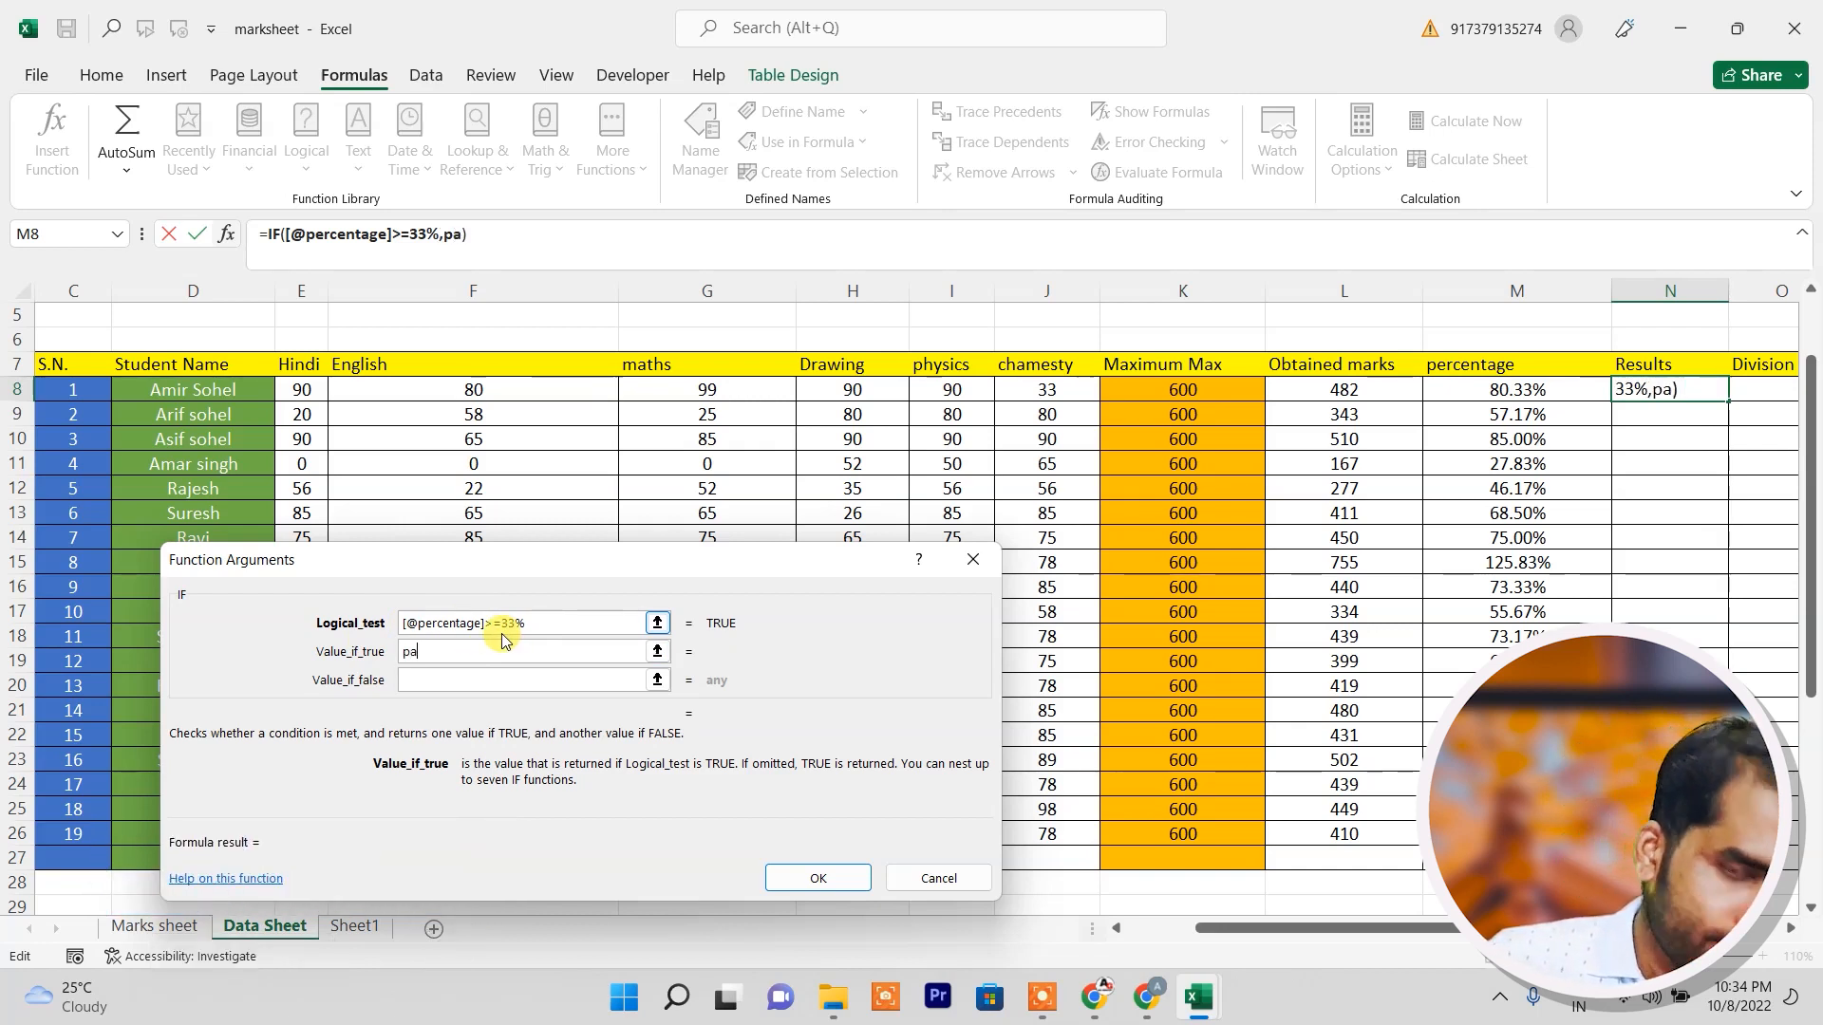
click(518, 676)
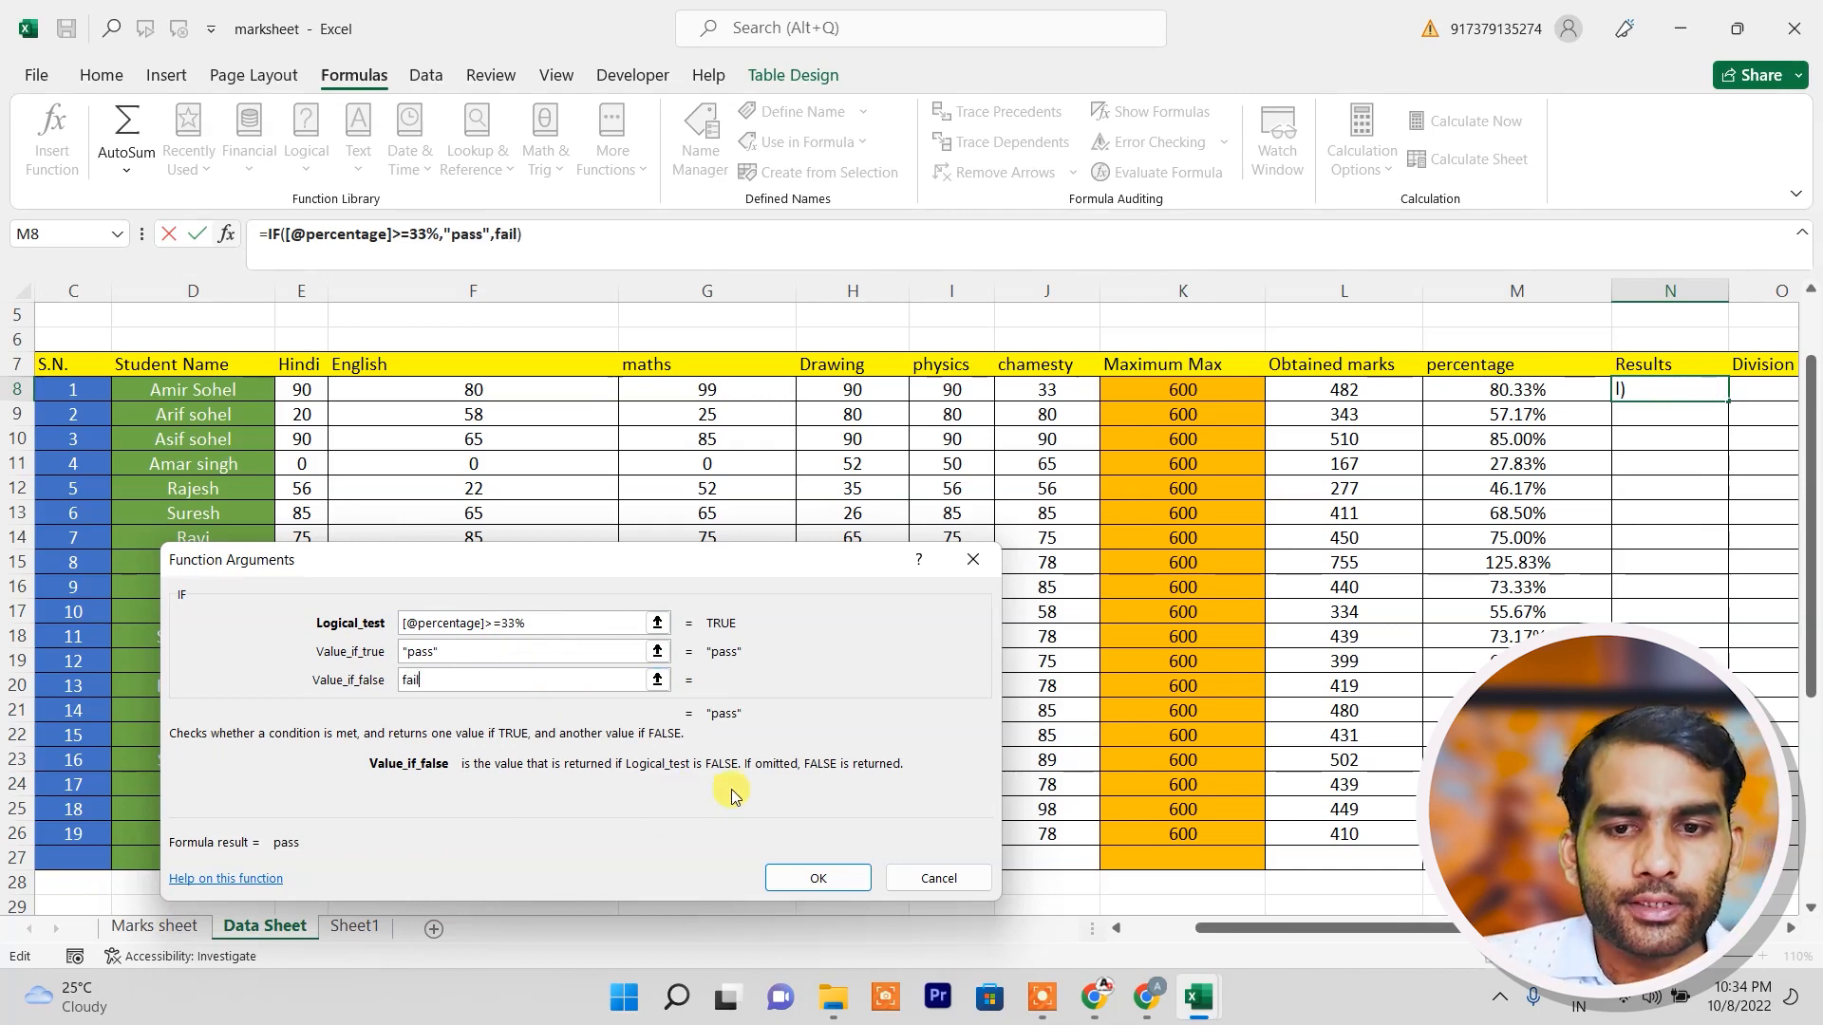
click(826, 881)
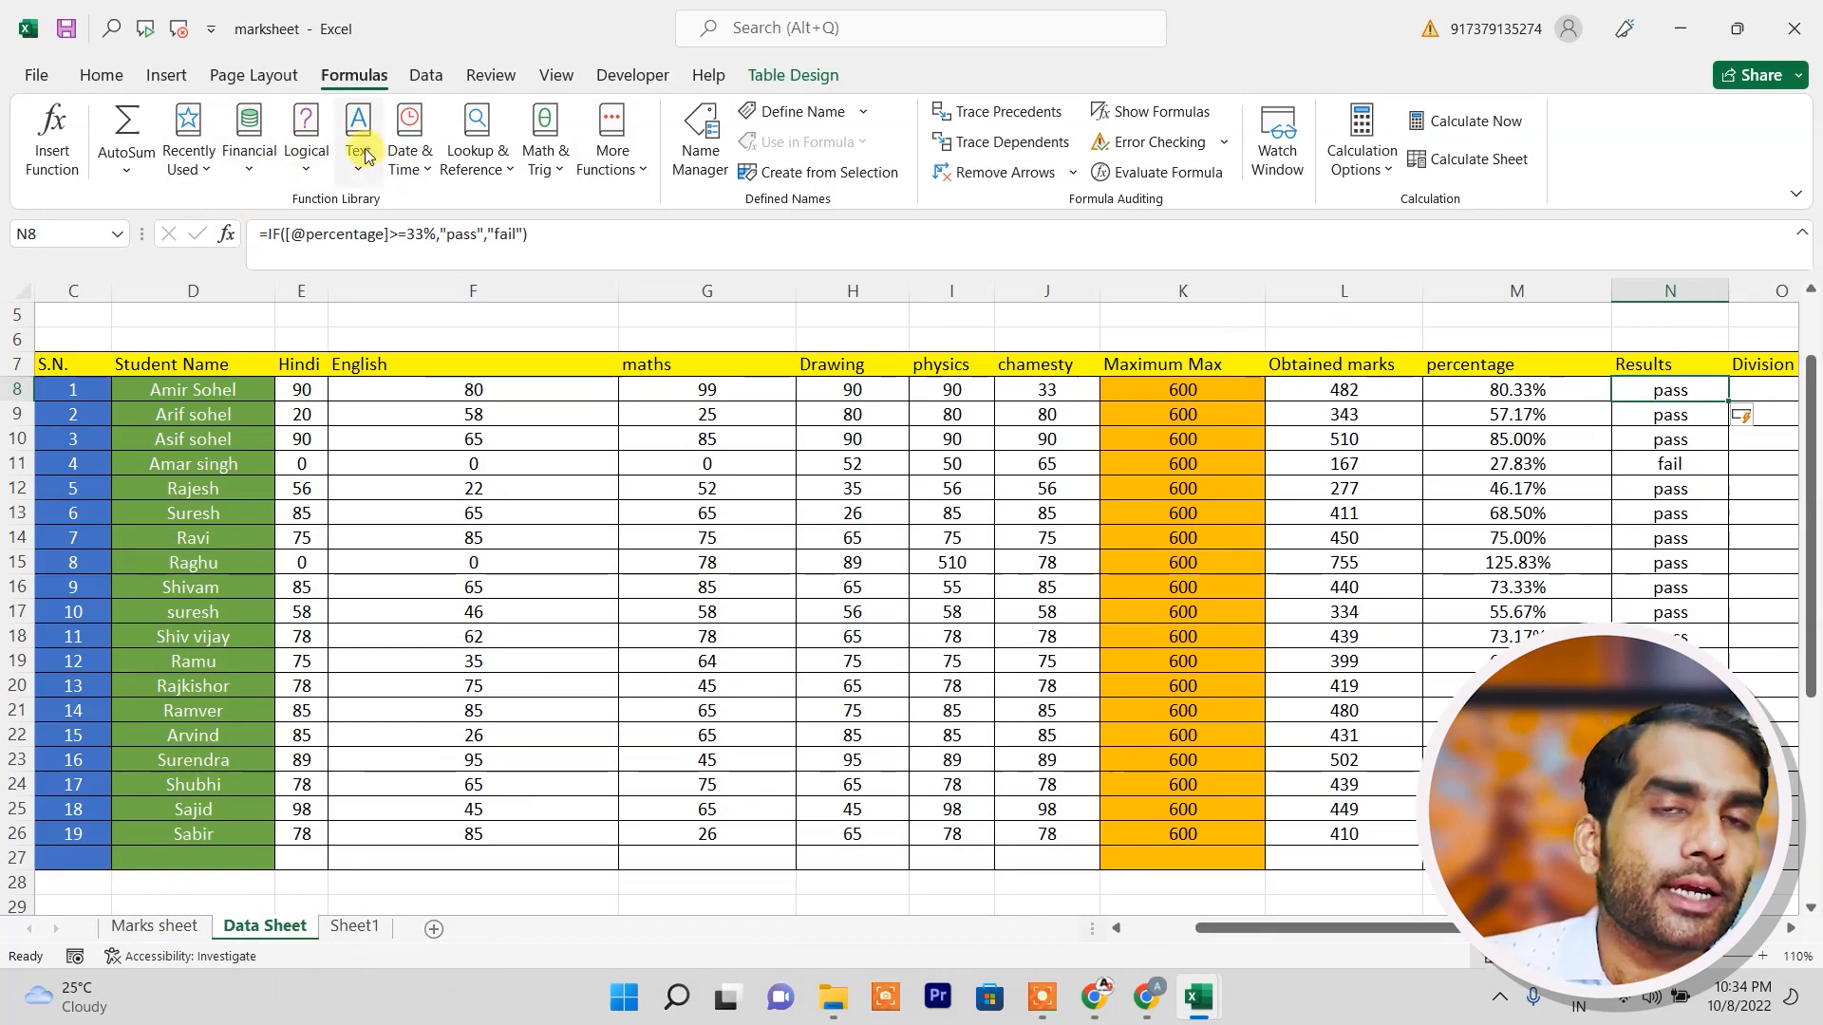
View the available text functions and the first student name in D8.
click(361, 178)
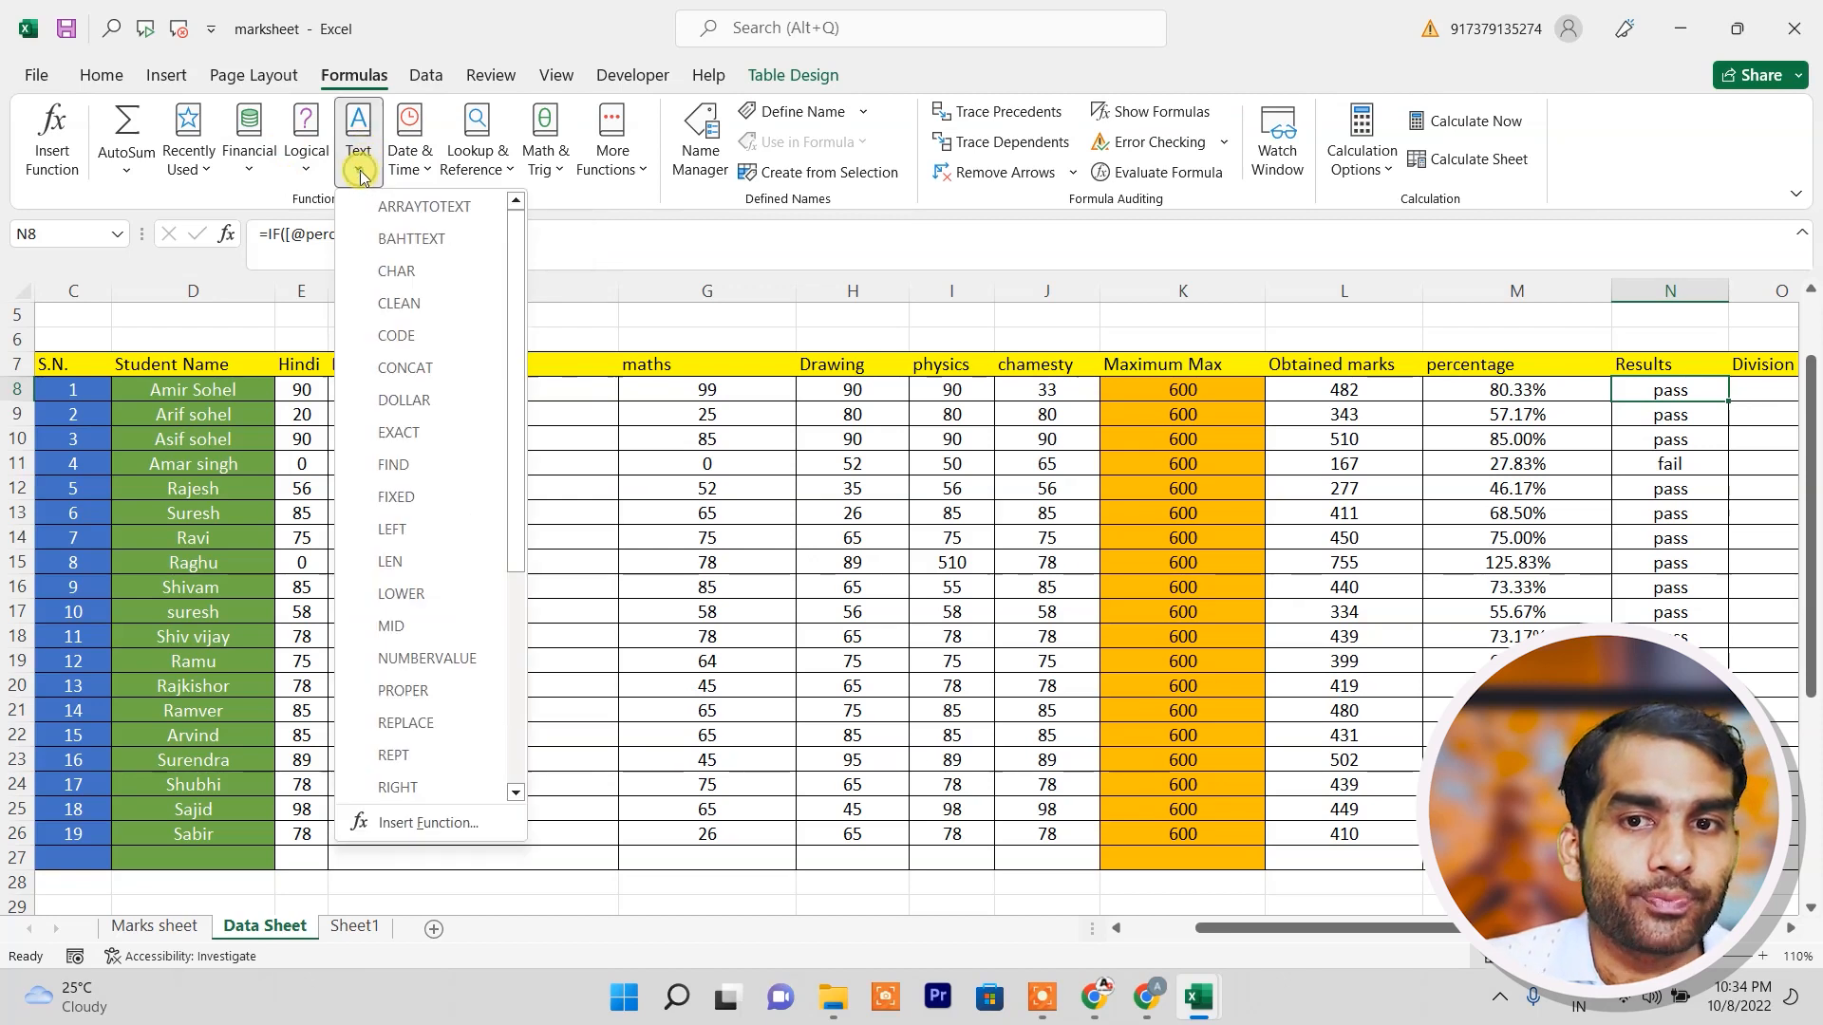
drag(522, 367, 525, 496)
drag(522, 472, 510, 368)
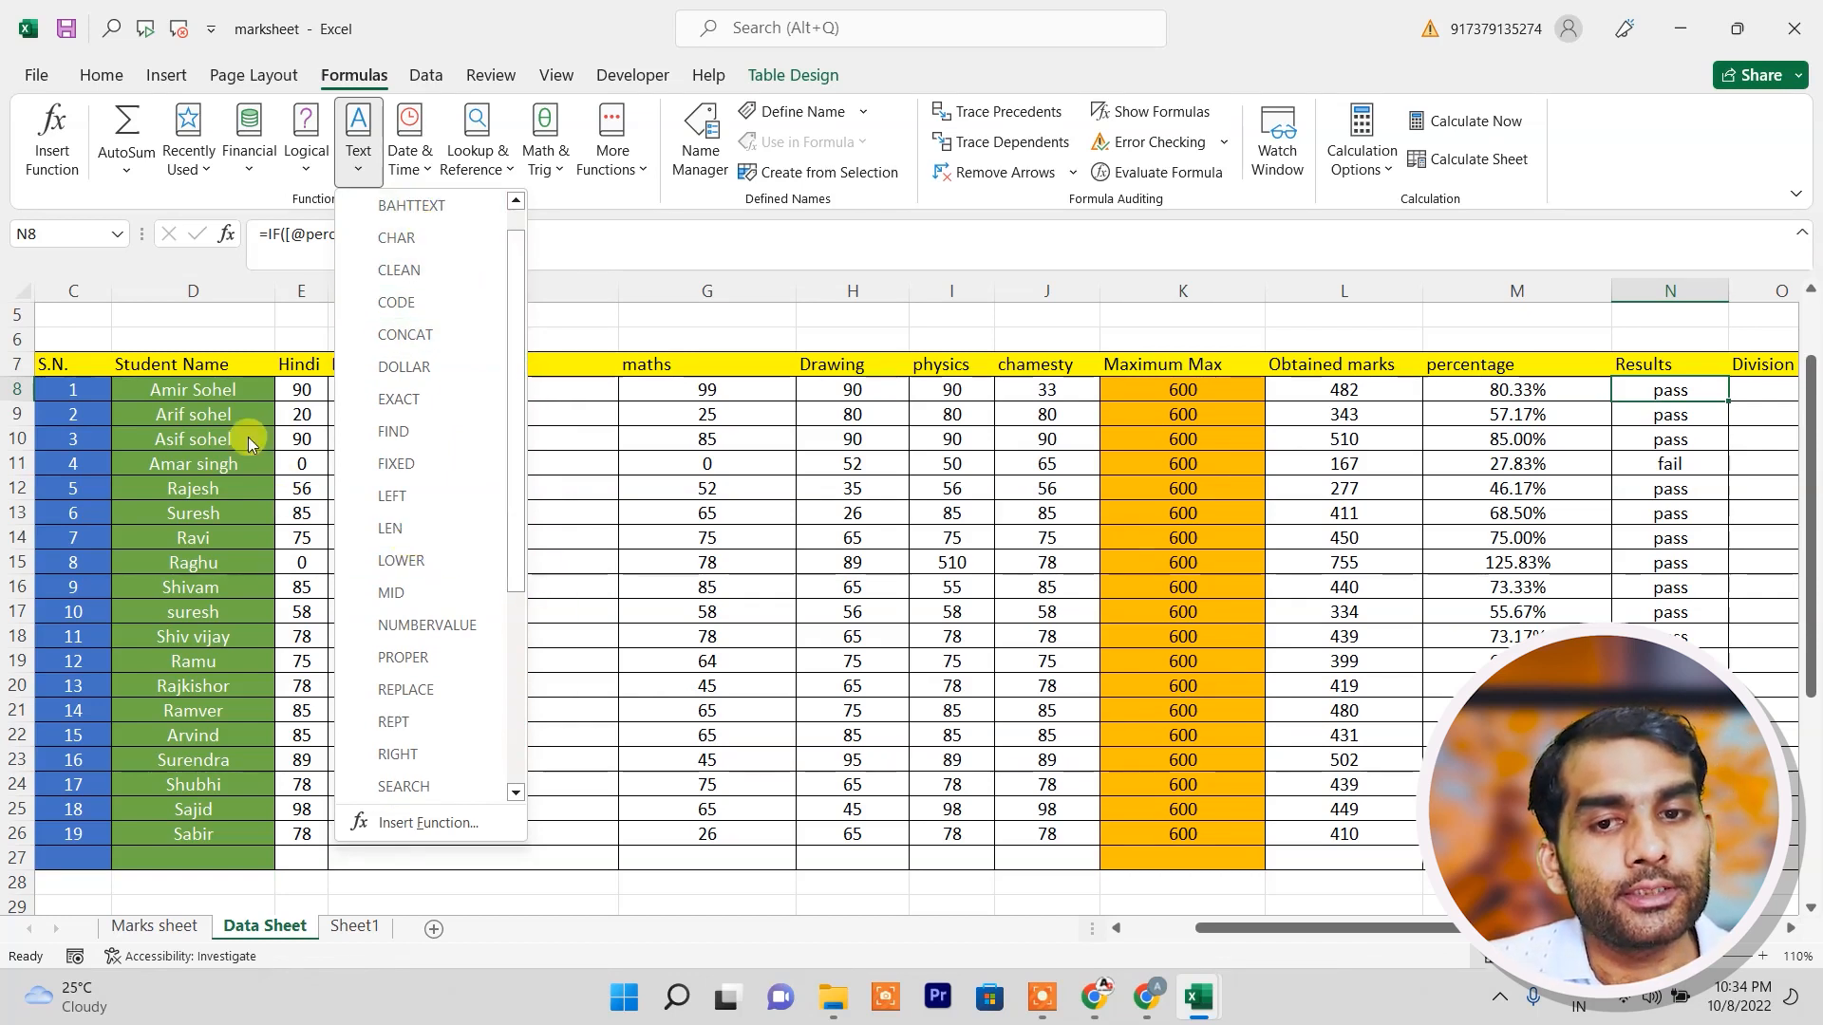
click(201, 393)
click(205, 397)
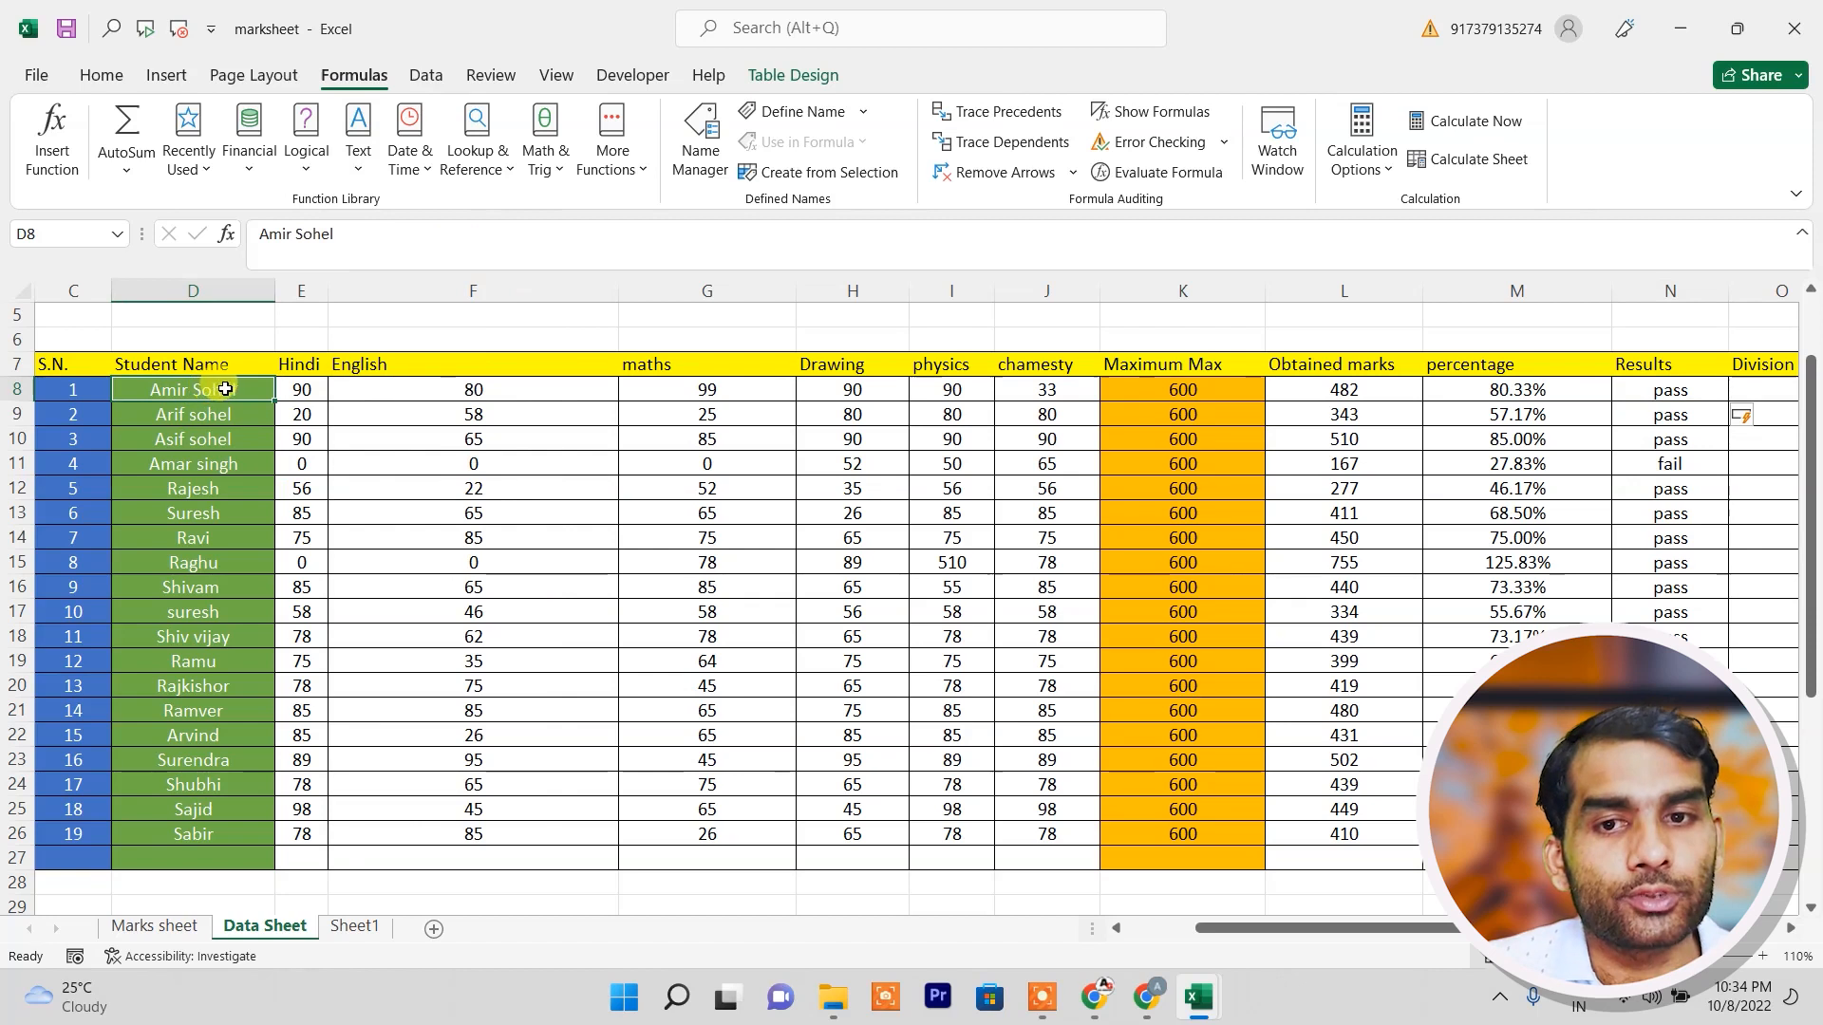
Count the characters of the first student name with =LEN(D8) in F6, and clear the cell.
click(395, 338)
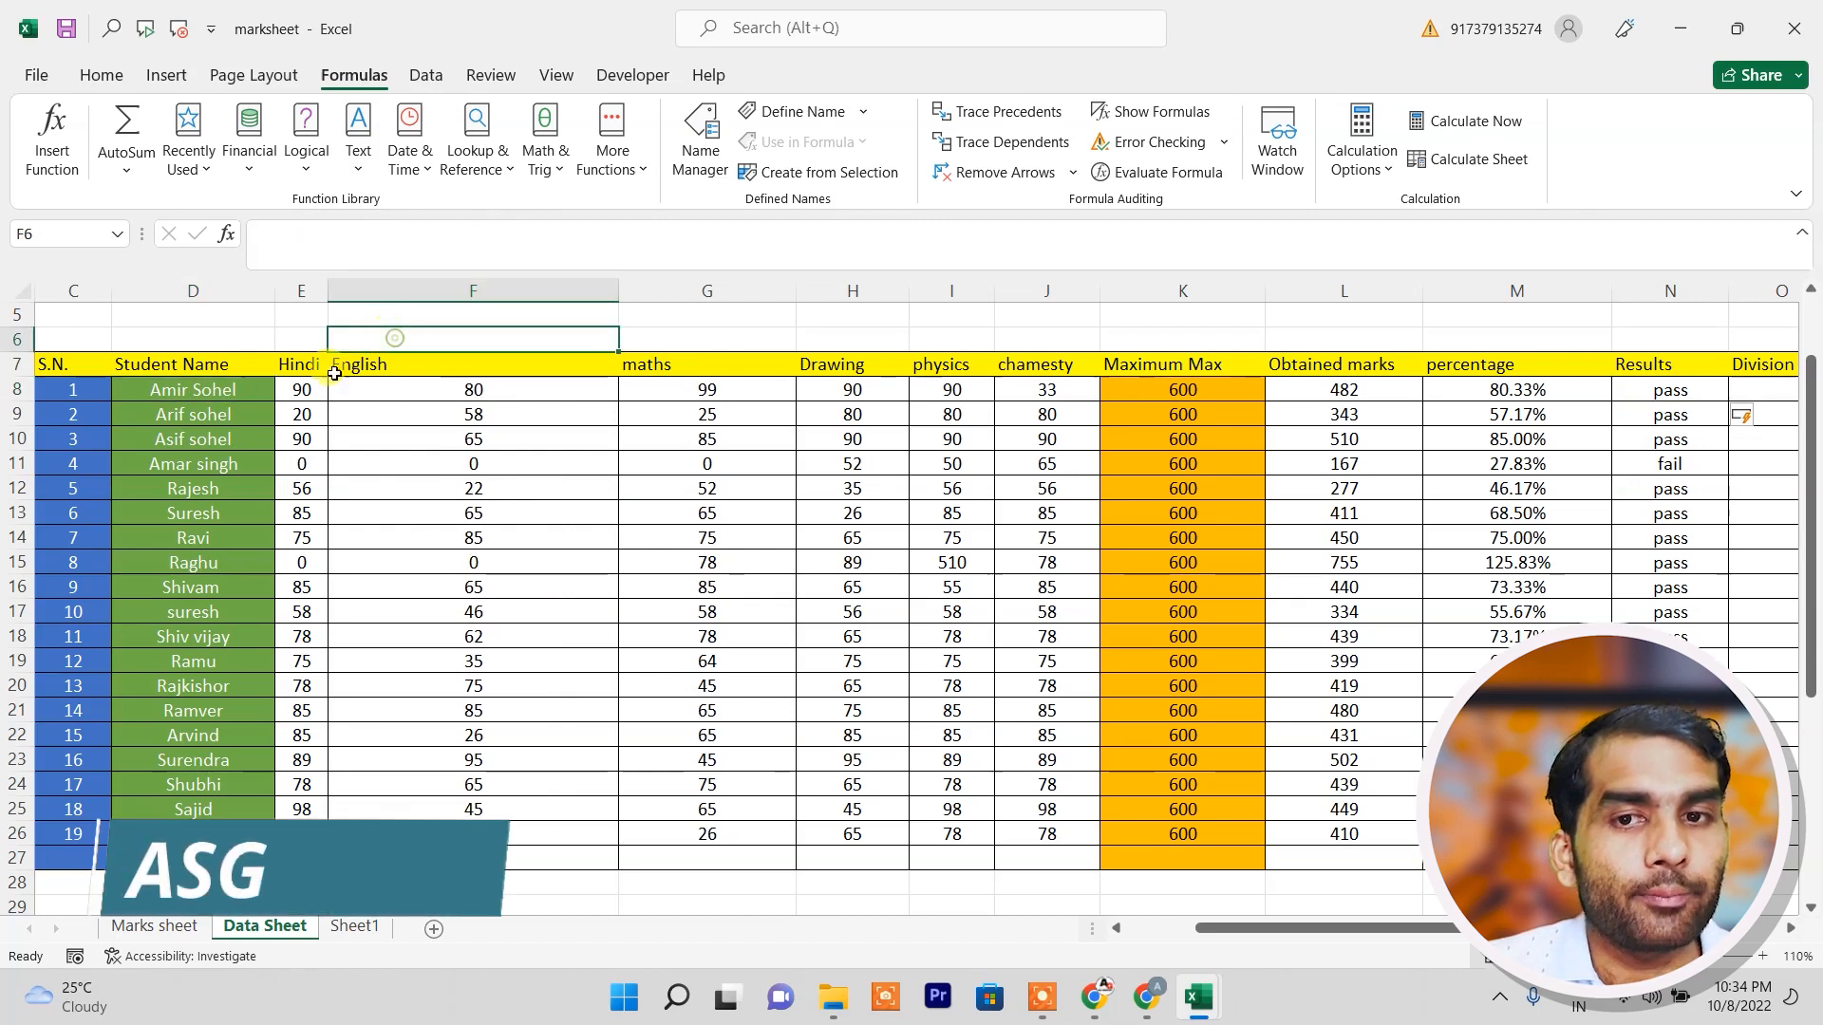
click(360, 174)
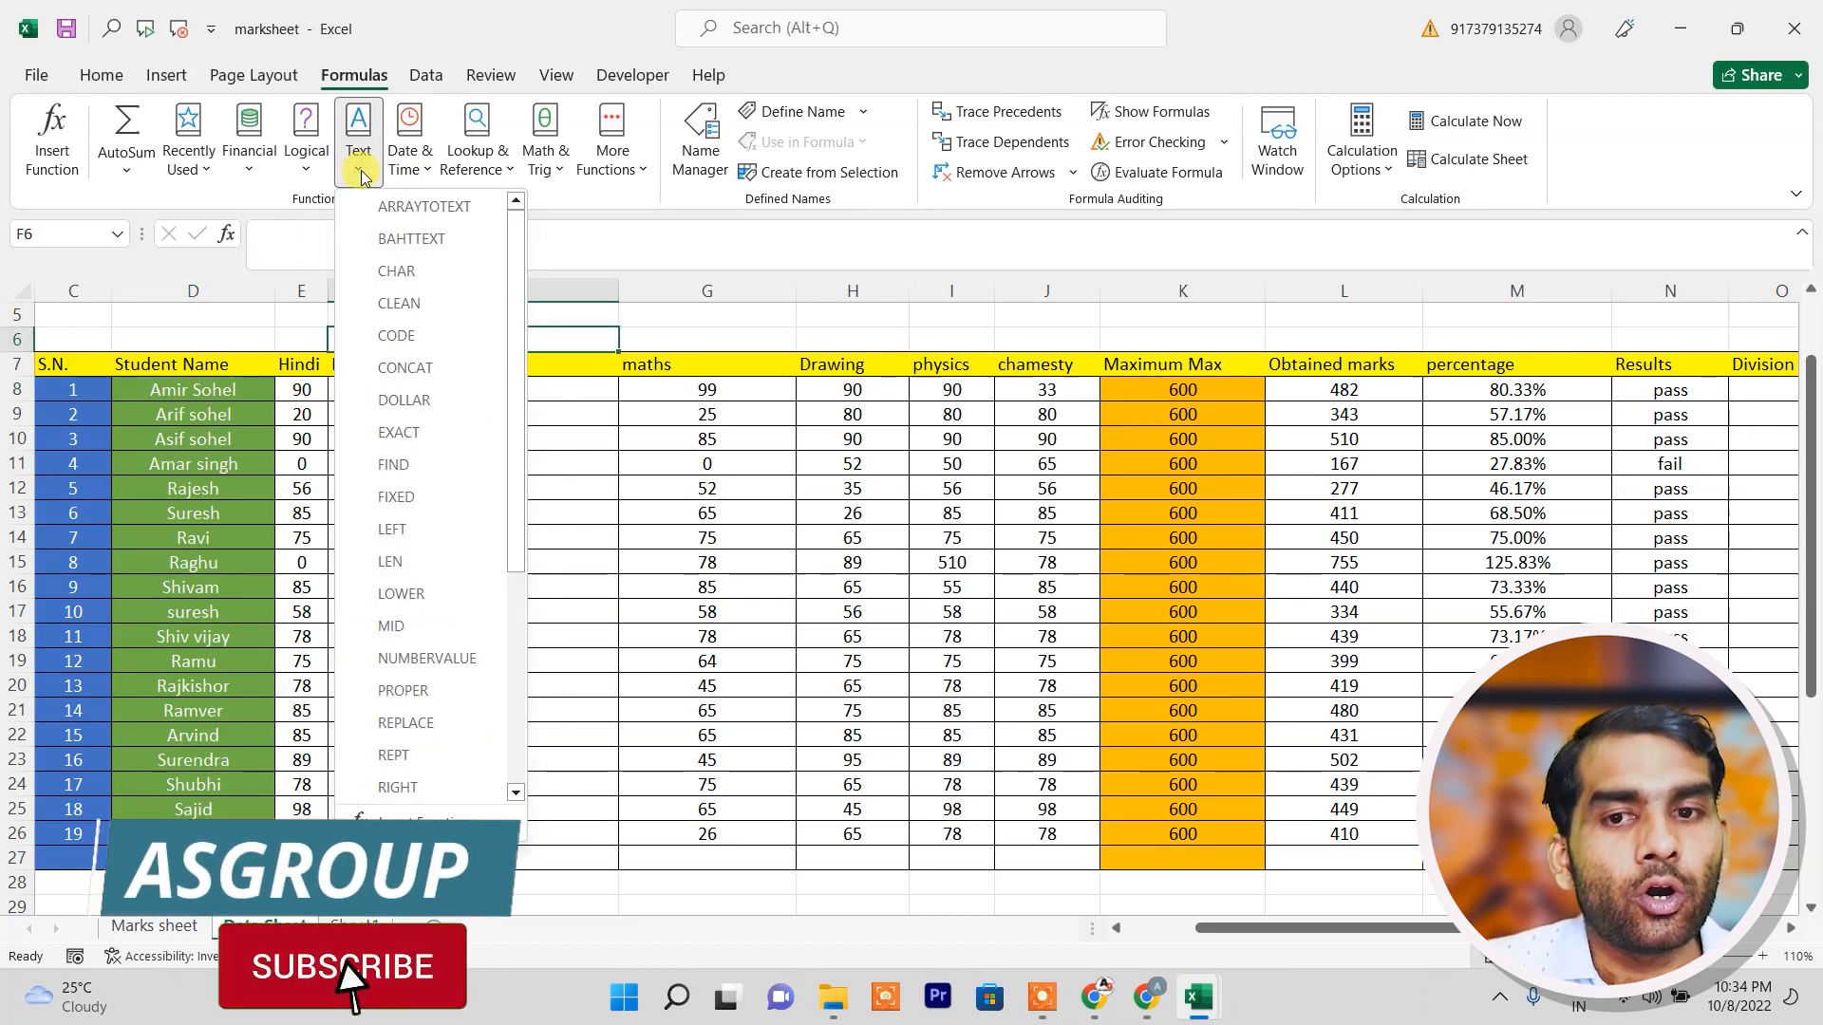
click(401, 561)
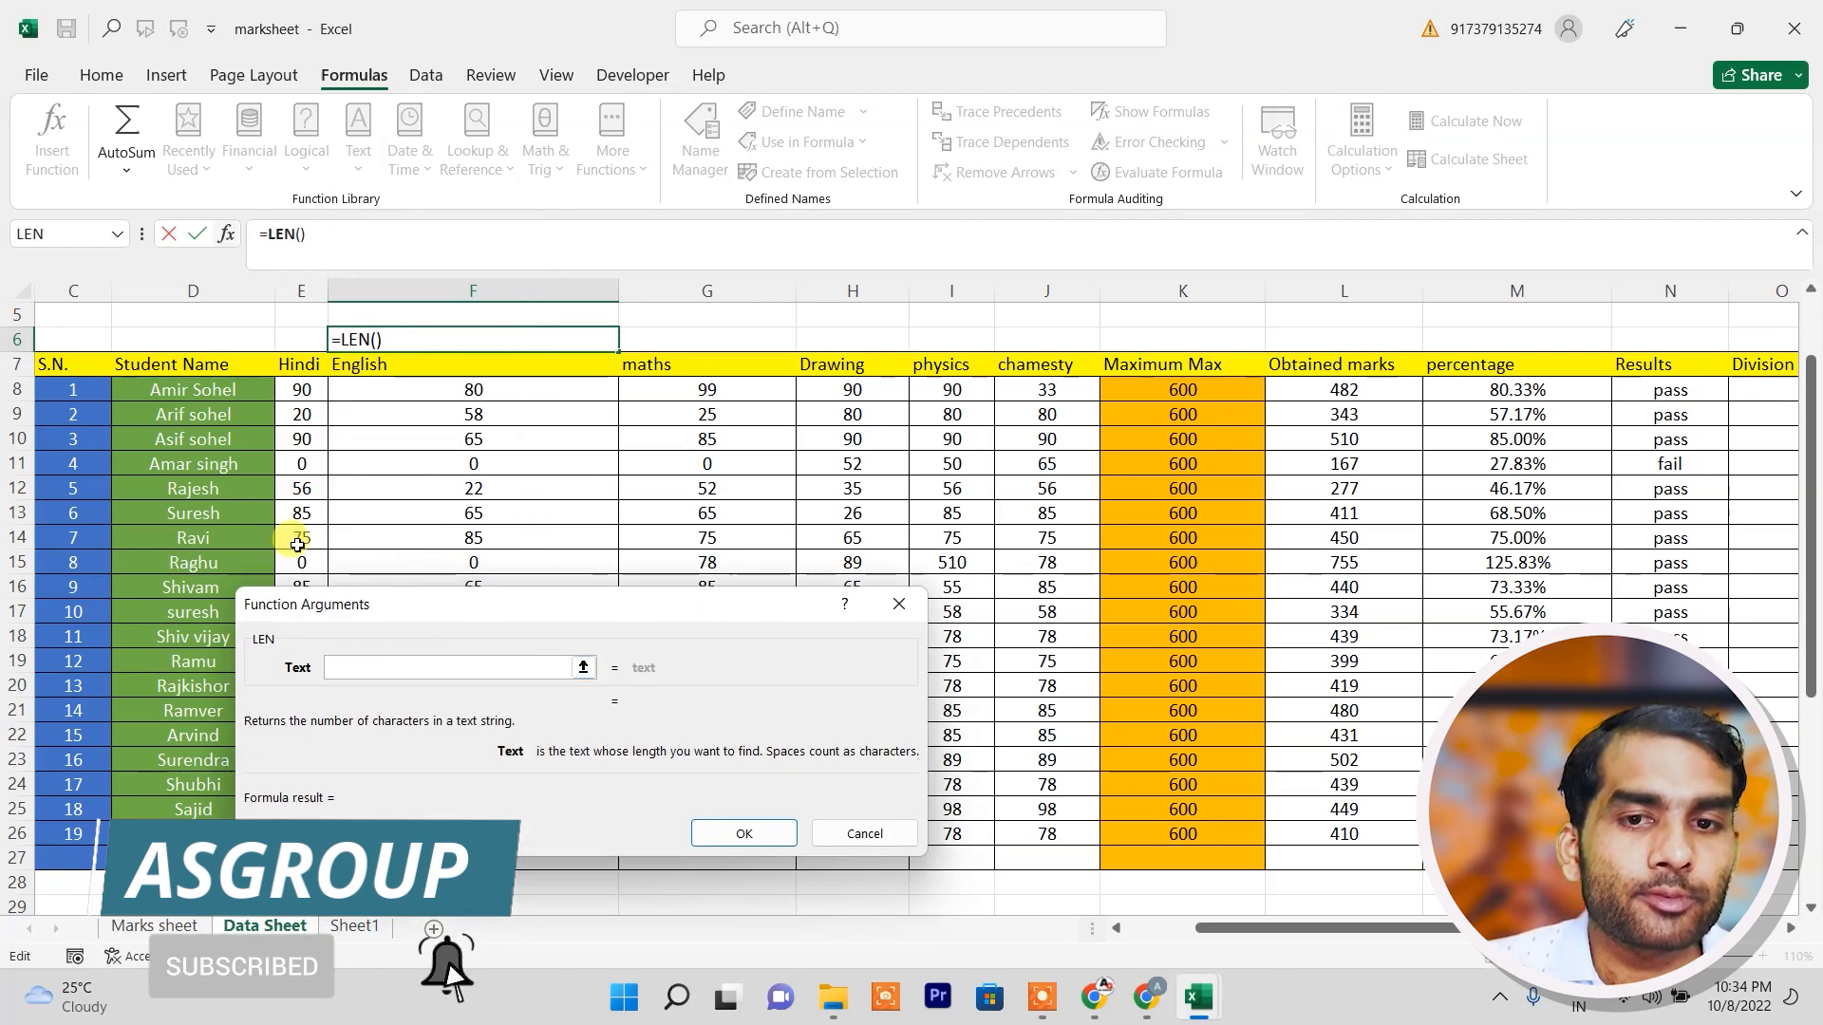
click(213, 392)
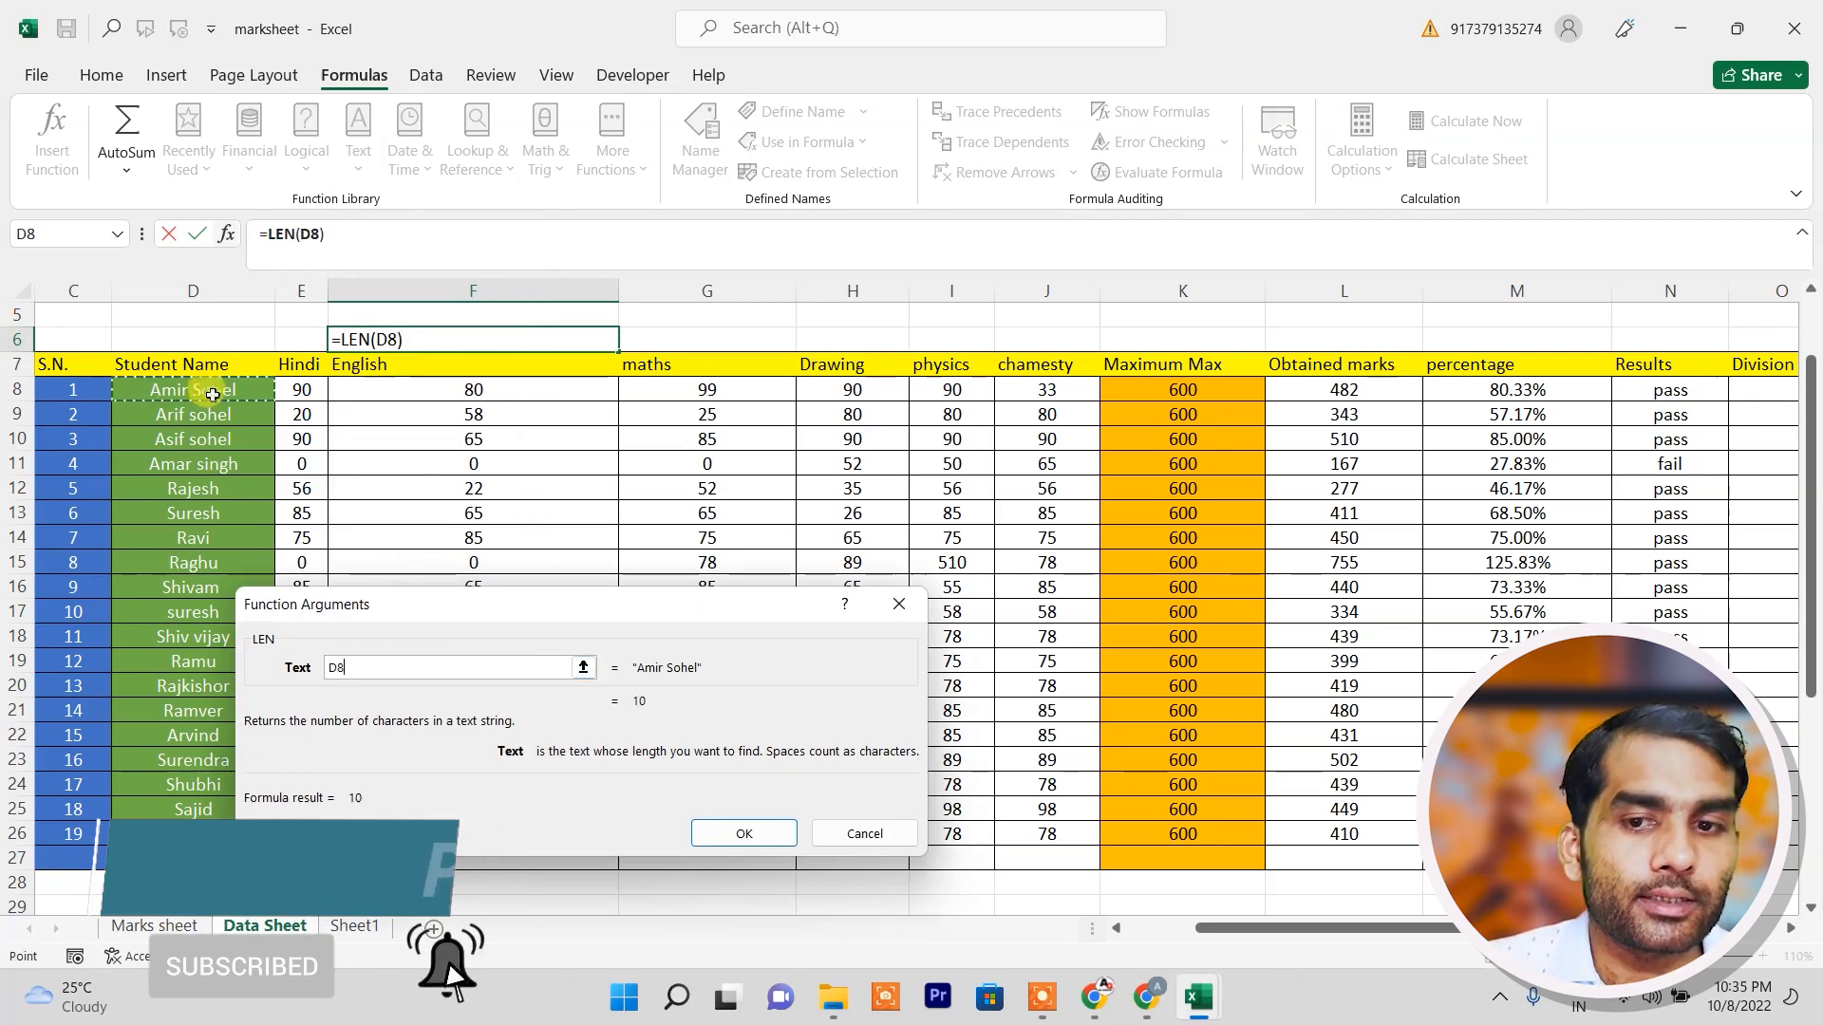
click(721, 833)
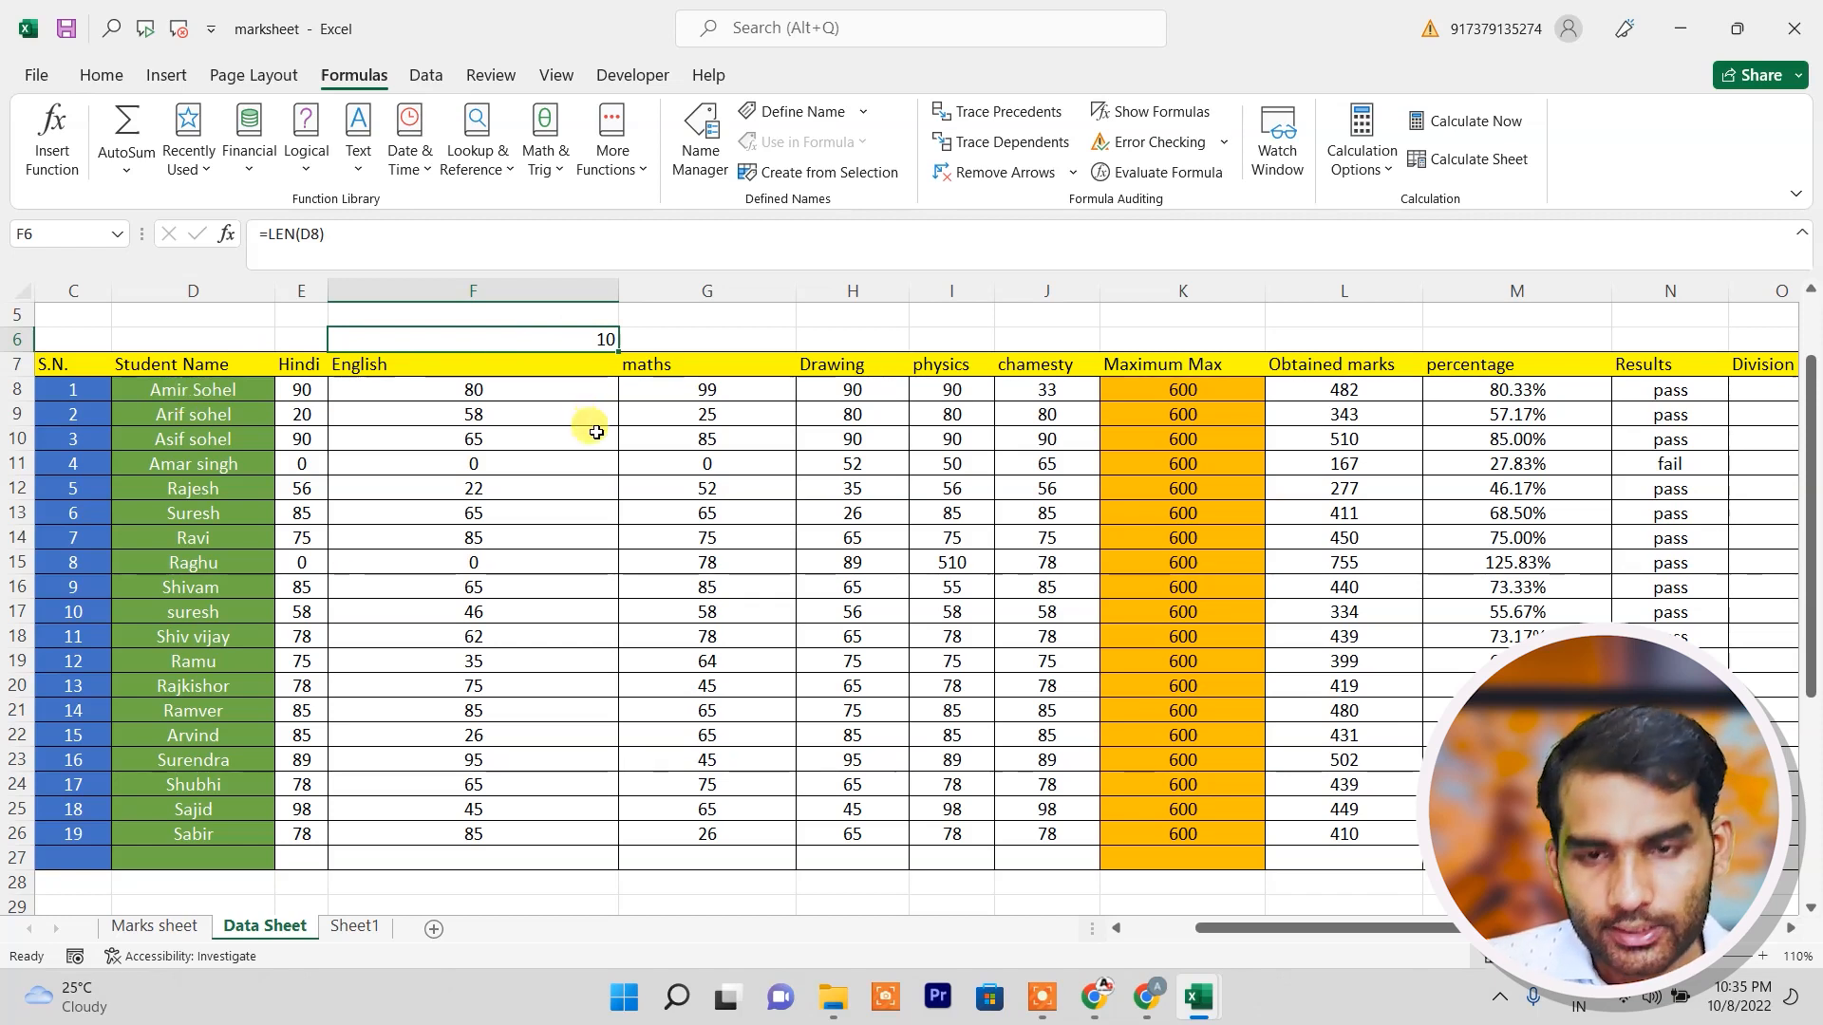
key(Delete)
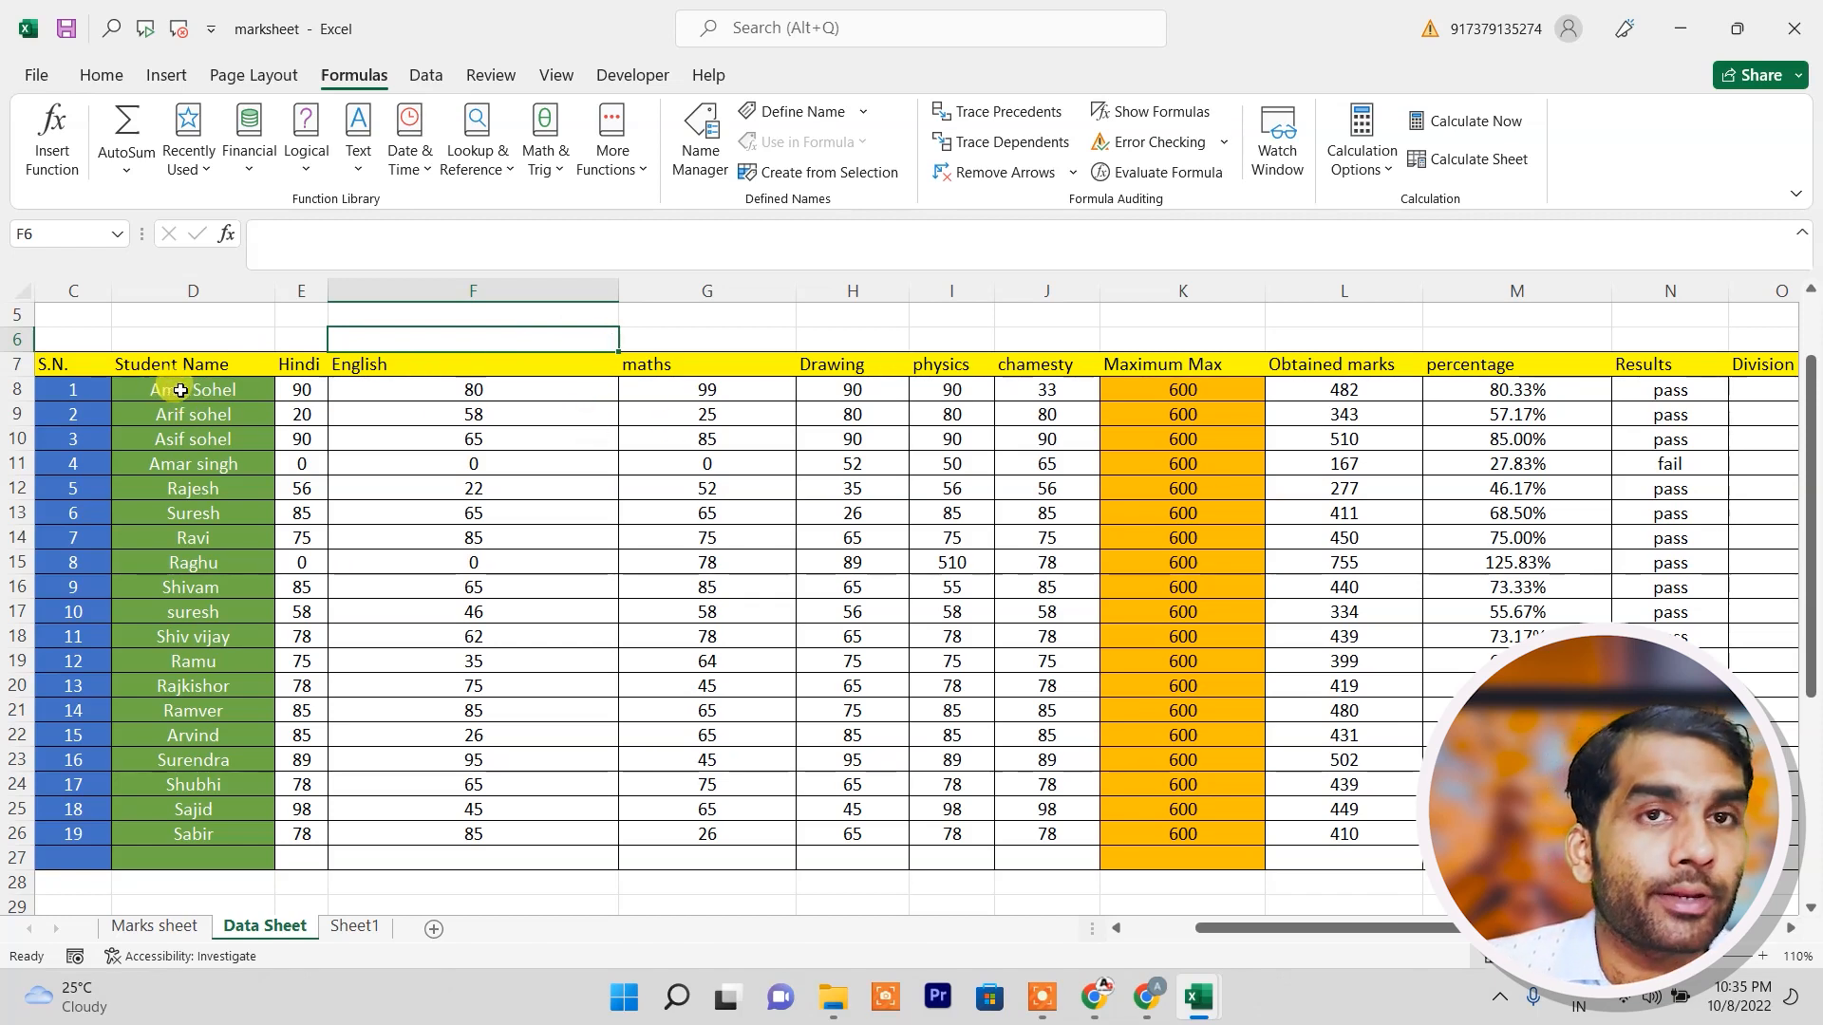
Convert the first student name to capitals with =UPPER(D8) in F6, and clear the cell.
click(360, 167)
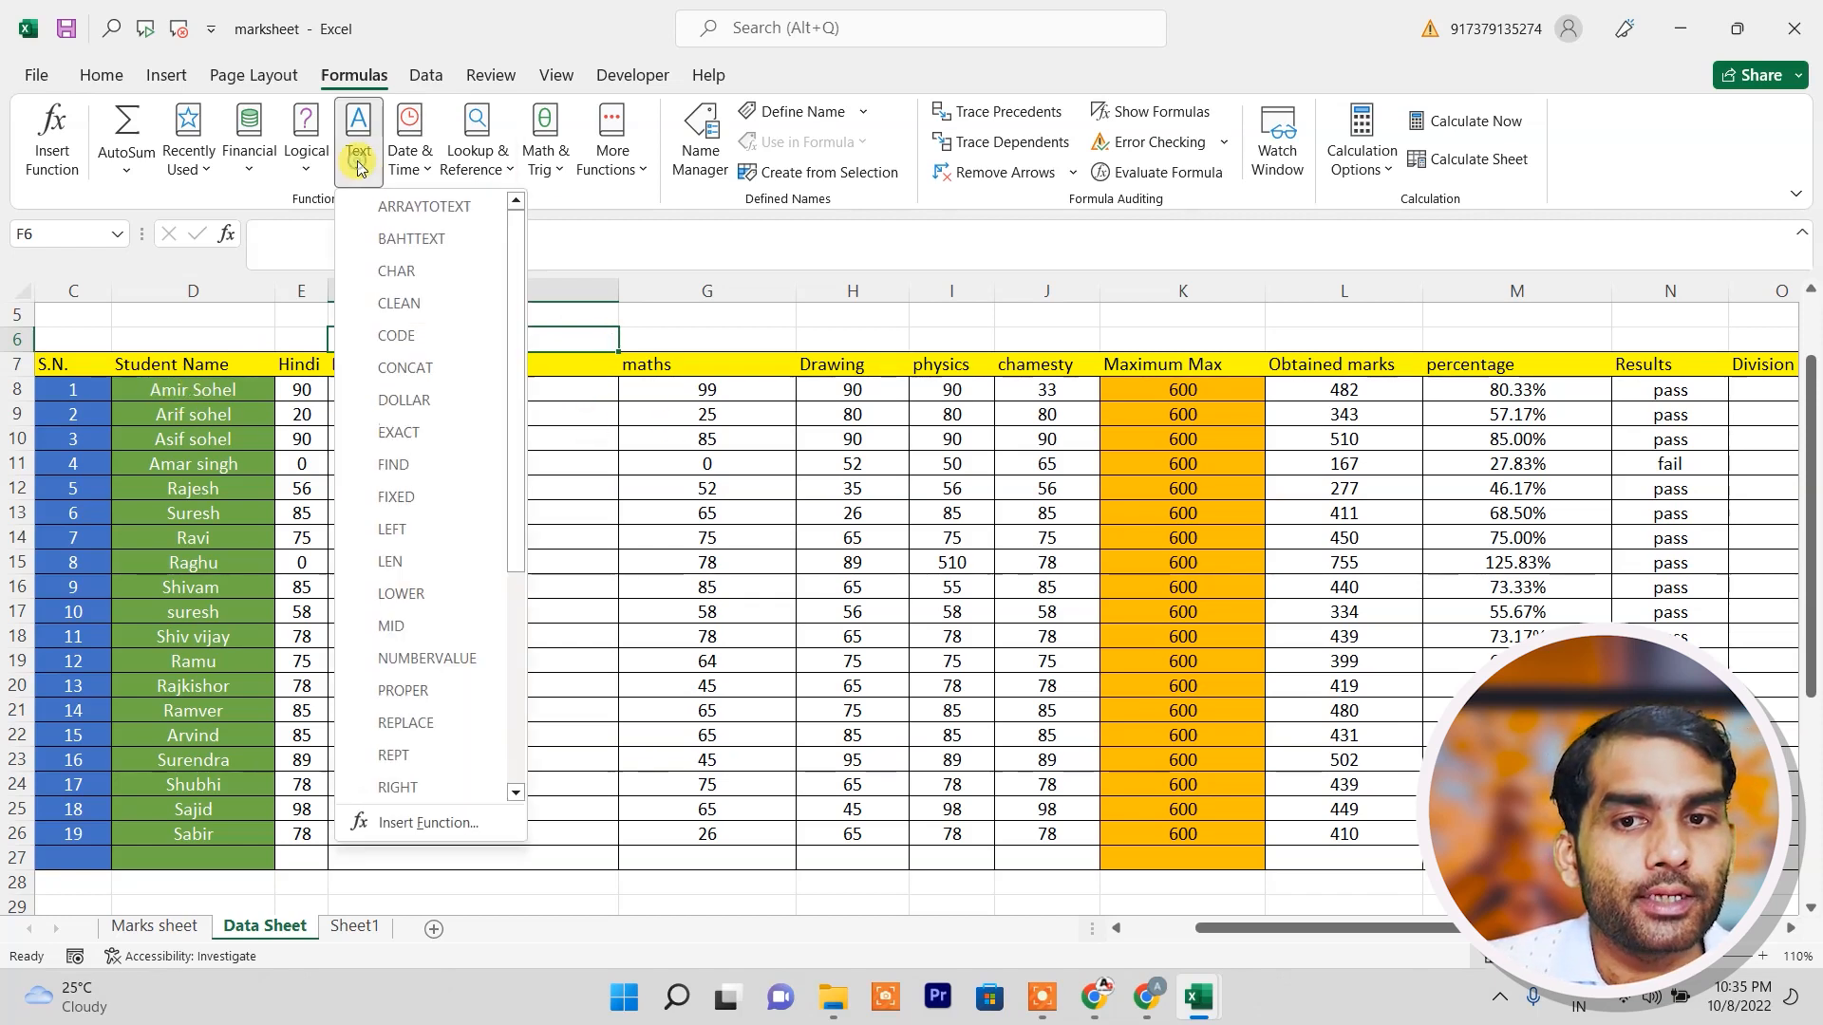
scroll(499, 499, down, 3)
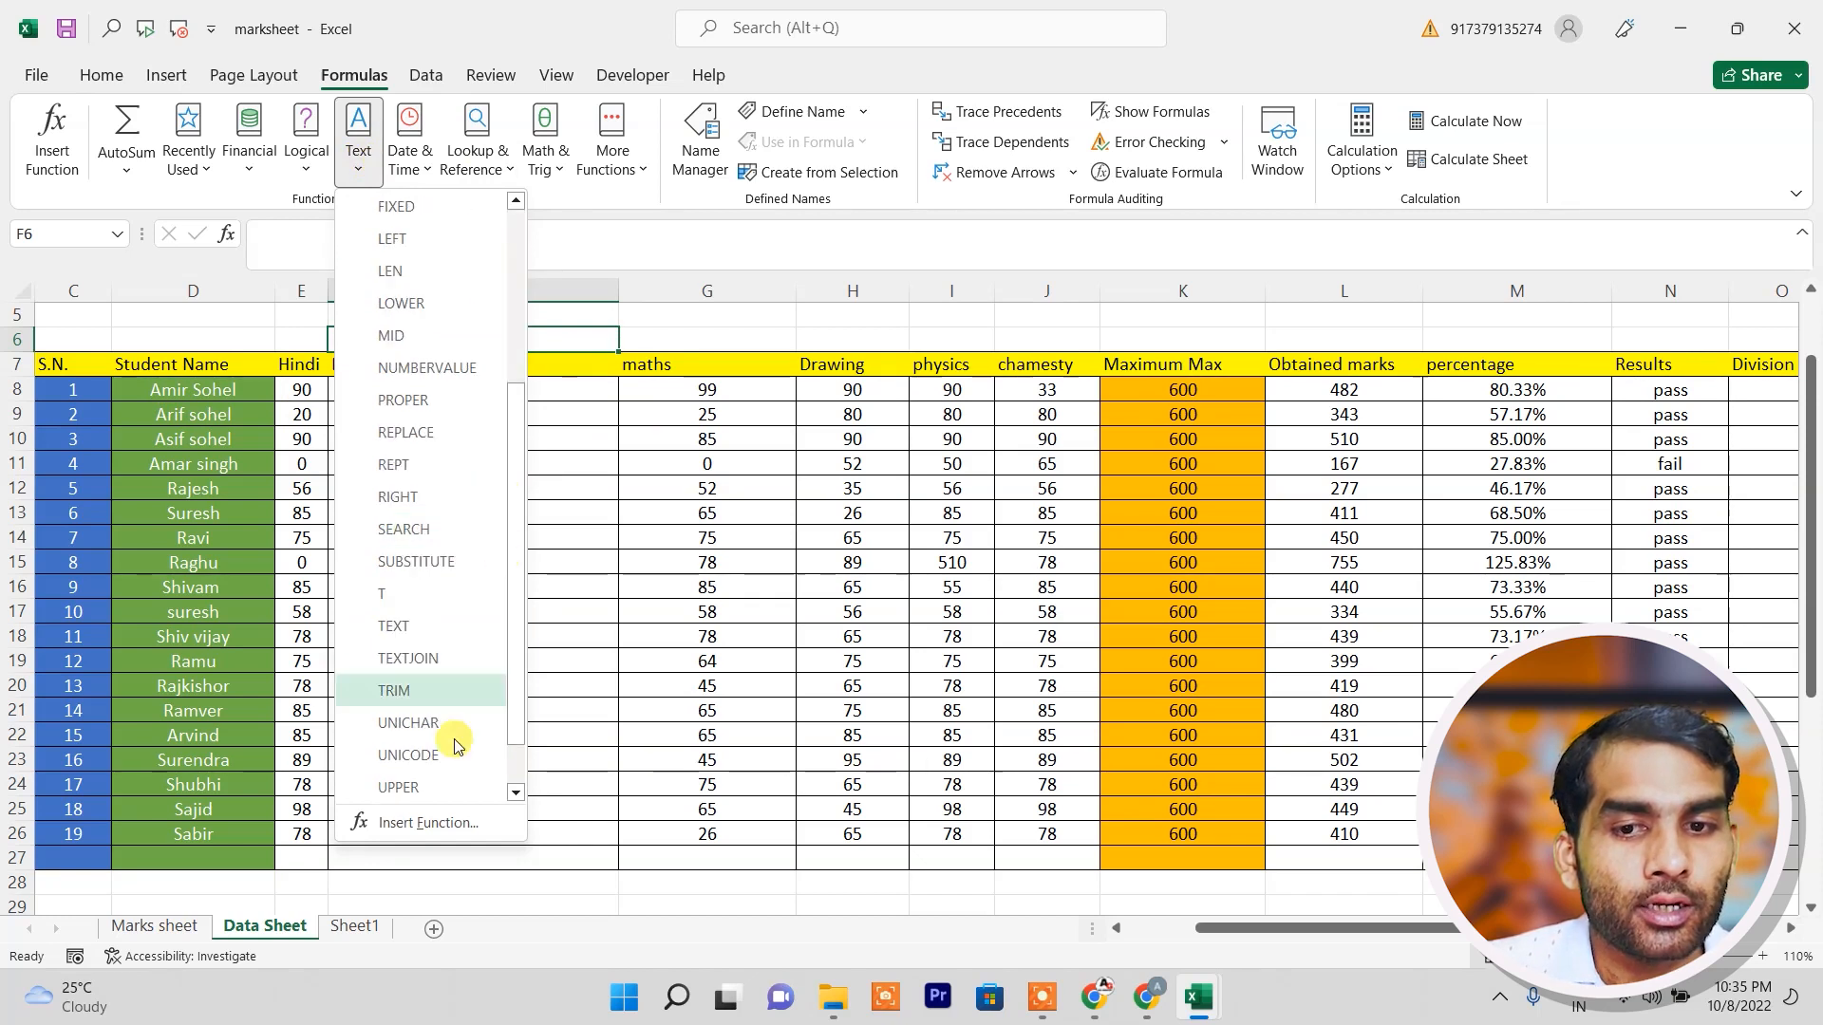
click(408, 789)
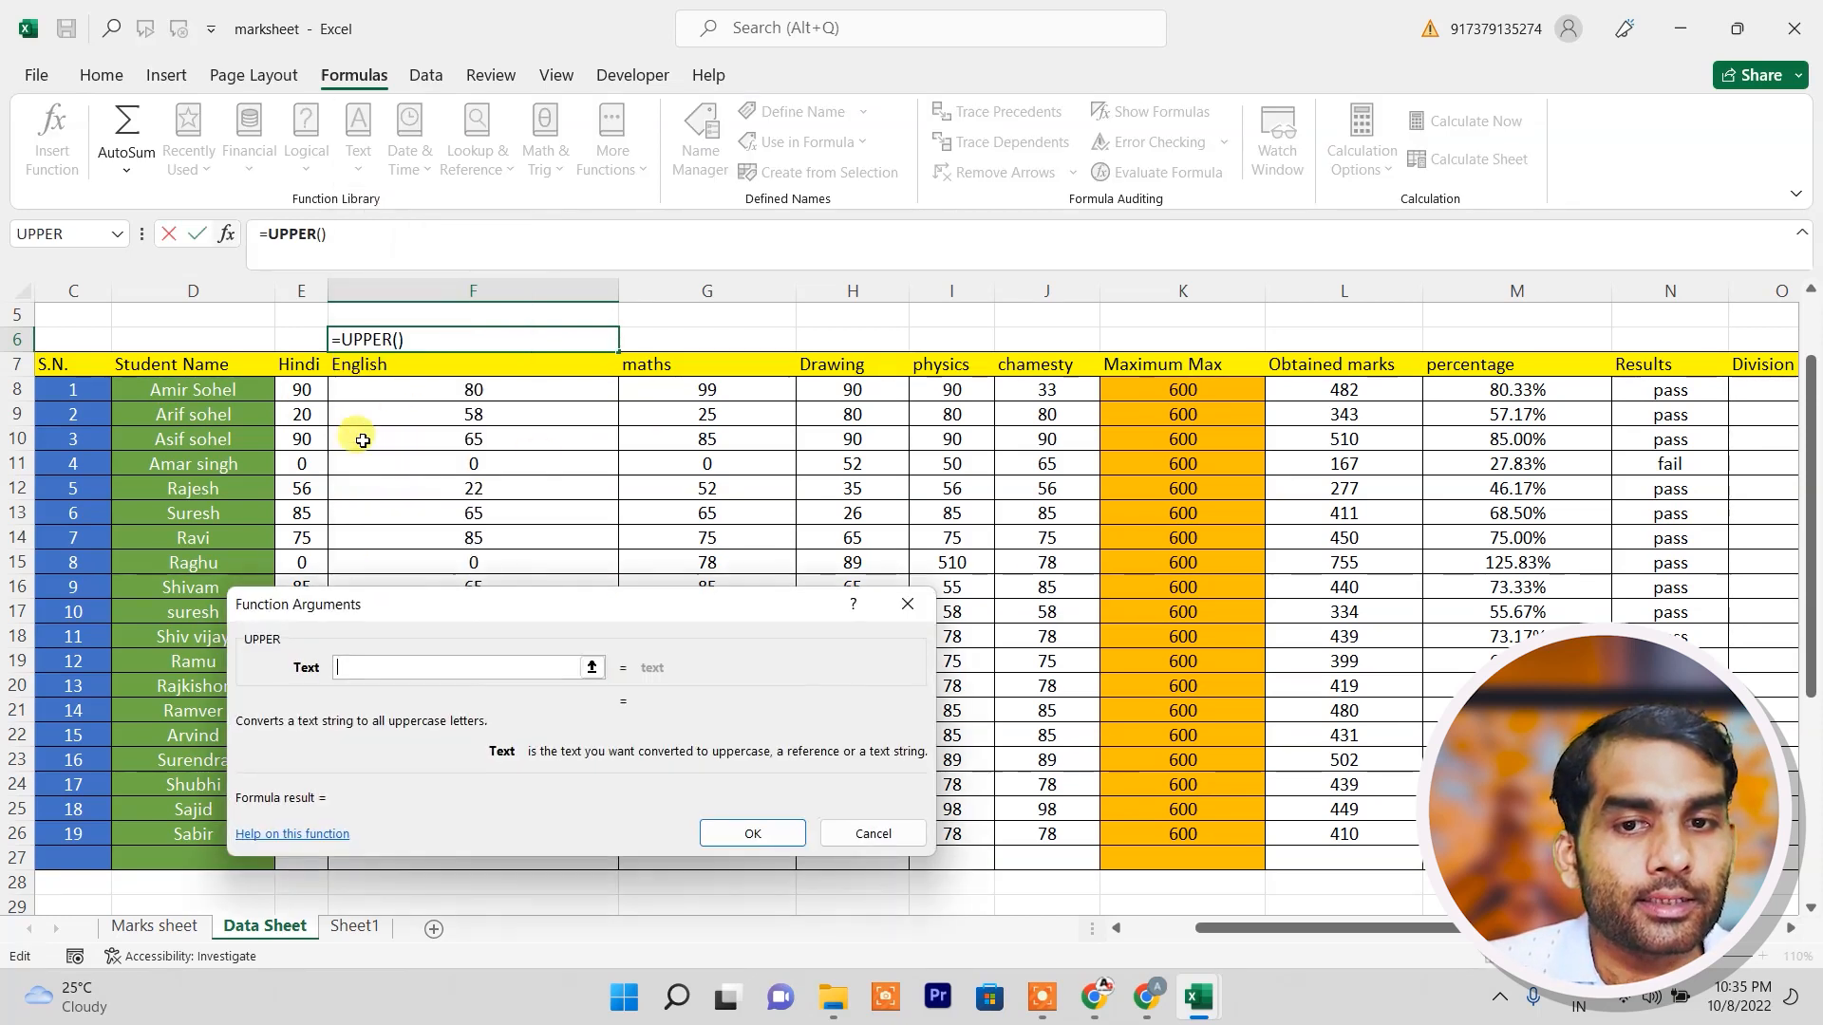
click(192, 392)
click(748, 832)
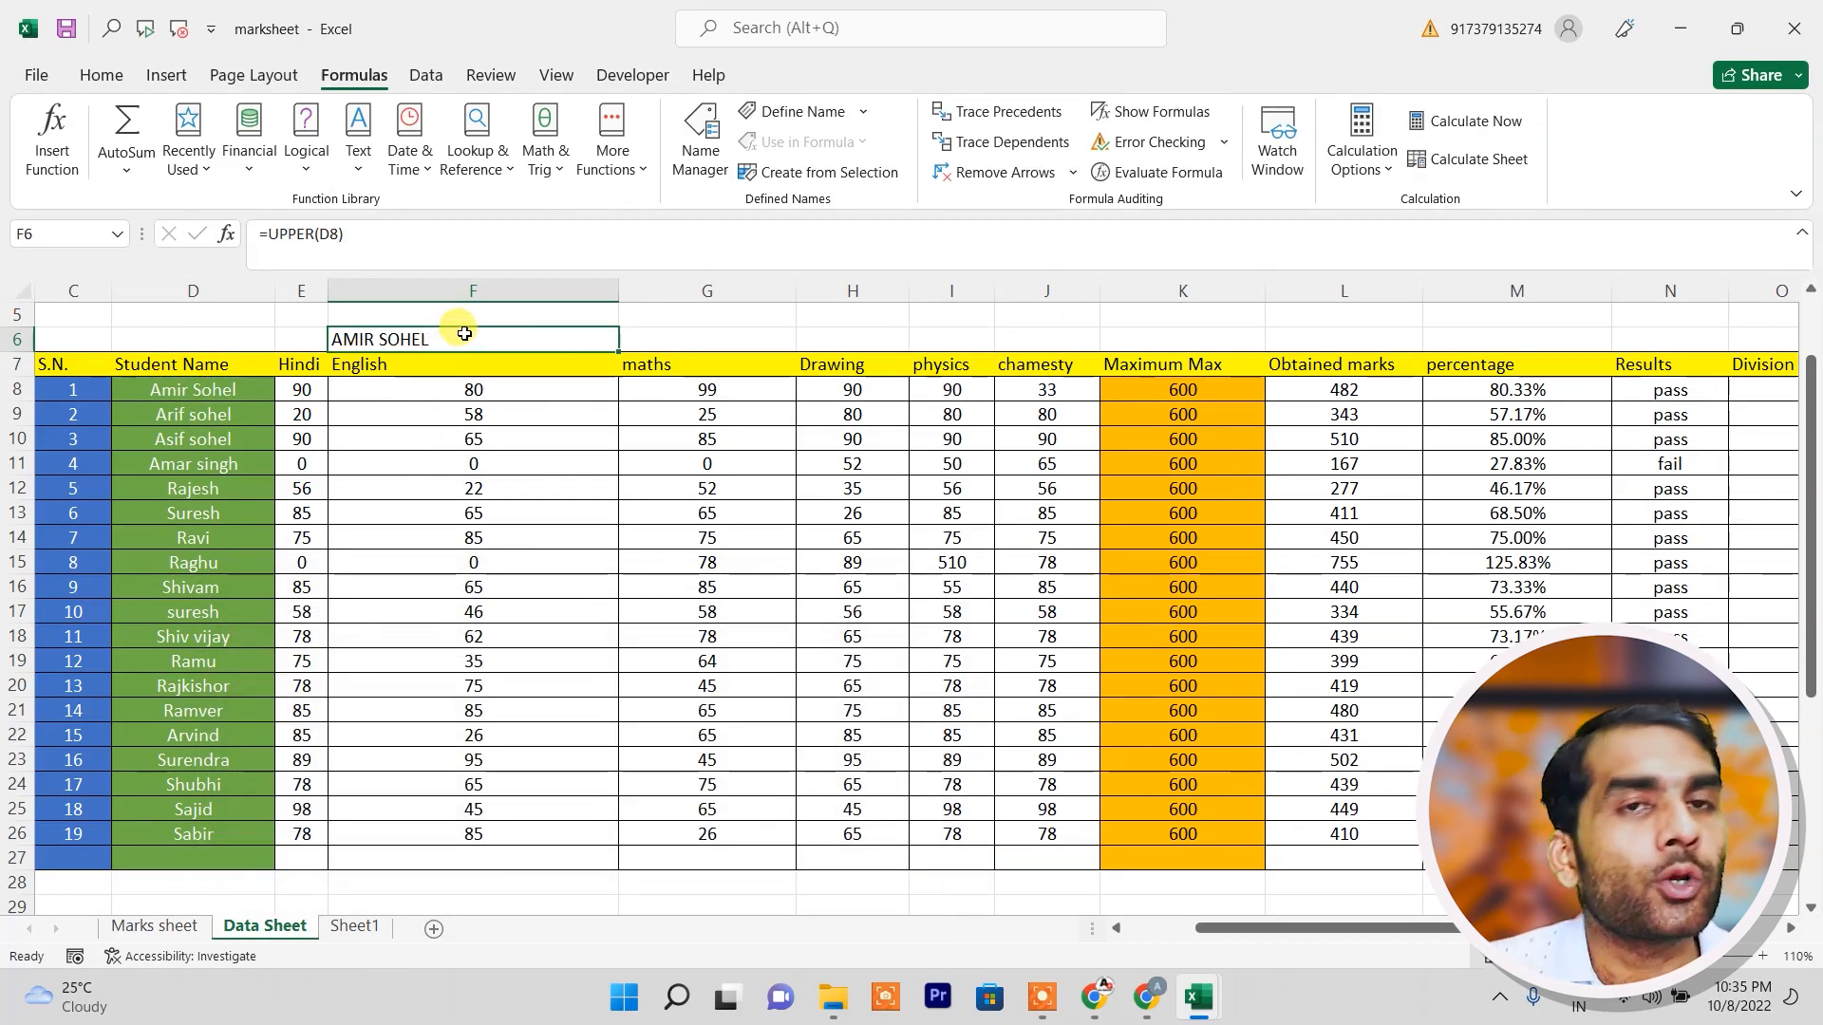
key(Delete)
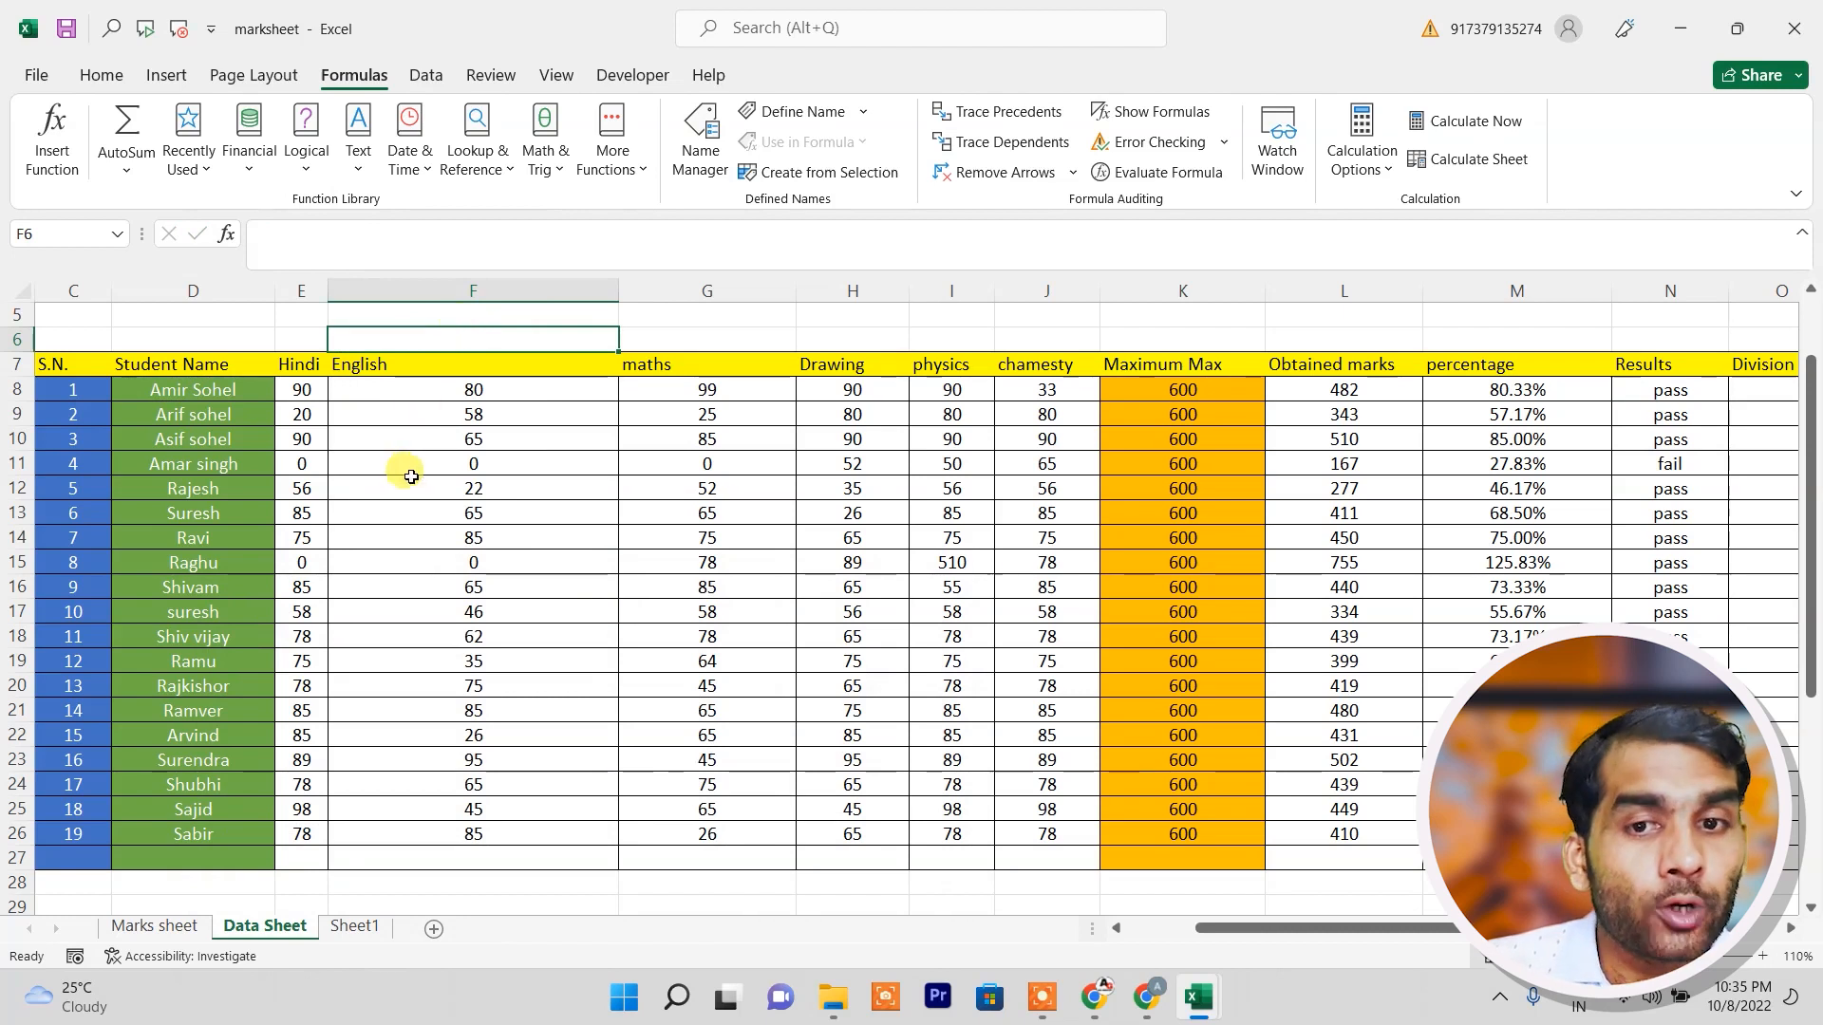
Enter the character { in F30 below the marks table.
scroll(478, 418, down, 3)
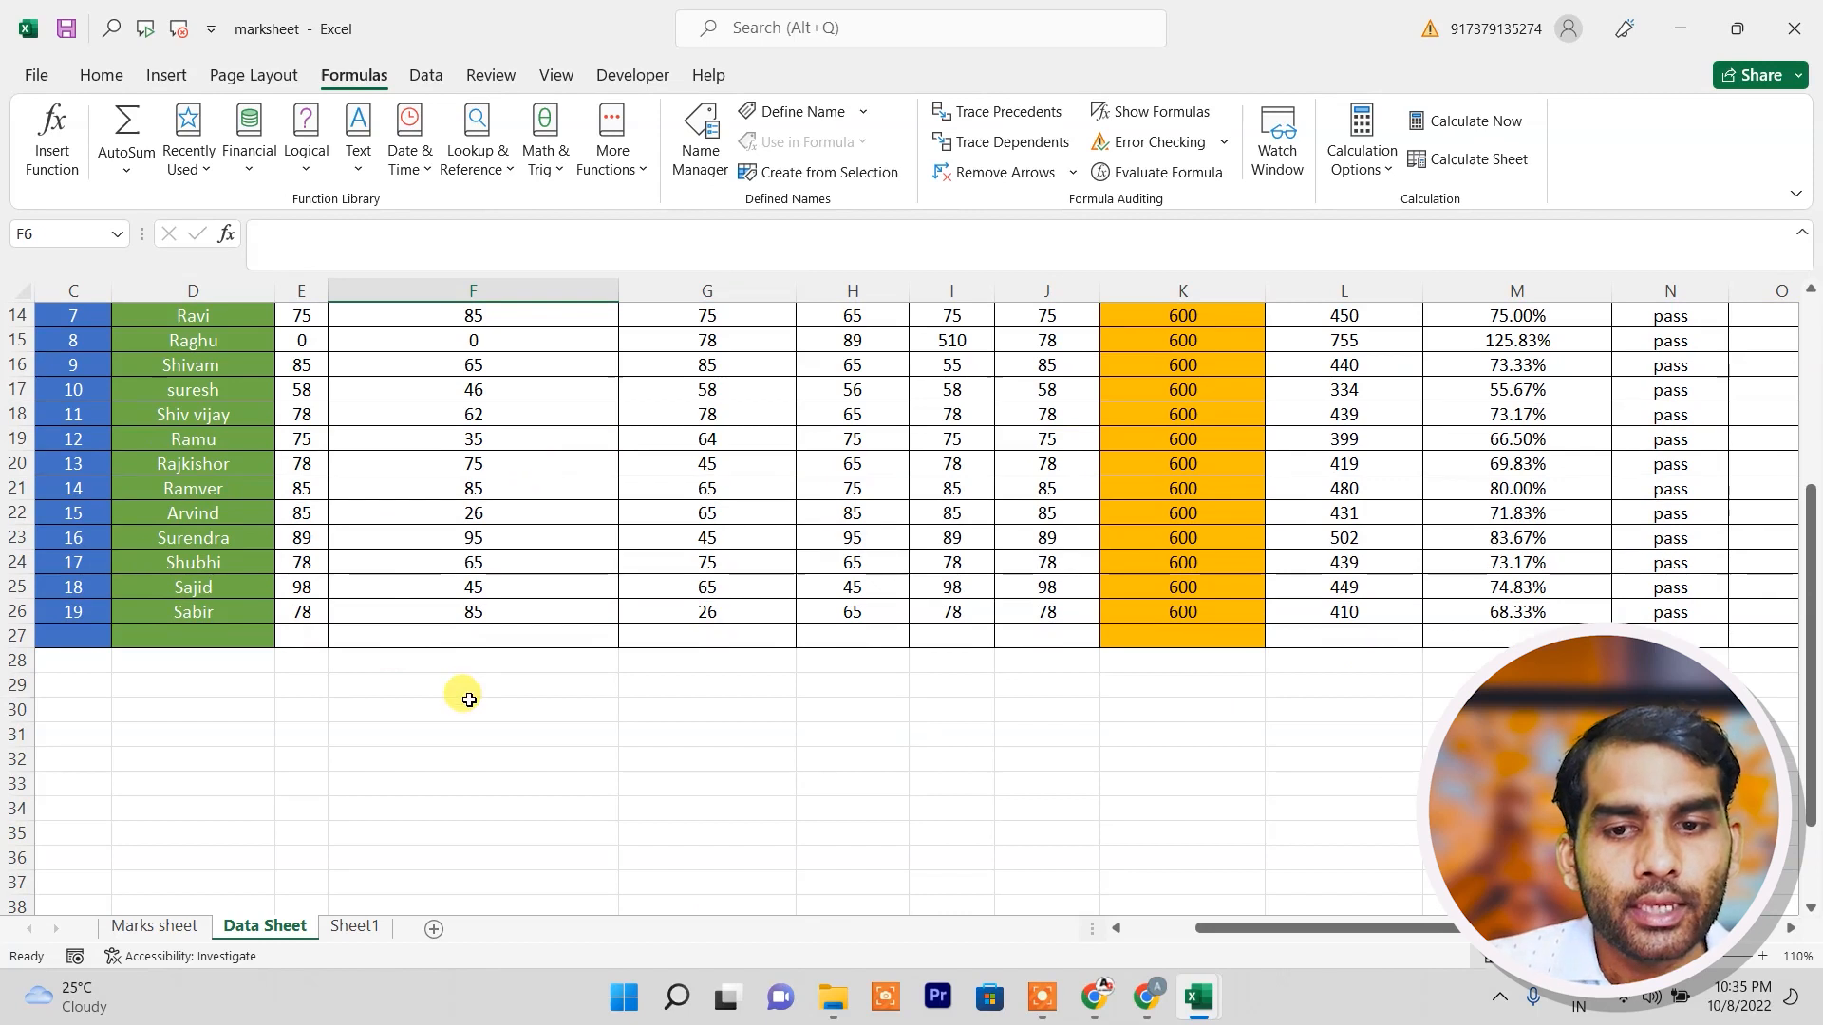
click(496, 711)
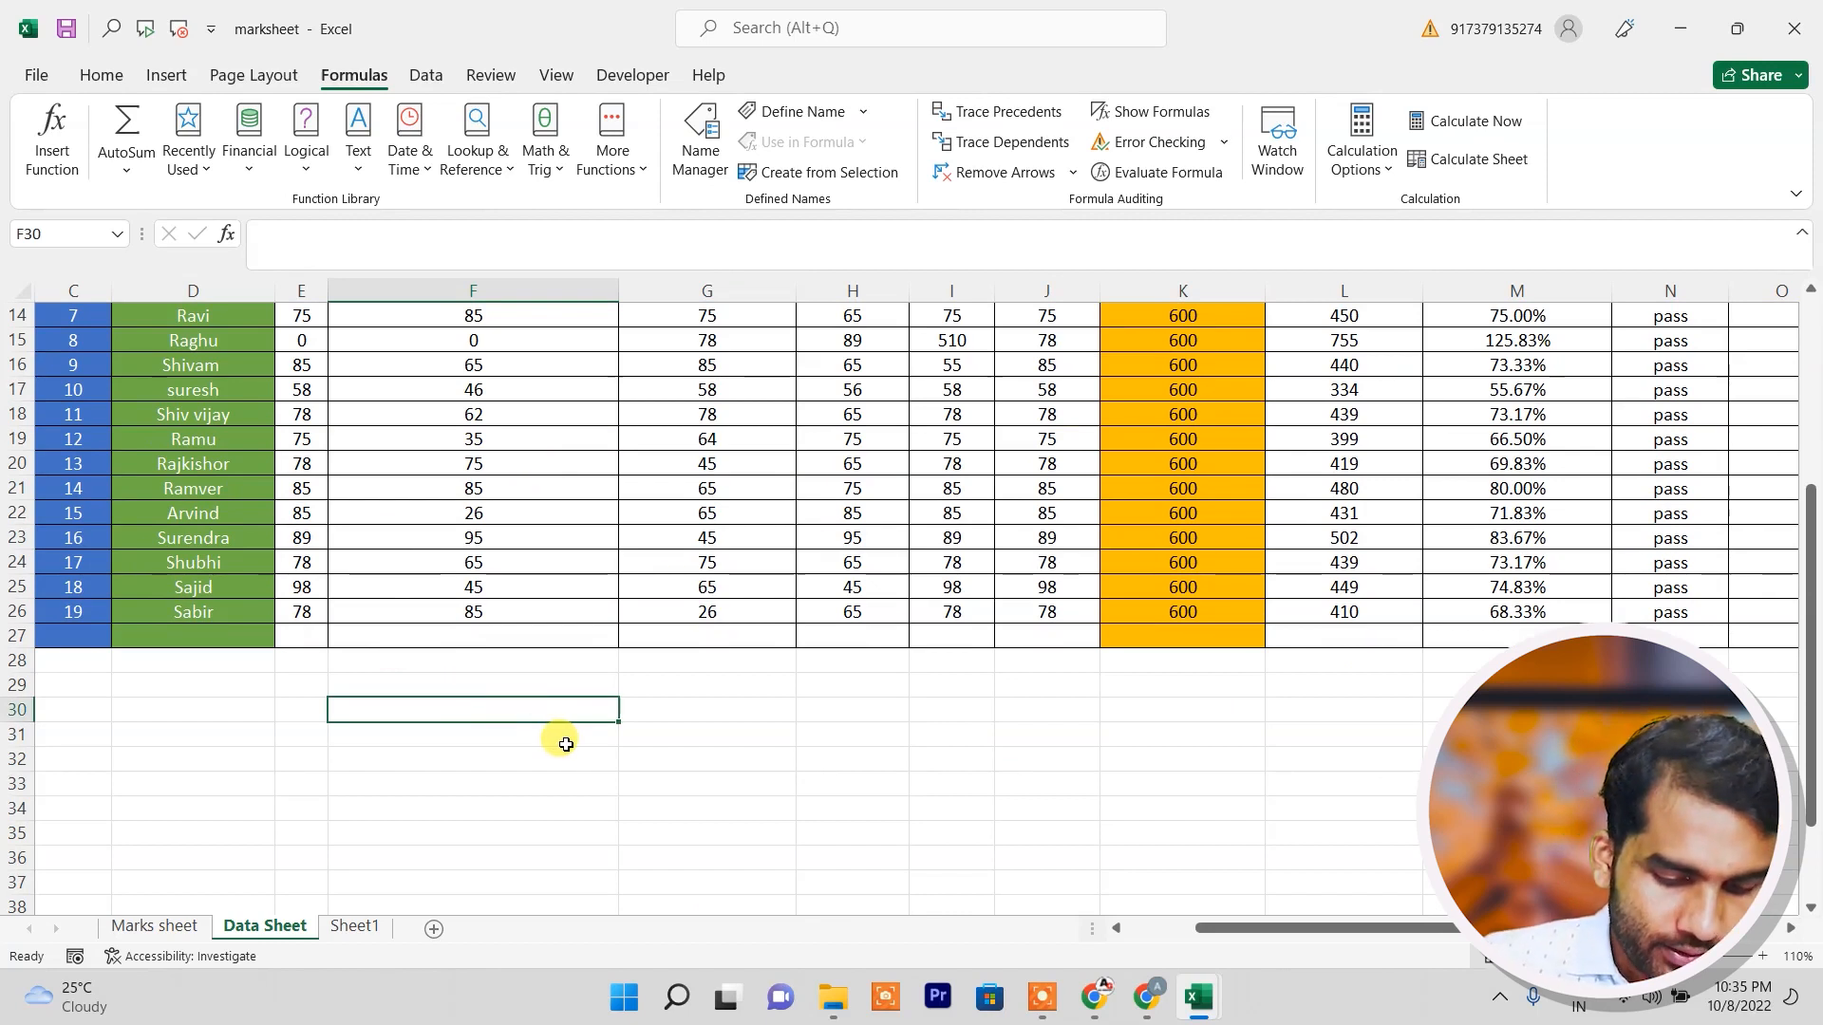
text({)
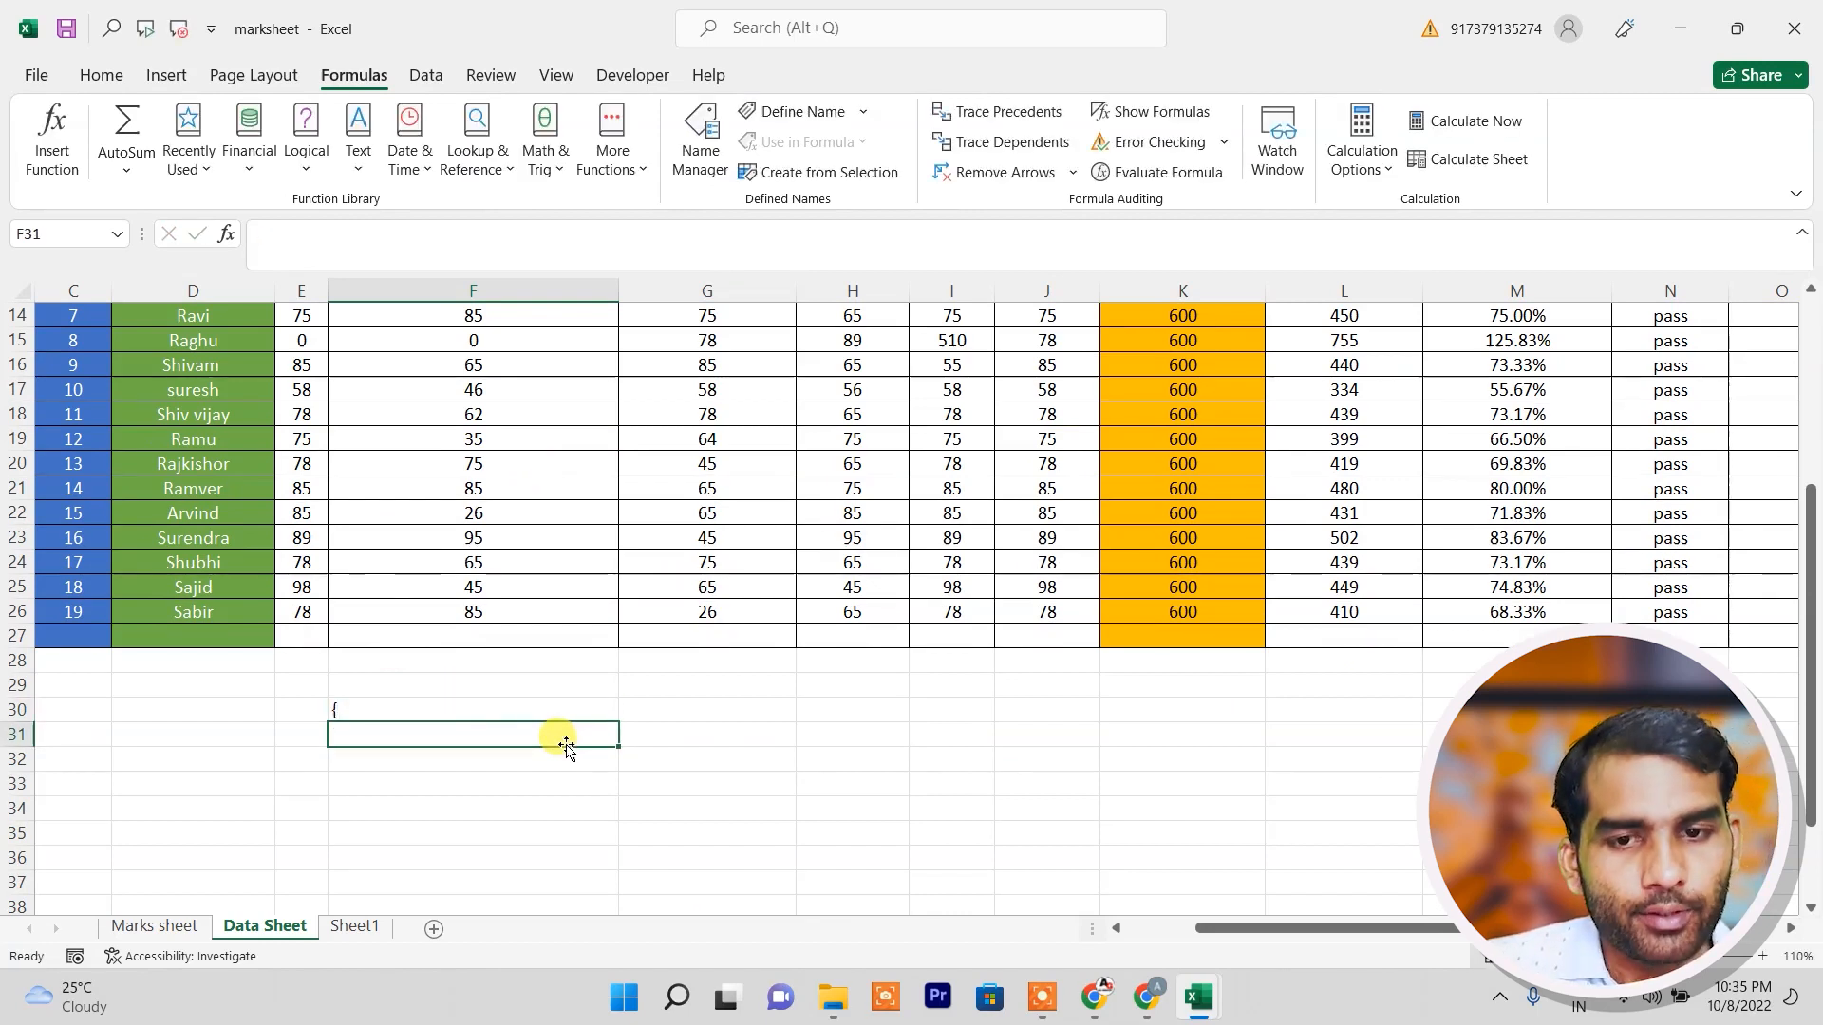
key(Tab)
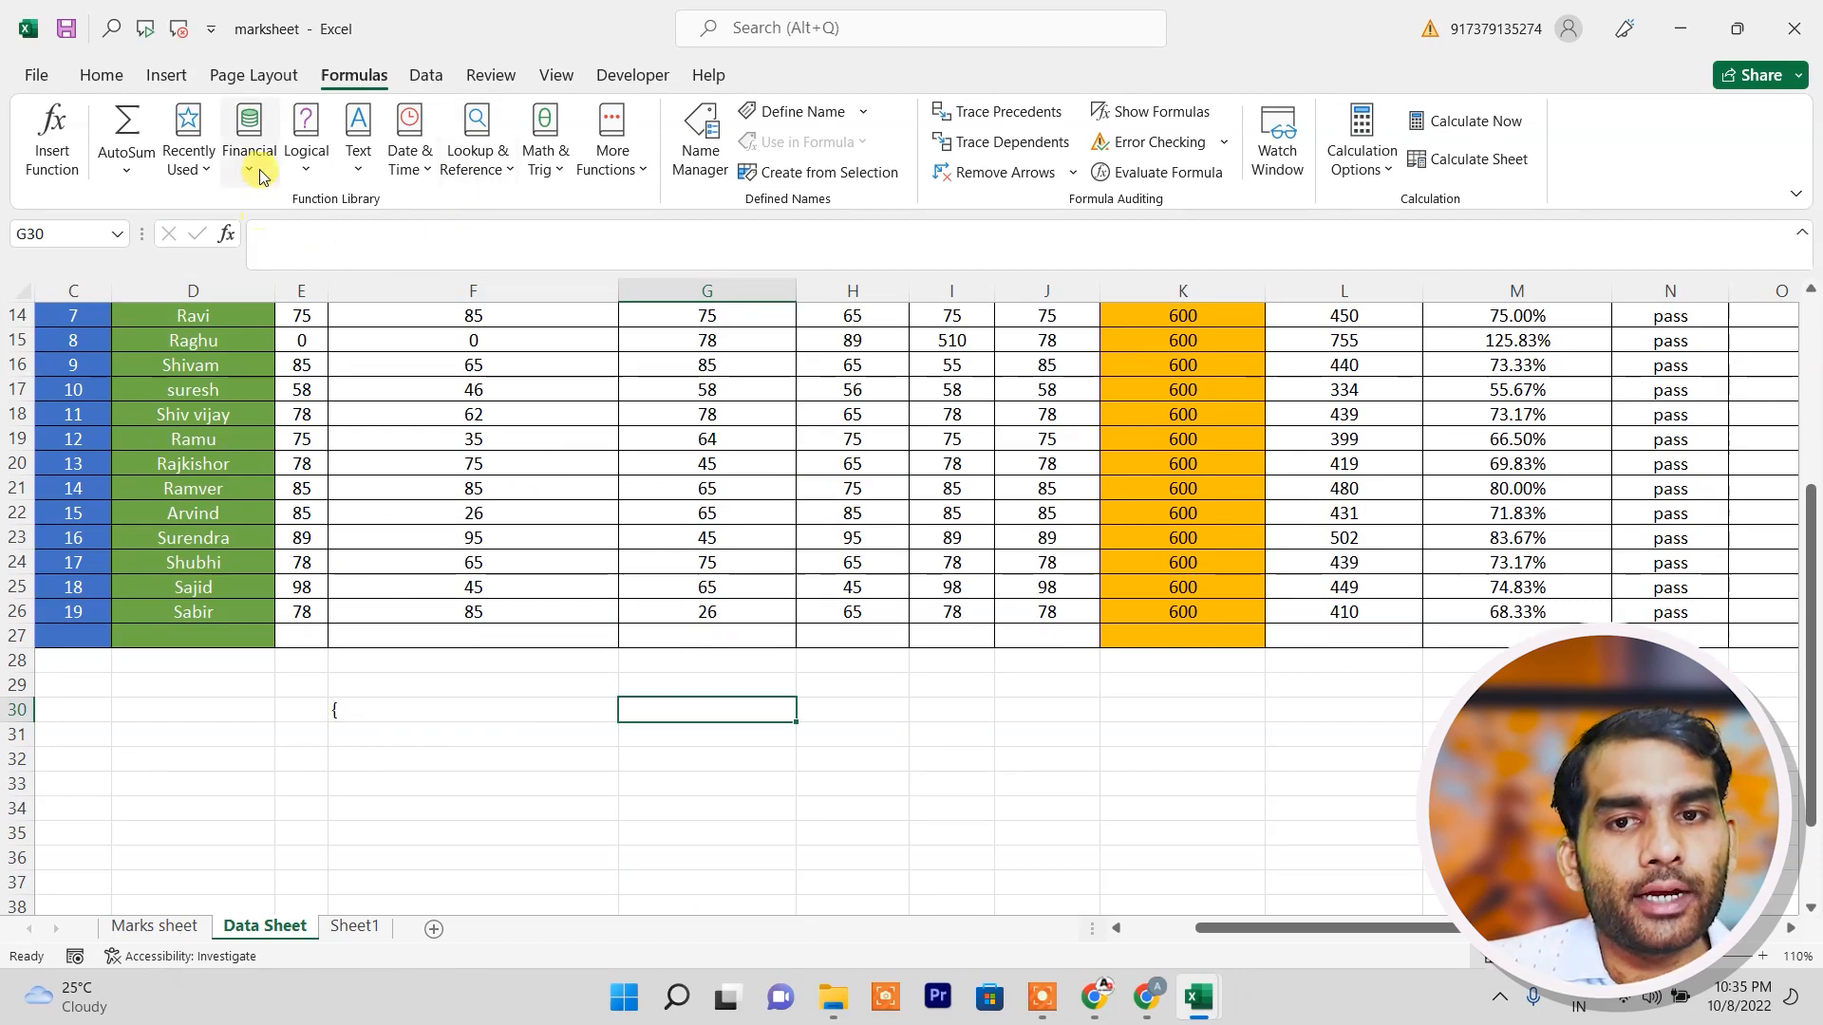
Get the numeric code of the character in F30 with =CODE(F30) in G30.
click(355, 179)
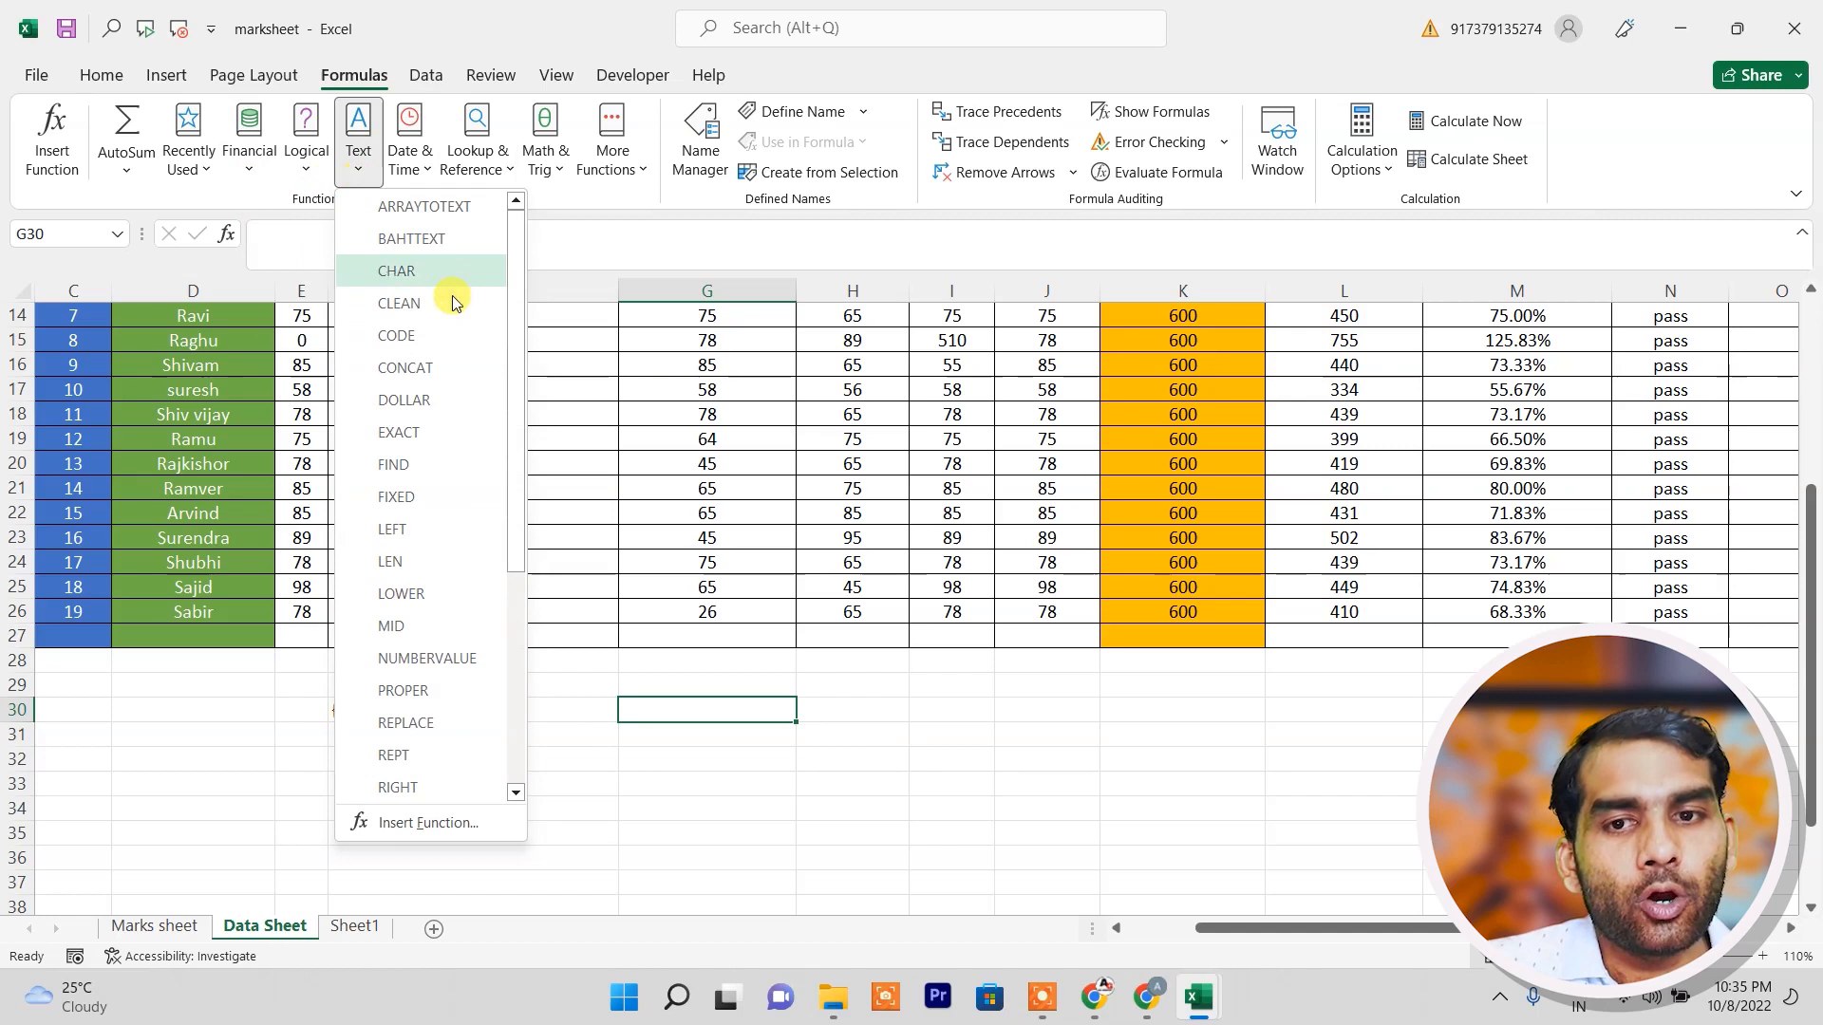
key(Escape)
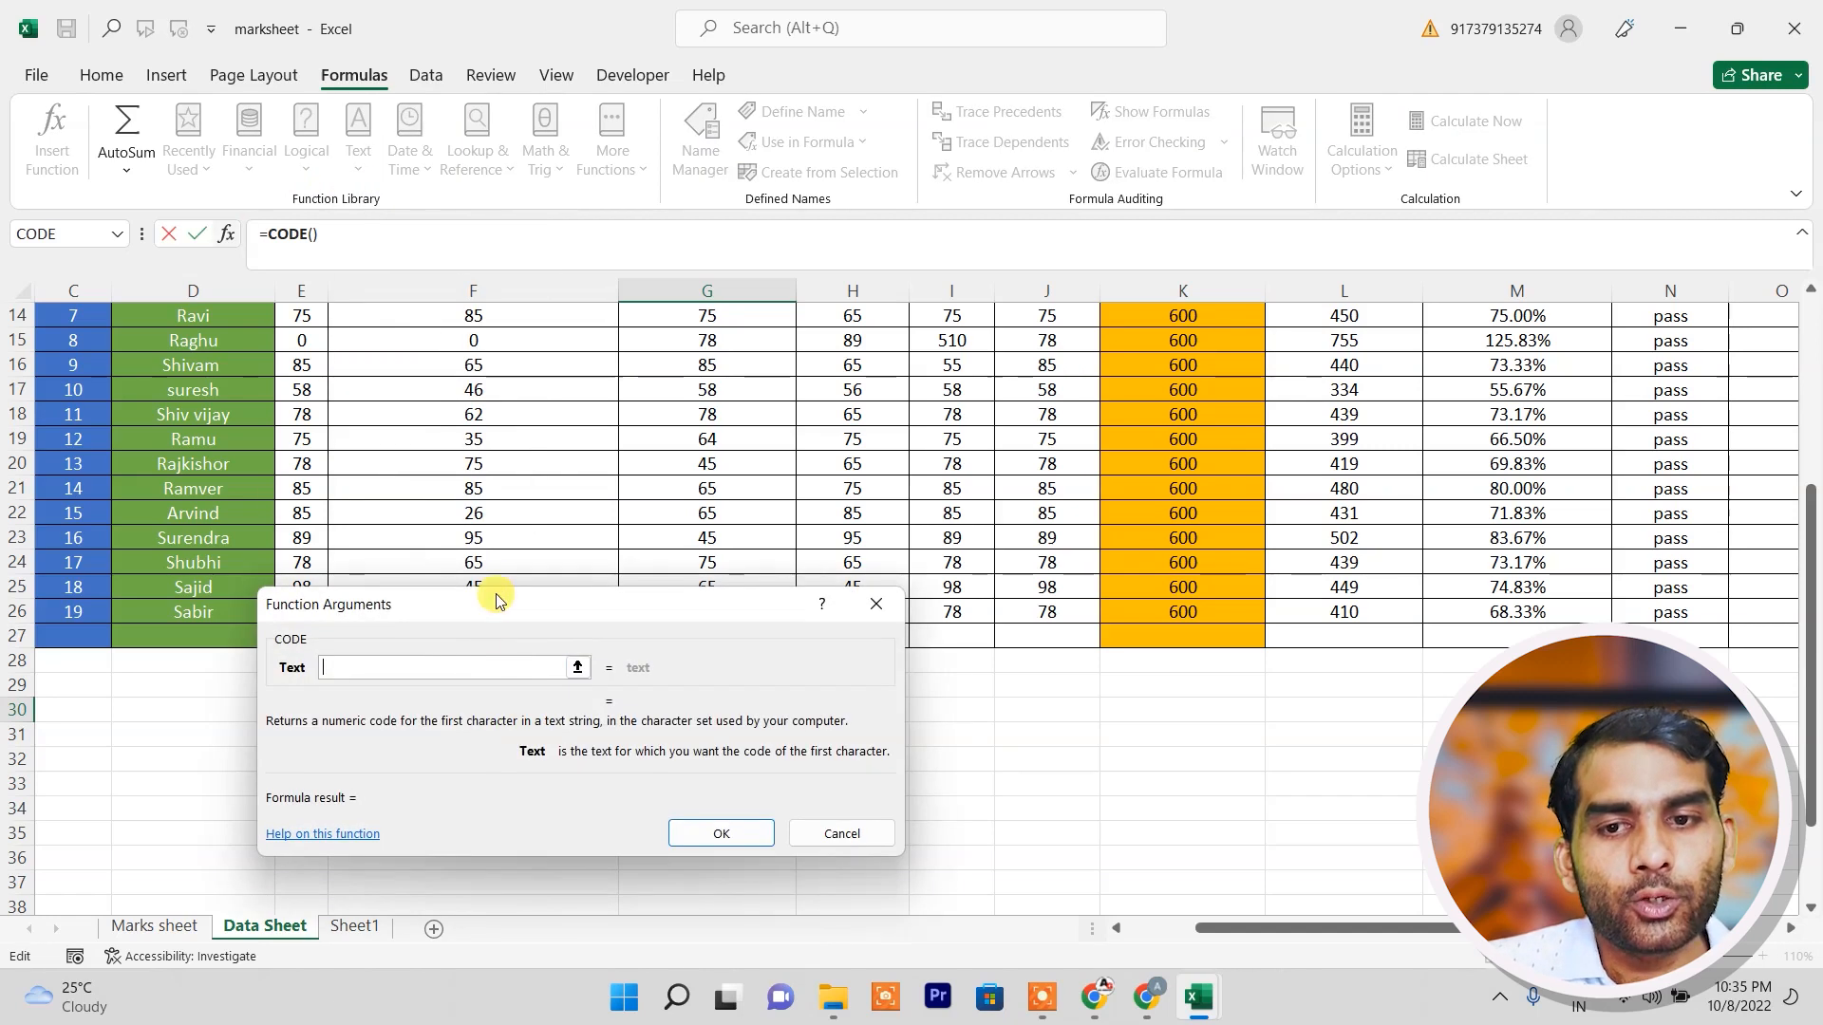
drag(496, 601, 892, 362)
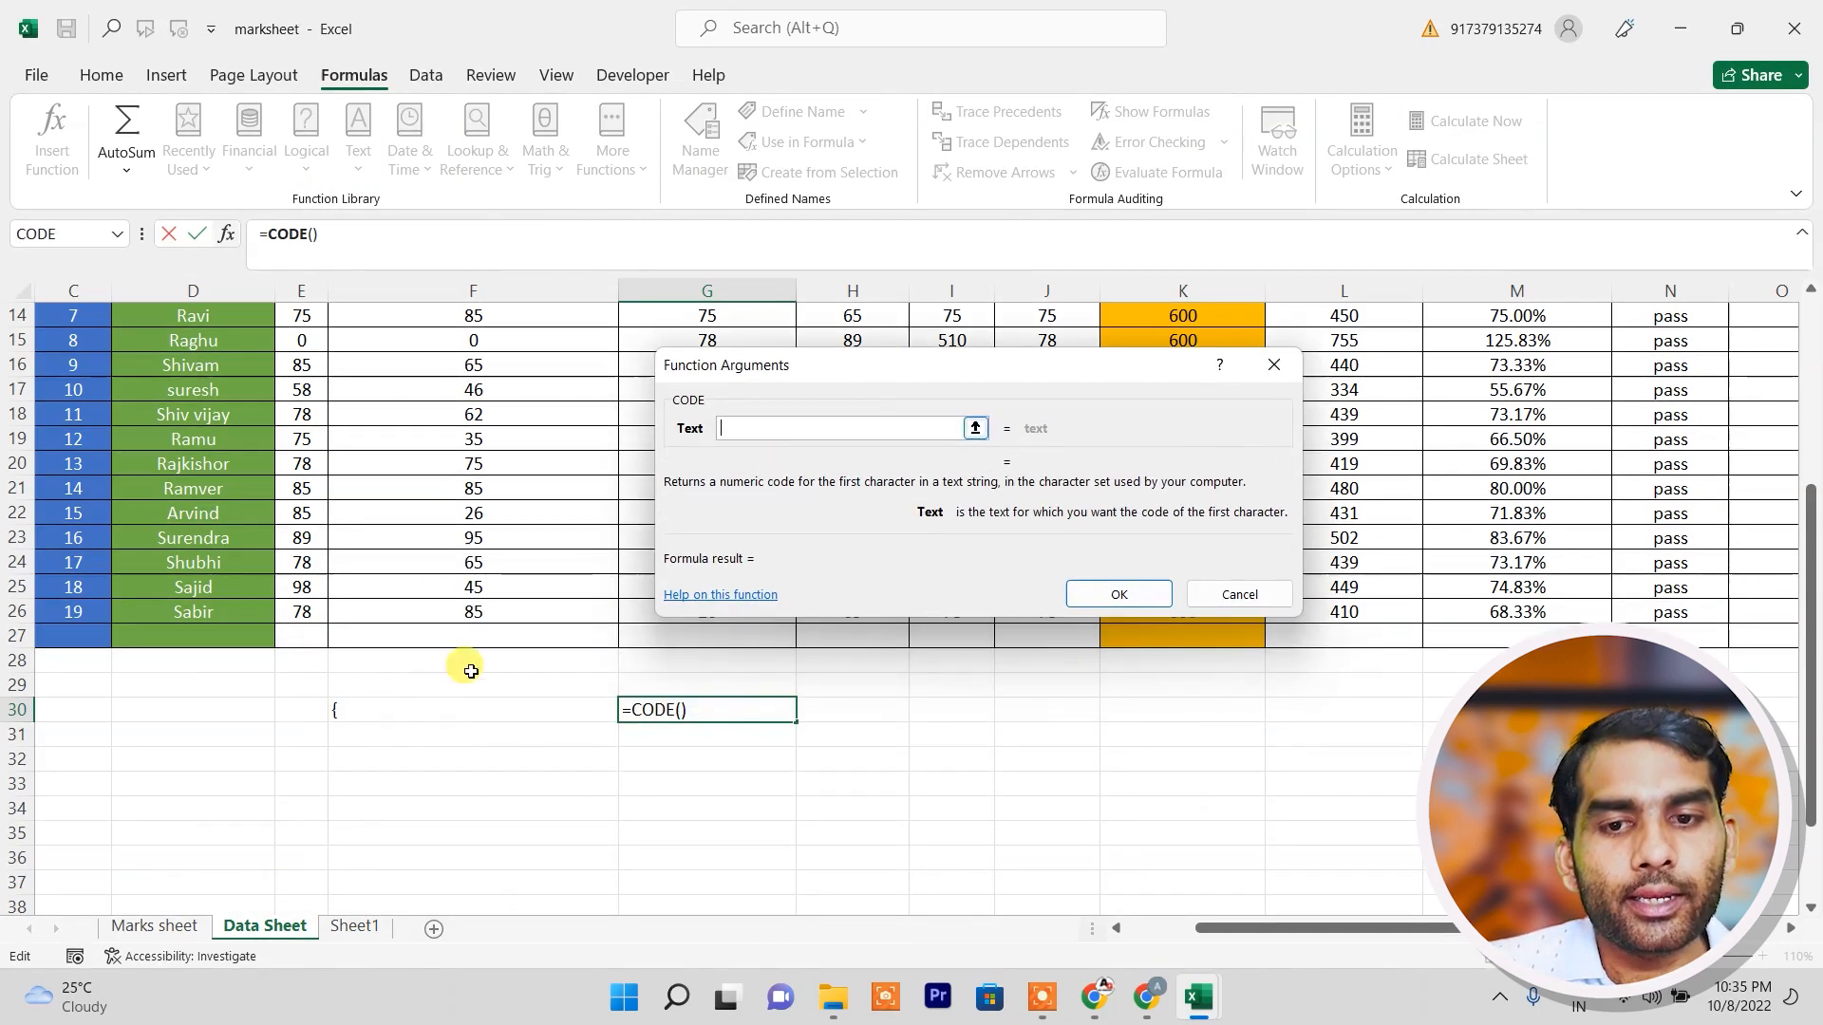
click(383, 716)
click(1117, 594)
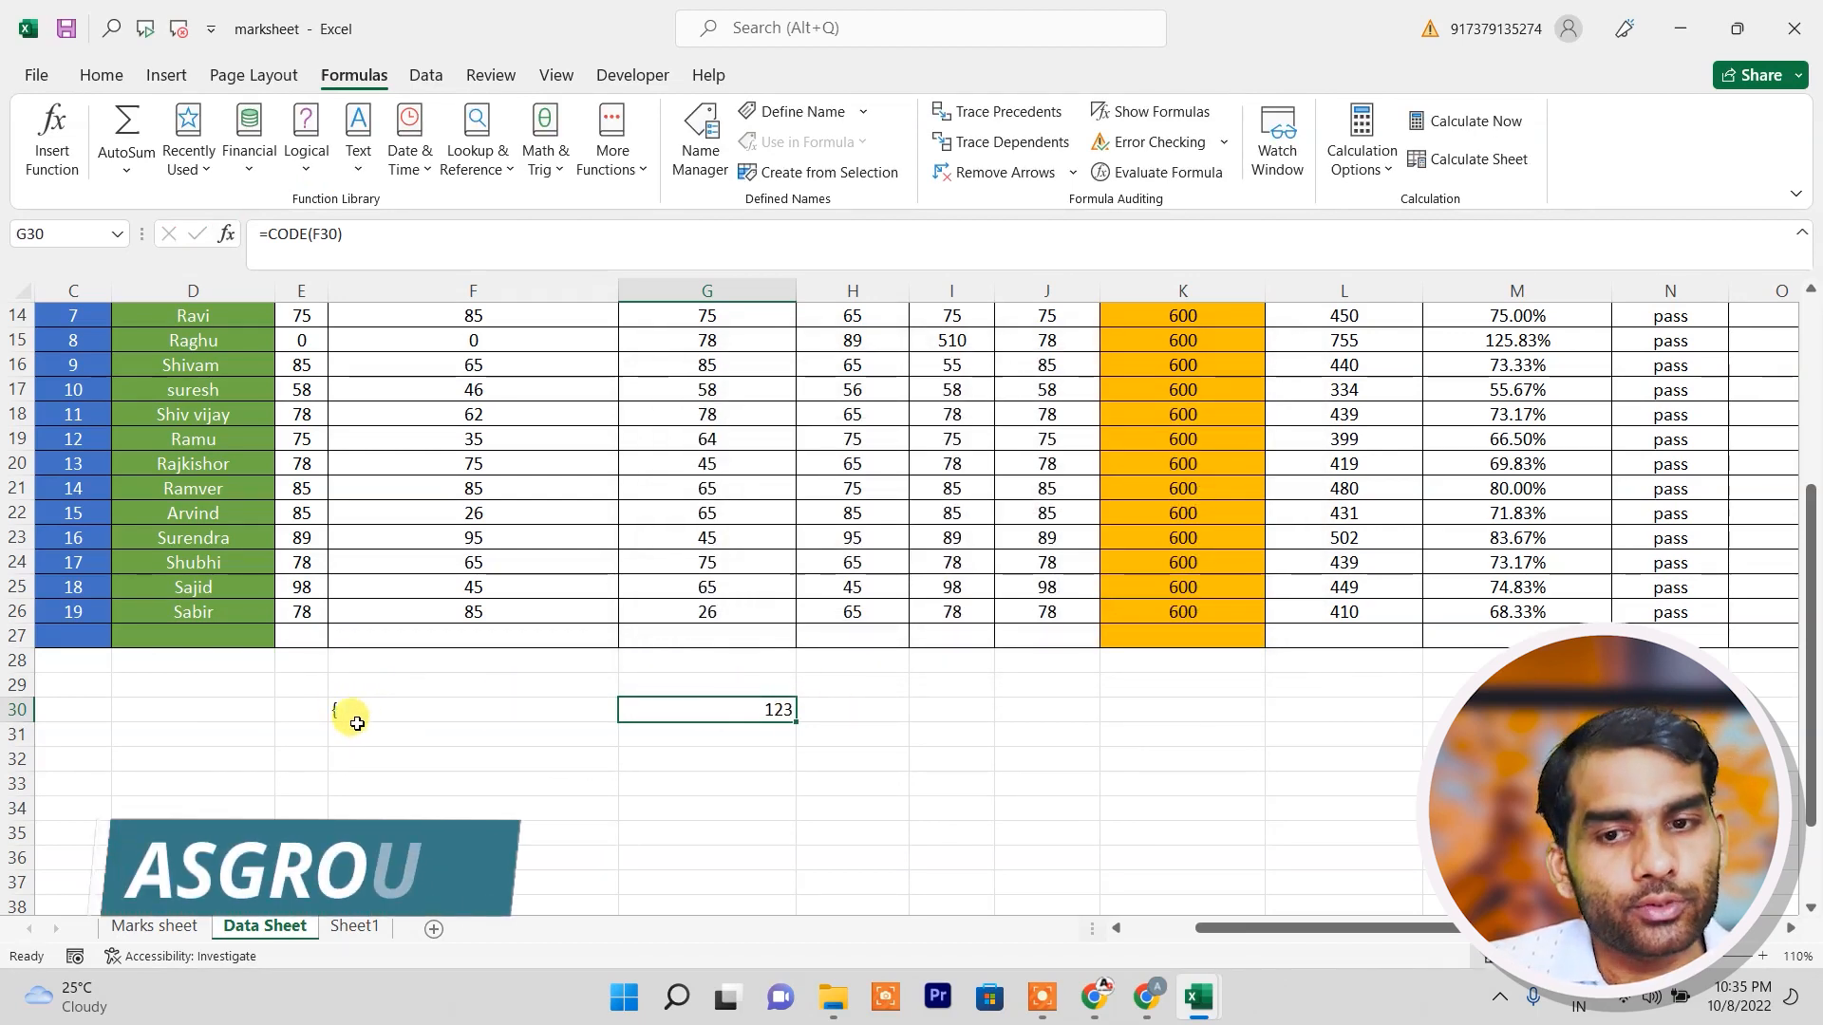
Convert the numeric code in G30 back into its character with =CHAR(G30) in H30.
click(839, 726)
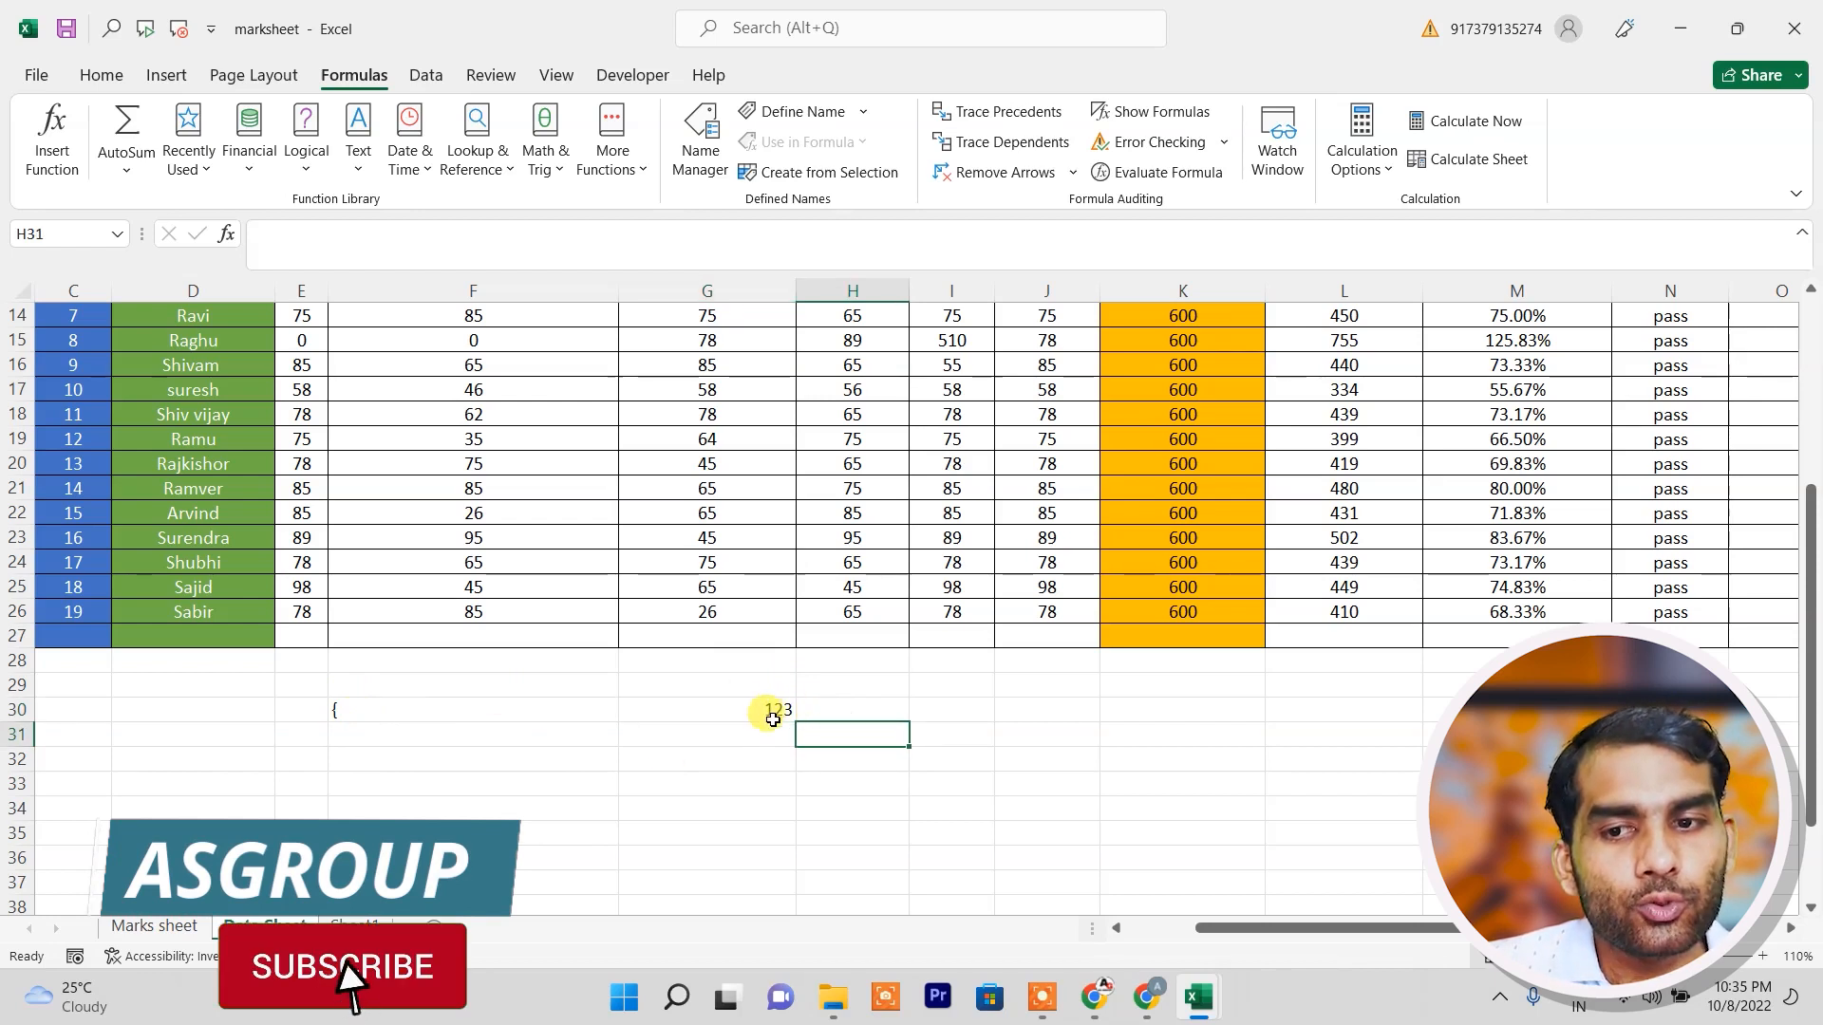
click(855, 704)
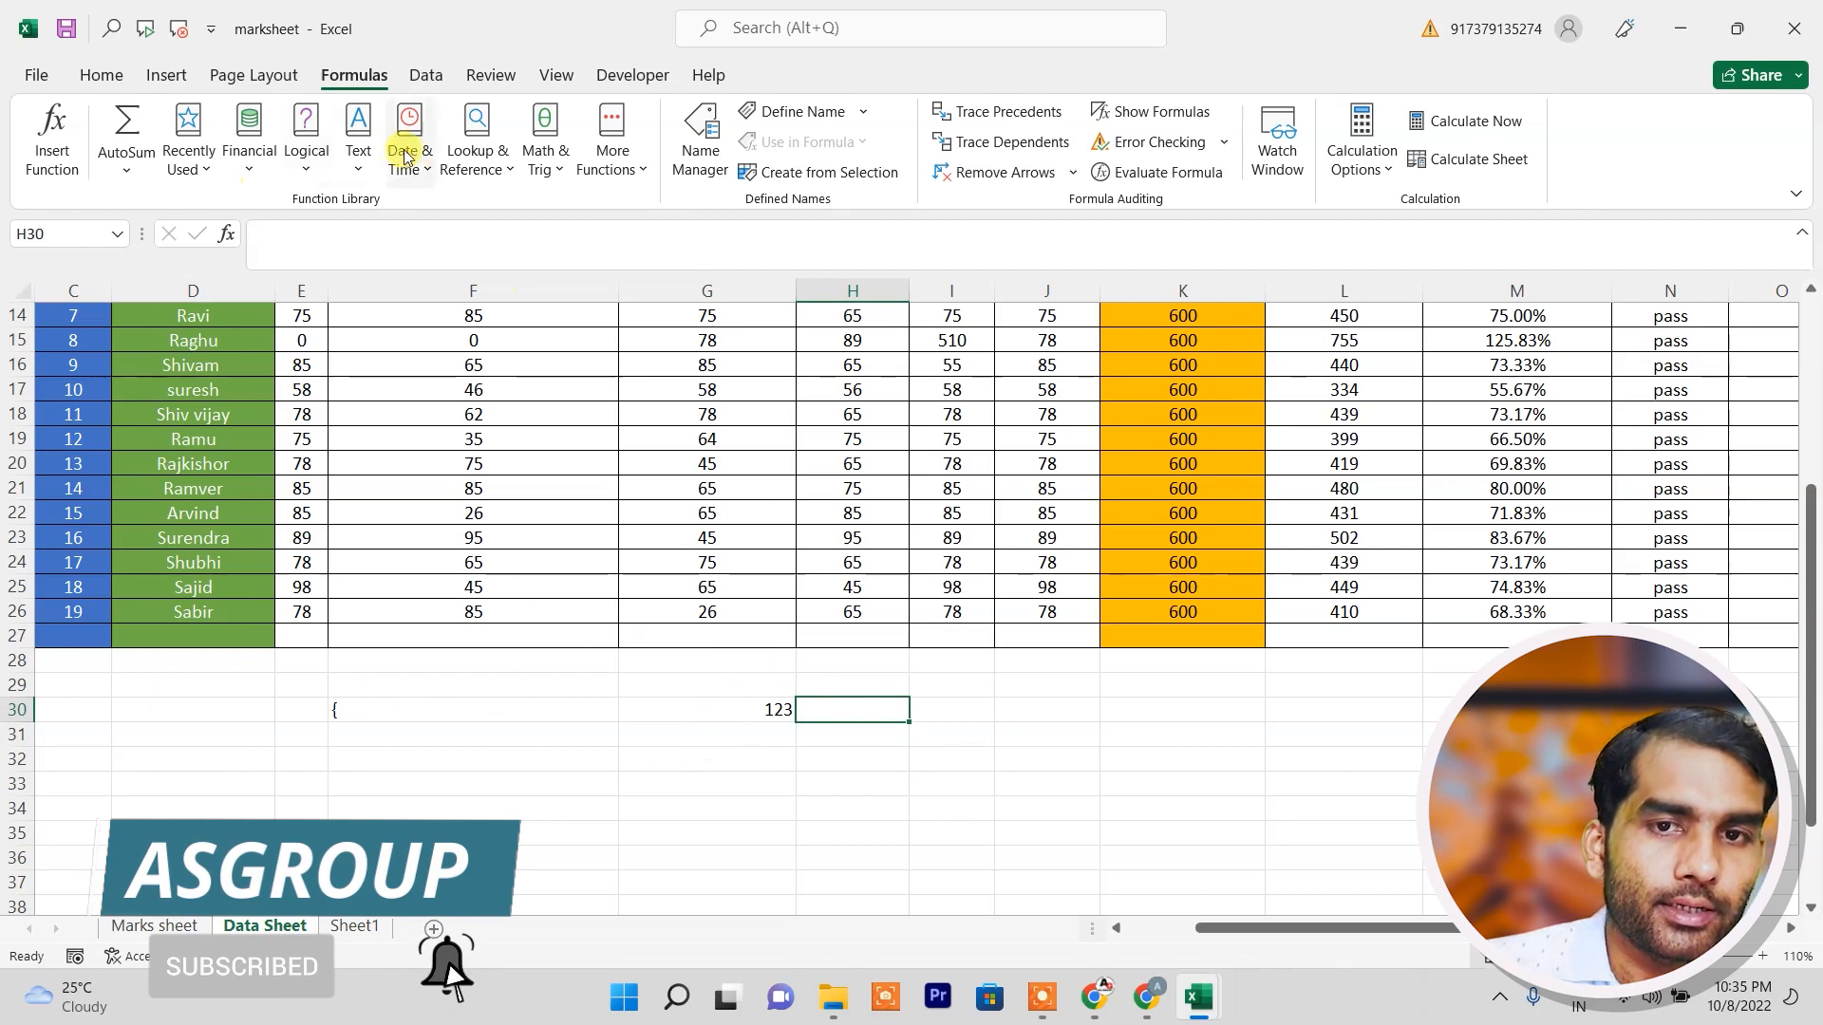
click(358, 152)
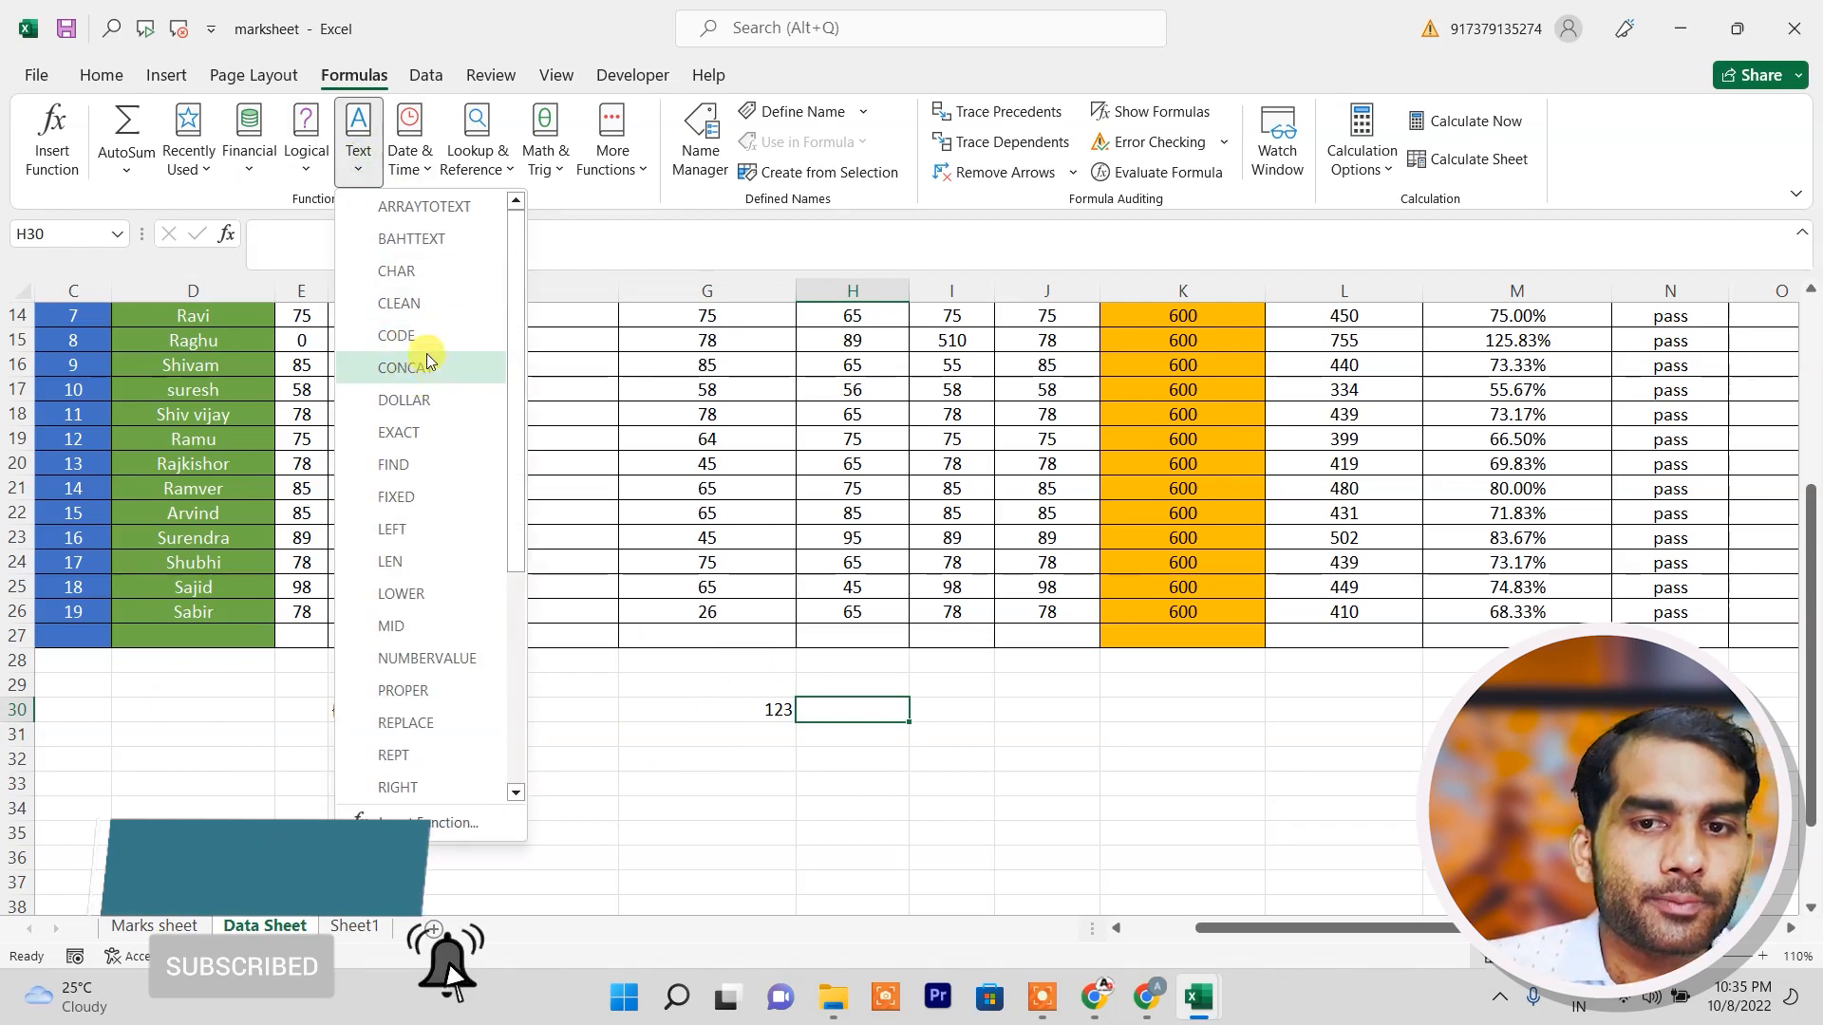
click(419, 274)
click(765, 709)
click(1140, 593)
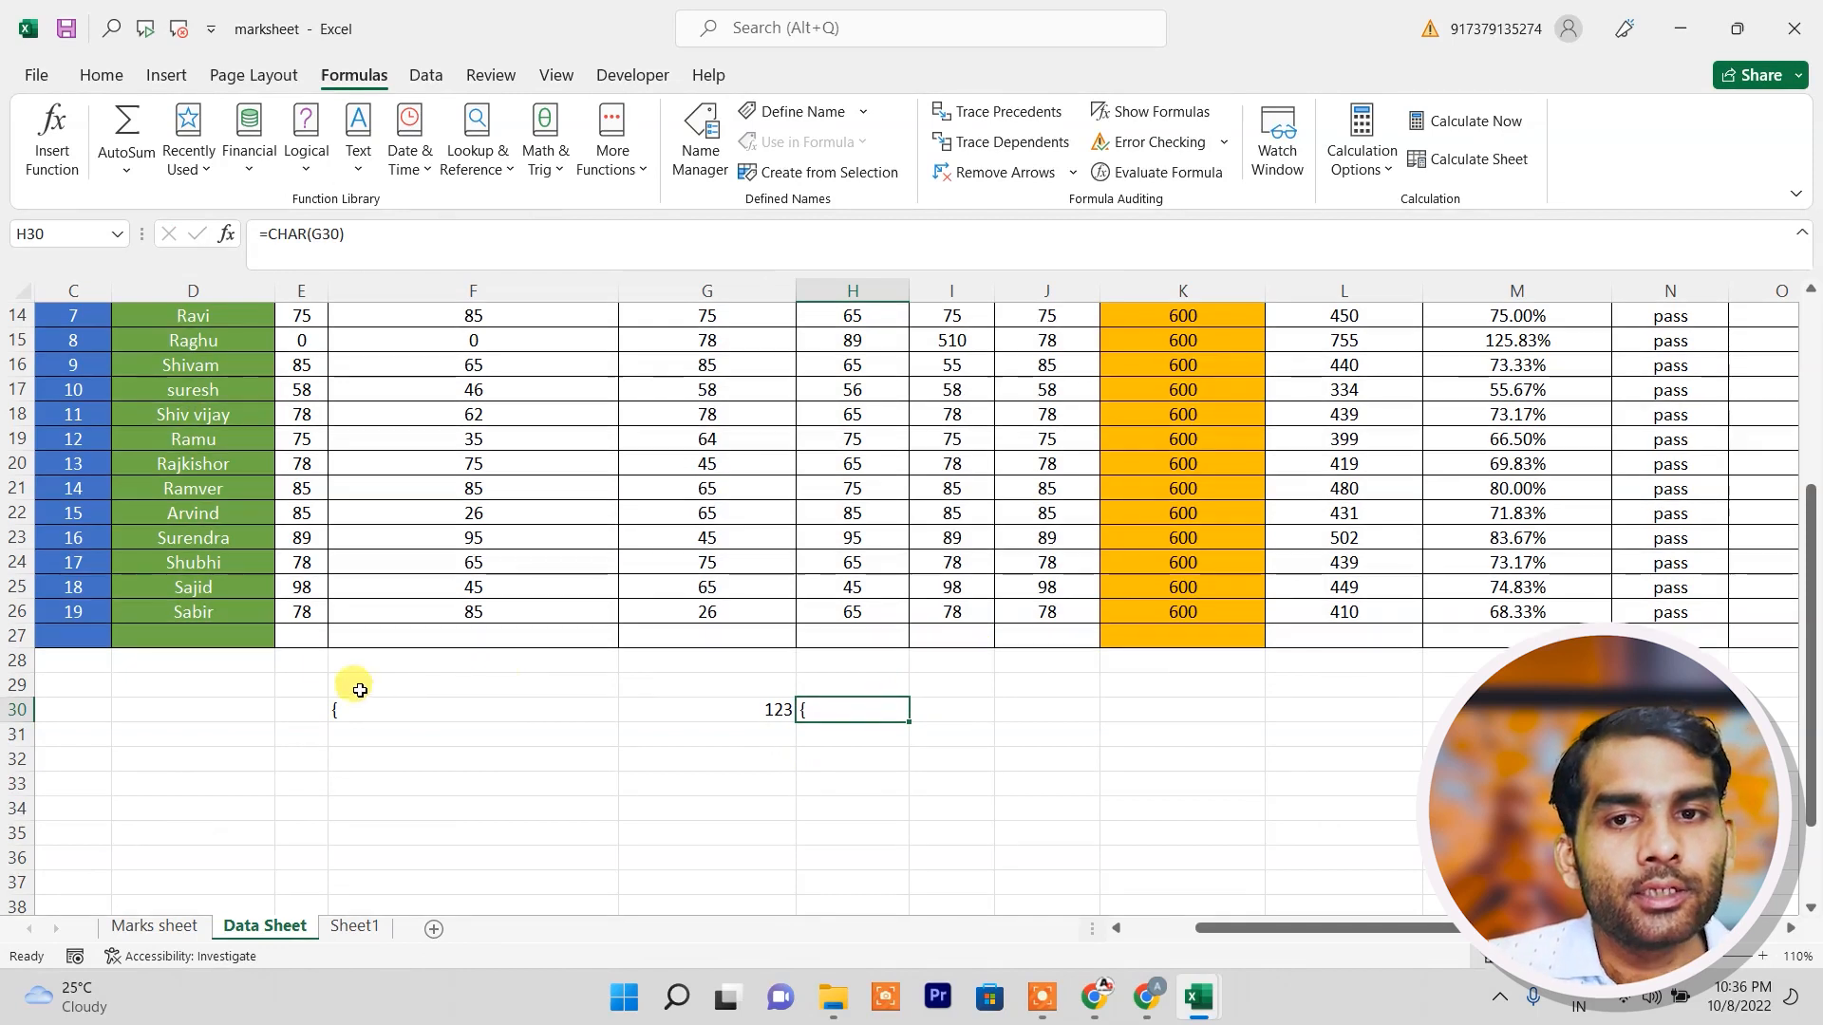
Clear the character and code test entries in row 30 below the marks table.
drag(283, 682, 854, 741)
key(Delete)
click(451, 831)
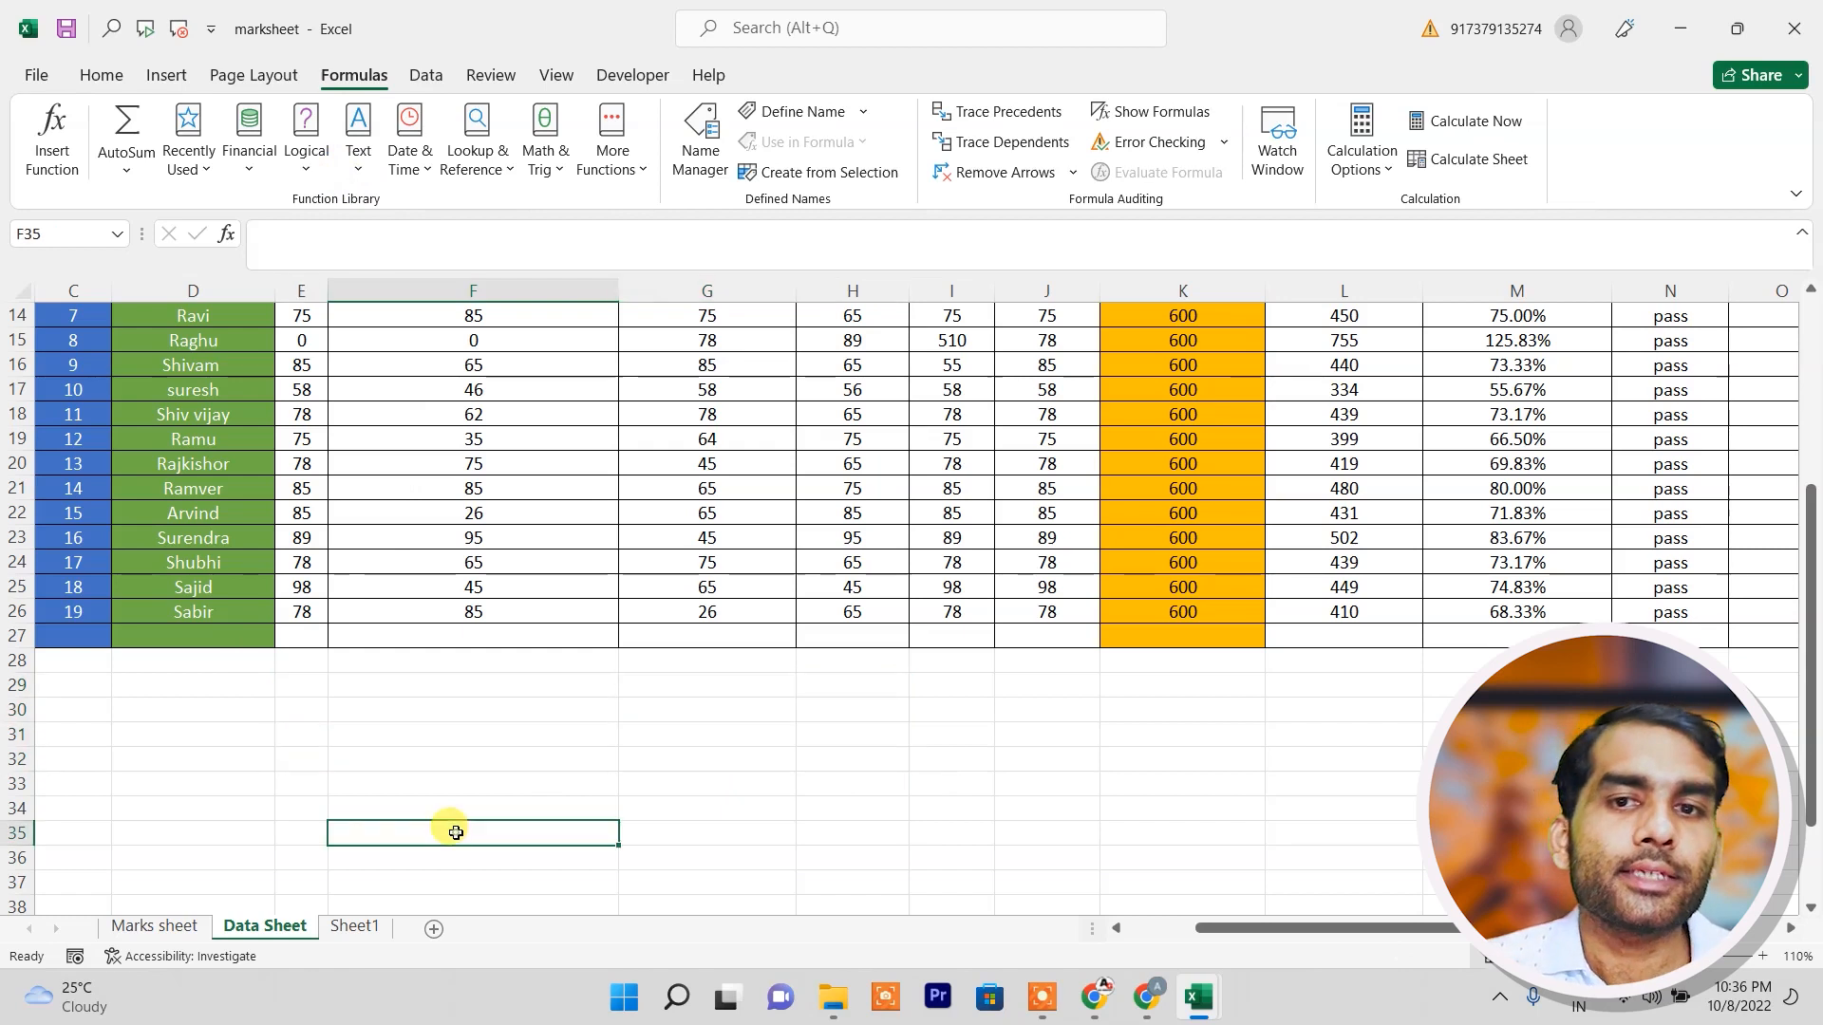
click(415, 178)
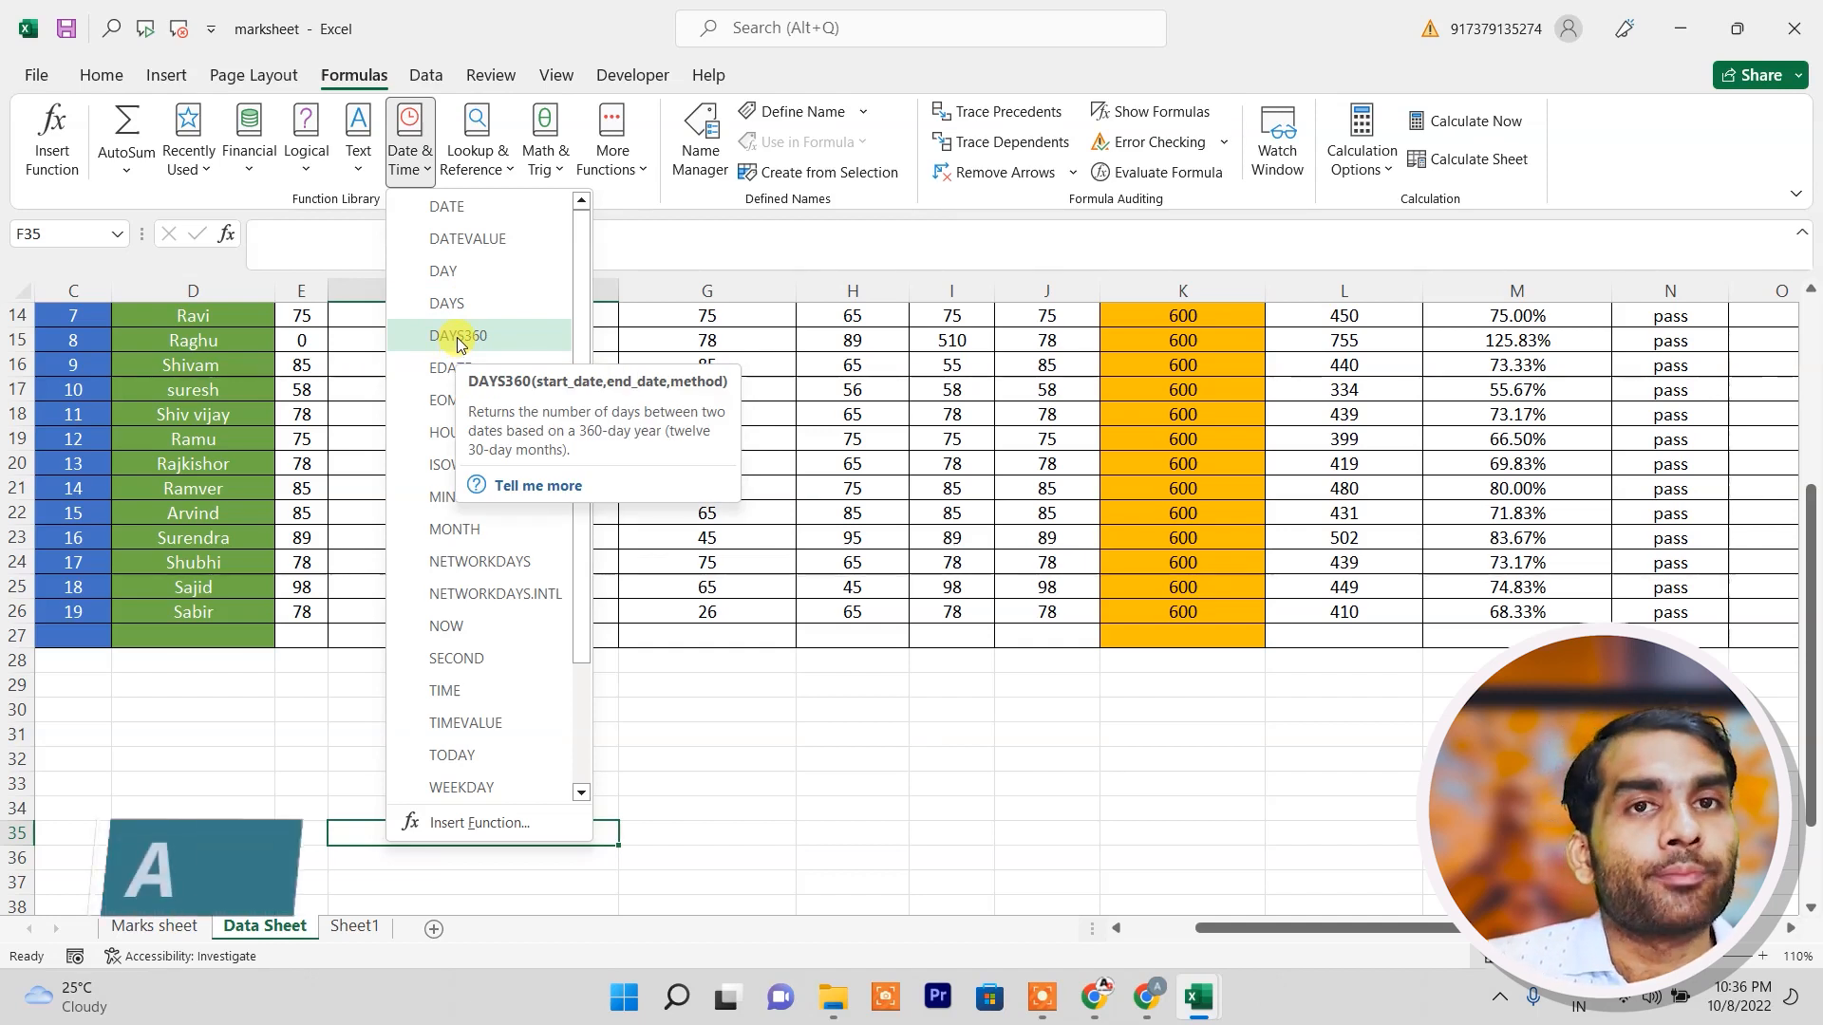
click(726, 764)
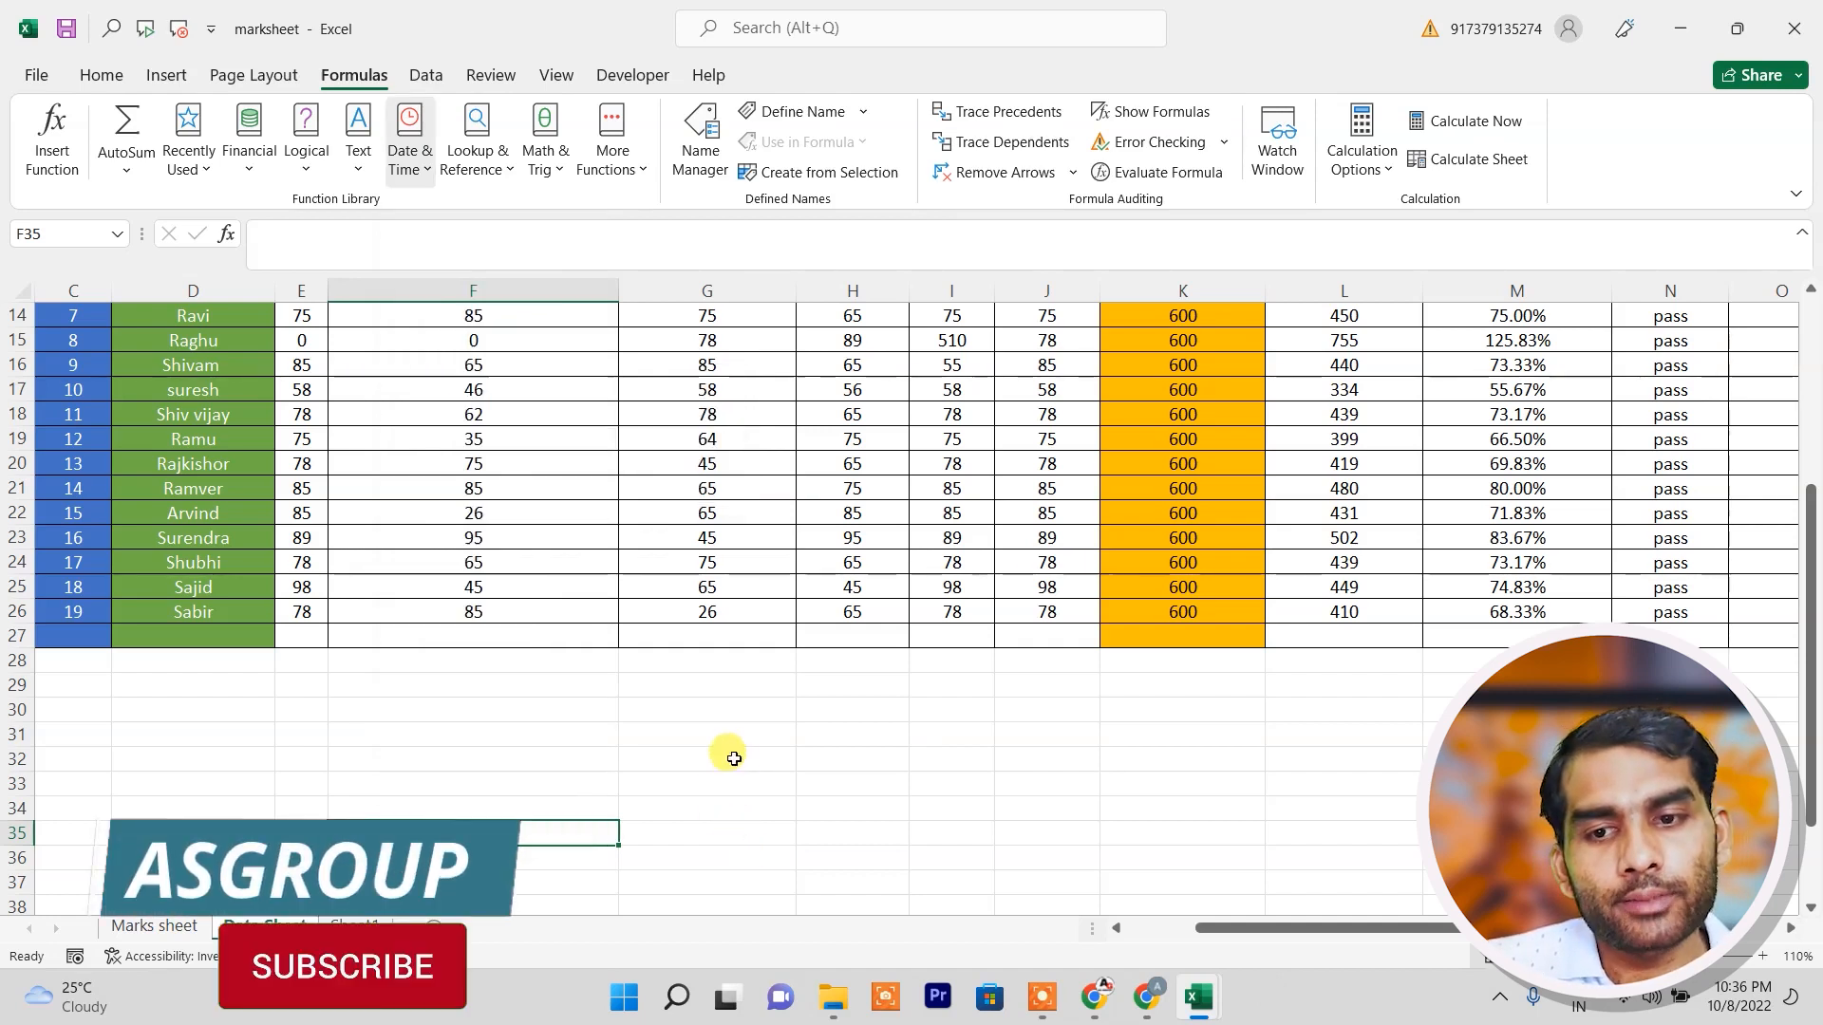
click(603, 777)
click(721, 765)
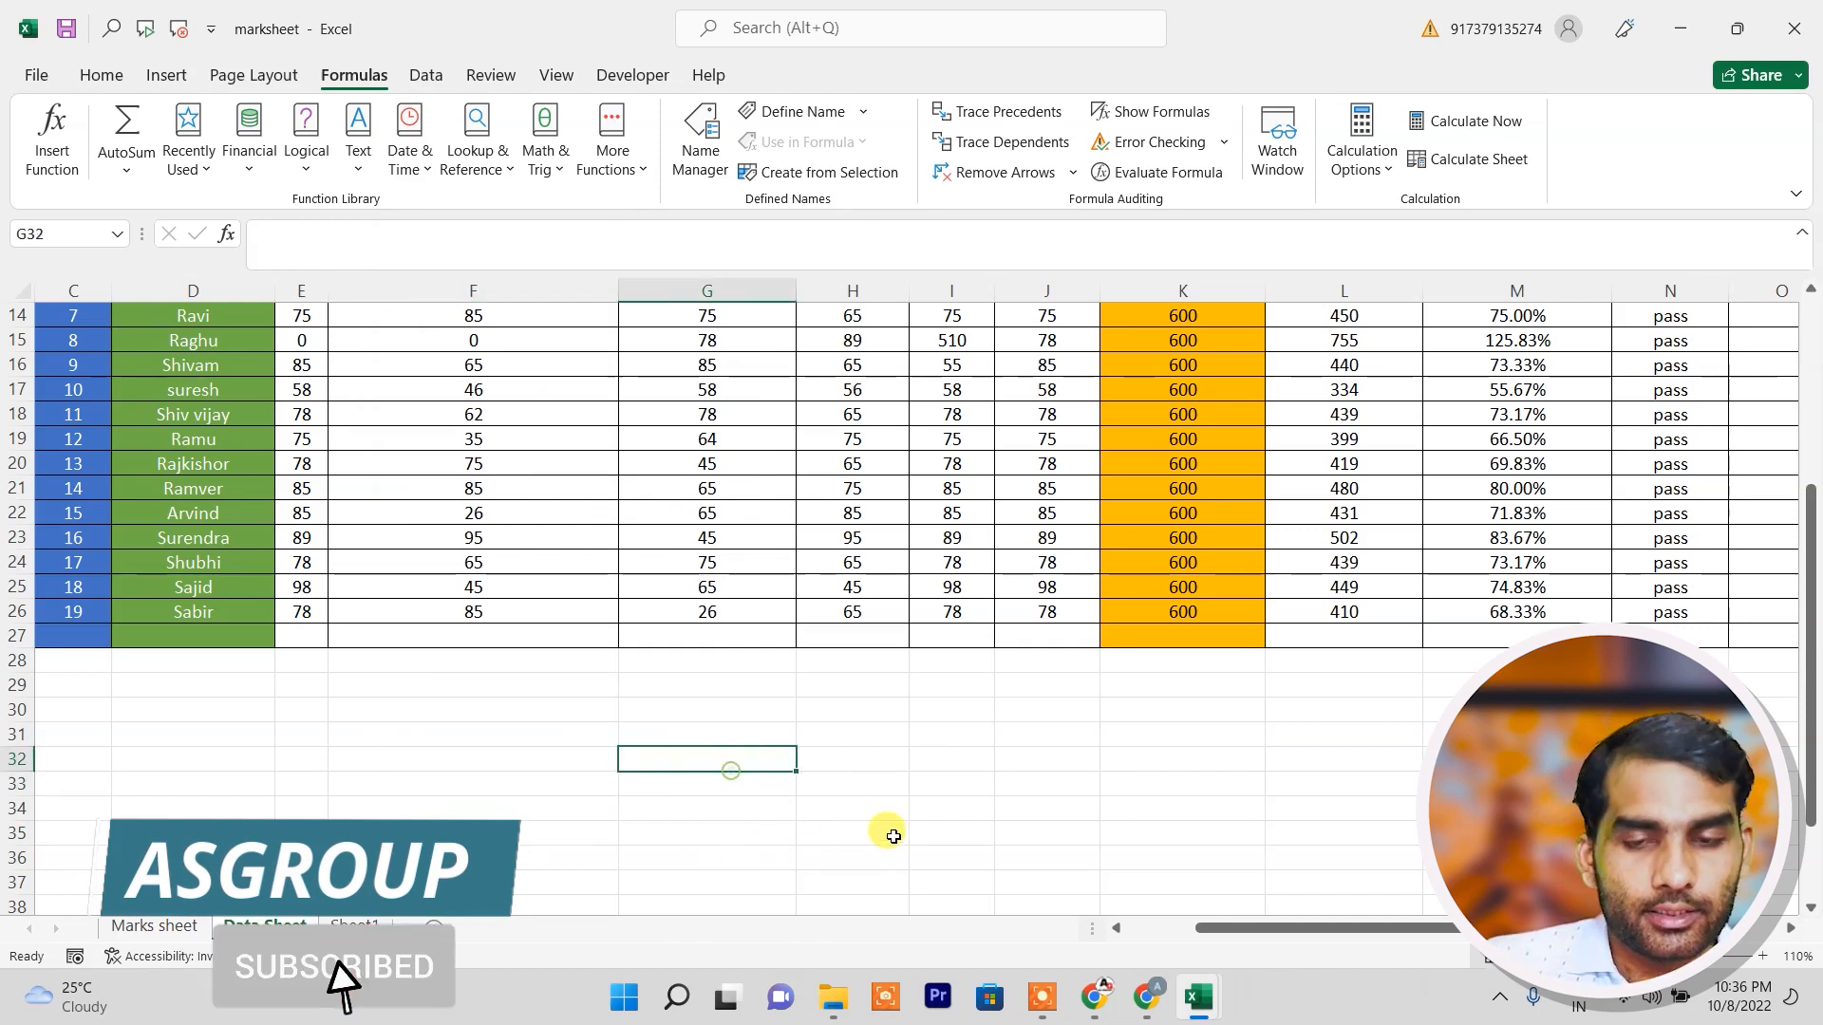
Enter a sample person's first name in F32, the date 5july22 in G32 and the date 25july in H32.
click(538, 763)
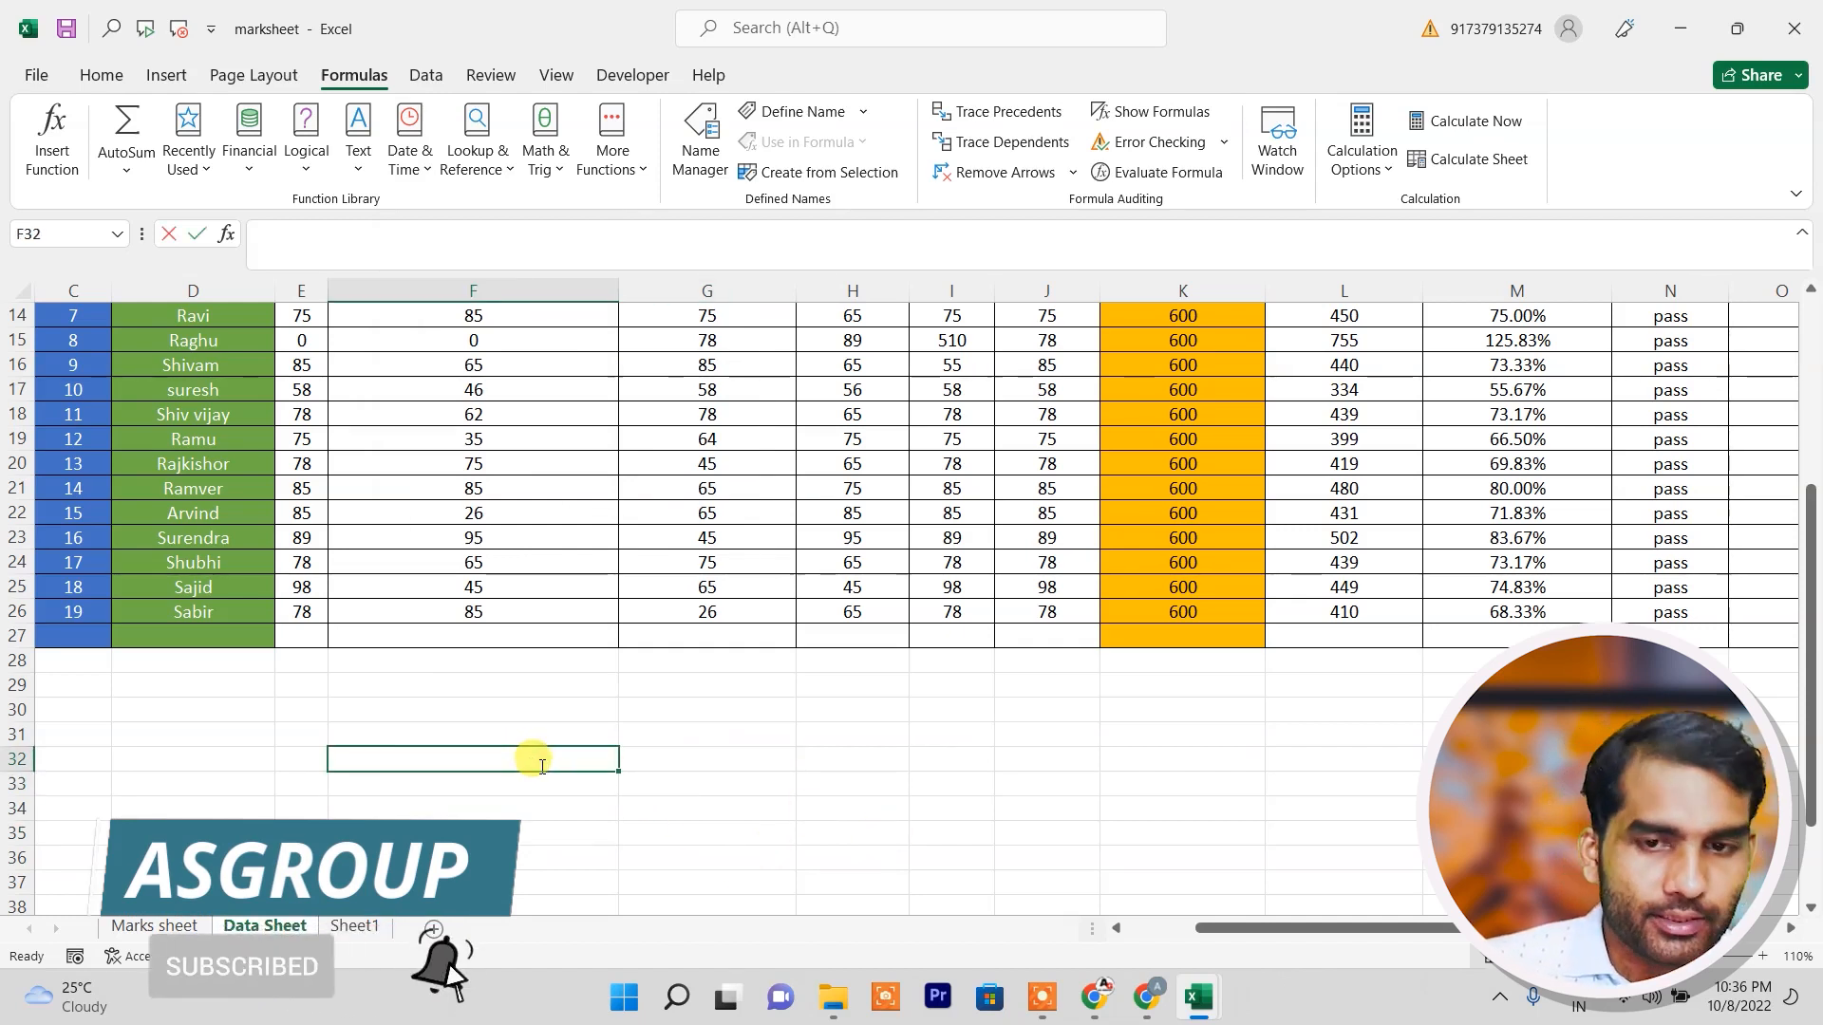
text(amitr)
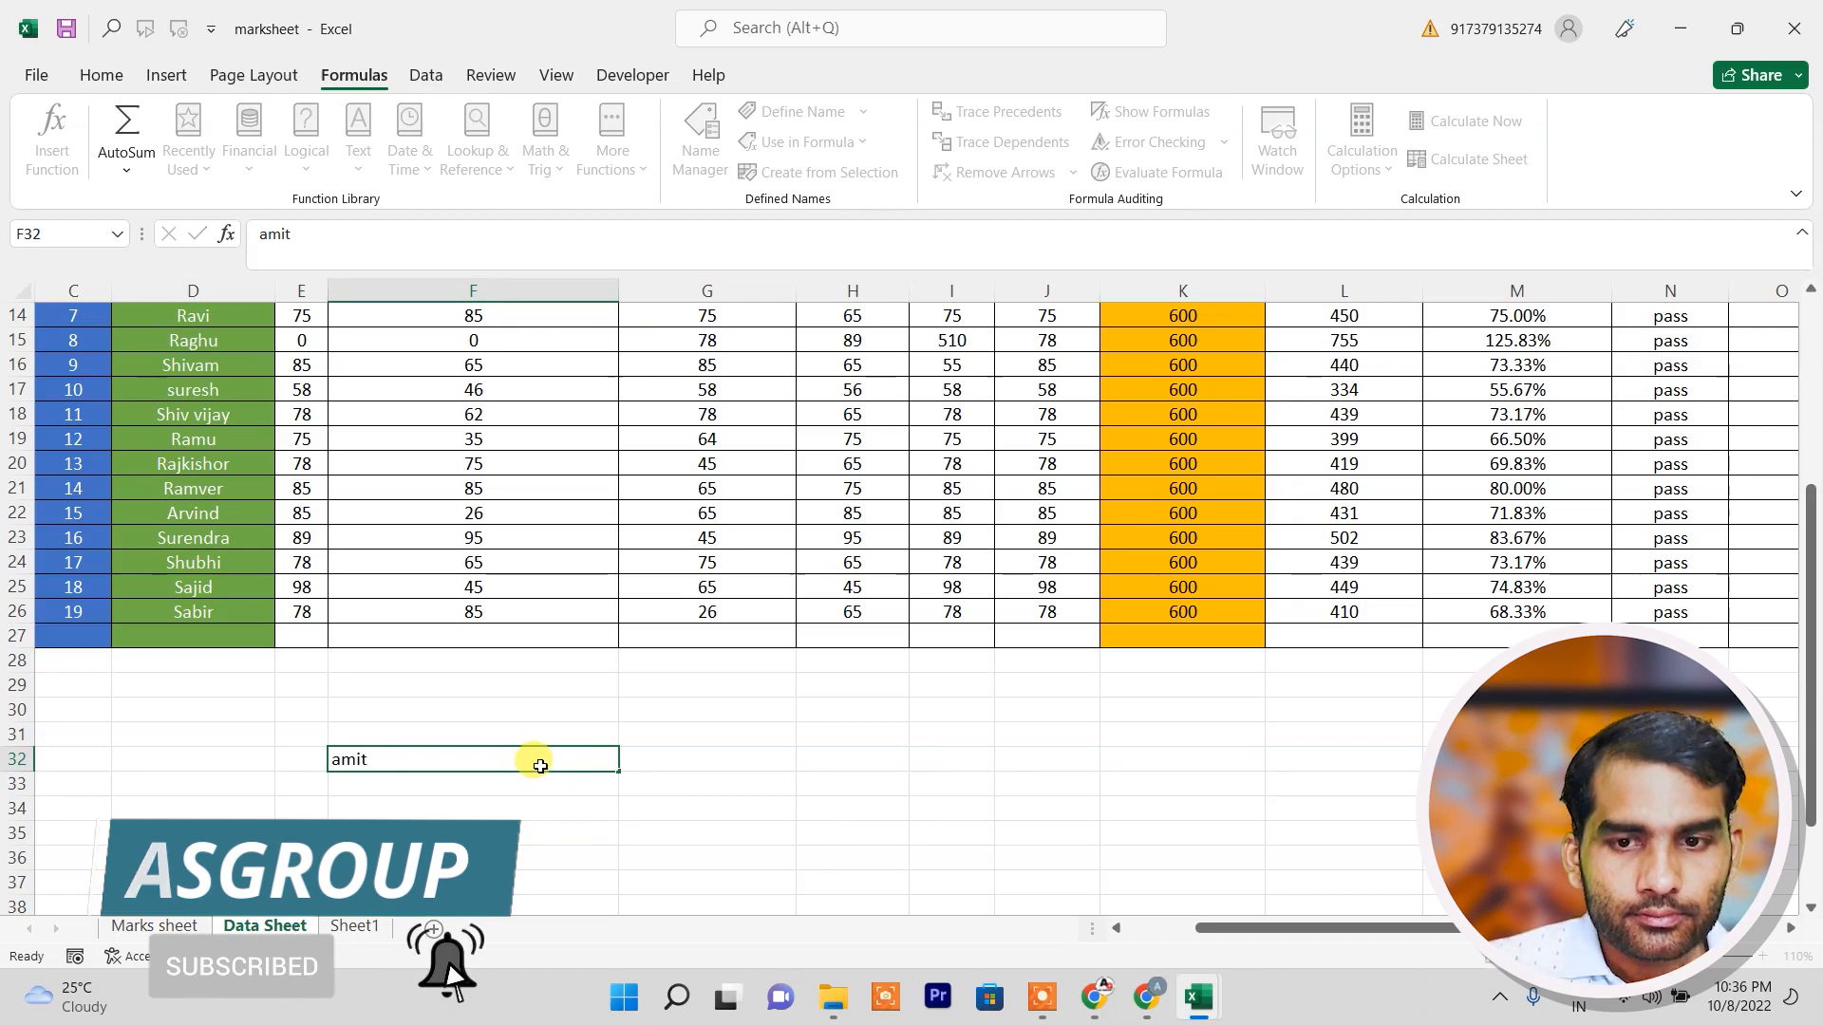
key(Tab)
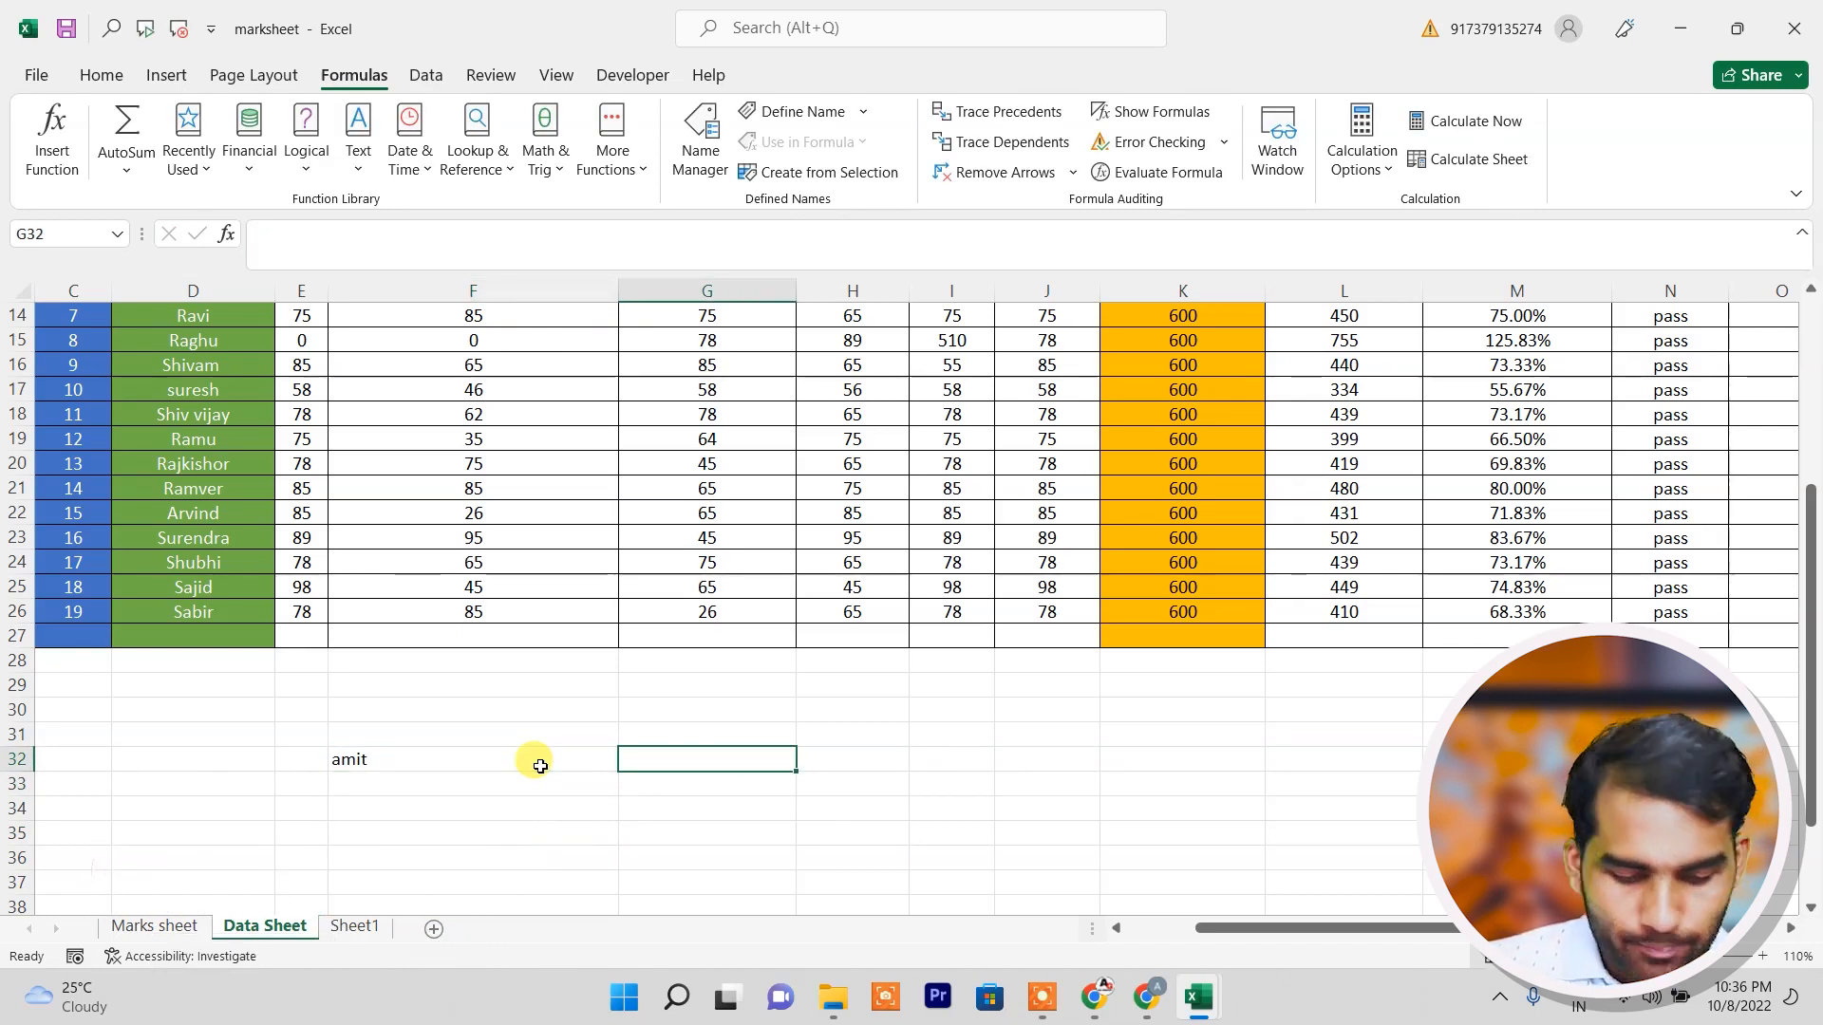
text(5july22)
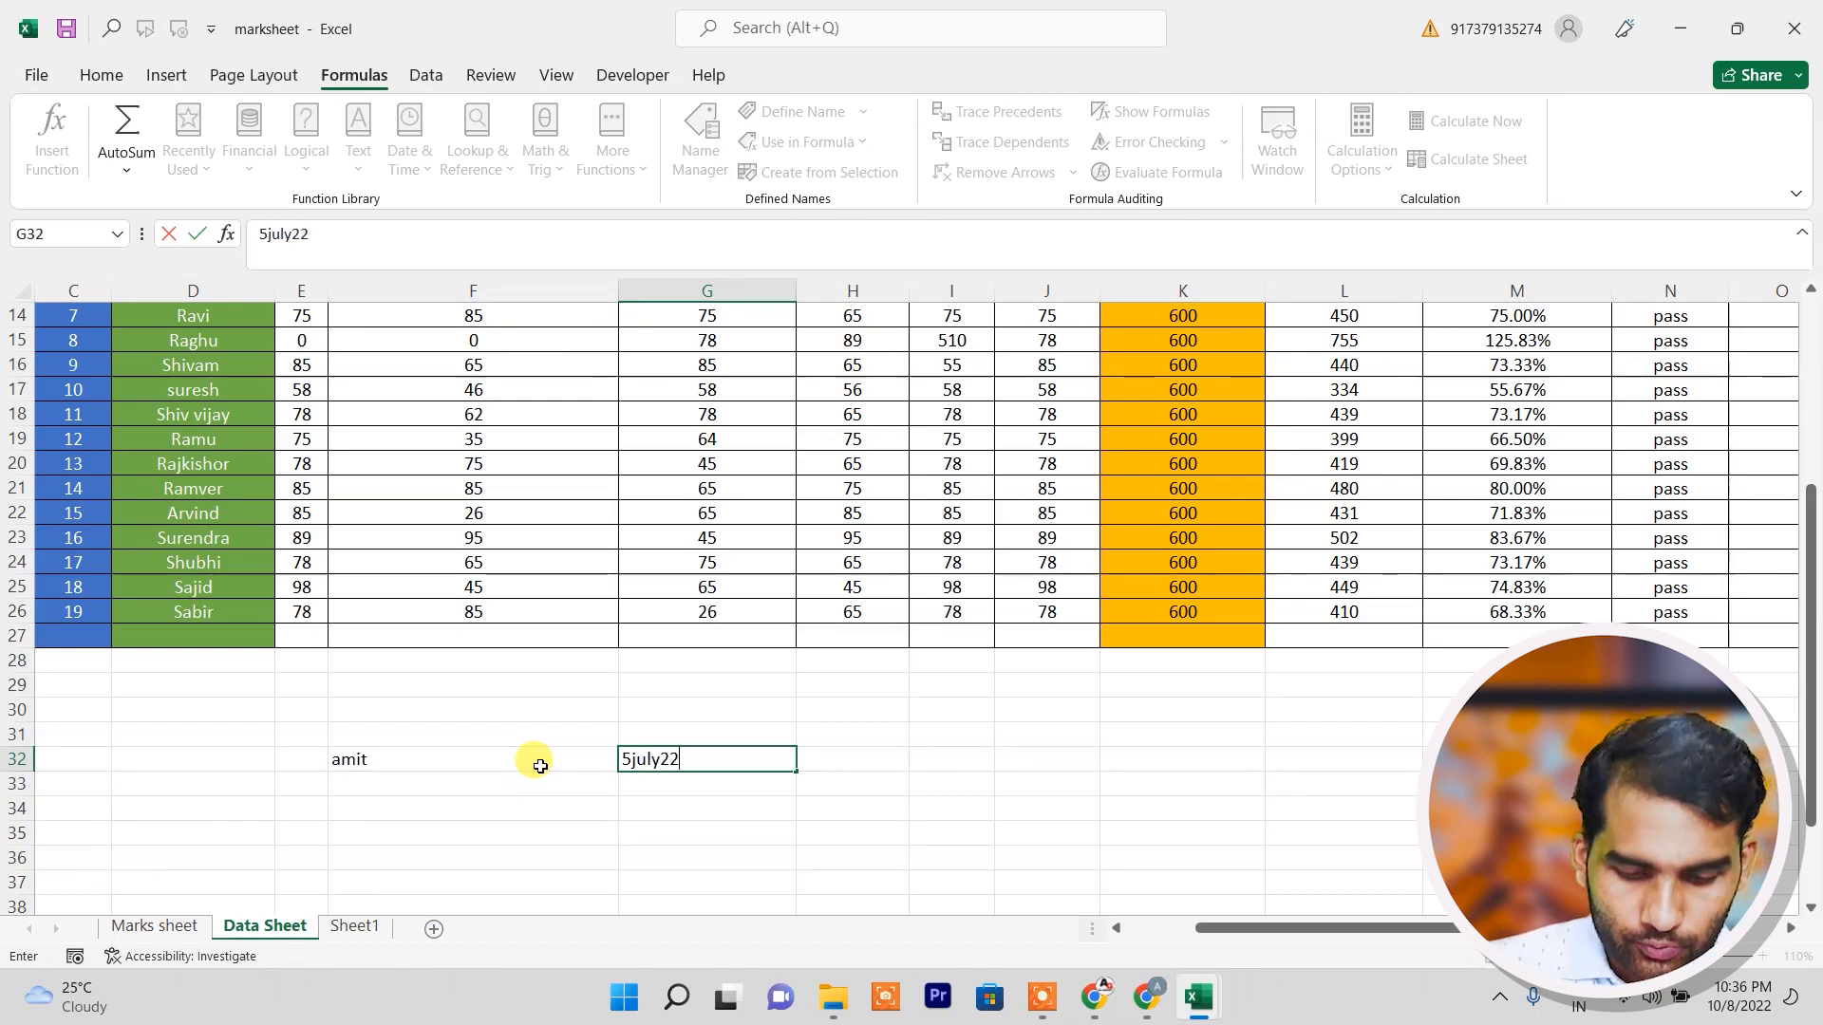
key(Tab)
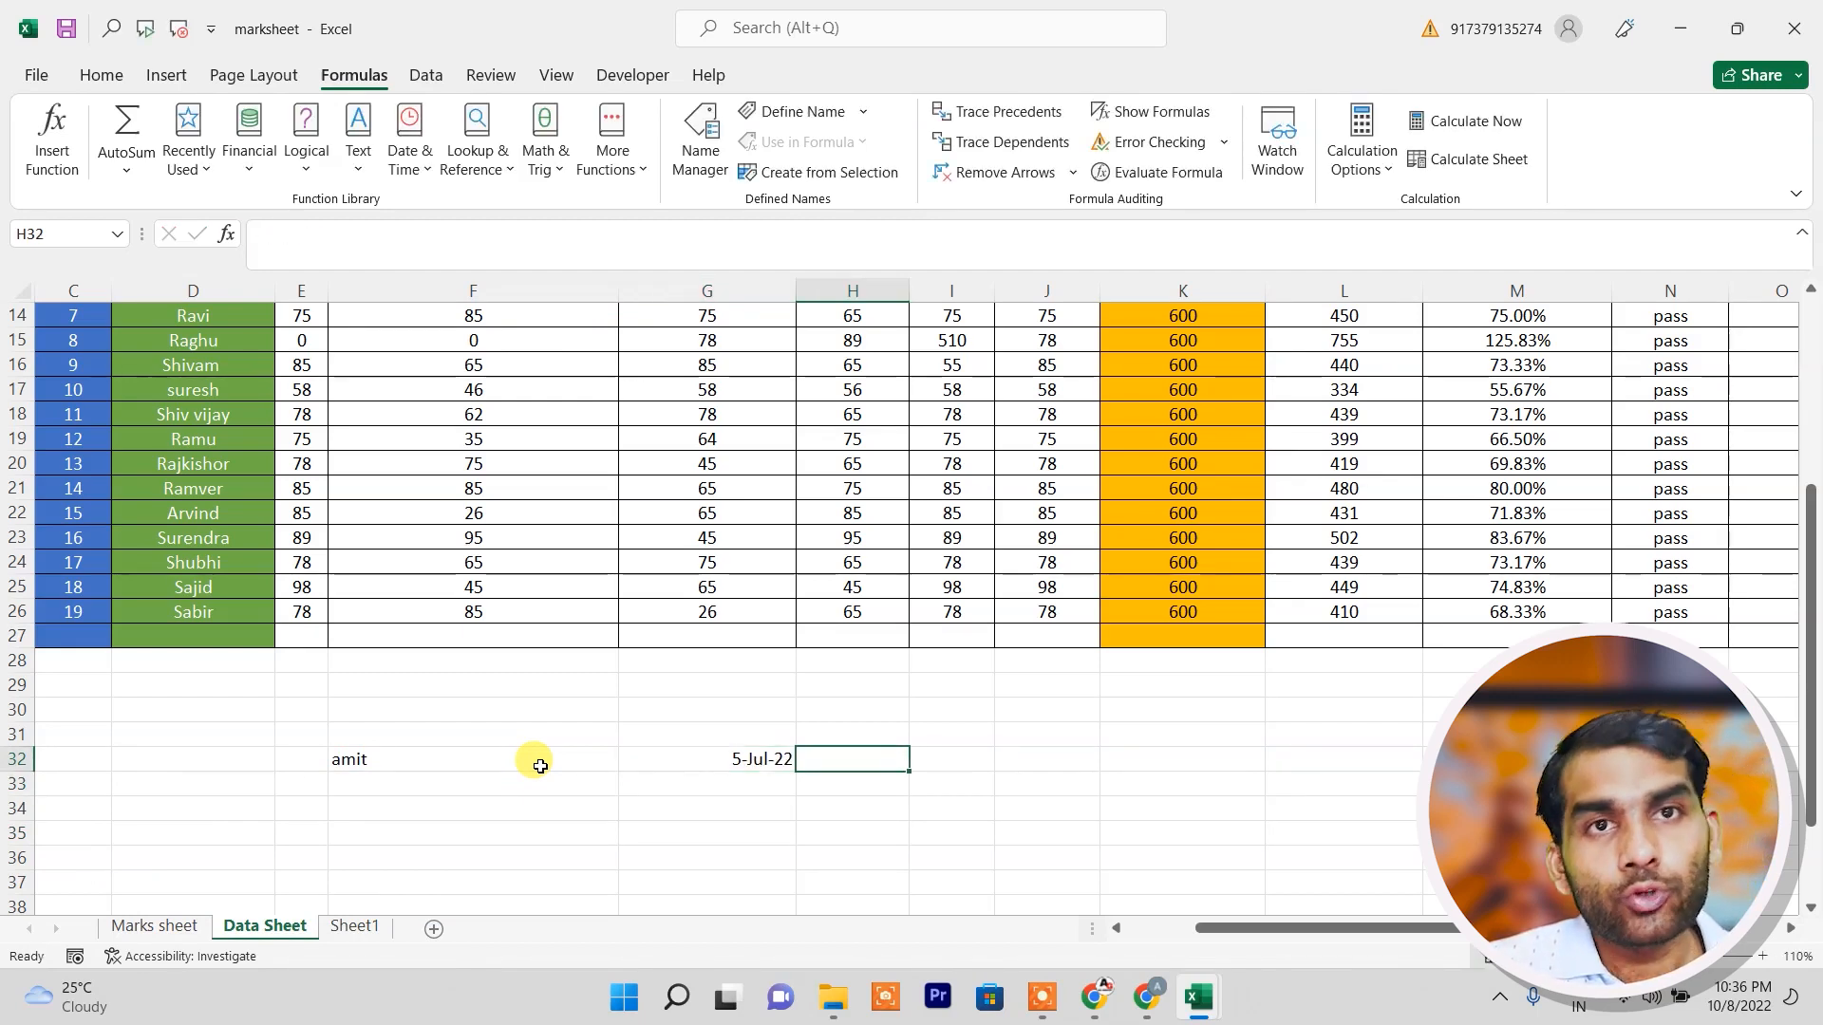
text(25july)
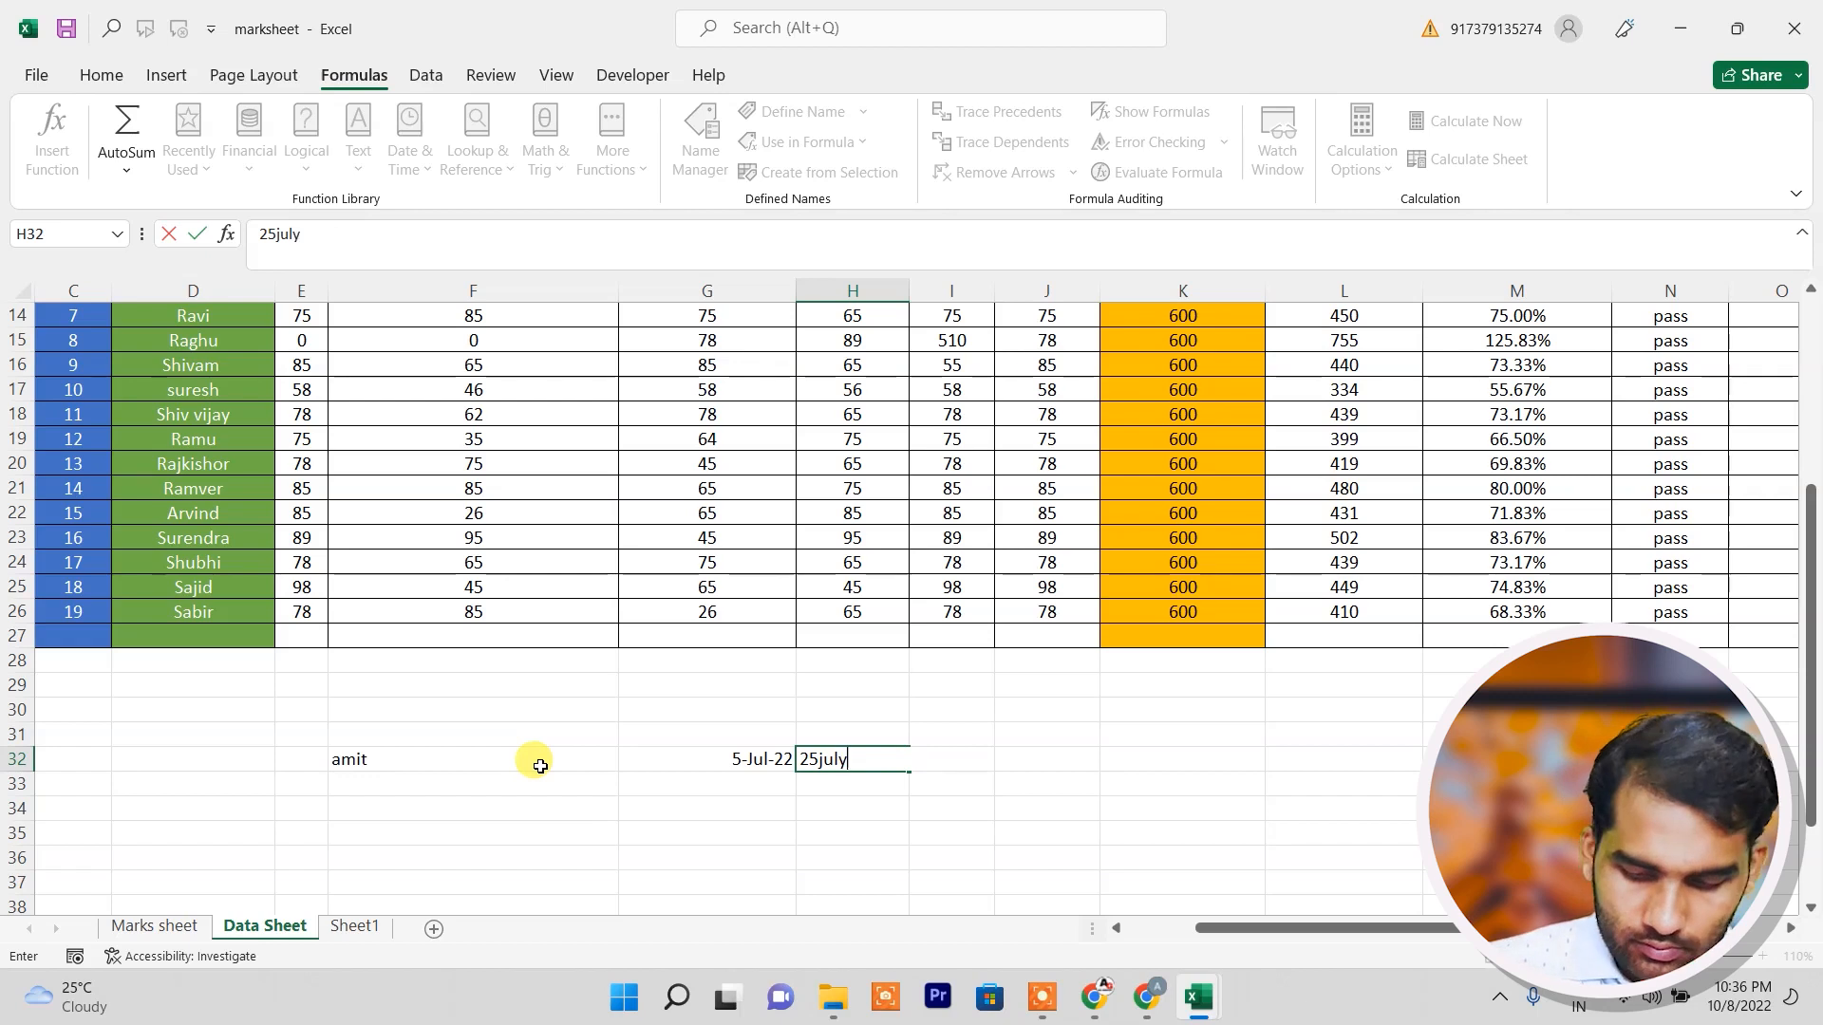
key(Return)
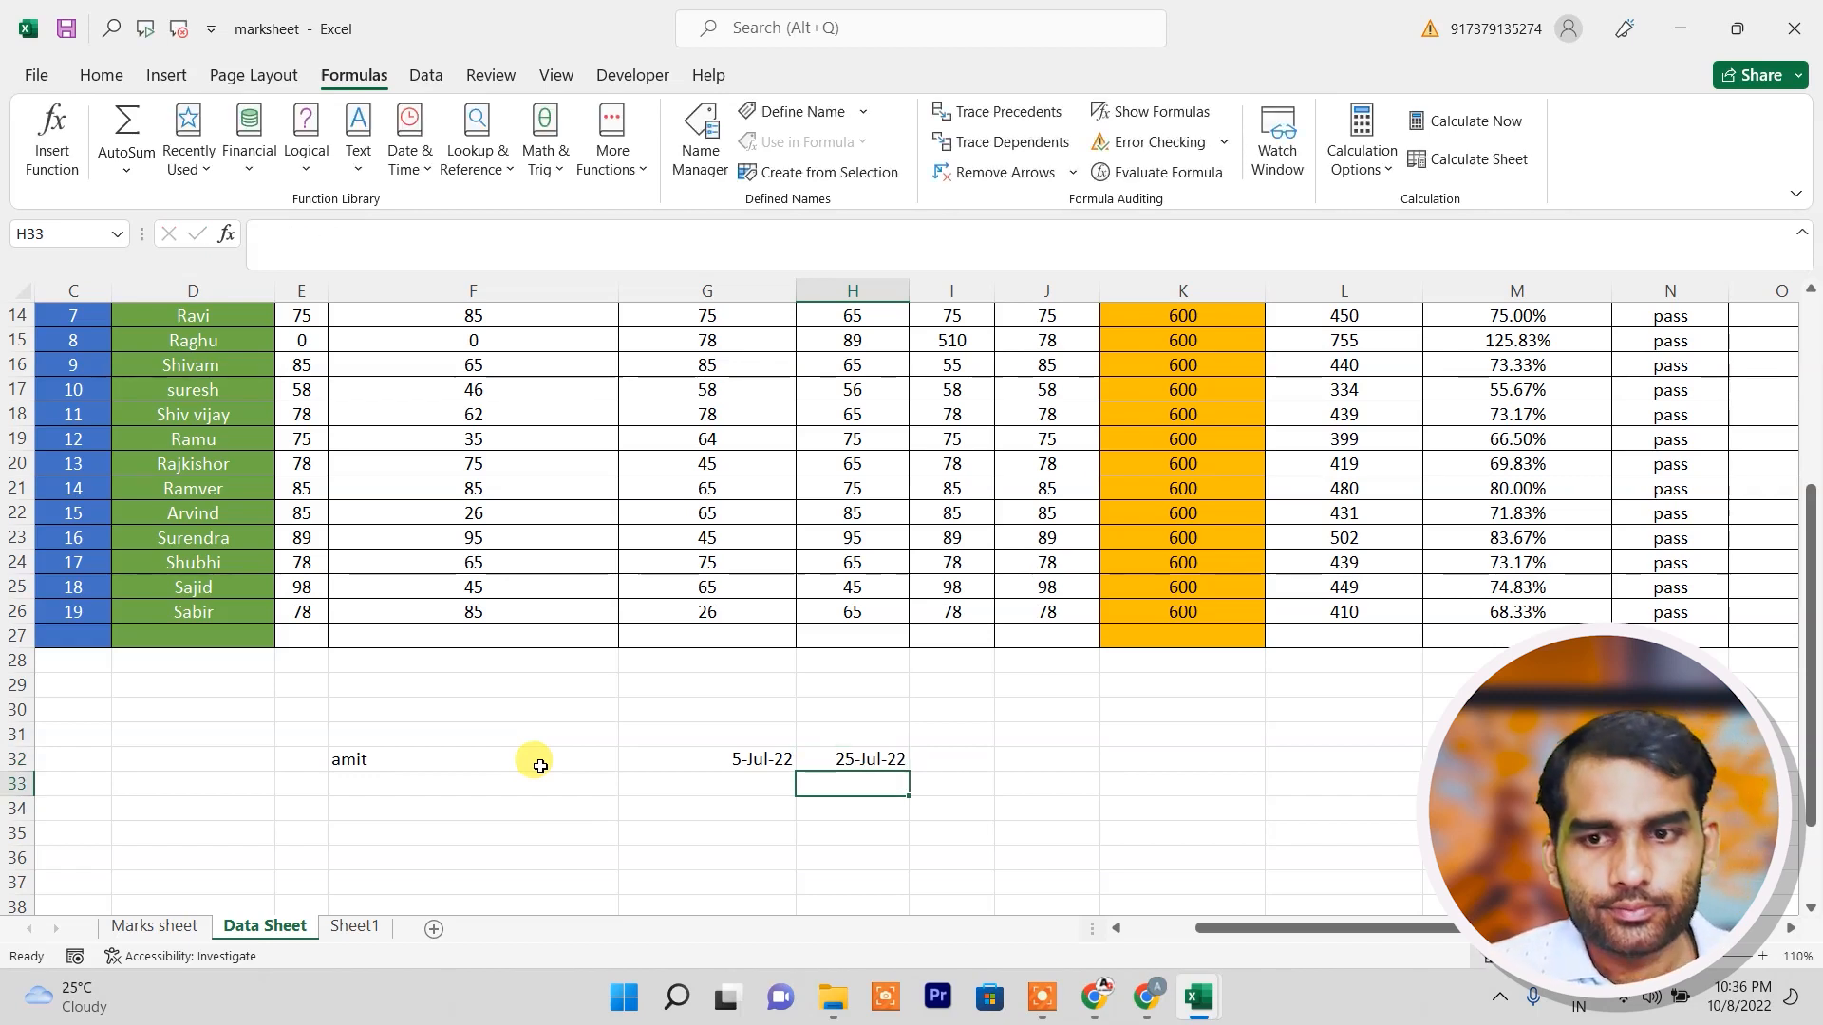
Calculate the days between the two dates with =days360(G32,H32) in I32, and clear the cell.
key(Up)
key(Right)
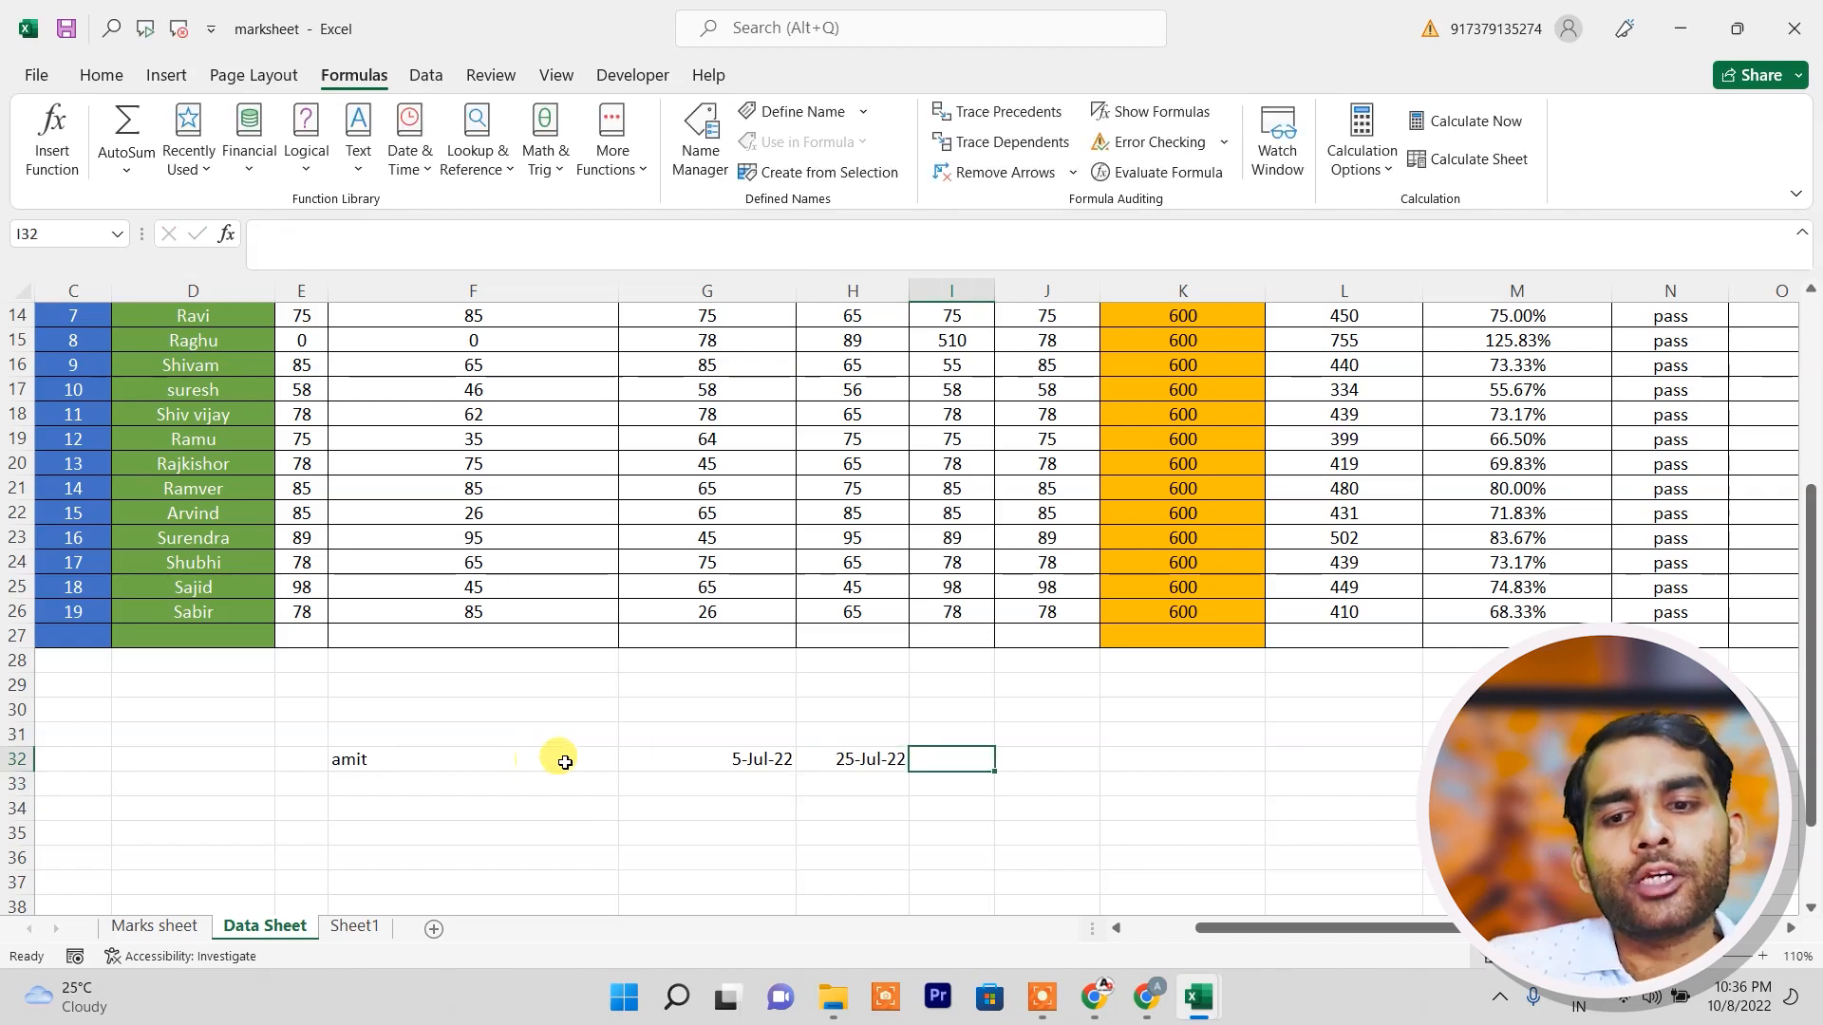
click(744, 759)
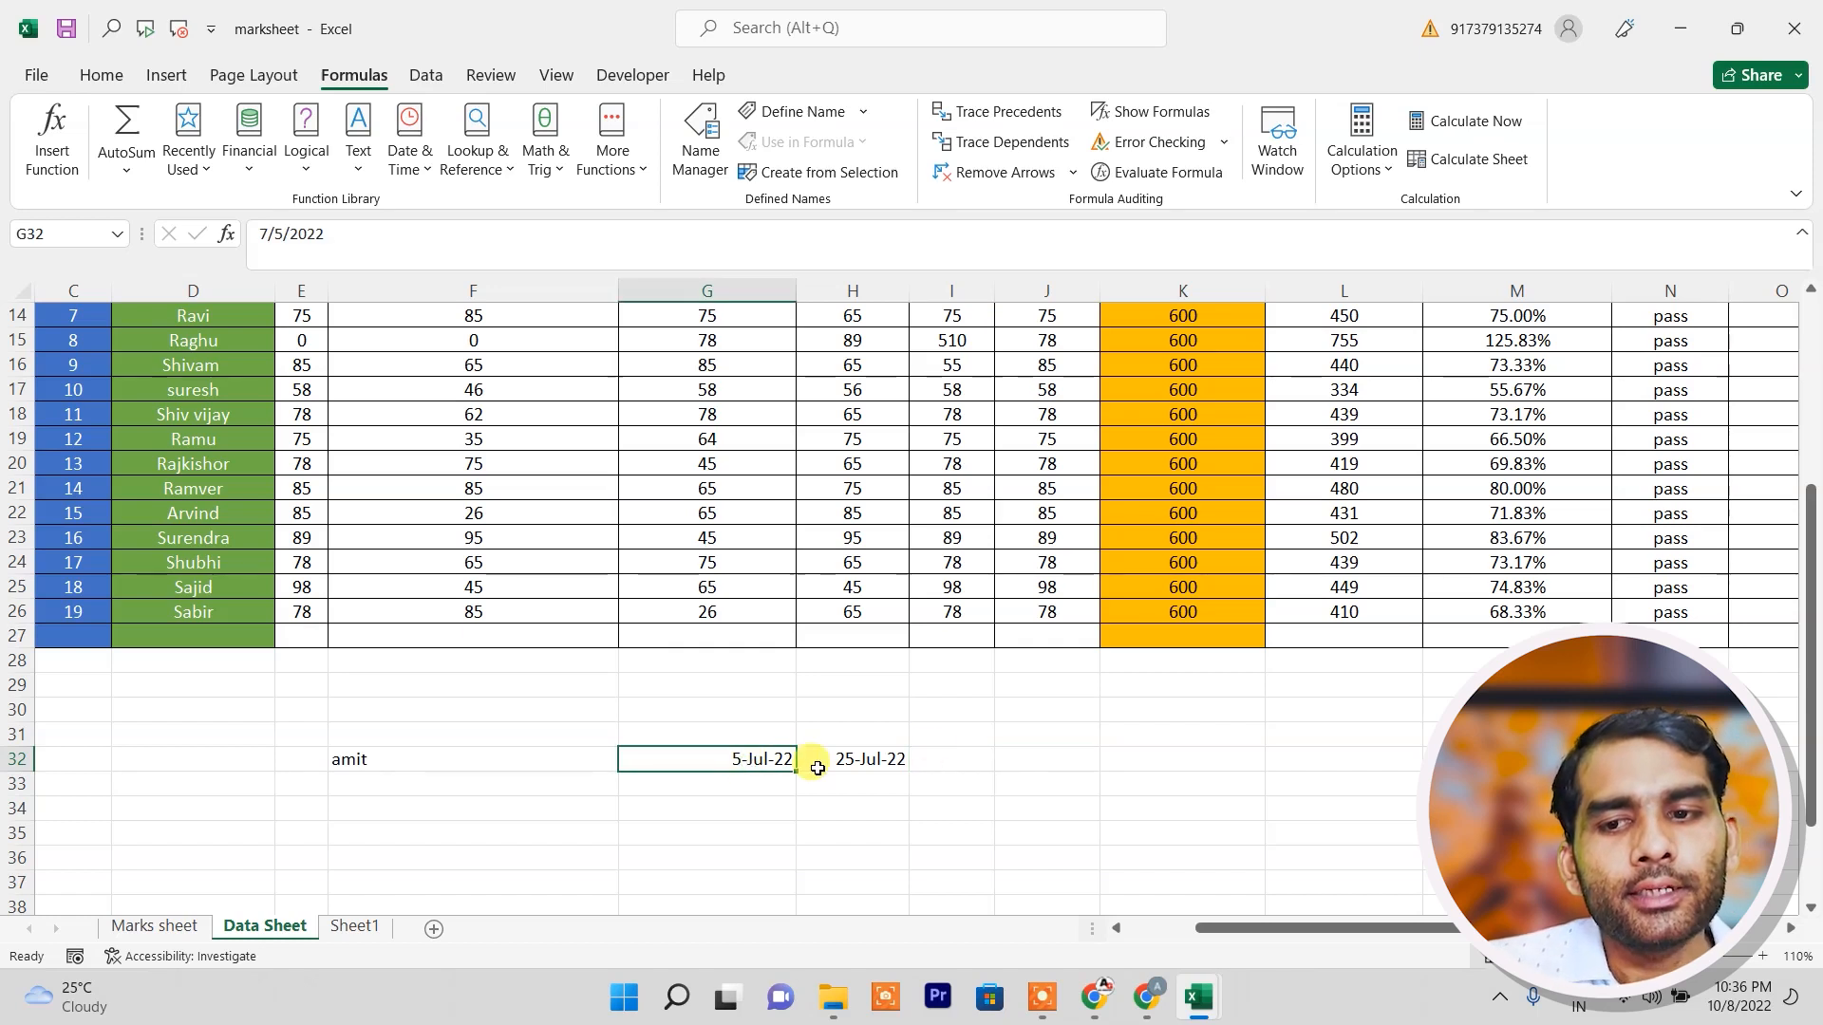
click(945, 759)
text(=)
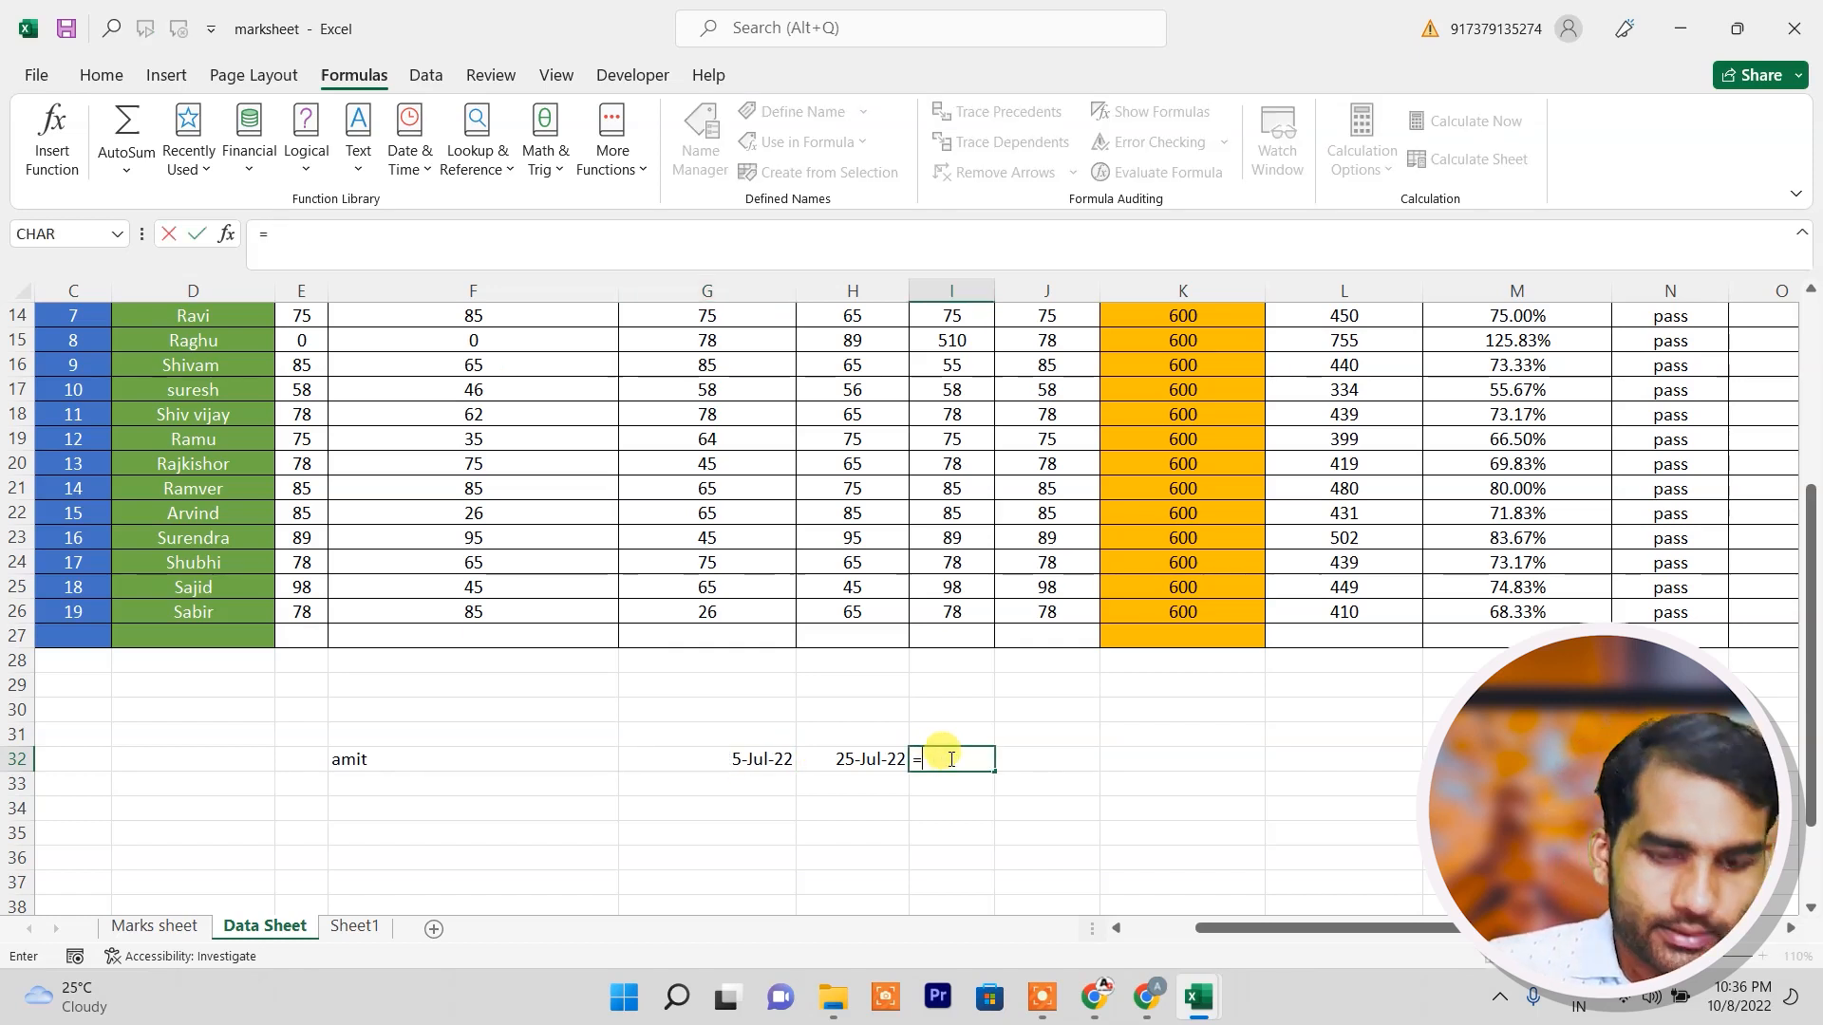
text(da)
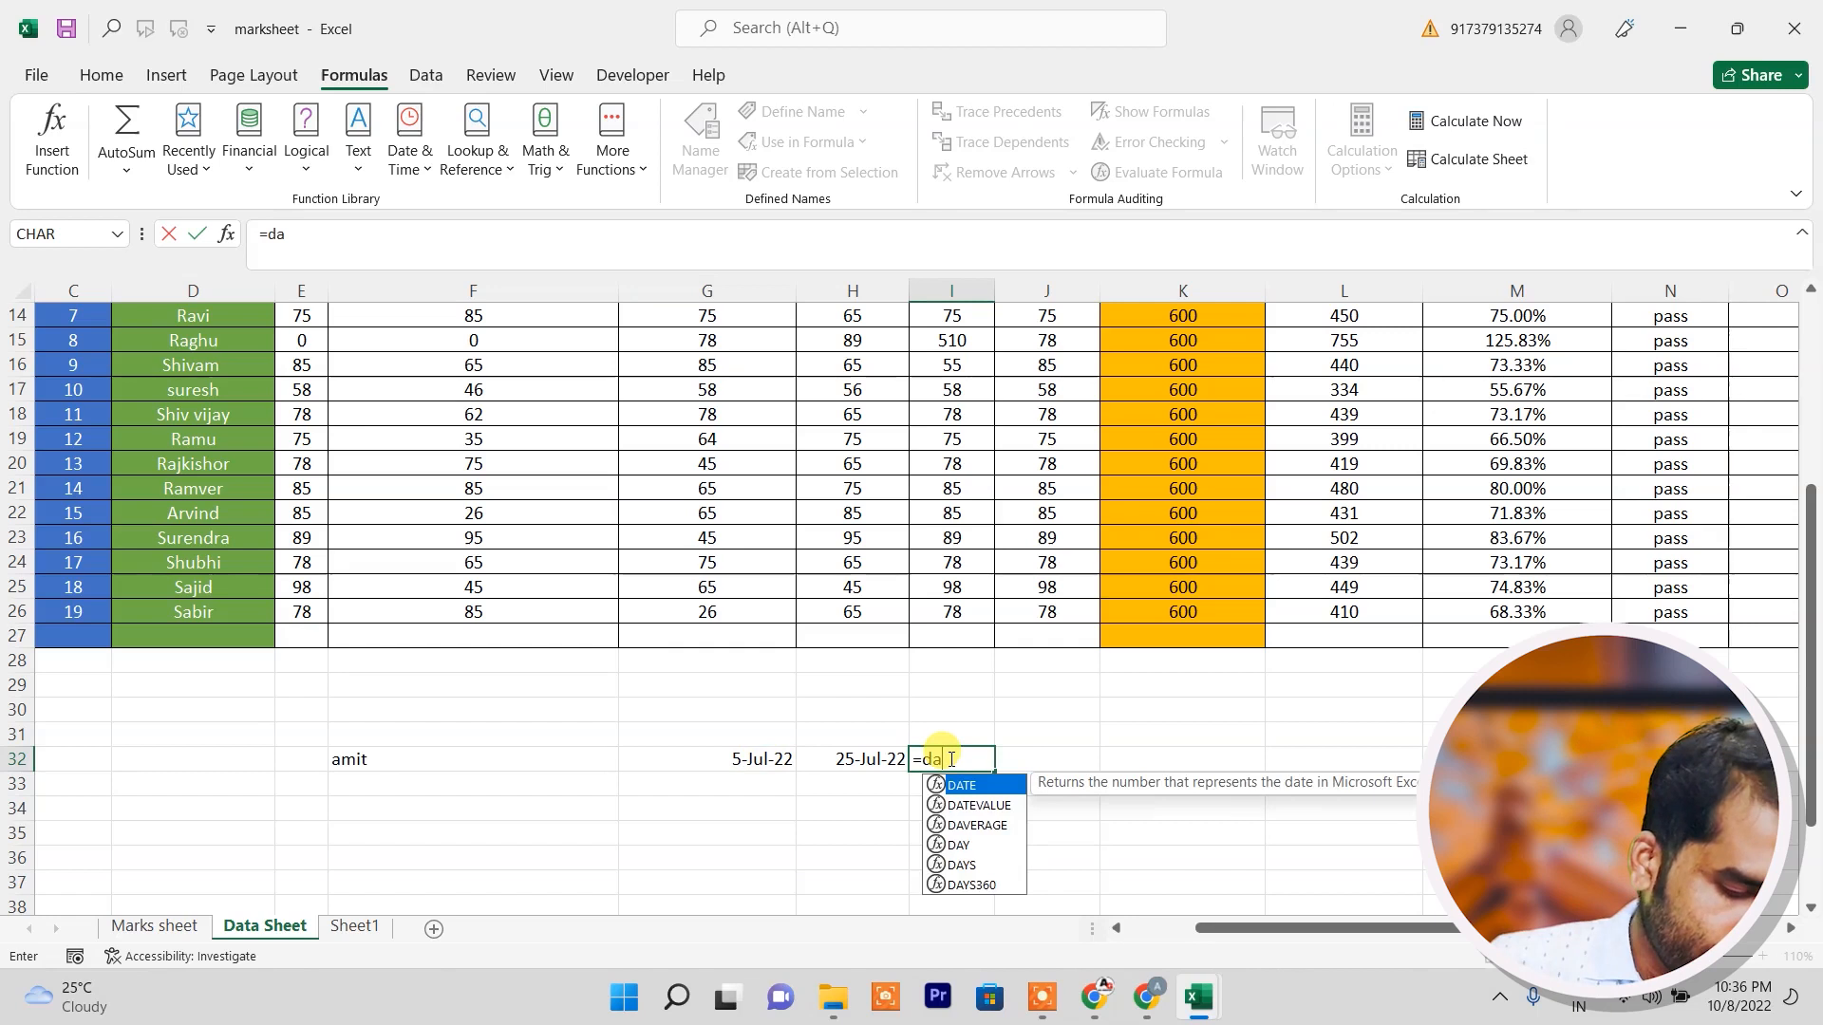
text(ys36)
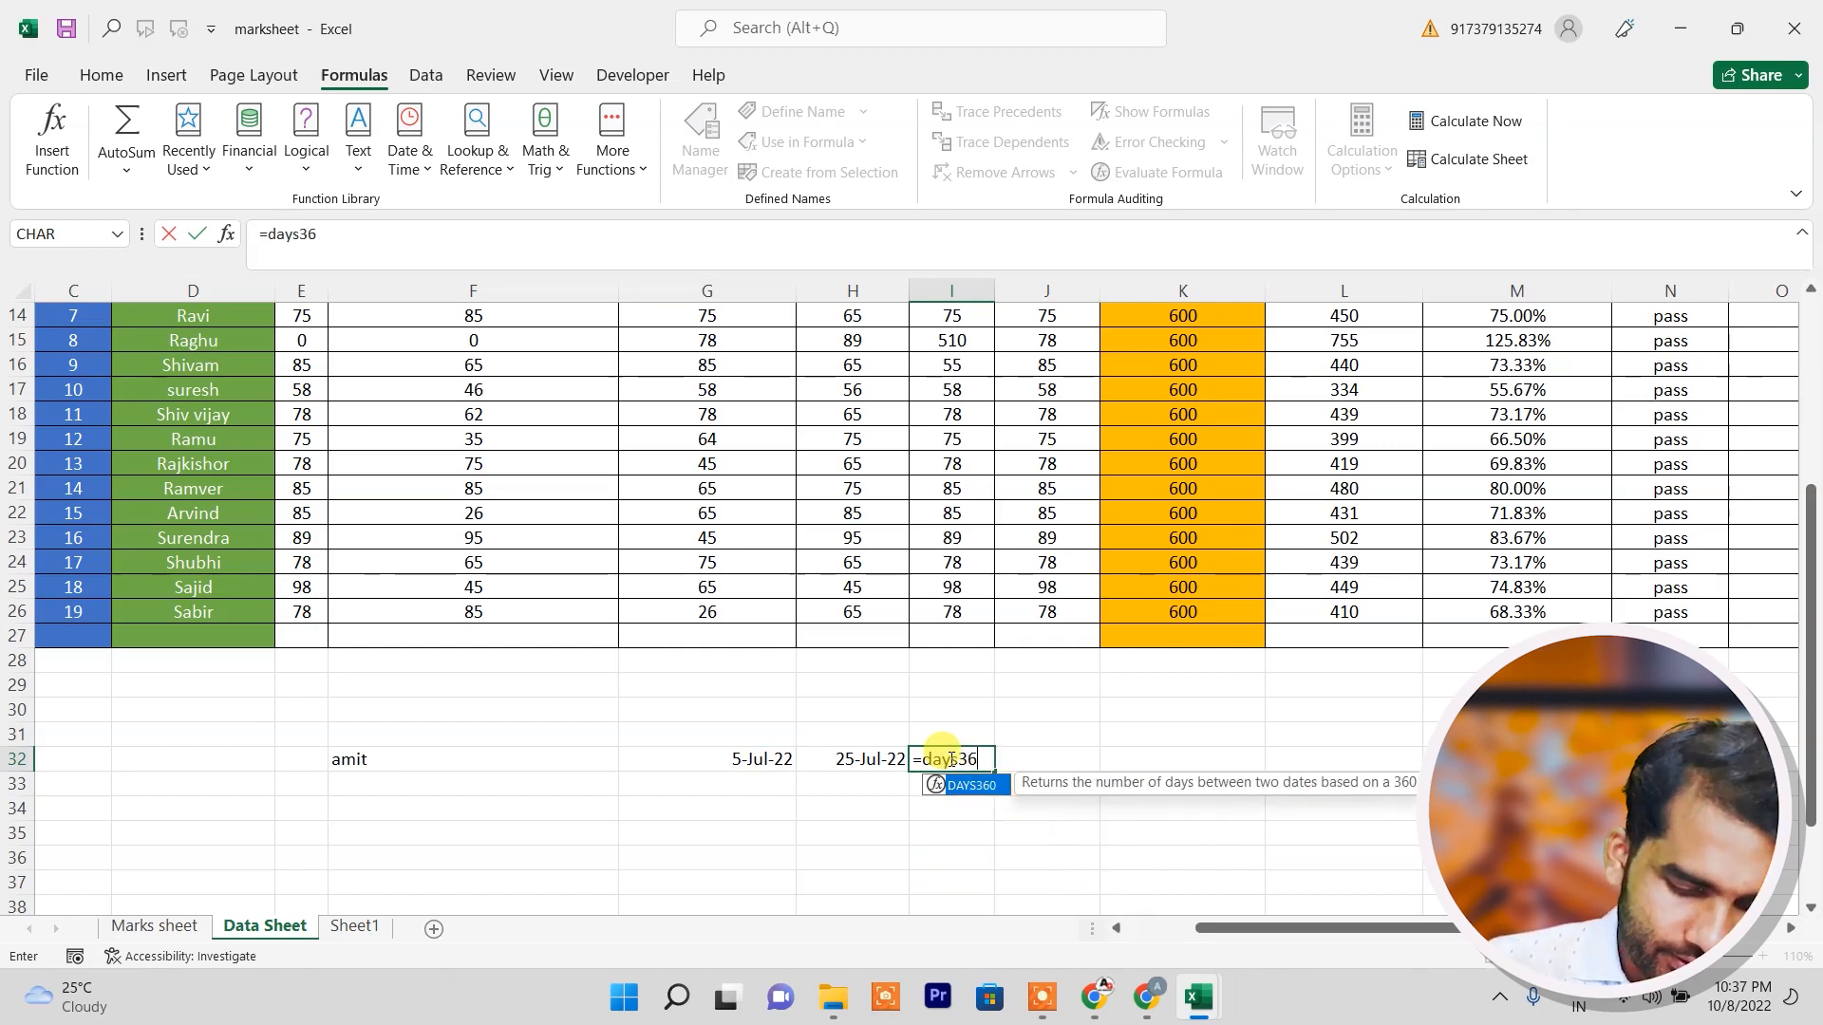
text(0()
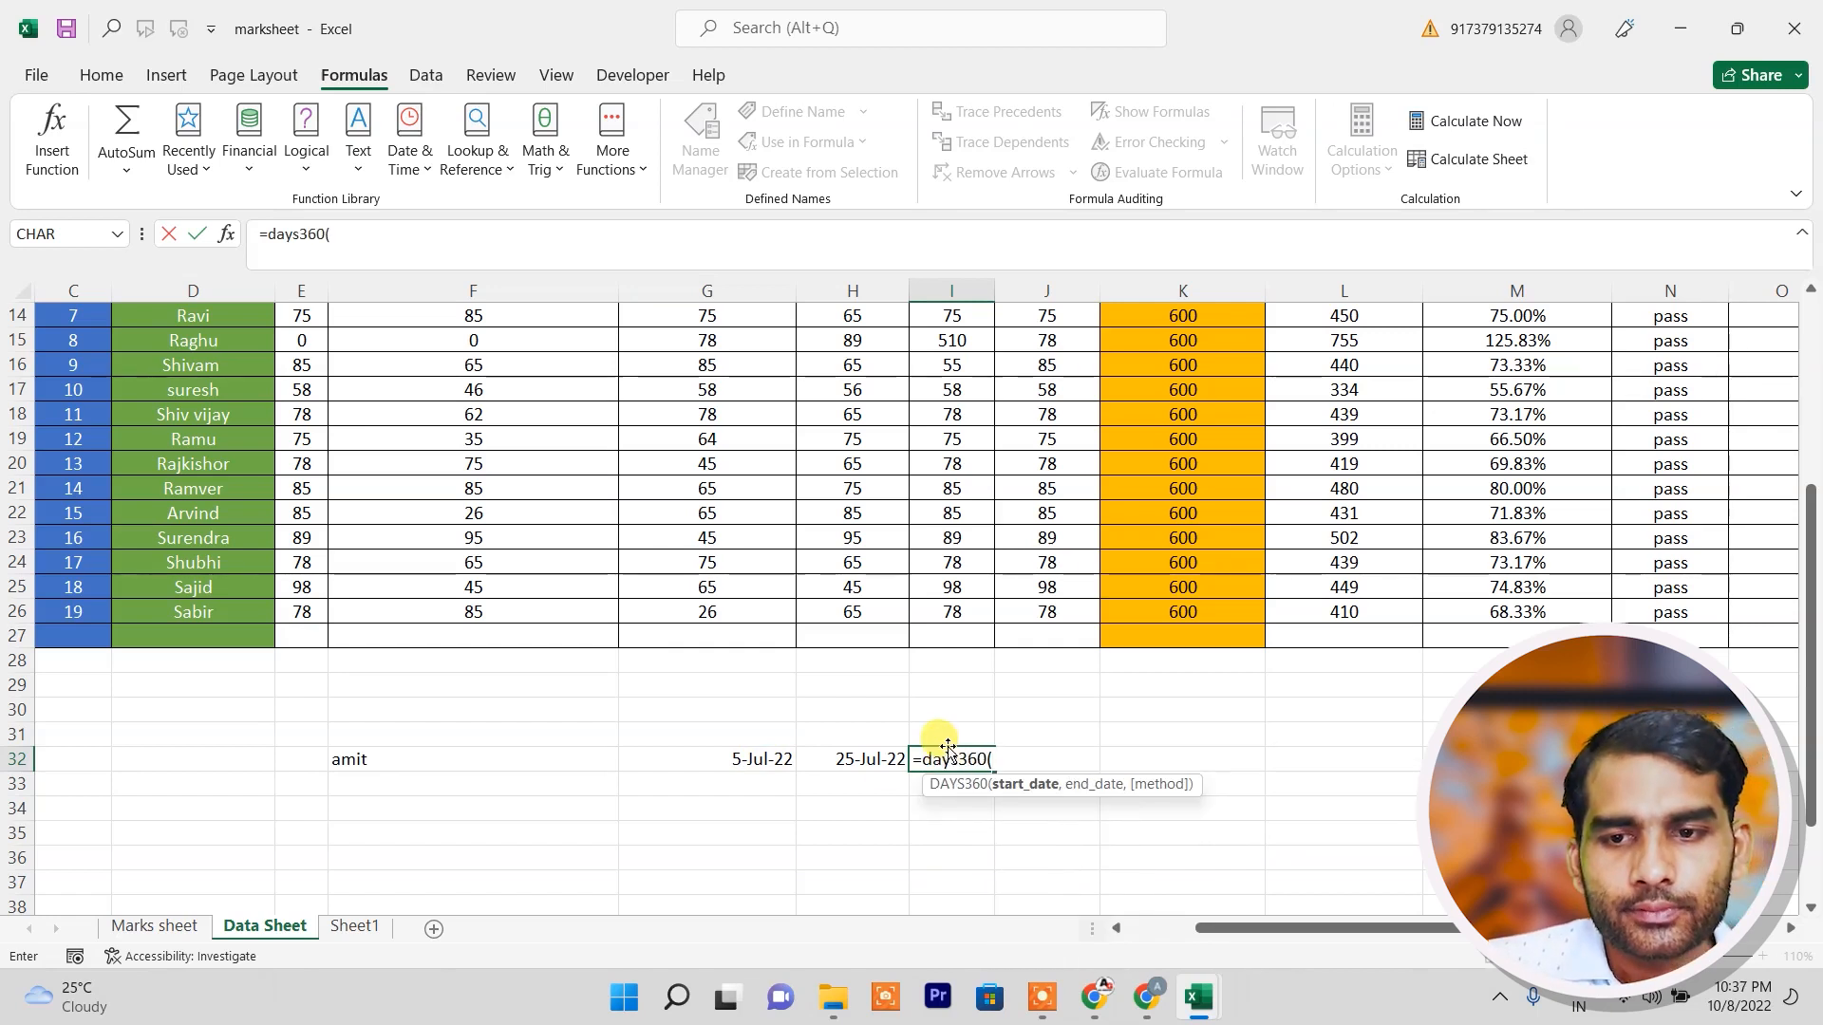
click(761, 761)
text(,)
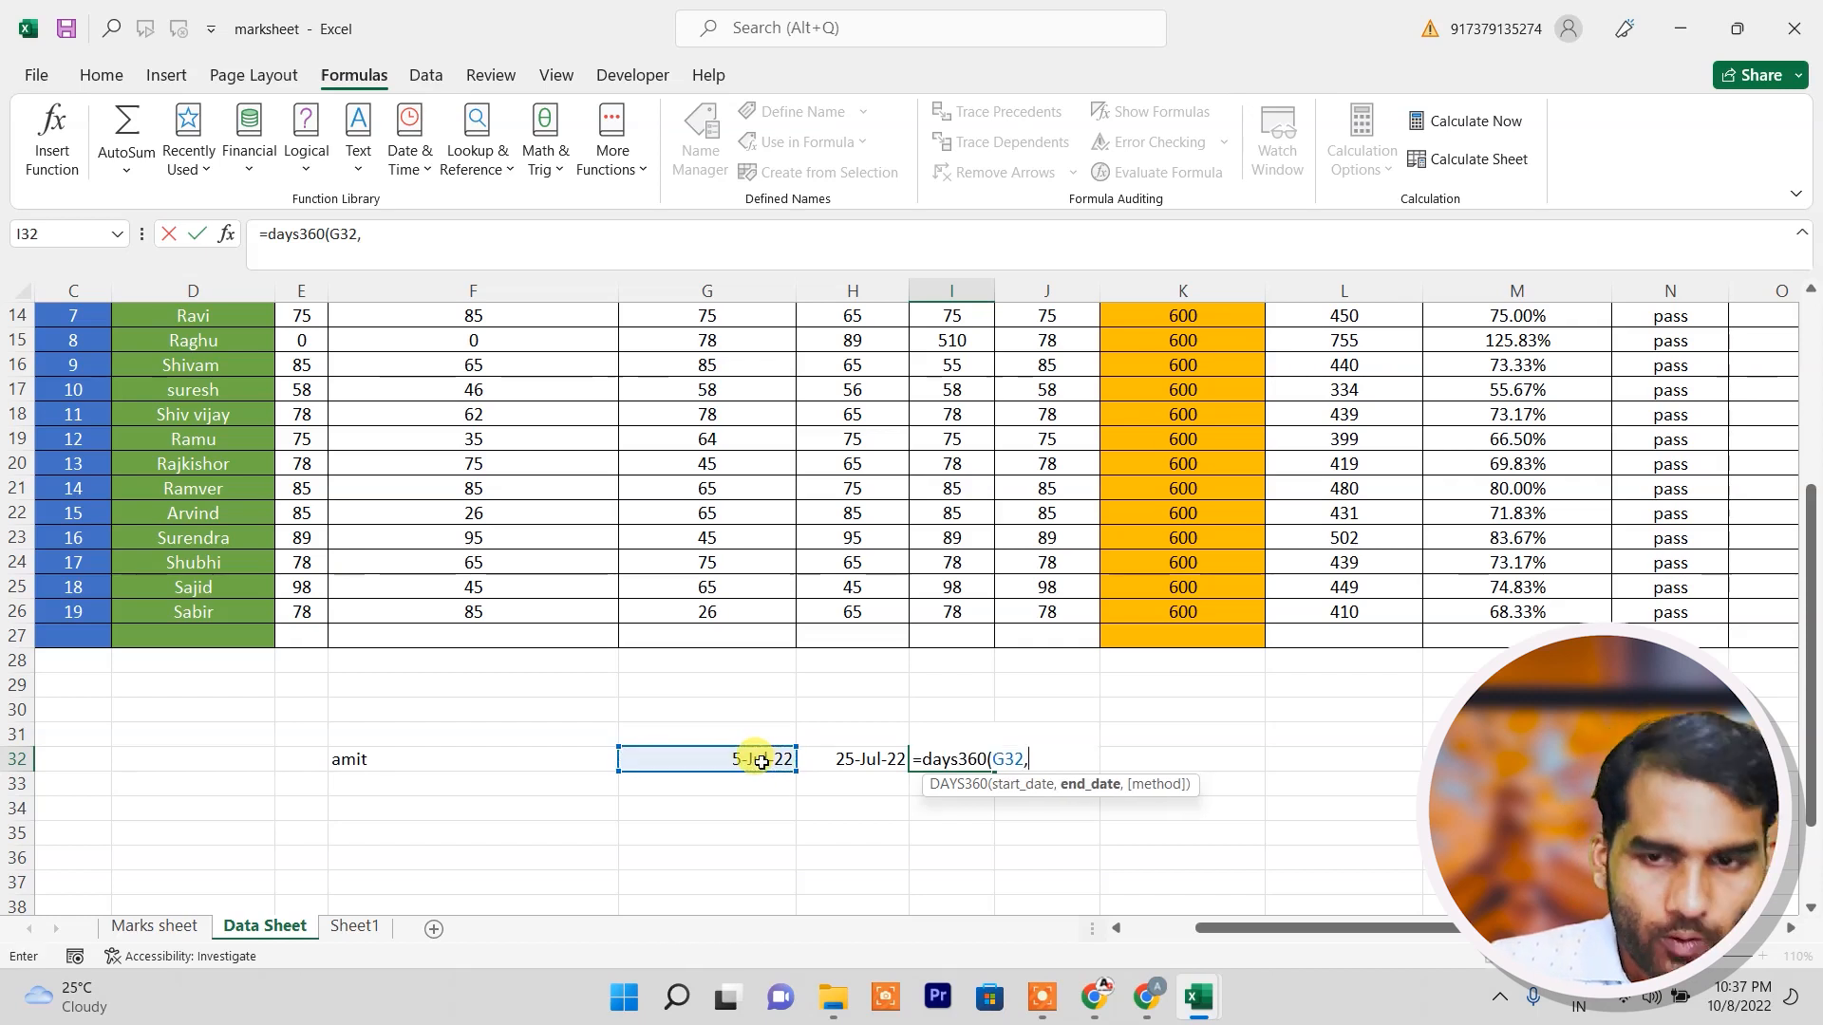
click(847, 763)
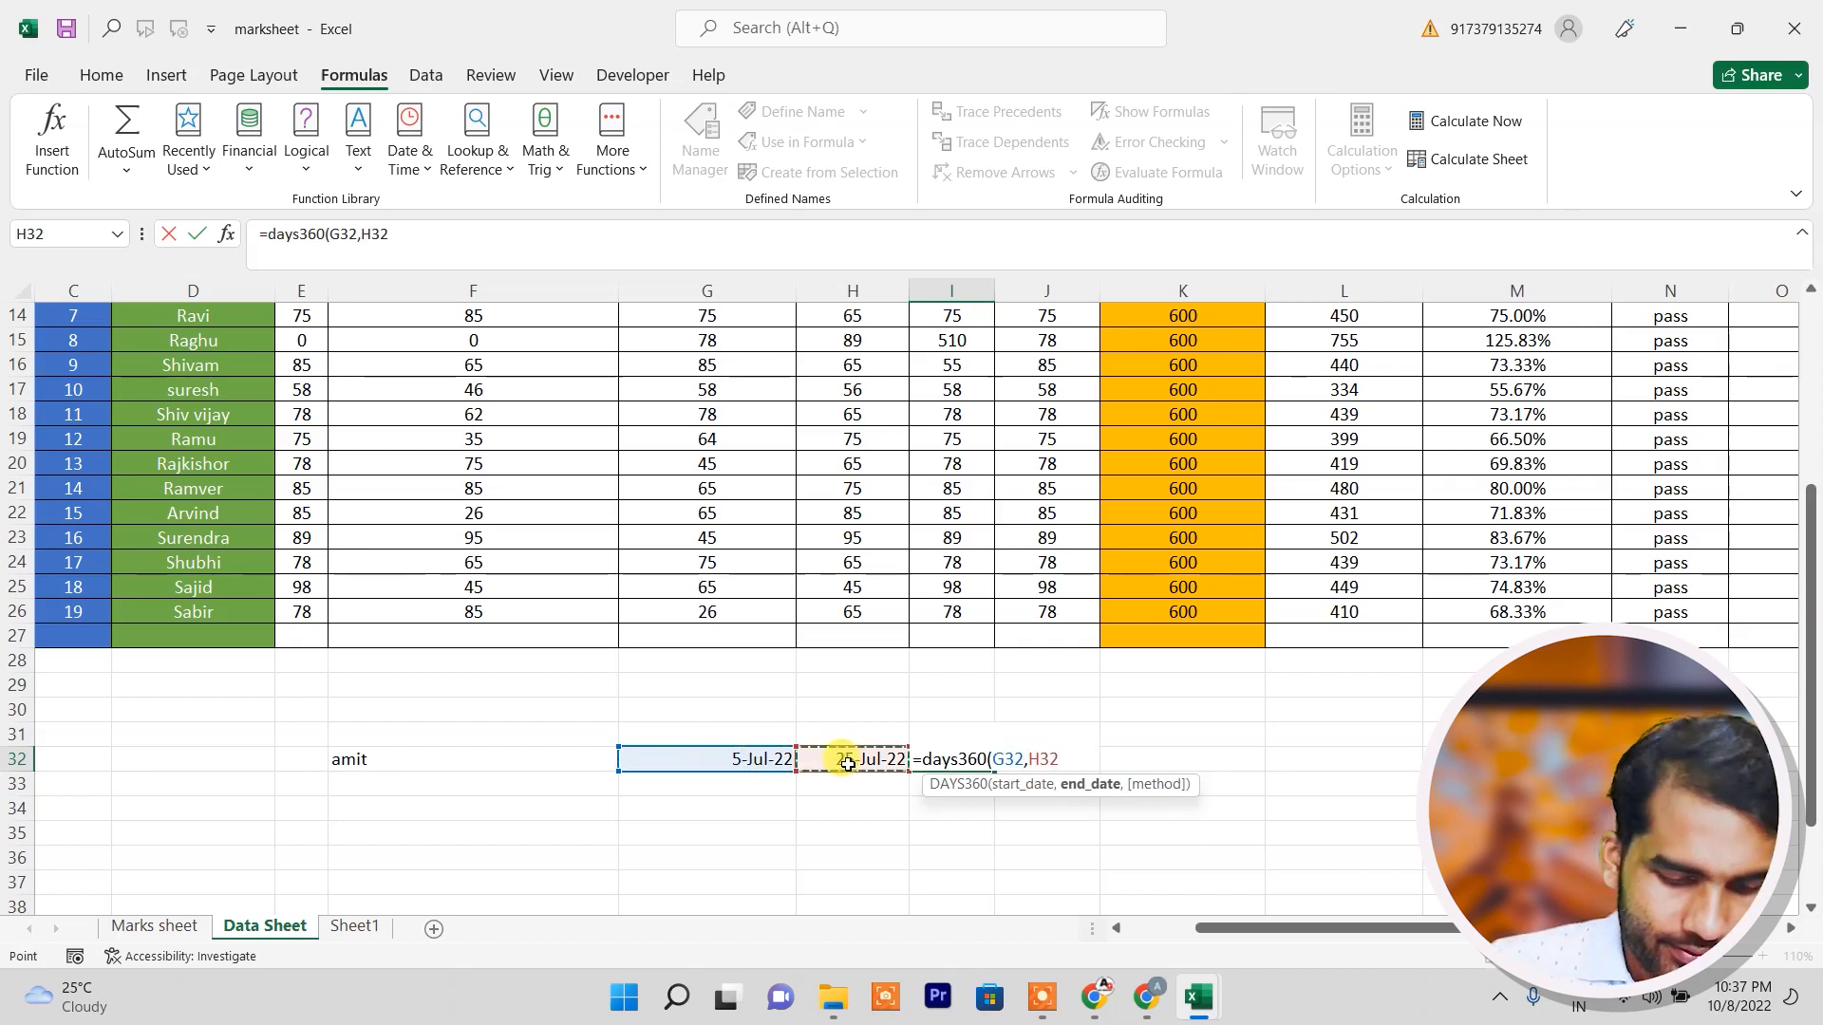
text())
key(Return)
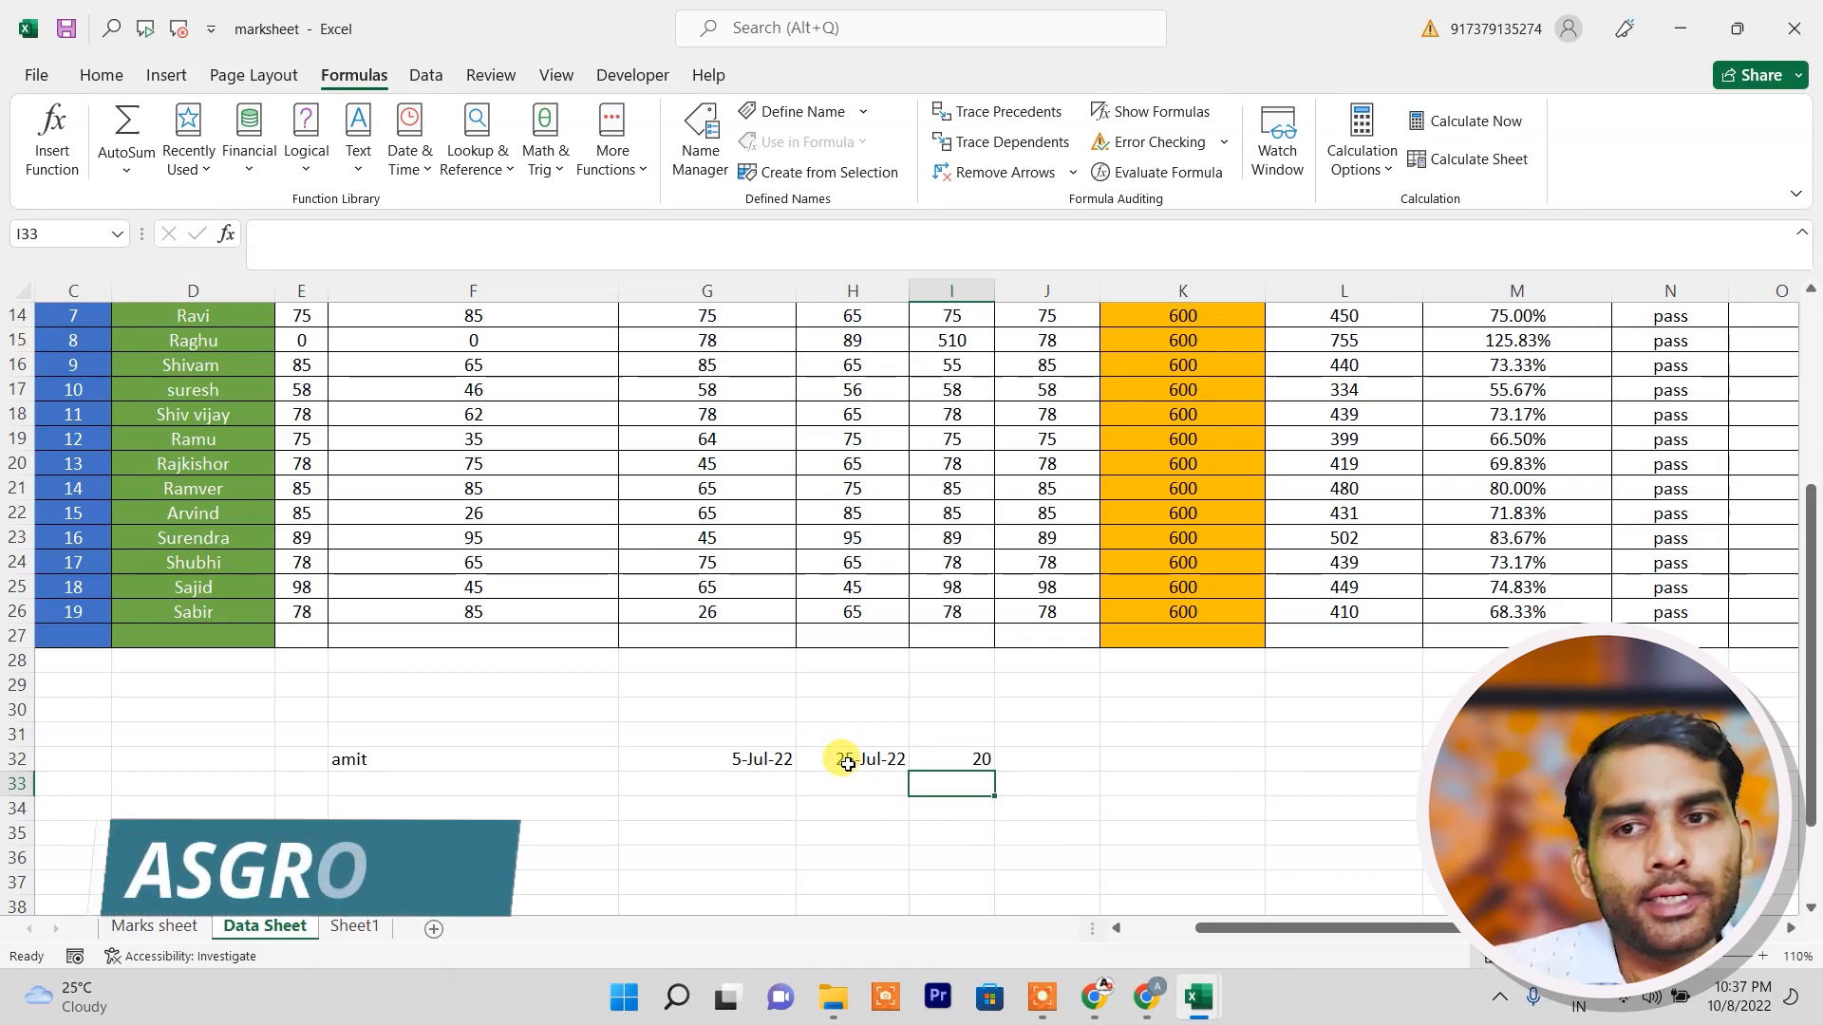
click(970, 763)
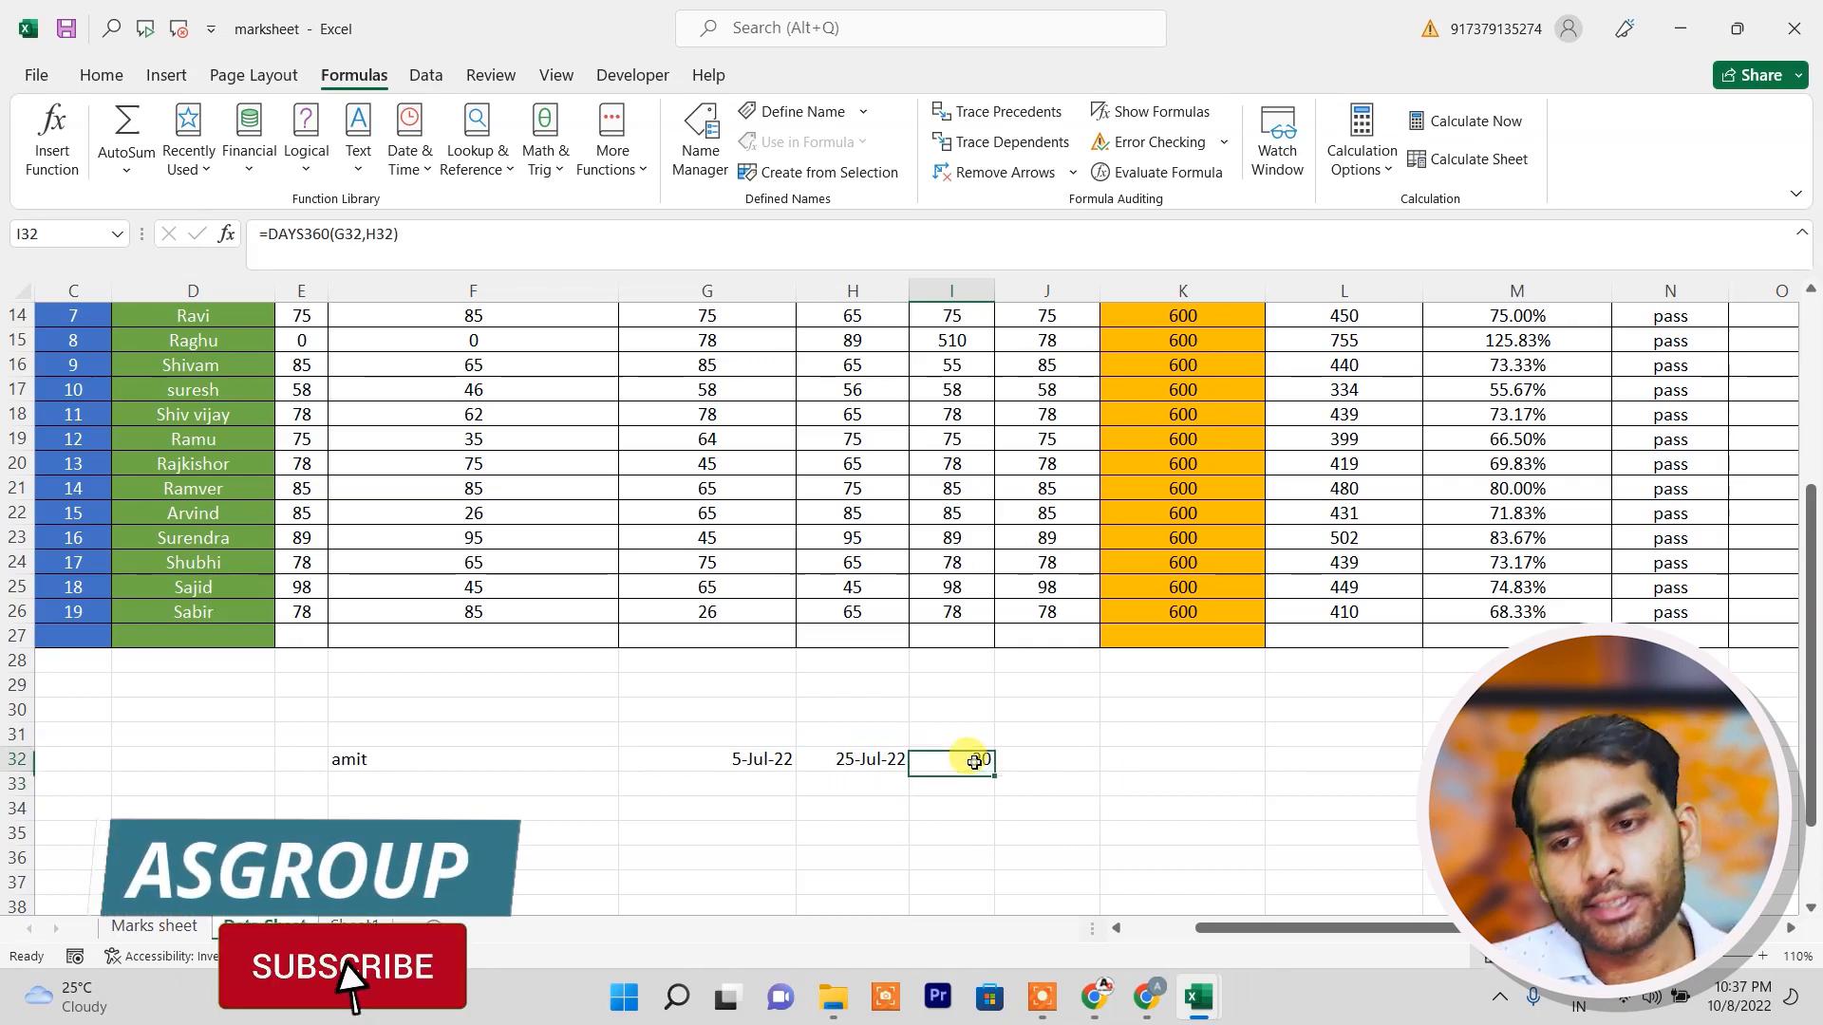
key(Delete)
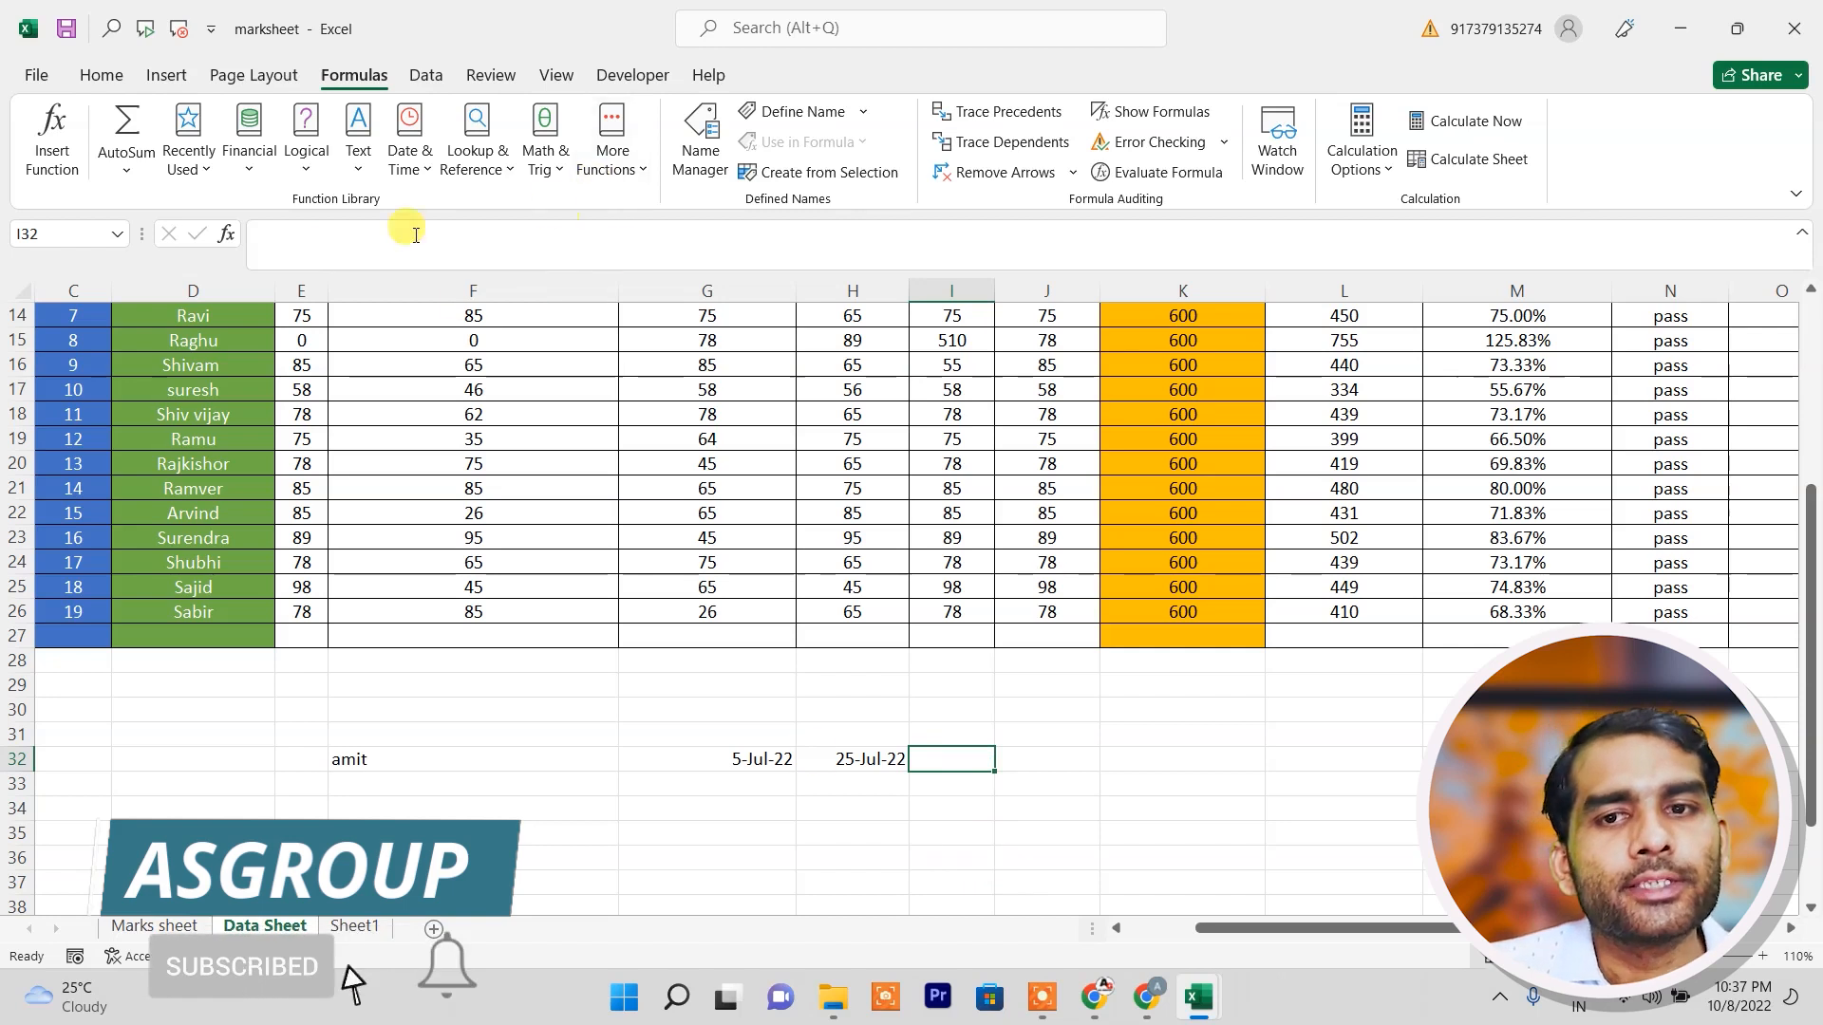
Insert the DAYS360 function in I32 with Start_date G32 and End_date H32 as its arguments, and clear the cell.
click(415, 178)
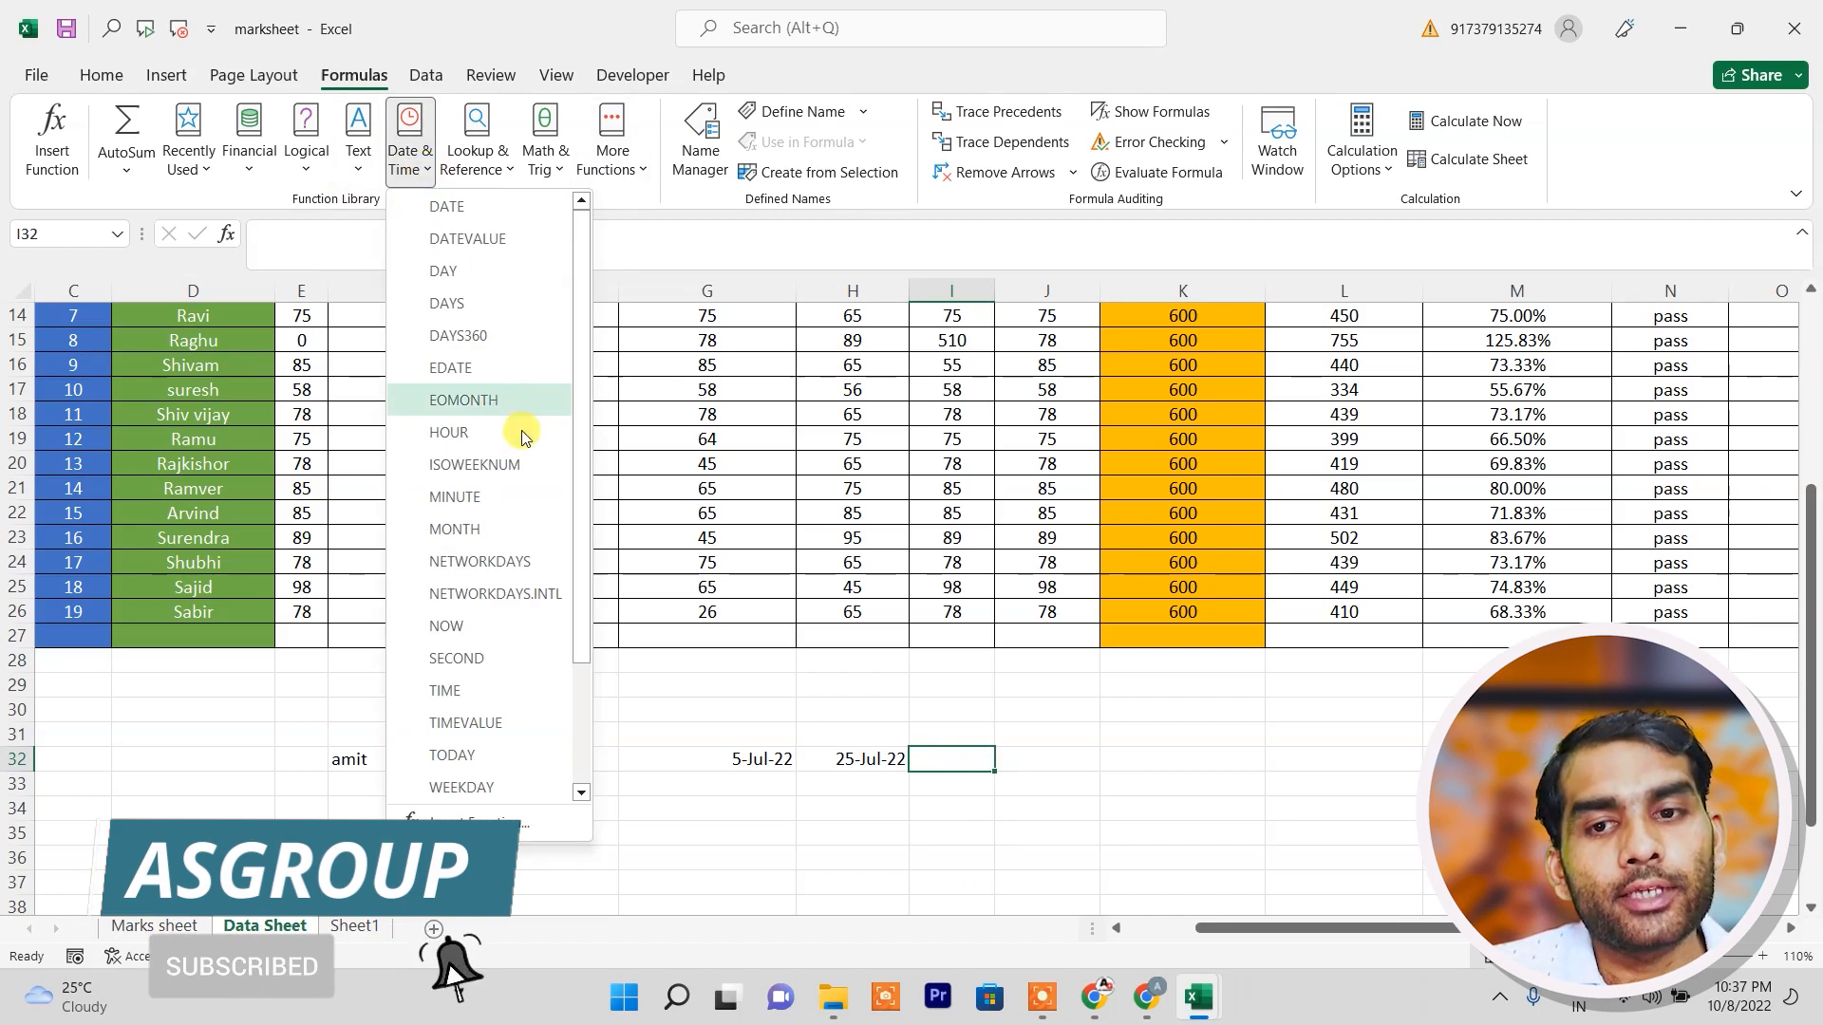
click(483, 342)
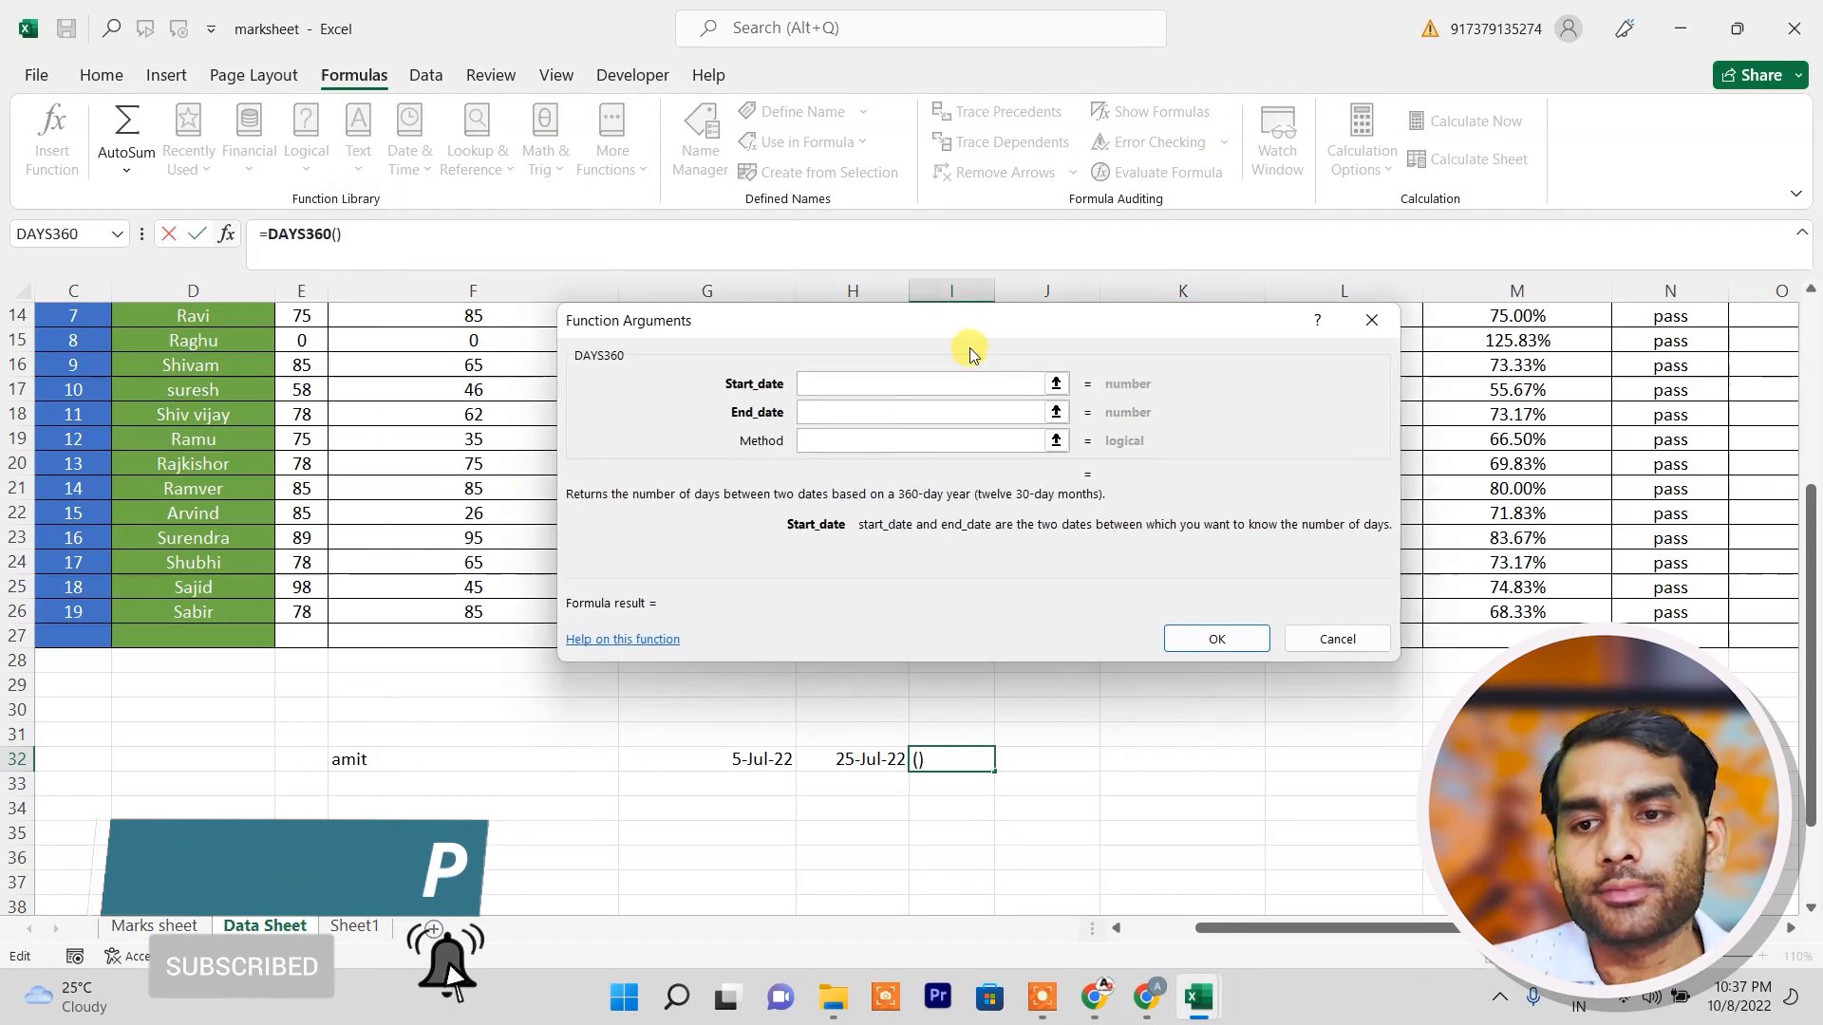
drag(961, 317, 1260, 213)
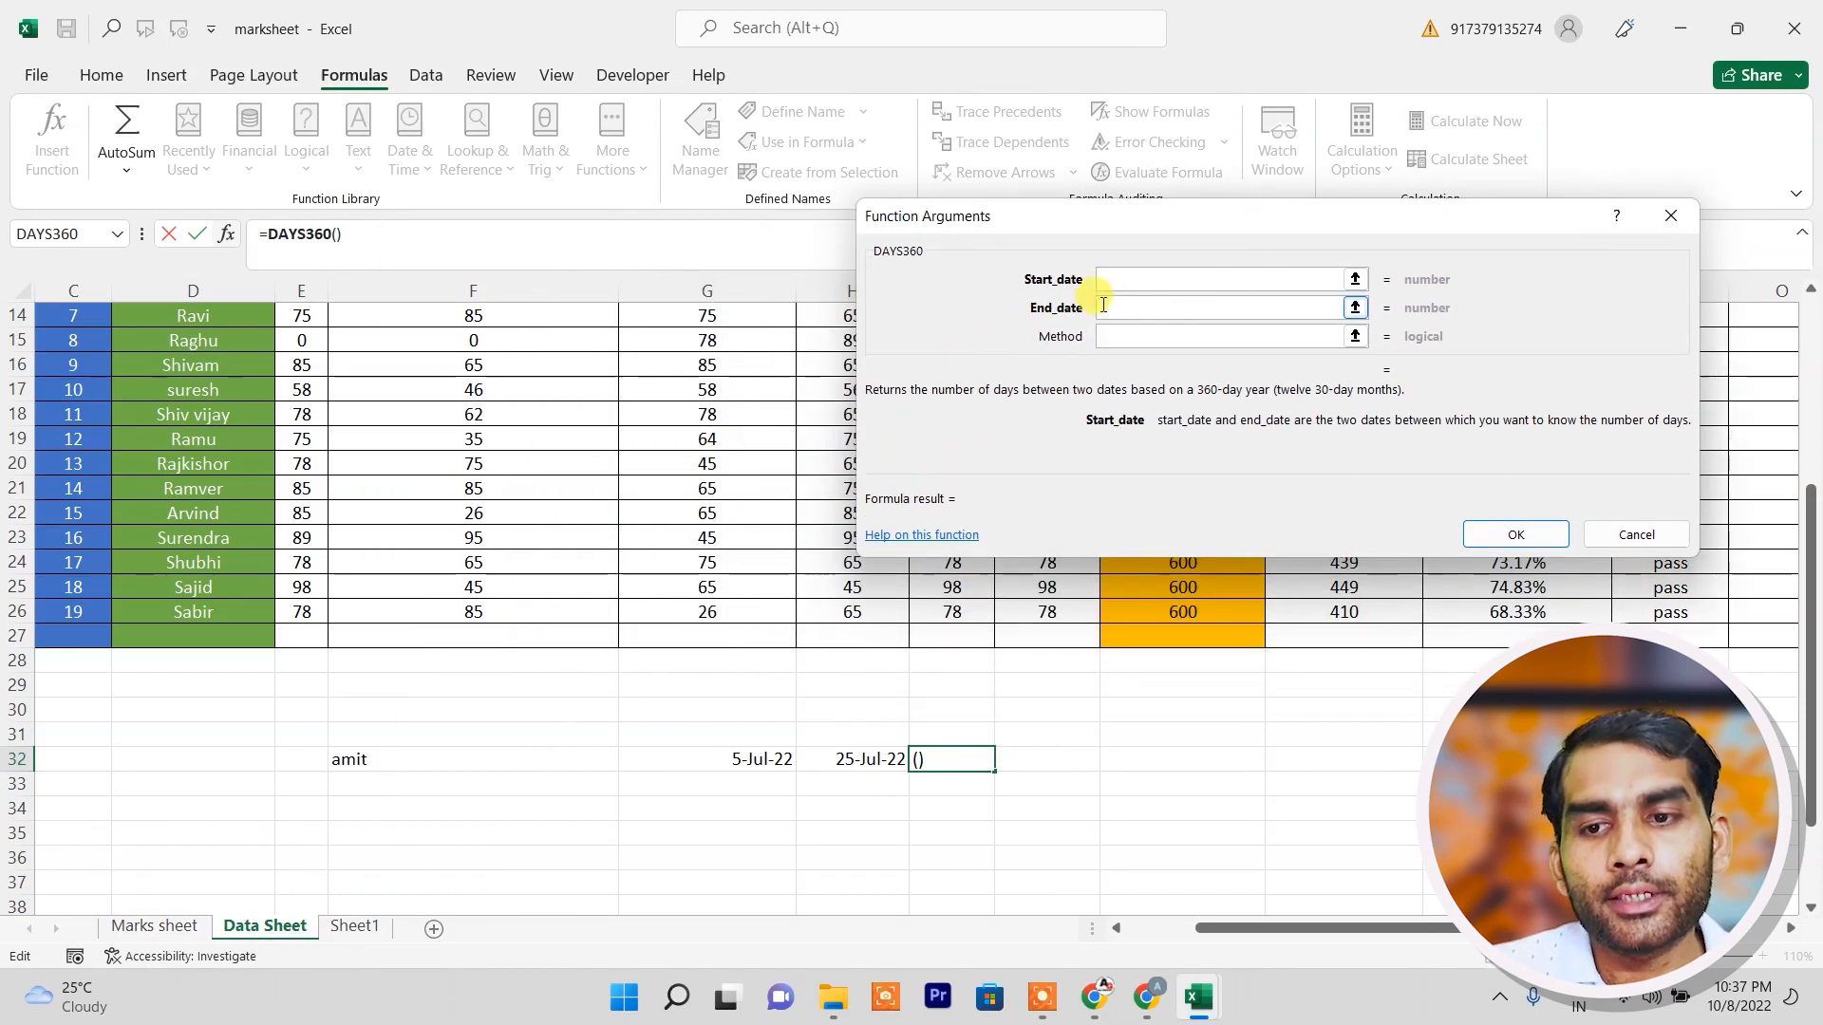
click(750, 766)
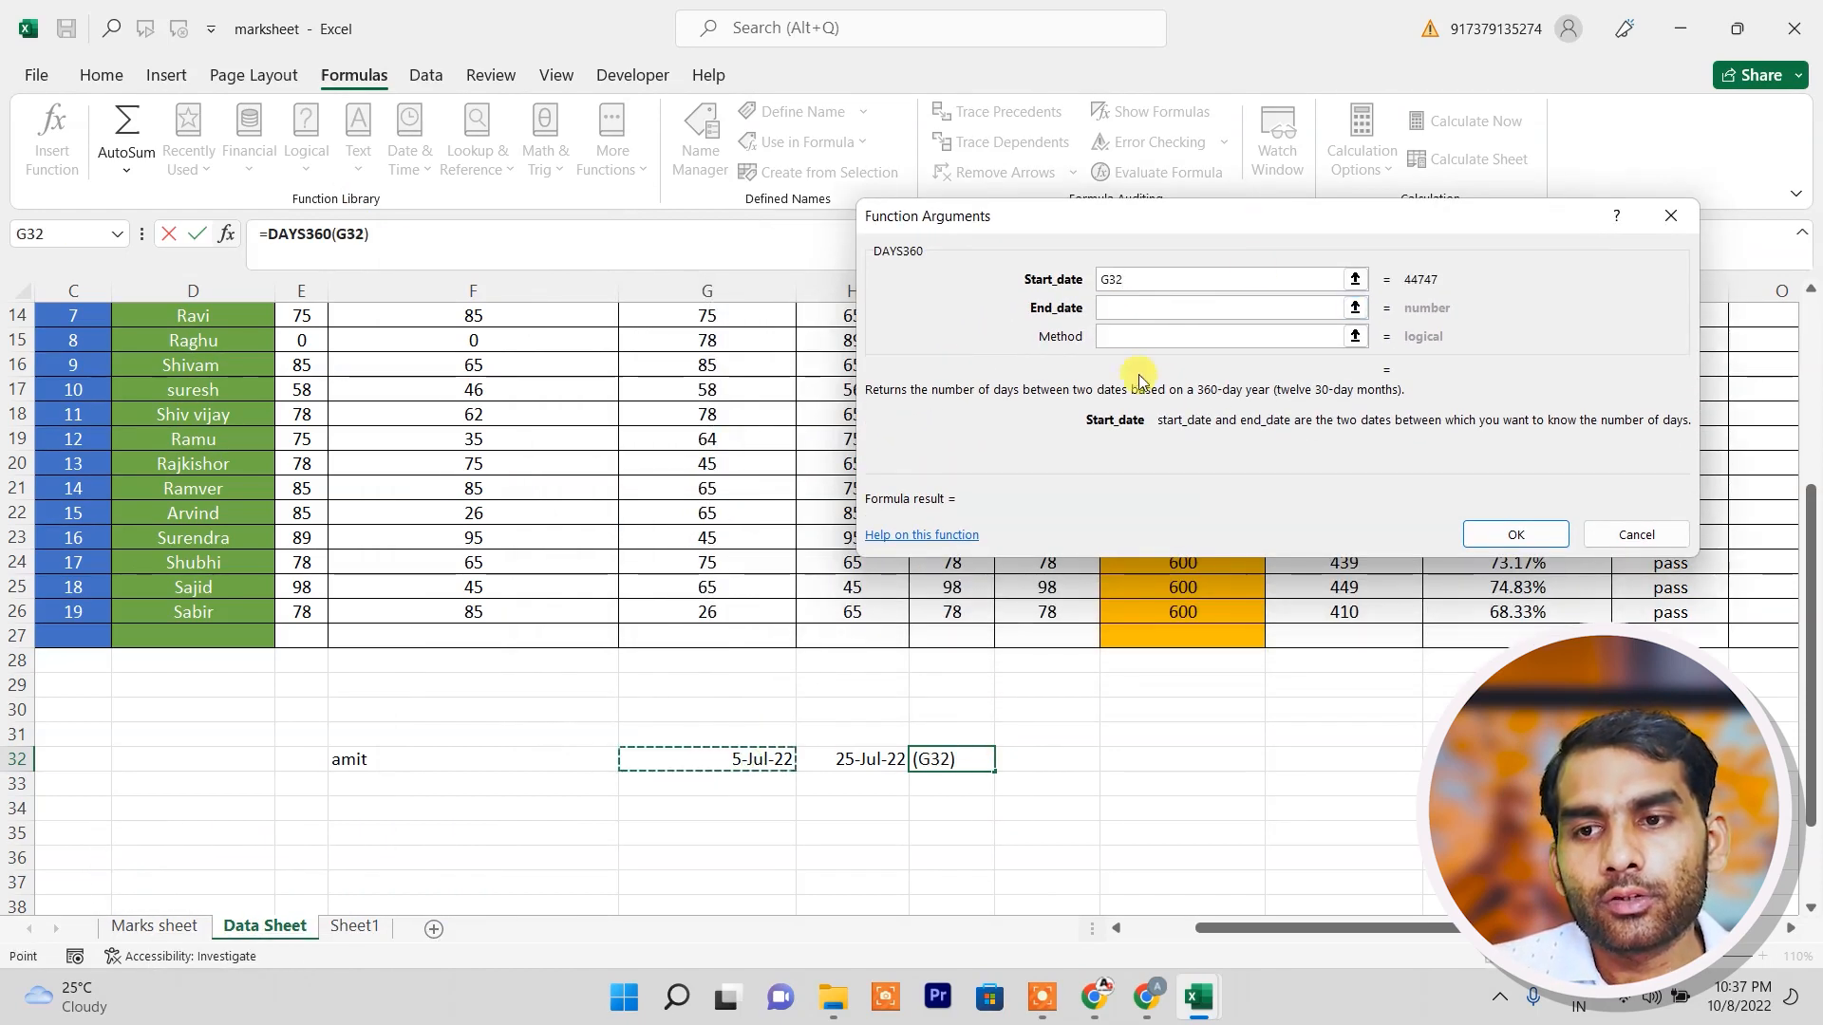
click(1133, 304)
click(840, 760)
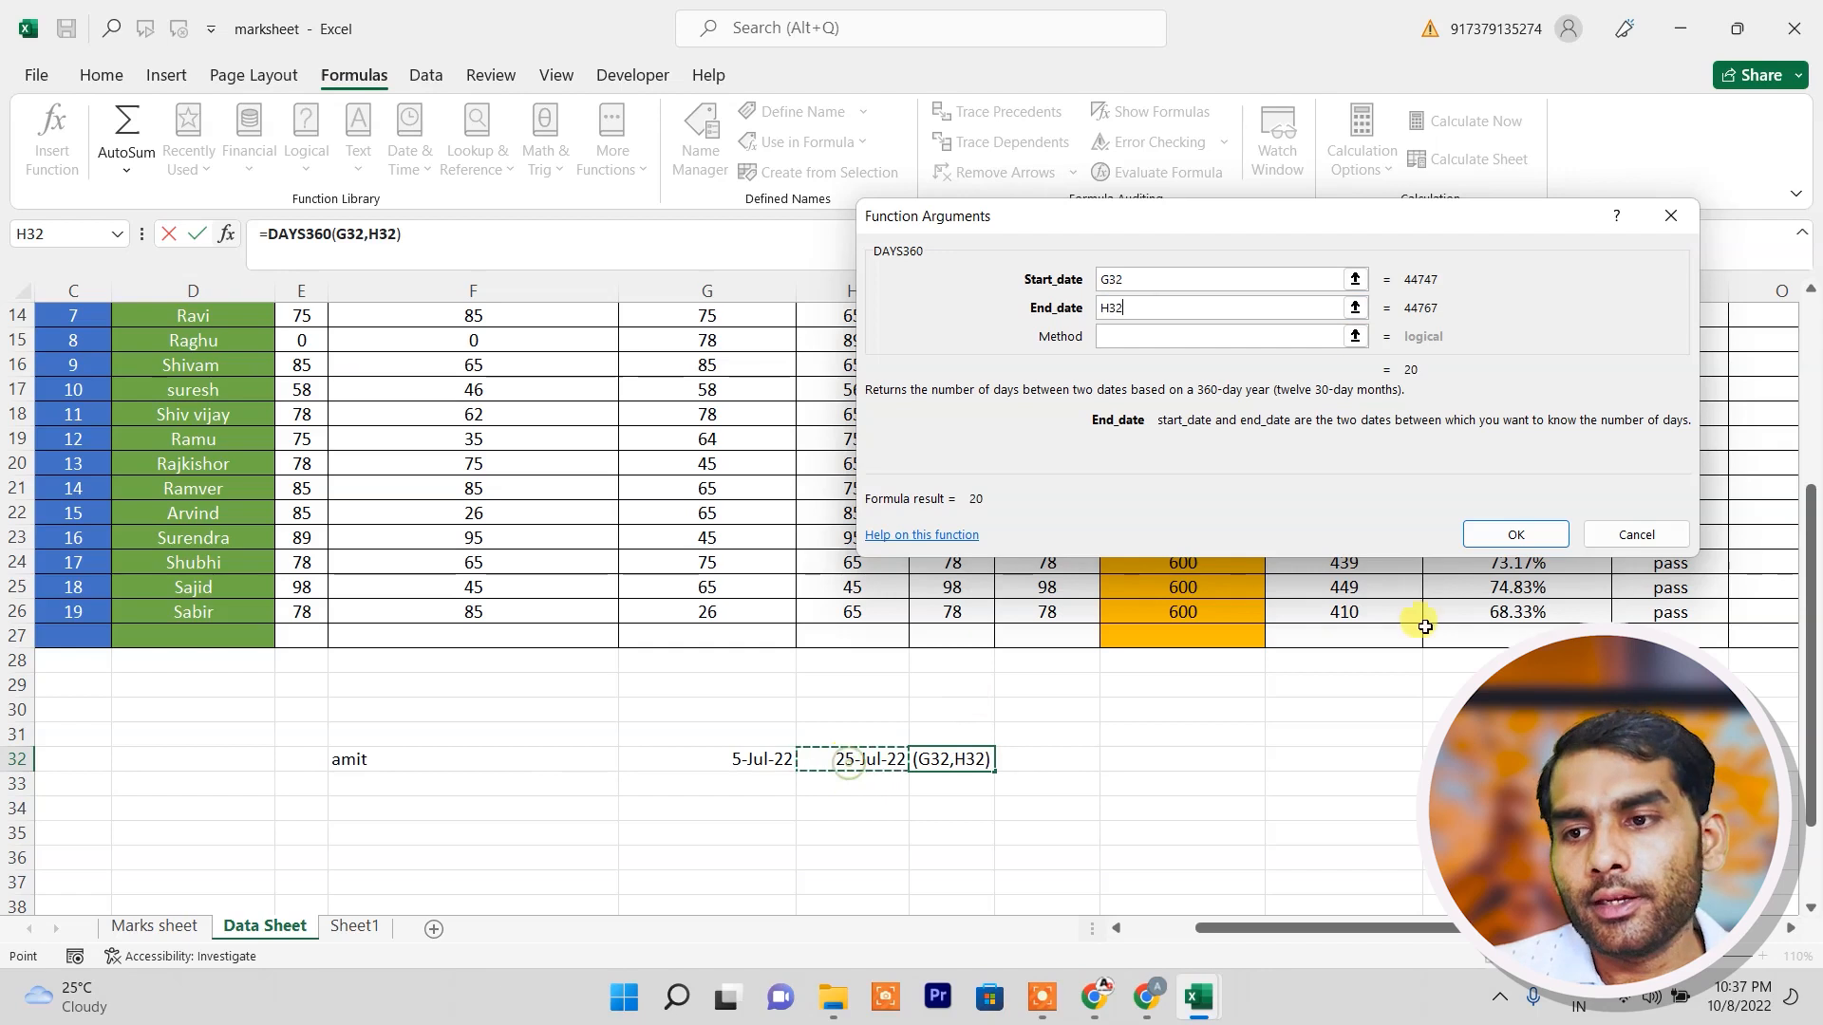
click(1518, 537)
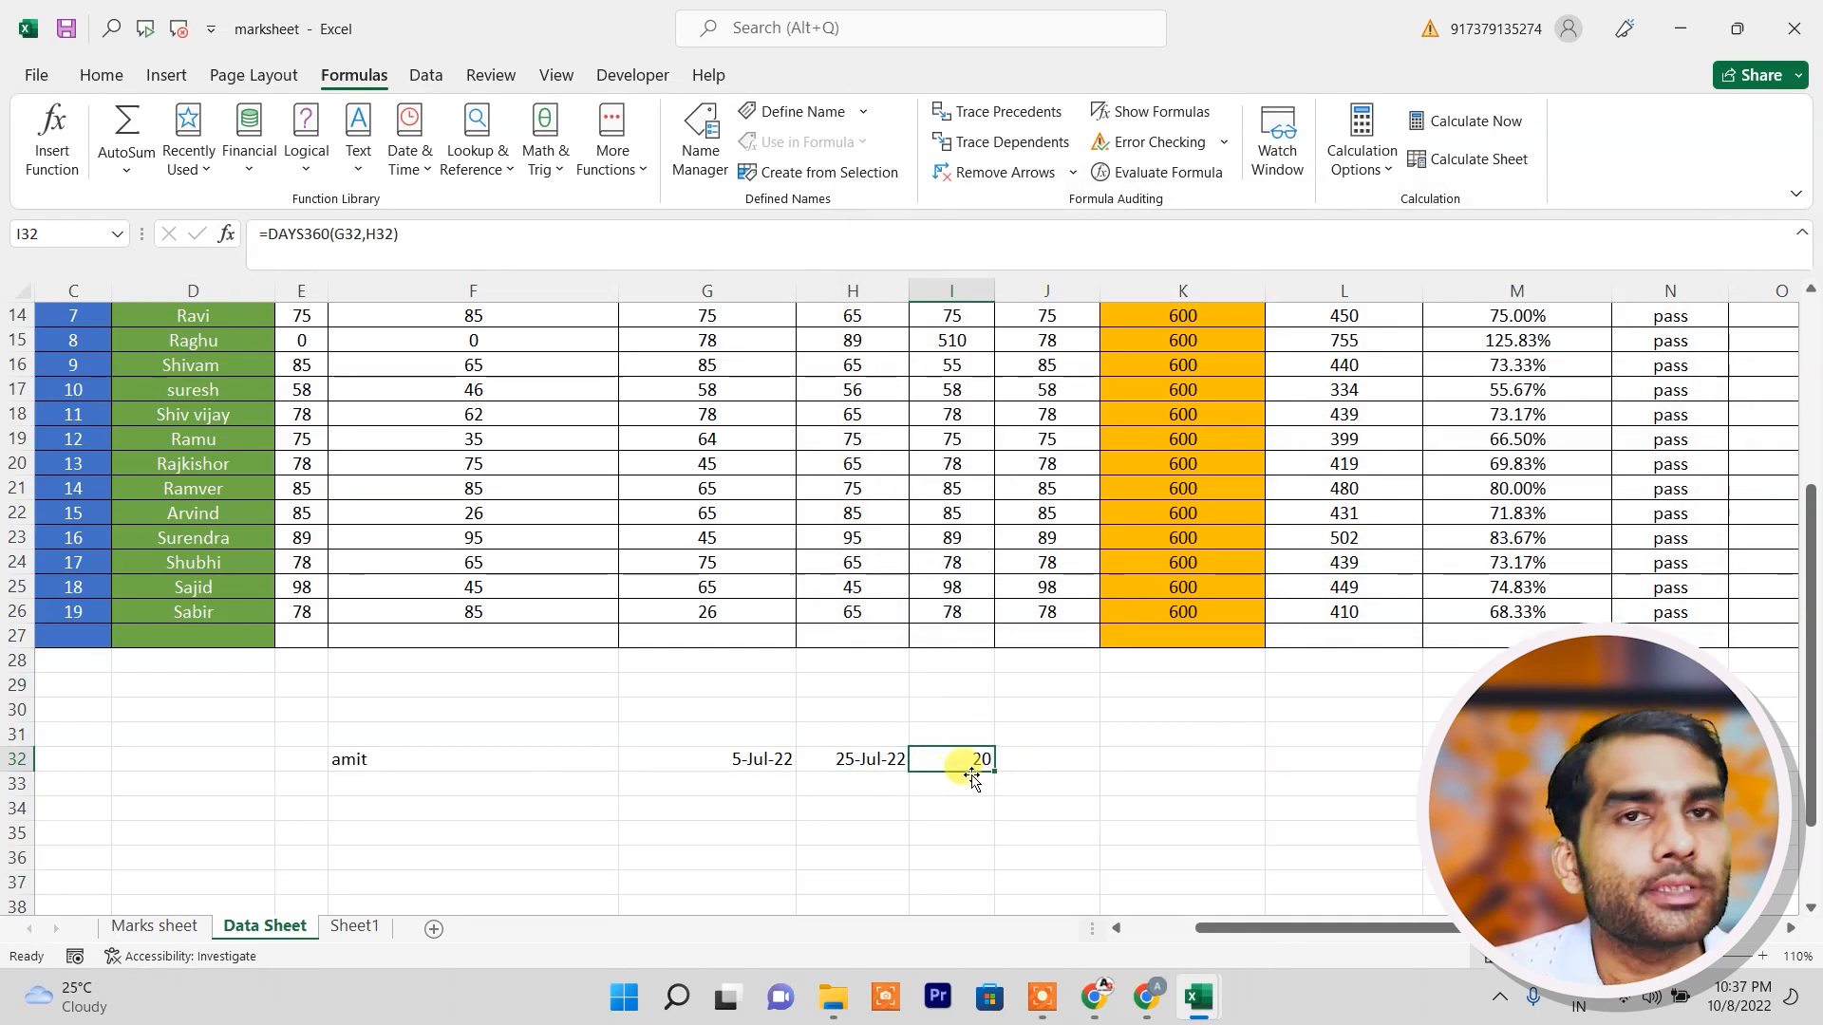
key(Delete)
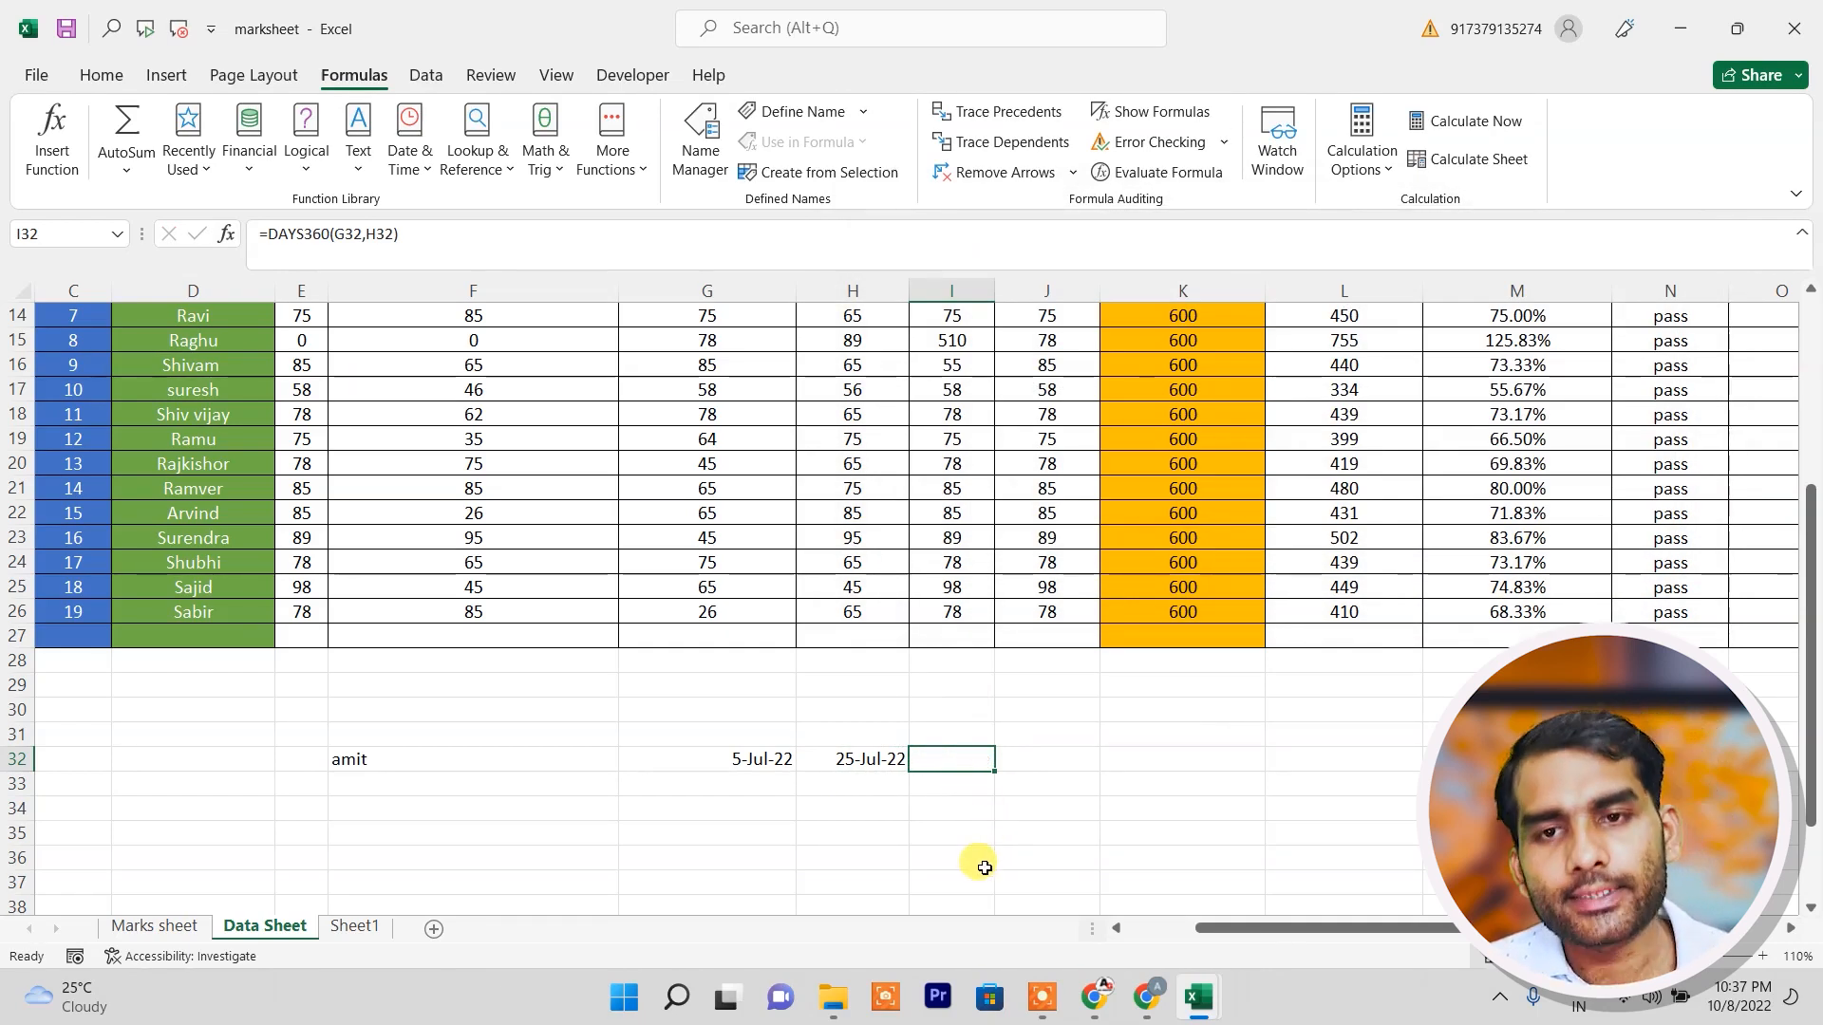
Insert the NOW function in K32 to return the current date and time.
click(425, 177)
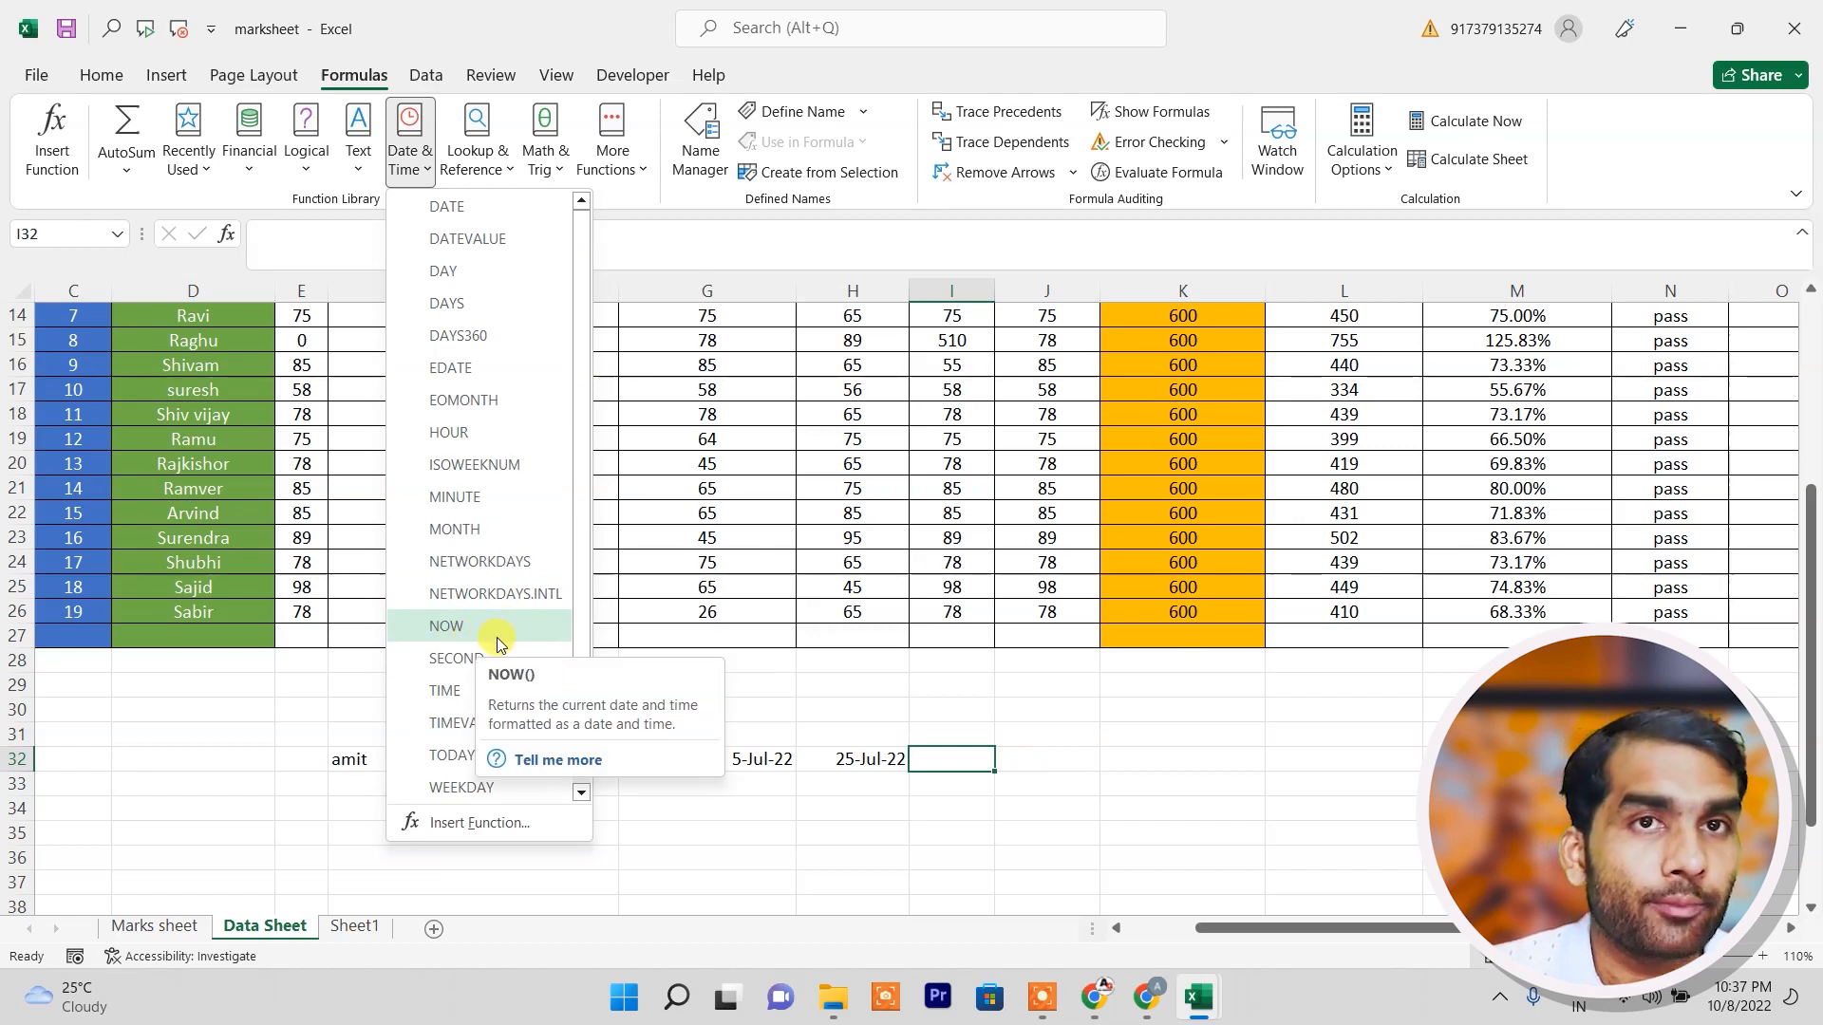
click(1120, 756)
click(1120, 757)
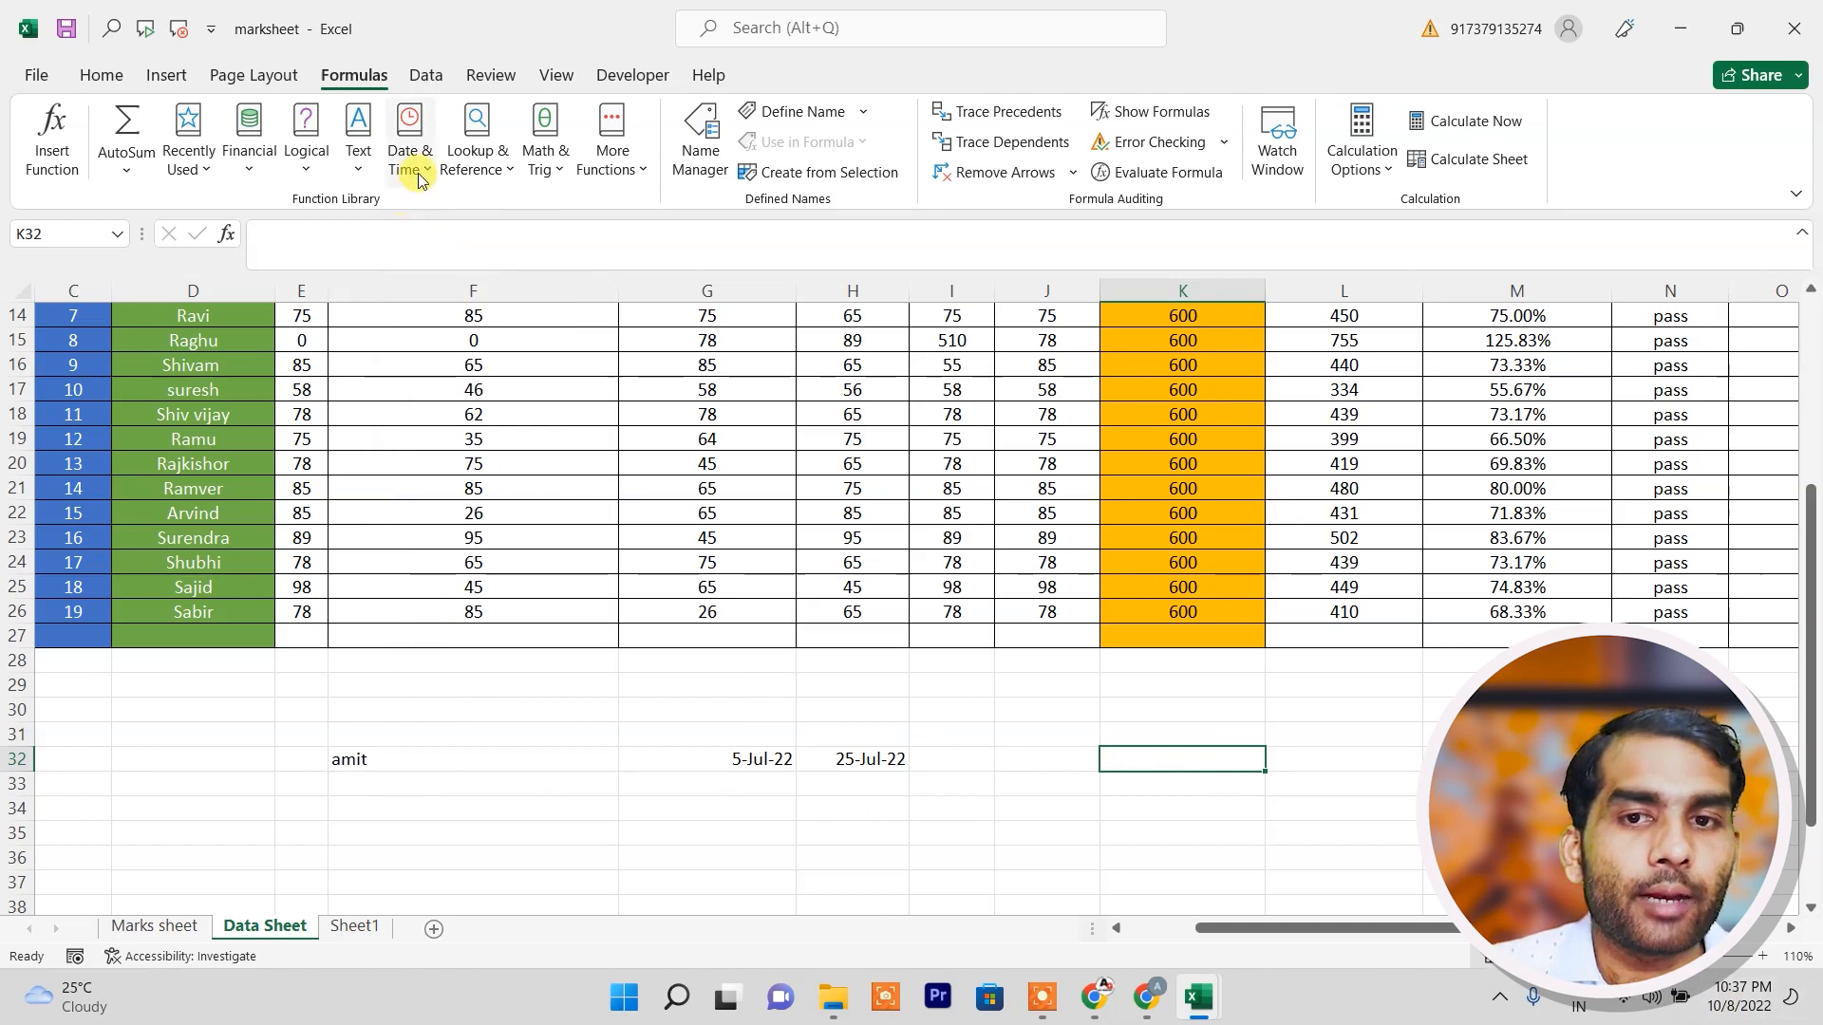
click(409, 143)
click(461, 628)
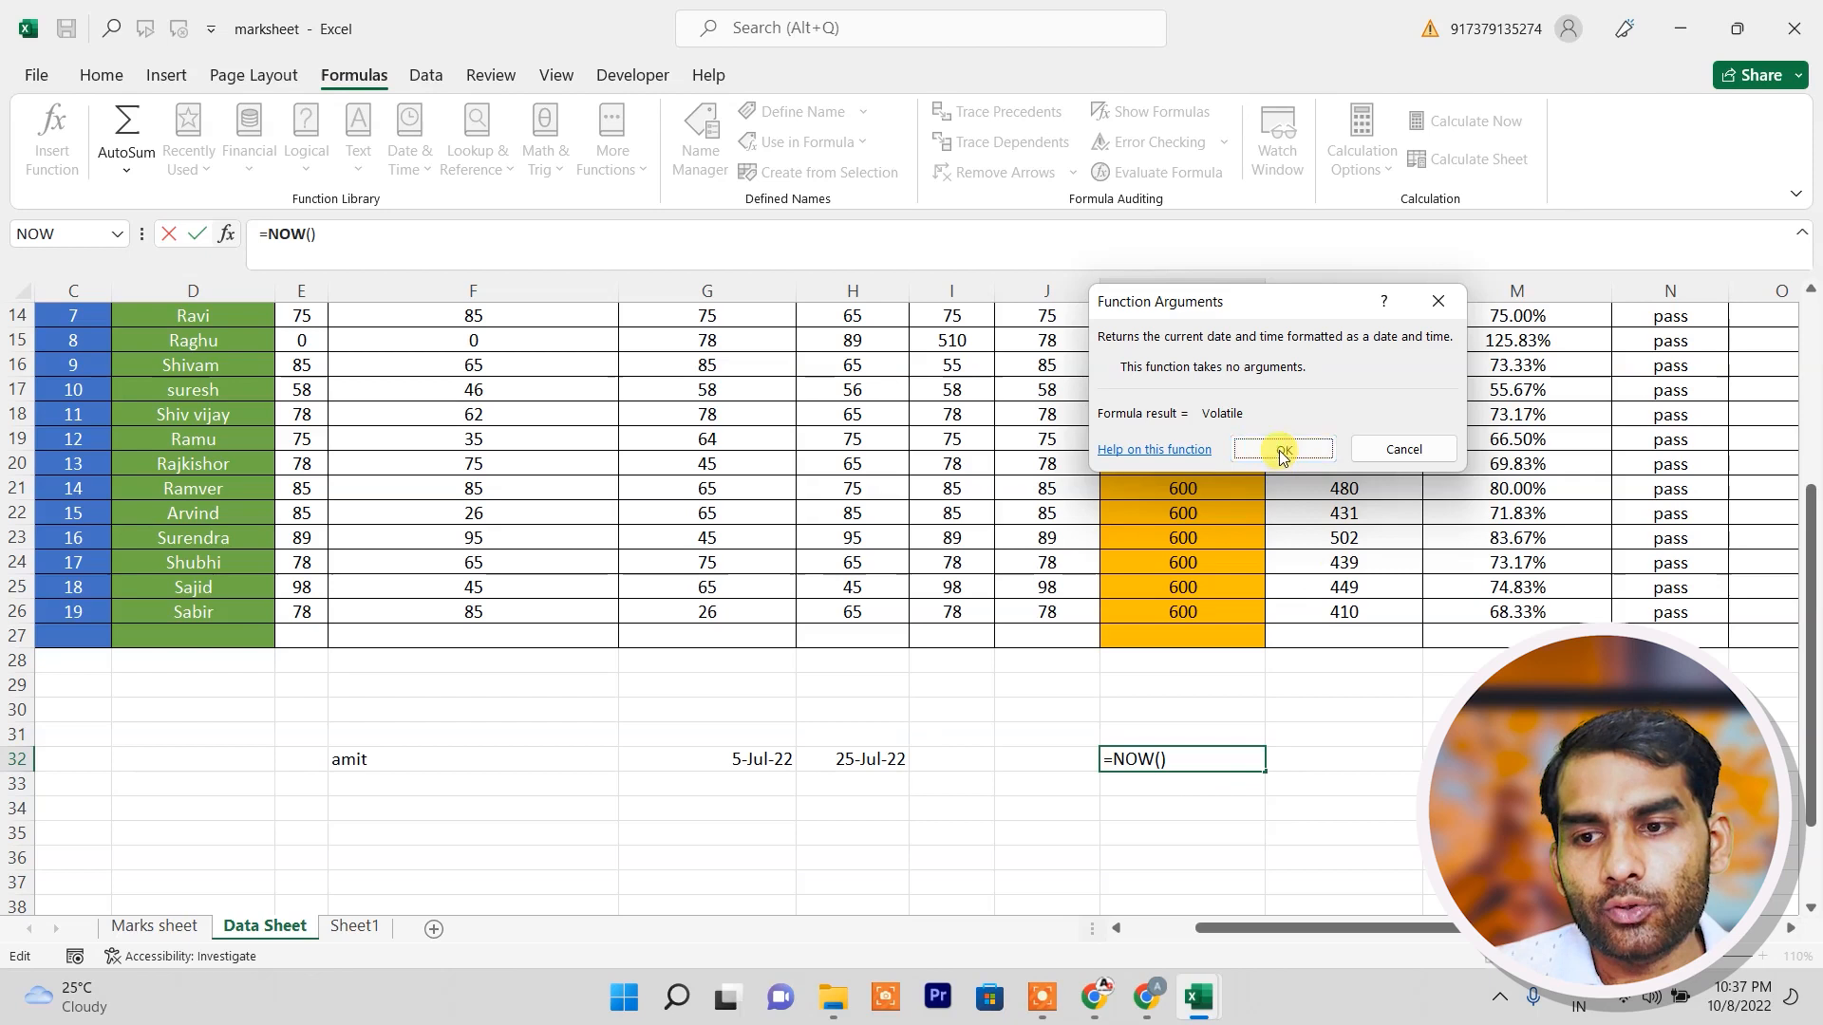
click(1283, 450)
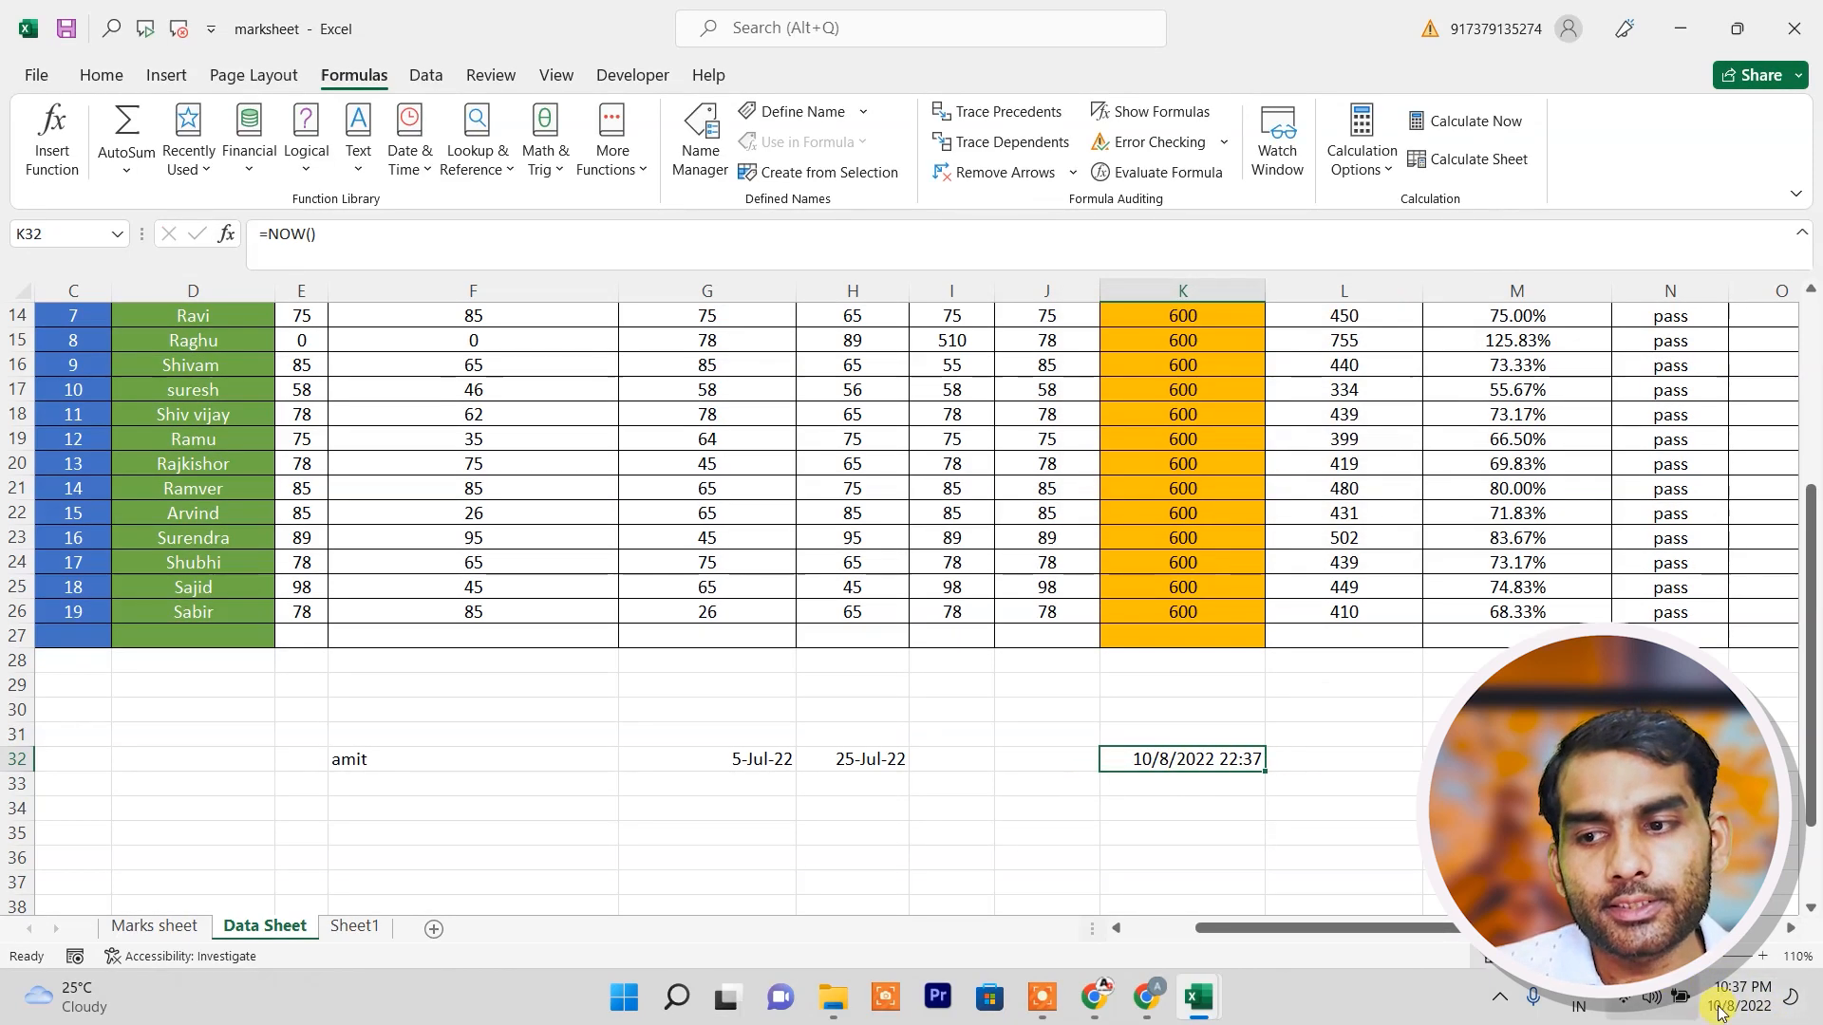
Enter the formula =today() in K34 to return the current date.
click(1180, 806)
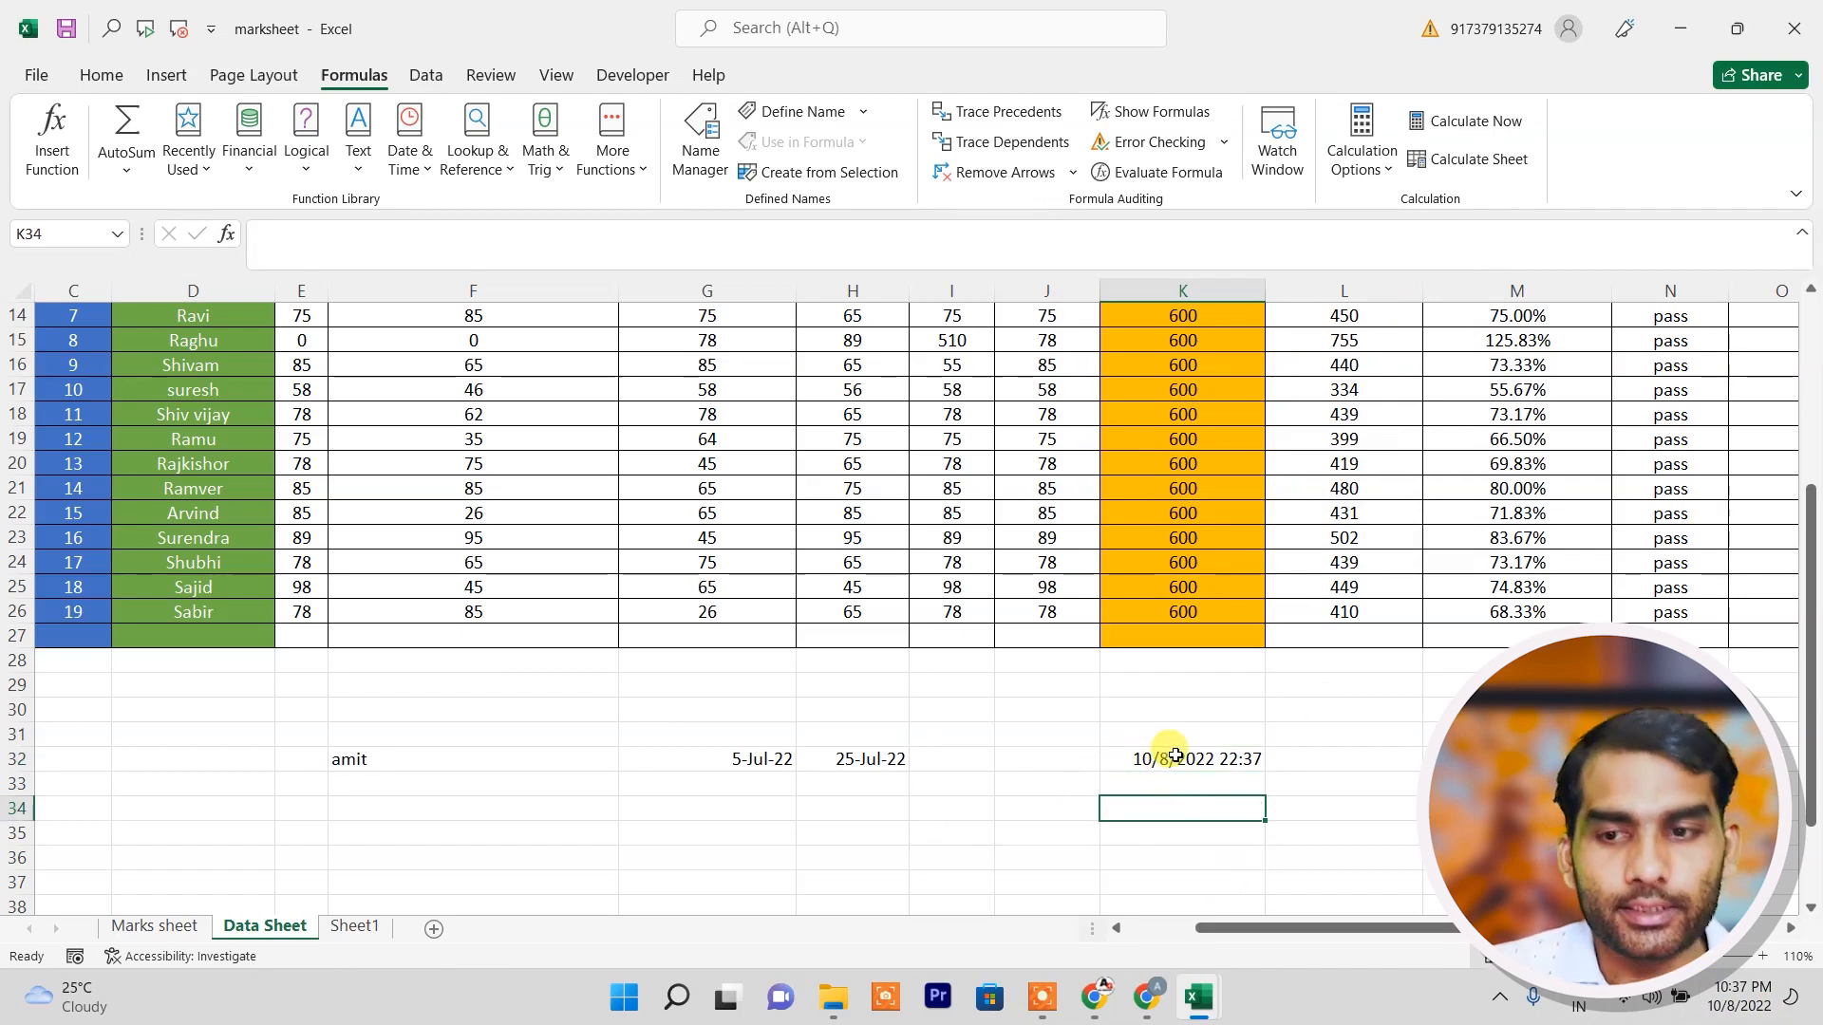
text(=todas)
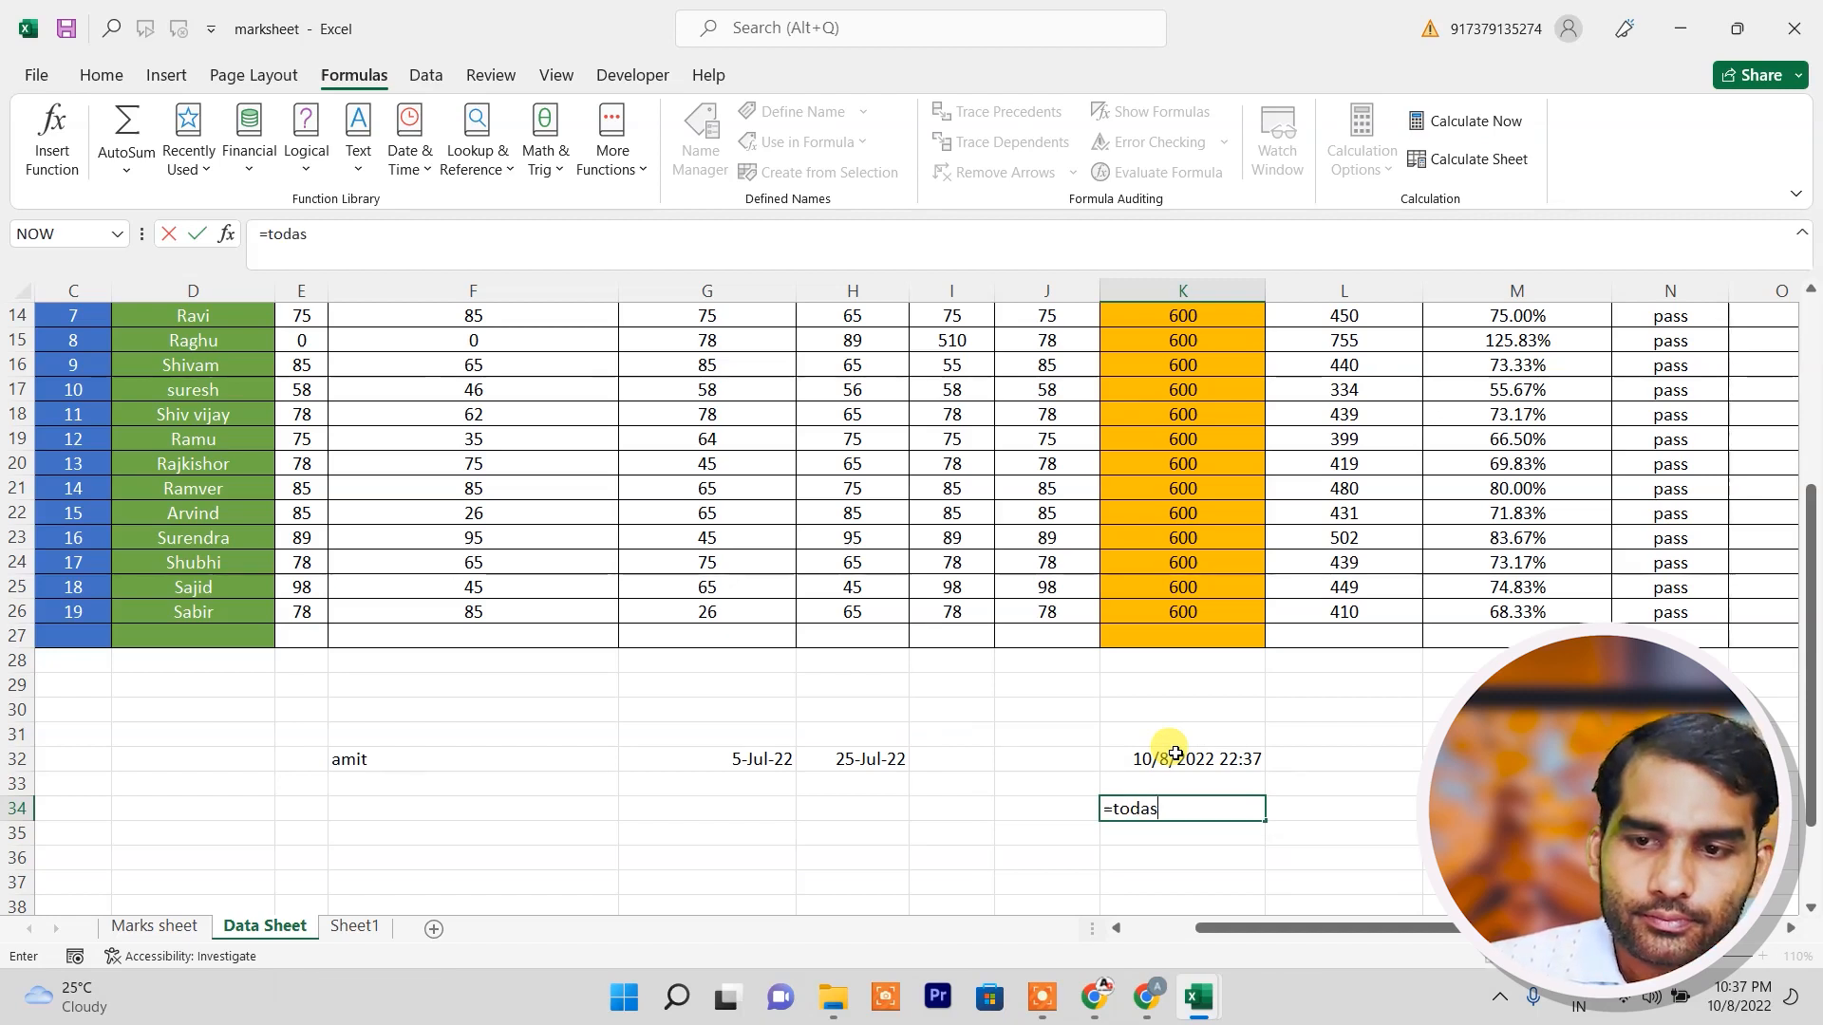
key(BackSpace)
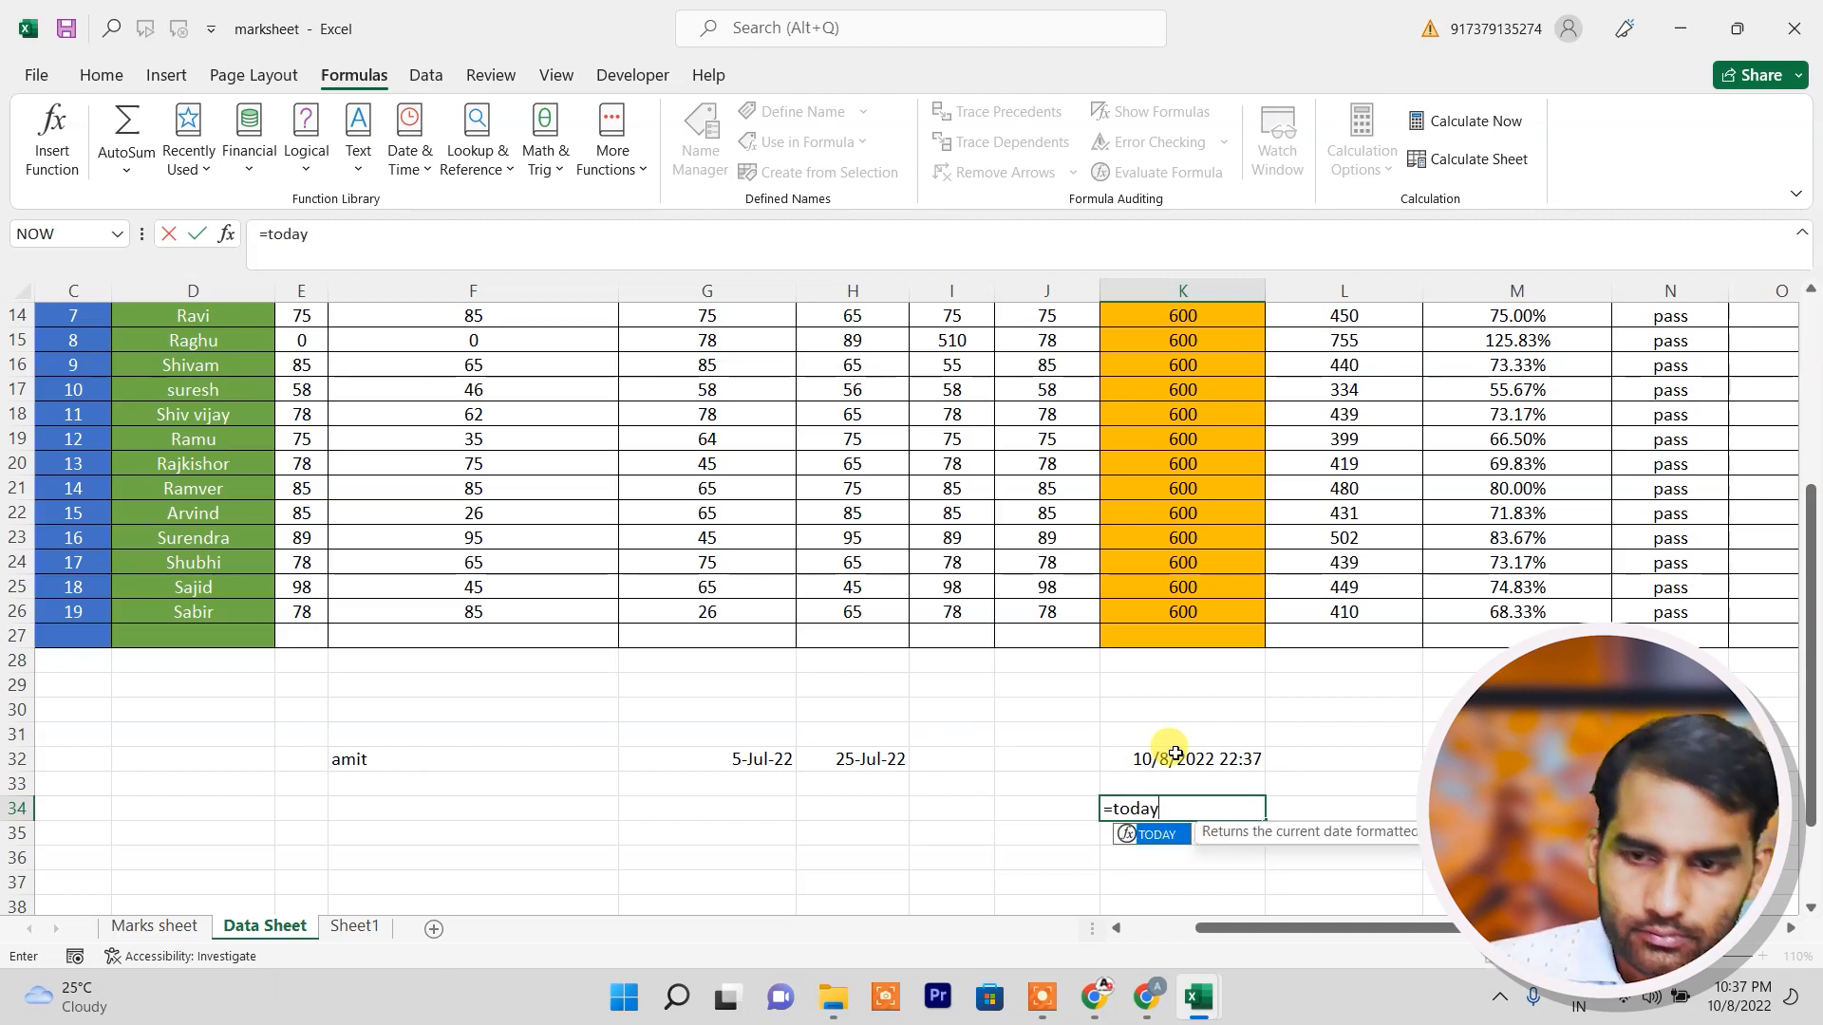
text(())
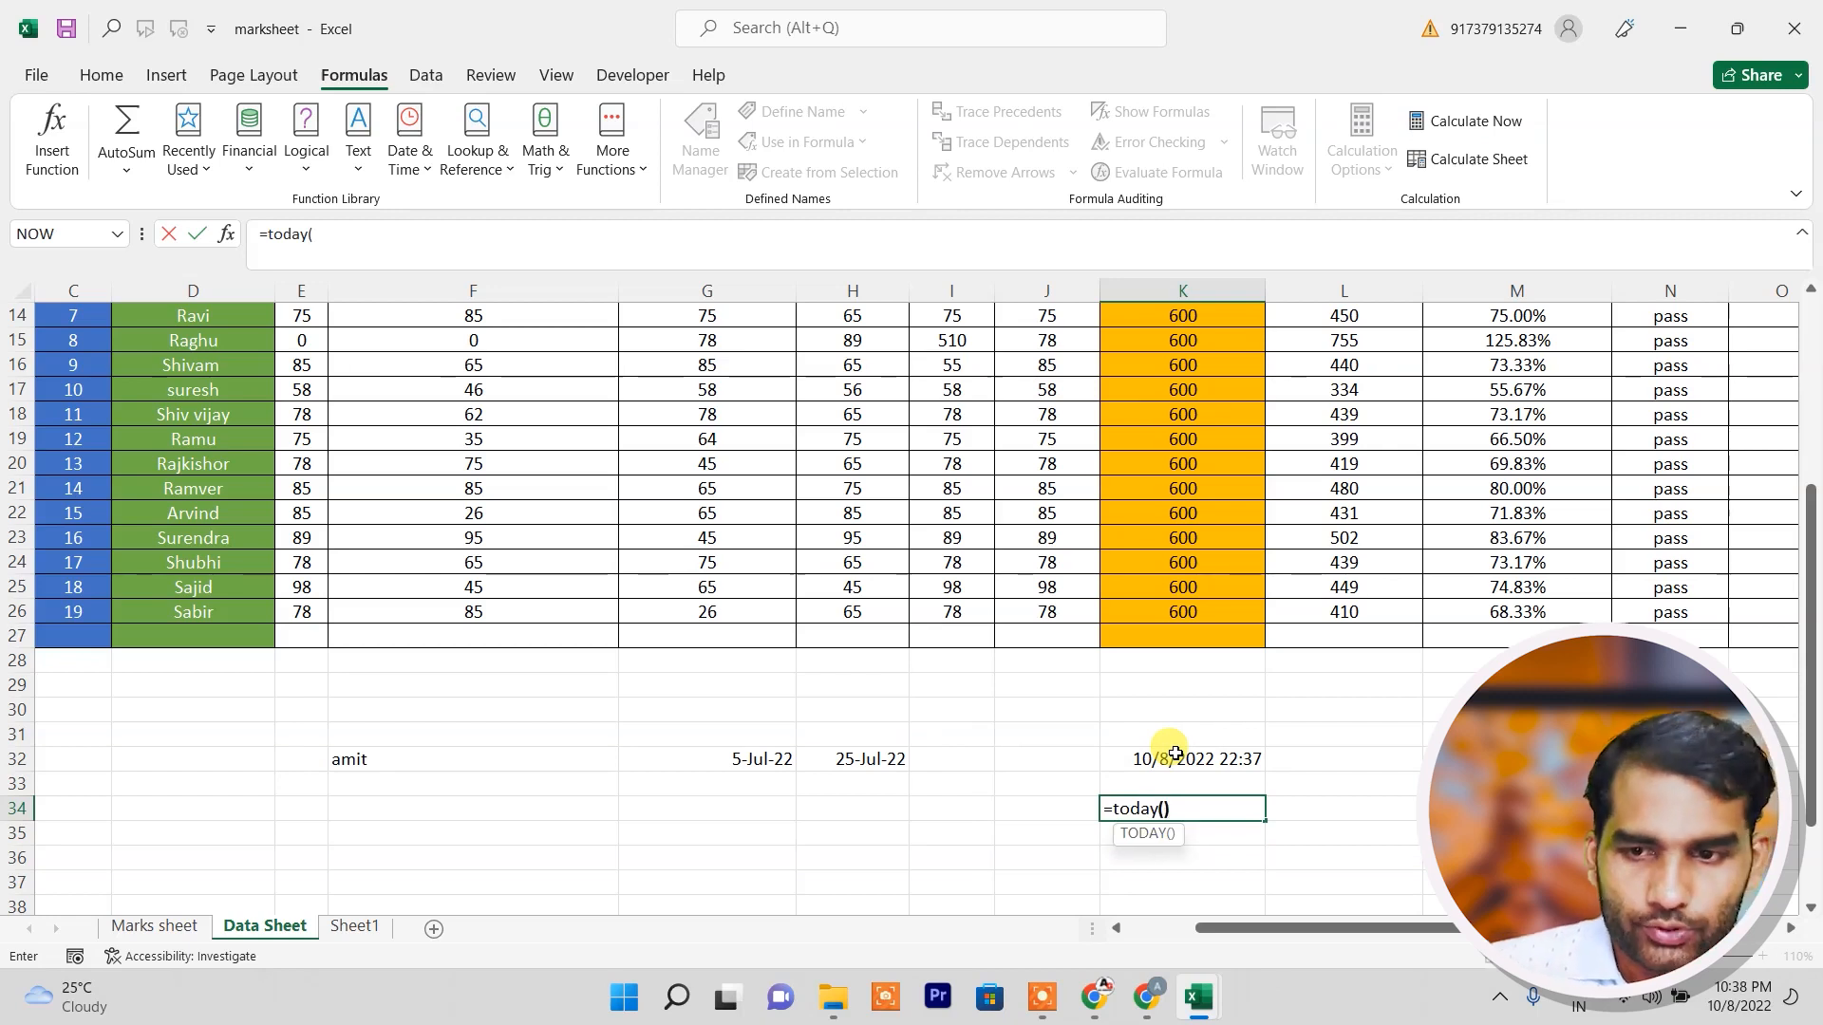
key(Return)
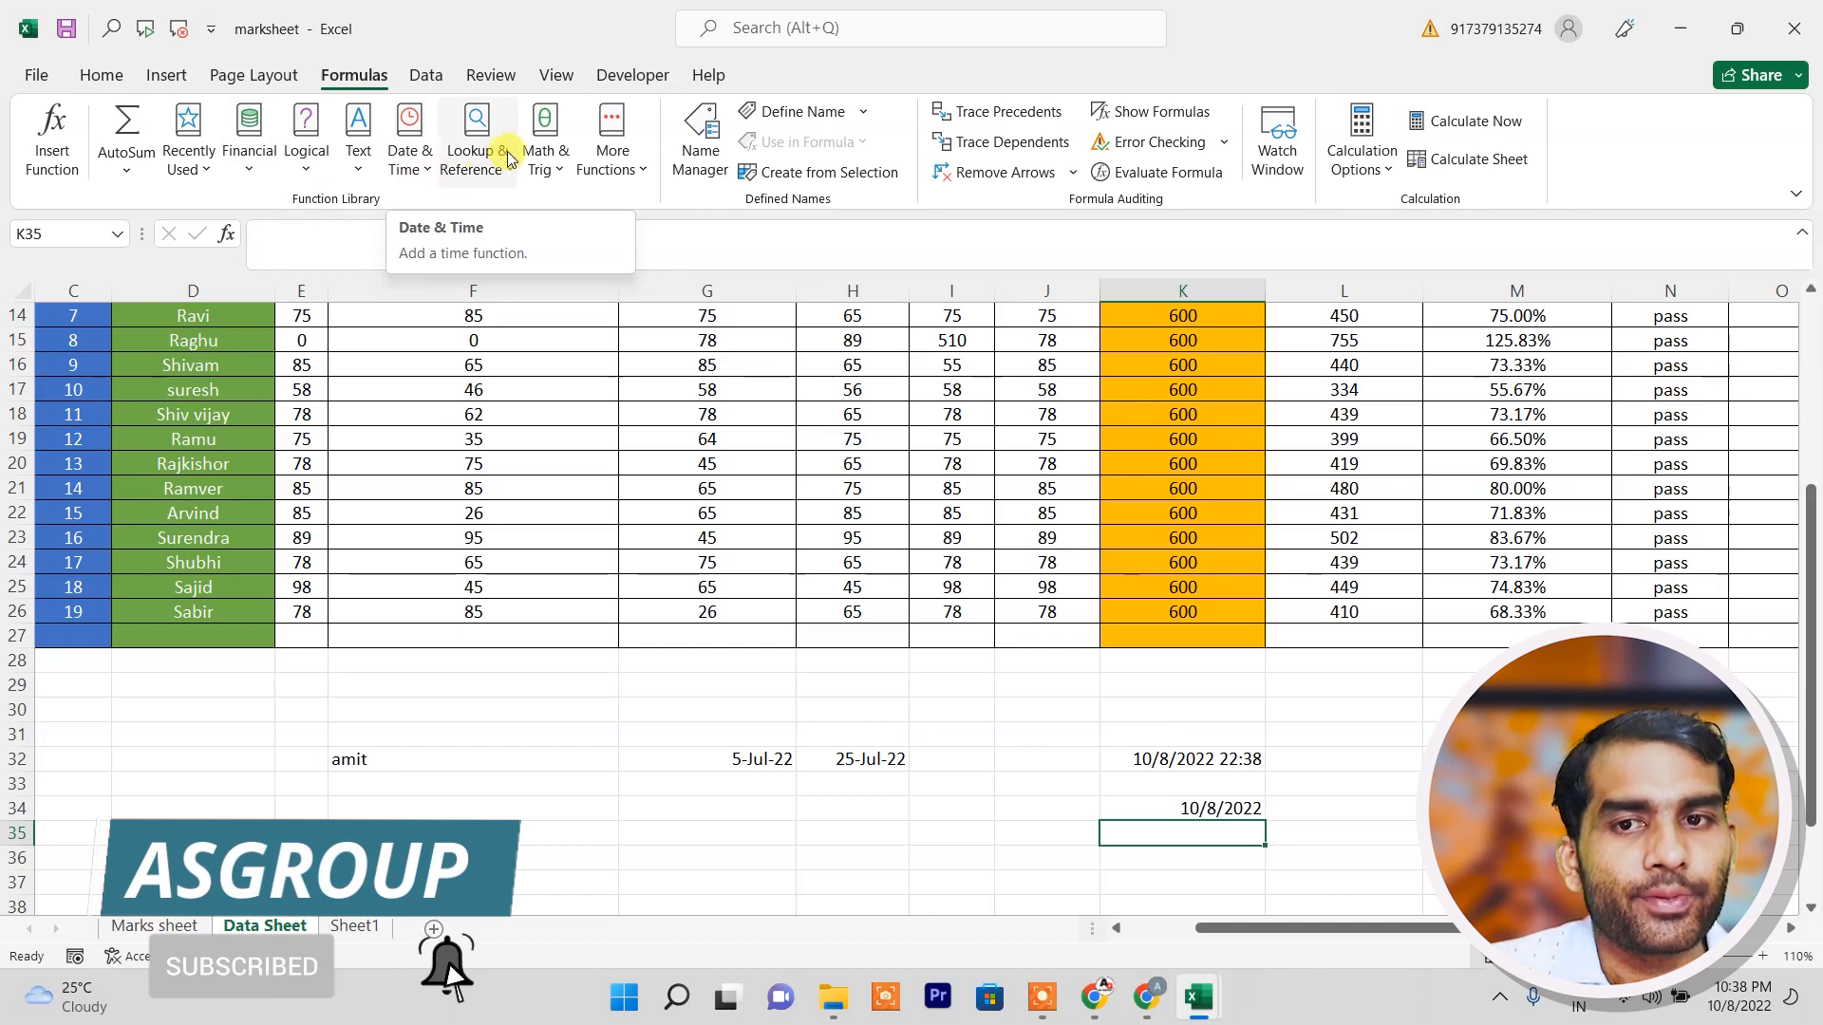
Clear all the date test entries below the marks table in E30:L35.
drag(301, 709, 1328, 825)
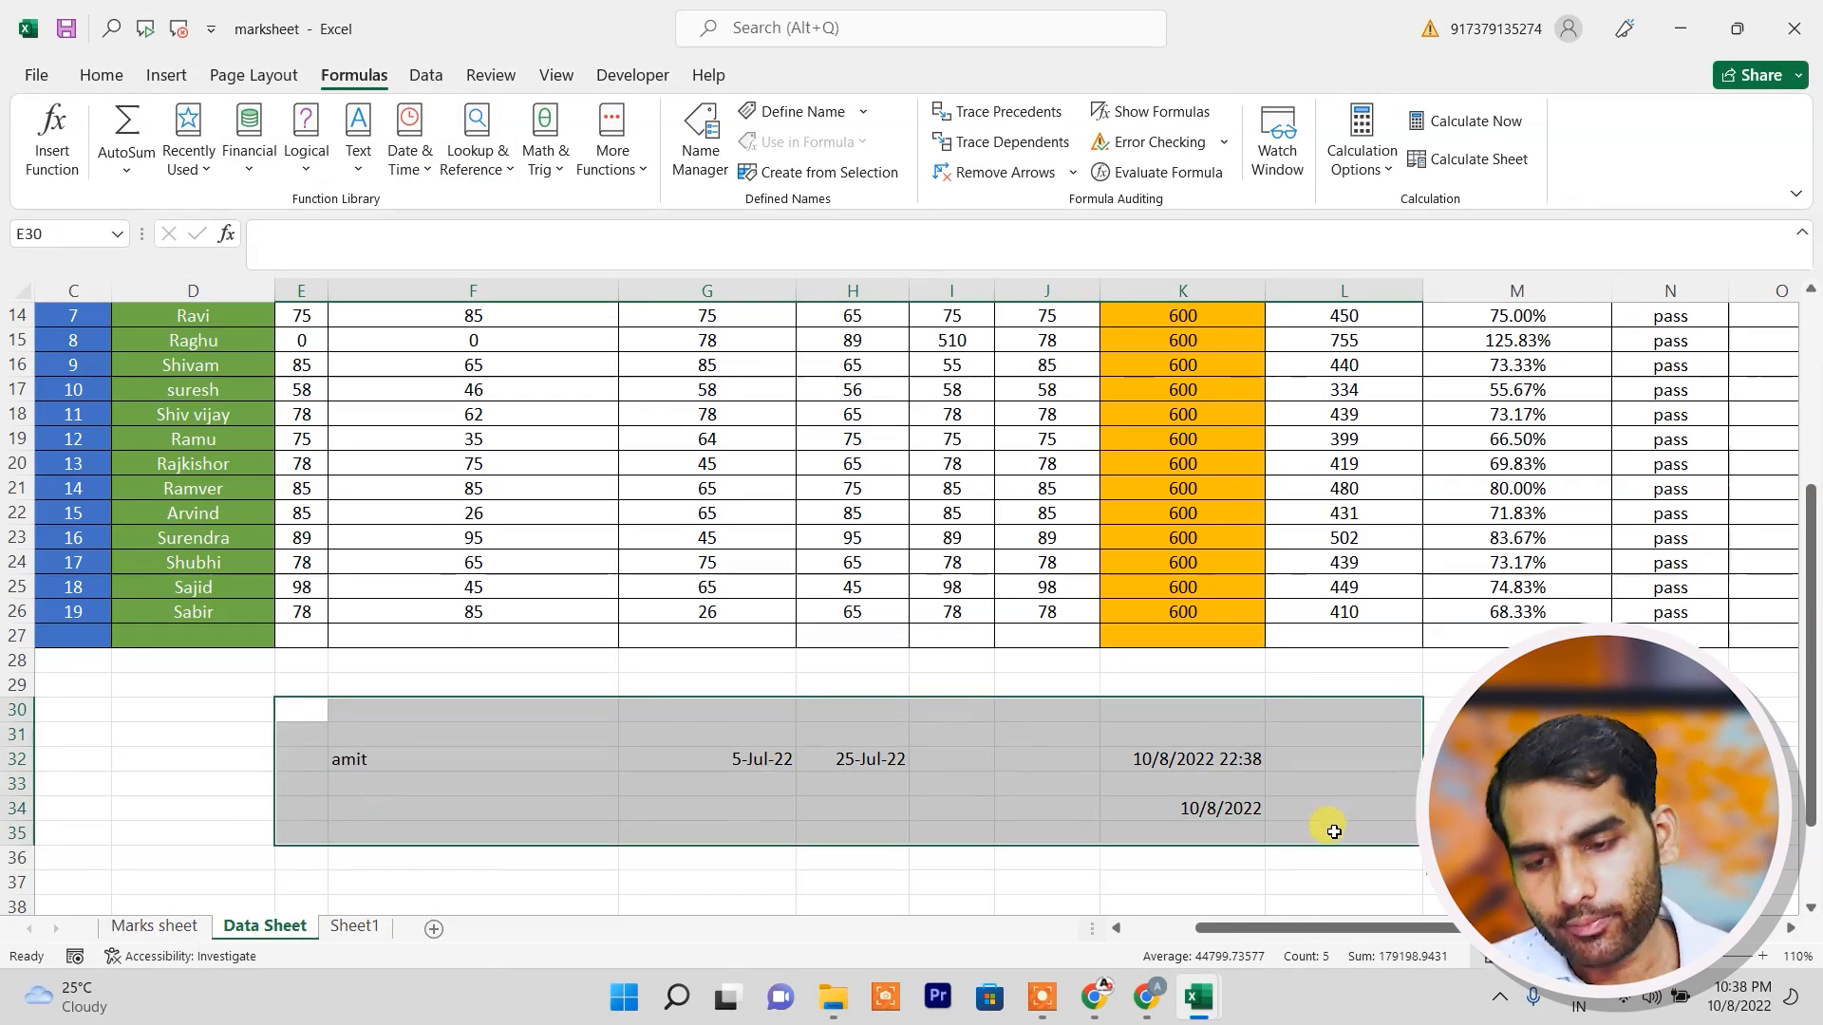
key(Delete)
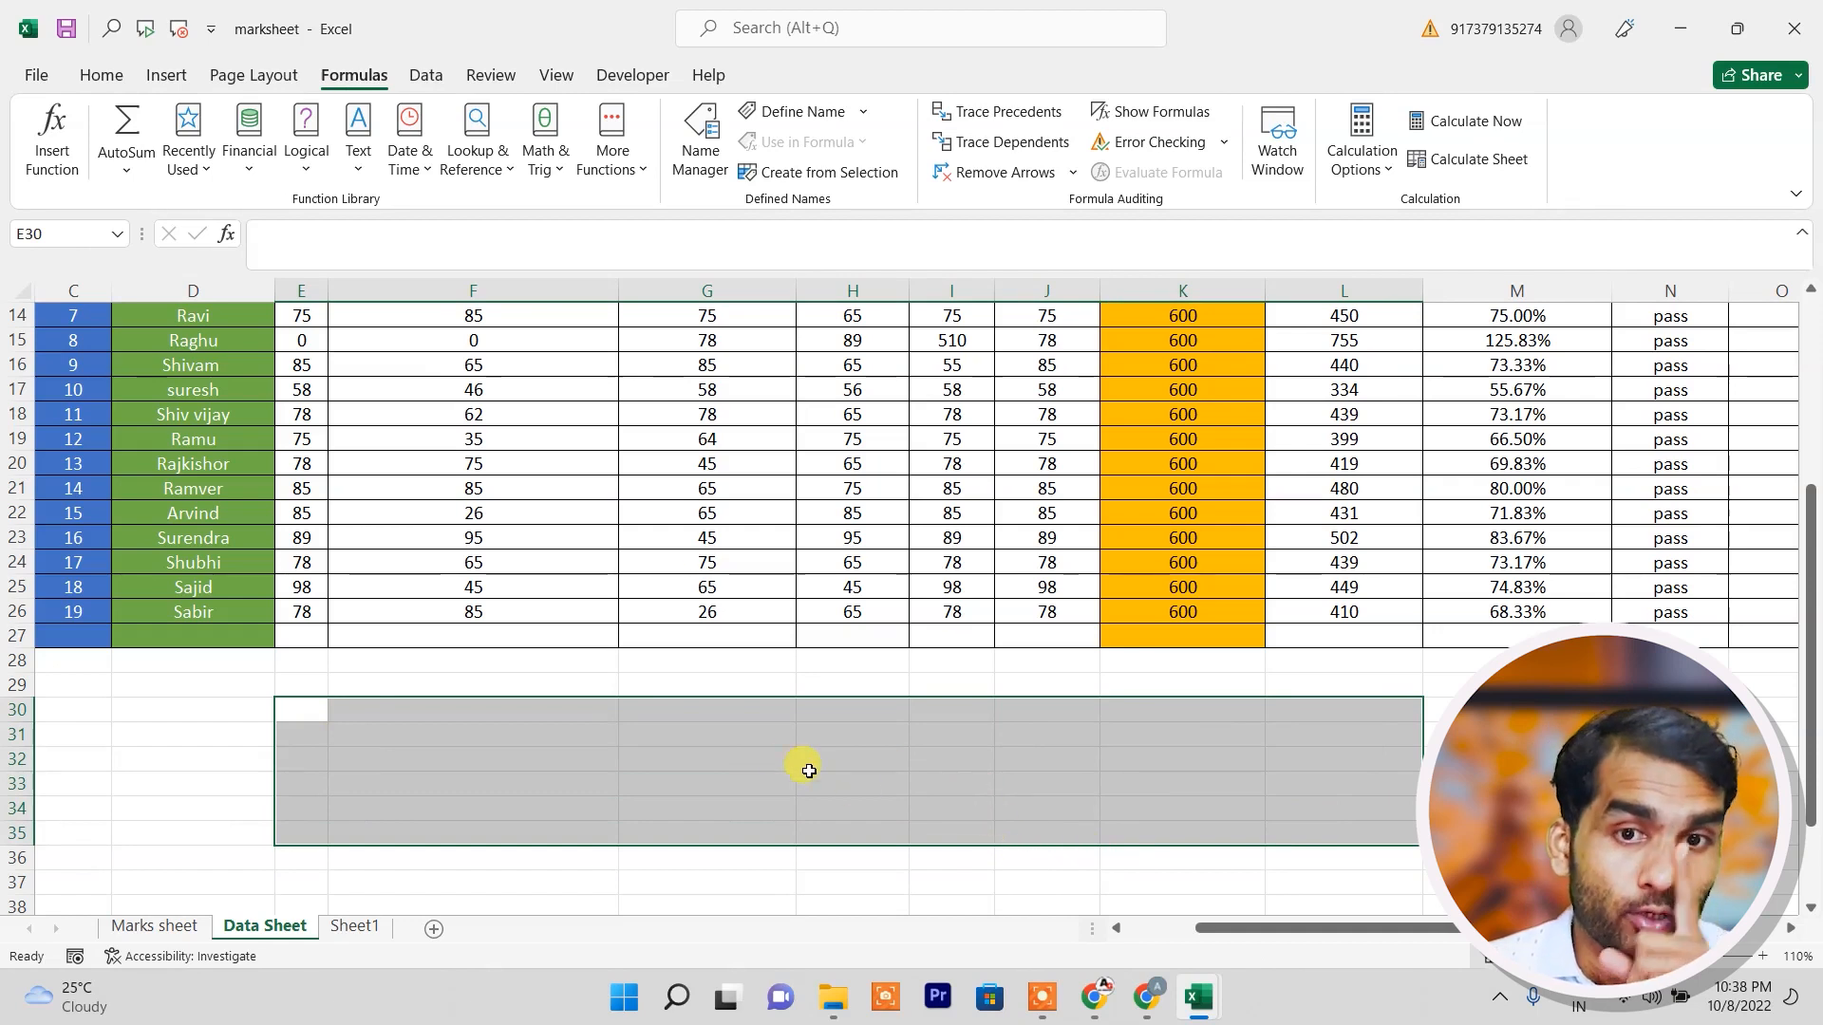
scroll(806, 765, up, 5)
scroll(473, 624, down, 2)
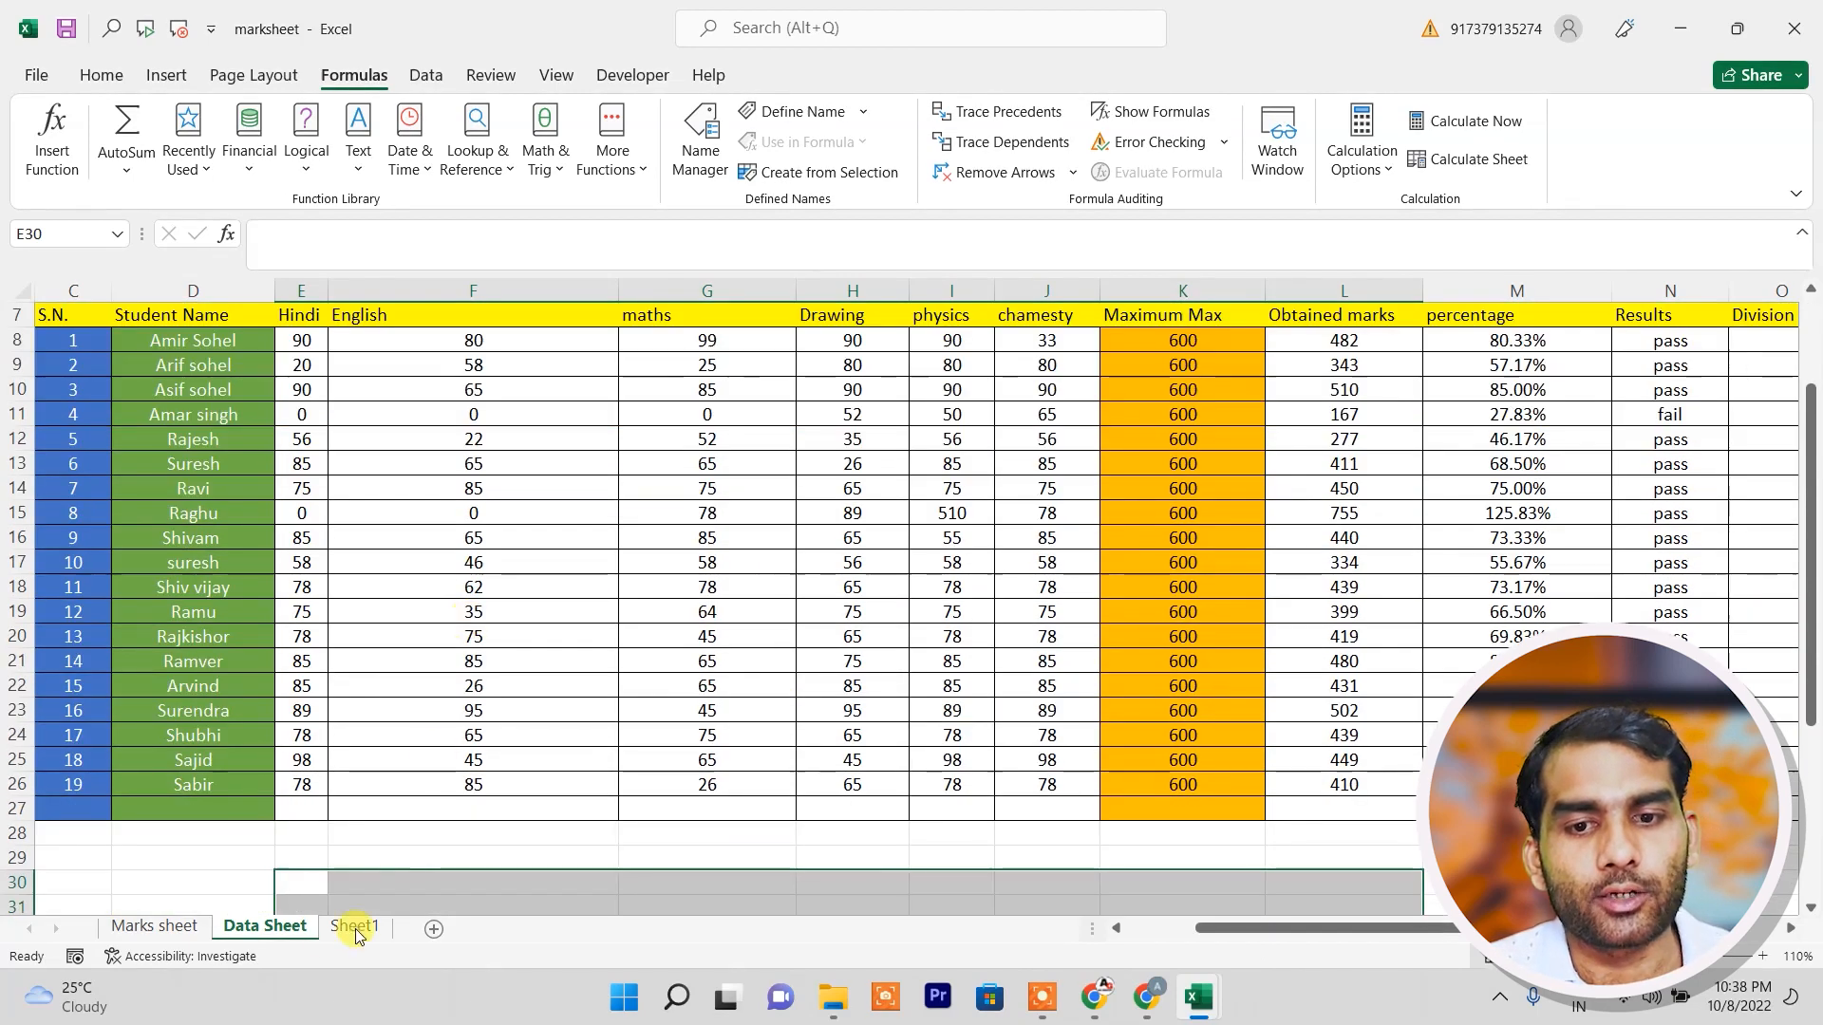
Set the S.N. in J13 of the Marks sheet to 5 to look up that student's record.
click(122, 935)
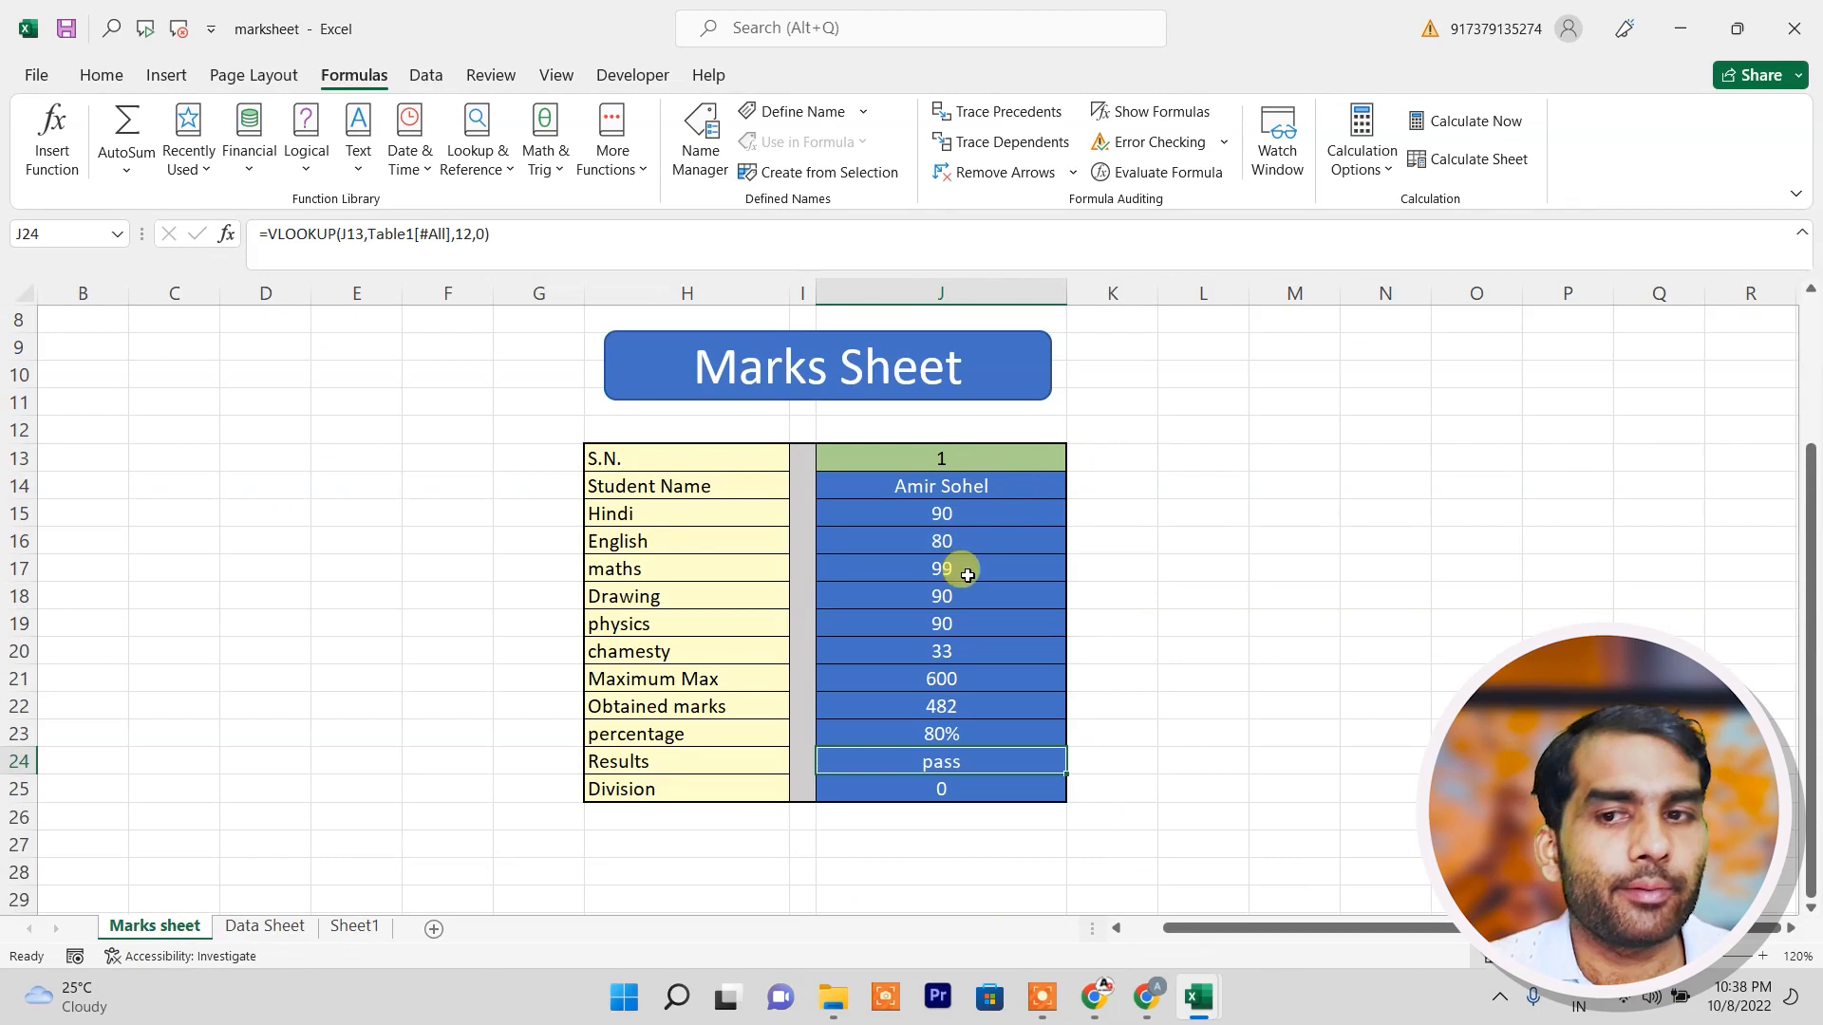
click(942, 458)
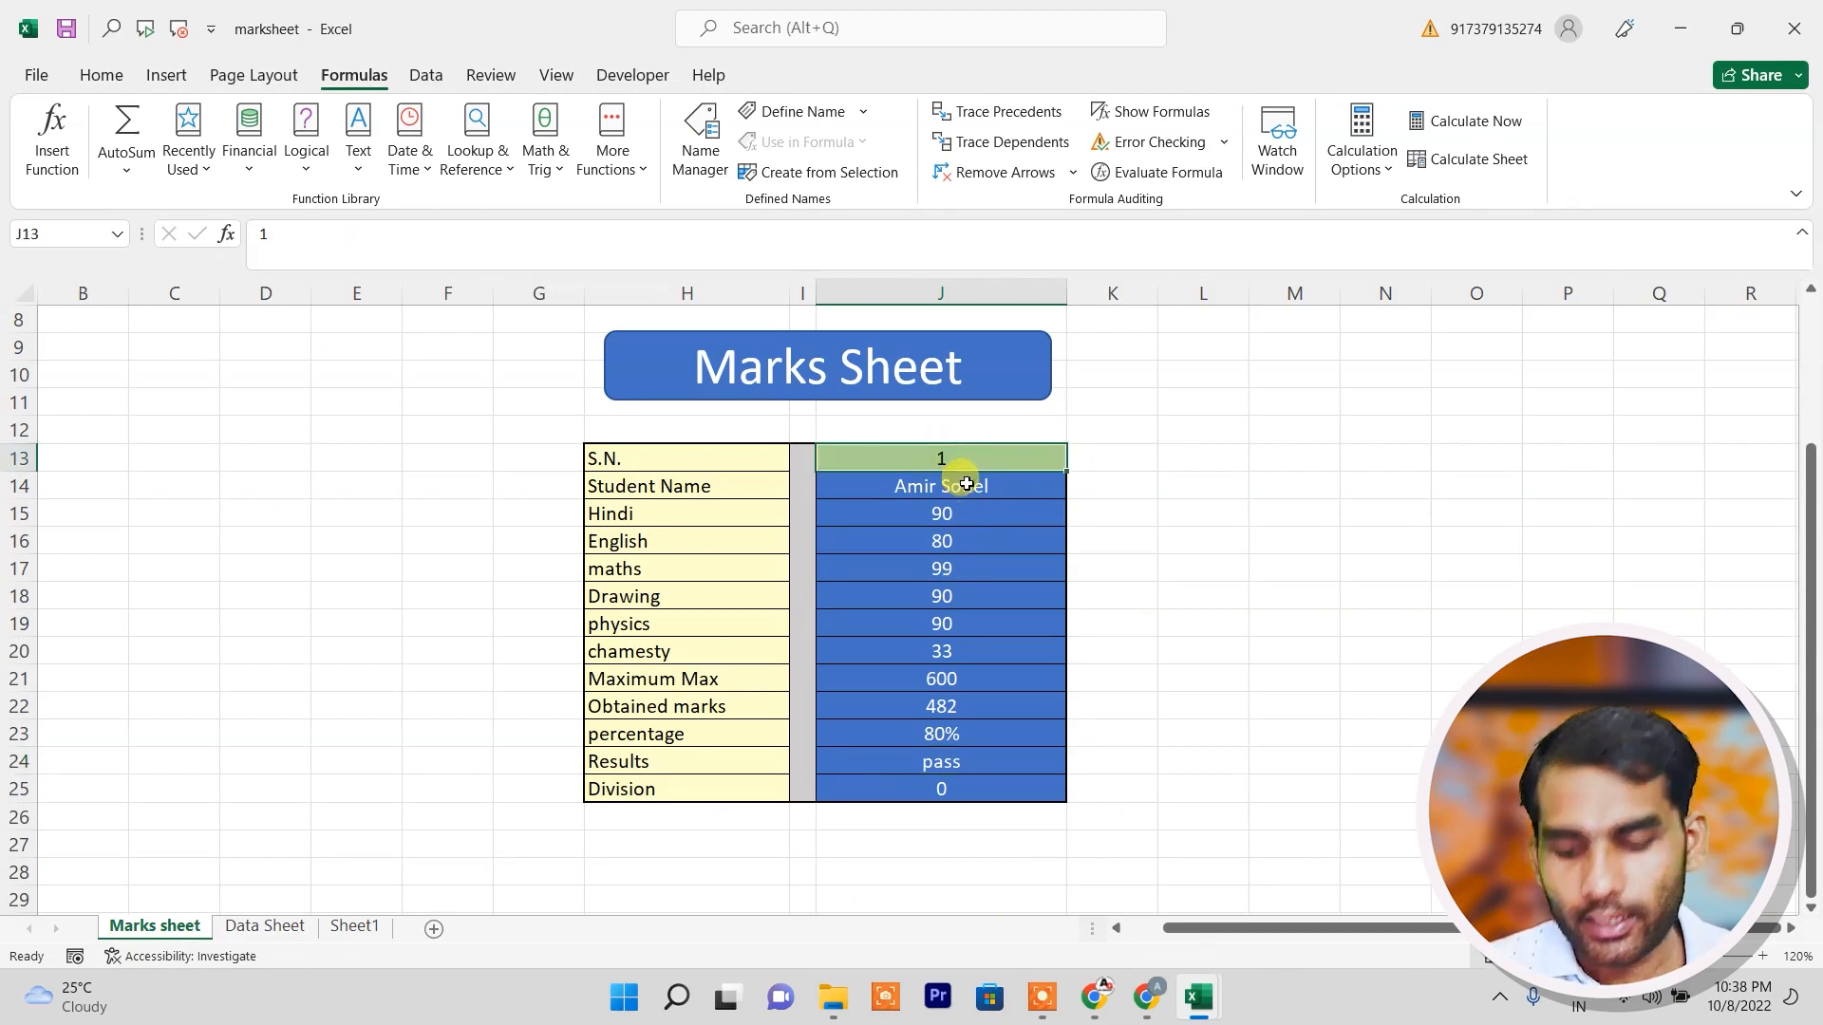
text(5)
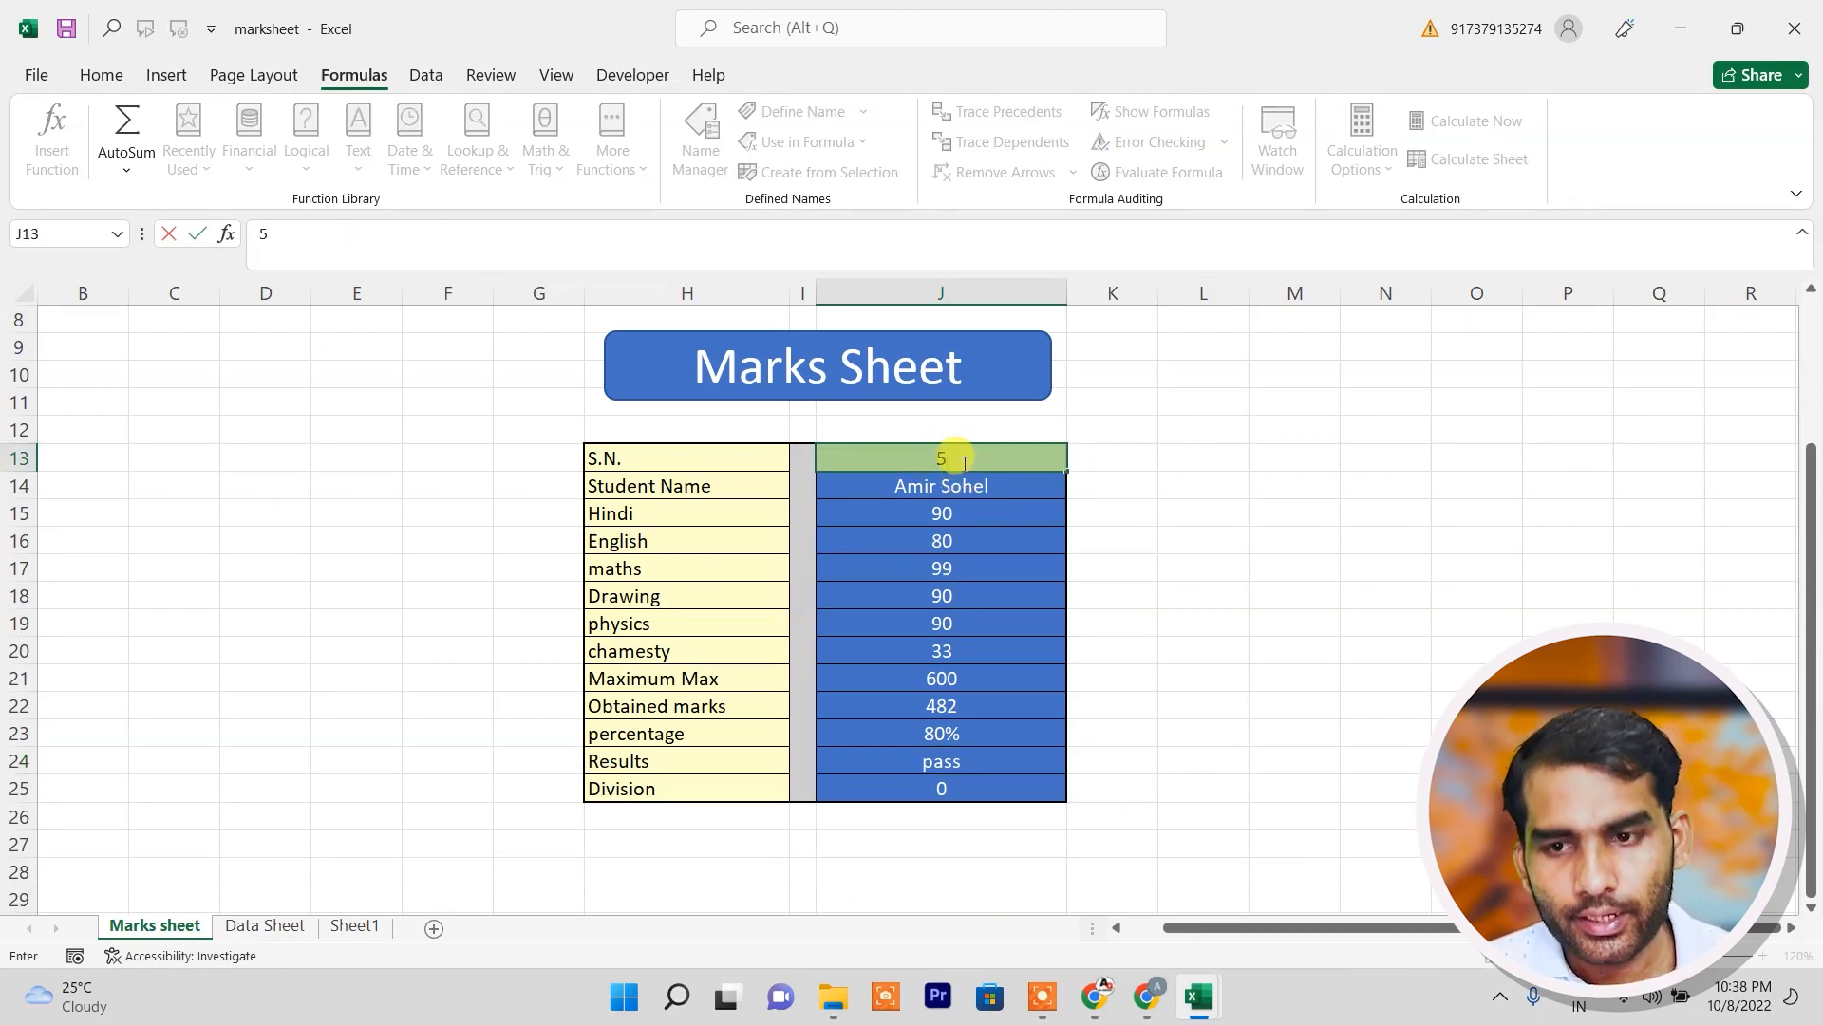
key(Return)
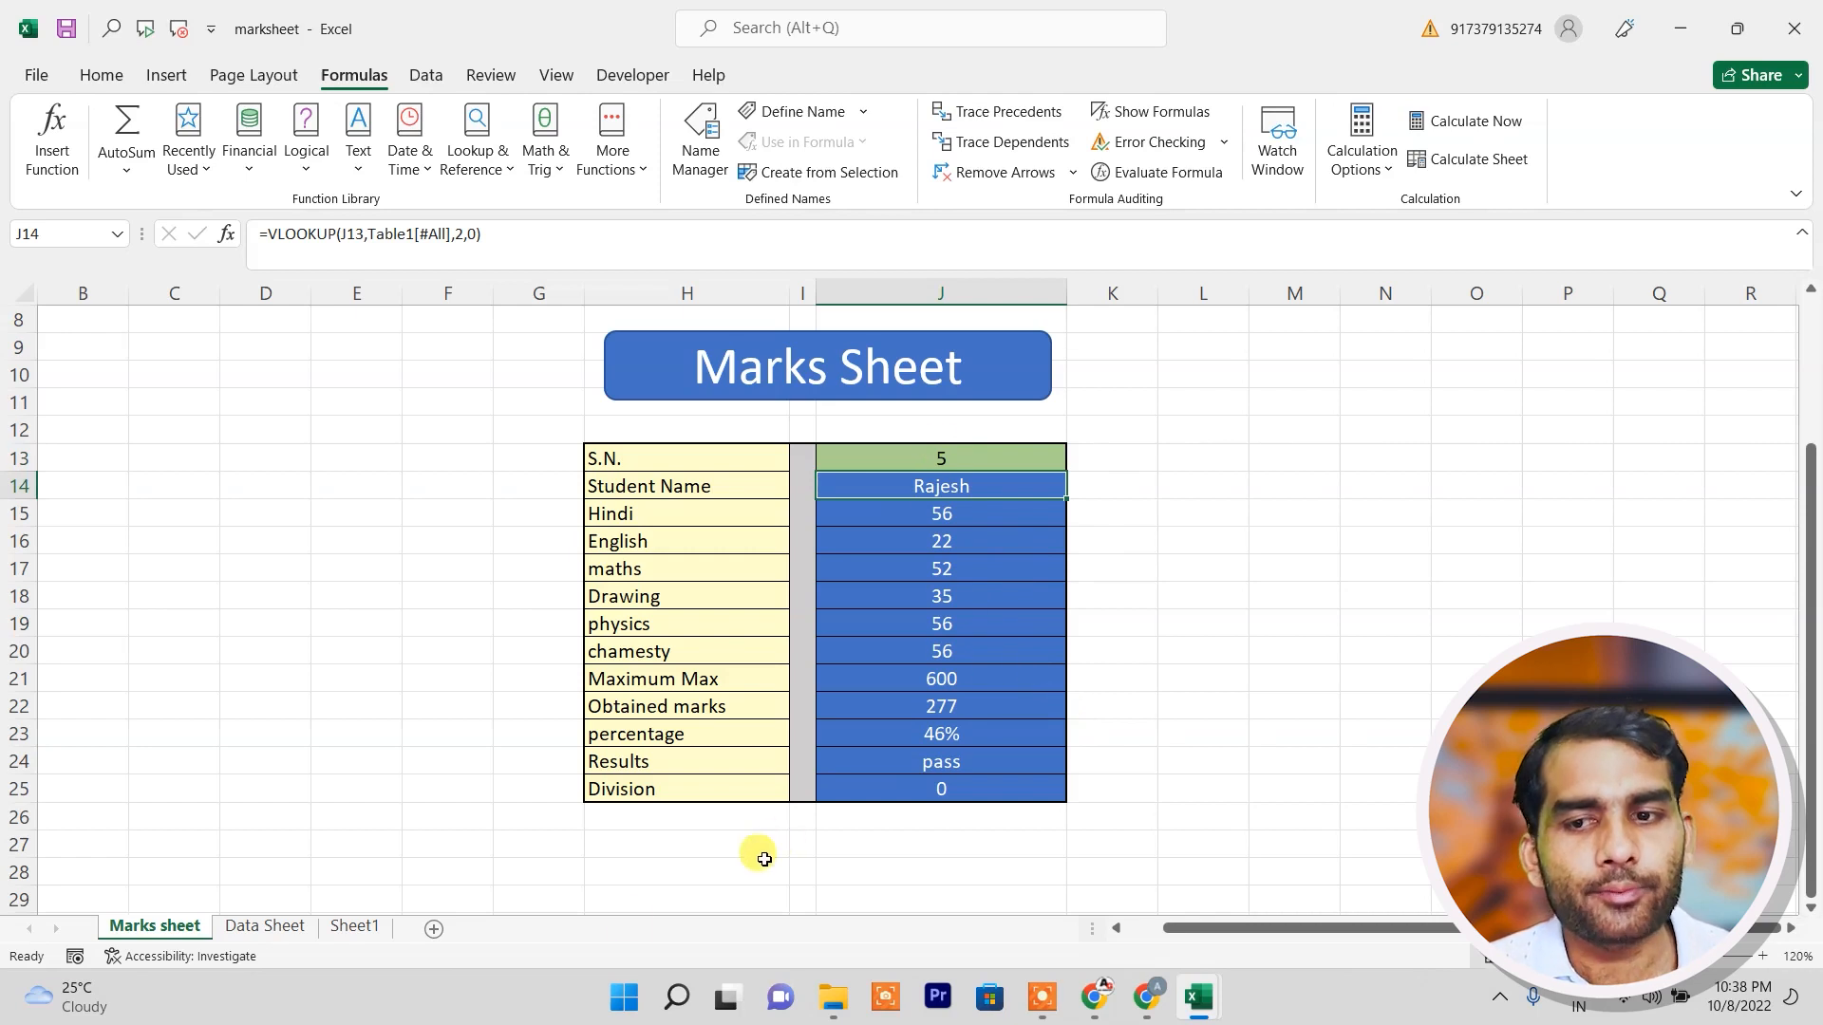
Compare the S.N. 5 row in the Data Sheet with the record and VLOOKUP formulas on the Marks sheet.
click(252, 933)
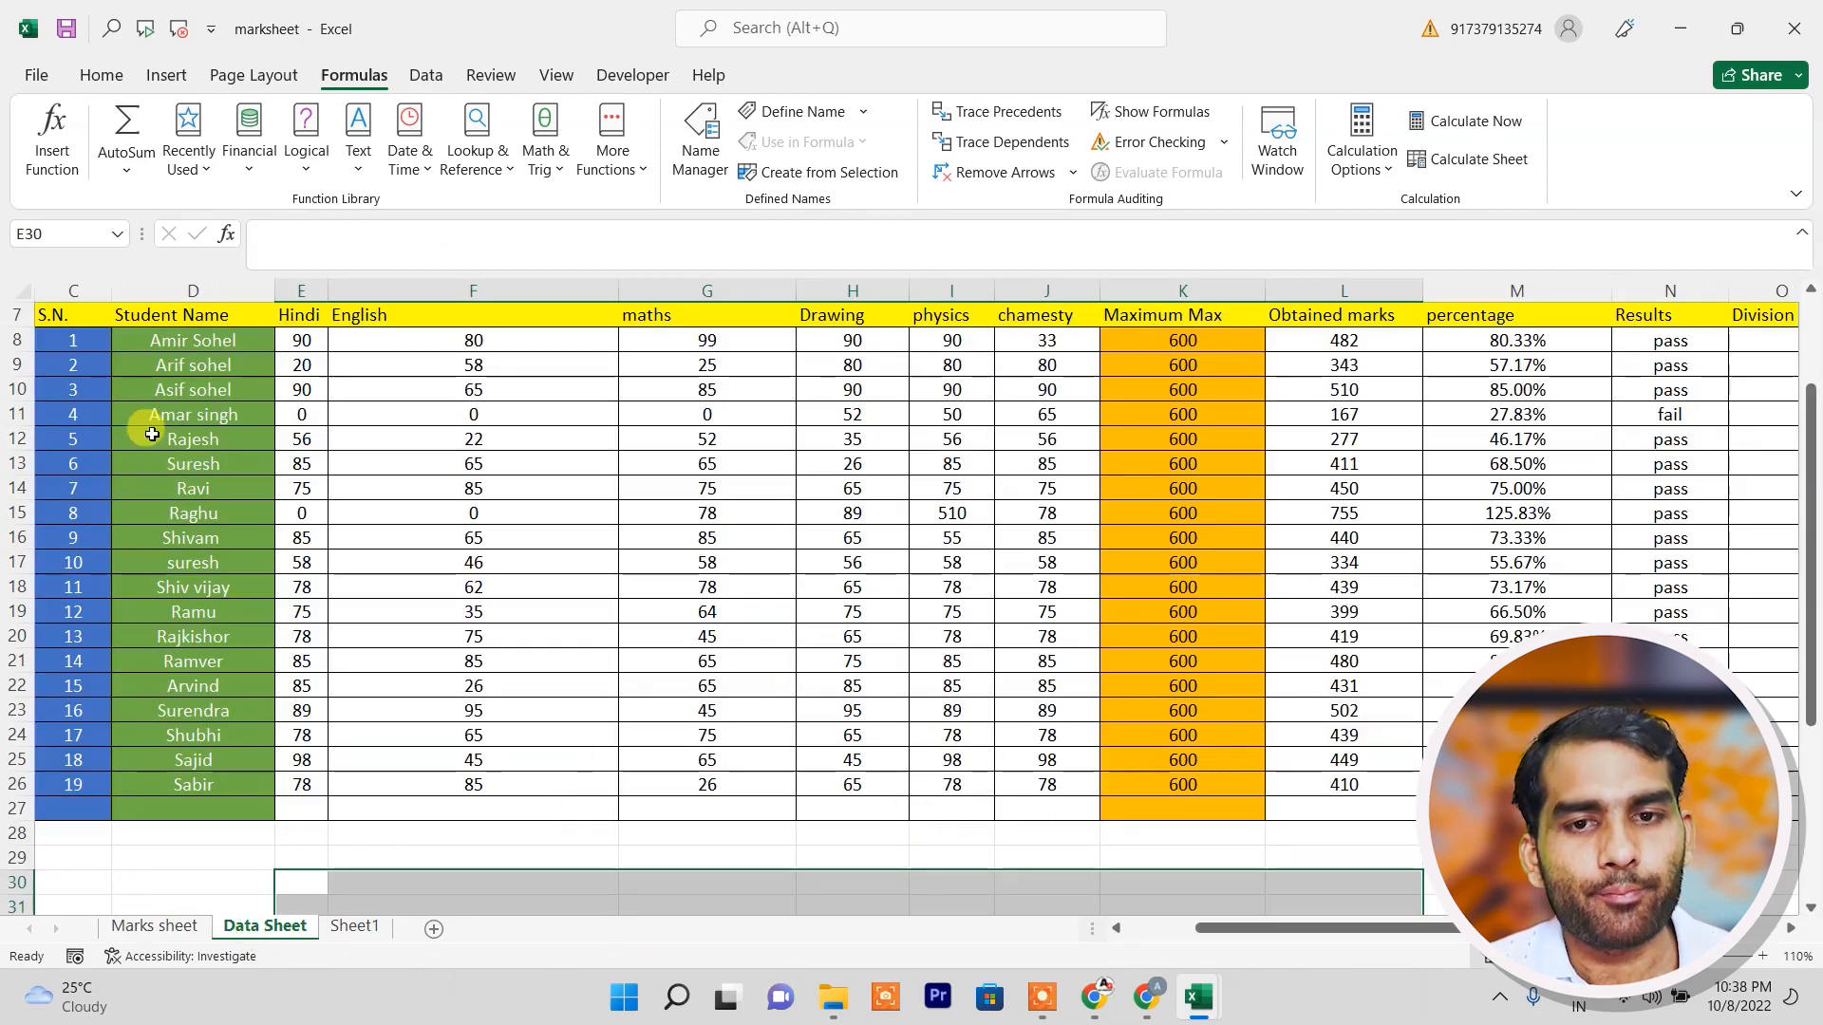
click(83, 441)
click(195, 441)
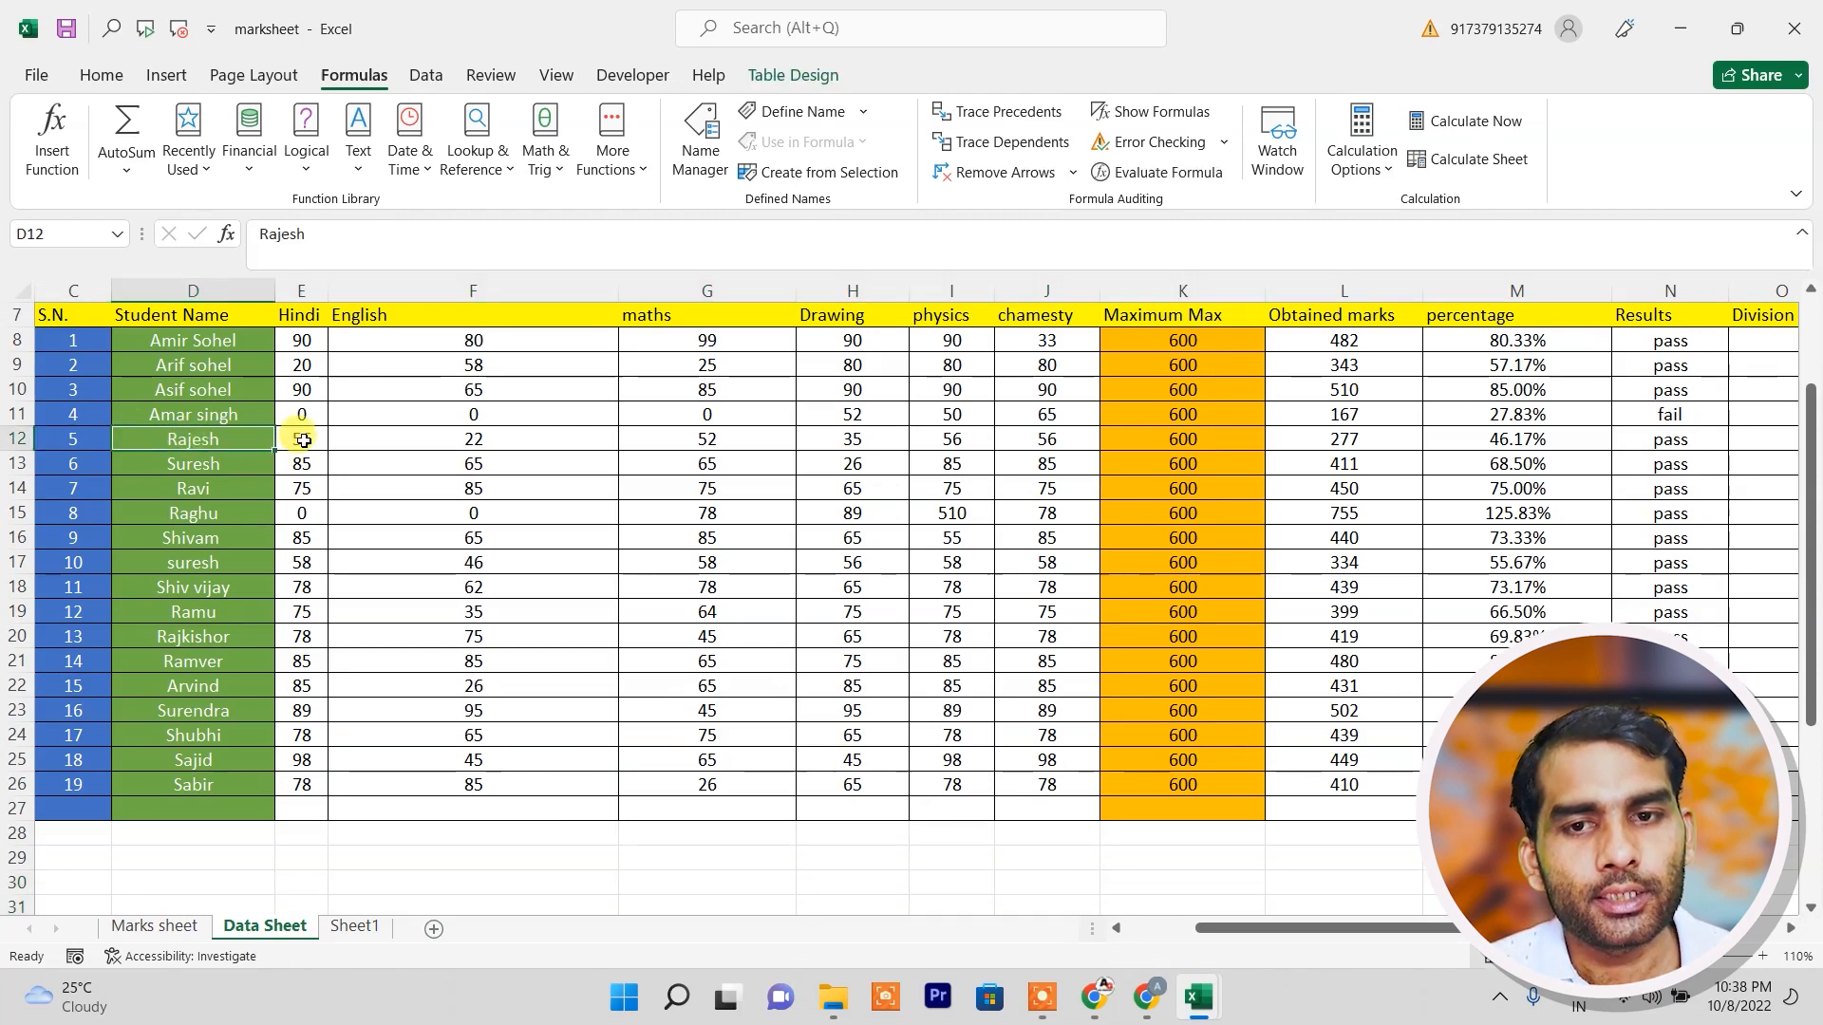
click(354, 928)
click(185, 938)
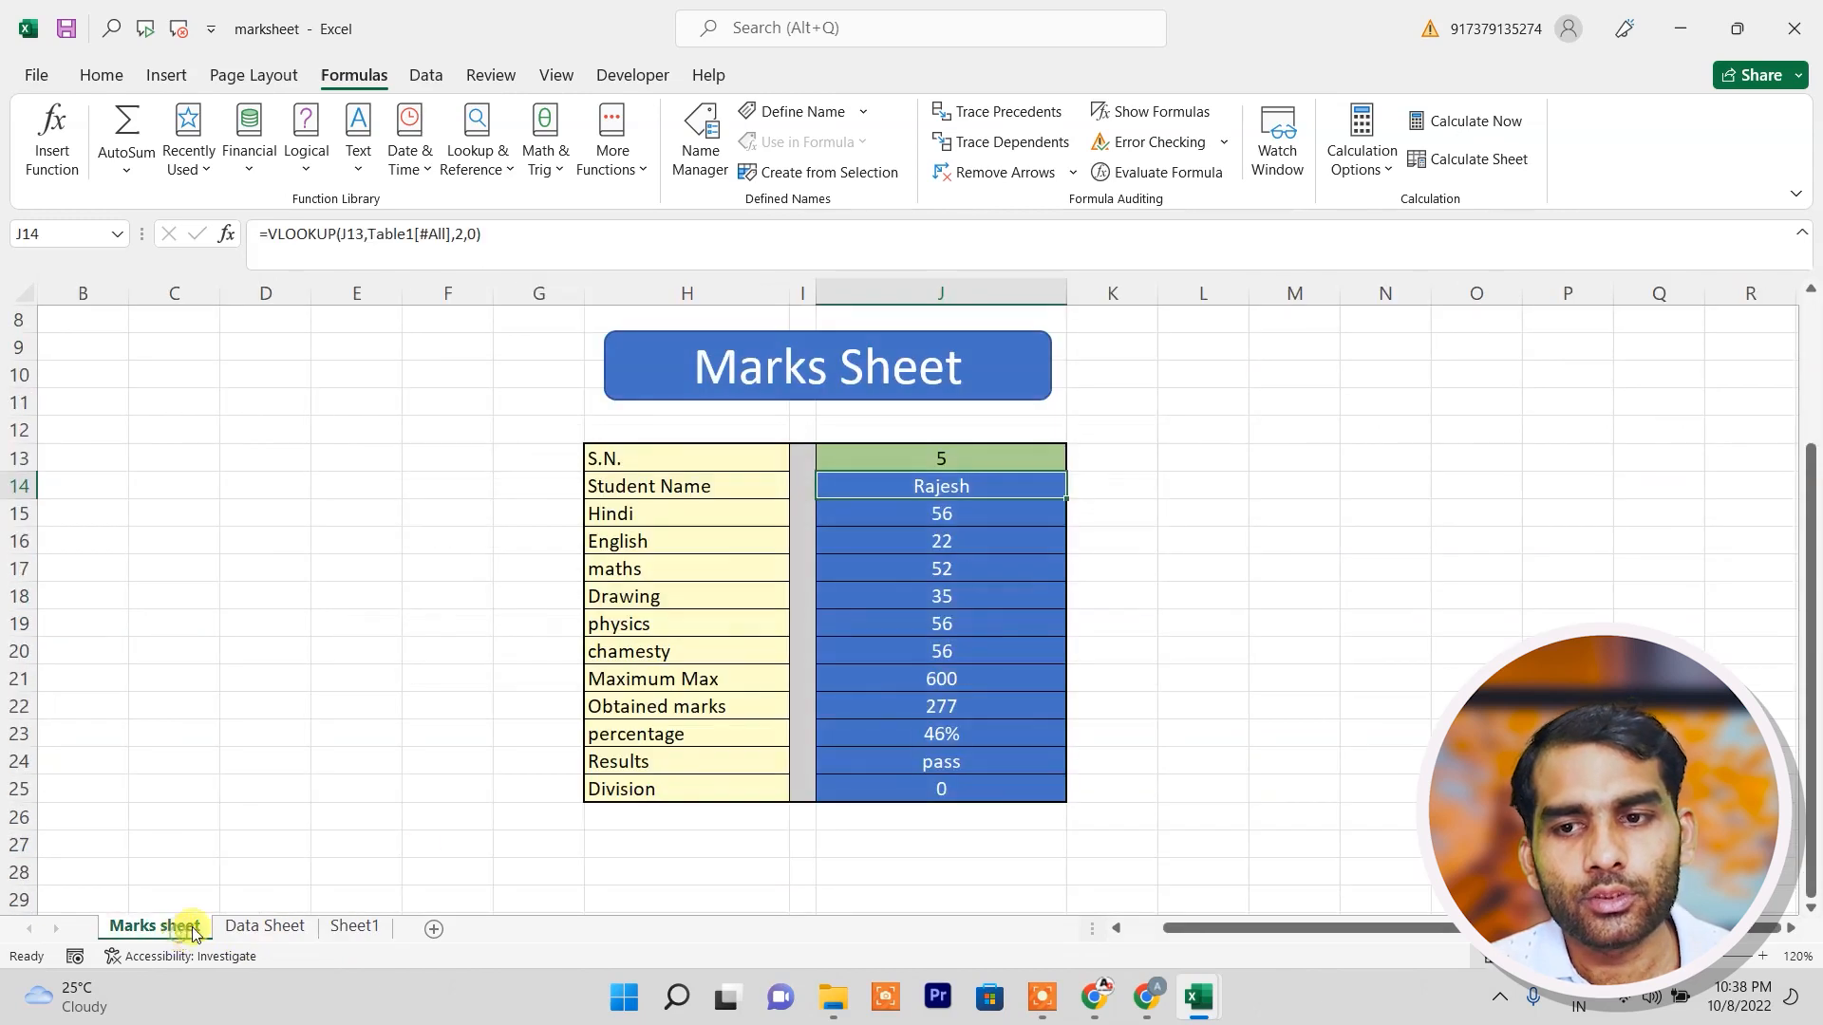
click(939, 513)
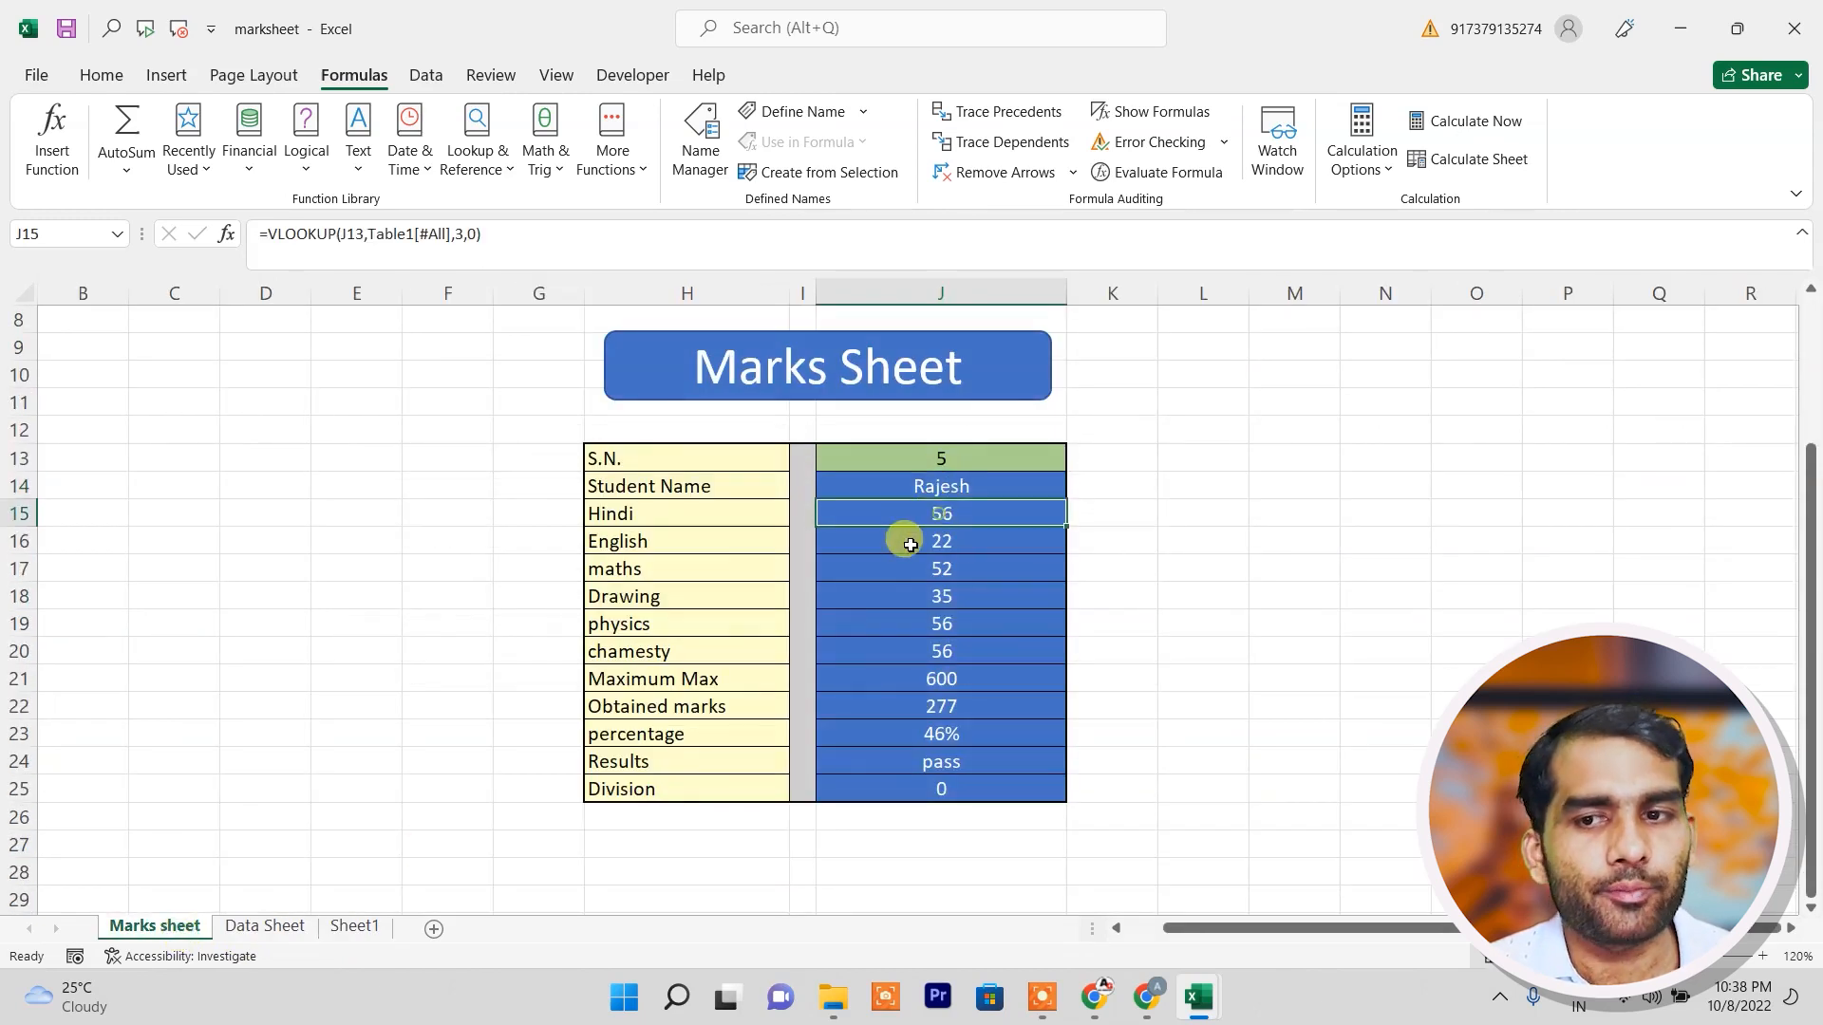
Clear the lookup formulas from Student Name through Results in J14:J24 of the Marks sheet.
drag(951, 489, 943, 764)
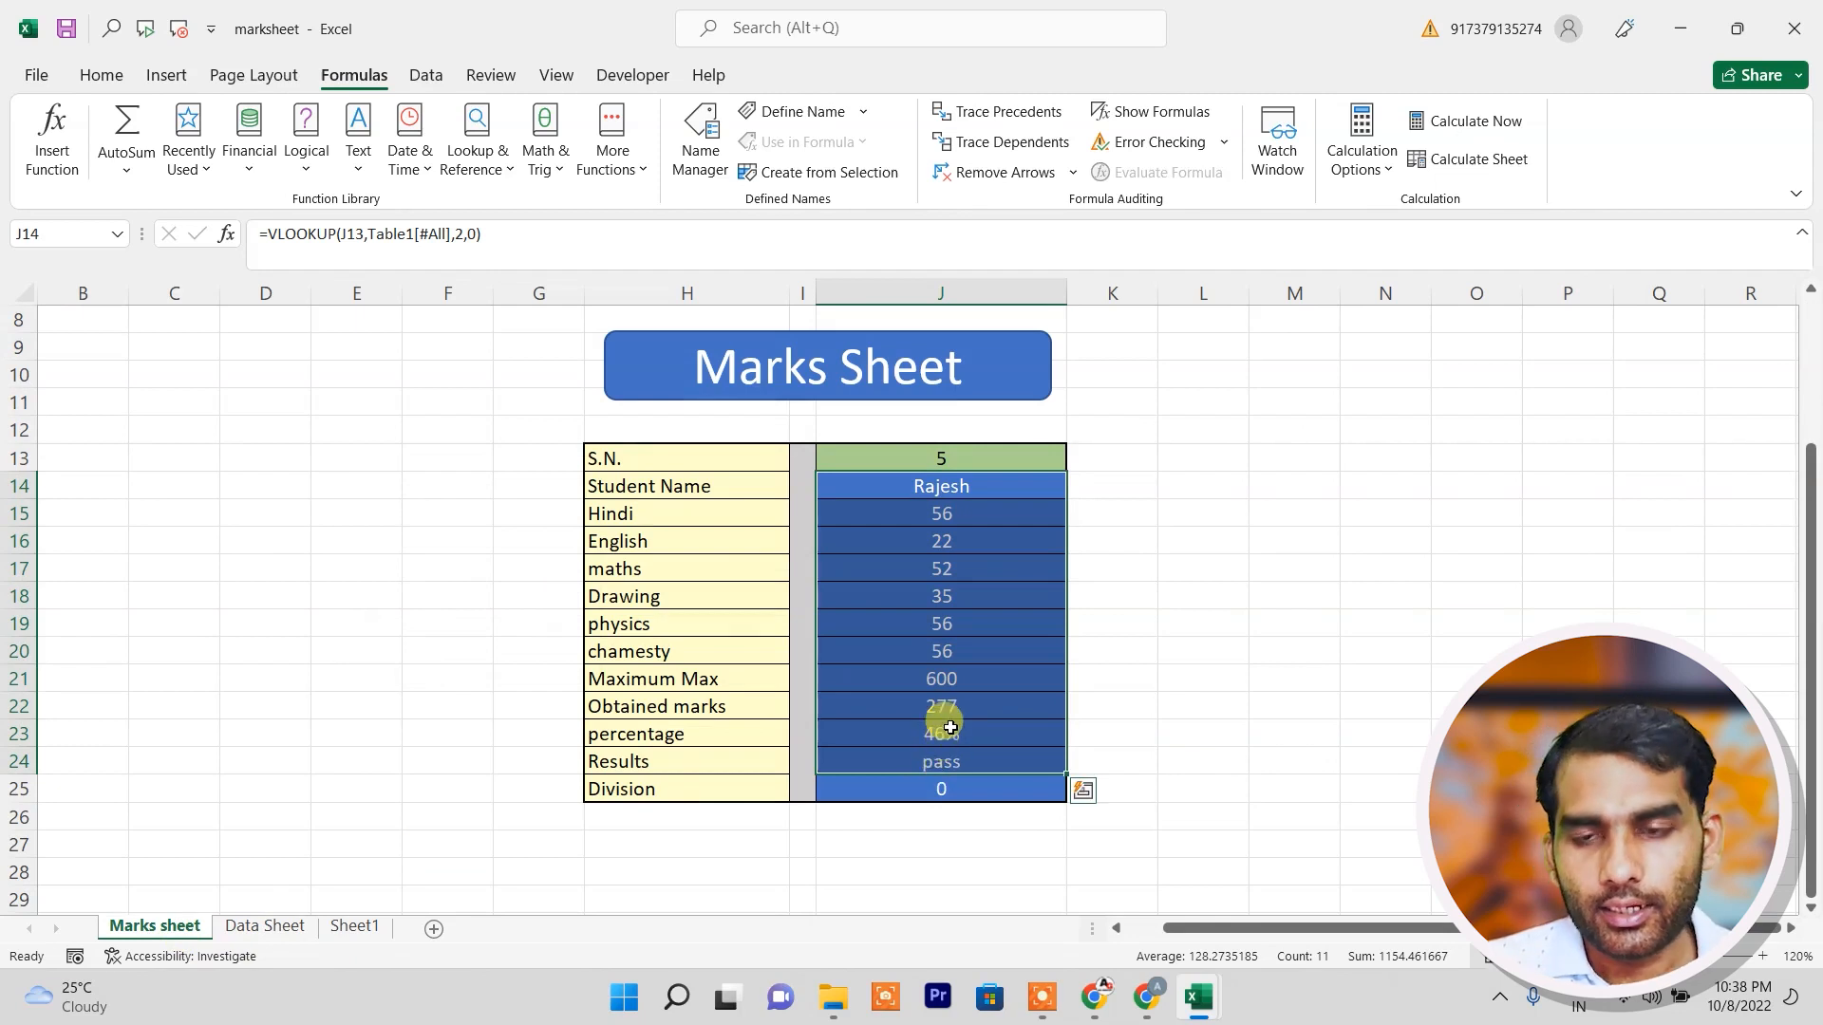
key(Delete)
click(1291, 459)
Begin a VLOOKUP formula in the Student Name cell J14 with the S.N. cell J13 as the lookup value.
click(949, 484)
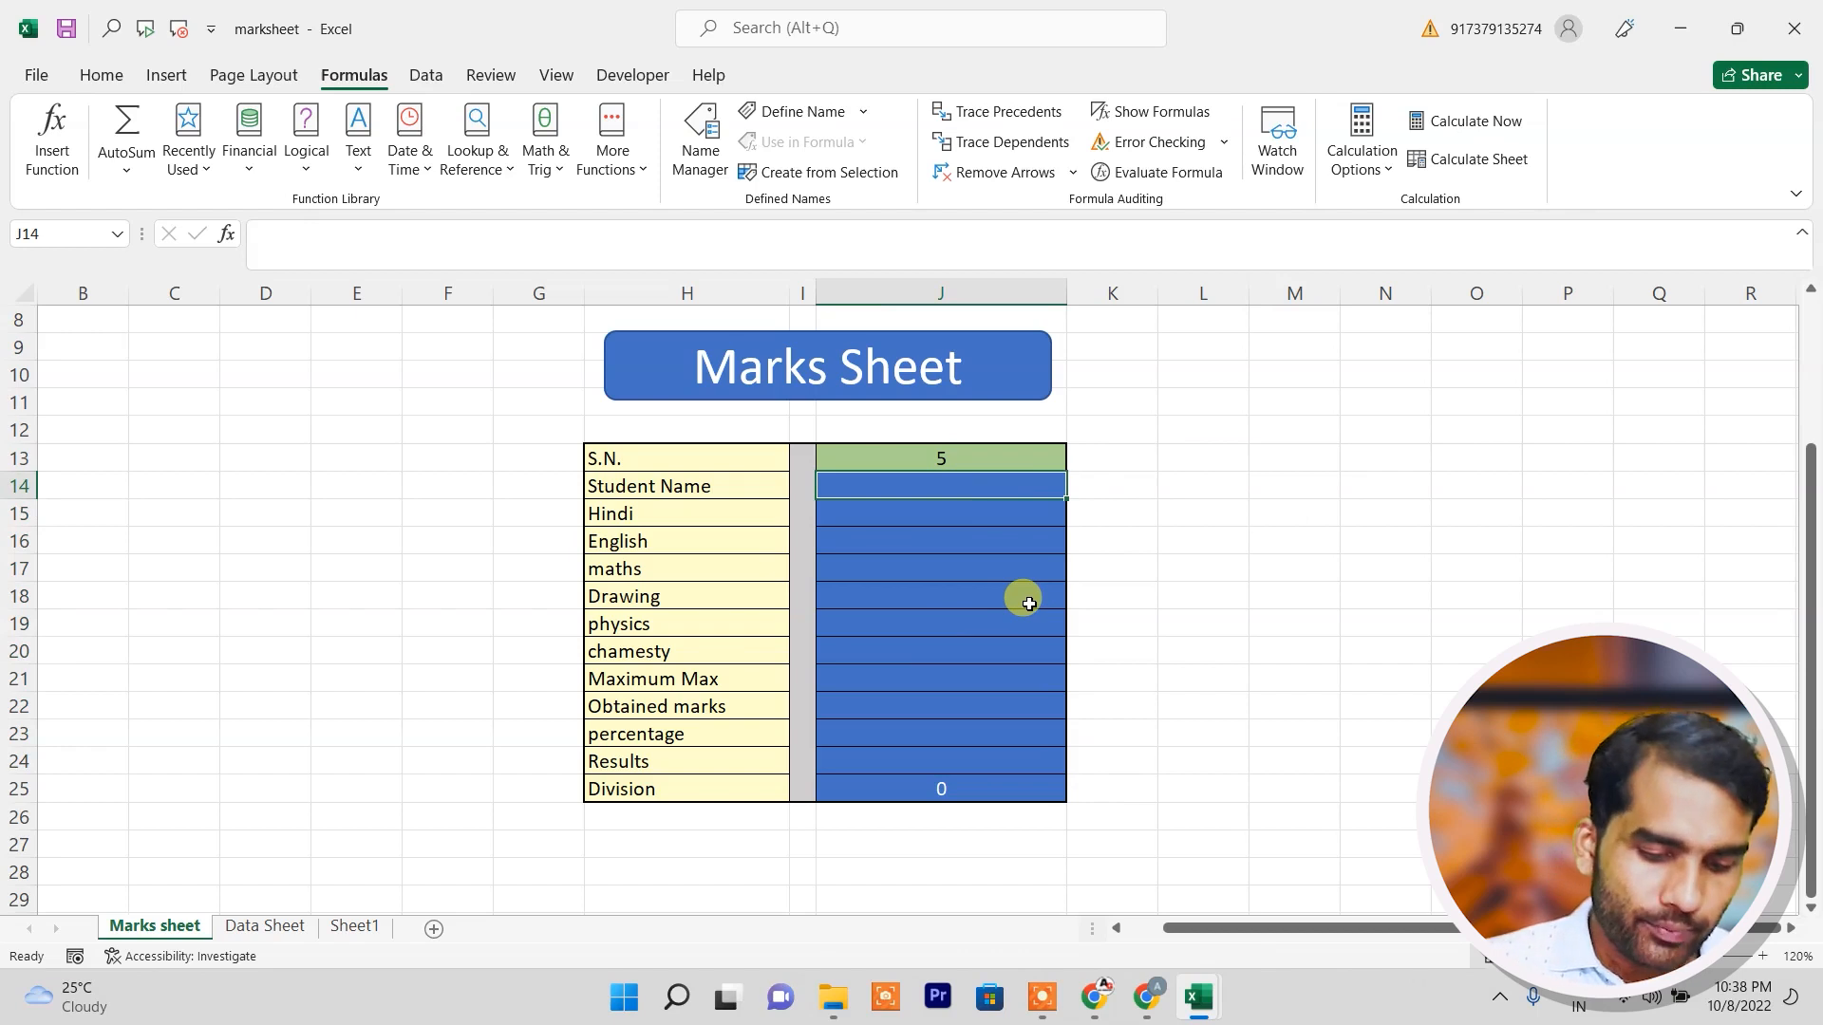
text(=)
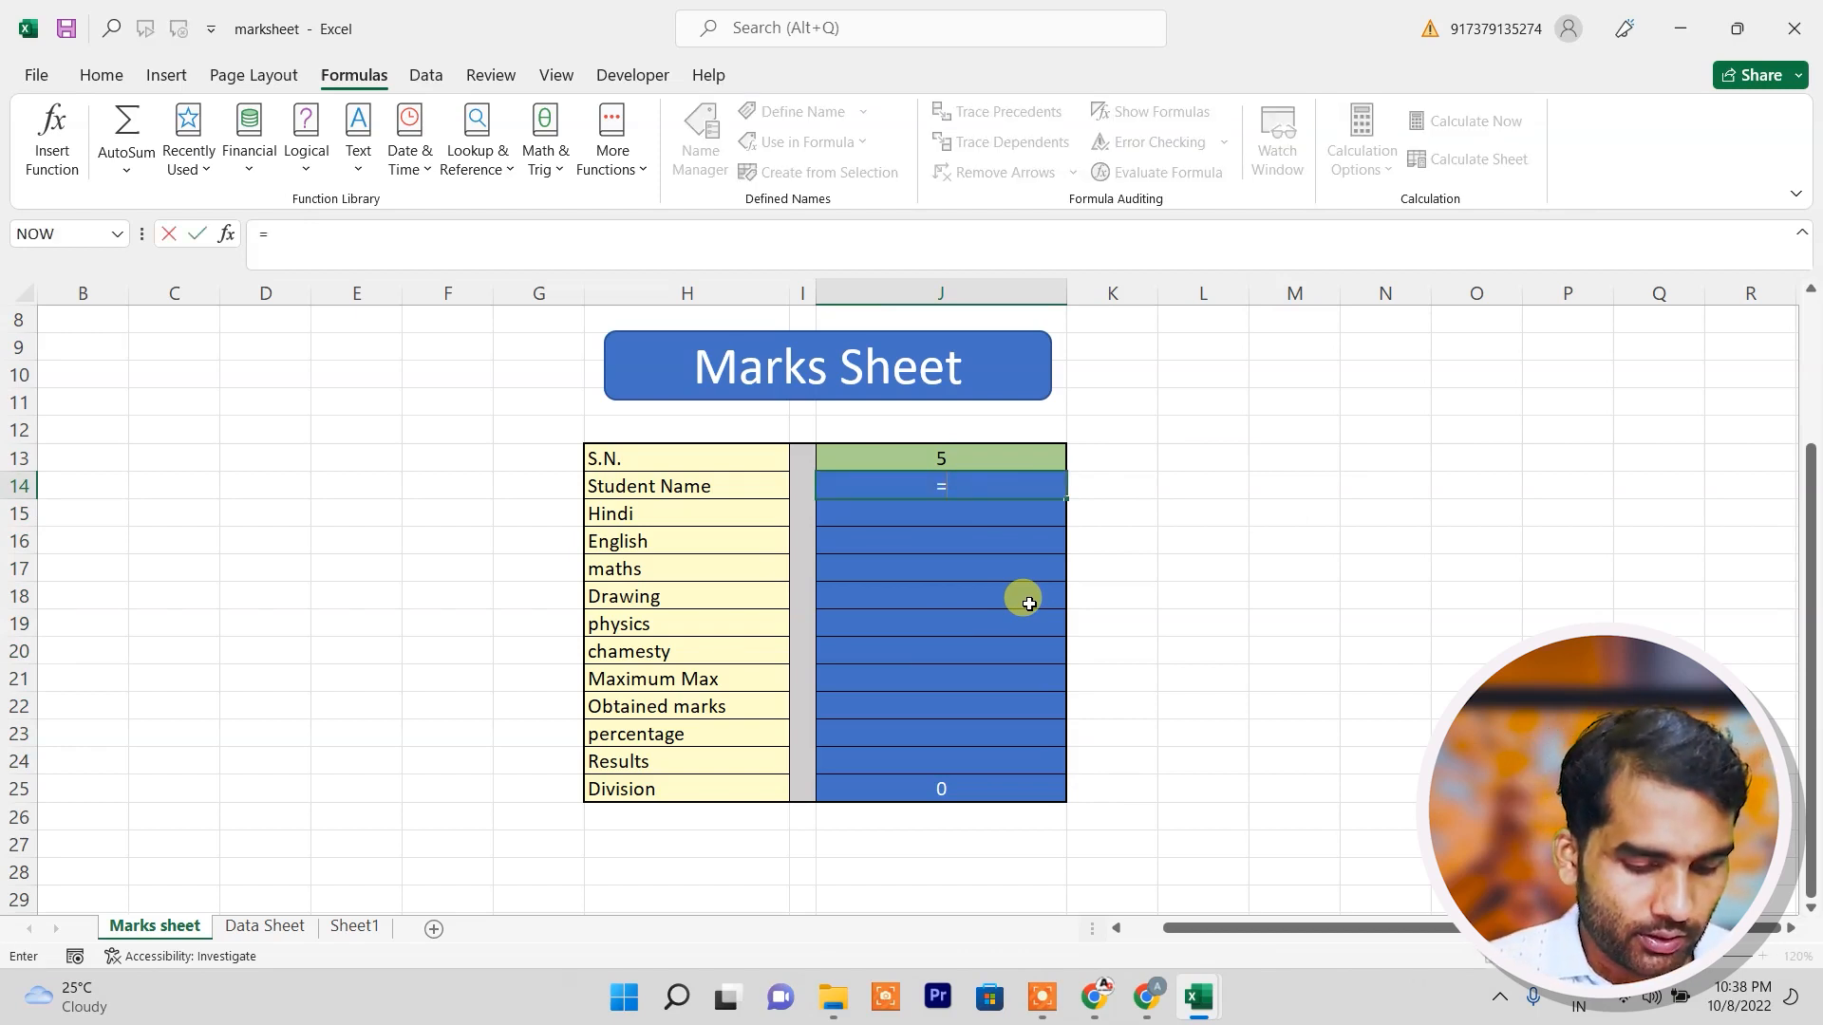
text(vlooku)
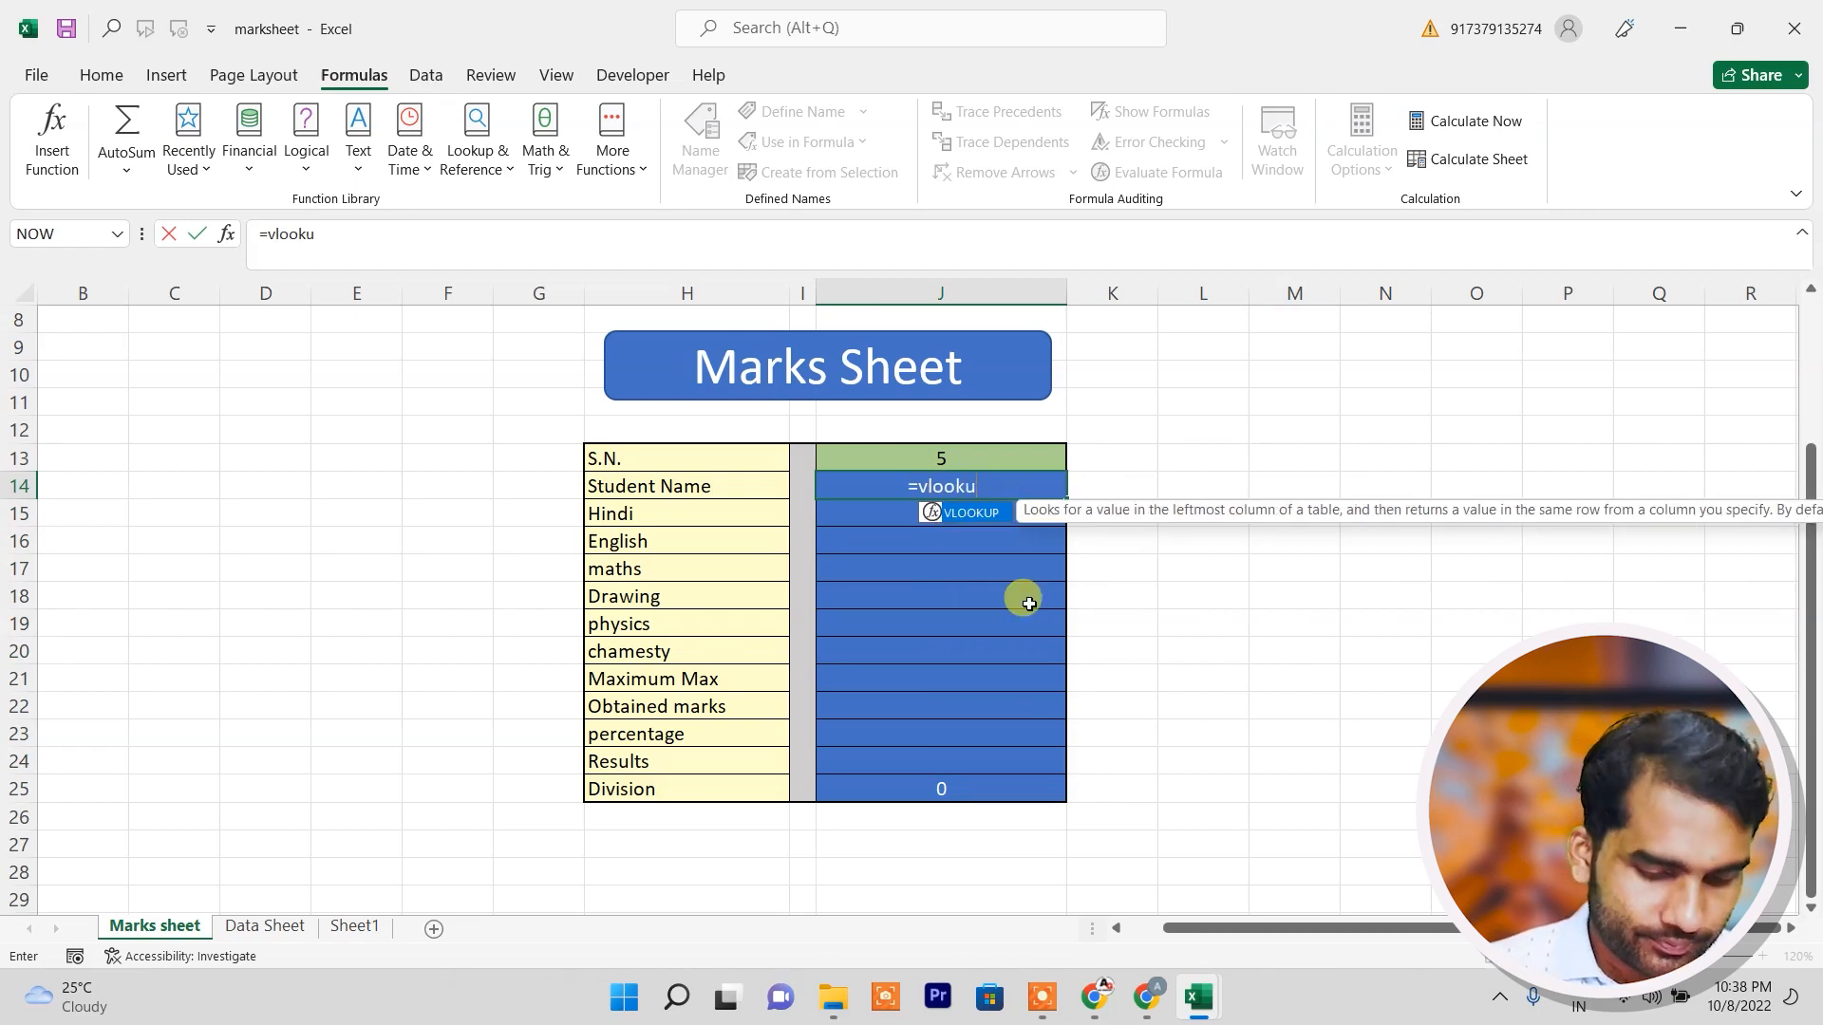
text(p()
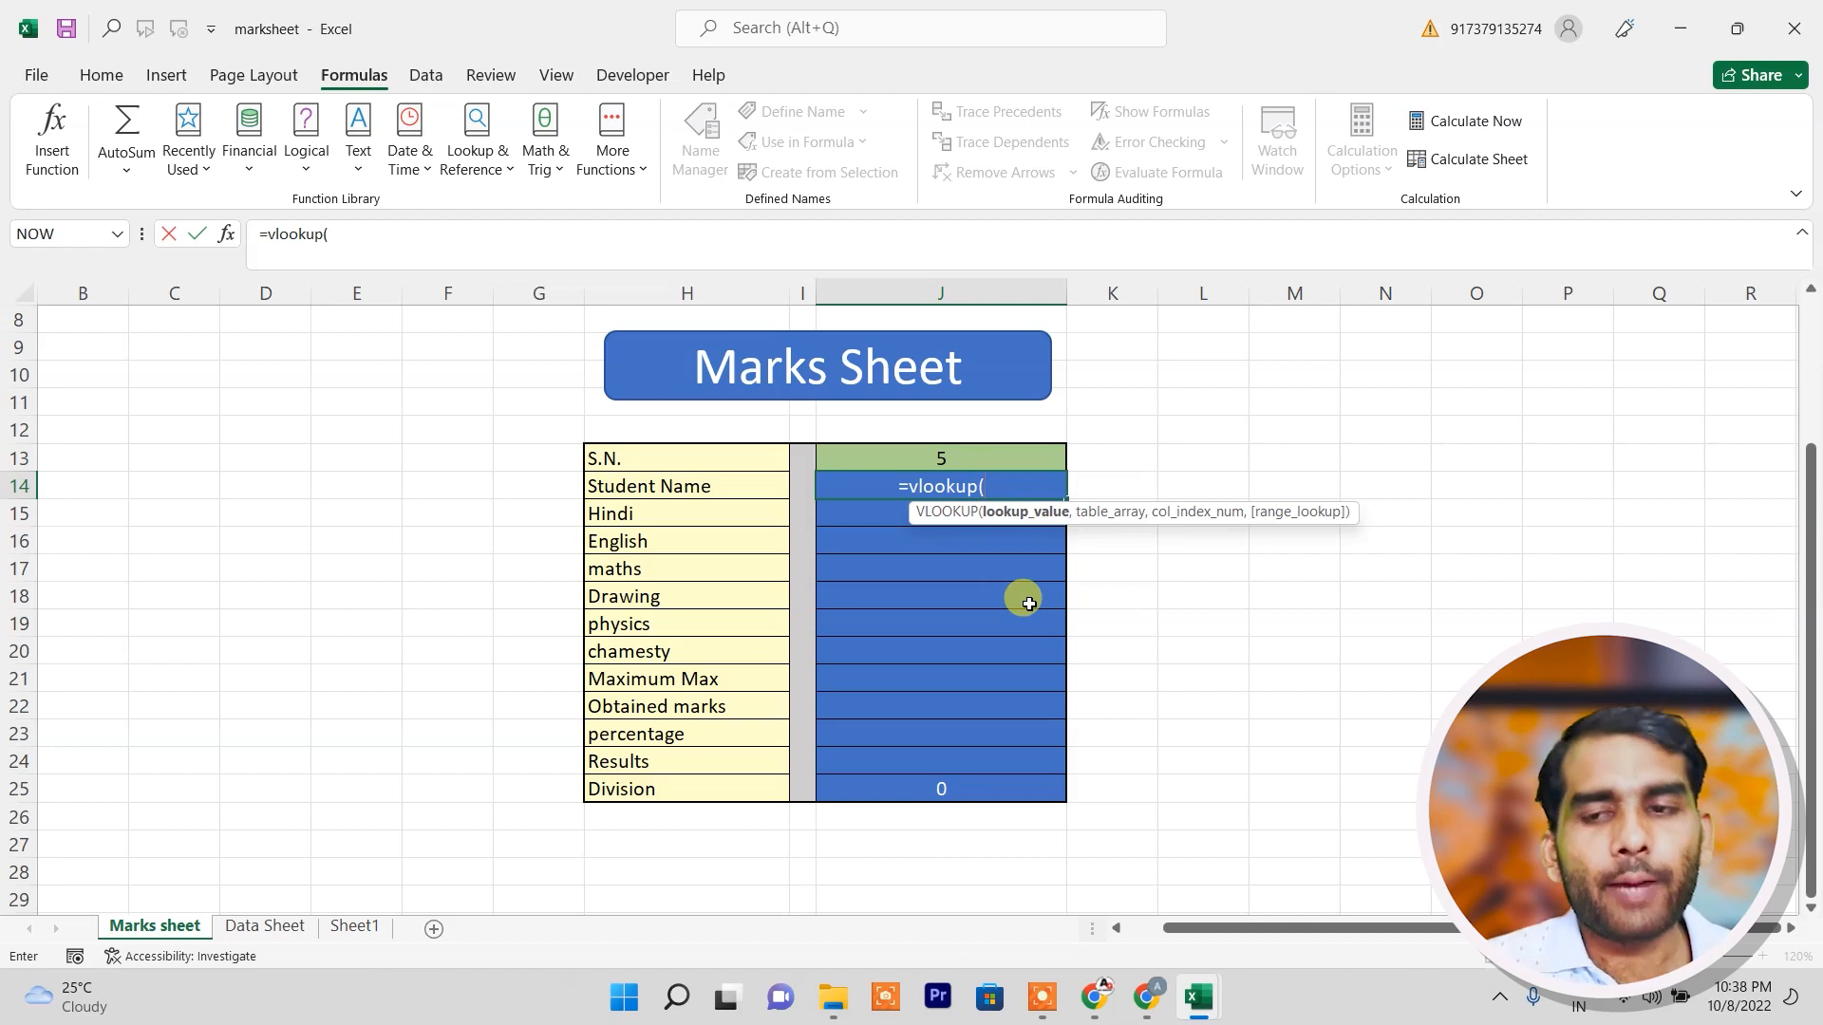
click(950, 457)
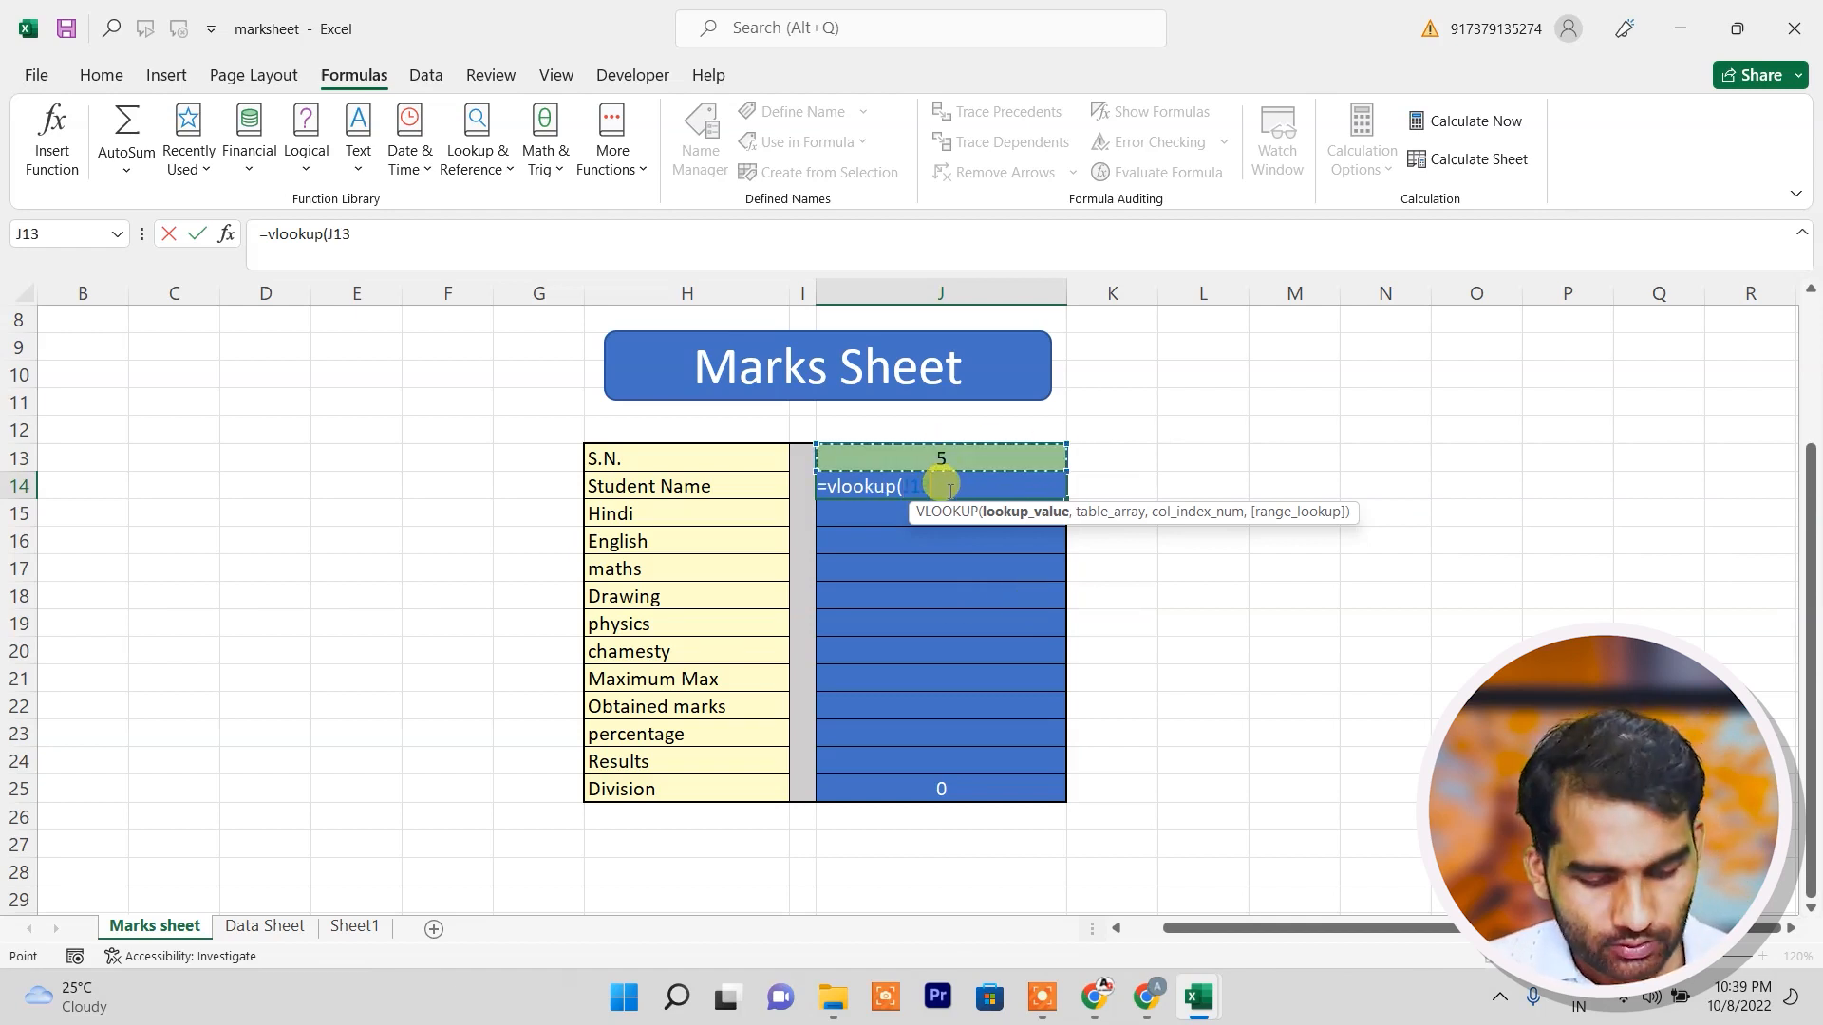
text(,)
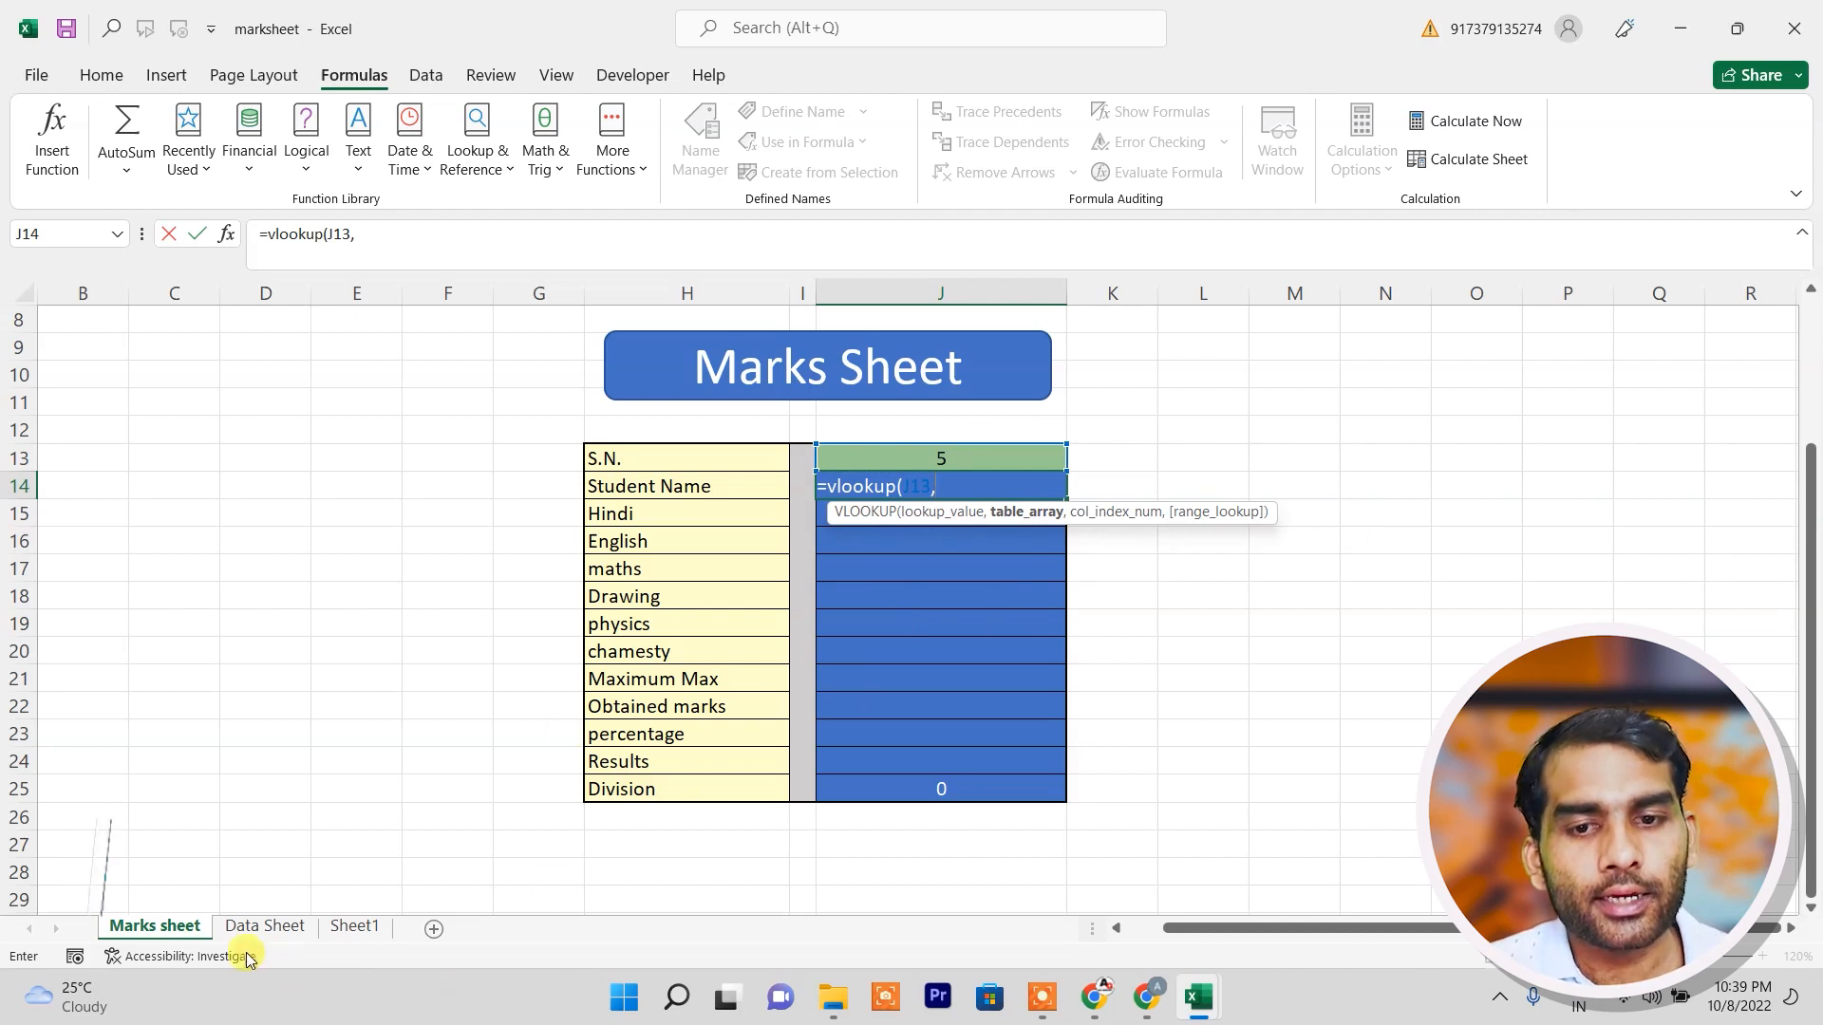
Give the VLOOKUP the whole Data Sheet table, Table1[#All], as table array, column index 2 and range lookup 0.
click(273, 927)
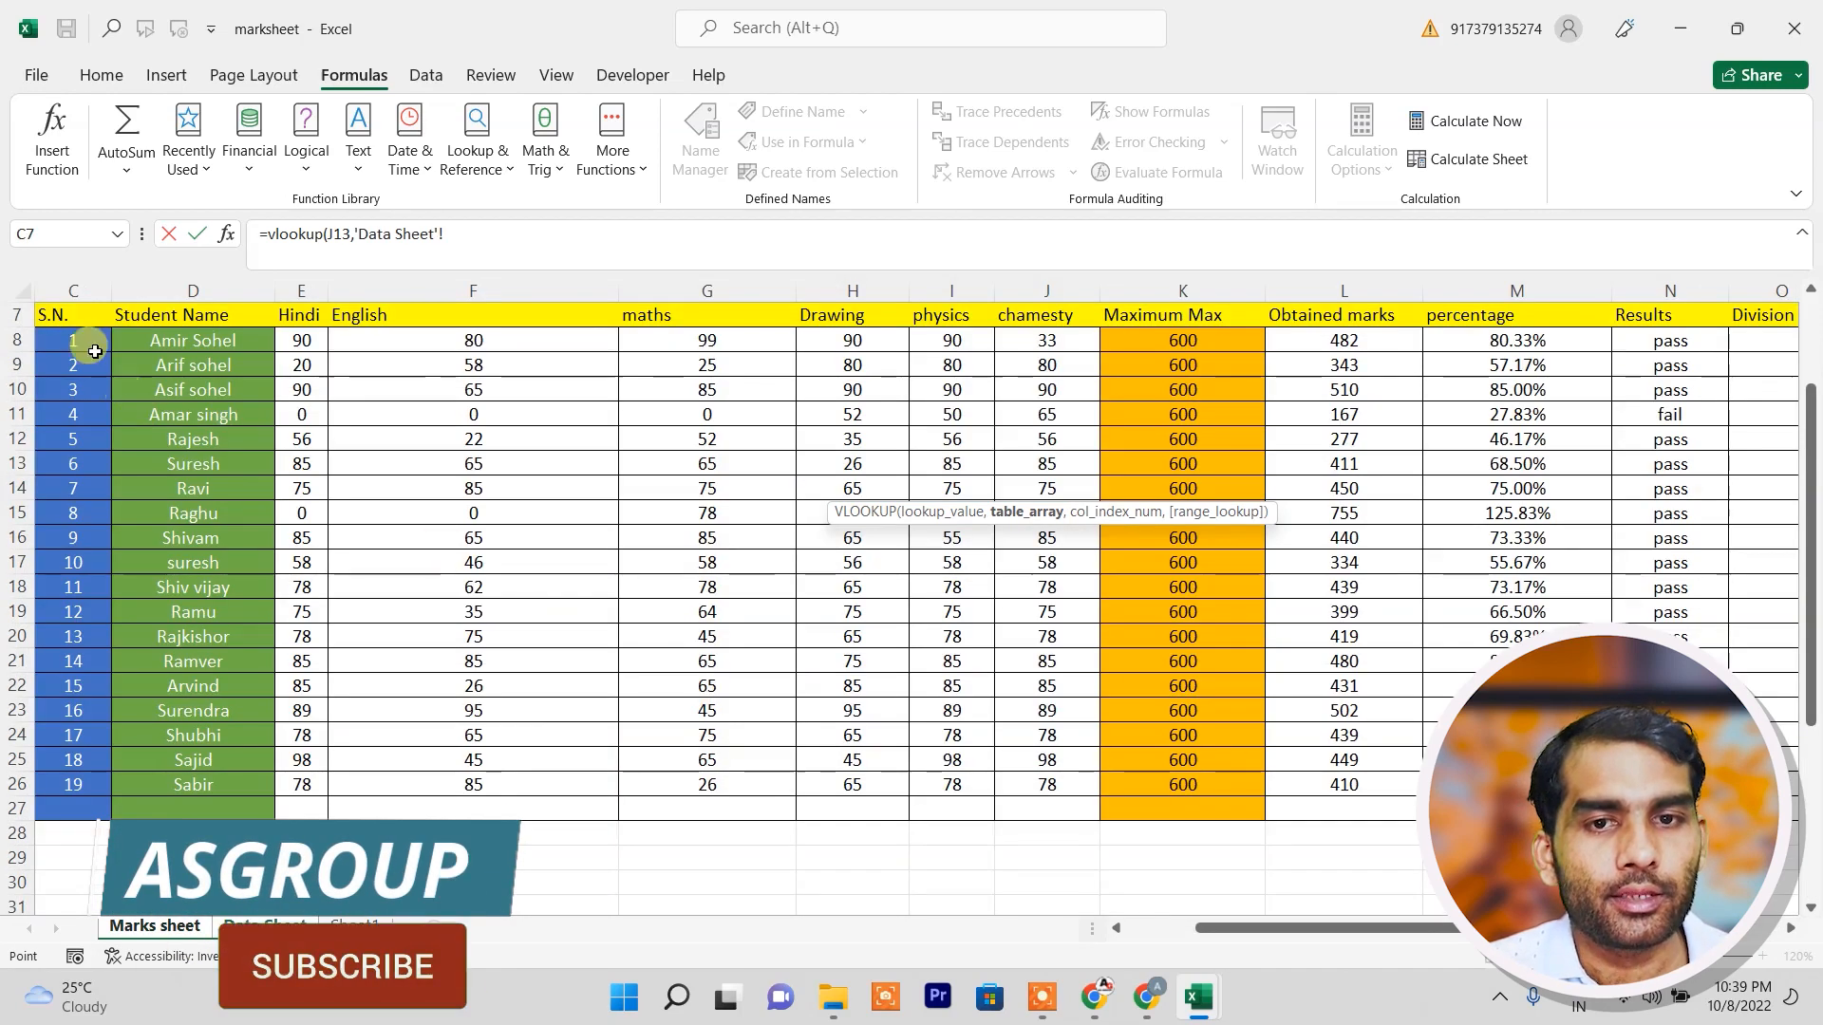
drag(73, 314, 1555, 809)
drag(1452, 931, 1269, 954)
text(,)
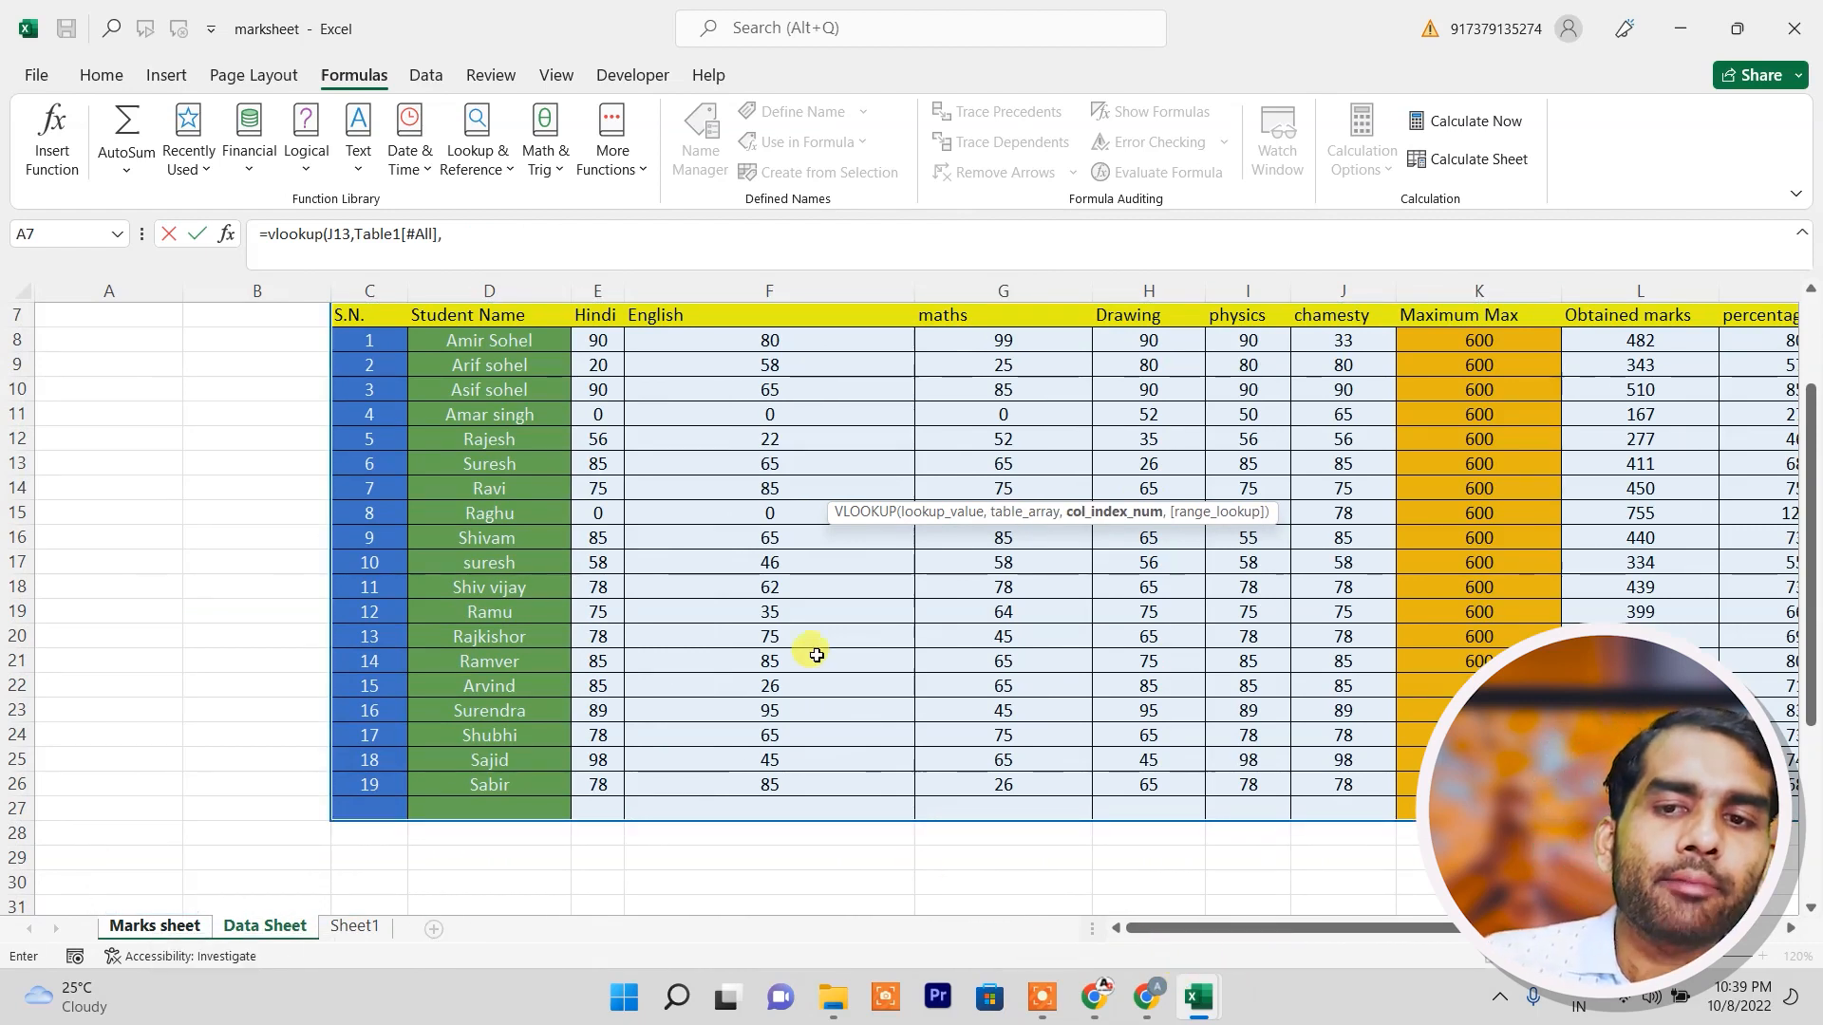
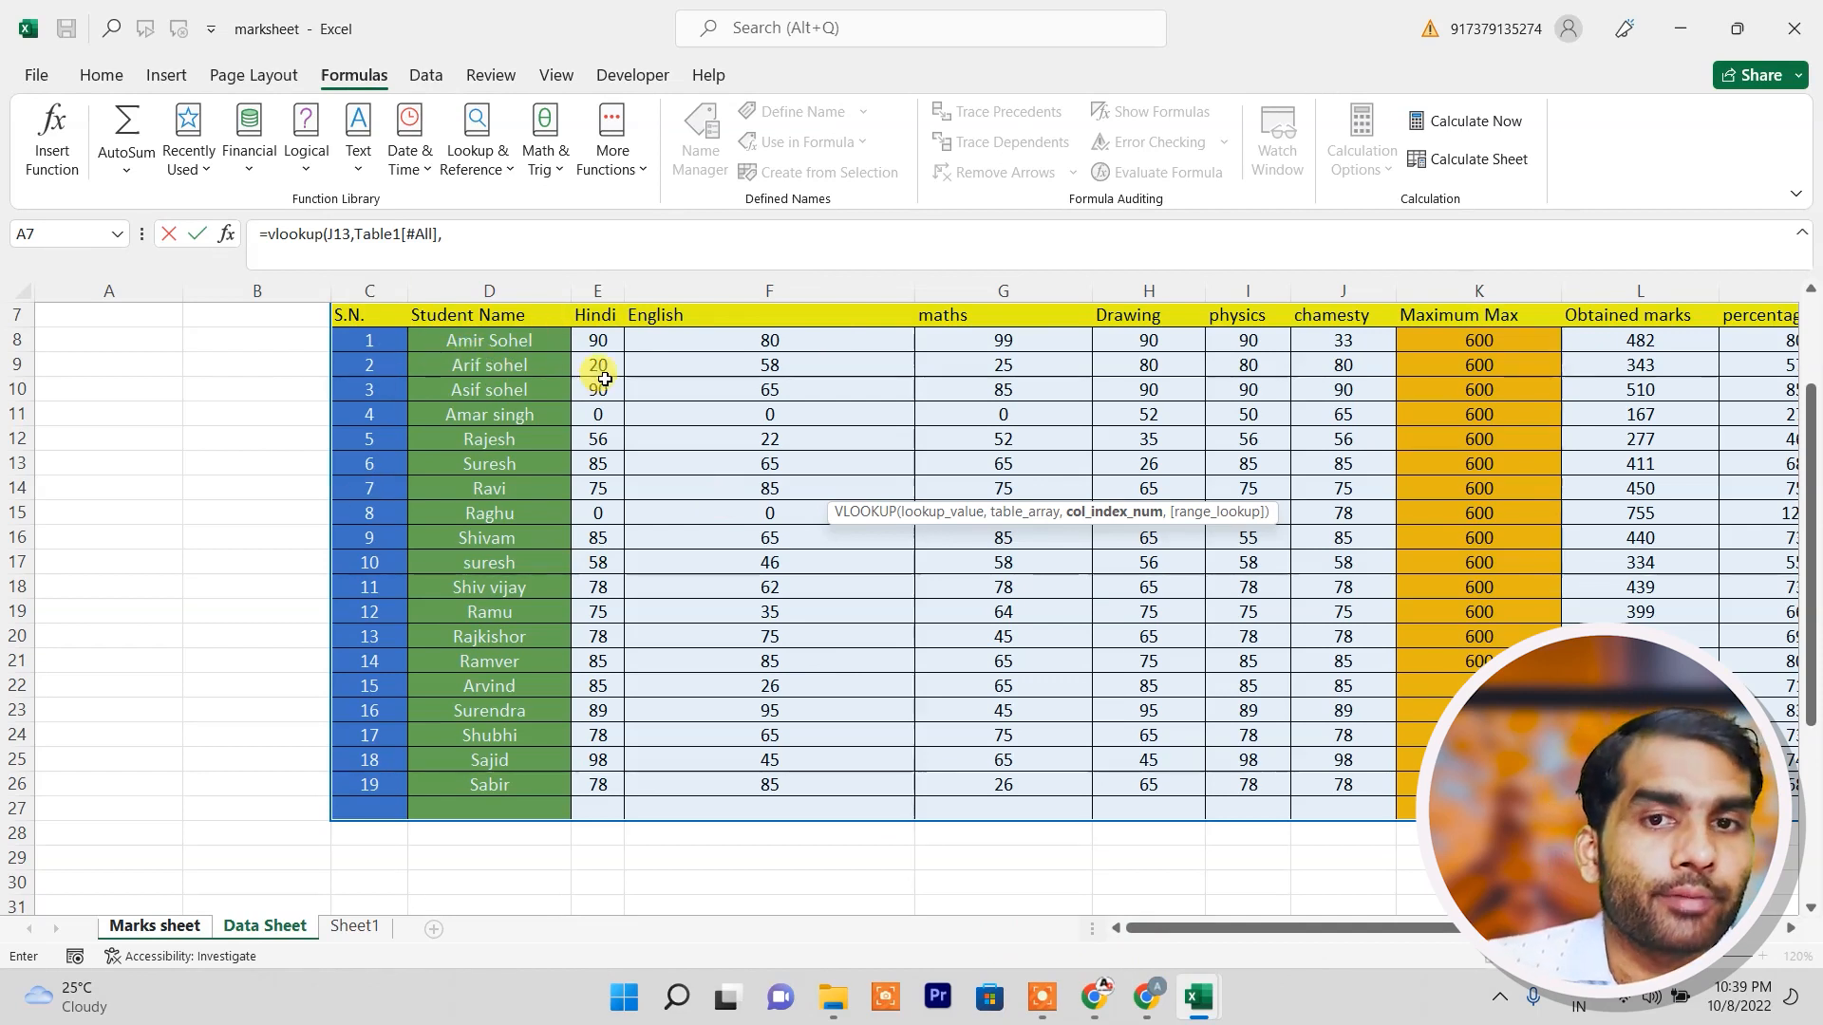
click(477, 236)
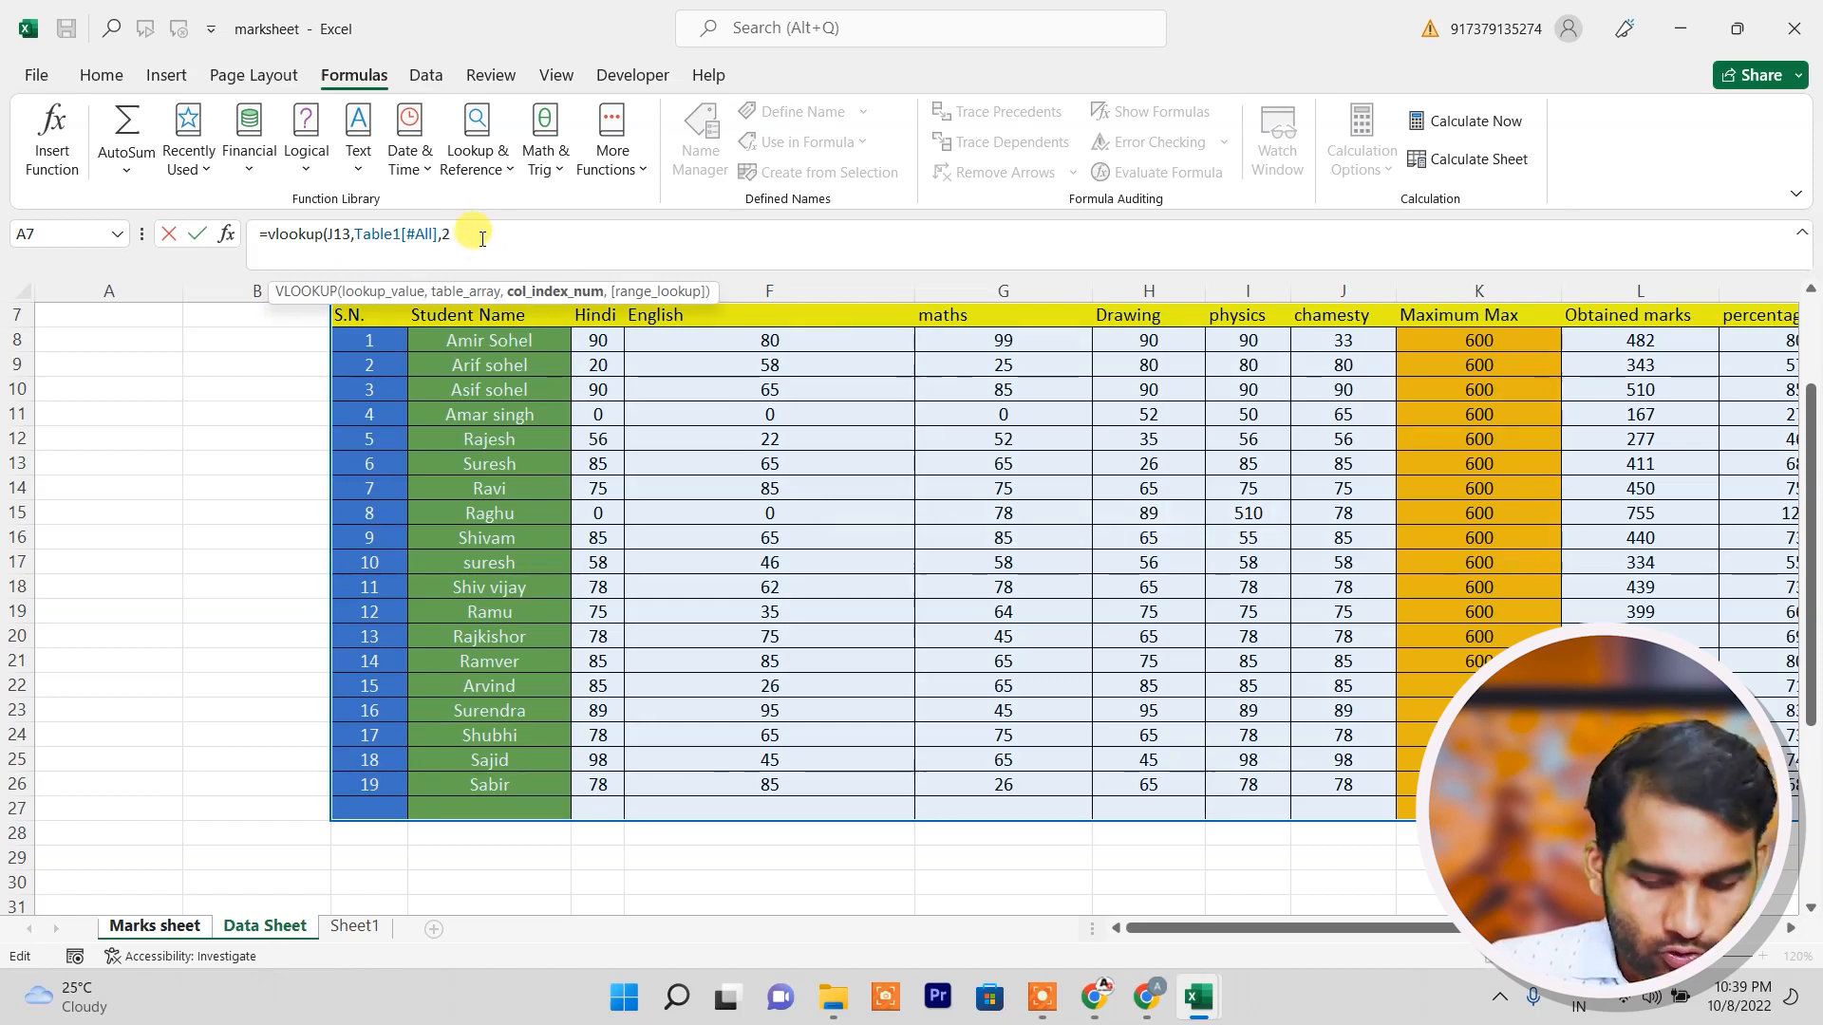
text(,0)
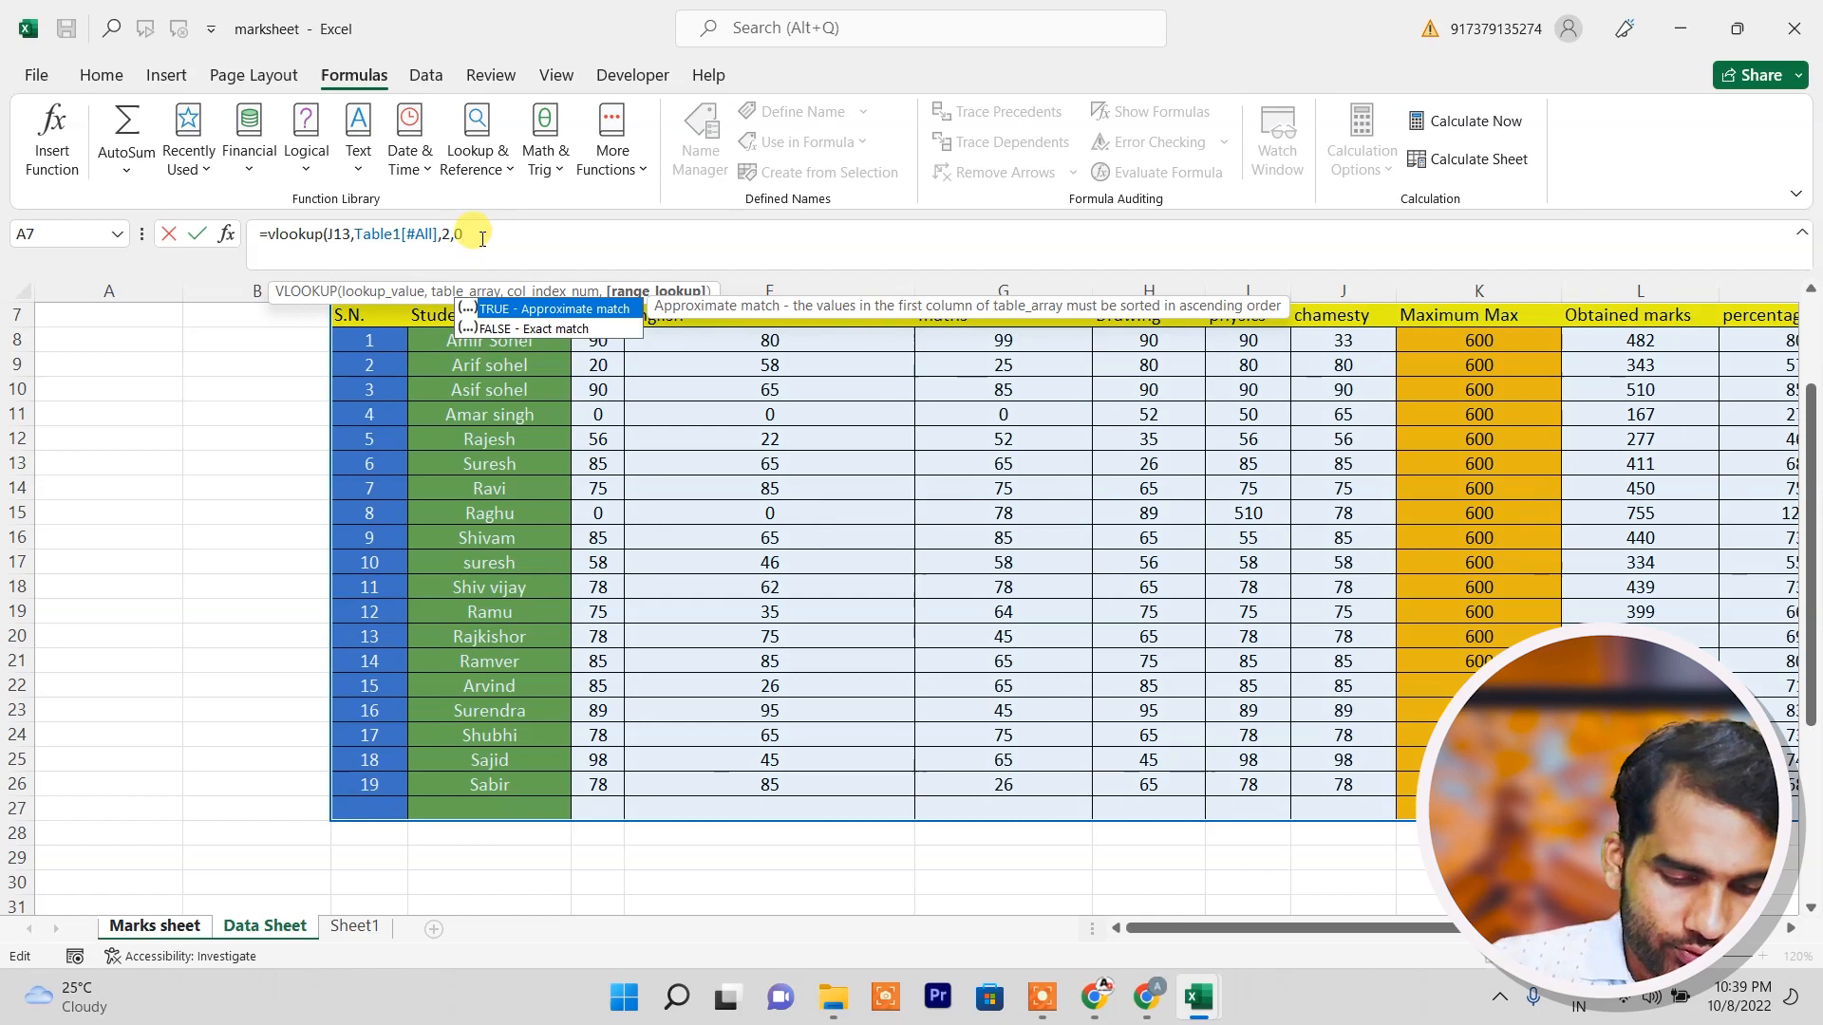
Complete the Student Name formula in J14 as =VLOOKUP(J13,Table1[#All],2,0).
text())
key(Return)
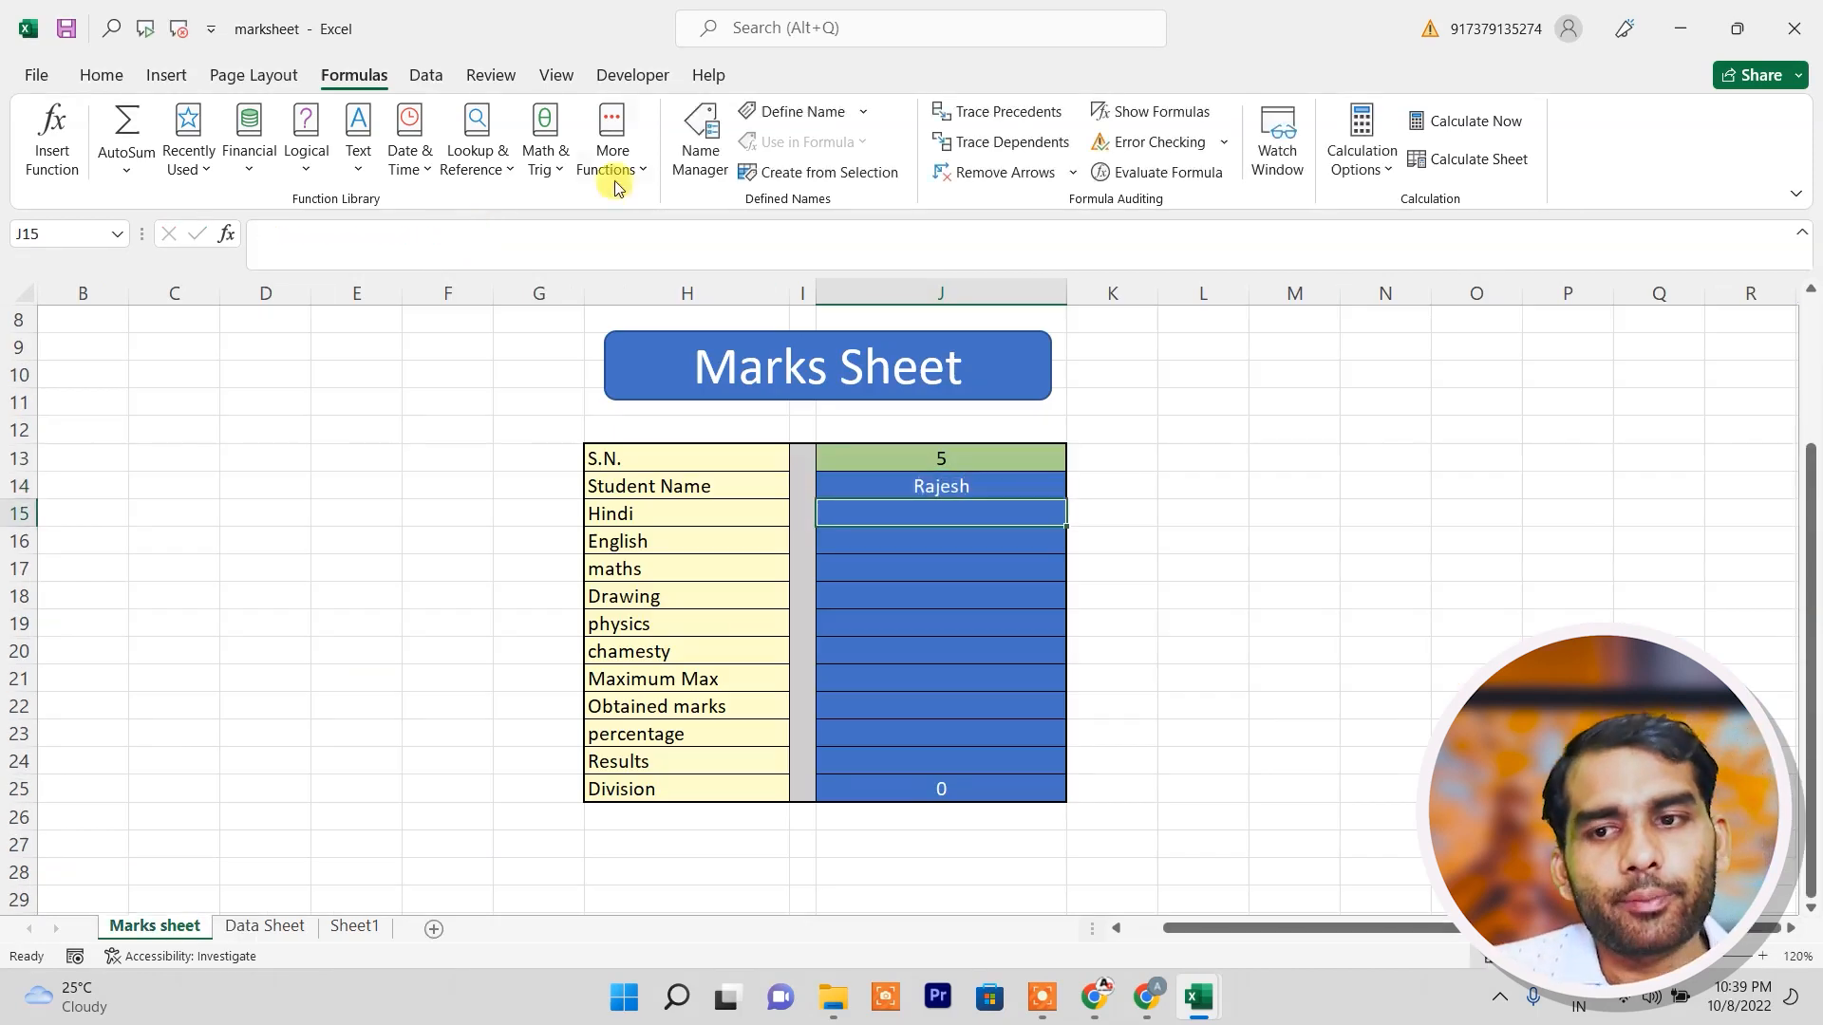
Test the Student Name lookup by entering 7 and 10 as the S.N. in J13.
click(940, 458)
text(7)
key(Return)
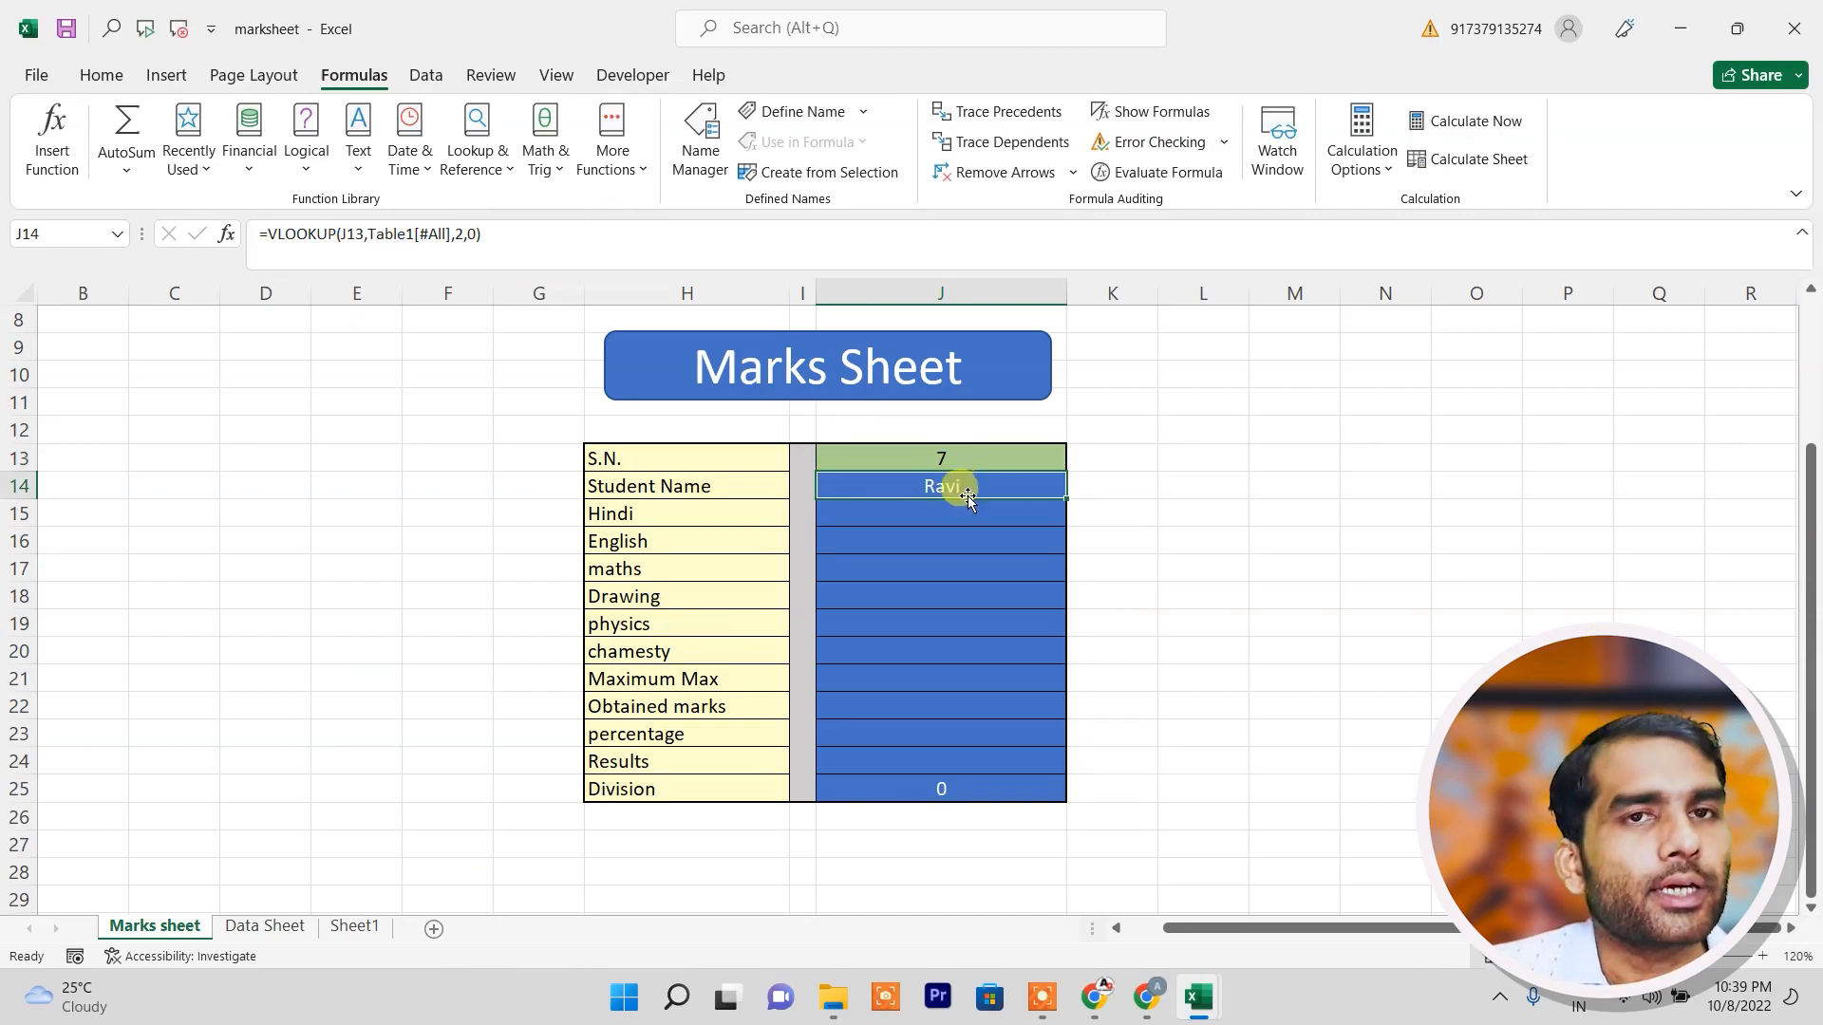
click(966, 453)
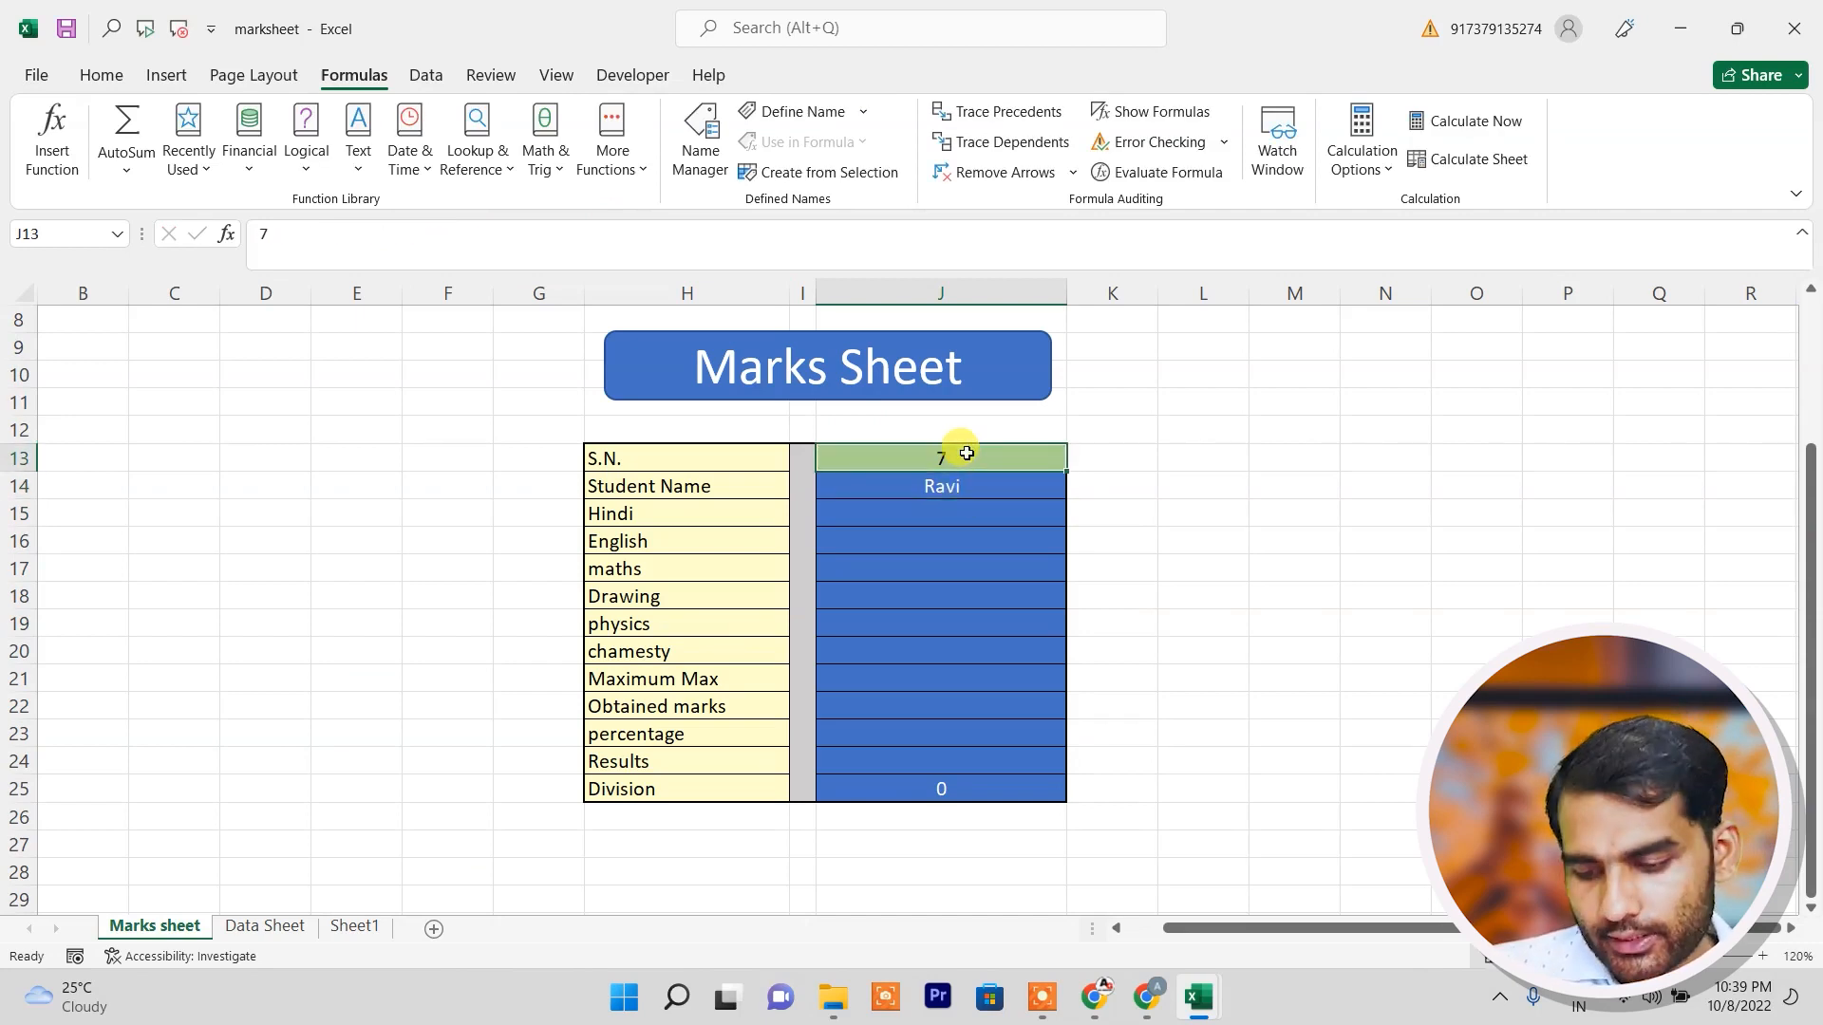
text(10)
key(Return)
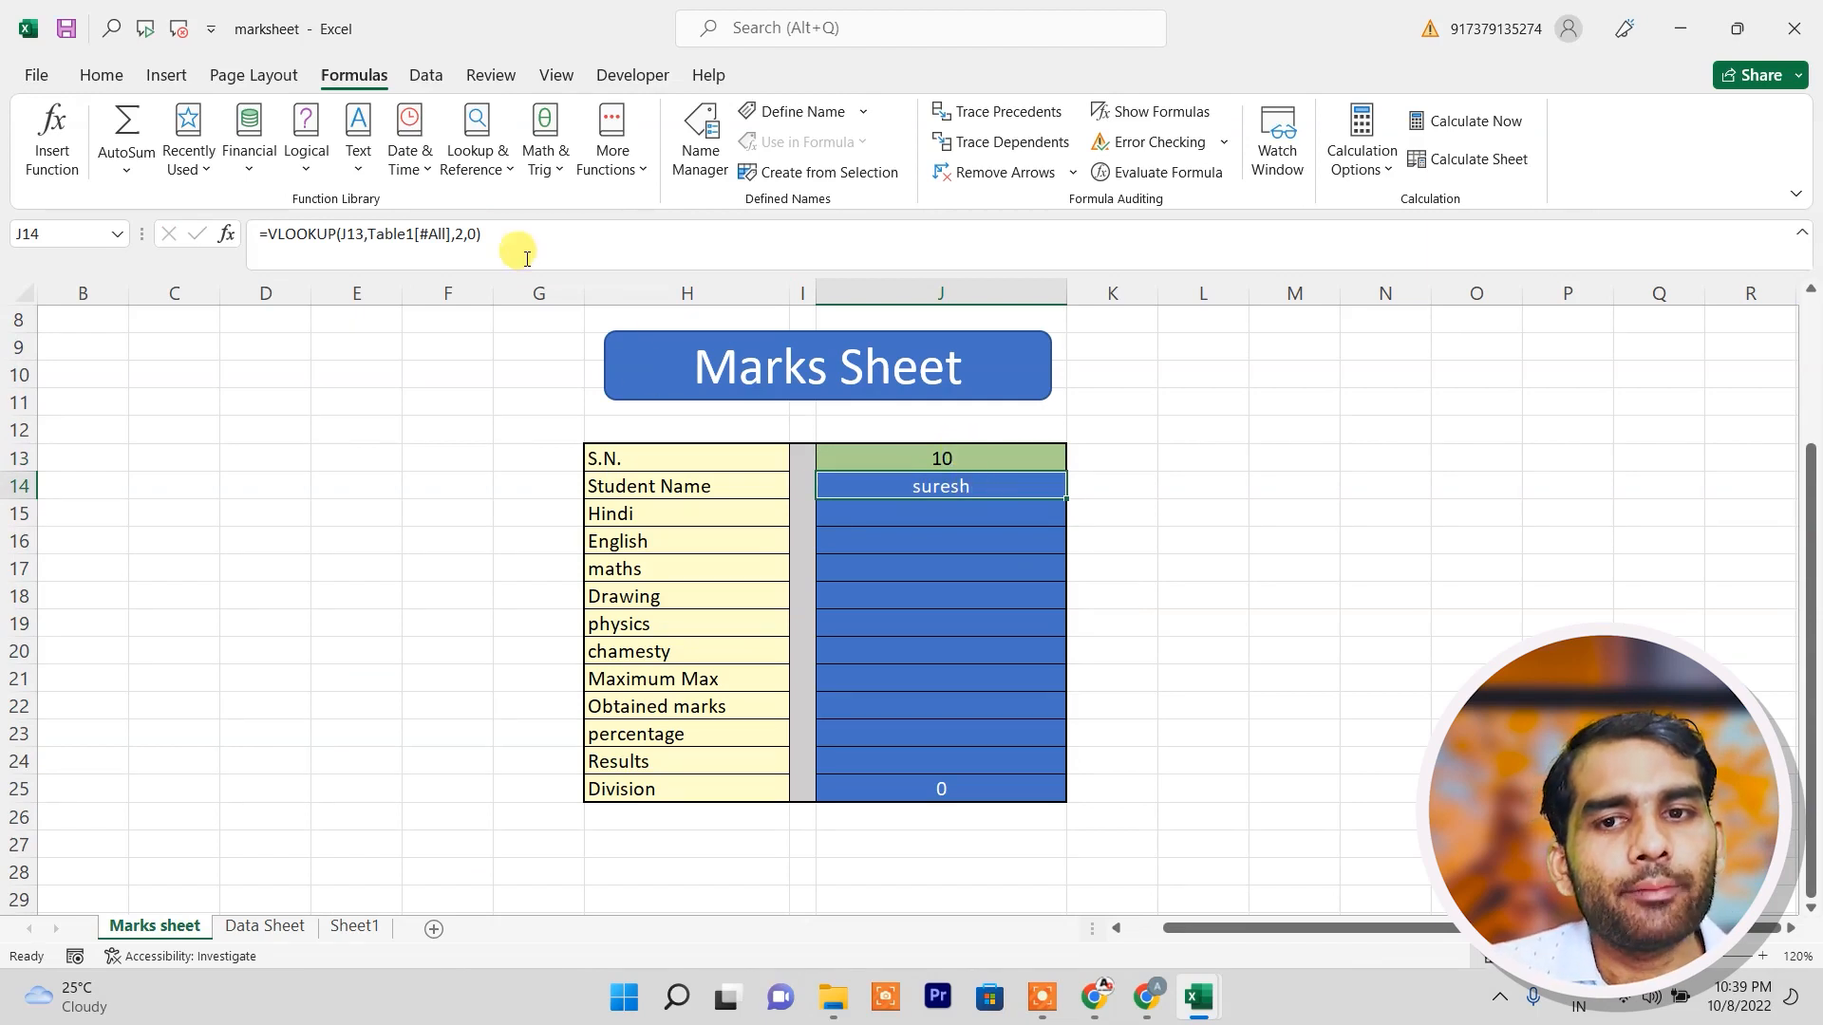
Copy the Student Name VLOOKUP formula text, unchanged, into each cell from Hindi (J15) through Obtained marks (J22).
drag(516, 235, 227, 309)
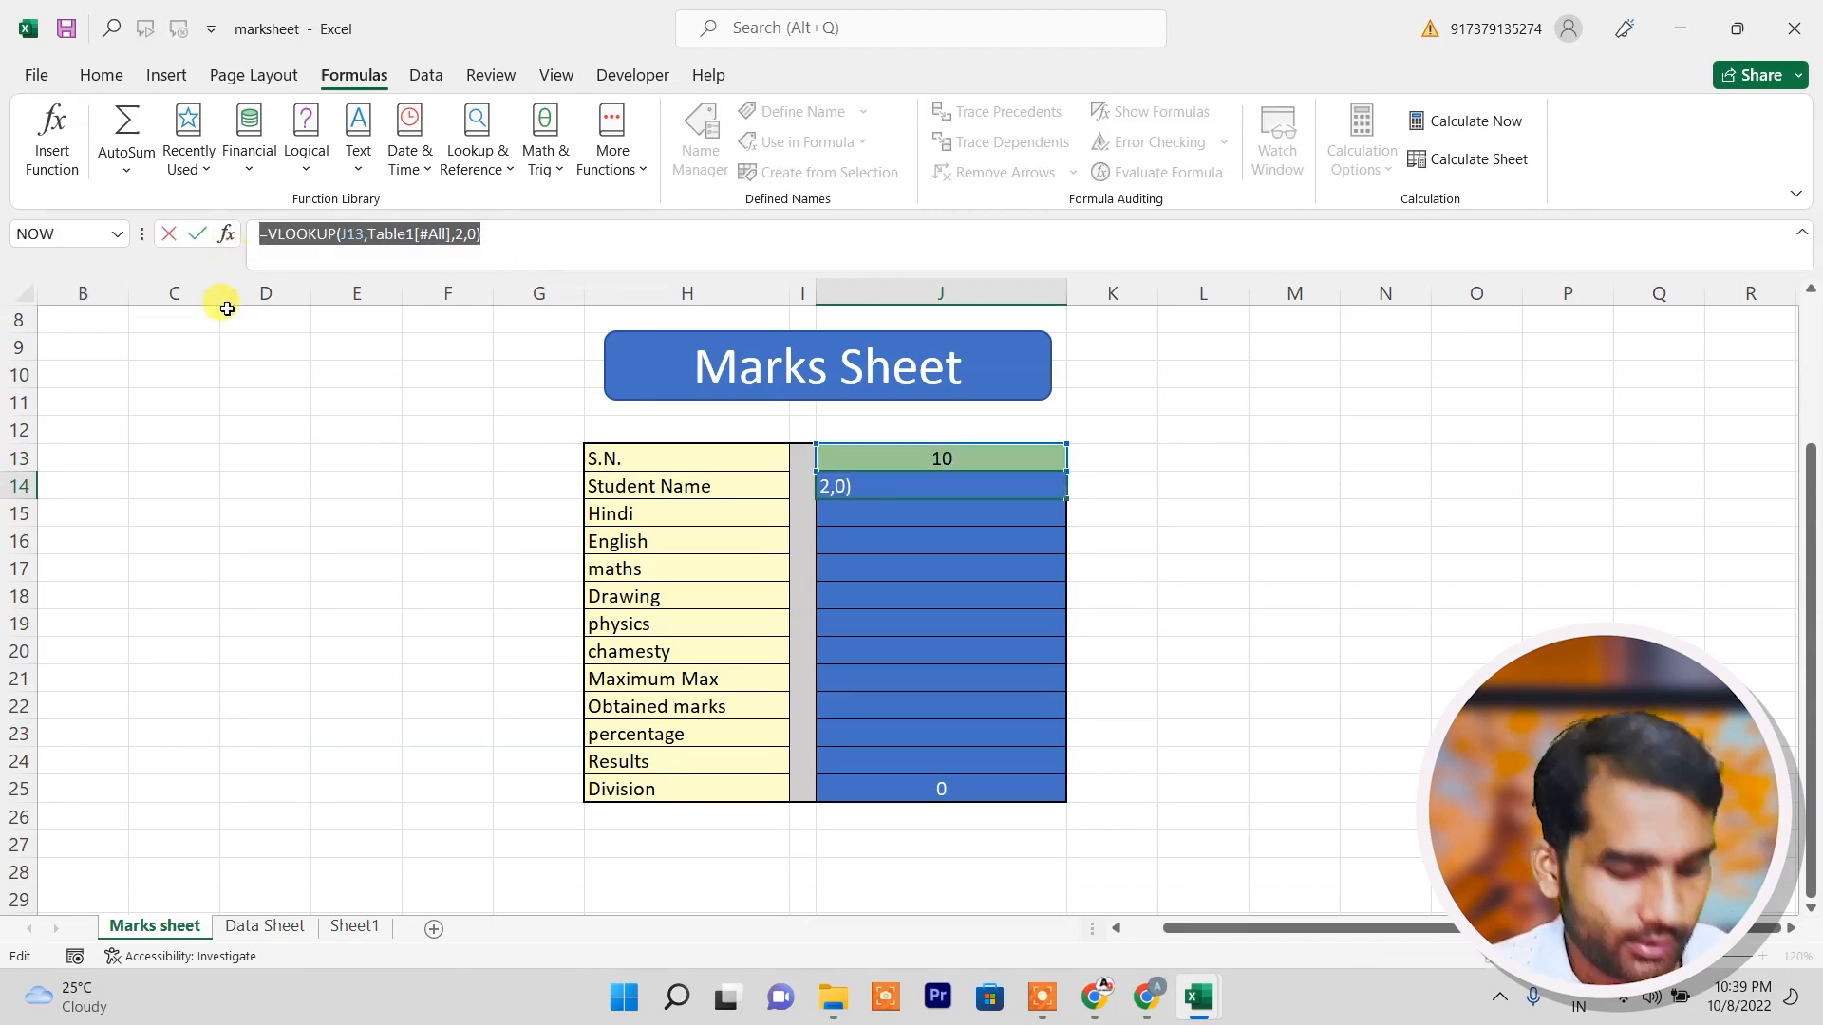
key(ctrl+c)
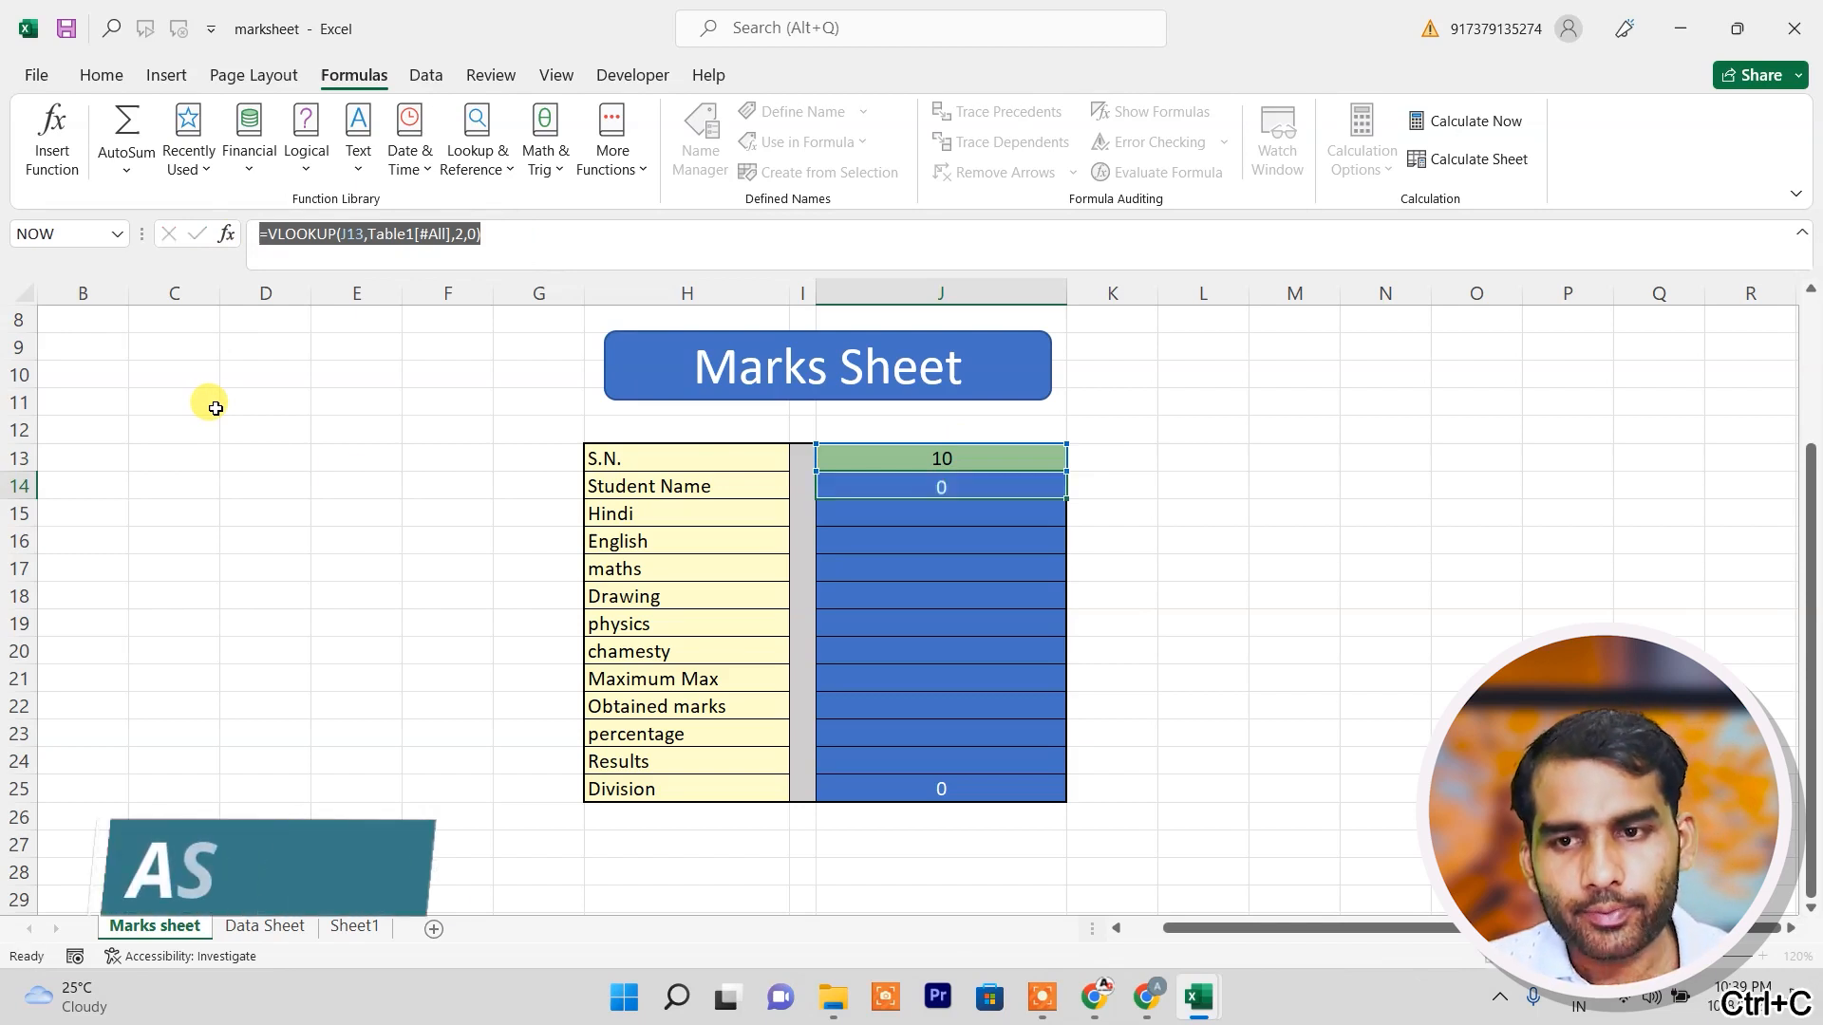
key(Return)
key(ctrl+v)
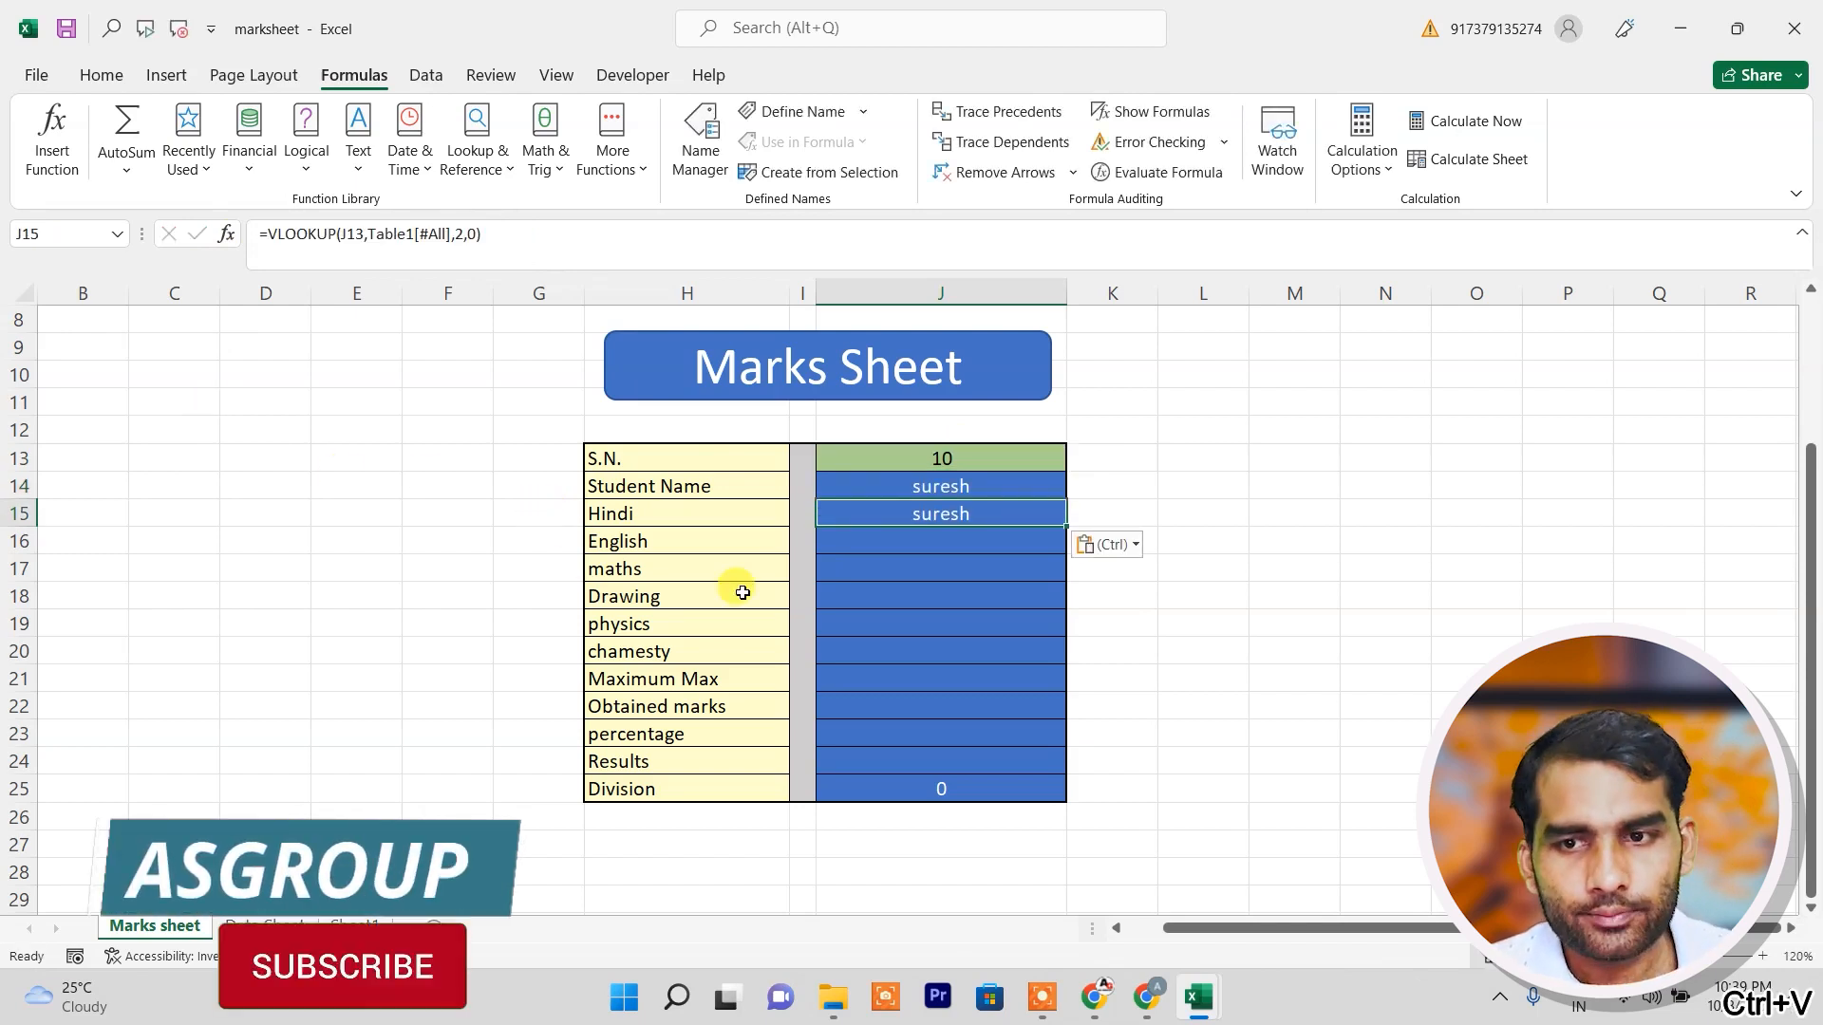
click(867, 548)
key(ctrl+v)
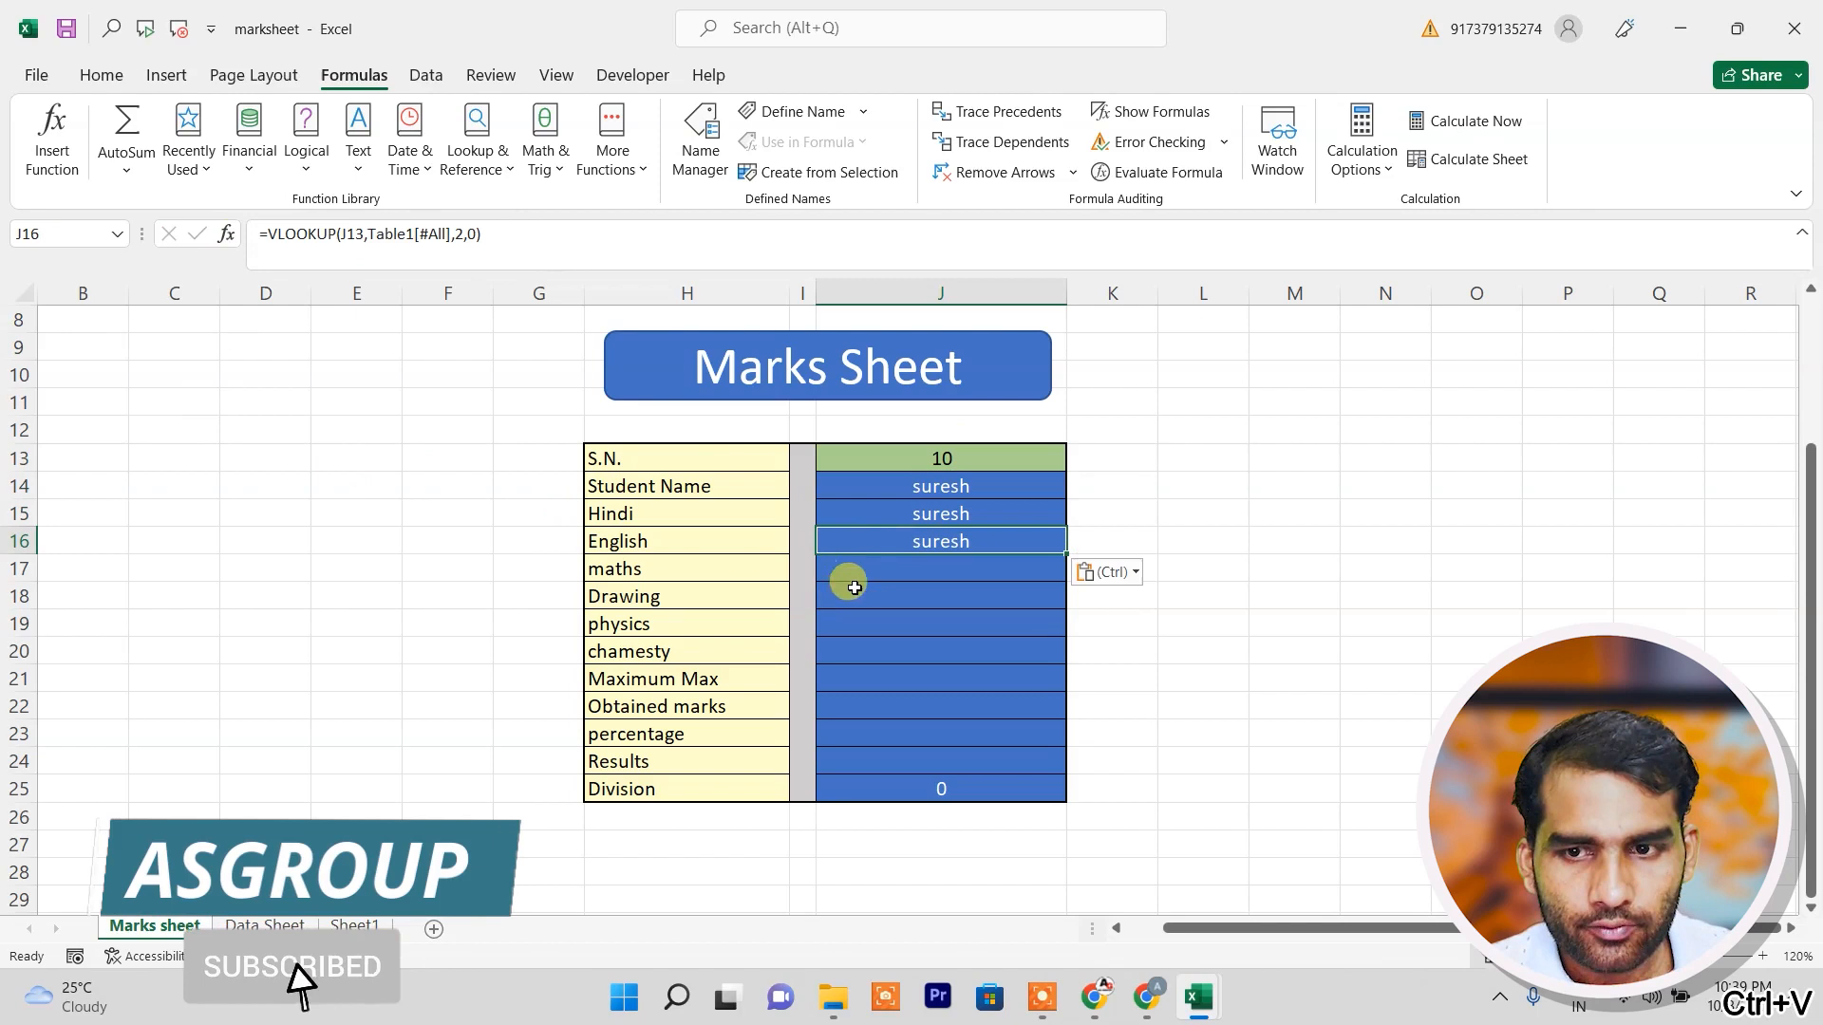
click(857, 572)
key(ctrl+v)
click(909, 600)
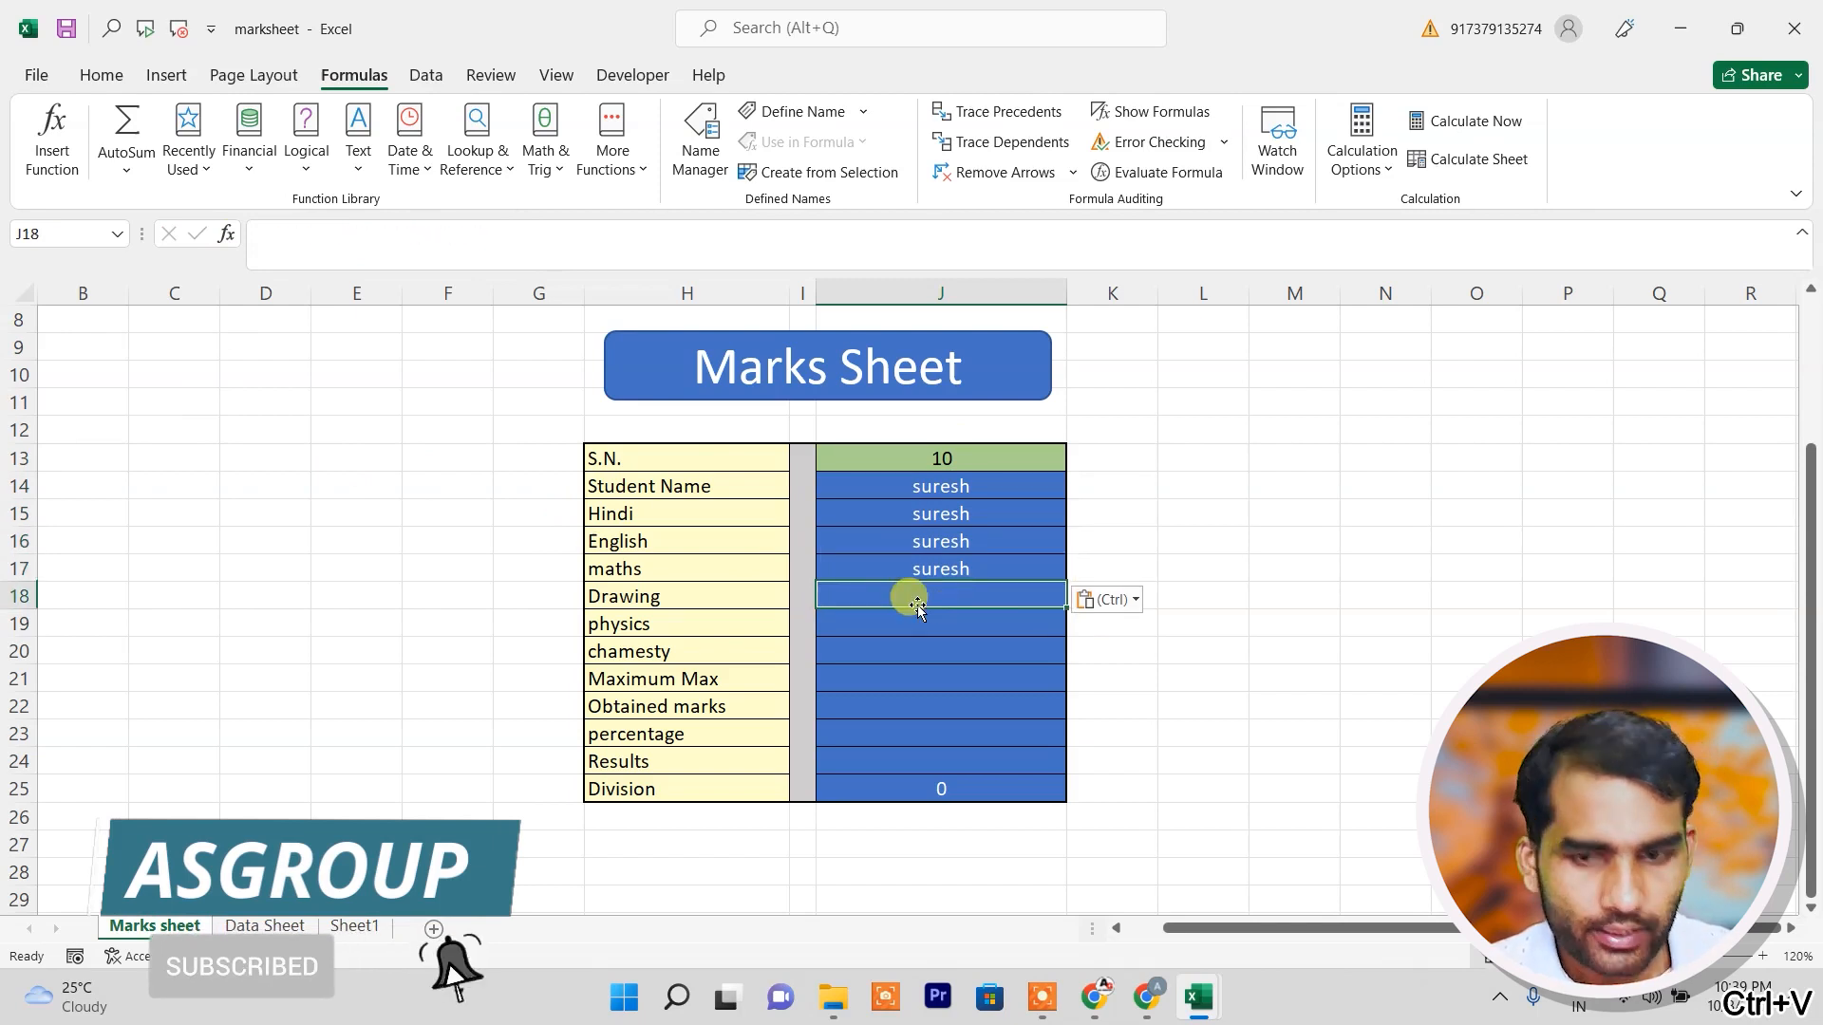
key(ctrl+v)
click(896, 620)
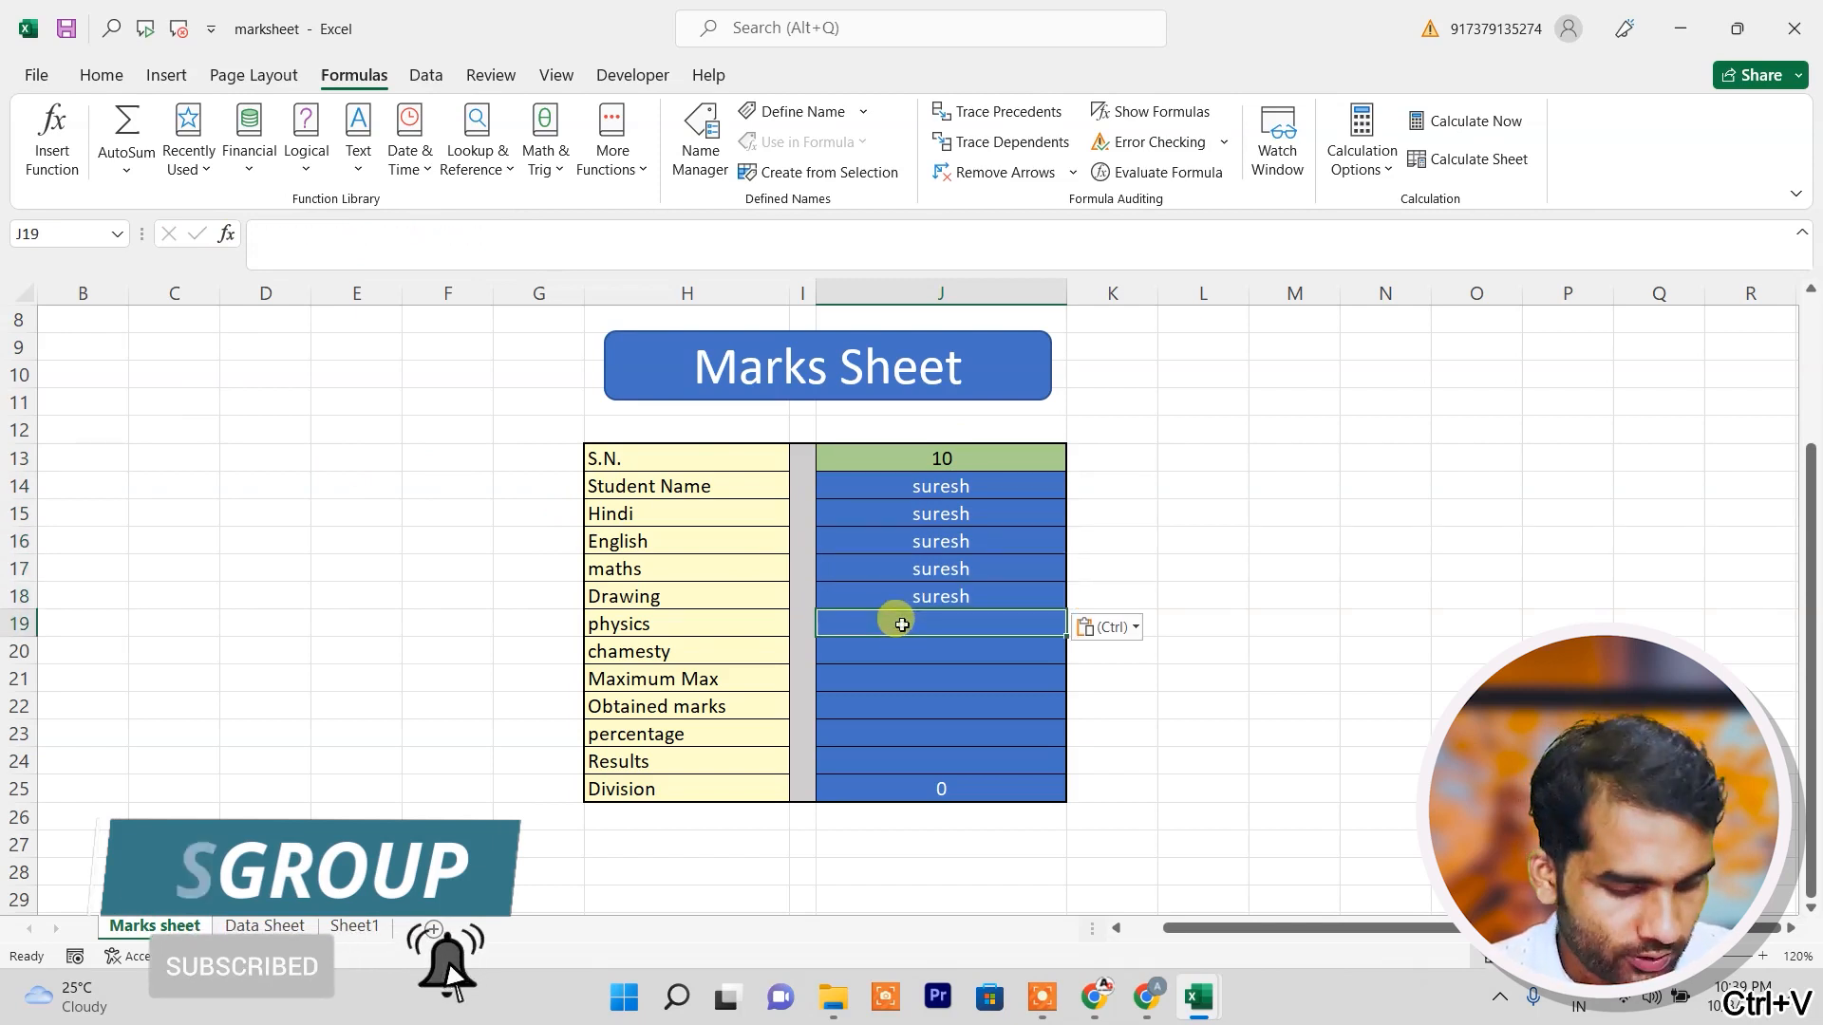
key(ctrl+v)
key(ctrl)
click(899, 653)
click(898, 654)
key(ctrl+v)
click(872, 680)
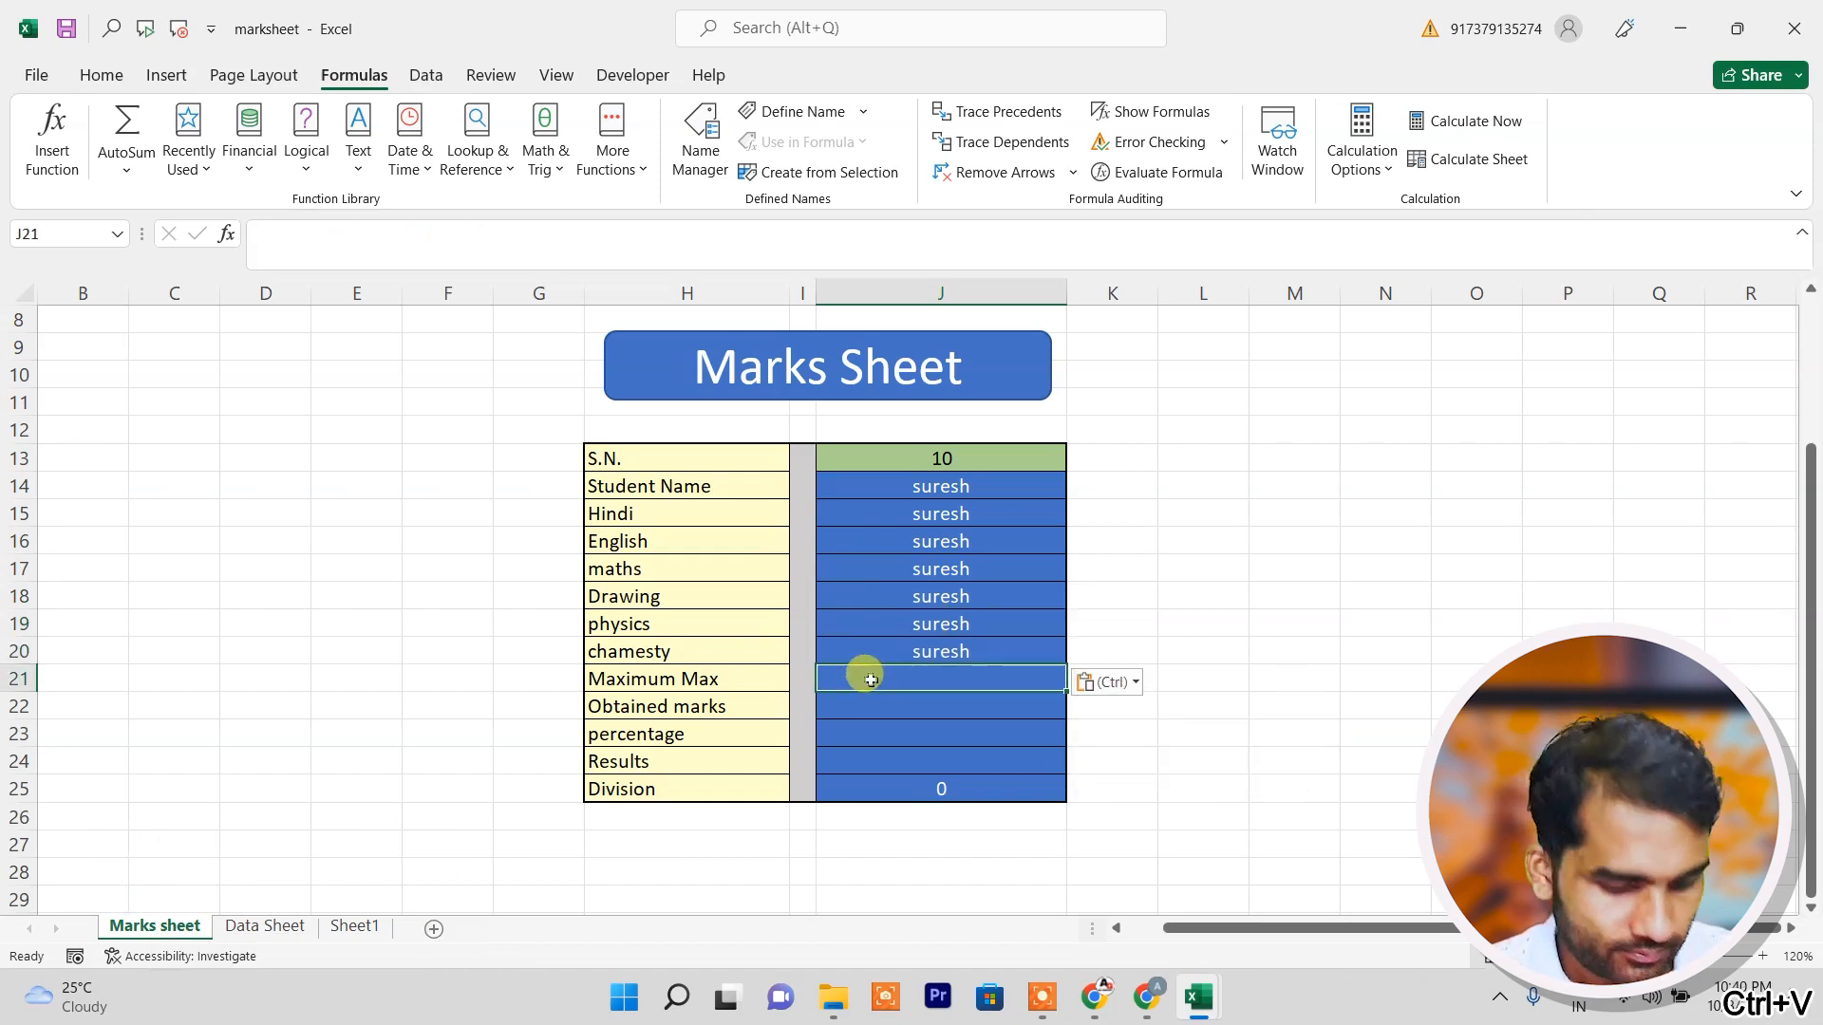
key(ctrl+v)
click(885, 713)
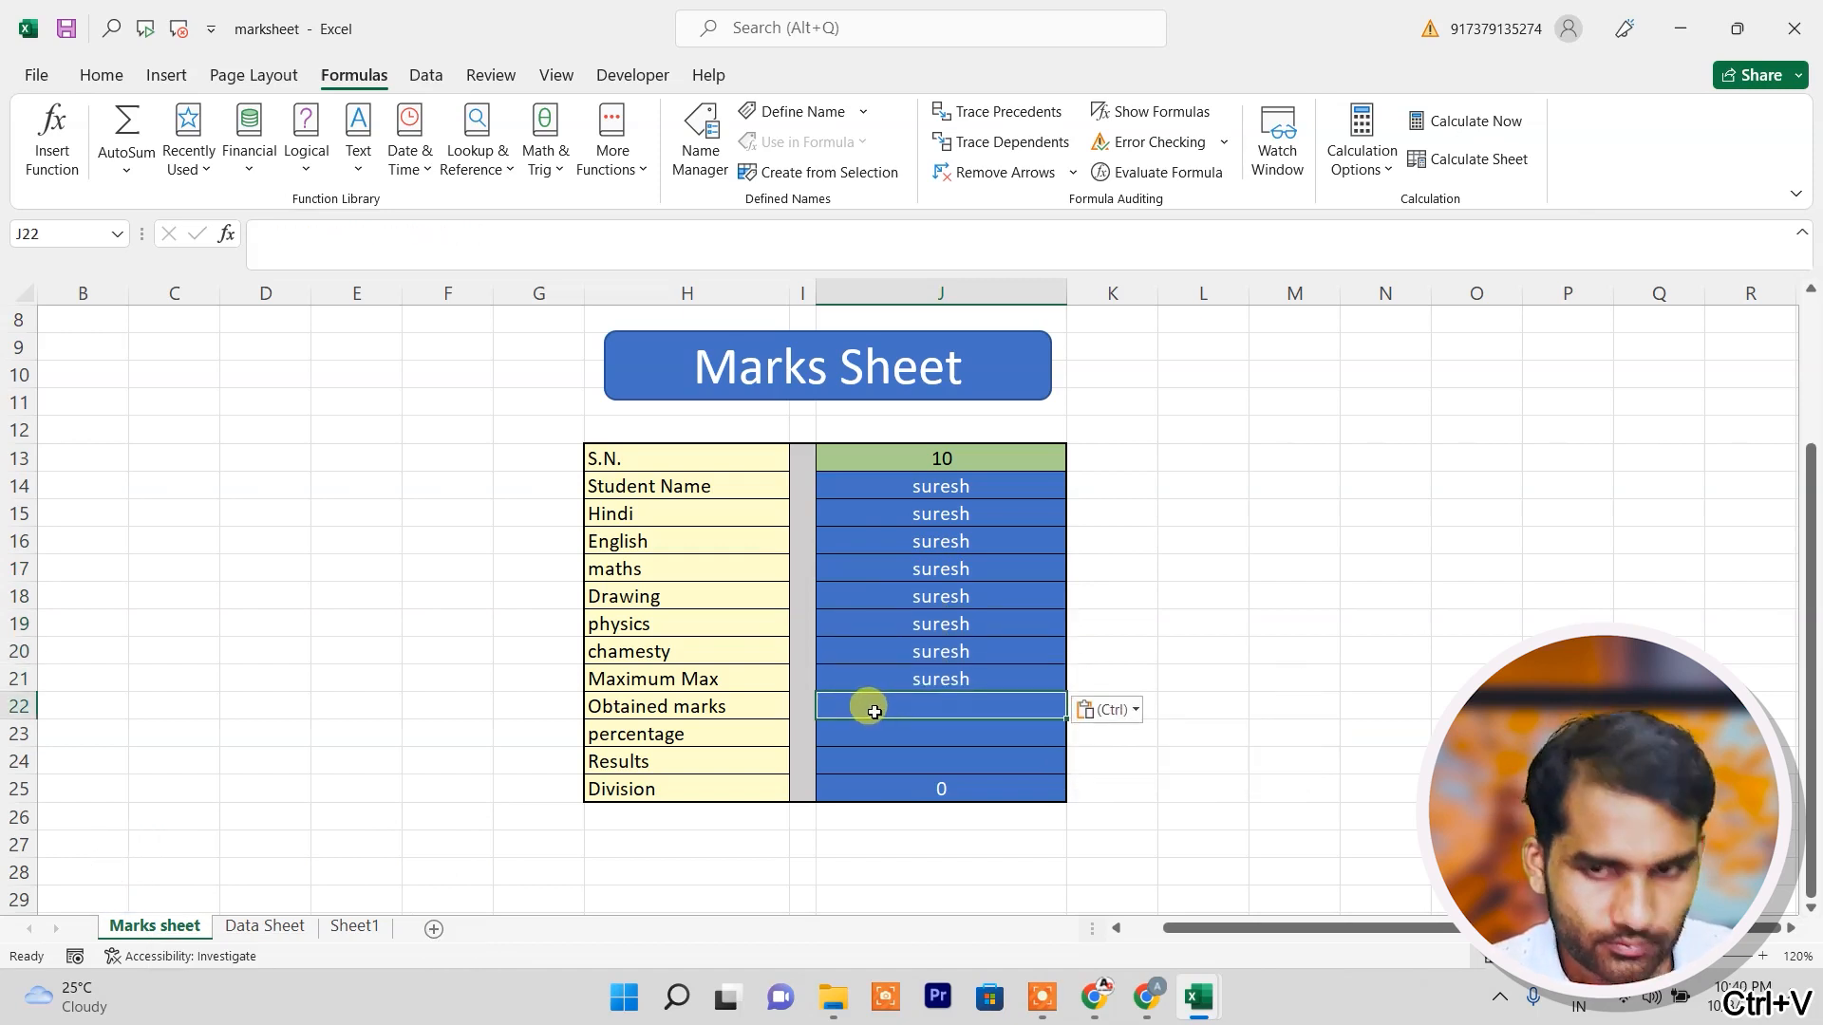
key(ctrl+v)
Set the column index of the Hindi lookup formula in J15 to 3.
click(944, 518)
click(953, 489)
click(948, 525)
click(468, 232)
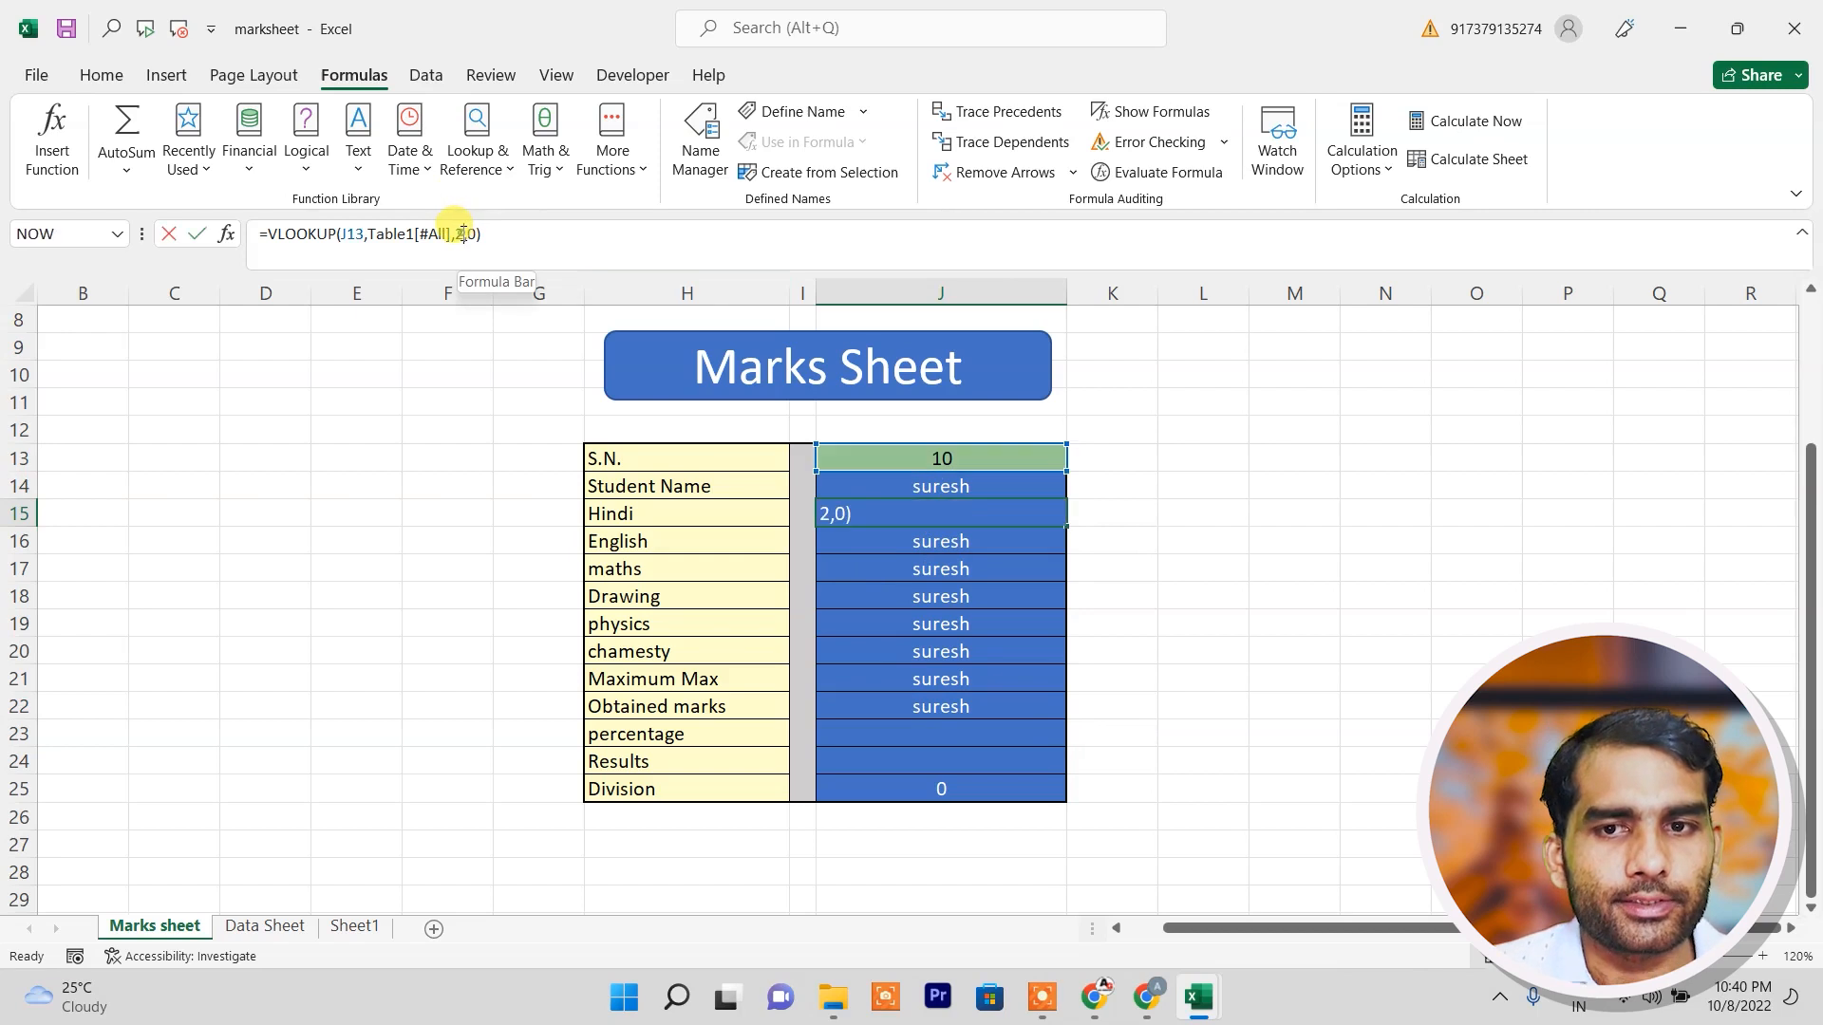
key(BackSpace)
text(3)
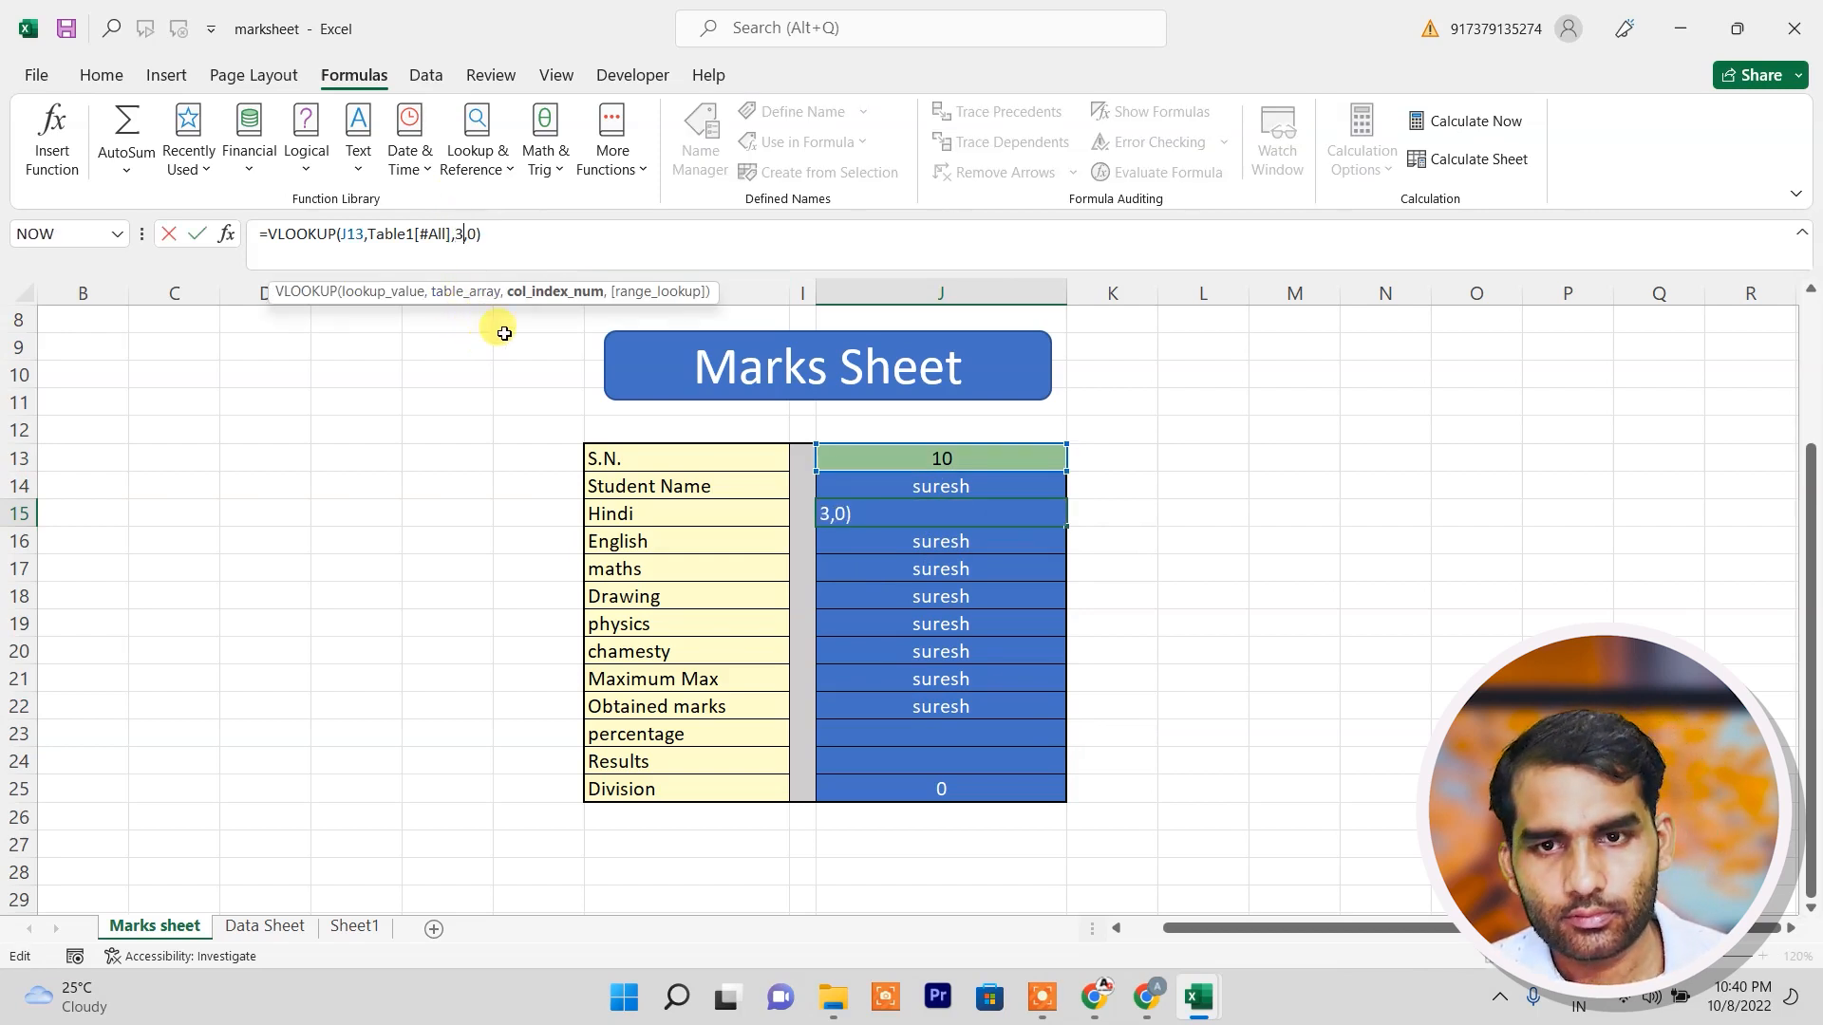
key(Return)
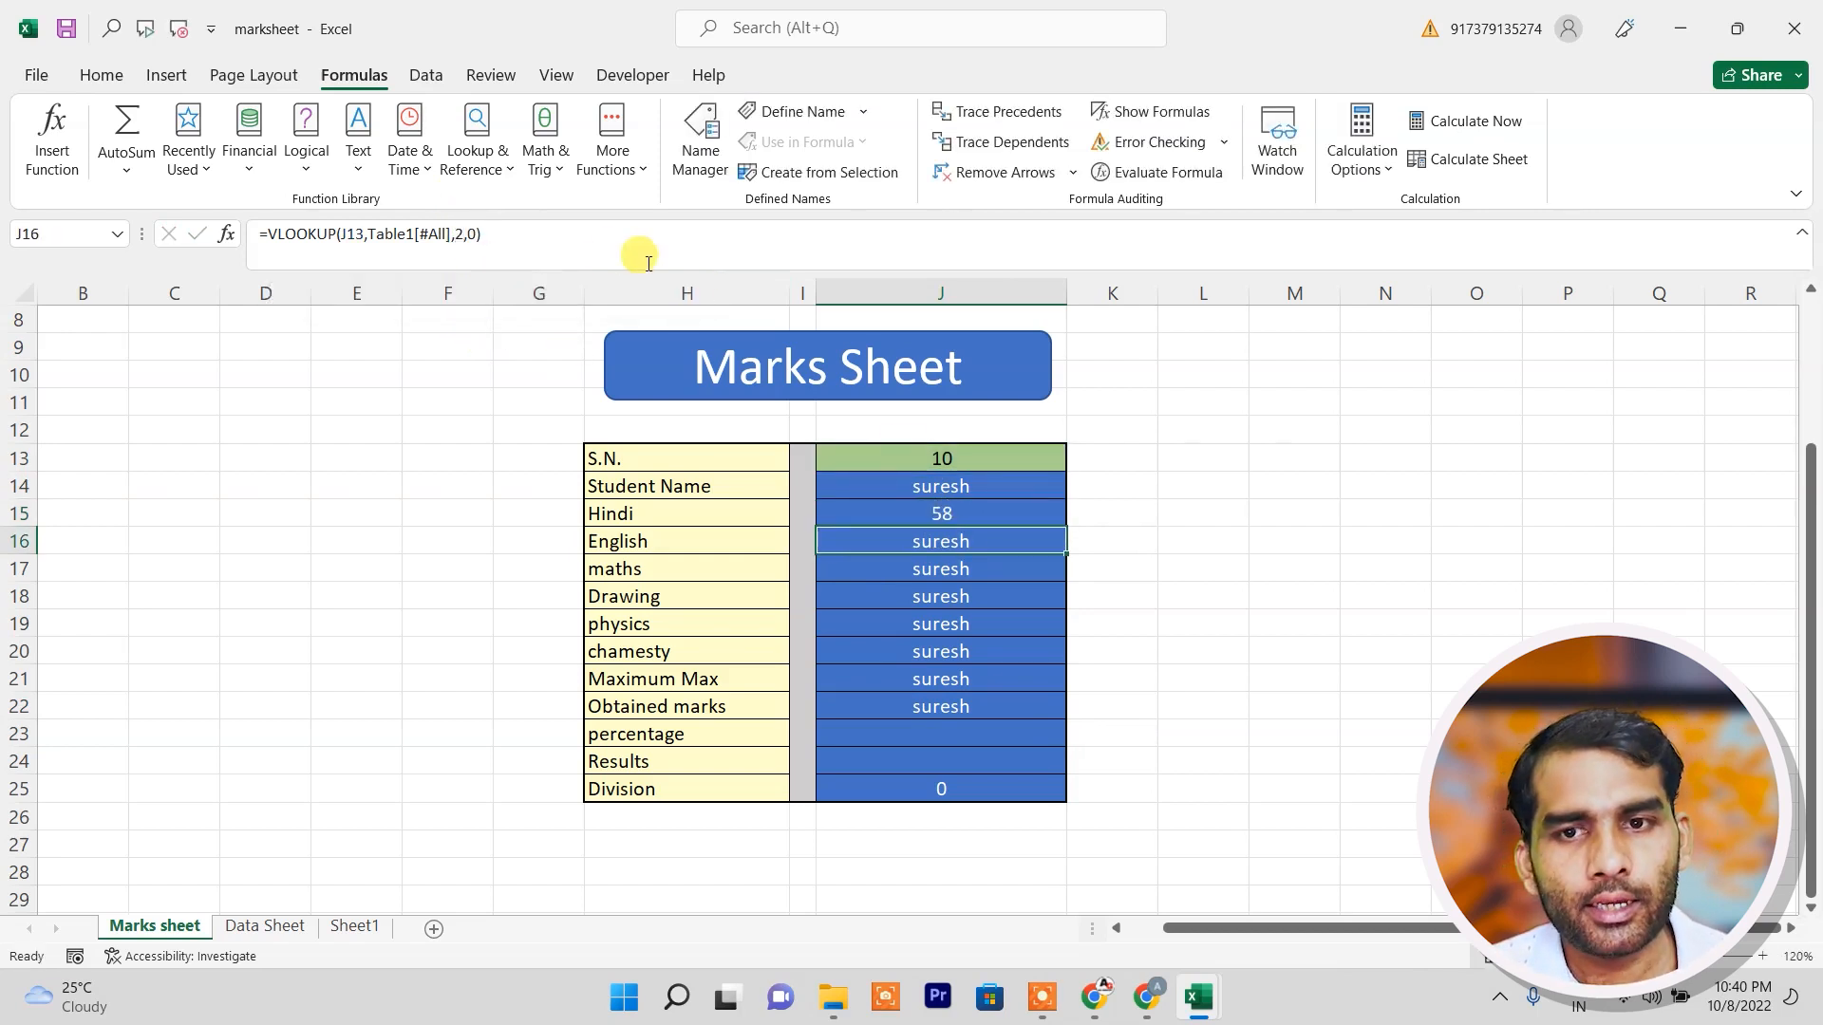
Set the column index to 4 in the English lookup formula and 5 in the maths one.
click(459, 233)
key(BackSpace)
text(4)
key(Return)
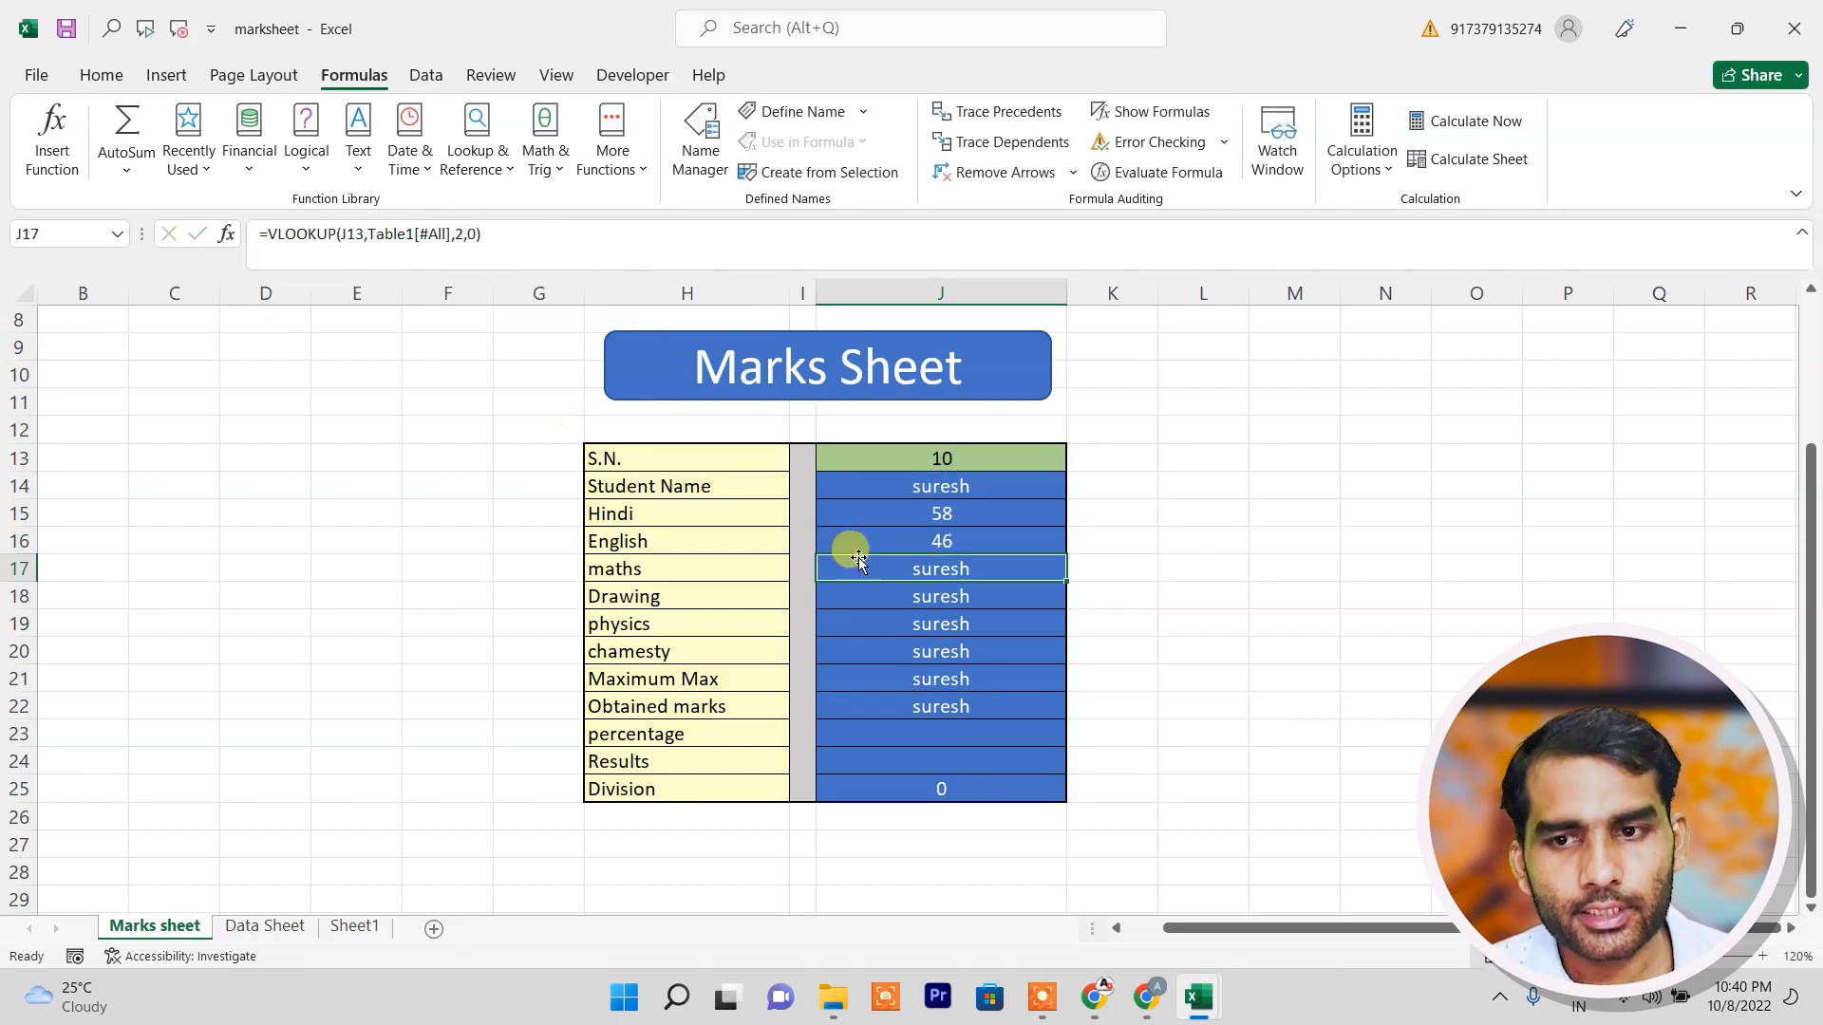
click(463, 233)
key(BackSpace)
text(5)
key(Return)
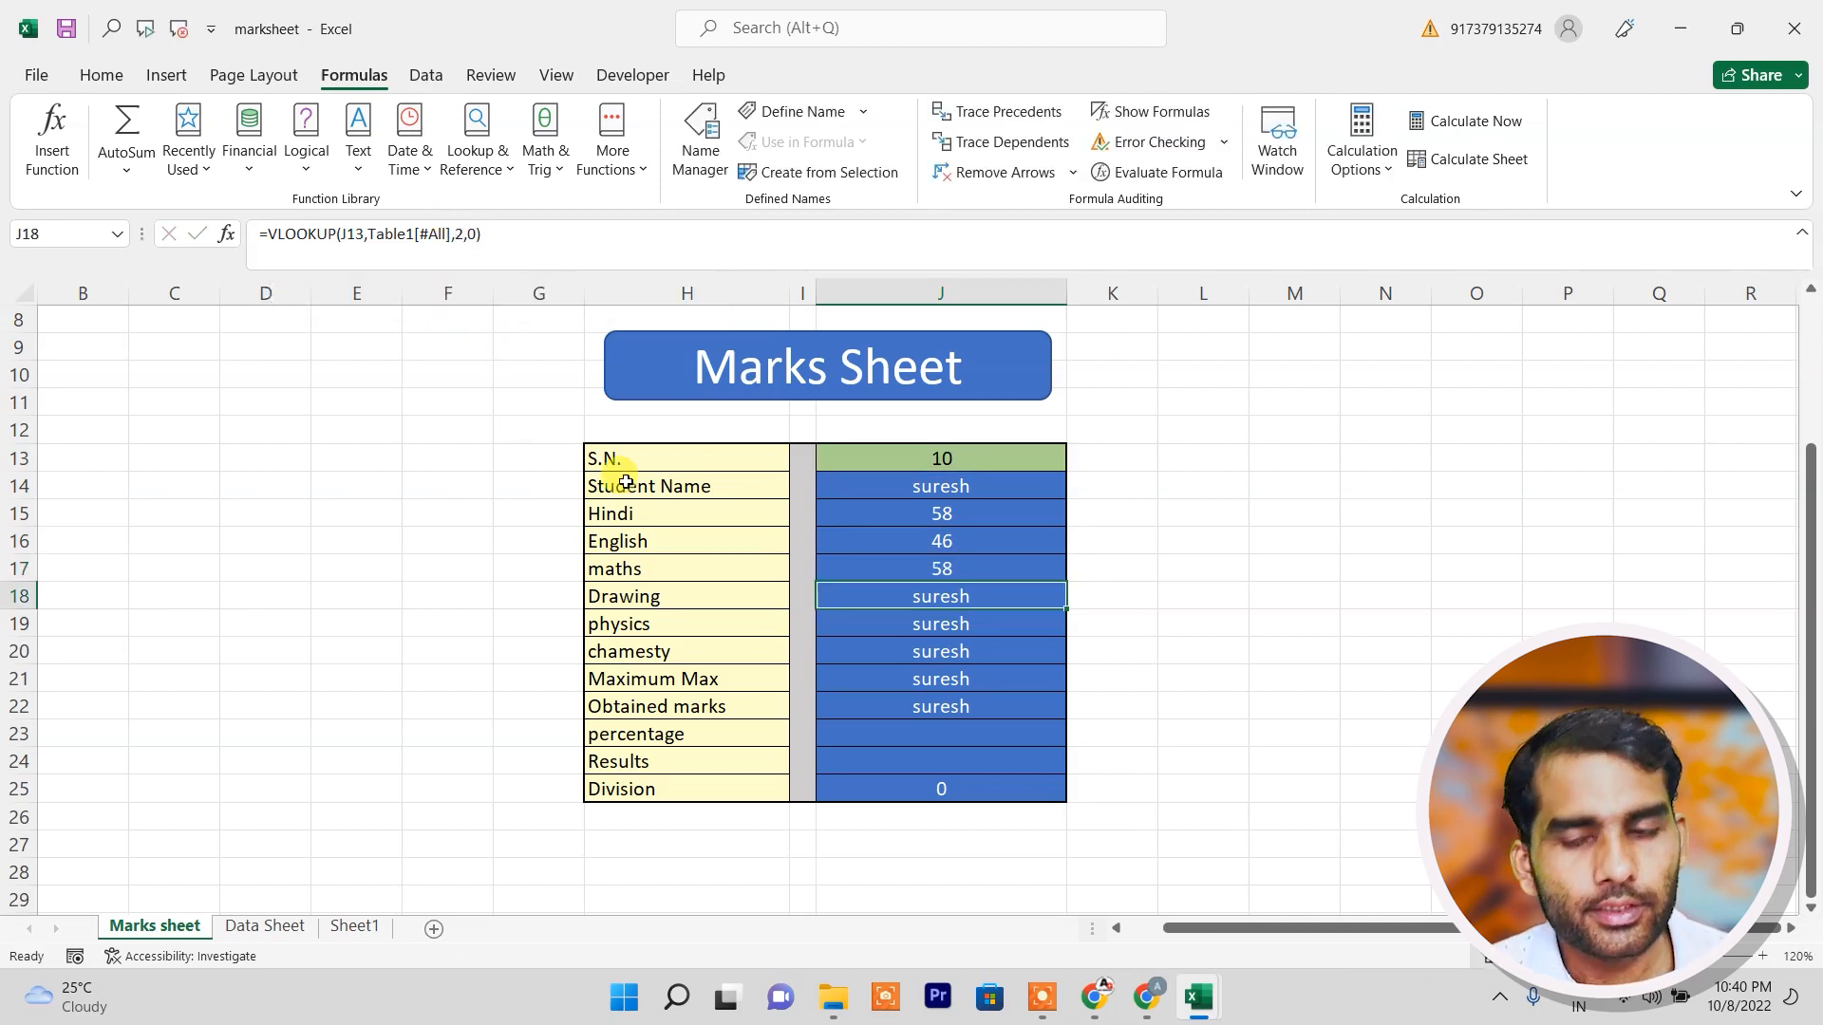
Set the column index of the Drawing lookup formula in J18 to 6.
click(462, 234)
key(BackSpace)
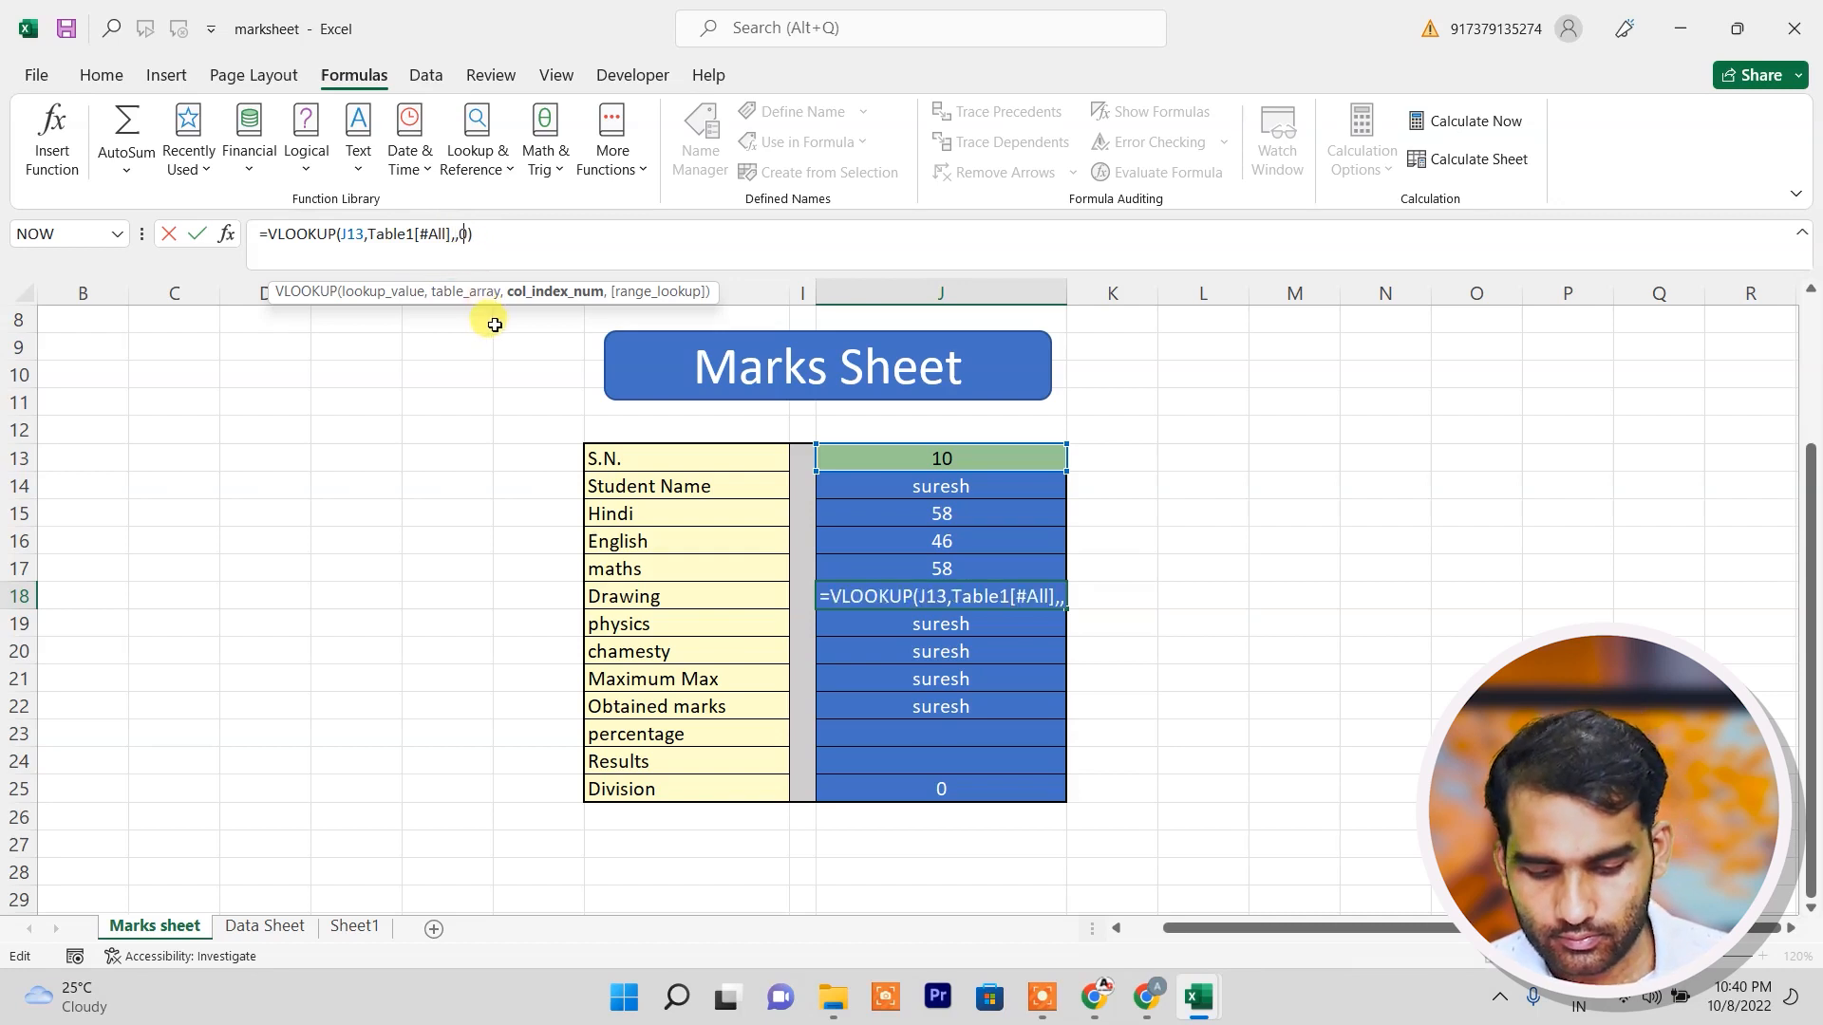
text(6)
key(Return)
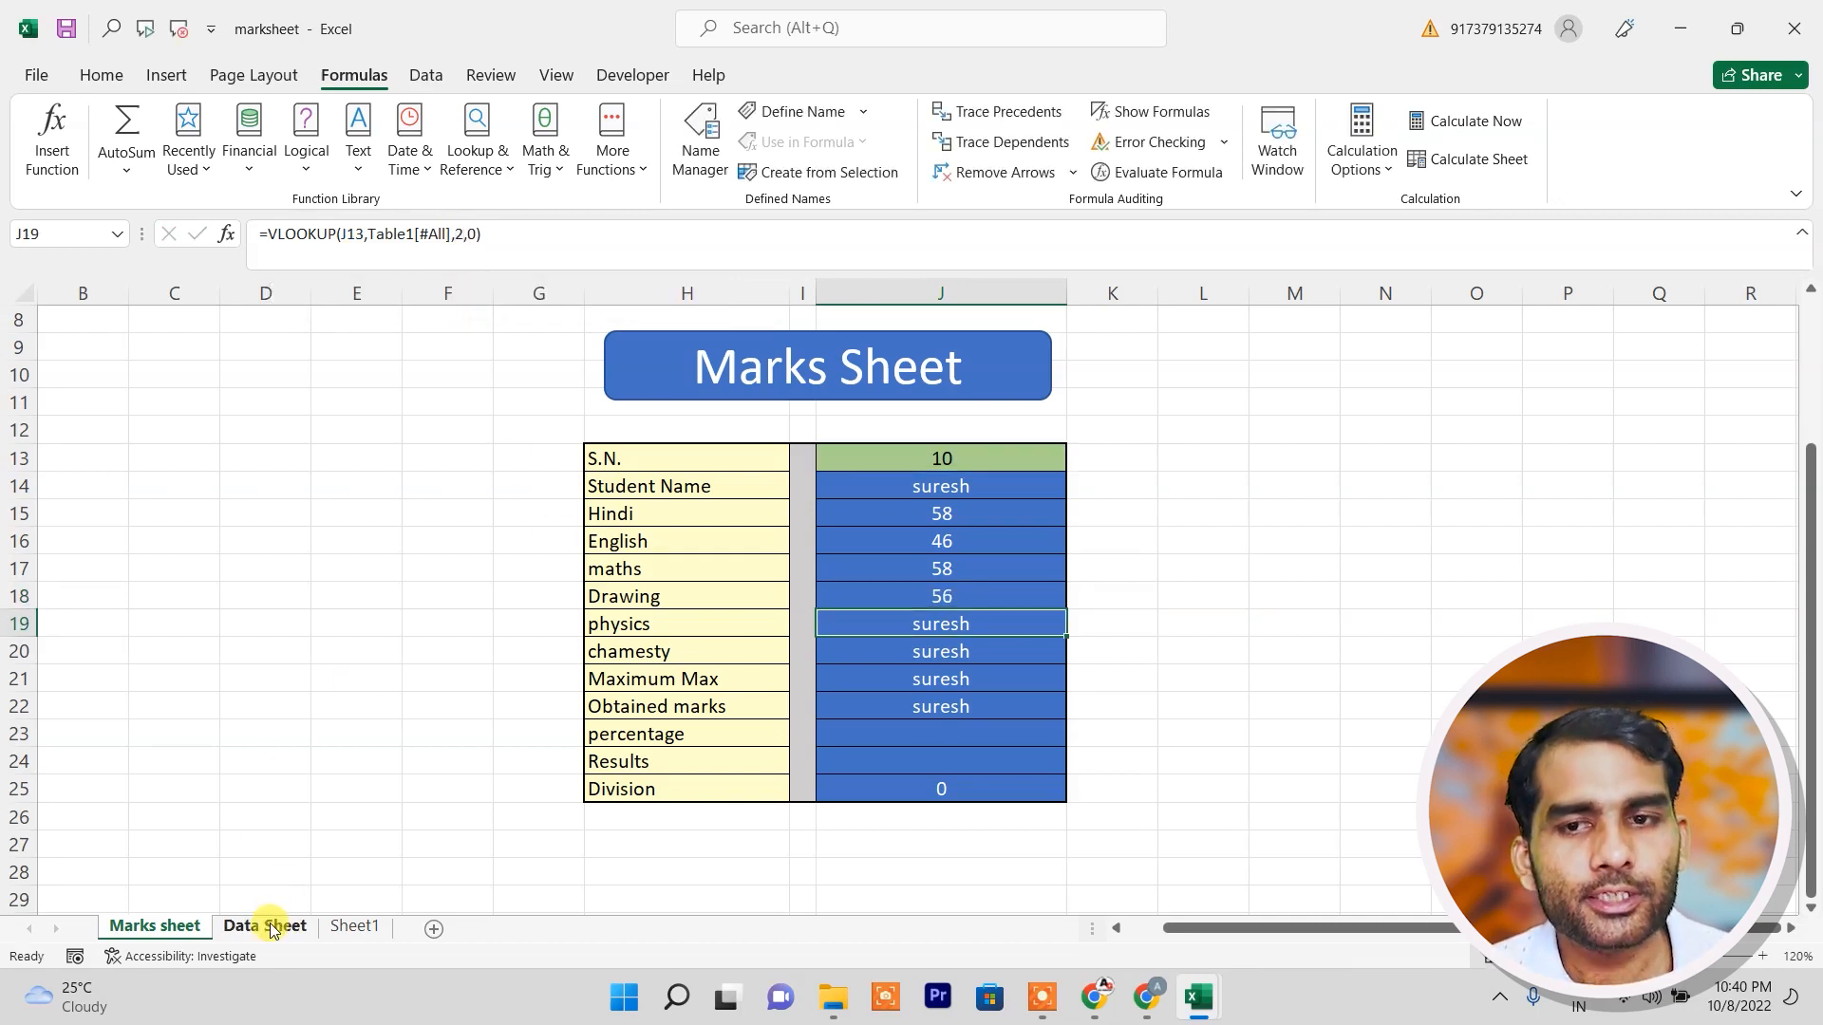
Check the column order on the Data Sheet and set the physics lookup's column index to 7.
click(267, 927)
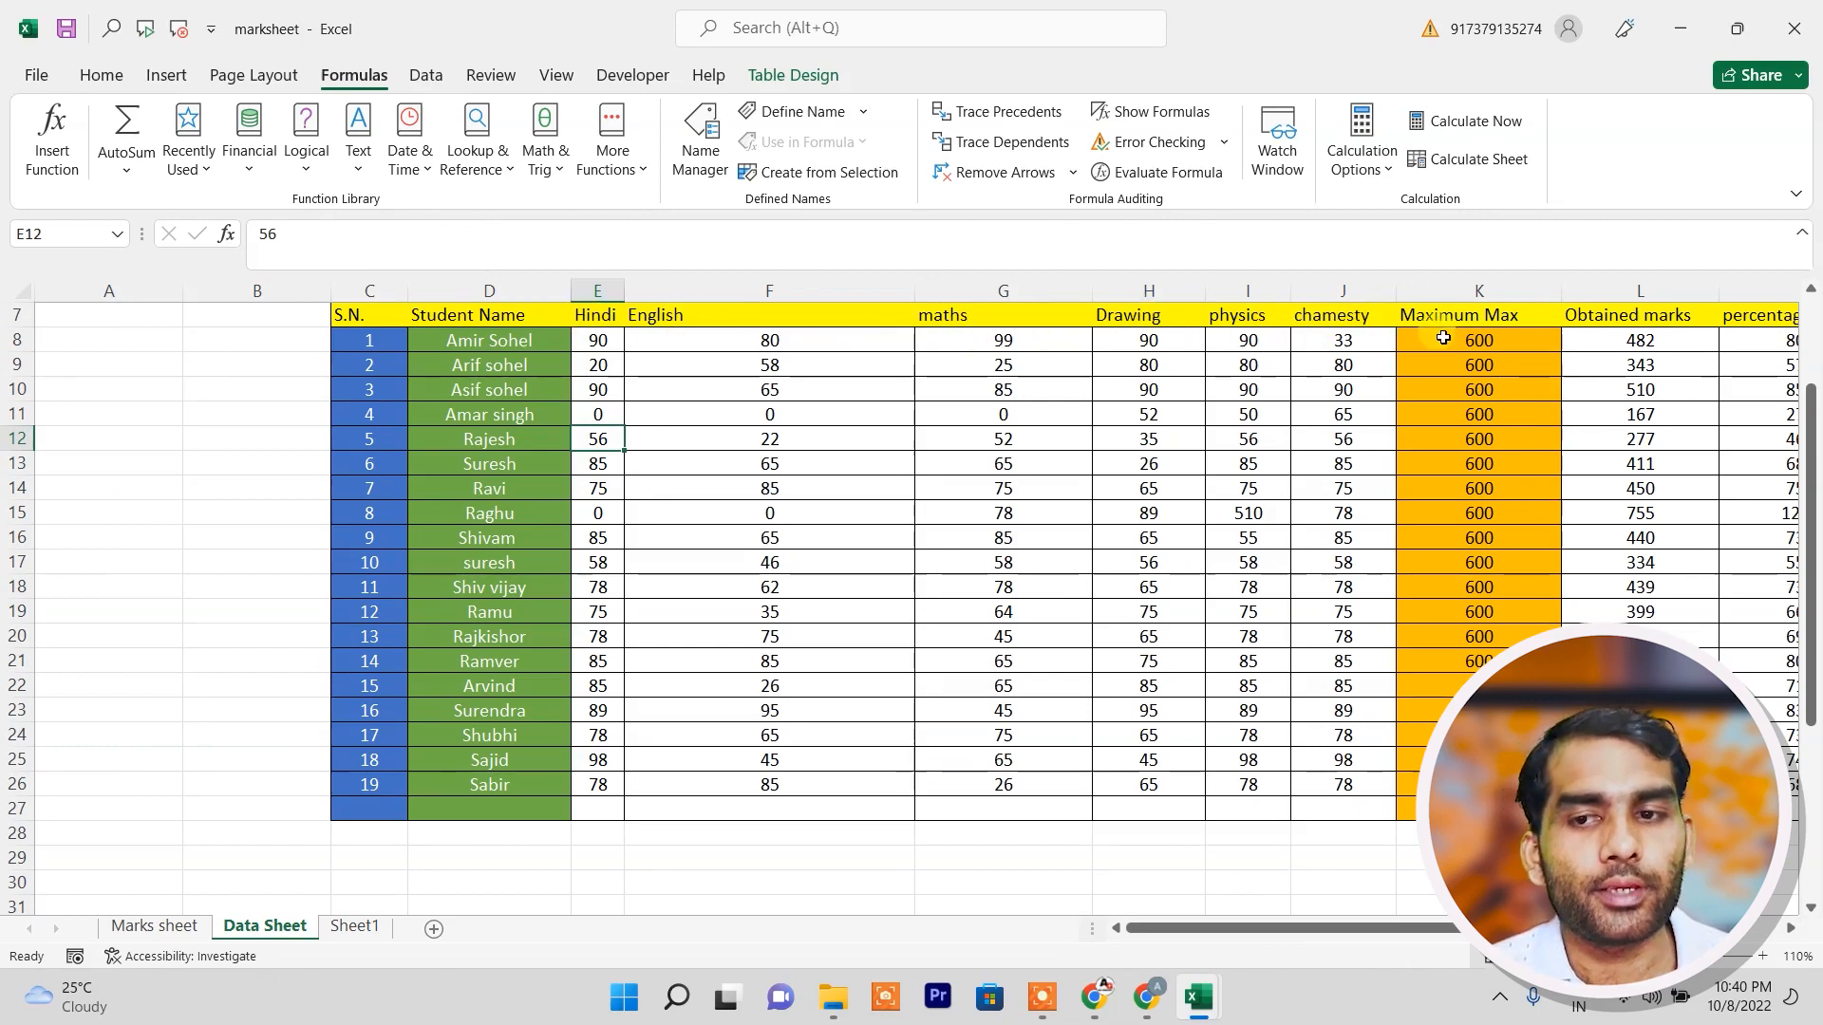
click(359, 928)
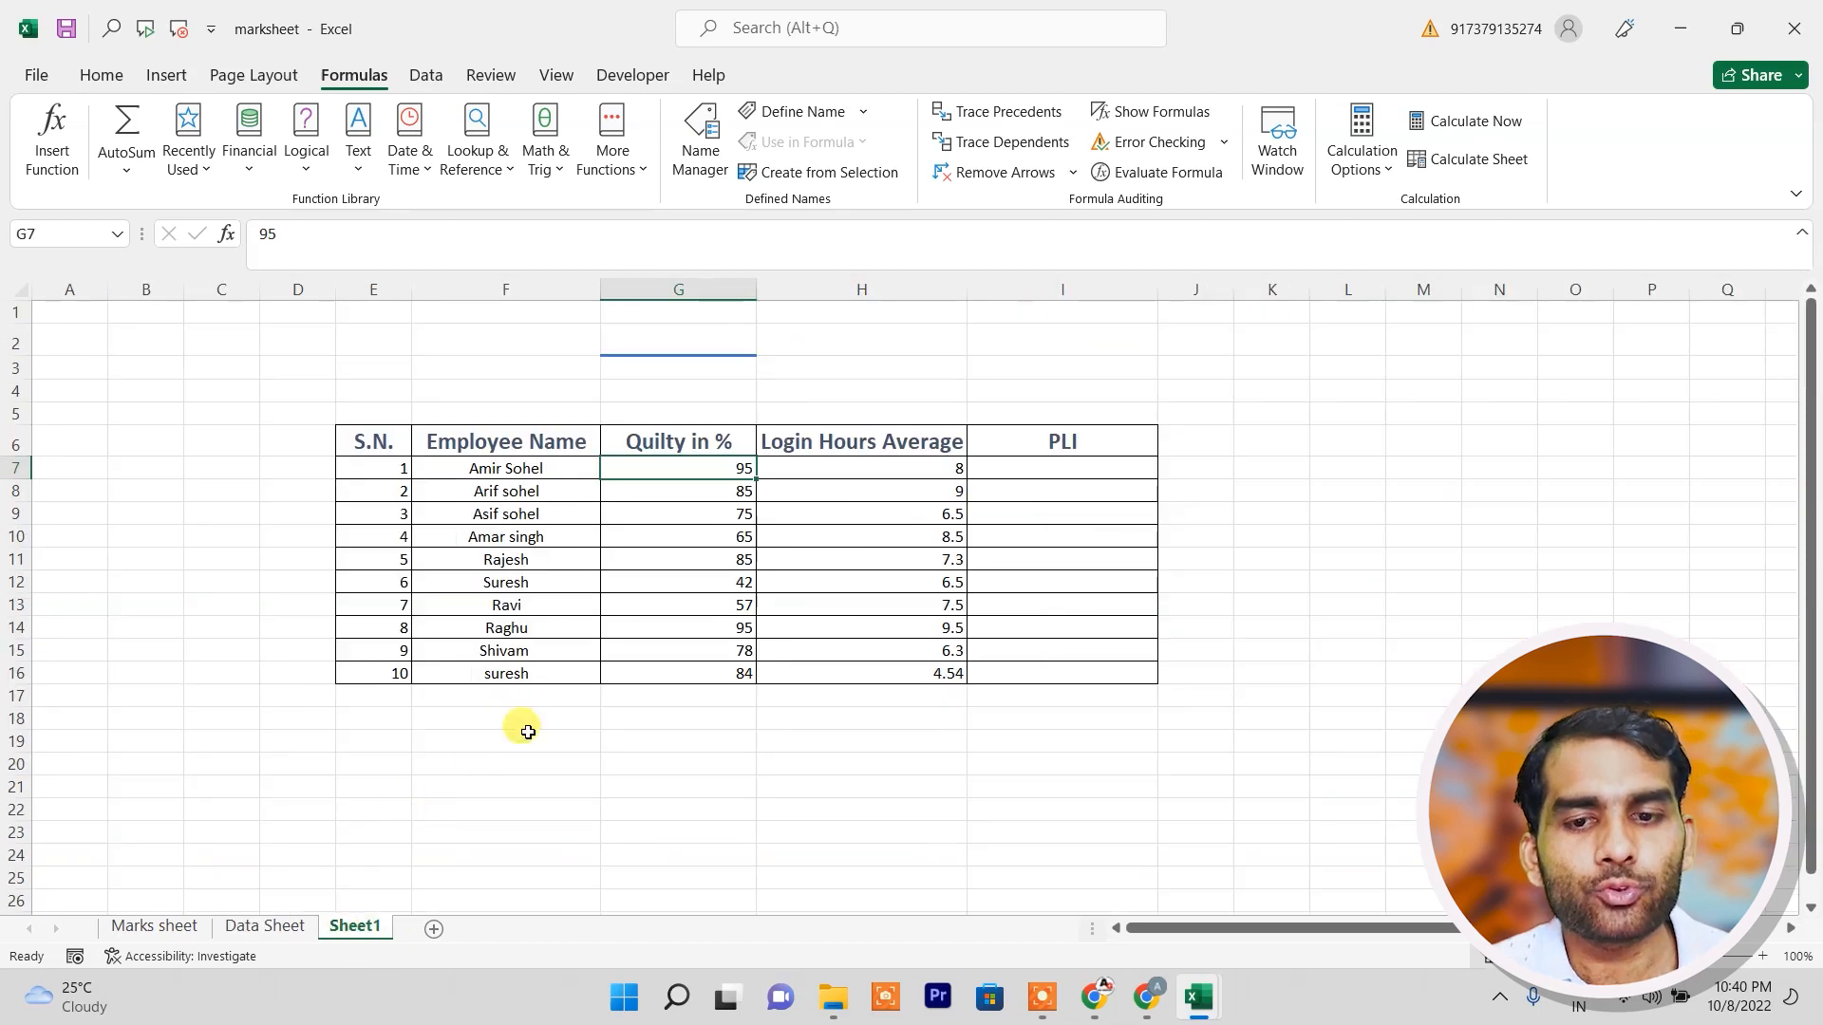
click(152, 929)
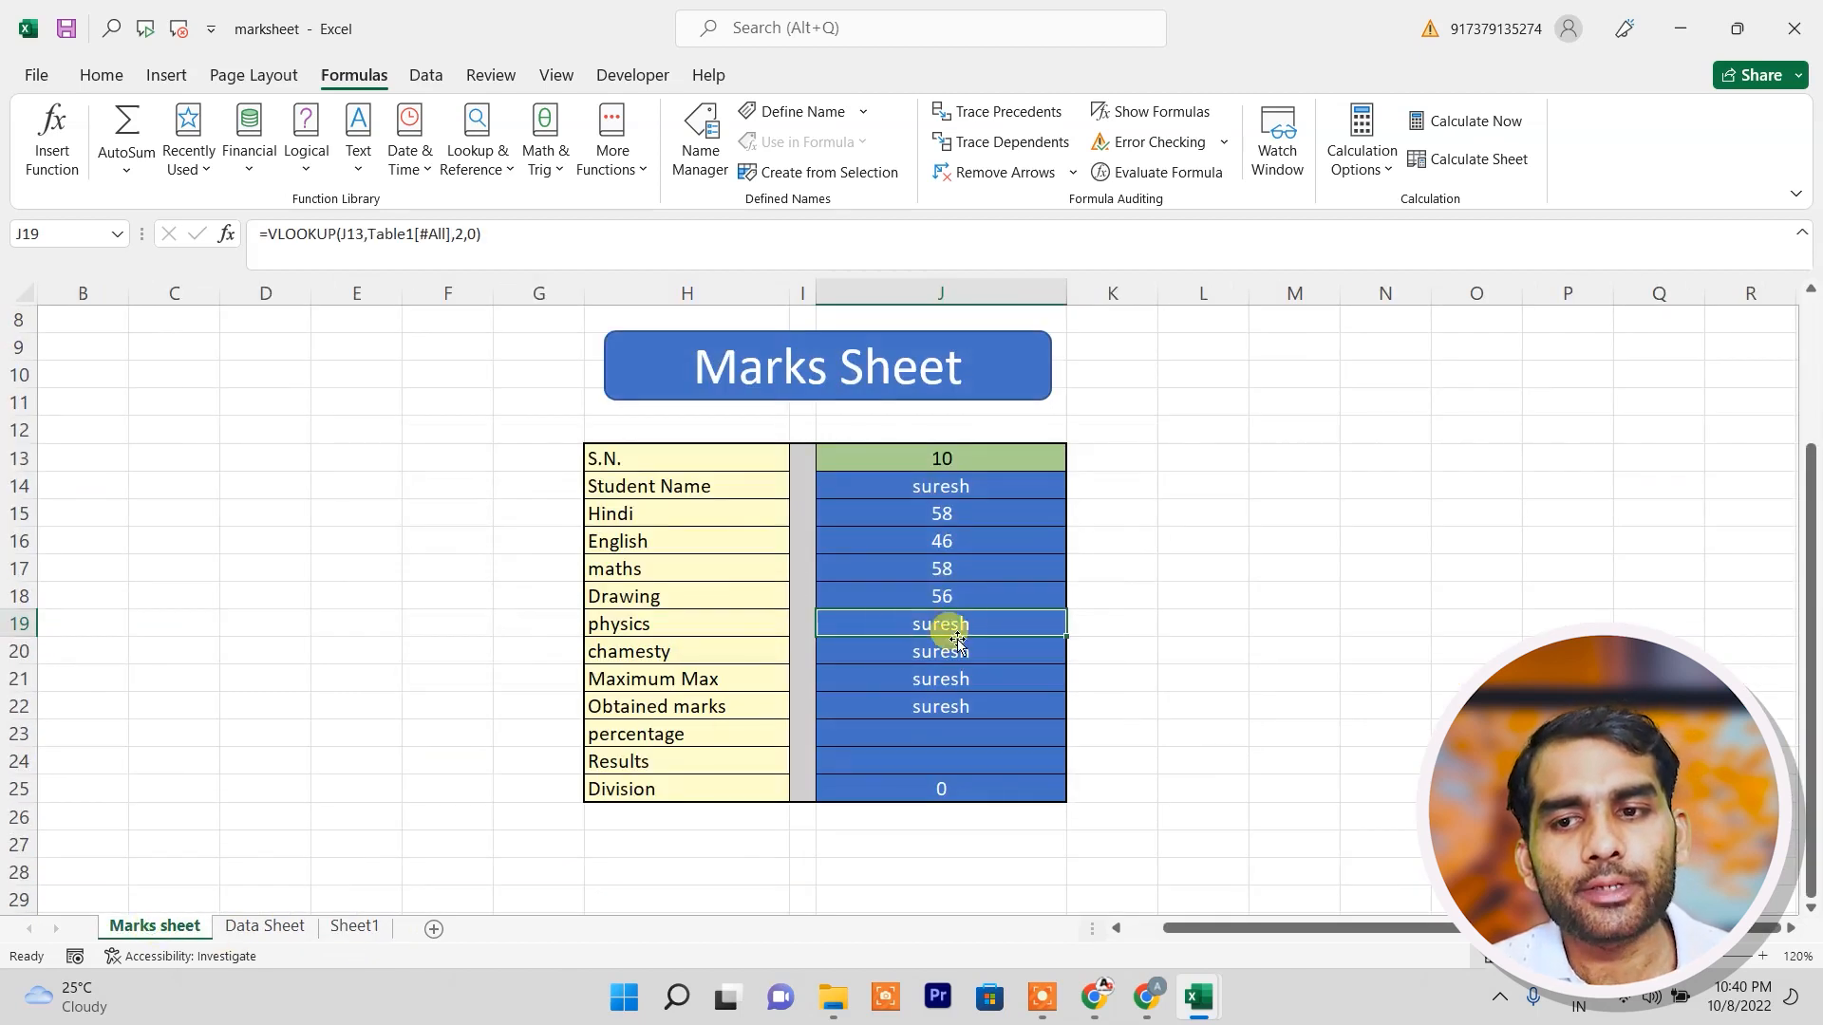
click(959, 591)
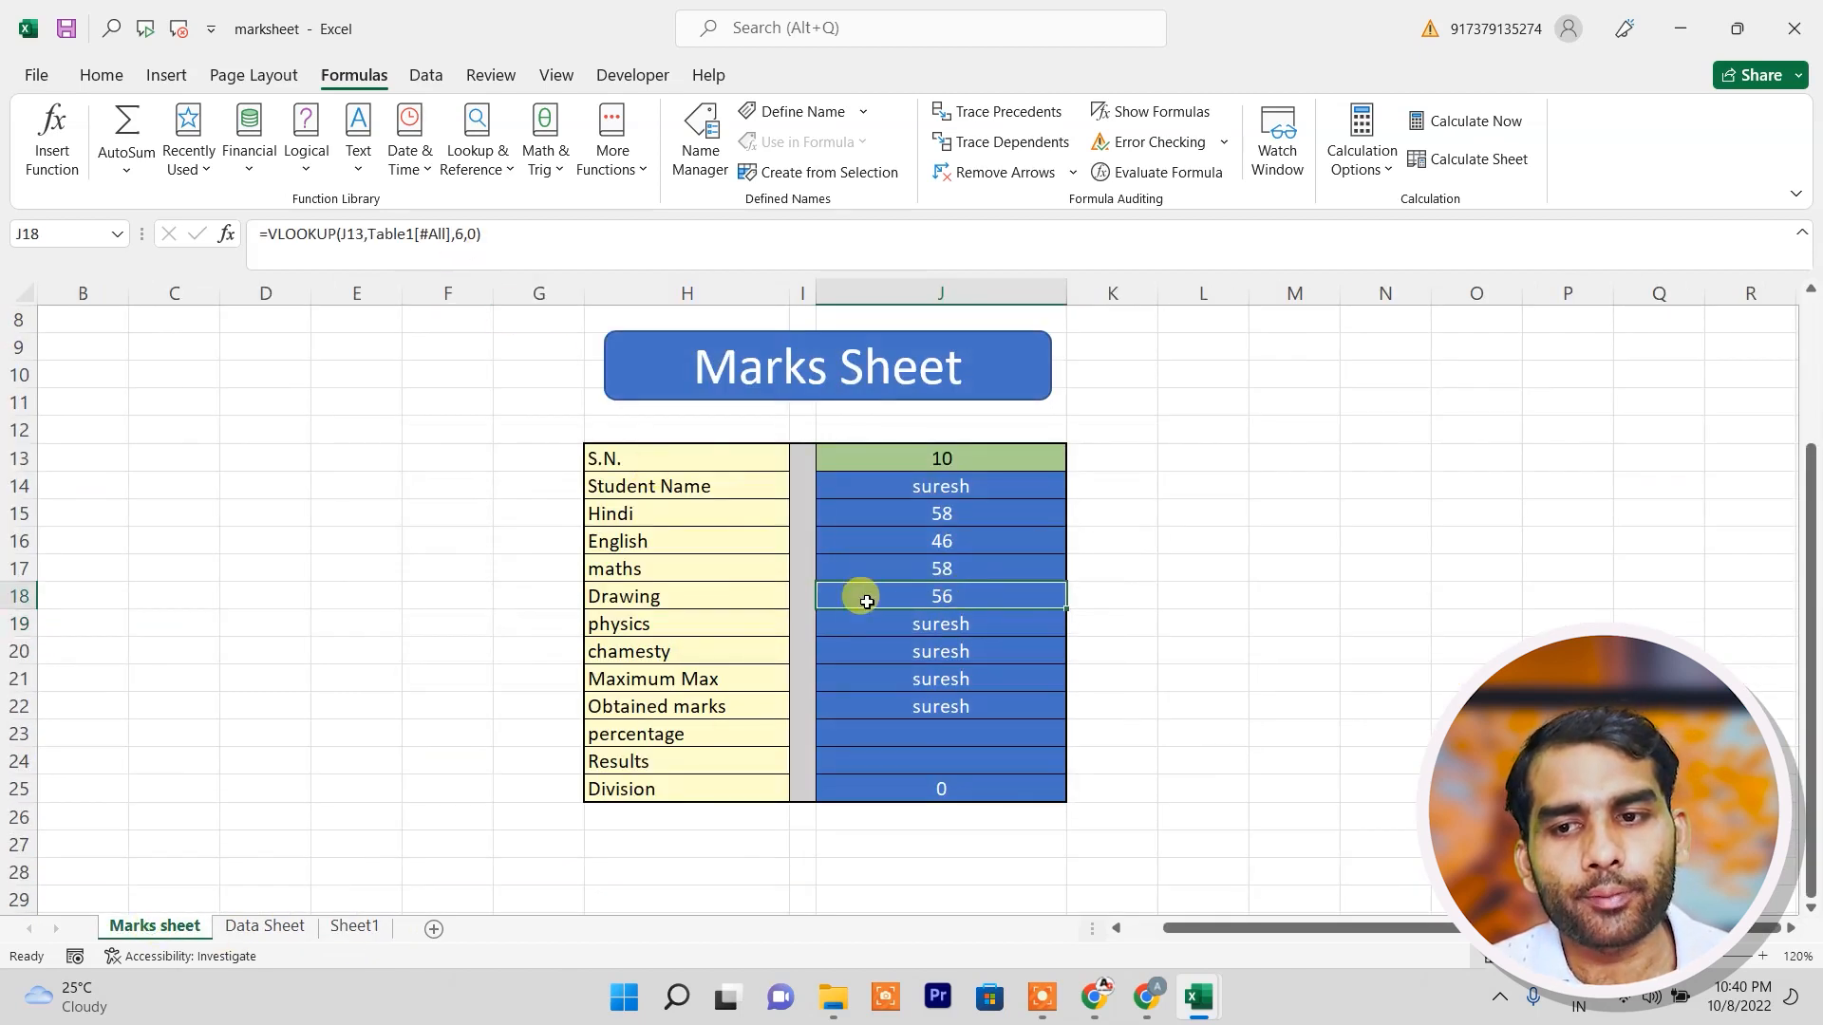
click(899, 620)
click(463, 234)
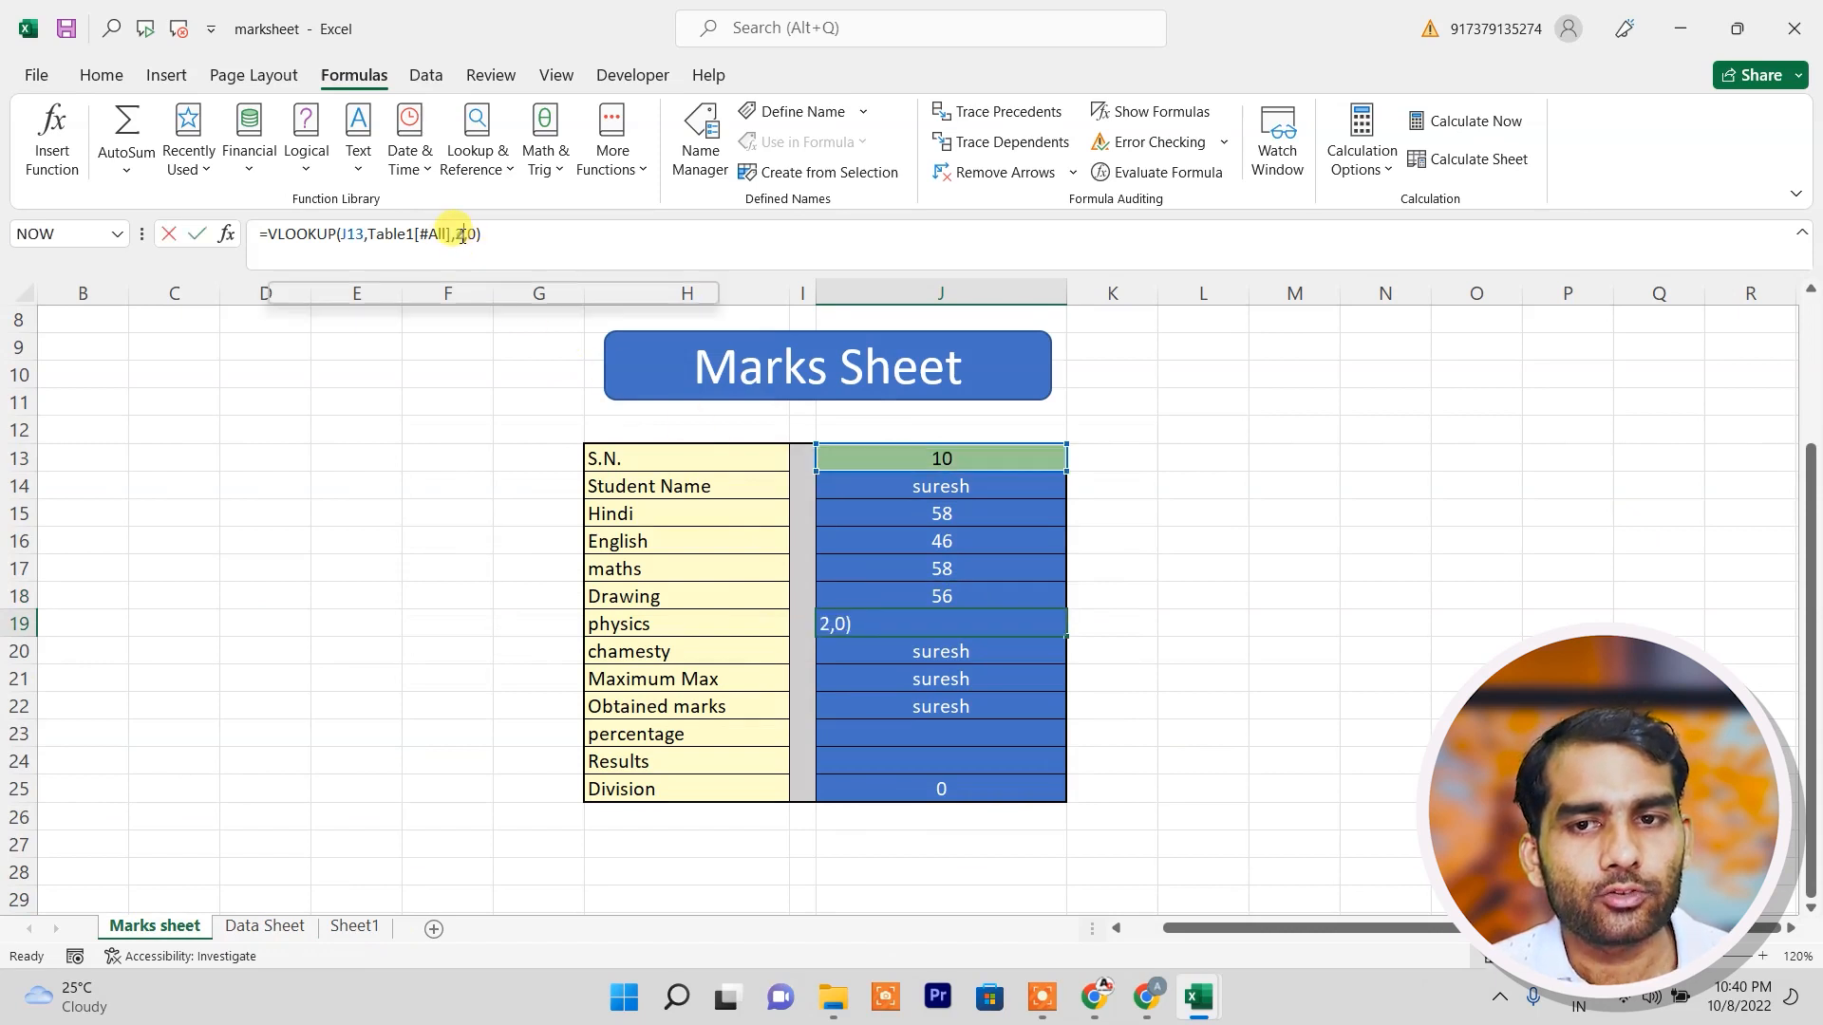
key(BackSpace)
text(7)
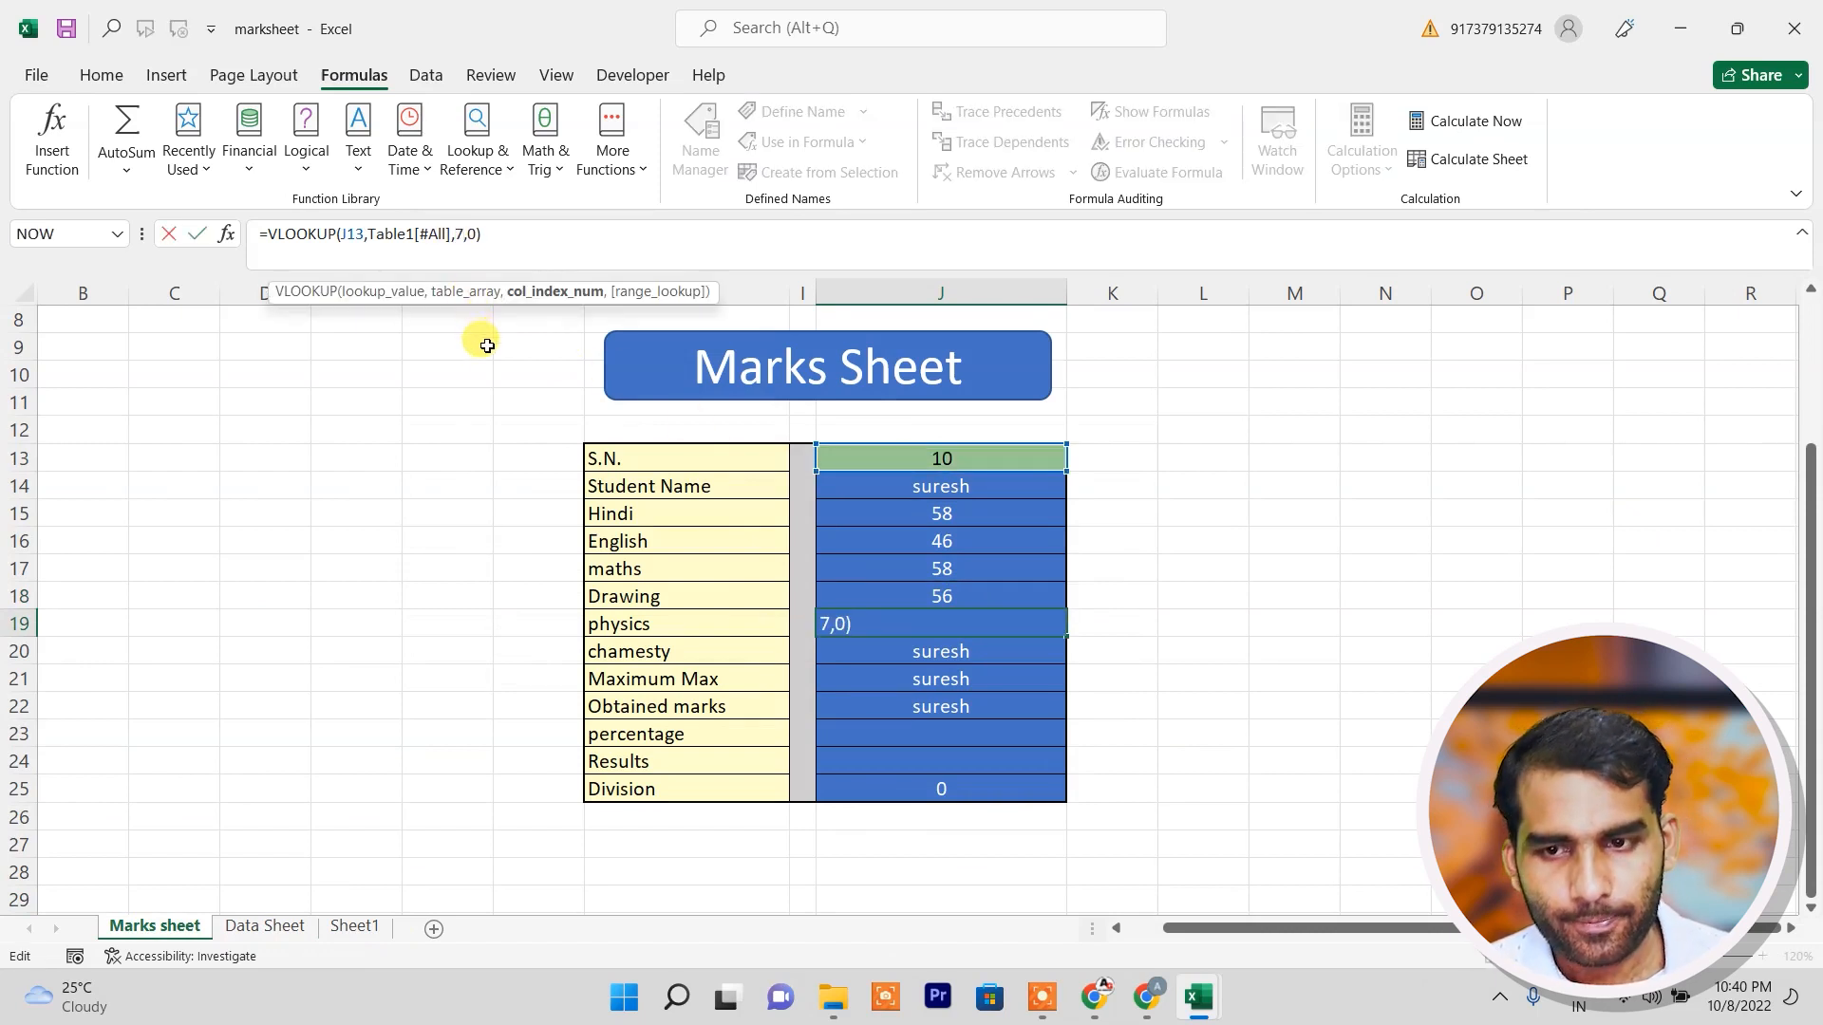
key(Return)
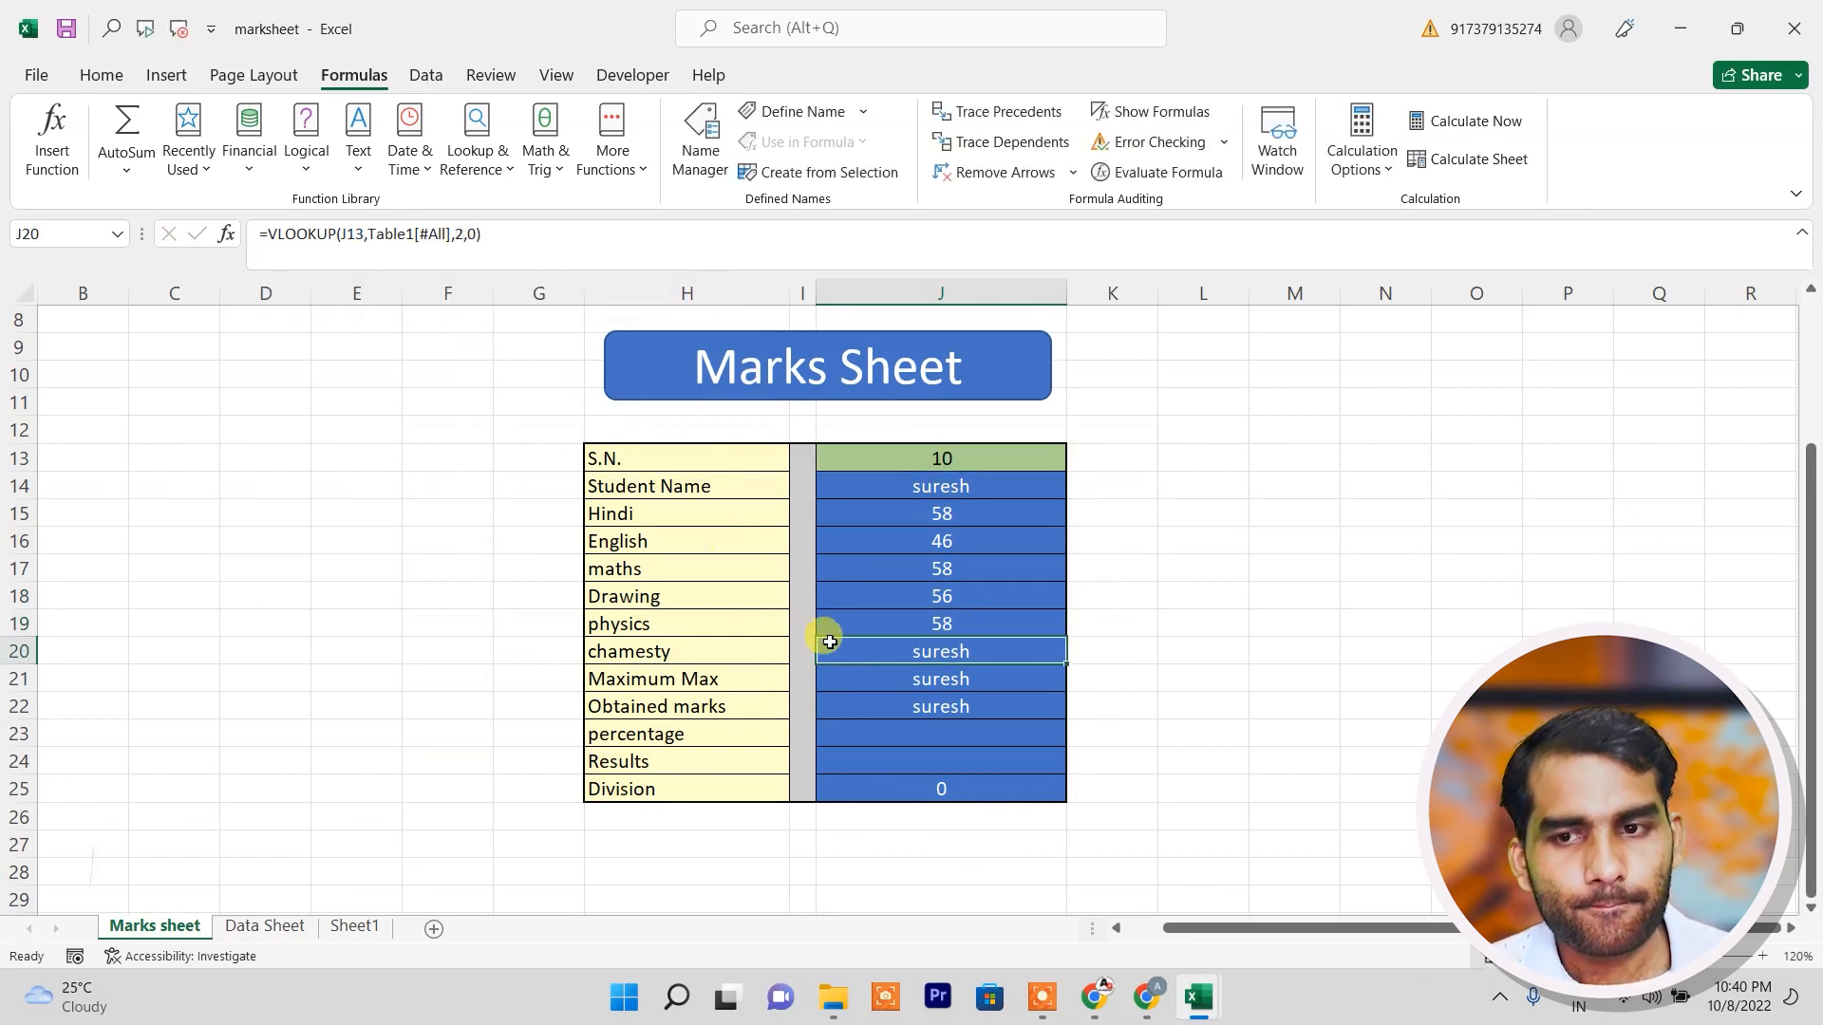
Set the column index of the chamesty lookup formula in J20 to 8.
click(463, 234)
key(BackSpace)
text(8)
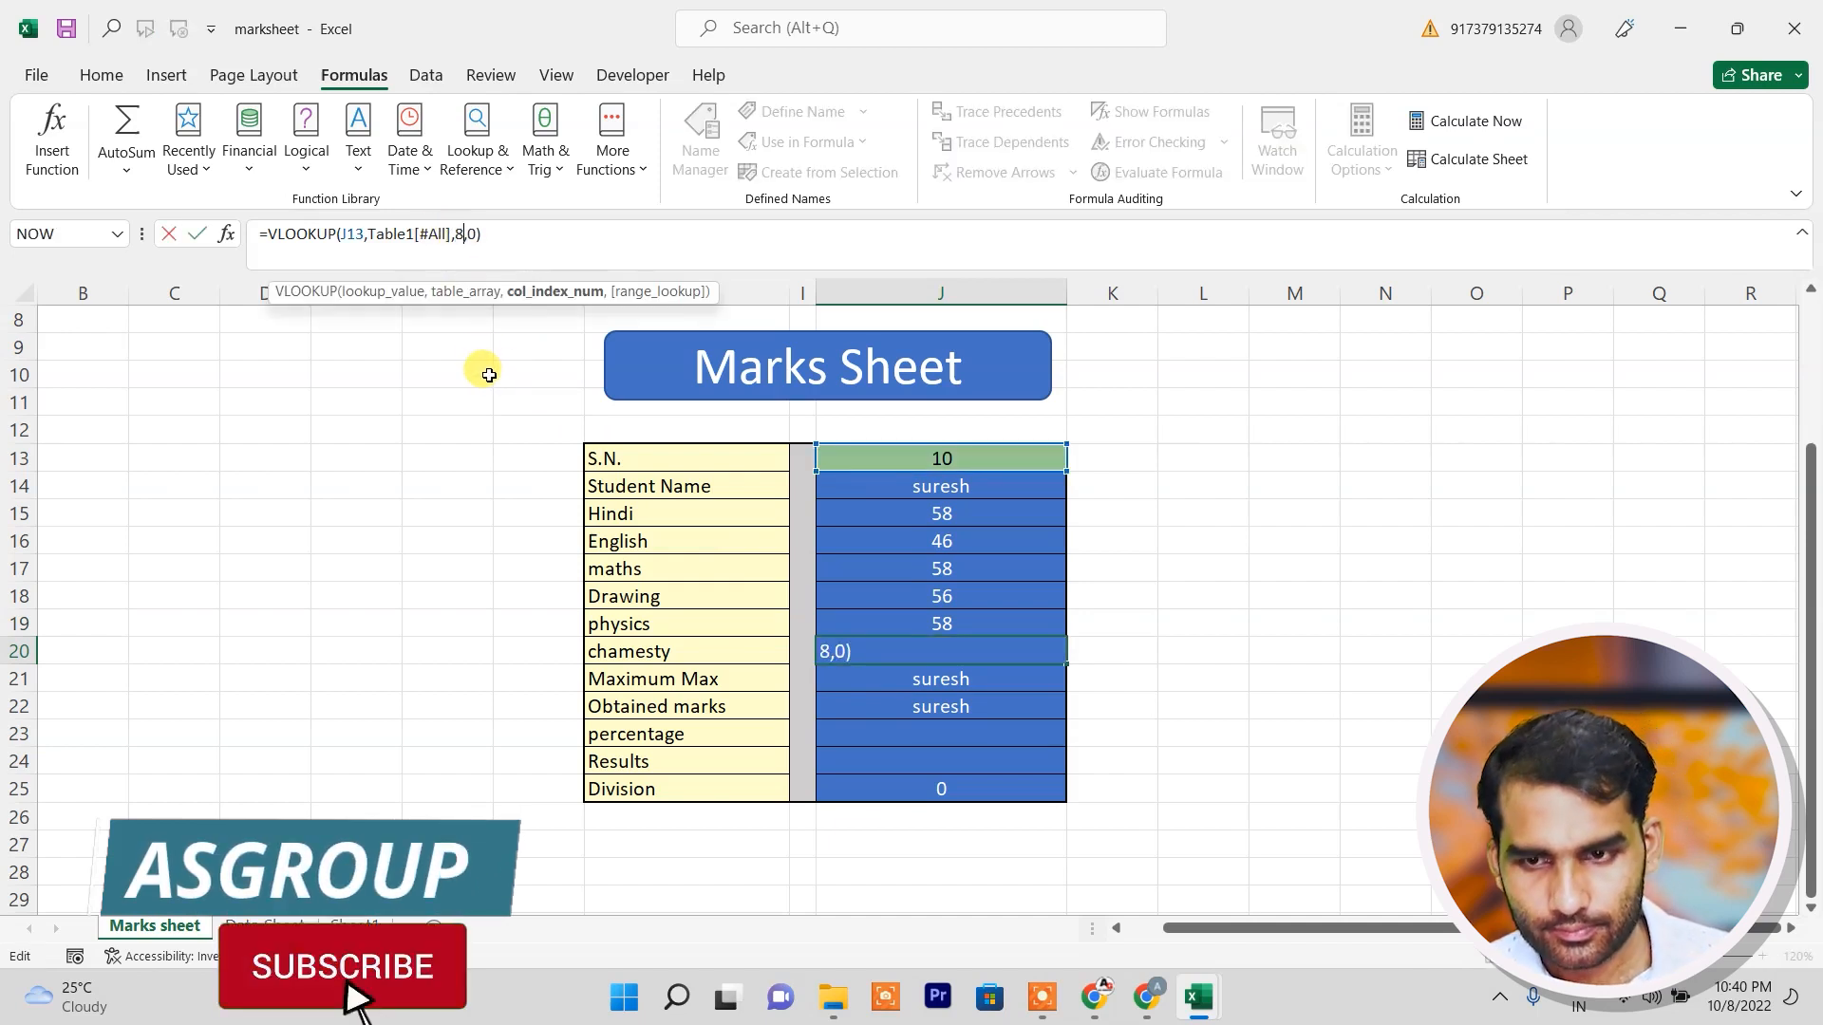
key(Return)
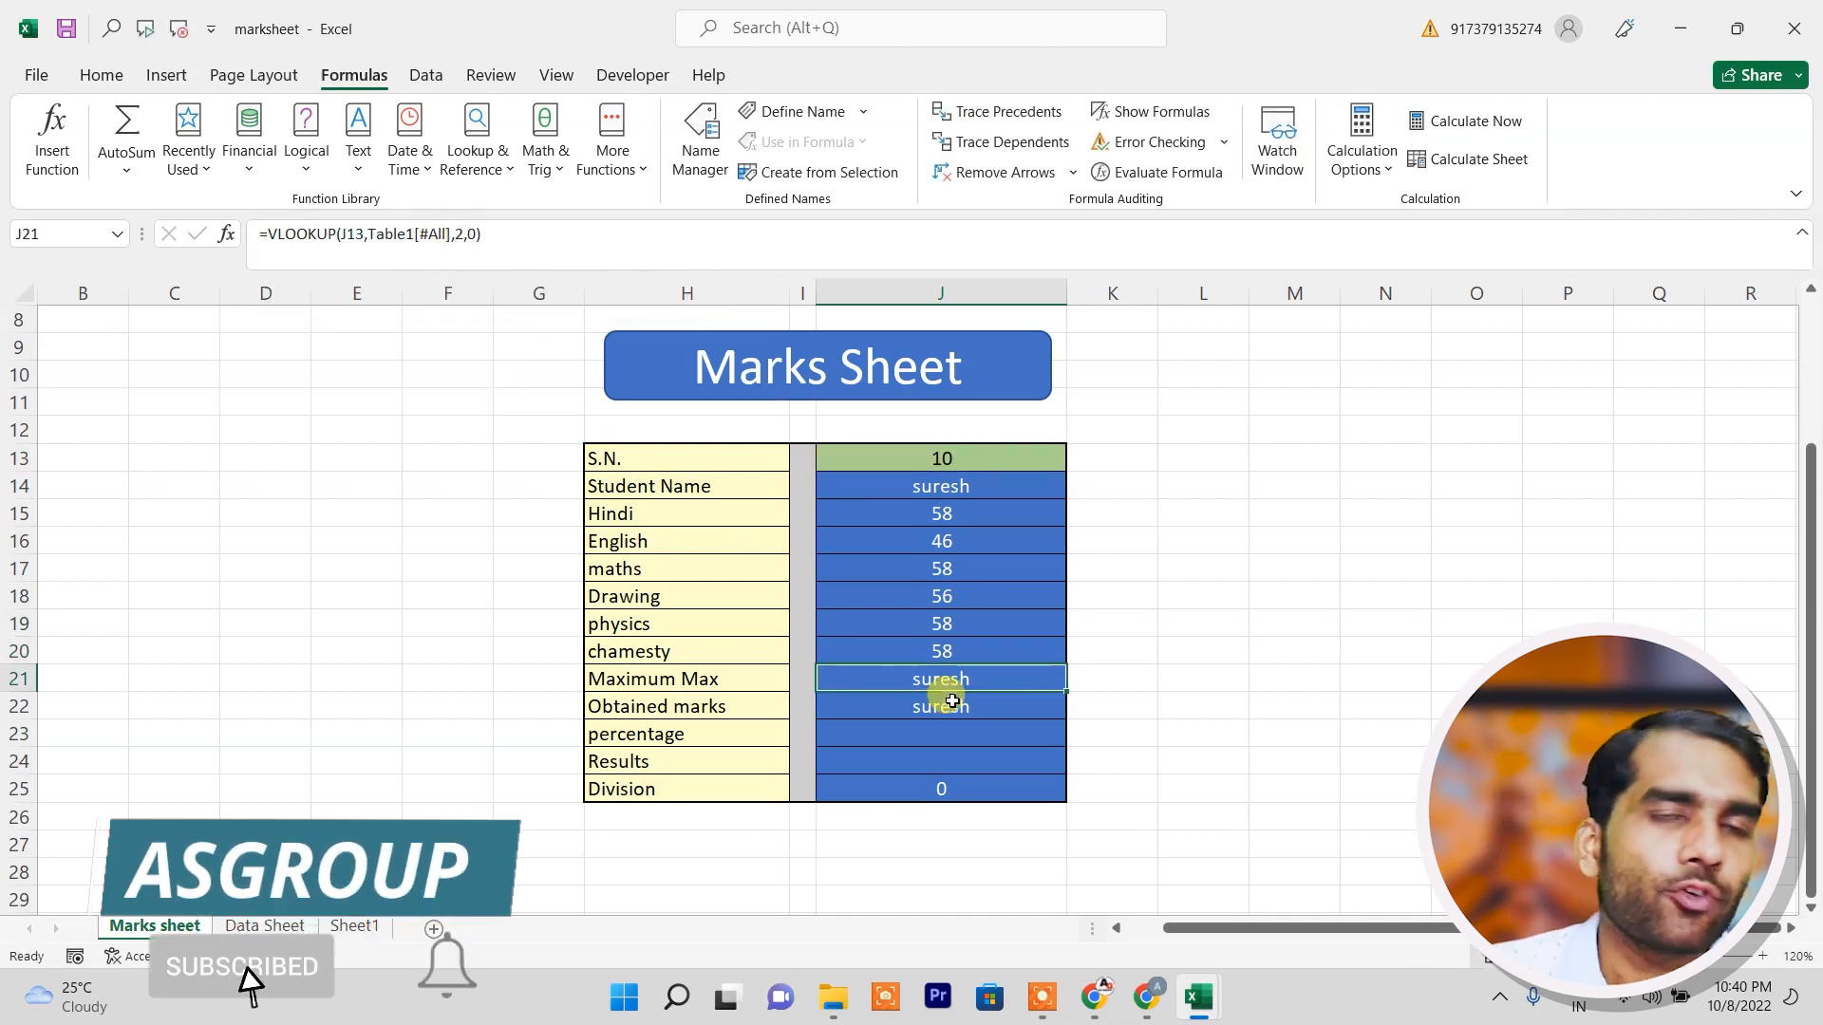
Test the subject lookups by entering 3 as the S.N. in J13.
click(963, 461)
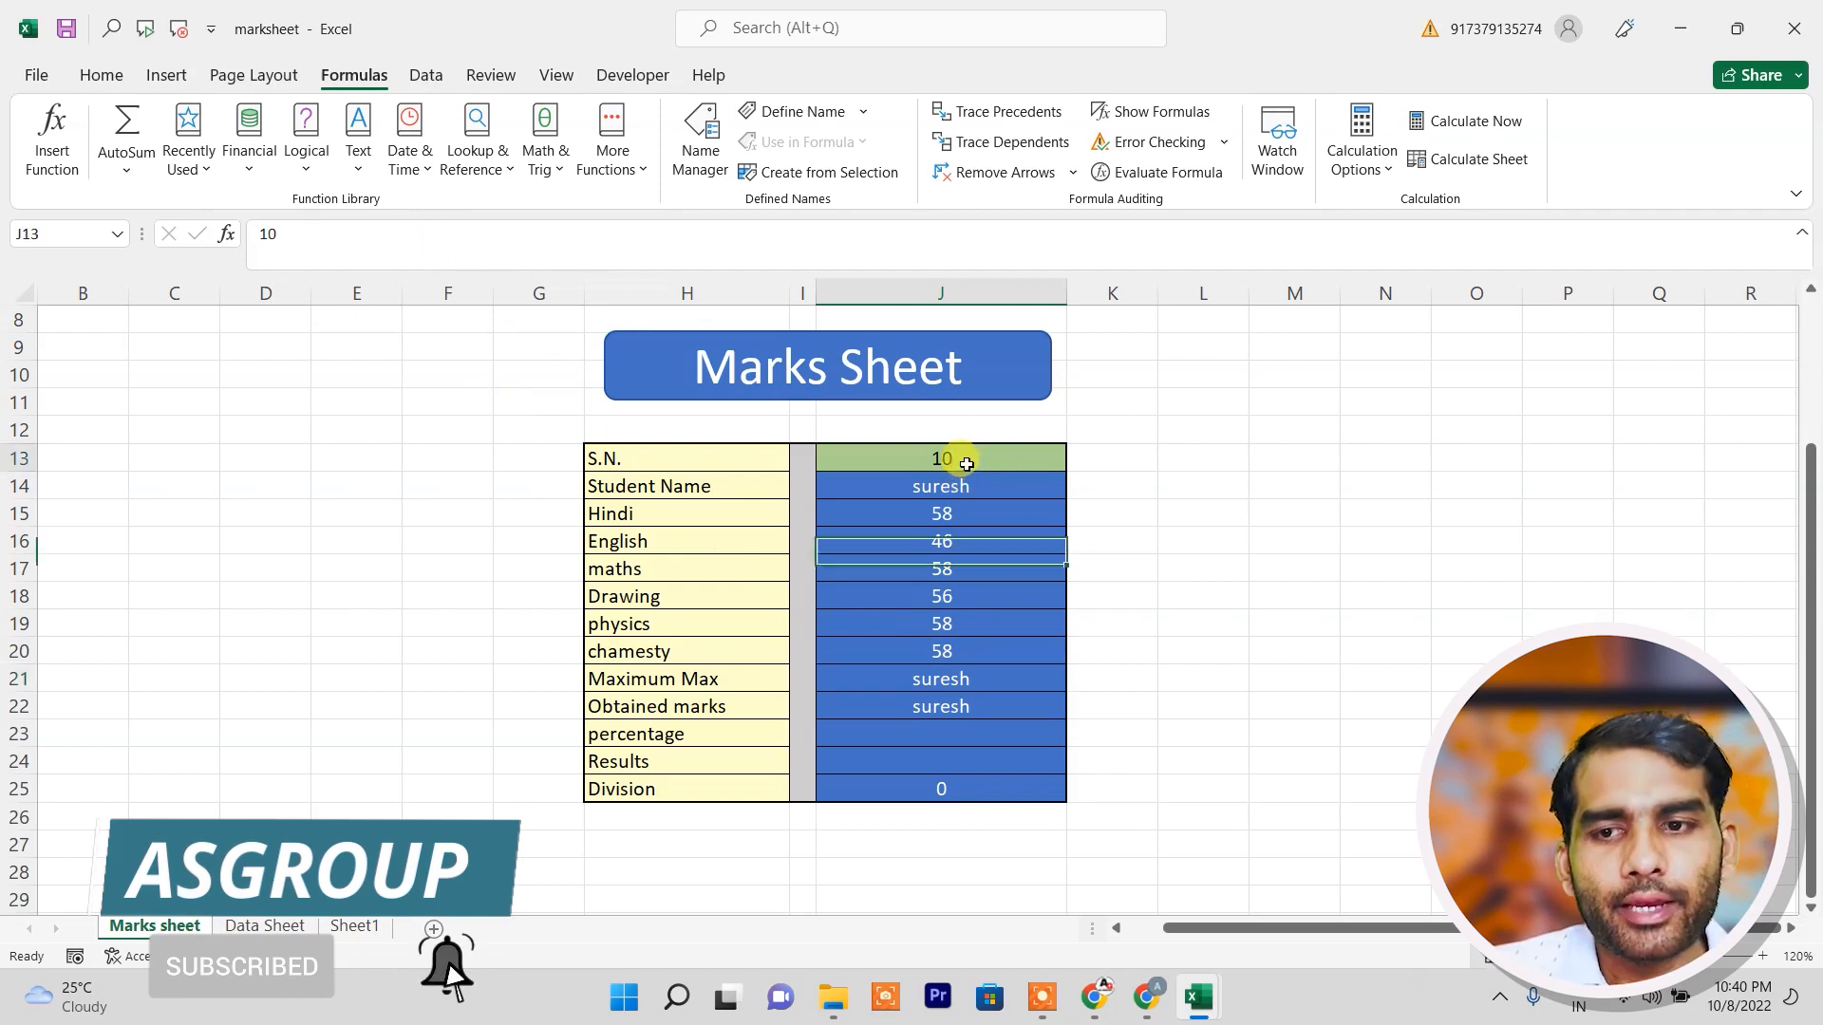
text(3)
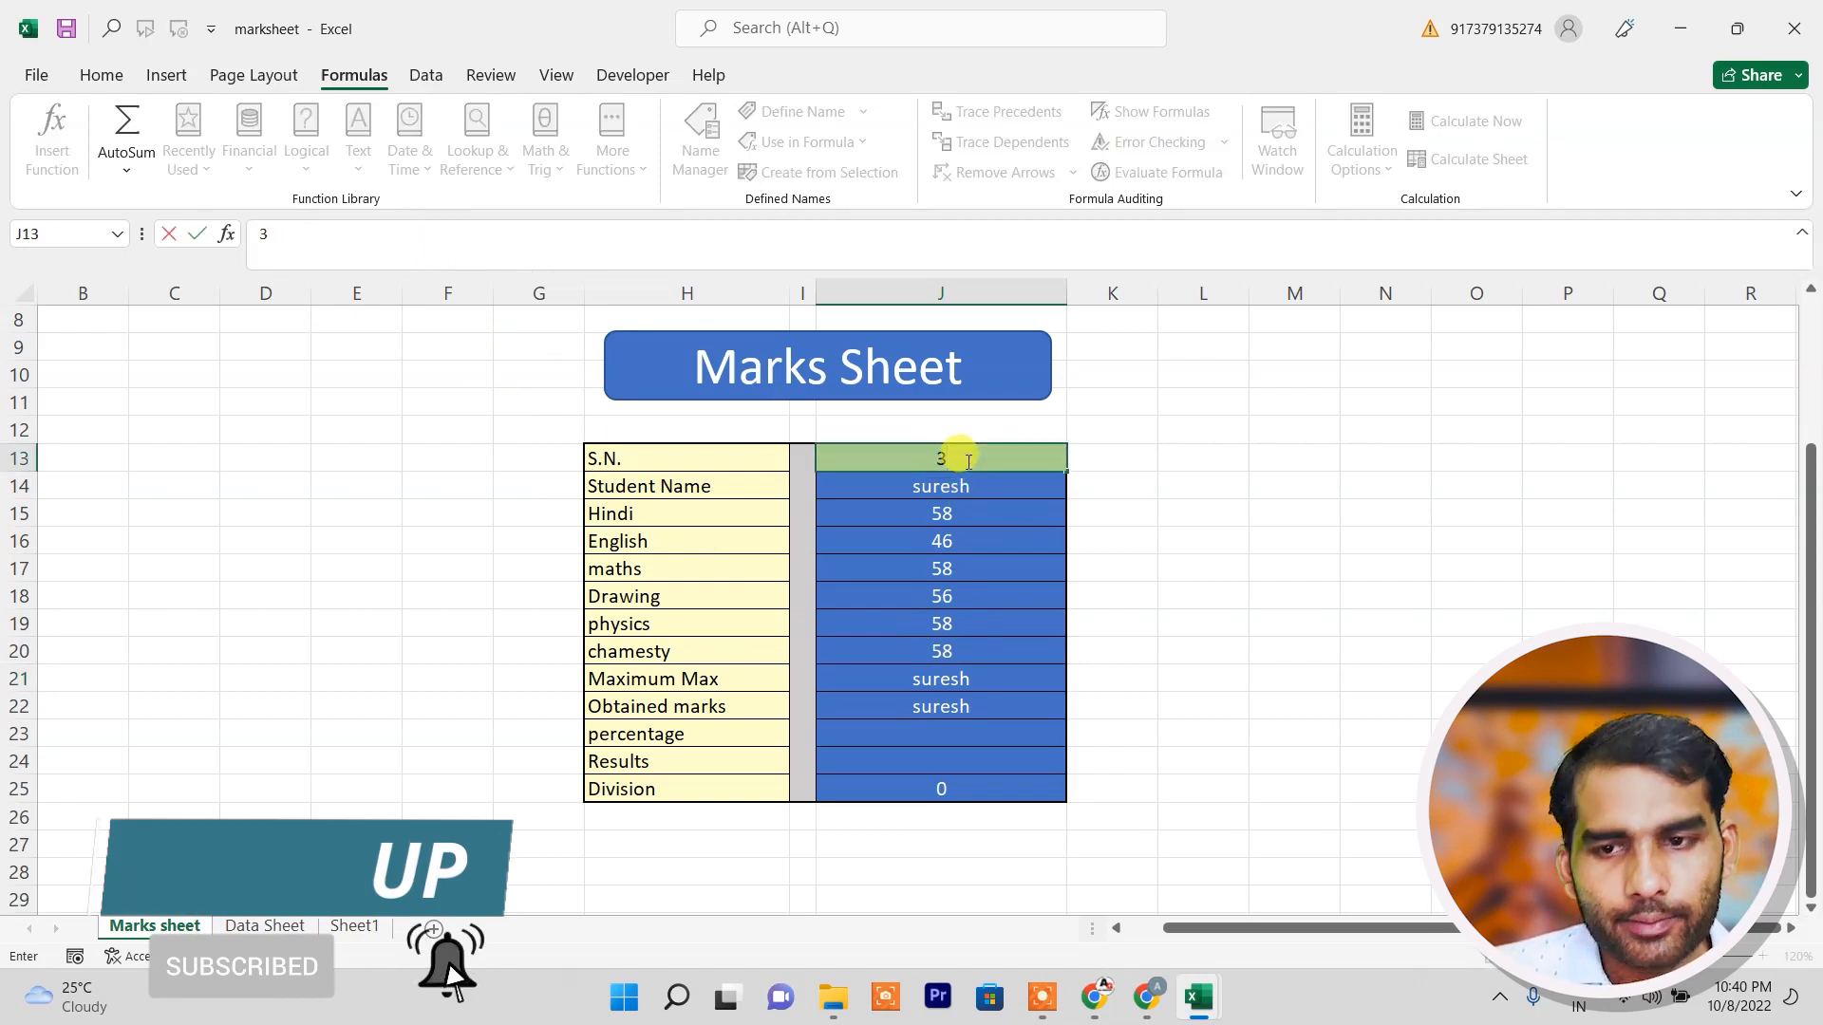
key(Return)
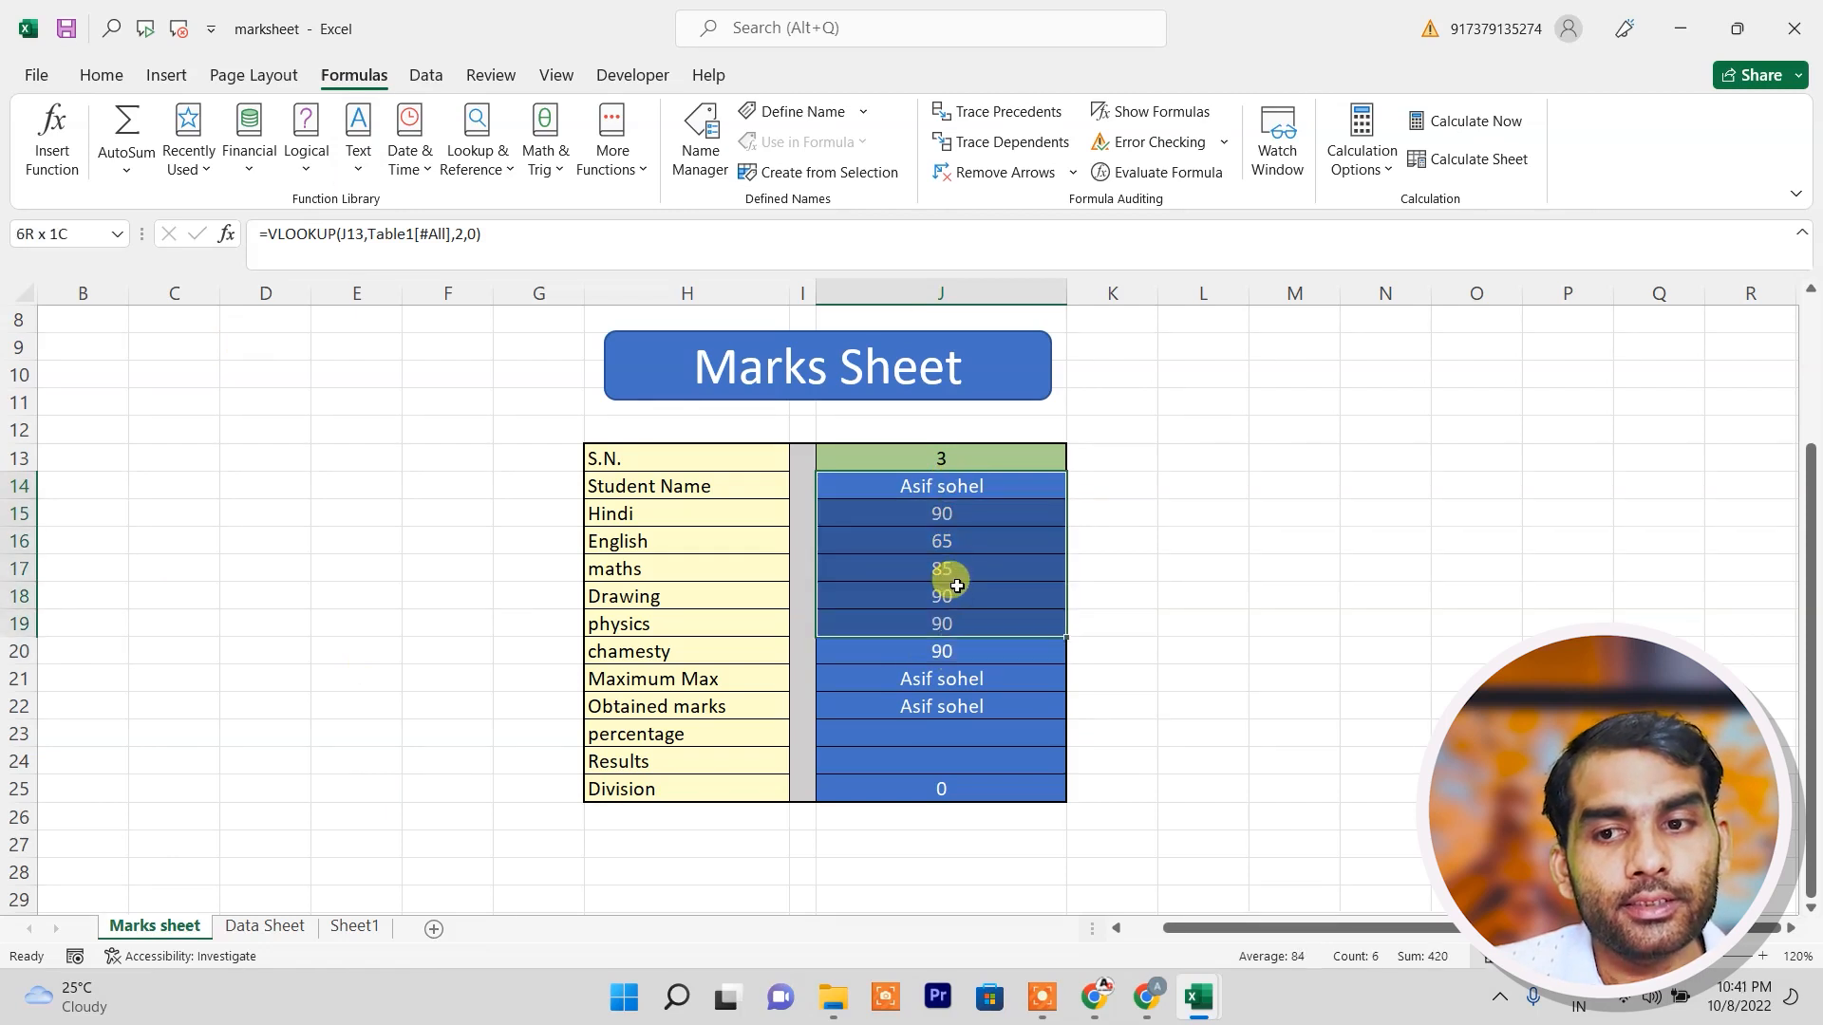
Clear the student name formula in J14 and start a VLOOKUP there with J13 as the lookup value.
key(Delete)
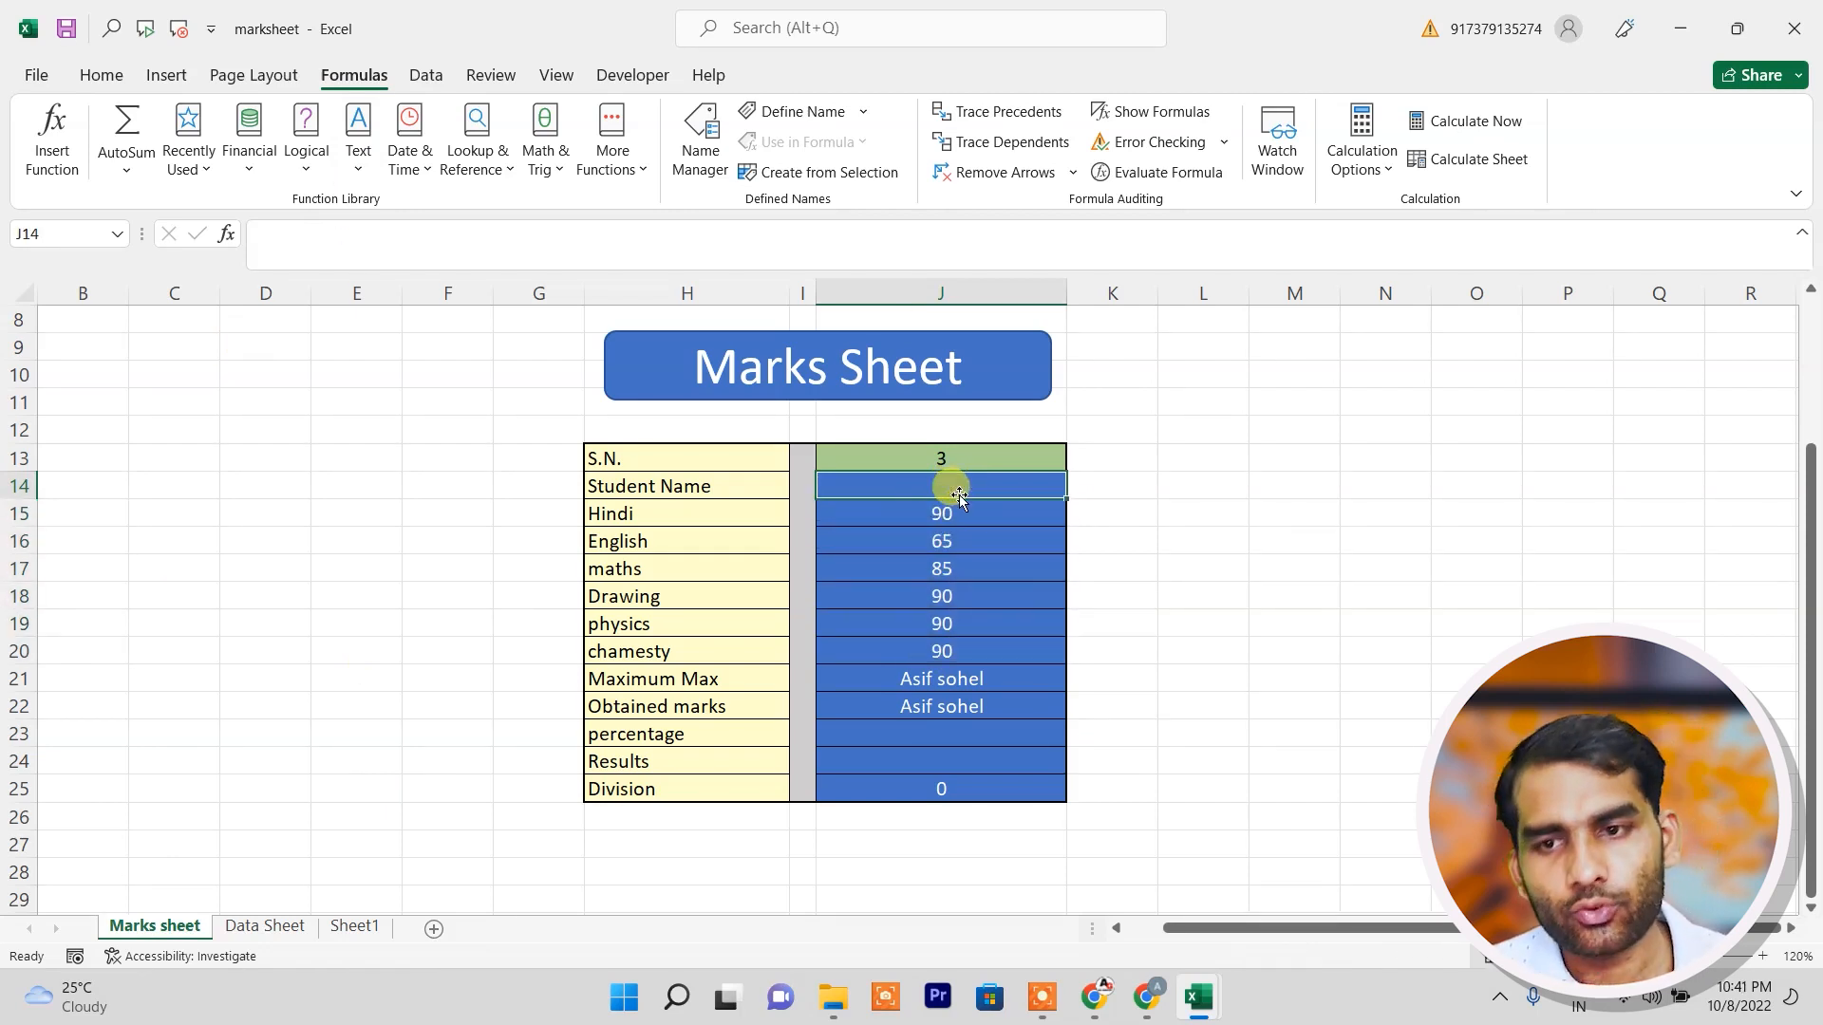
click(488, 174)
drag(619, 330, 617, 504)
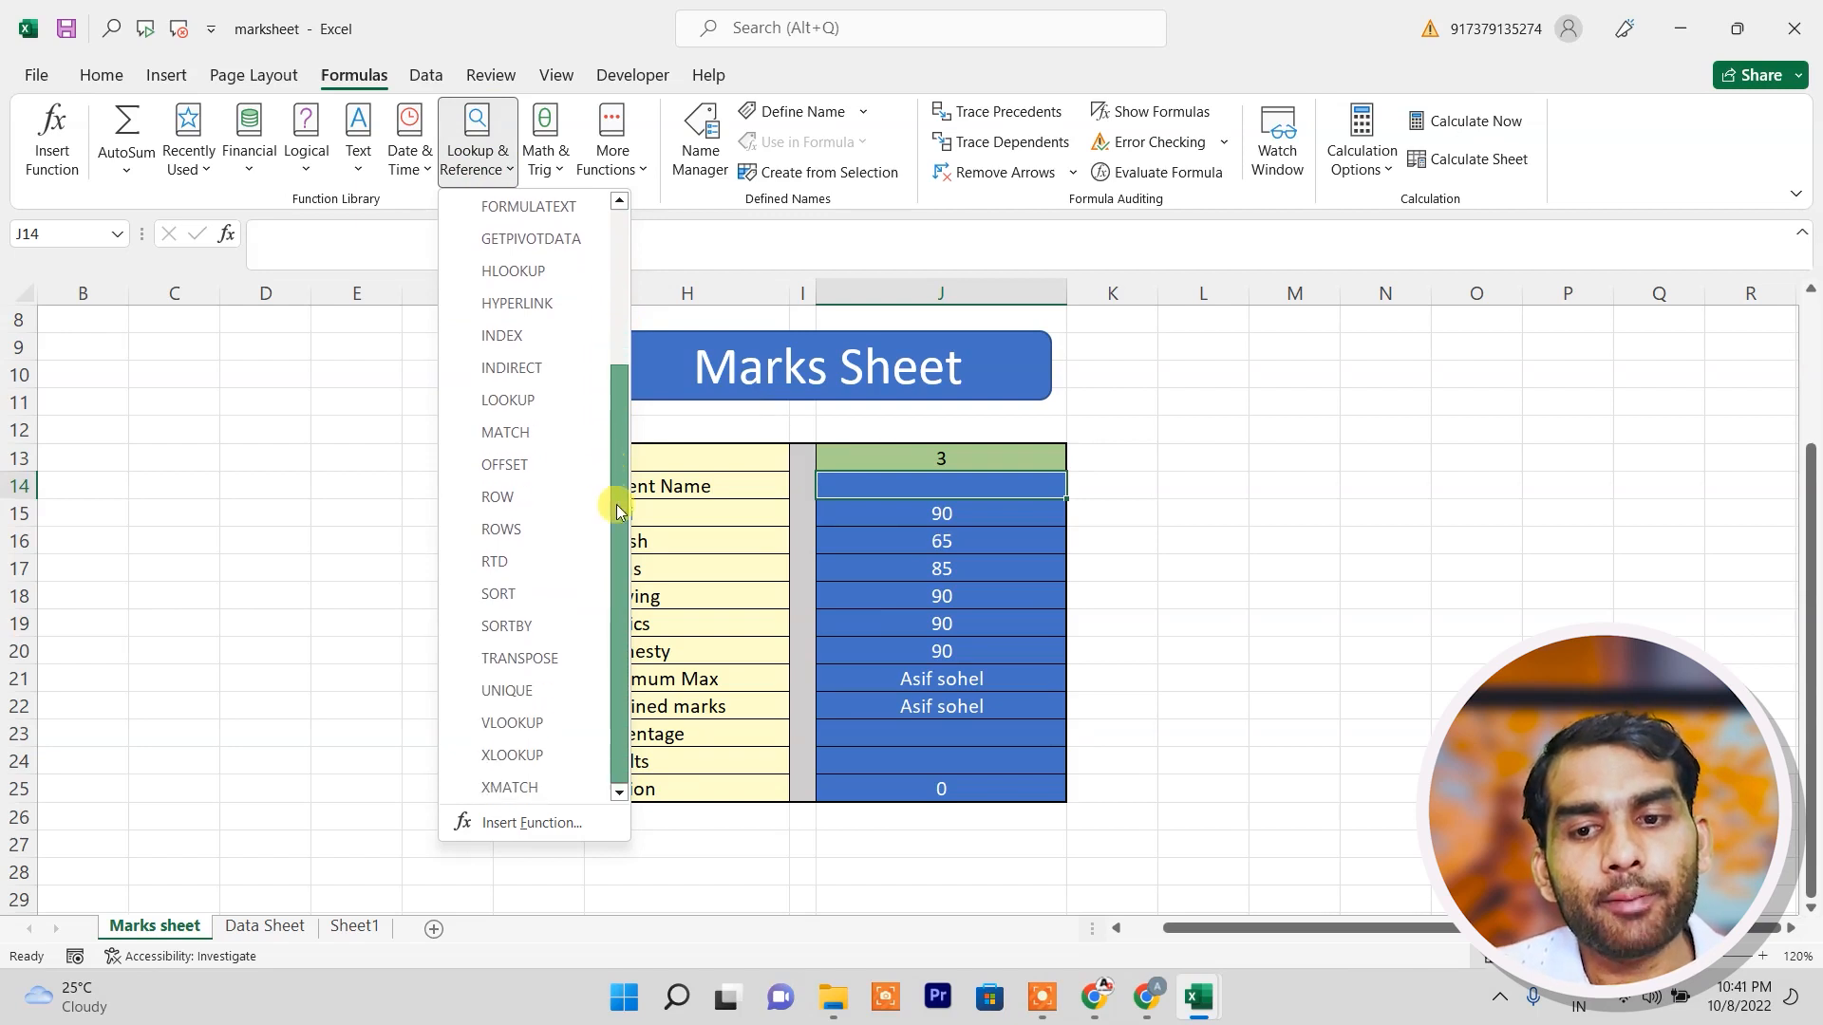
click(521, 723)
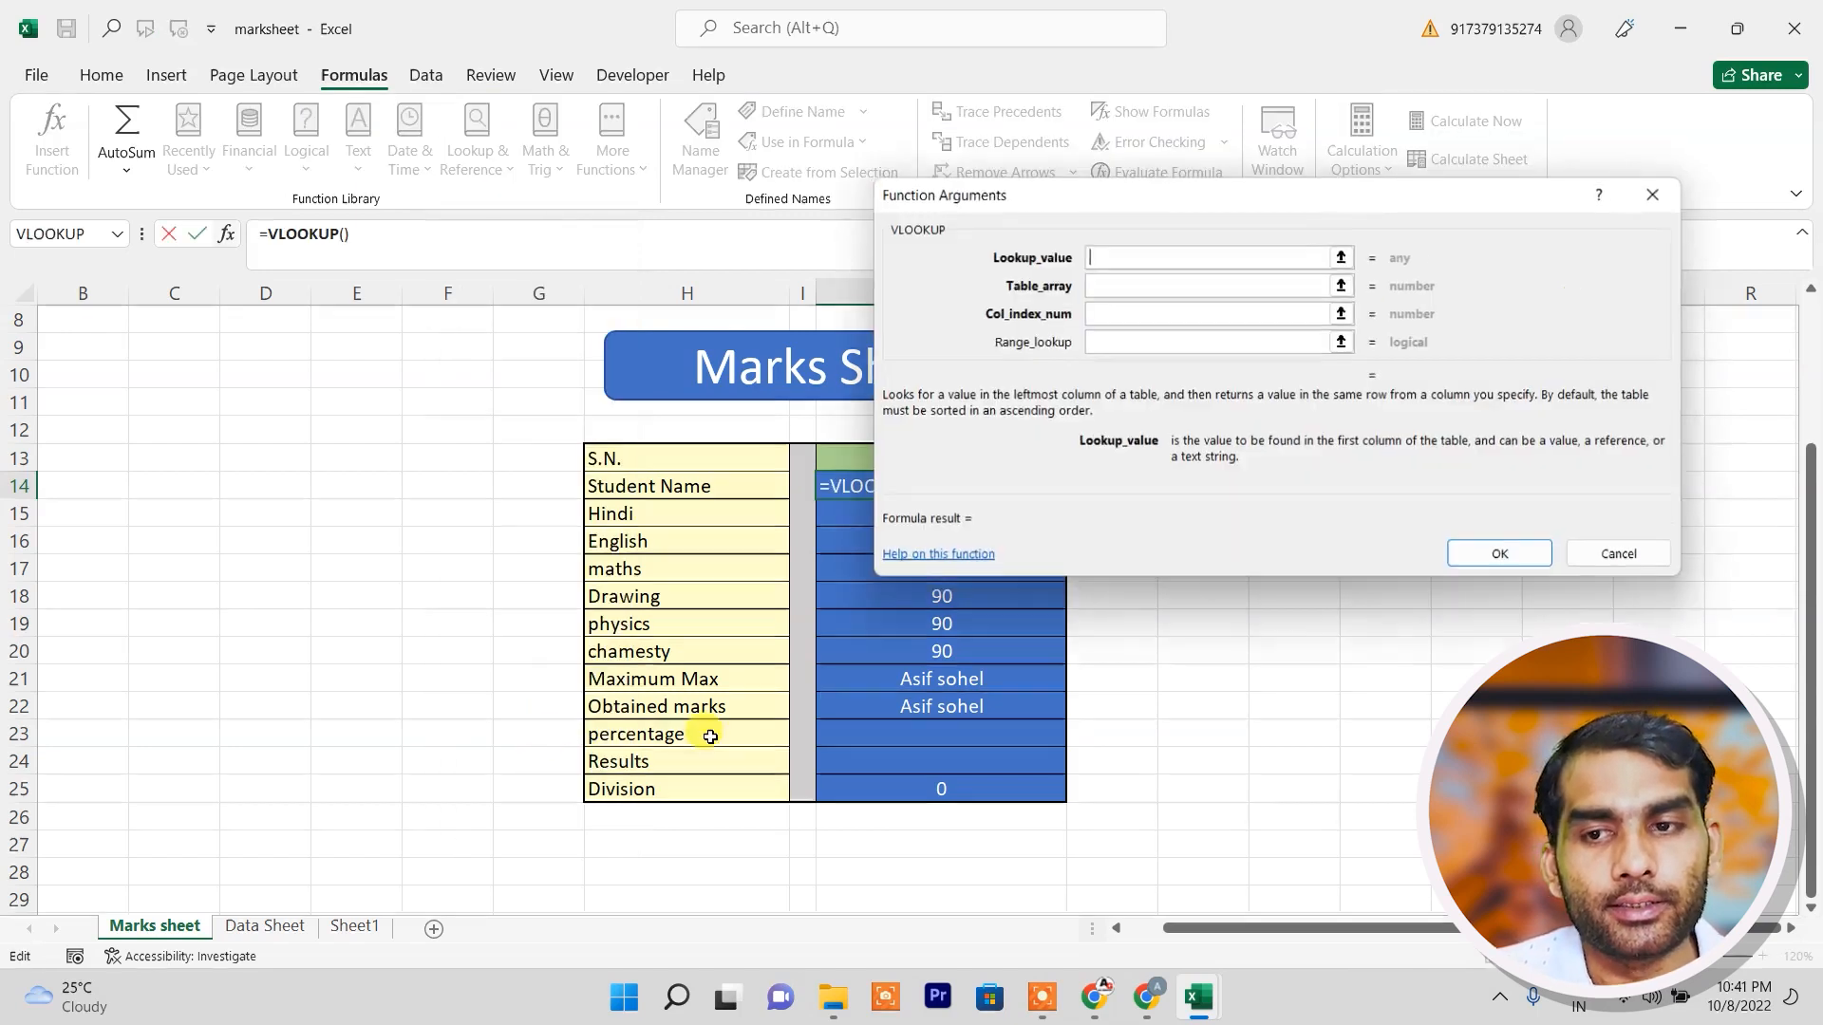
drag(1209, 196, 800, 595)
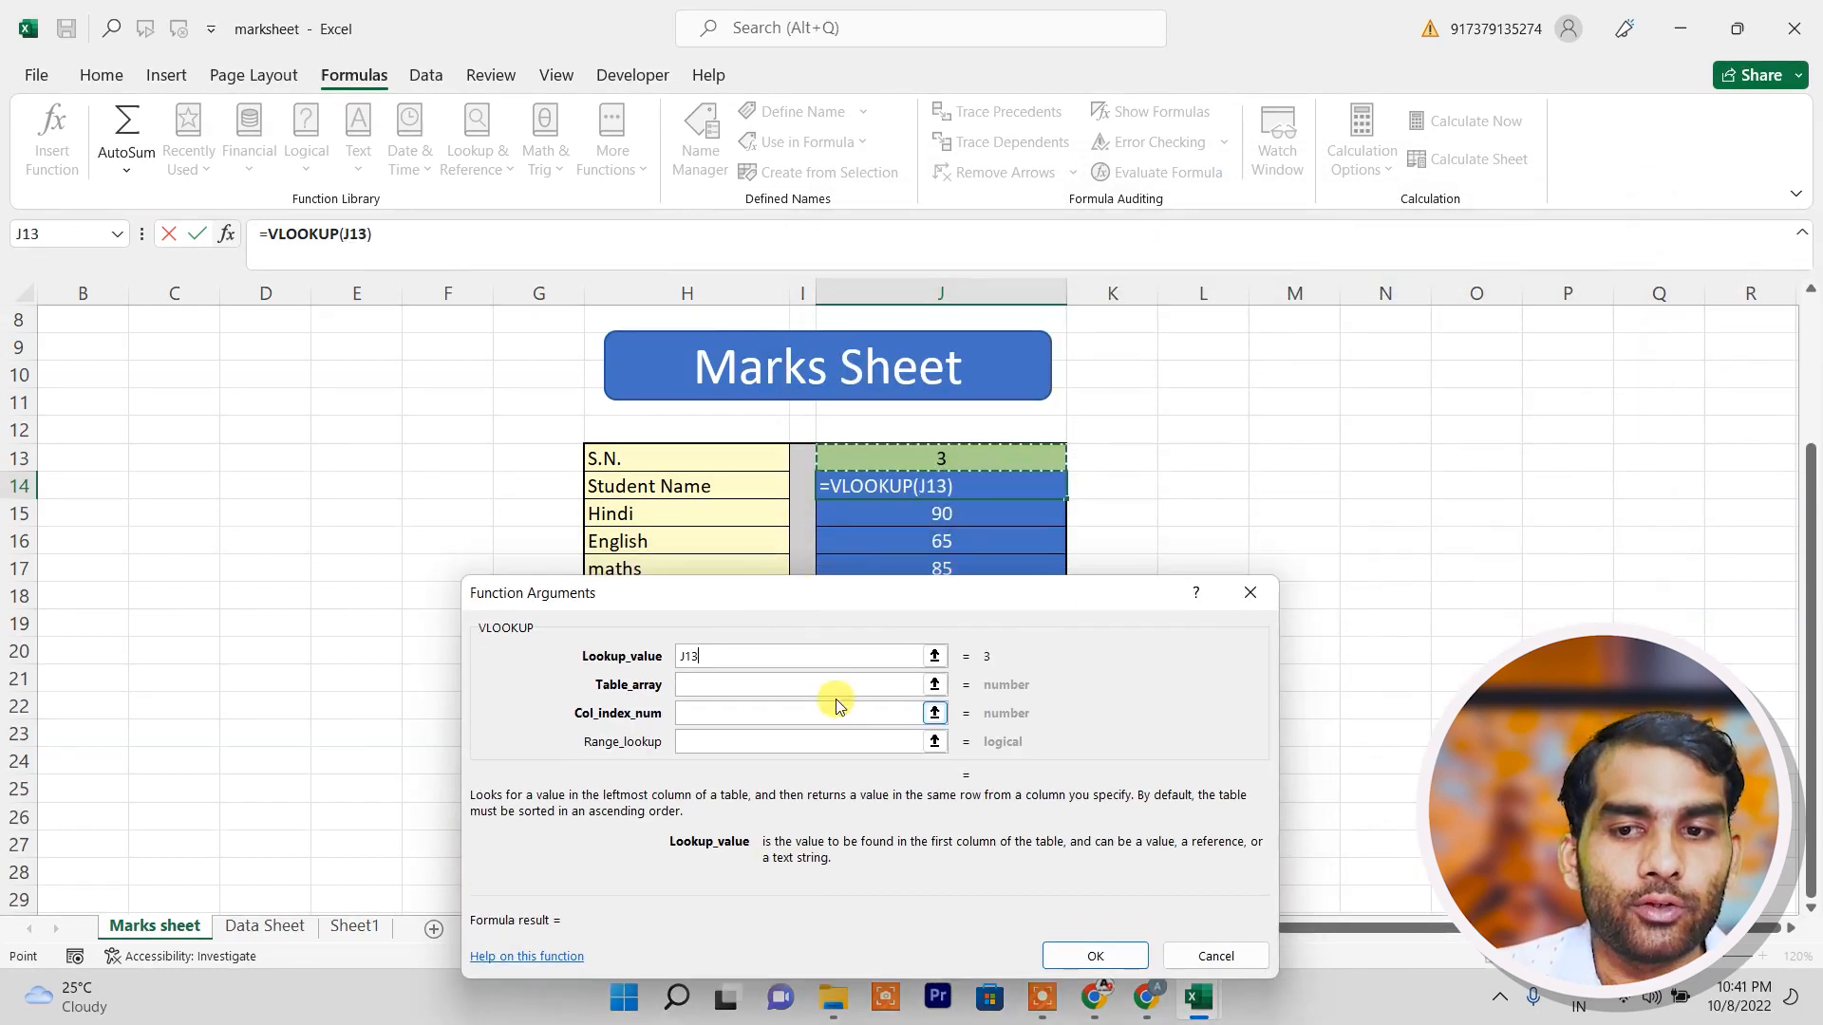
Complete the J14 VLOOKUP with the Data Sheet's student table including headers as the table array and 2 as the column index.
click(736, 686)
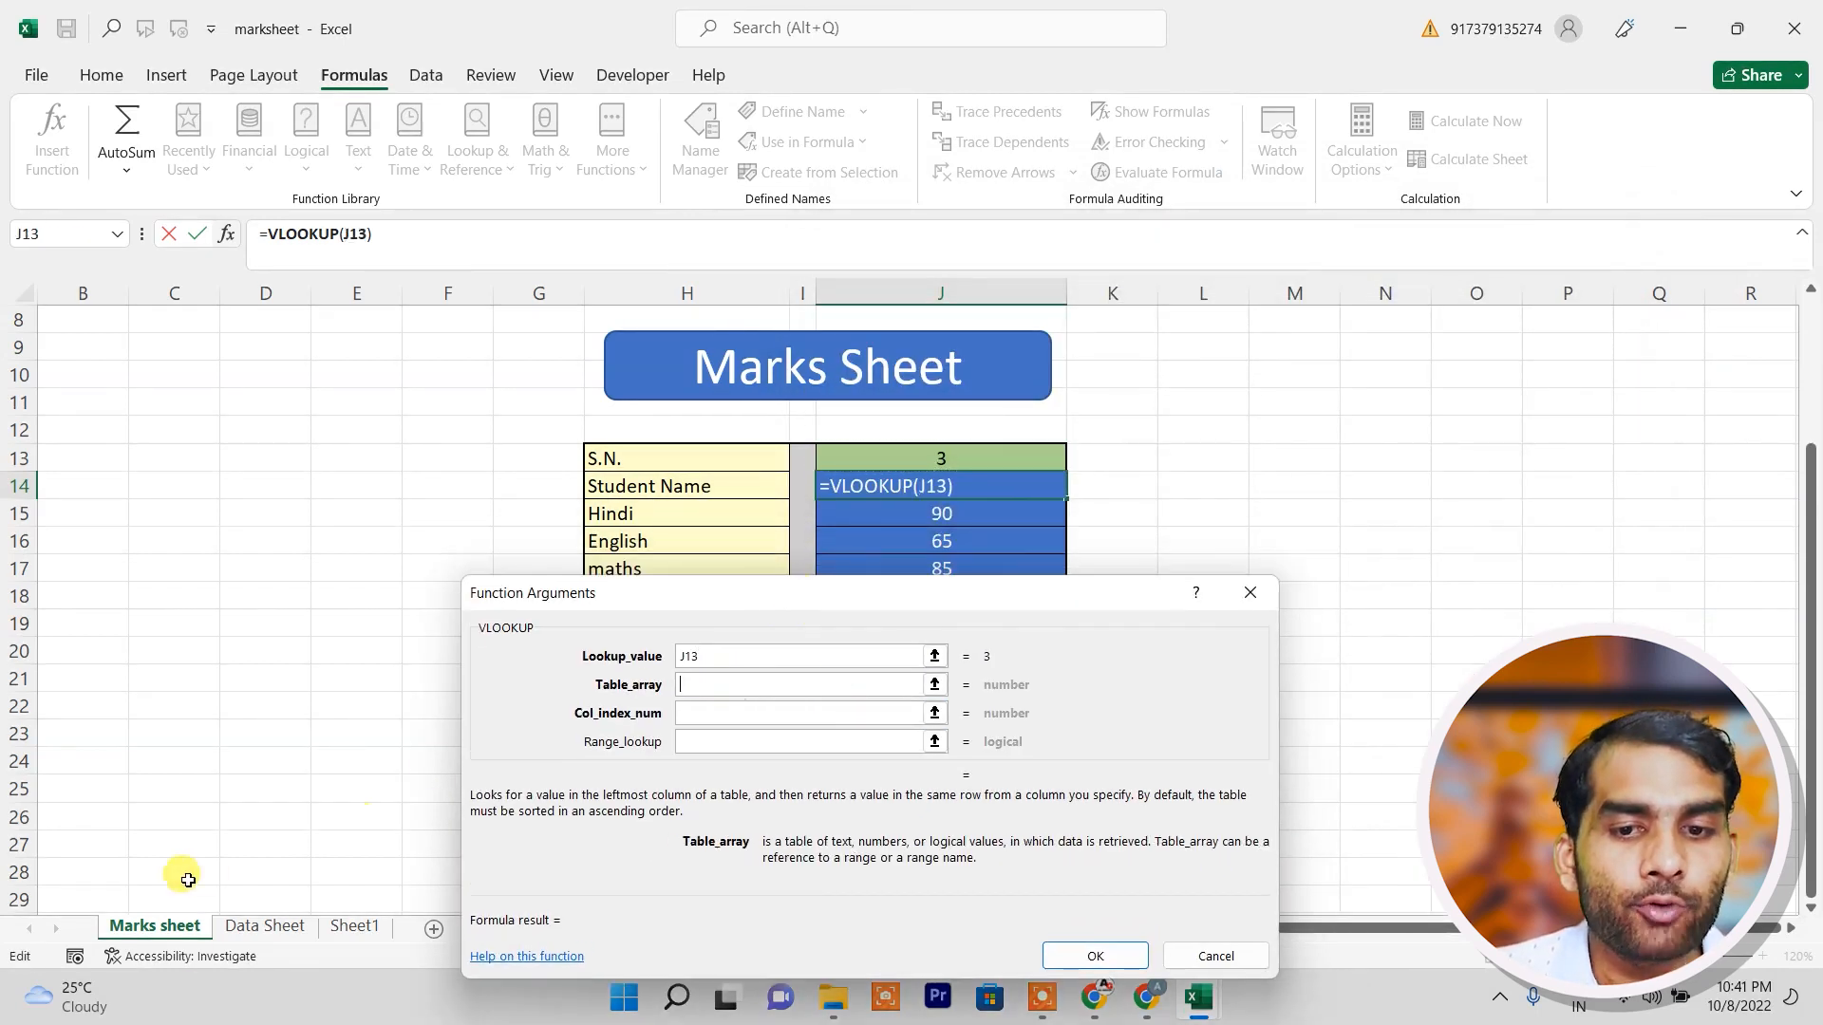
click(267, 935)
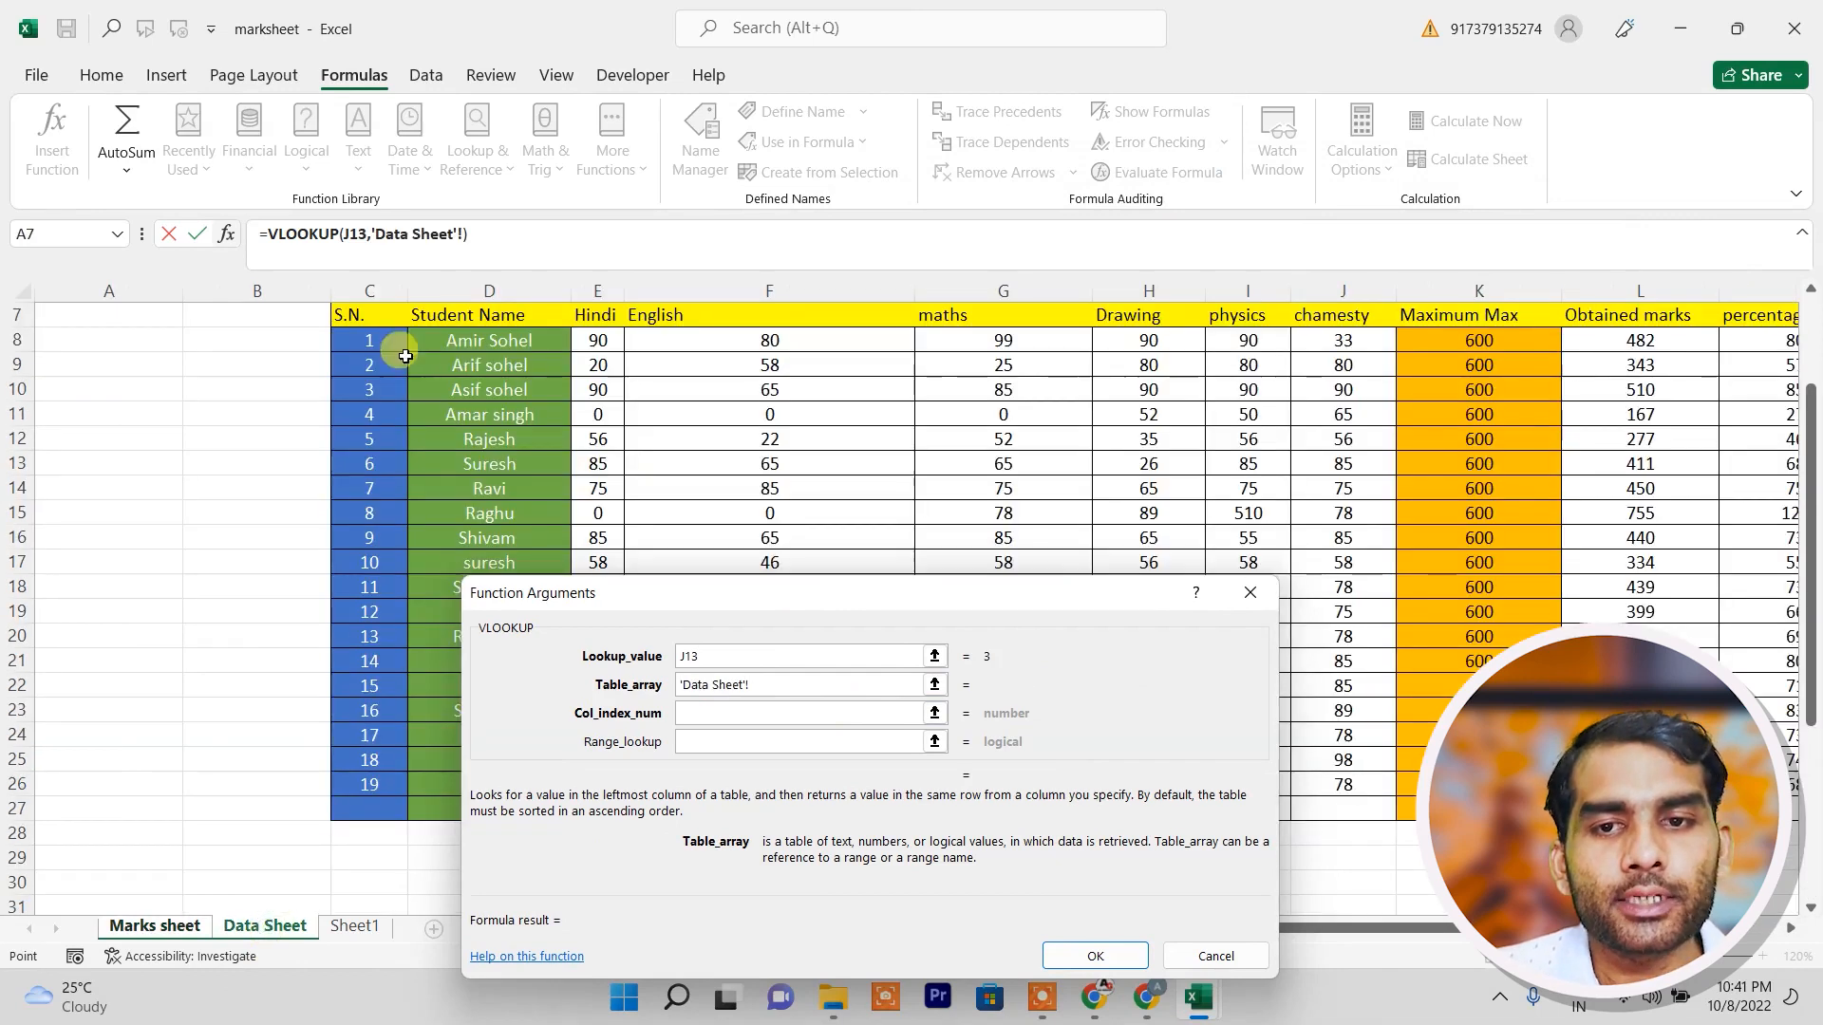
drag(370, 314, 1744, 788)
click(649, 710)
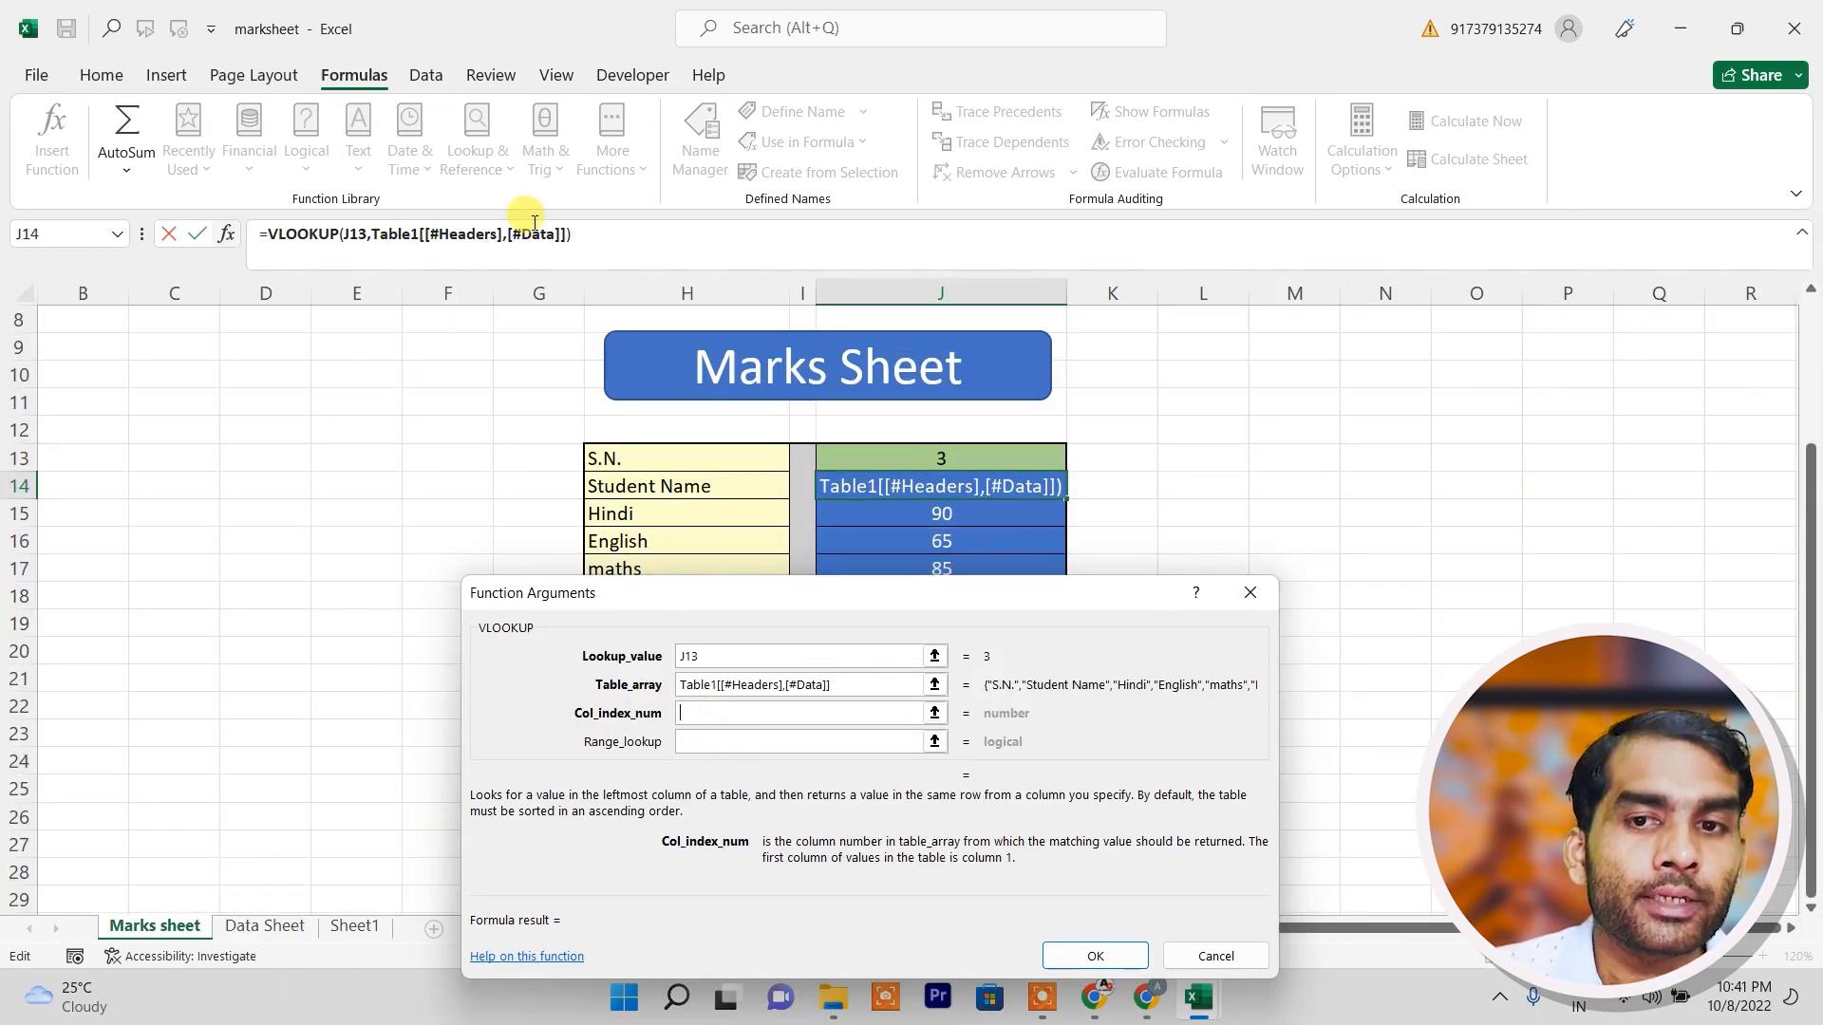
text(2)
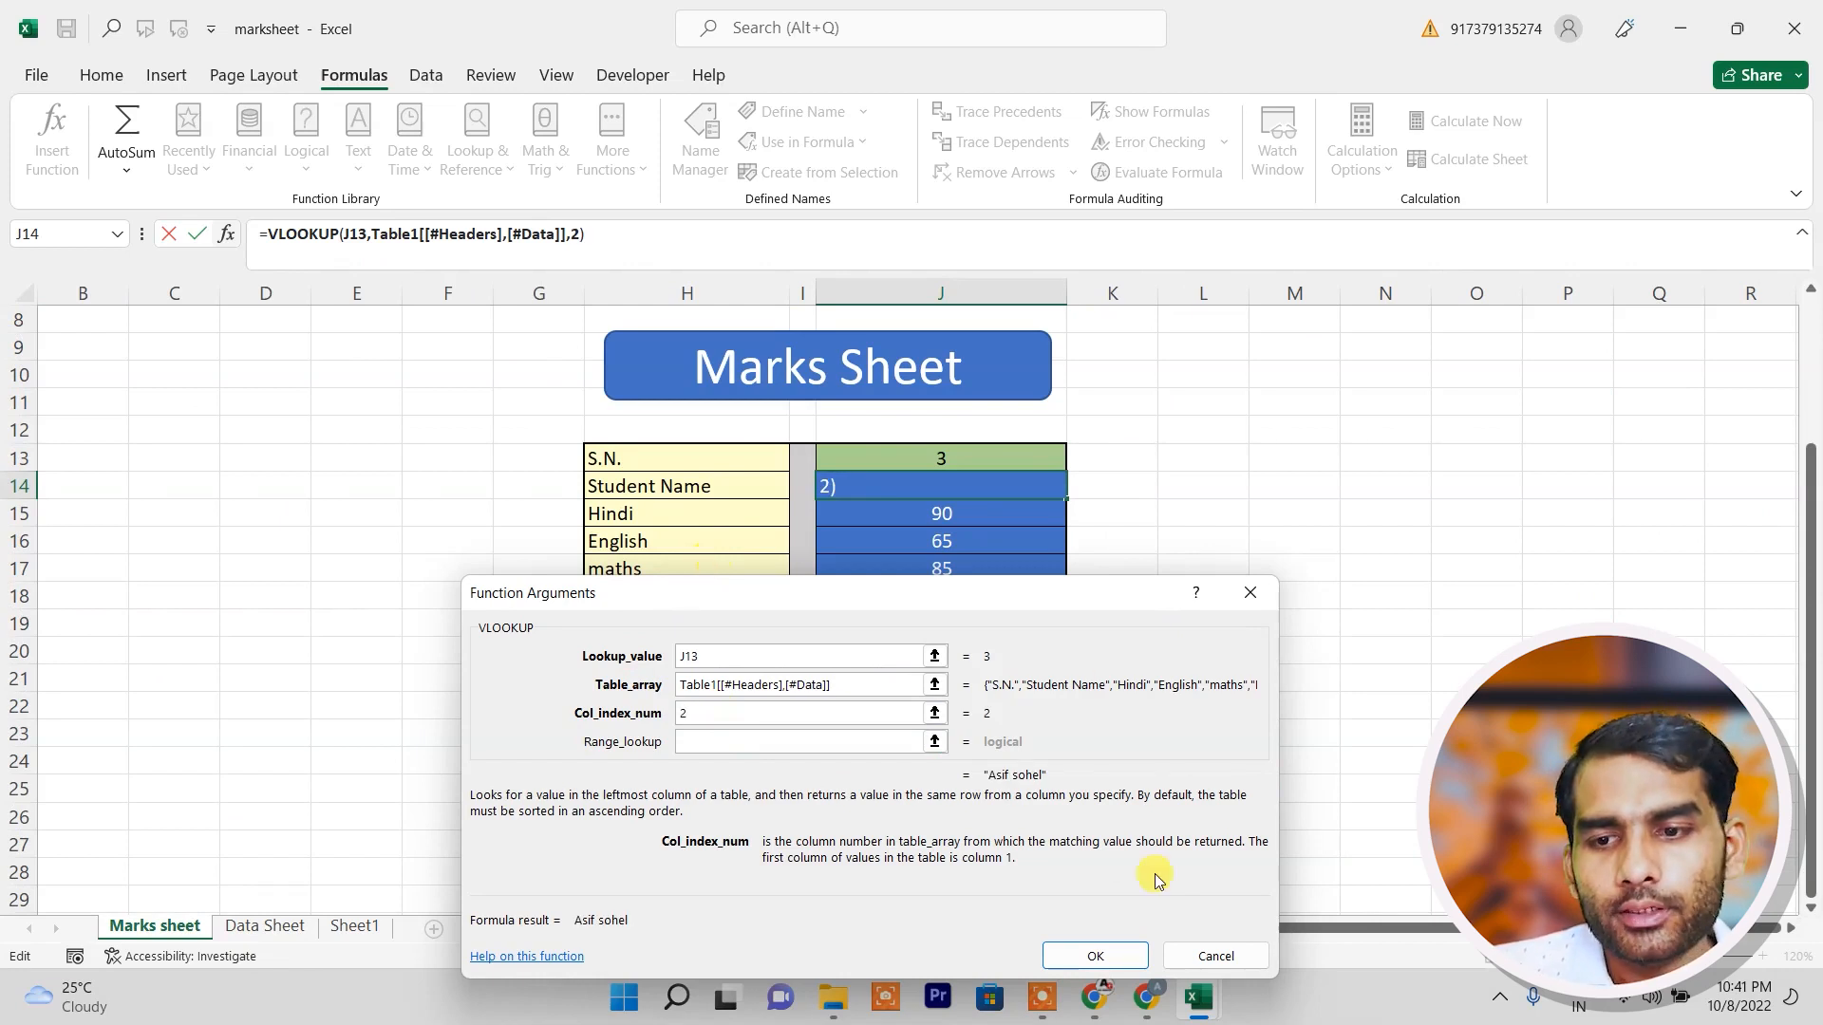
click(1135, 959)
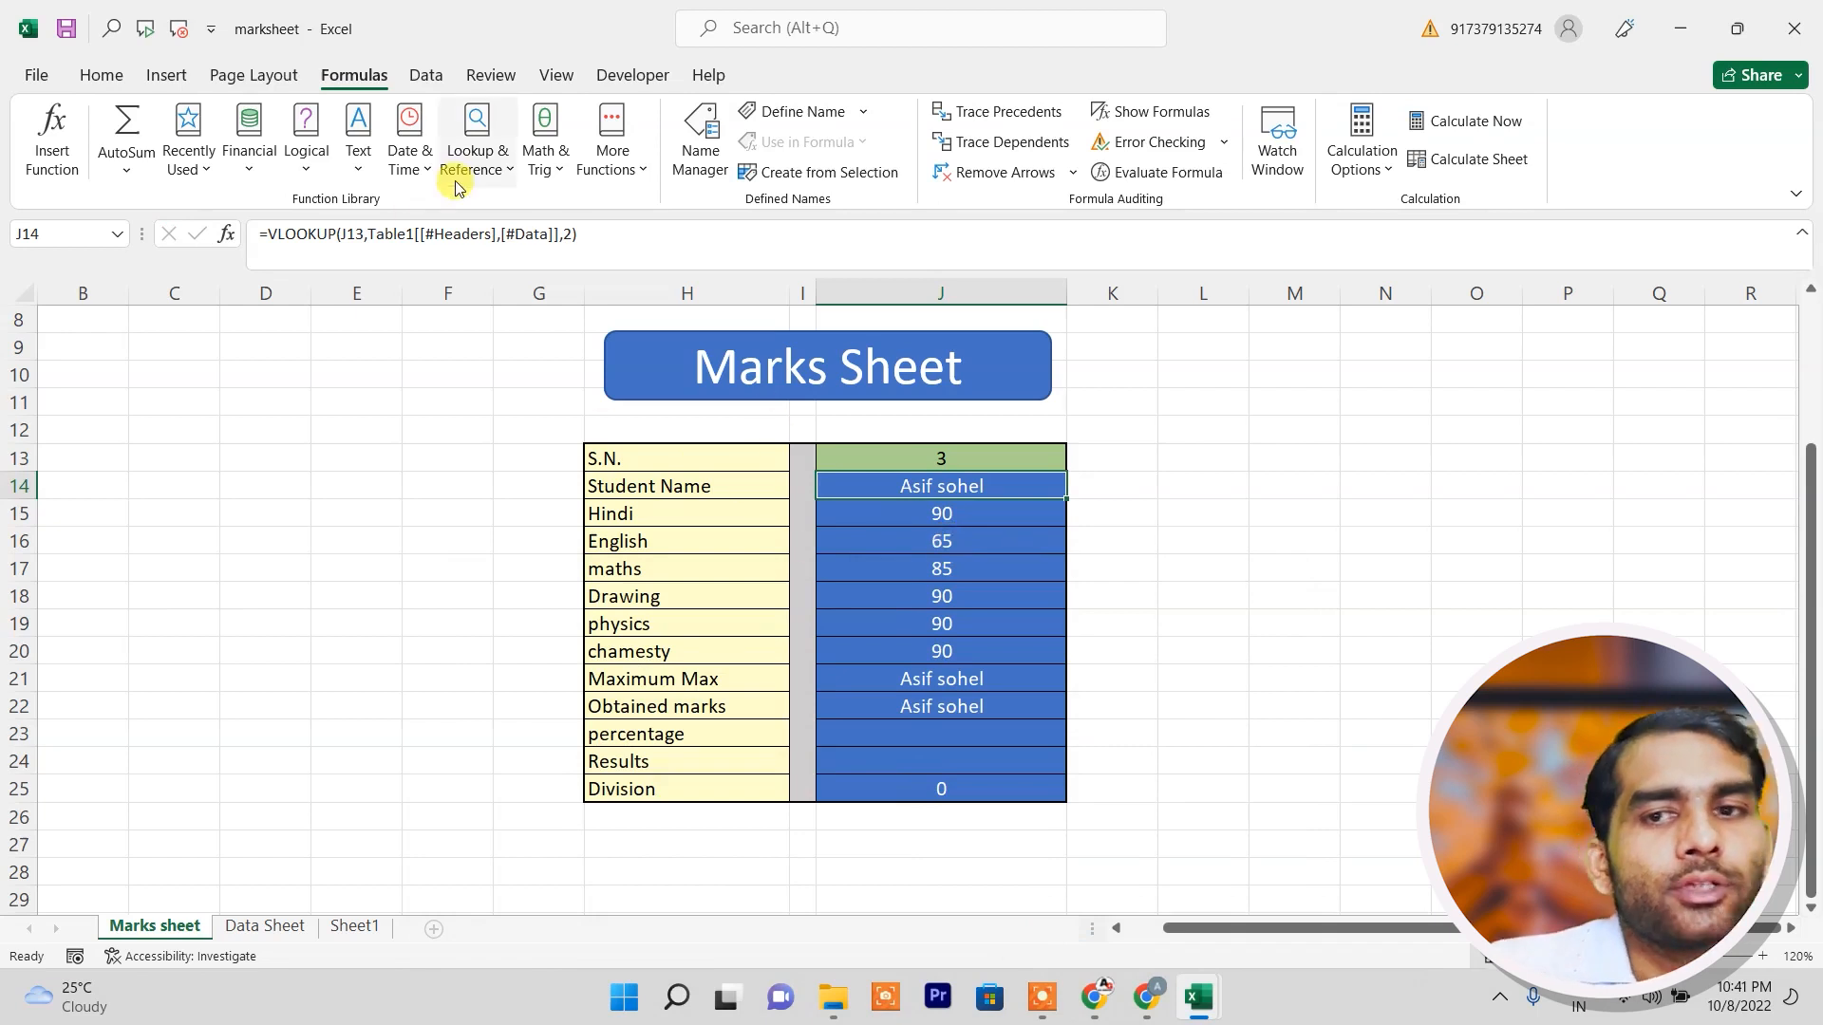
click(554, 177)
drag(700, 318, 746, 332)
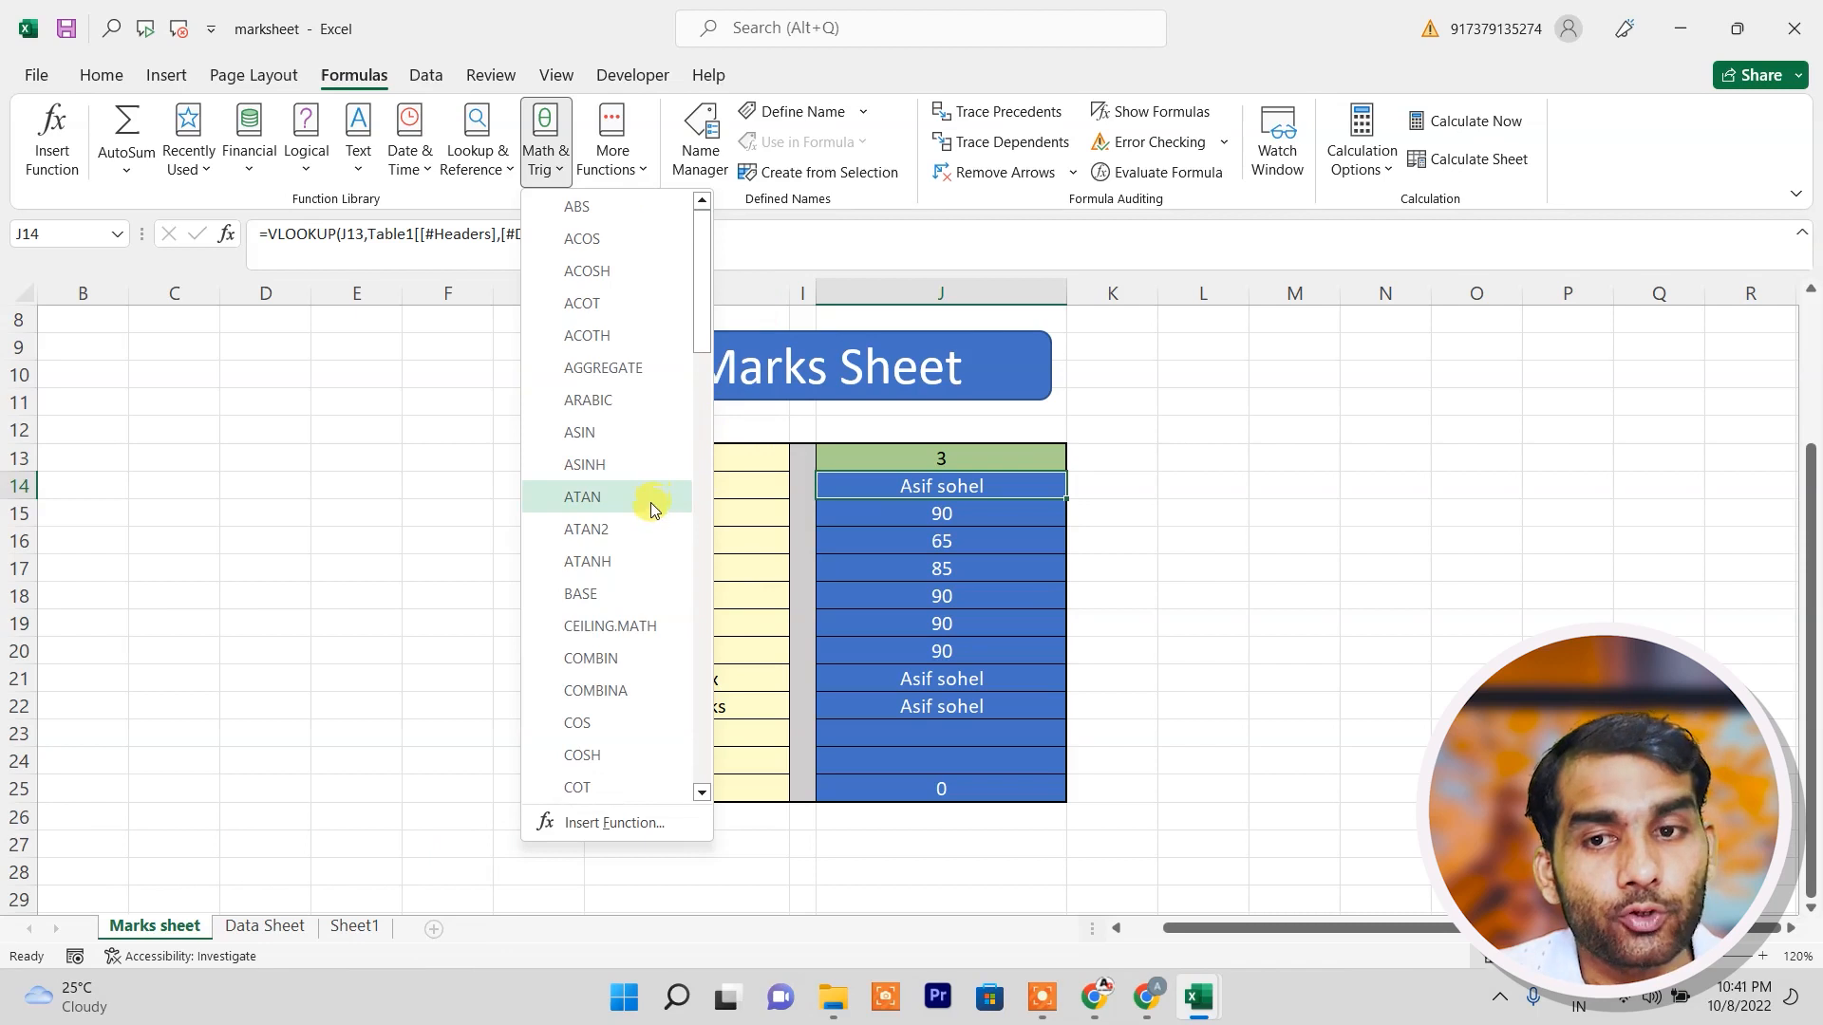
drag(705, 333, 694, 470)
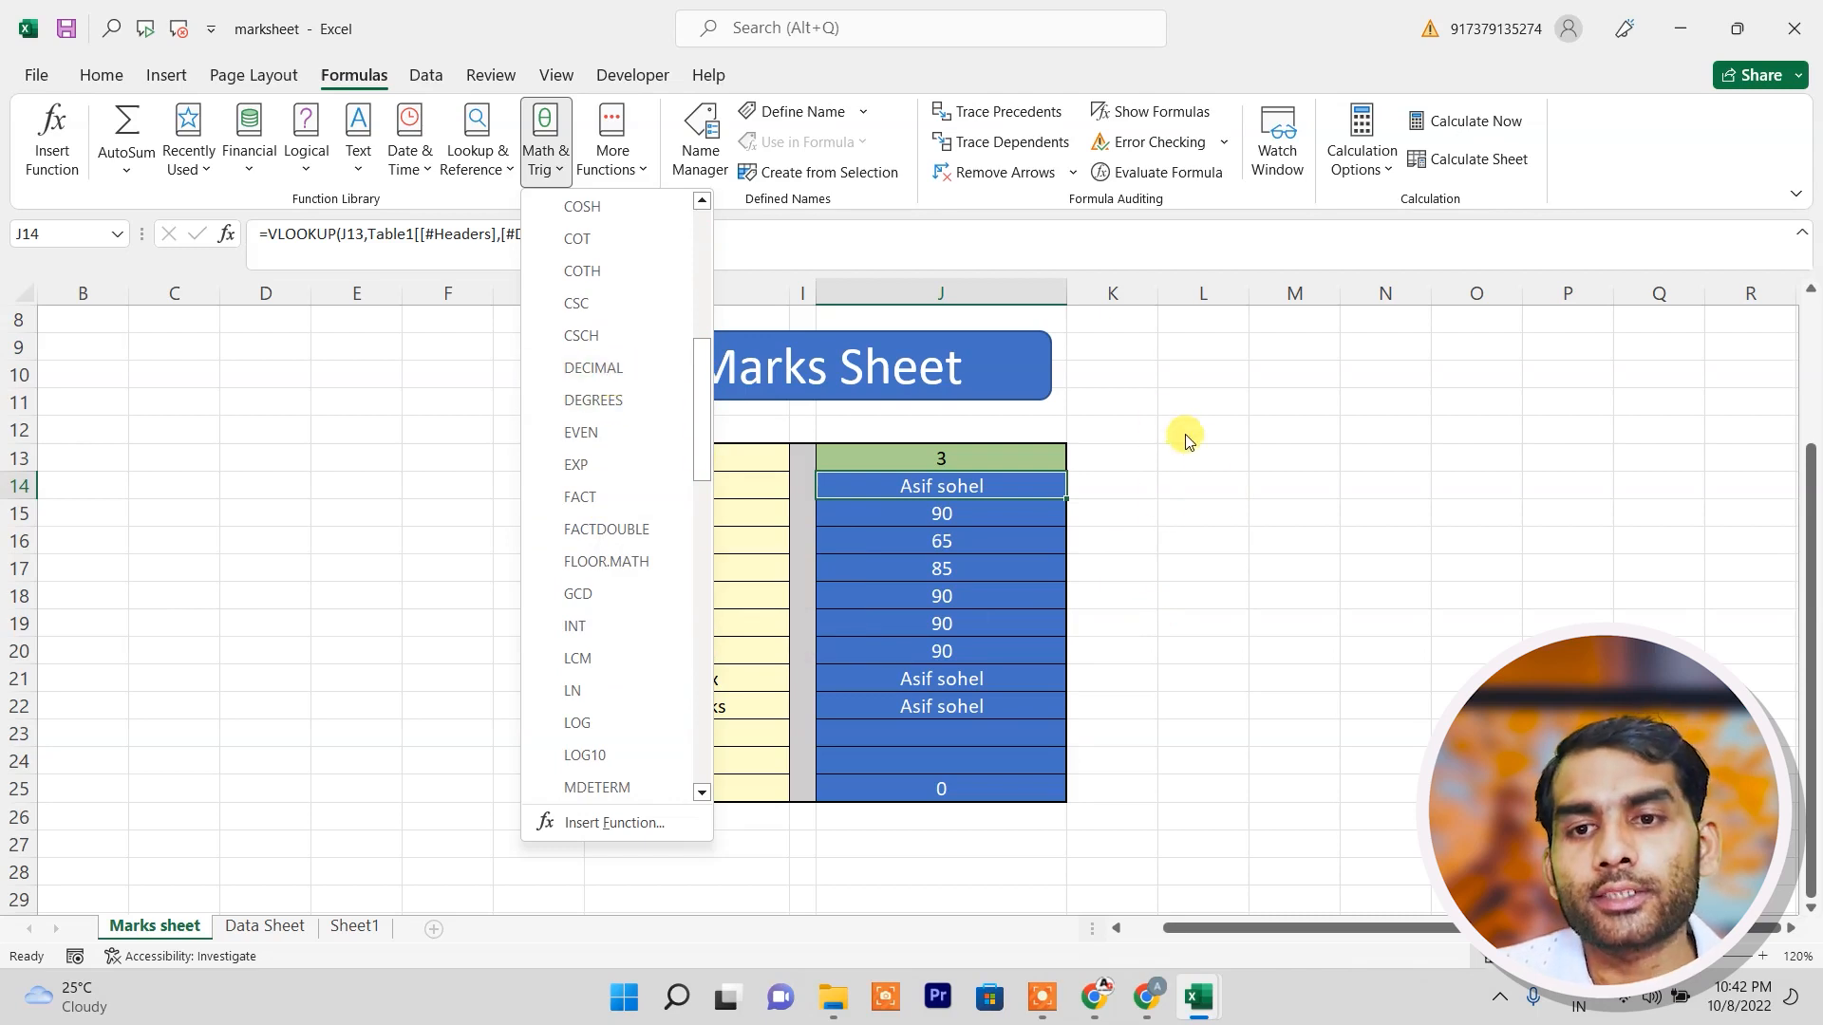
Enter 5 in M13 and calculate its factorial in N13 with the formula =fact(M13).
click(1281, 456)
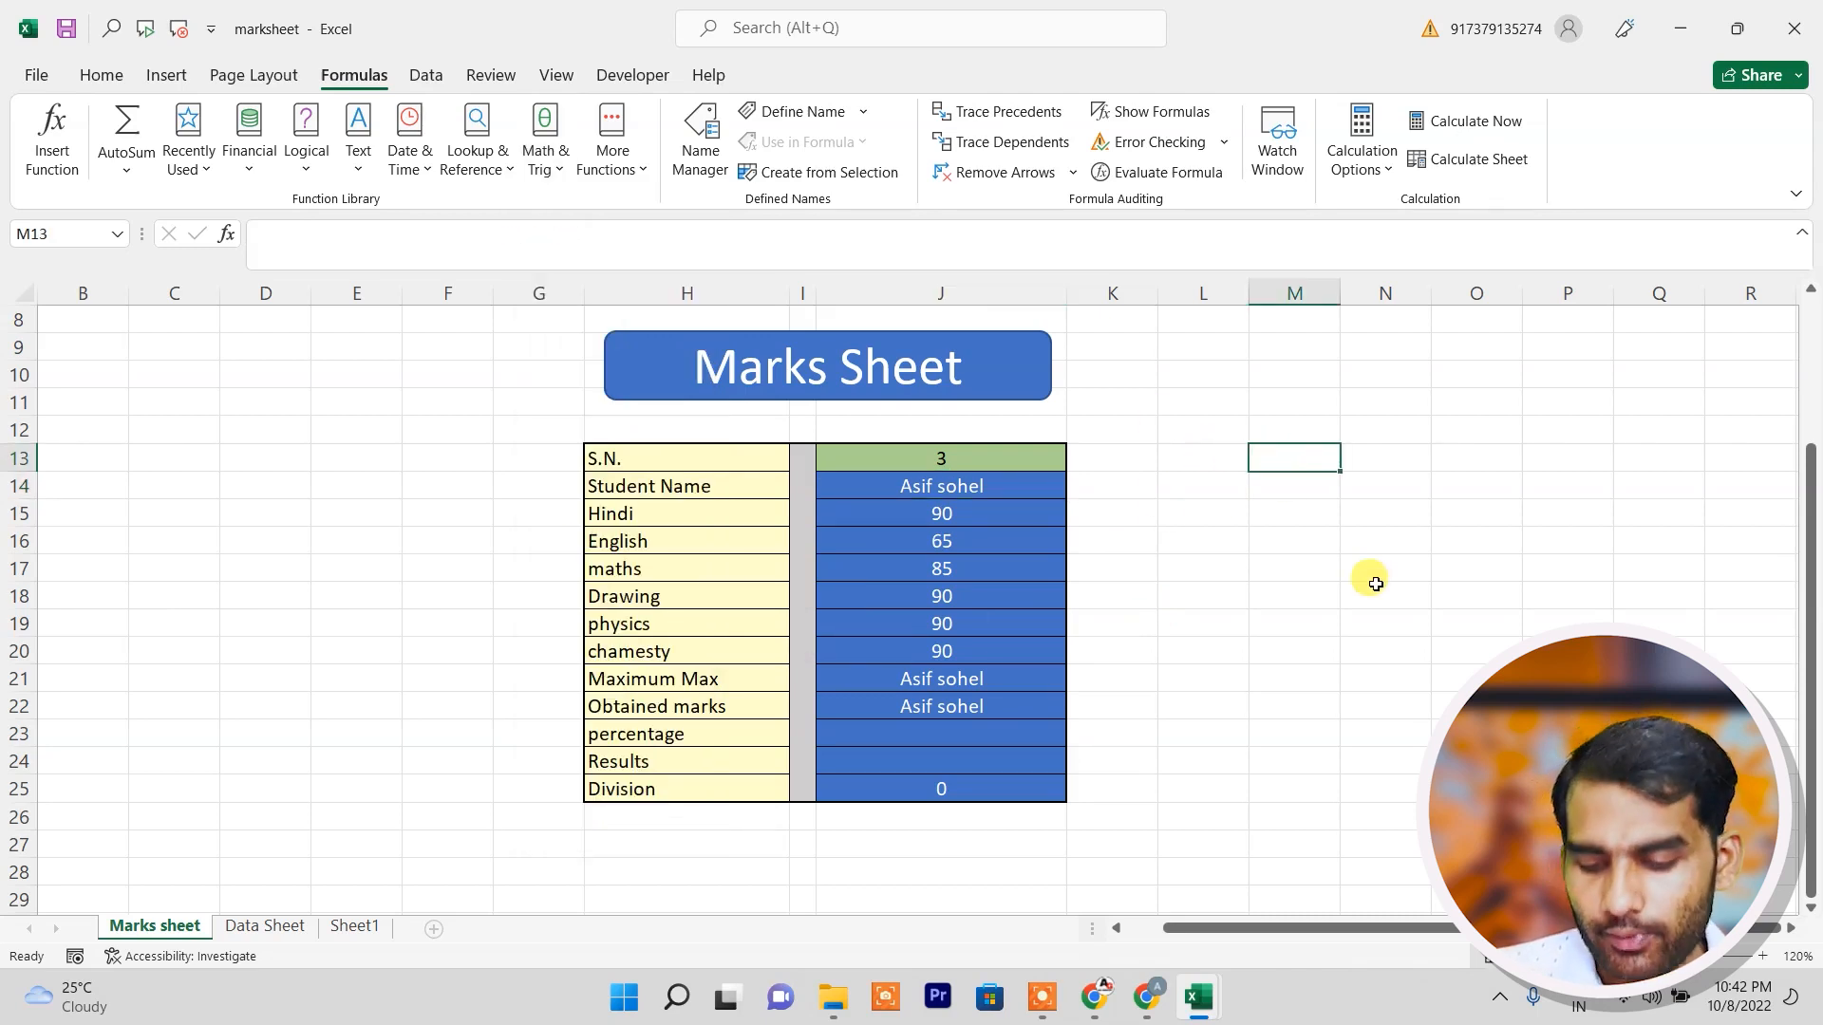
text(5)
key(Return)
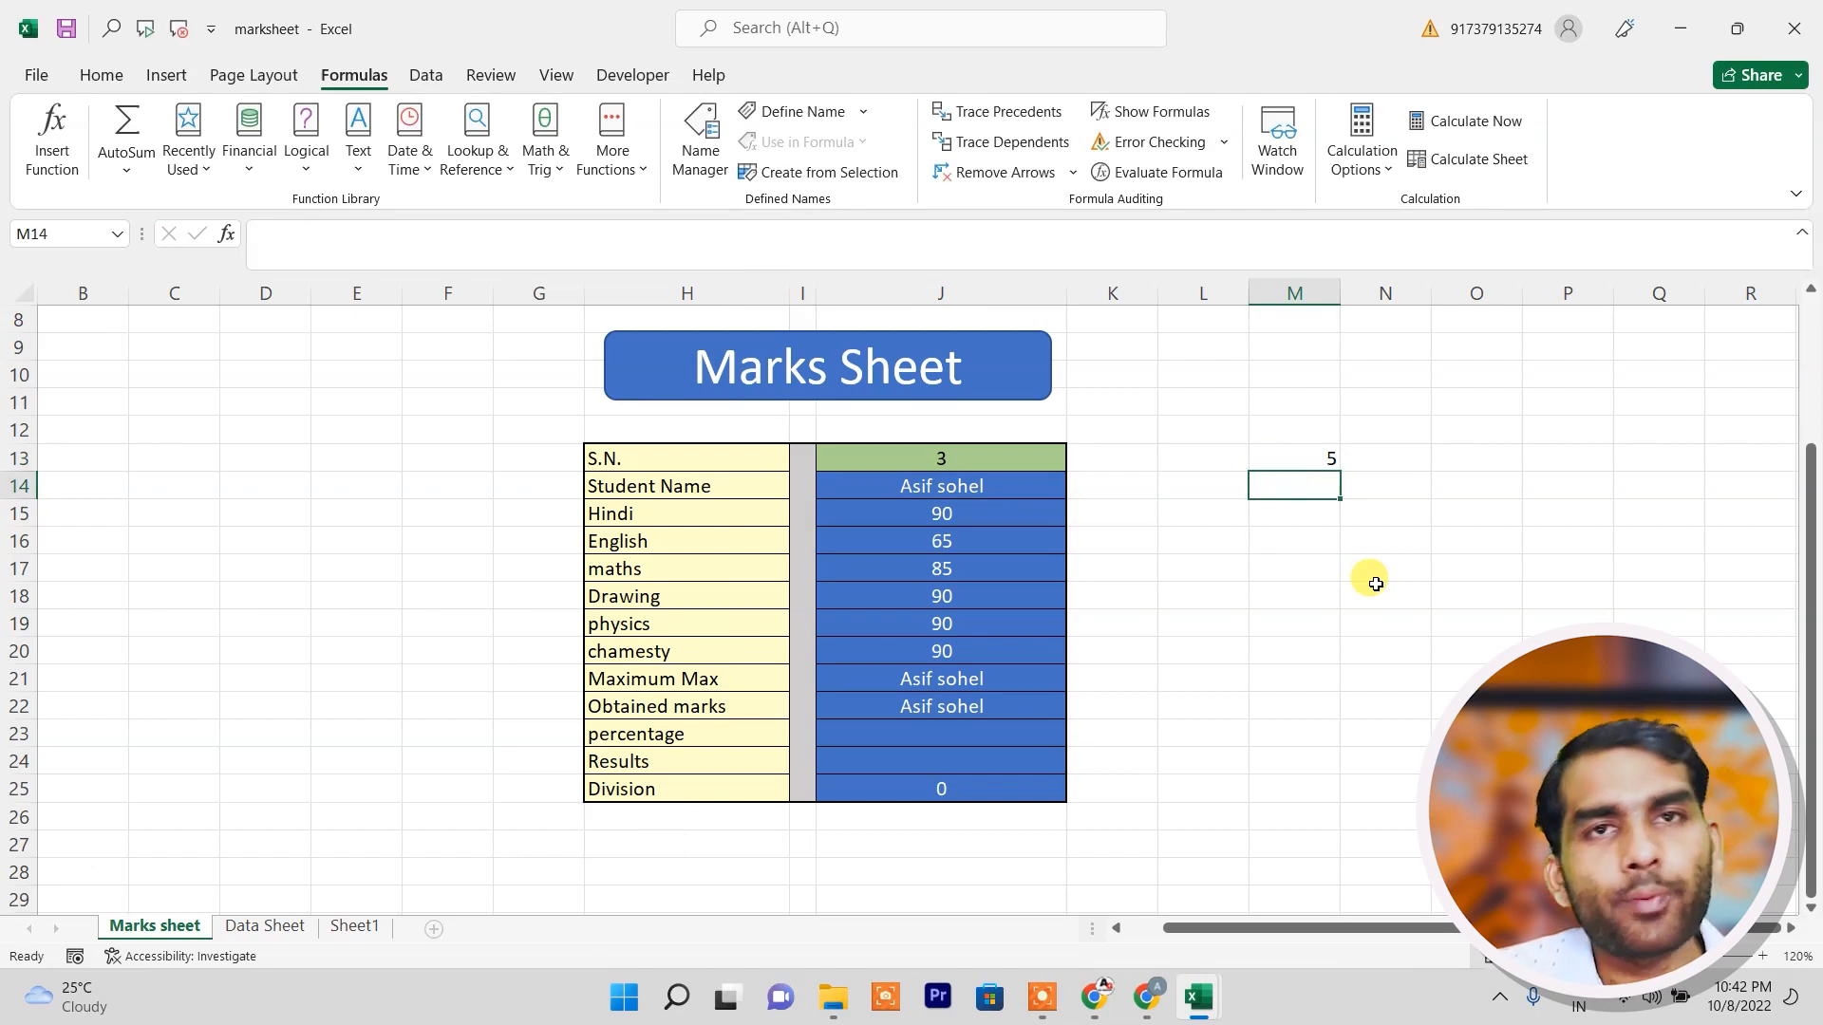
key(Up)
key(Right)
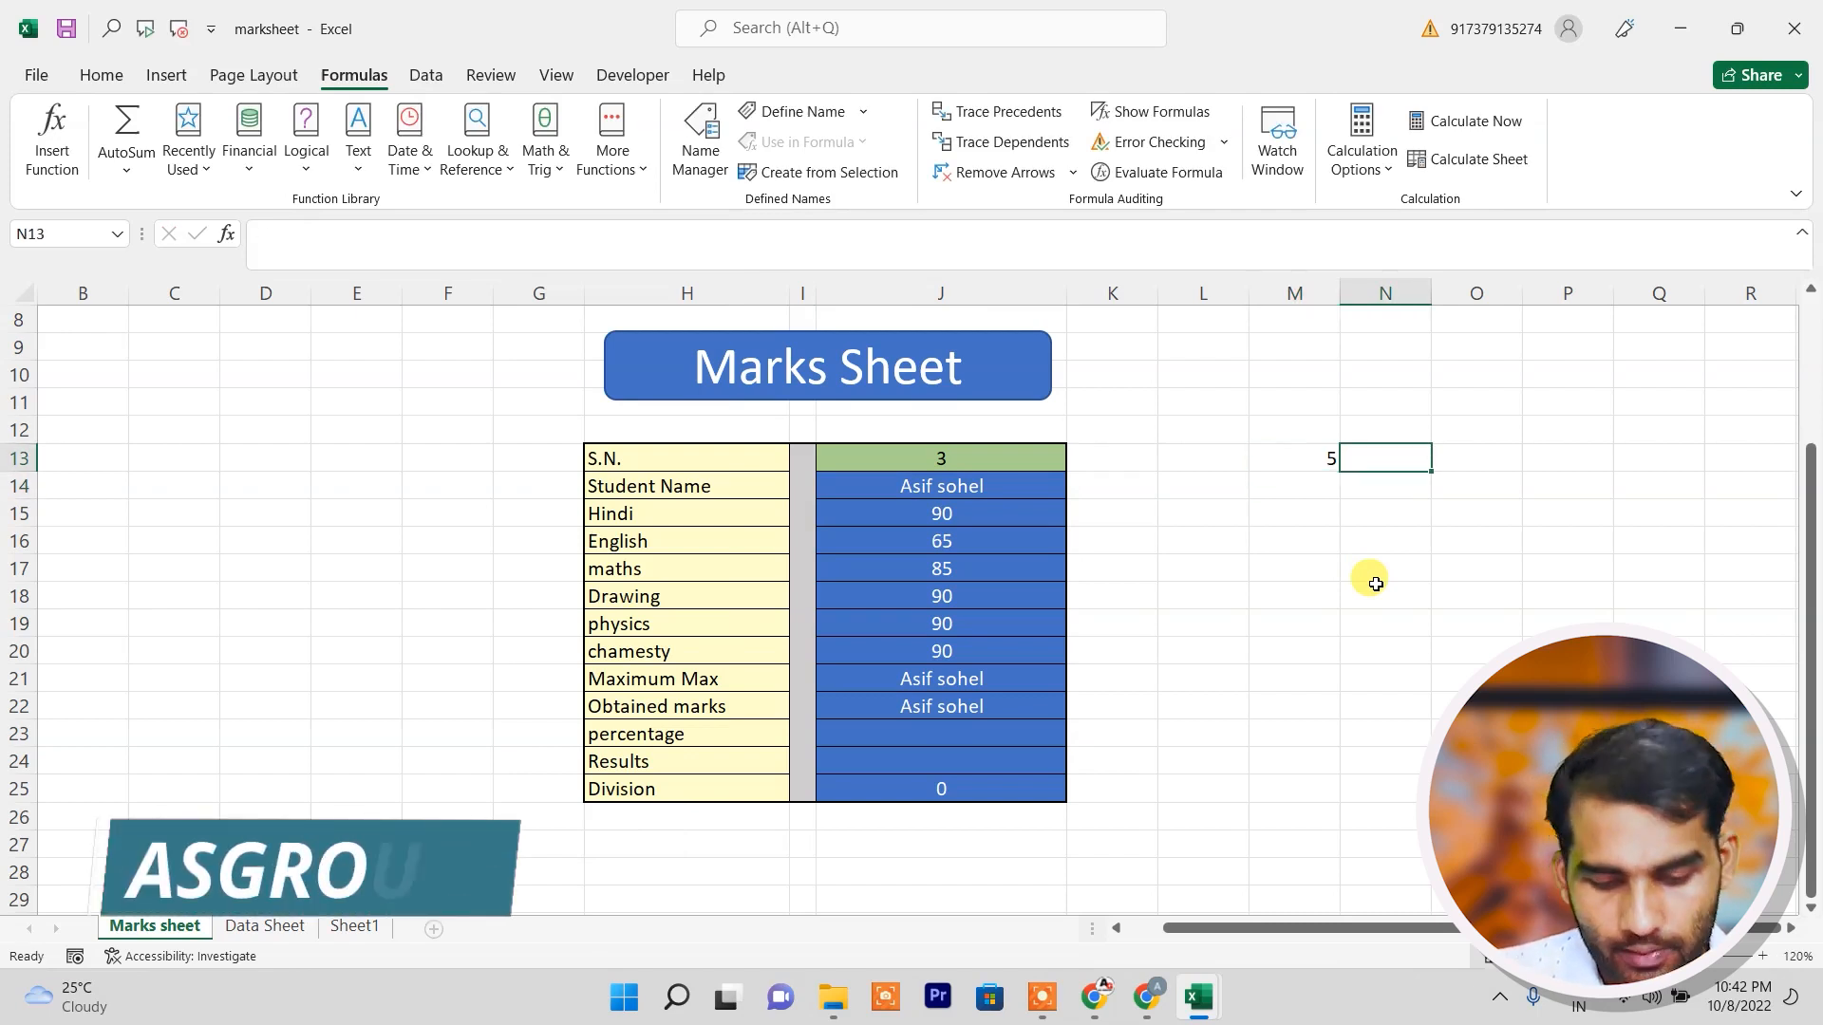
text(=fact)
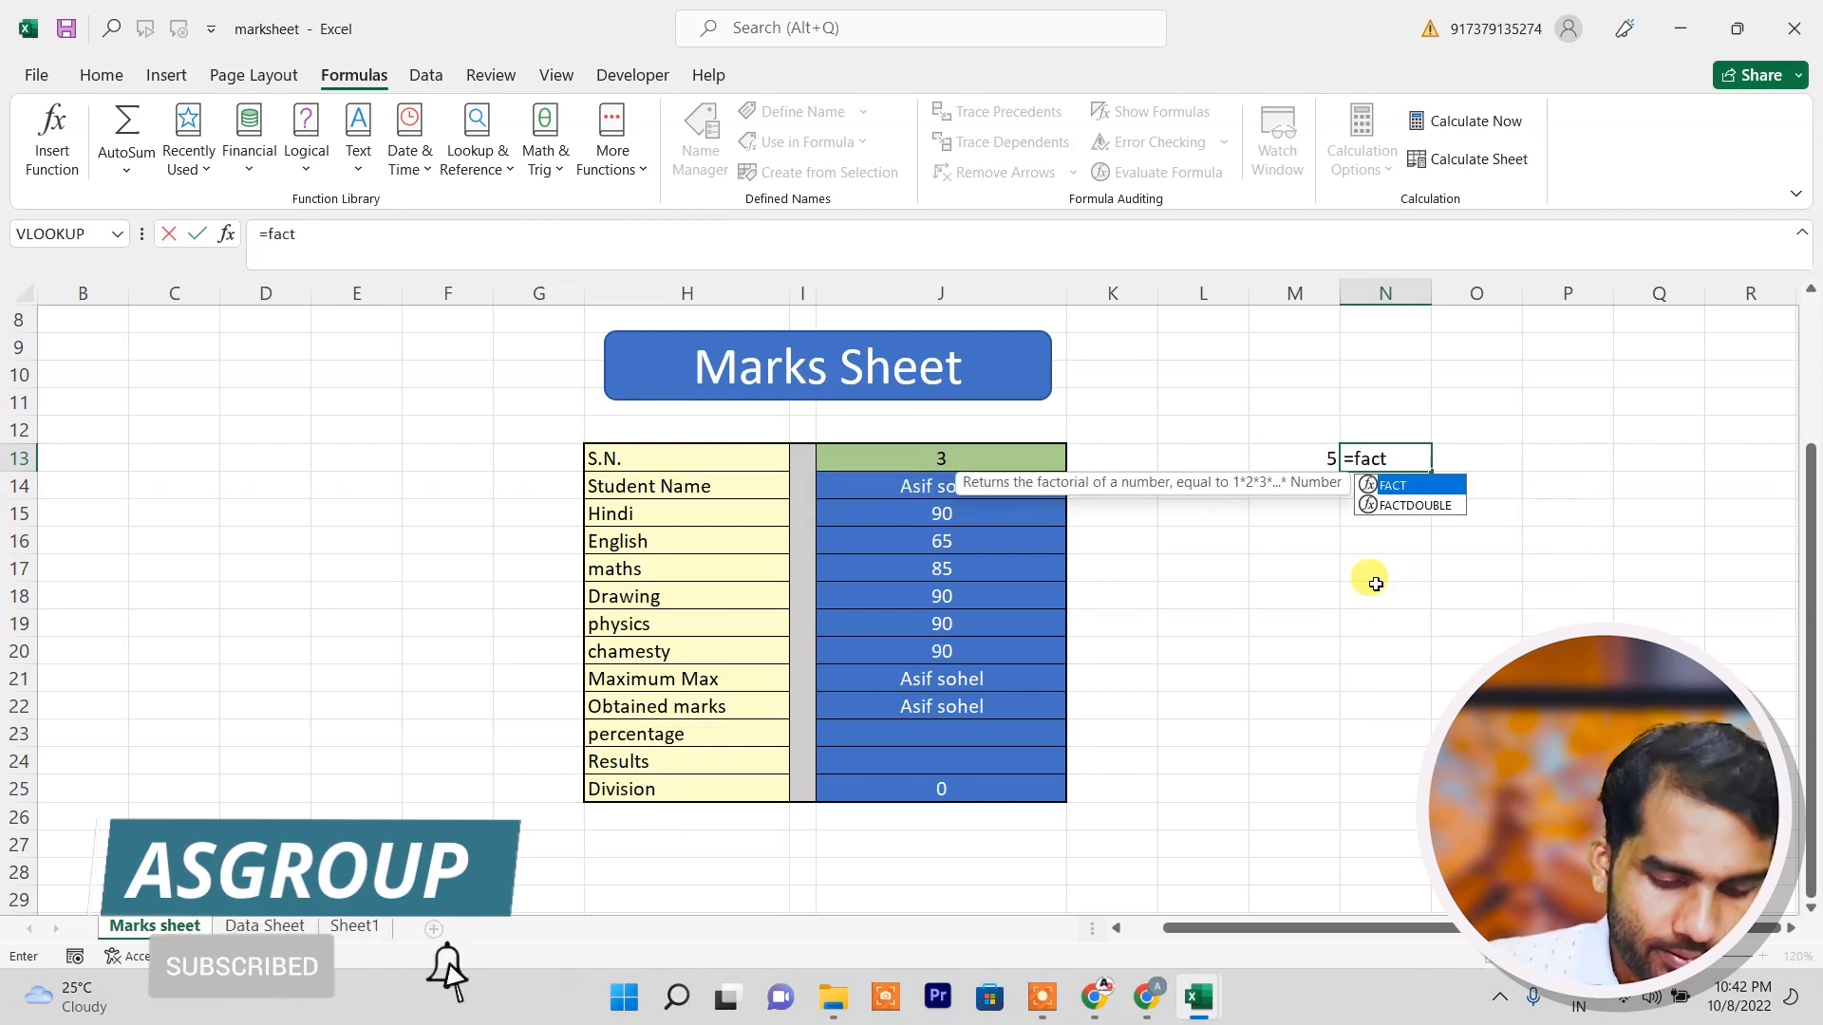
text(()
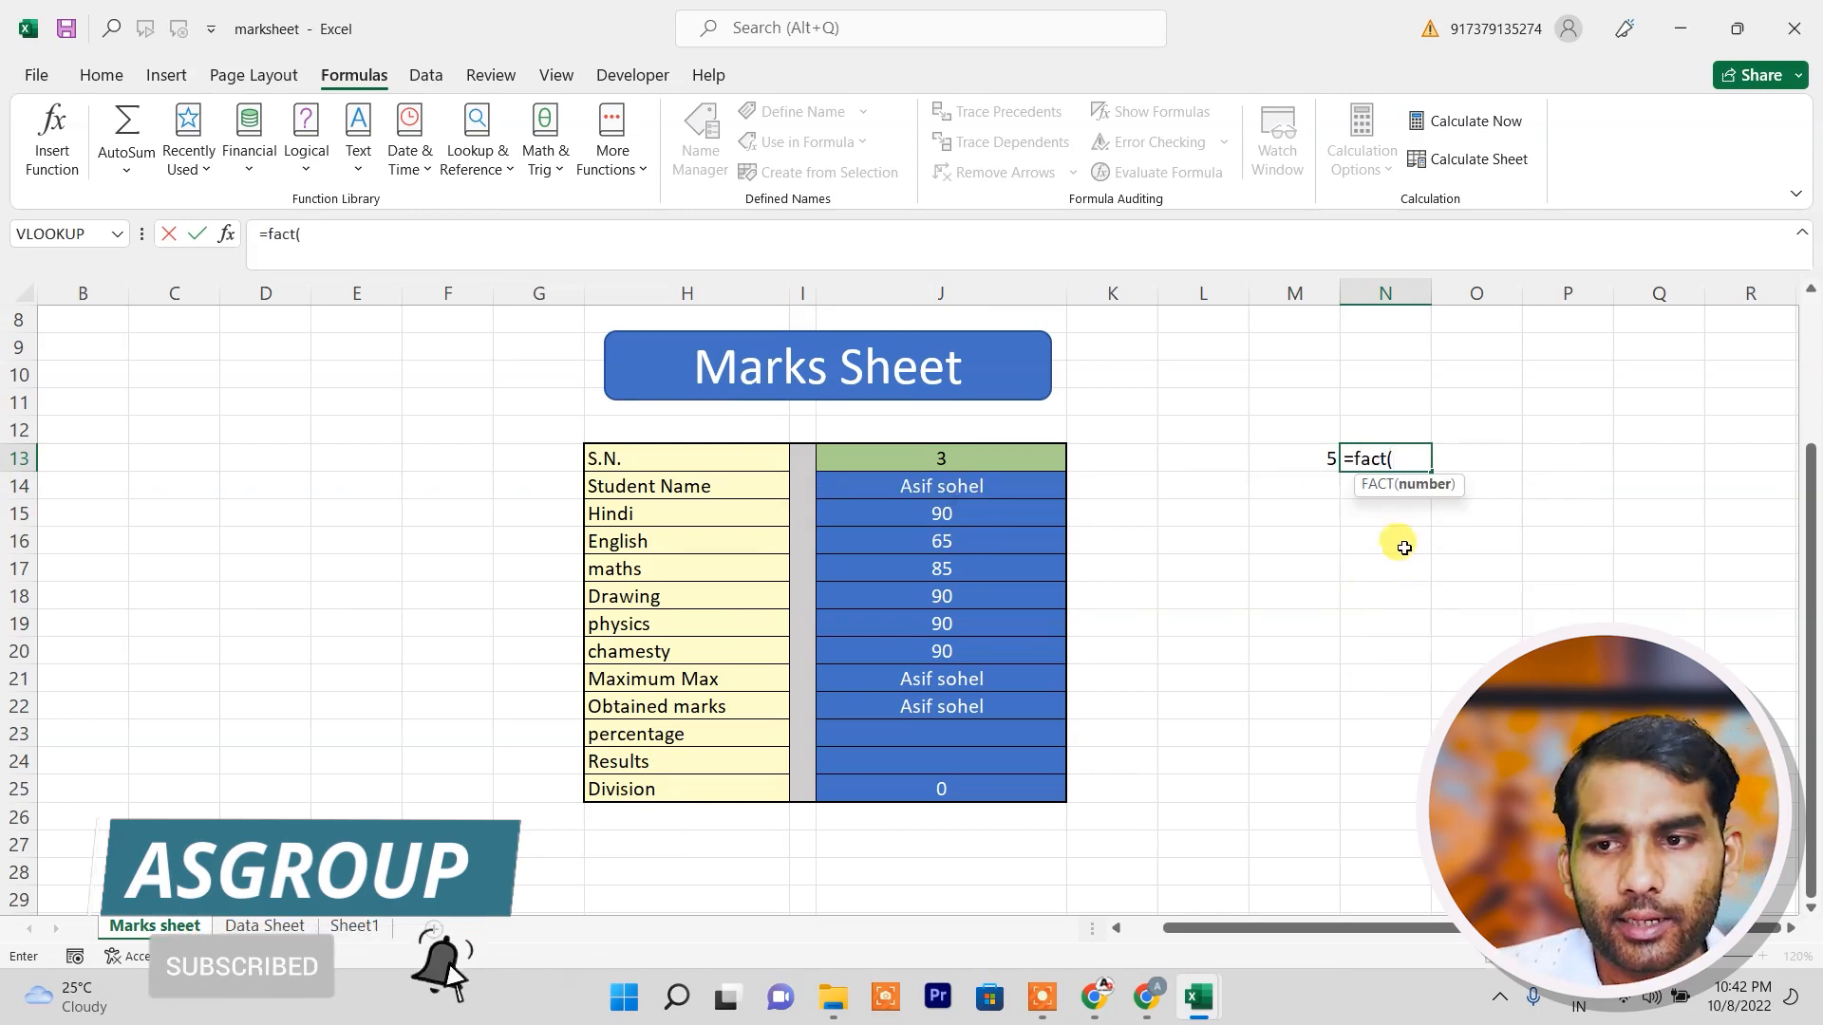
click(1317, 460)
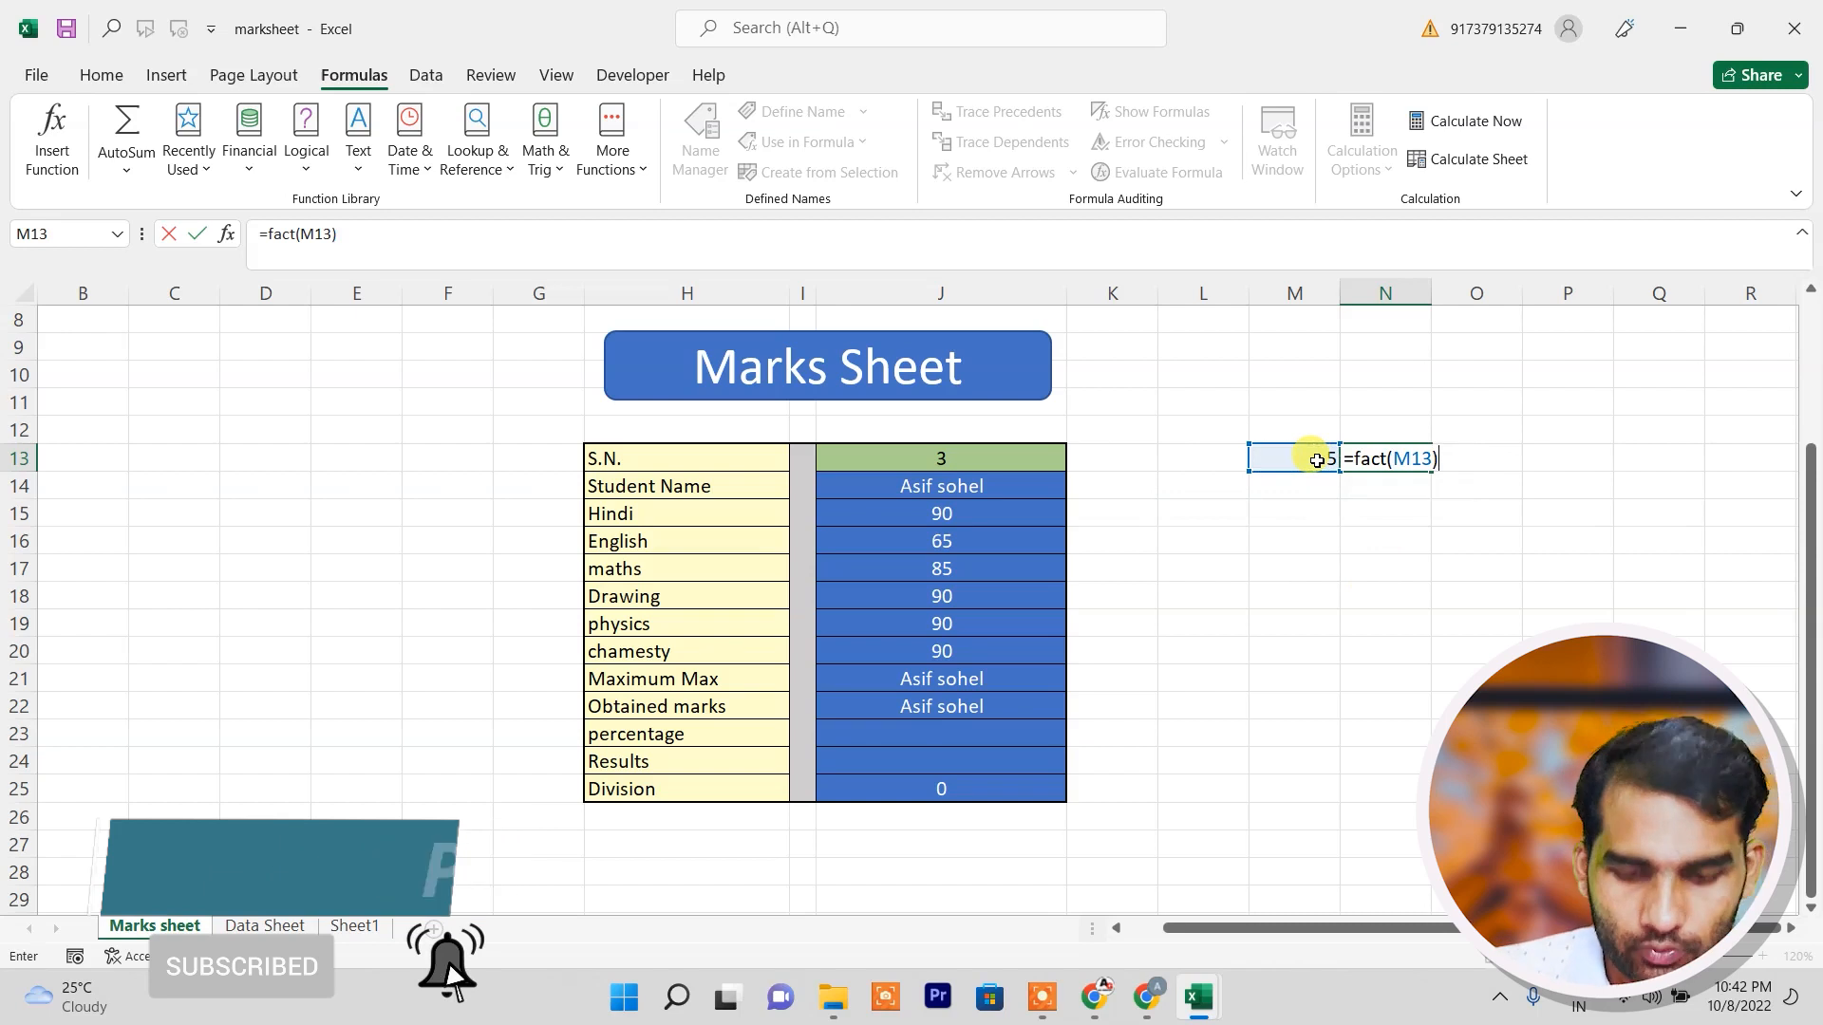
key(Return)
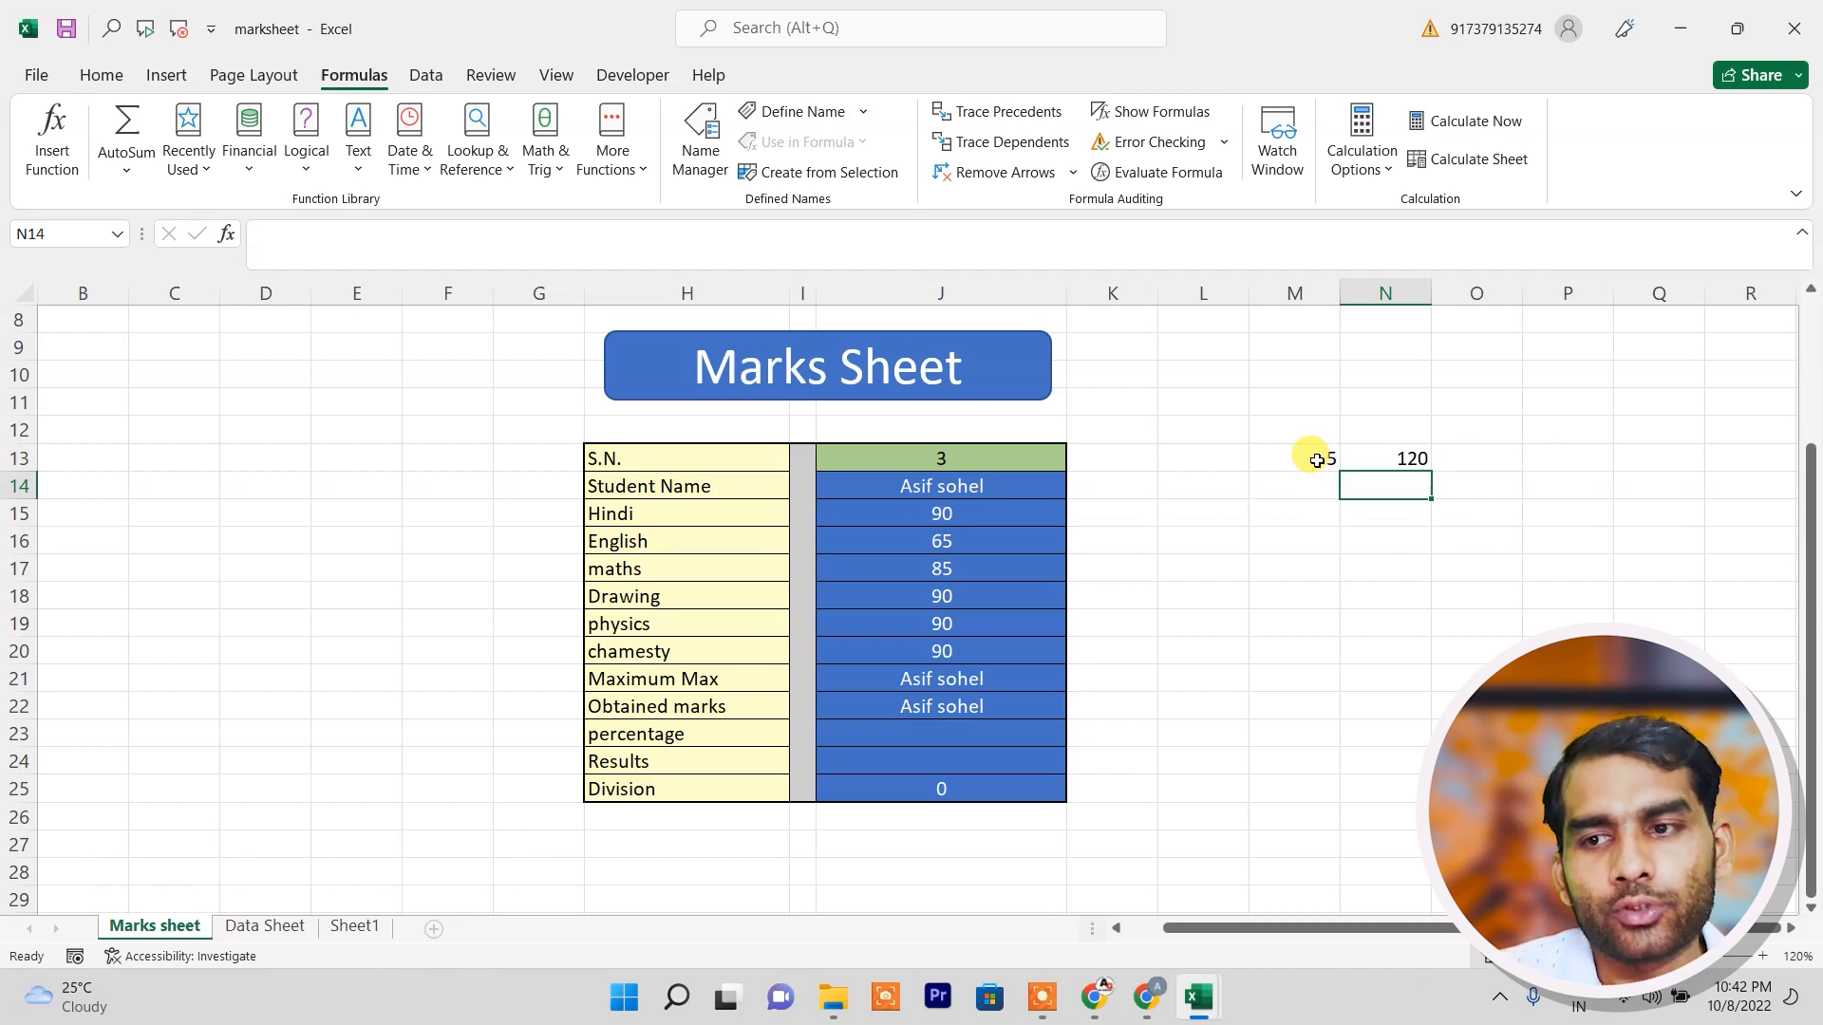
Insert the FACT function in O13 through its function arguments, using M13 as the number.
click(1455, 460)
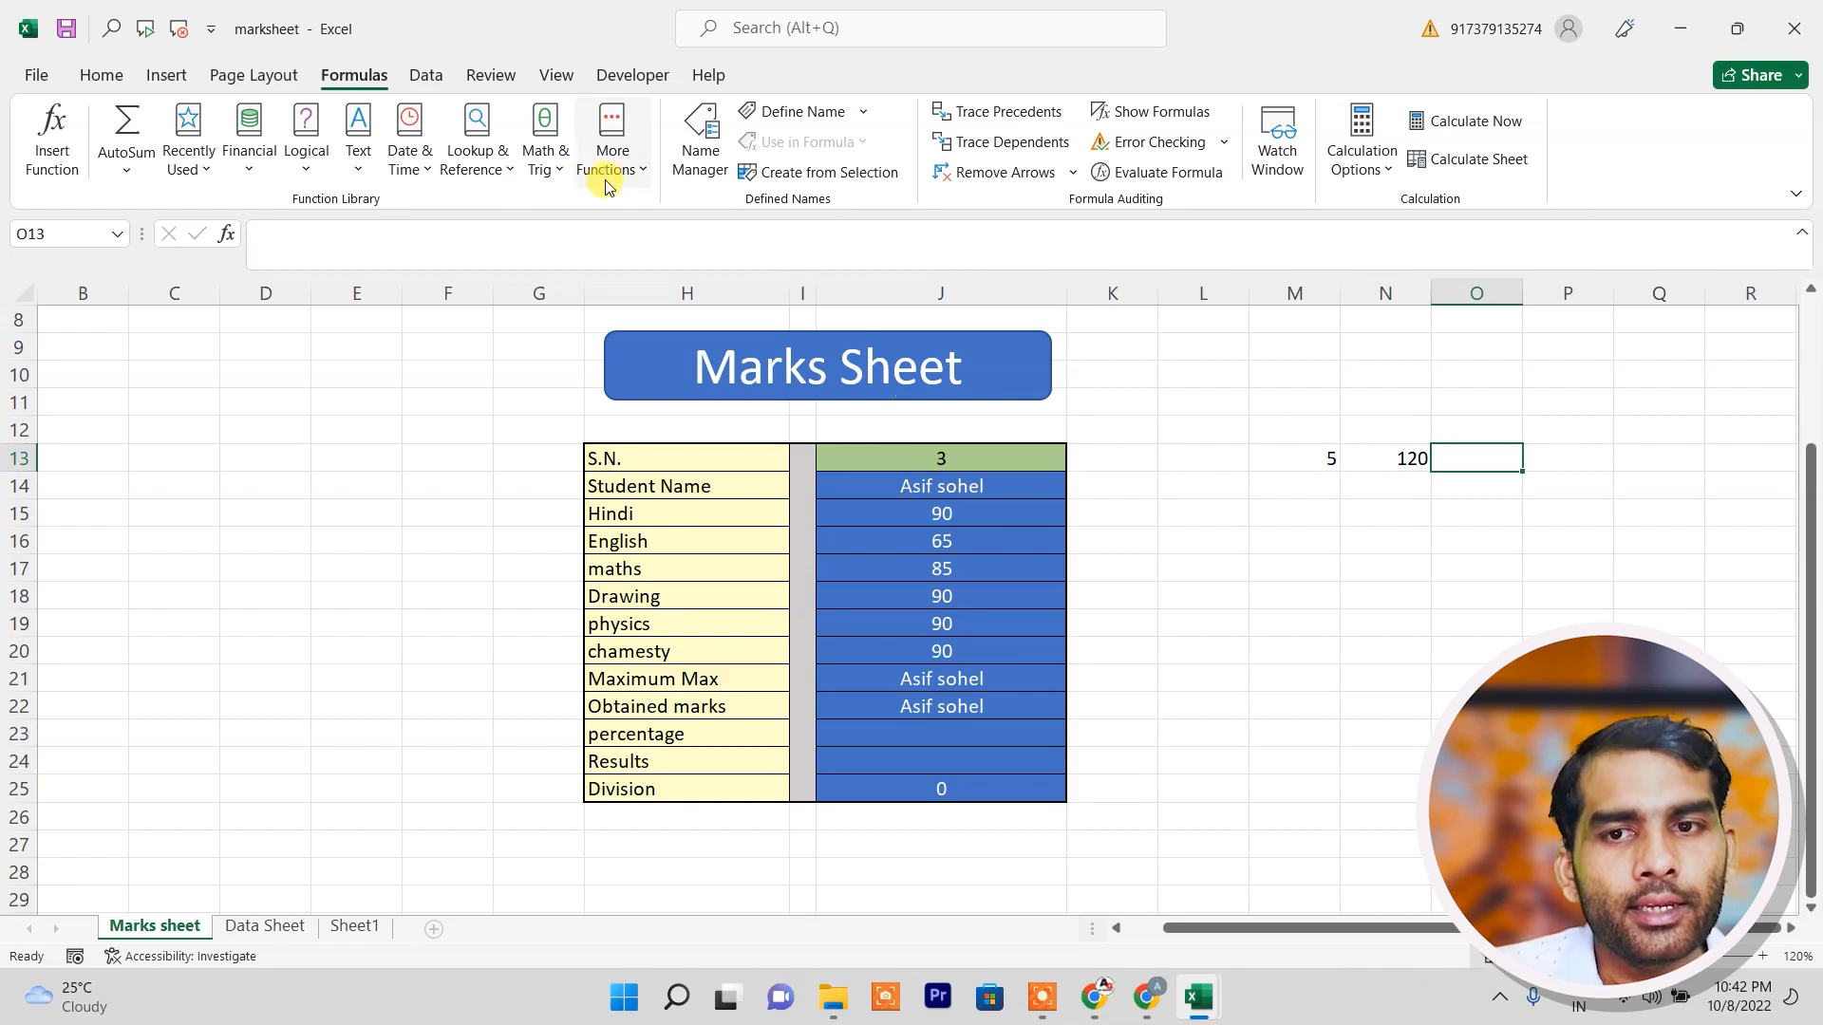
click(558, 171)
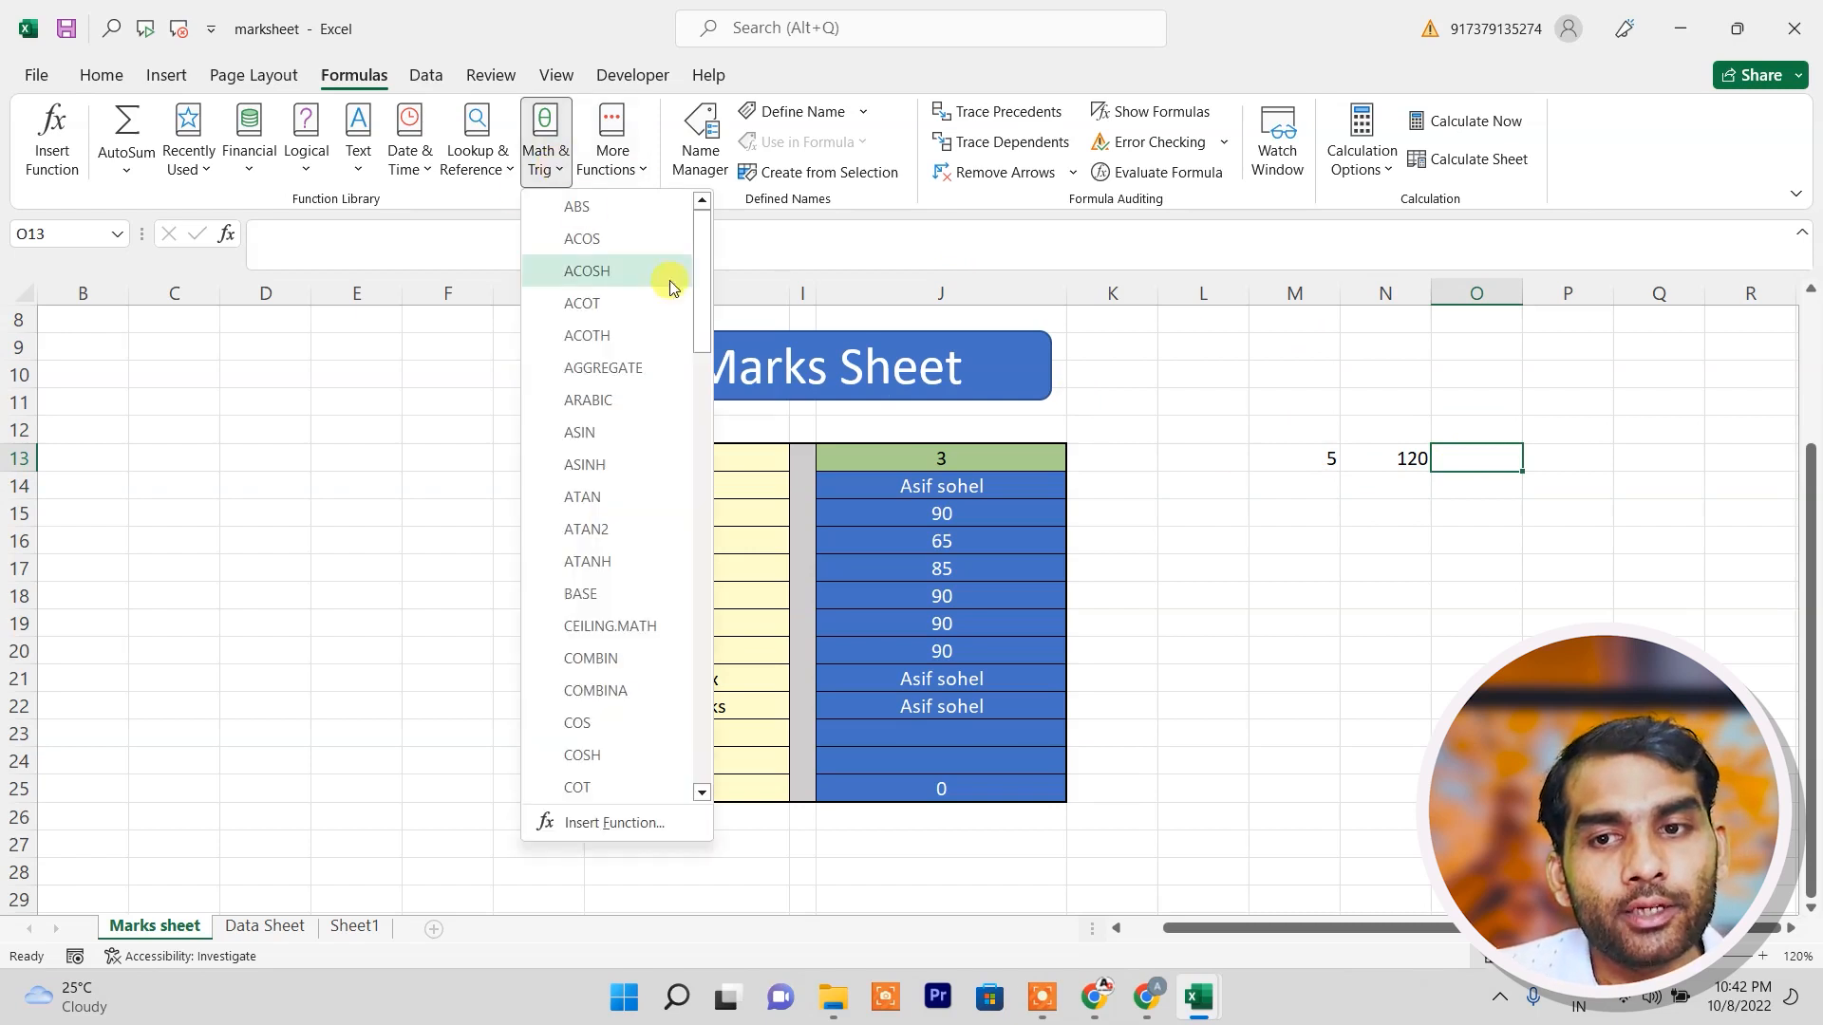
drag(706, 298, 716, 403)
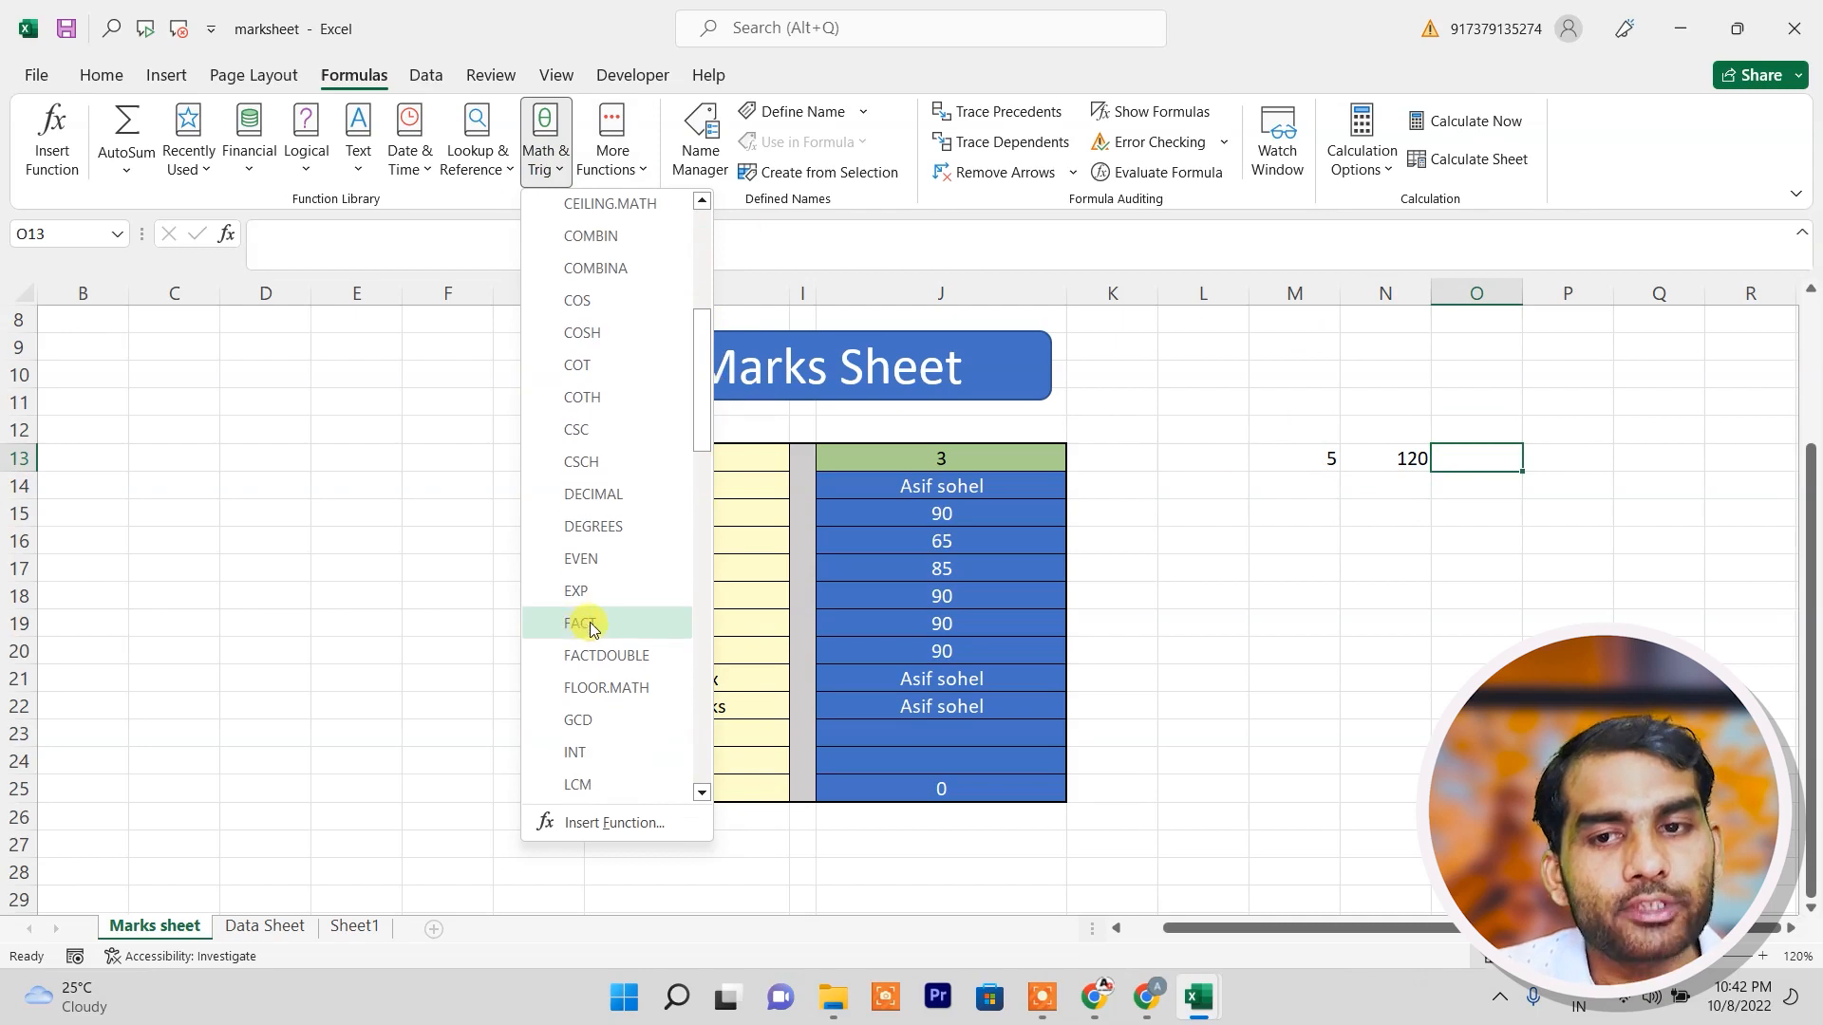
click(590, 625)
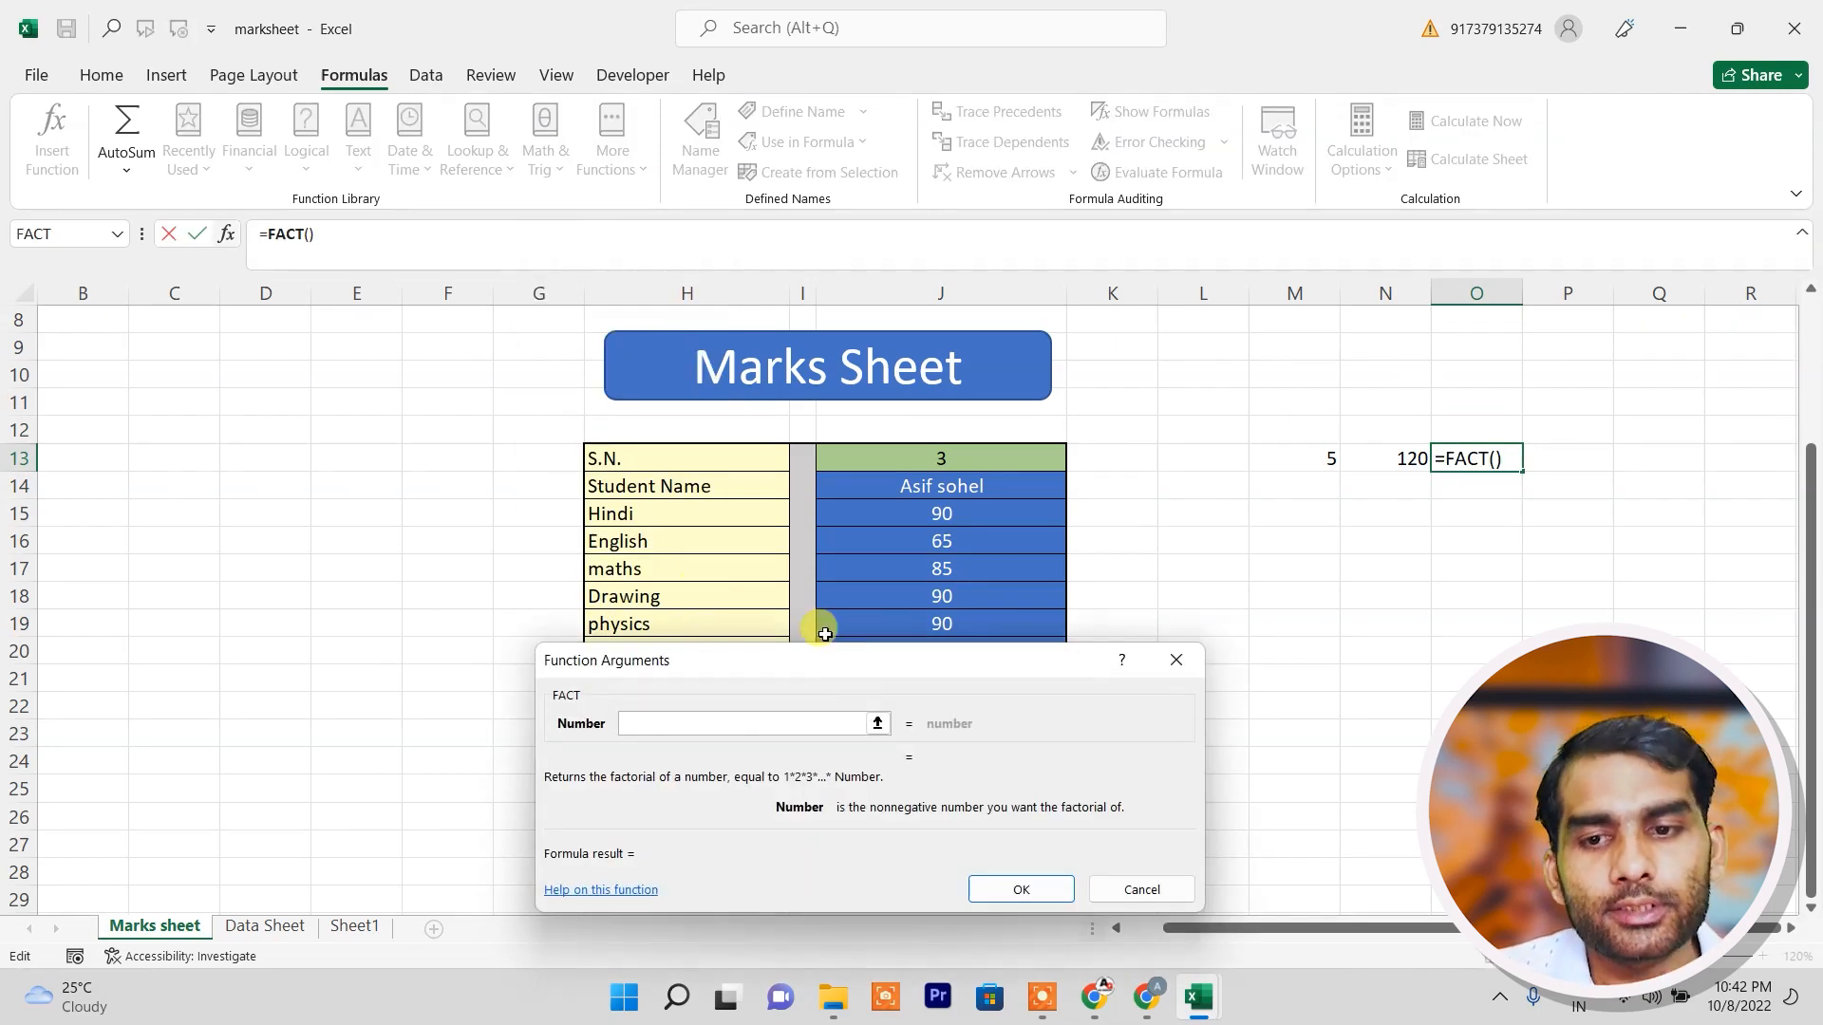
click(1315, 471)
key(Return)
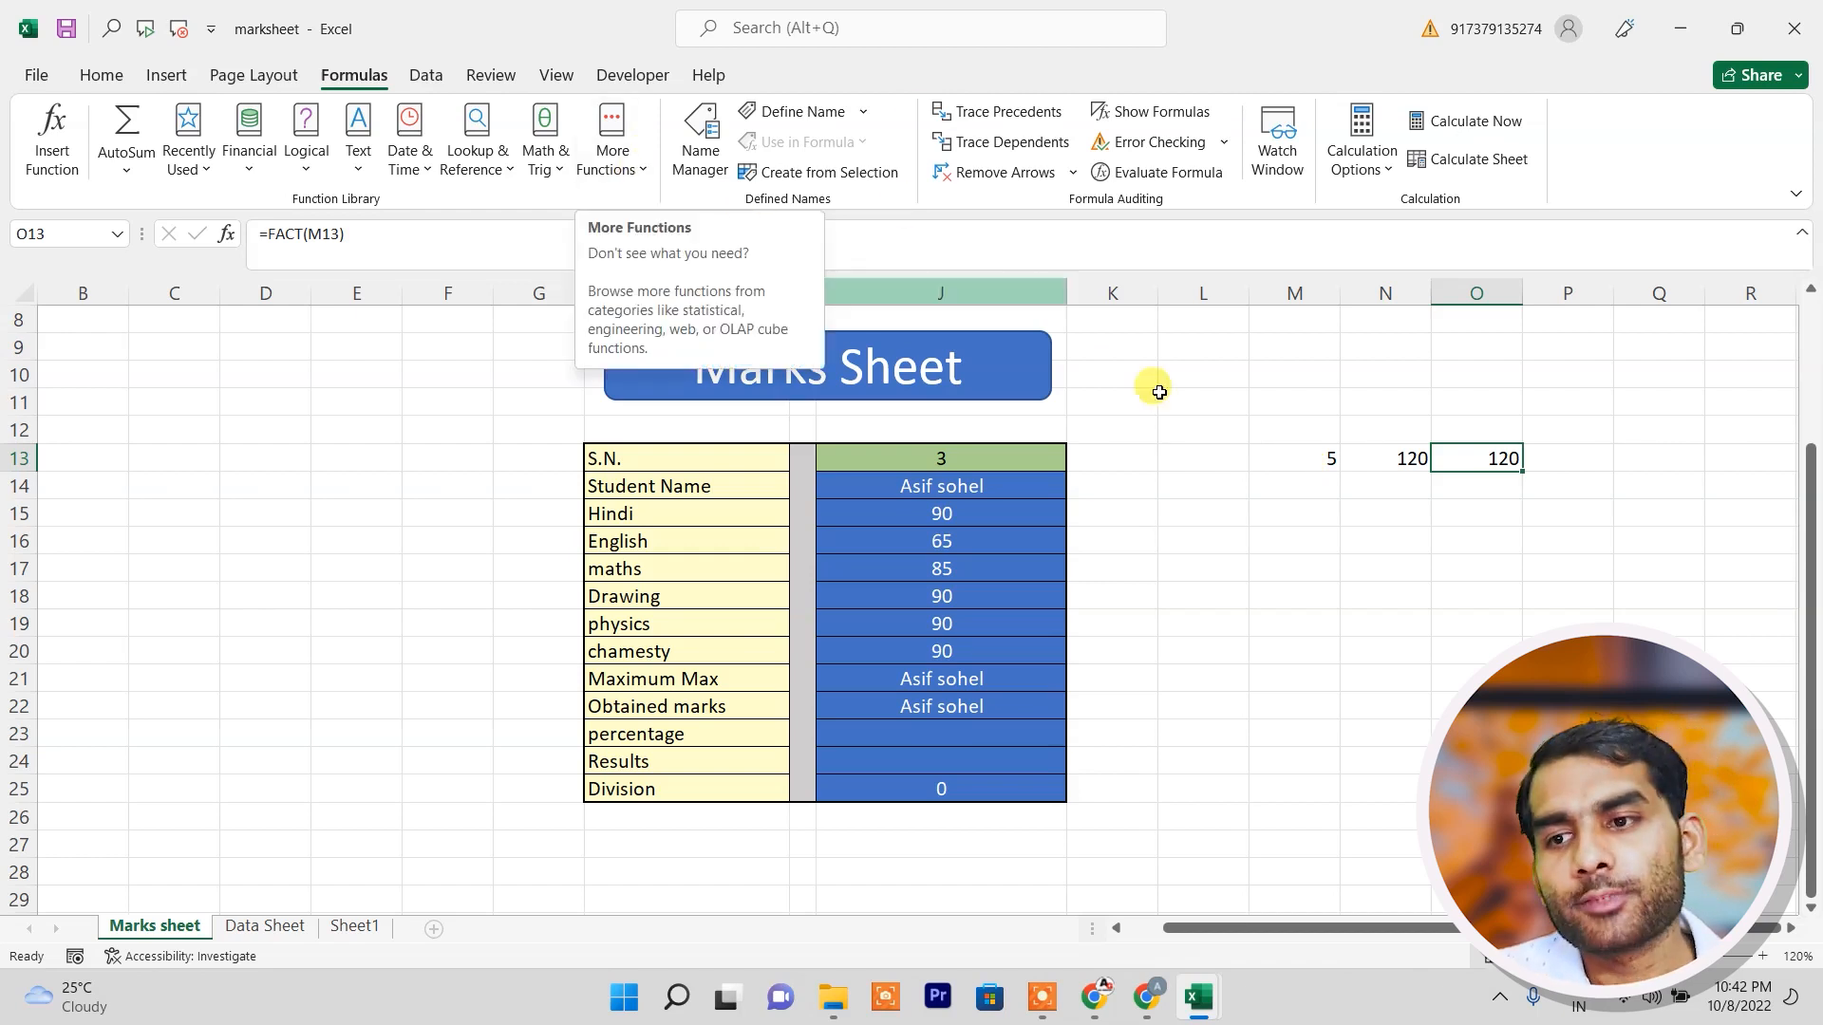
Clear the factorial example from cells M13 to O13.
drag(1301, 428, 1486, 468)
key(Delete)
click(1185, 562)
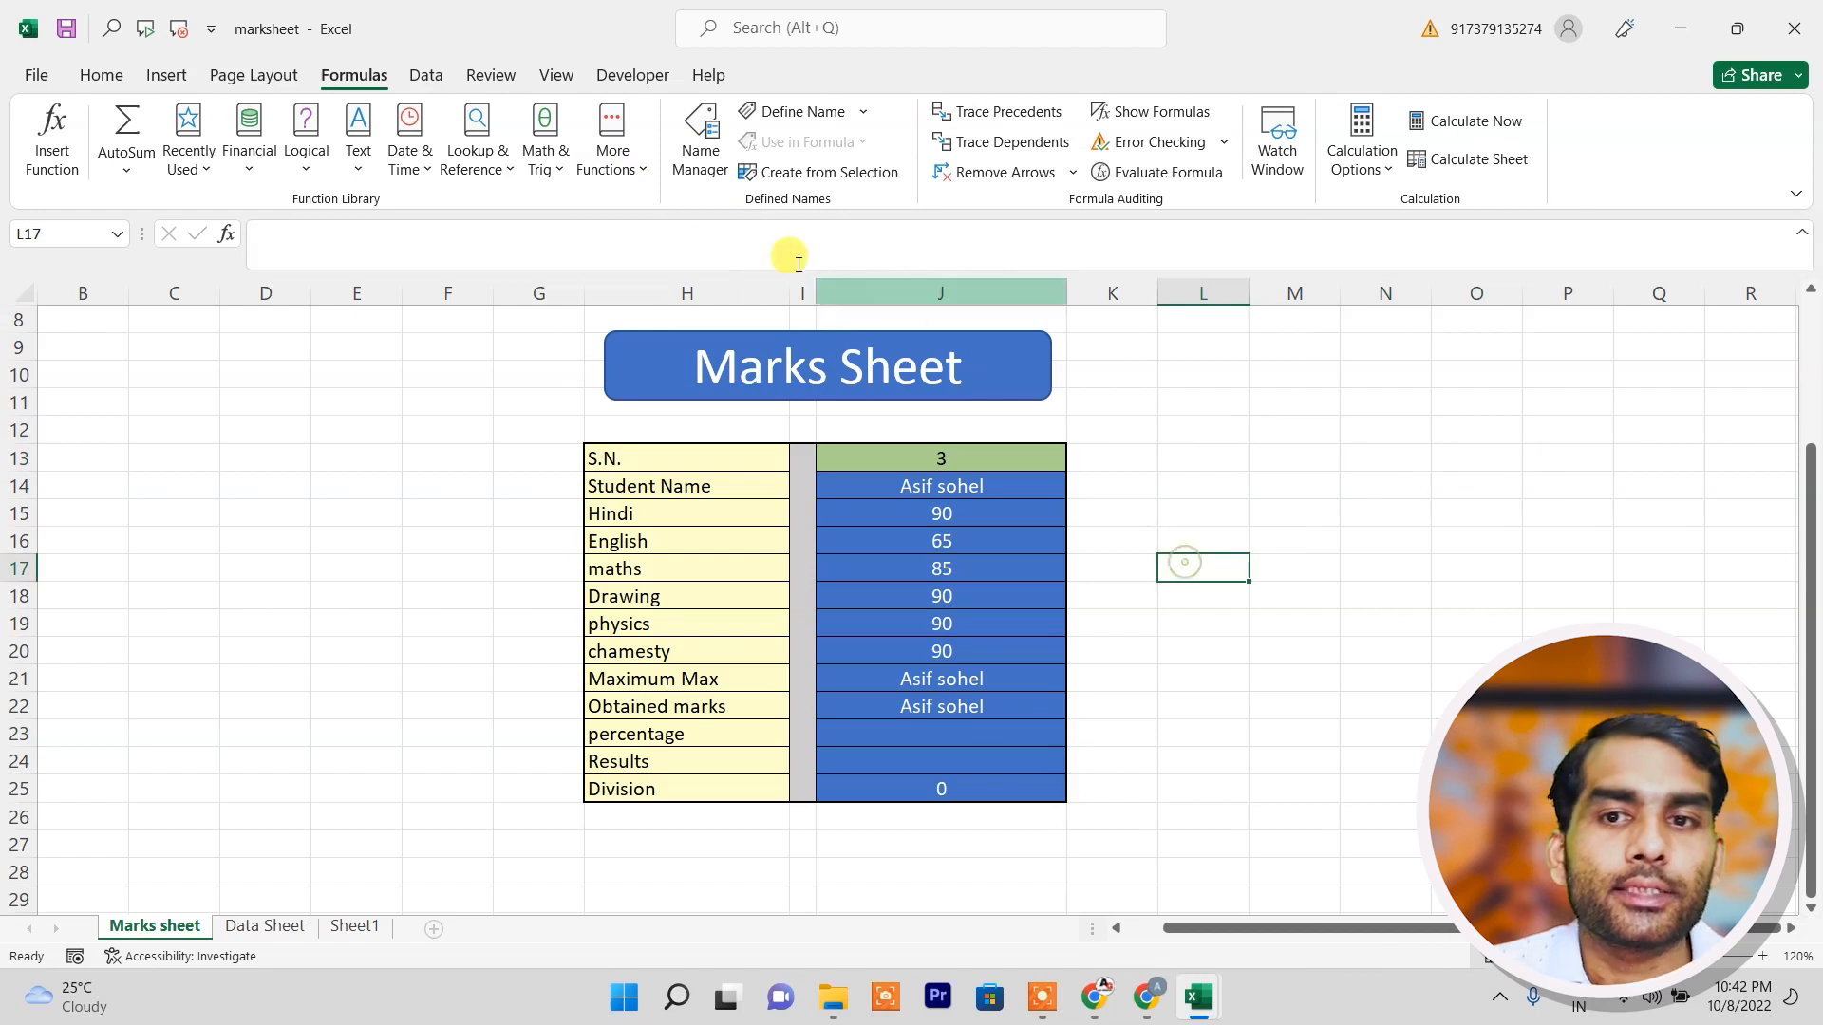
click(635, 169)
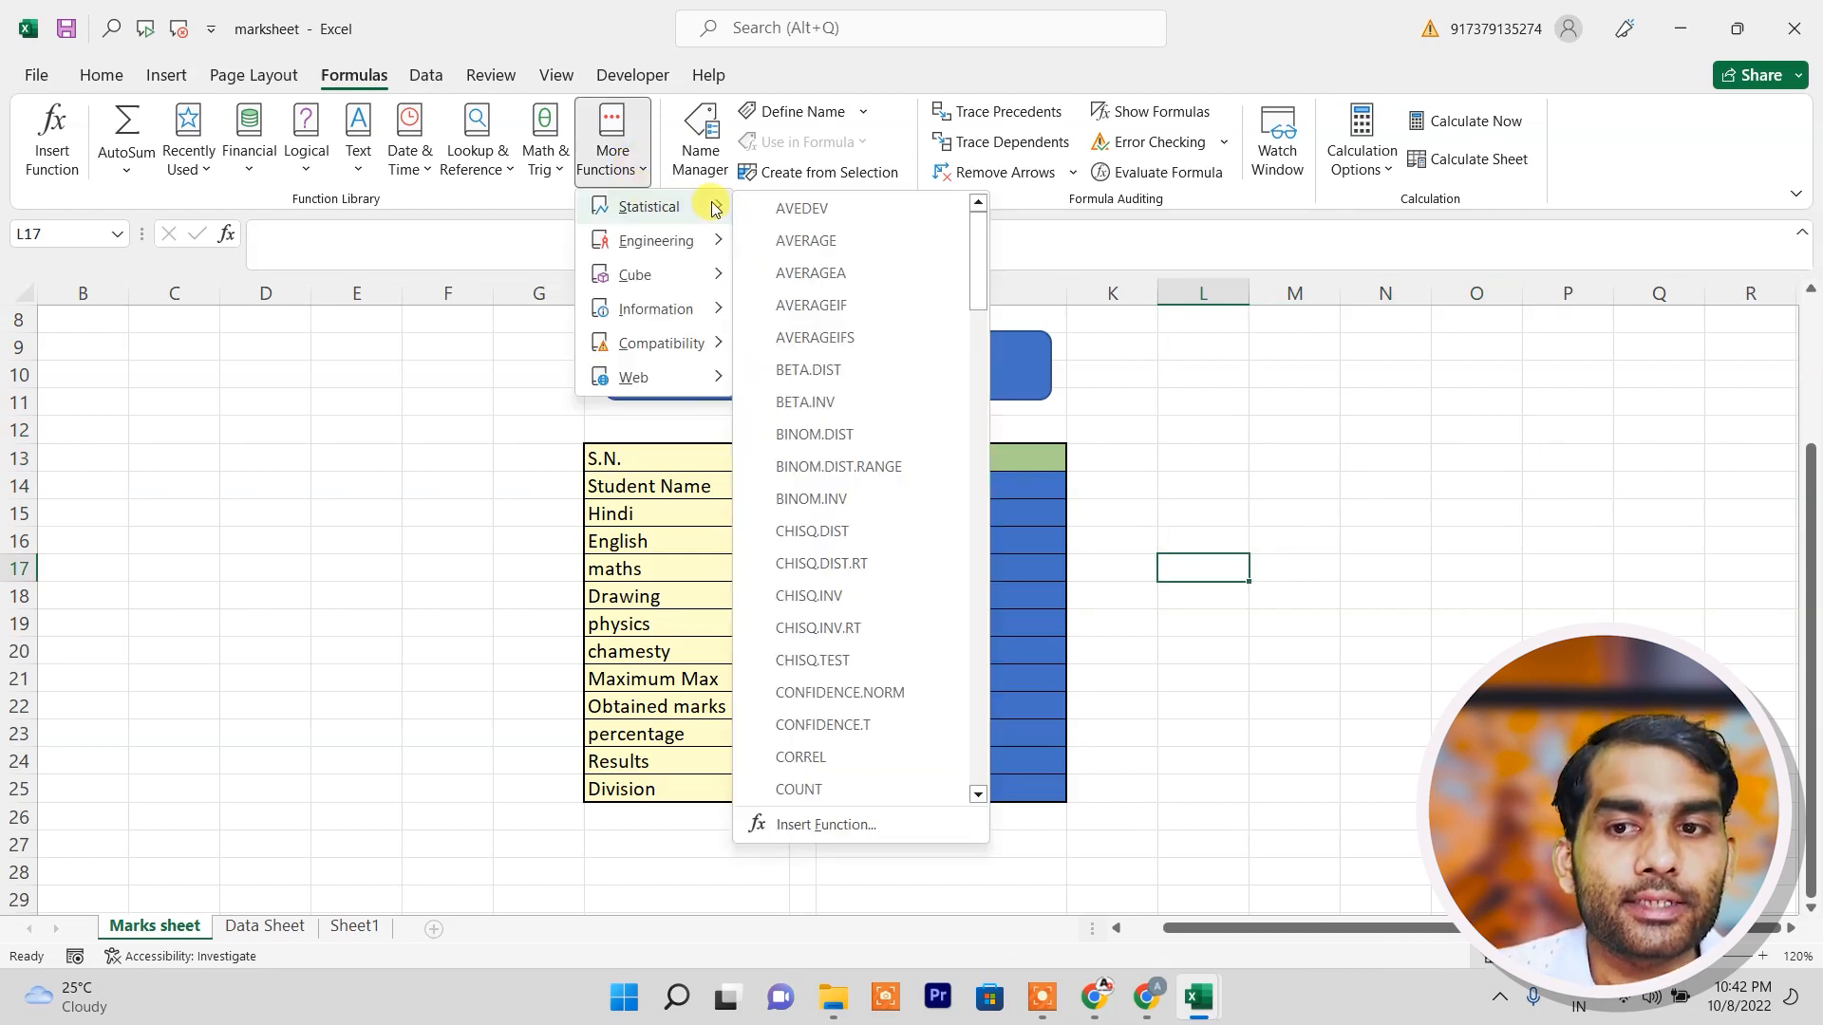
mouse_move(692, 251)
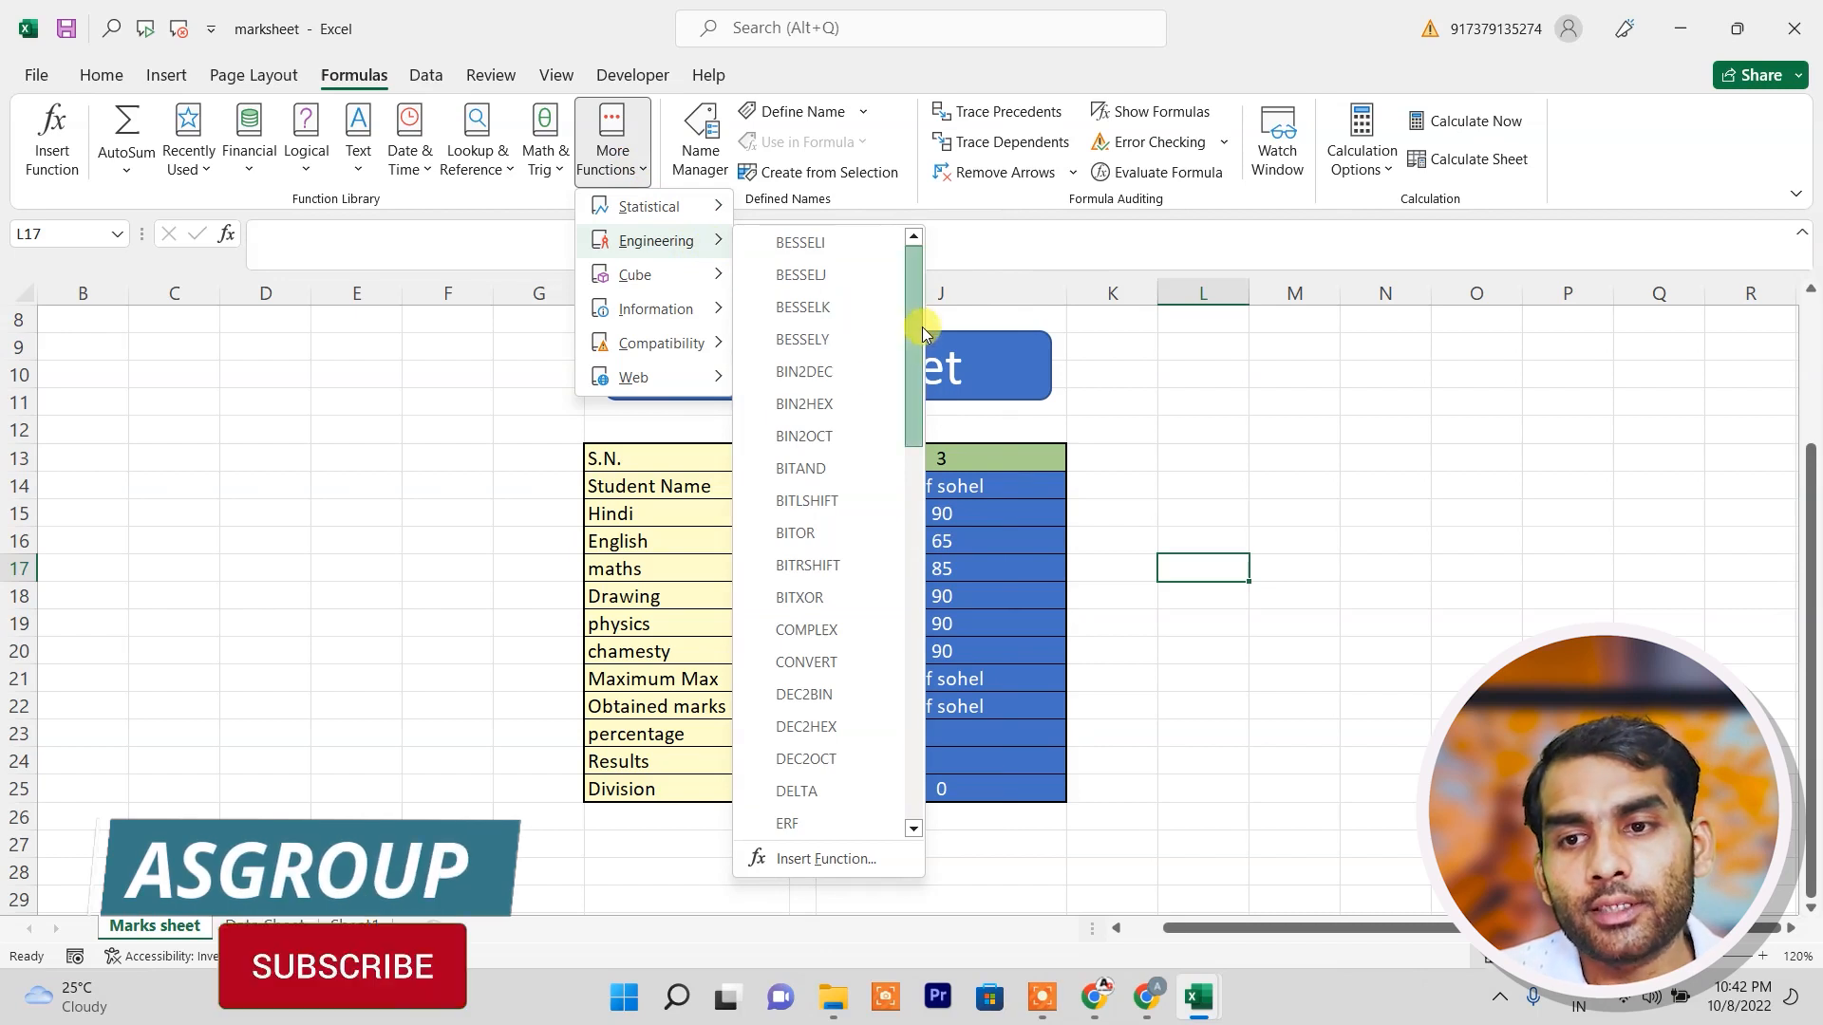
scroll(915, 340, down, 2)
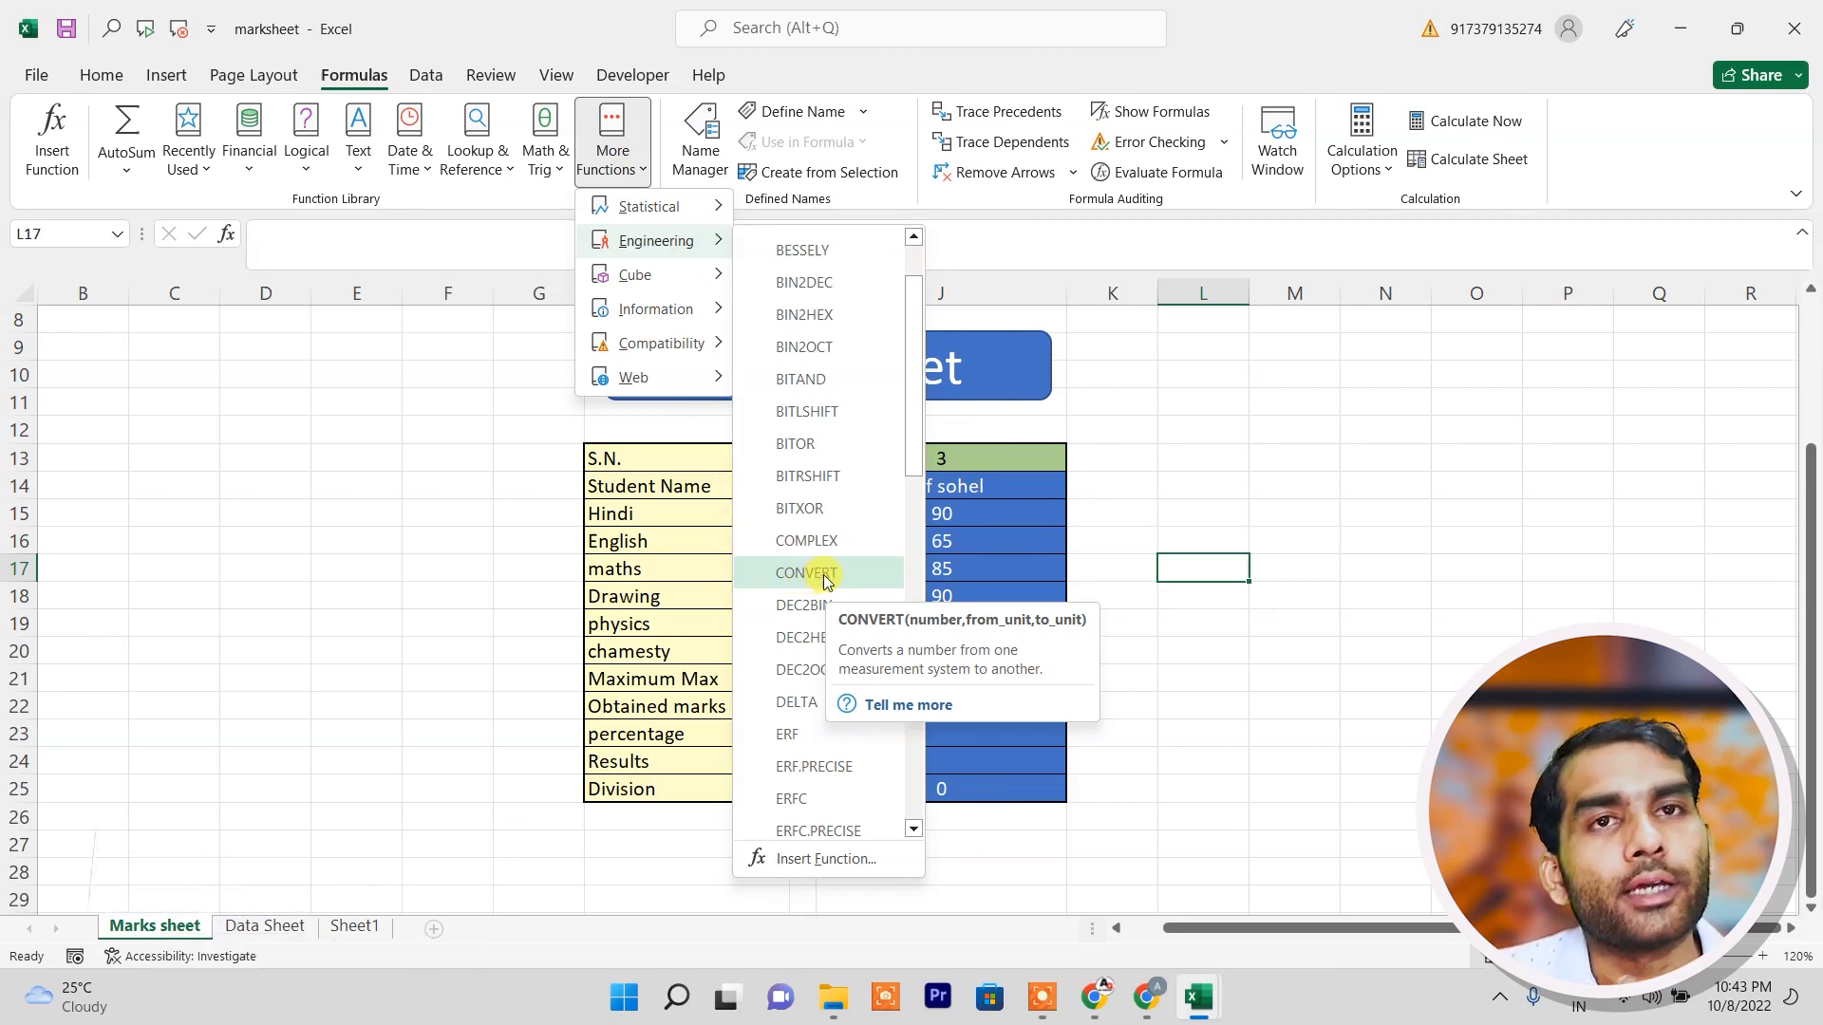
Enter 5 in M12 as the sample length for a unit conversion.
click(1282, 435)
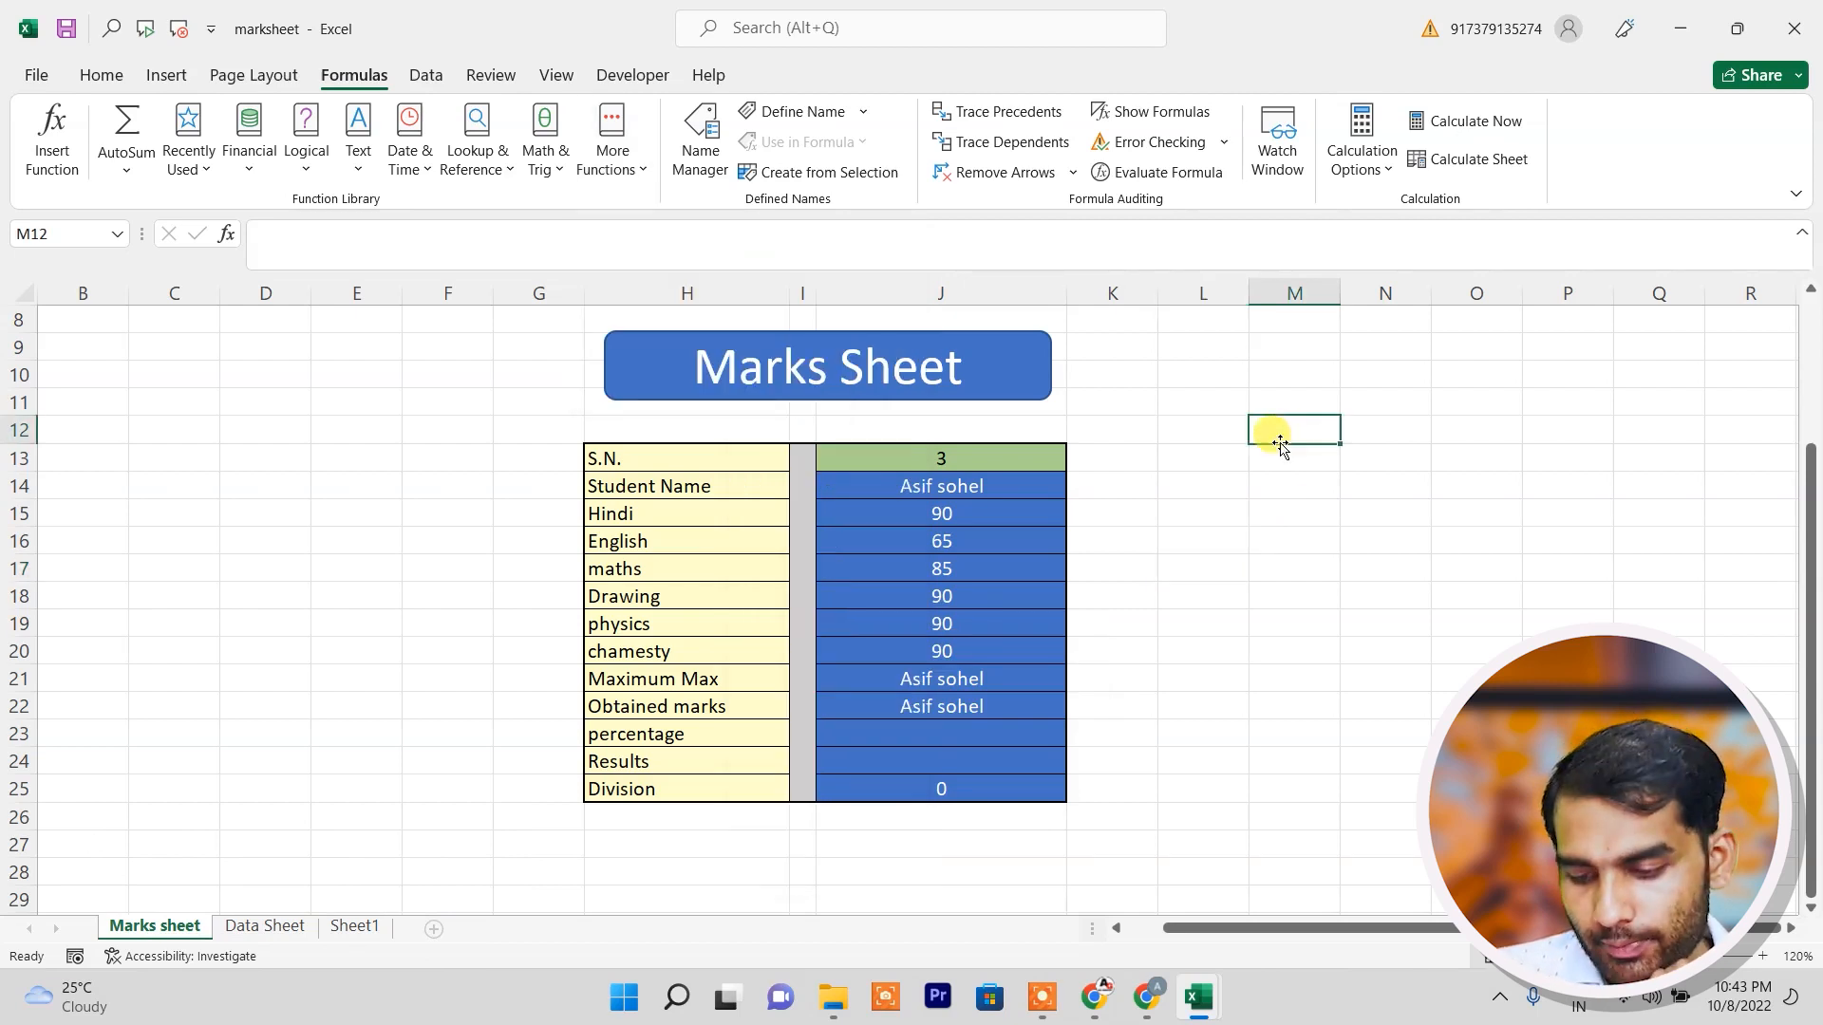
text(5)
key(Return)
Add the unit headings m in M11 and cm in N11 above the sample conversion row.
key(Up)
key(Right)
key(Up)
key(Left)
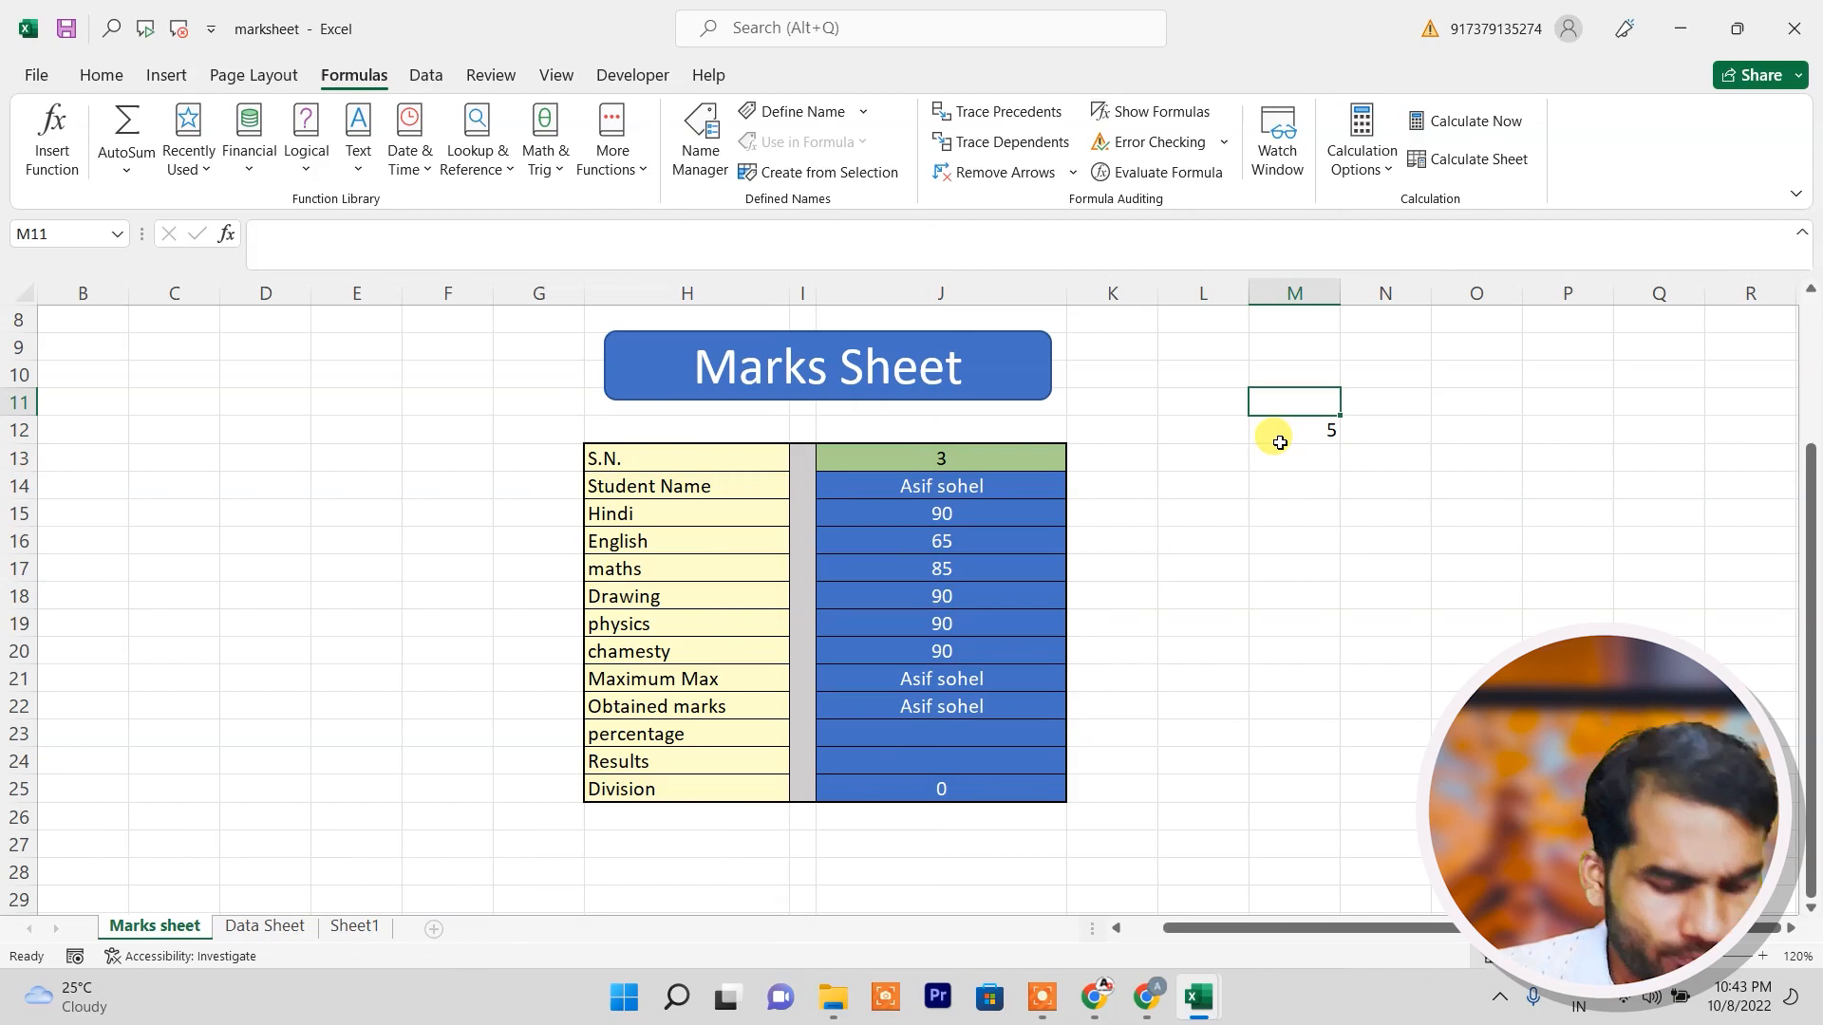
text(cm)
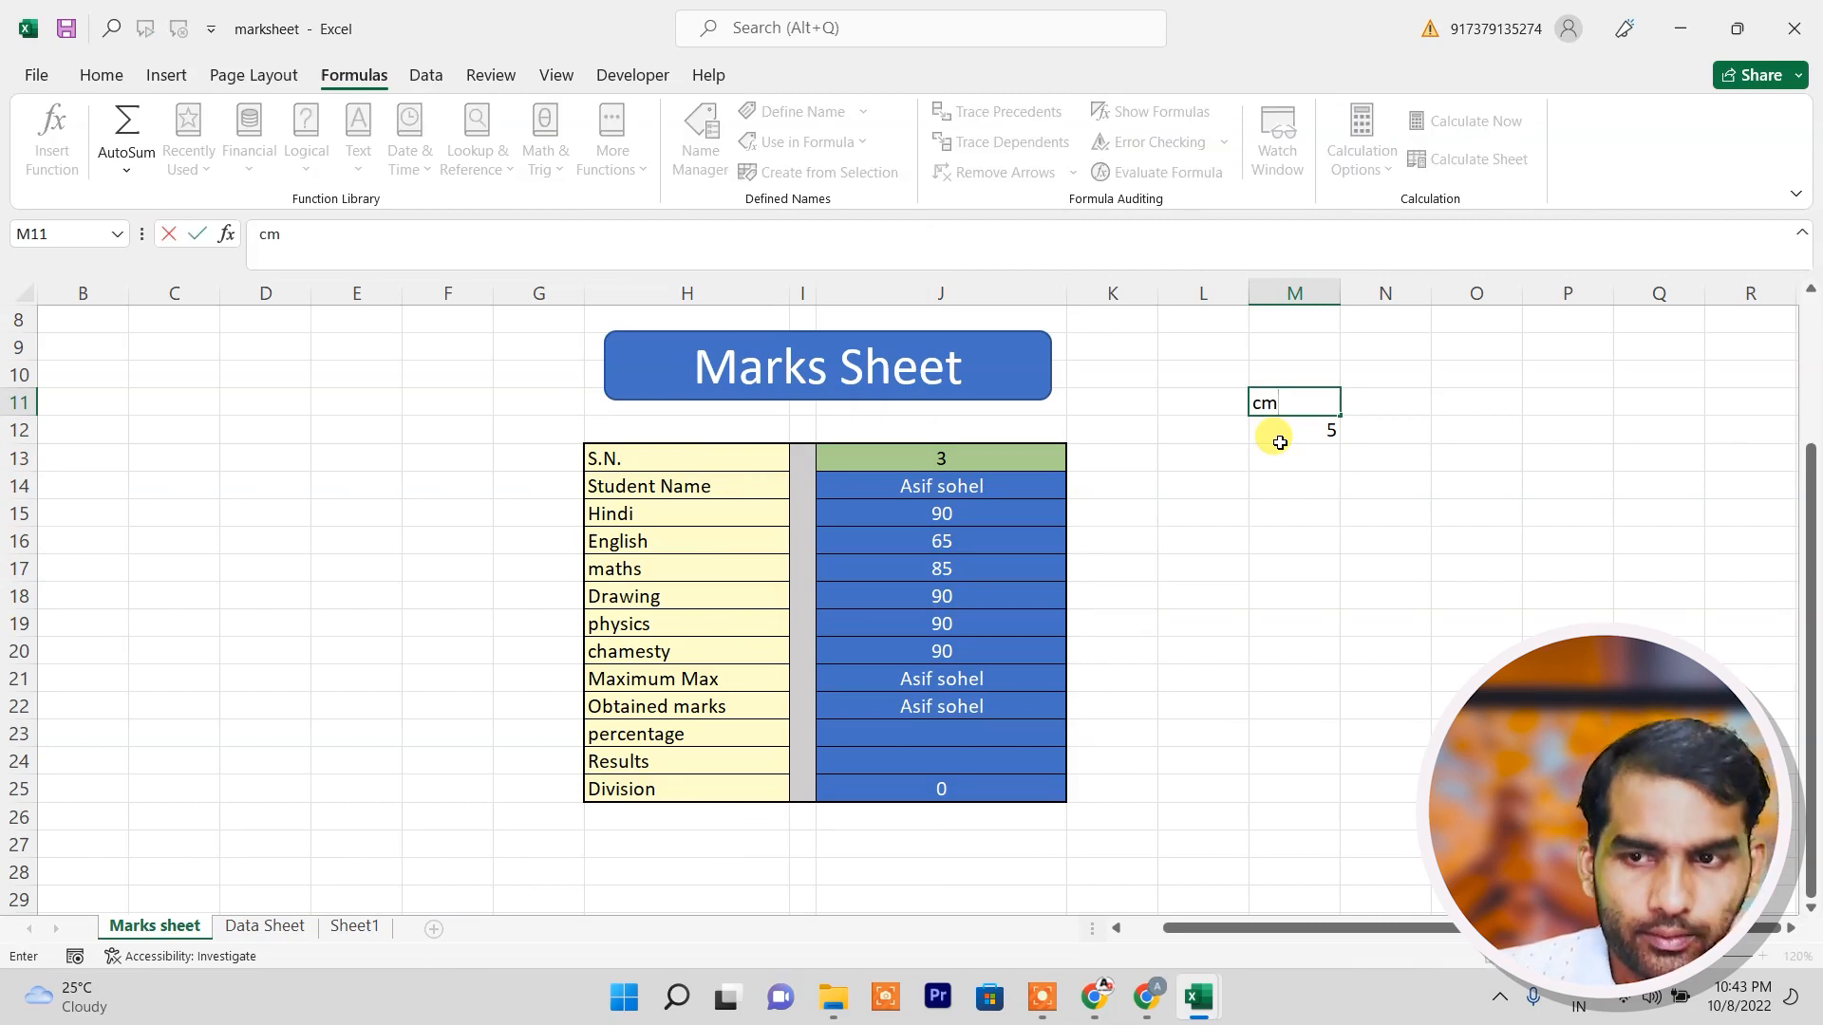
key(Escape)
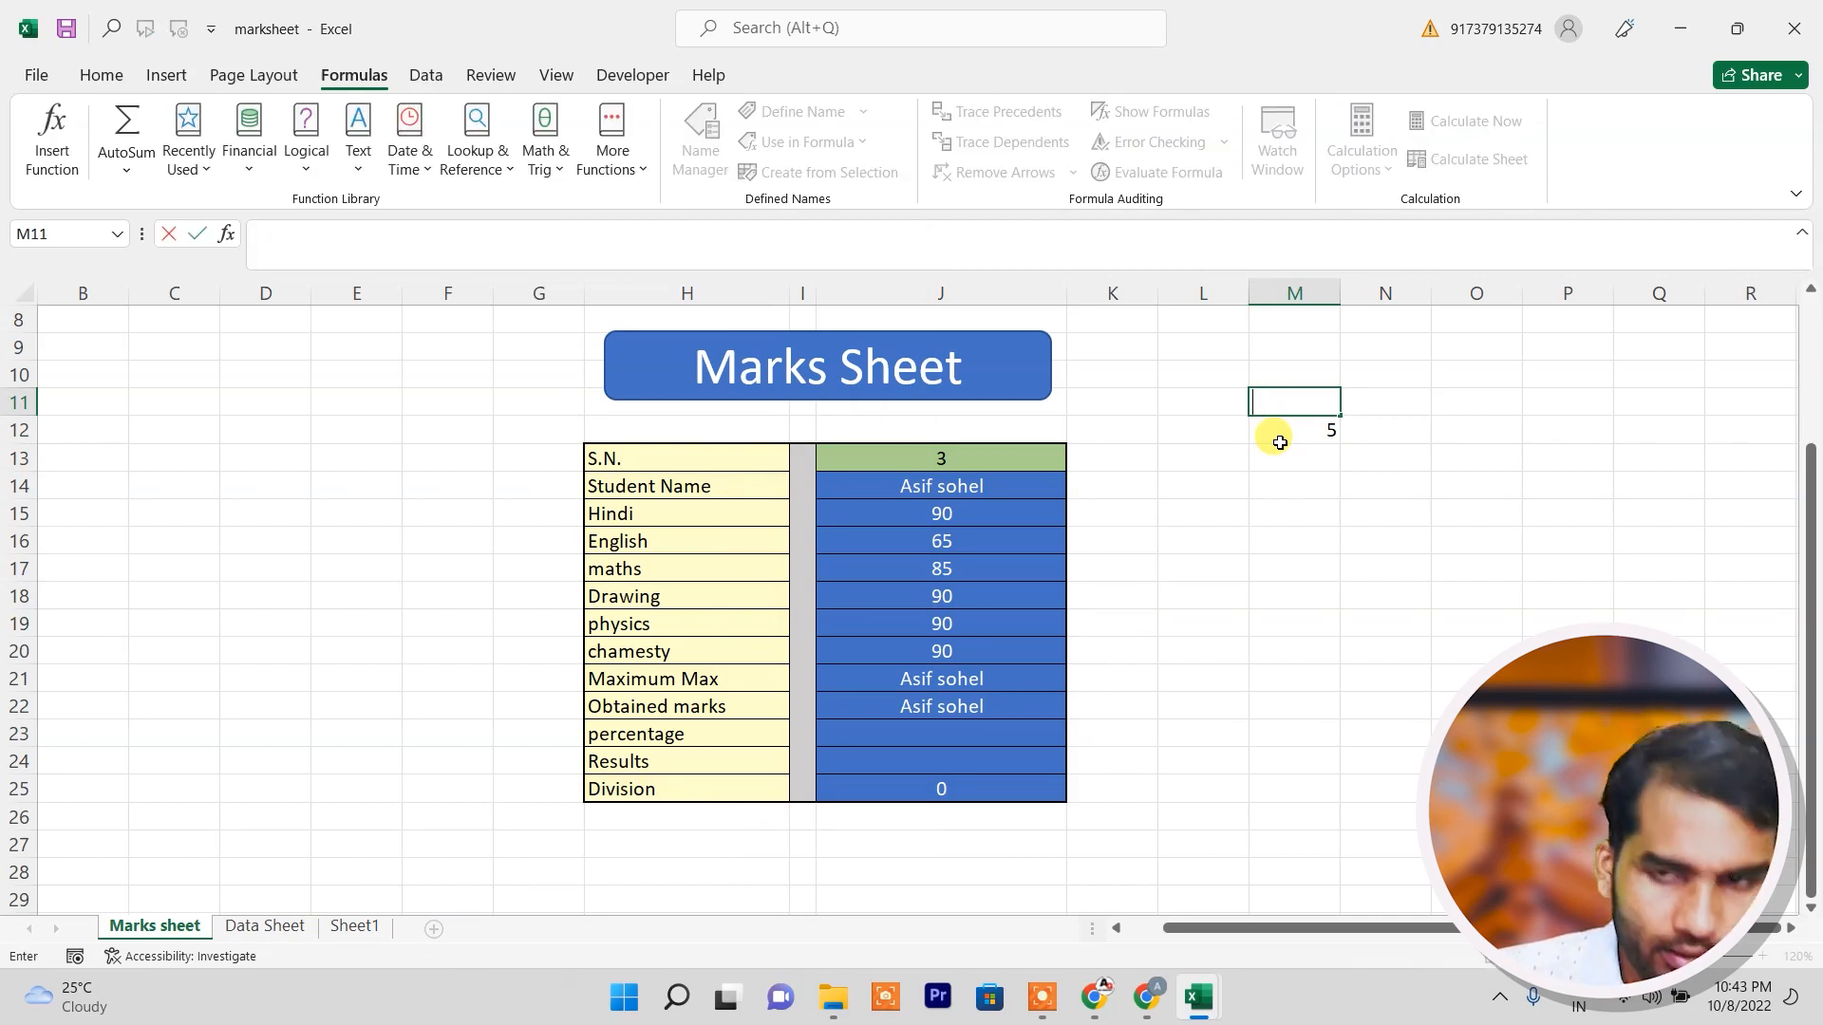
text(m)
key(Tab)
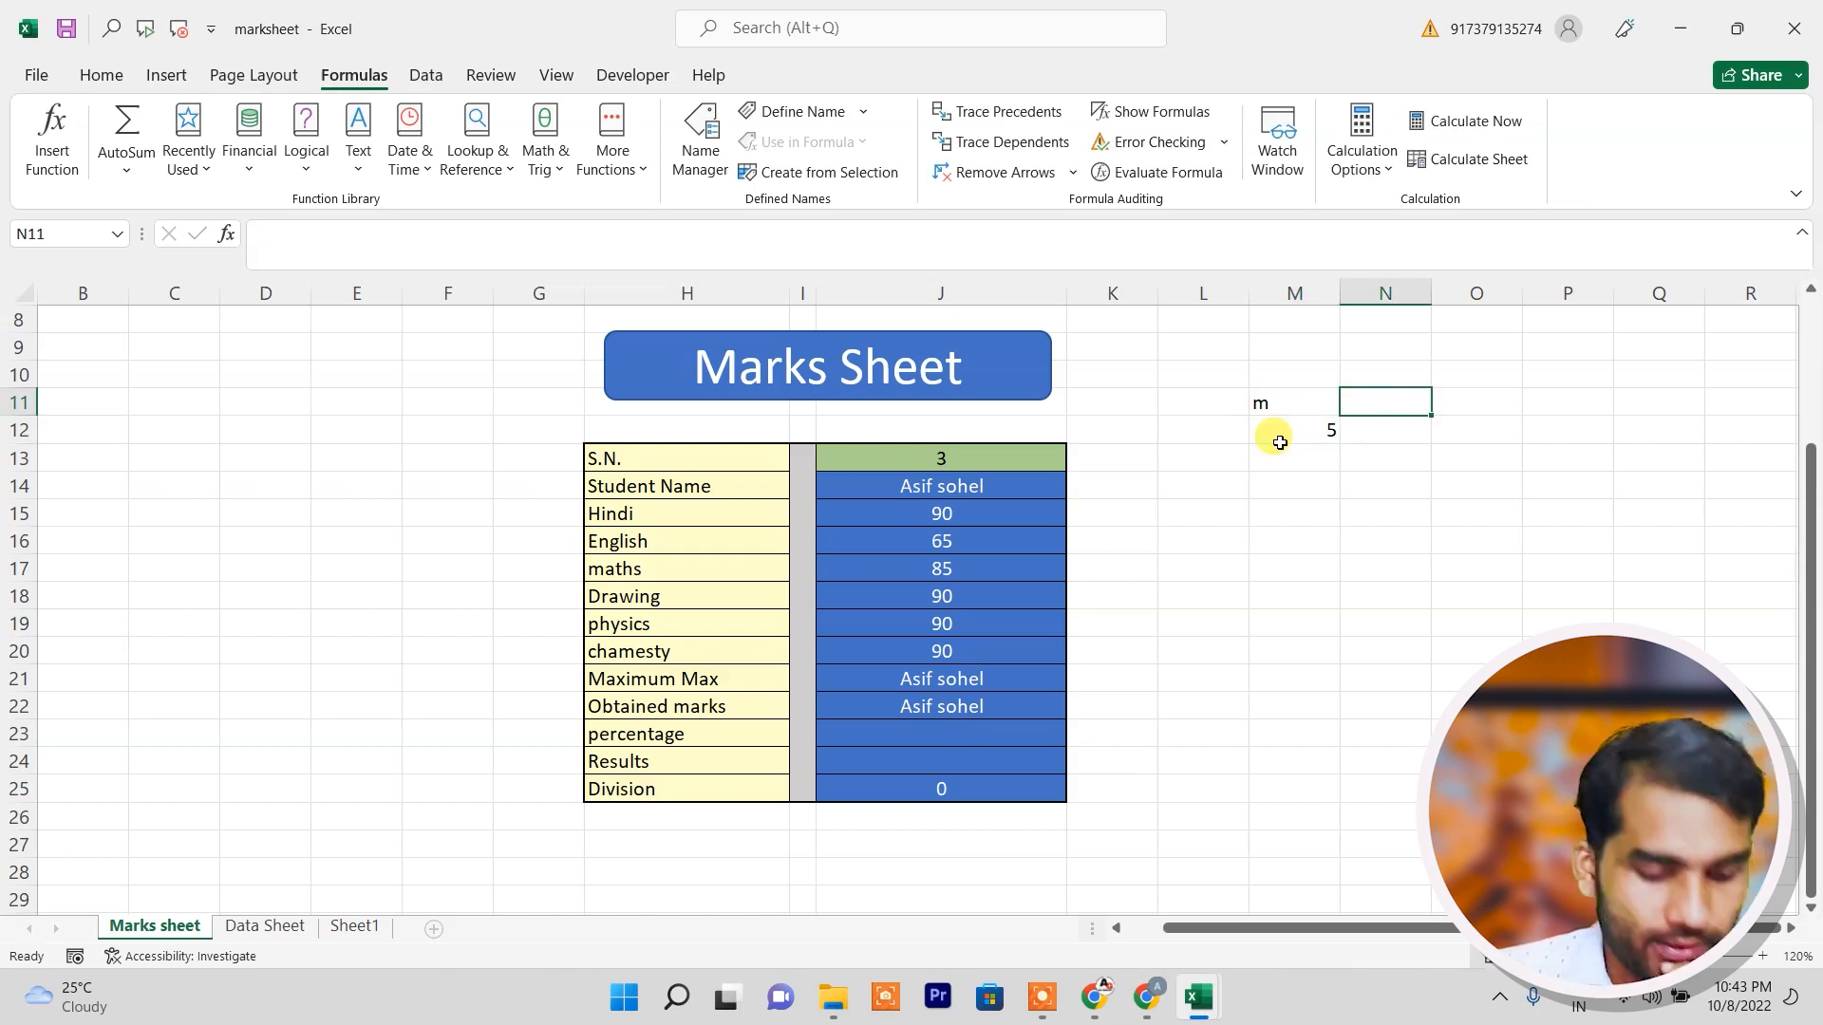
text(cm)
key(Return)
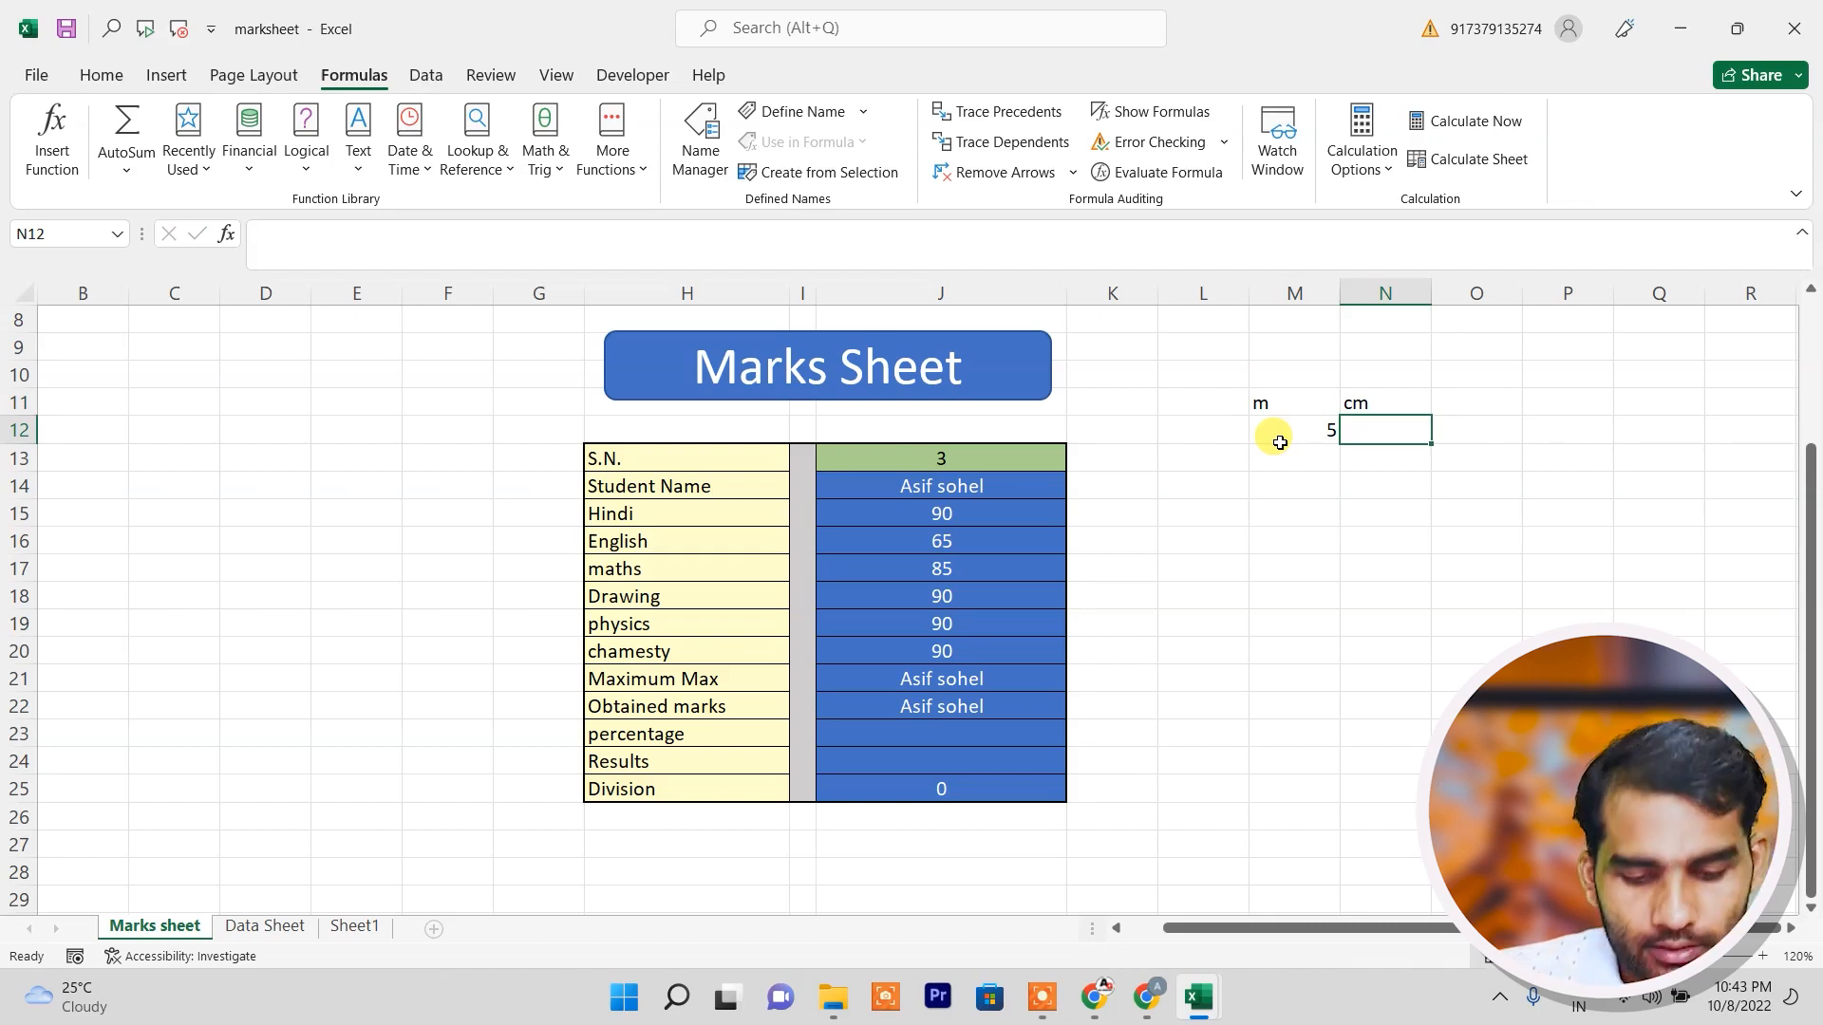
text(=)
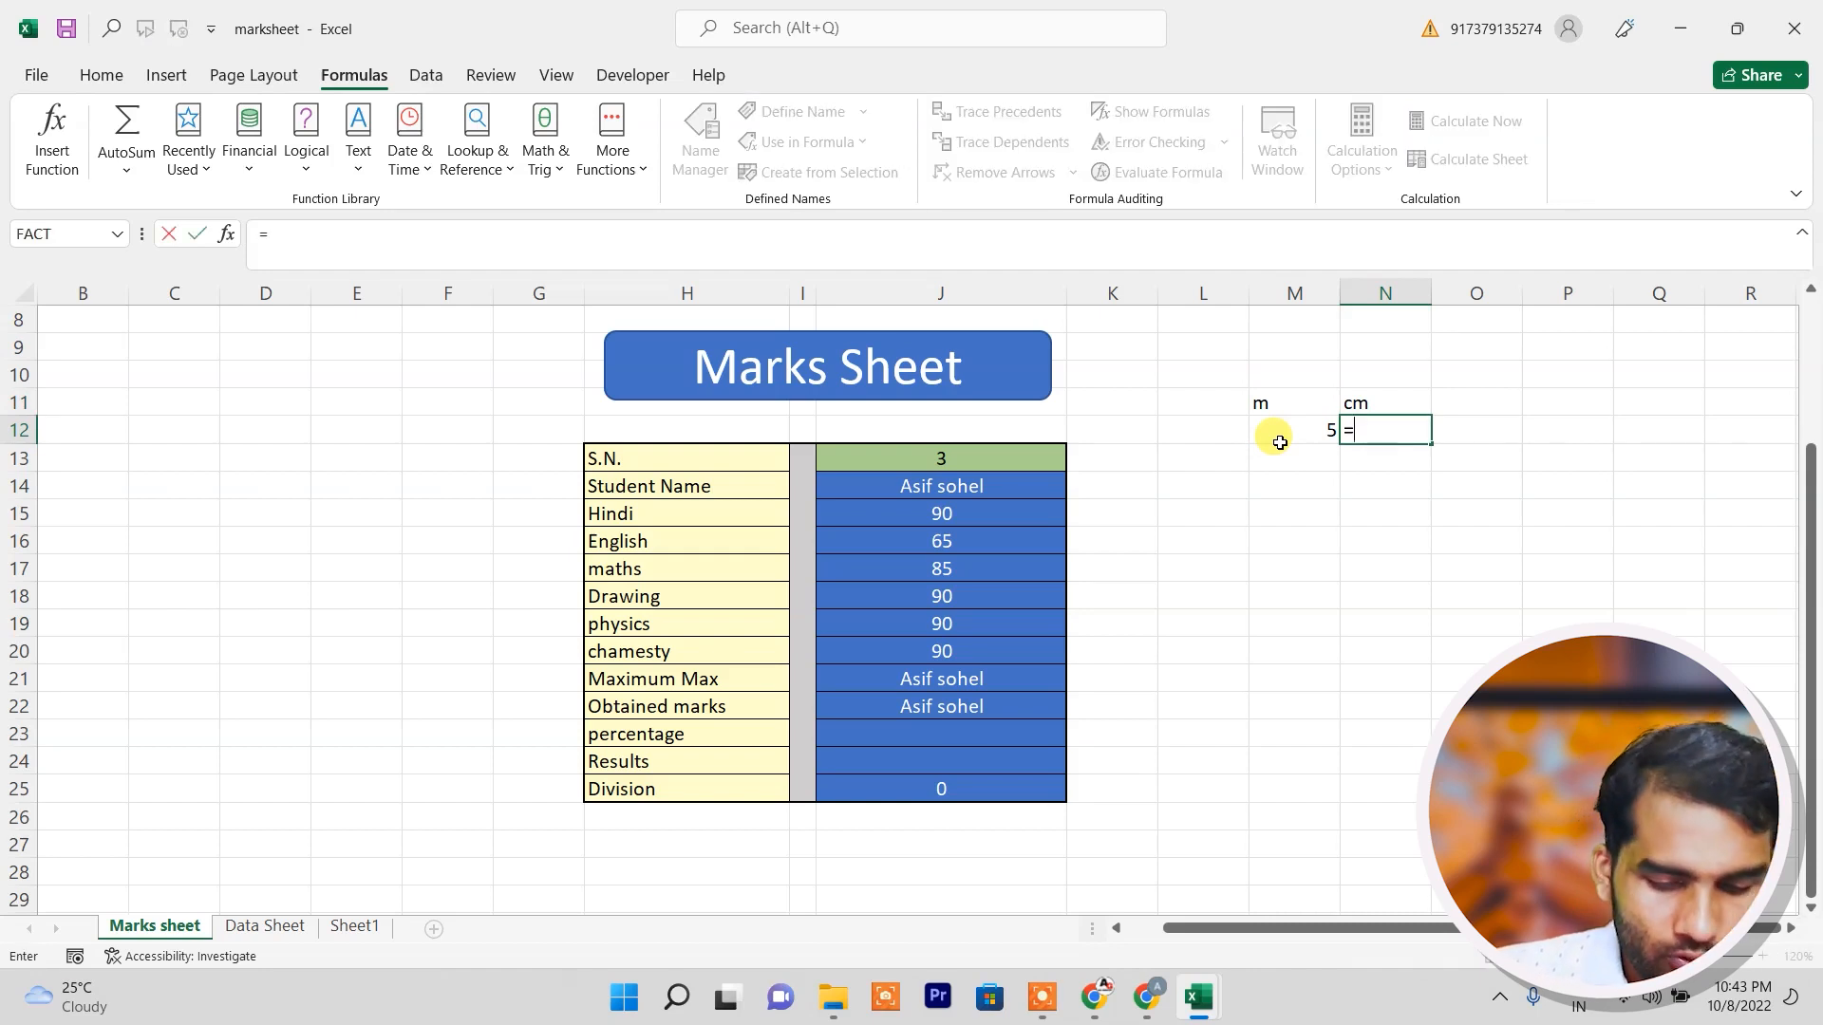
click(1404, 619)
click(1366, 429)
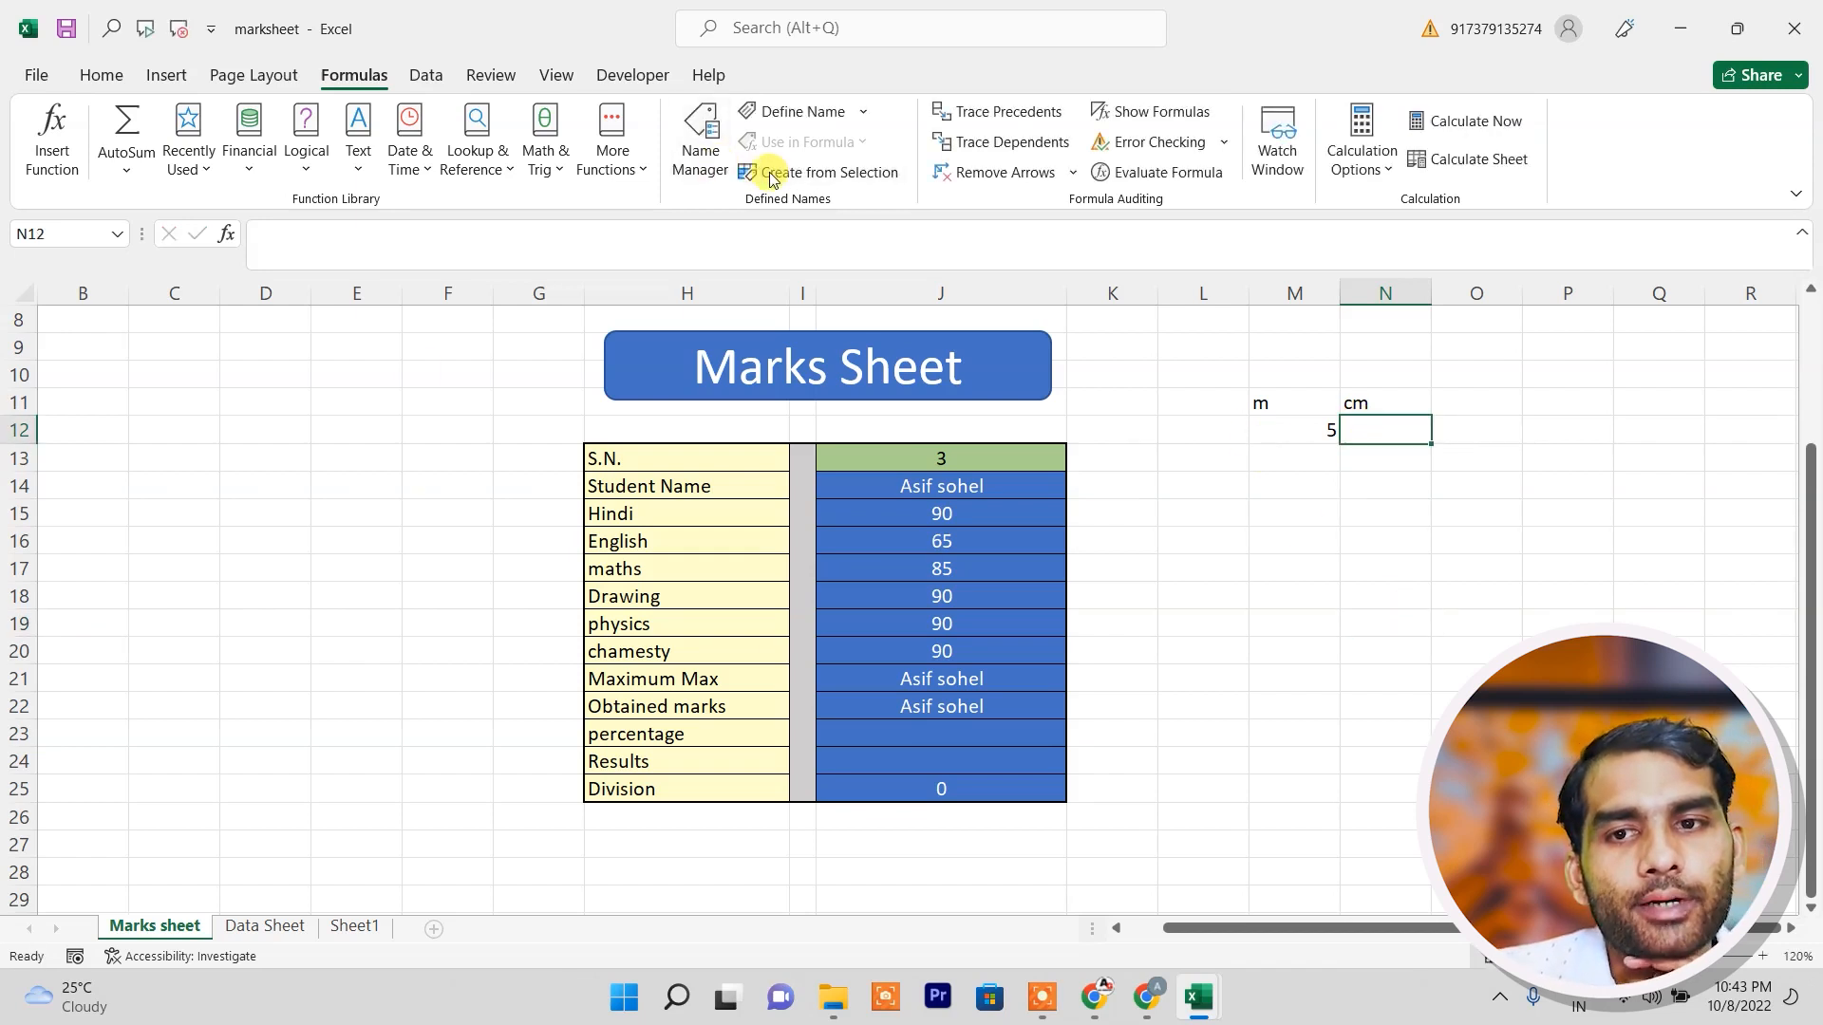
Insert the CONVERT function in N12 through its function arguments, with number M12, from unit m and to unit cm.
click(636, 169)
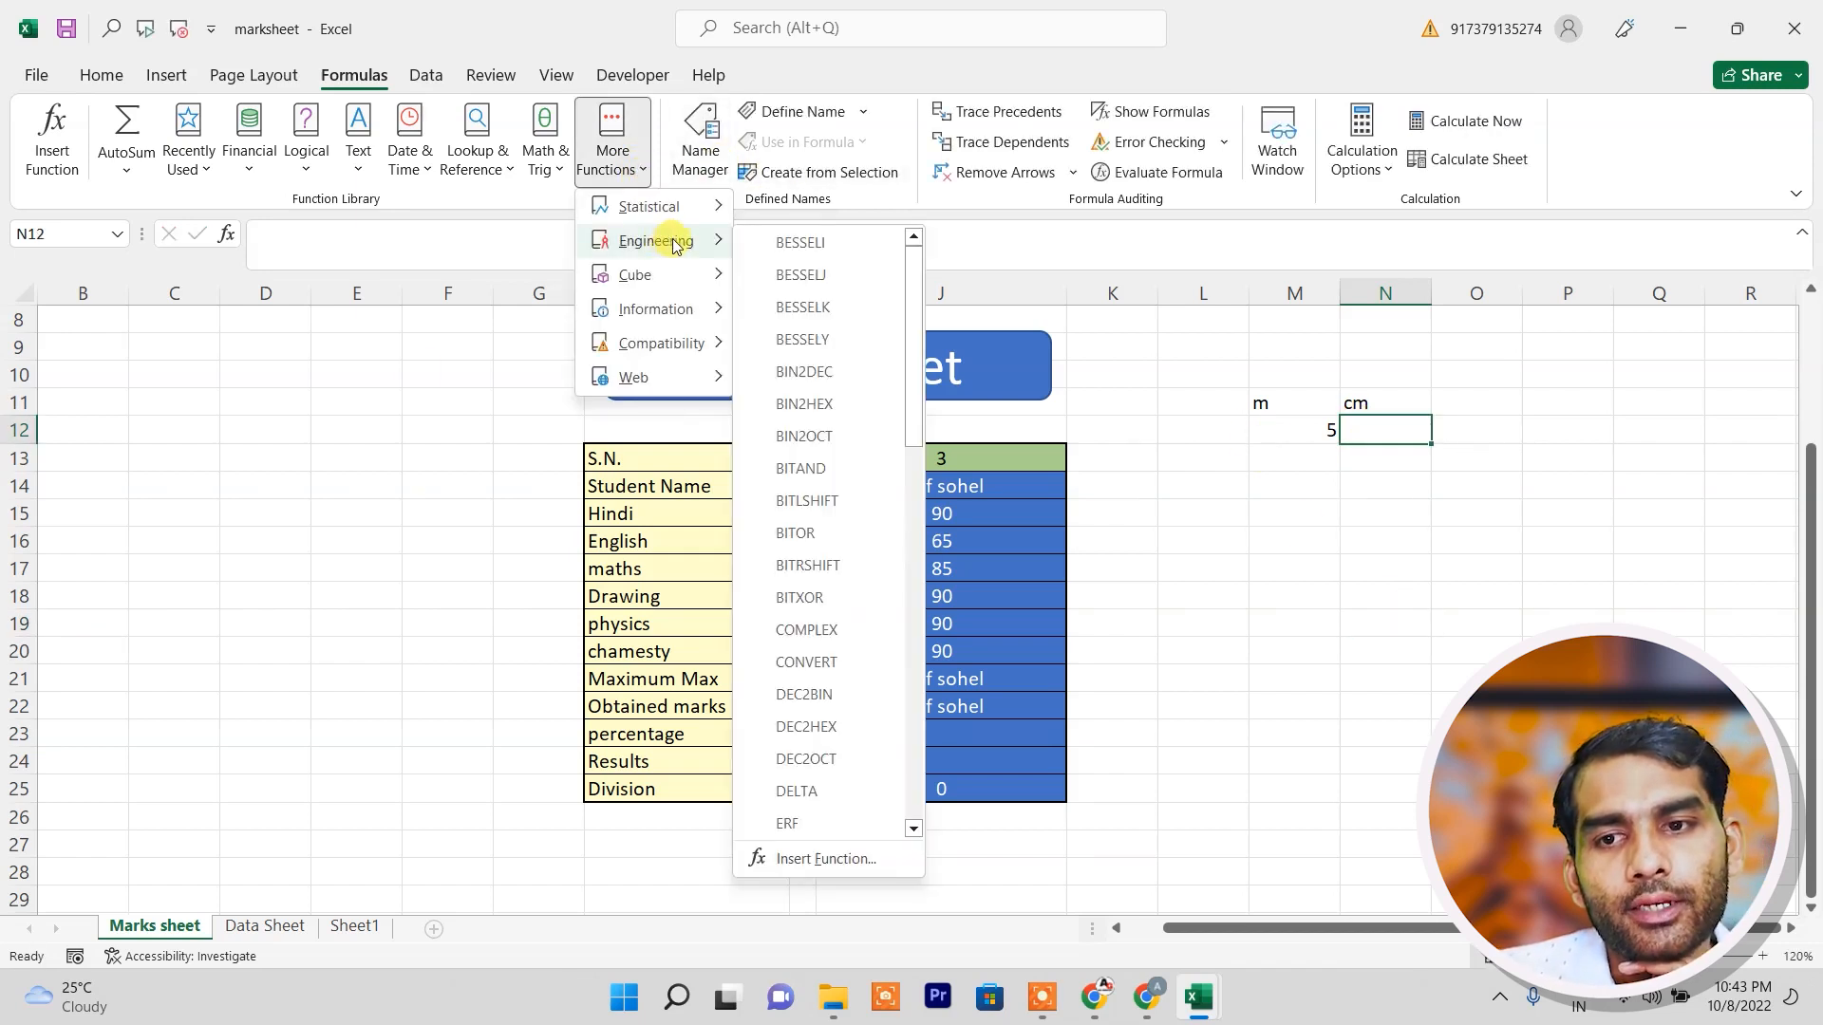
click(808, 665)
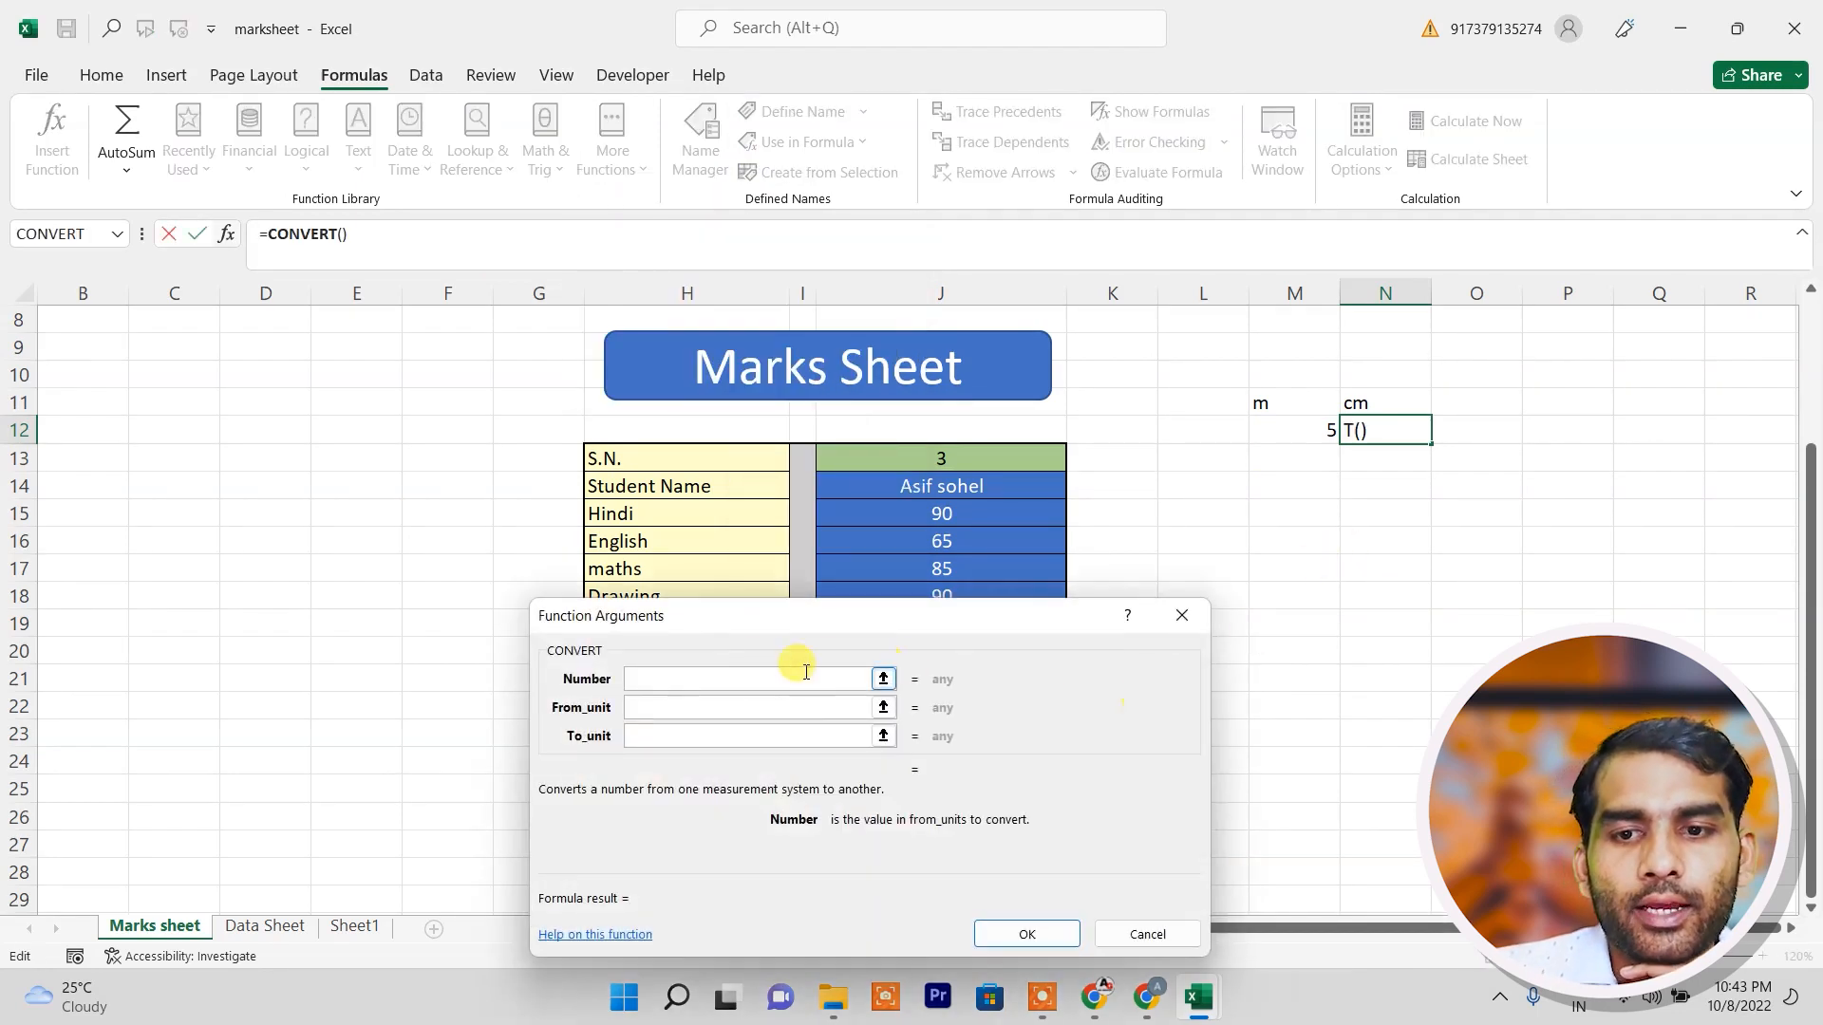
drag(705, 623, 584, 603)
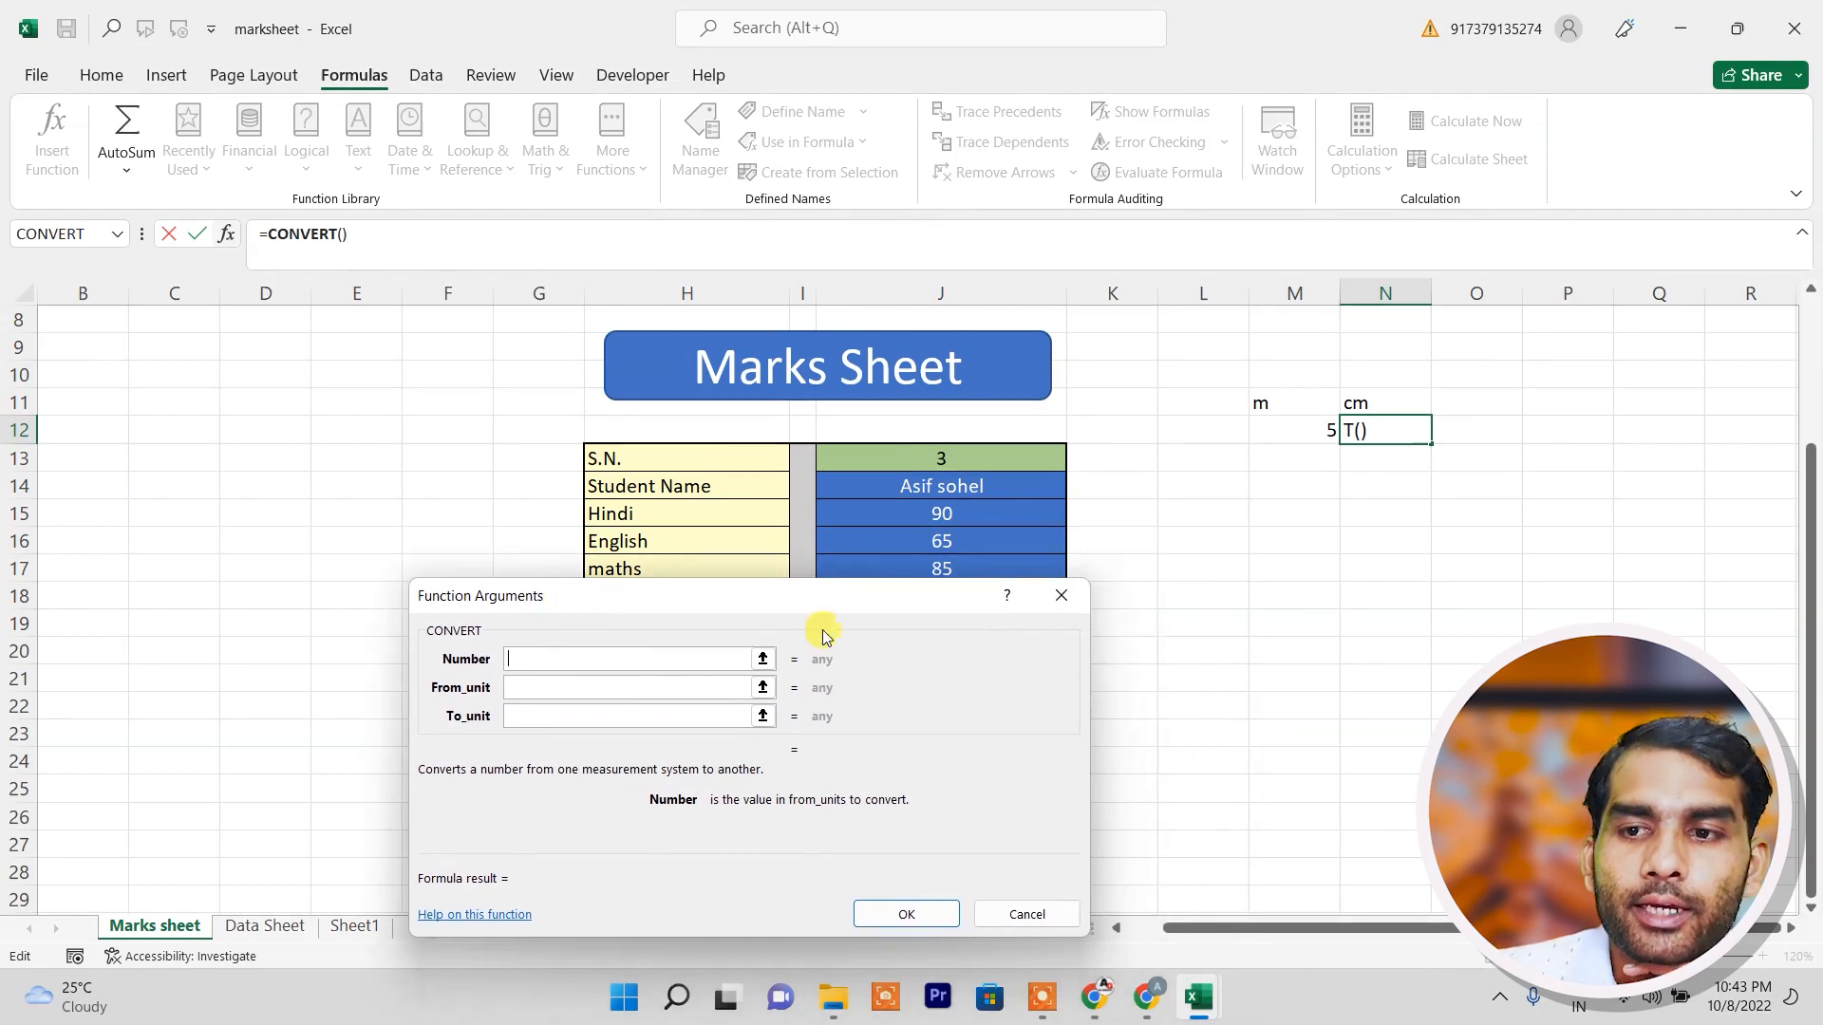
click(1277, 432)
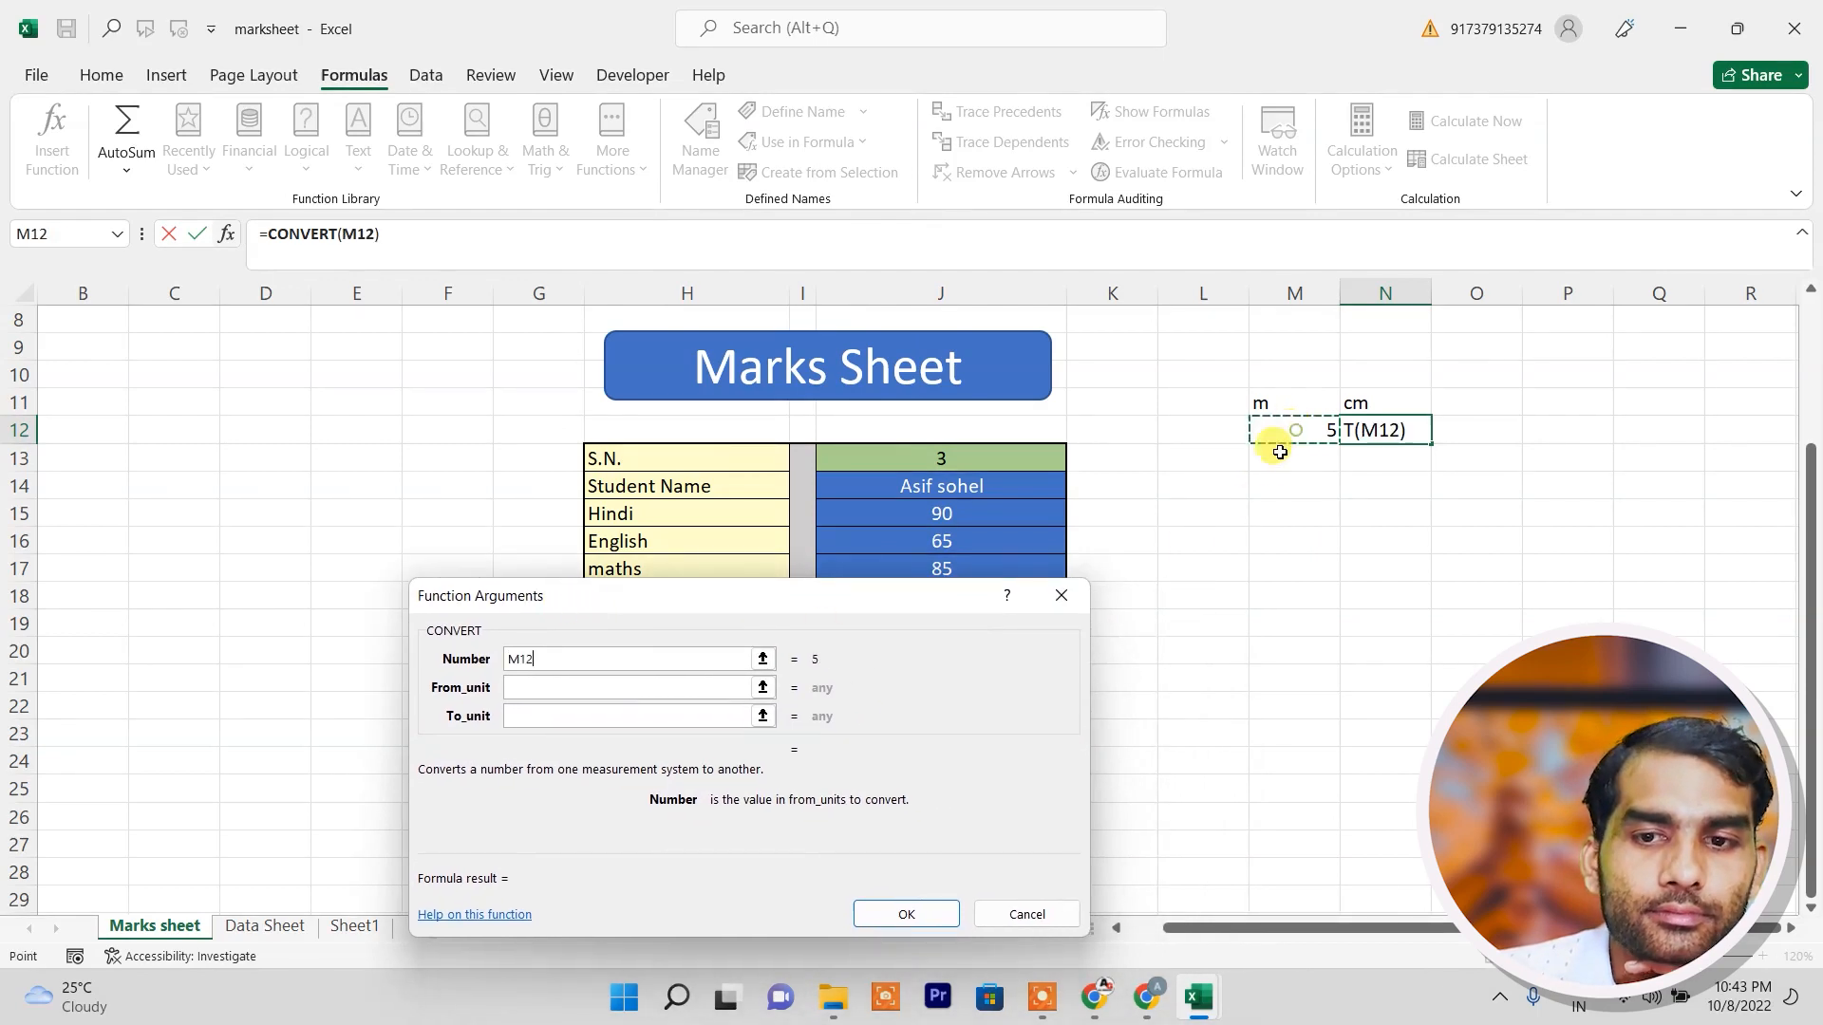
click(549, 688)
click(585, 667)
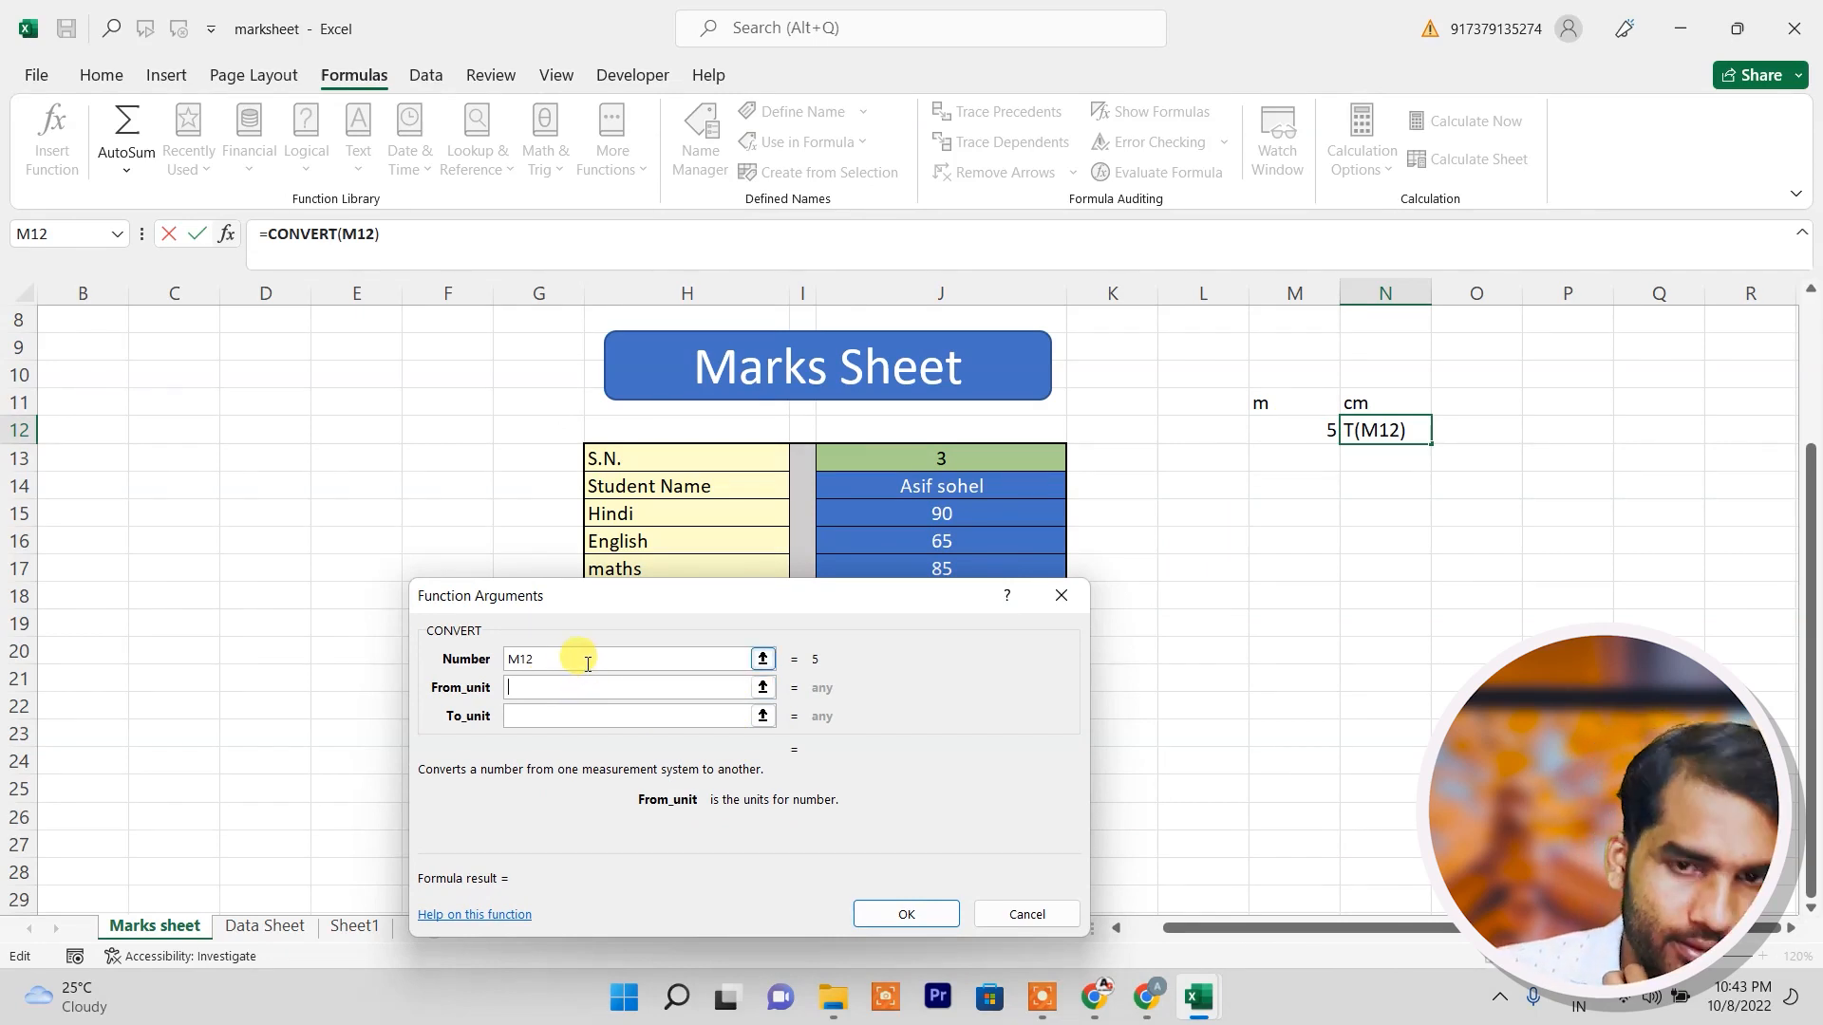
click(590, 687)
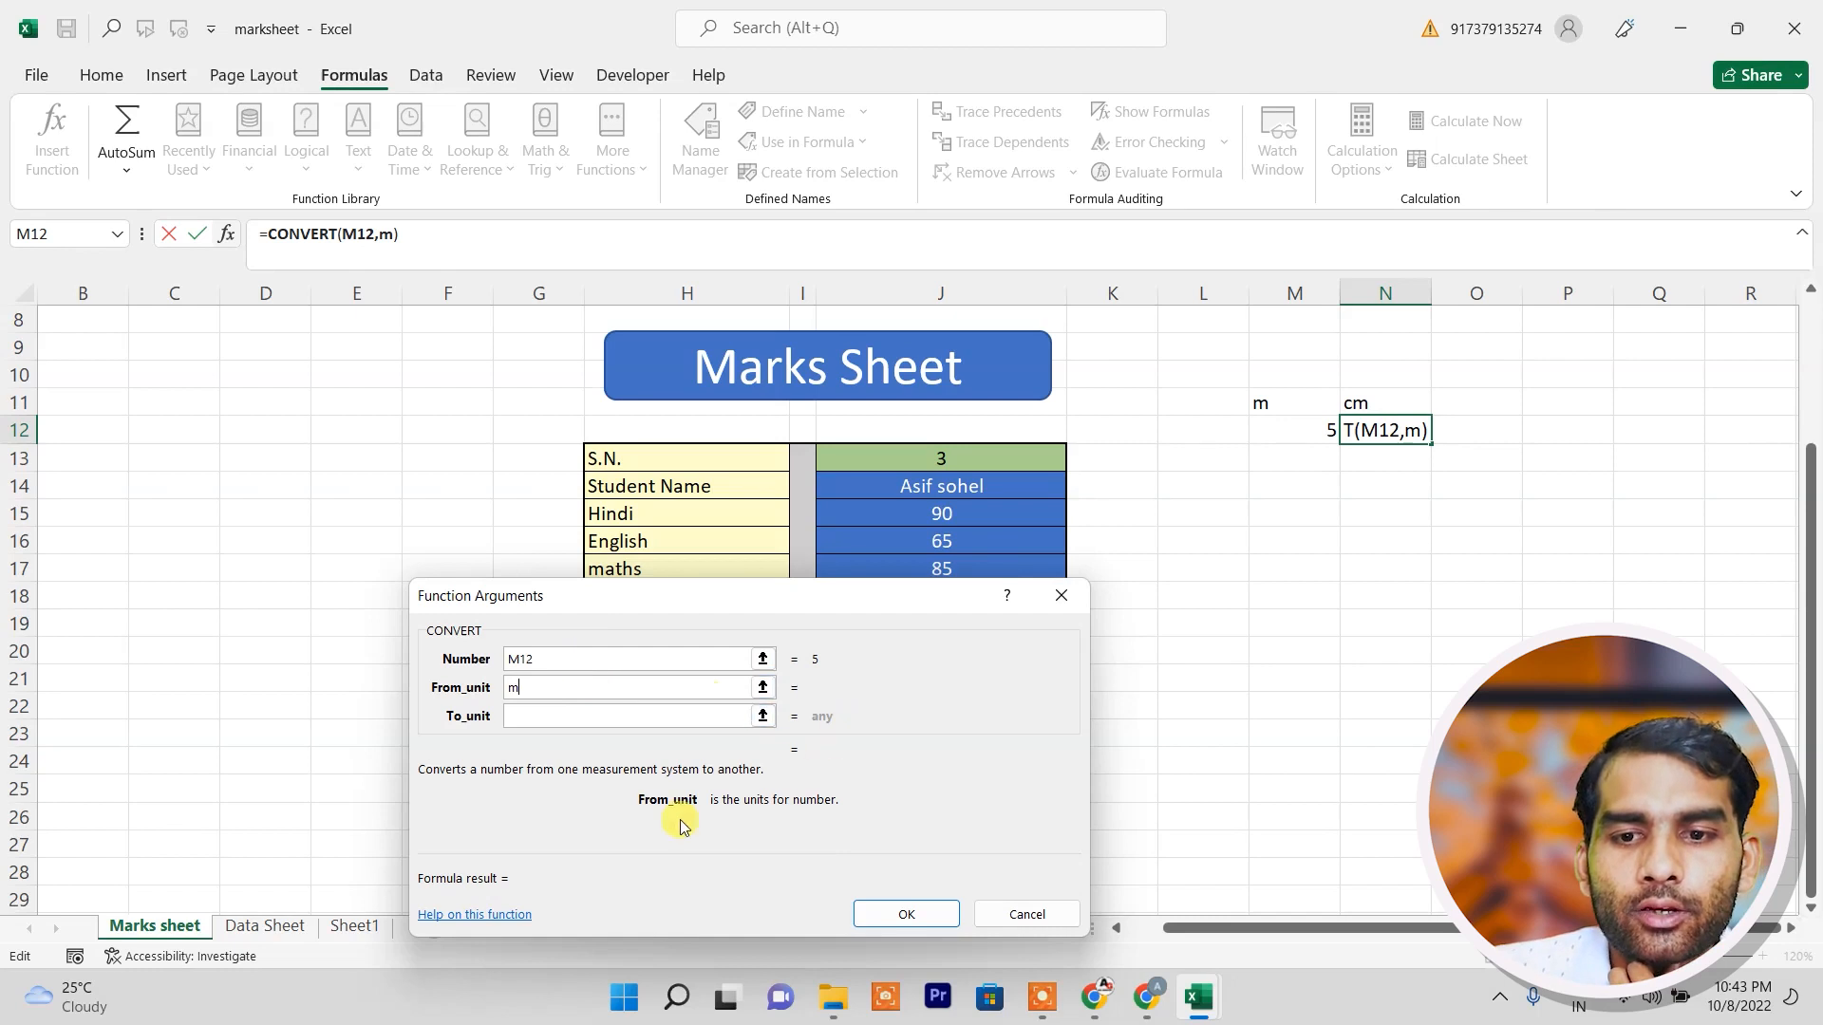
click(530, 728)
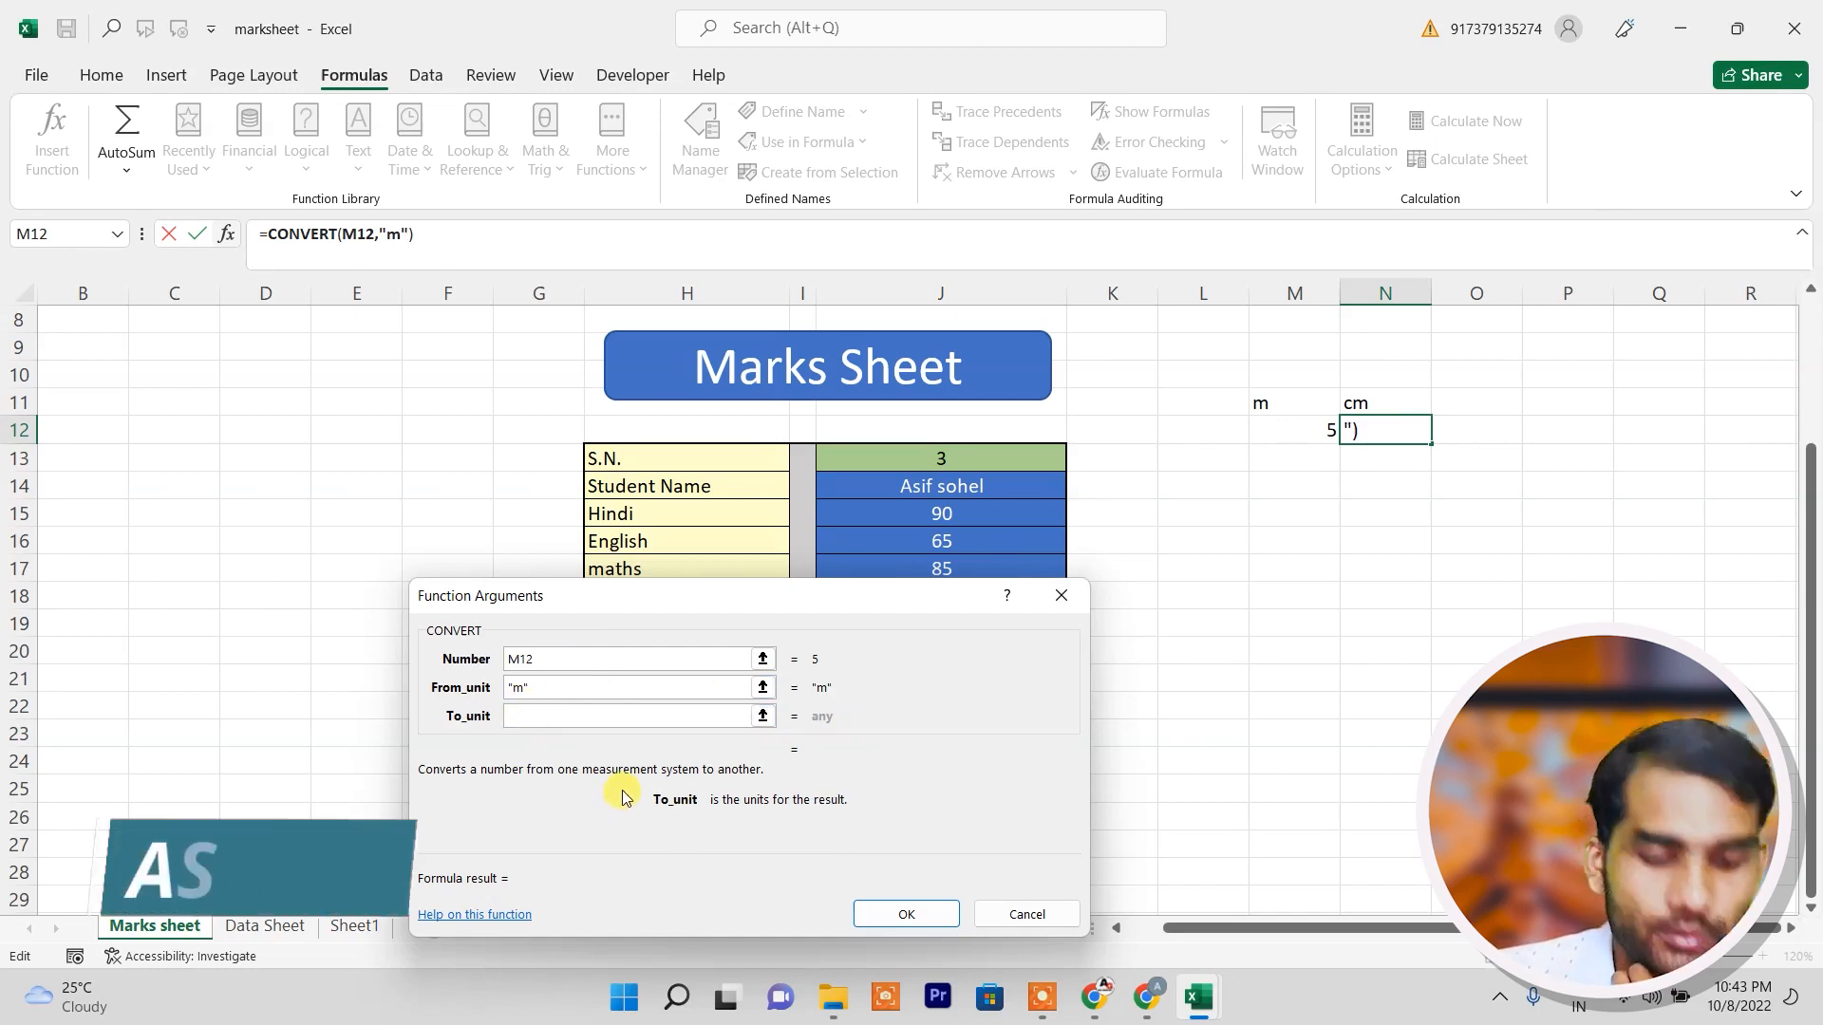
text(cm)
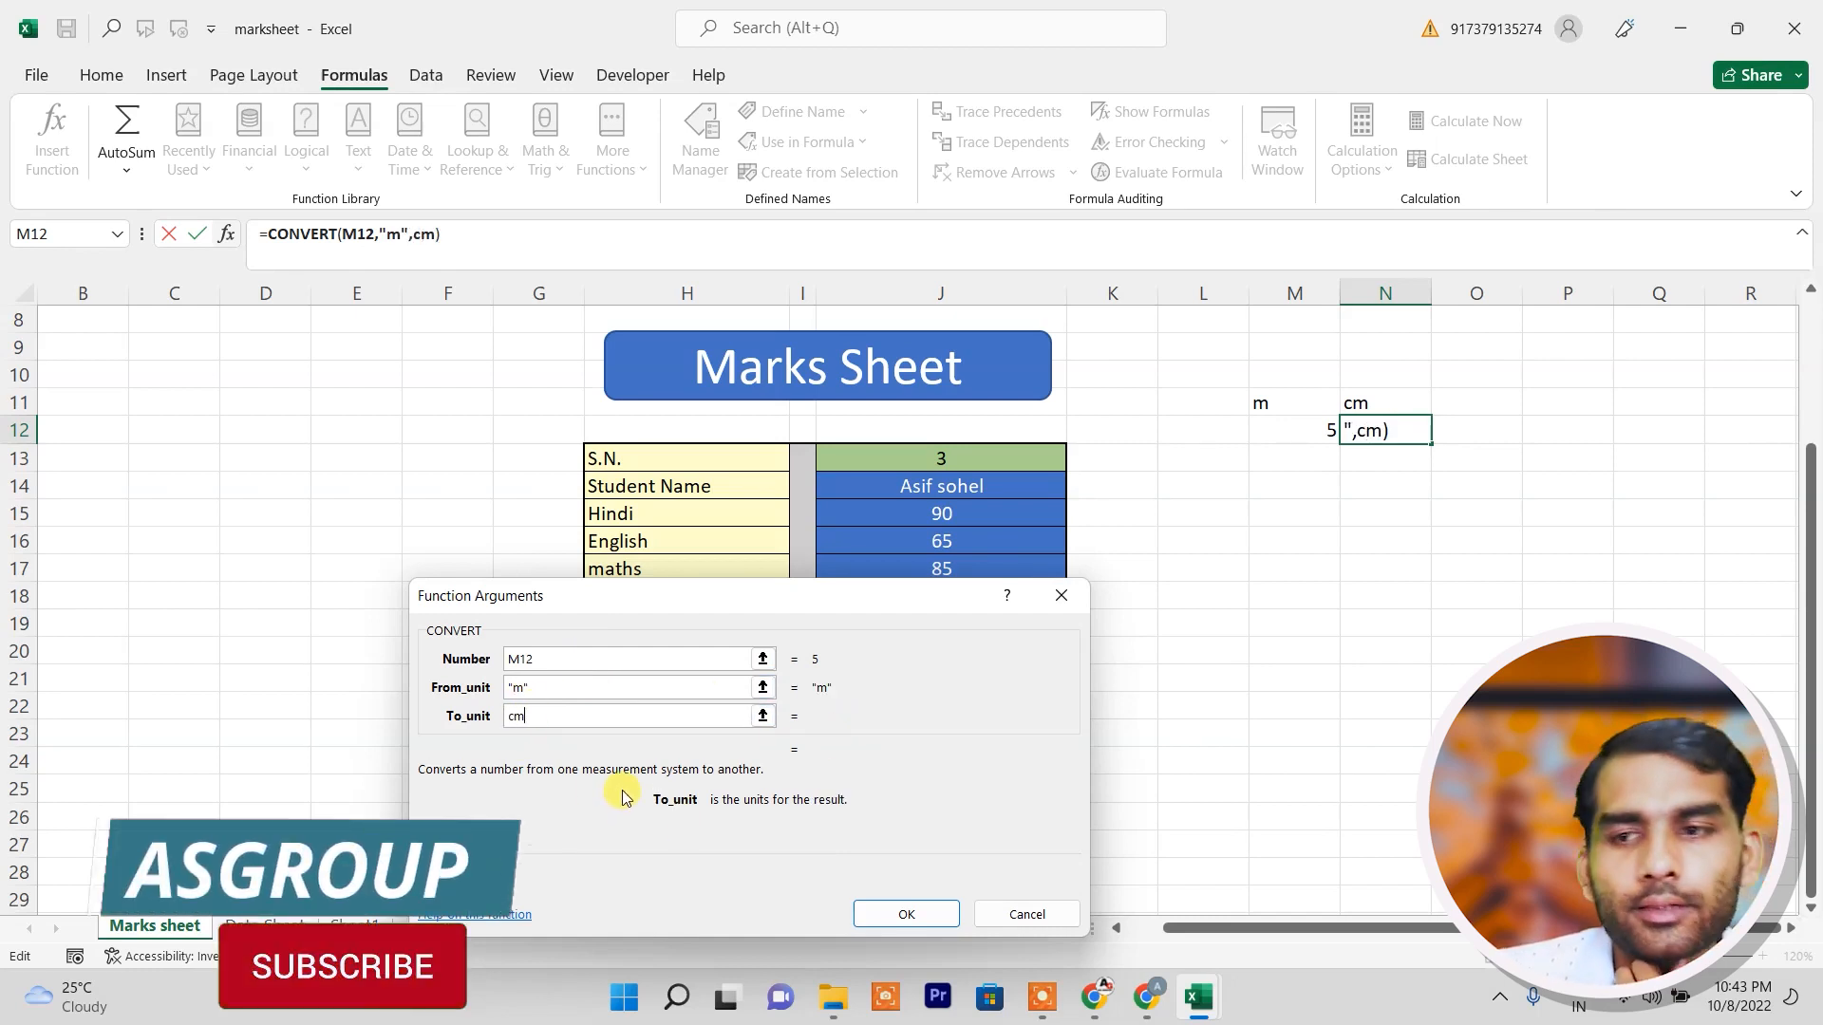
click(905, 912)
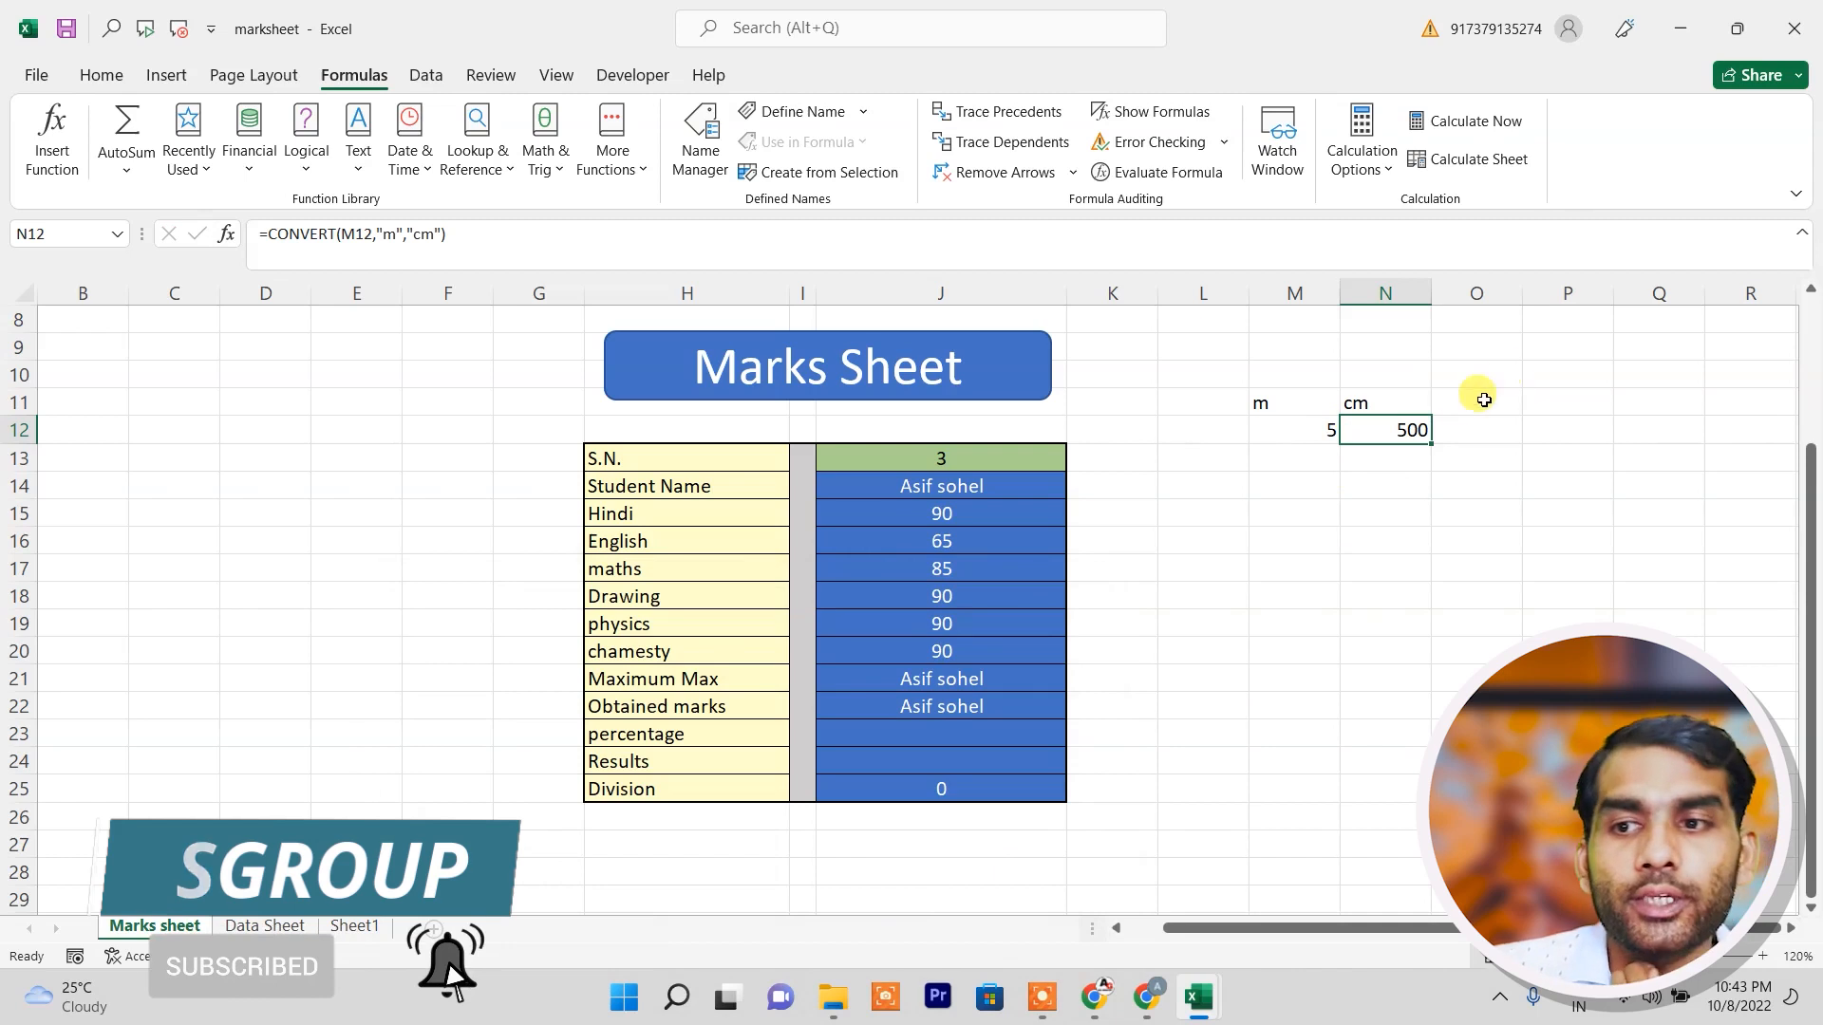
Replace the content of N12 with the directly written formula =convert(M12,"m","cm").
text(=)
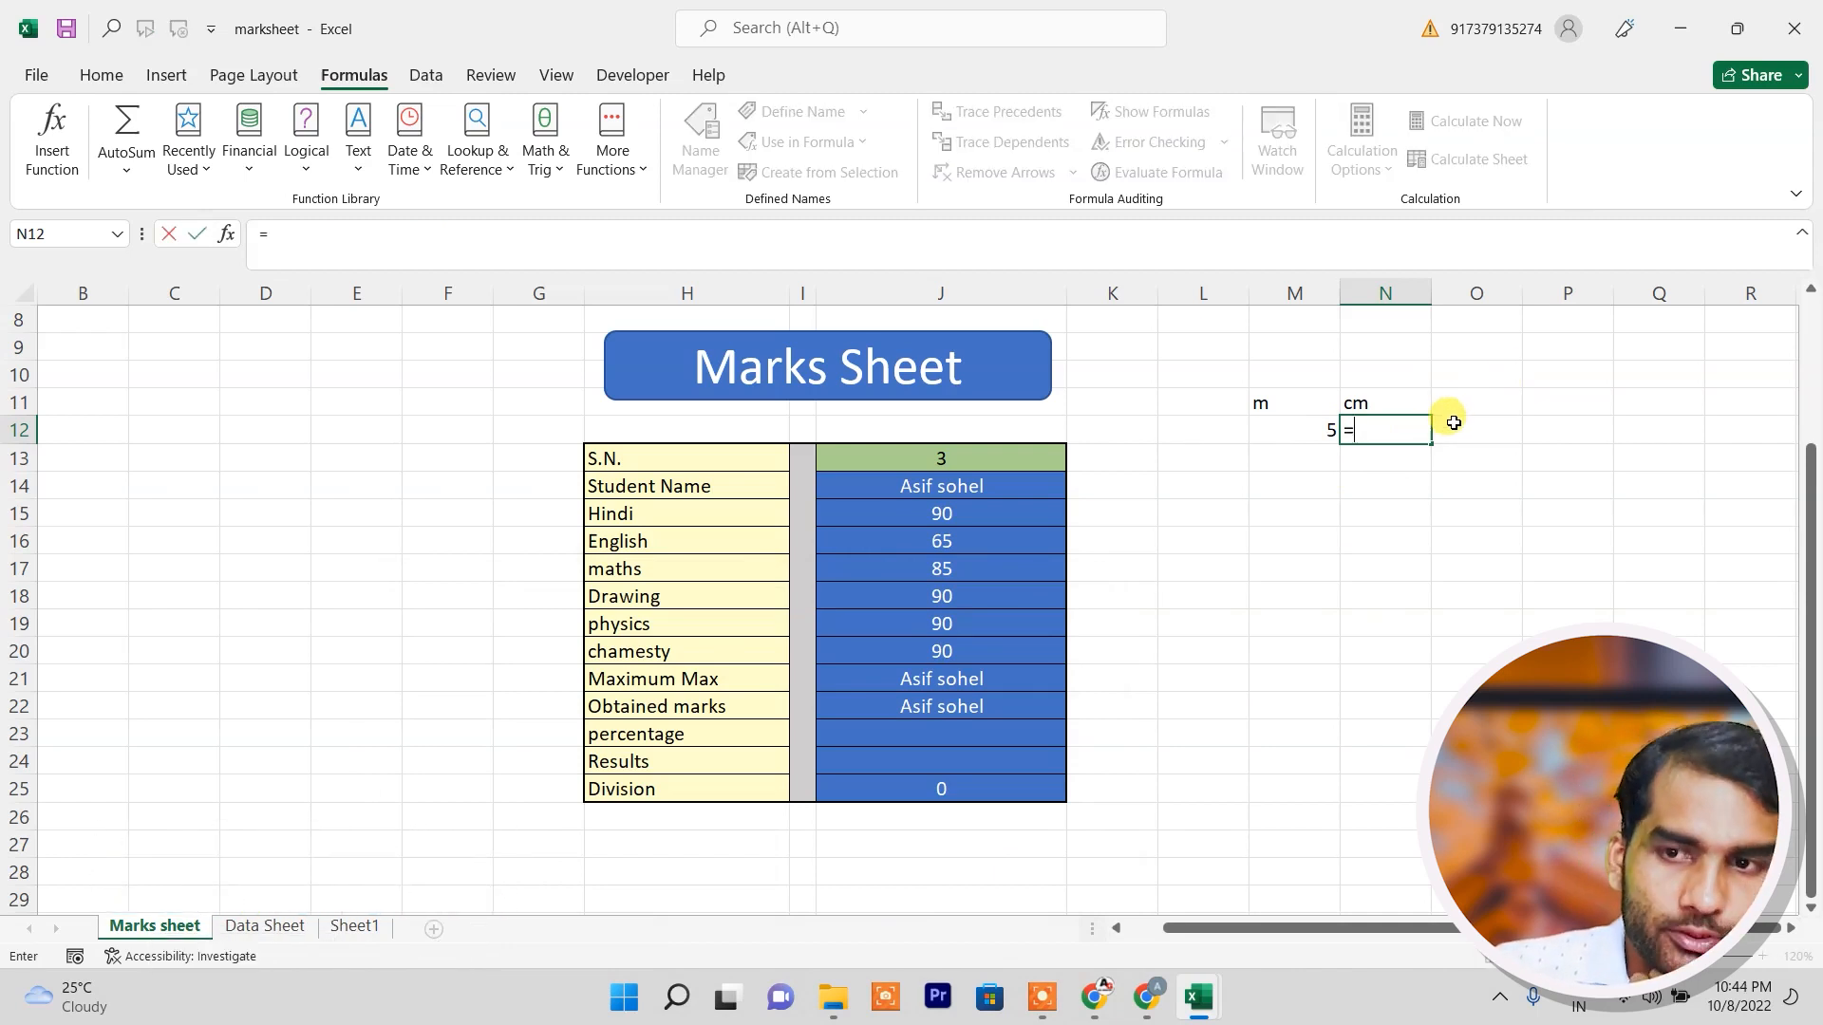
text(convert)
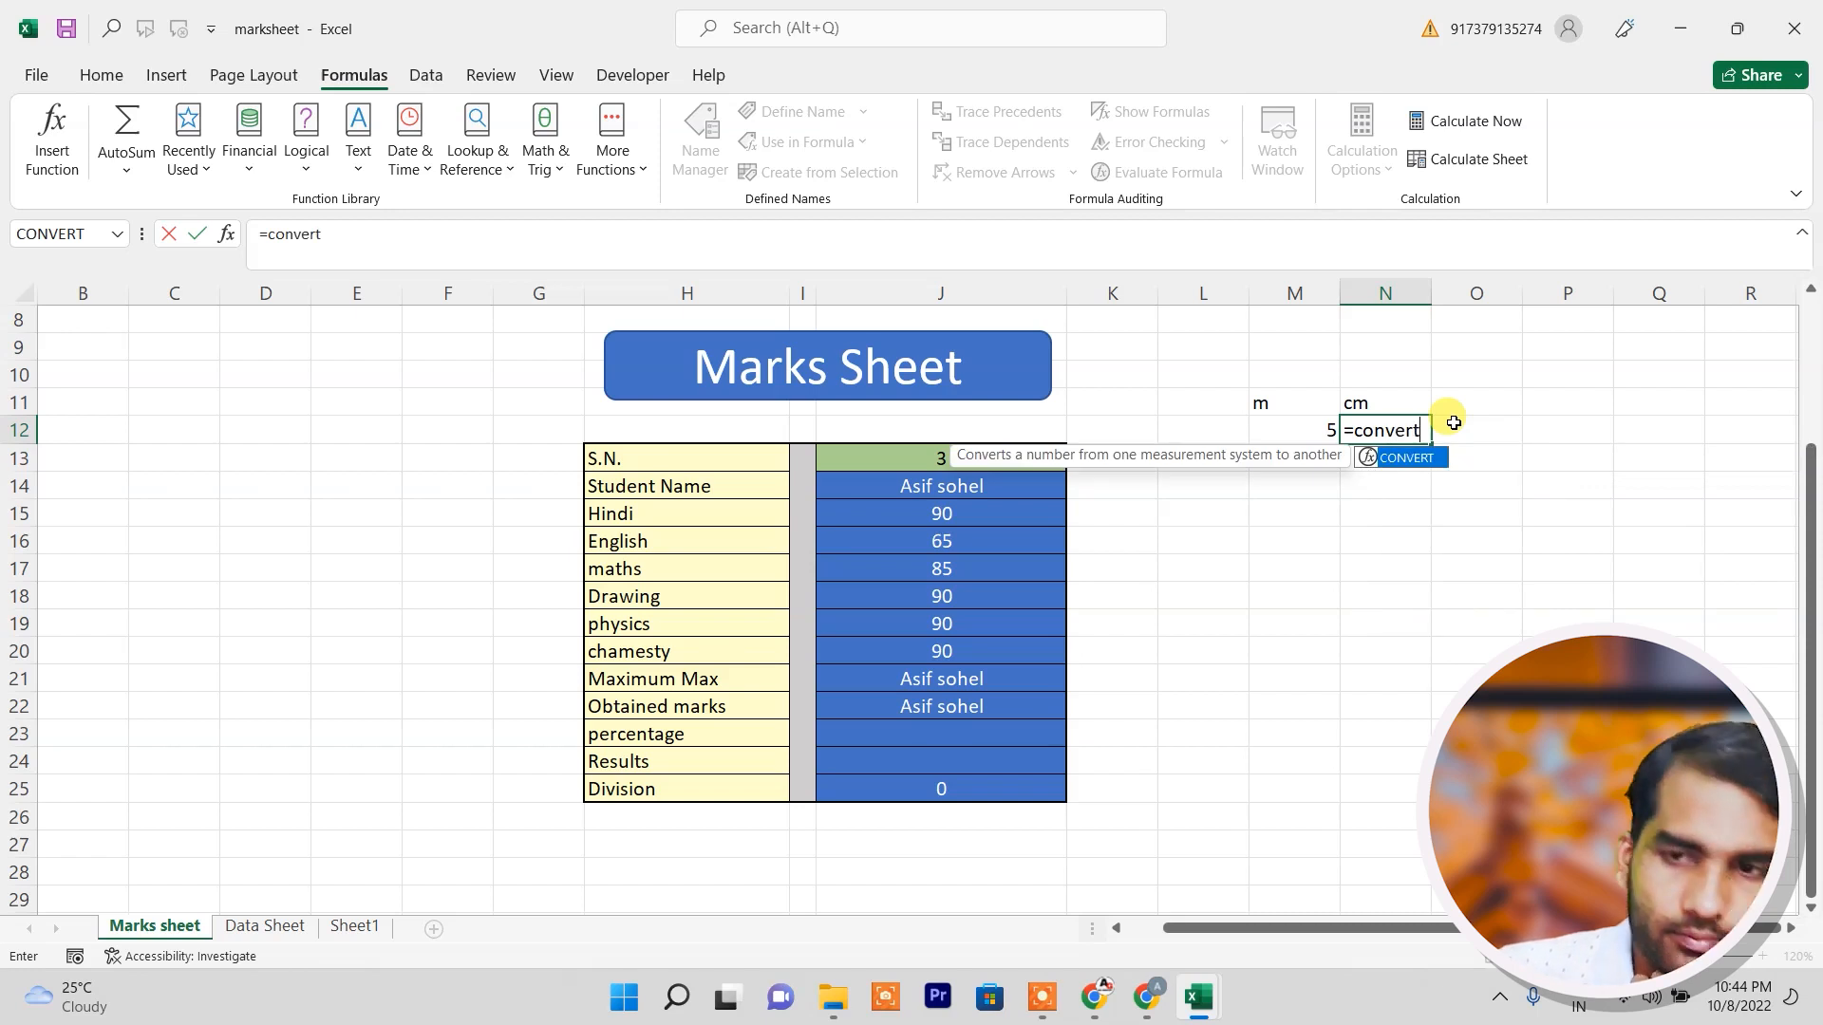
text(()
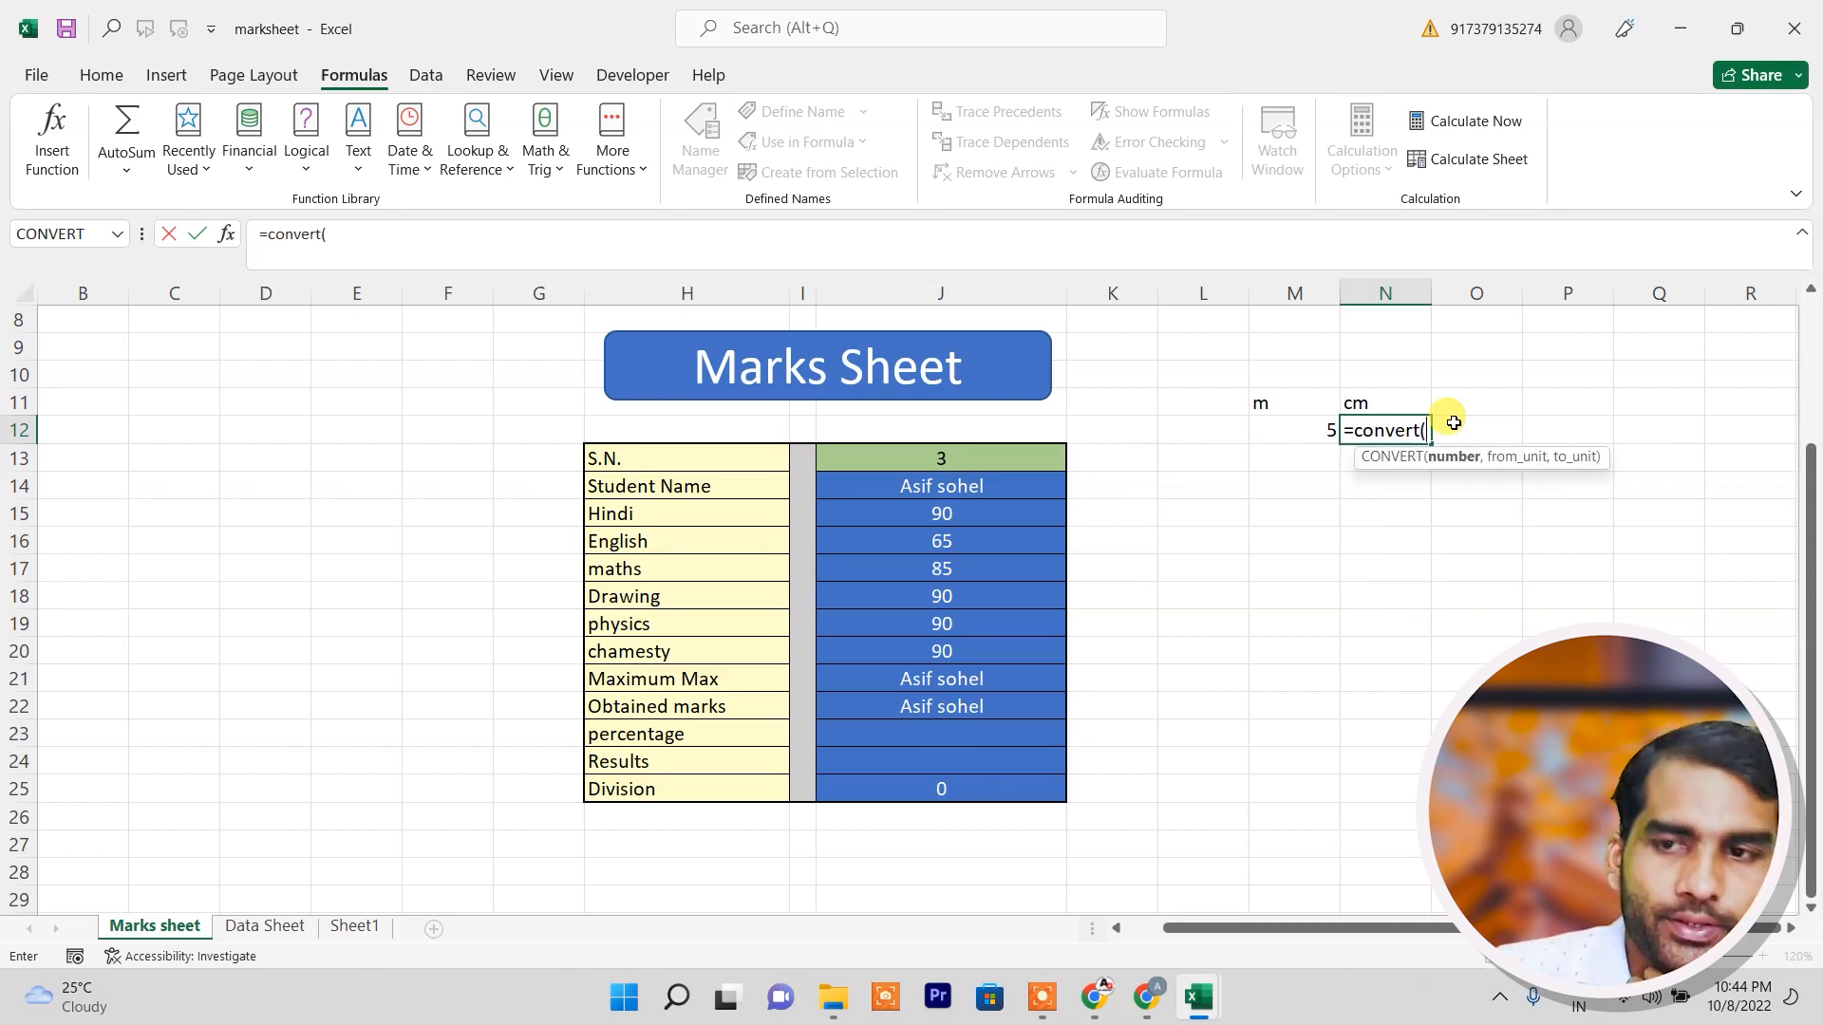
click(1309, 423)
text(,"m)
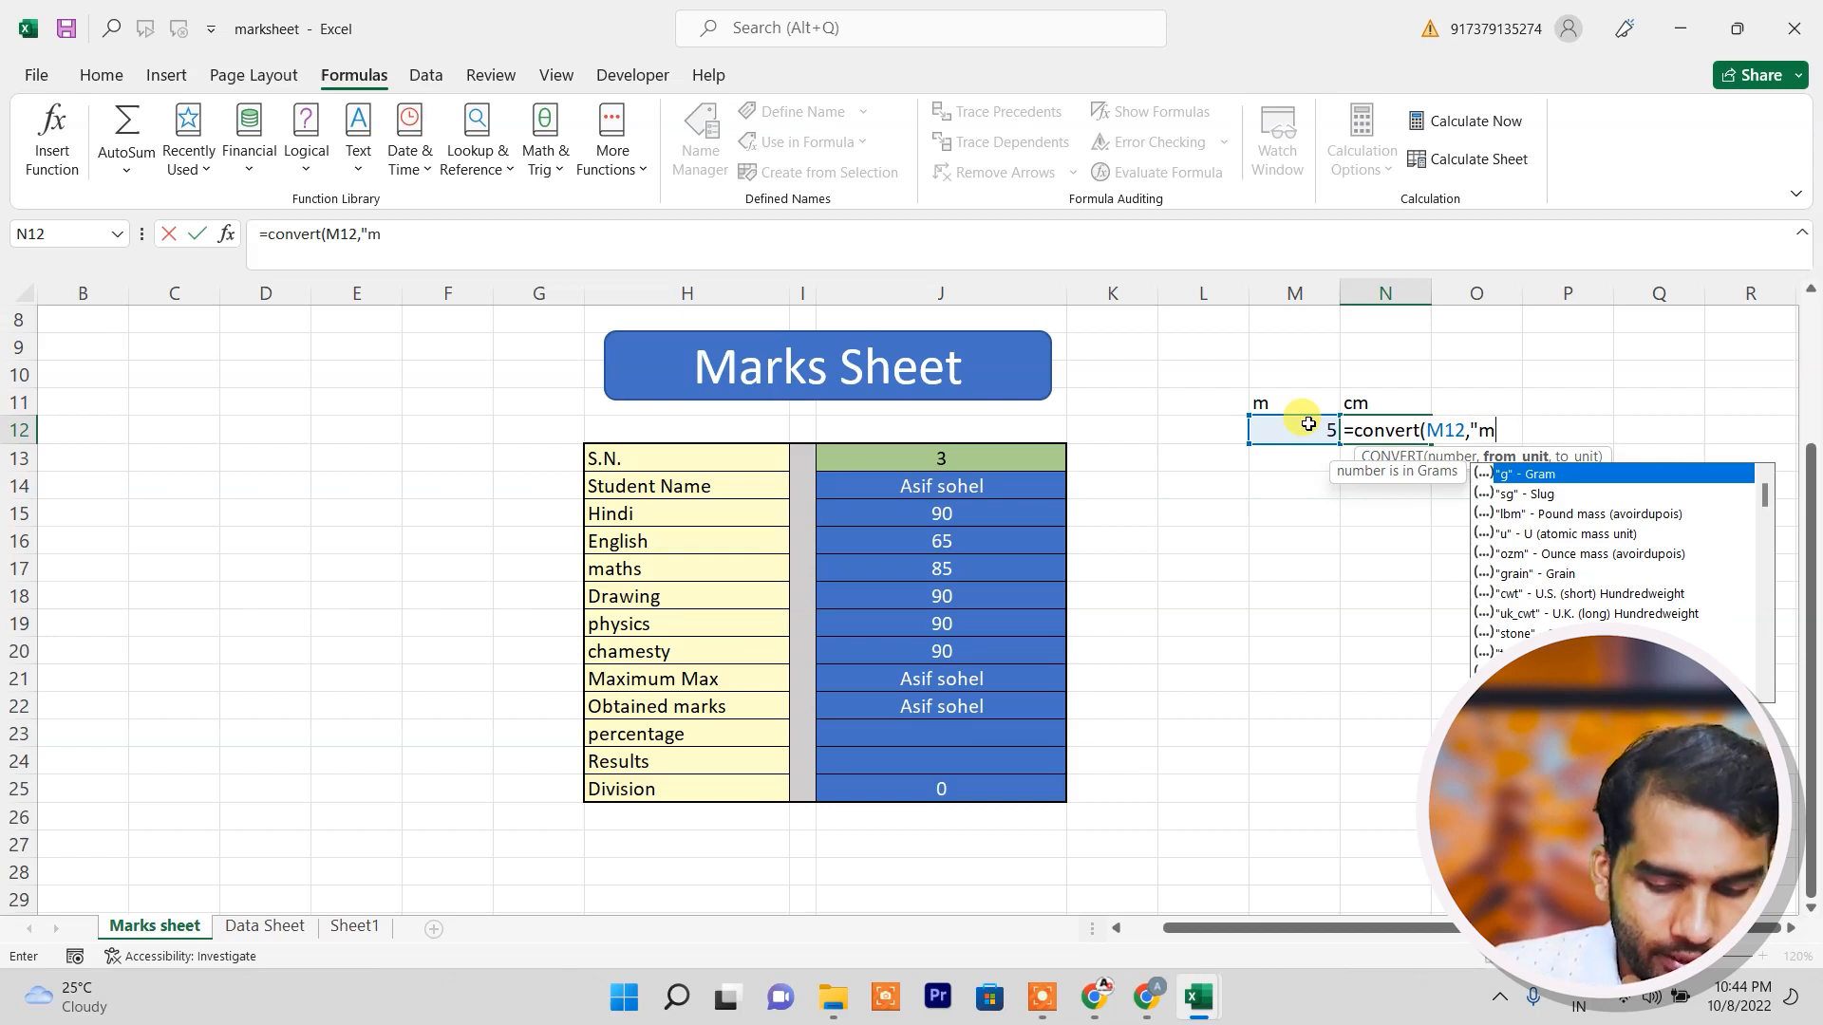
text(")
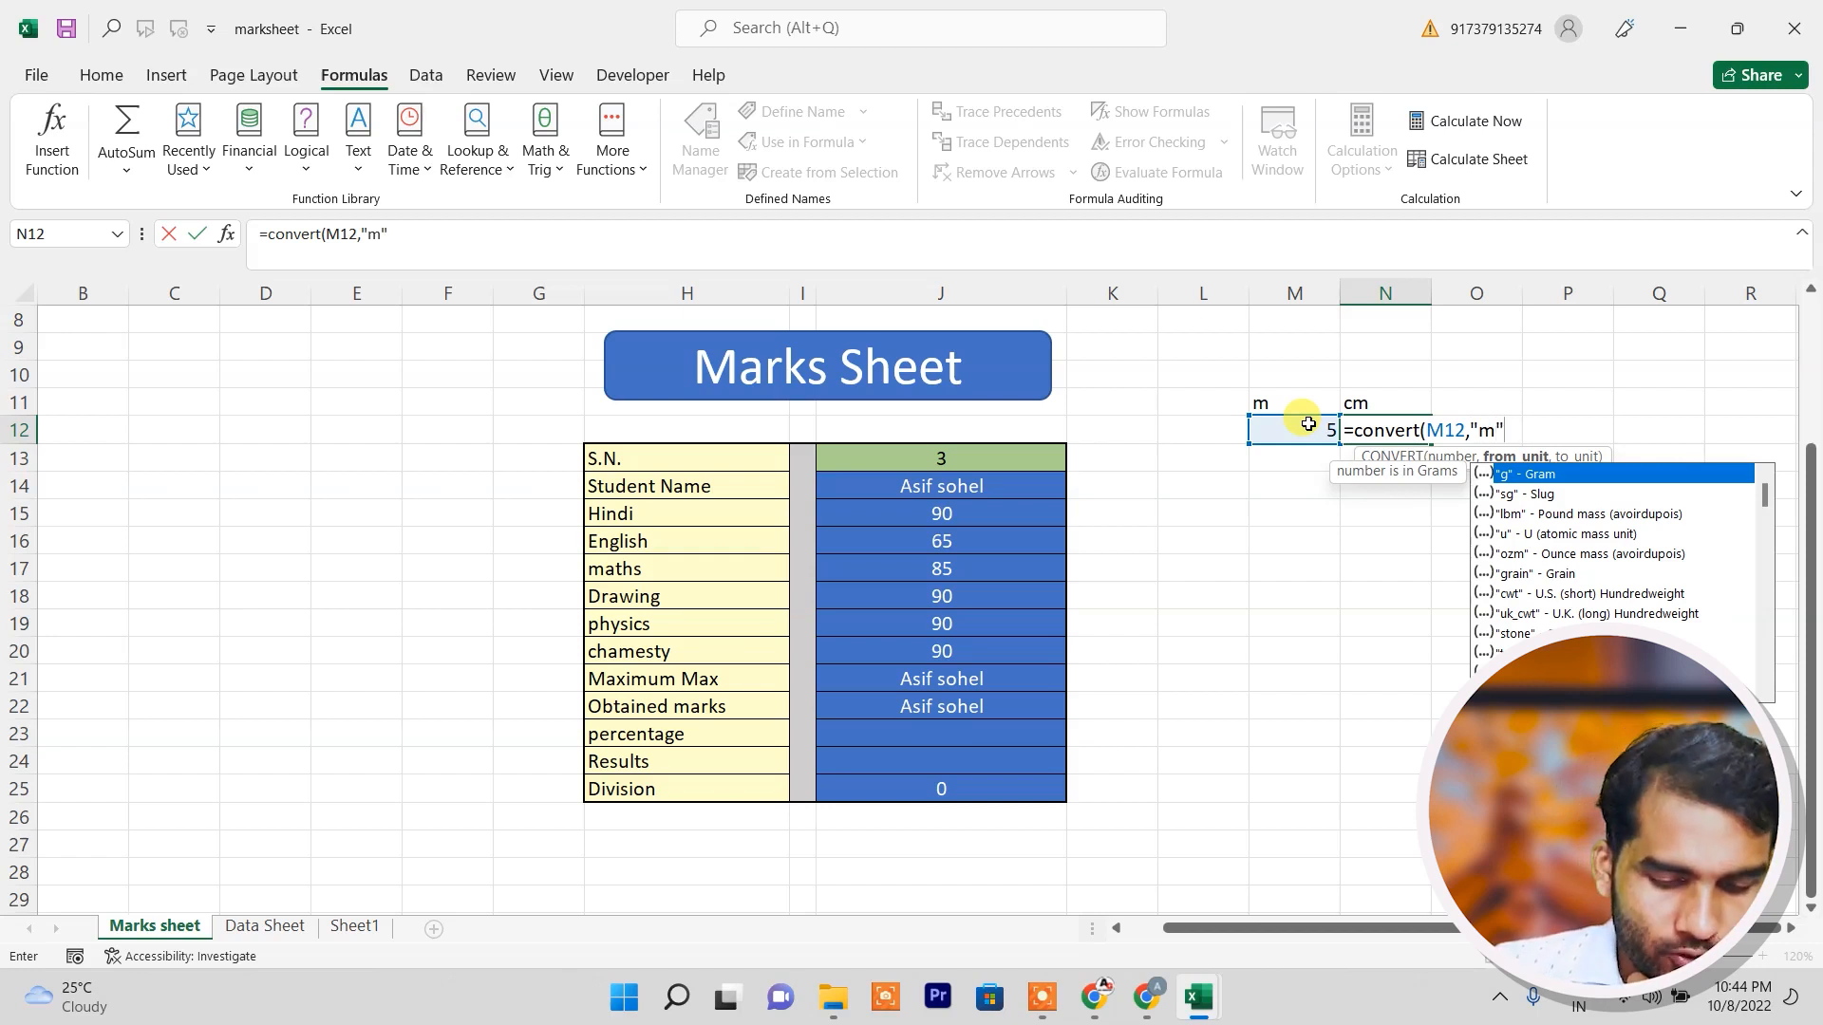
text(,)
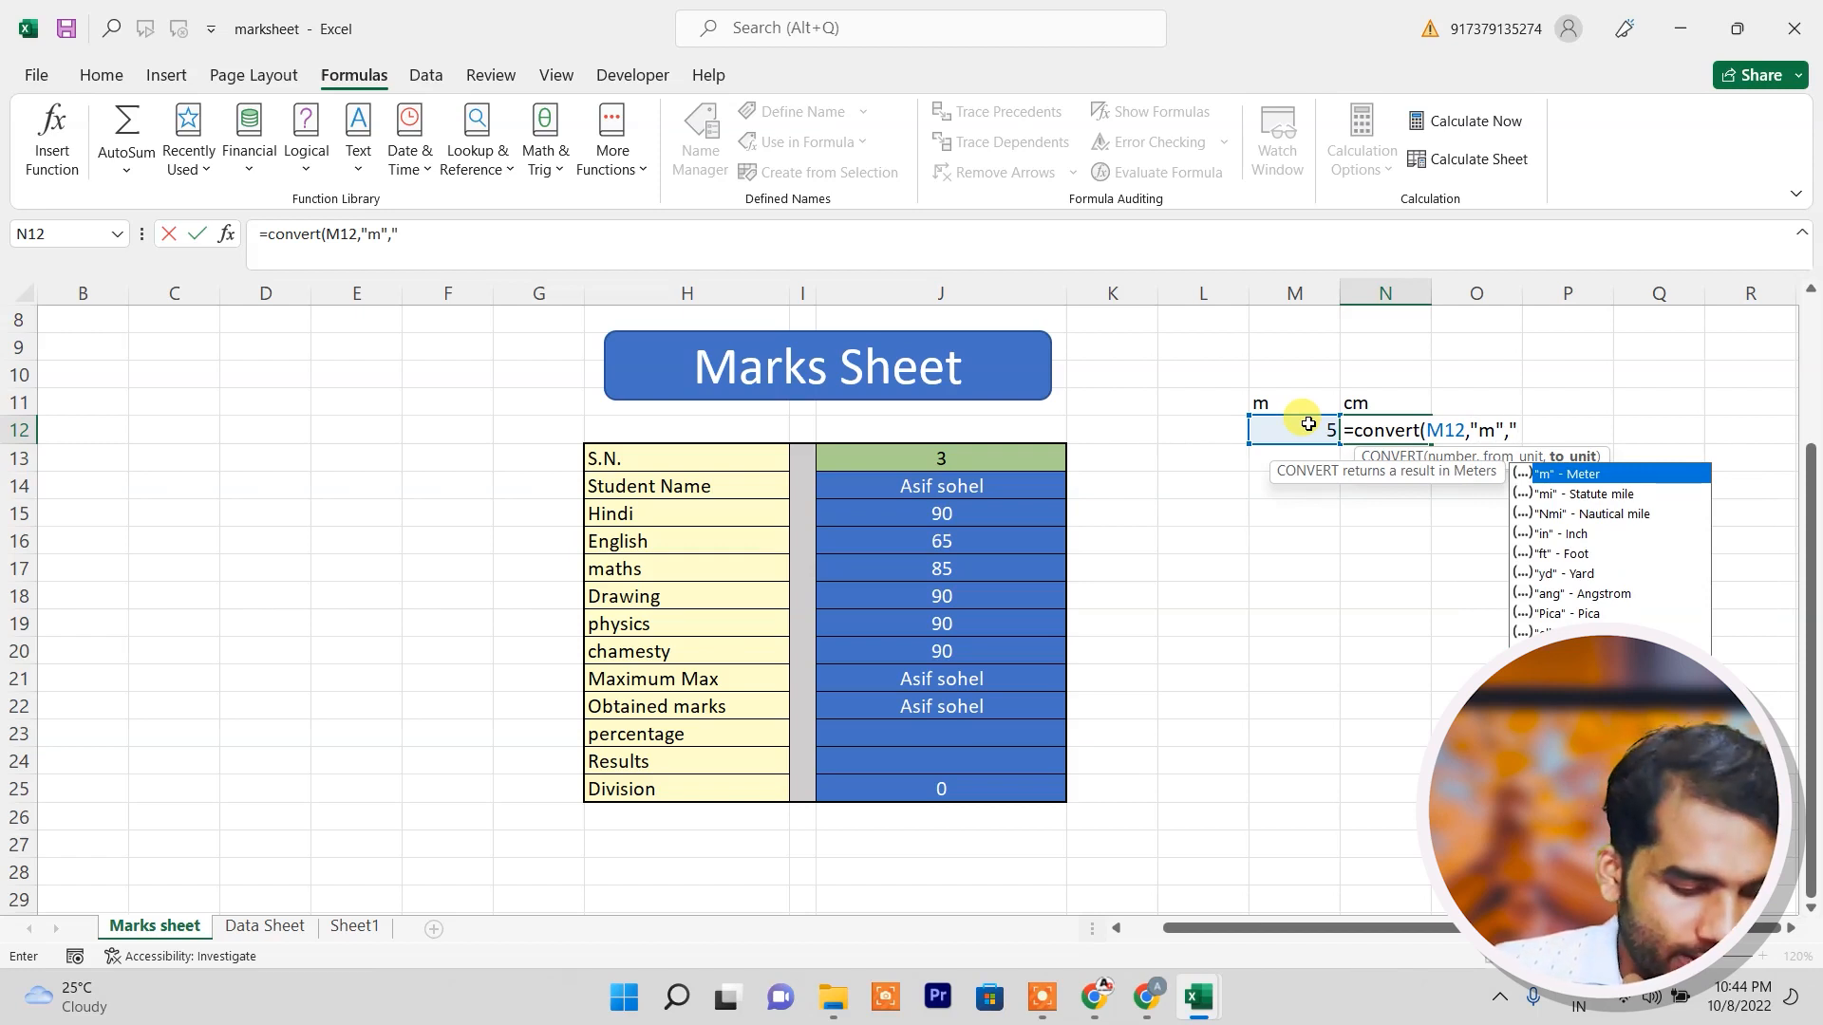
text("cm")
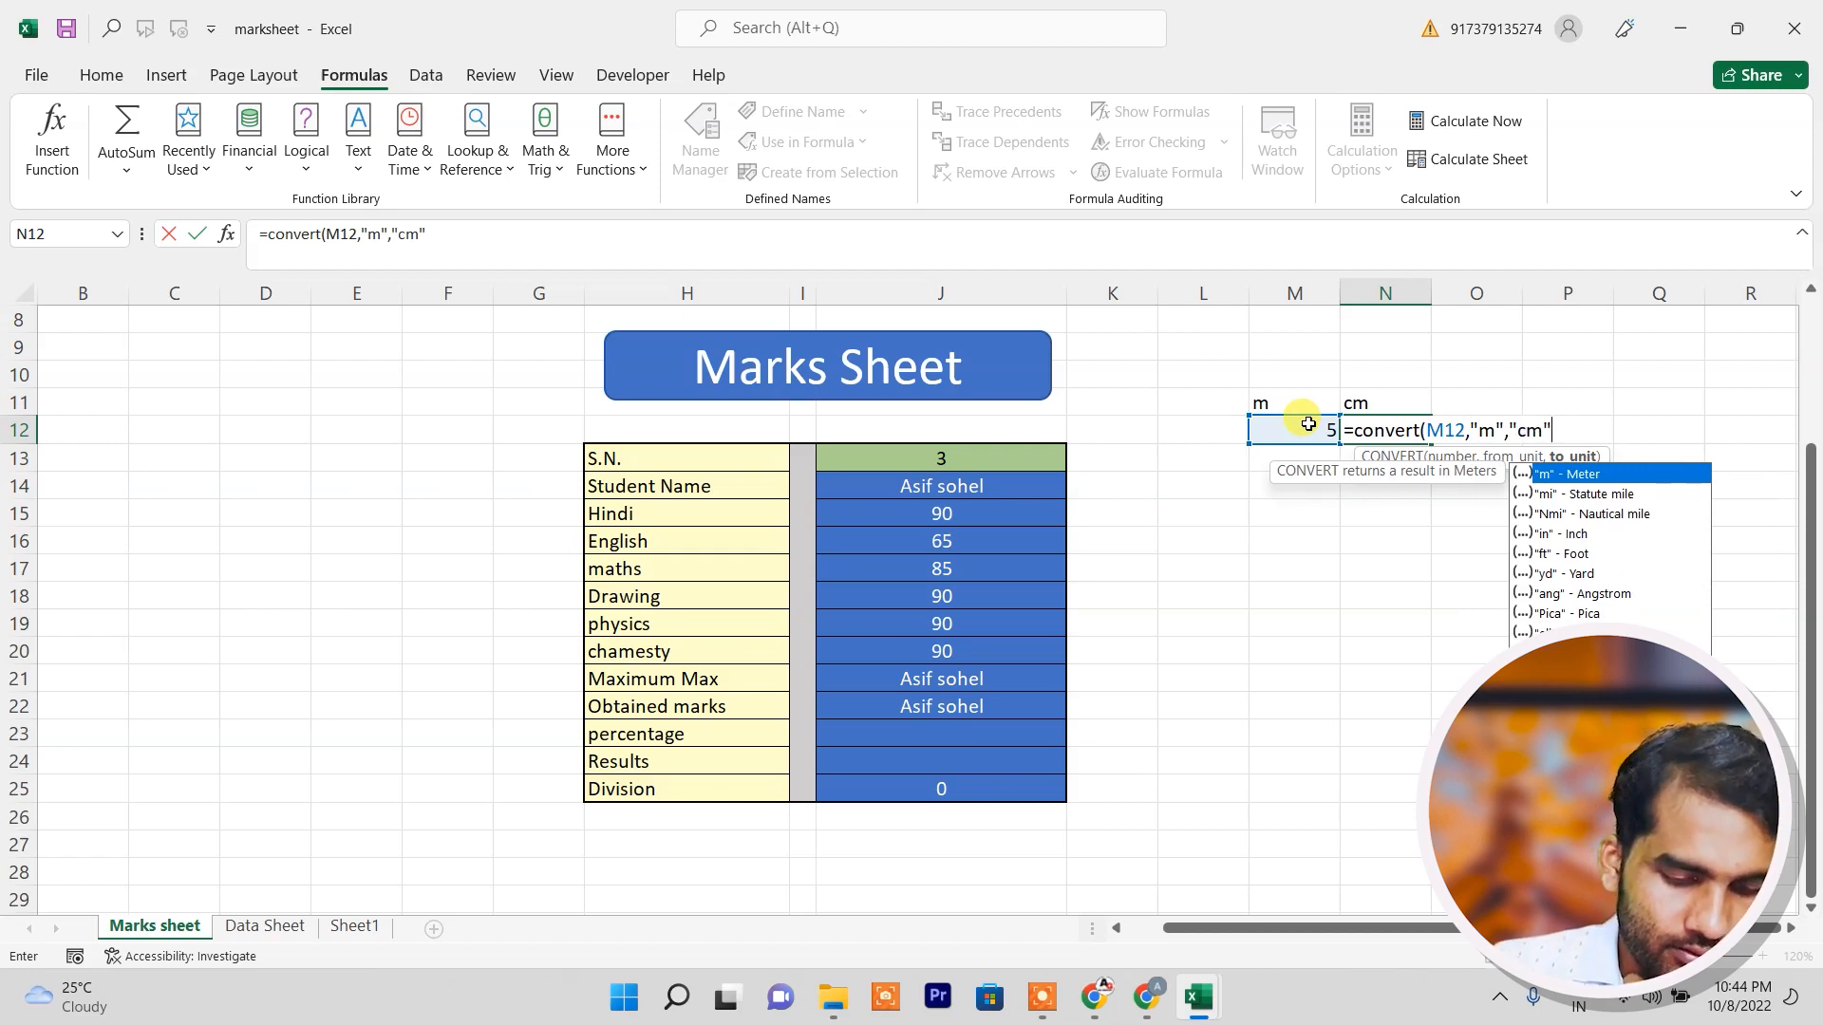
text())
key(Return)
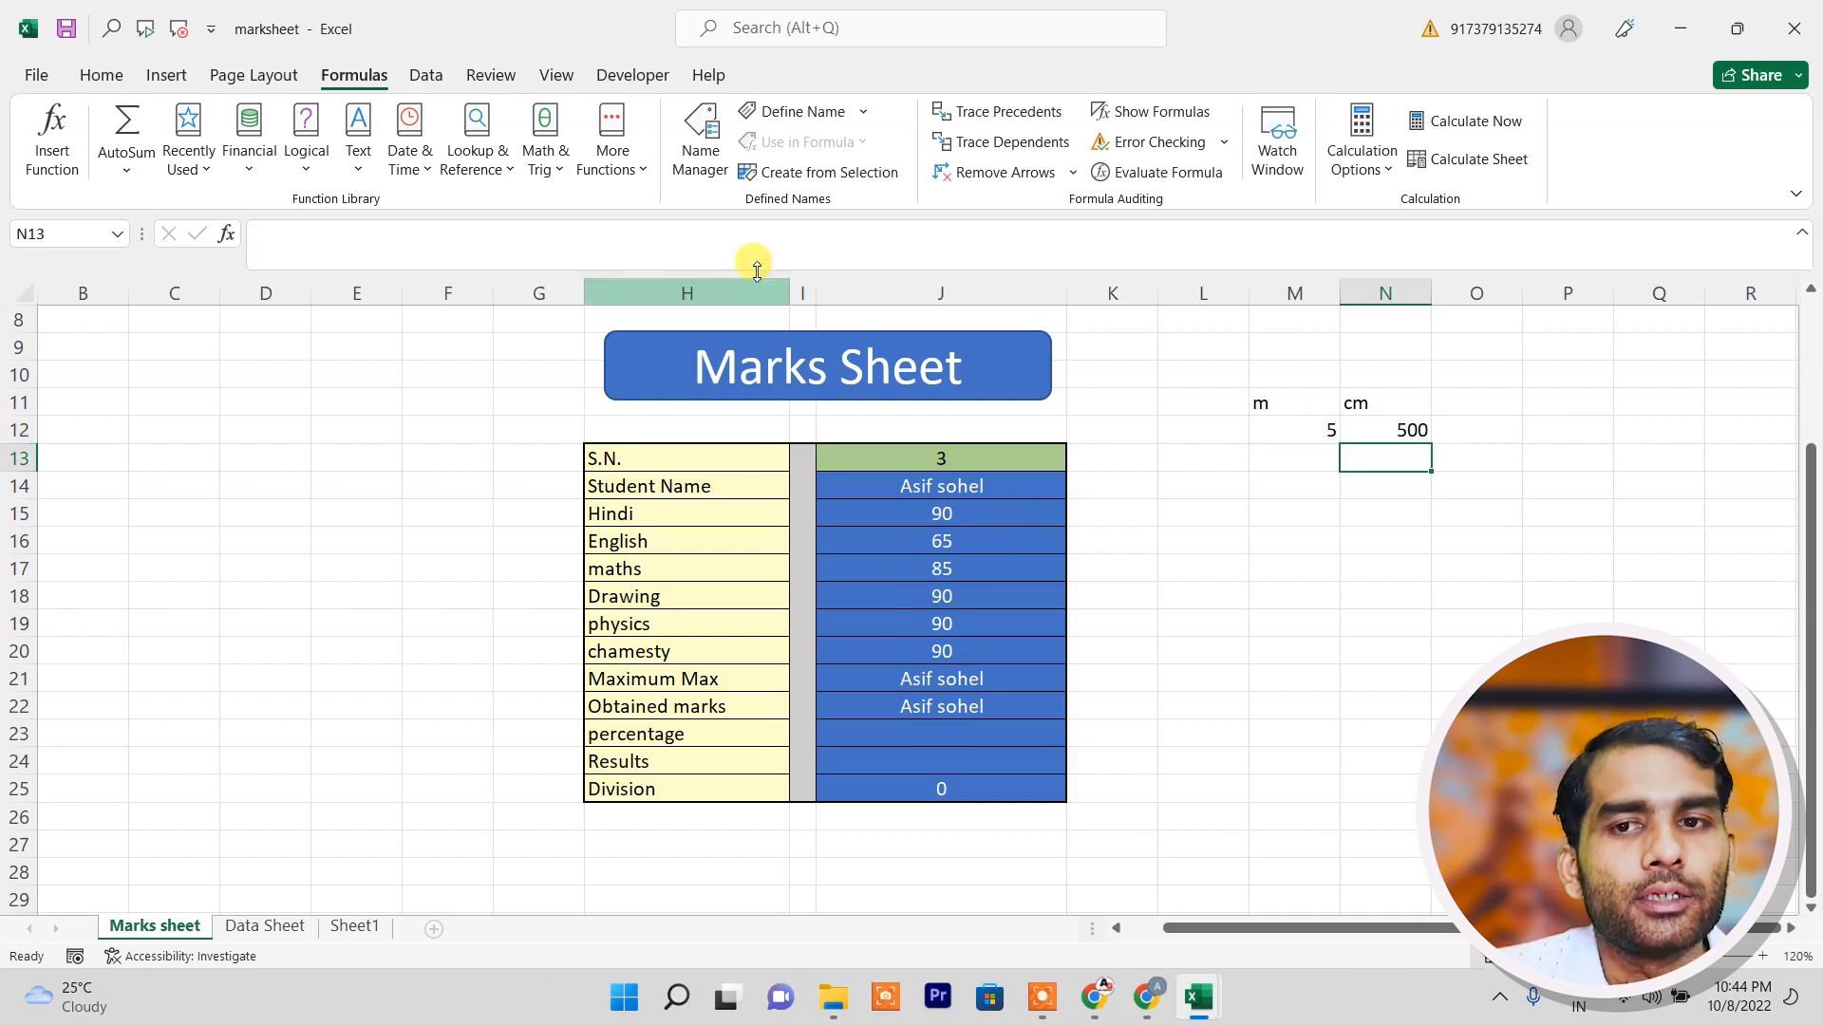
click(613, 157)
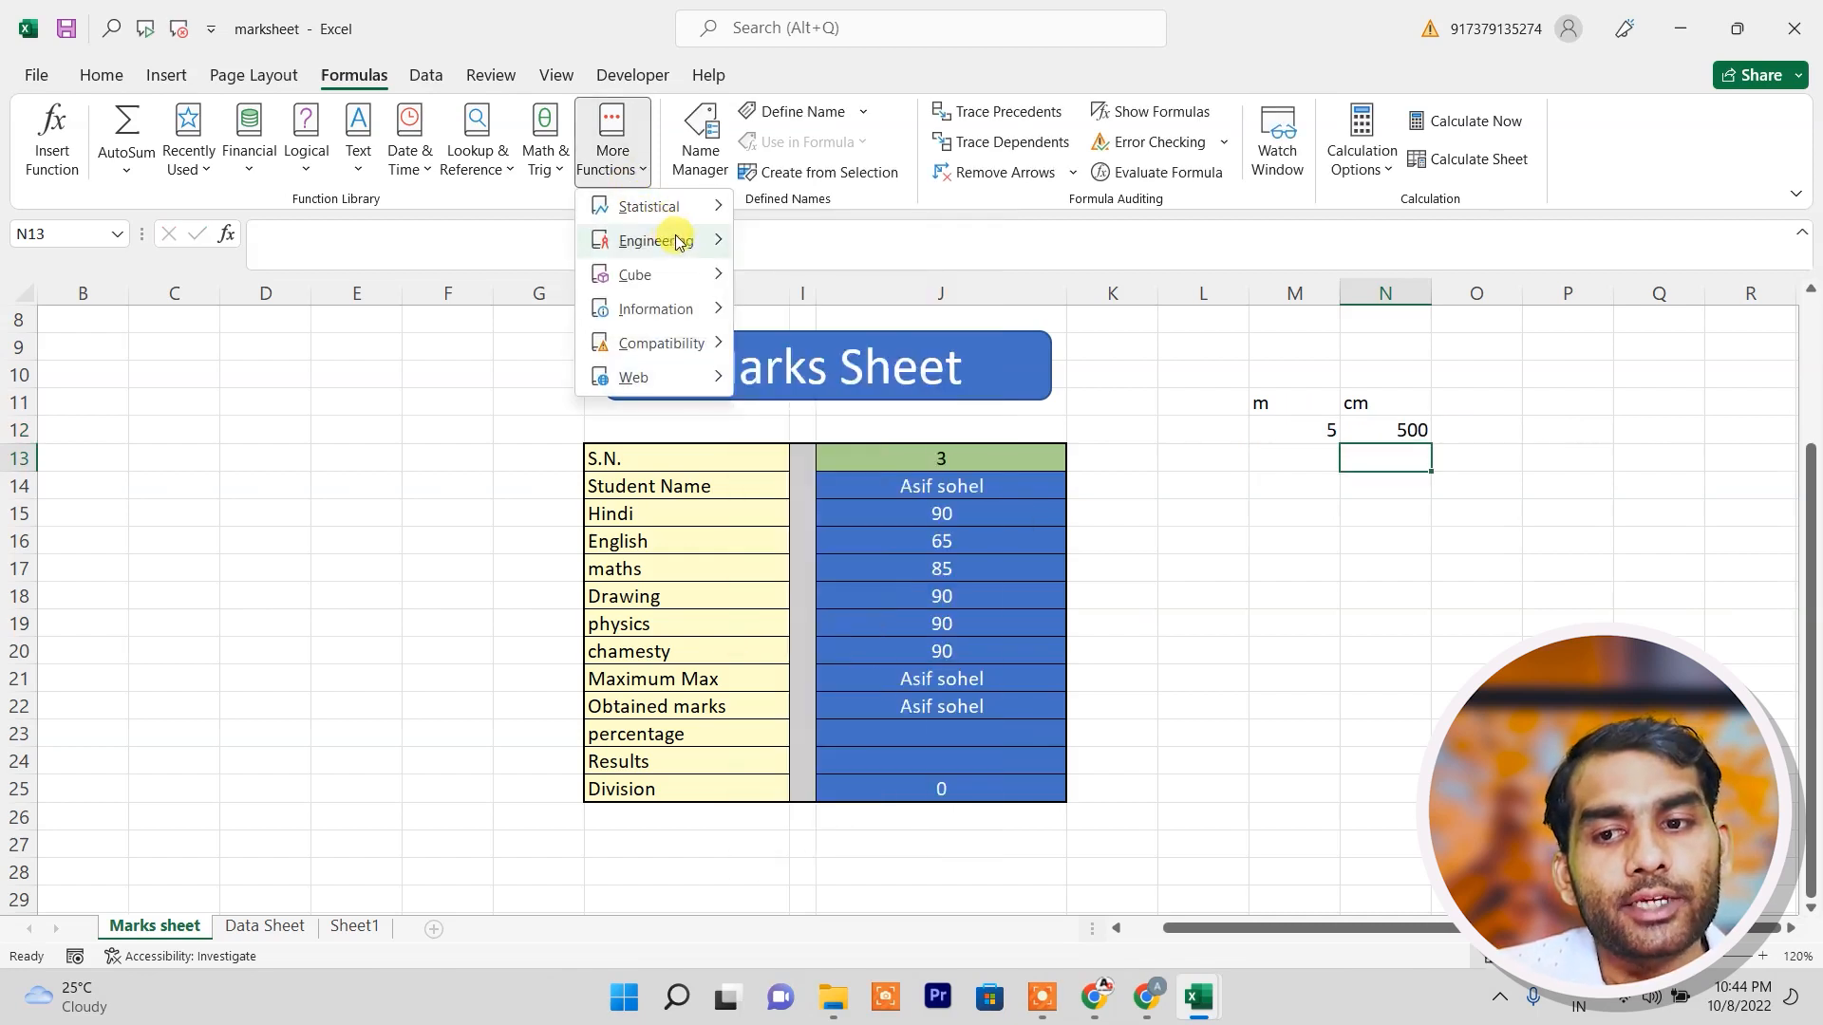
mouse_move(670, 240)
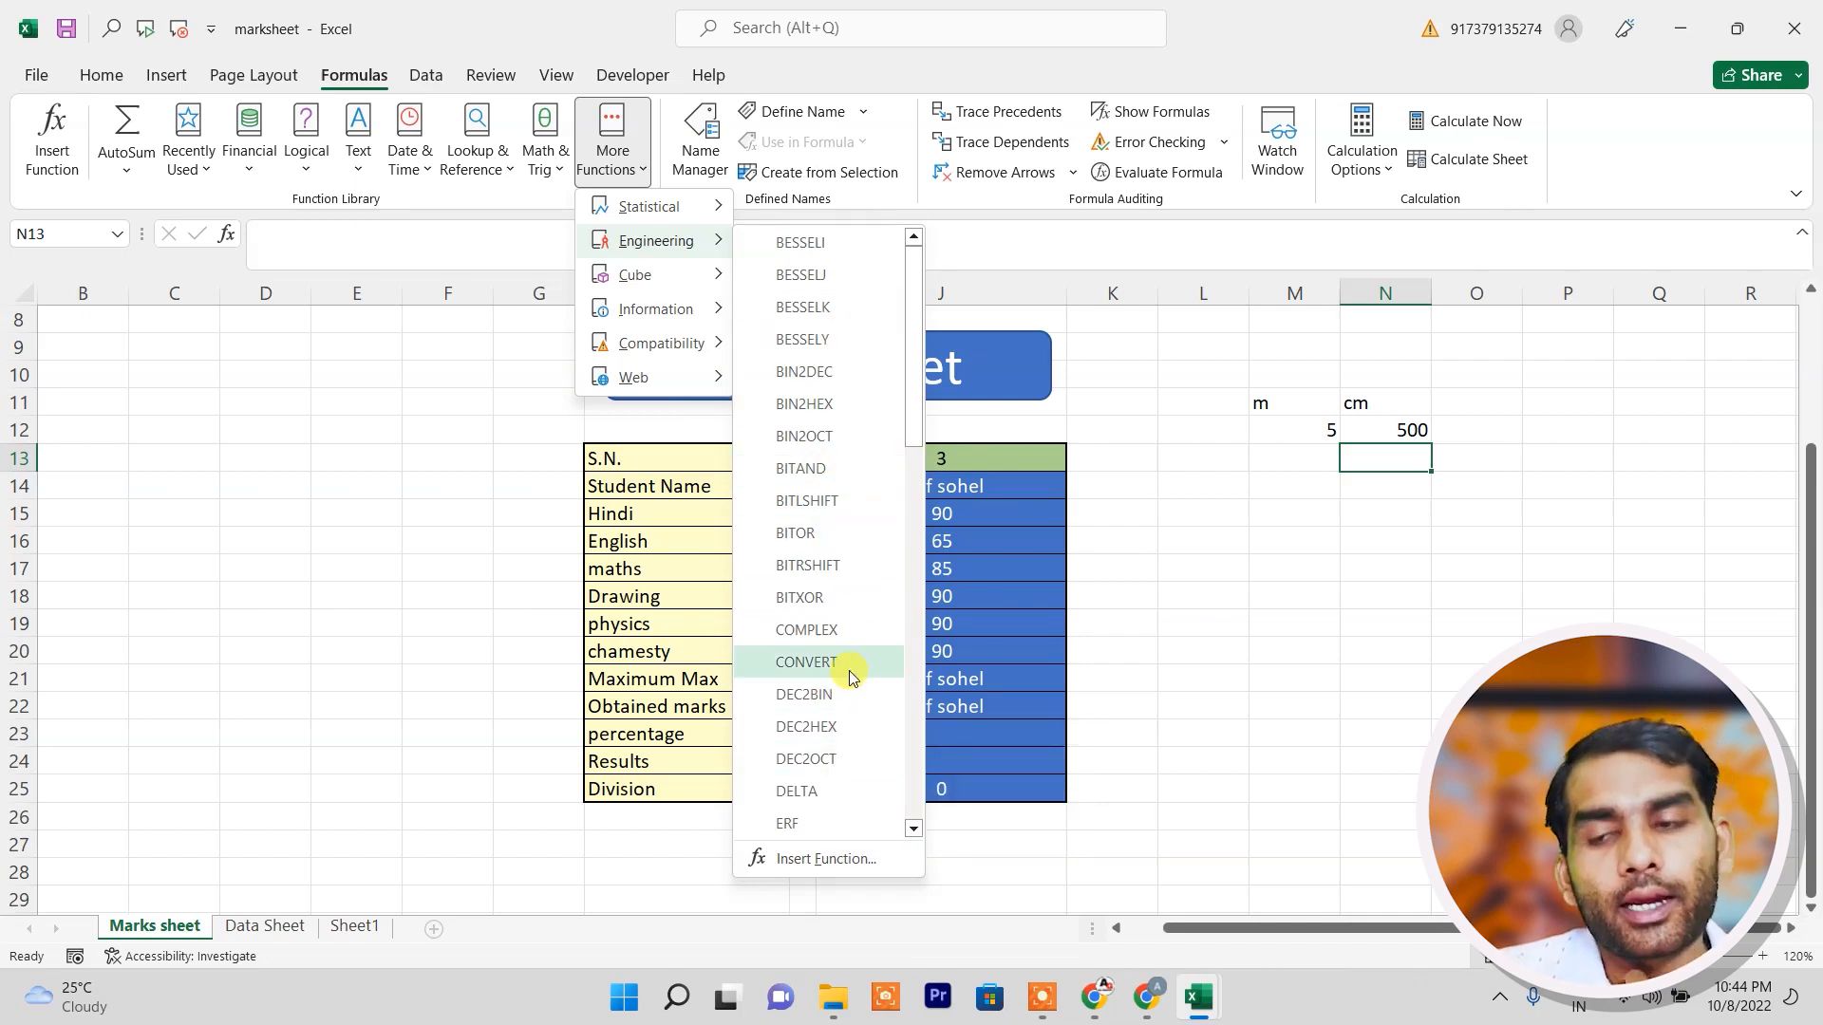
click(1307, 533)
Enter 25 in M15 as the sample decimal number.
click(1308, 519)
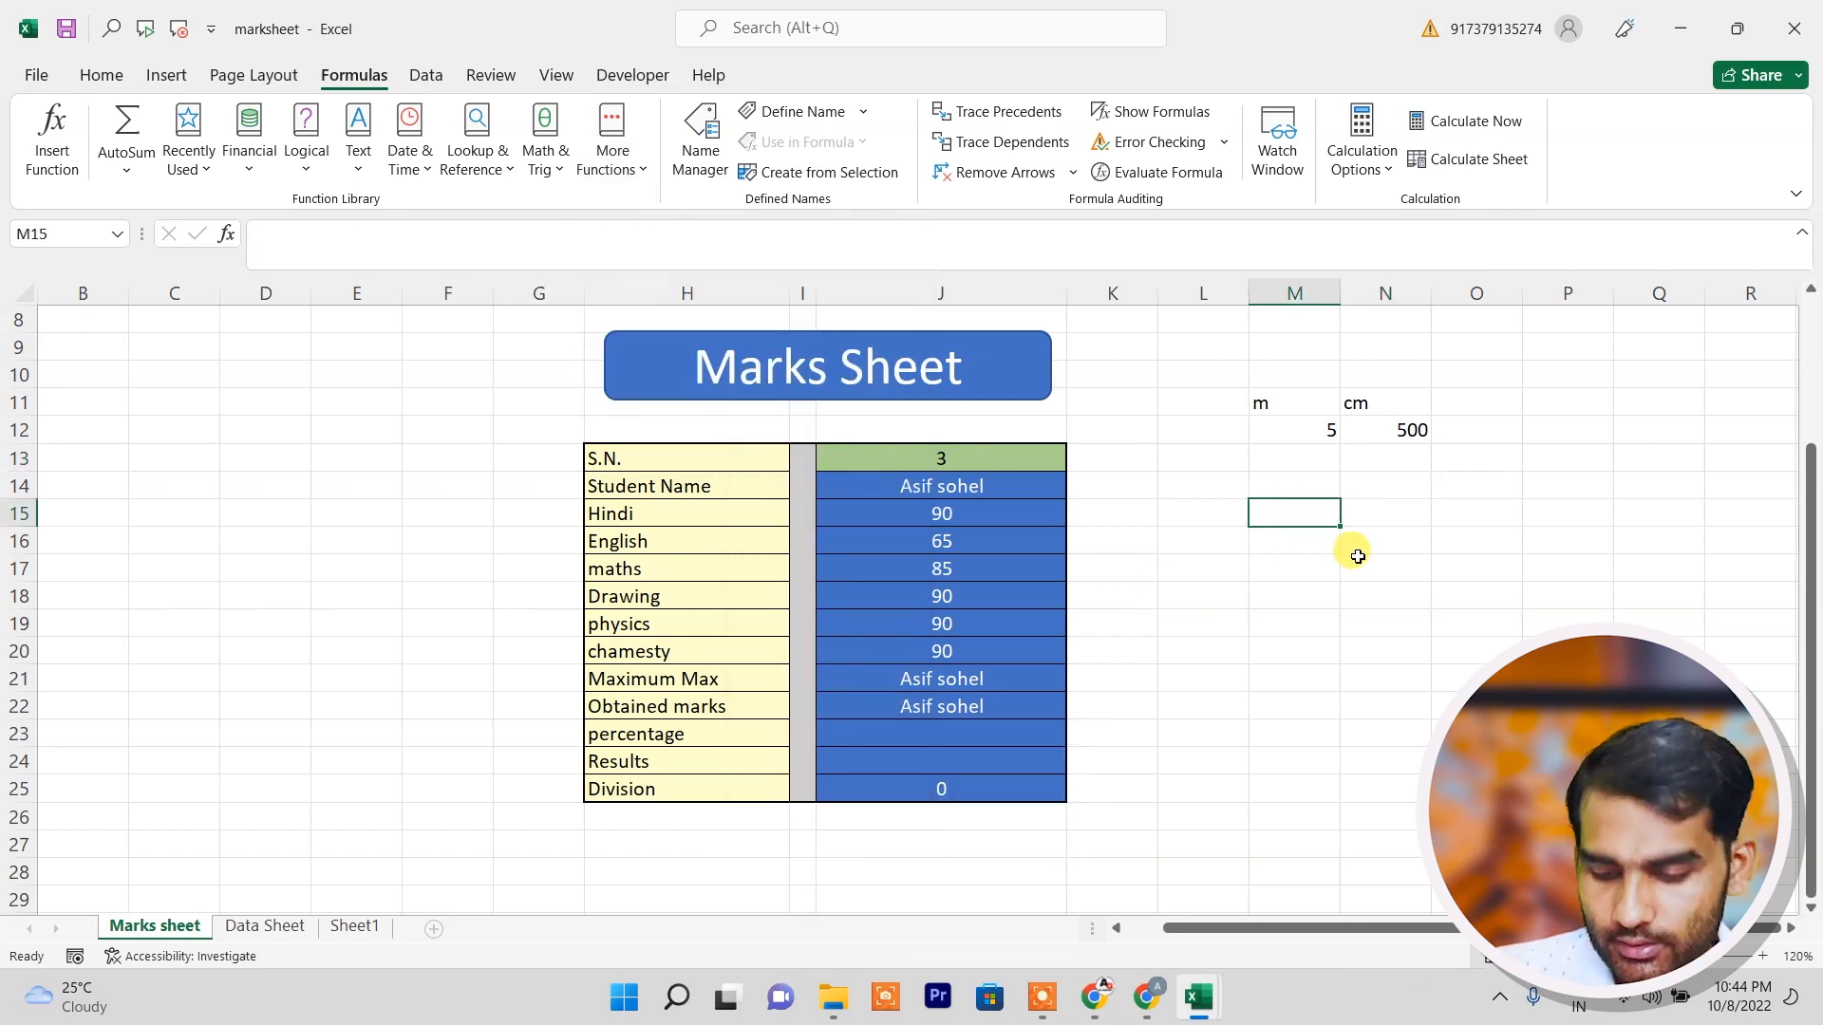
text(25)
key(Return)
Insert the DEC2BIN function in N15 through its function arguments, using M15 as the number and no places value.
key(Up)
key(Right)
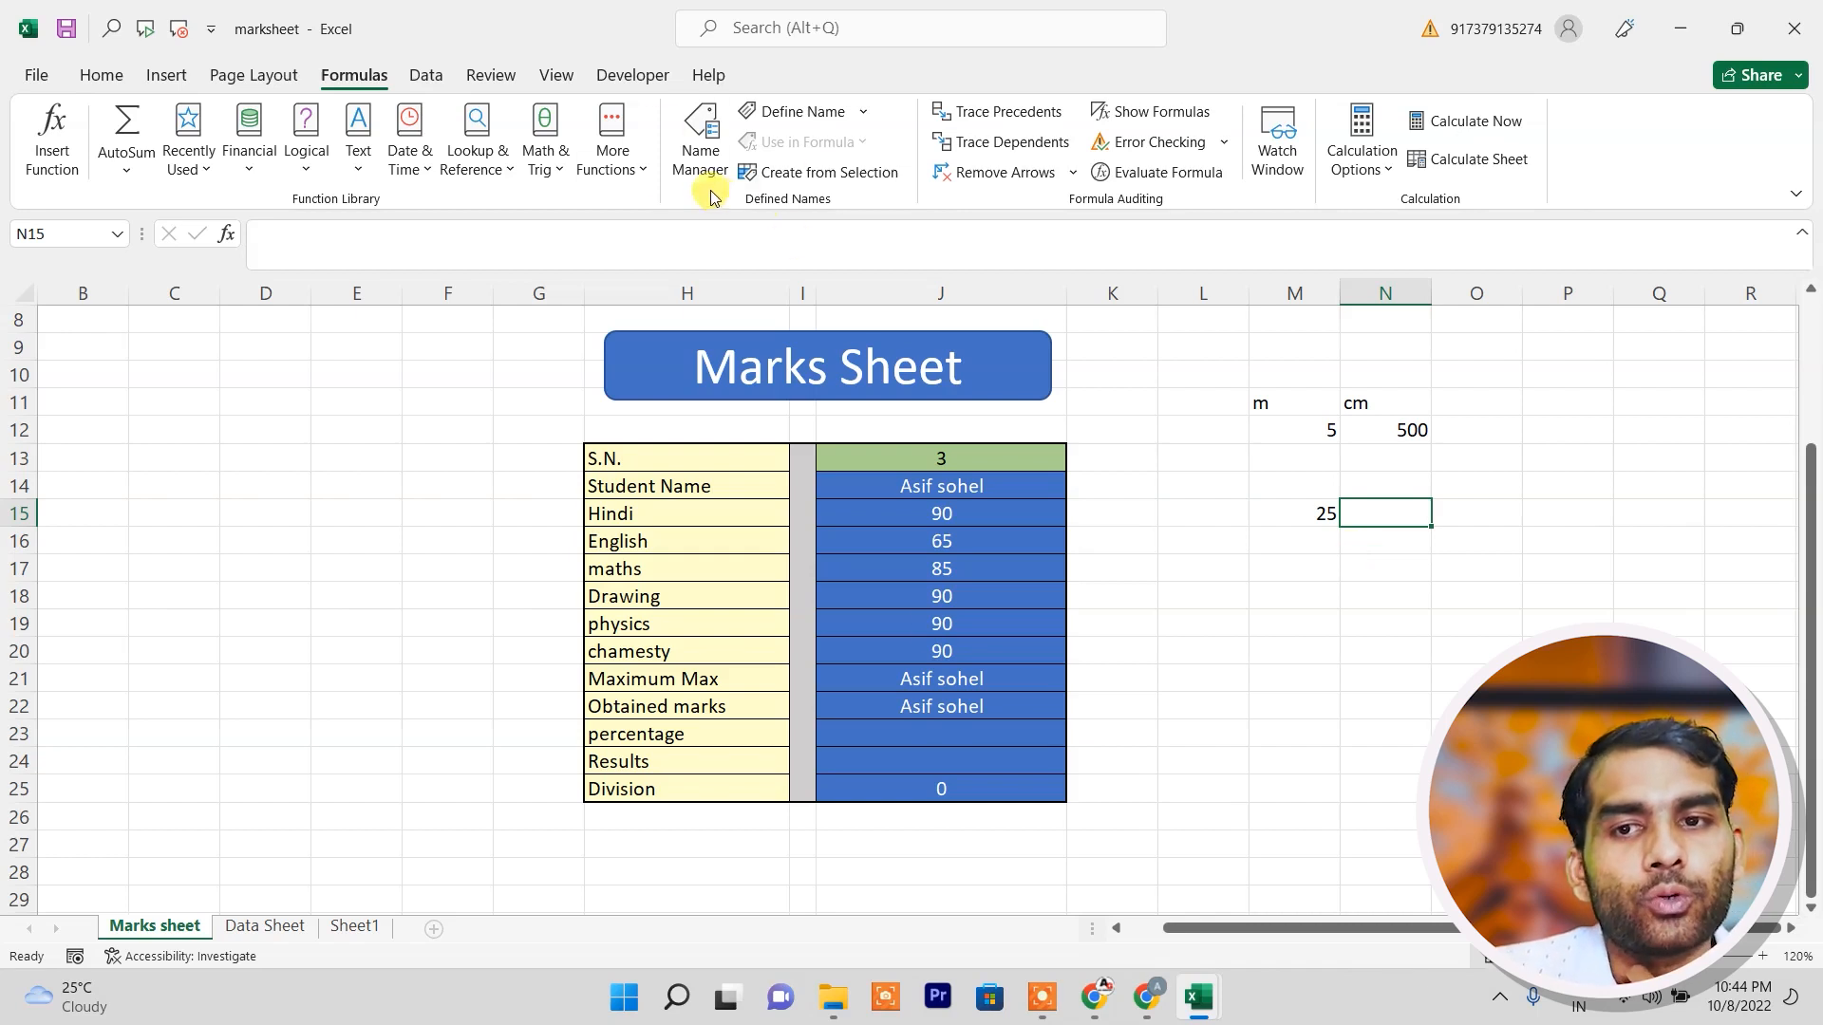
click(625, 176)
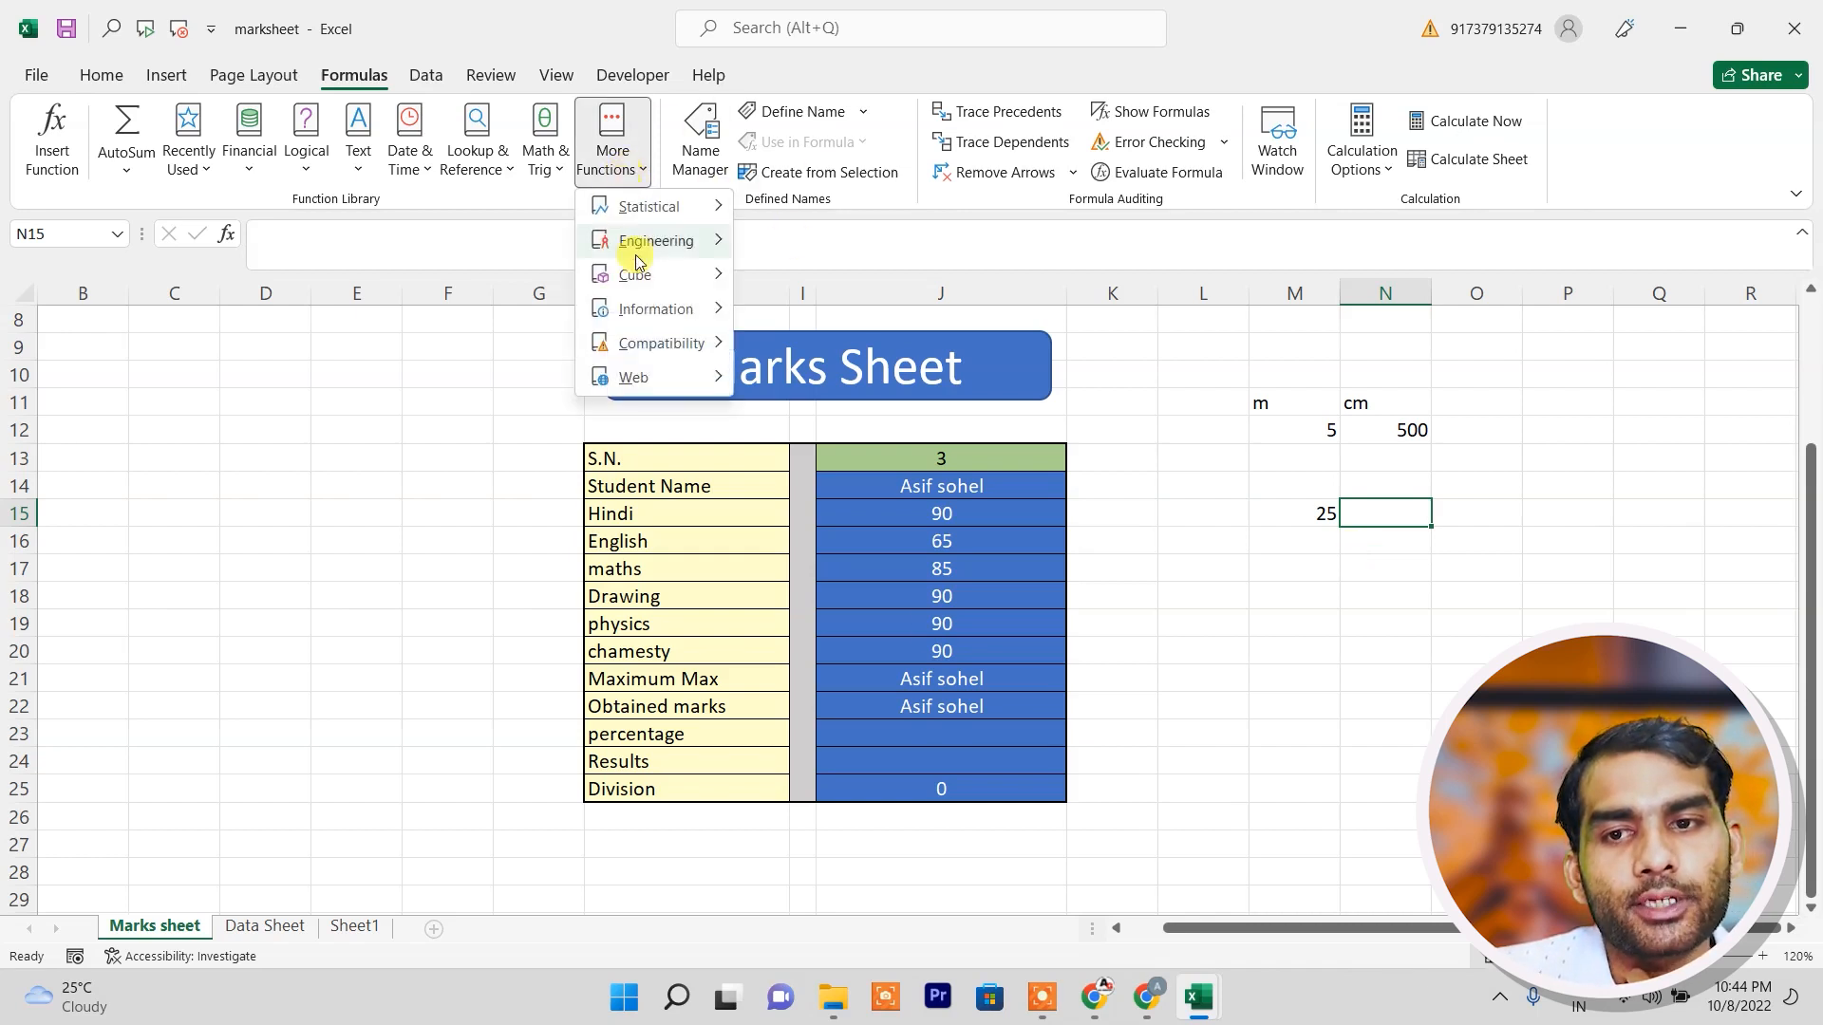
mouse_move(664, 241)
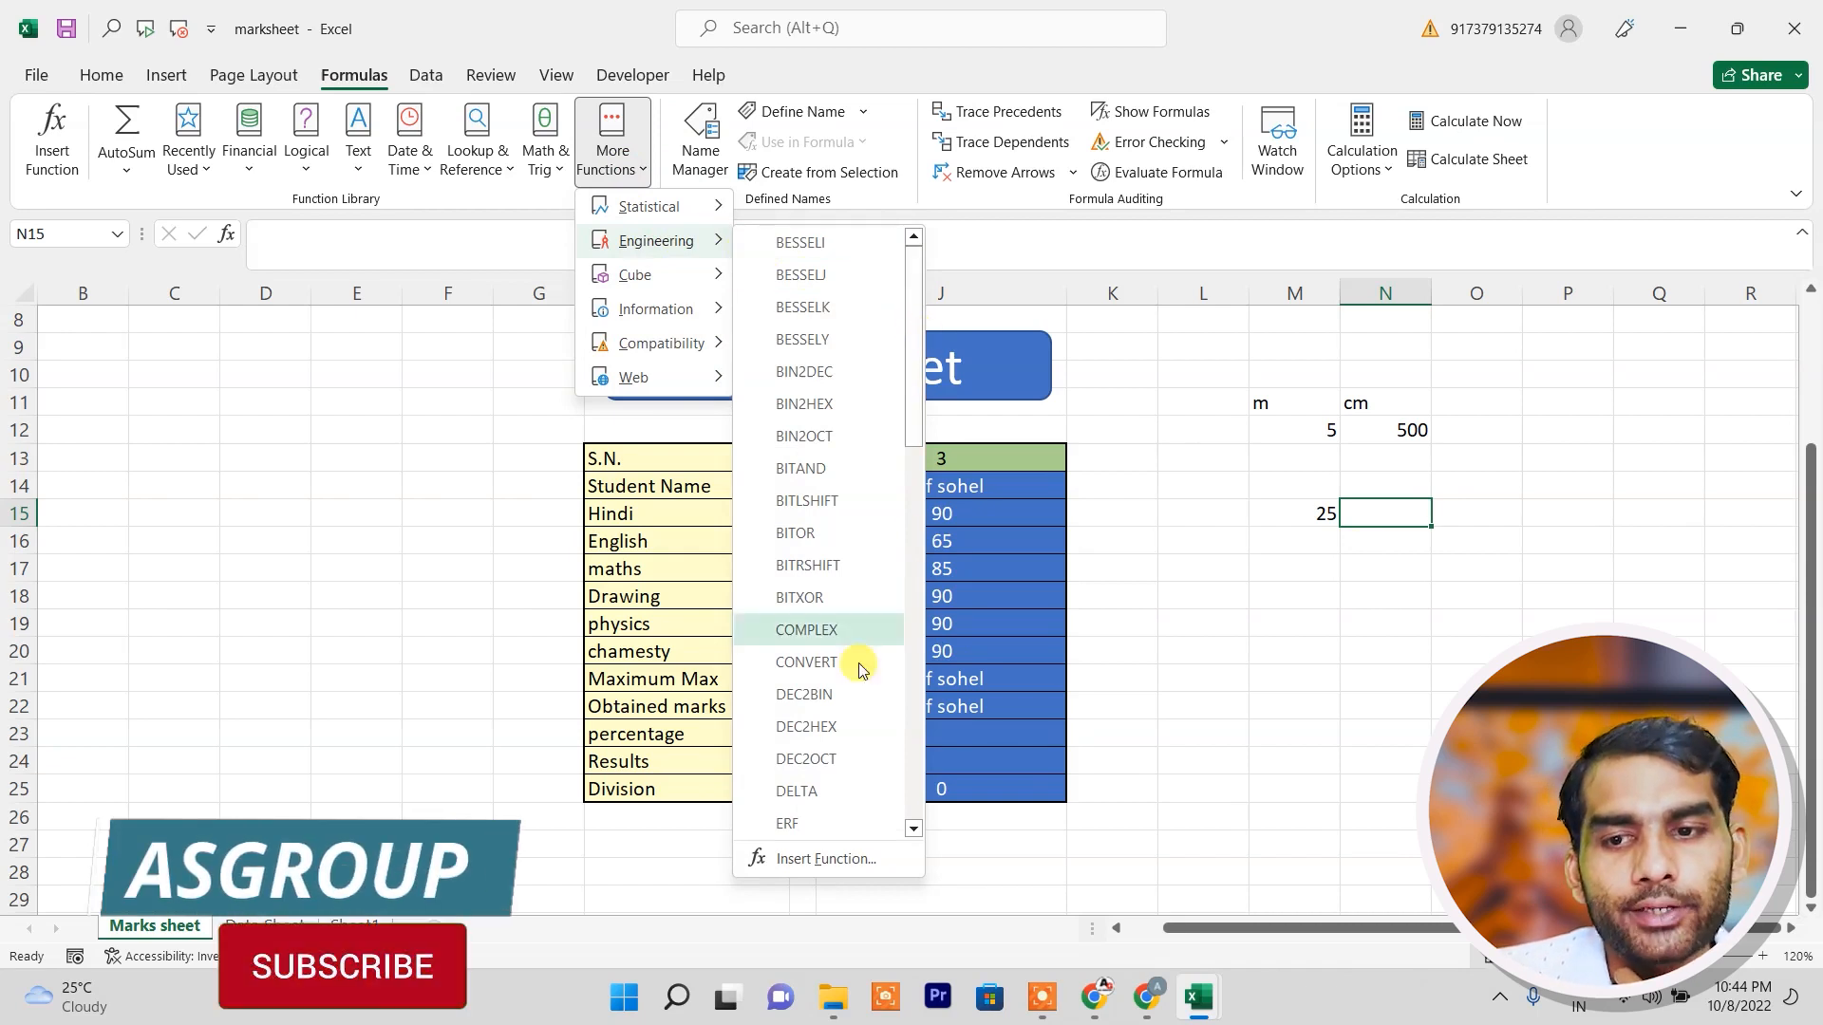
click(807, 699)
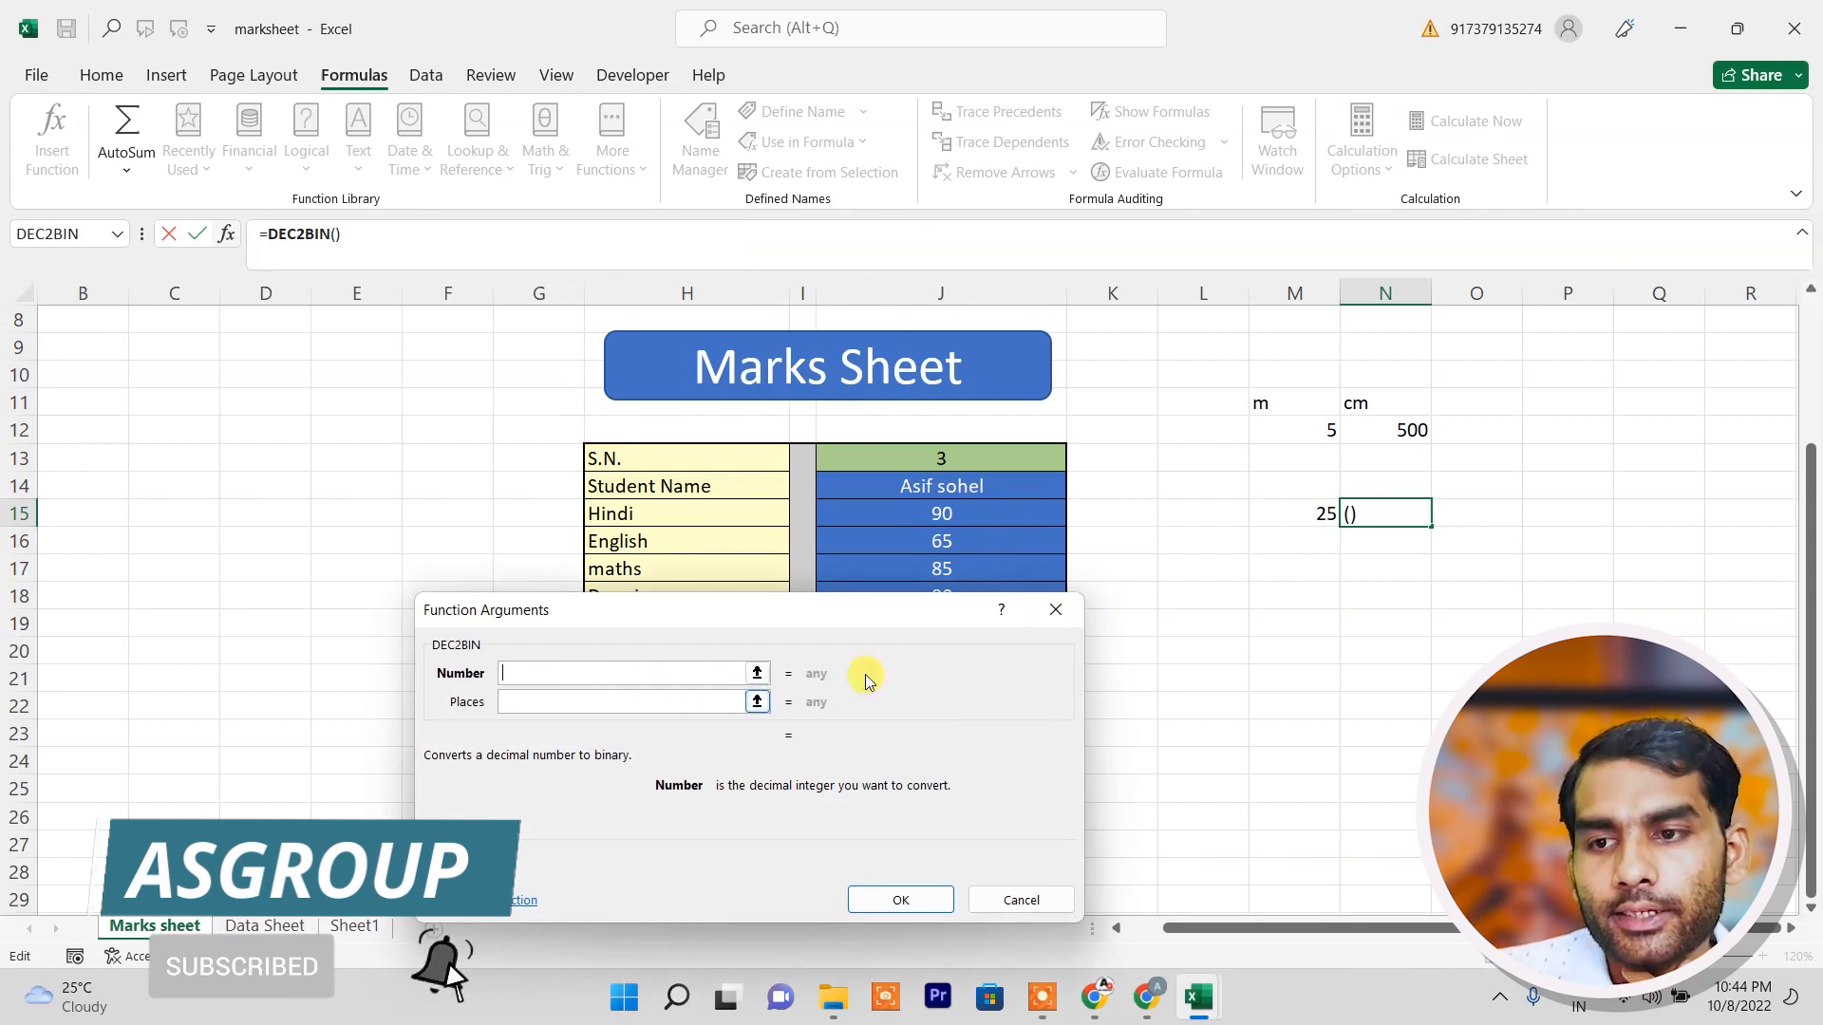
click(1297, 517)
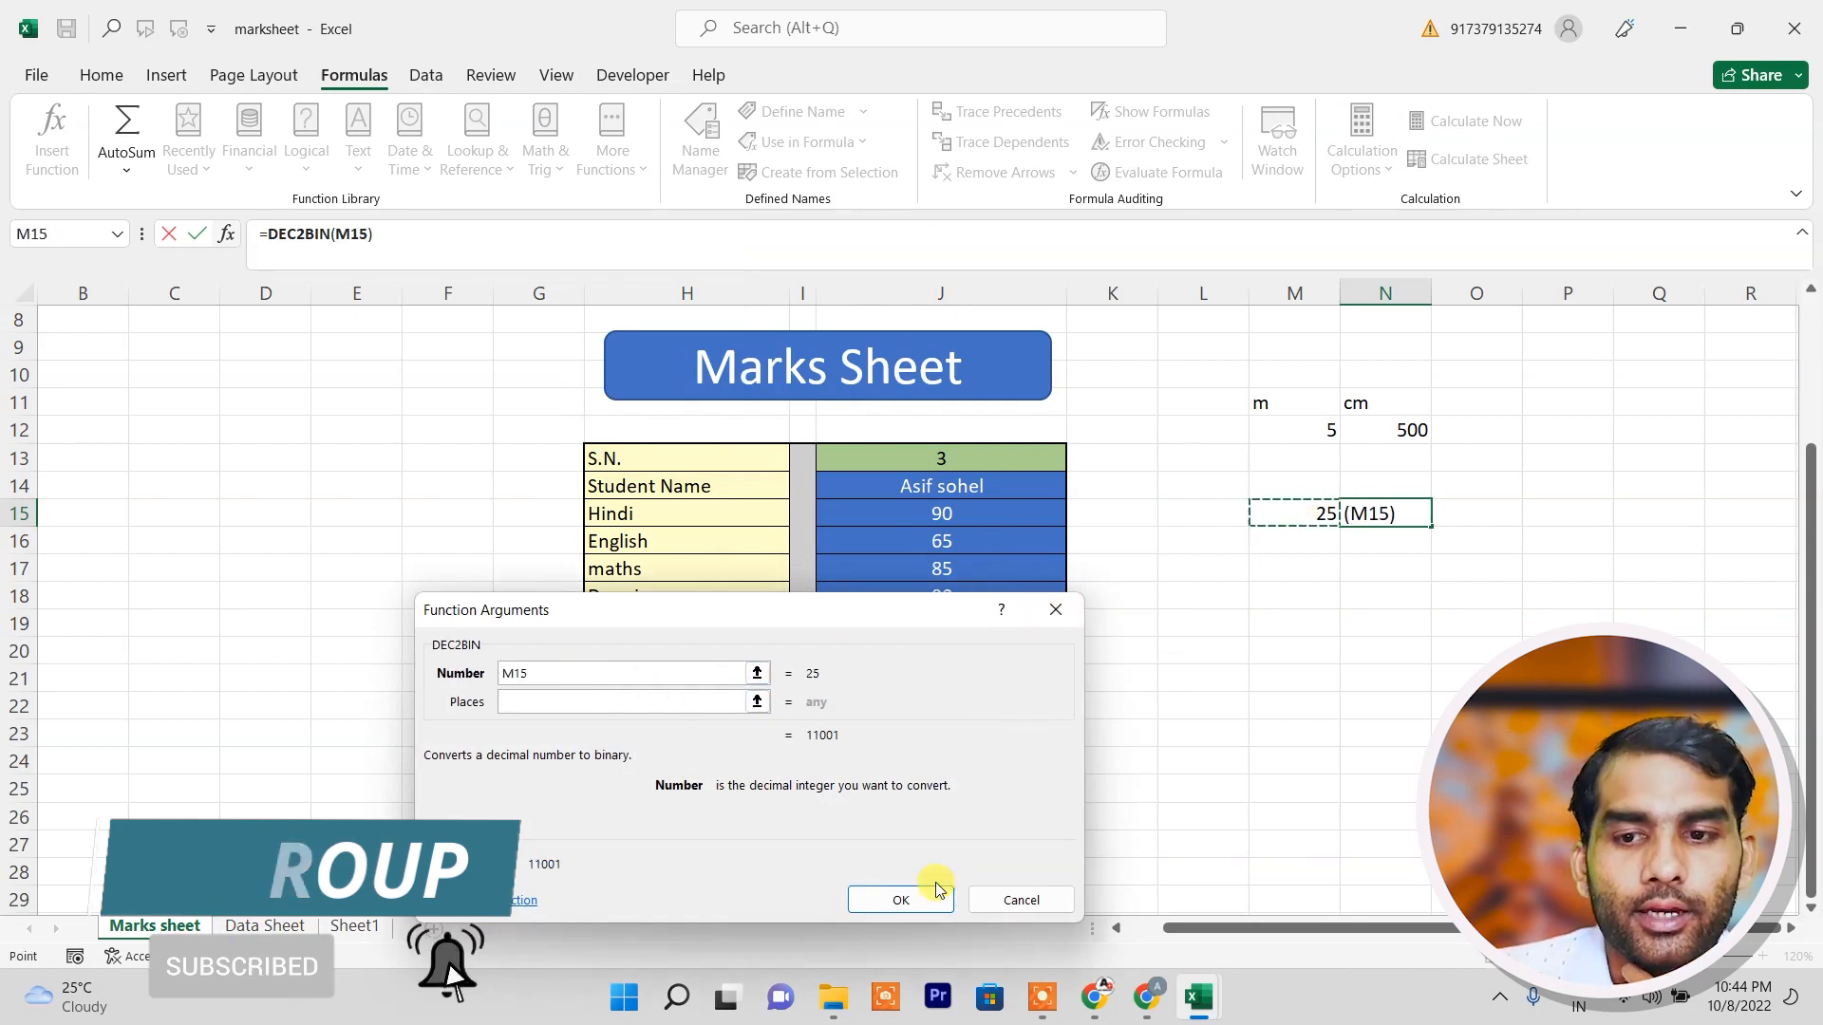
click(900, 897)
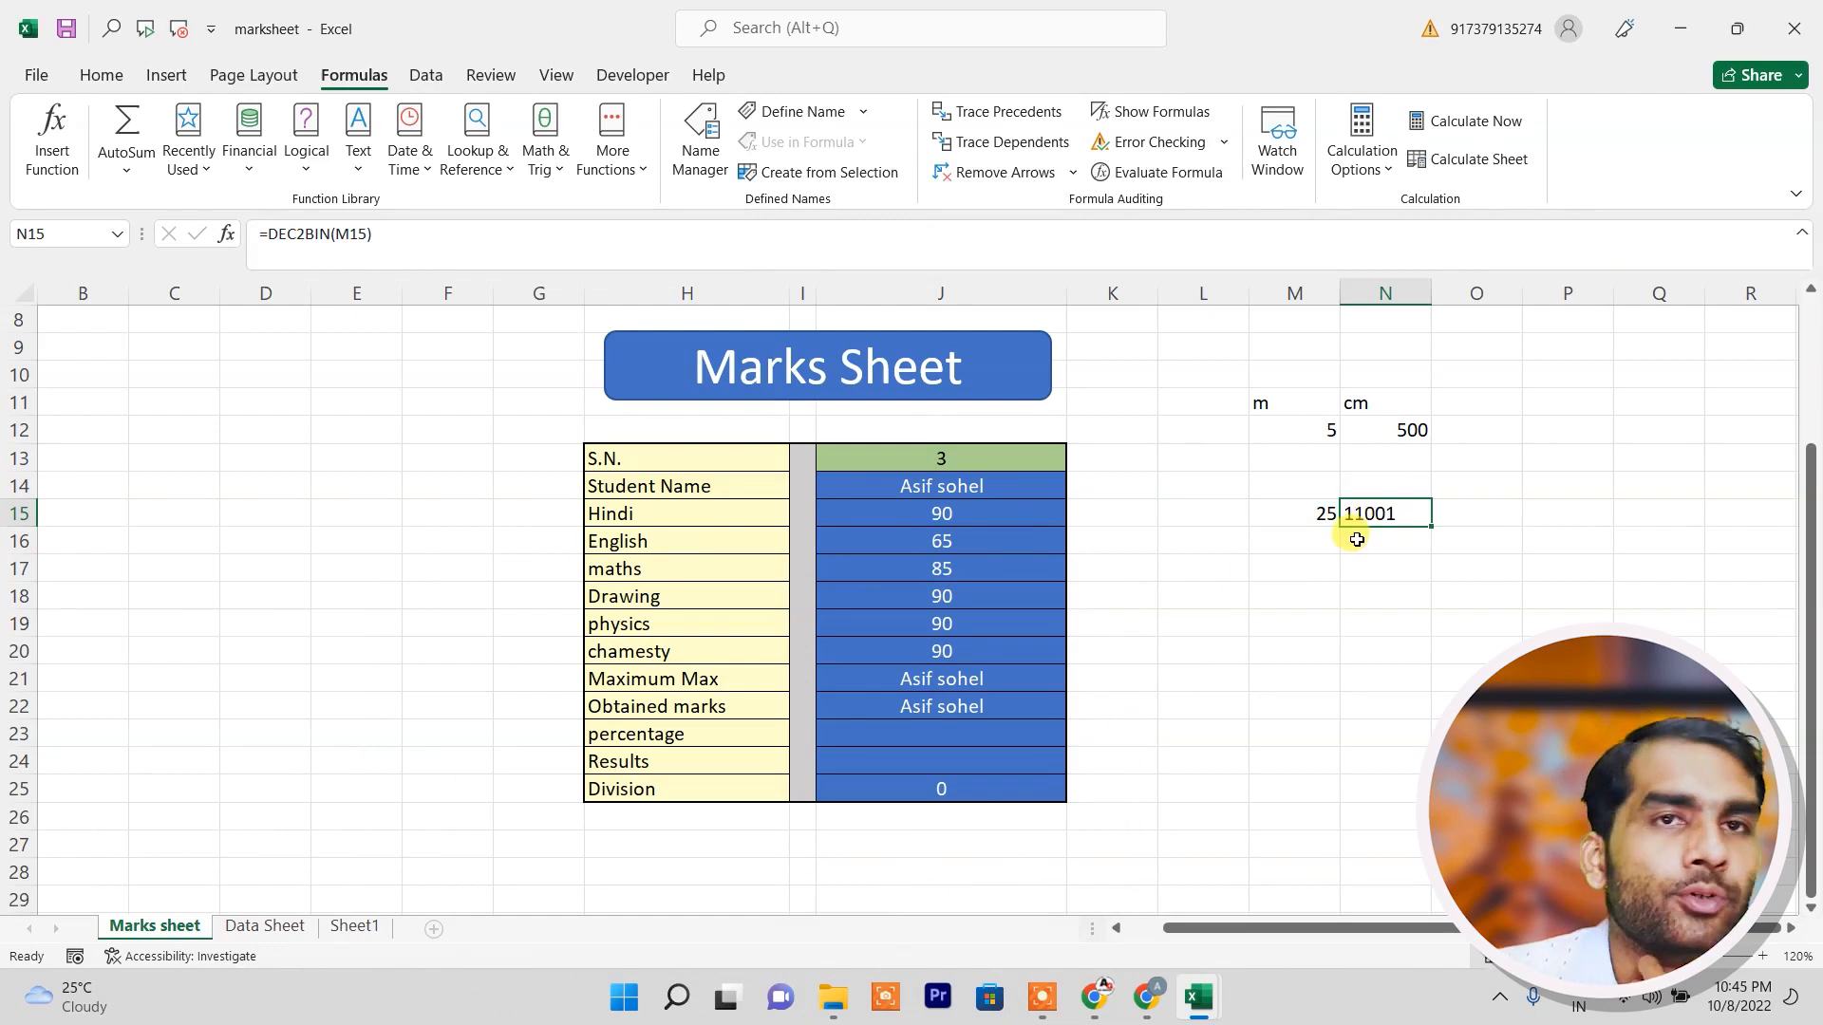
Insert the BIN2DEC function in O15 through its function arguments, using N15 as the number.
click(1470, 510)
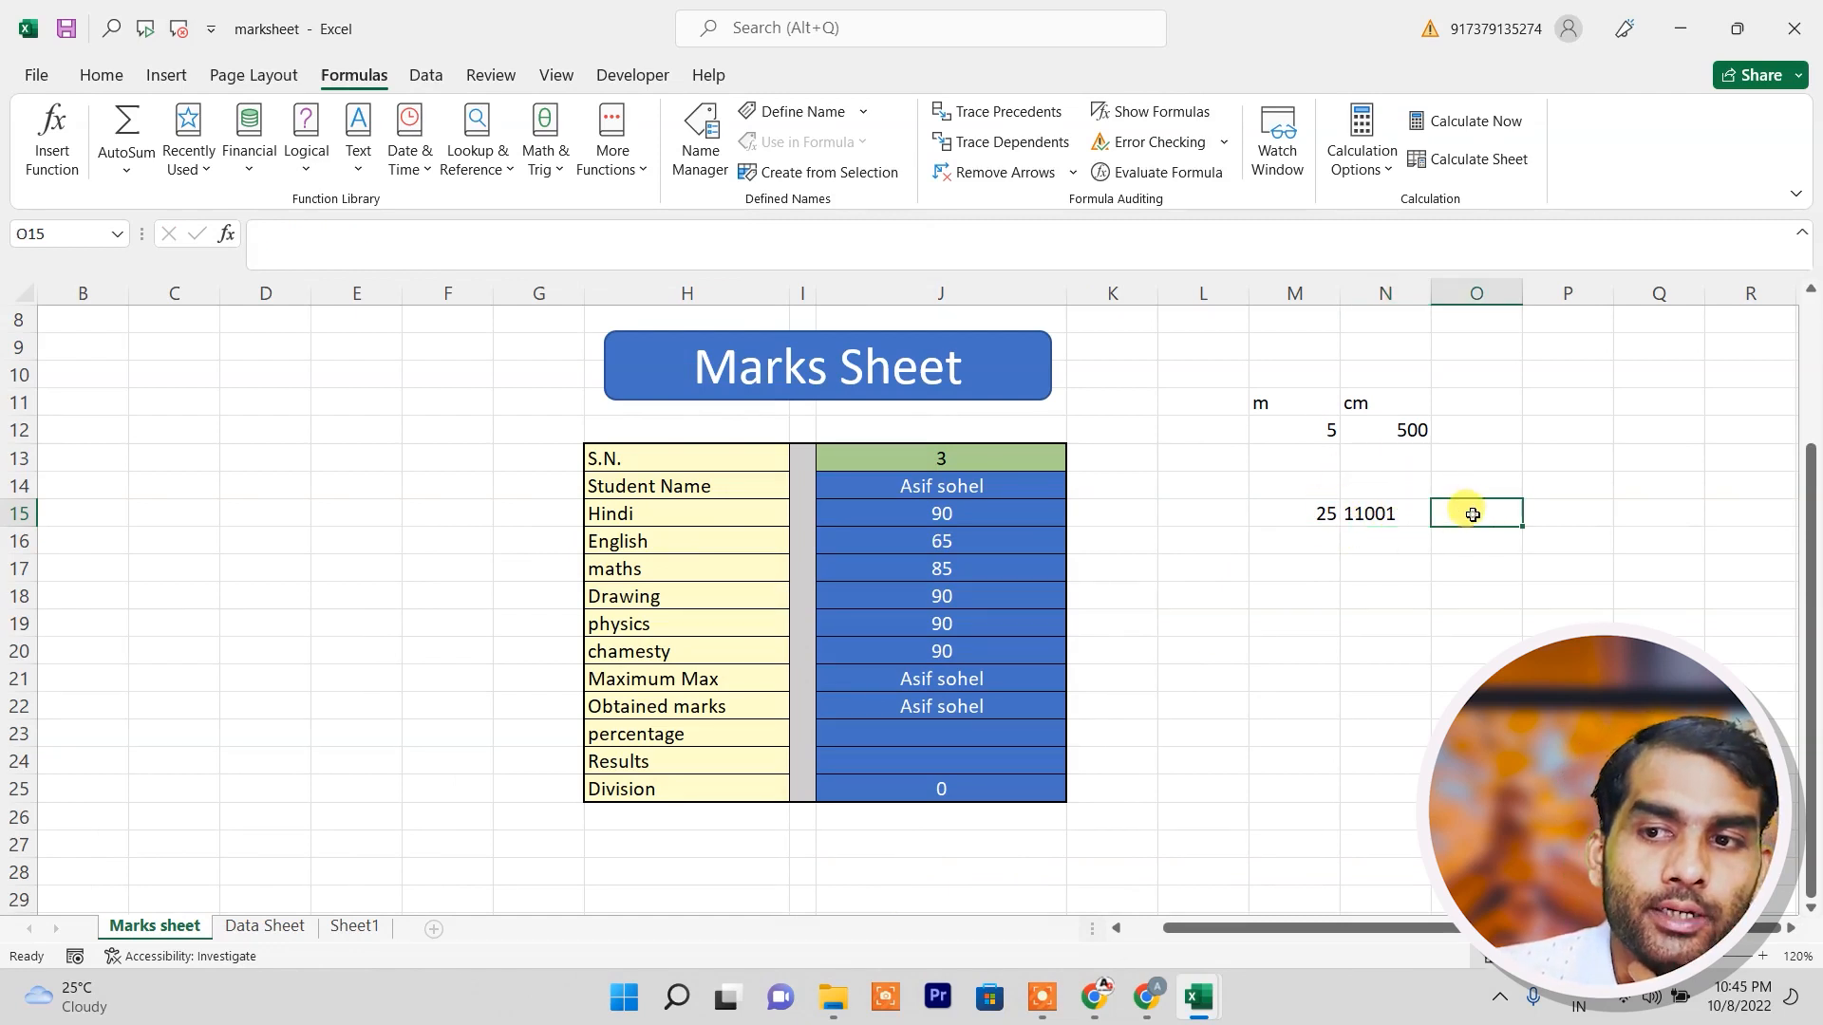
click(645, 175)
mouse_move(672, 250)
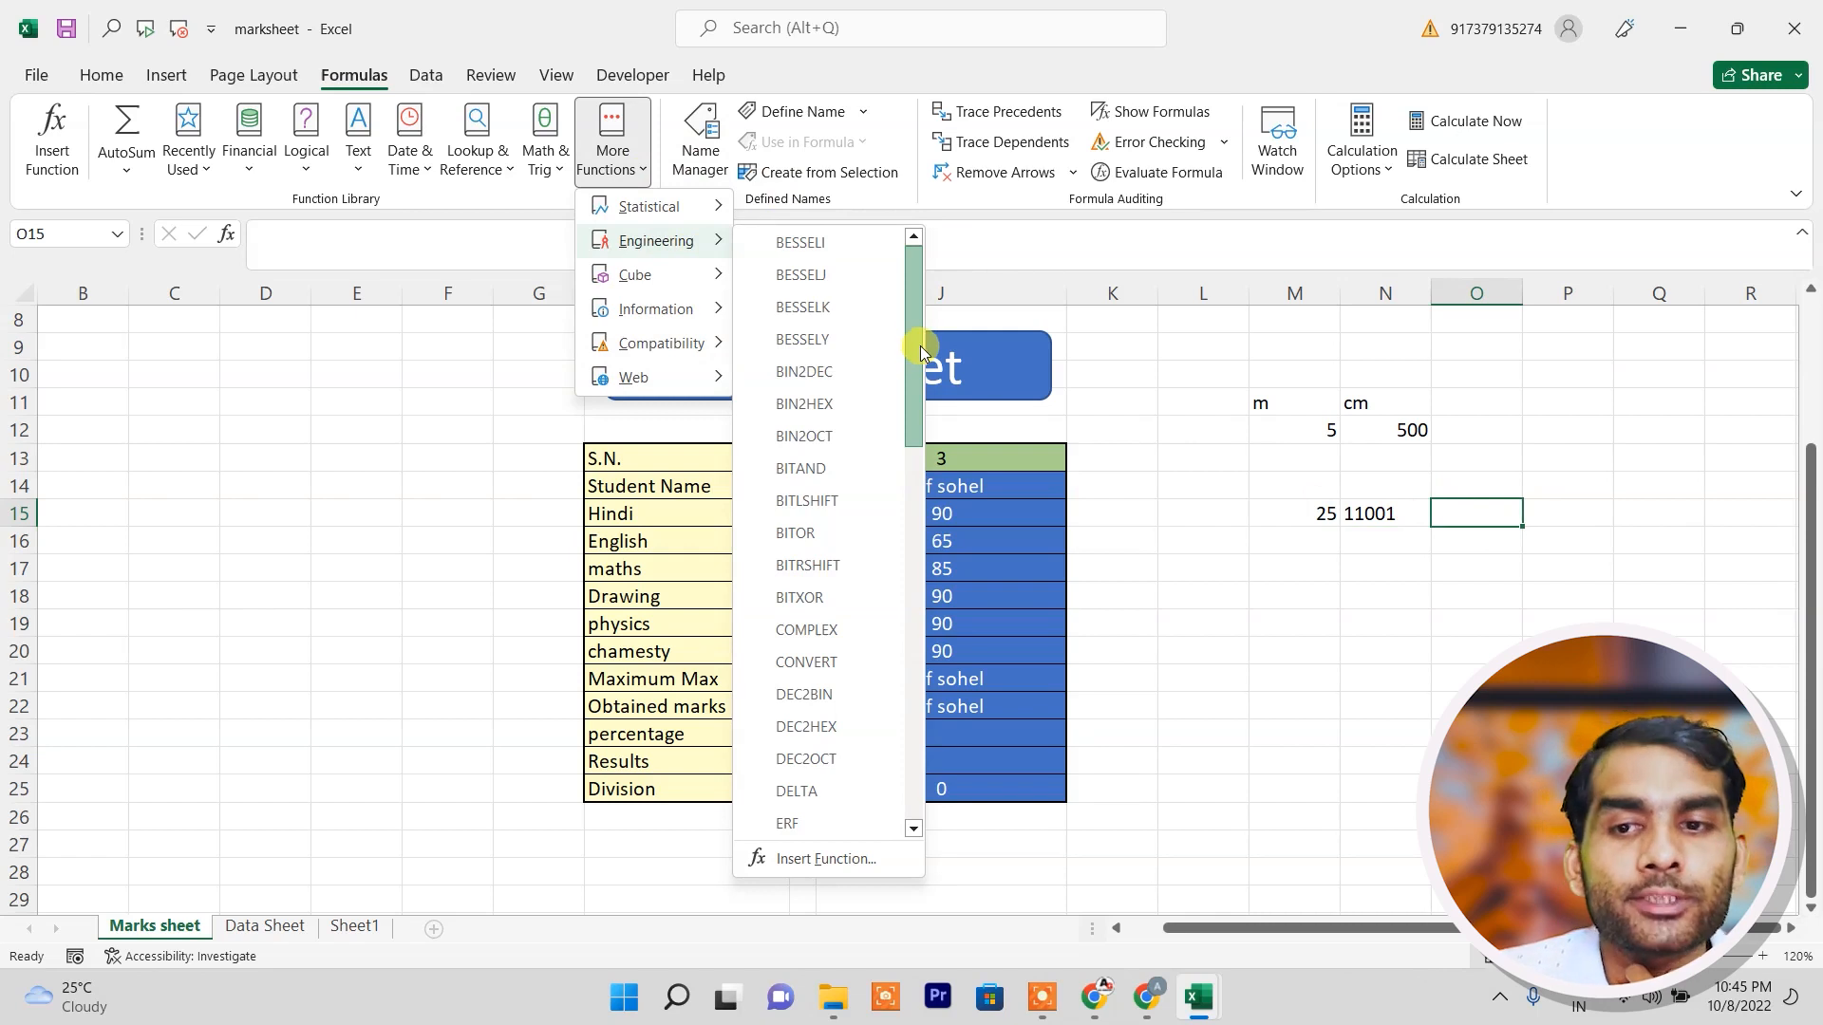
click(818, 372)
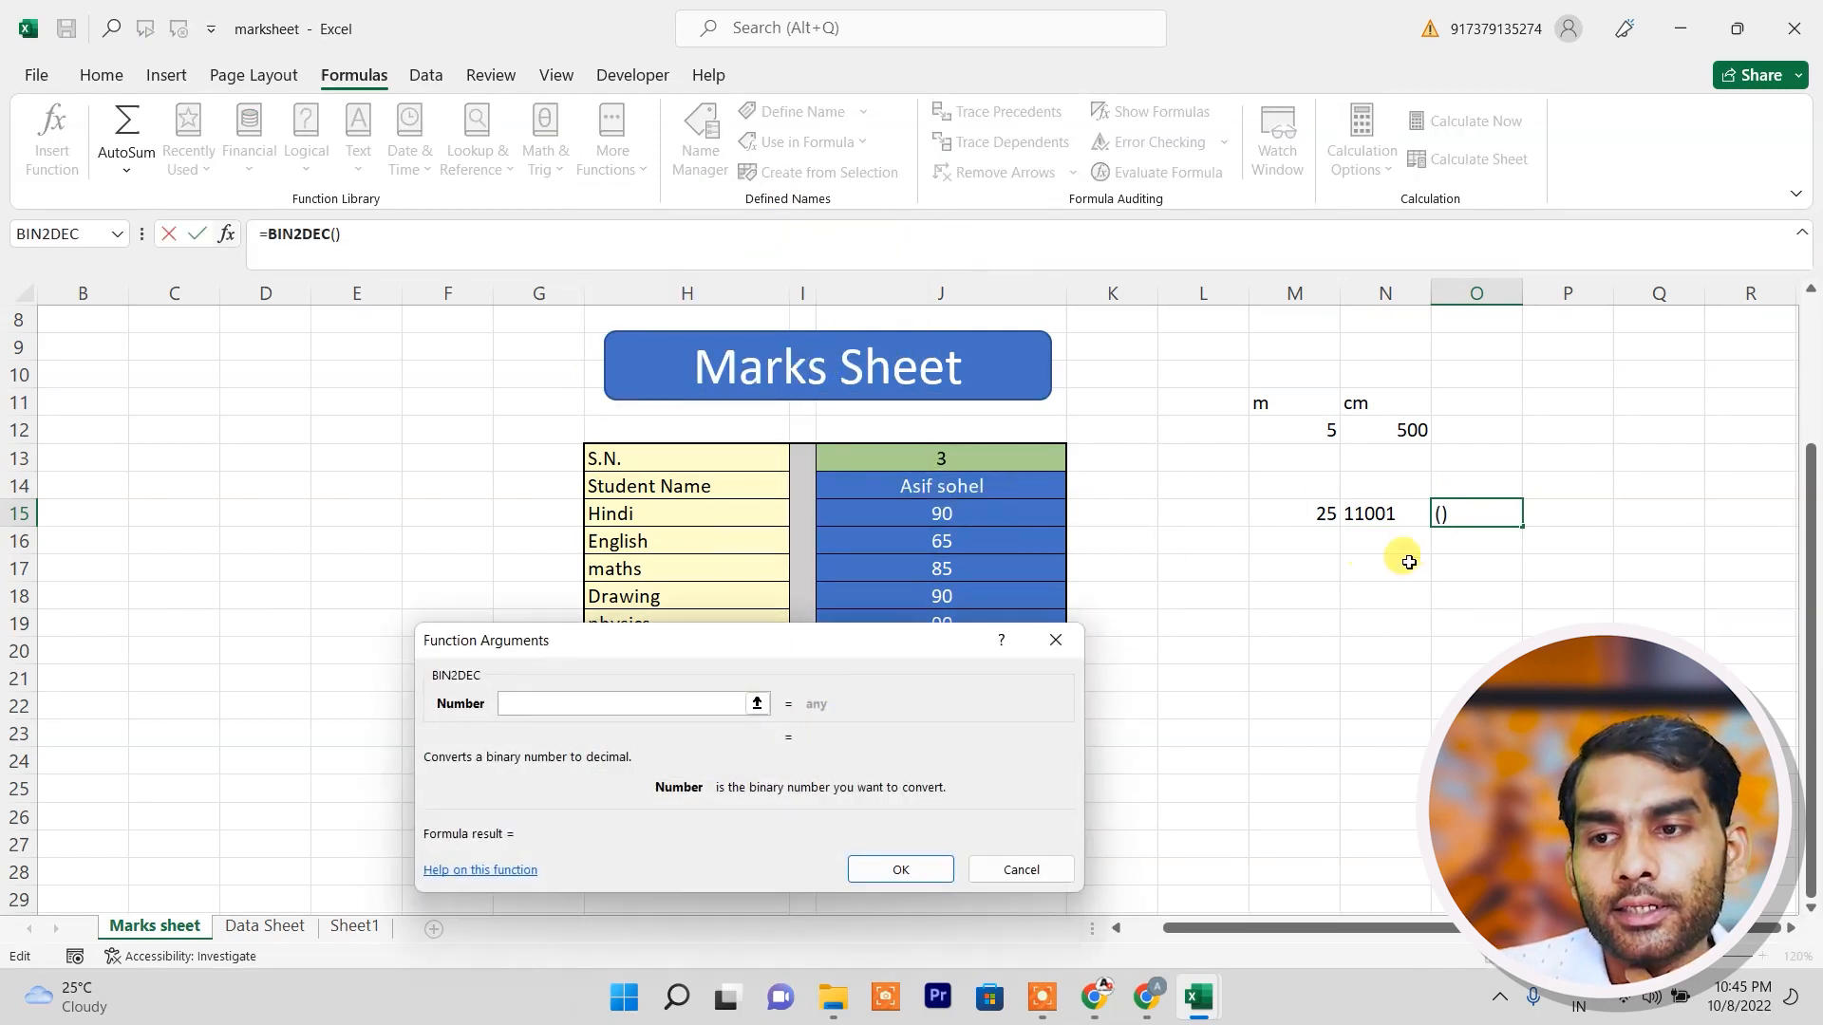
click(1384, 512)
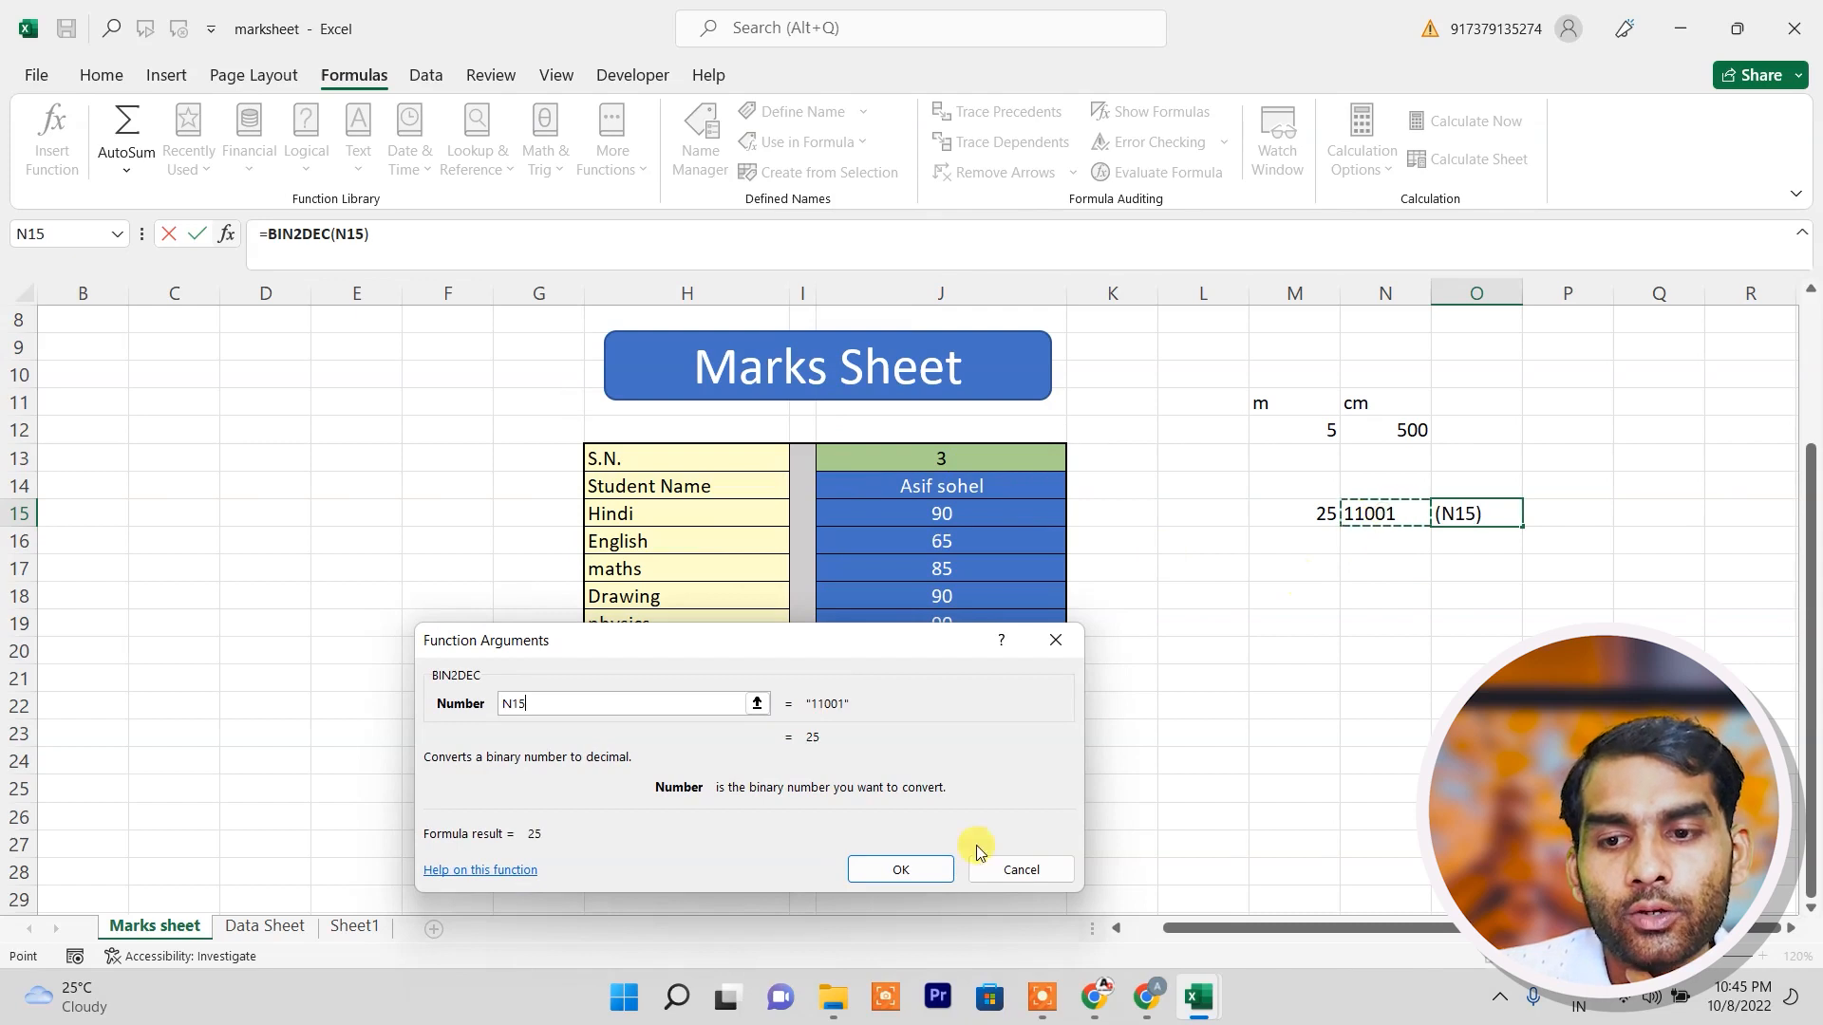
click(899, 869)
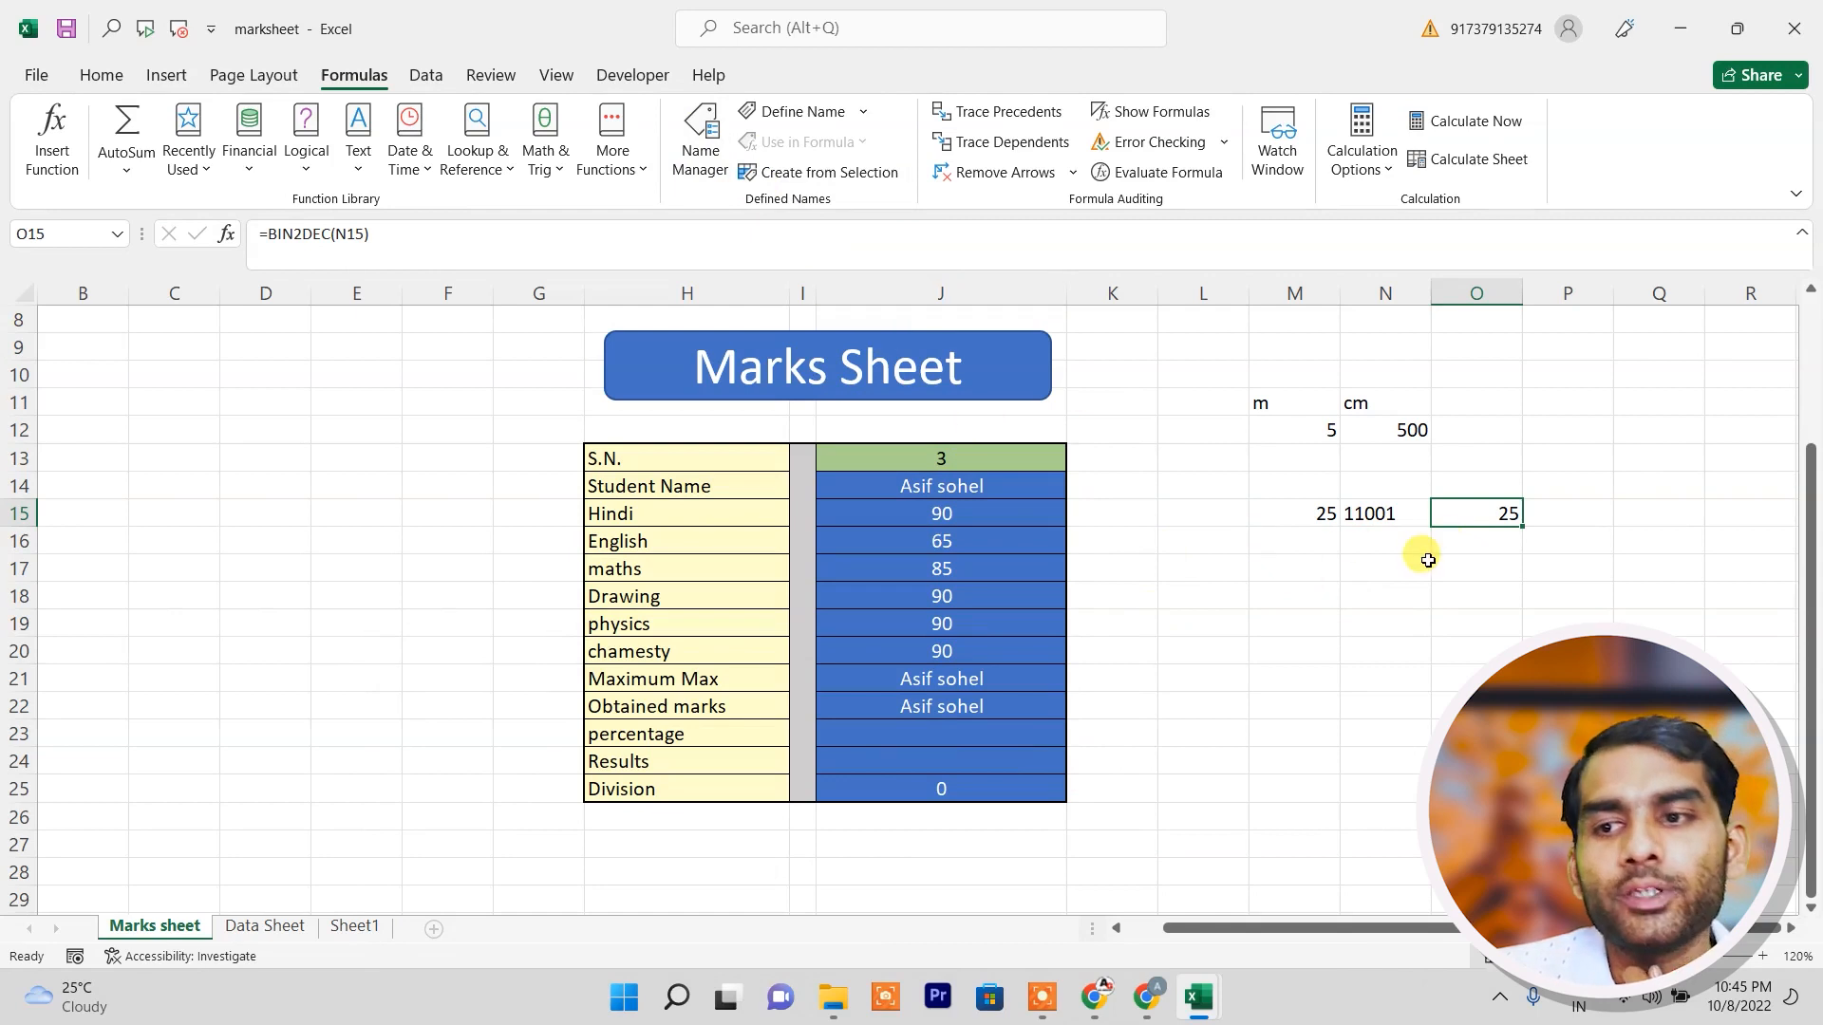
Clear the unit and number conversion examples from the range L10 to O16.
drag(1201, 375, 1505, 543)
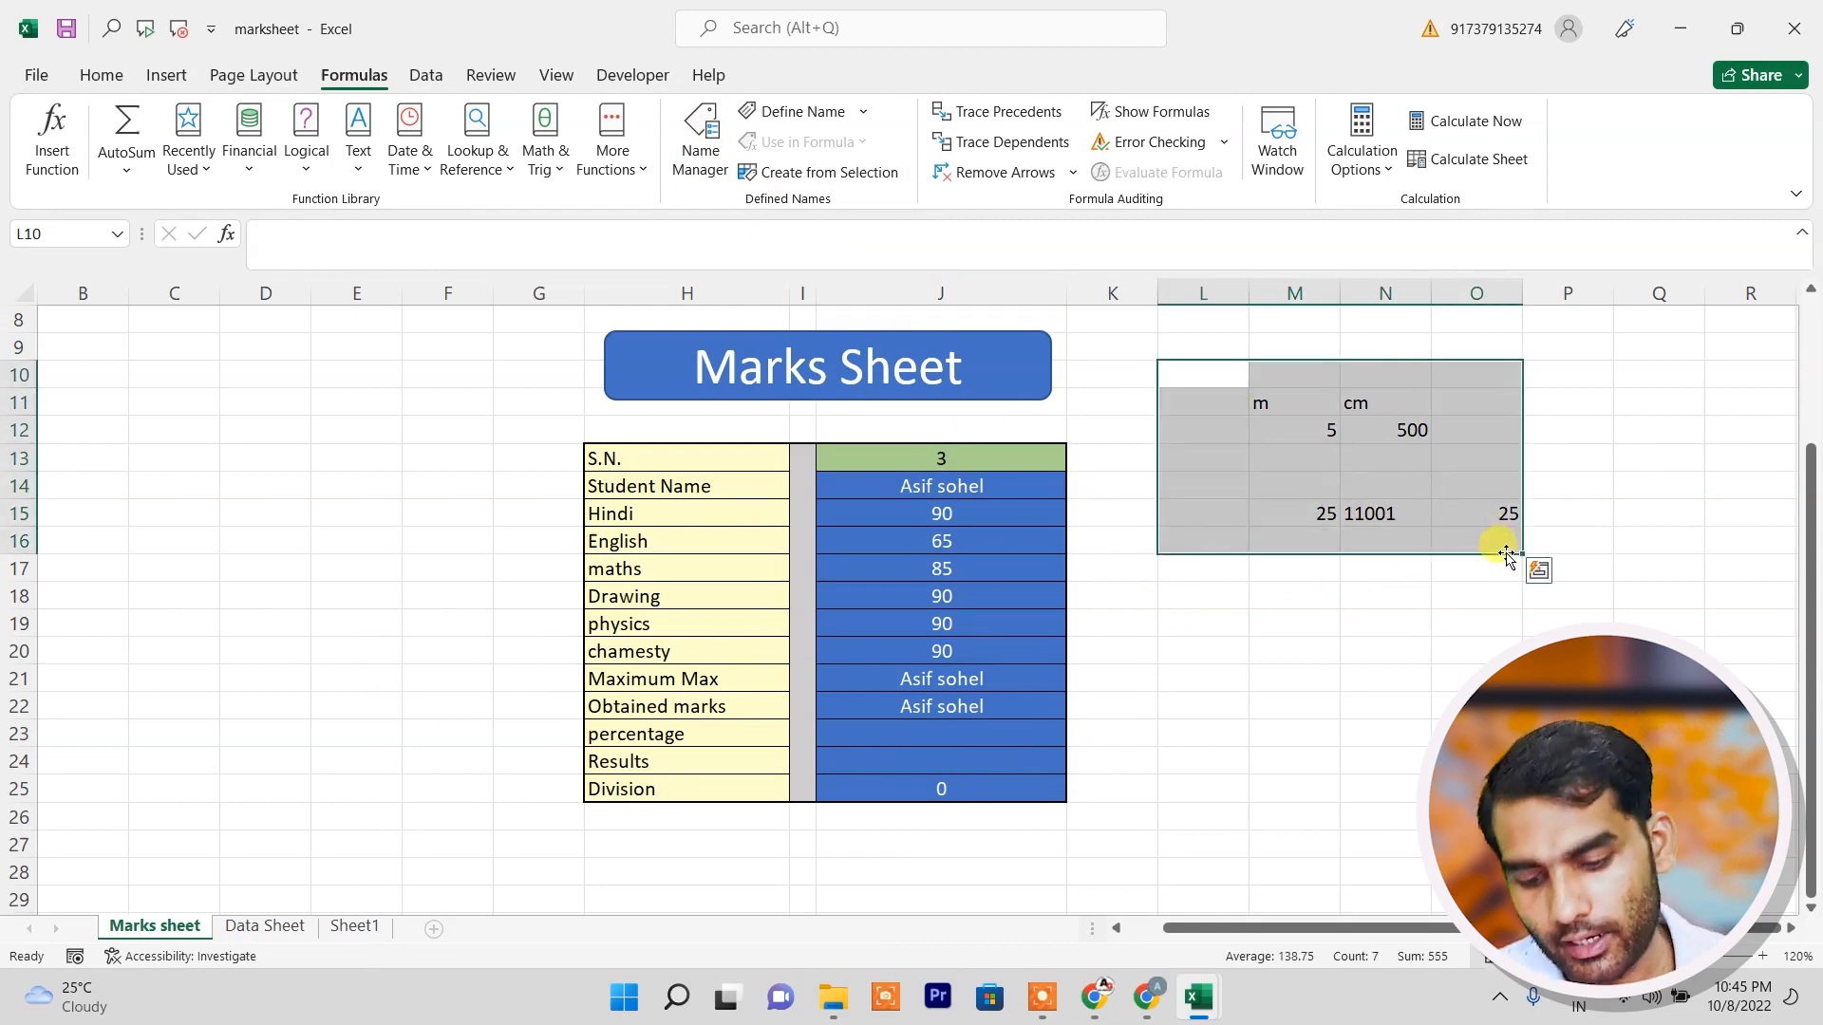
key(Delete)
click(1228, 599)
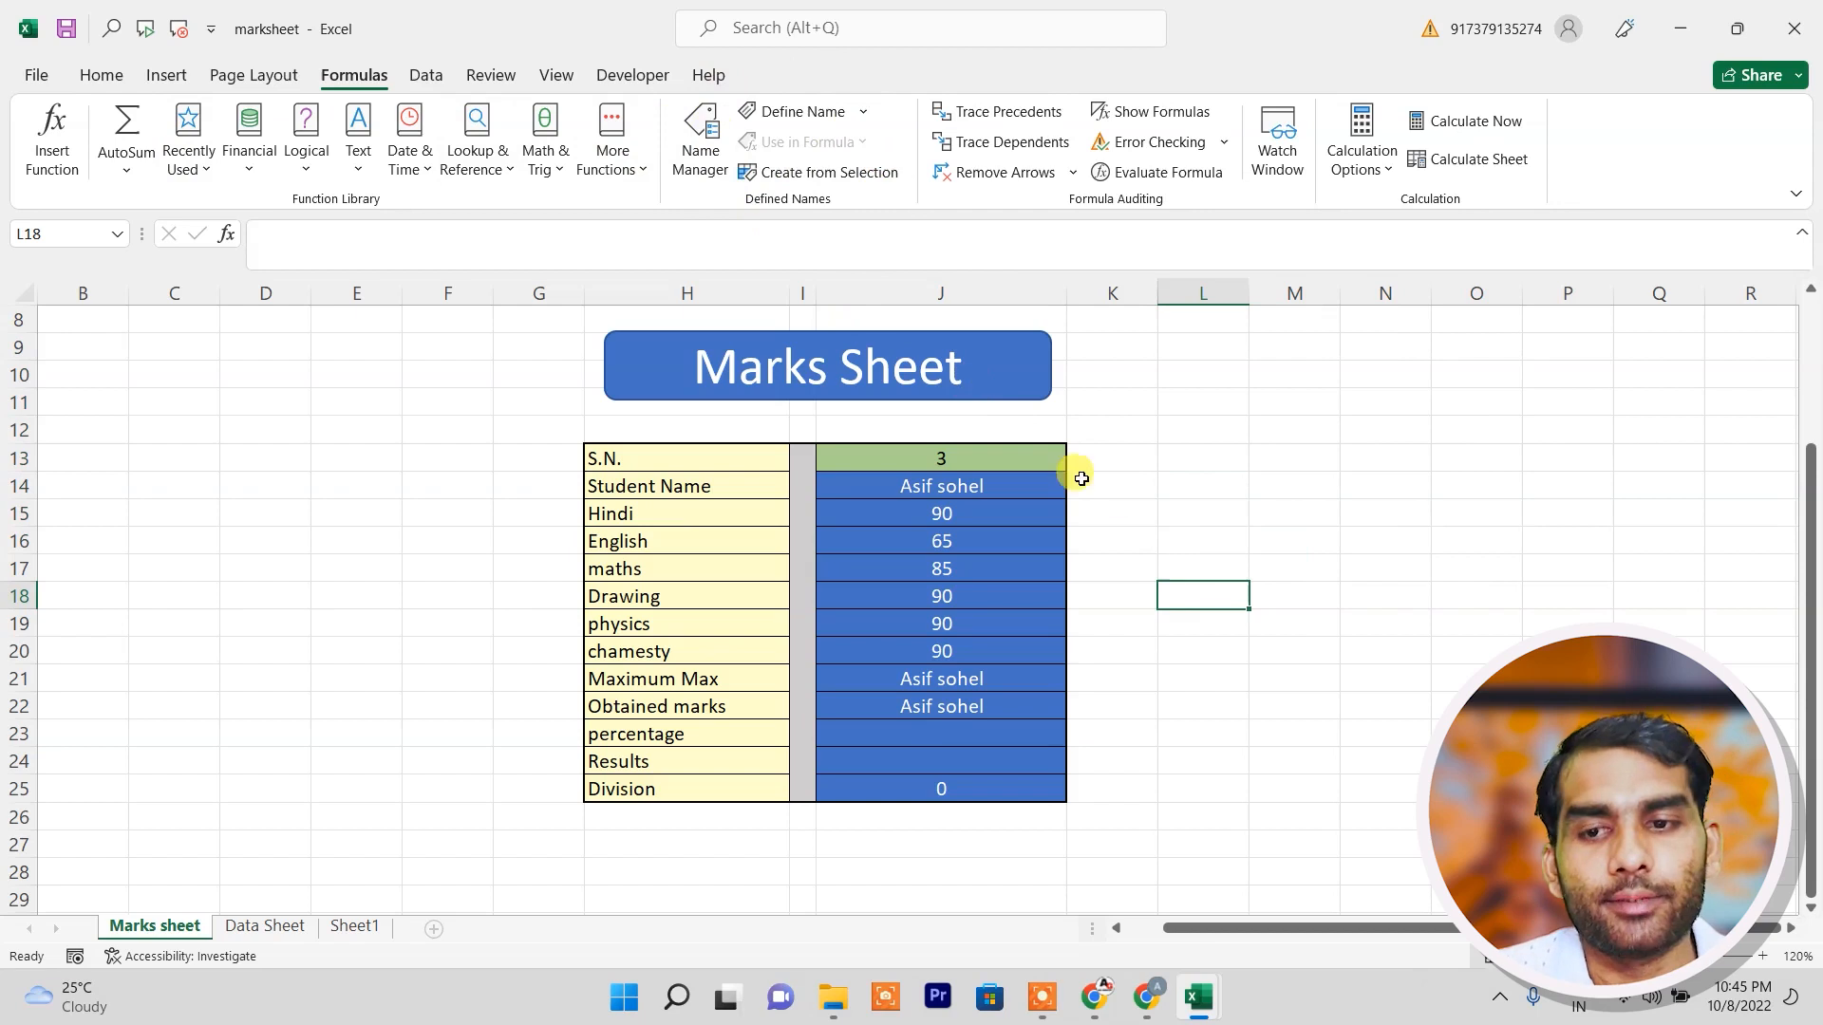
Add a new worksheet after Sheet1 and apply all borders to the range E6:K20.
click(356, 927)
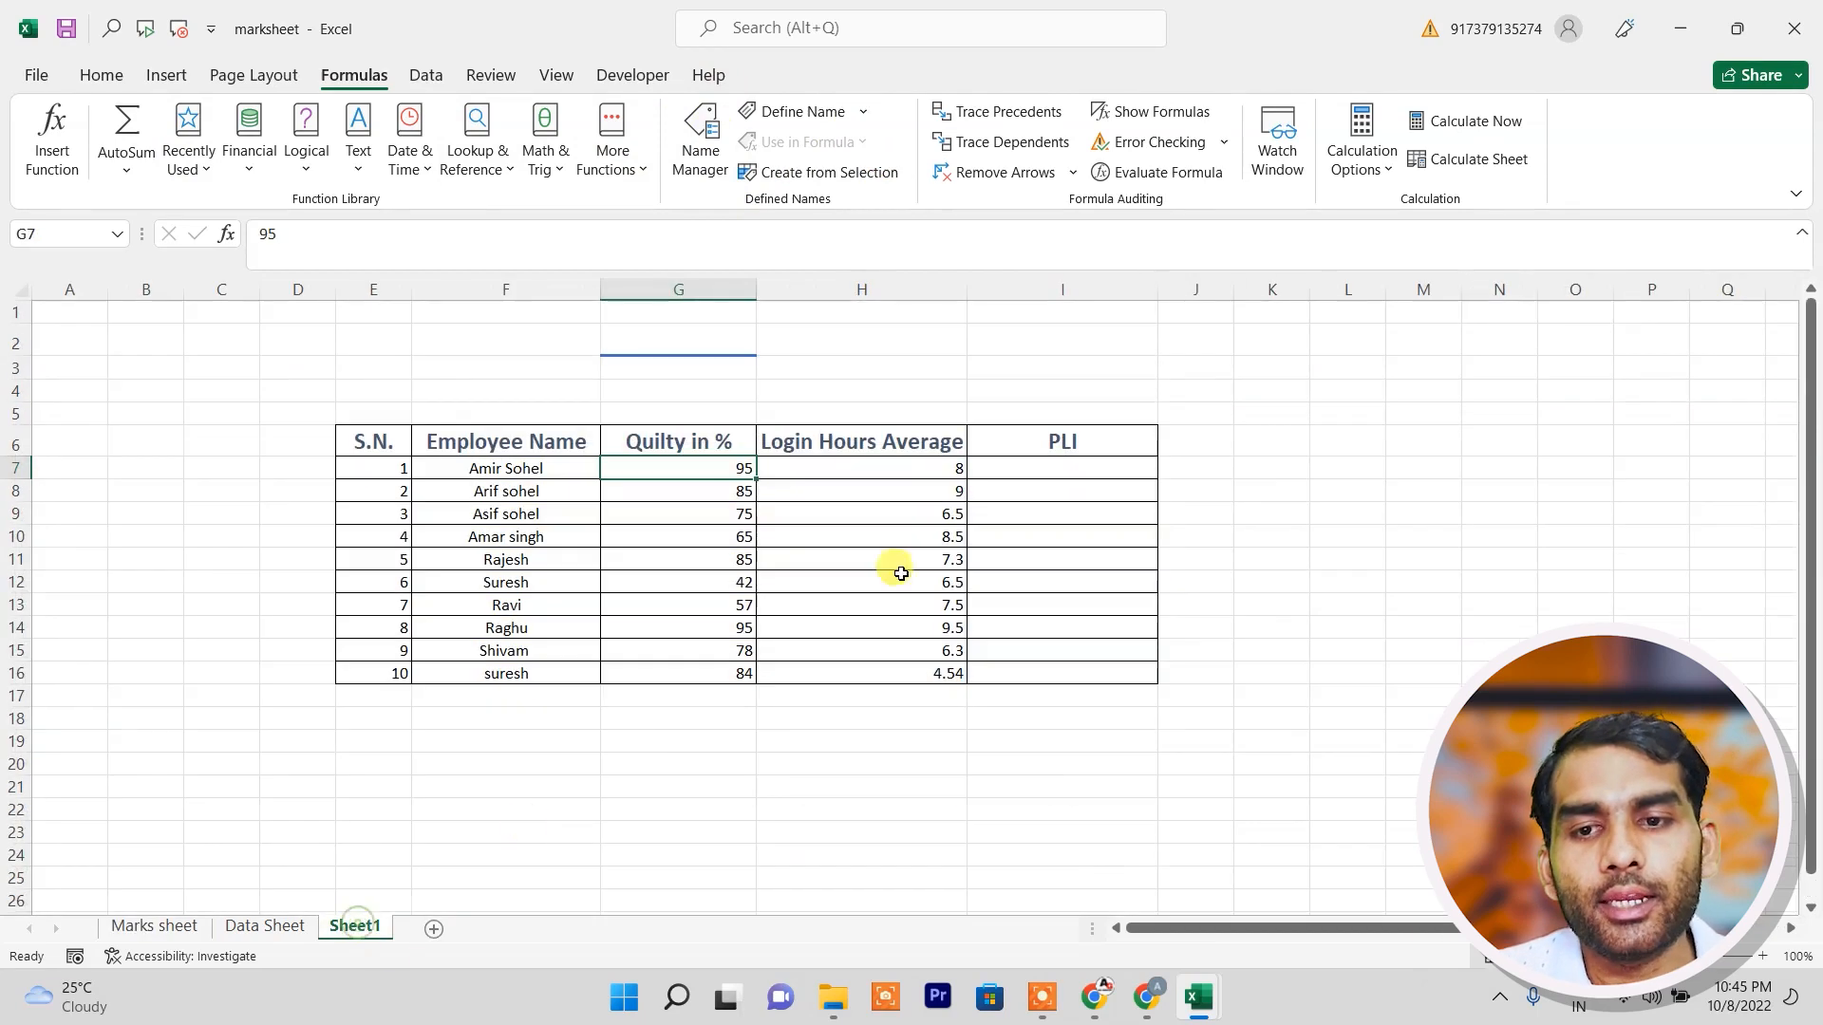
click(590, 643)
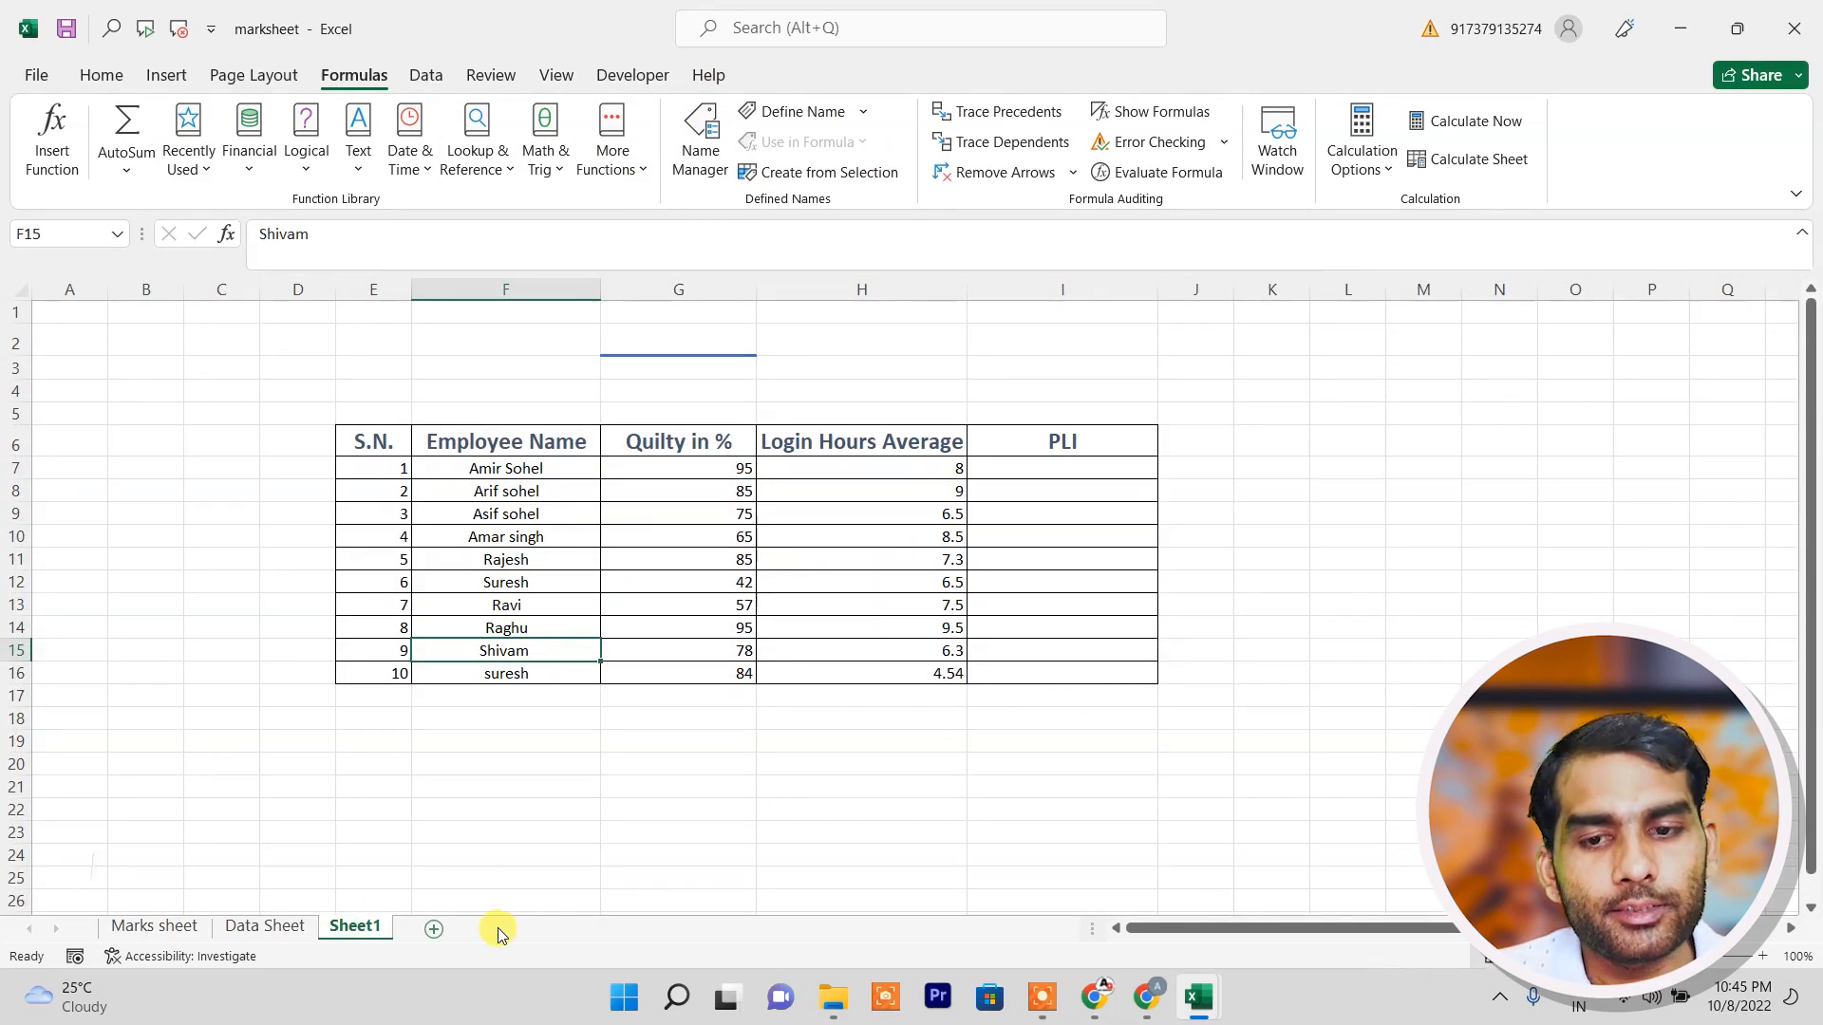
click(433, 928)
drag(394, 429, 798, 739)
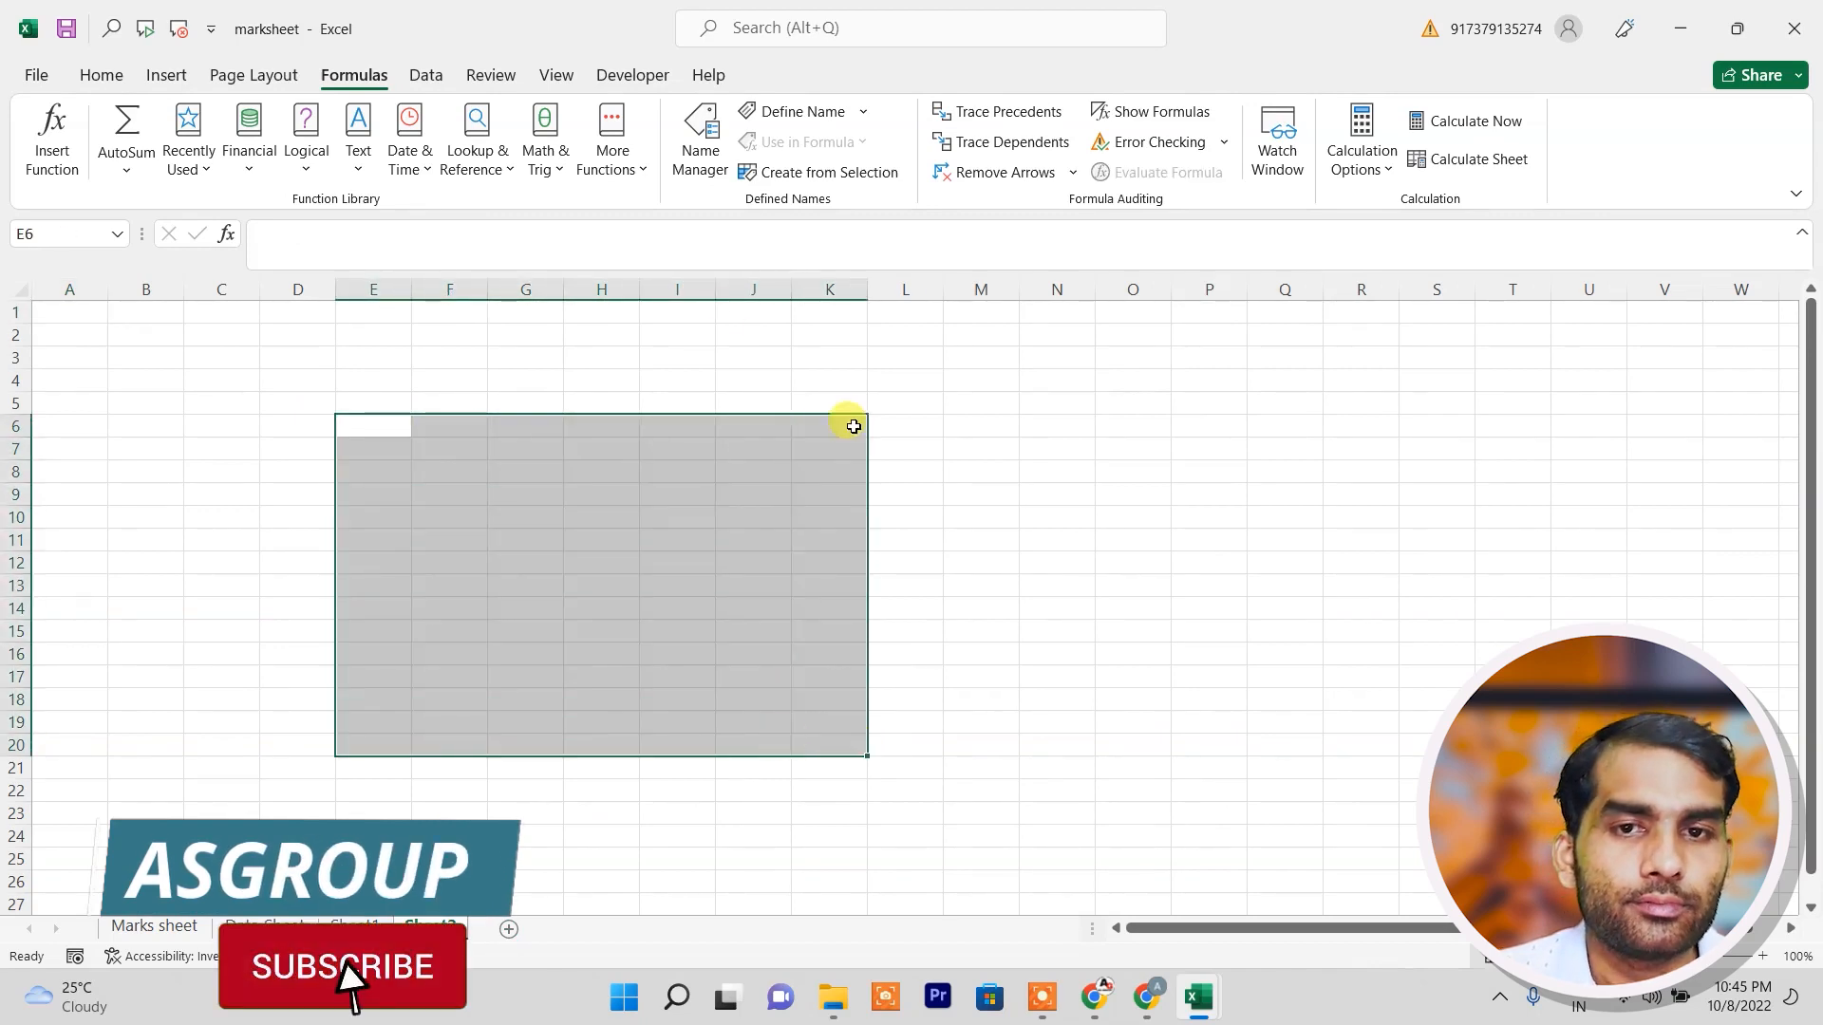
click(102, 75)
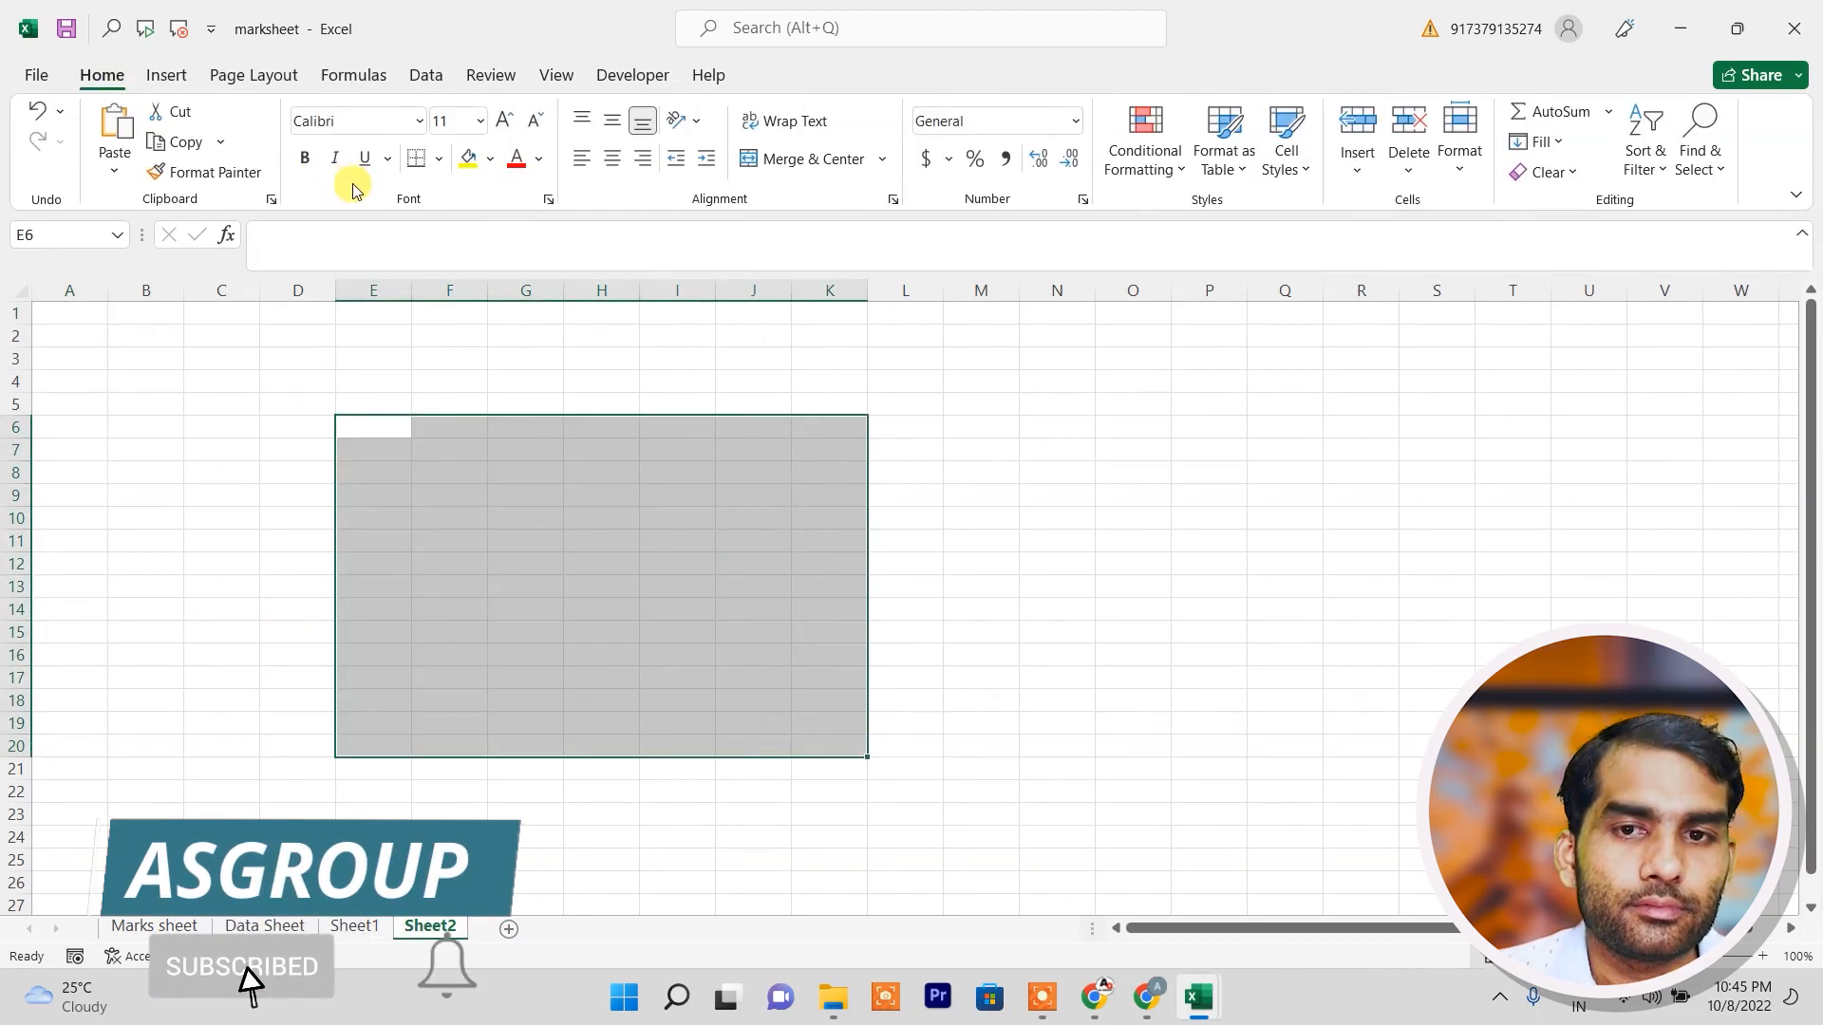
click(438, 159)
click(476, 399)
click(982, 537)
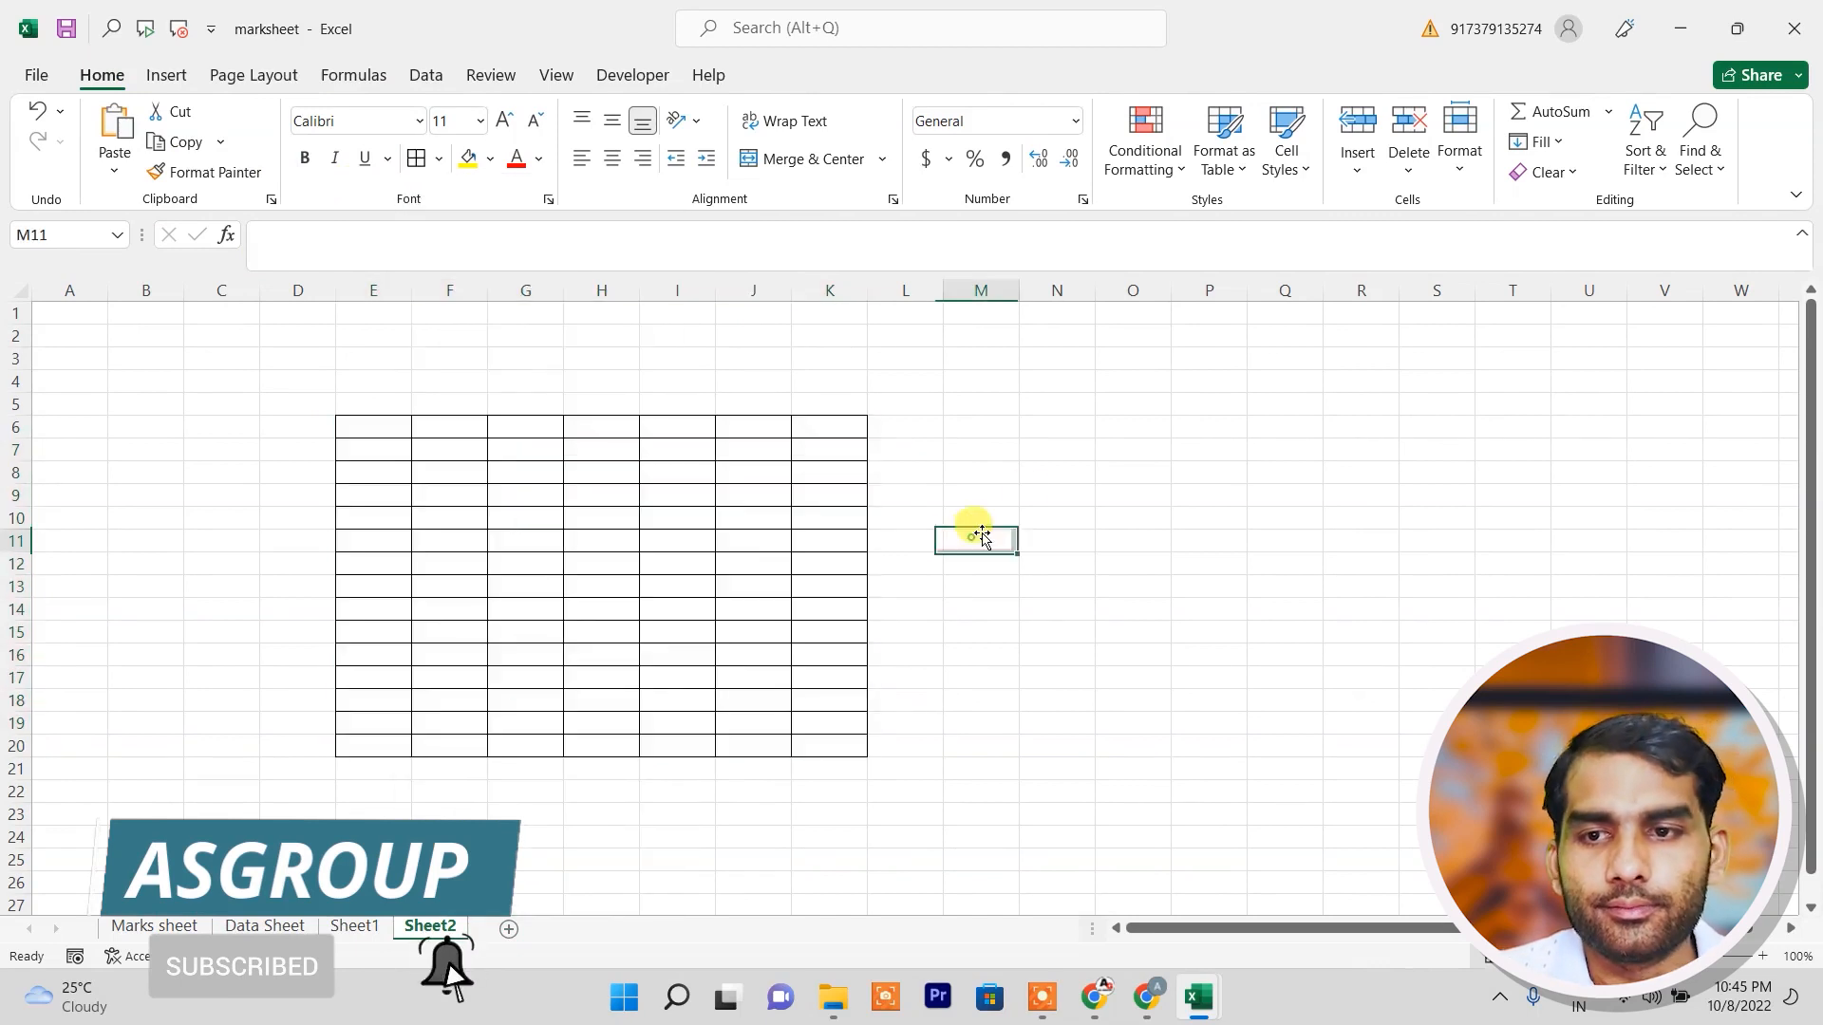
Apply all borders to the range N6:T20 to form a second empty grid.
drag(1022, 419, 1514, 746)
click(416, 158)
click(226, 378)
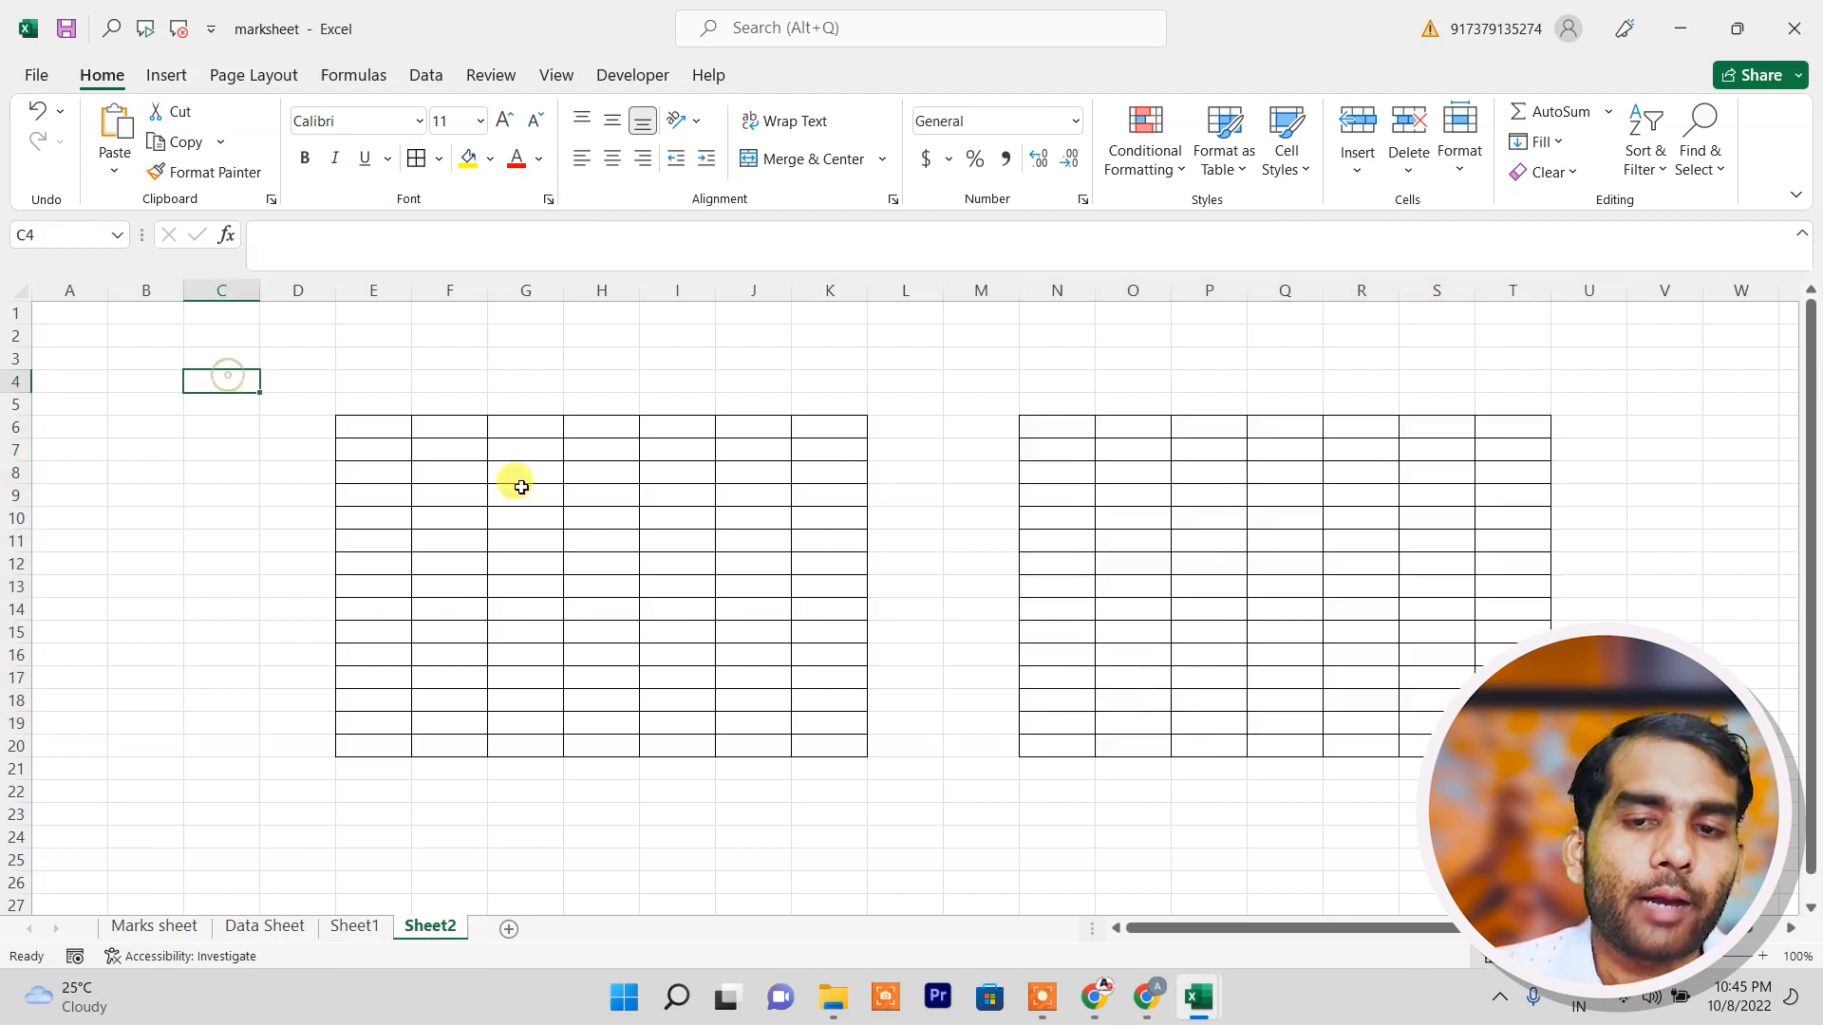
Enter 50 in cells E6 and F11 of the first bordered grid.
click(364, 423)
text(50)
key(Return)
key(Down)
key(Down)
key(Down)
key(Down)
key(Right)
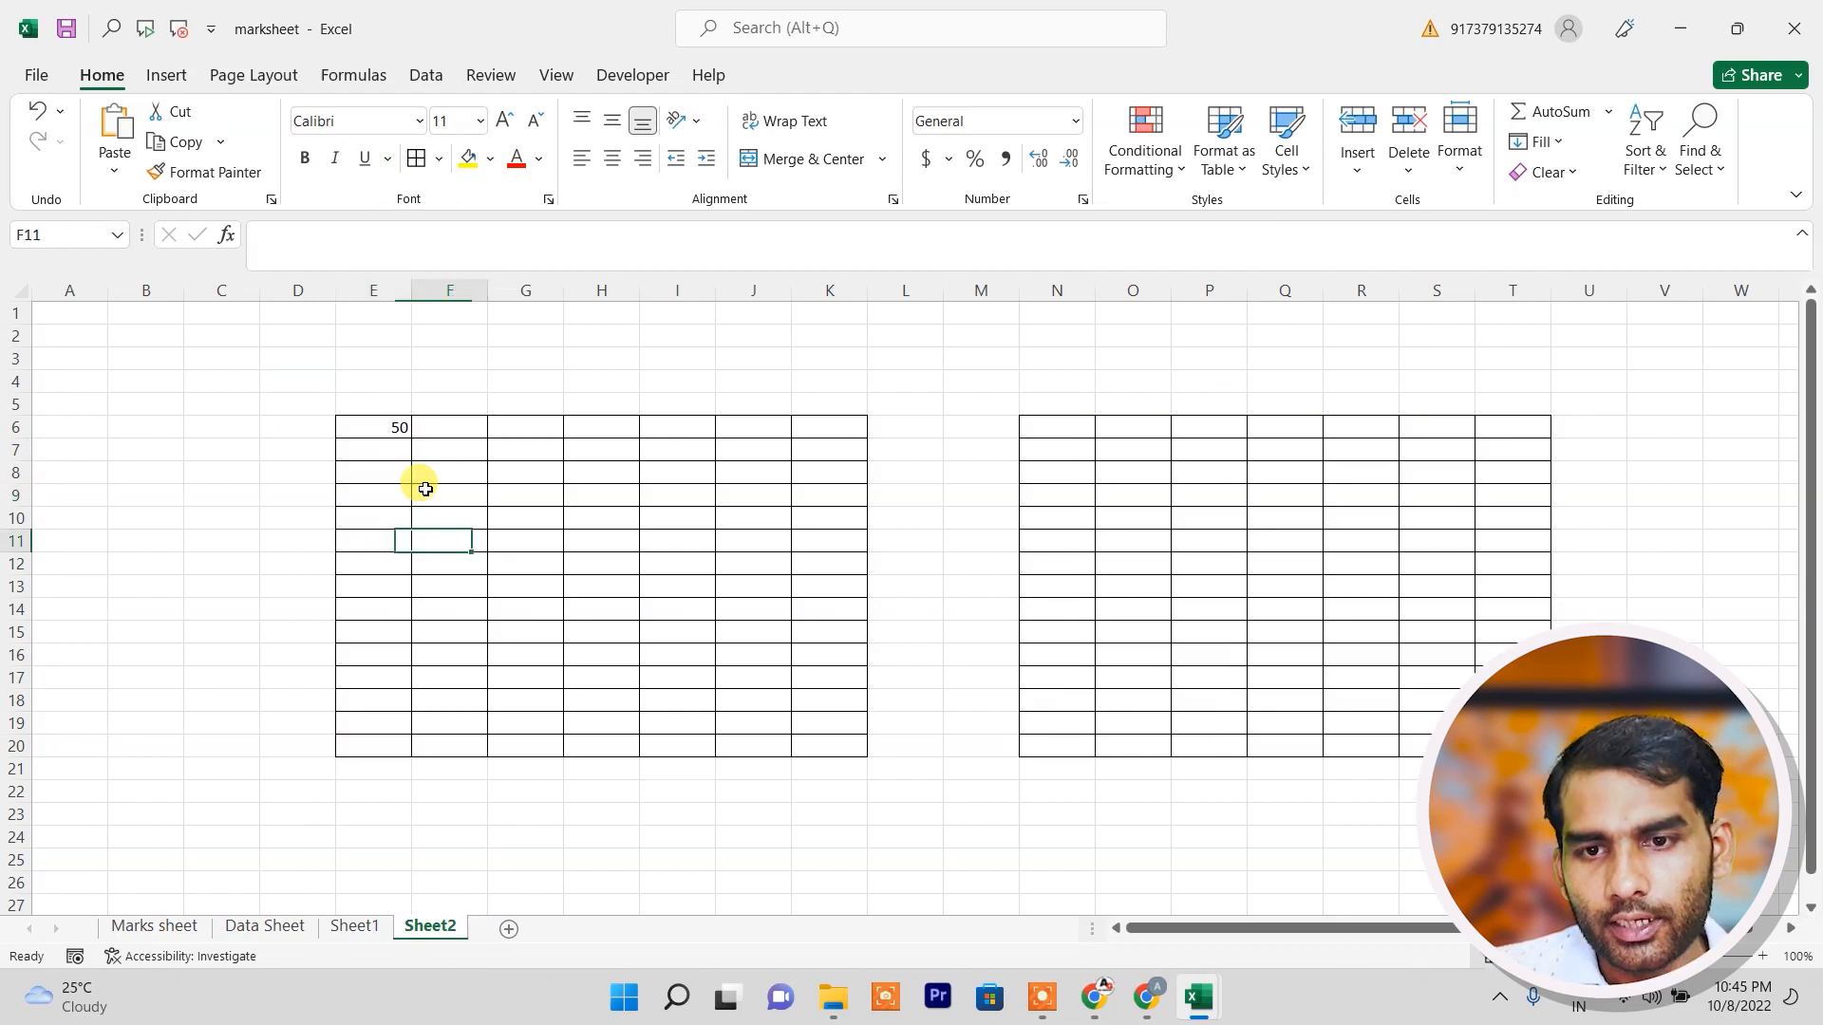
text(50)
key(Return)
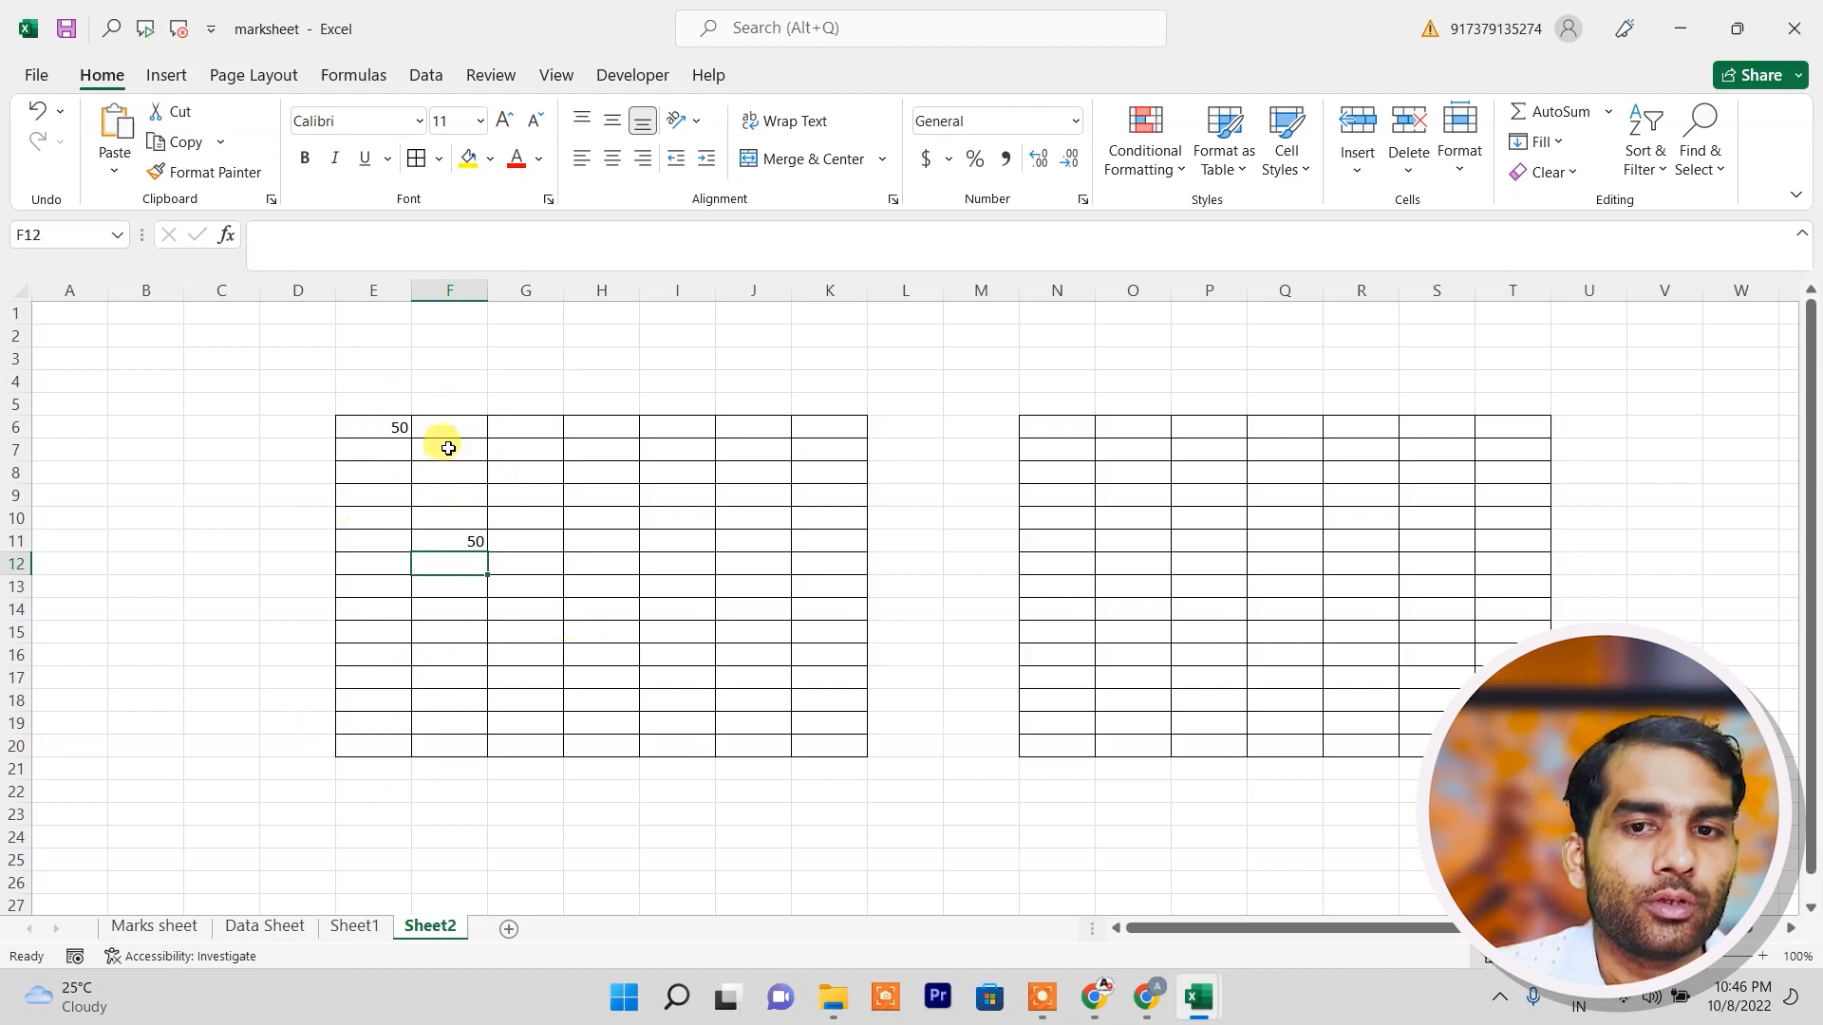
Define the workbook-scoped name abc for the range E6:K20.
drag(361, 424, 830, 751)
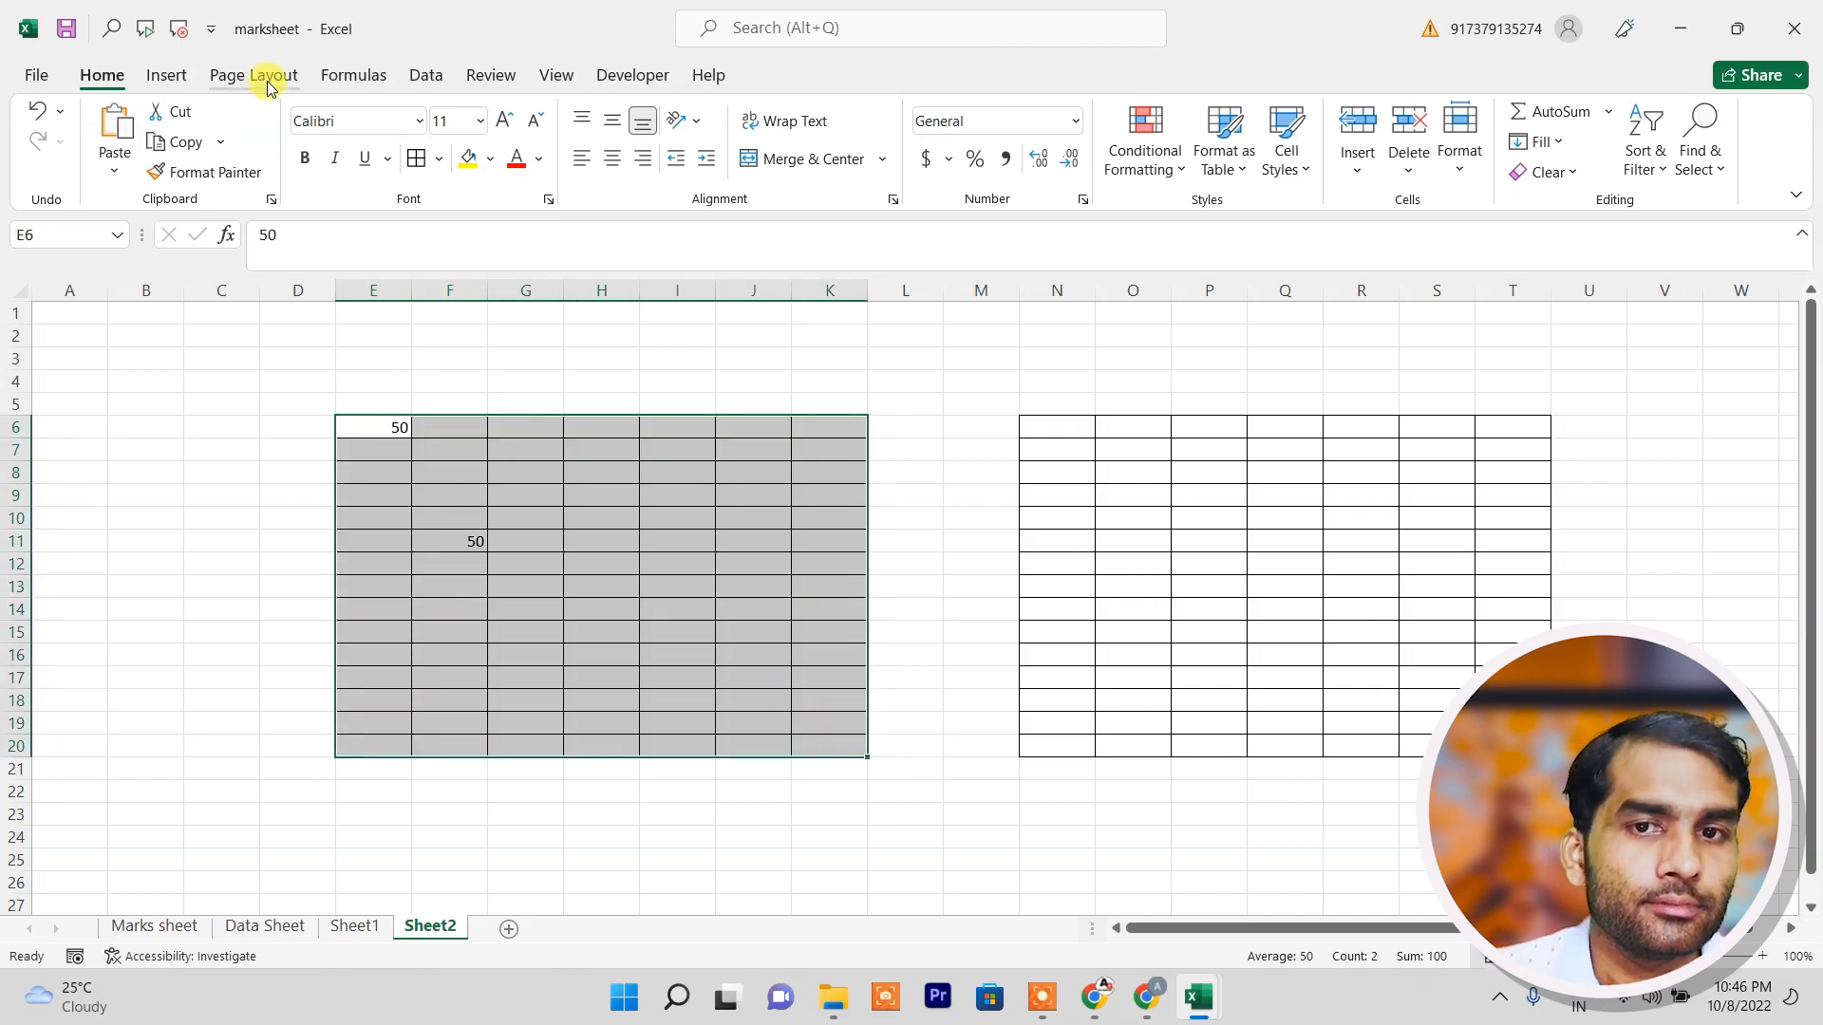
click(351, 76)
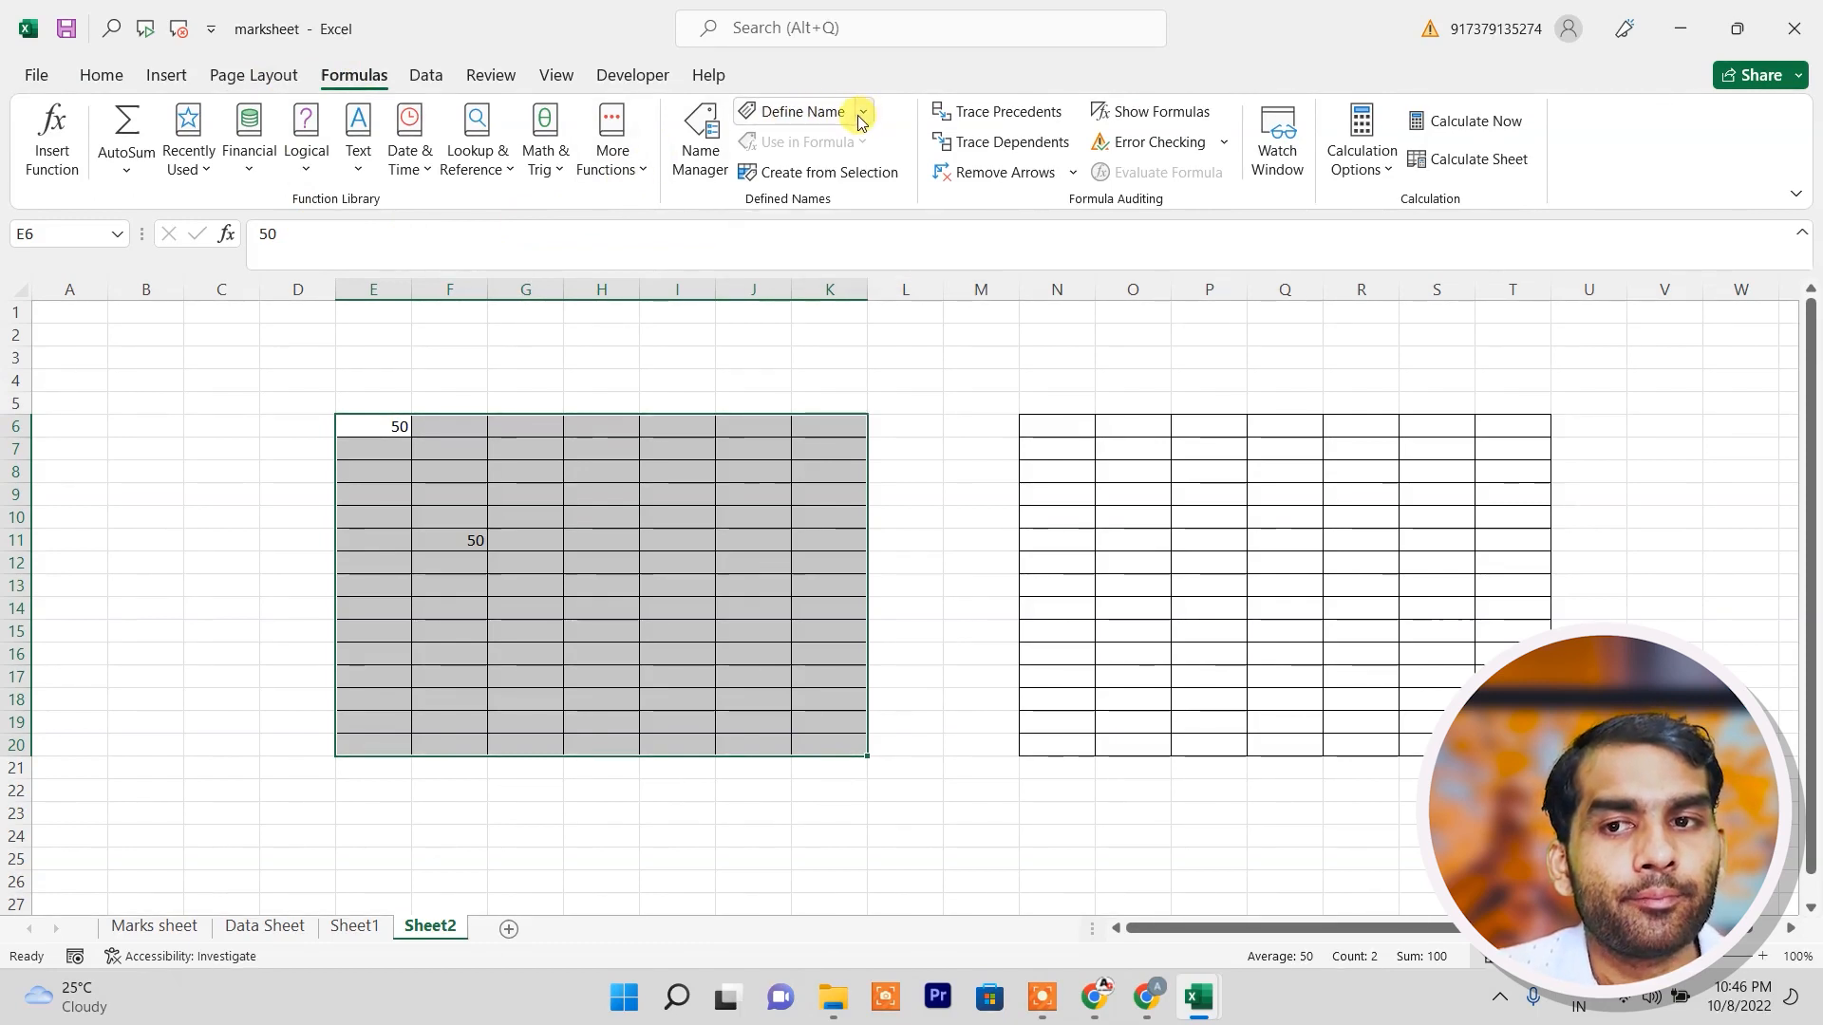
click(803, 113)
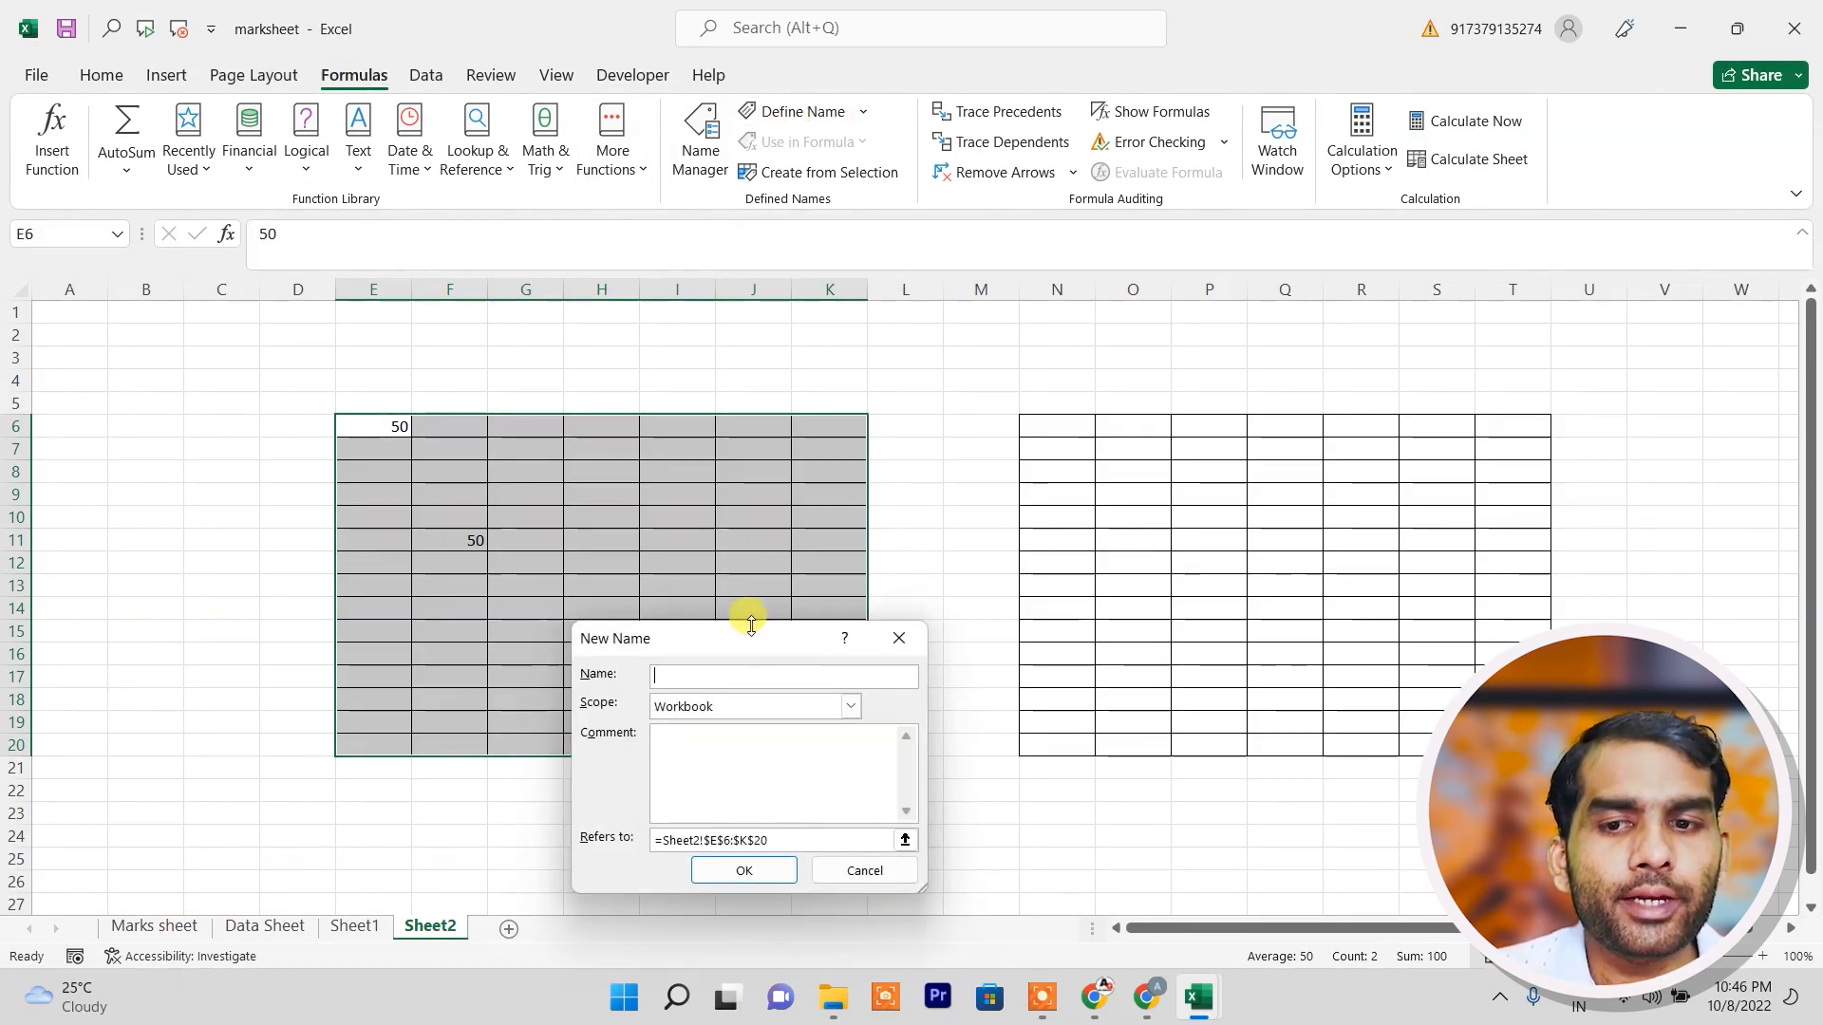
drag(747, 645, 942, 281)
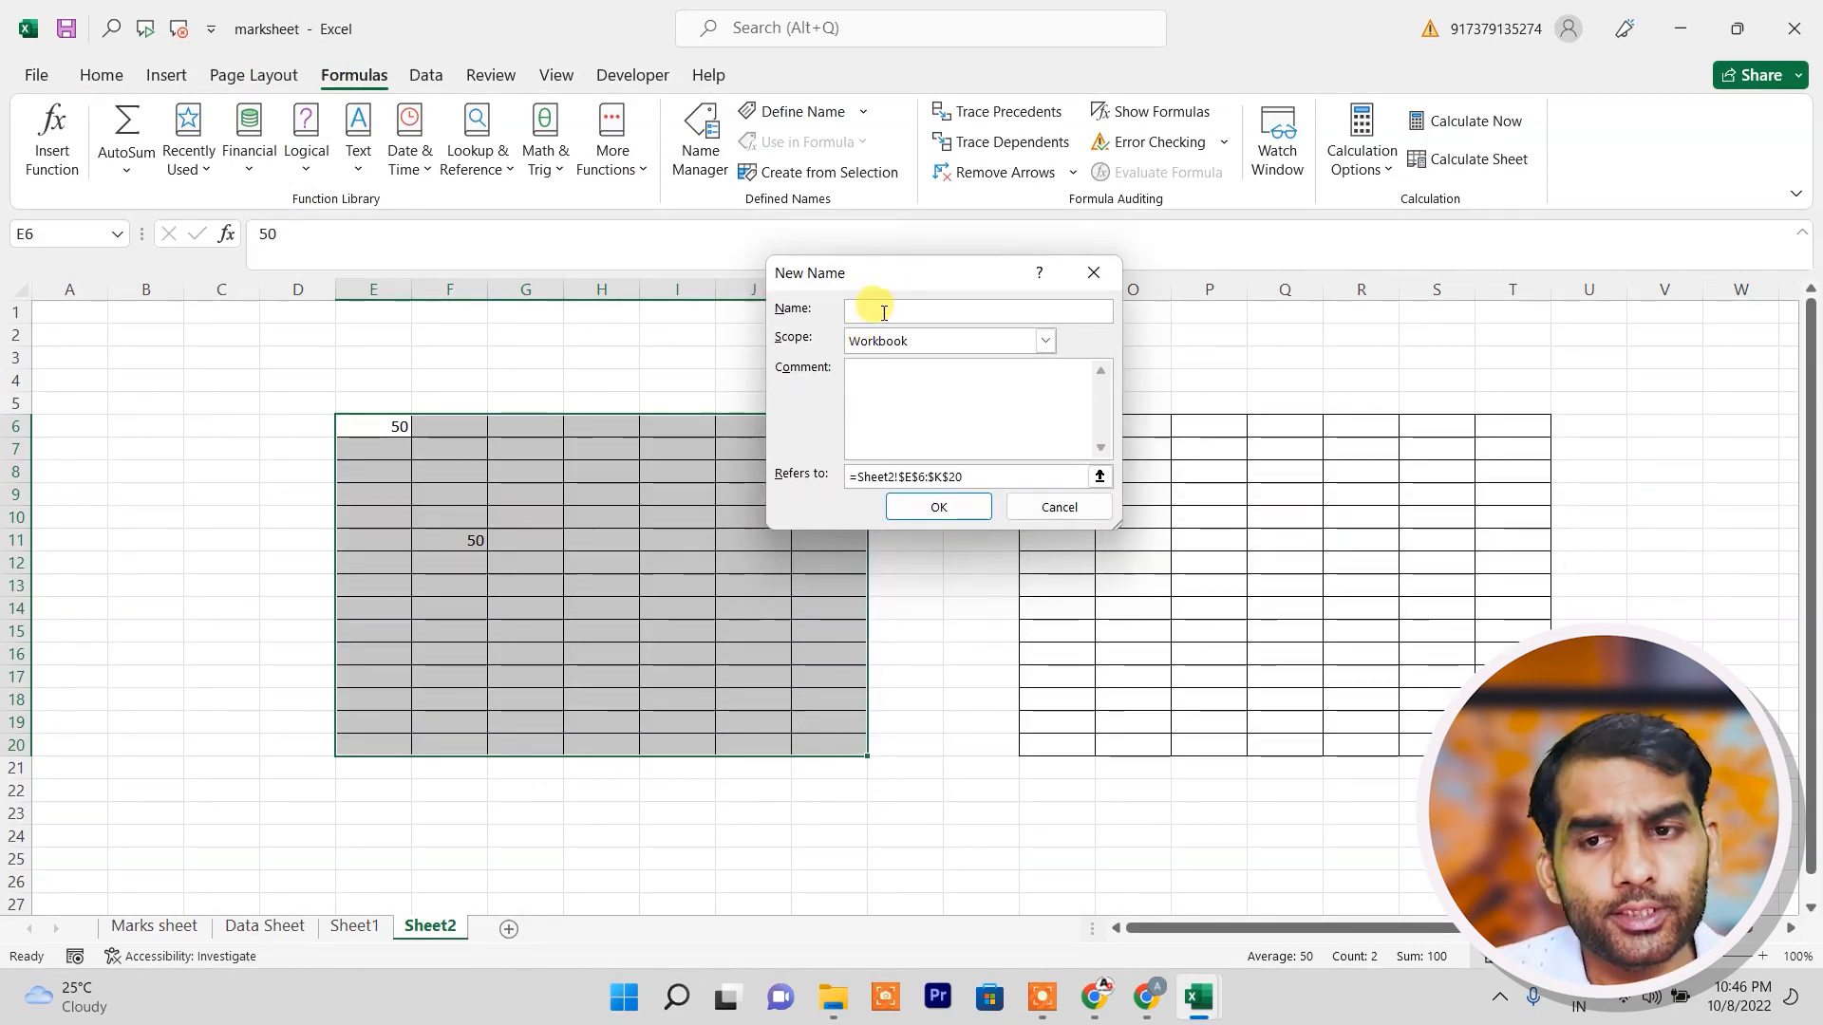
text(abc)
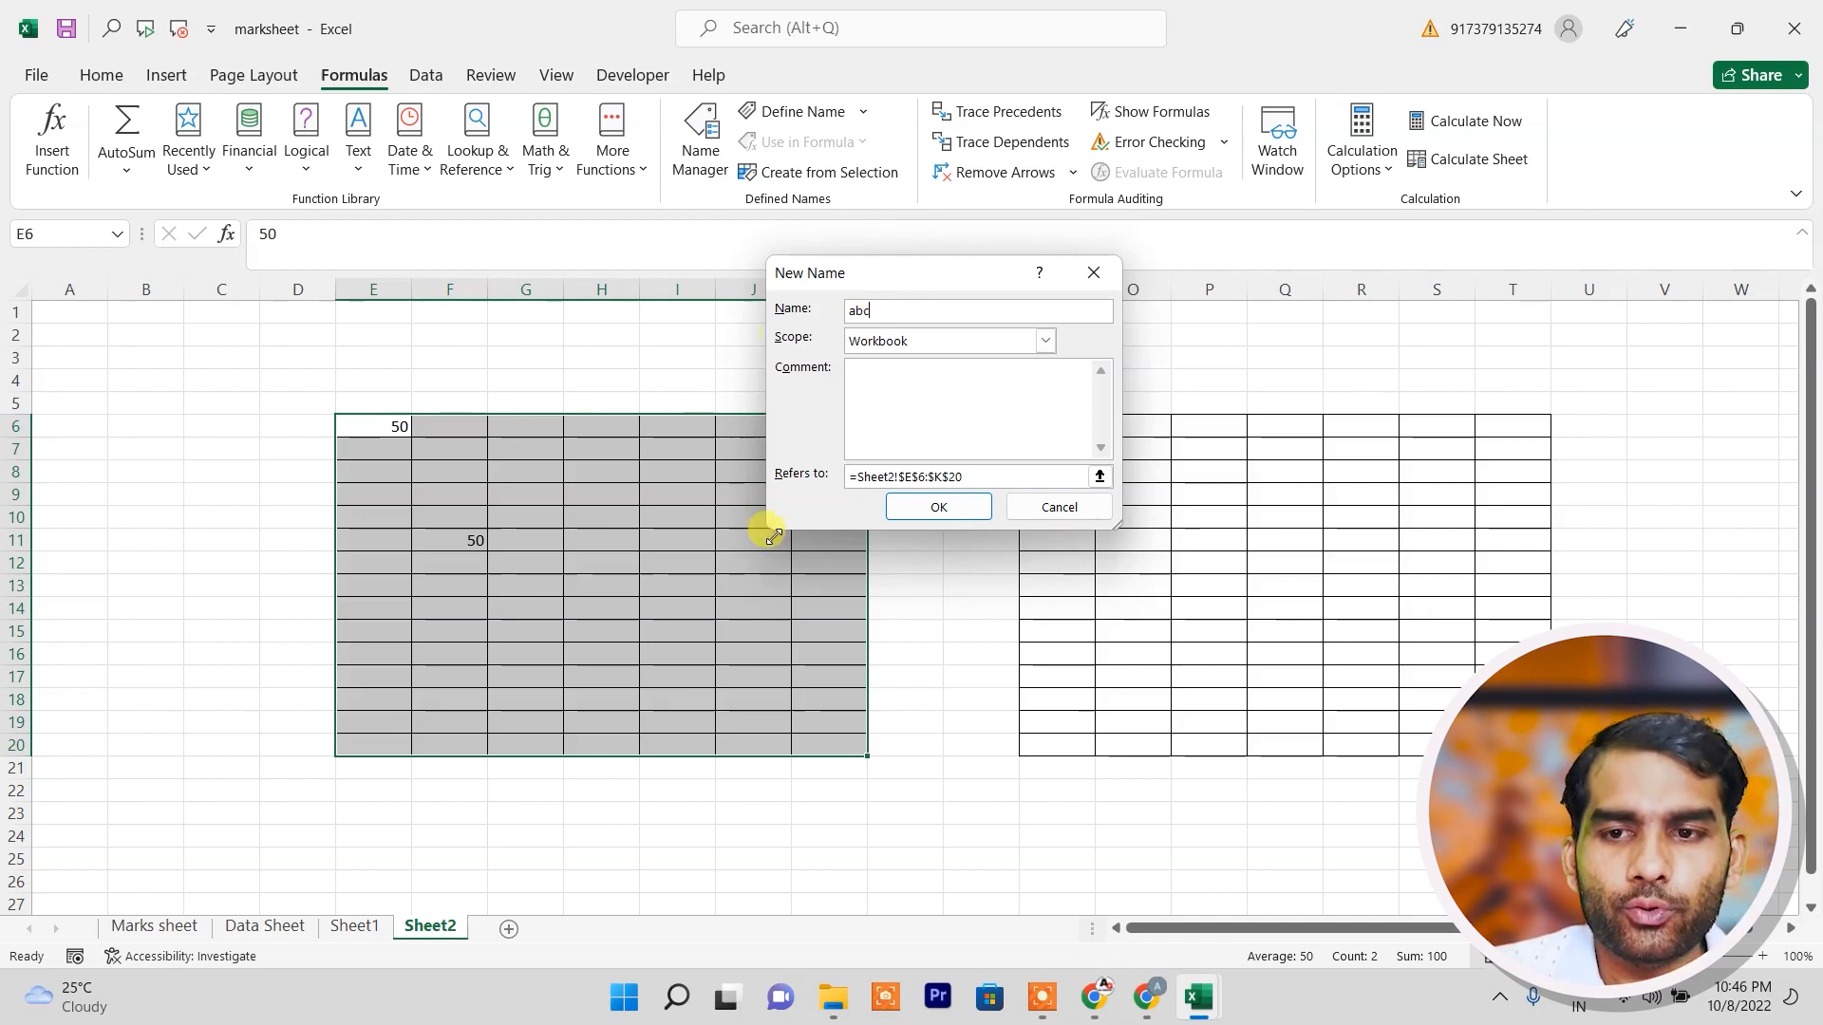
click(935, 508)
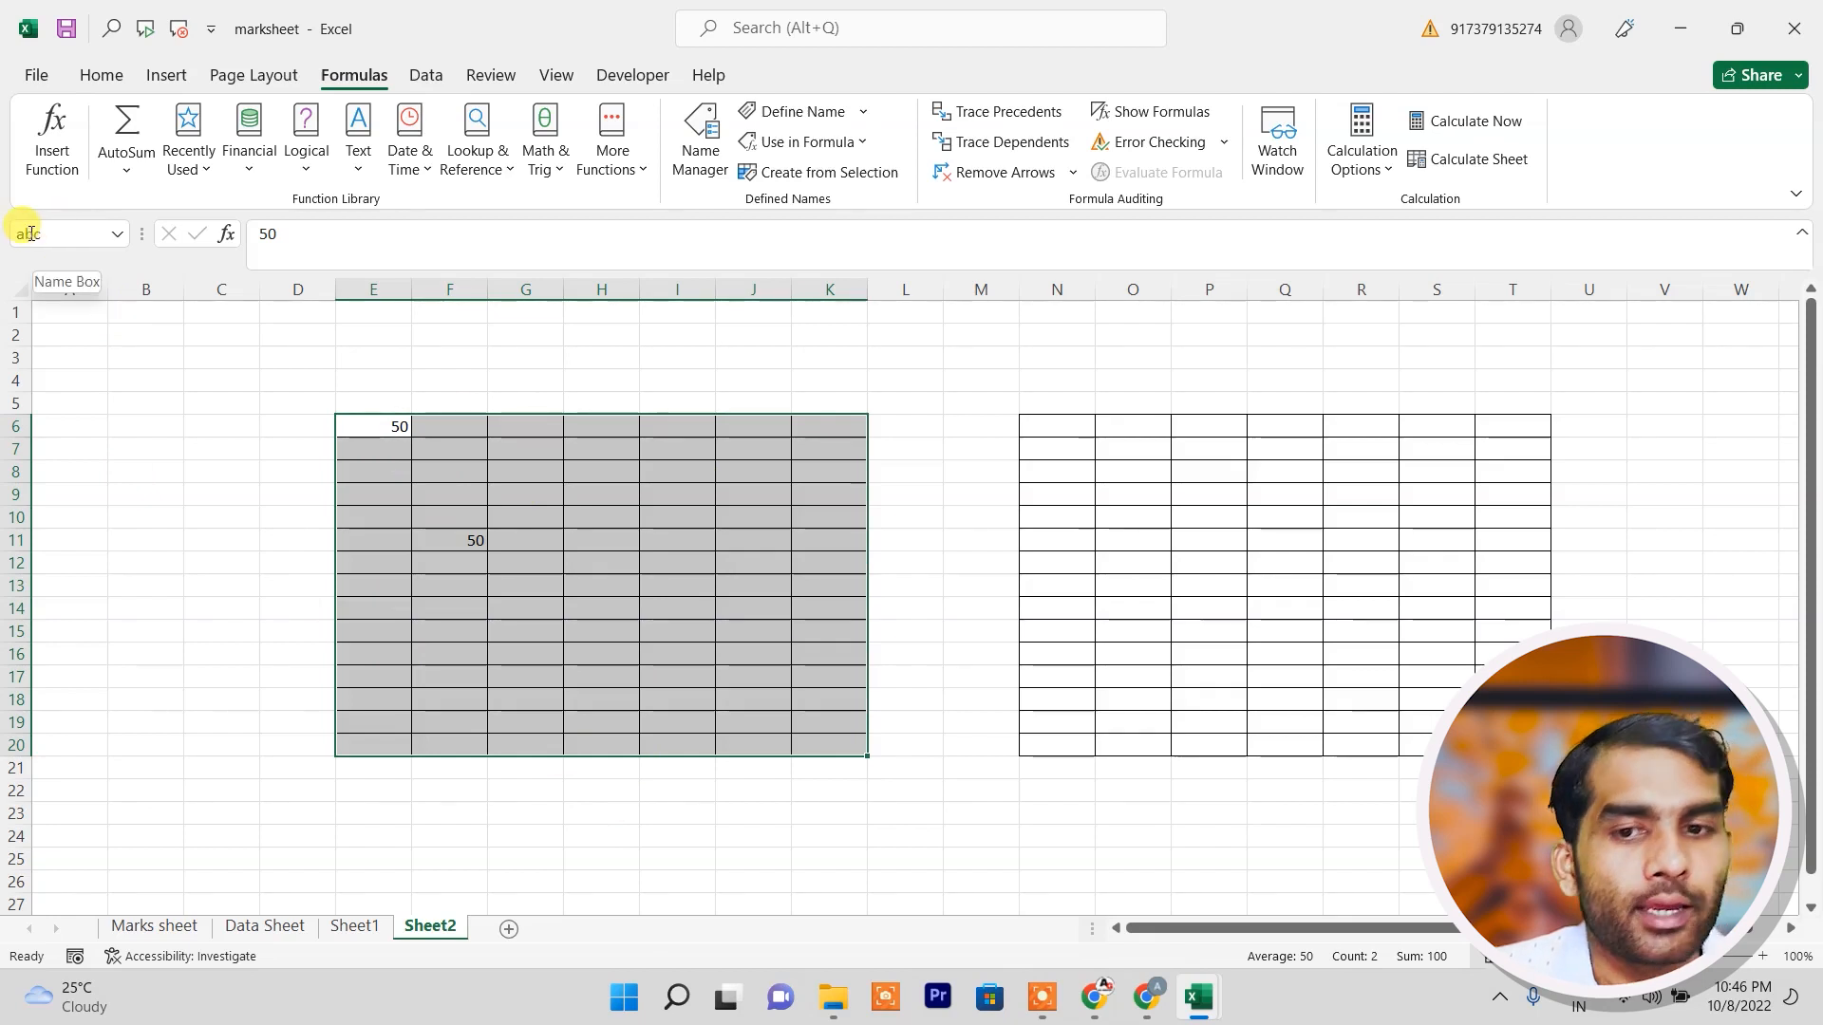
Enter the formula =SUM(abc) in H23 to total the first grid by its defined name.
click(609, 812)
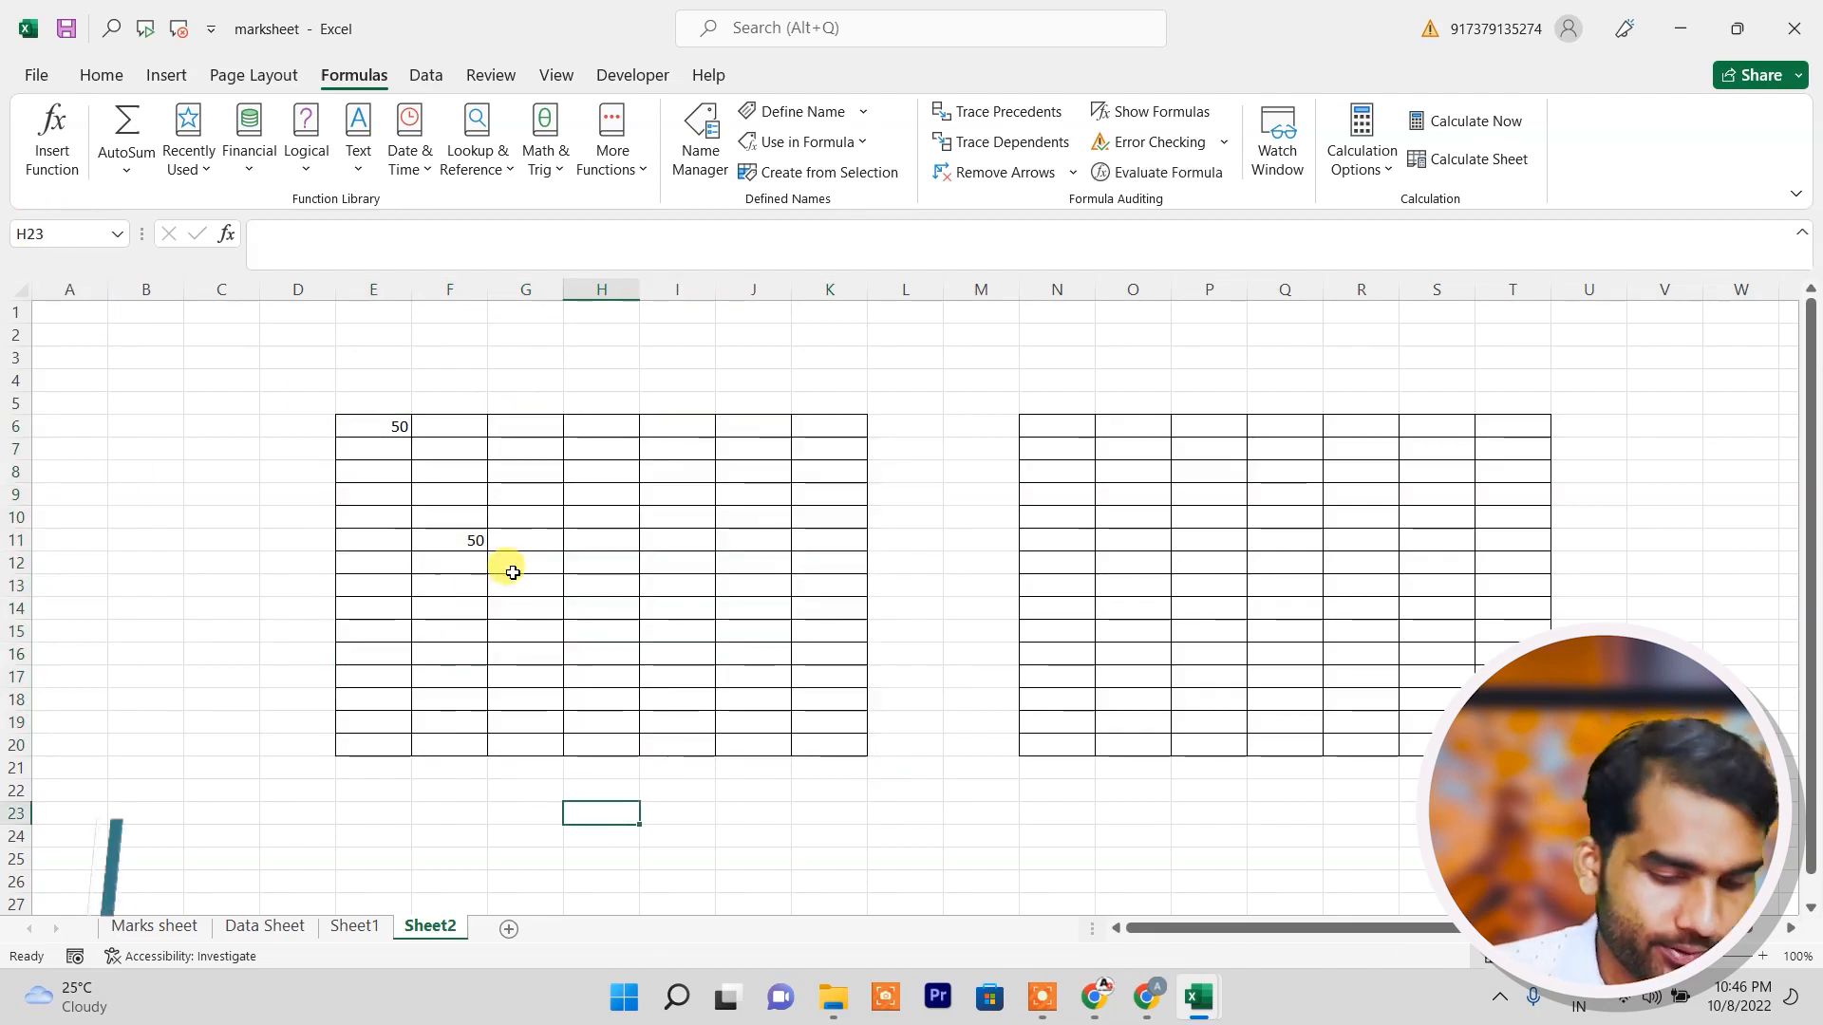
text(=sum()
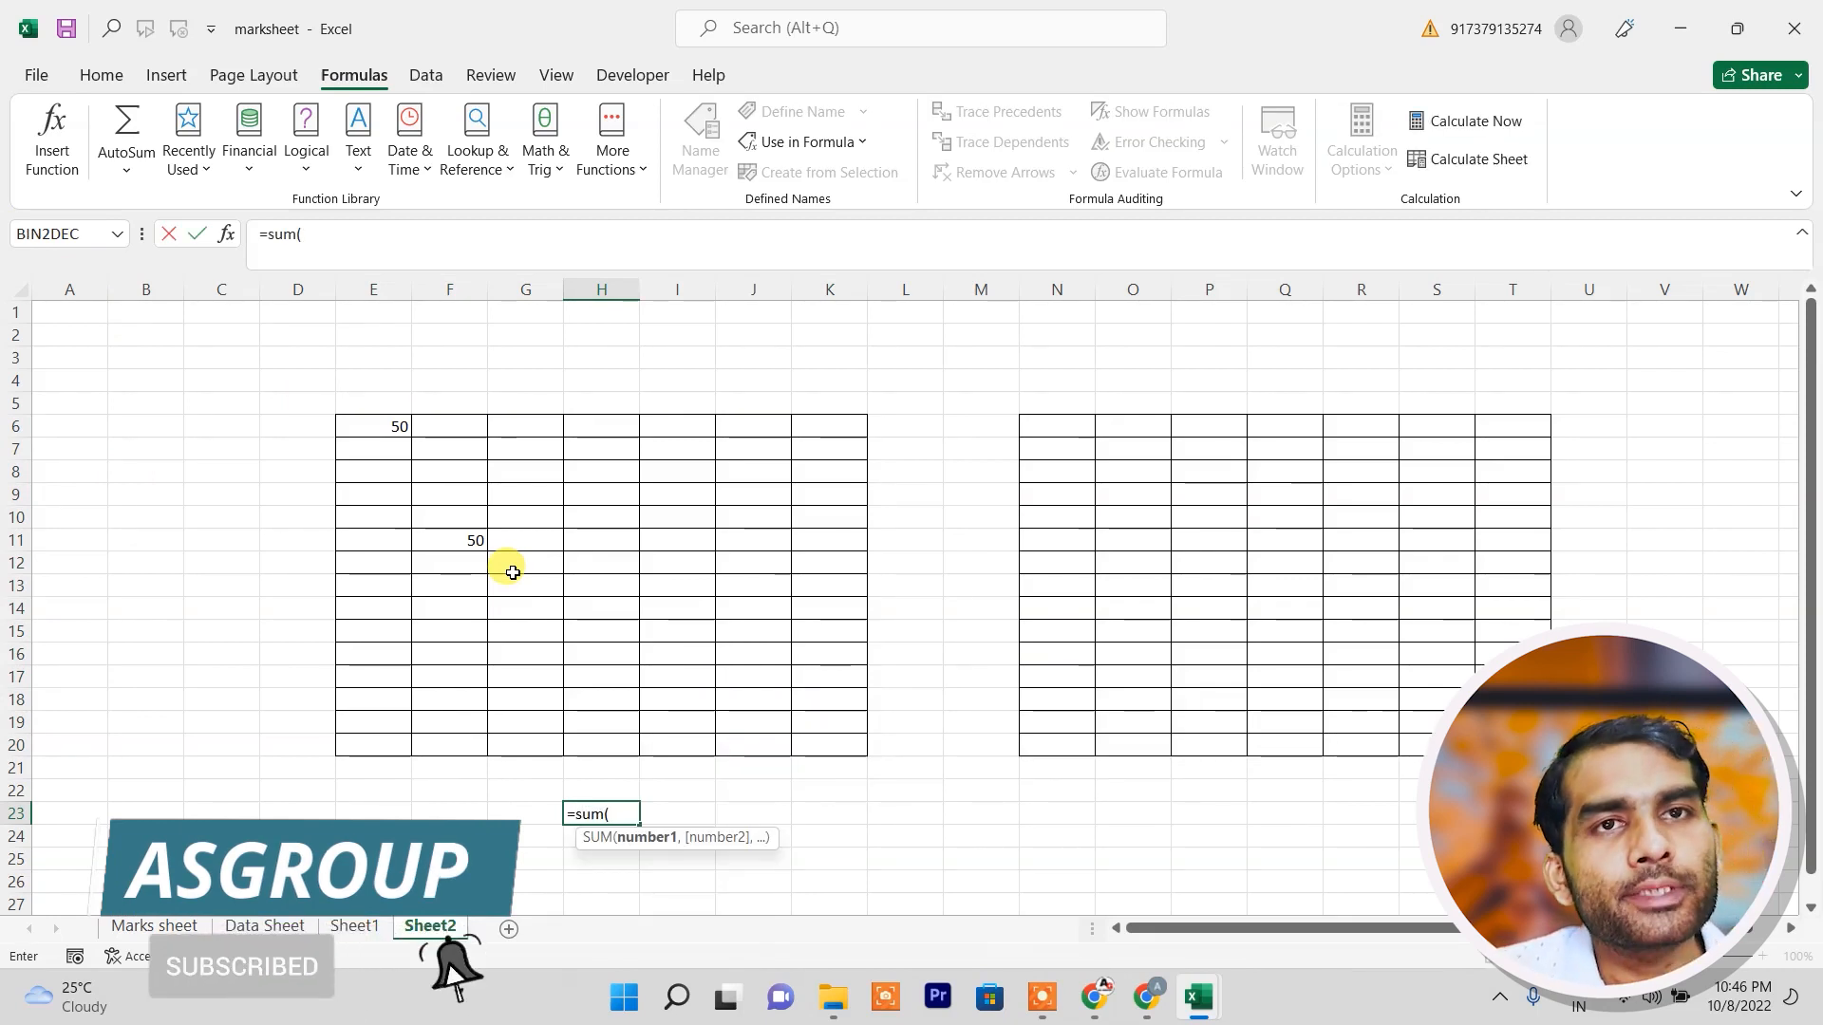
text(abc)
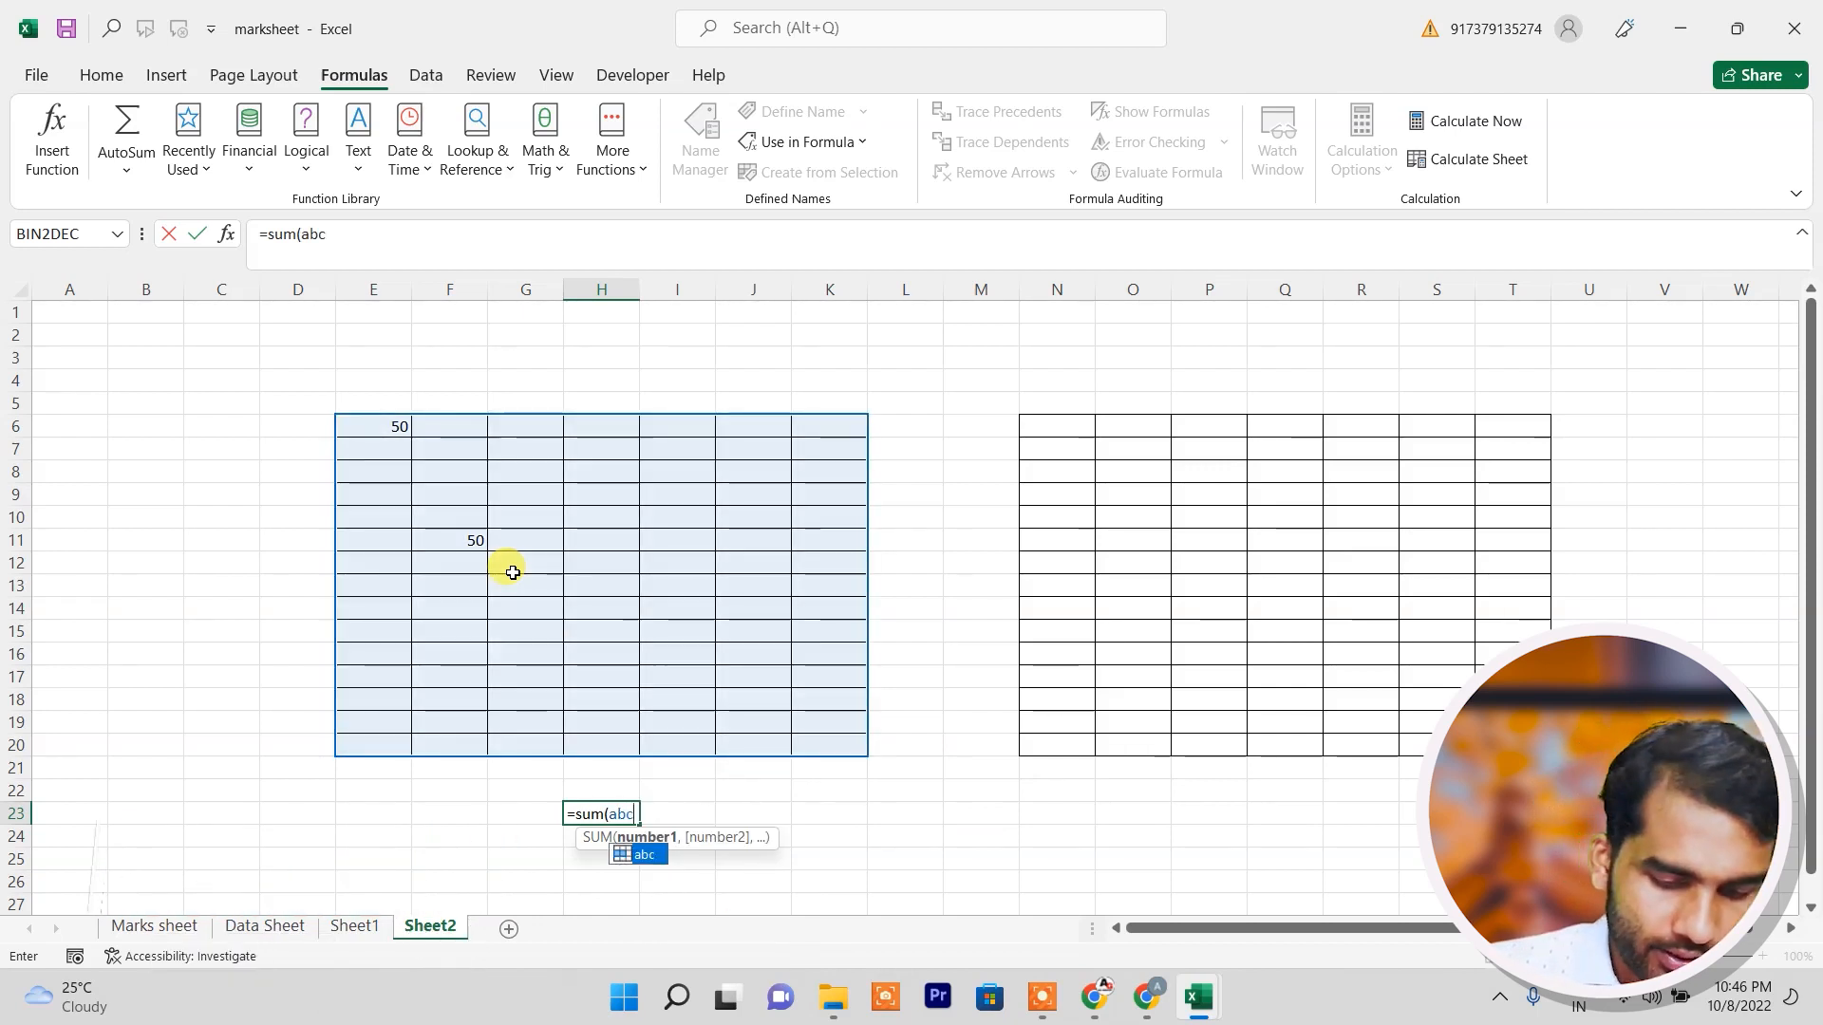
text())
key(Return)
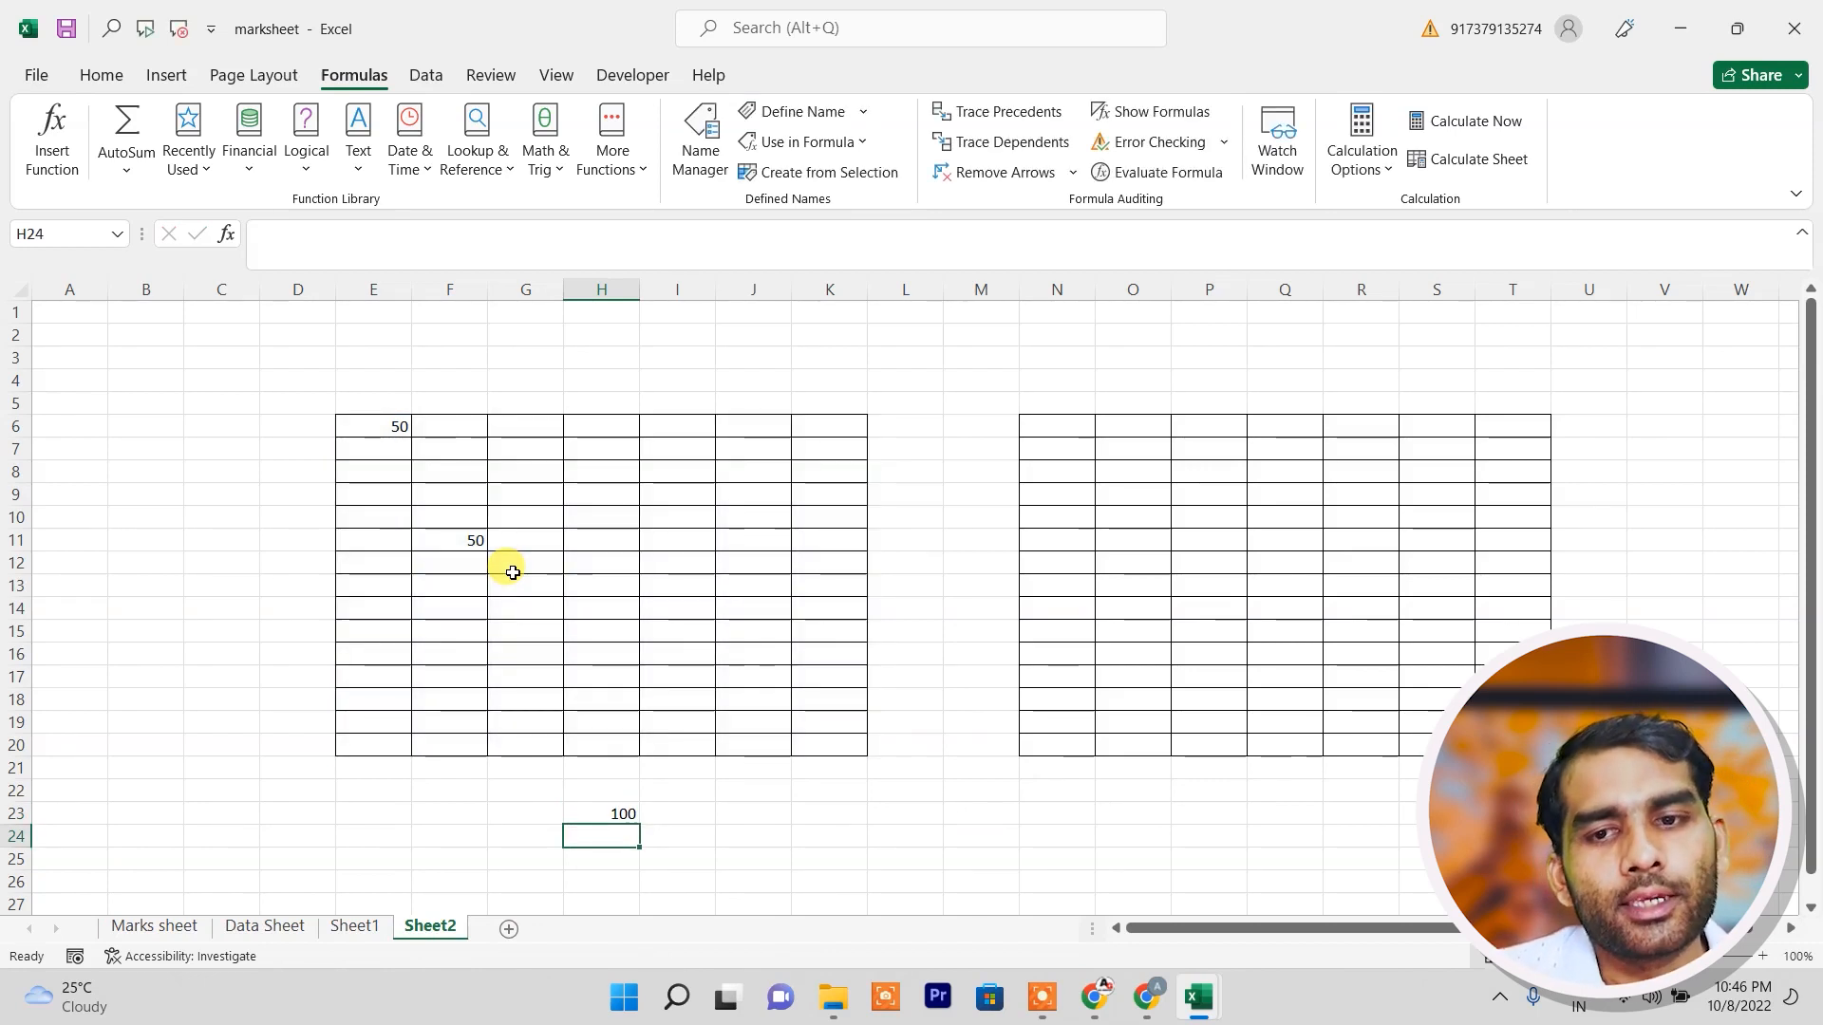
Enter 50 in cell I8 of the first grid.
click(694, 476)
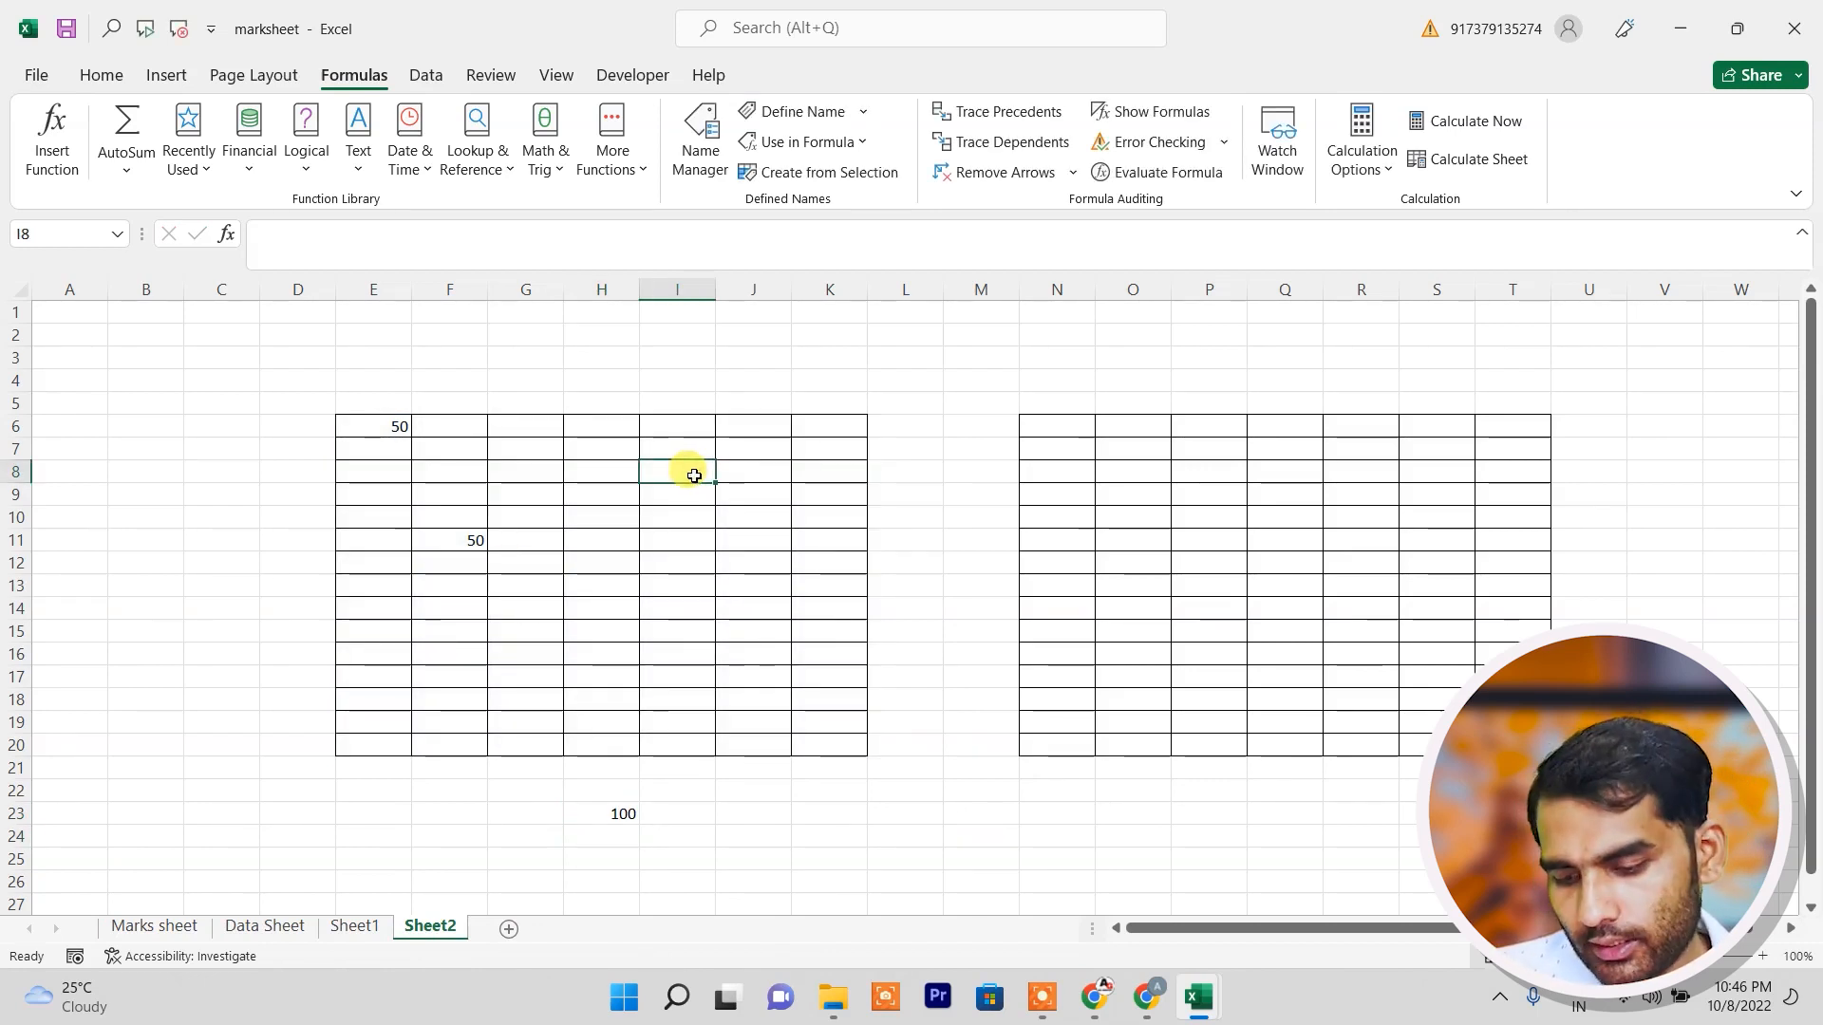
text(50)
key(Return)
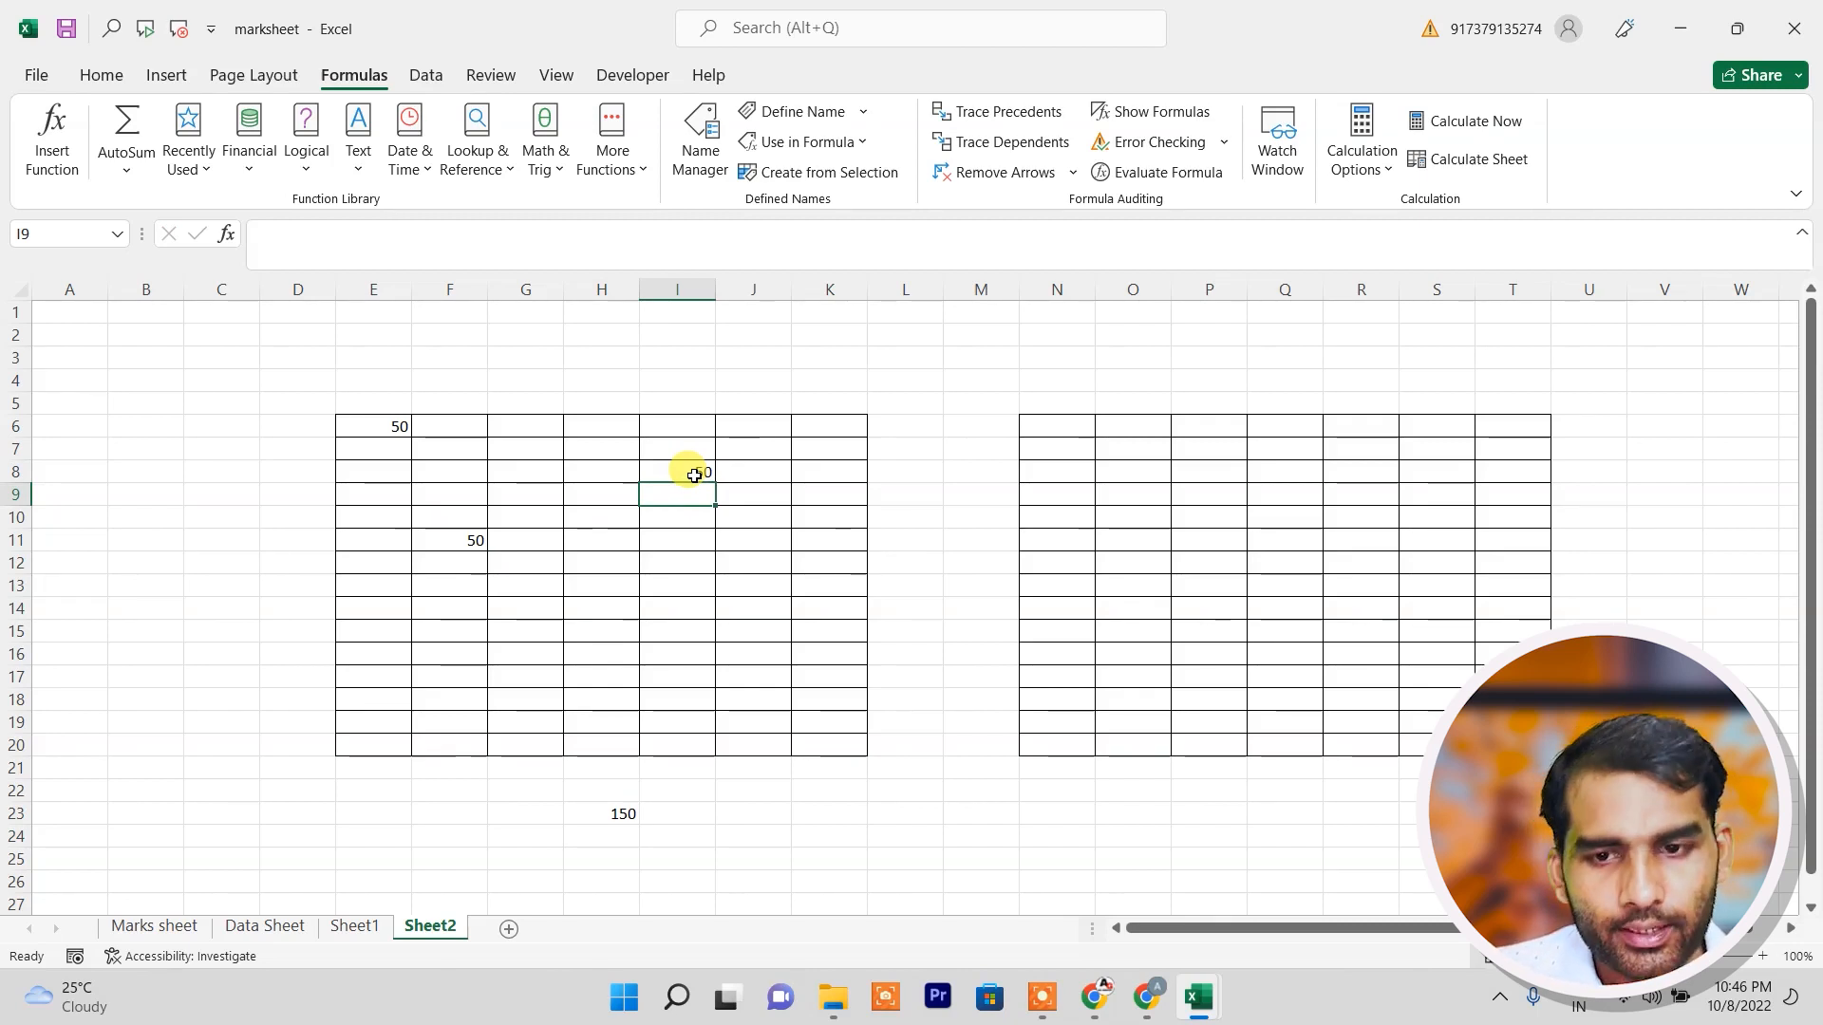
Clear H23 and rebuild its SUM formula, inserting the defined name abc with Use in Formula.
click(631, 811)
key(Delete)
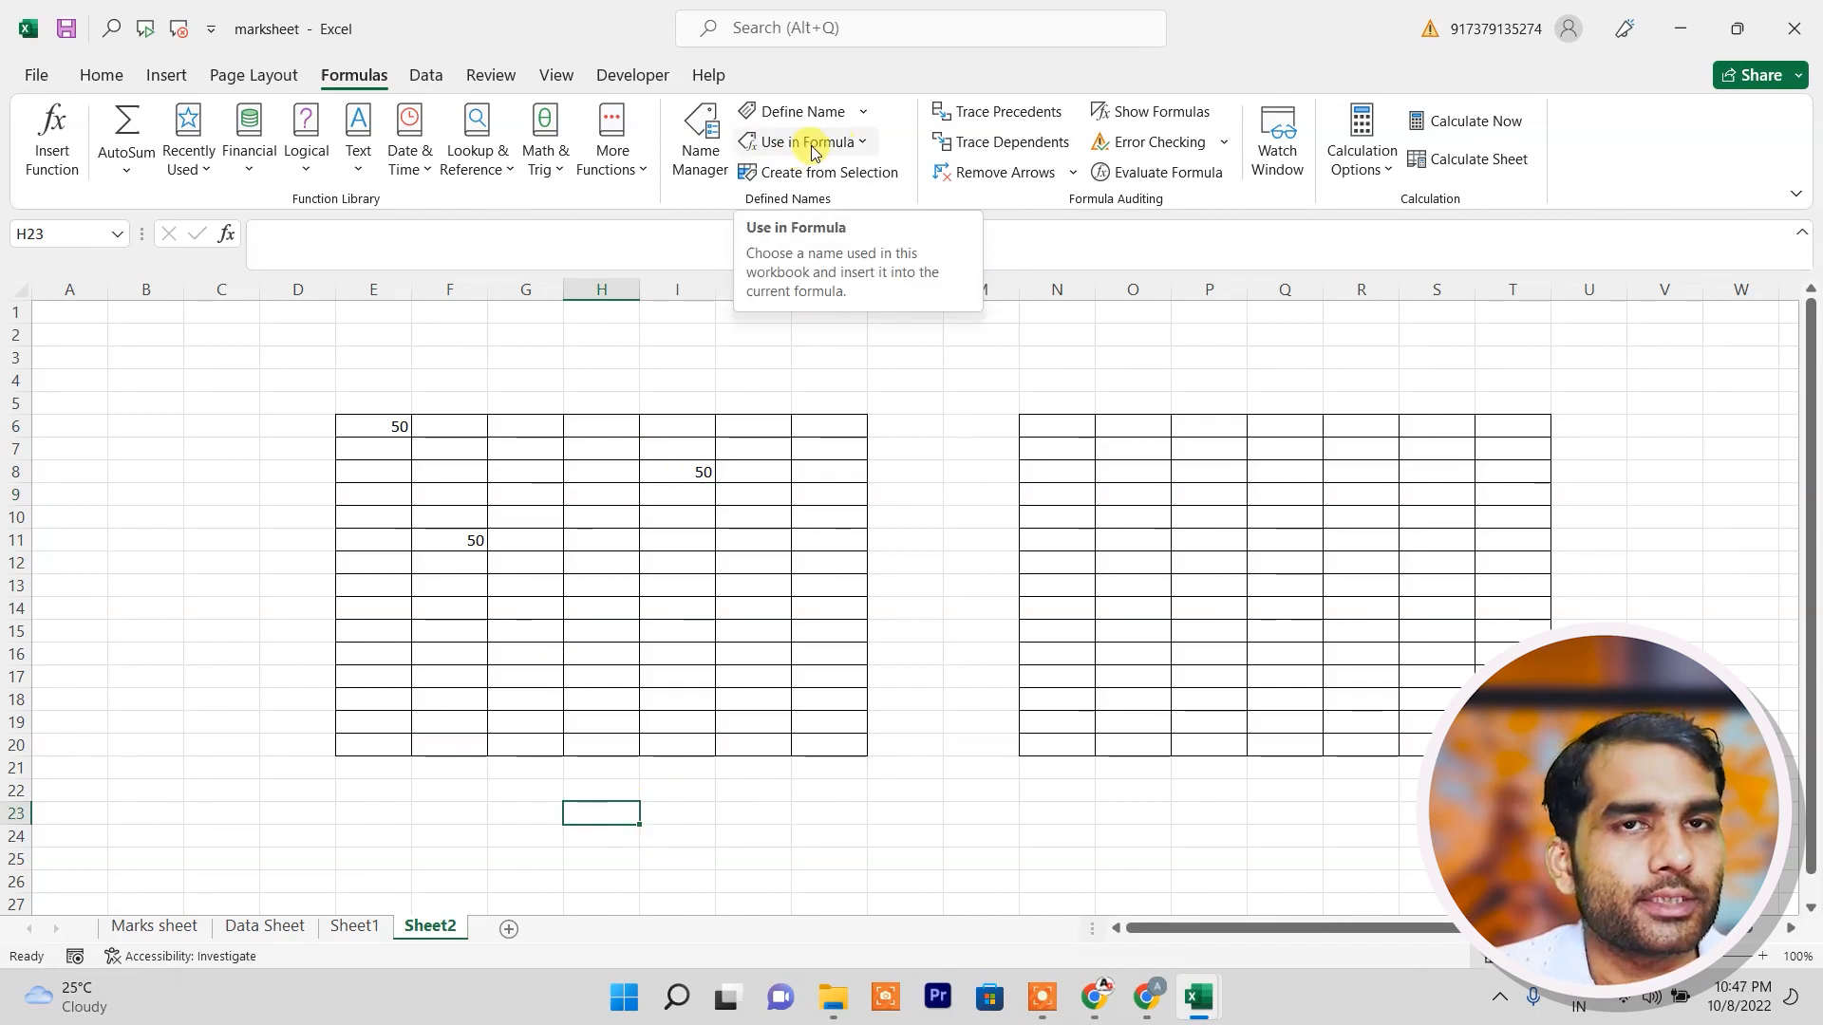
text(=sum)
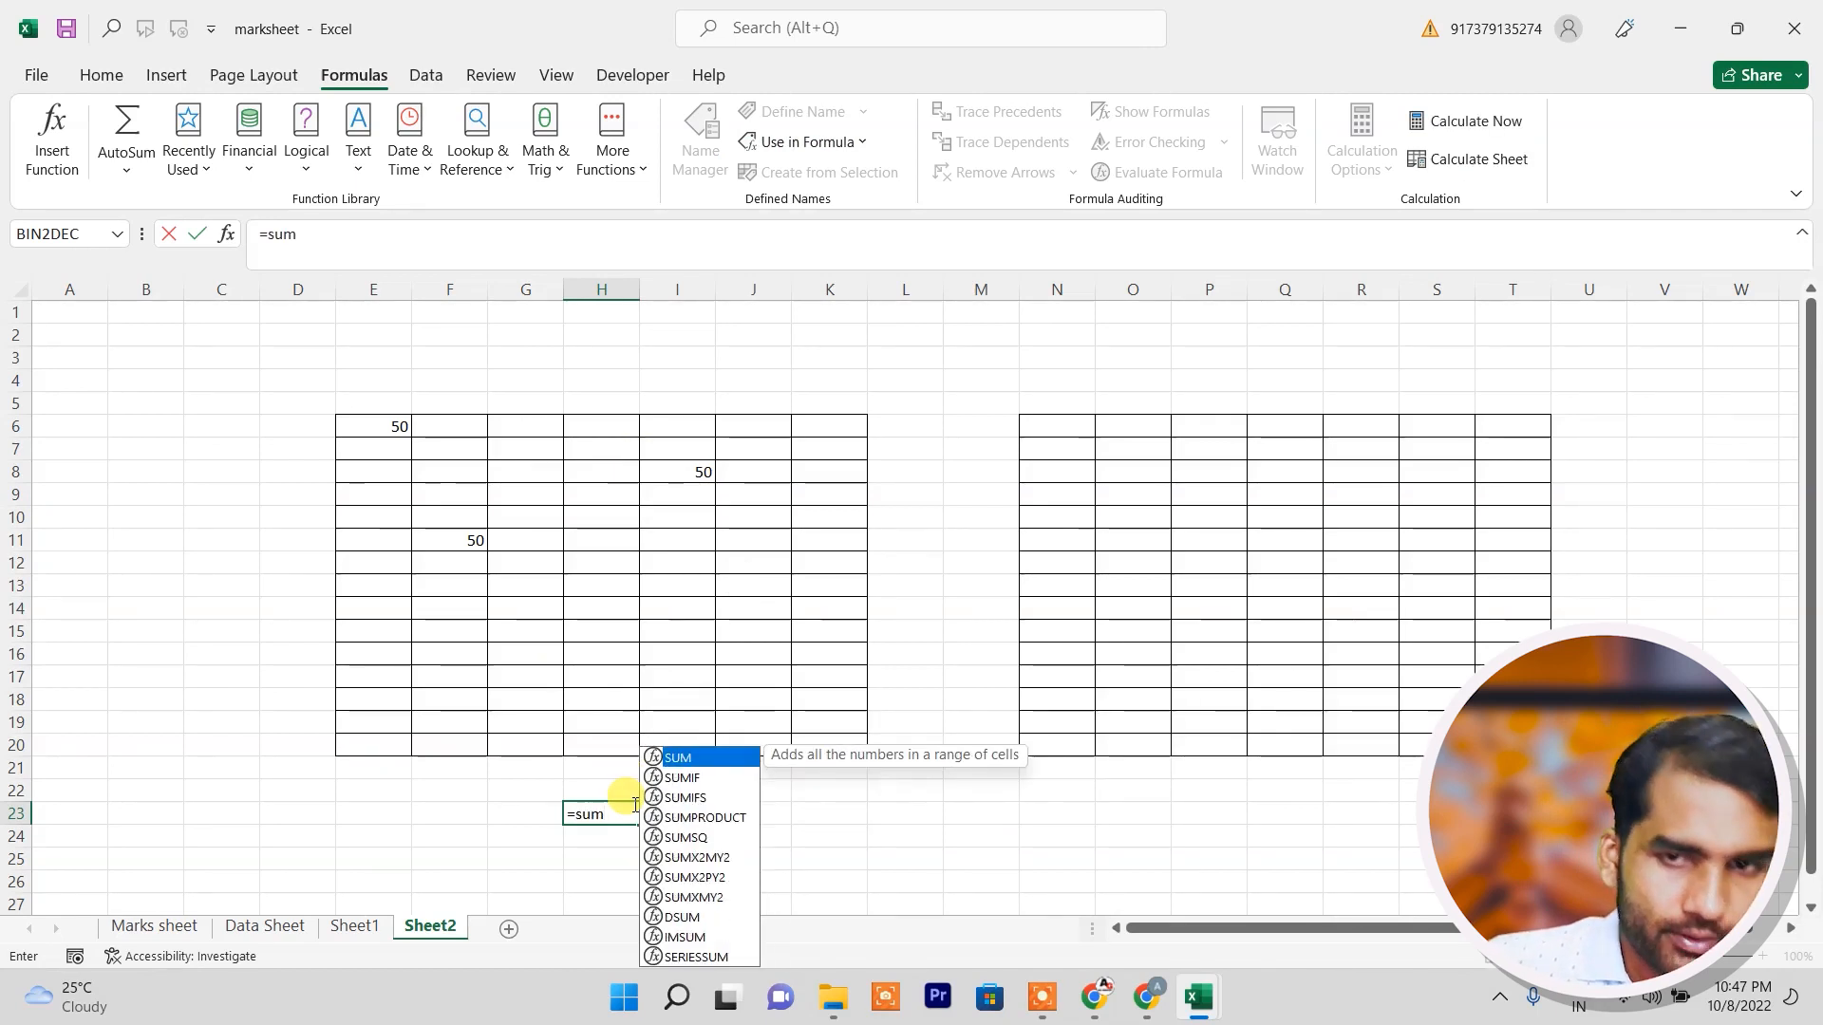
text(()
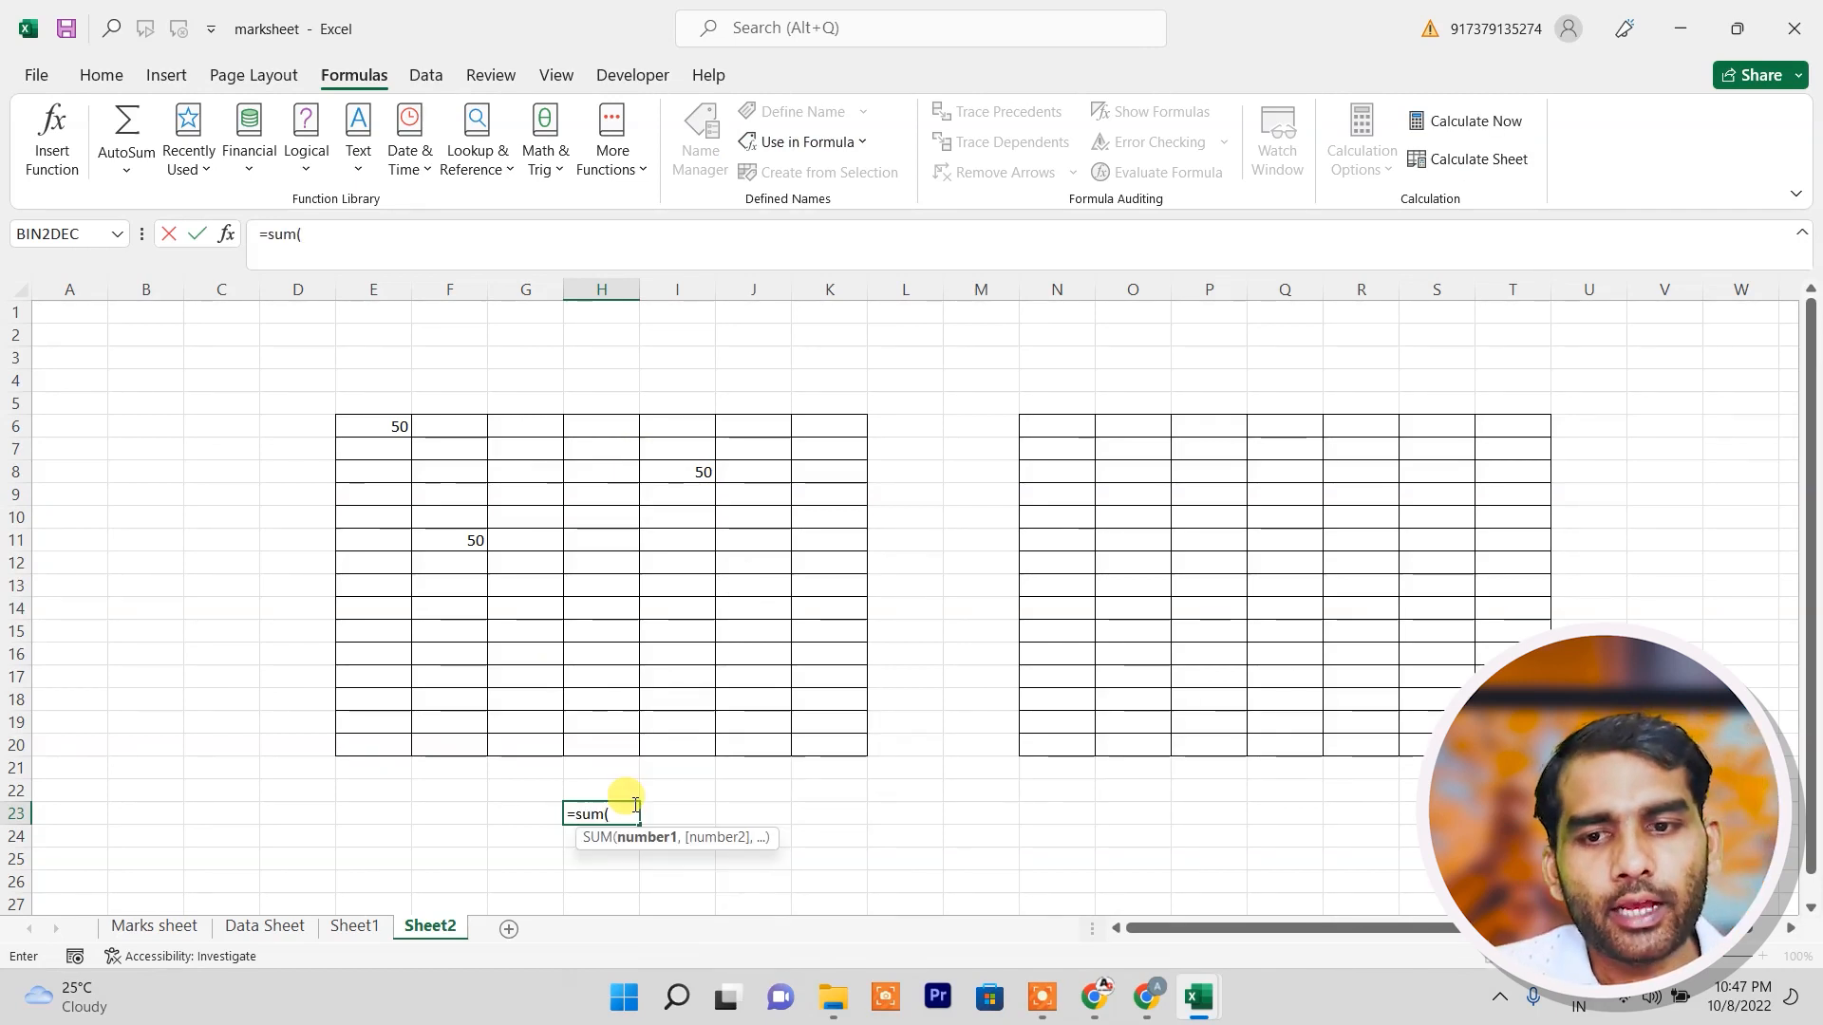
click(860, 142)
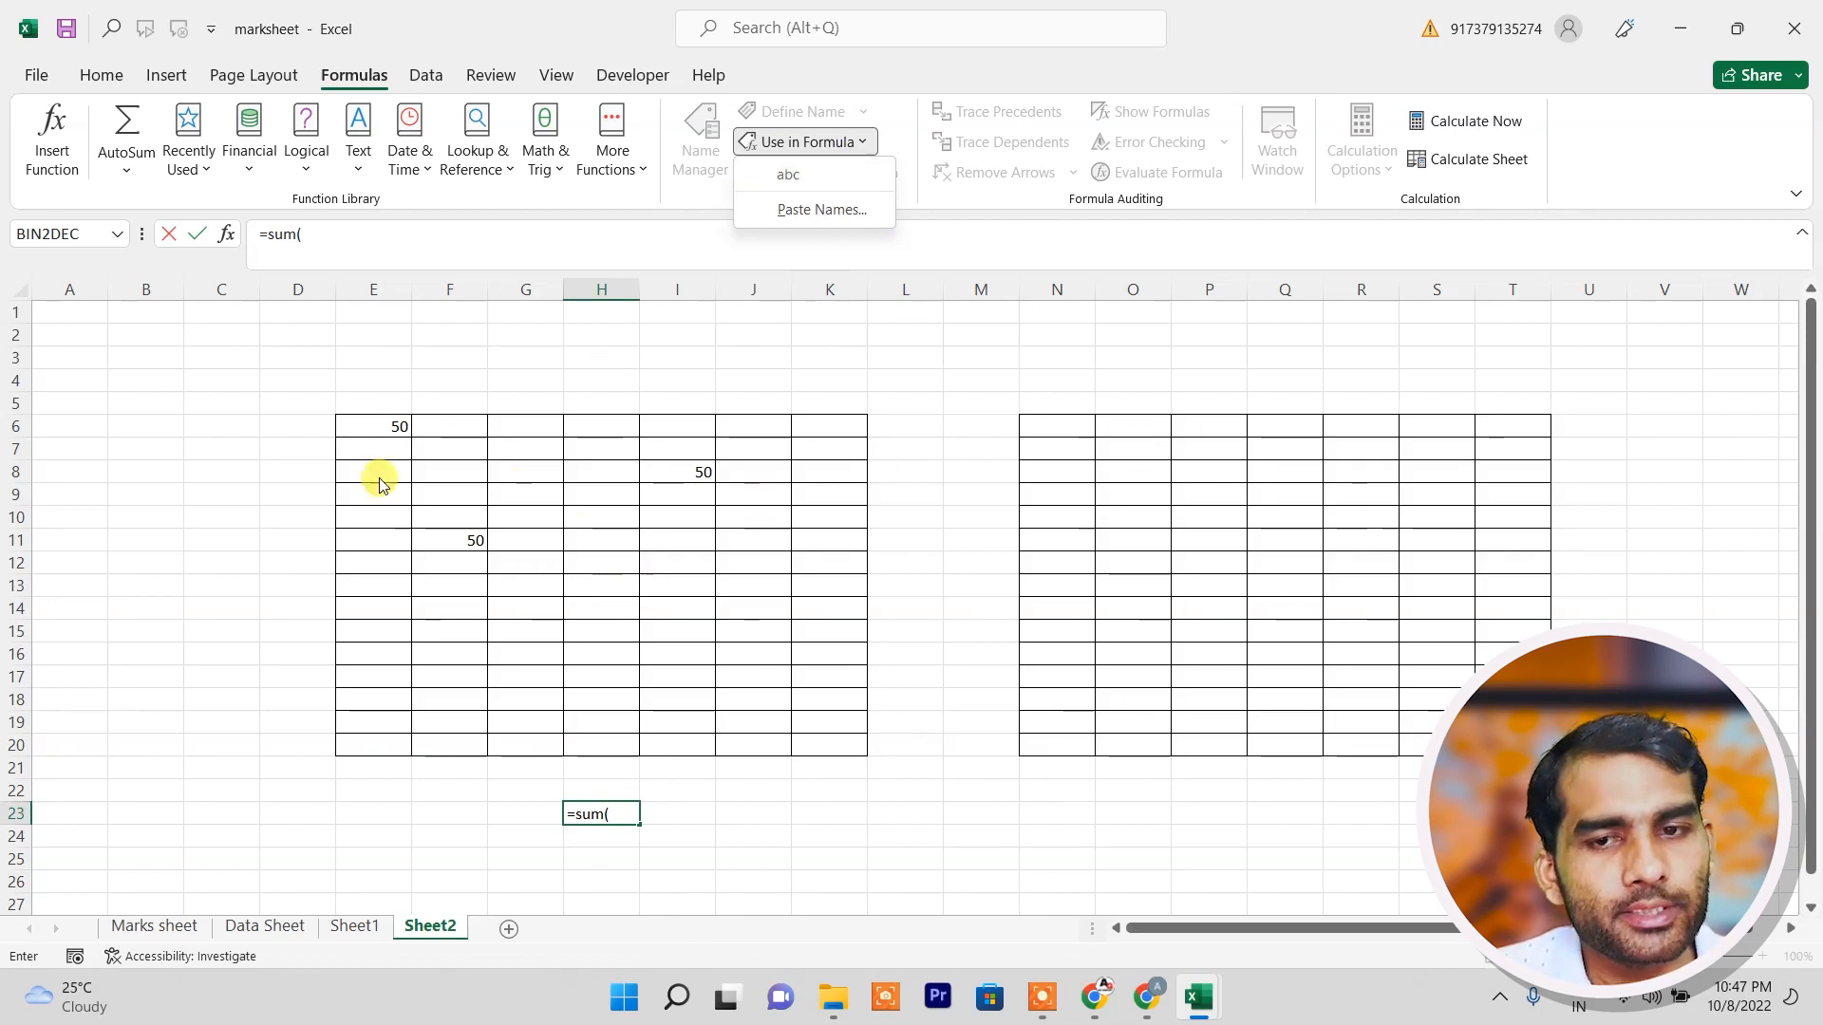
click(789, 177)
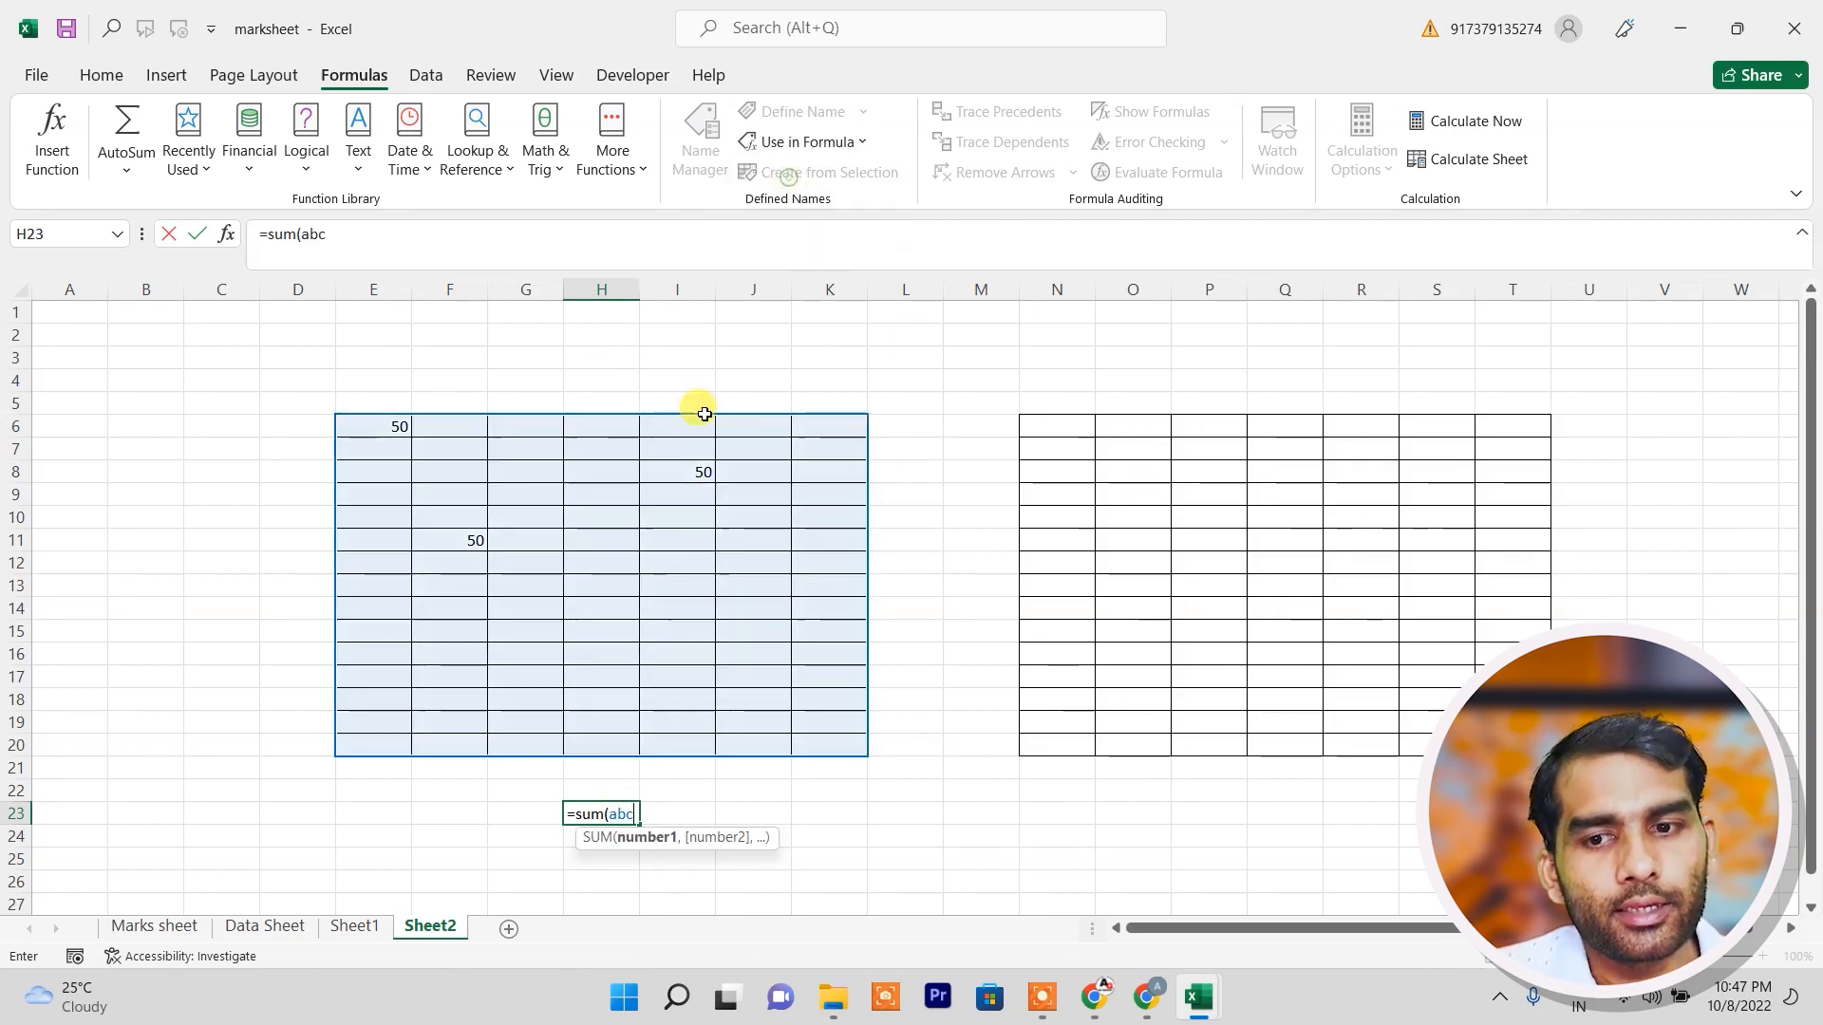
text())
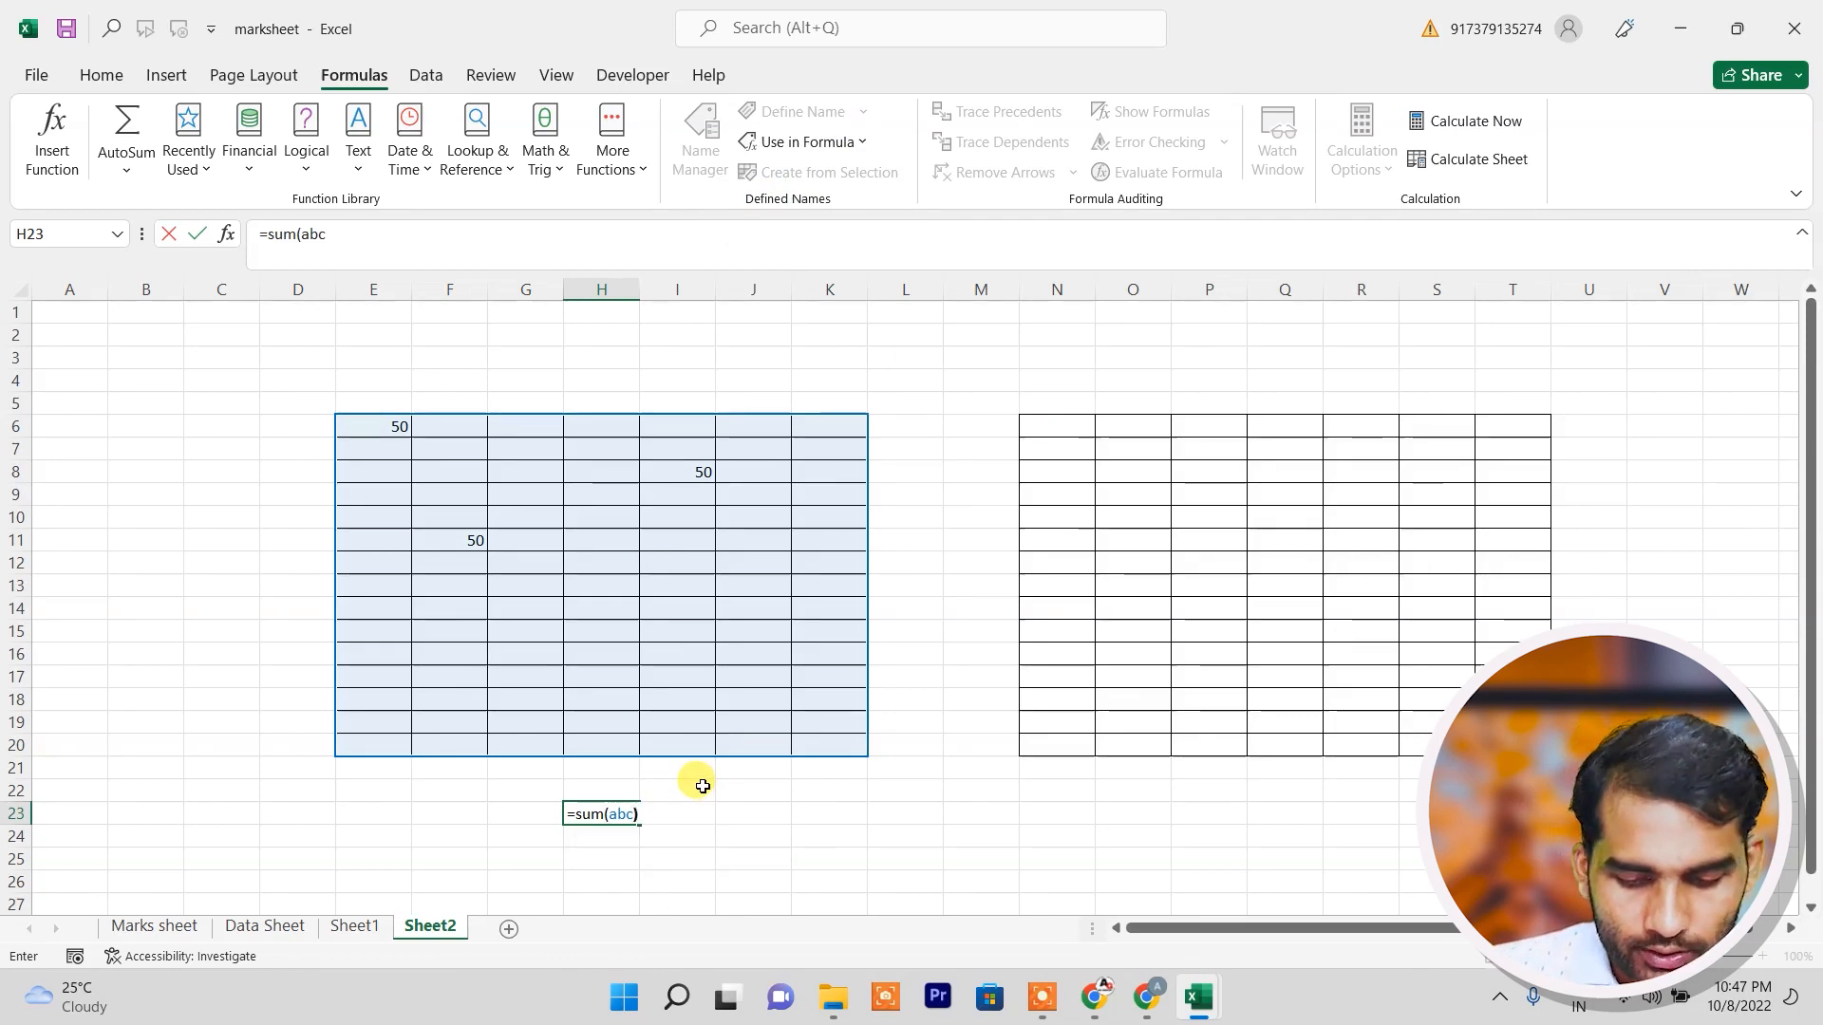
key(Return)
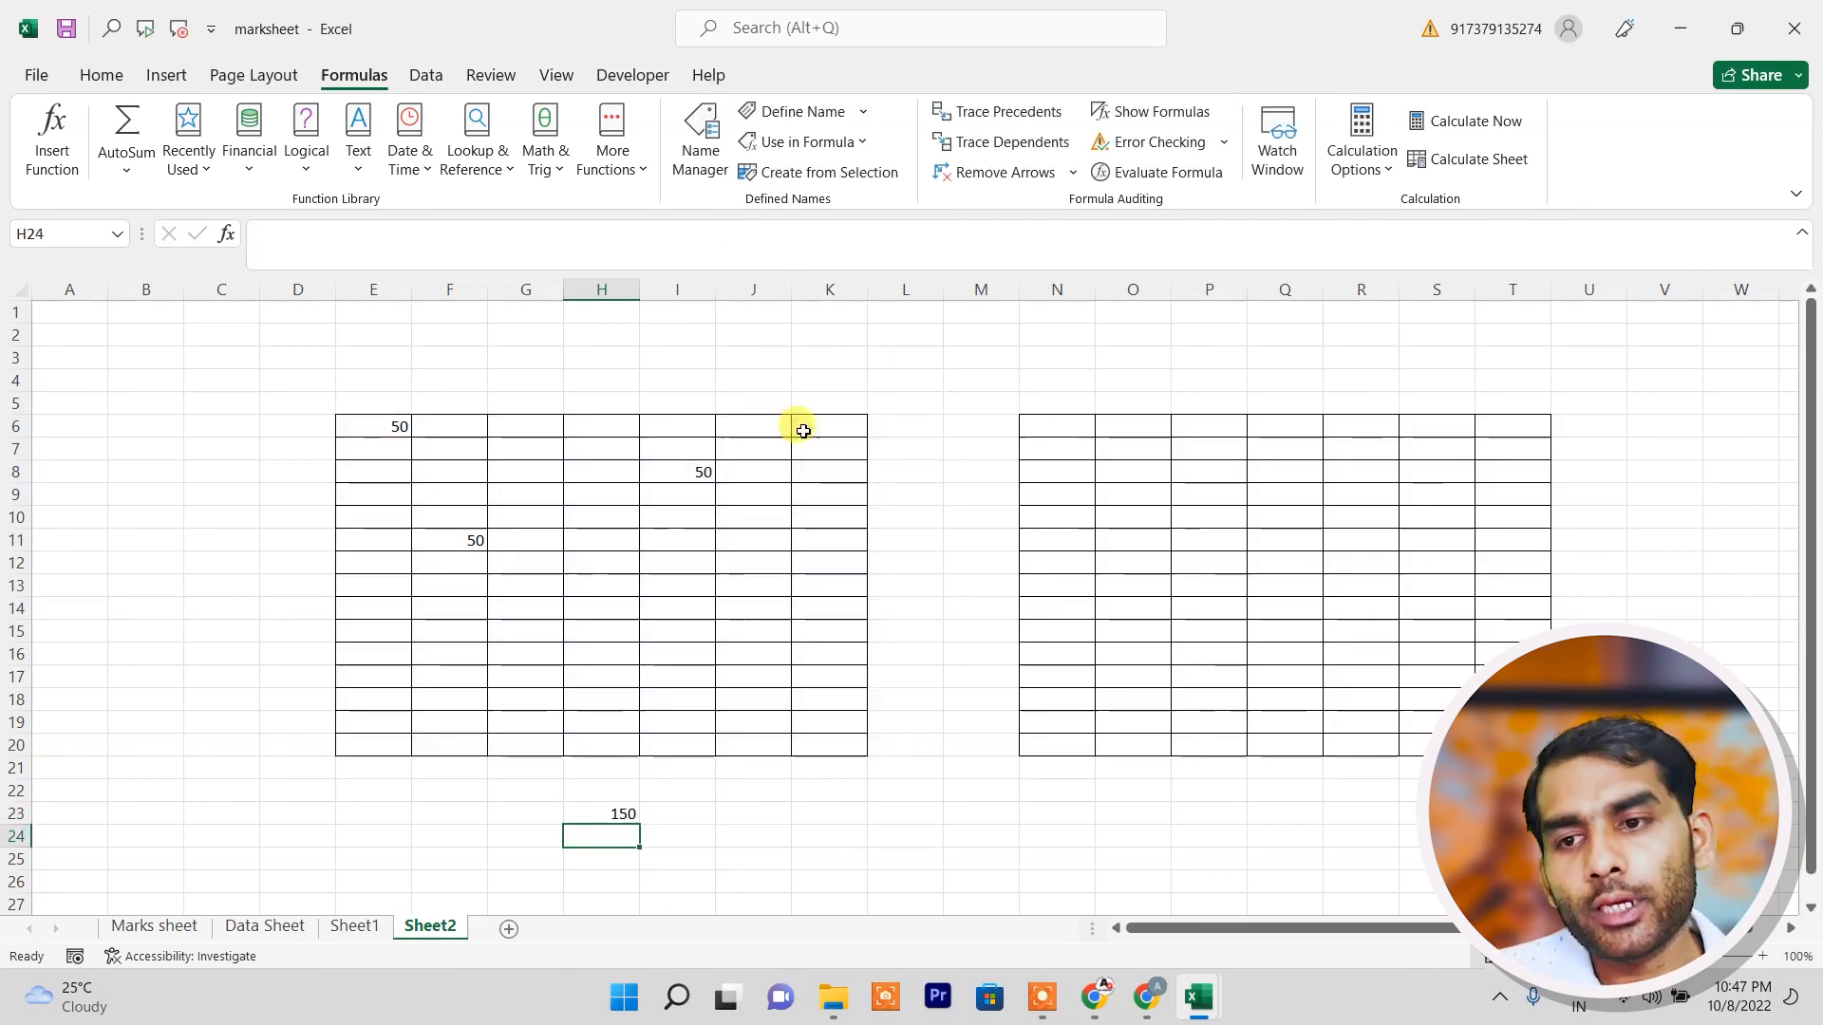
Define the workbook-scoped name xyz for the range N6:T20.
drag(1035, 421, 1511, 746)
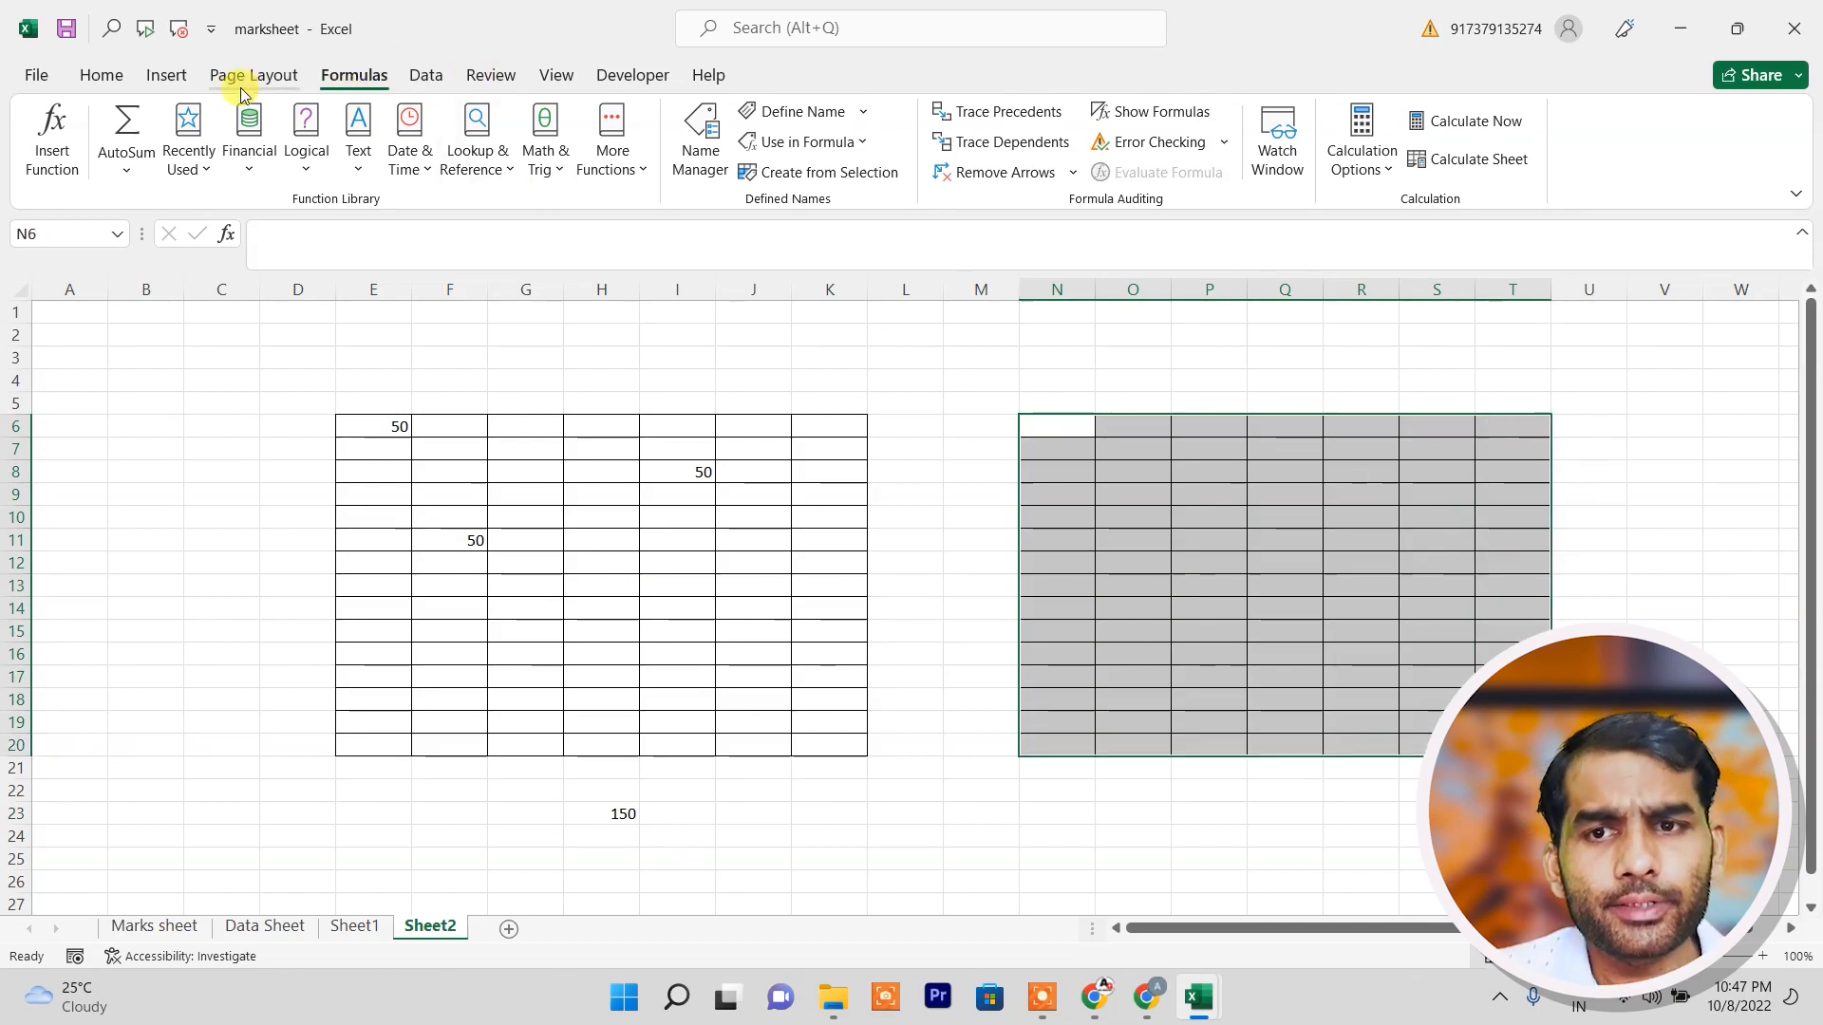
click(803, 111)
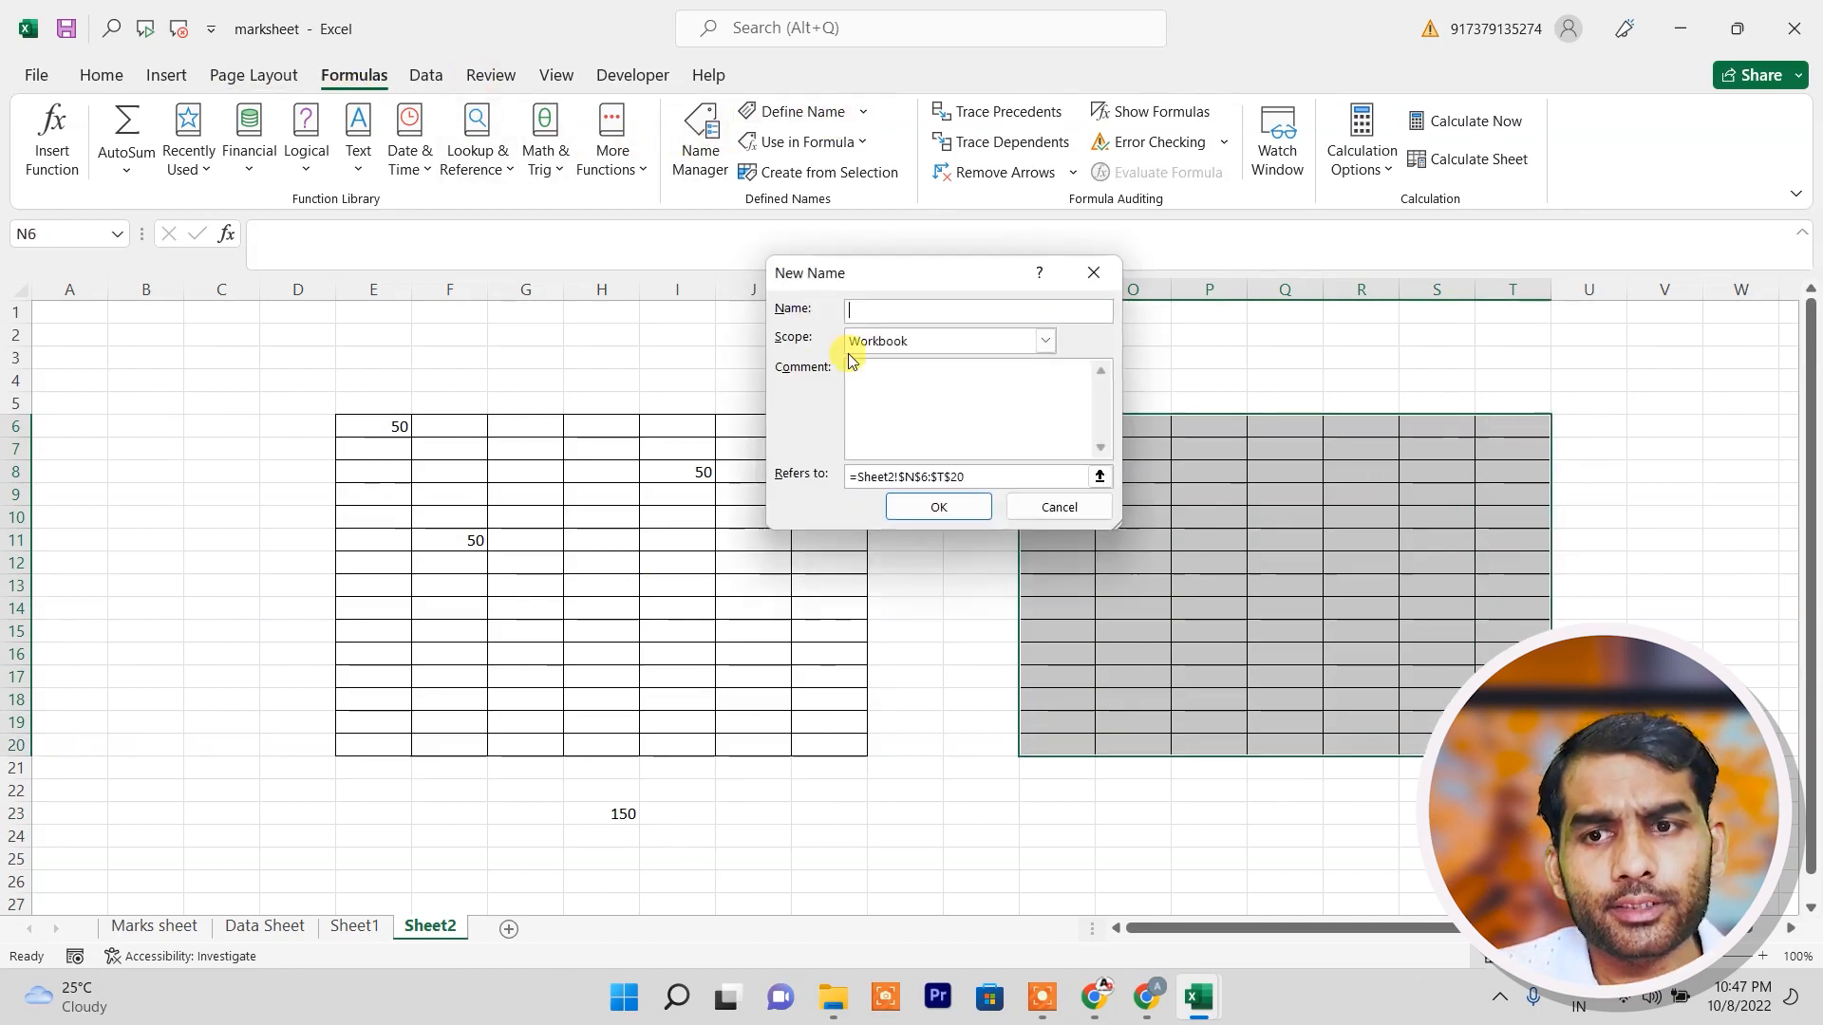
text(xyz)
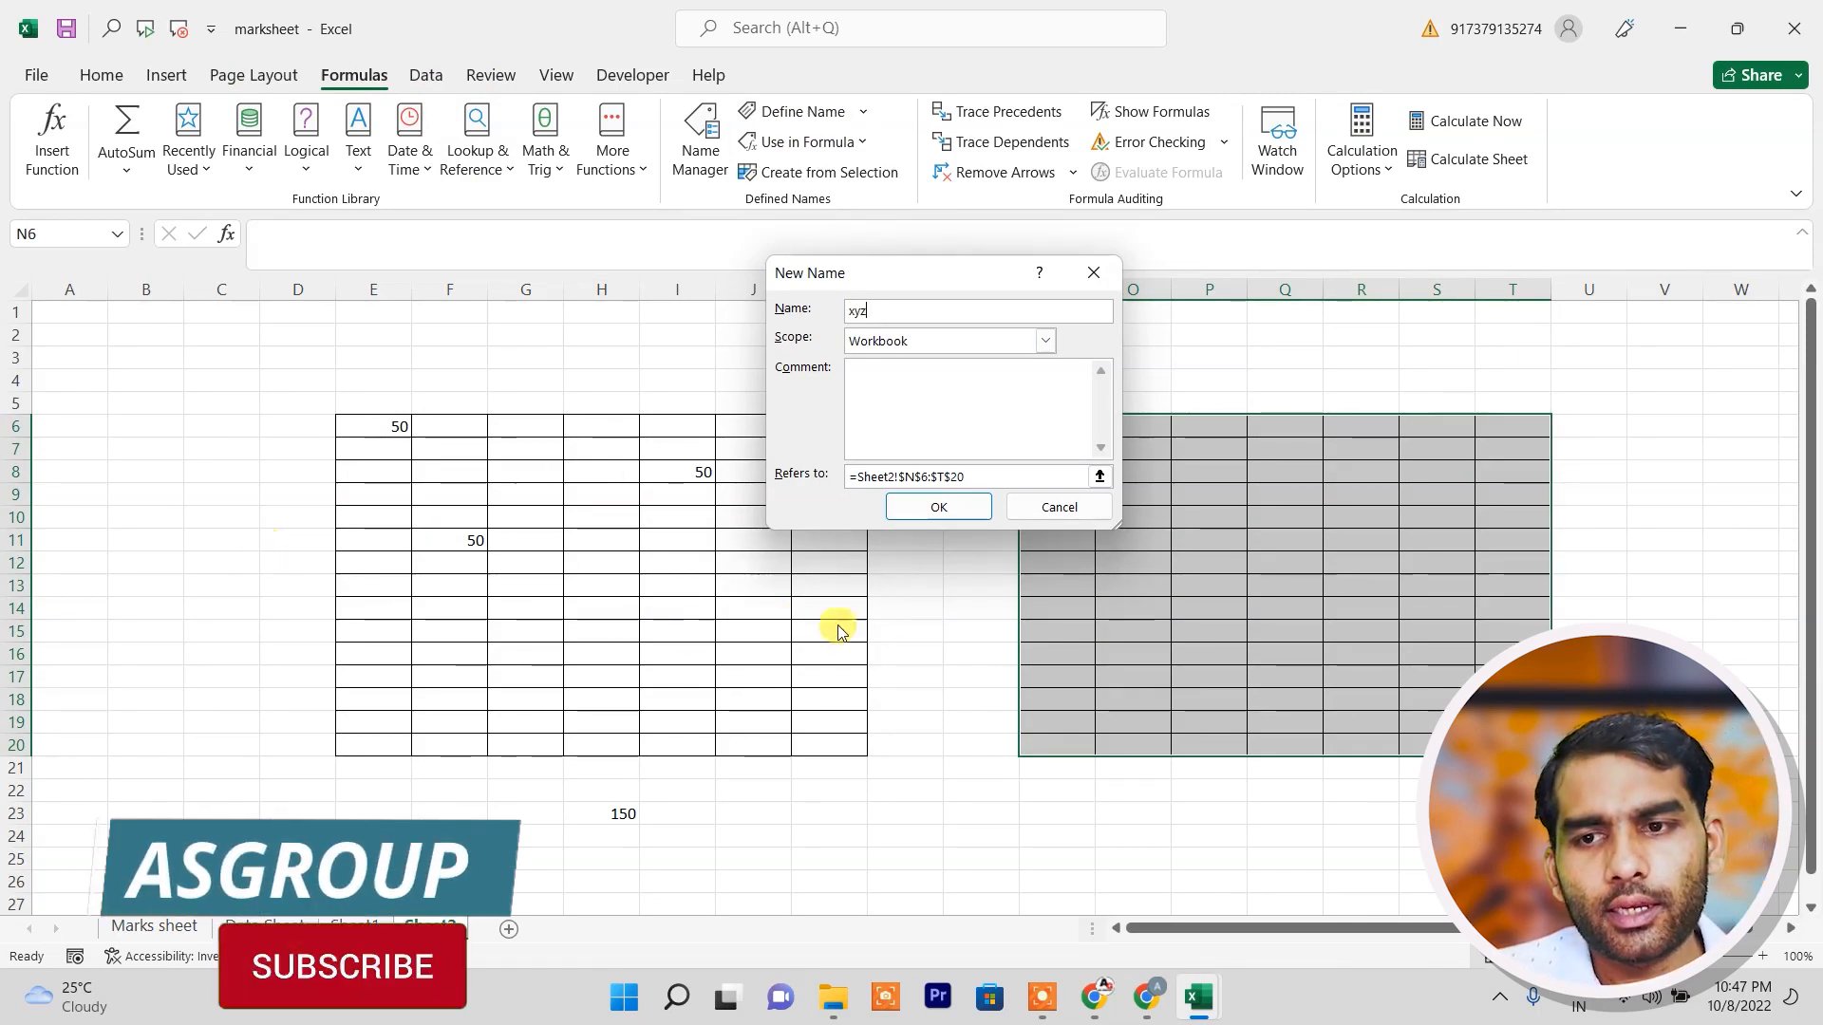
click(932, 506)
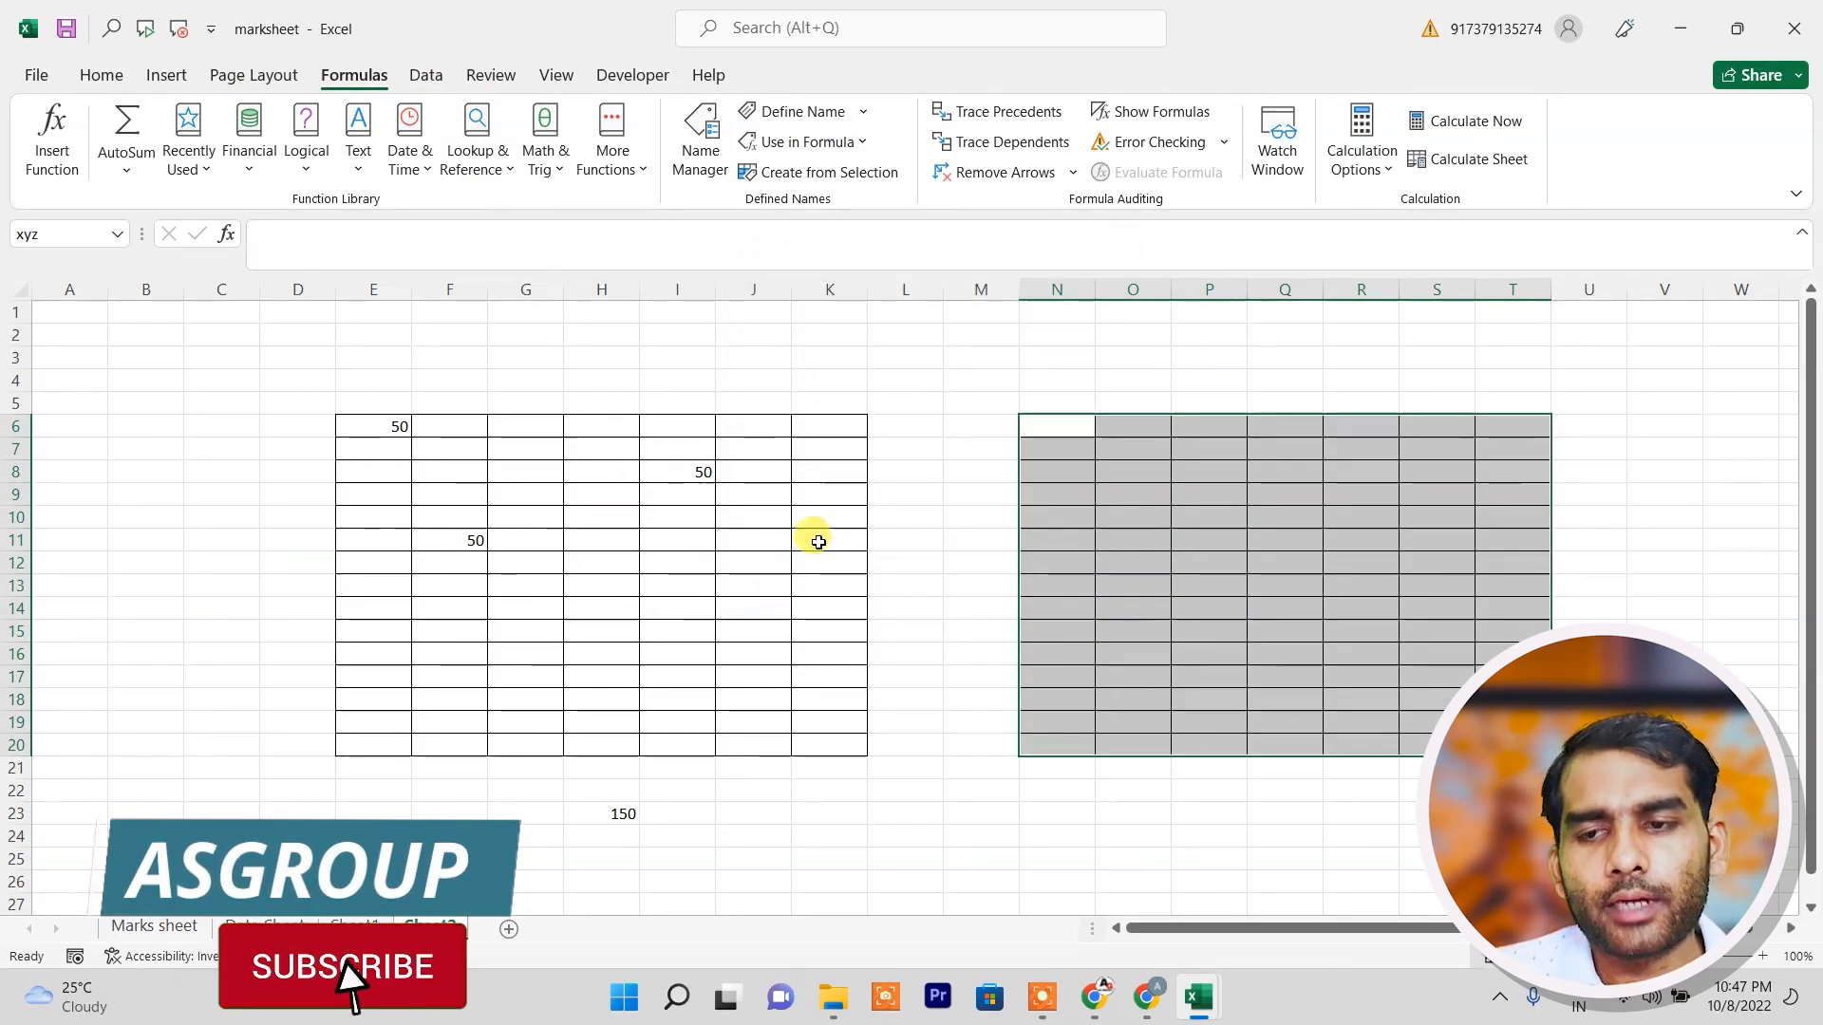
Clear the SUM formula from H23.
click(1294, 549)
click(631, 809)
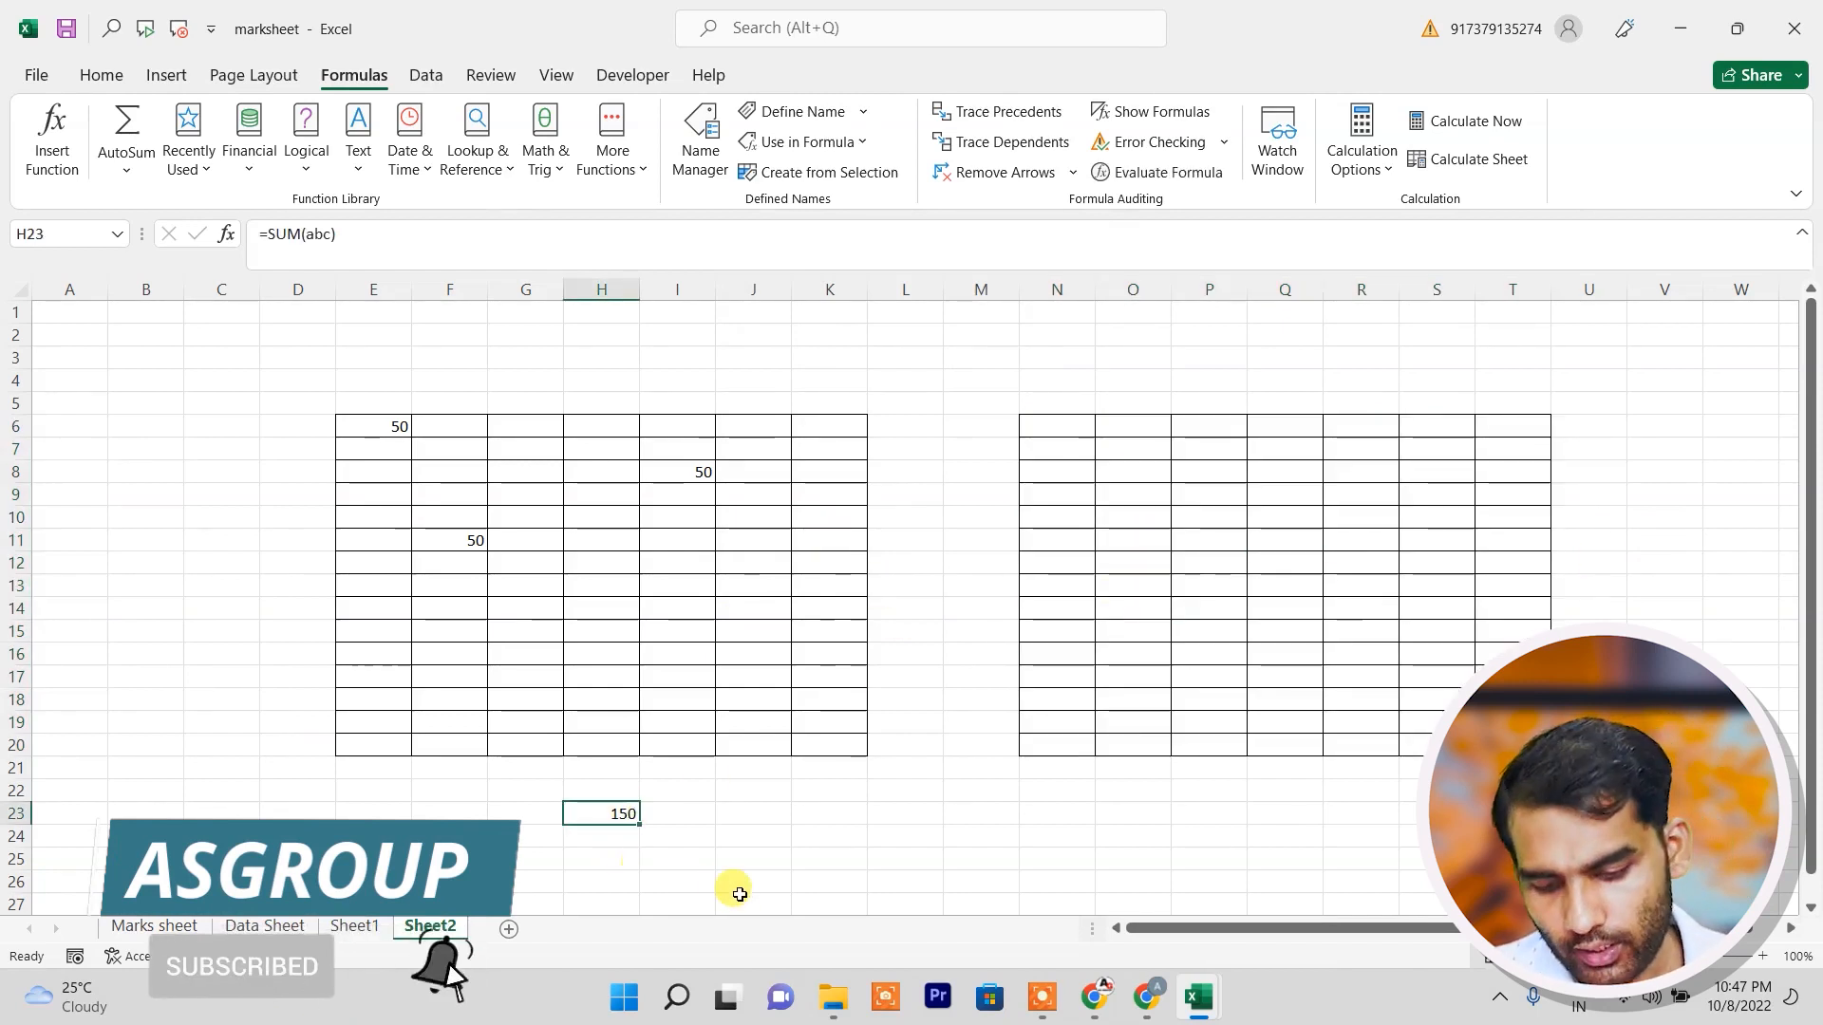
key(Delete)
Enter 45, 62 and 78 in cells P11 to P13 of the second grid.
click(1202, 533)
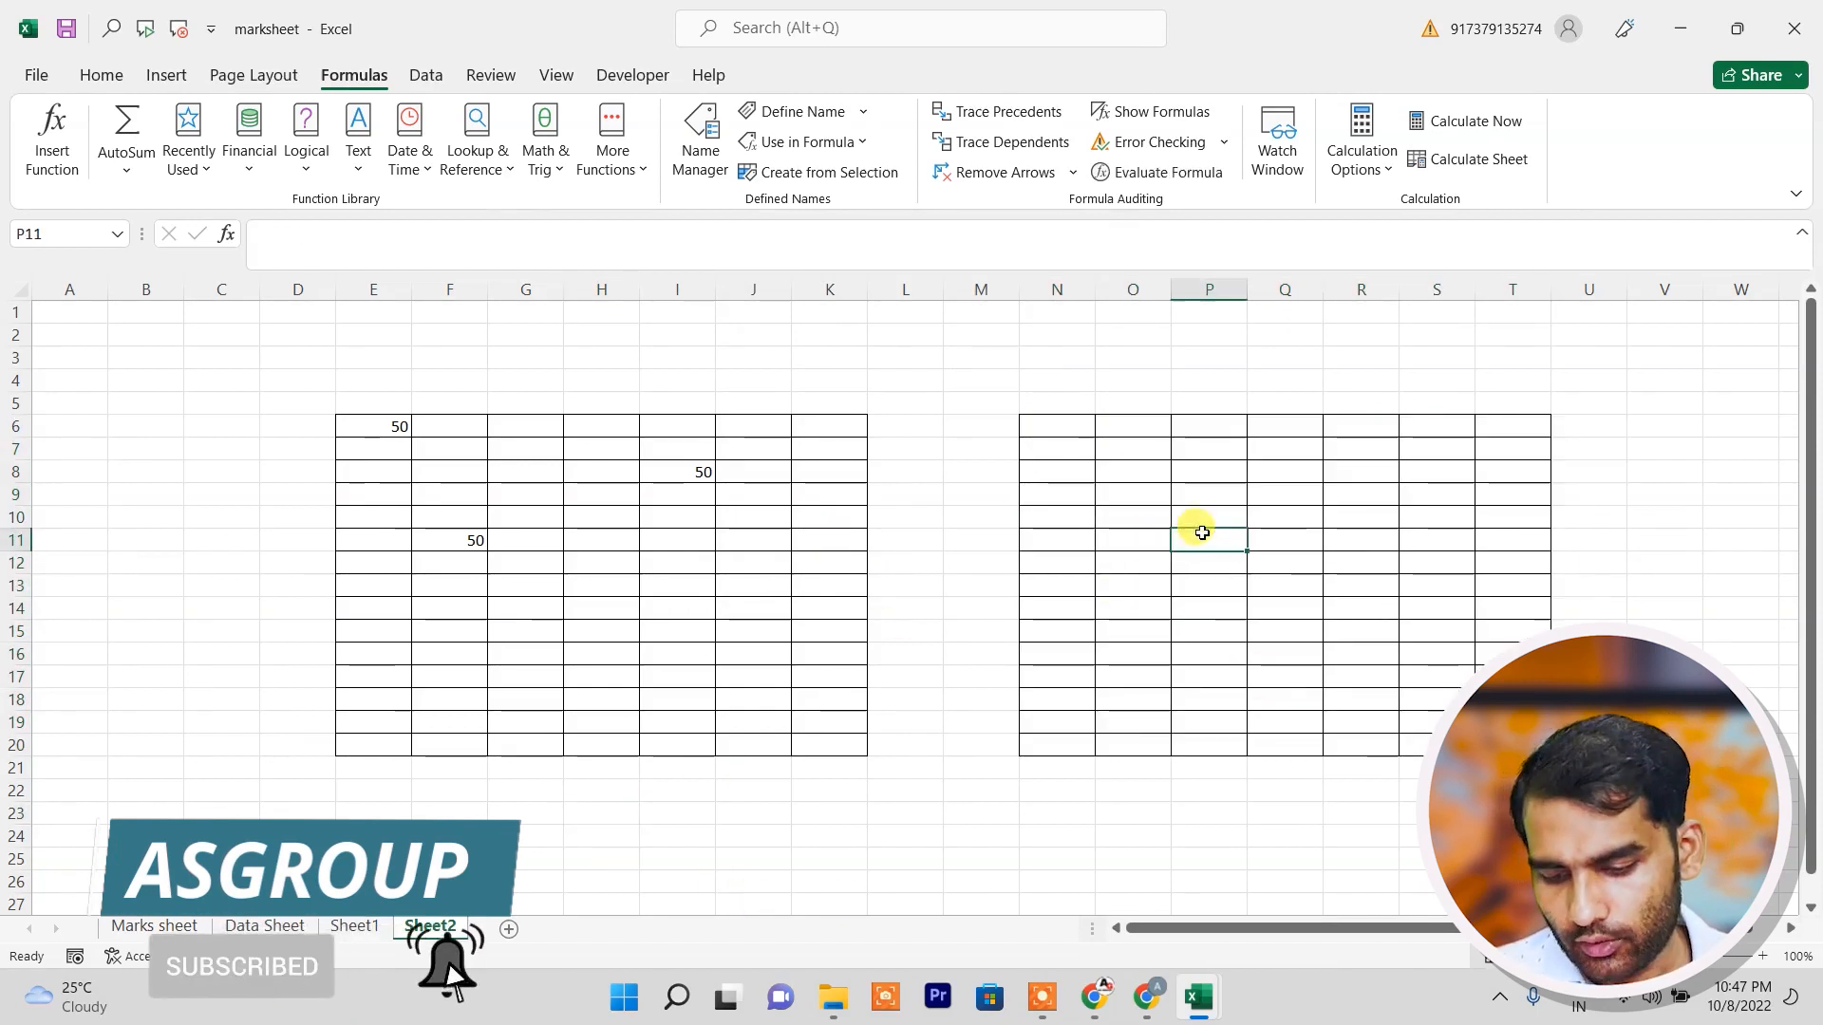
text(45)
key(Return)
text(62)
key(Return)
text(78)
key(Return)
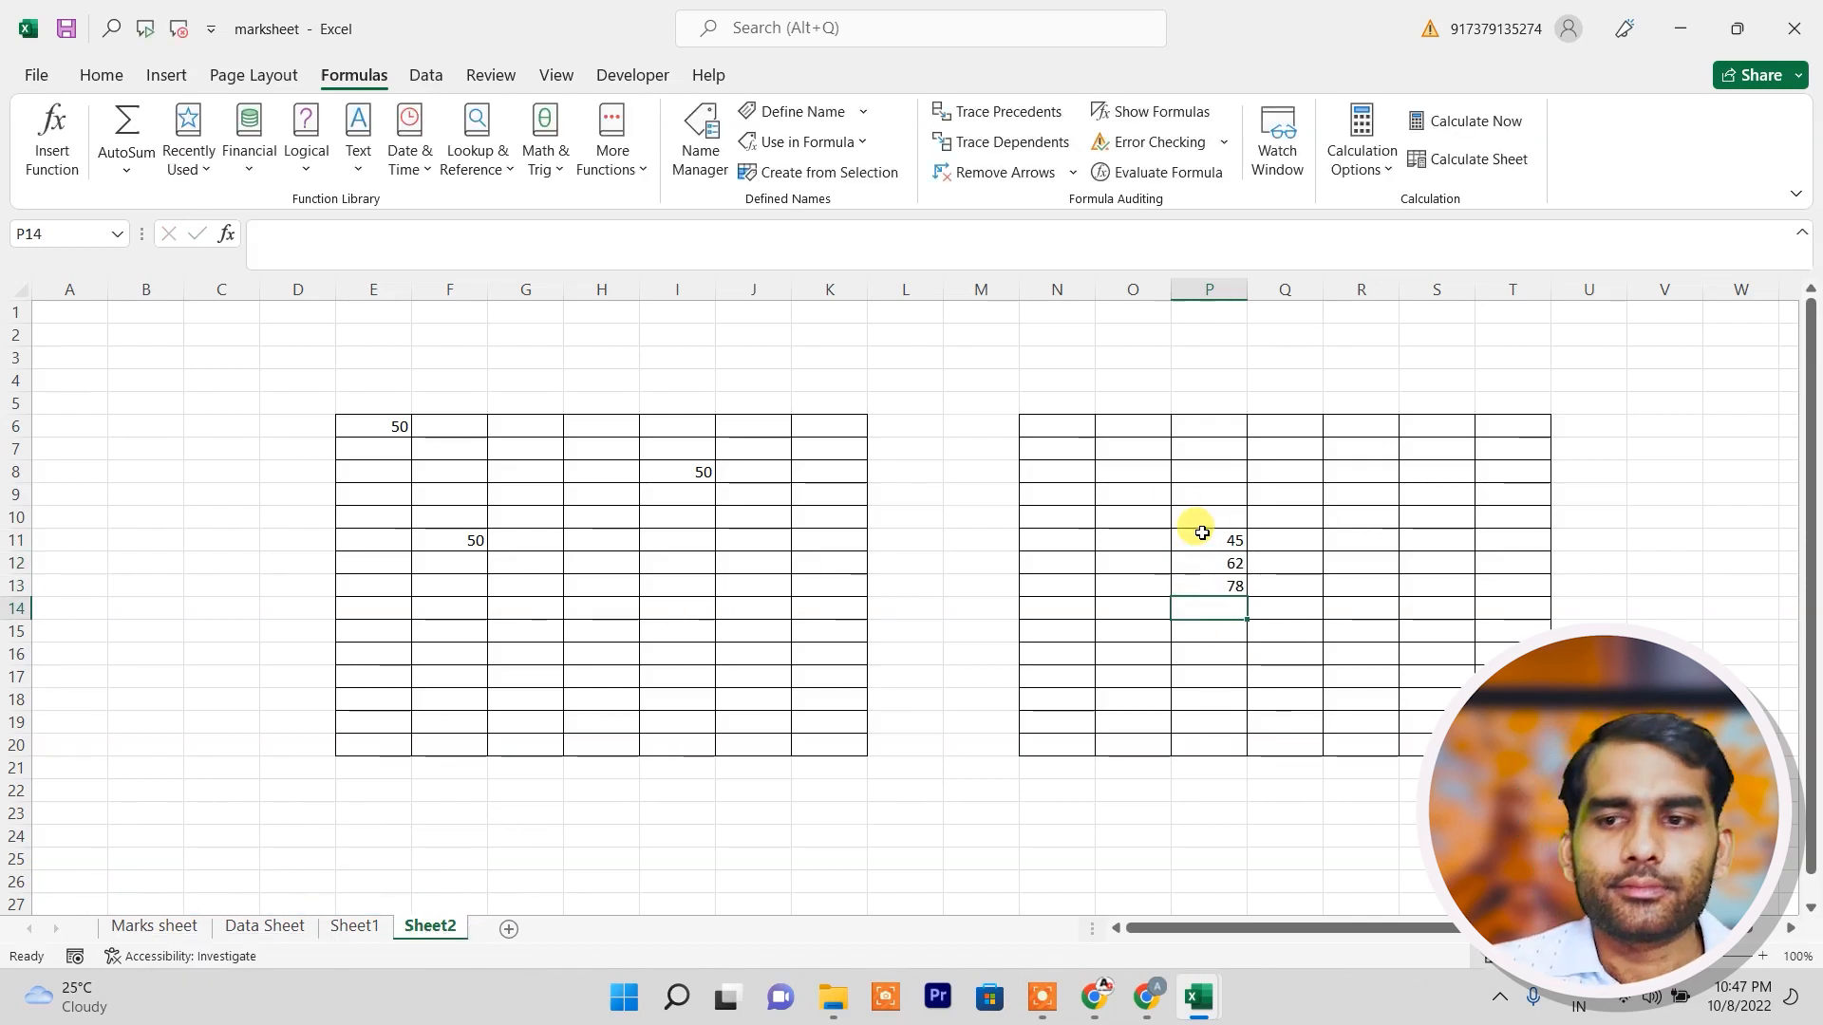
click(878, 812)
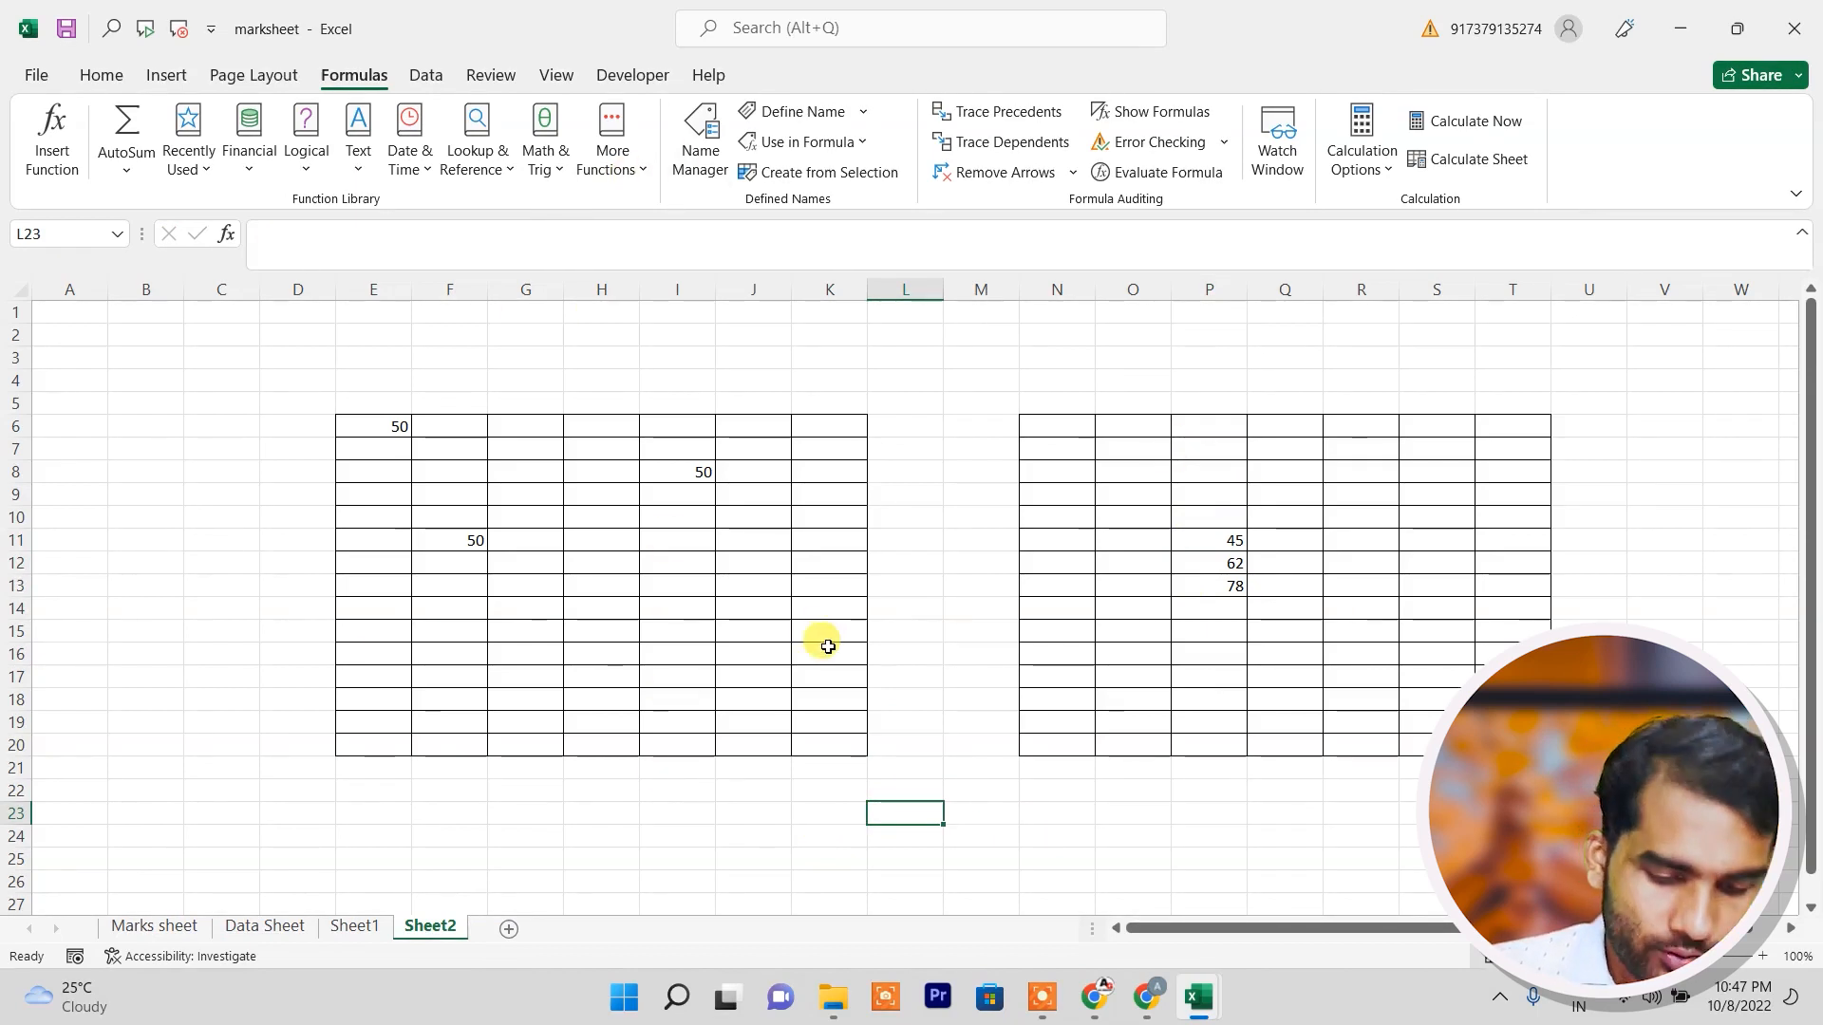
Enter =AVERAGE(xyz) in L23, inserting the defined name with Use in Formula, and clear the cell again.
text(=aver)
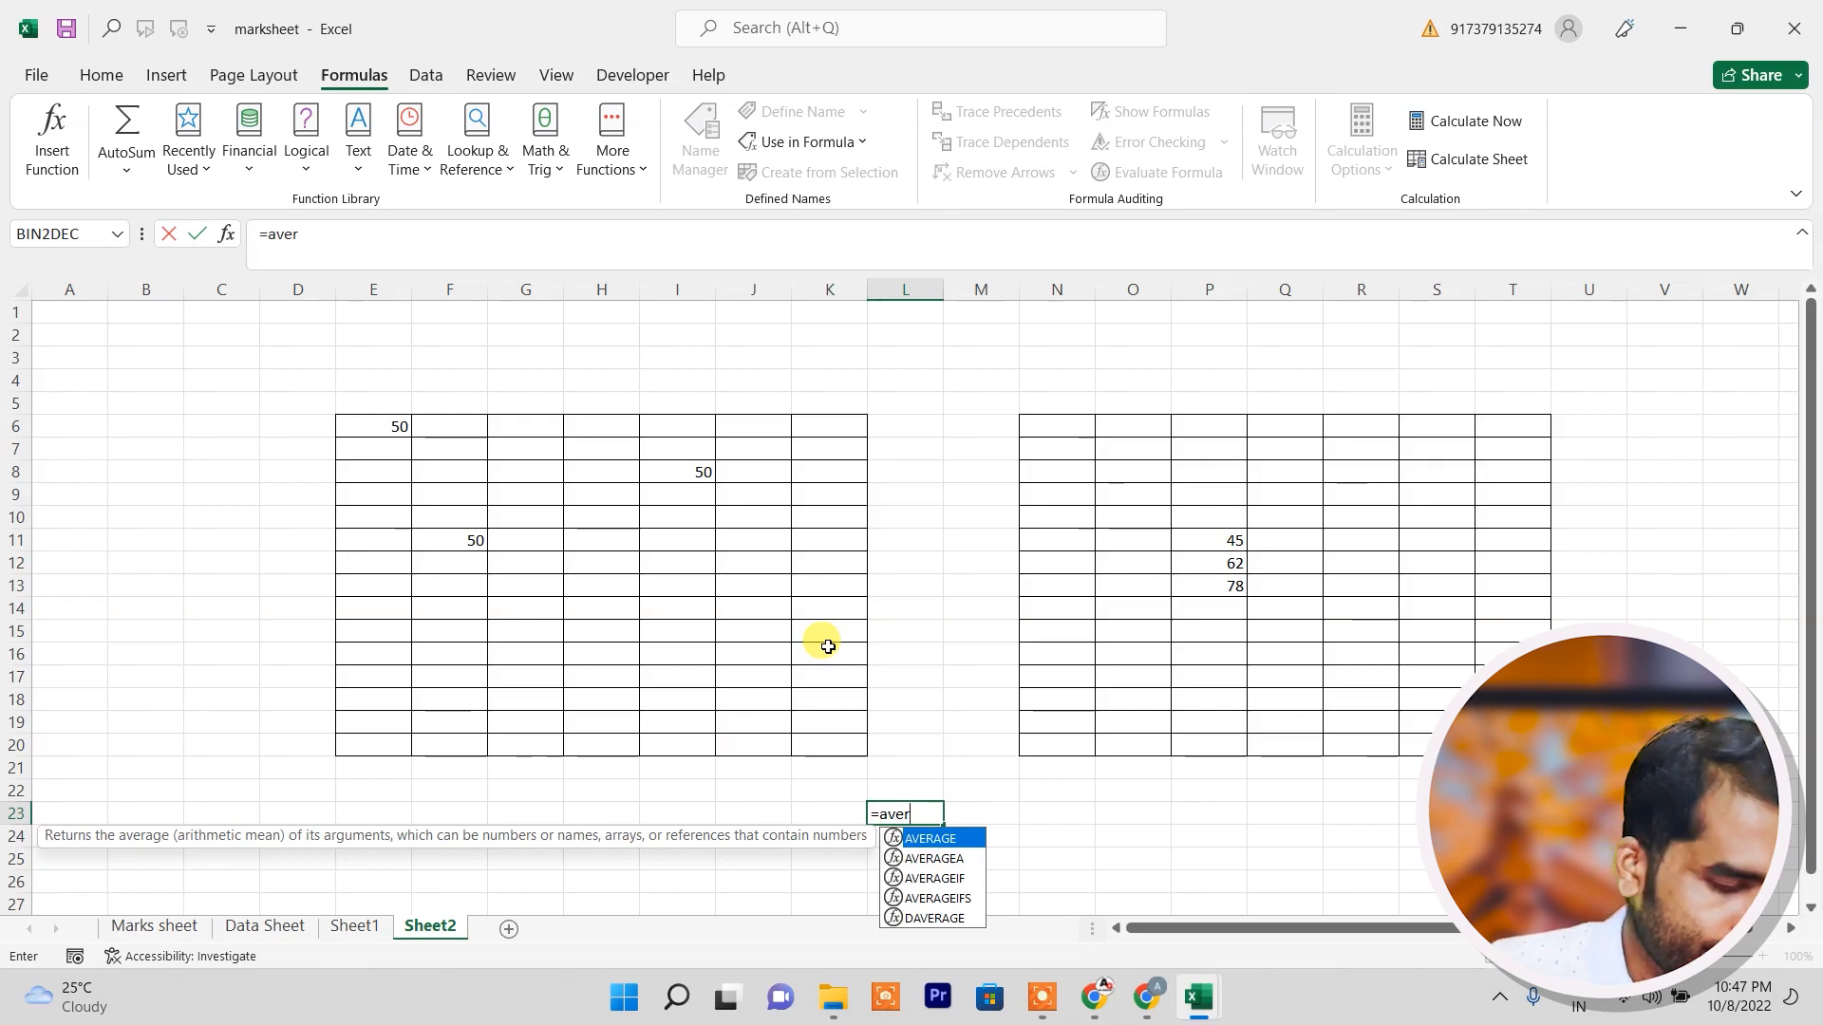
key(Tab)
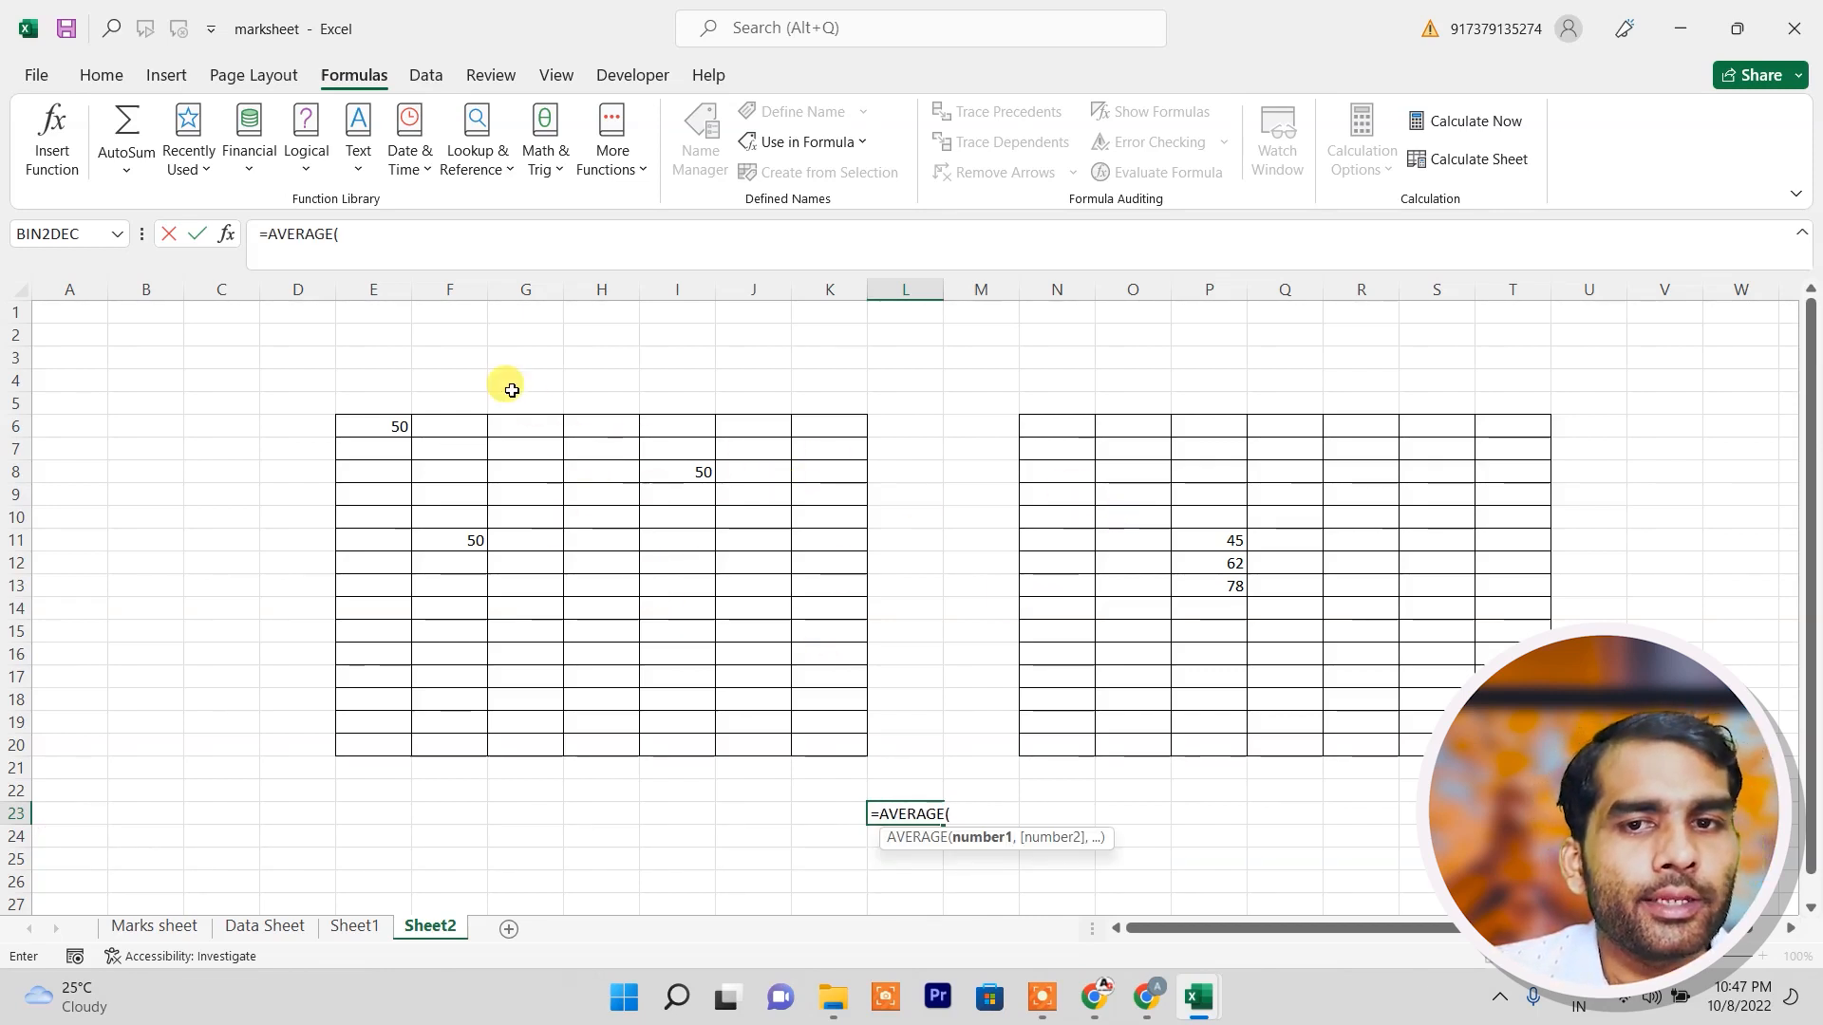
click(862, 141)
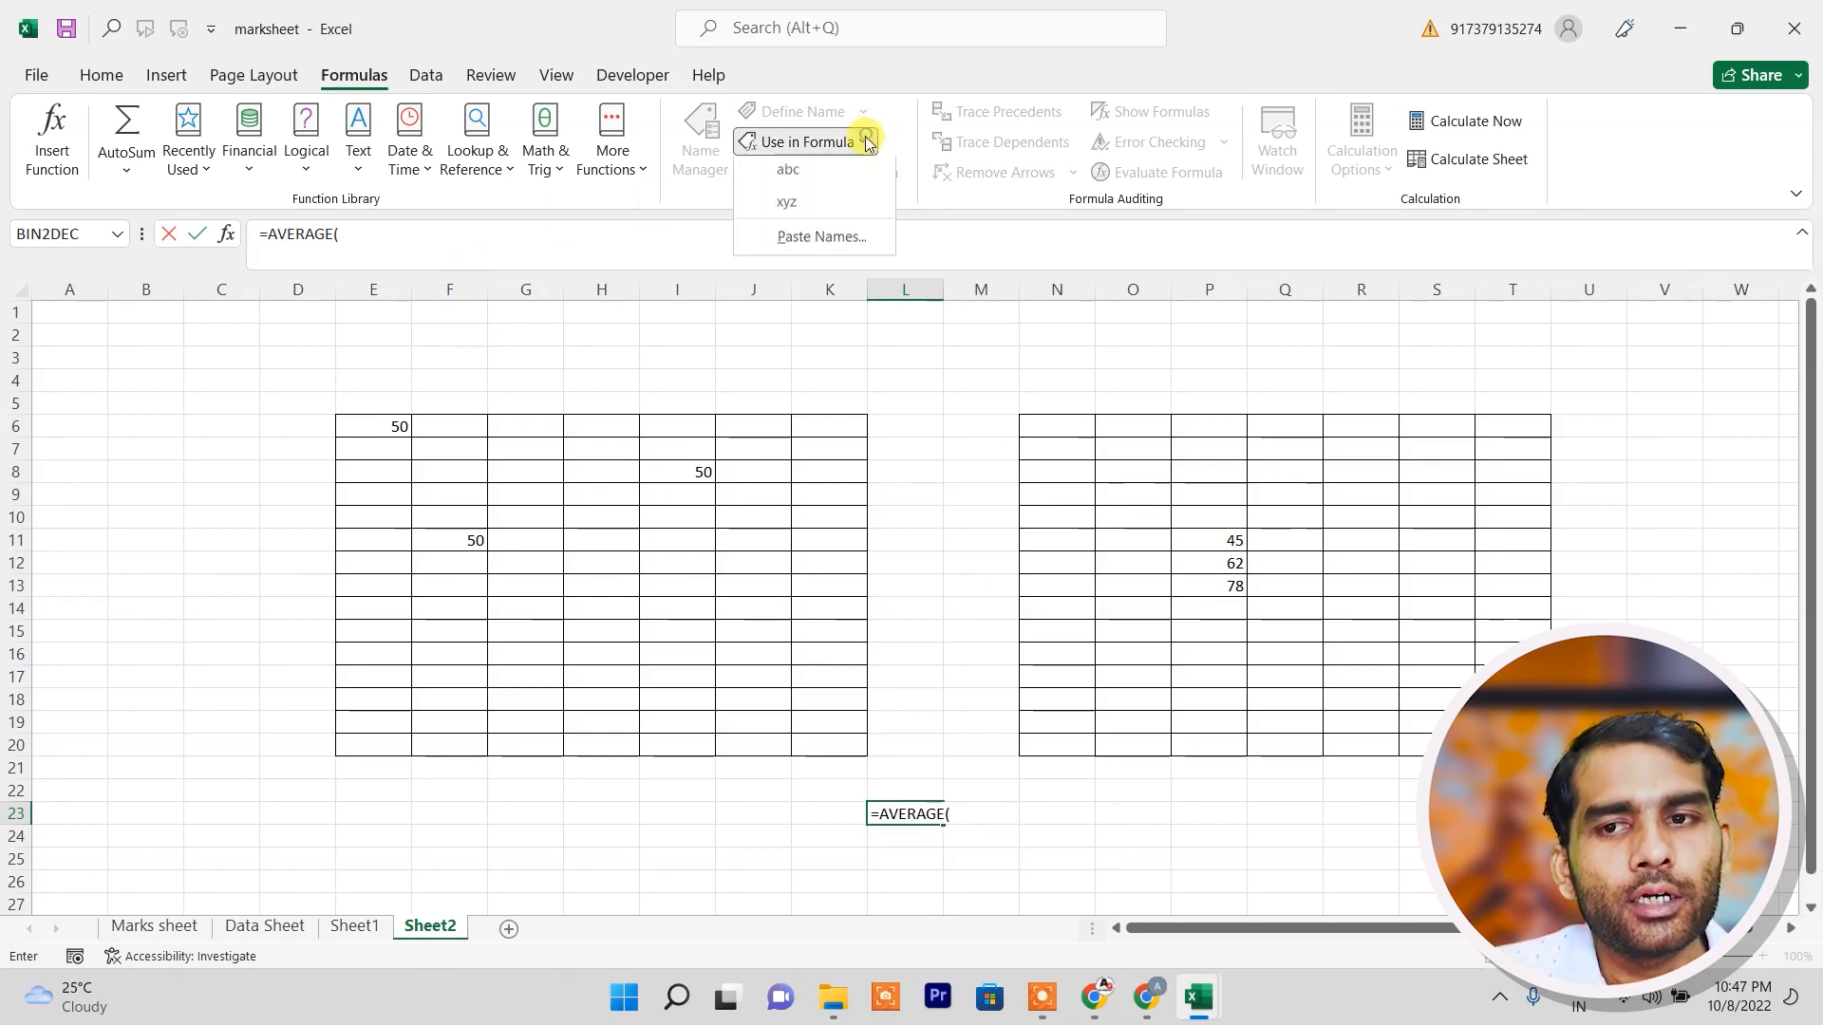
click(814, 209)
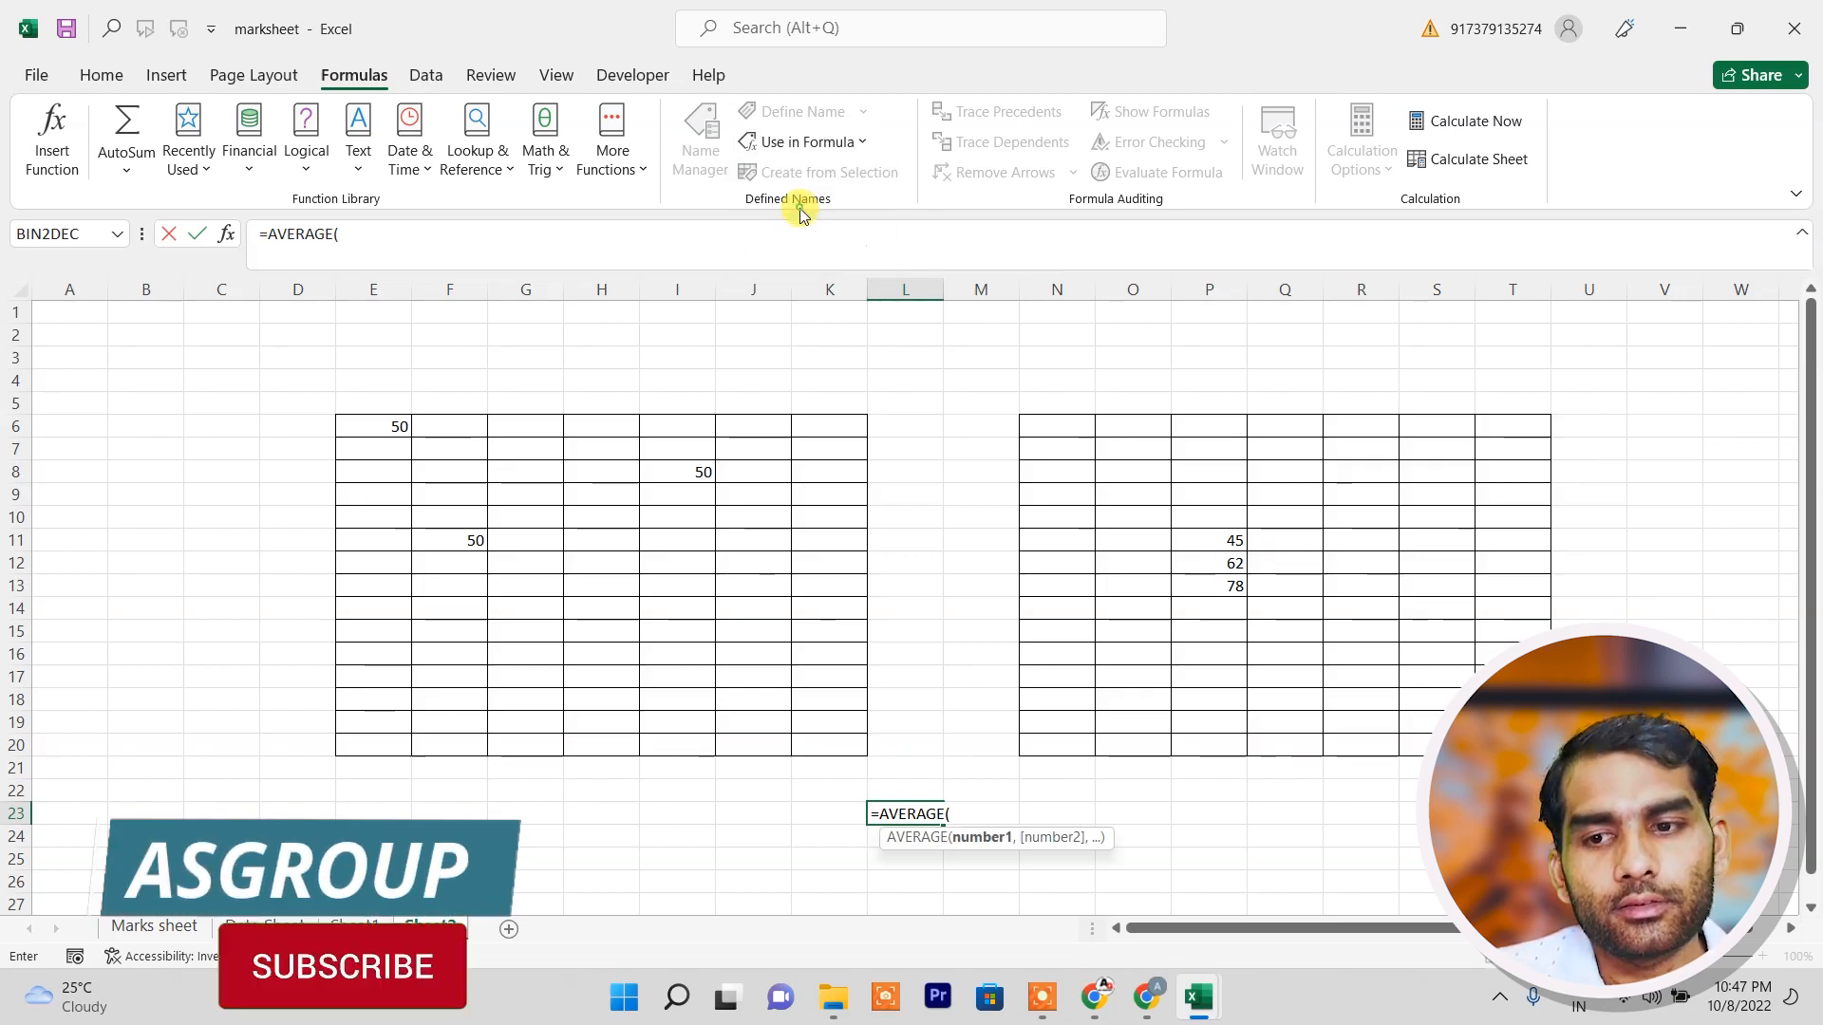
text())
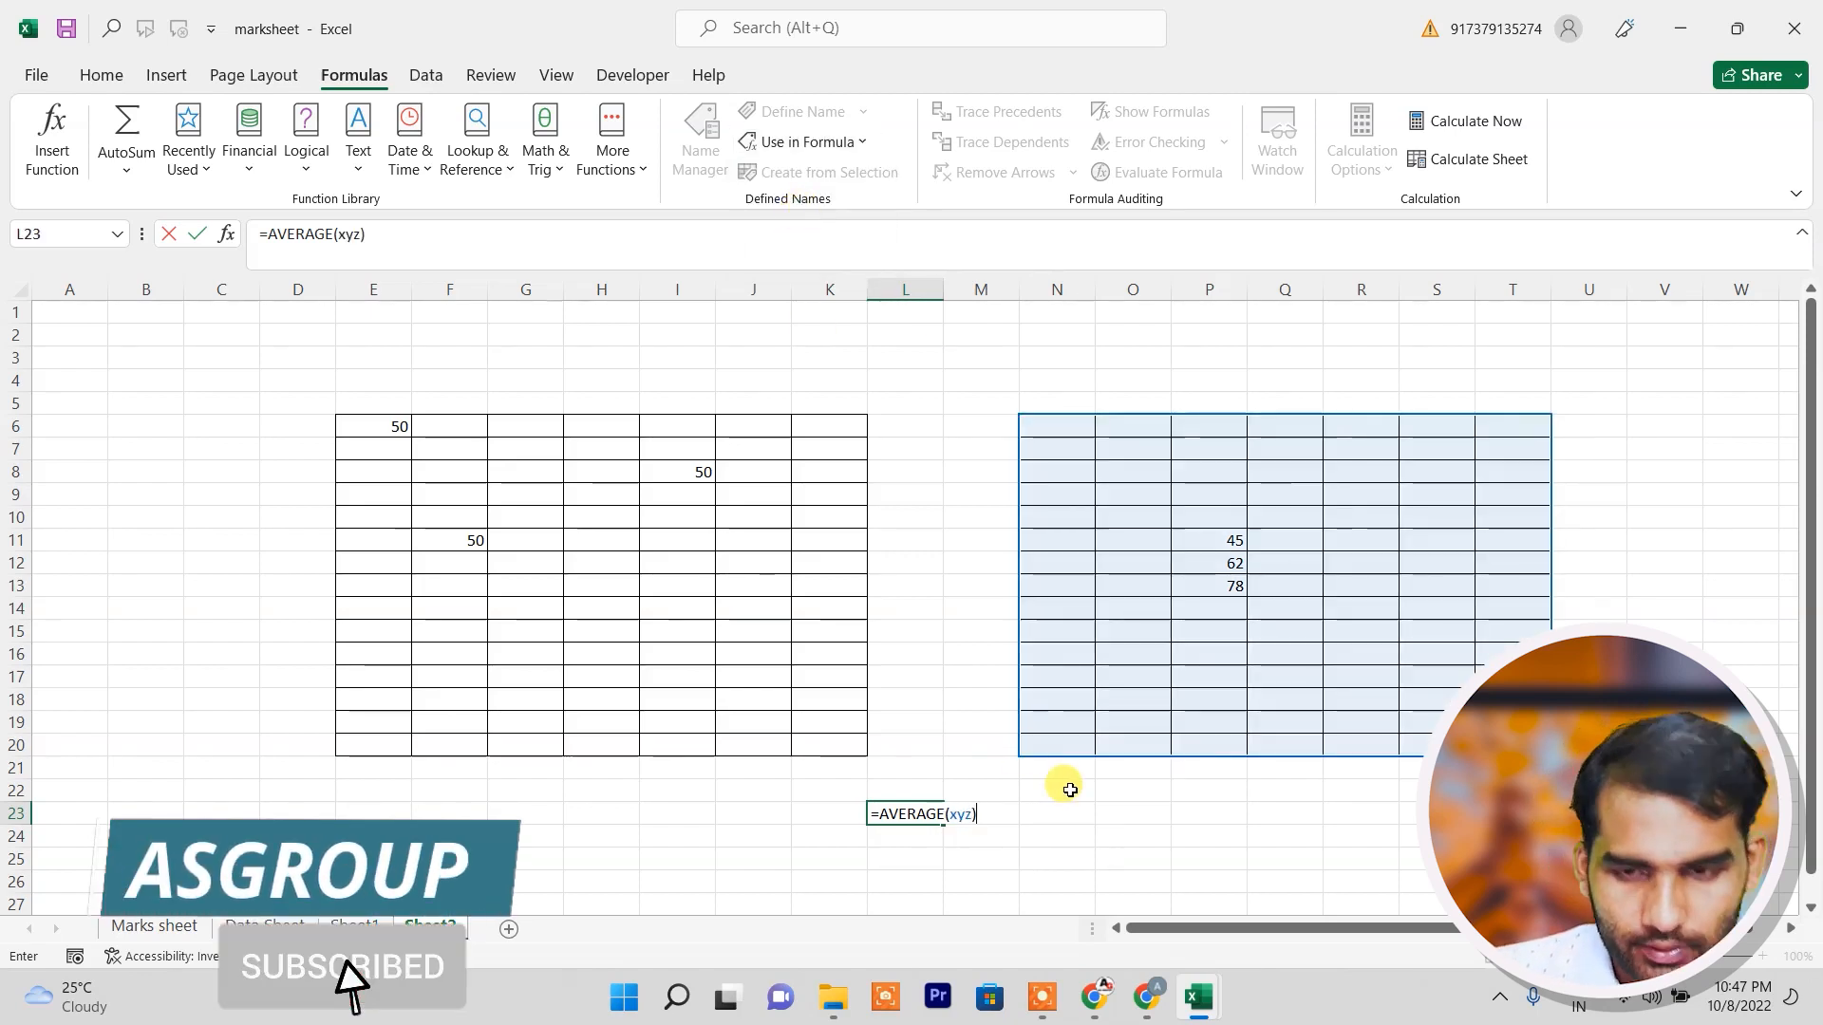
key(Return)
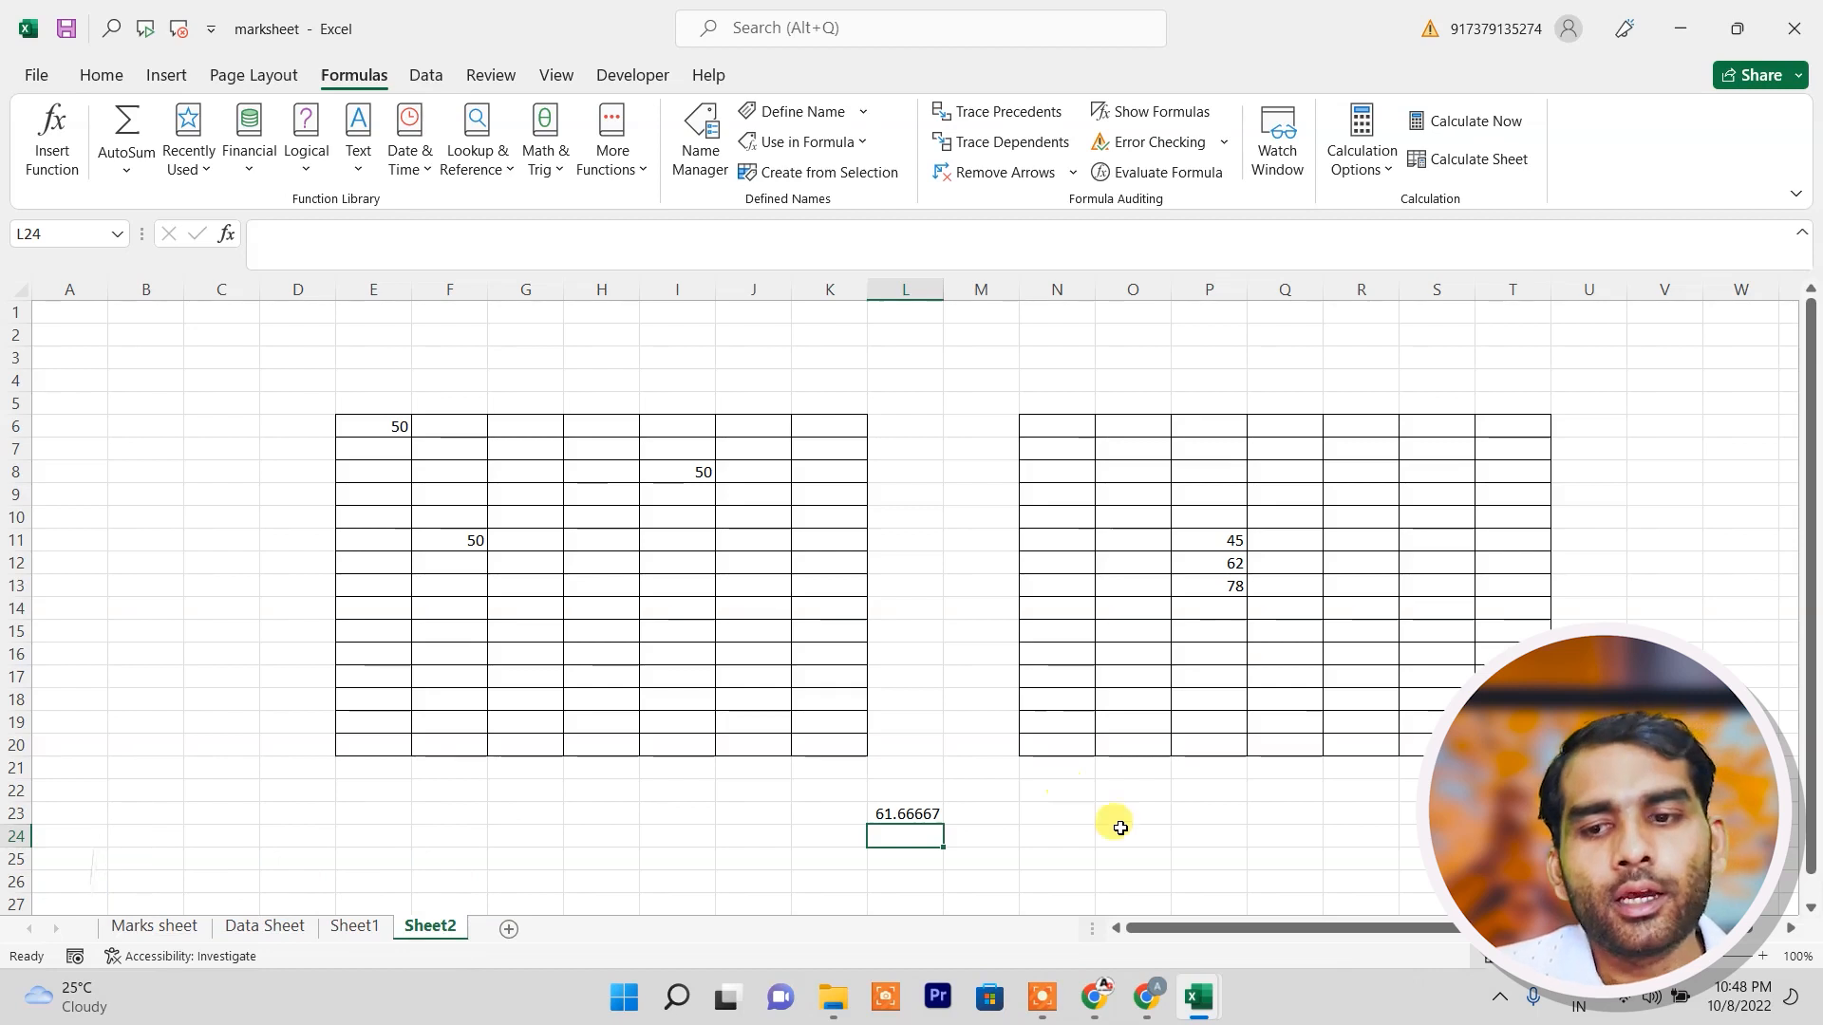
click(885, 818)
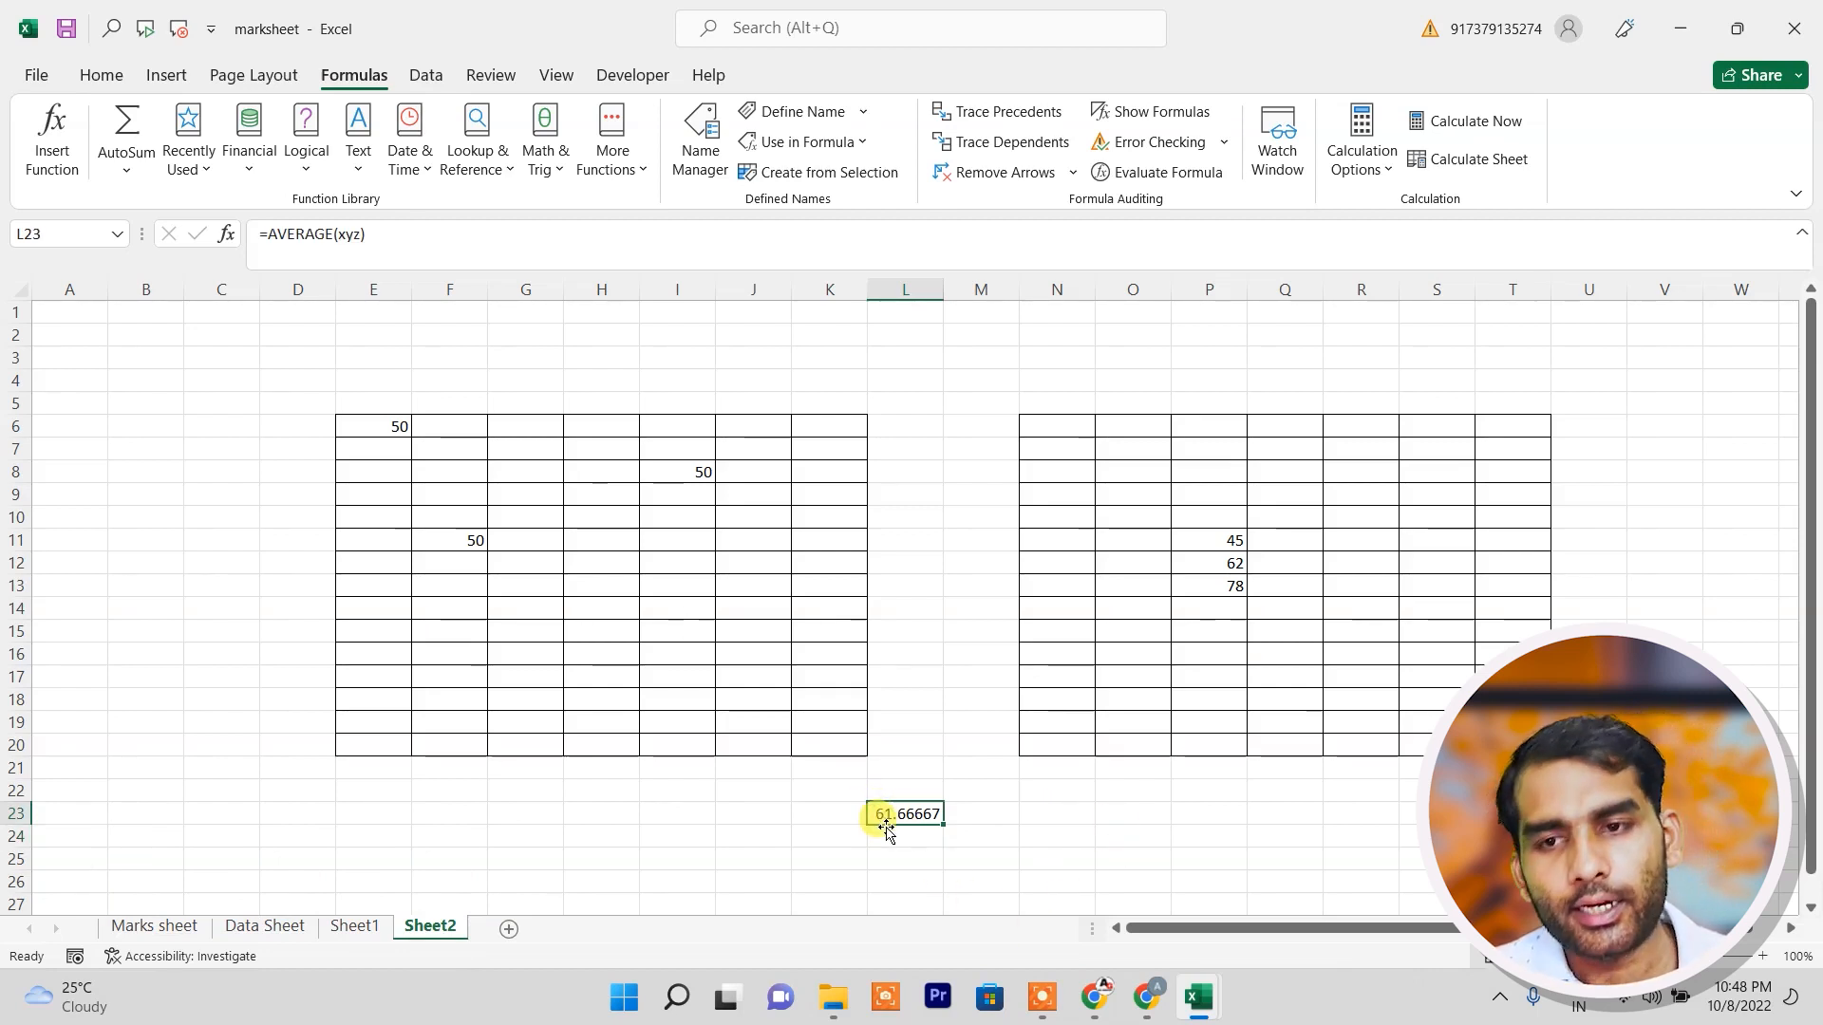
click(976, 858)
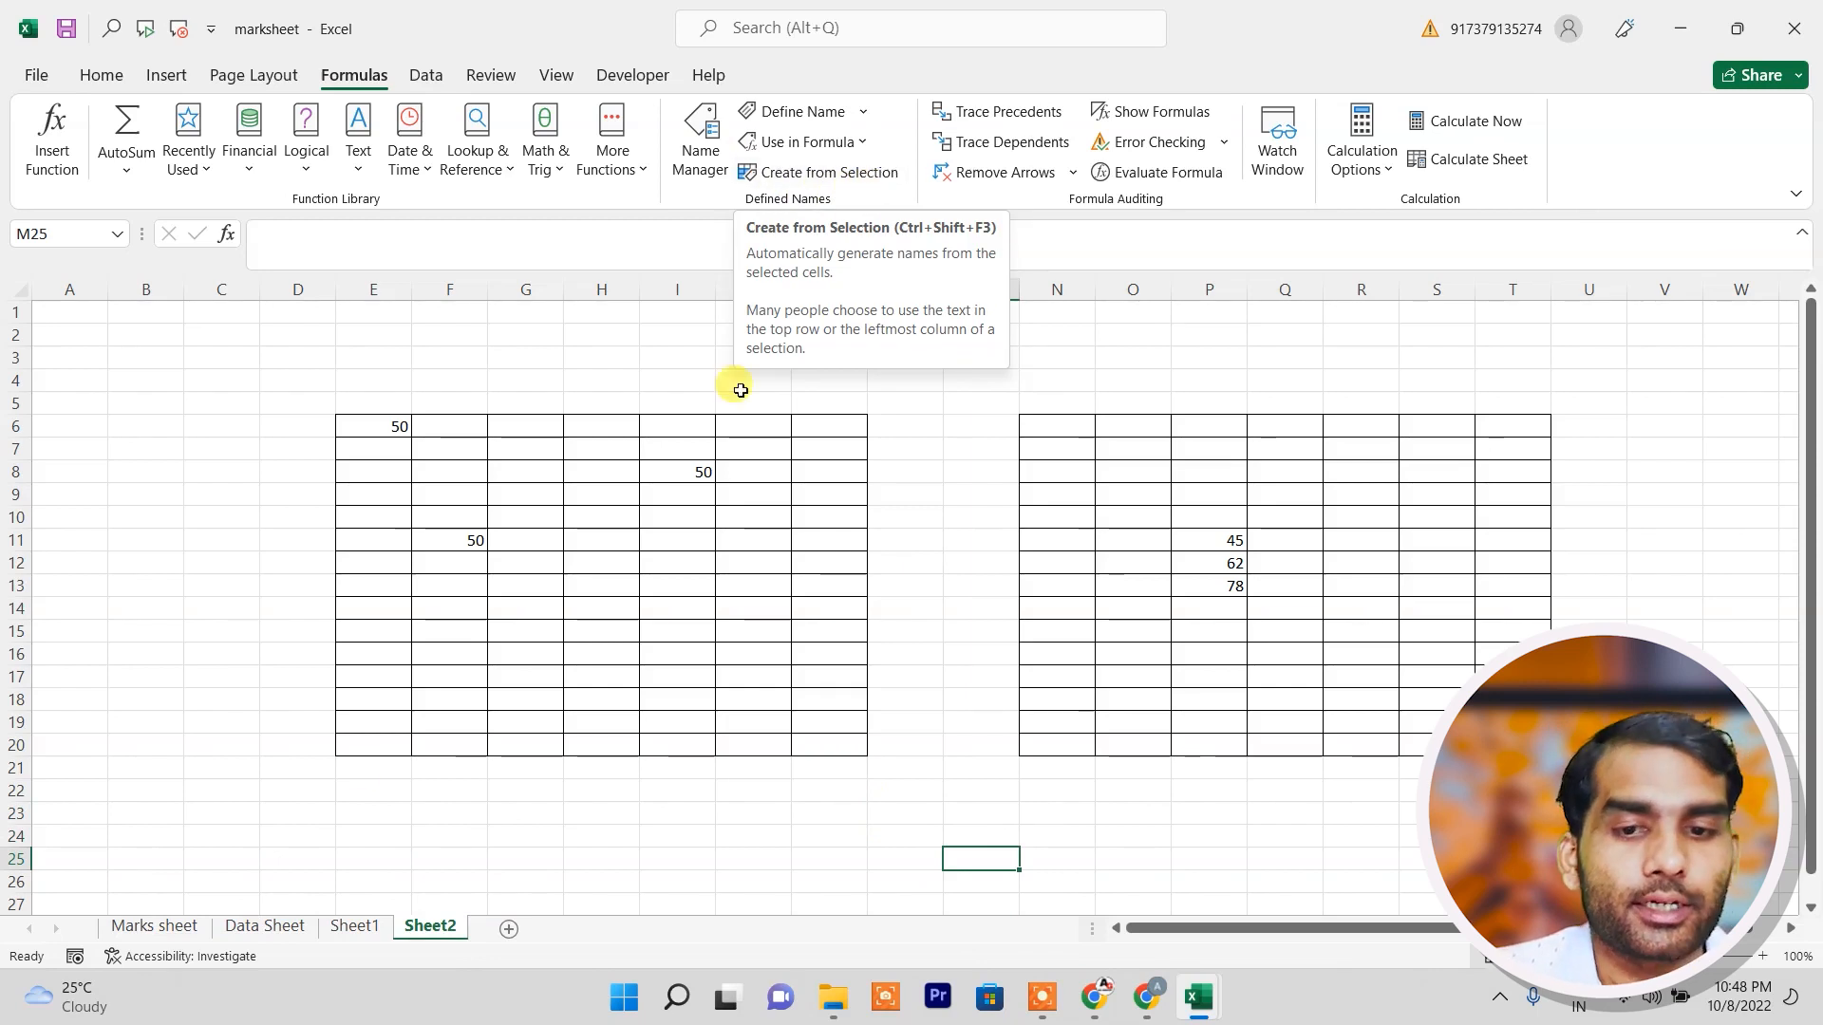
Create defined names from the top row of the range E6:H16 on Sheet1.
click(332, 929)
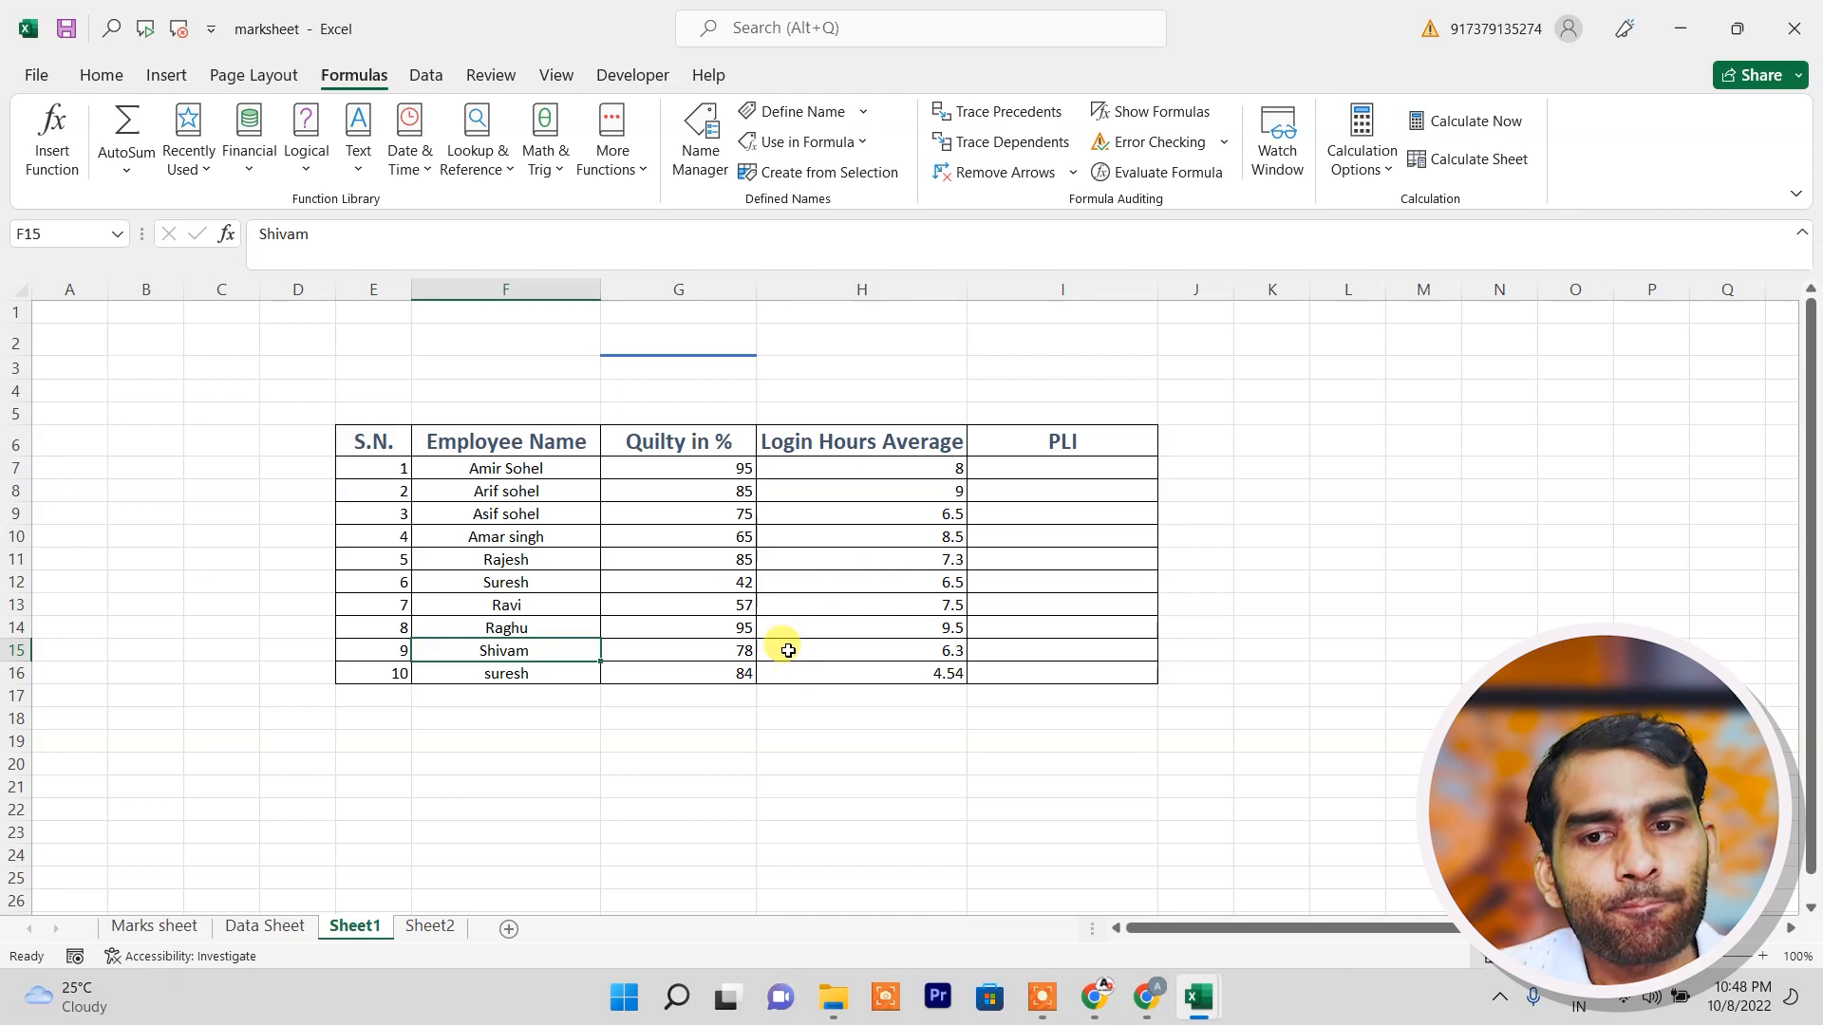
drag(370, 442, 938, 668)
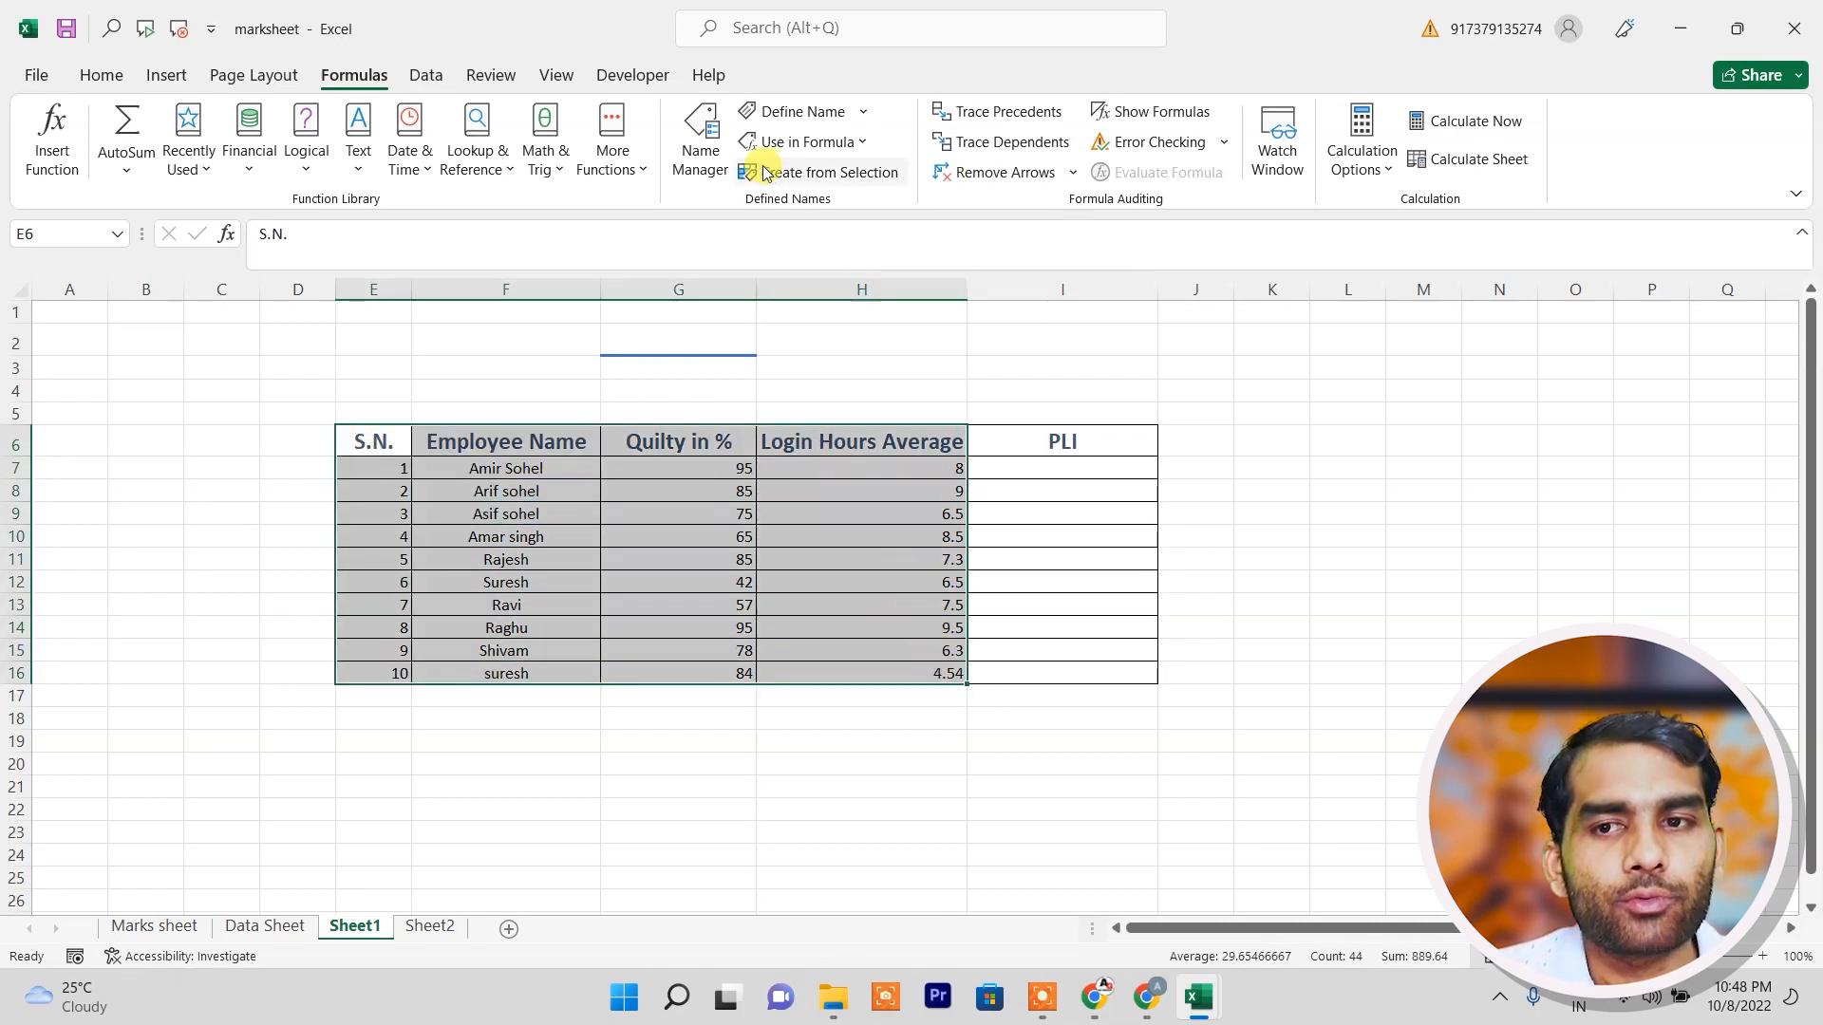
click(830, 174)
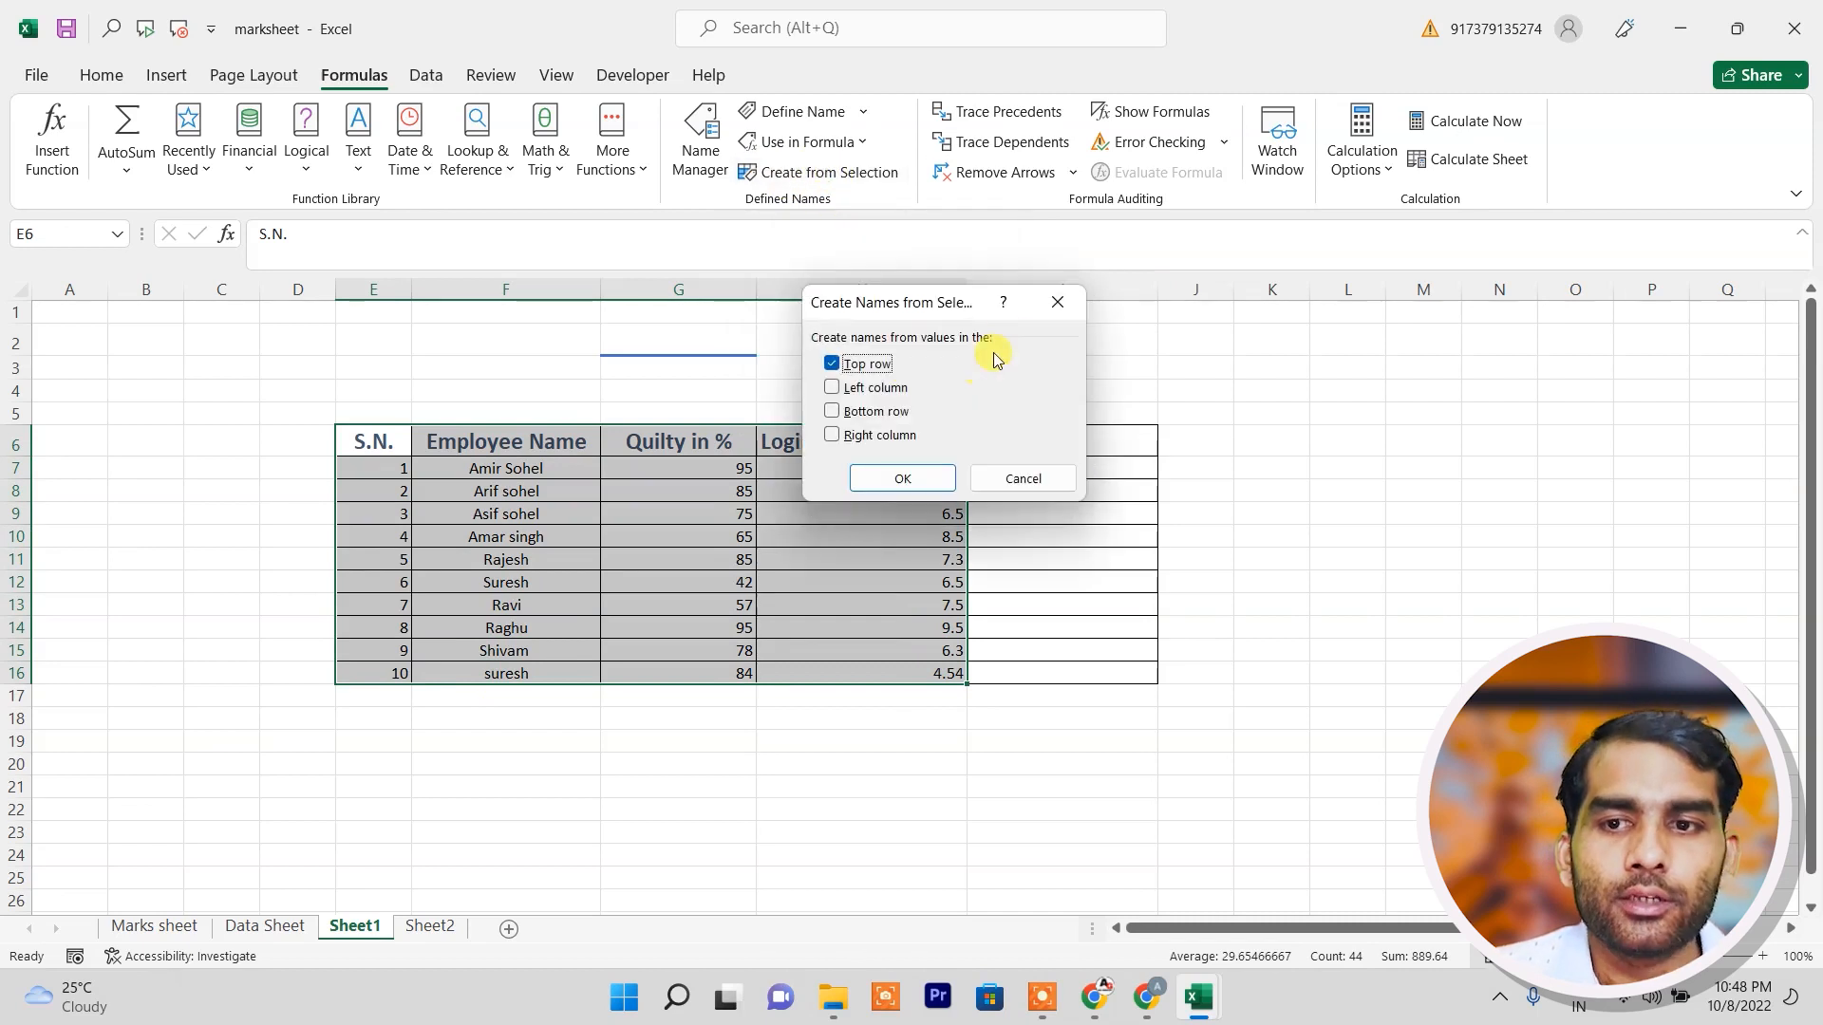
drag(947, 306, 1234, 262)
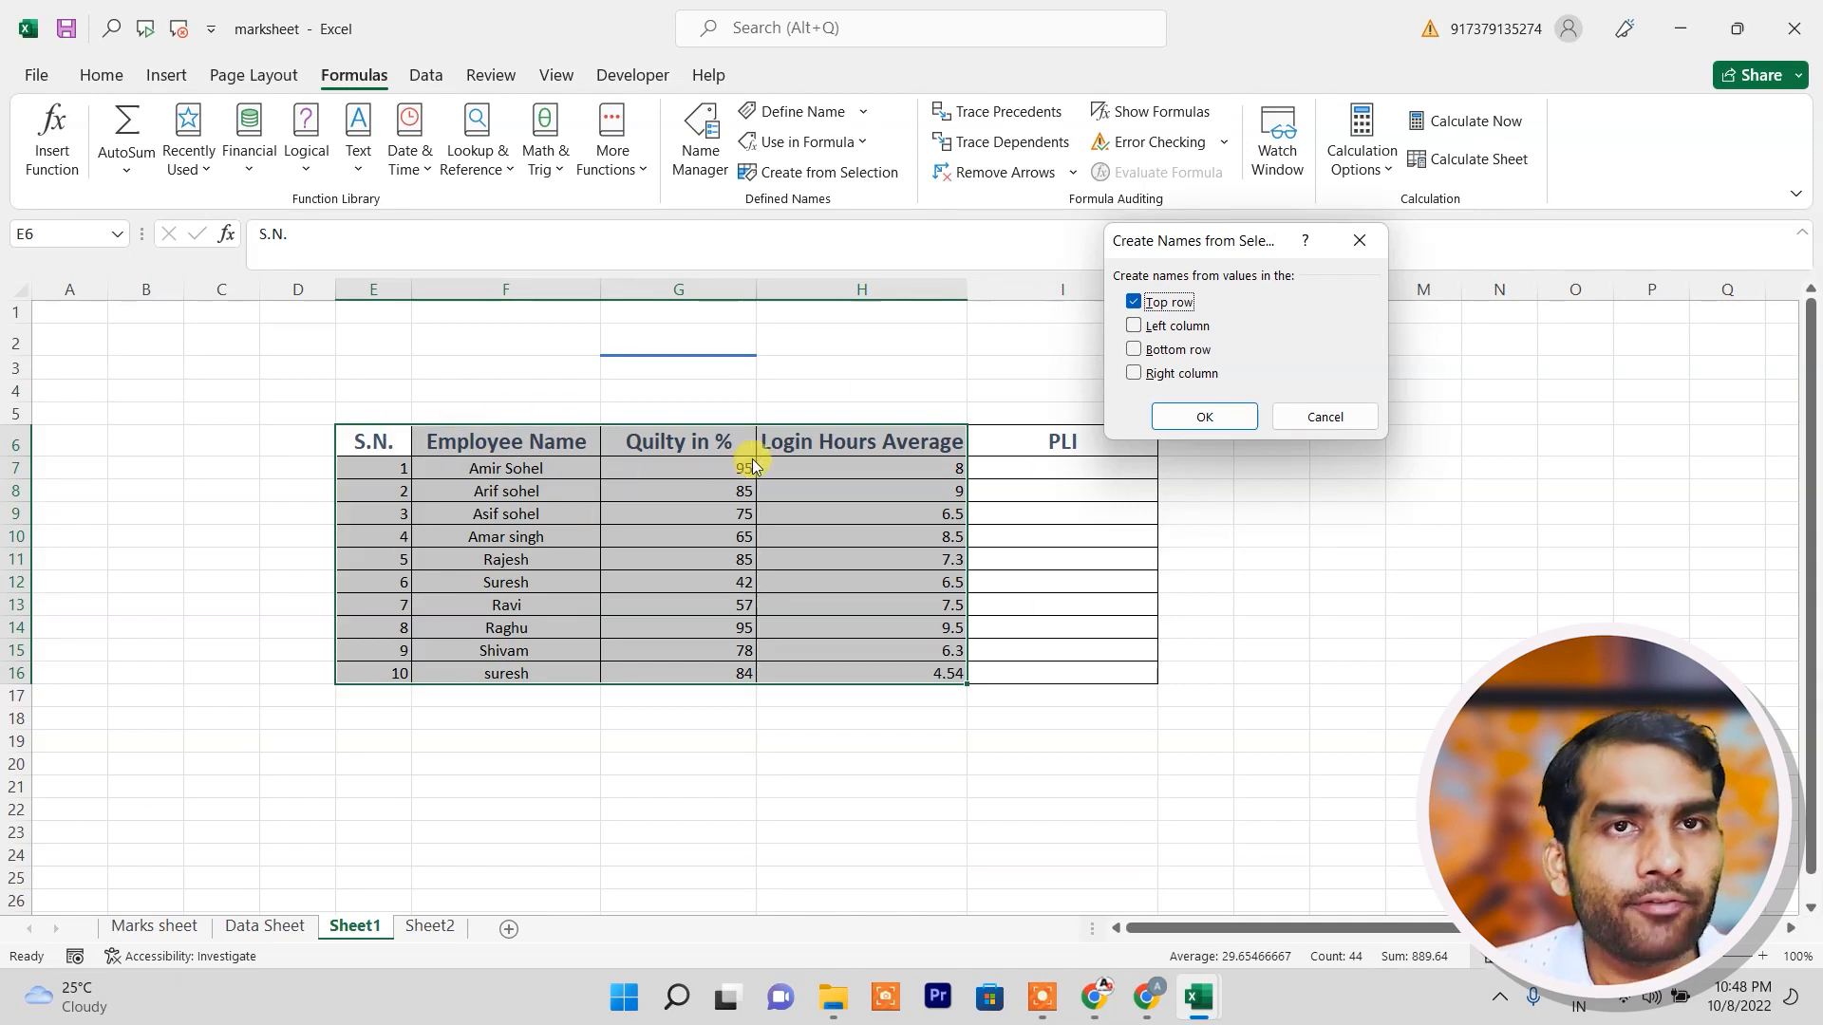
click(1223, 424)
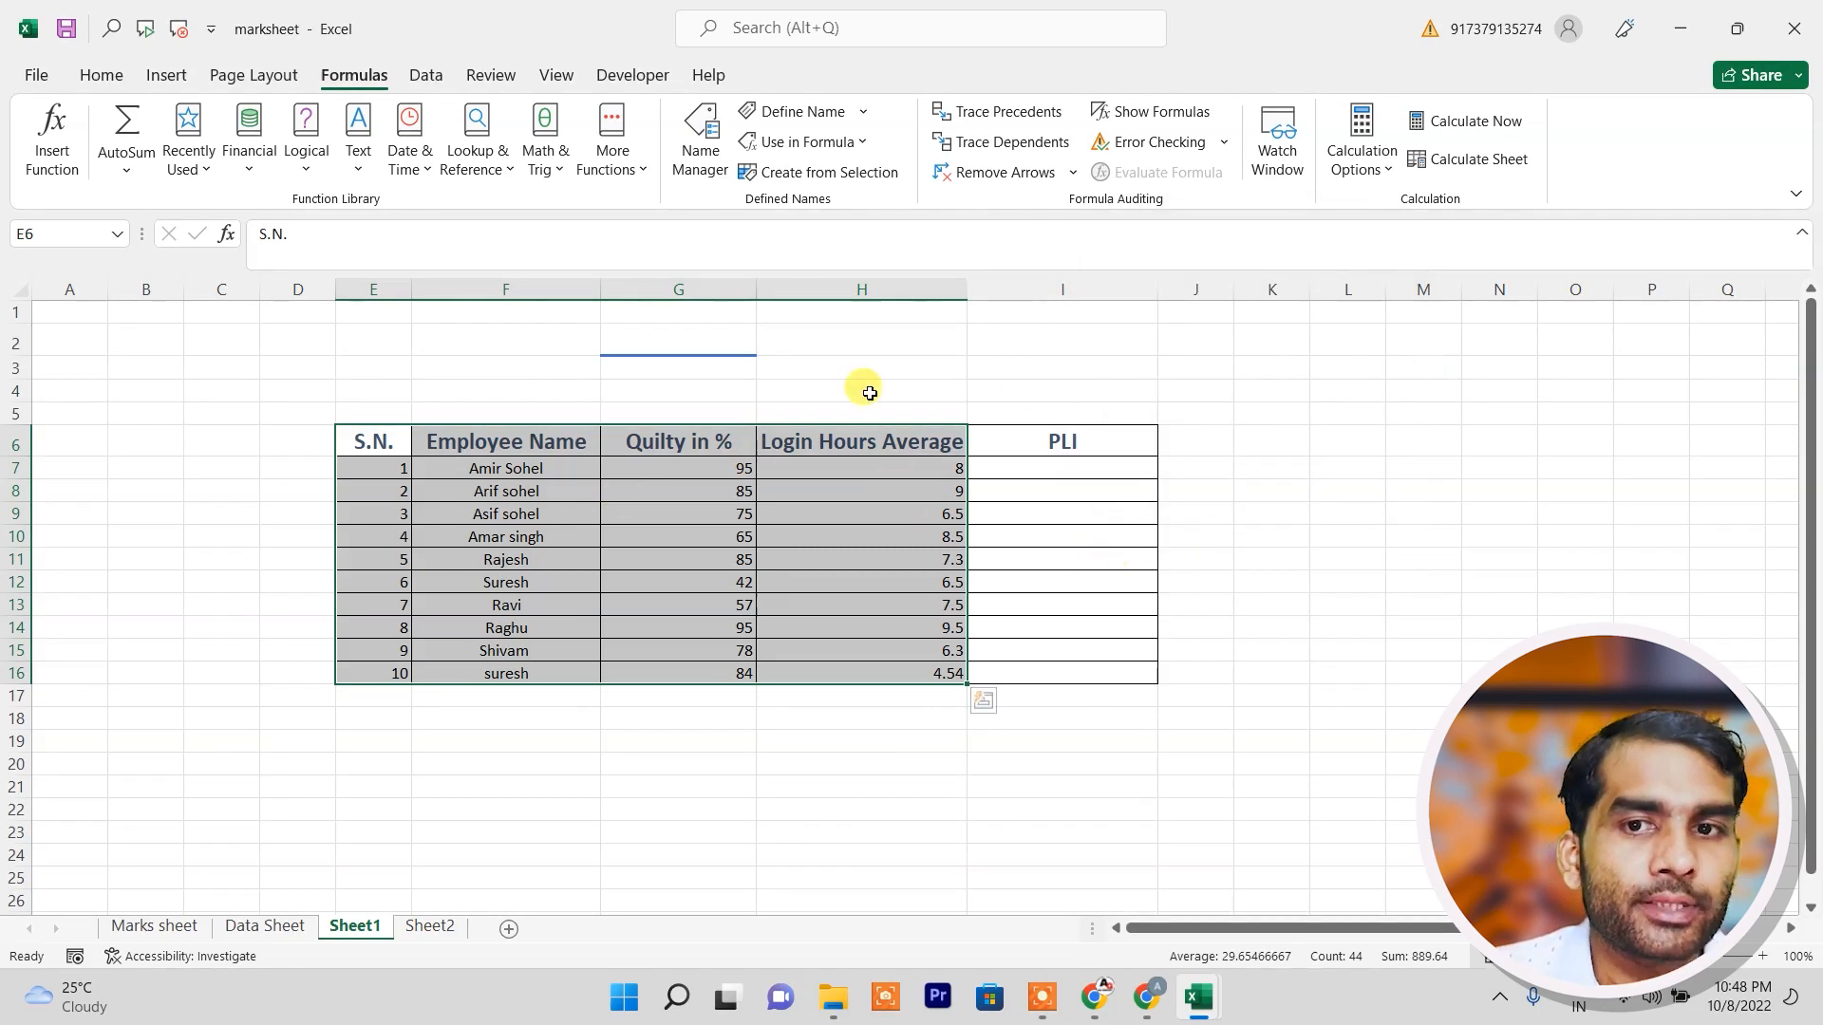
Enter a SUM formula in G18 that totals the defined name Quilty_in, inserted with Use in Formula.
click(859, 141)
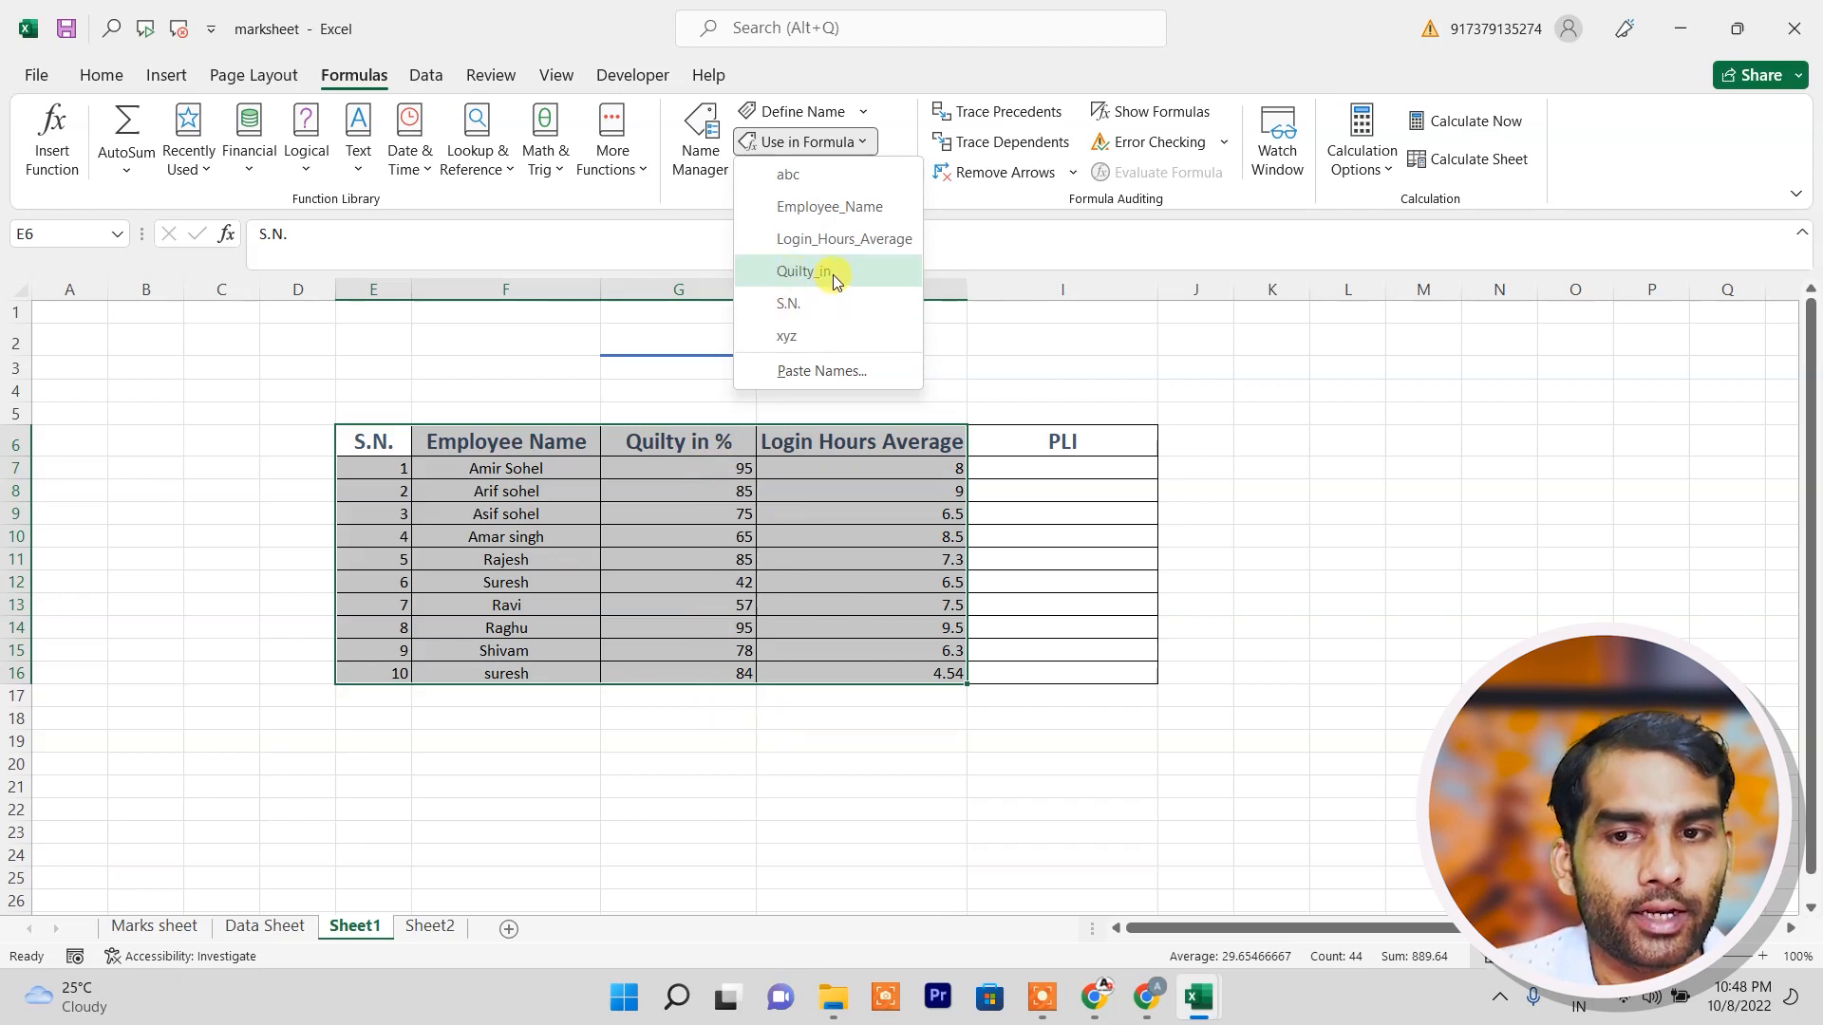
click(731, 738)
click(736, 721)
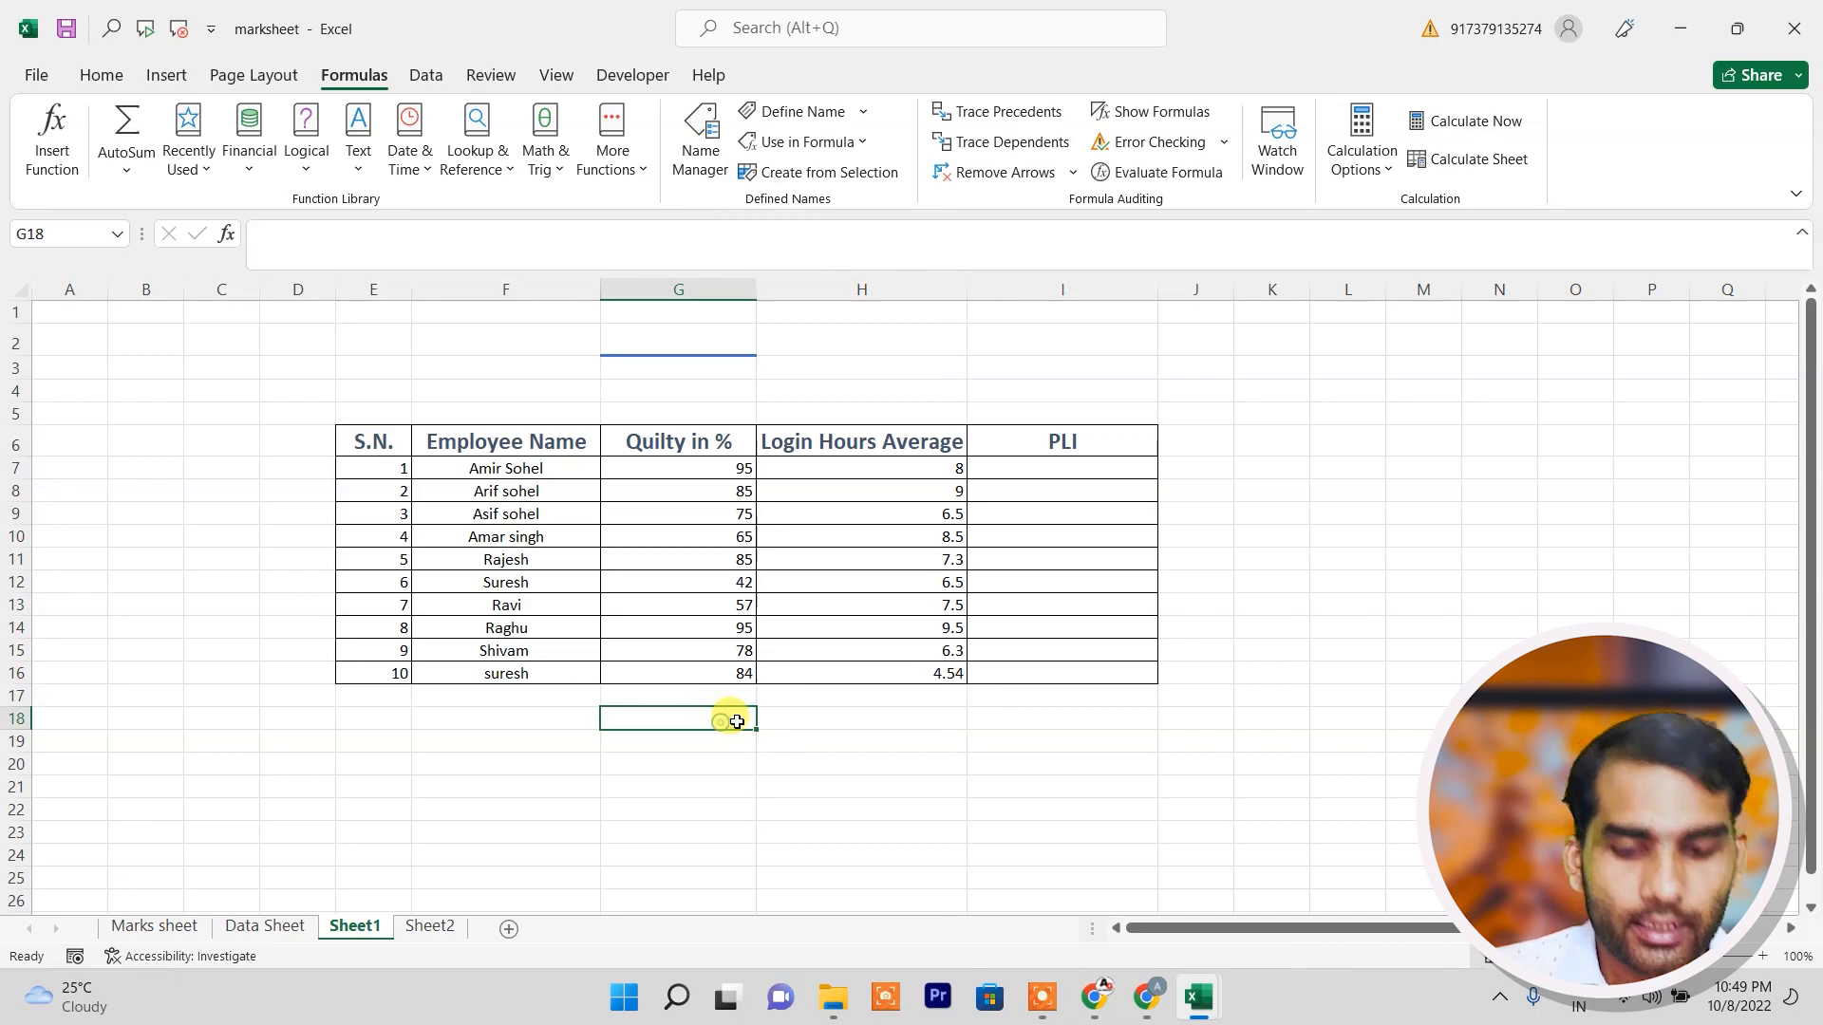
text(=s)
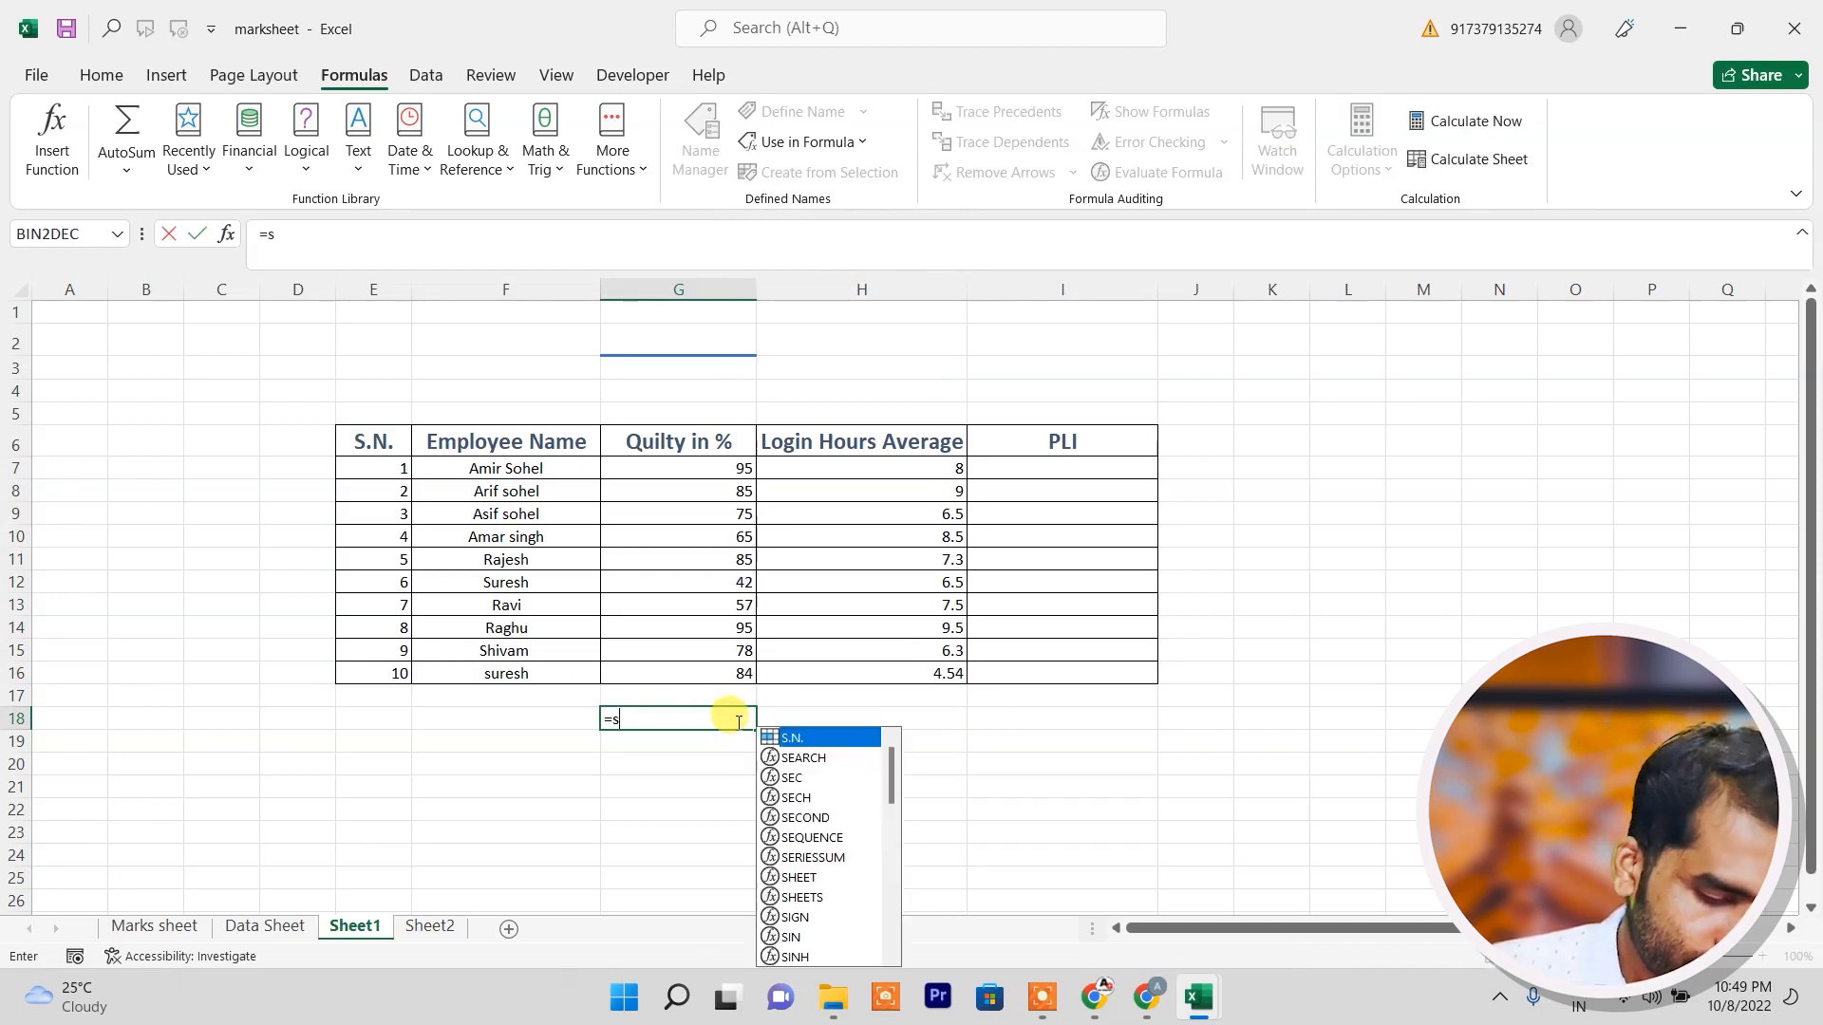
text(um()
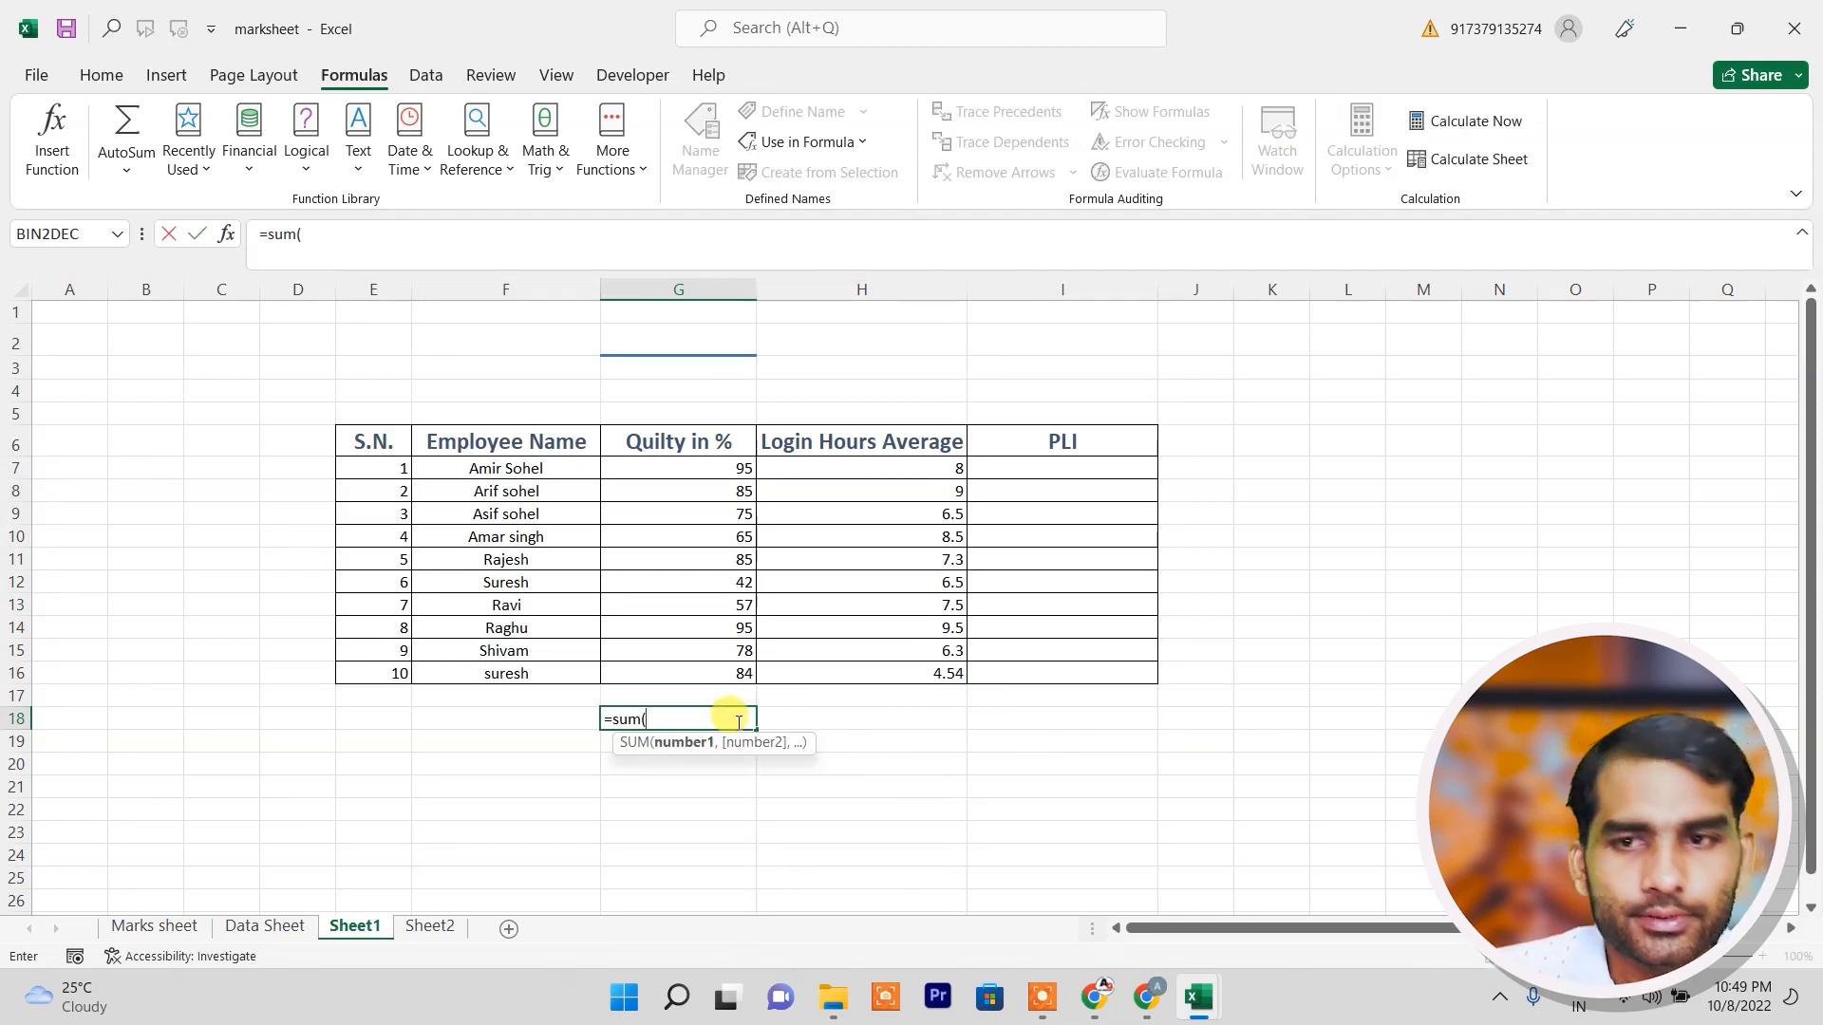
click(855, 142)
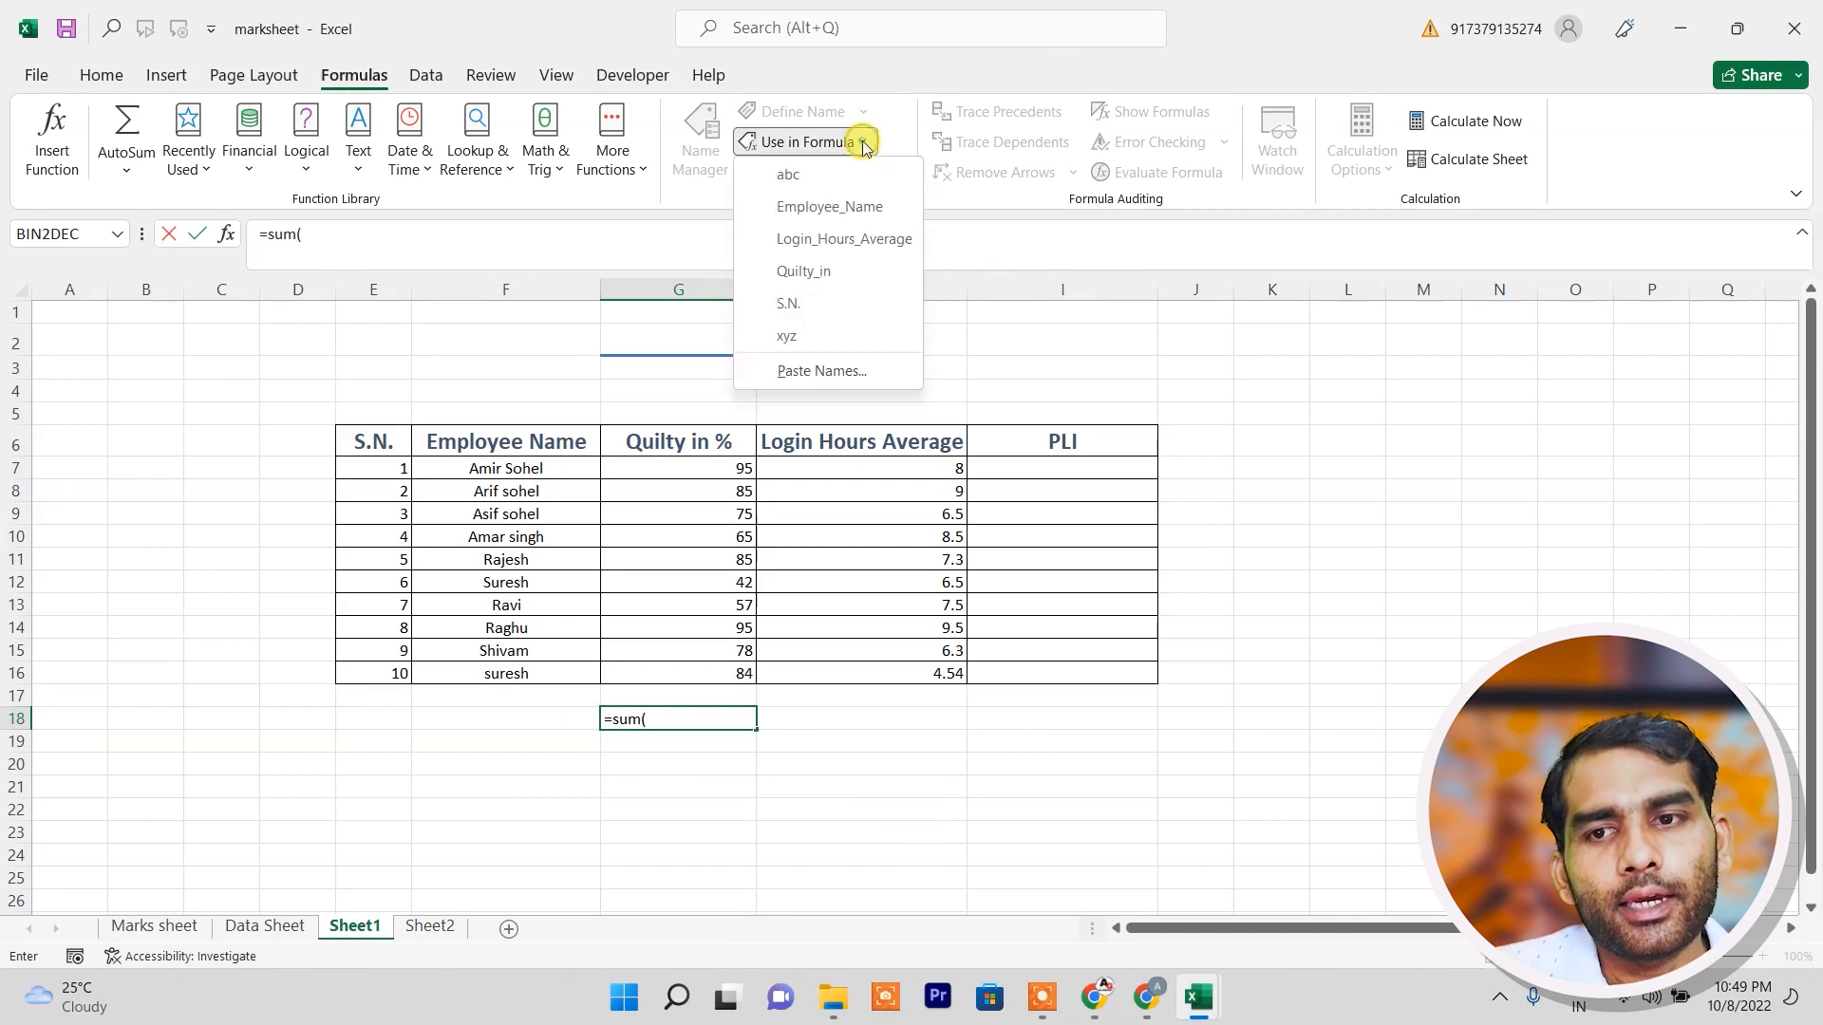
click(803, 272)
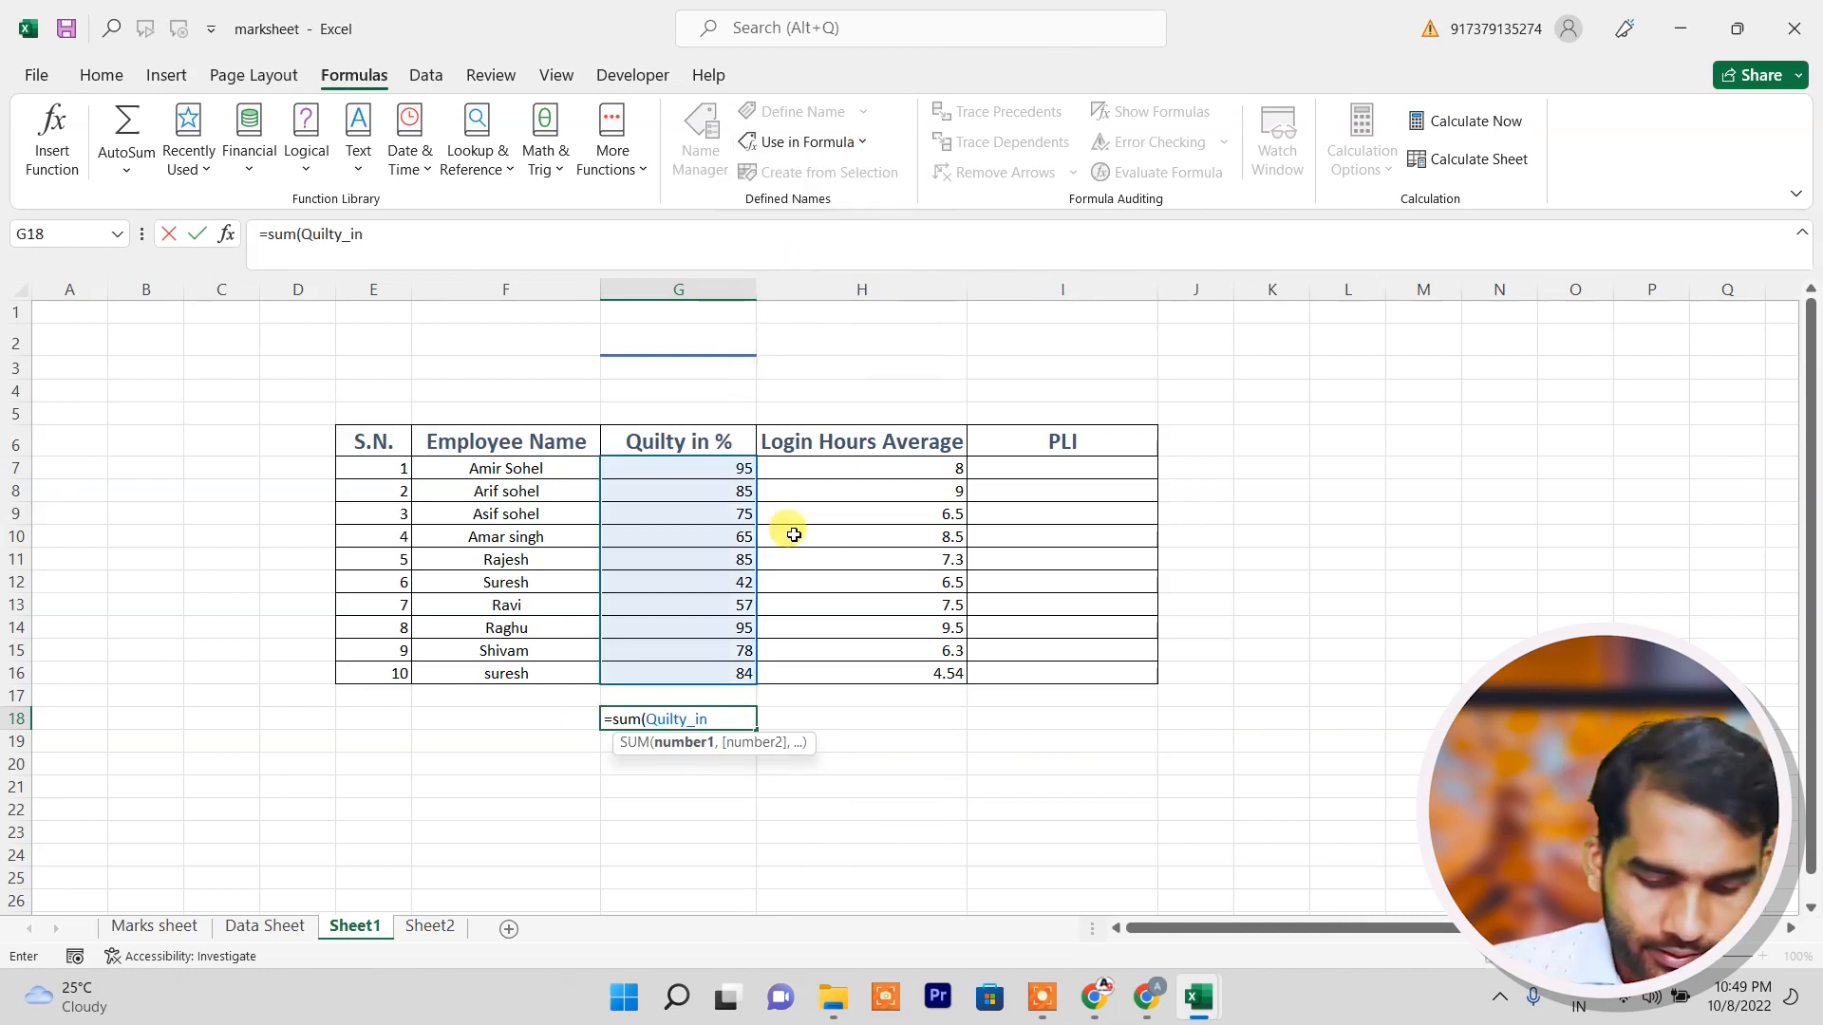
text())
key(Return)
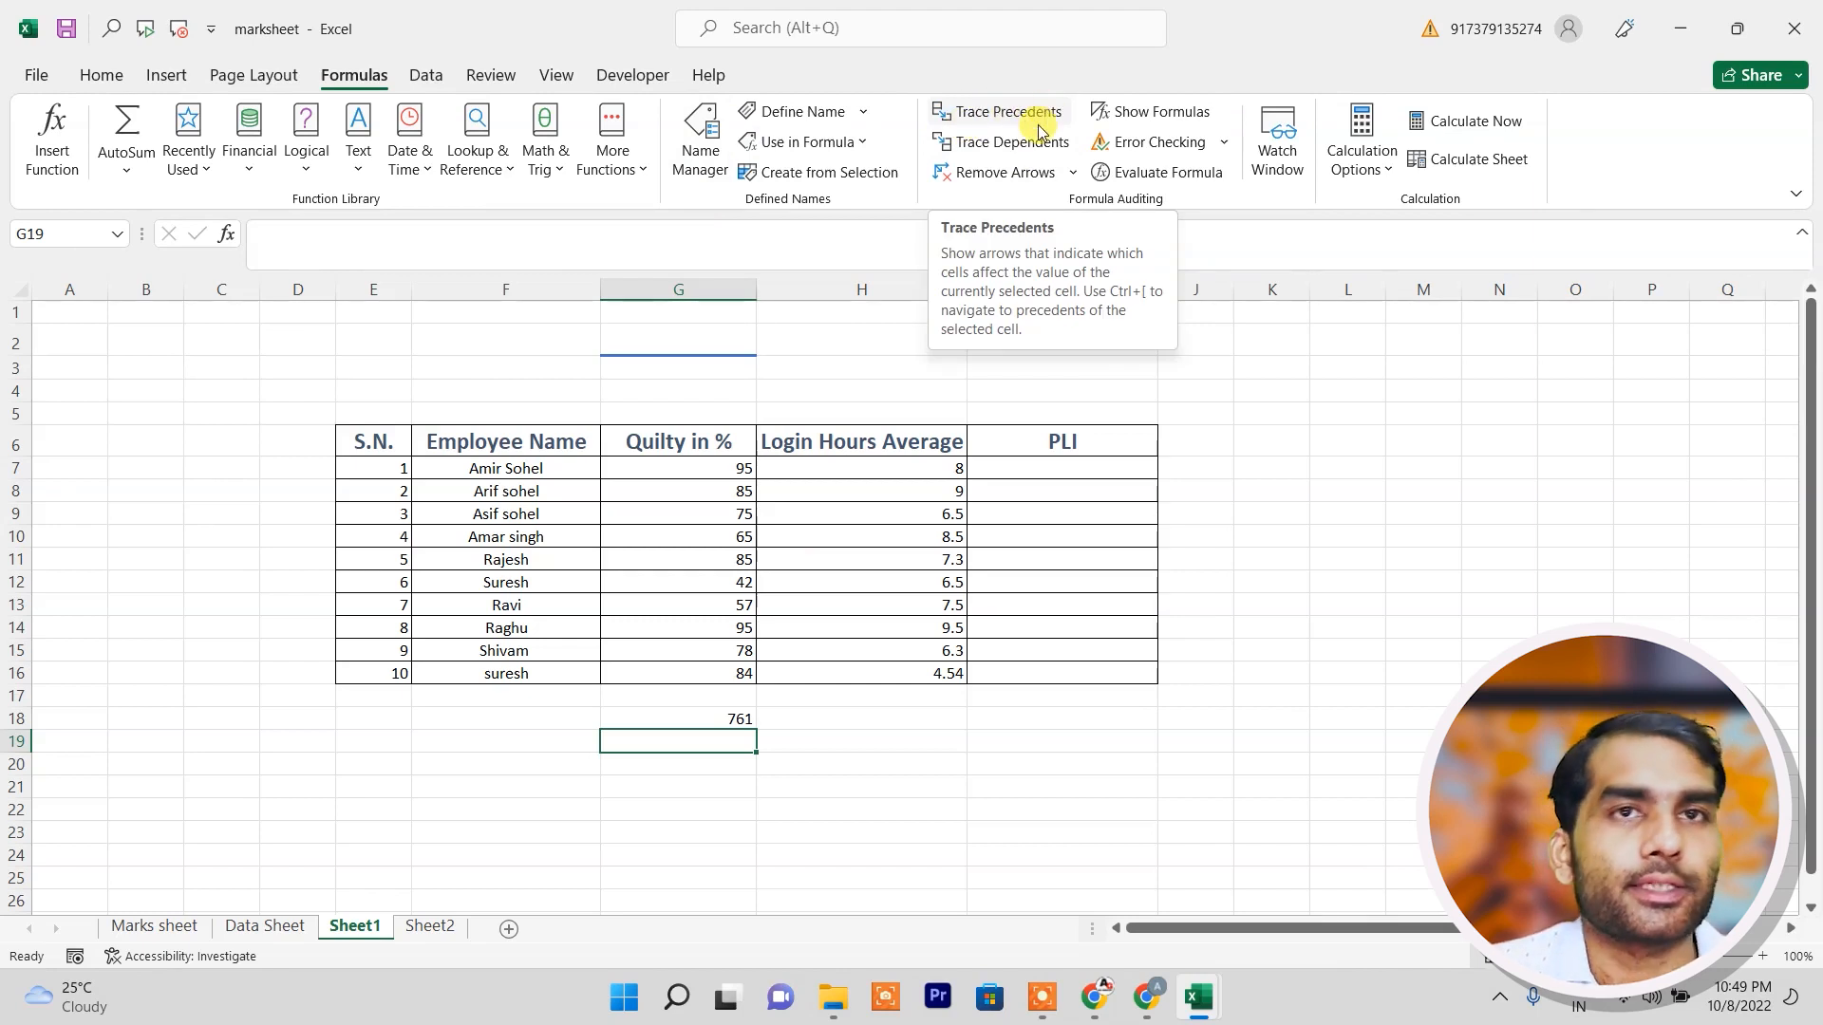
Trace the precedents of the SUM formula in G18.
click(749, 718)
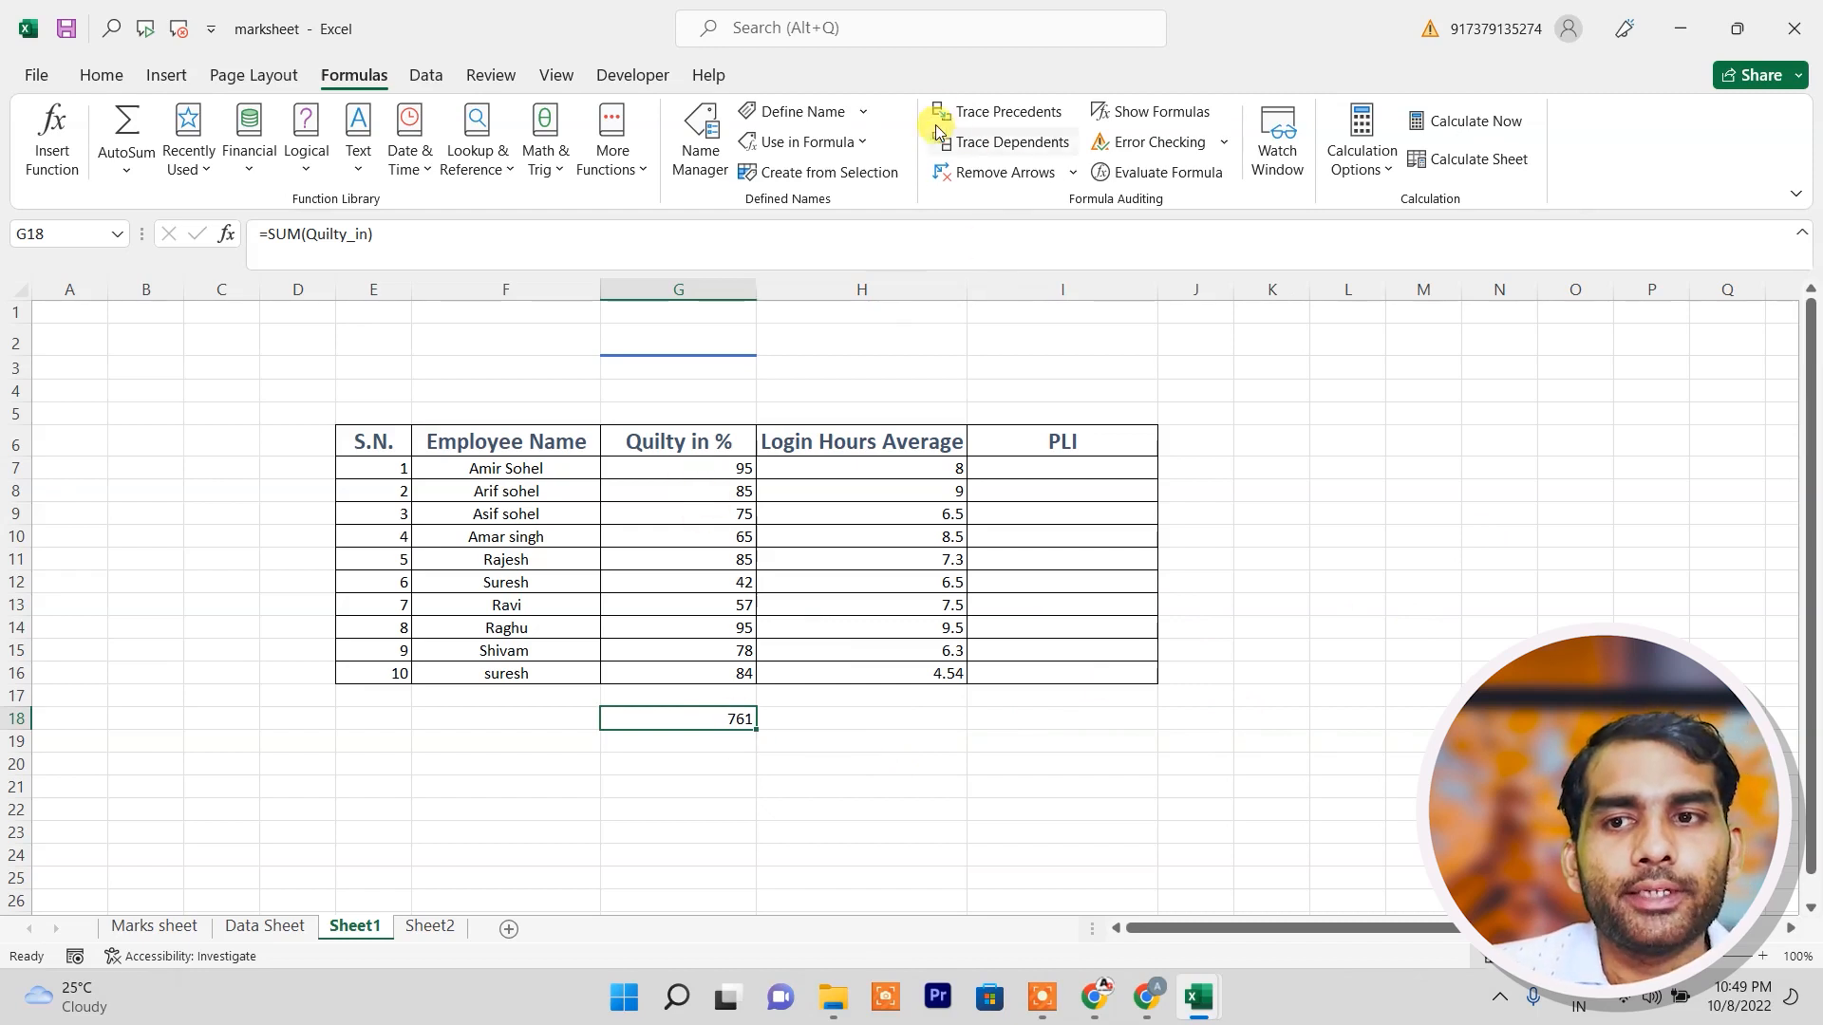
click(1017, 116)
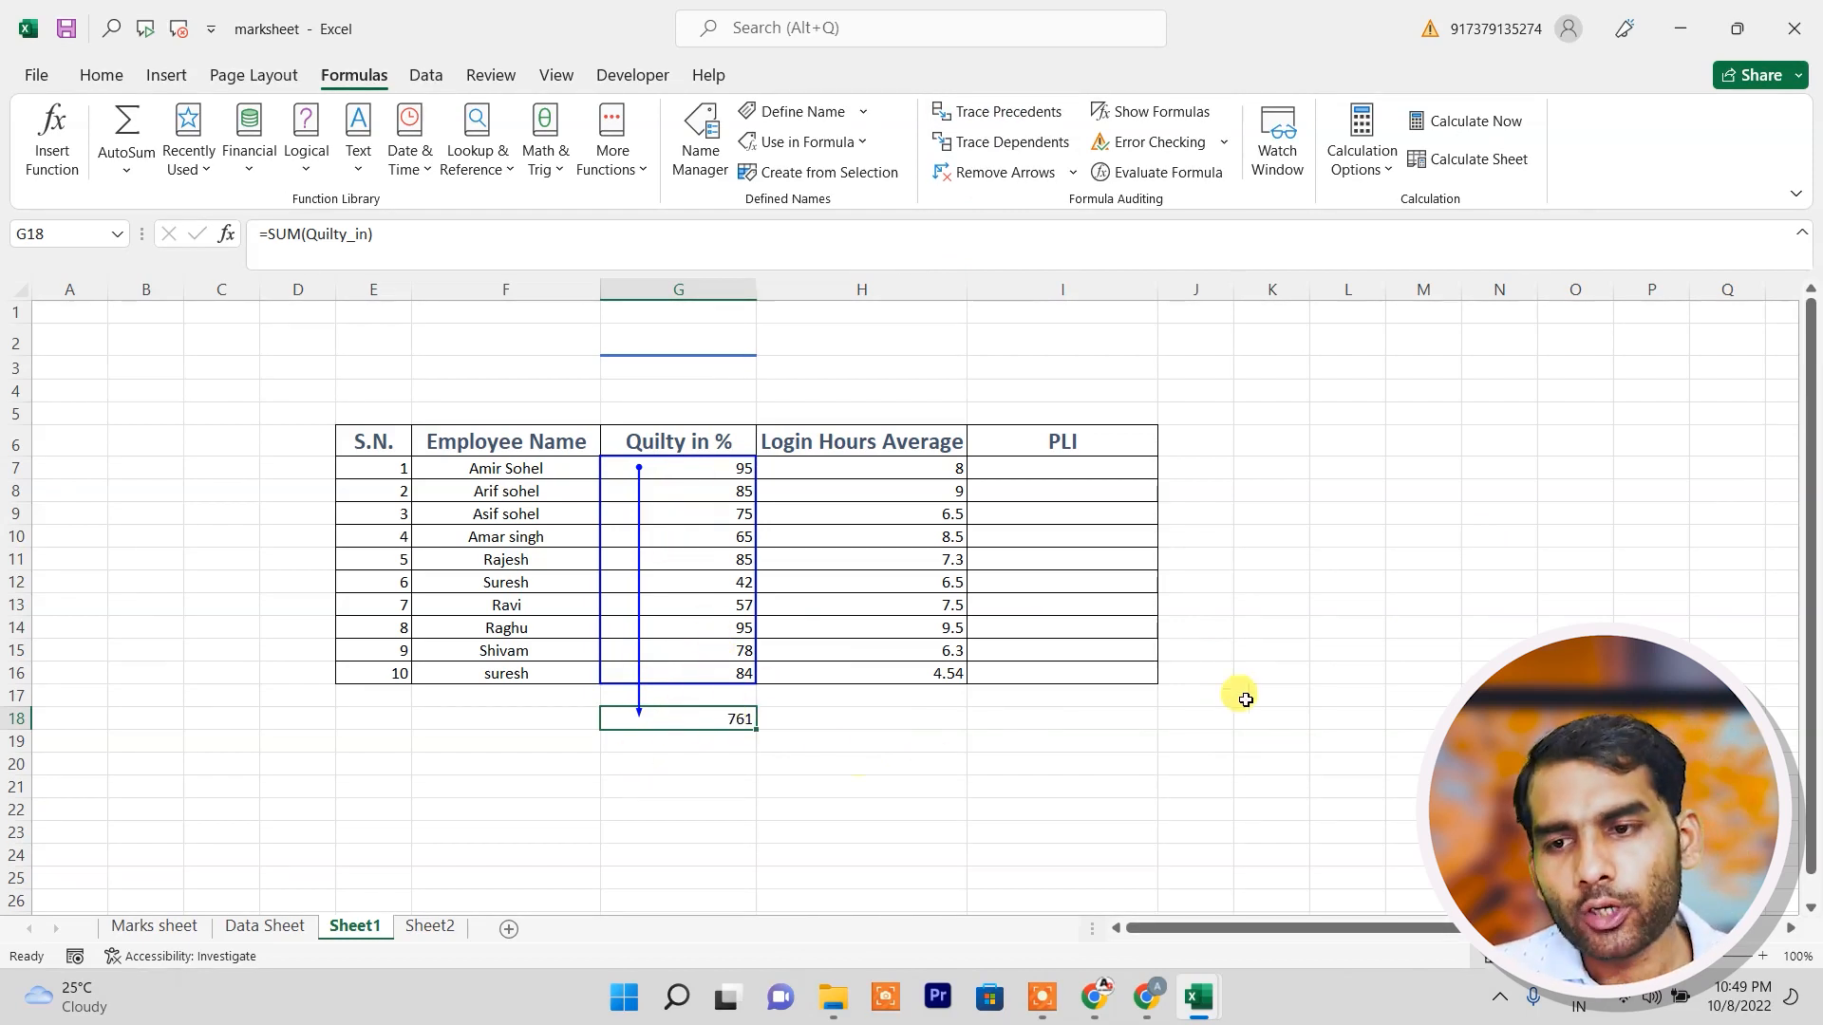
Enter 50, 60 and 70 in cells L11 to L13.
click(1366, 563)
text(50)
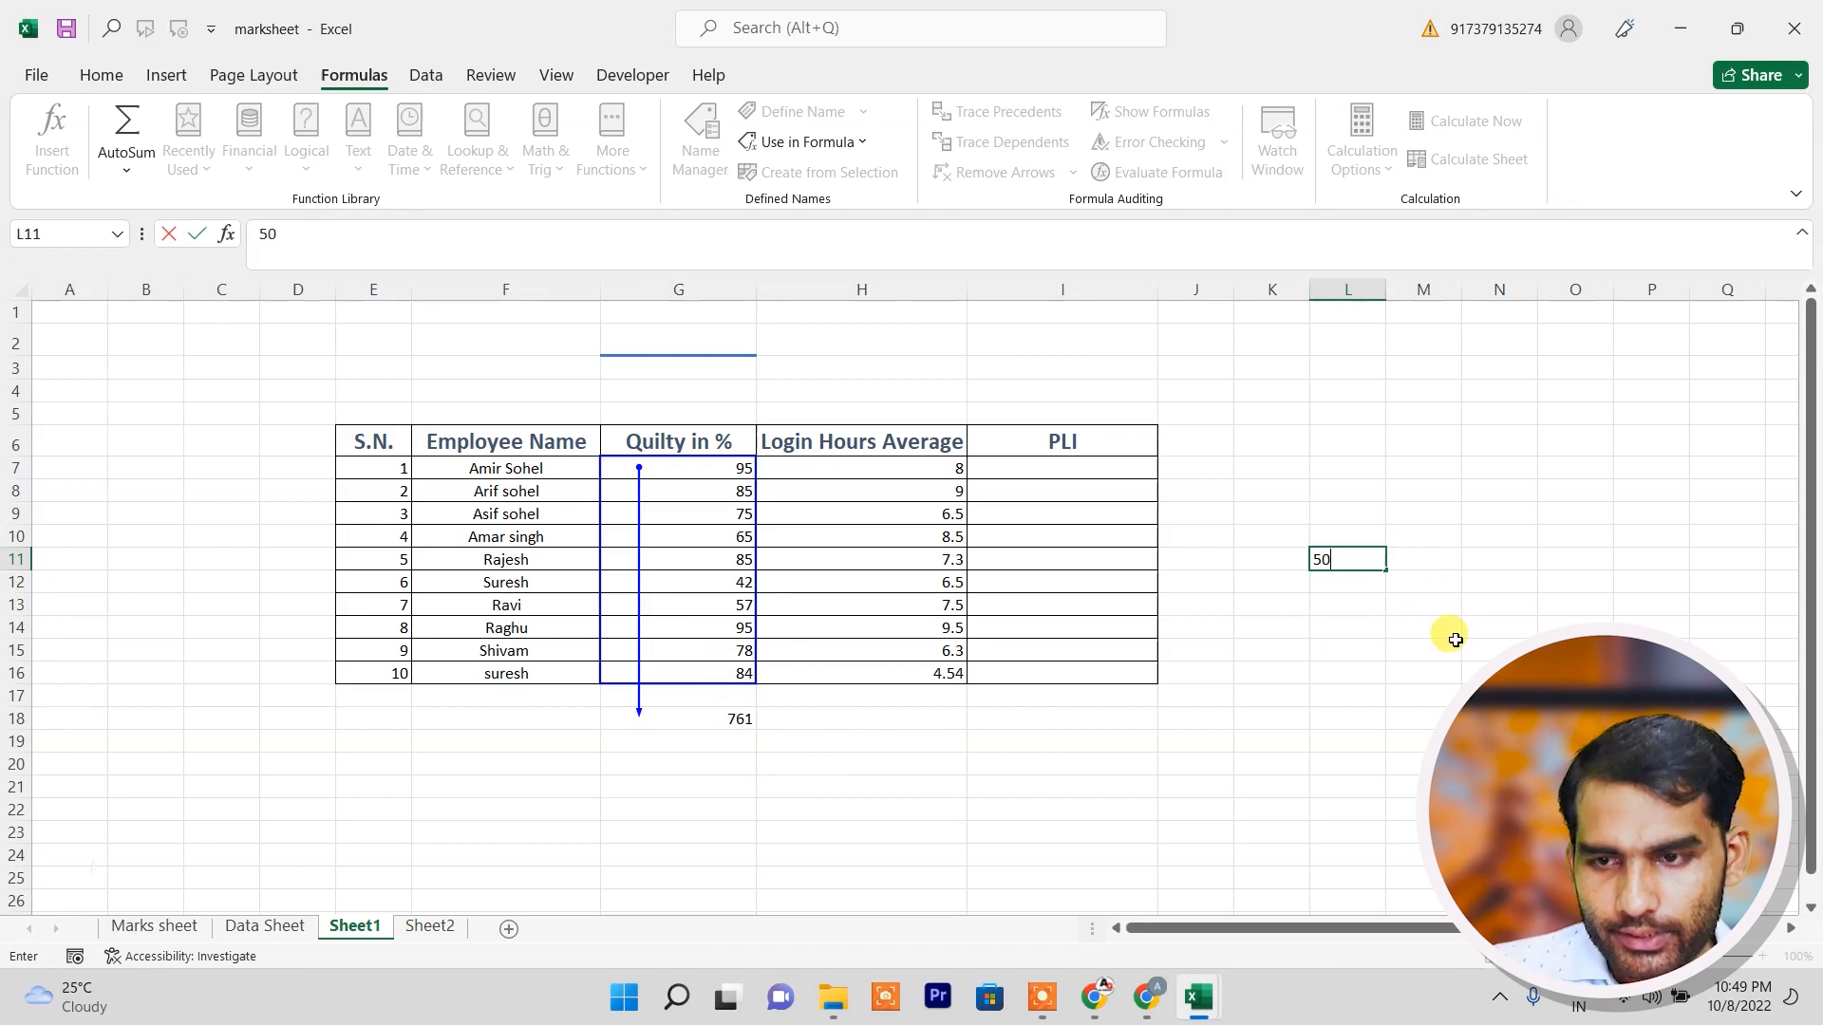
key(Return)
text(60)
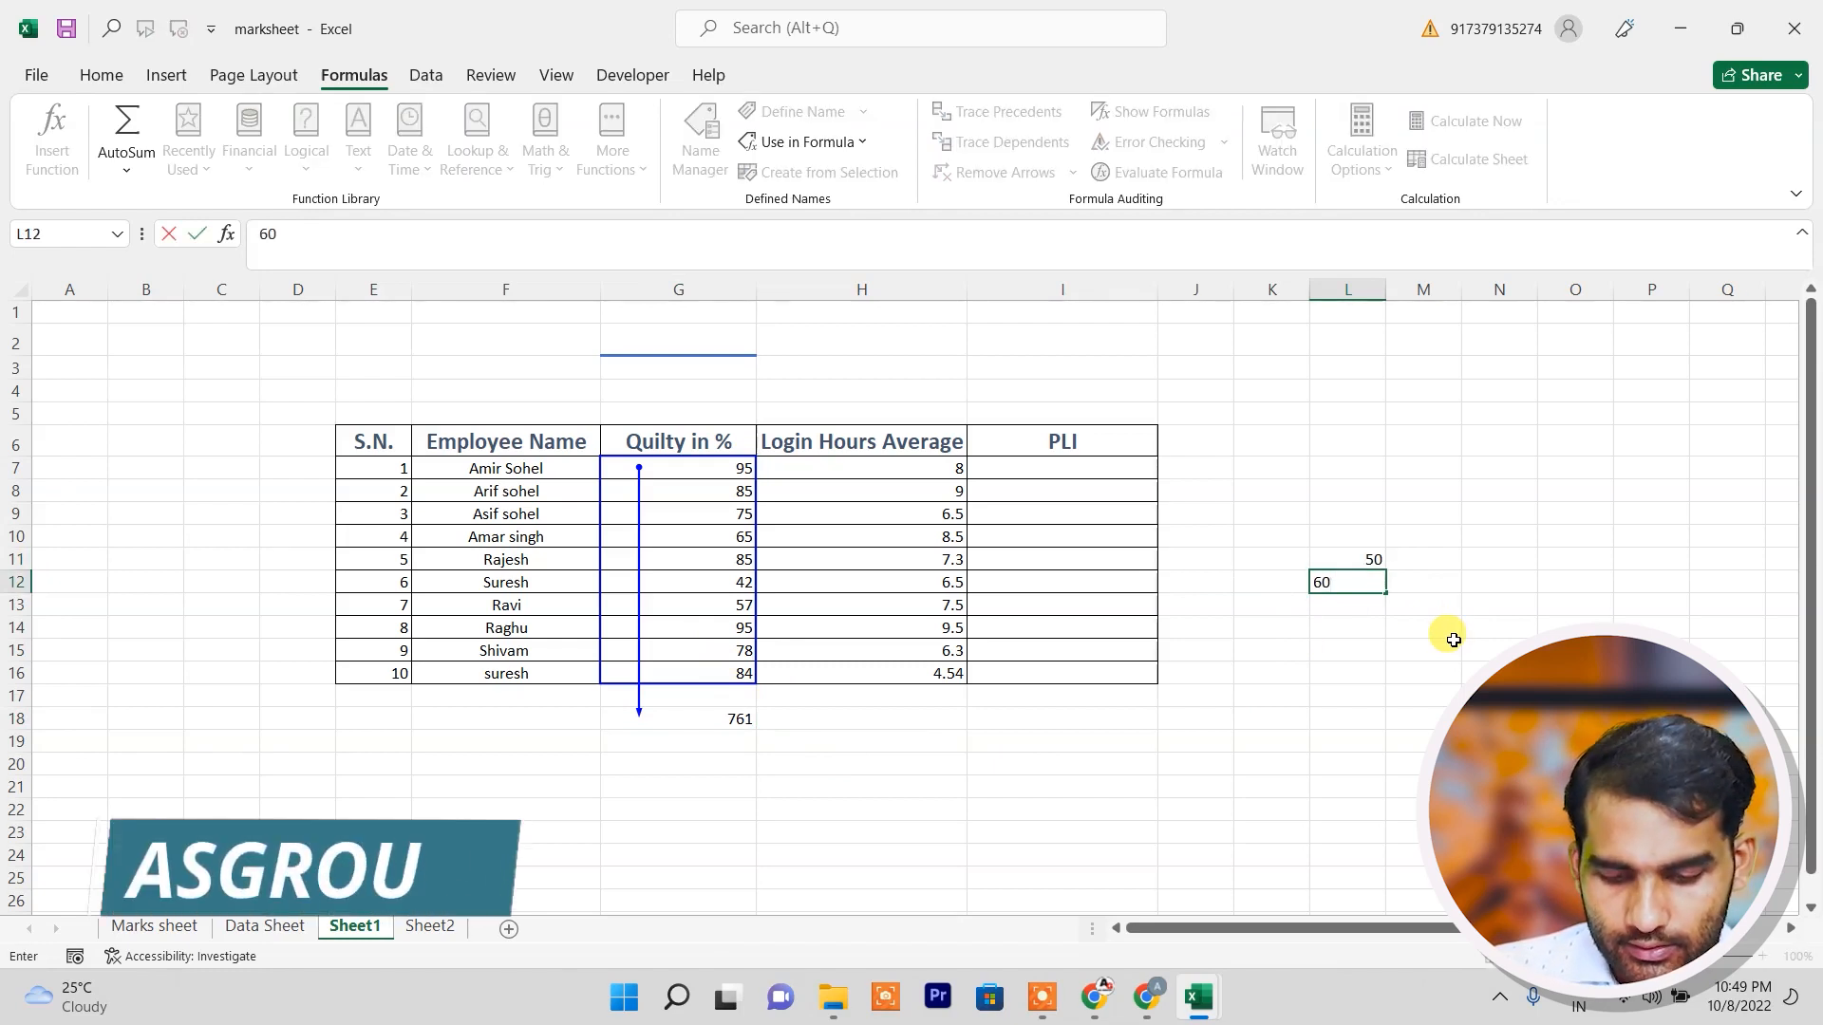
key(Return)
text(70)
key(Return)
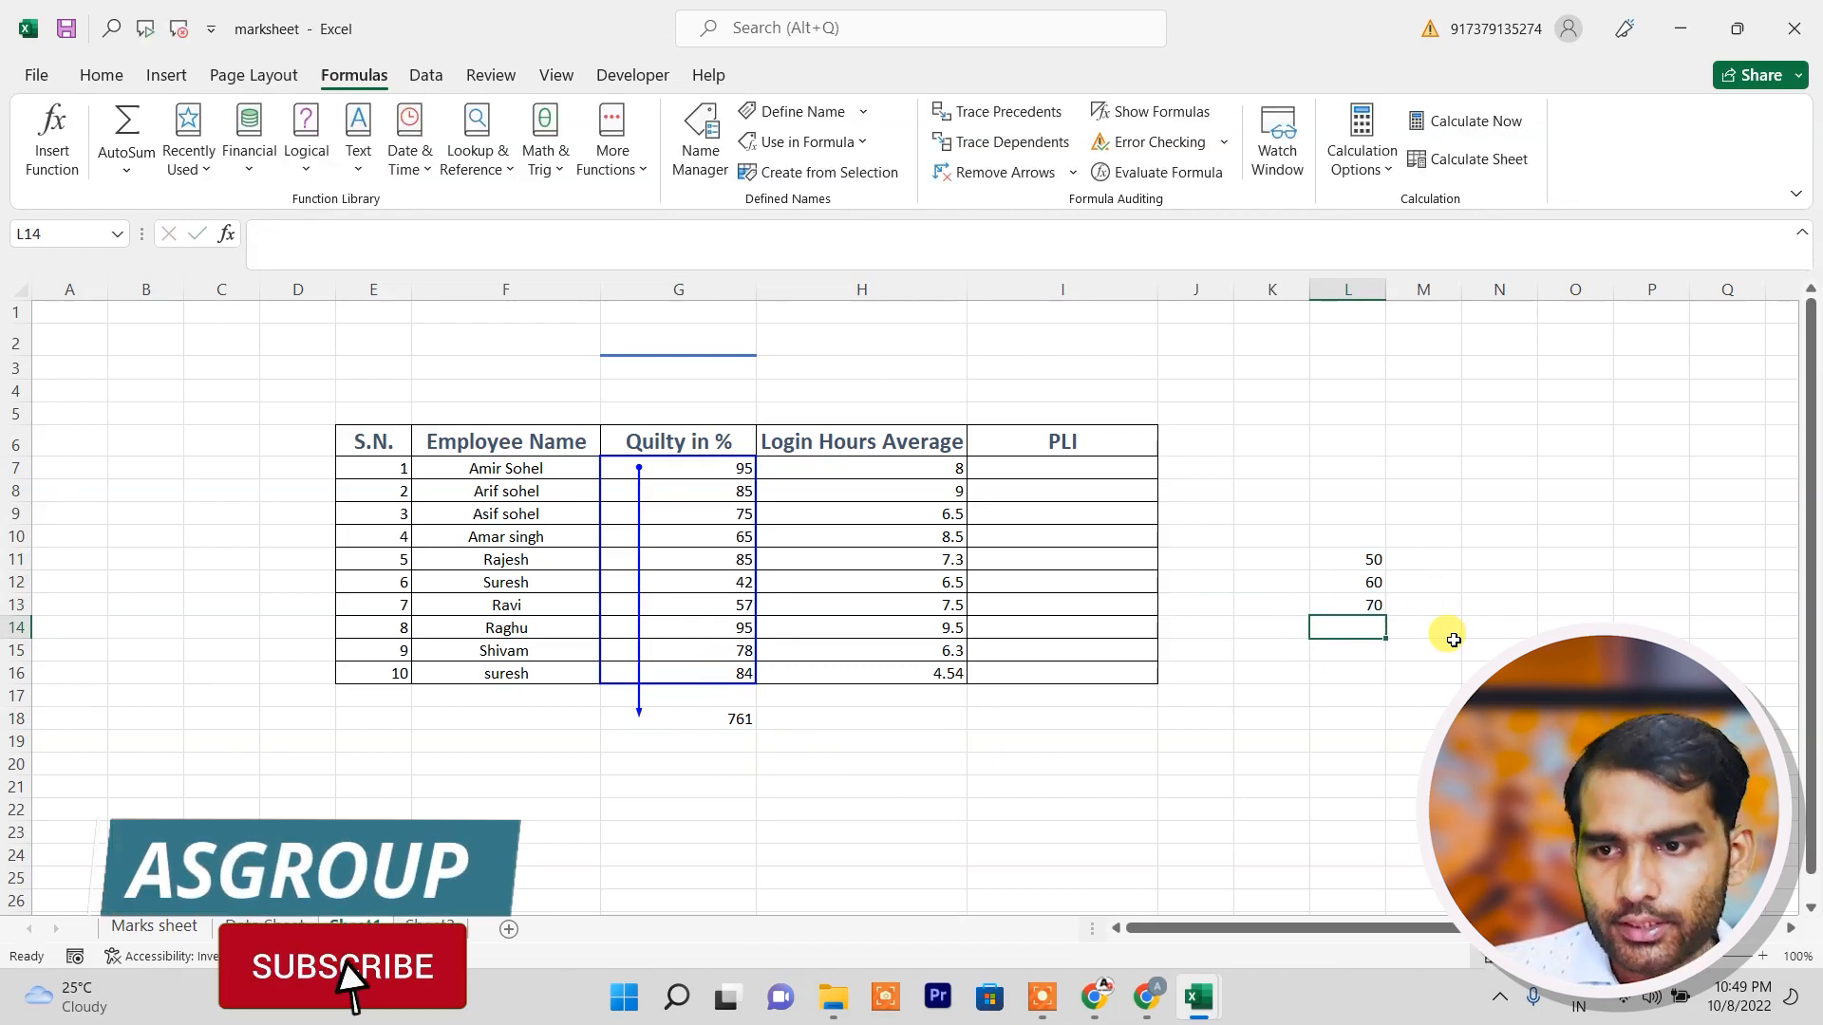
Enter the formula =L11+L12+L13 in cell N12.
key(Up)
key(Right)
key(Right)
key(Up)
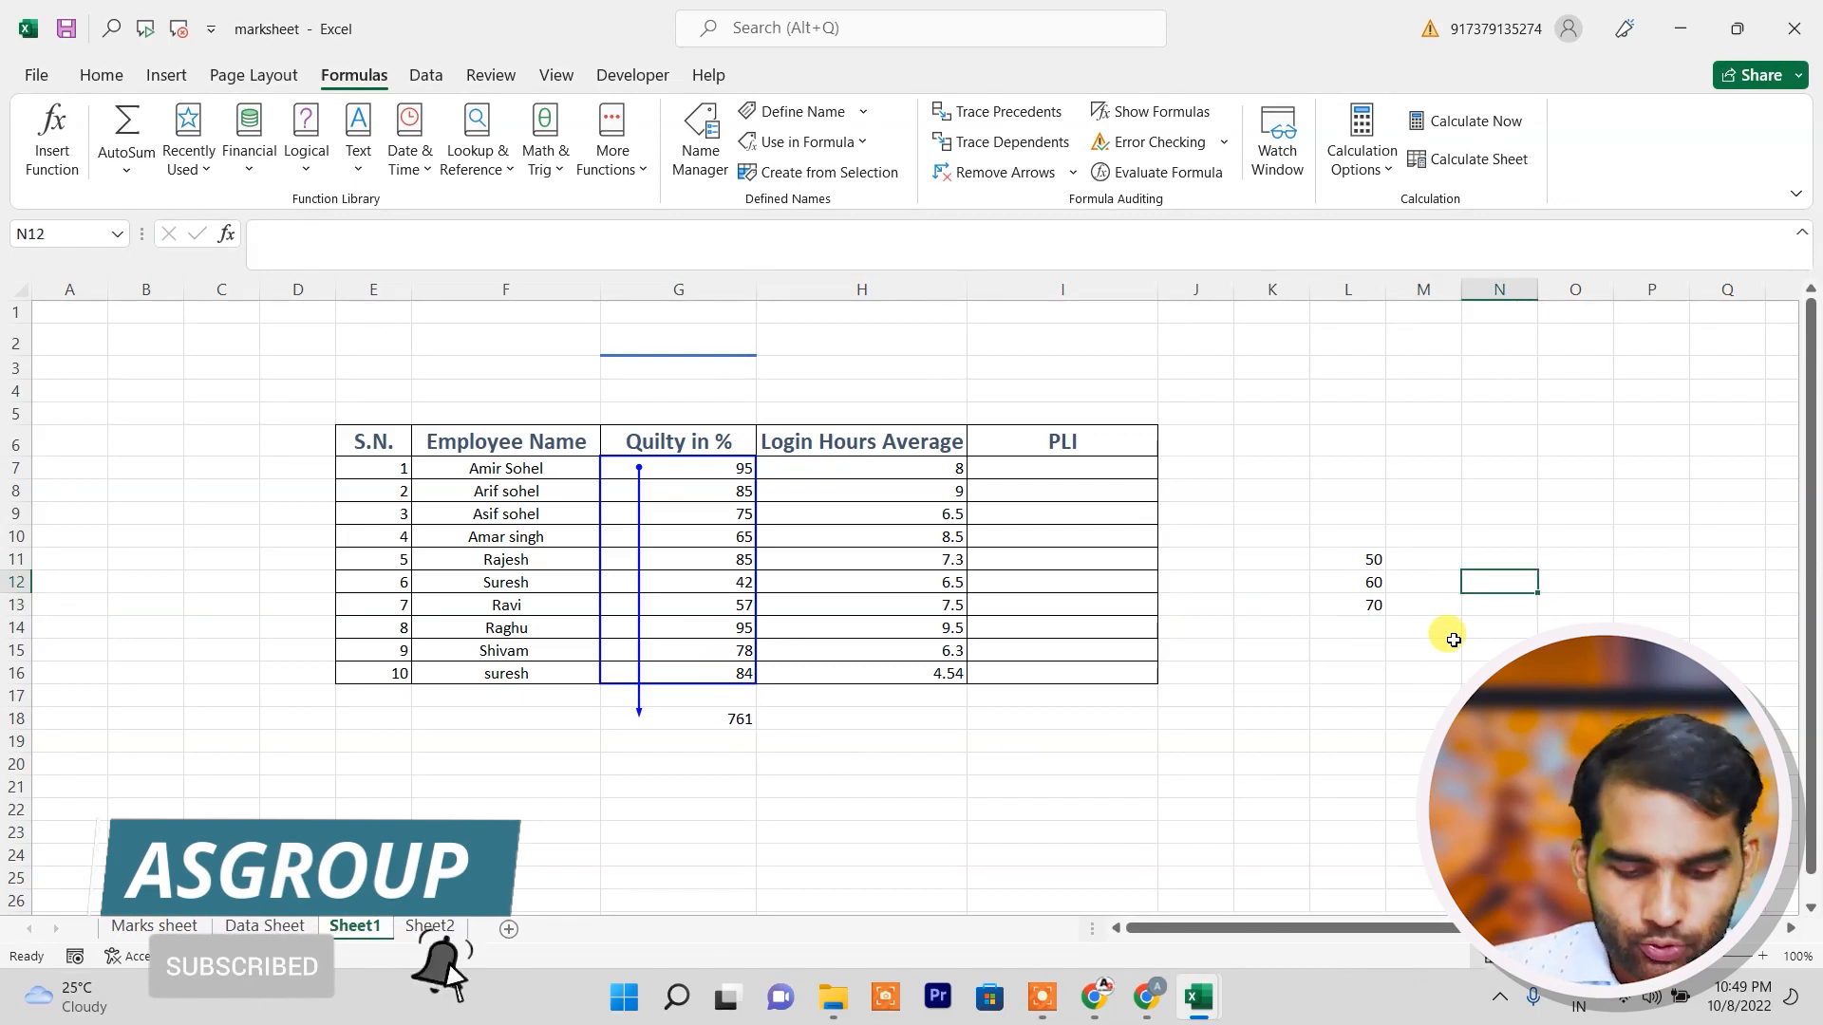
text(=)
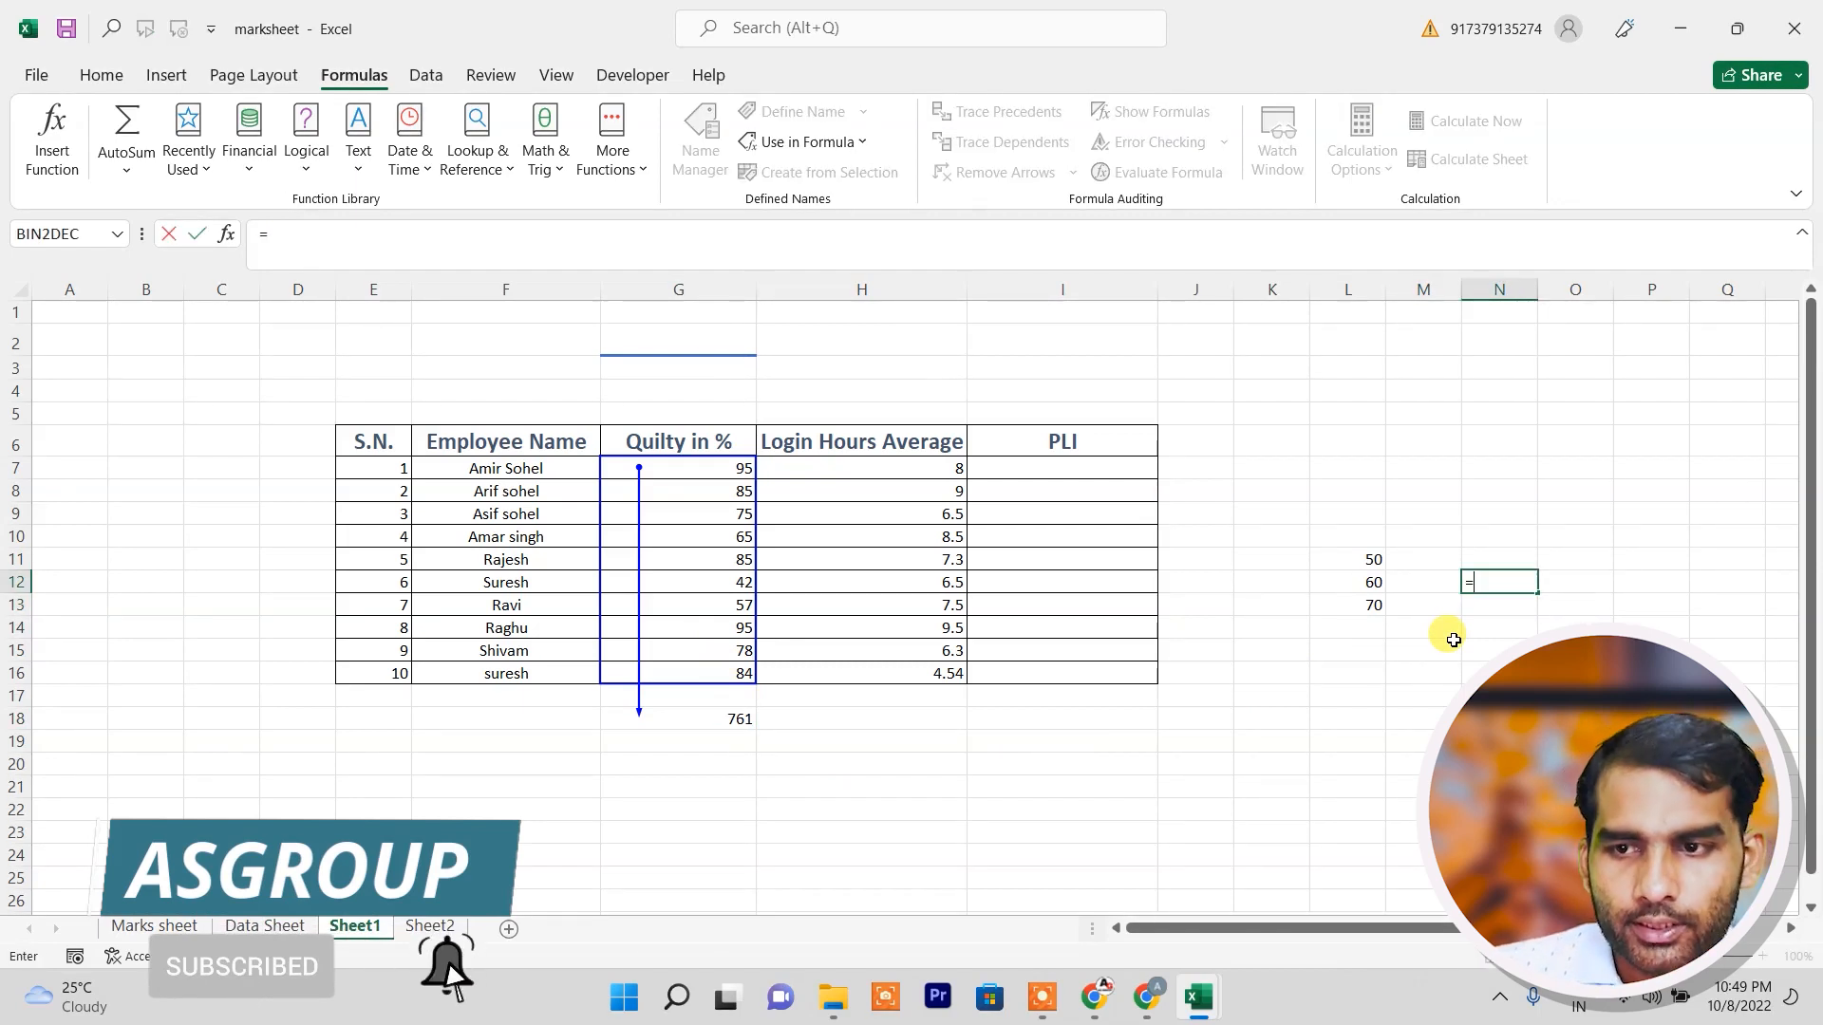
click(1368, 562)
text(+)
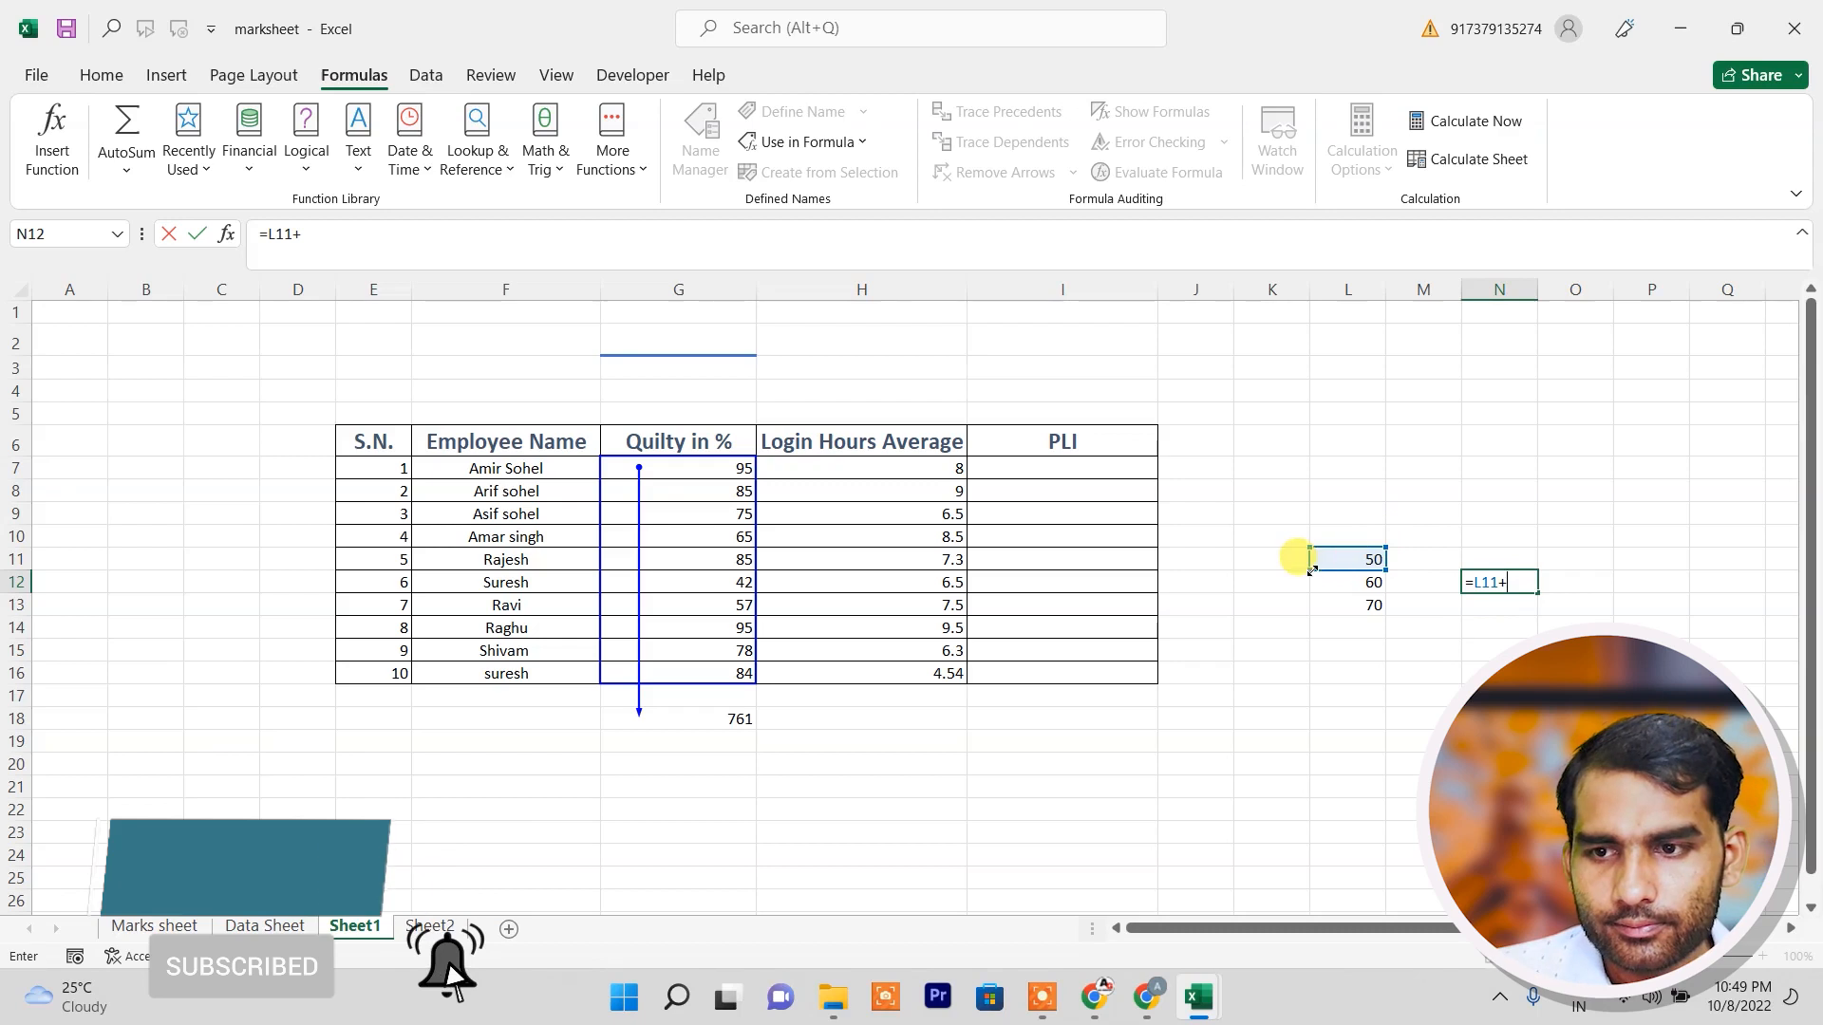
click(1339, 588)
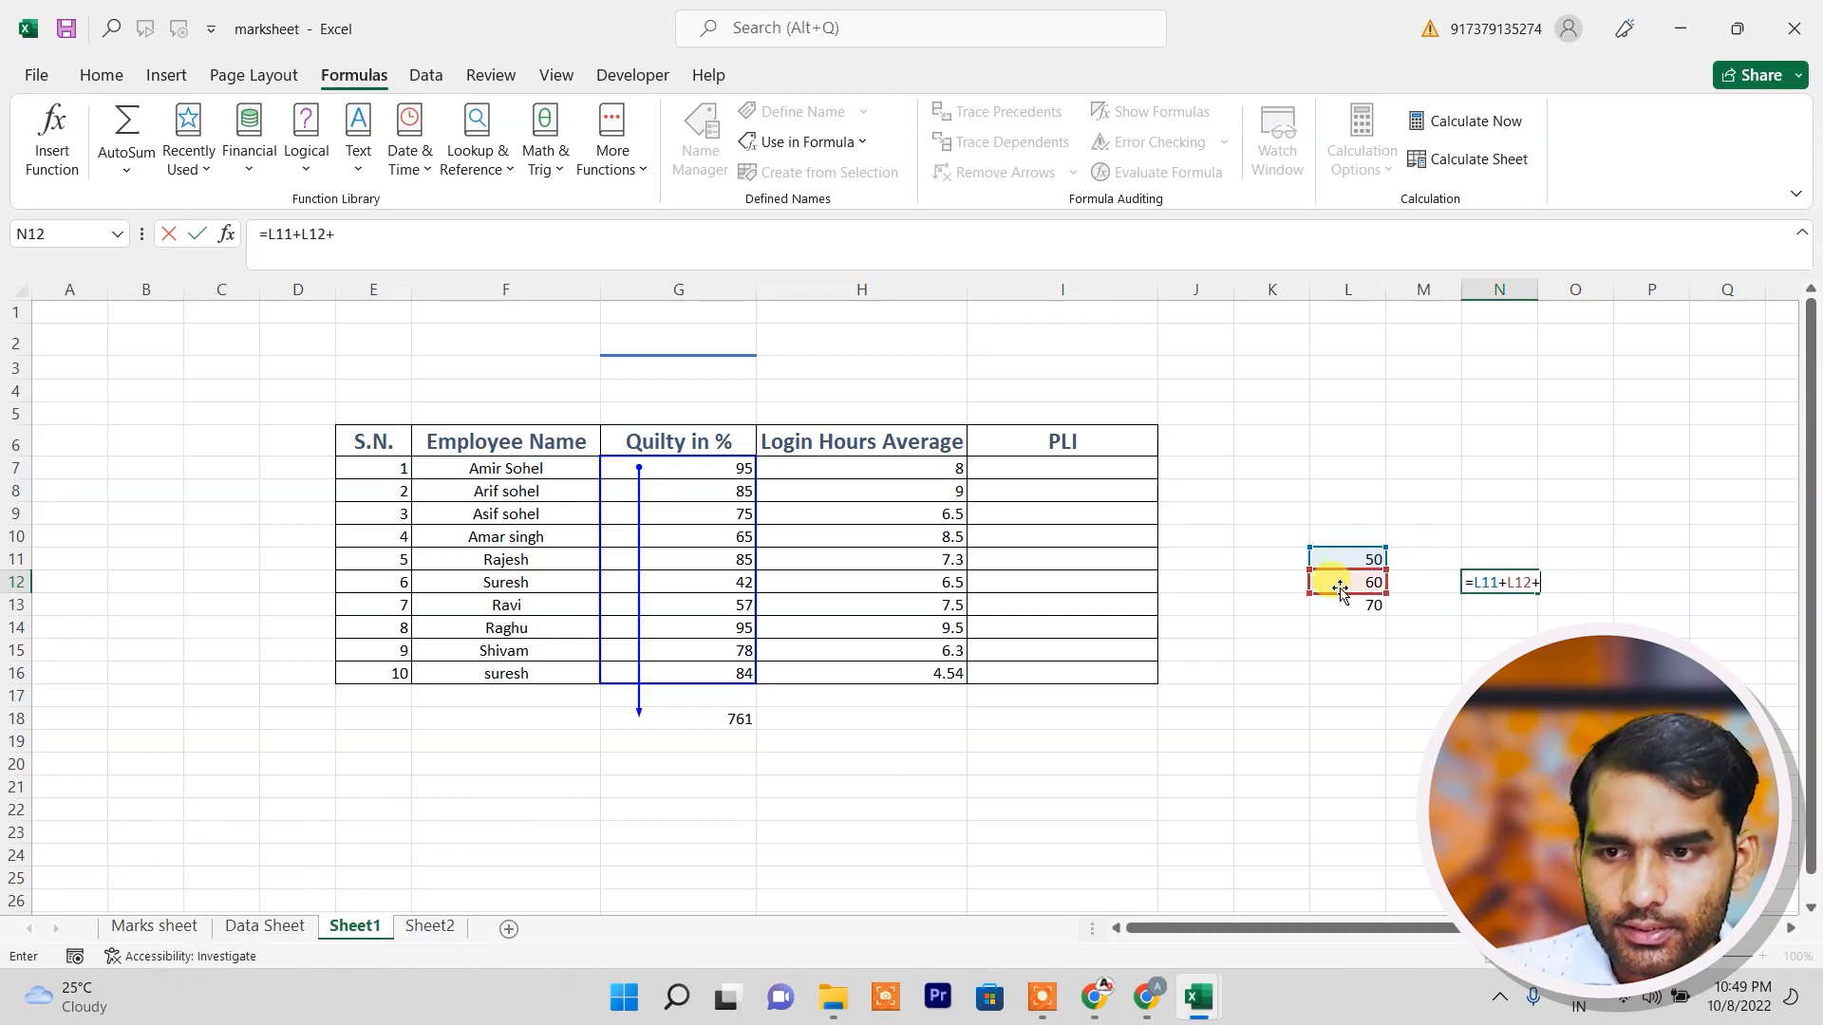
click(1349, 608)
key(Return)
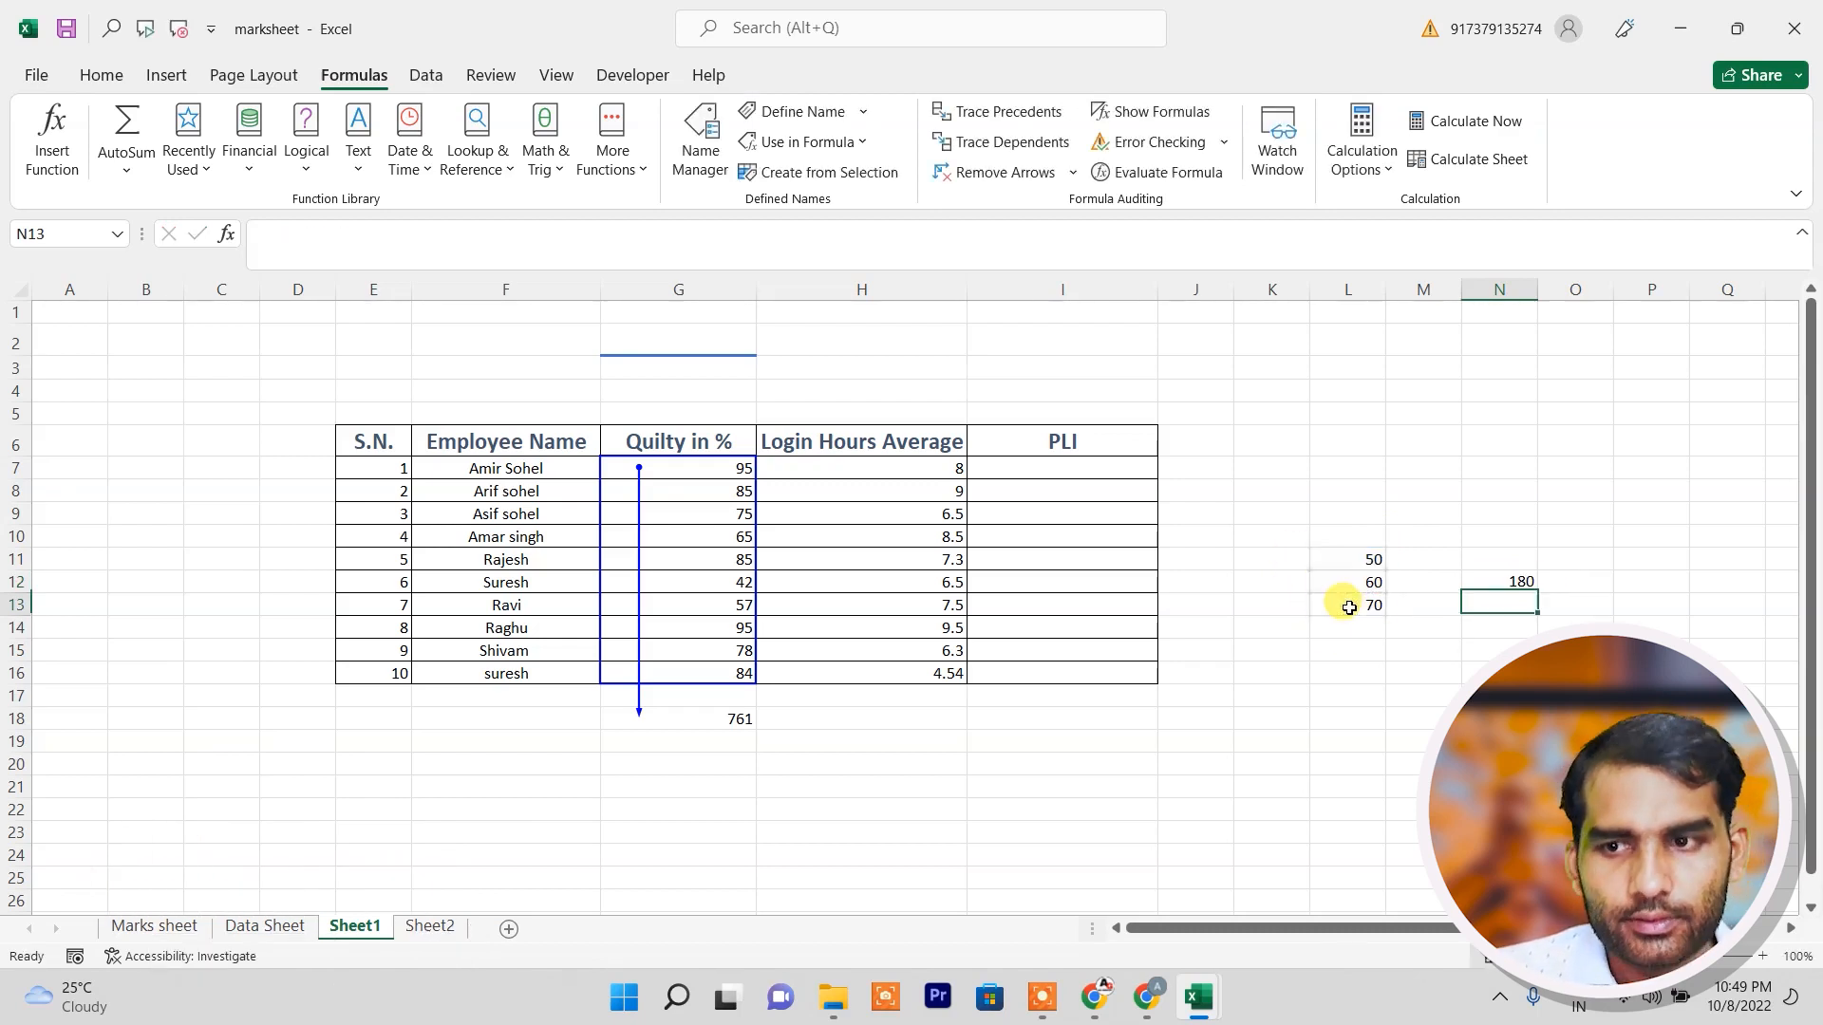
Trace the precedents of the addition formula in N12, and remove all tracer arrows from the sheet.
click(1498, 576)
click(1017, 113)
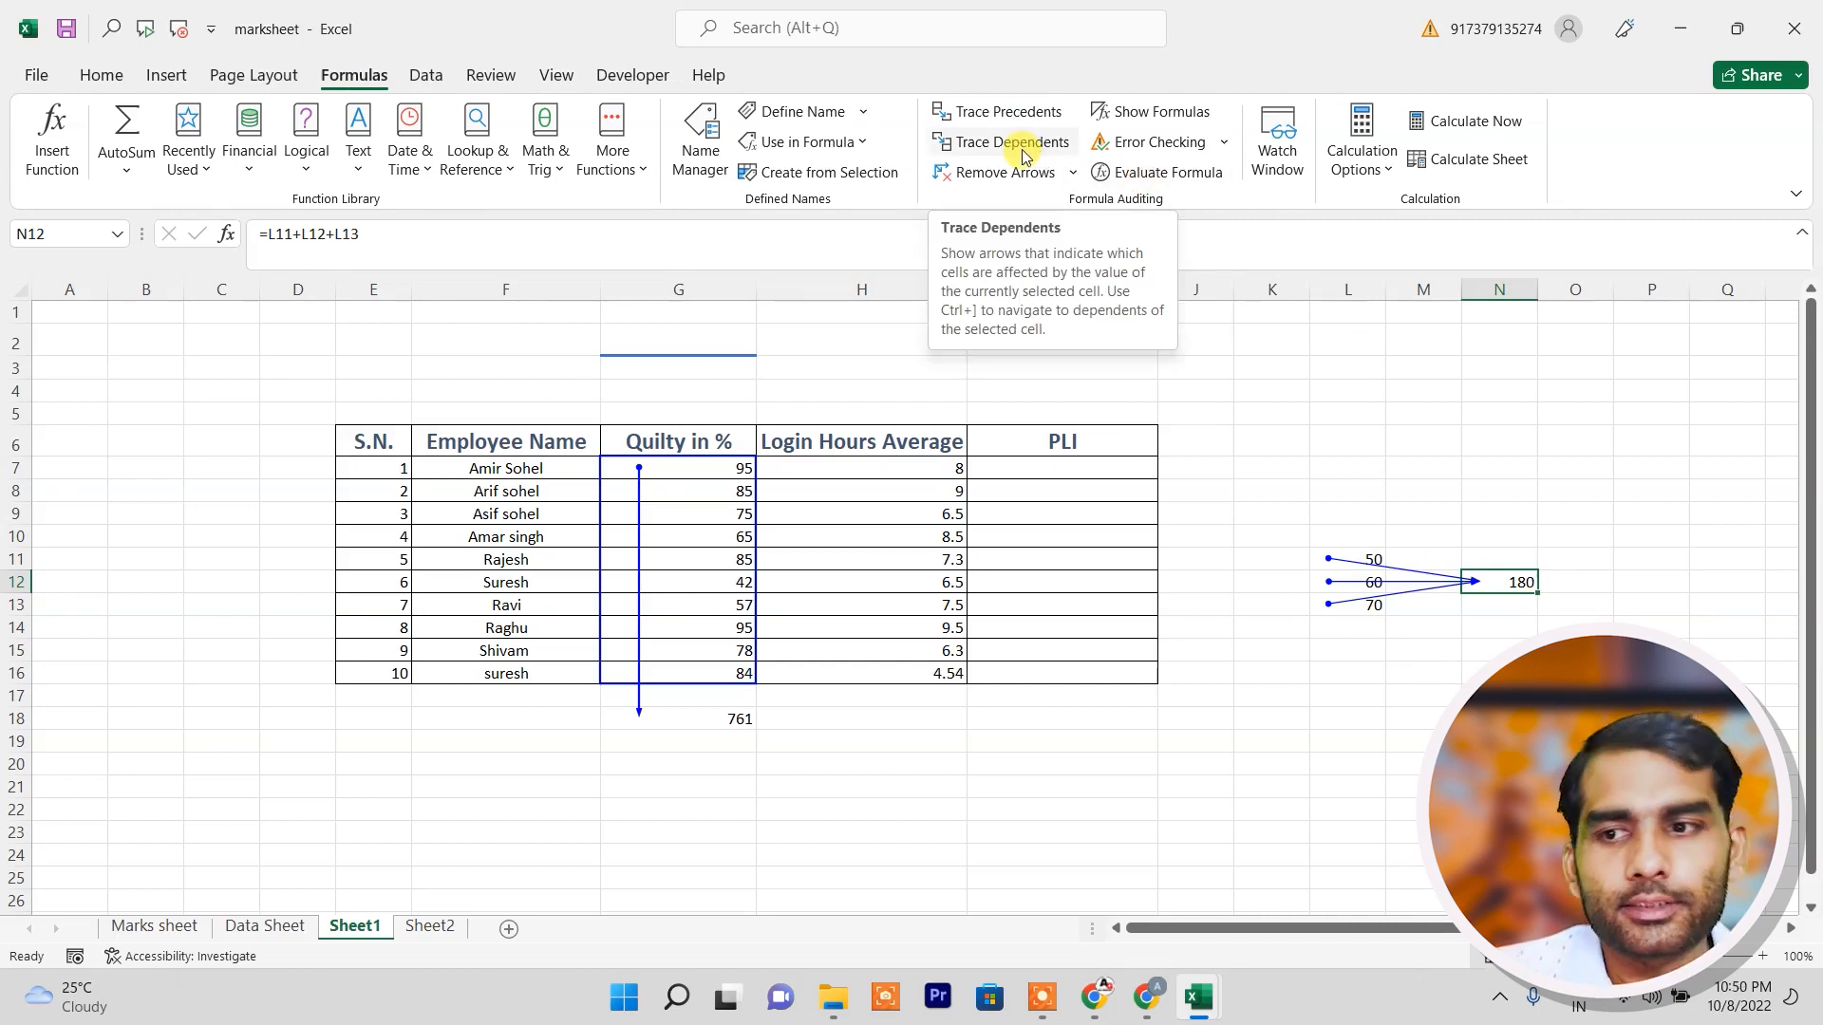
click(997, 169)
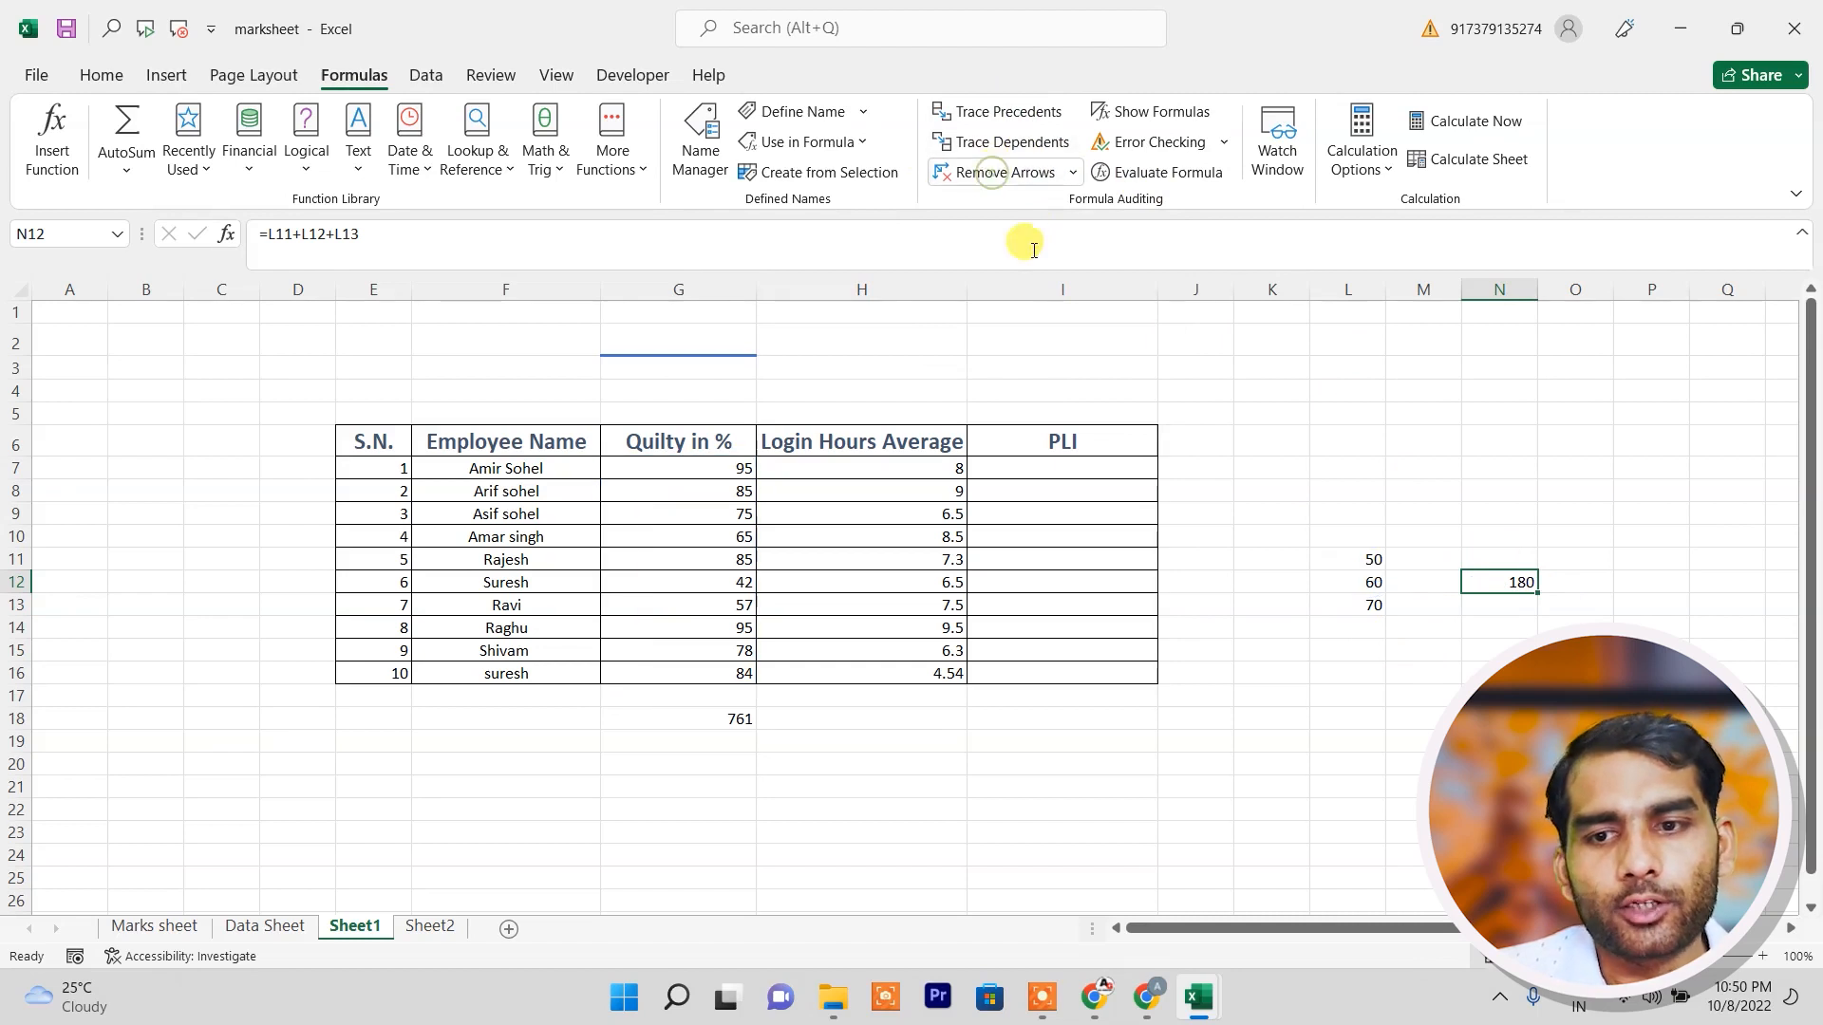
Try to trace the dependents of N12, and trace the dependents of L11 instead.
click(990, 148)
click(953, 563)
click(1444, 676)
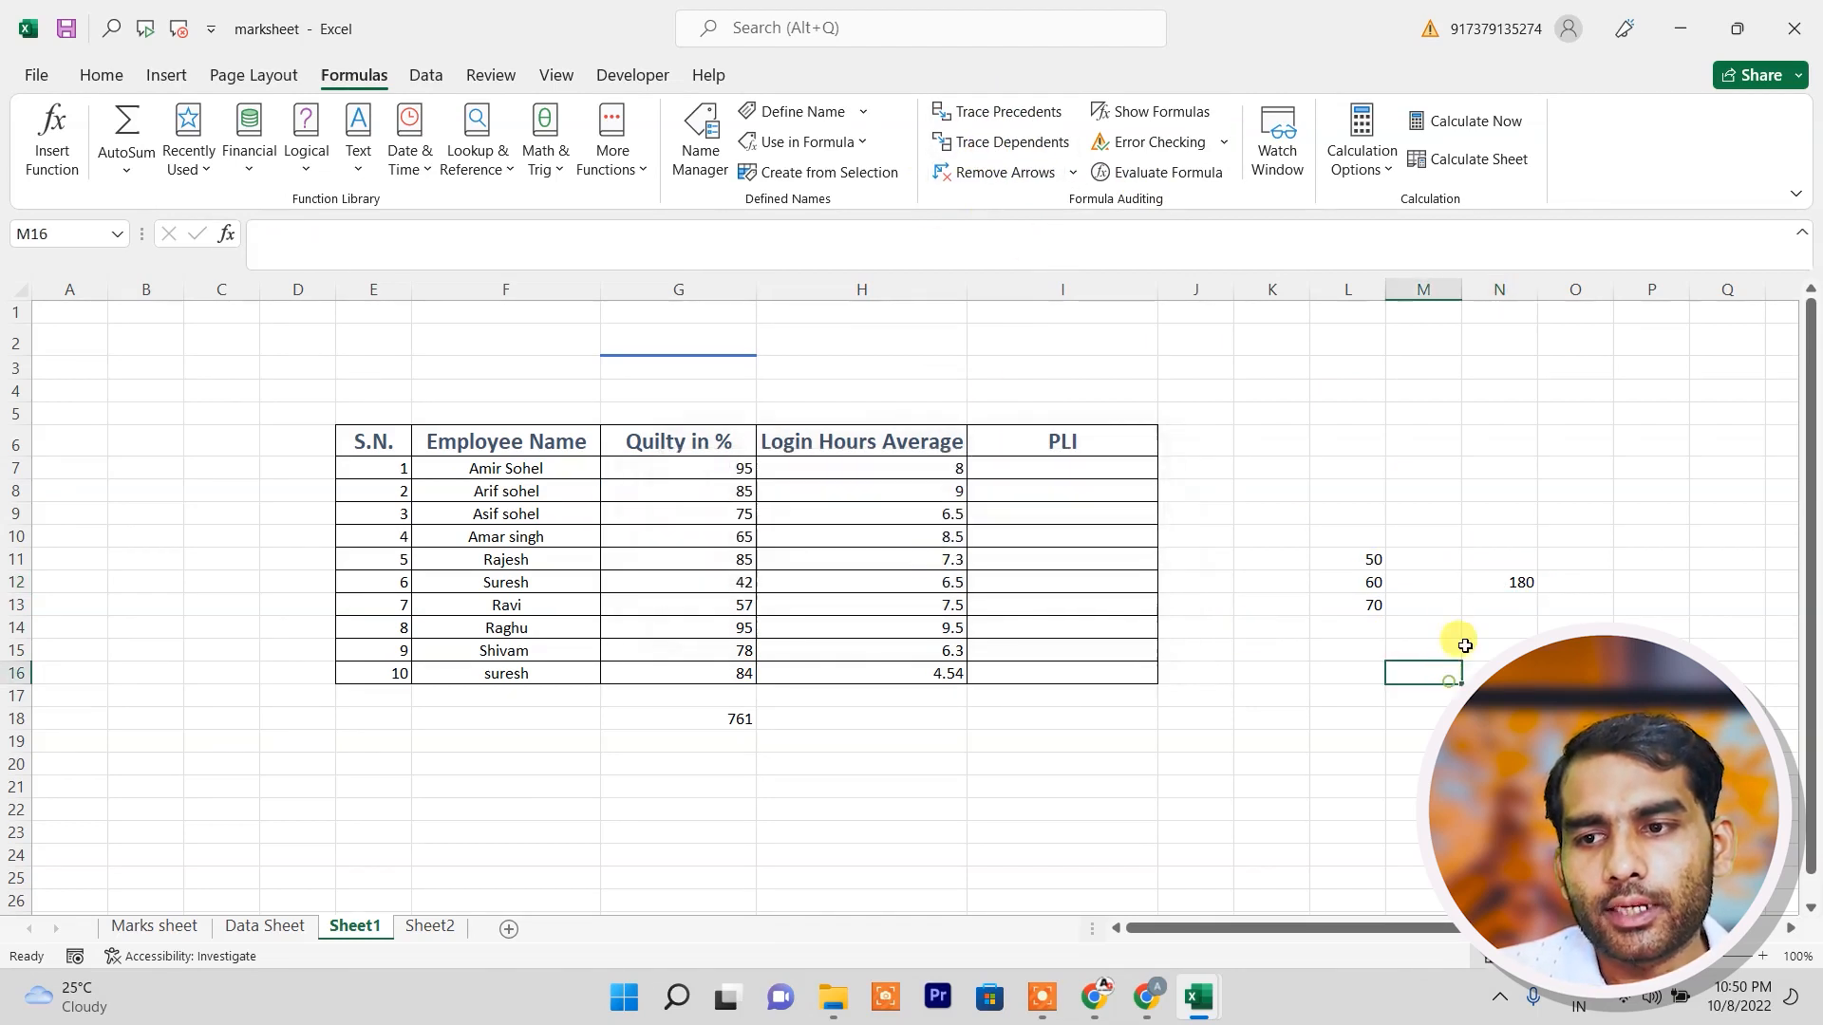
click(1377, 558)
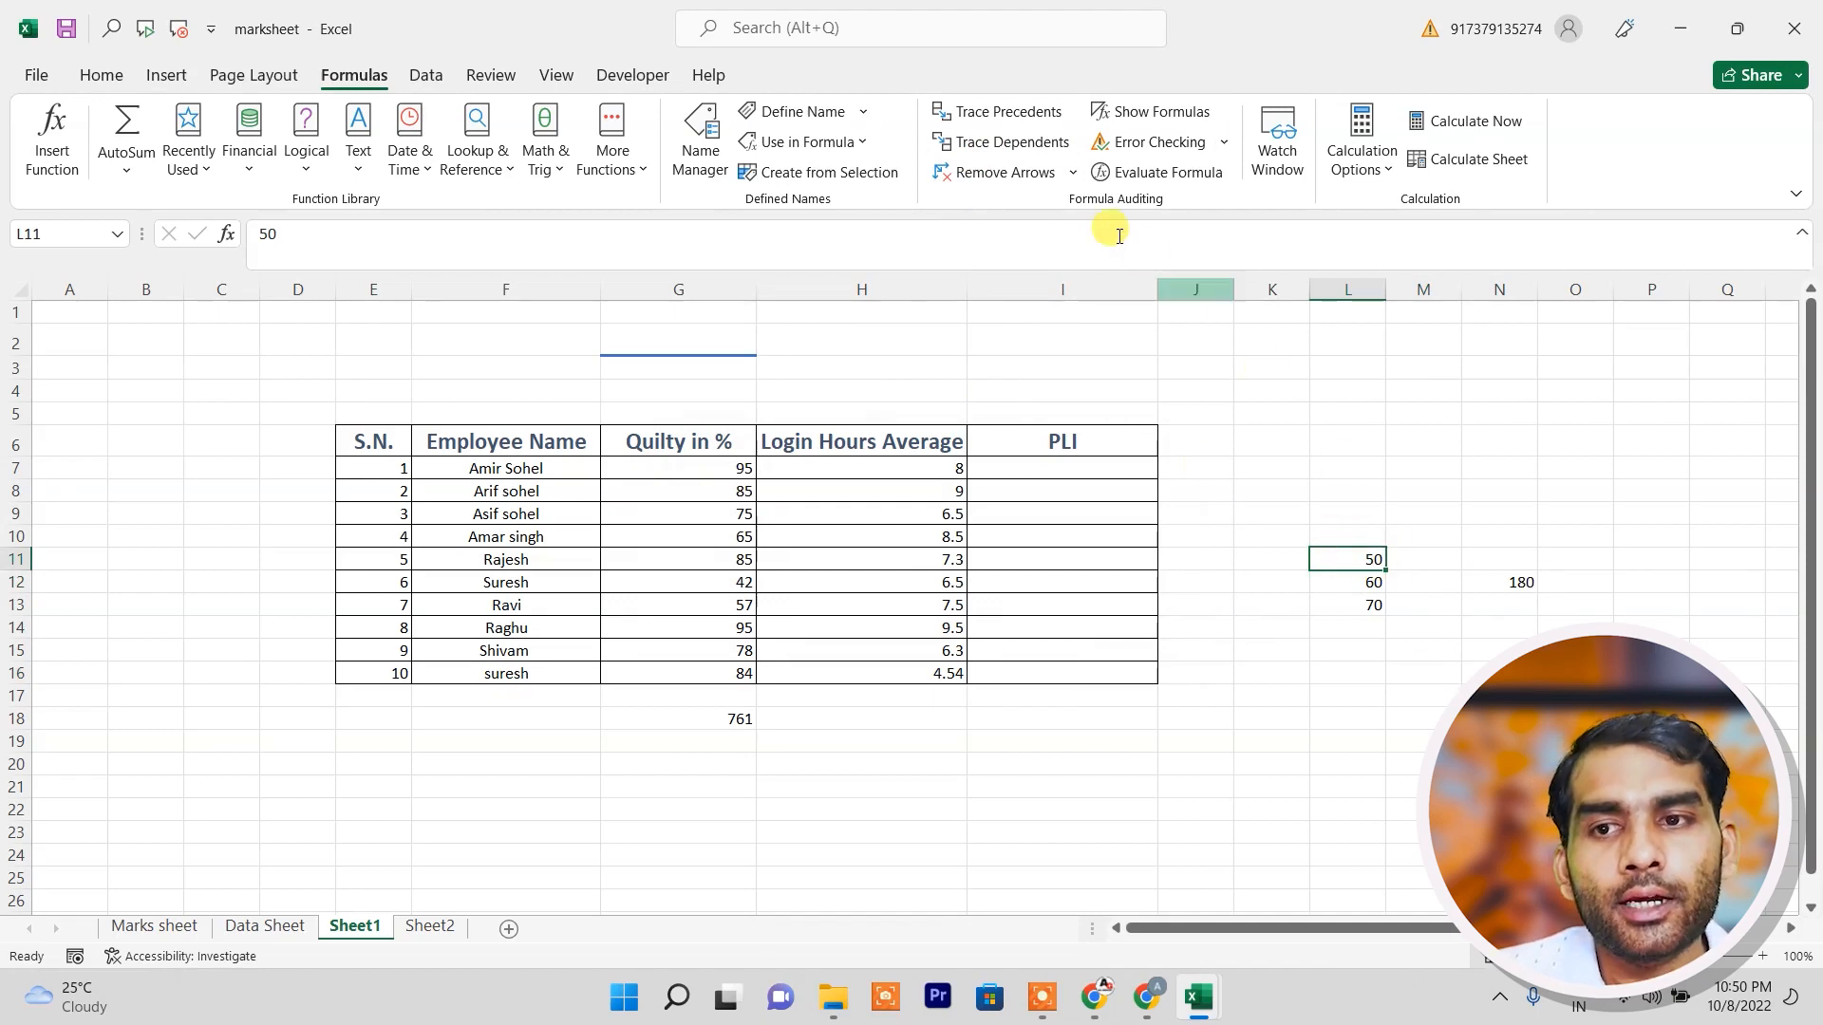
click(997, 142)
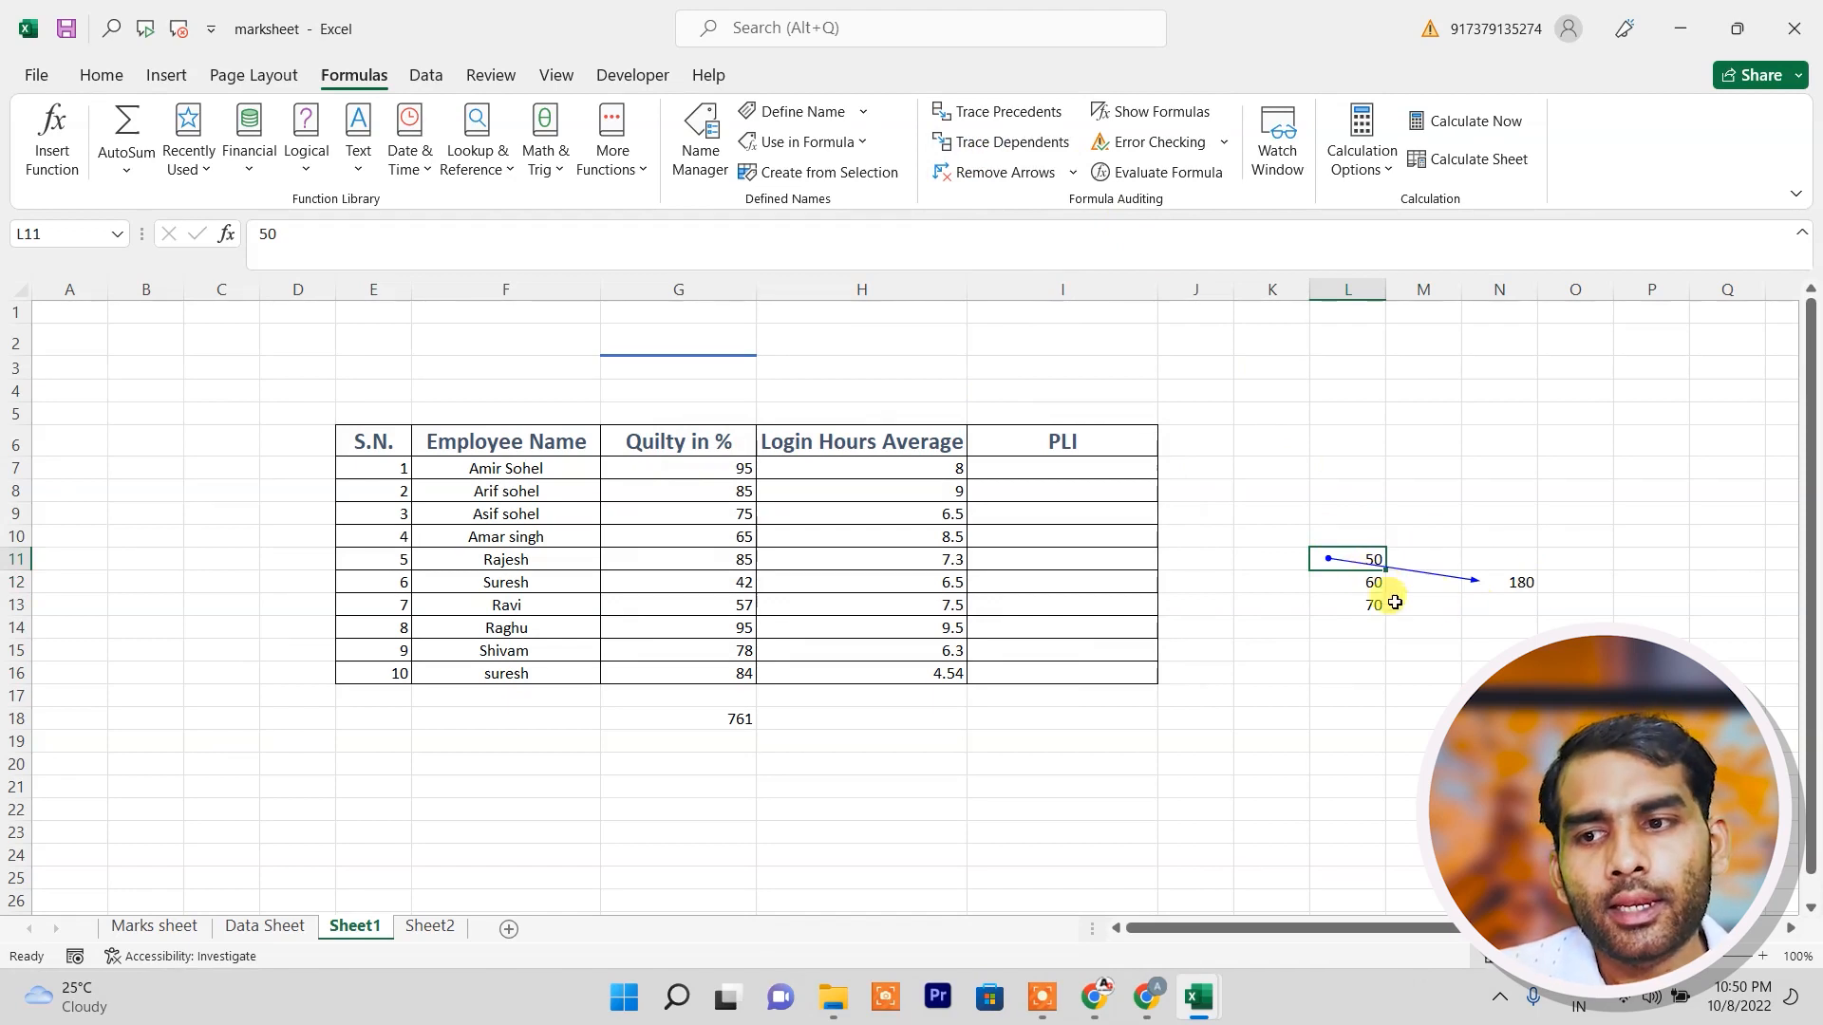
Trace the dependents of L12 and of G13 in the Quilty in % column, and remove all tracer arrows.
click(1366, 583)
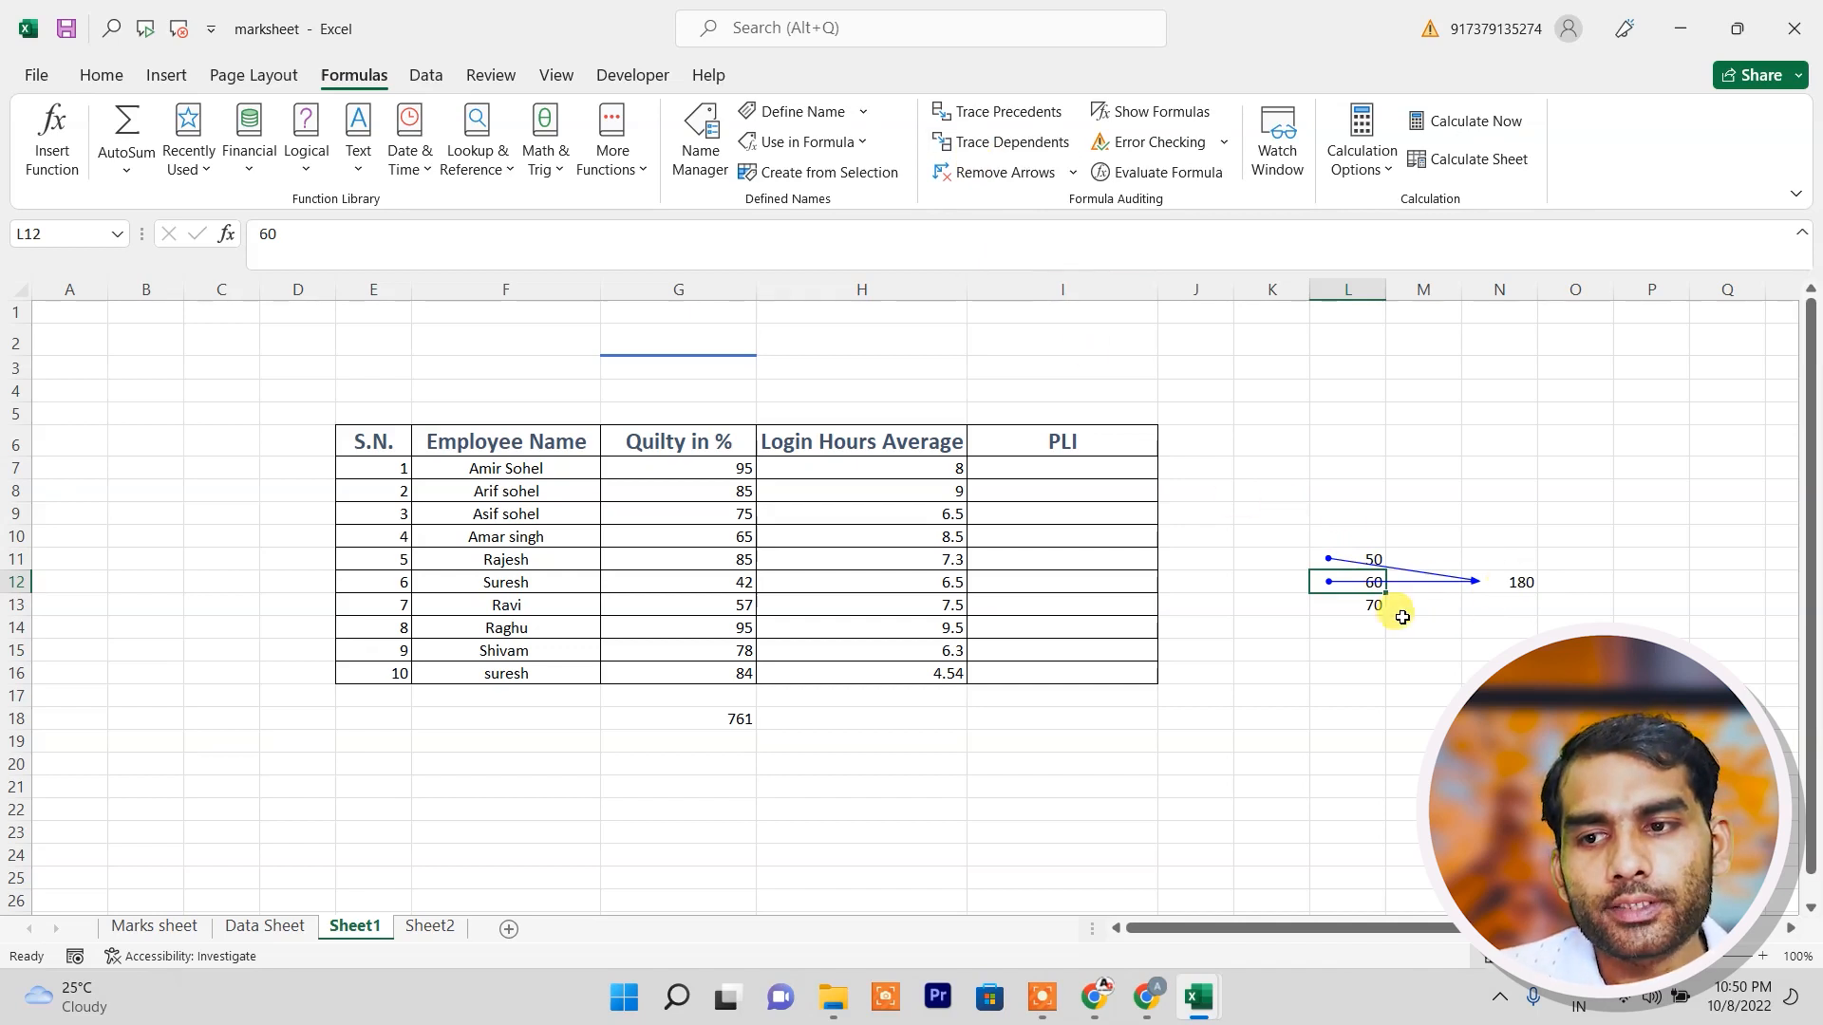
click(1328, 612)
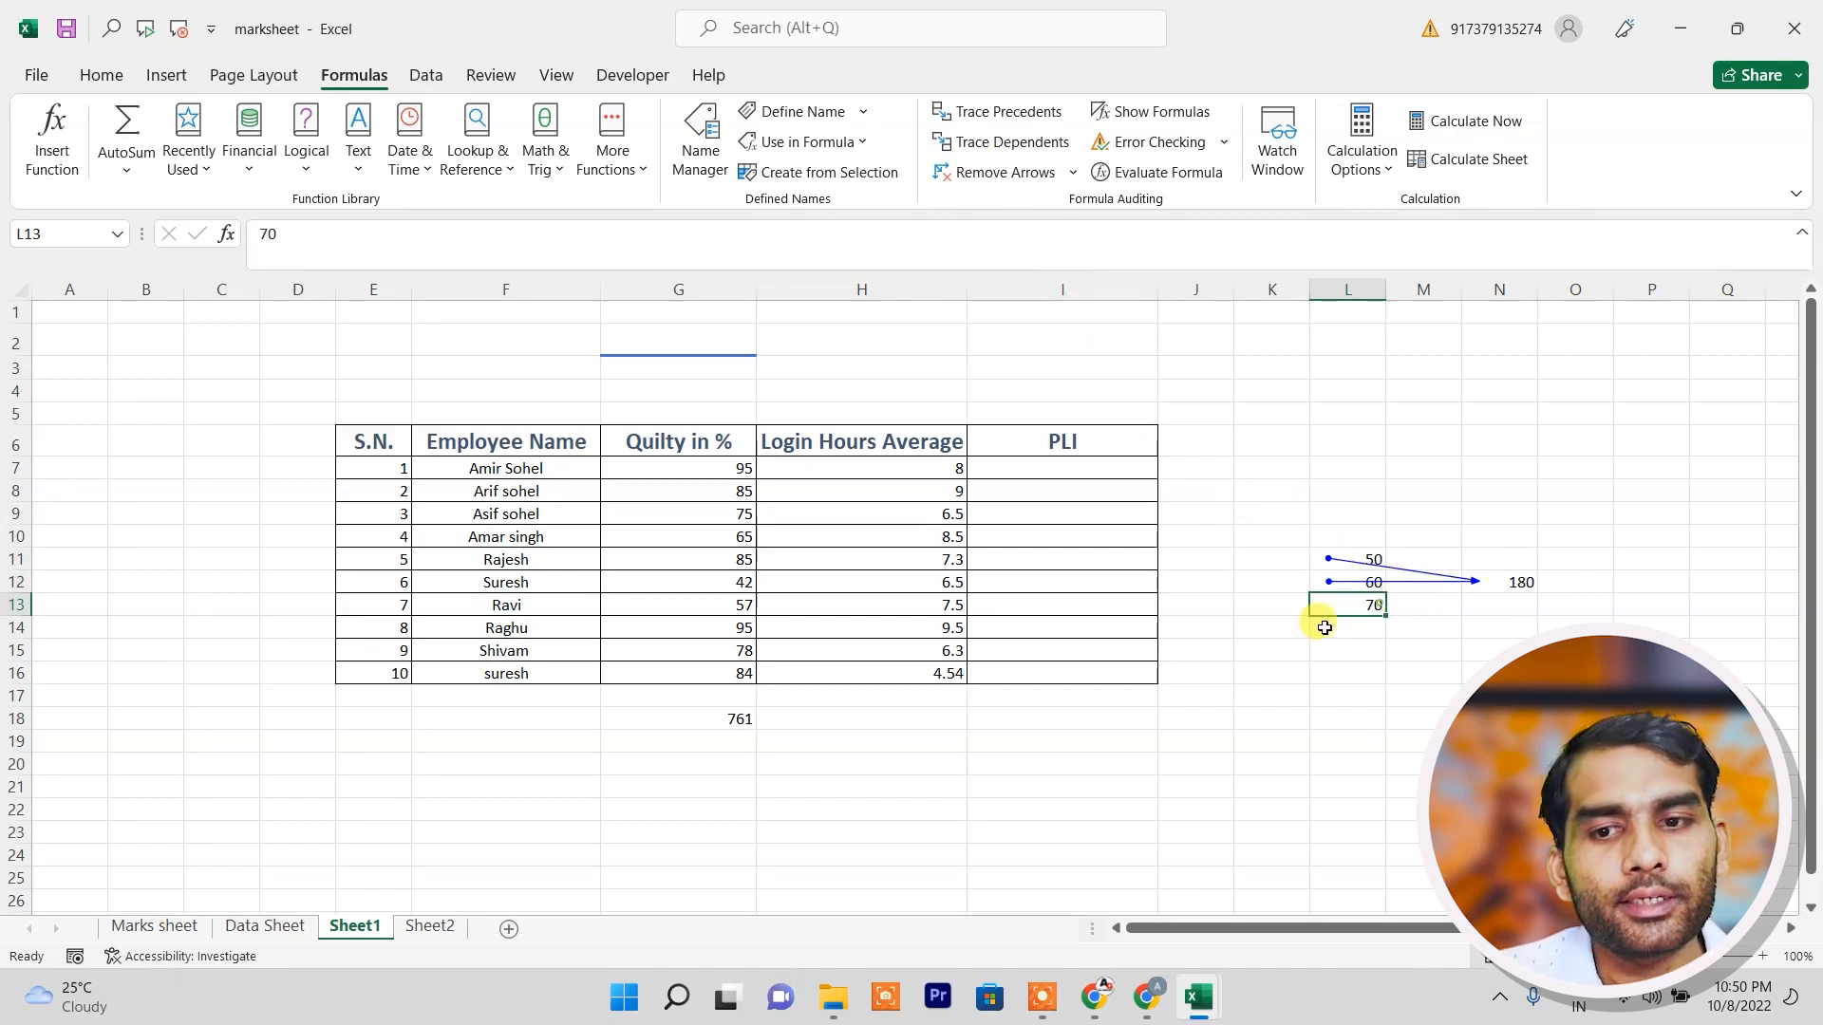
click(690, 616)
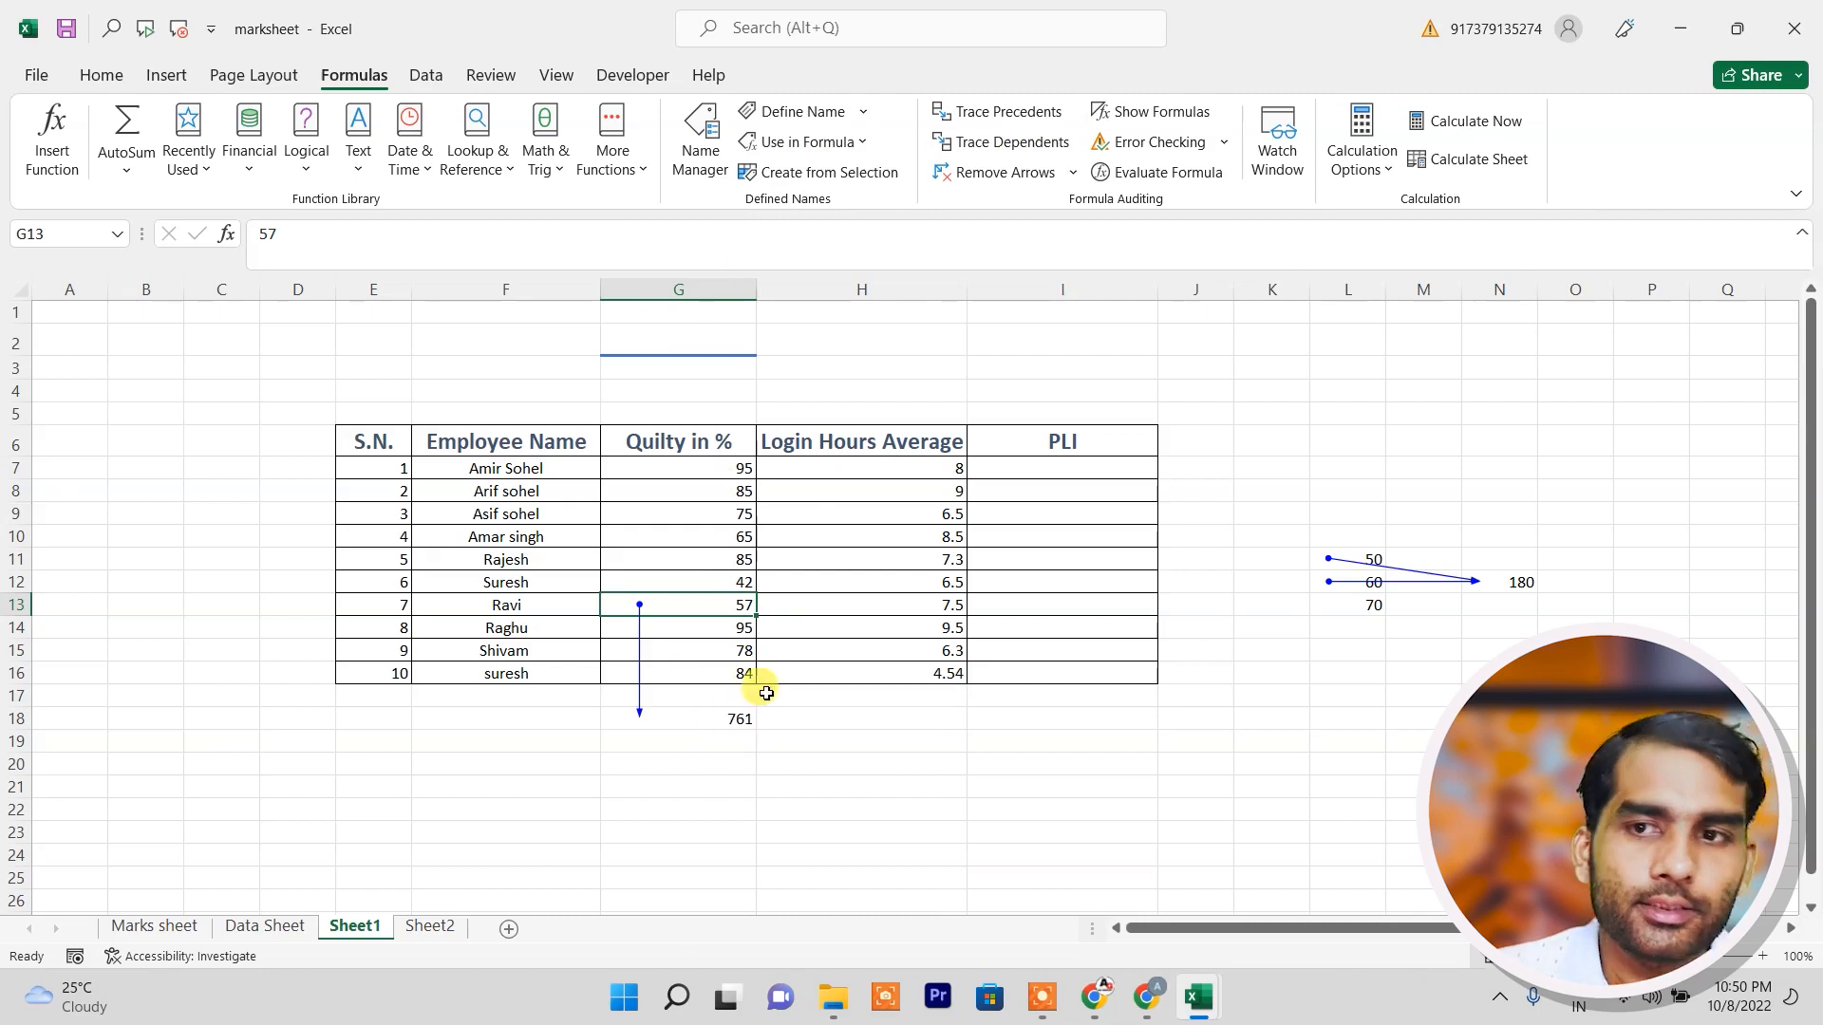
click(1012, 172)
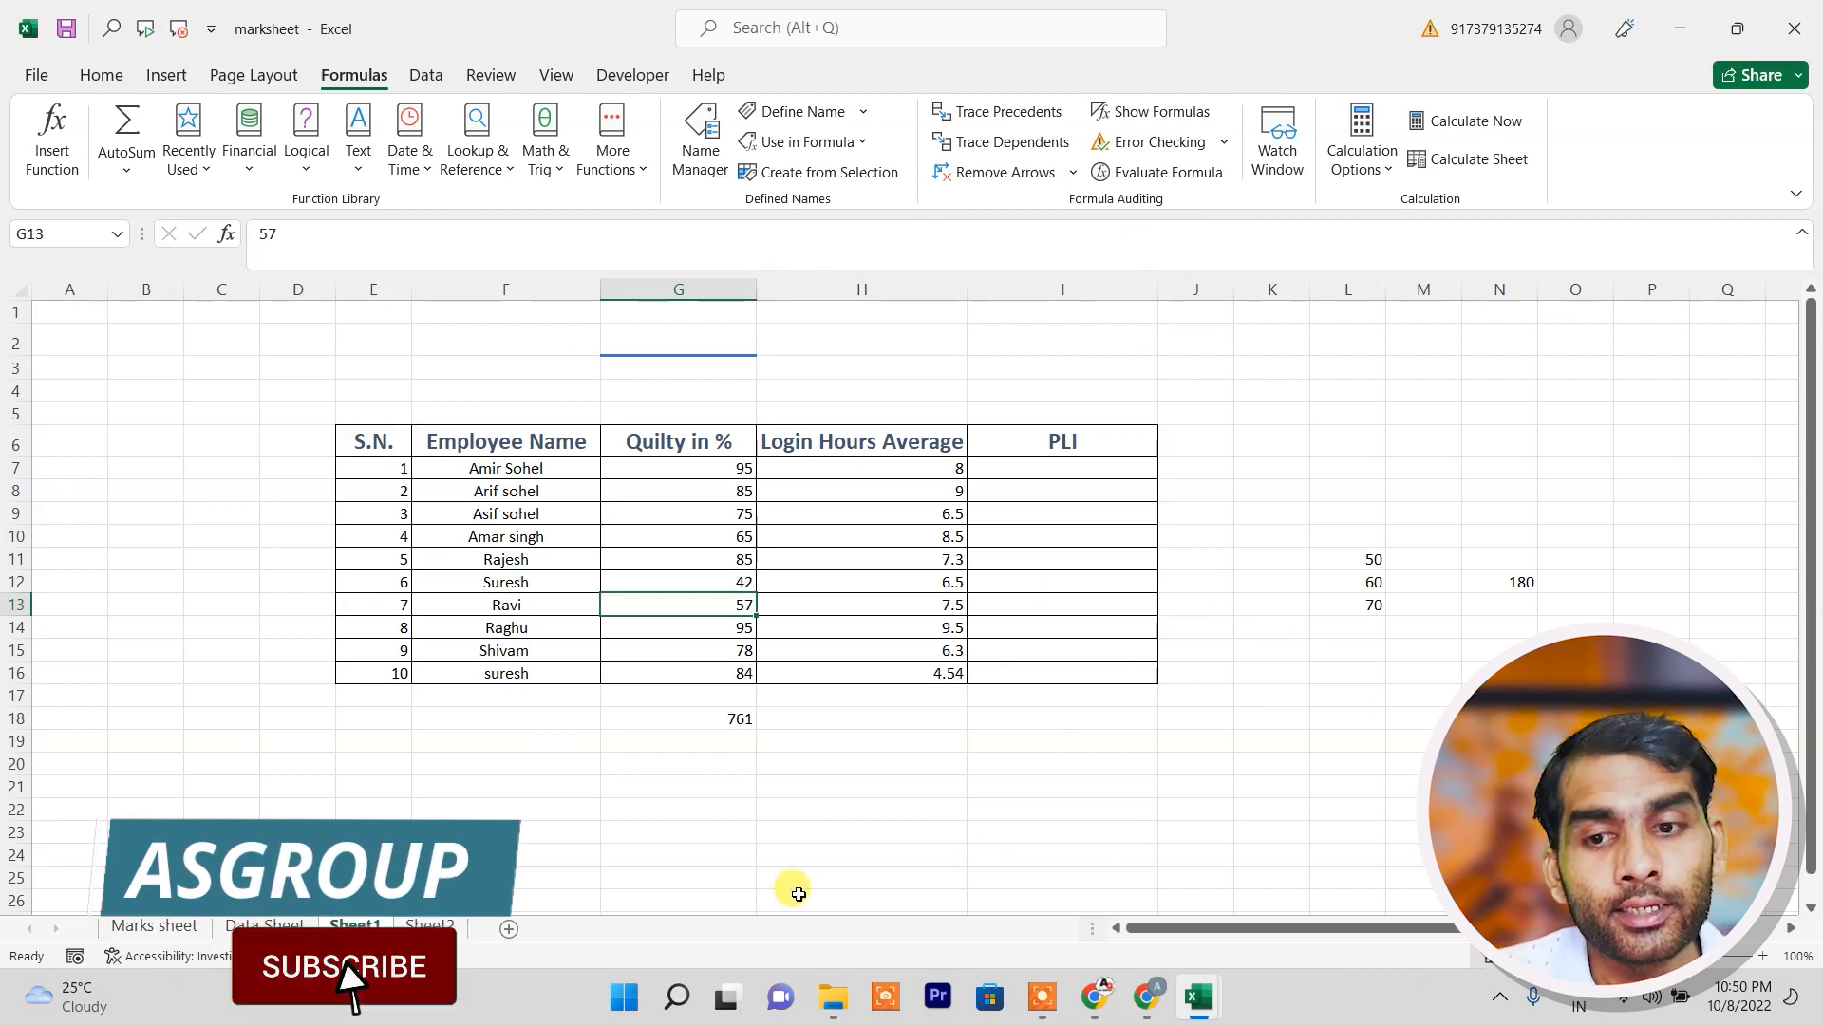
Show the formulas in the Sheet1 cells, examine those in G18 and N12, and switch back to showing values.
click(741, 721)
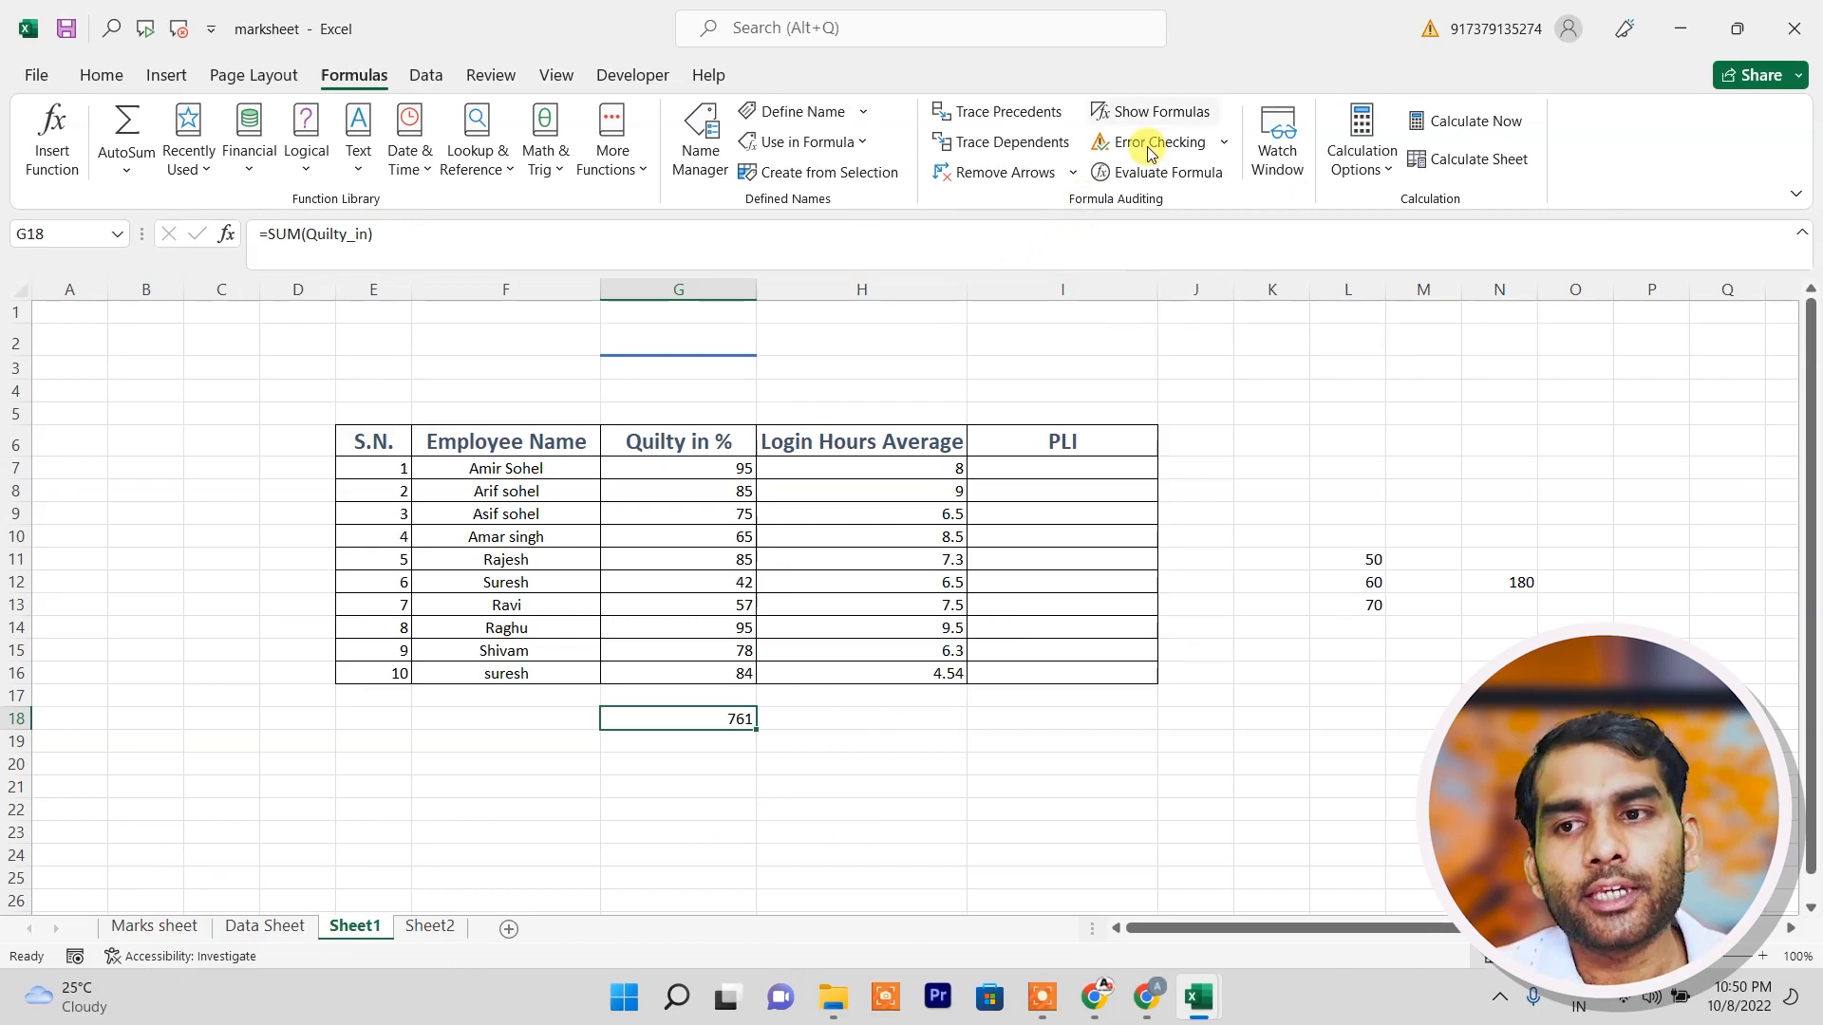
click(1148, 111)
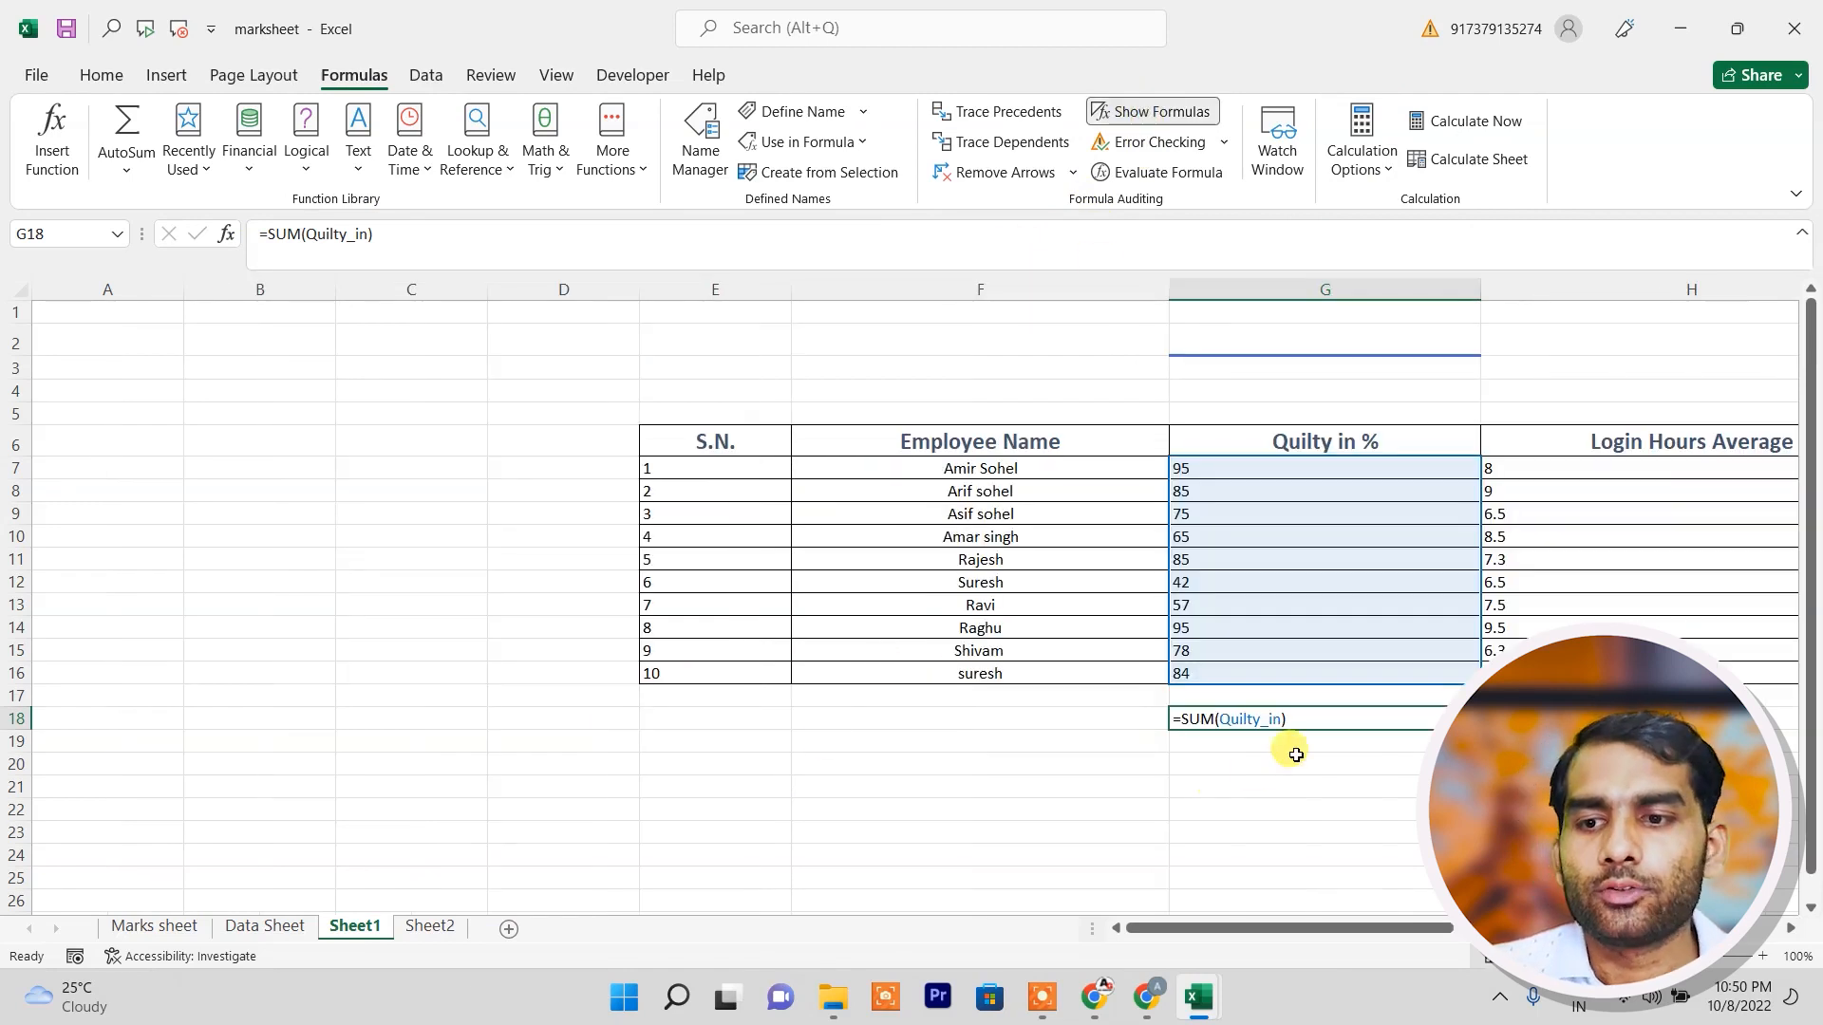
click(1310, 833)
drag(1290, 943, 1595, 936)
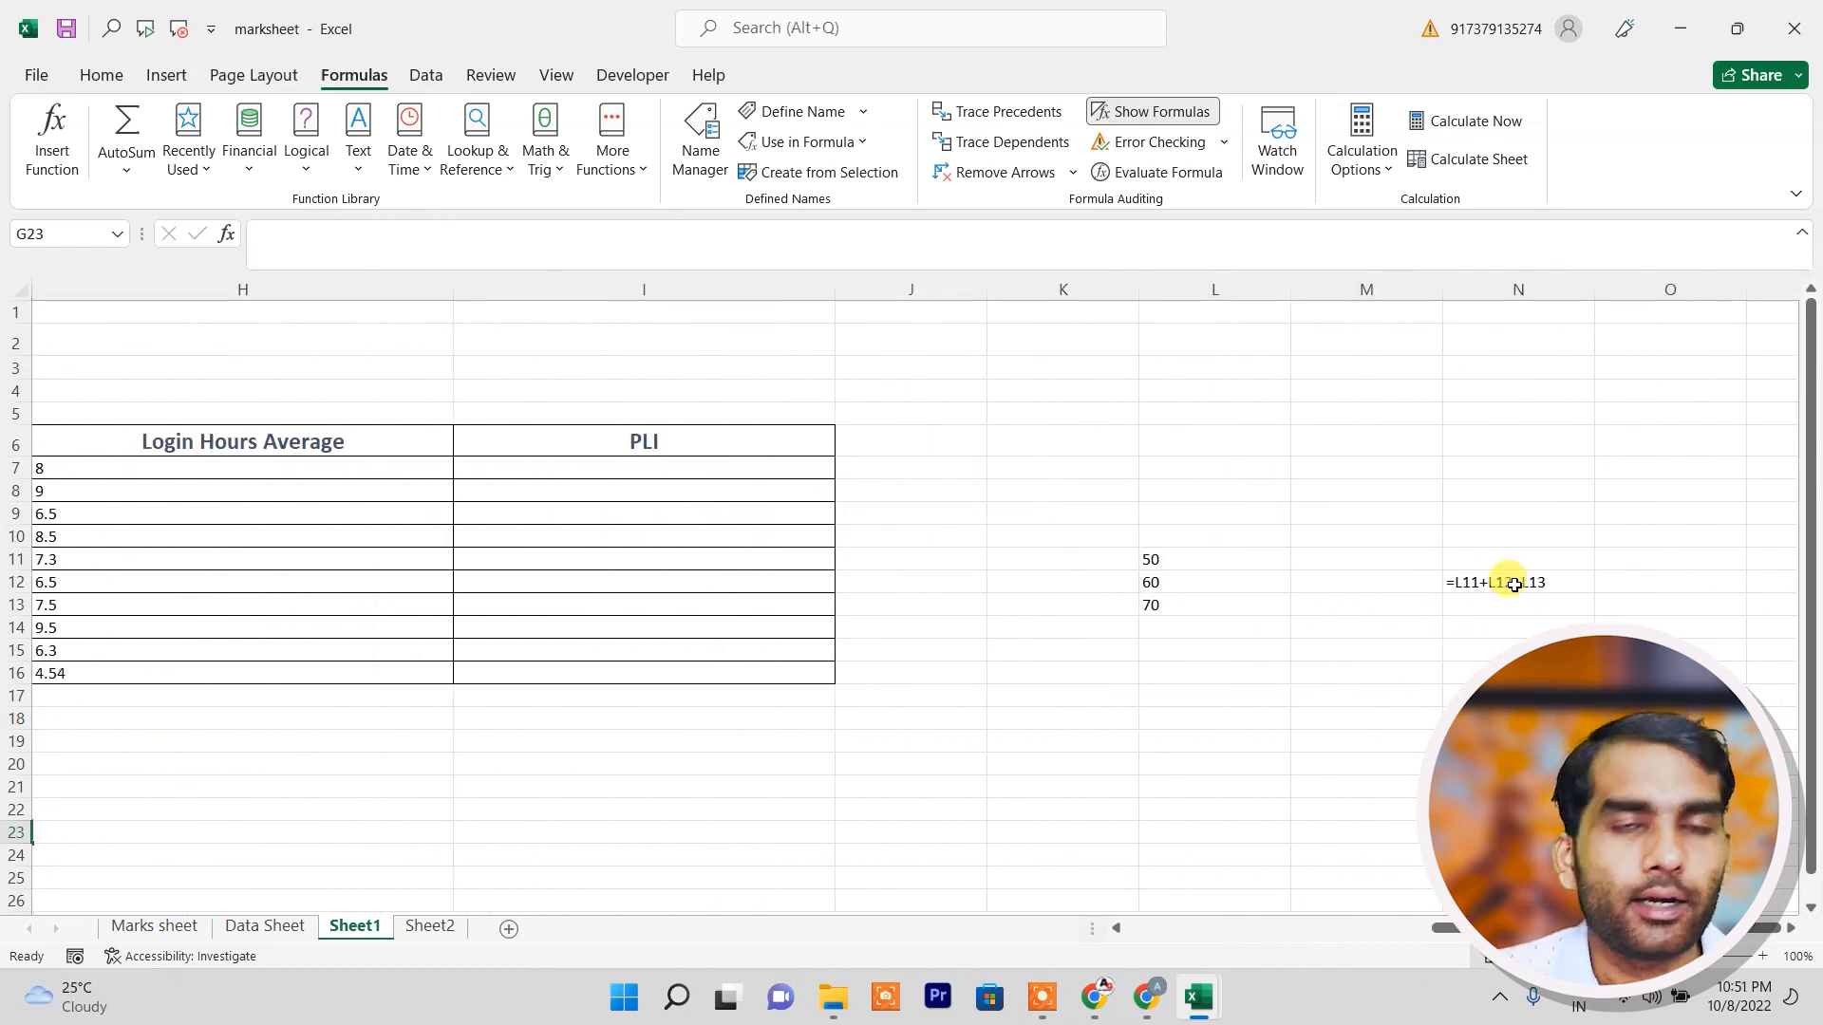
click(1166, 111)
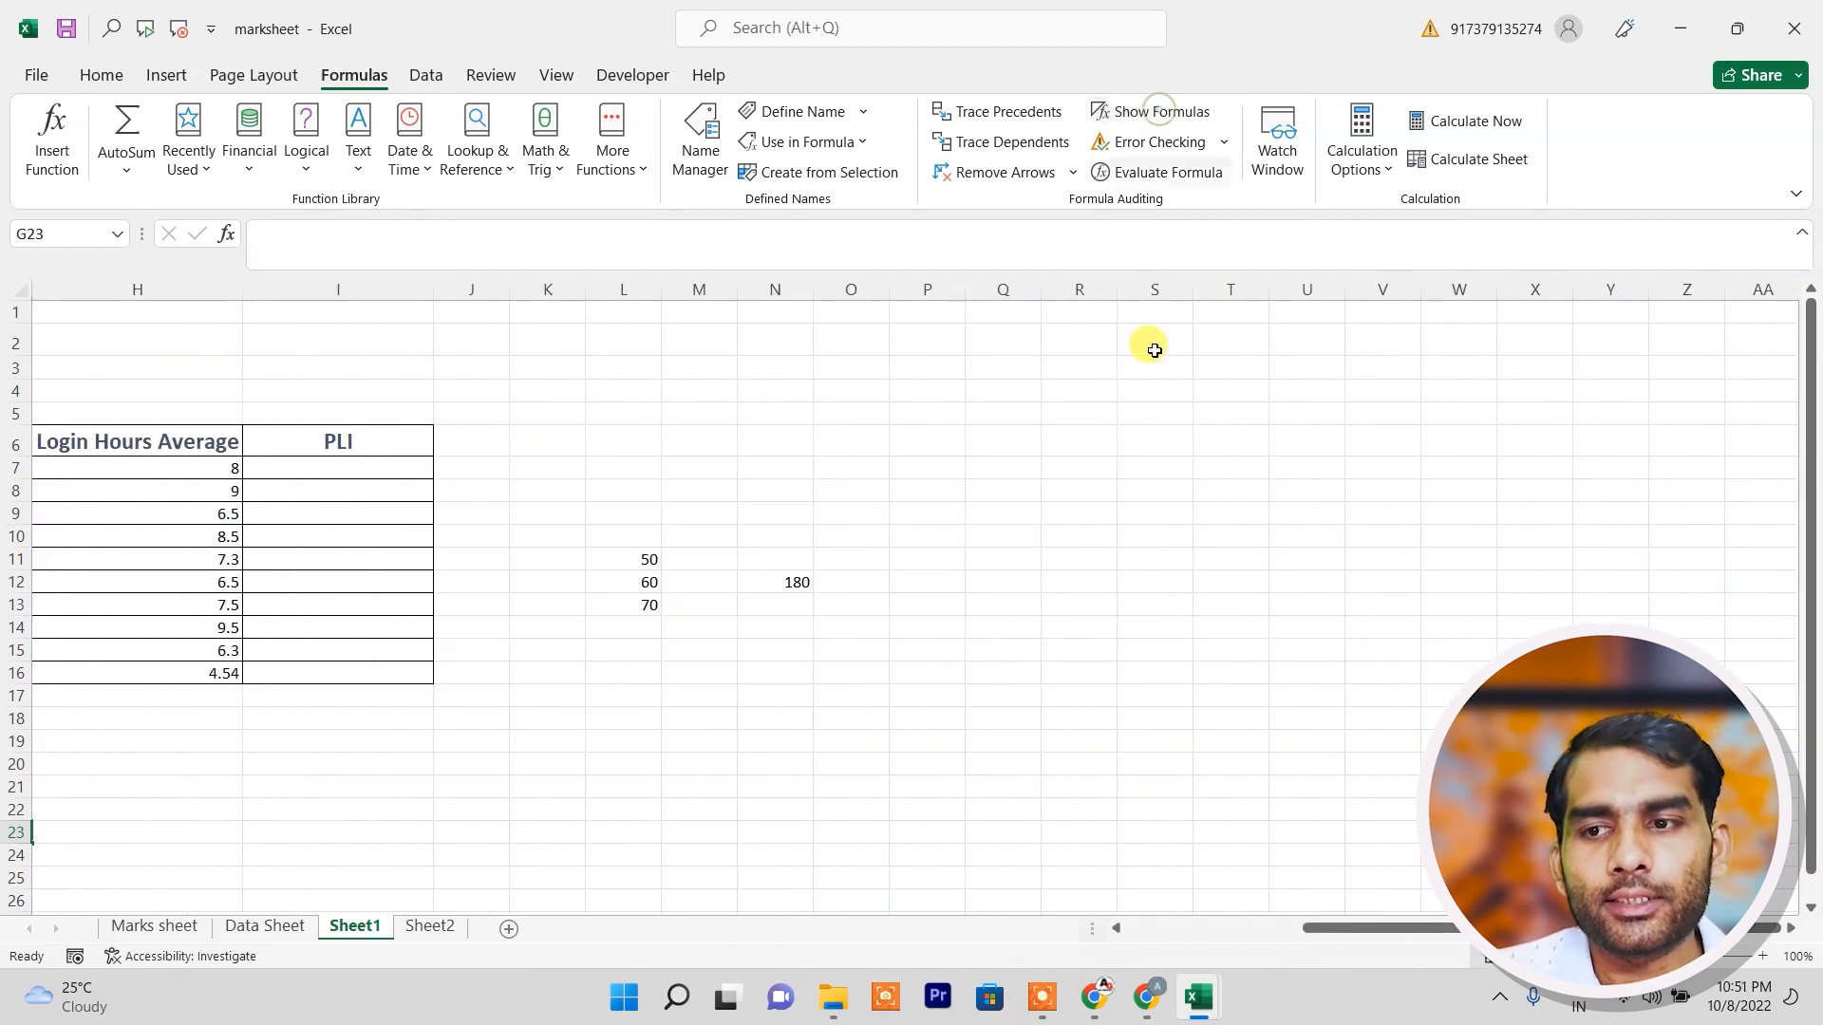
drag(1396, 938, 1225, 942)
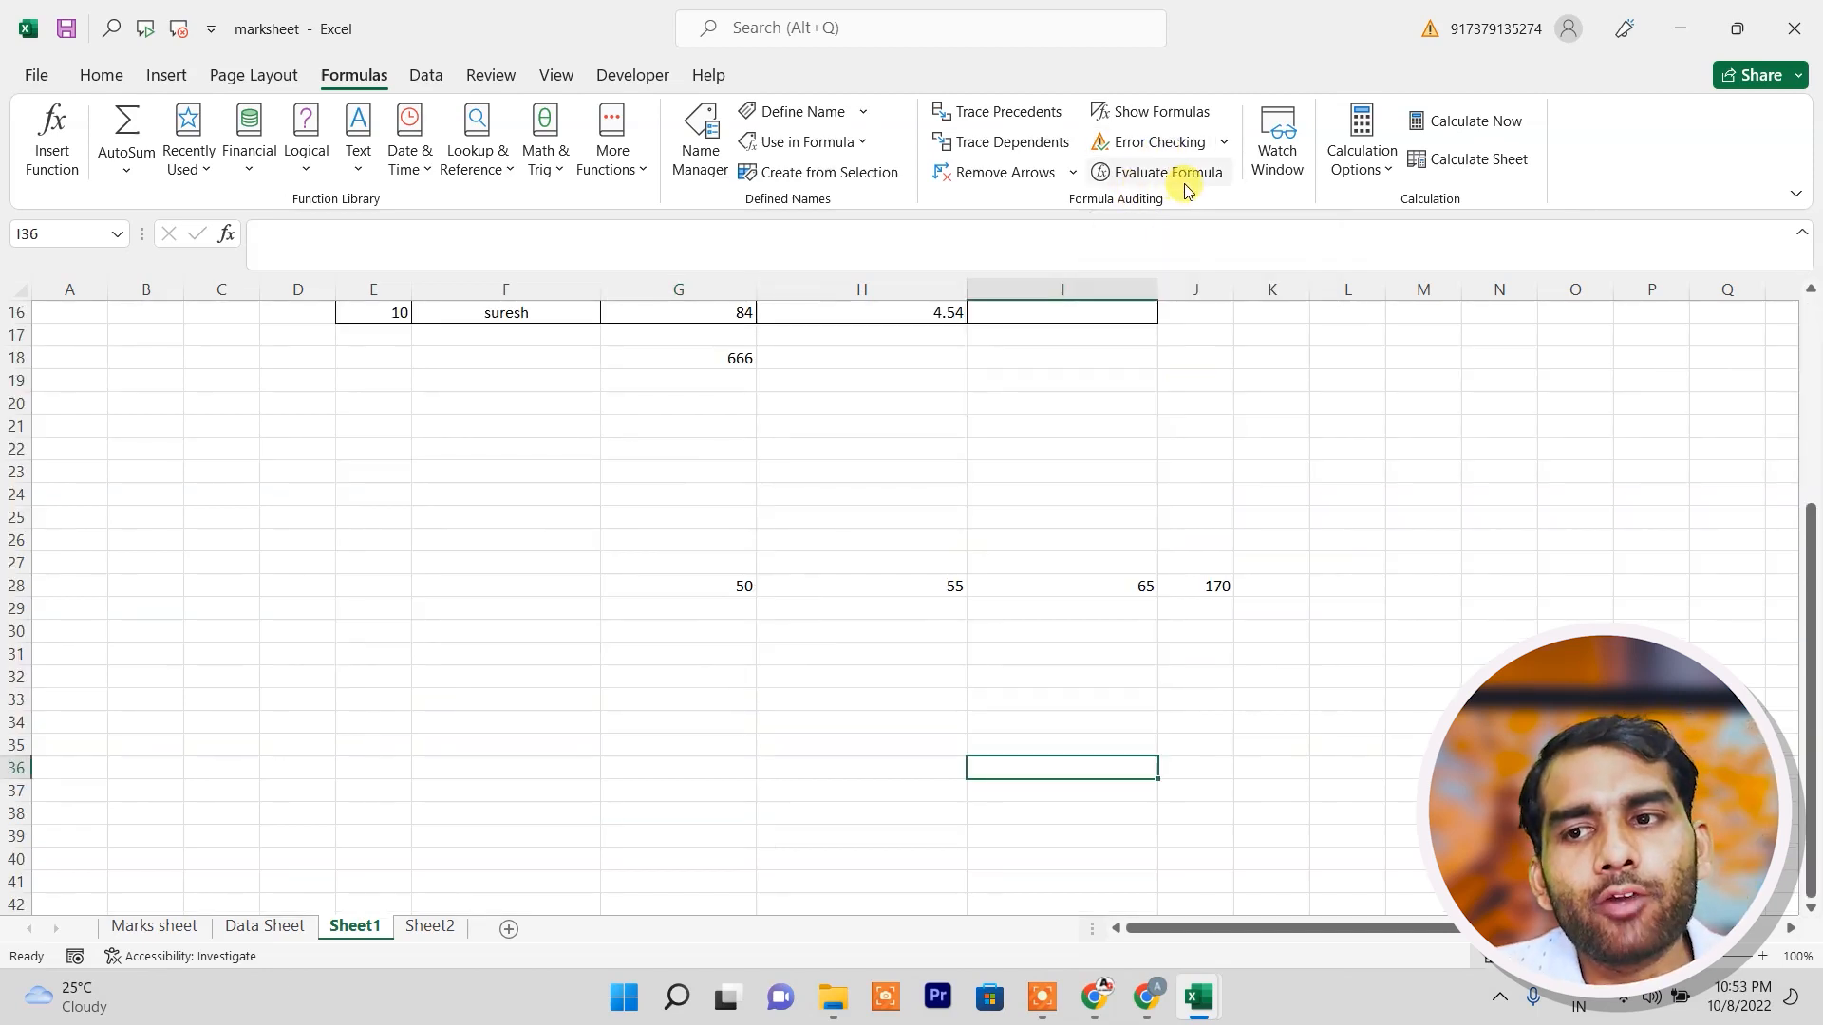
Evaluate the SUM formula in G18 stage by stage with Evaluate Formula, and close the evaluation.
scroll(1114, 370, up, 4)
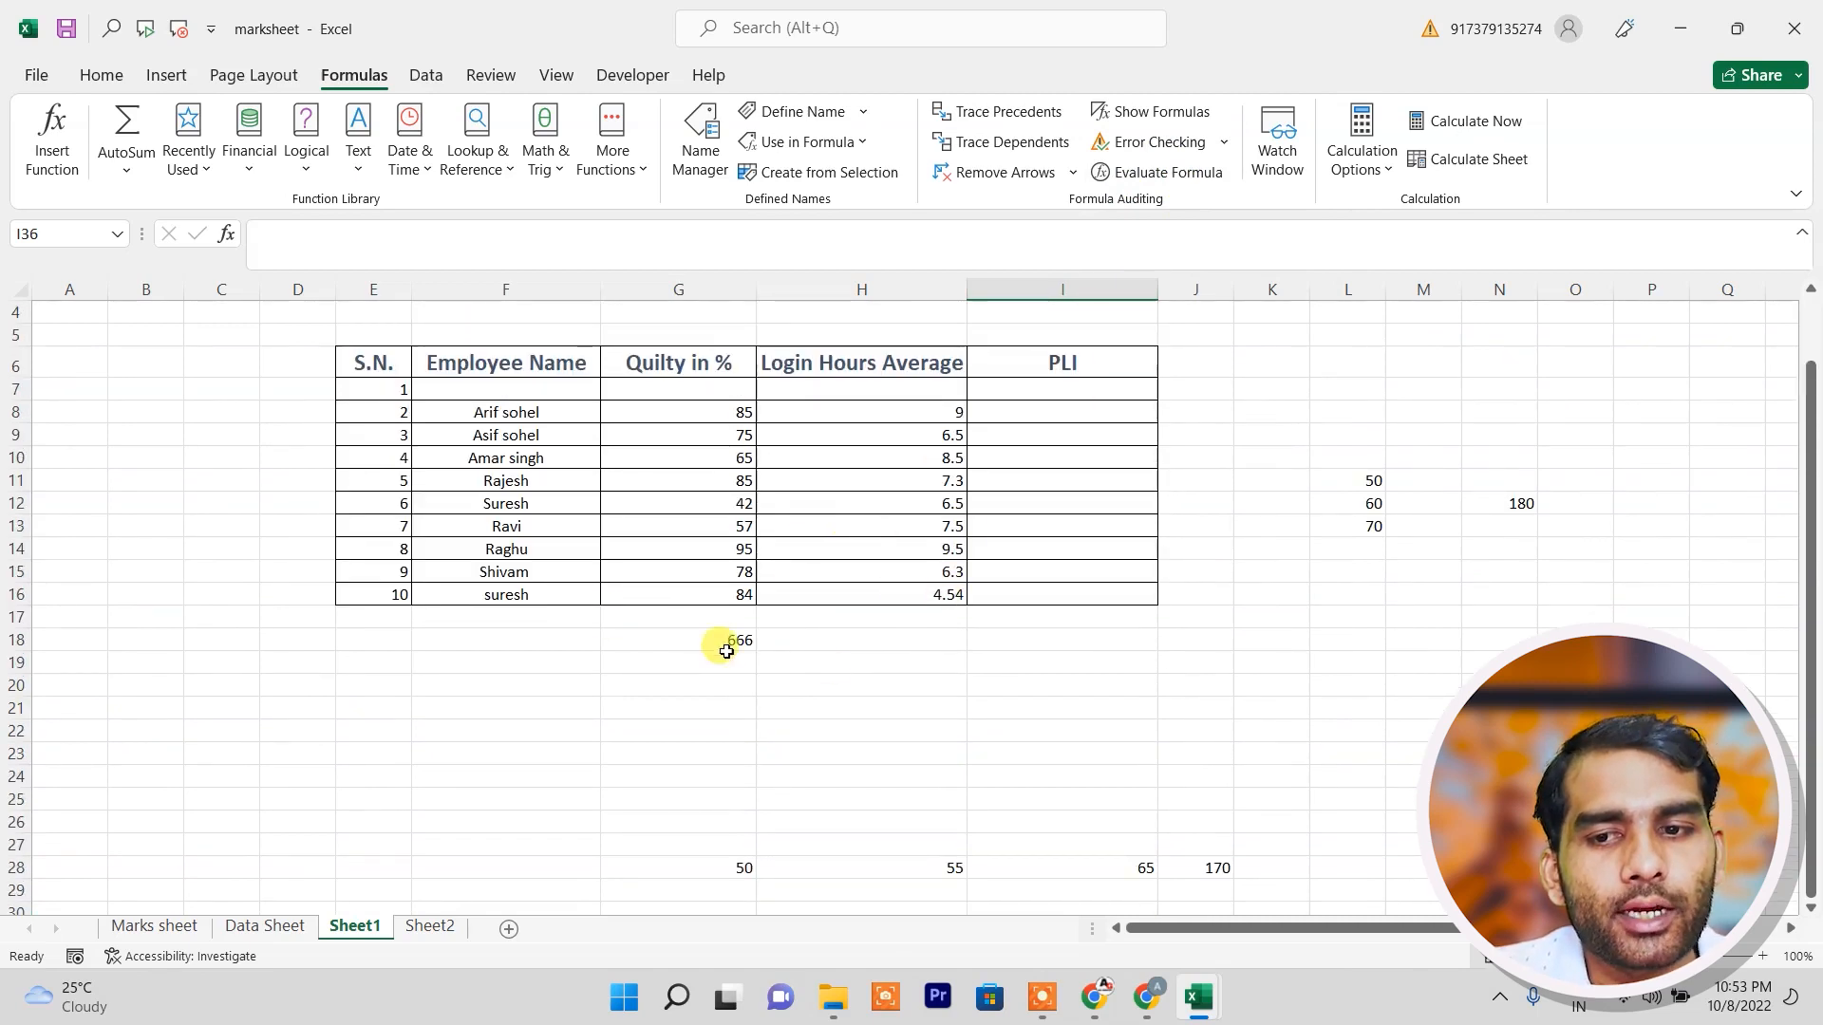
click(741, 640)
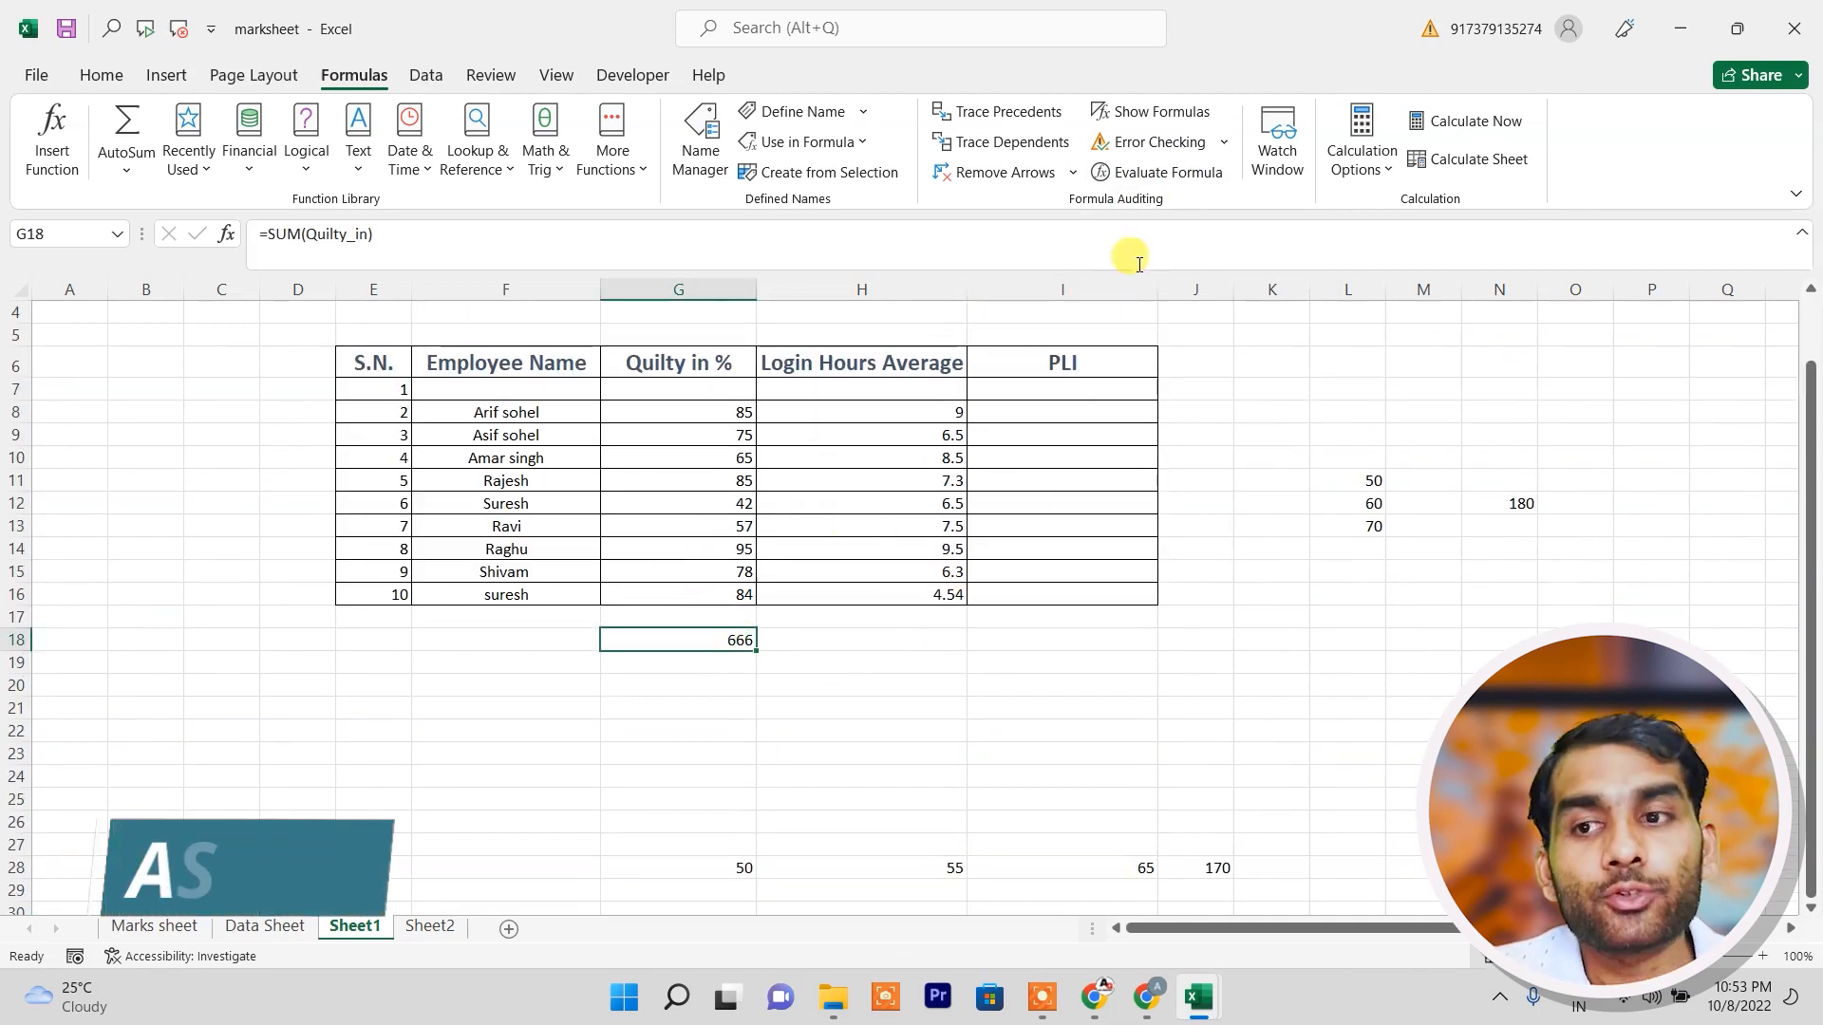
click(1160, 172)
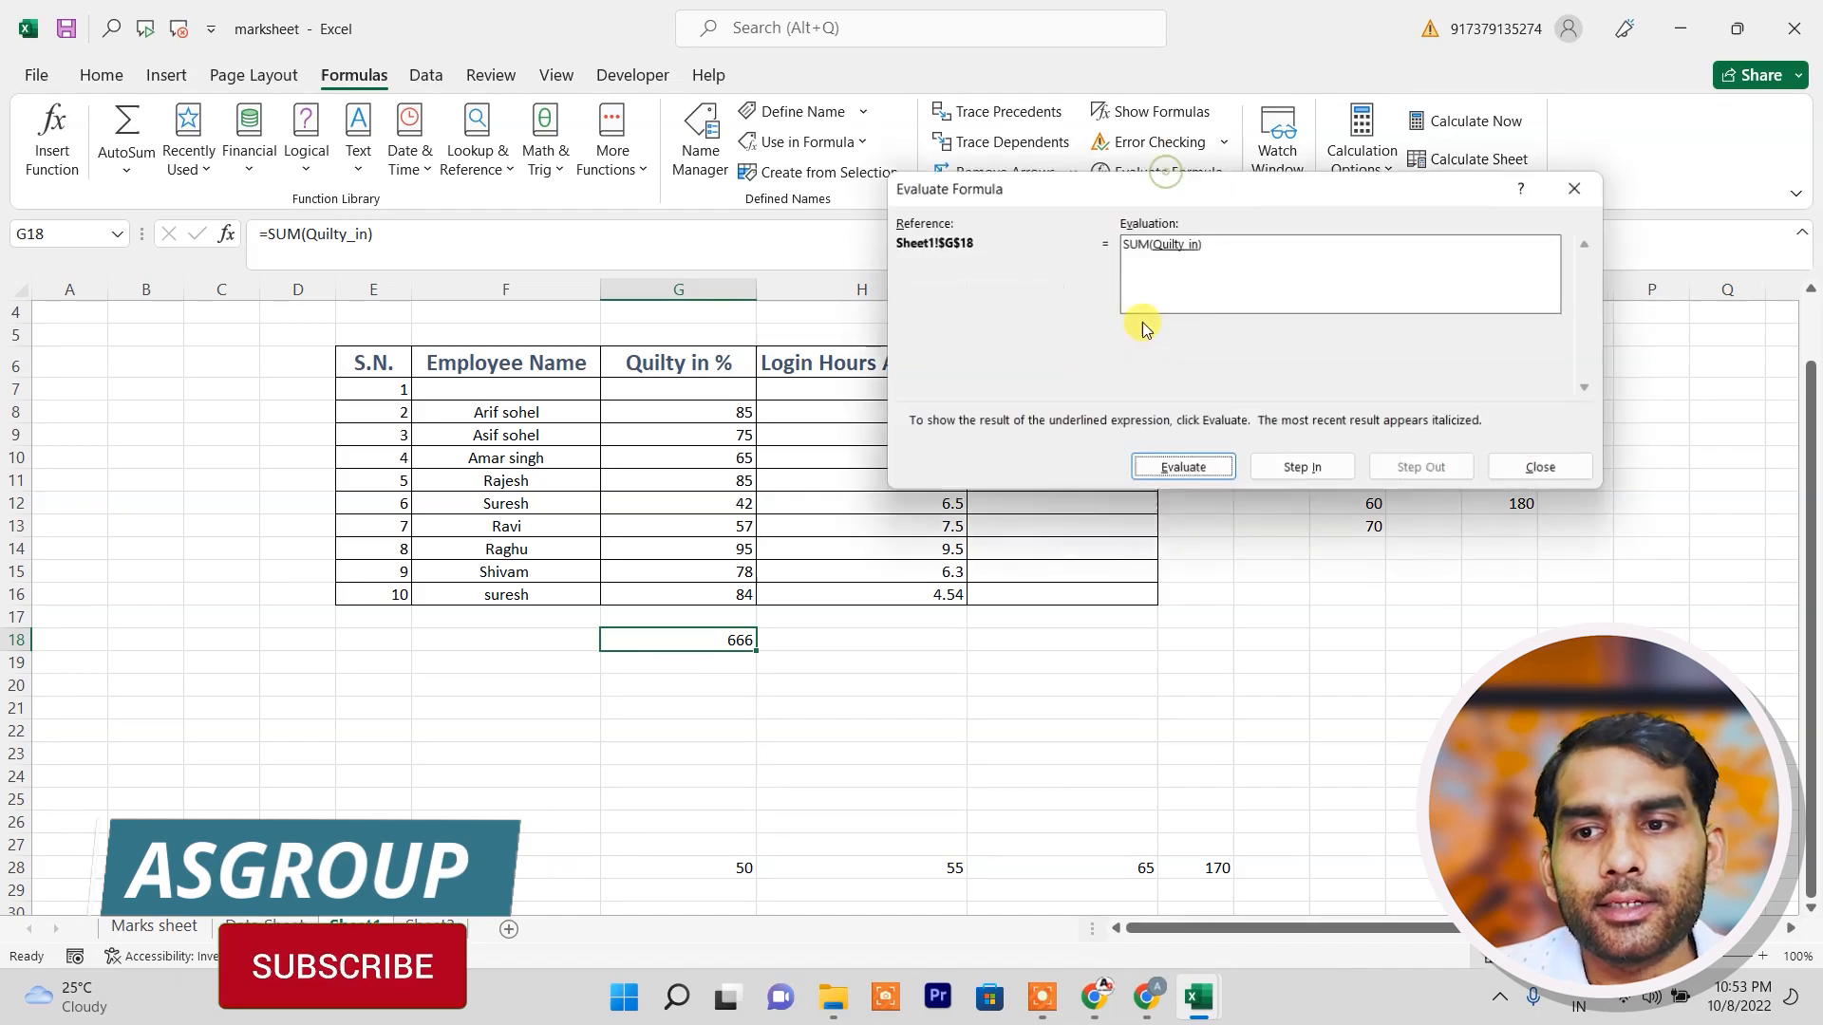
drag(1251, 180, 1116, 210)
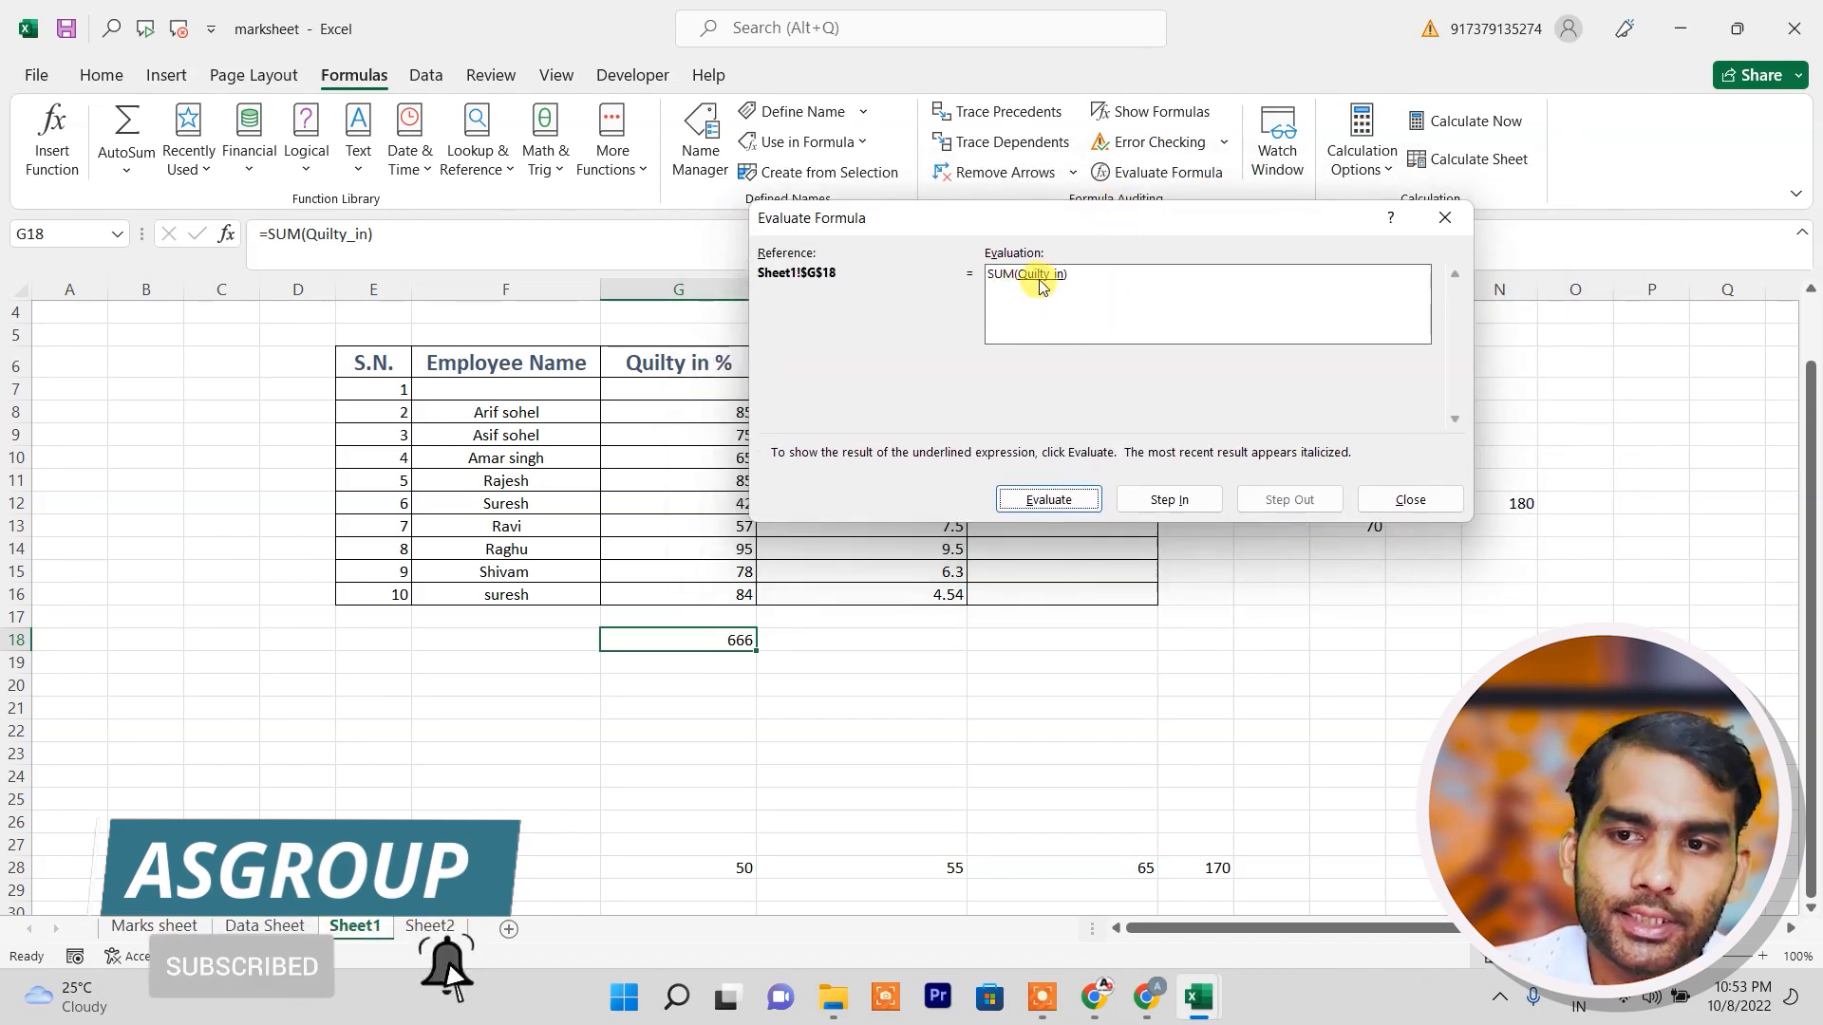
click(1045, 511)
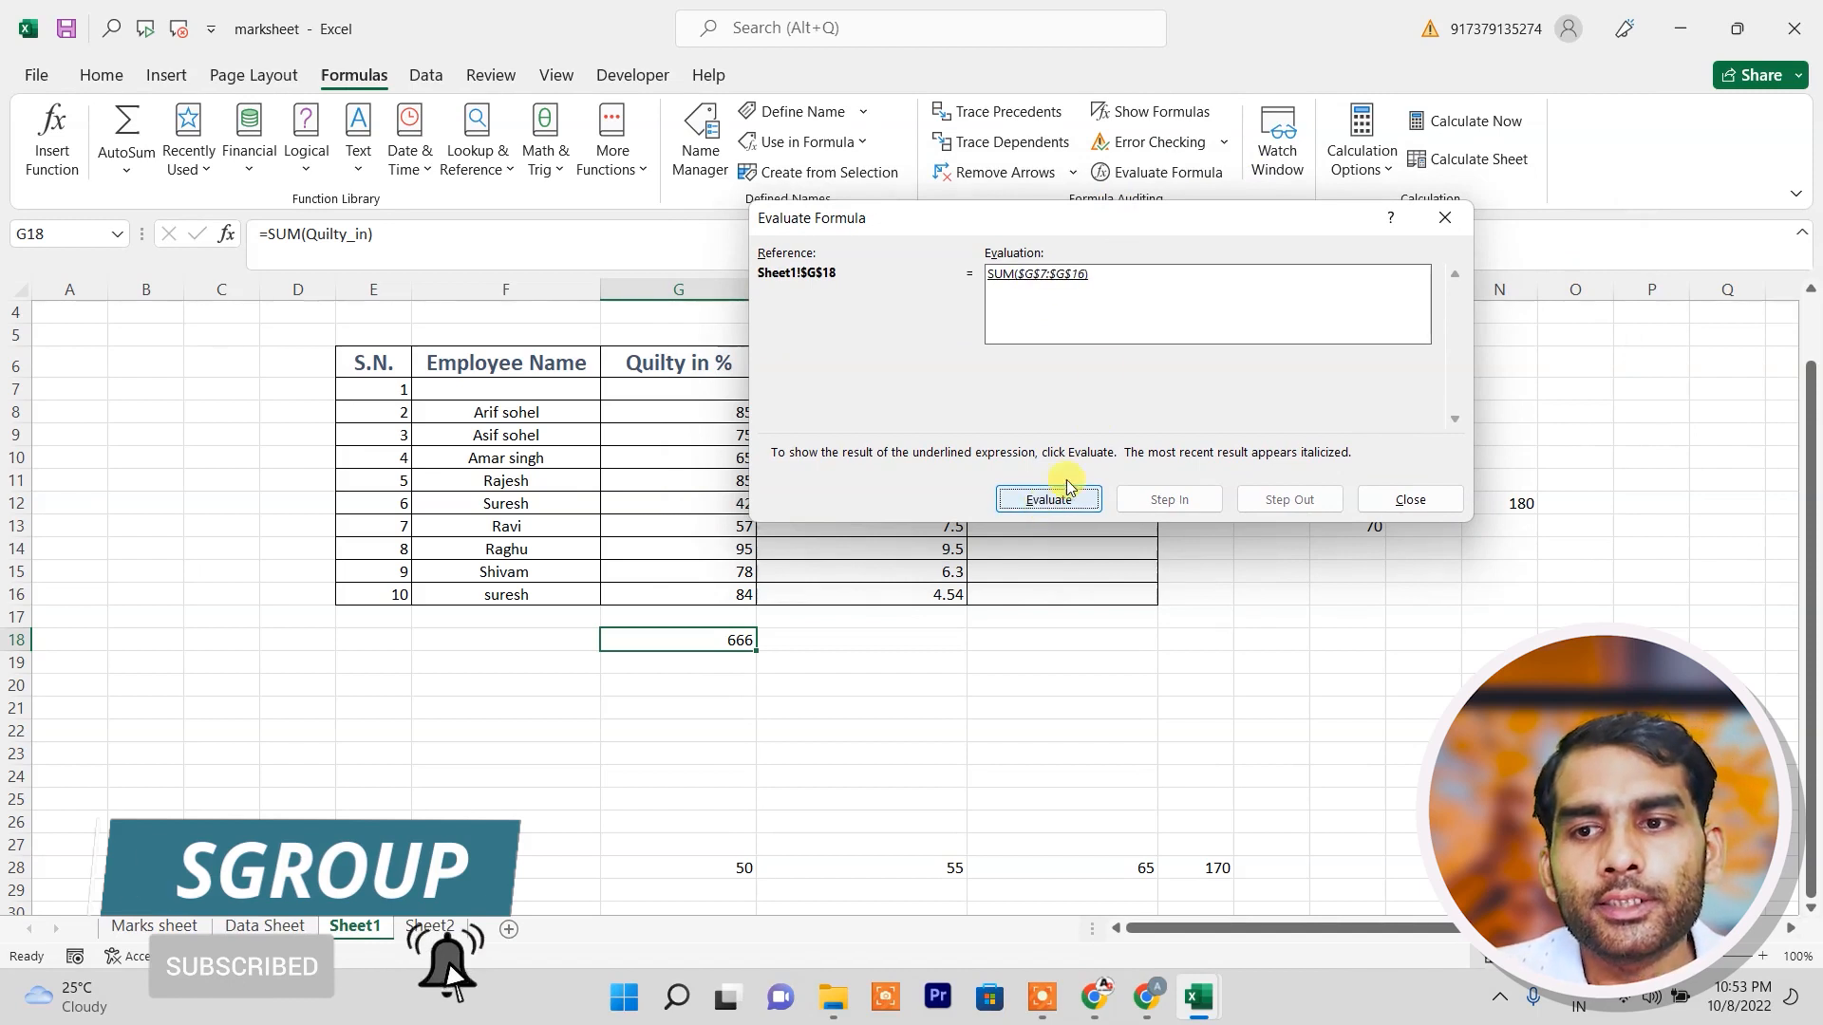
drag(1131, 220, 1204, 199)
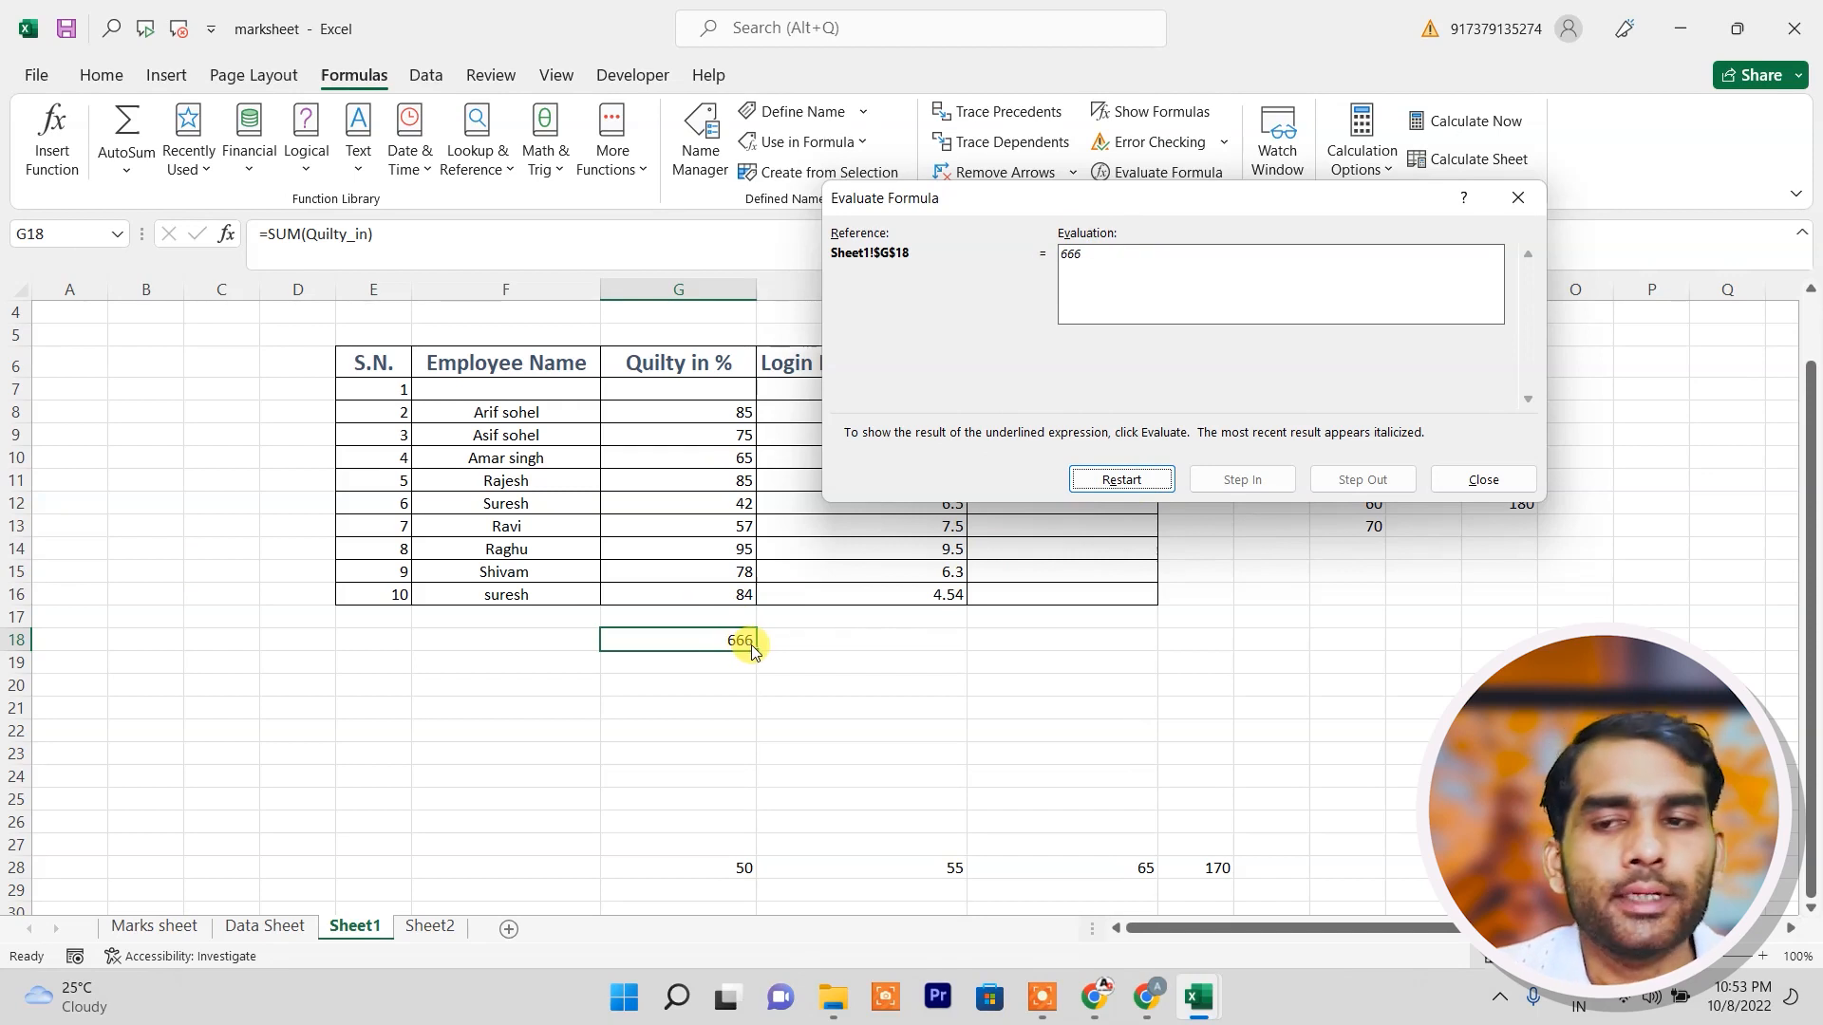
click(1503, 478)
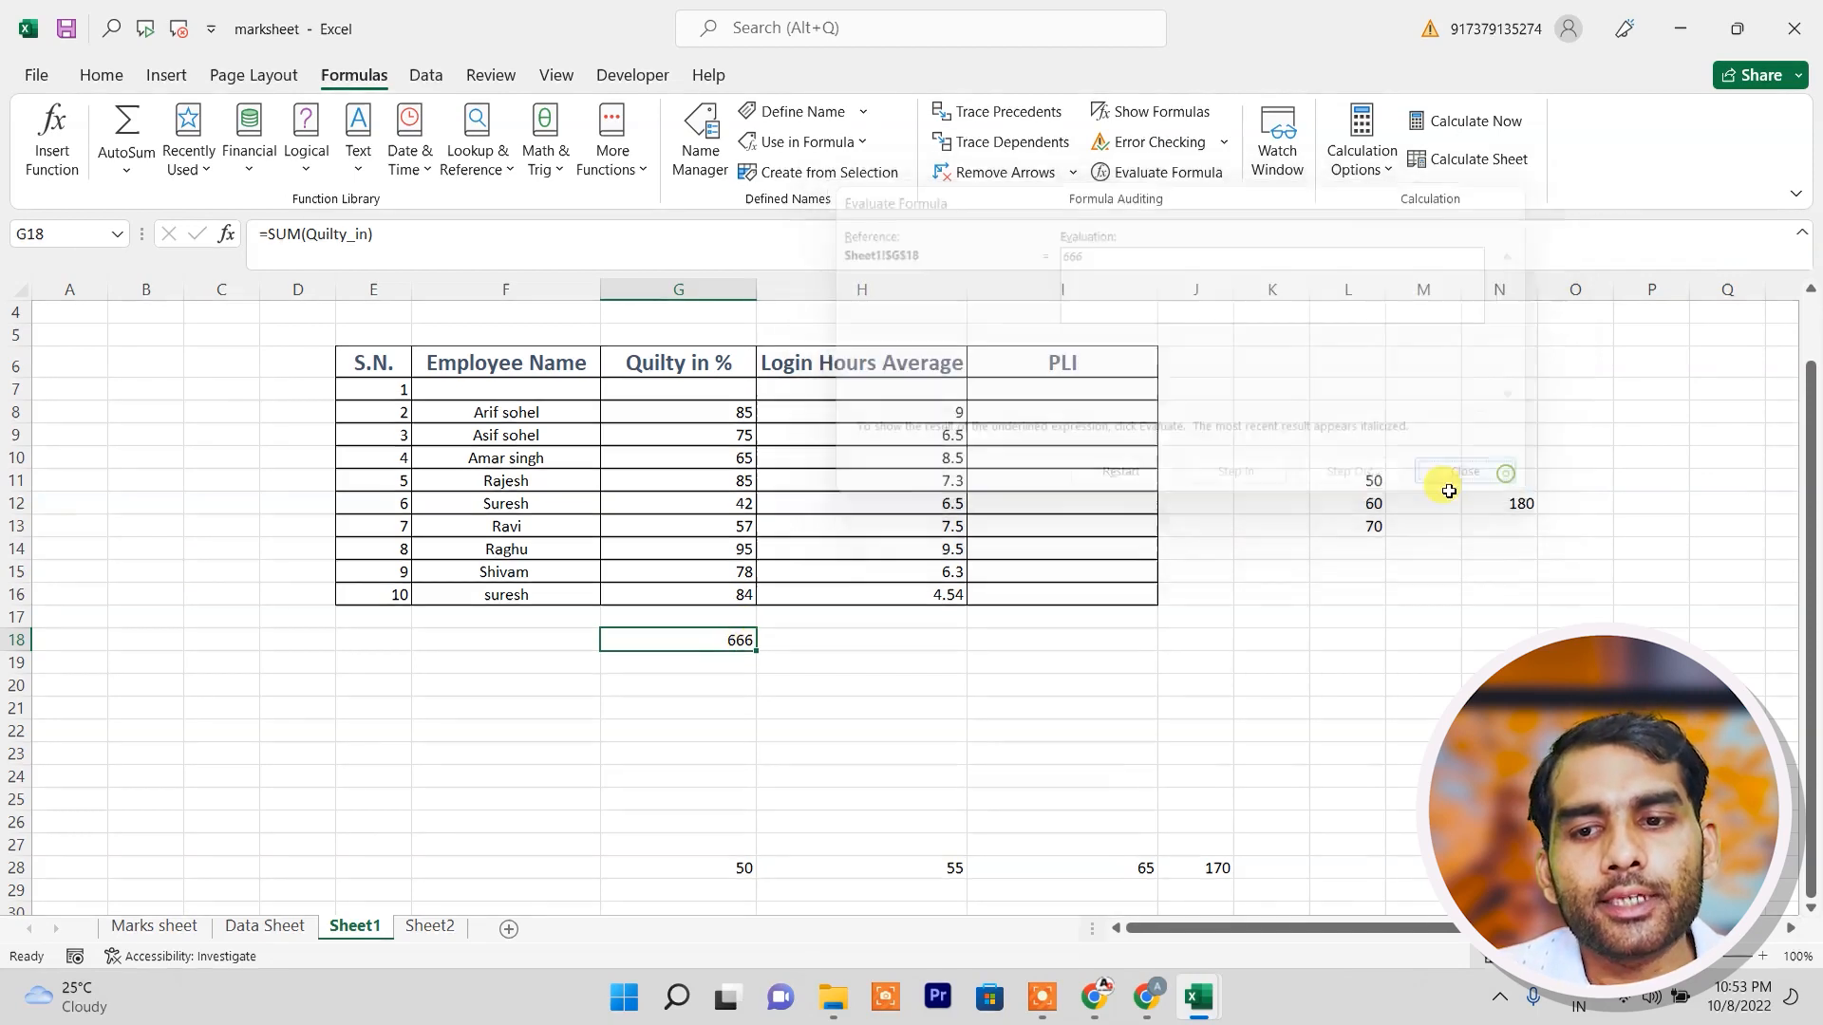
click(728, 708)
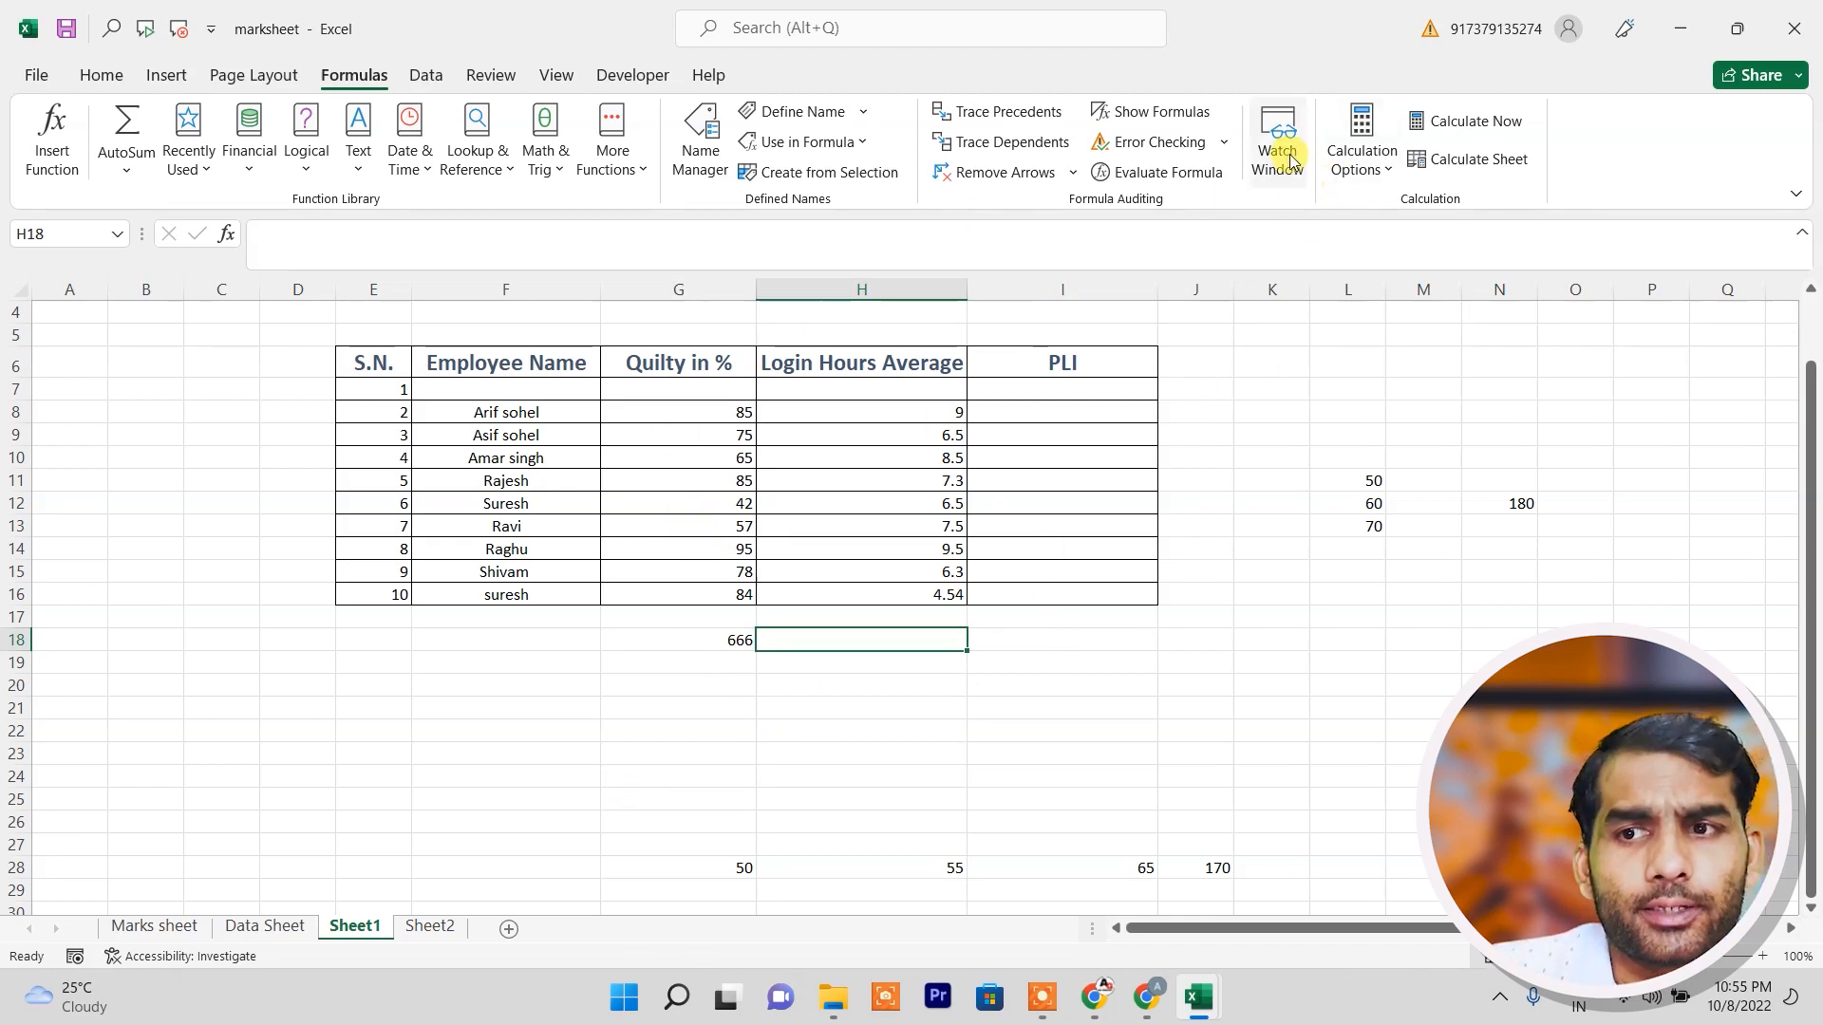
click(1280, 147)
drag(1308, 237, 1273, 301)
click(1785, 224)
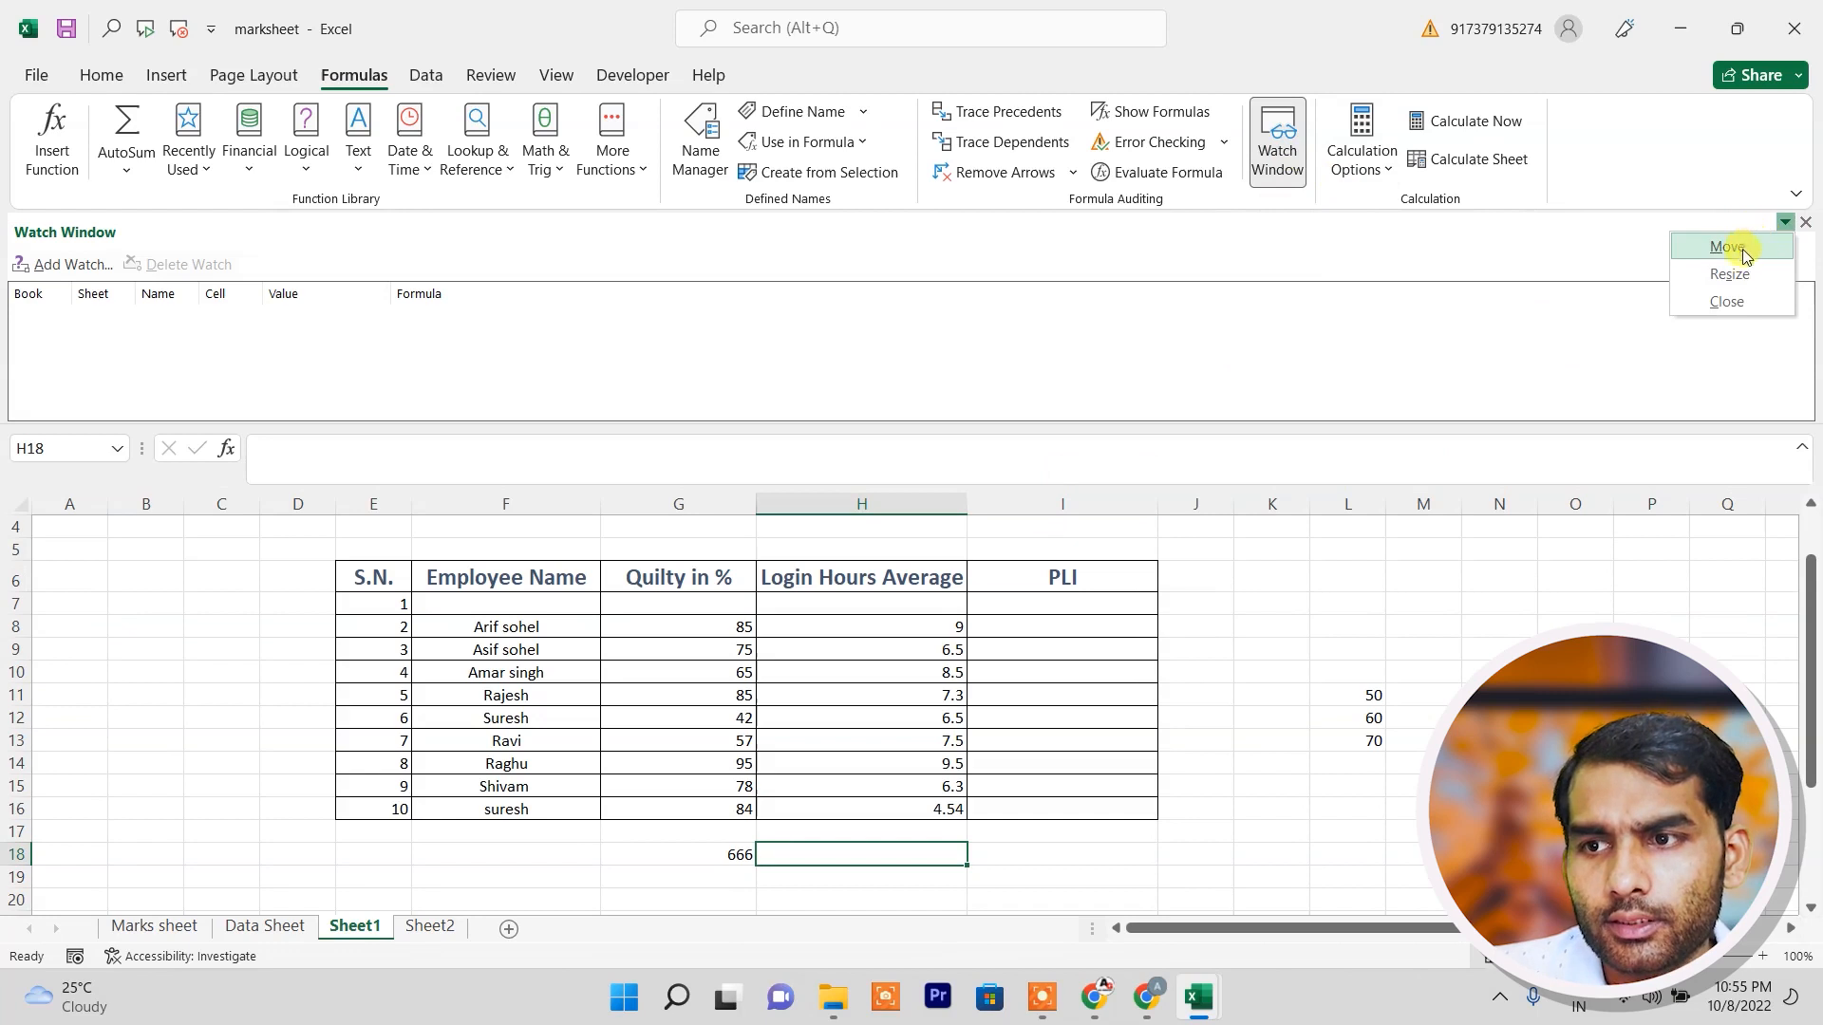
click(1729, 274)
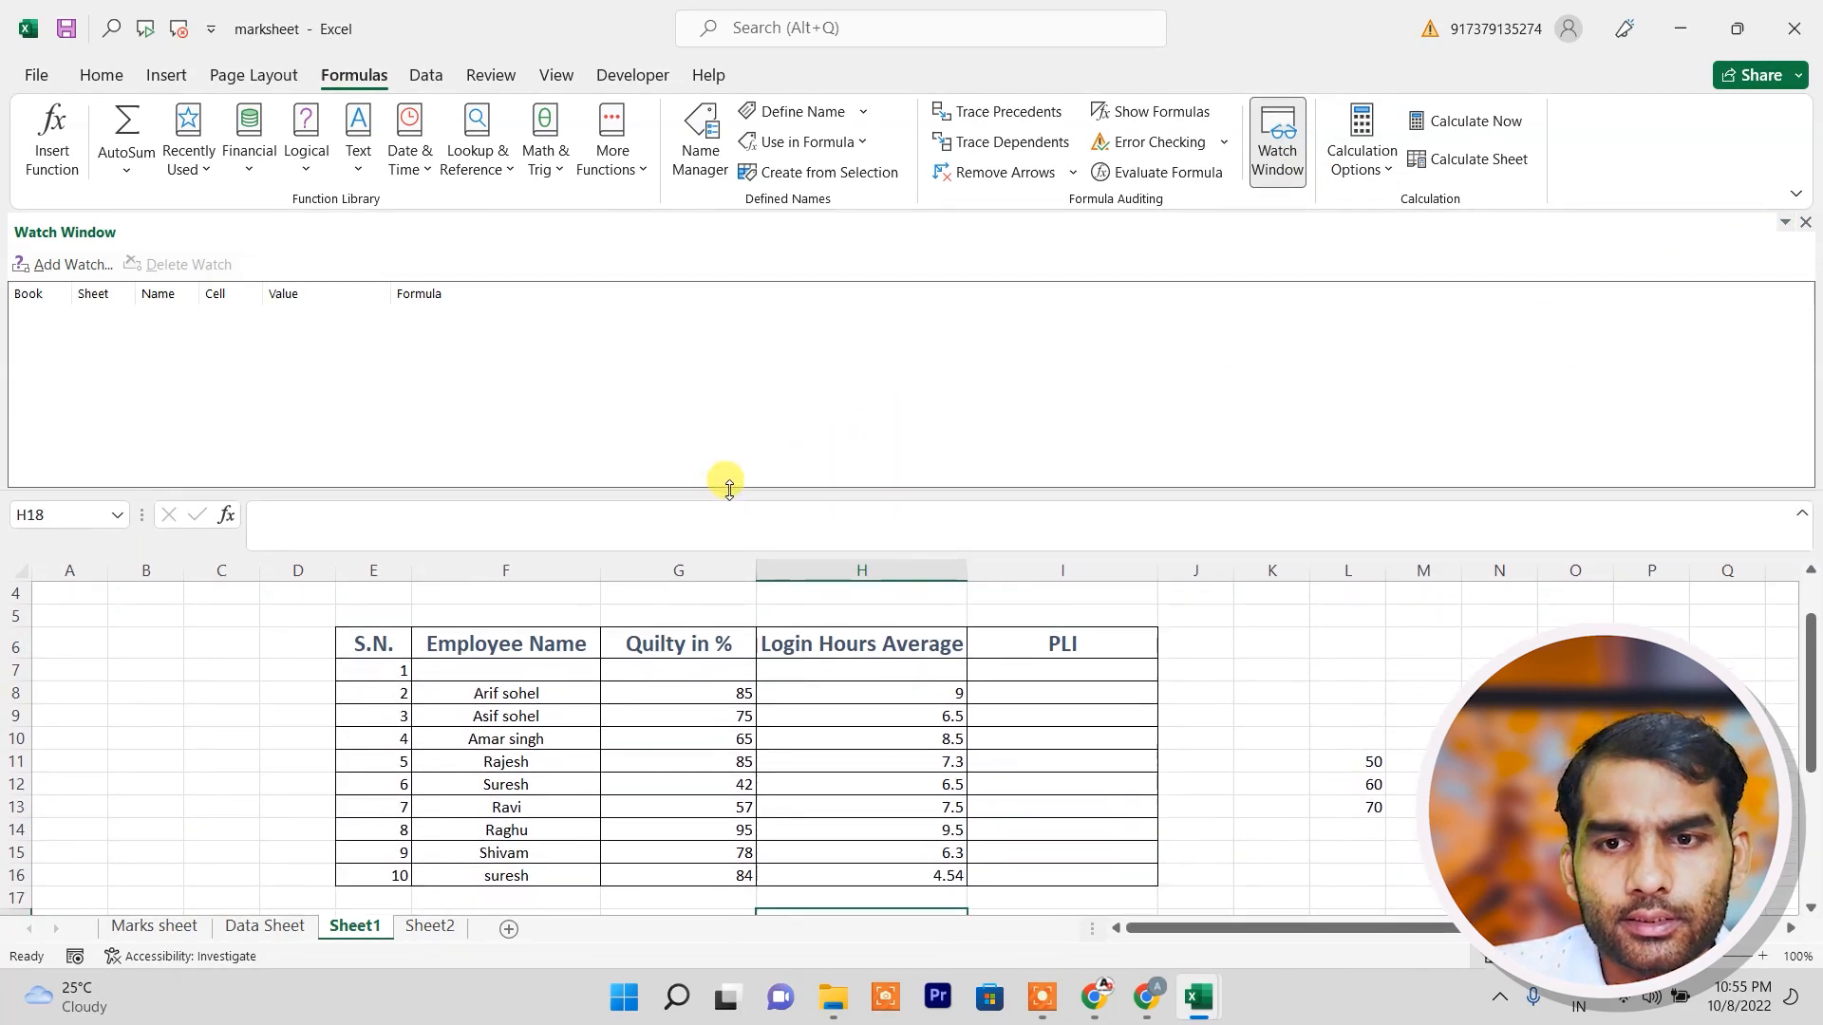
click(714, 442)
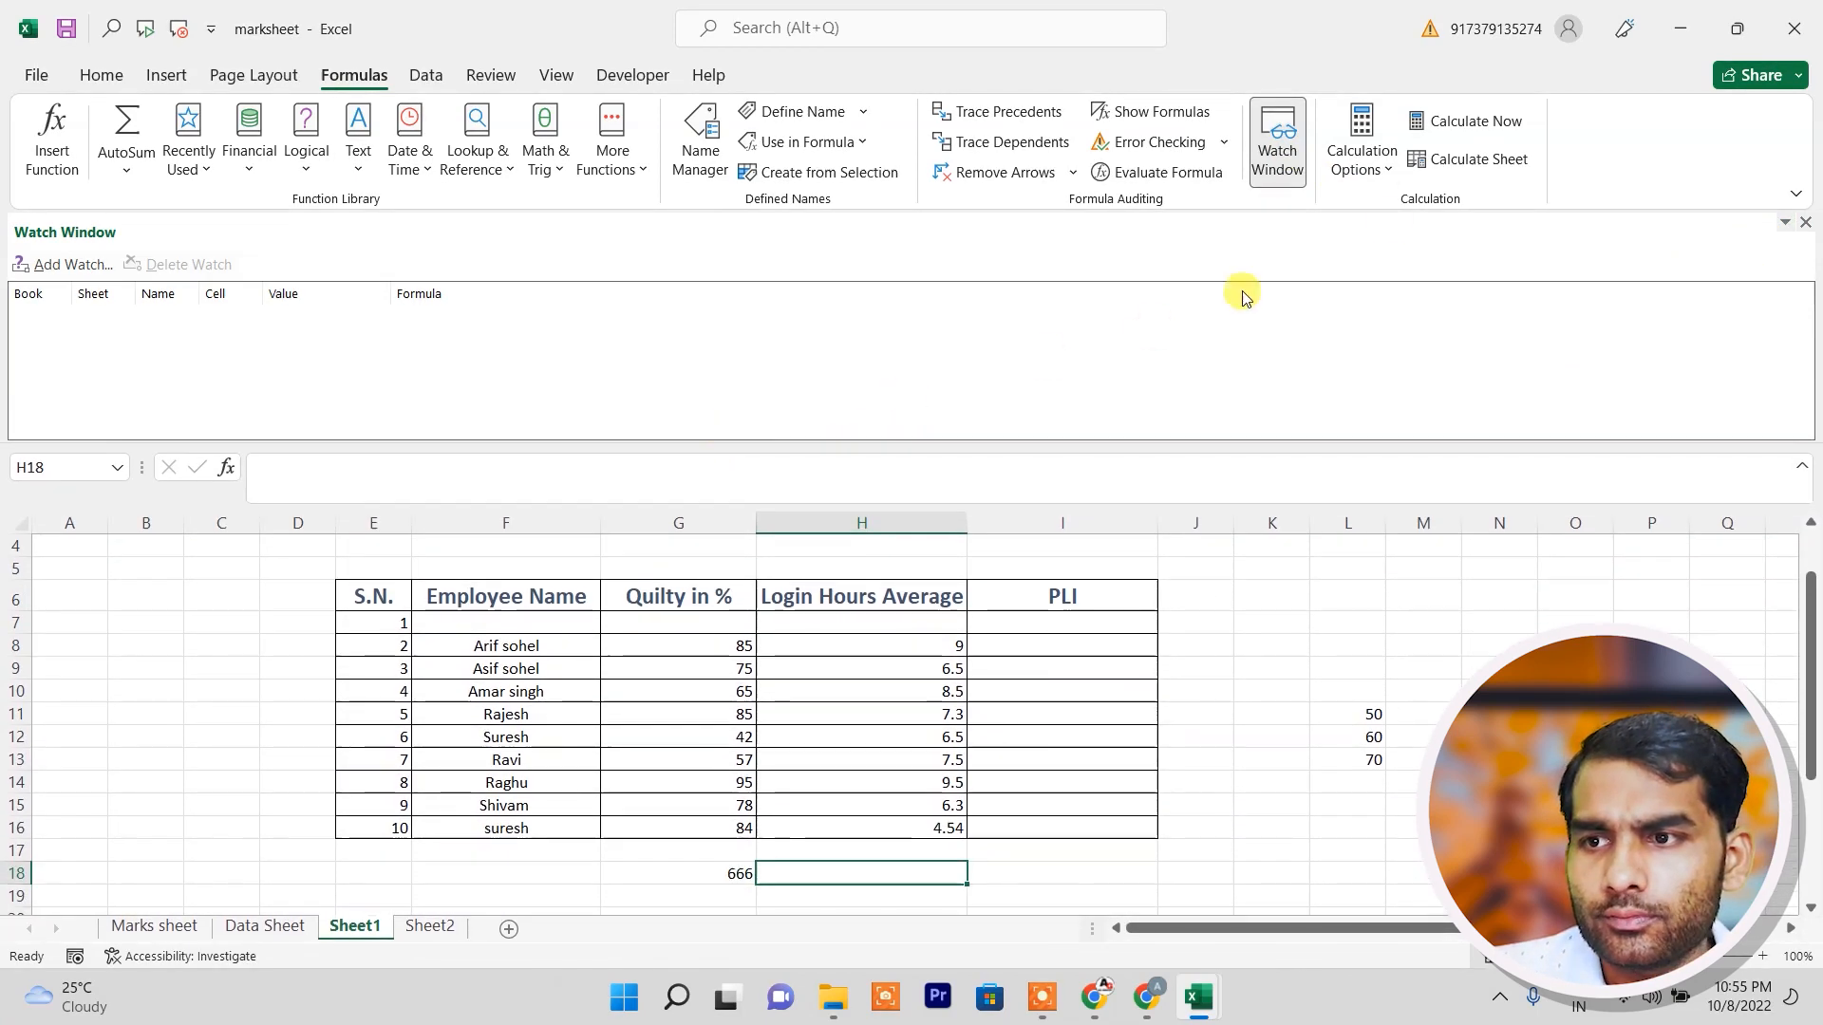
click(1806, 224)
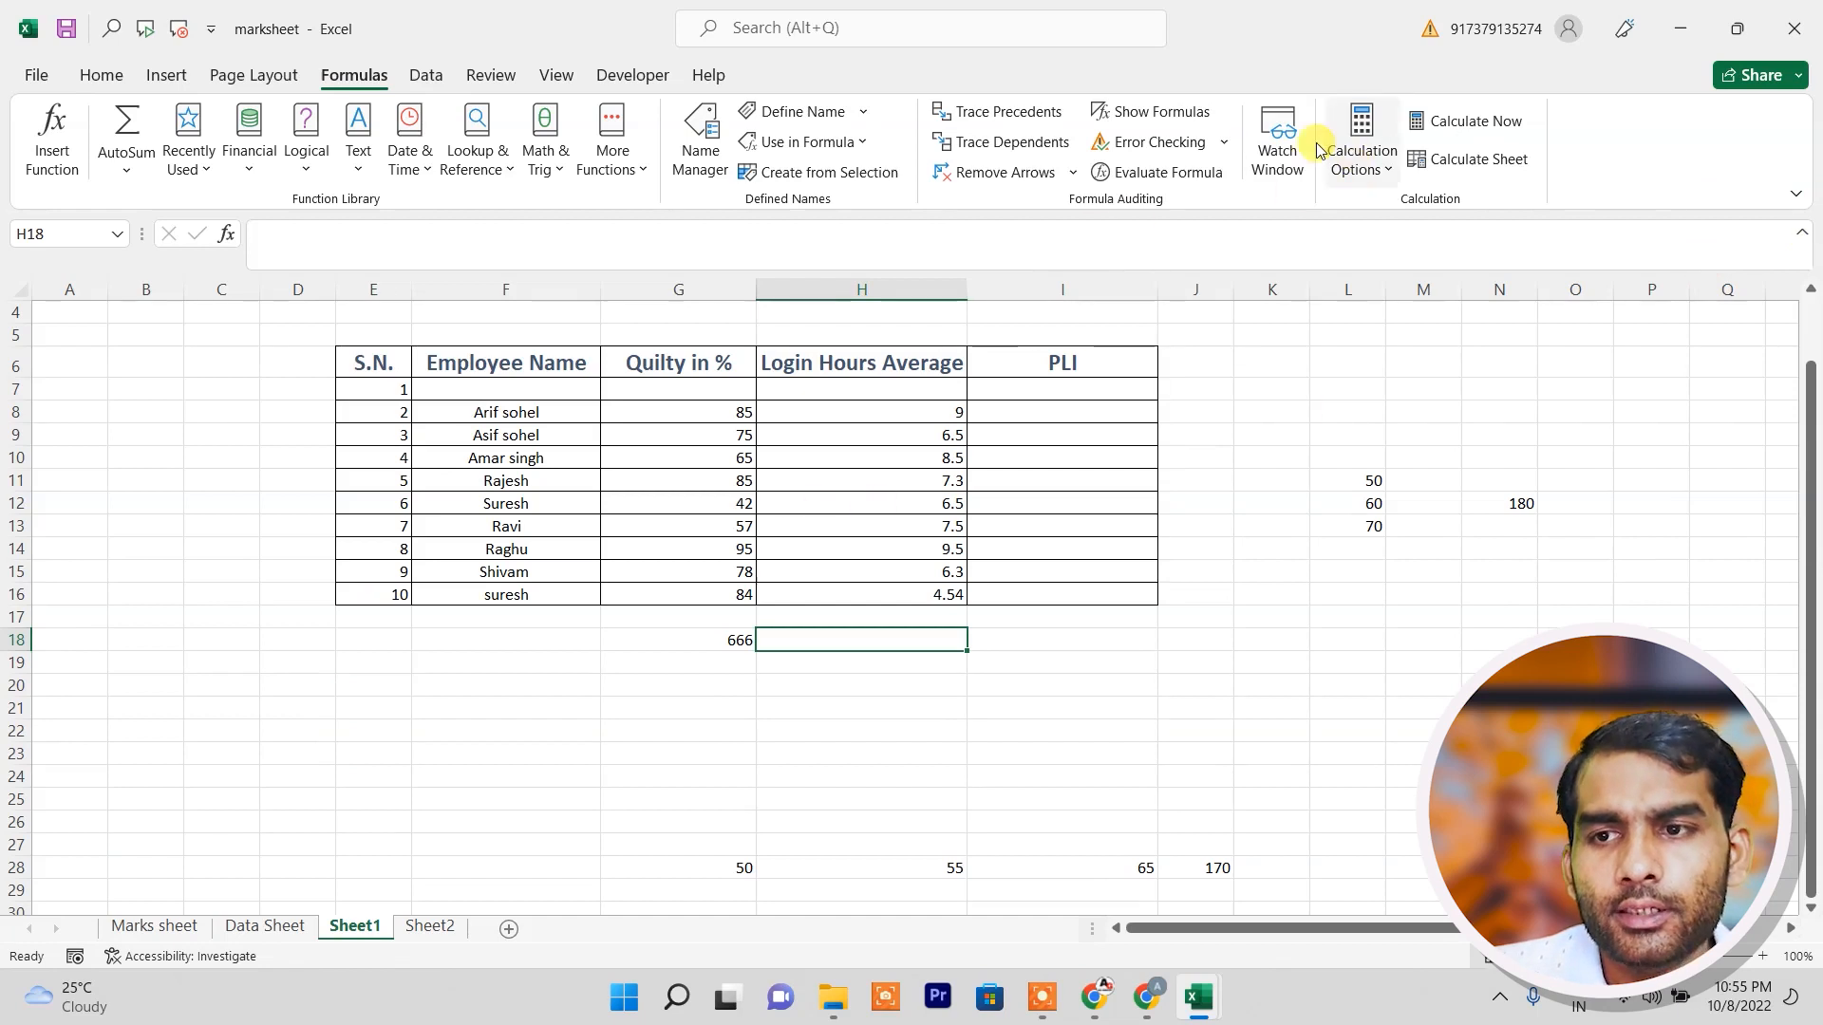
Open the Watch Window as a floating window and add watches for cells E6 to H16.
click(1280, 142)
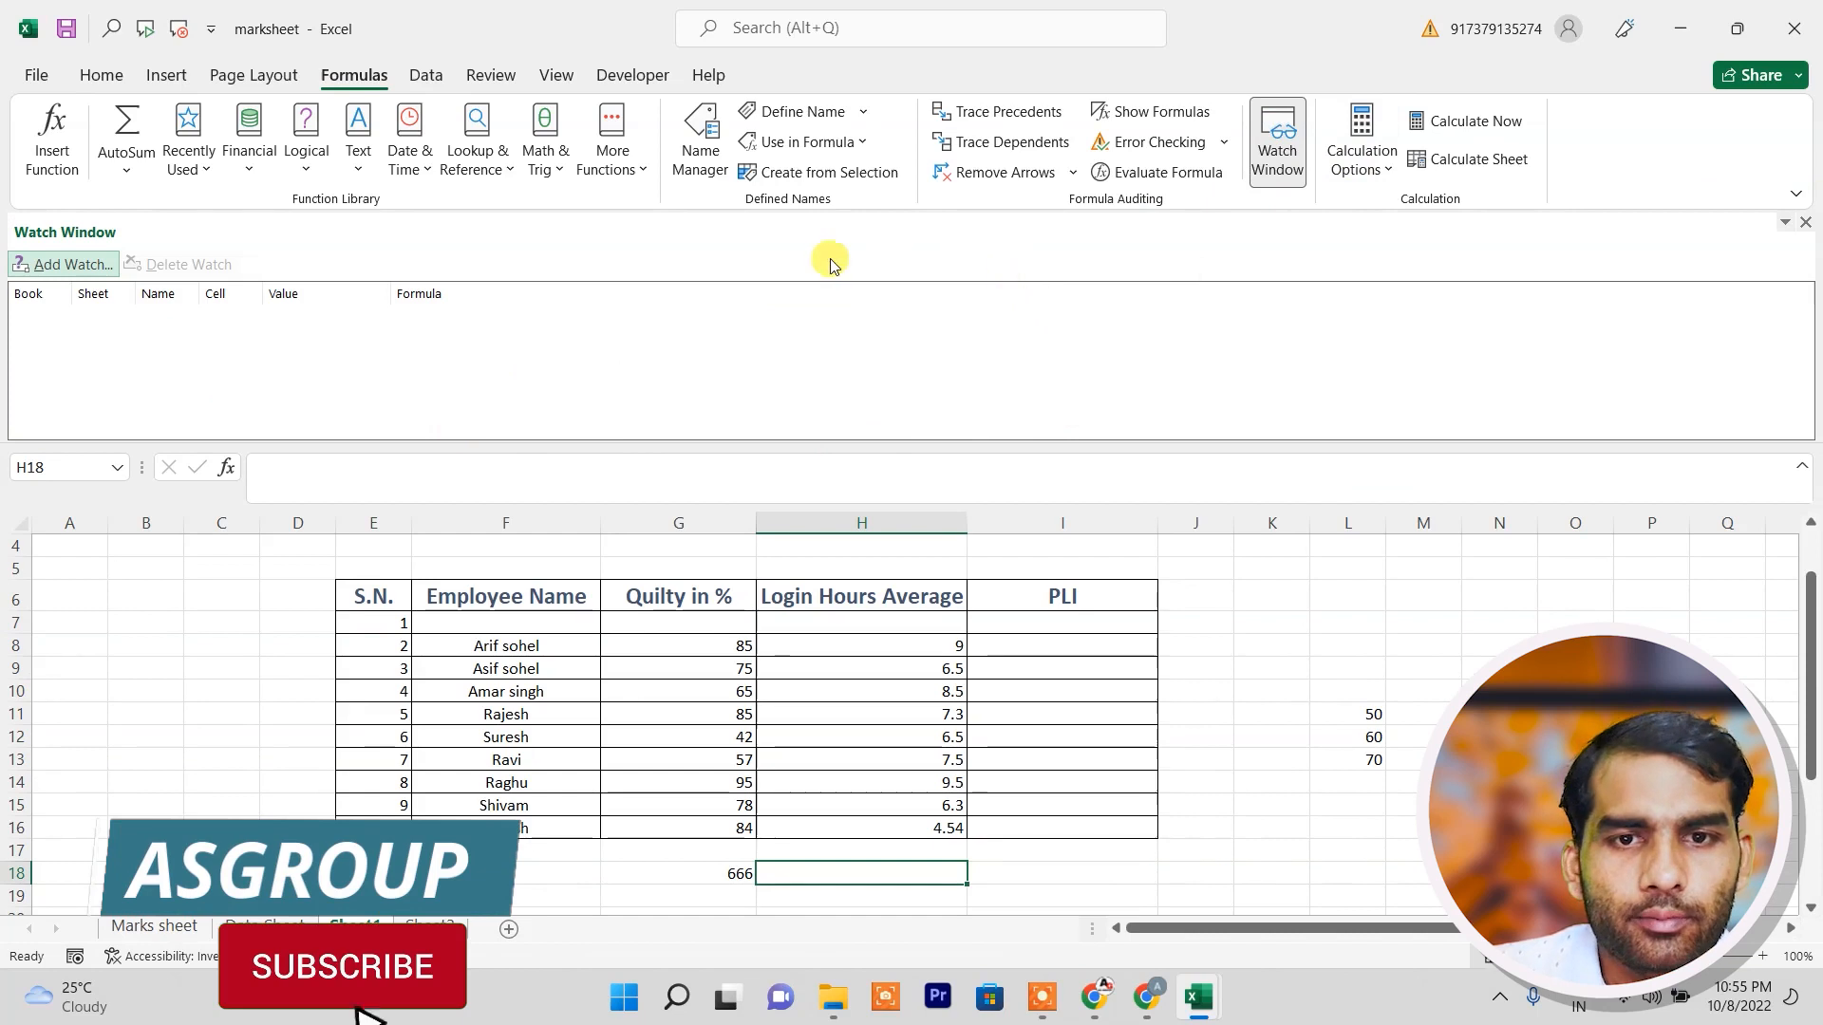
drag(222, 231, 332, 622)
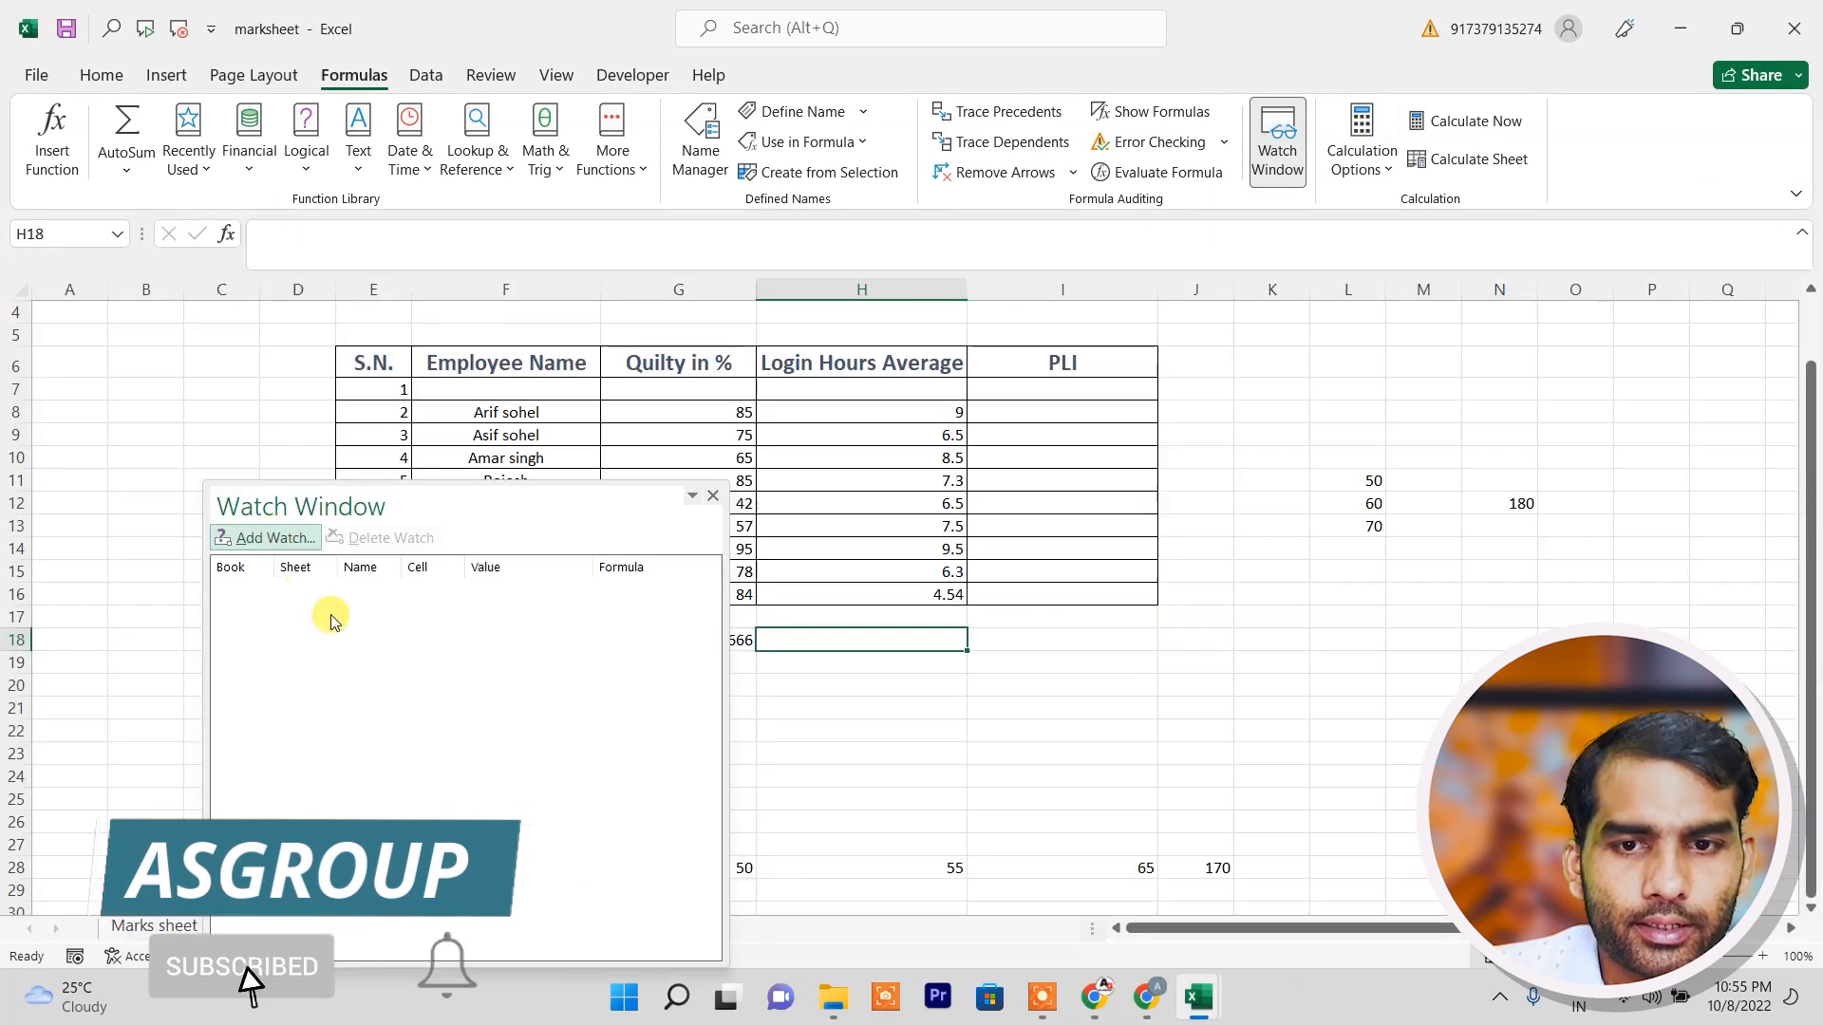
drag(468, 496, 1393, 312)
click(1182, 345)
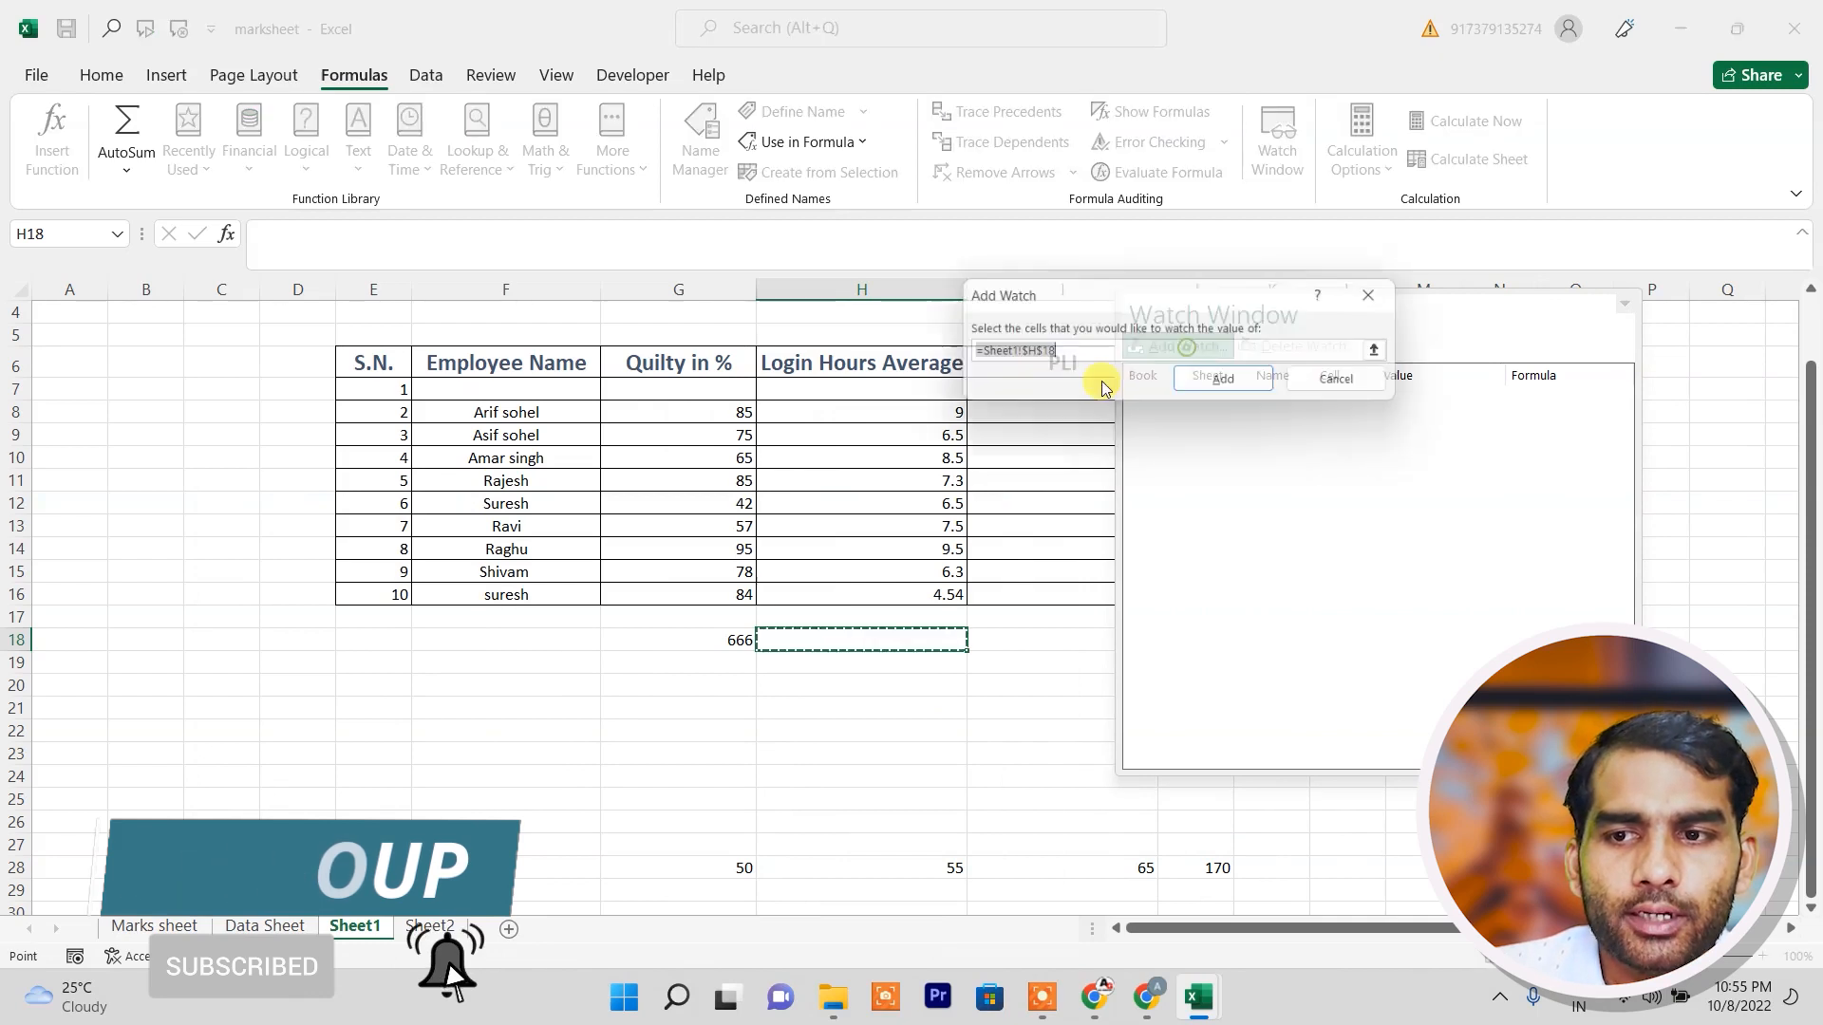
drag(361, 357, 952, 600)
click(1270, 383)
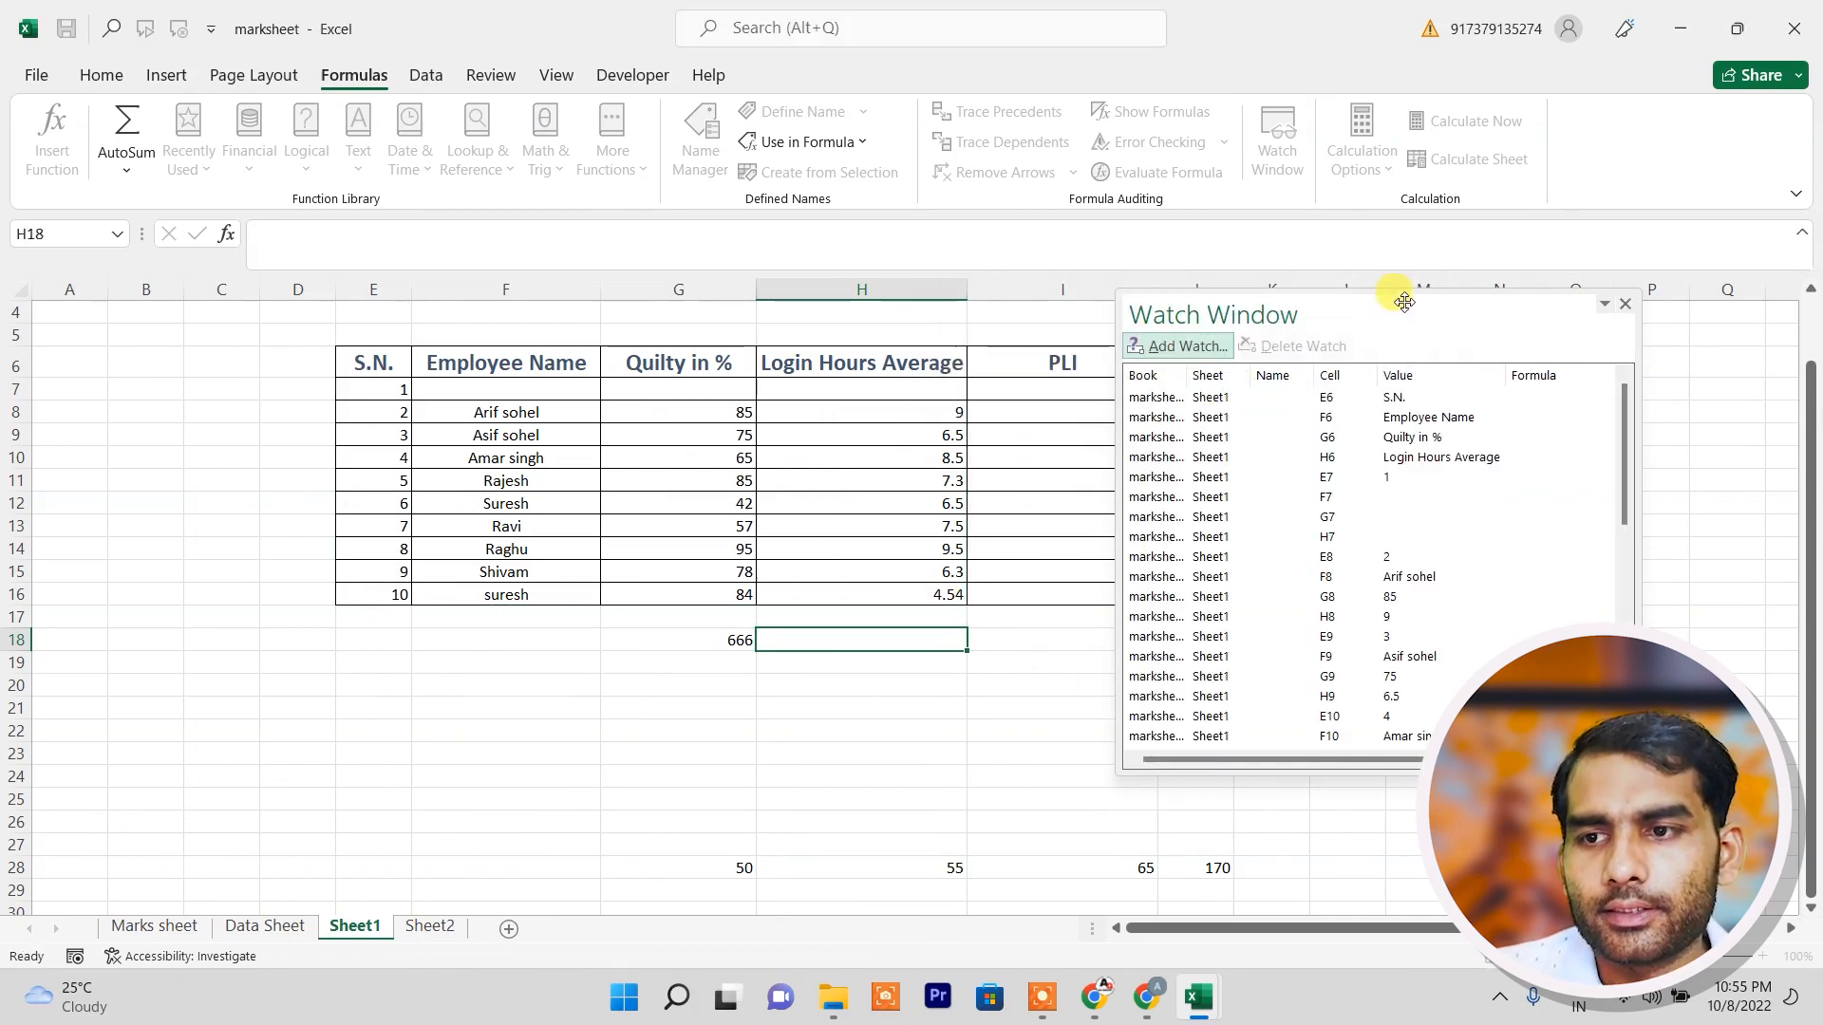
drag(1404, 302, 1250, 380)
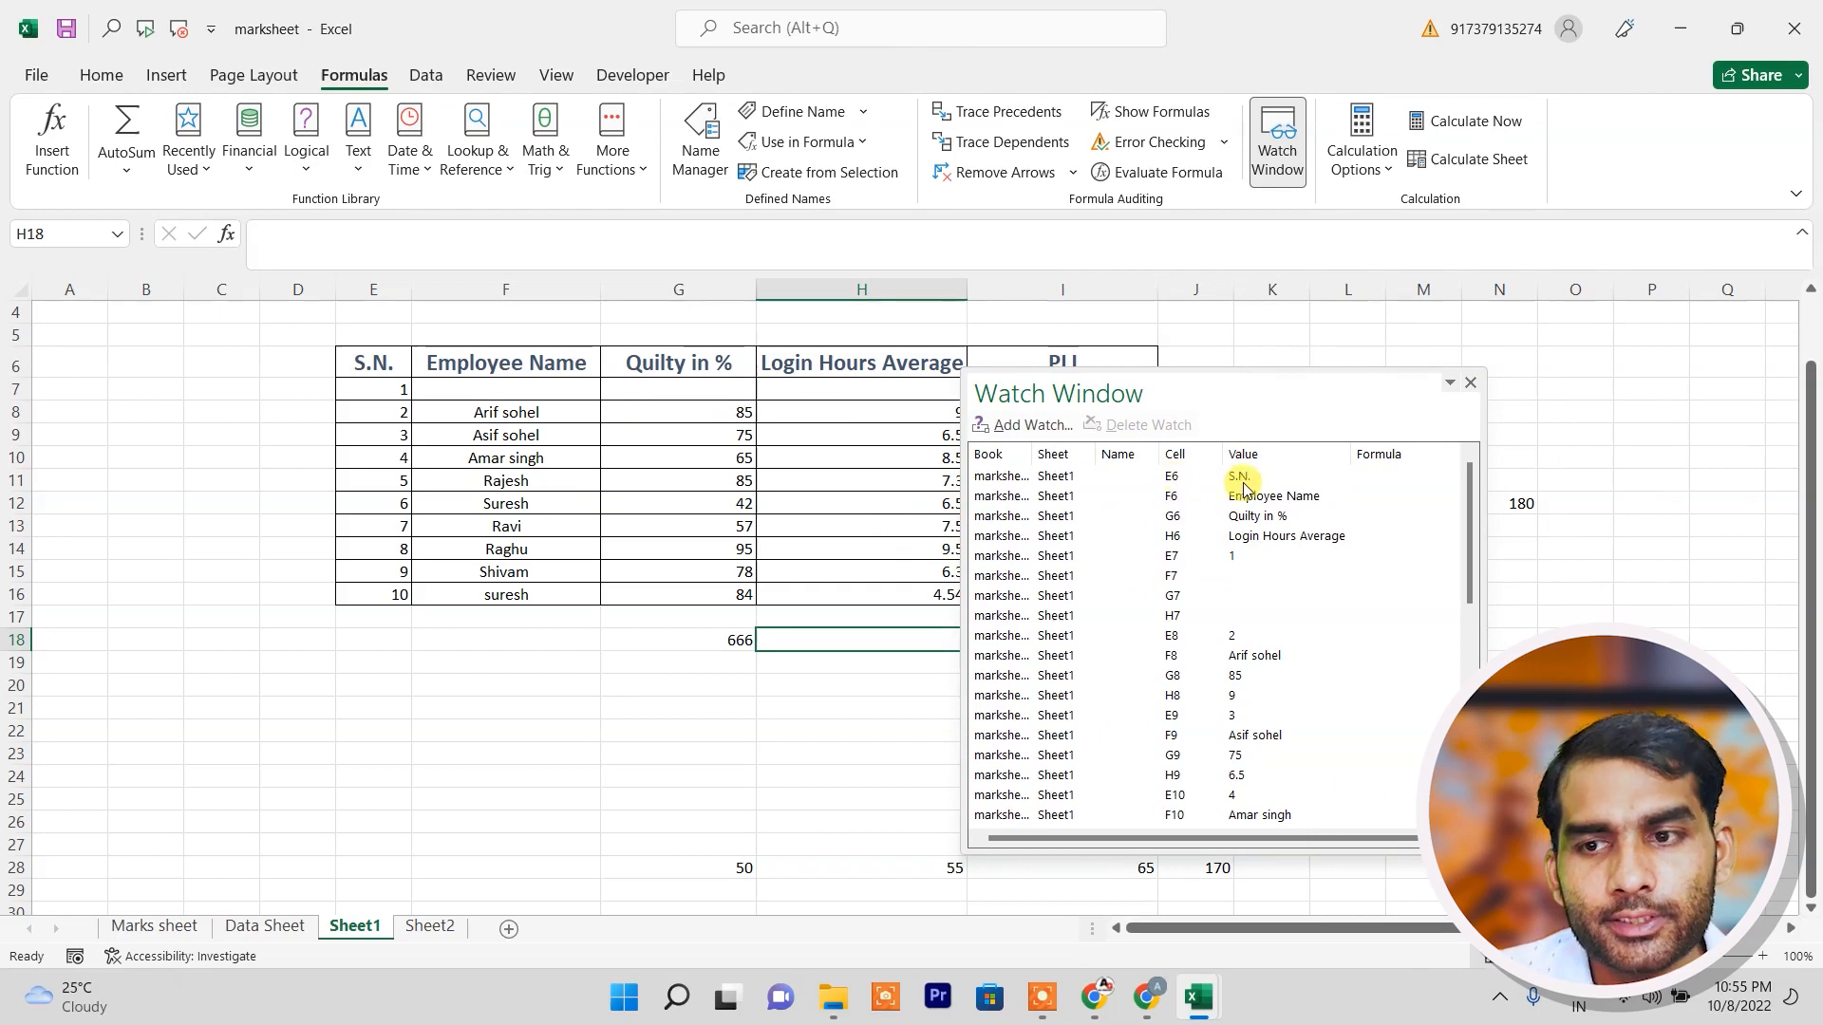
Compare the watch list with the S.N. and Login Hours Average columns of the table, and close the Watch Window.
click(370, 289)
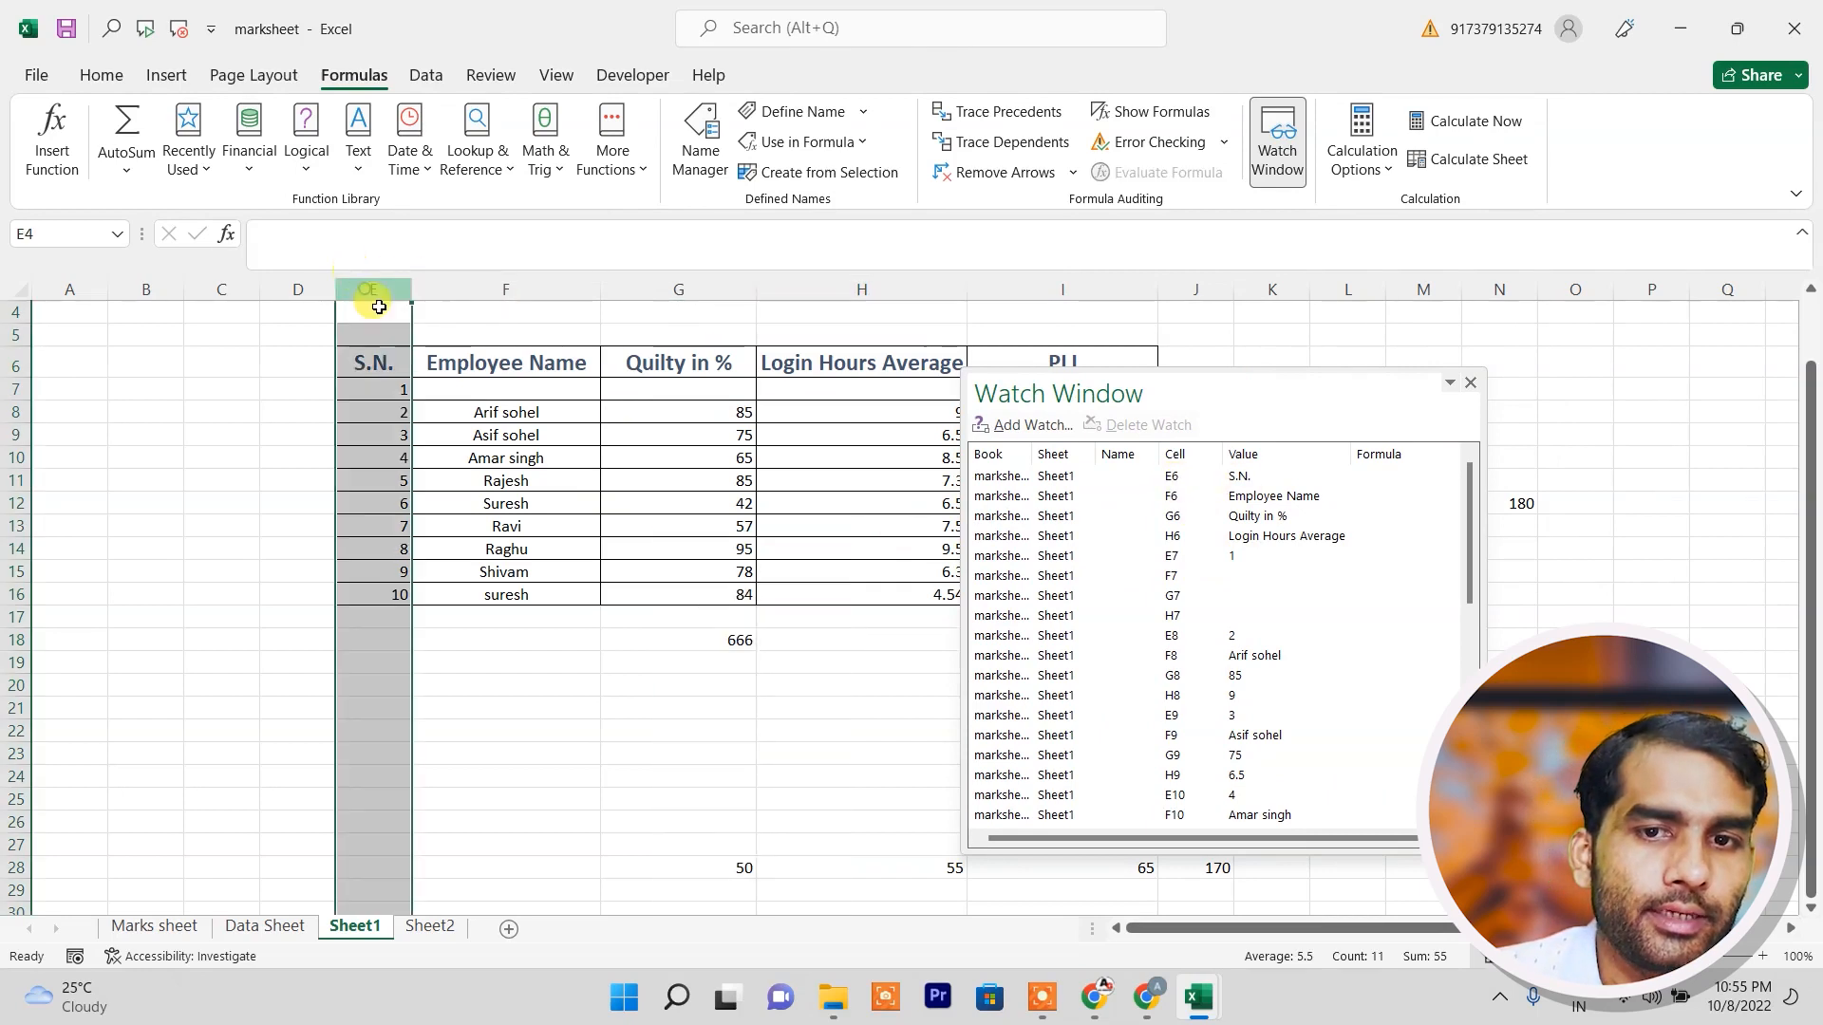
click(378, 359)
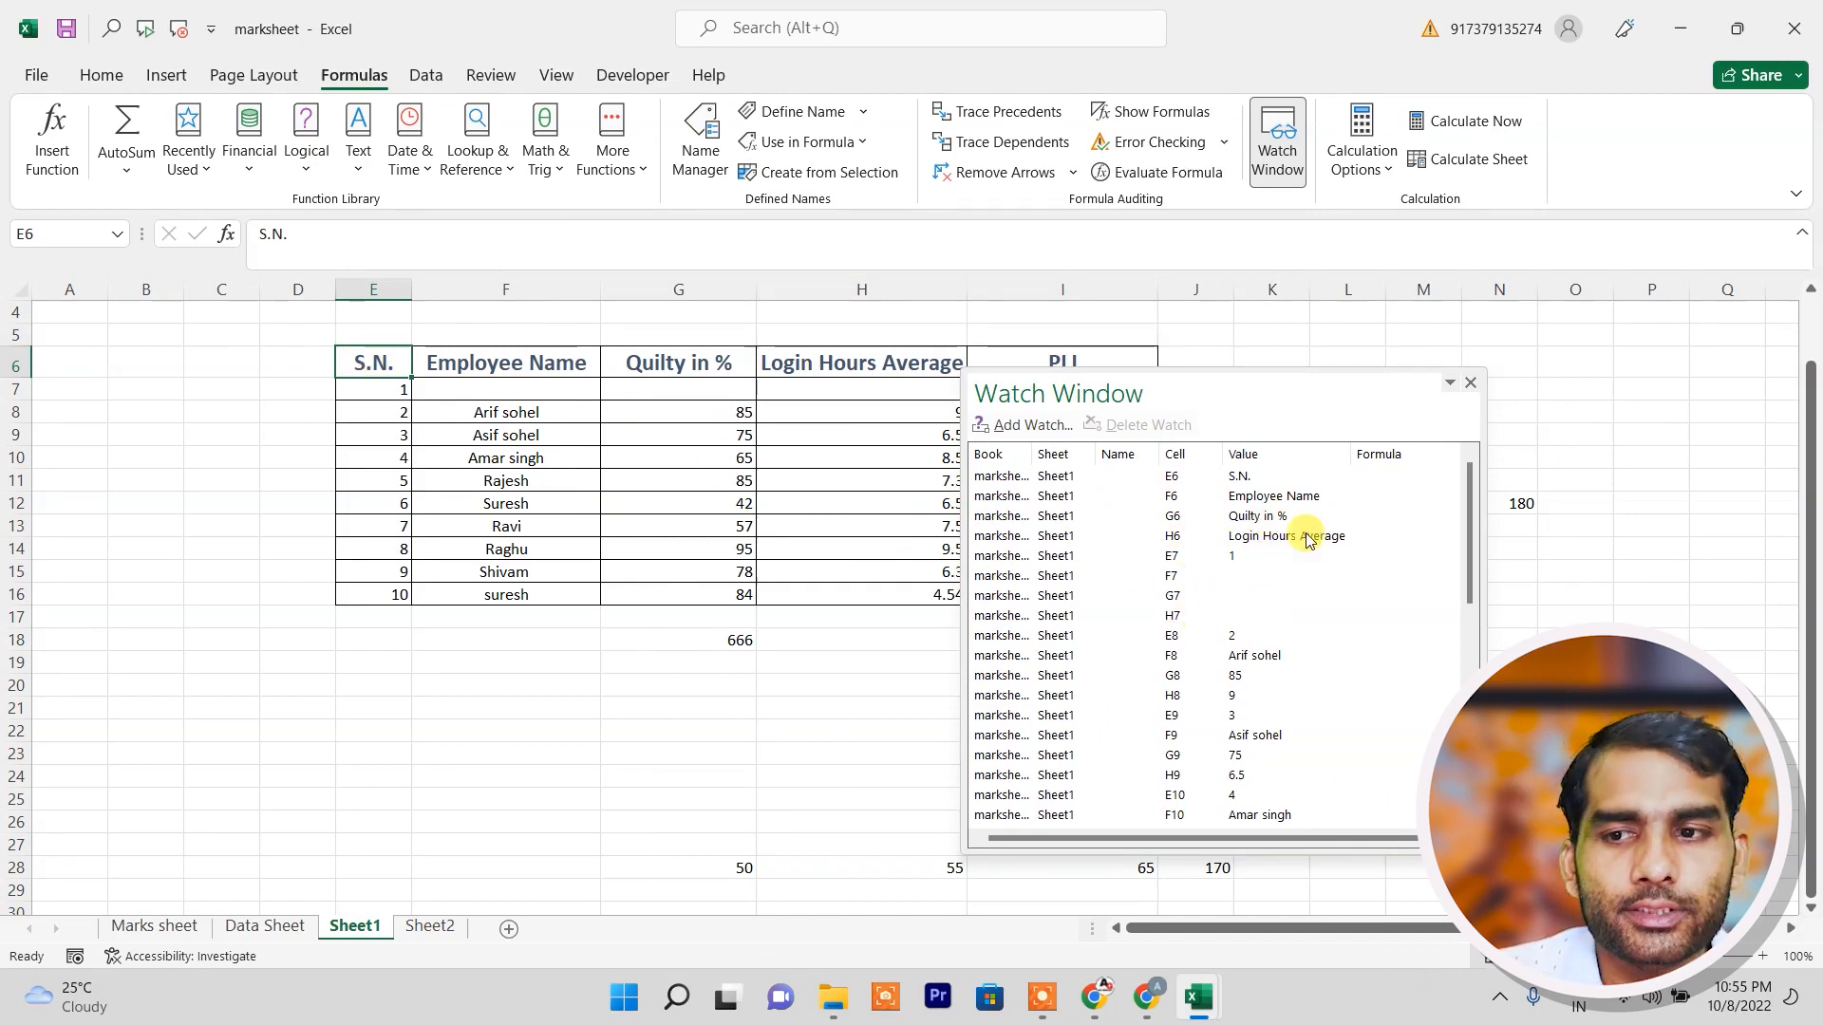
click(867, 289)
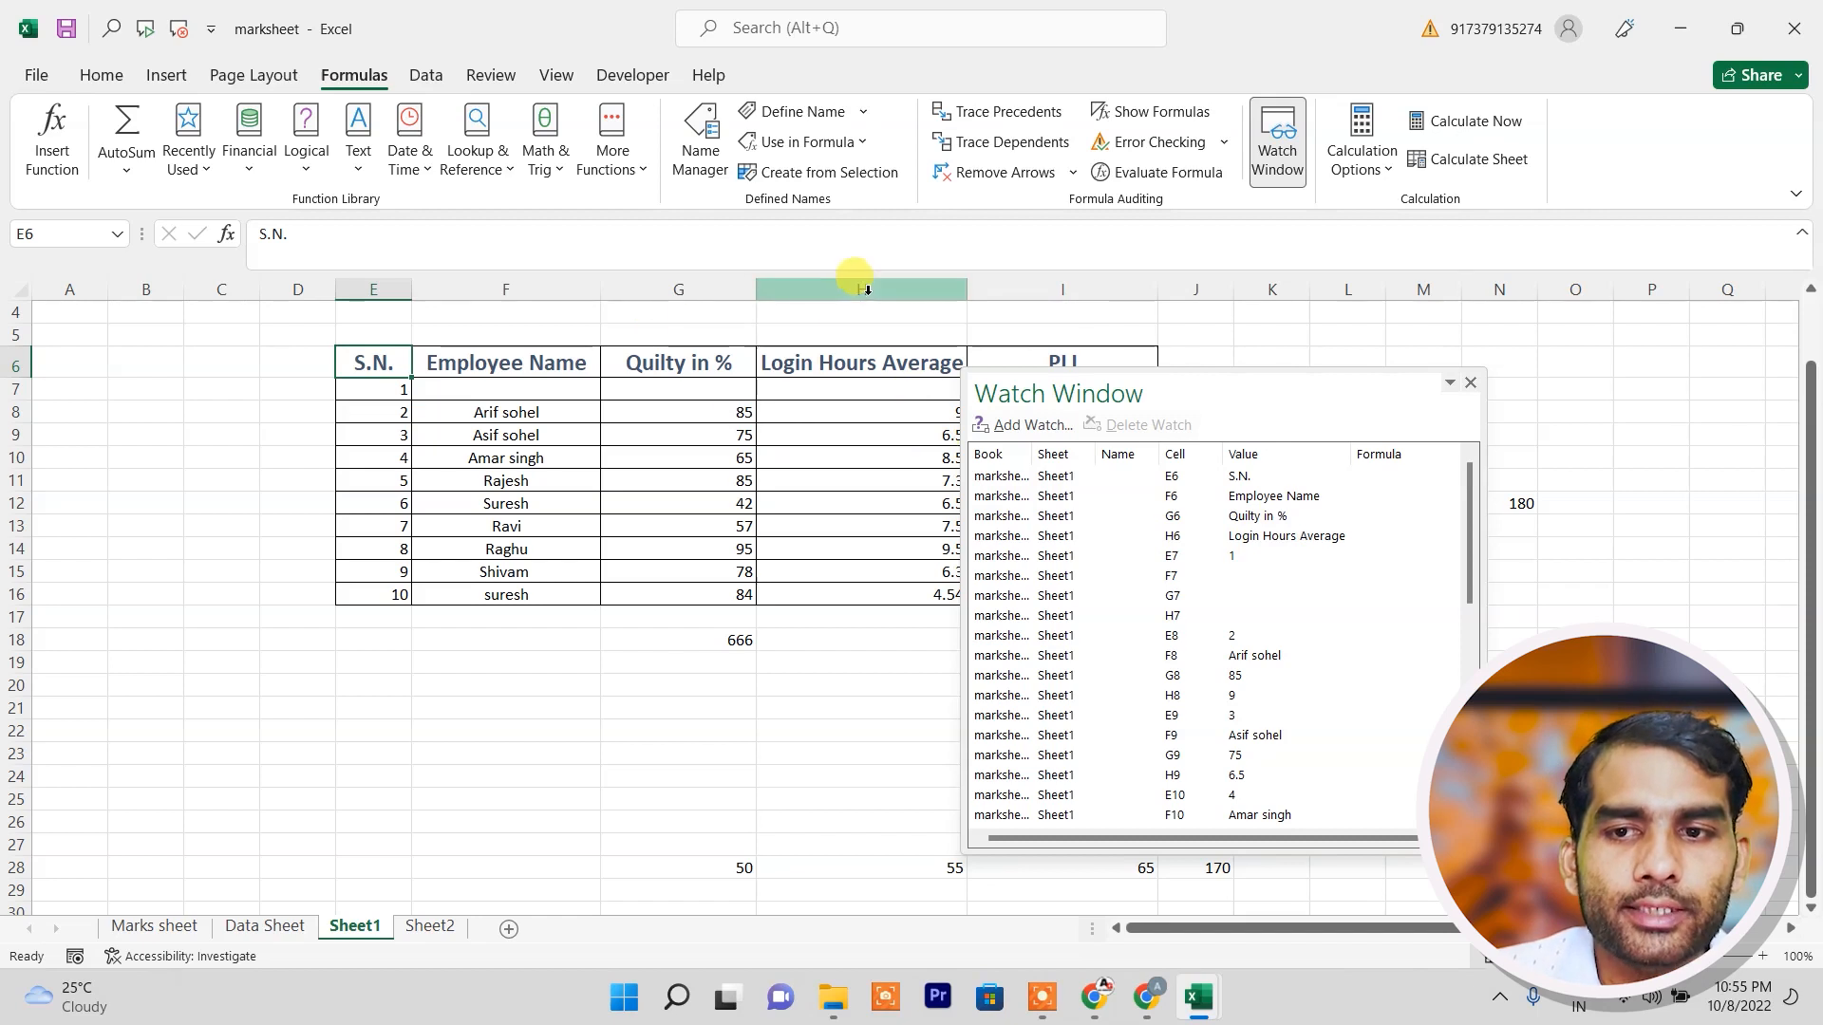
click(836, 362)
scroll(1160, 605, down, 9)
scroll(1287, 560, up, 8)
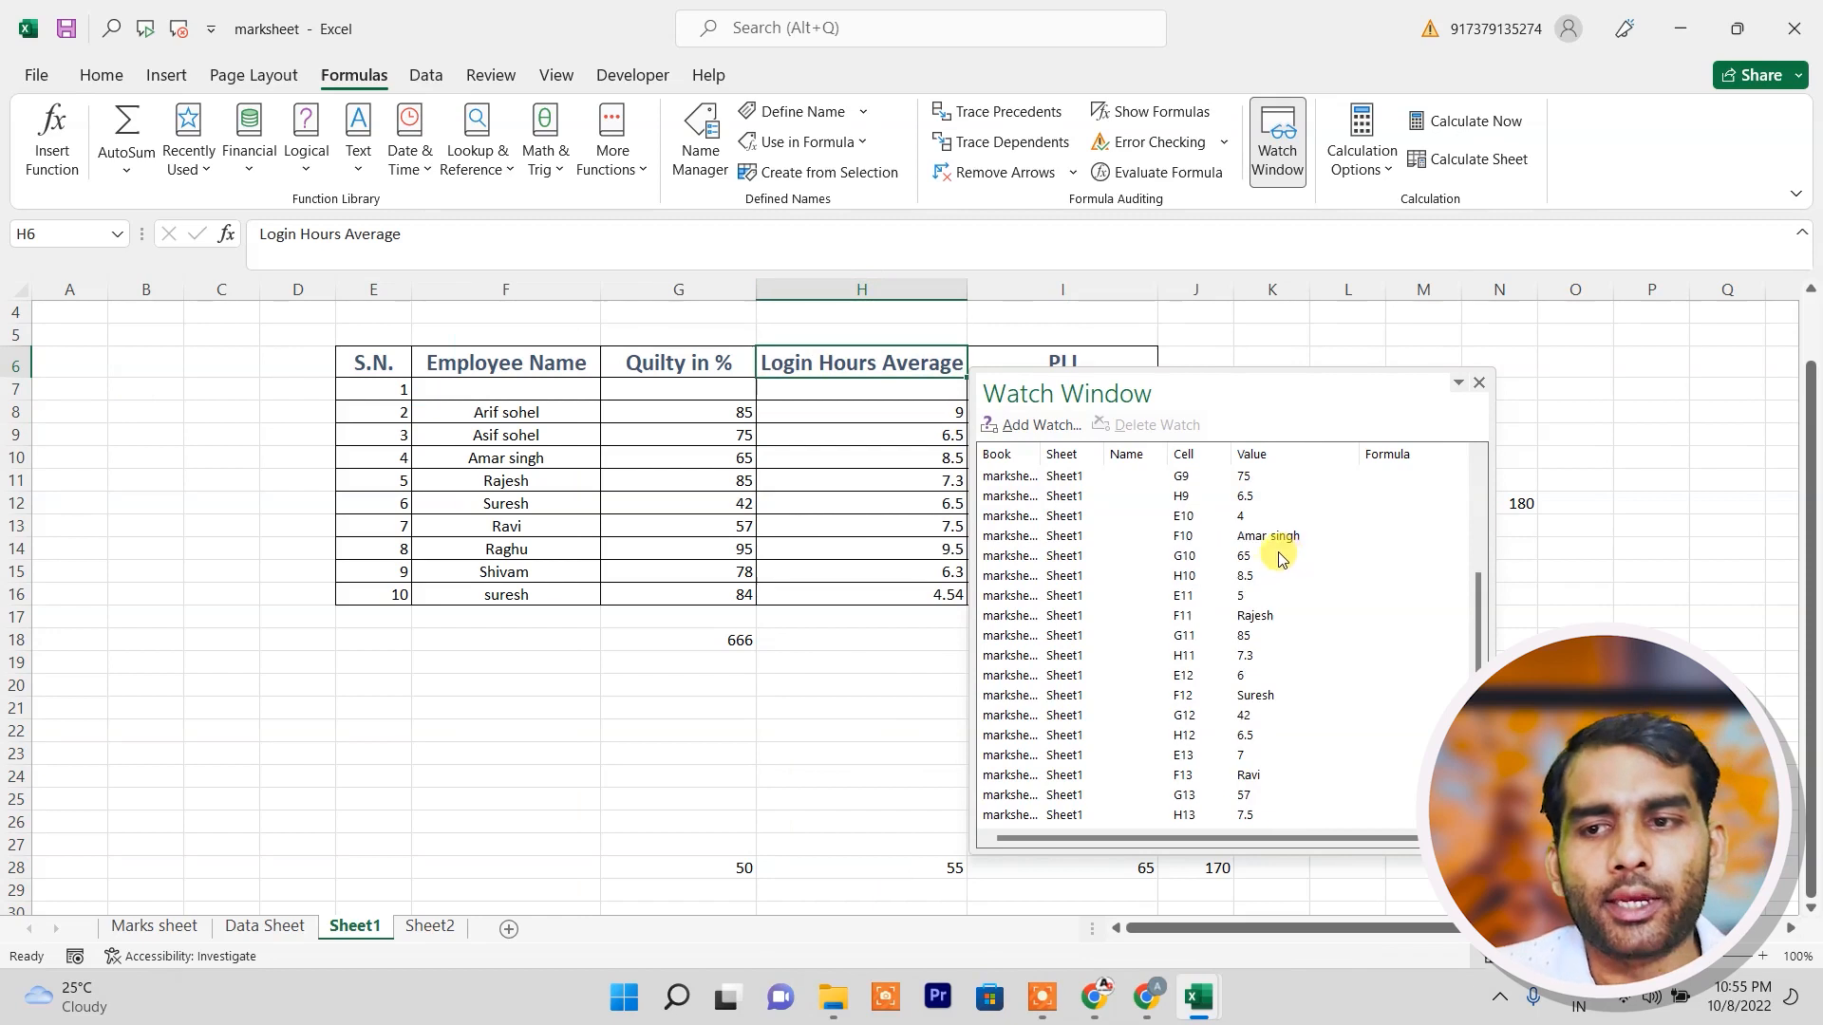
click(1478, 384)
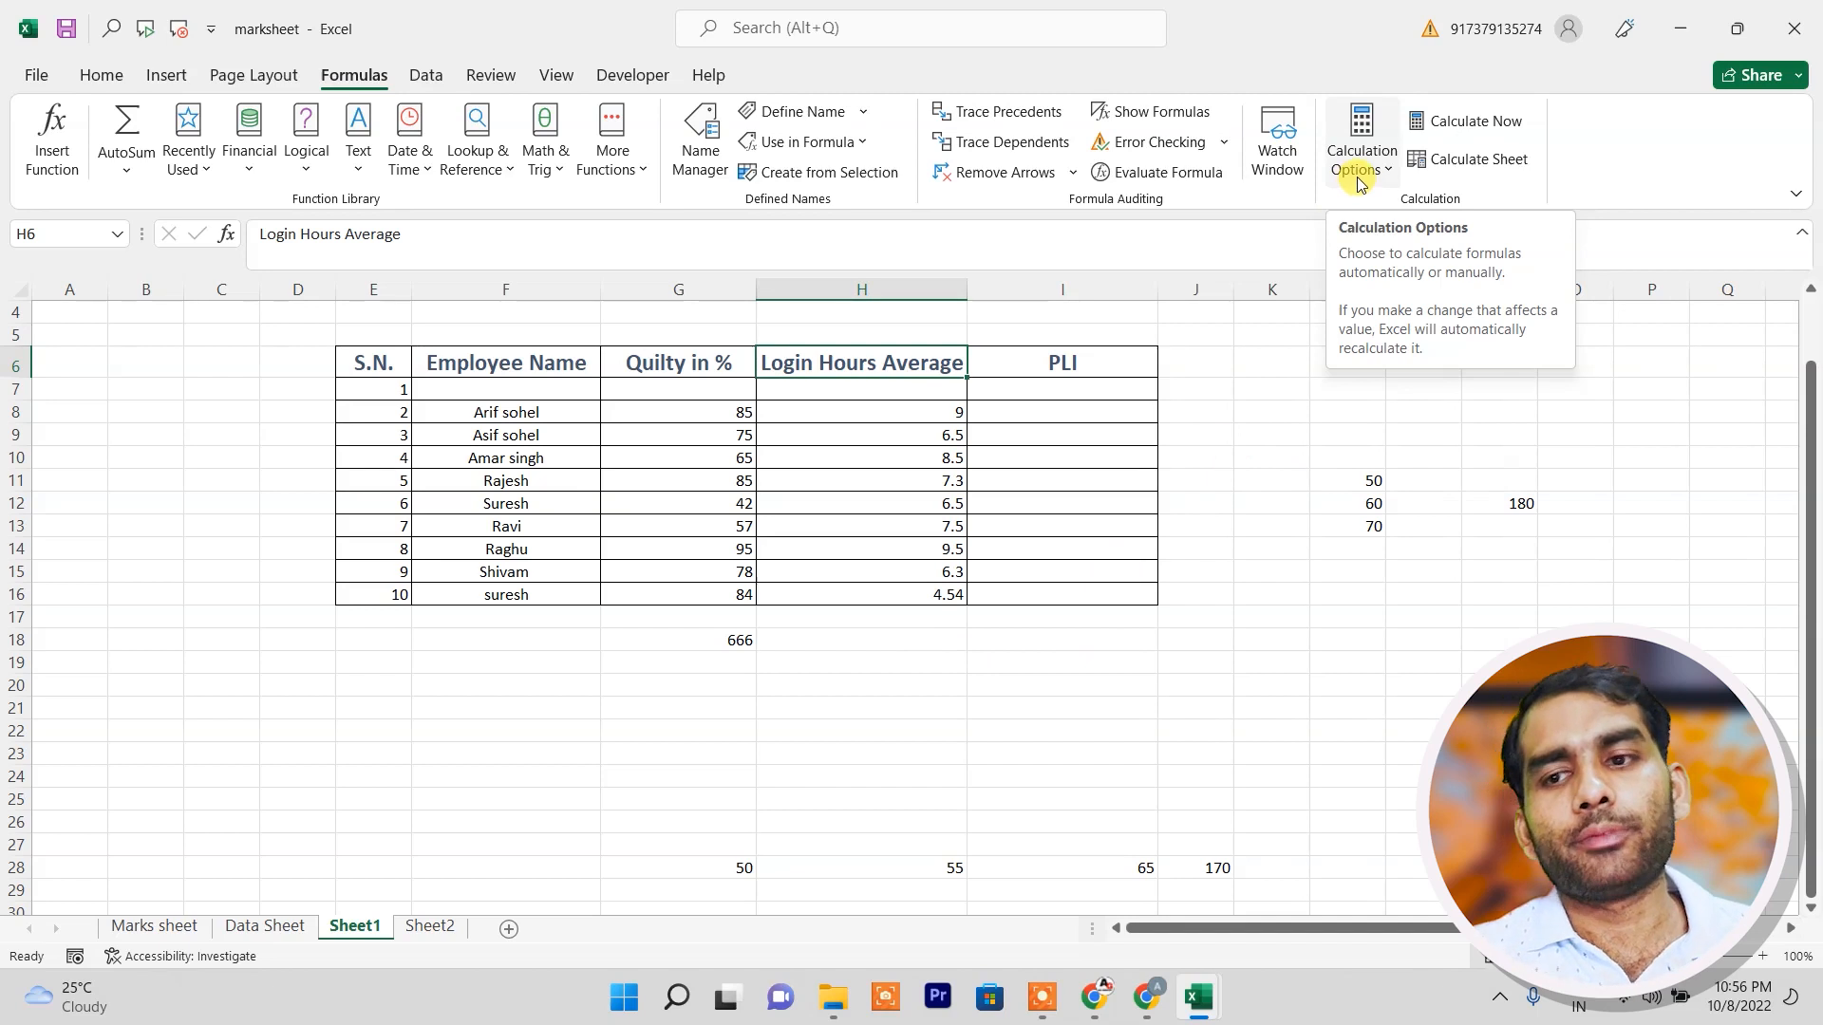
Open the Data Sheet and examine the percentage formula in M9 and the Obtained marks formula in L8.
click(1059, 522)
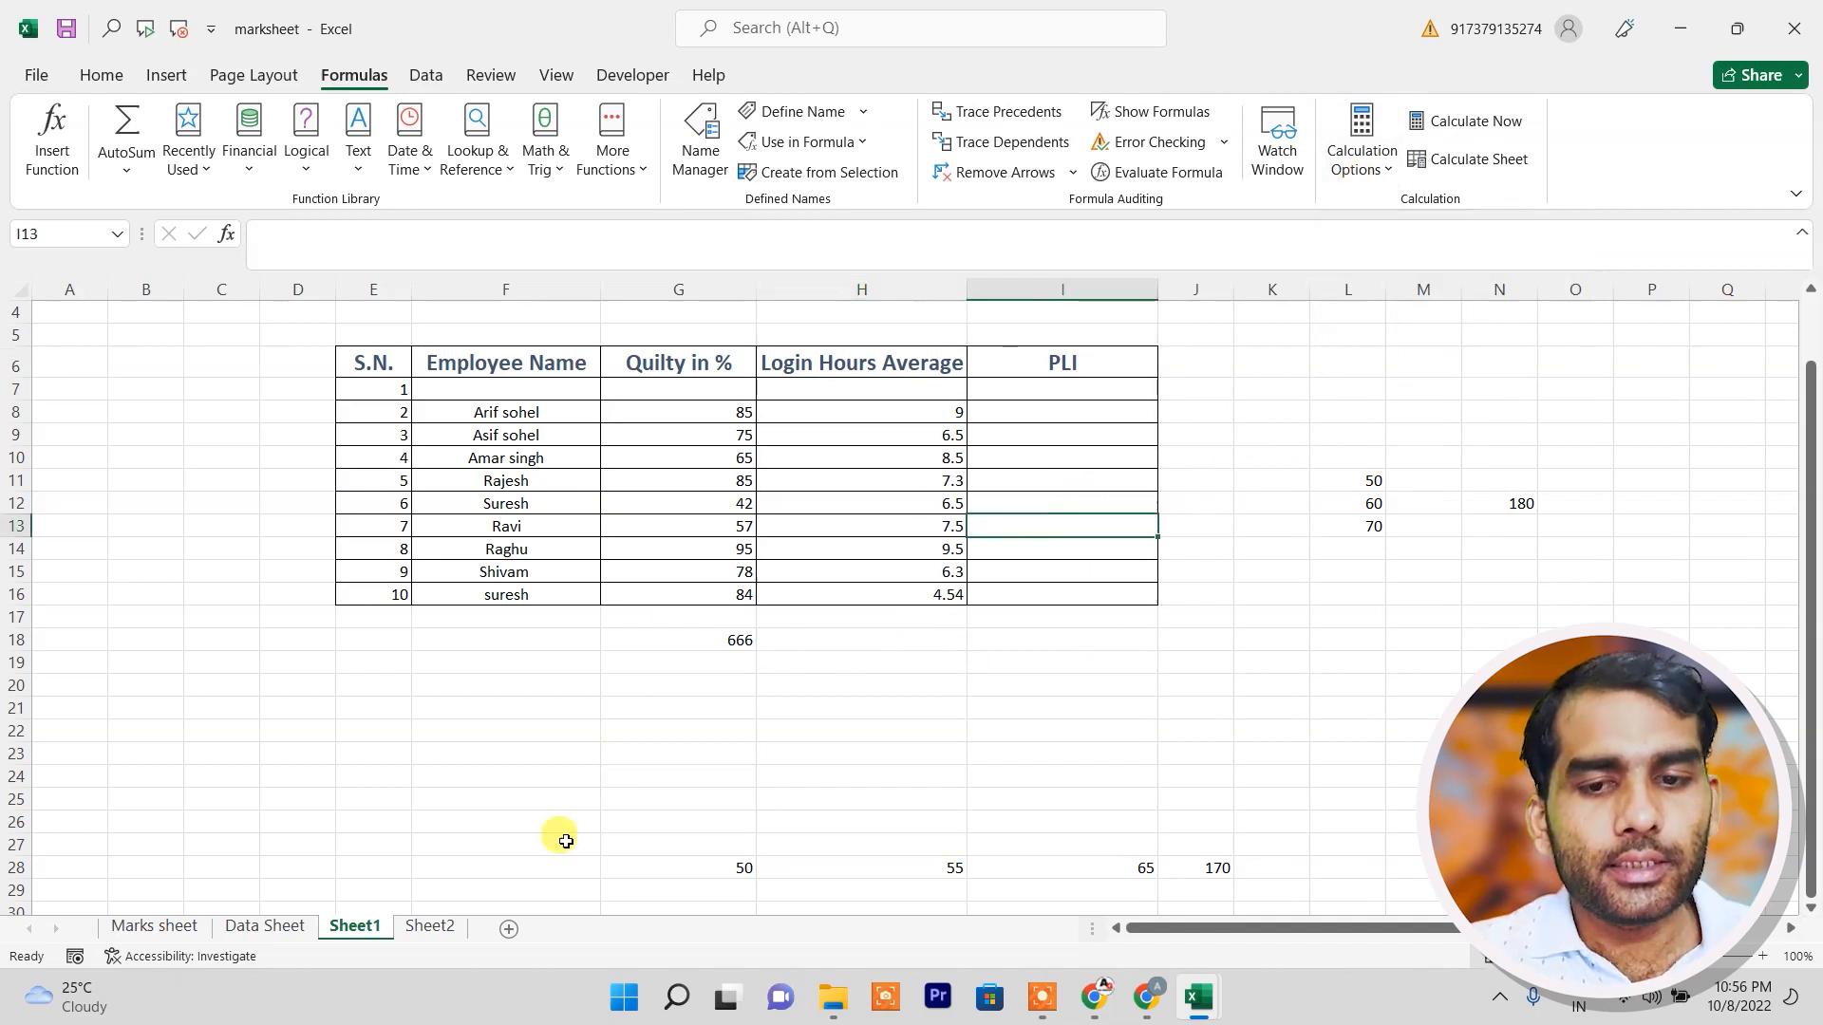
click(245, 928)
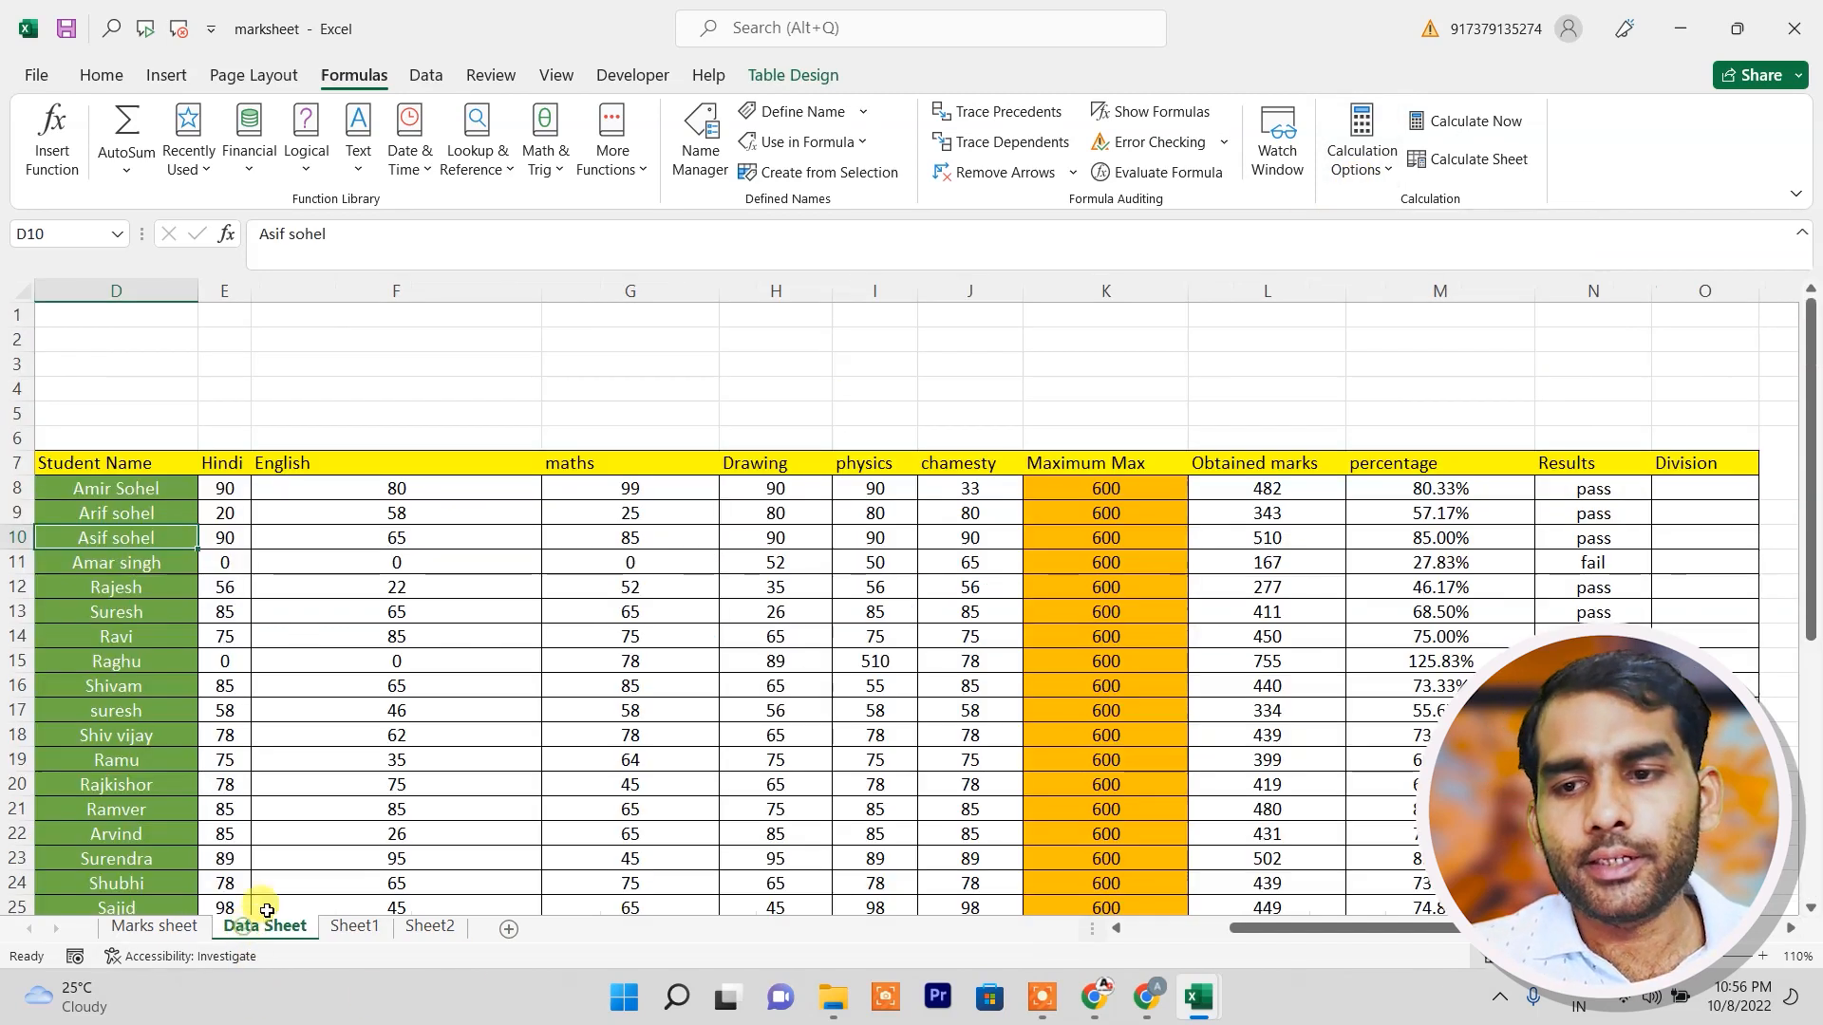
click(1508, 521)
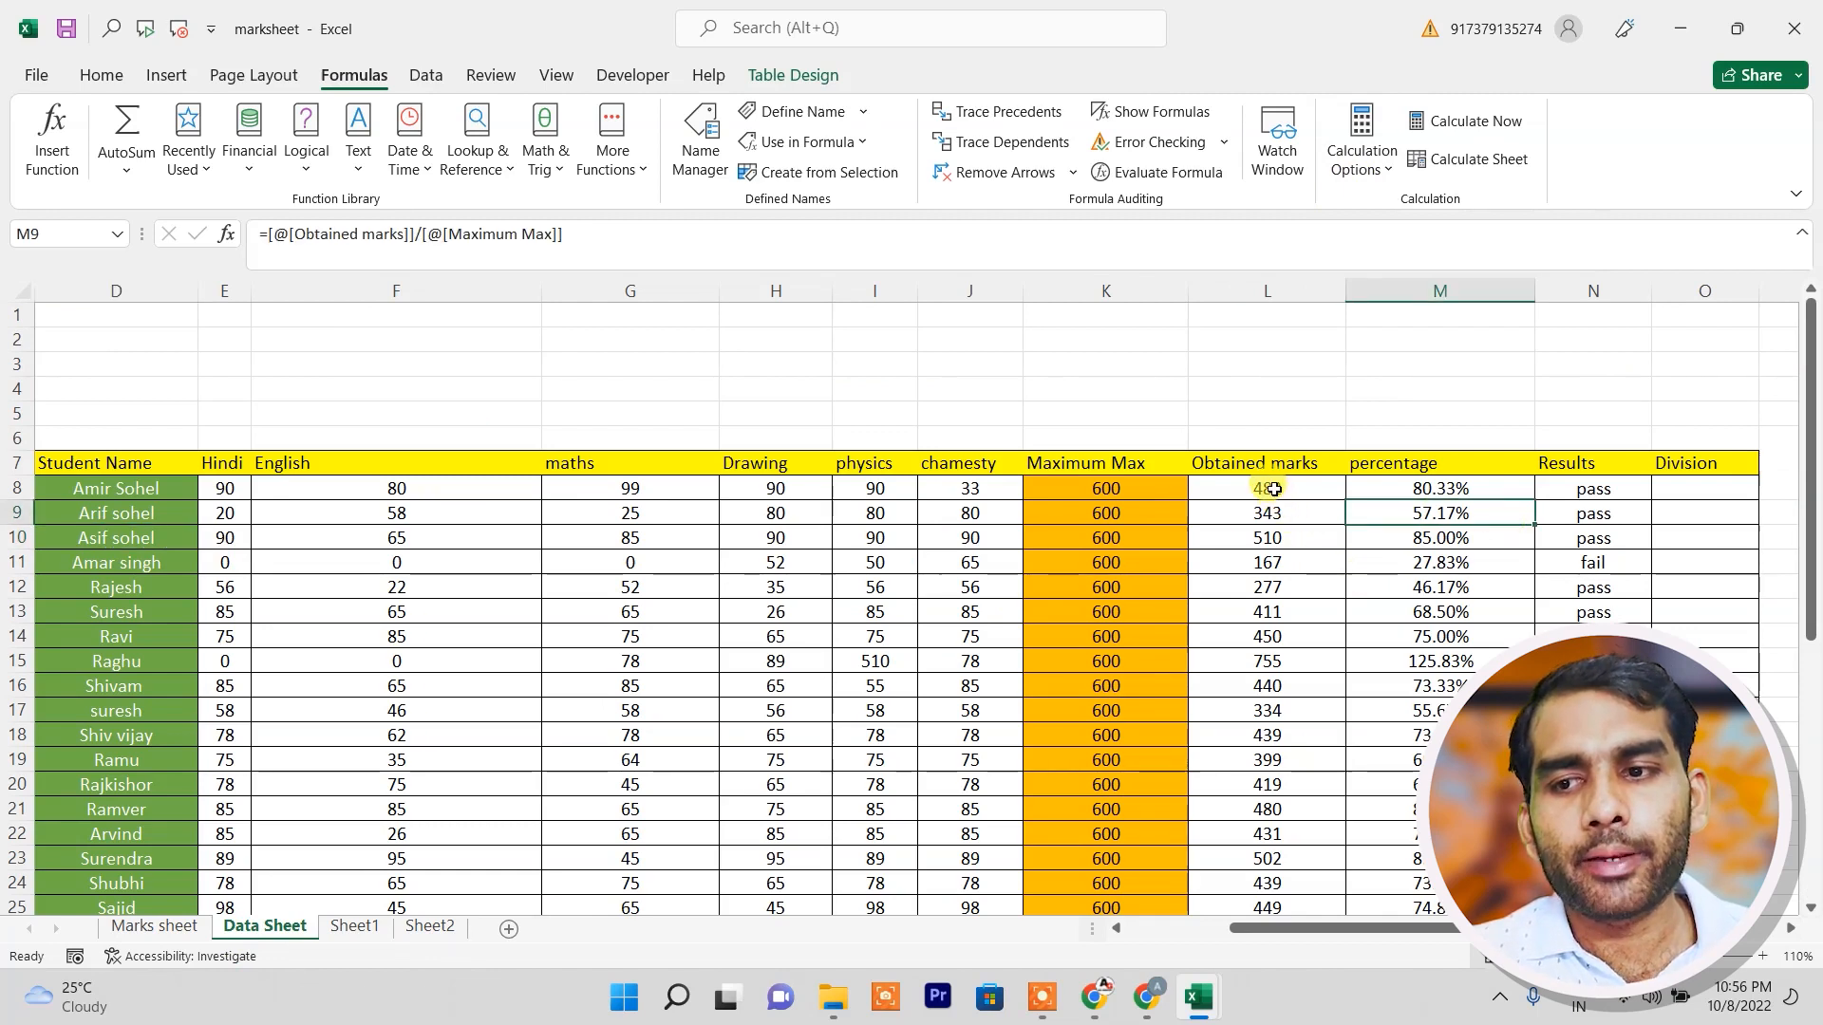
click(1274, 489)
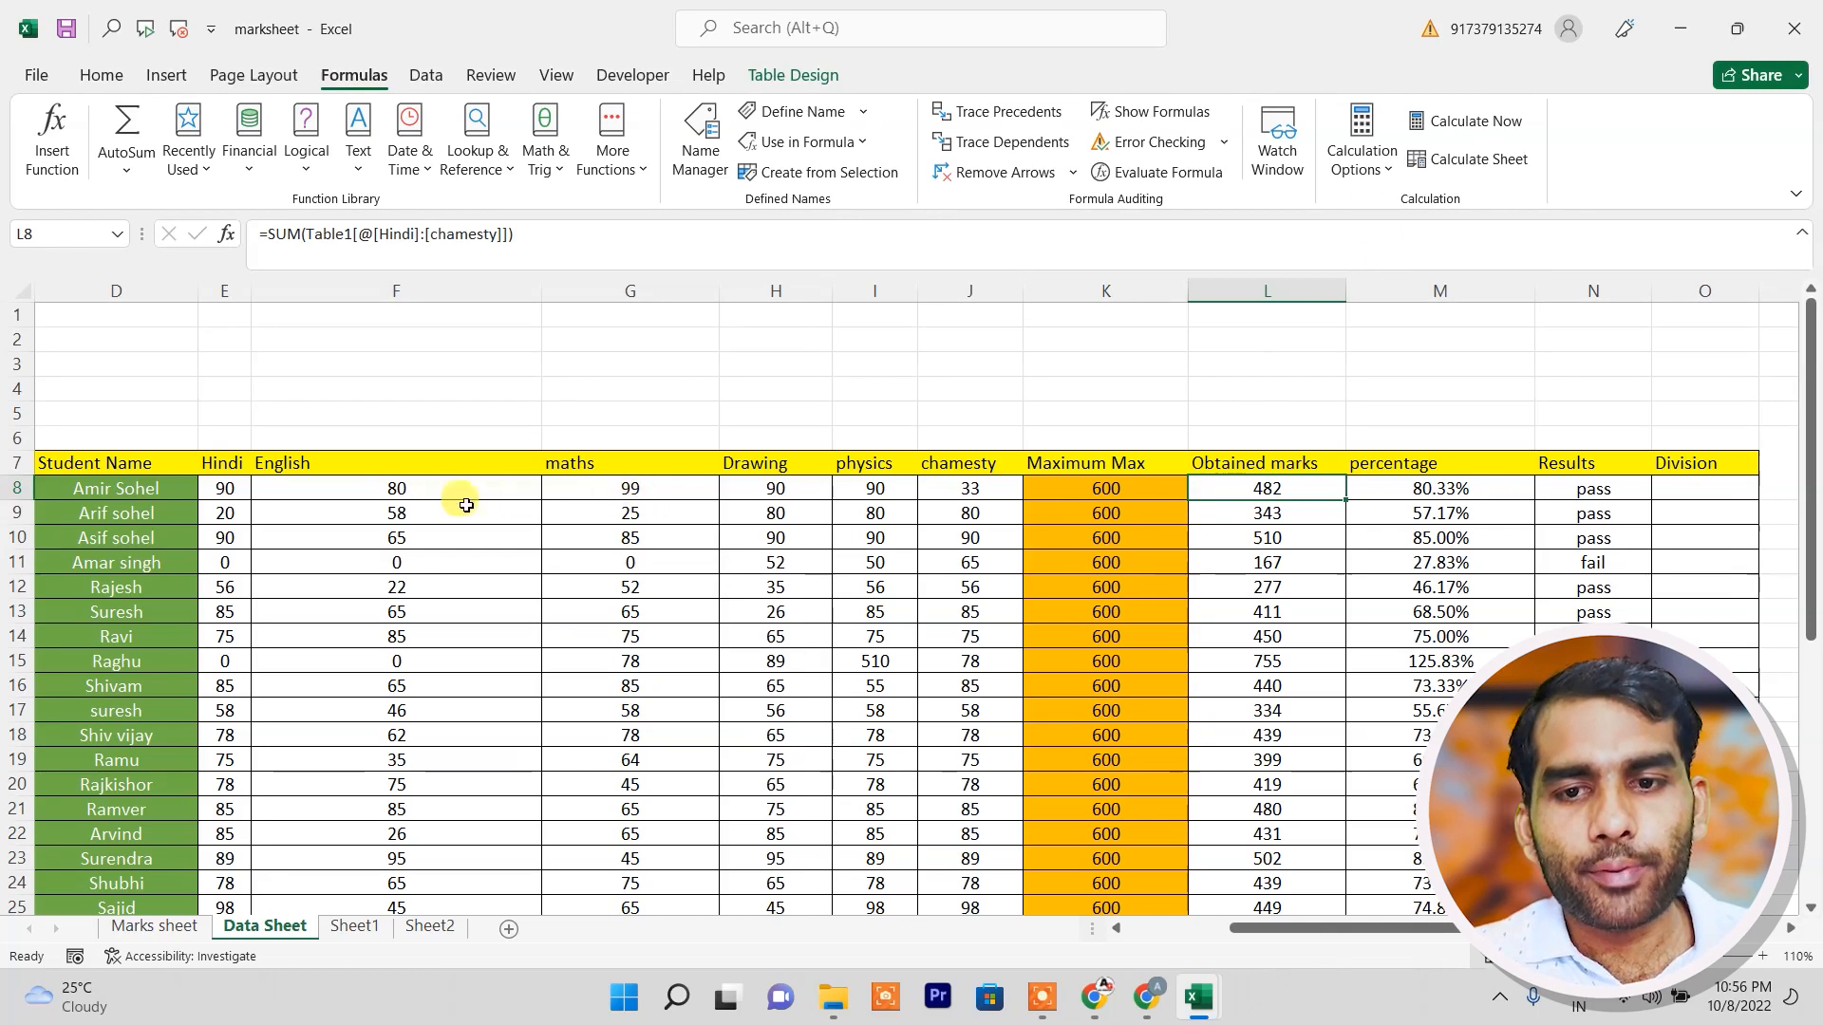
Set the first student's English mark in F8 to 10 under automatic calculation.
click(400, 494)
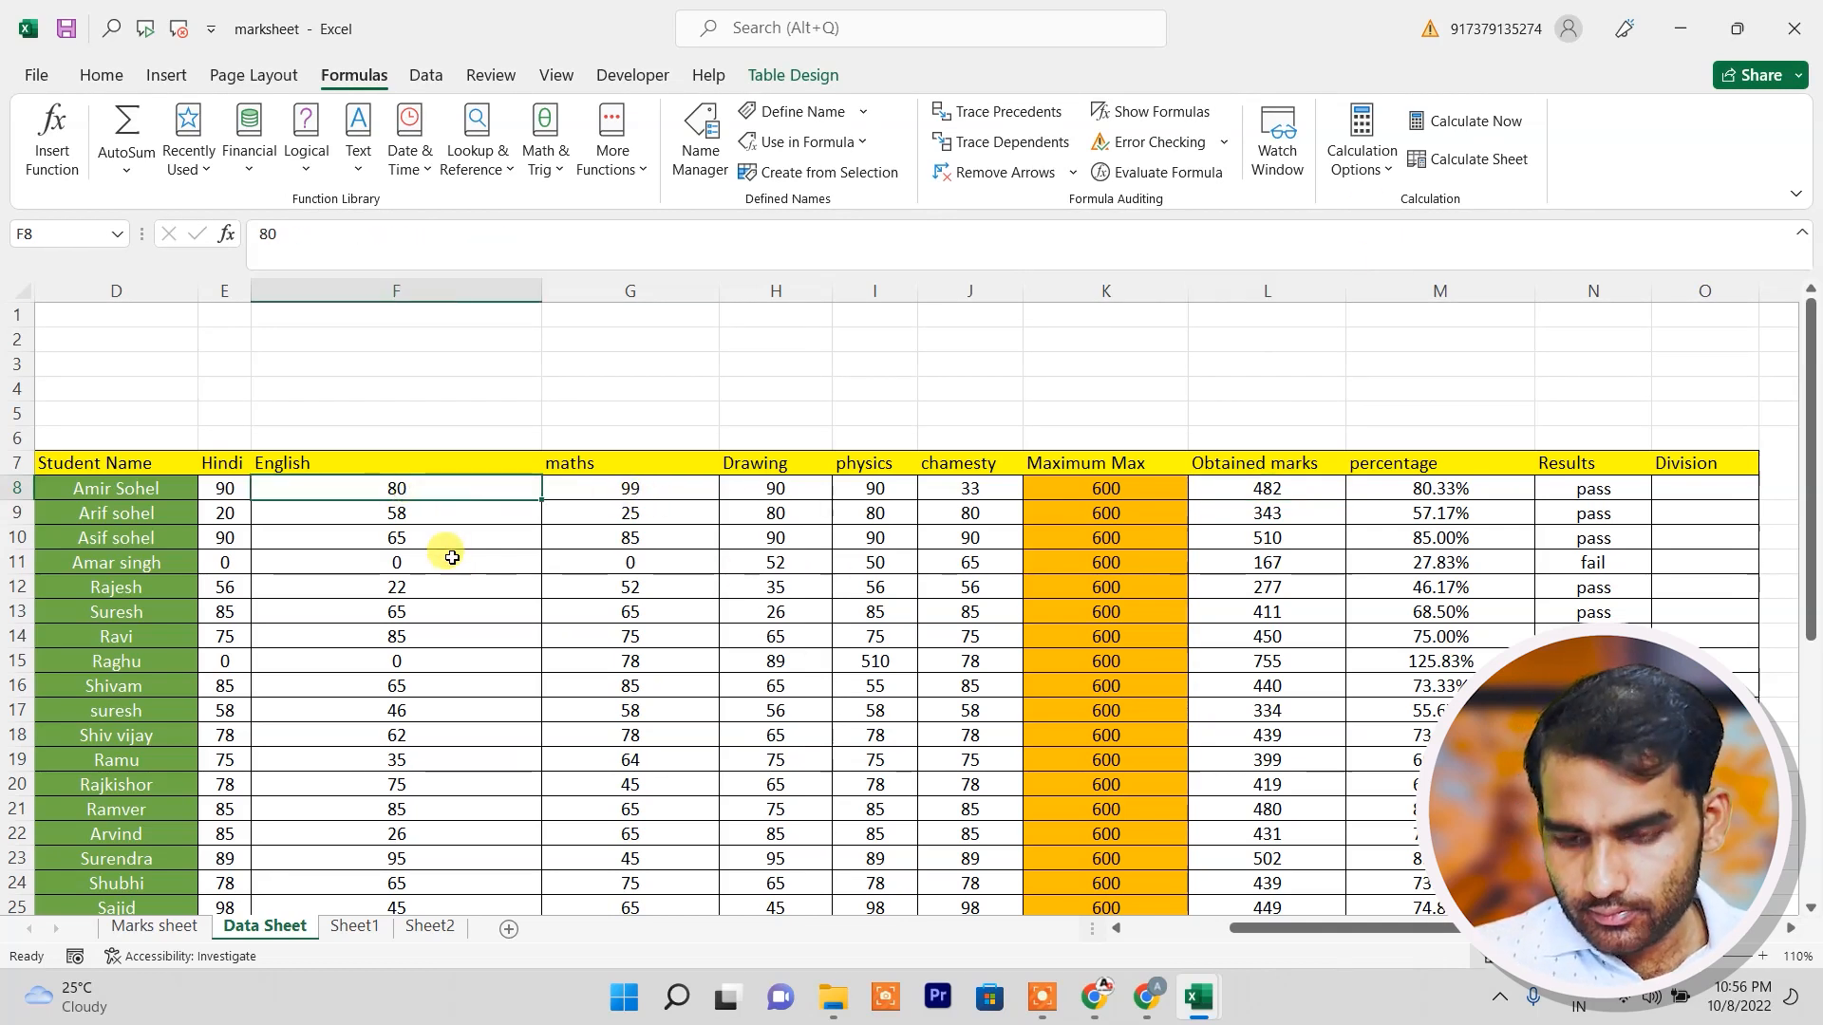
text(10)
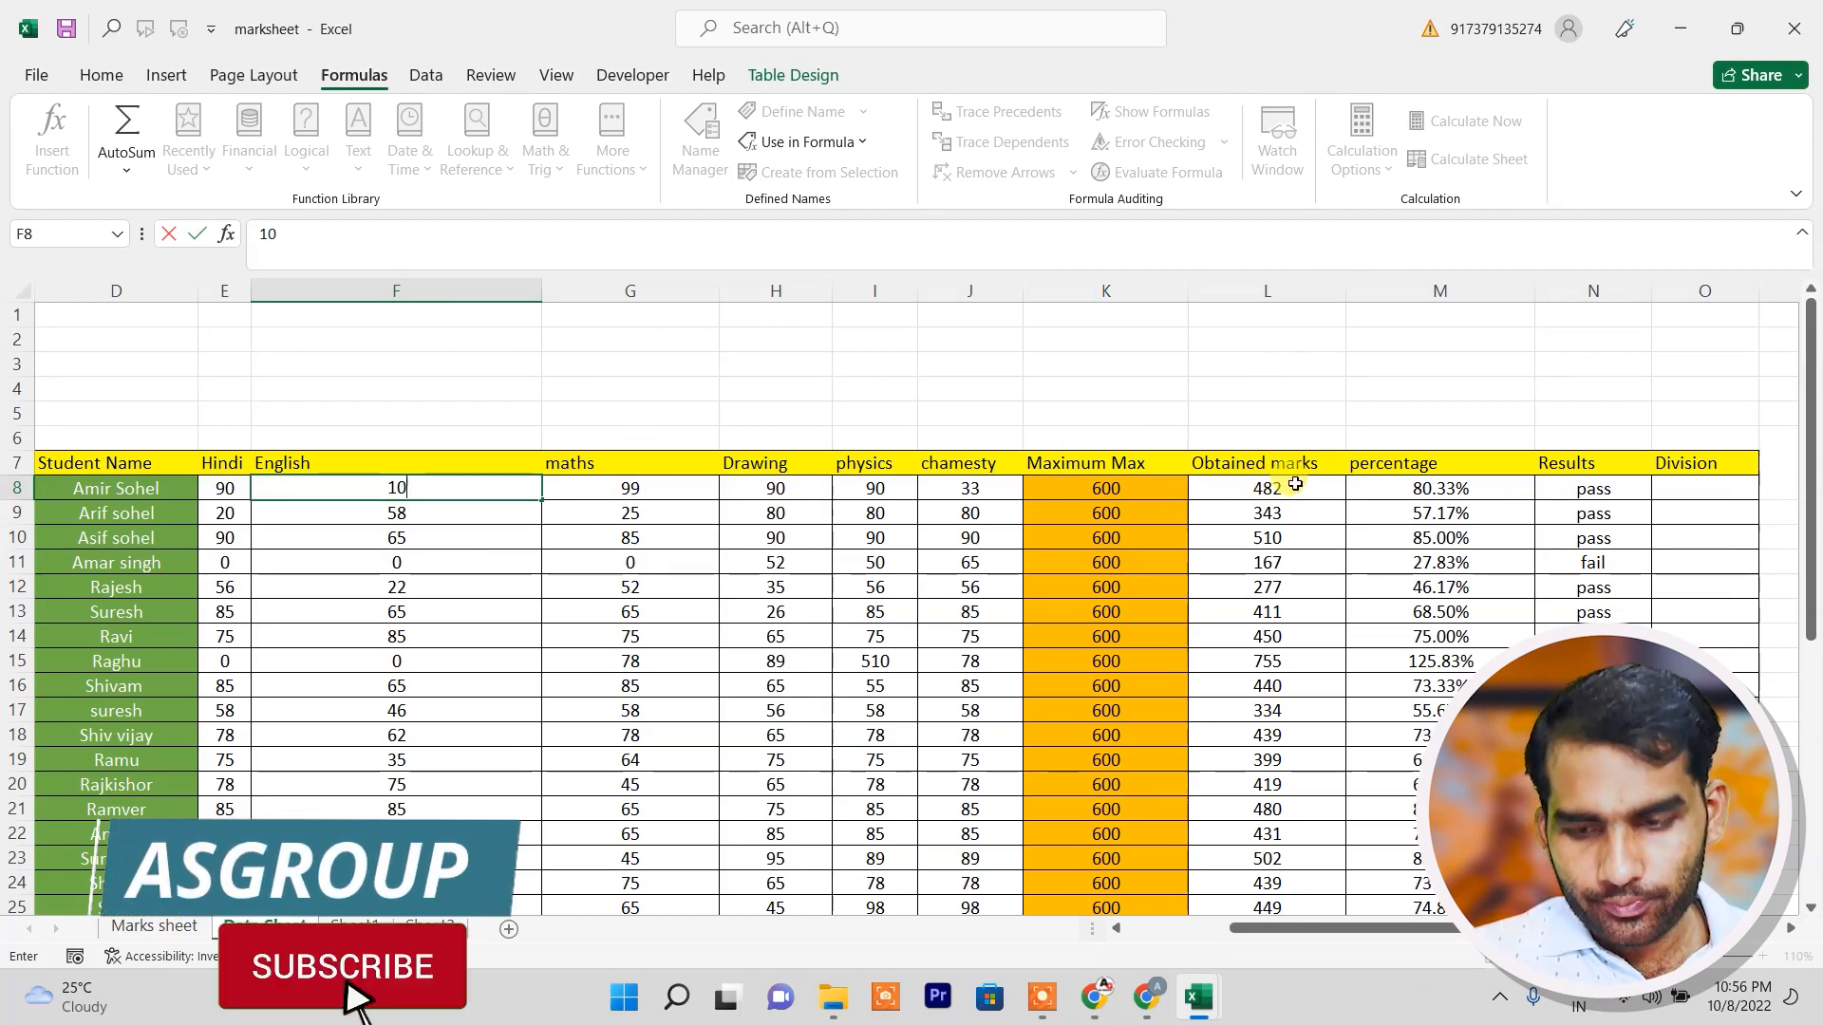
key(Return)
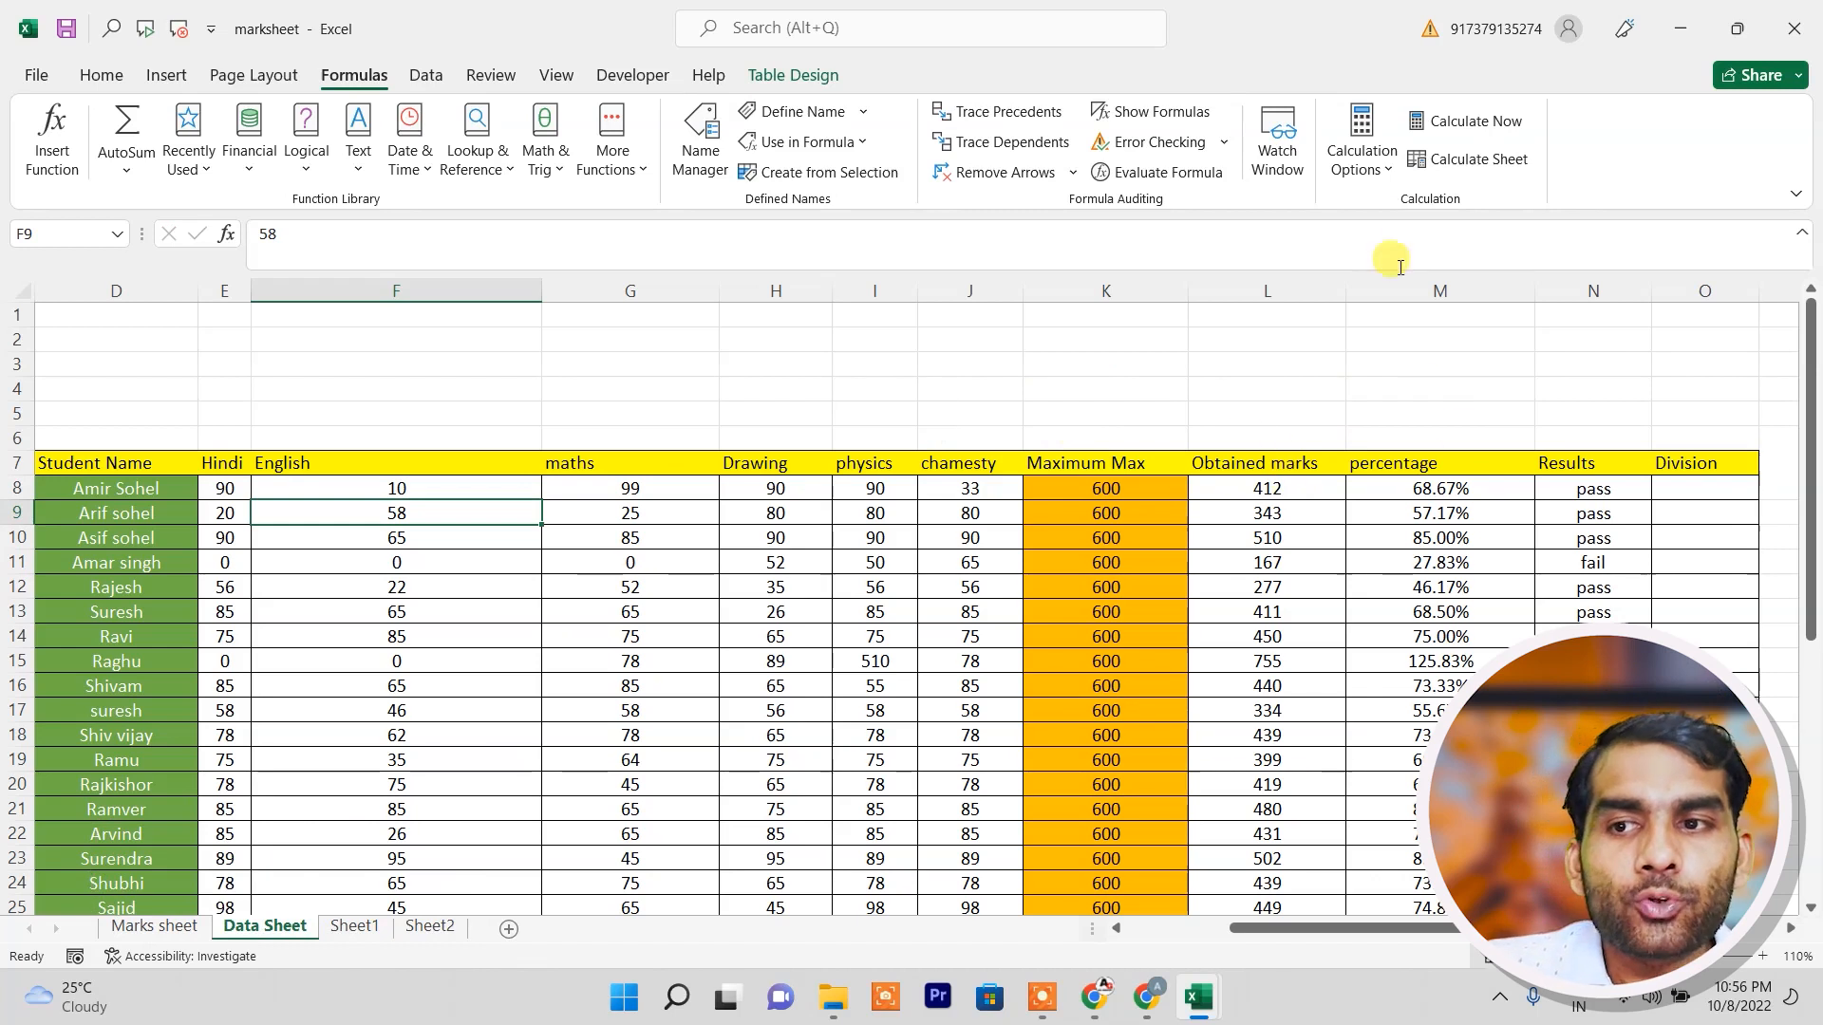
Switch the workbook calculation option to Manual and set the first student's maths mark in G8 to 10.
click(1375, 169)
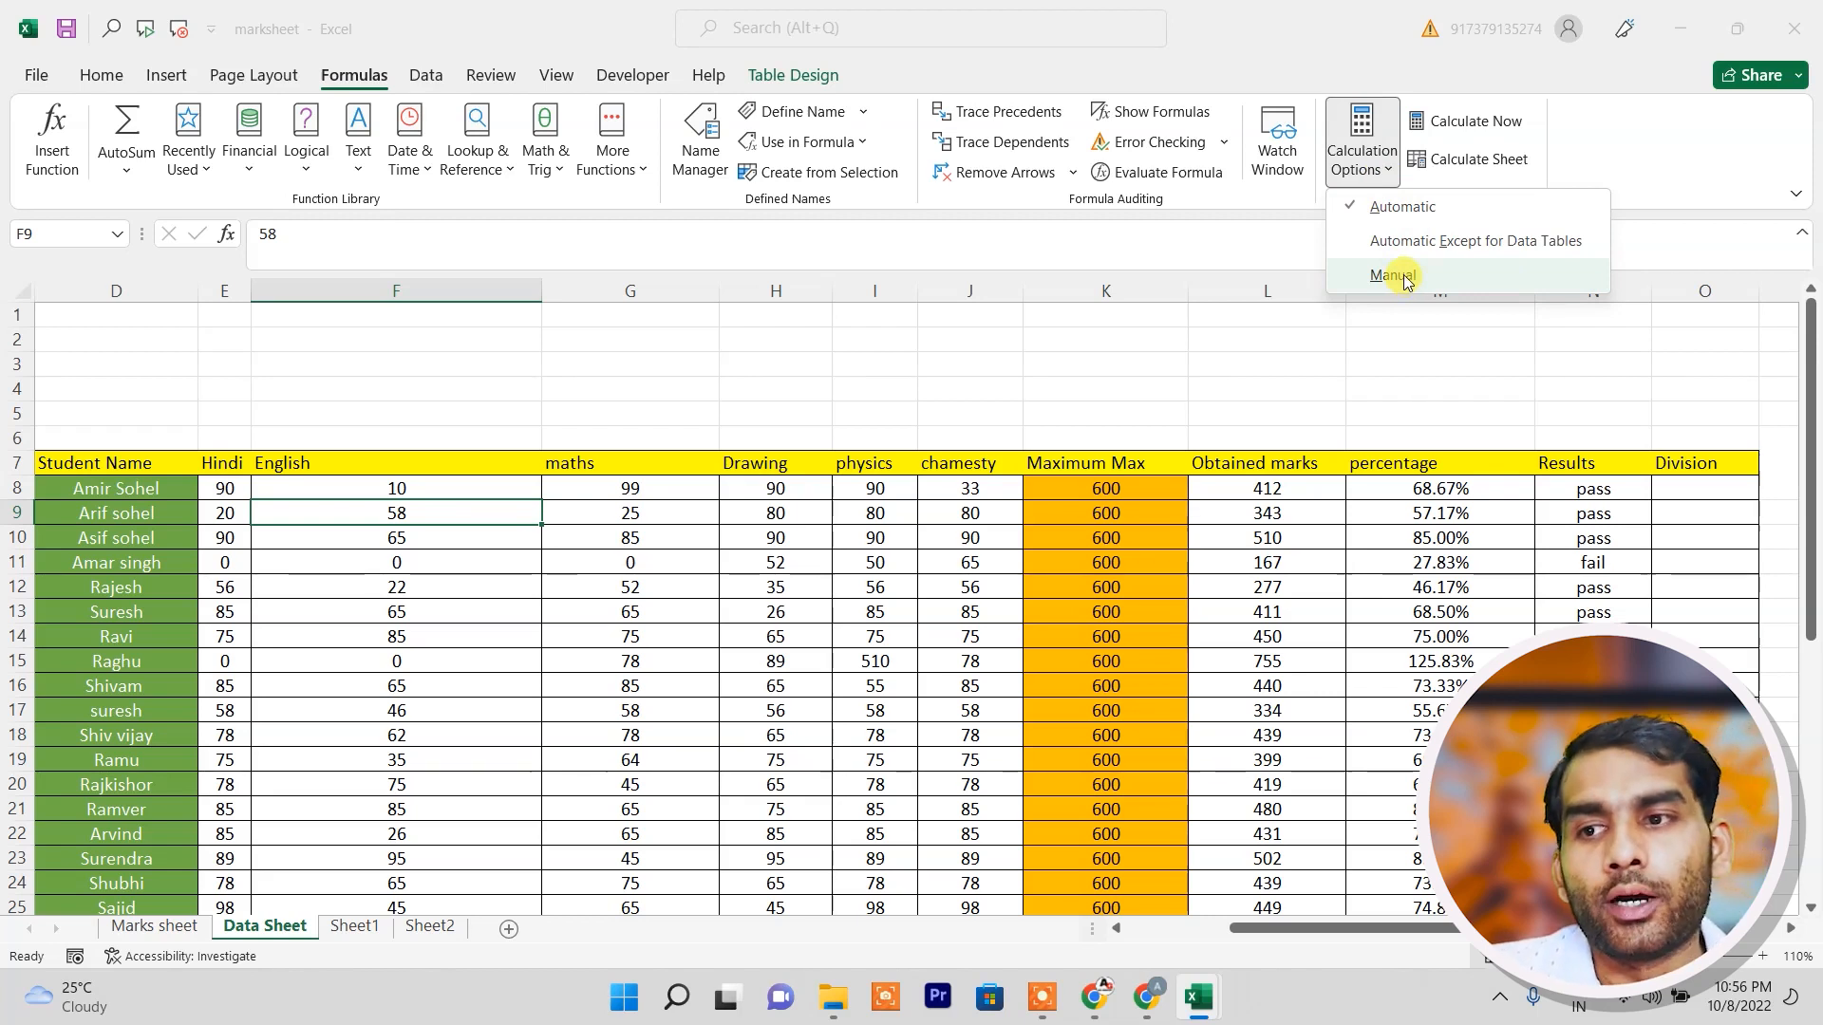
click(1391, 206)
click(1367, 164)
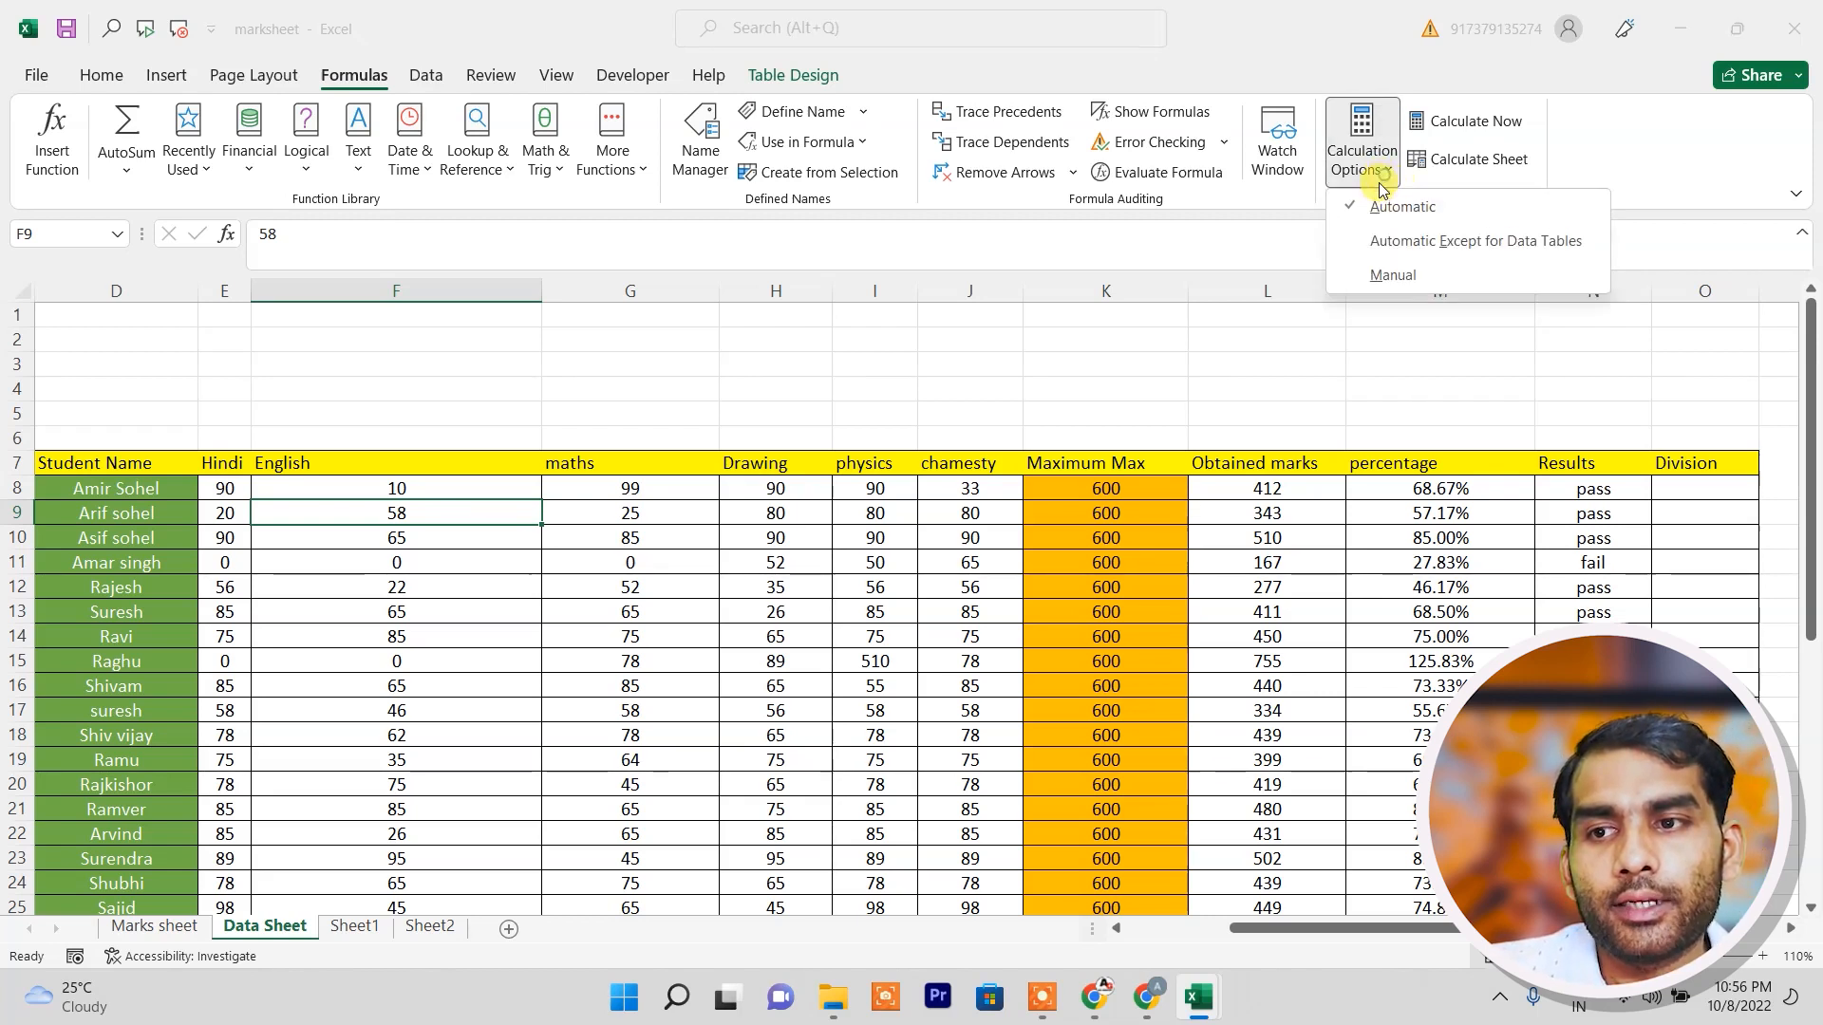
click(1393, 275)
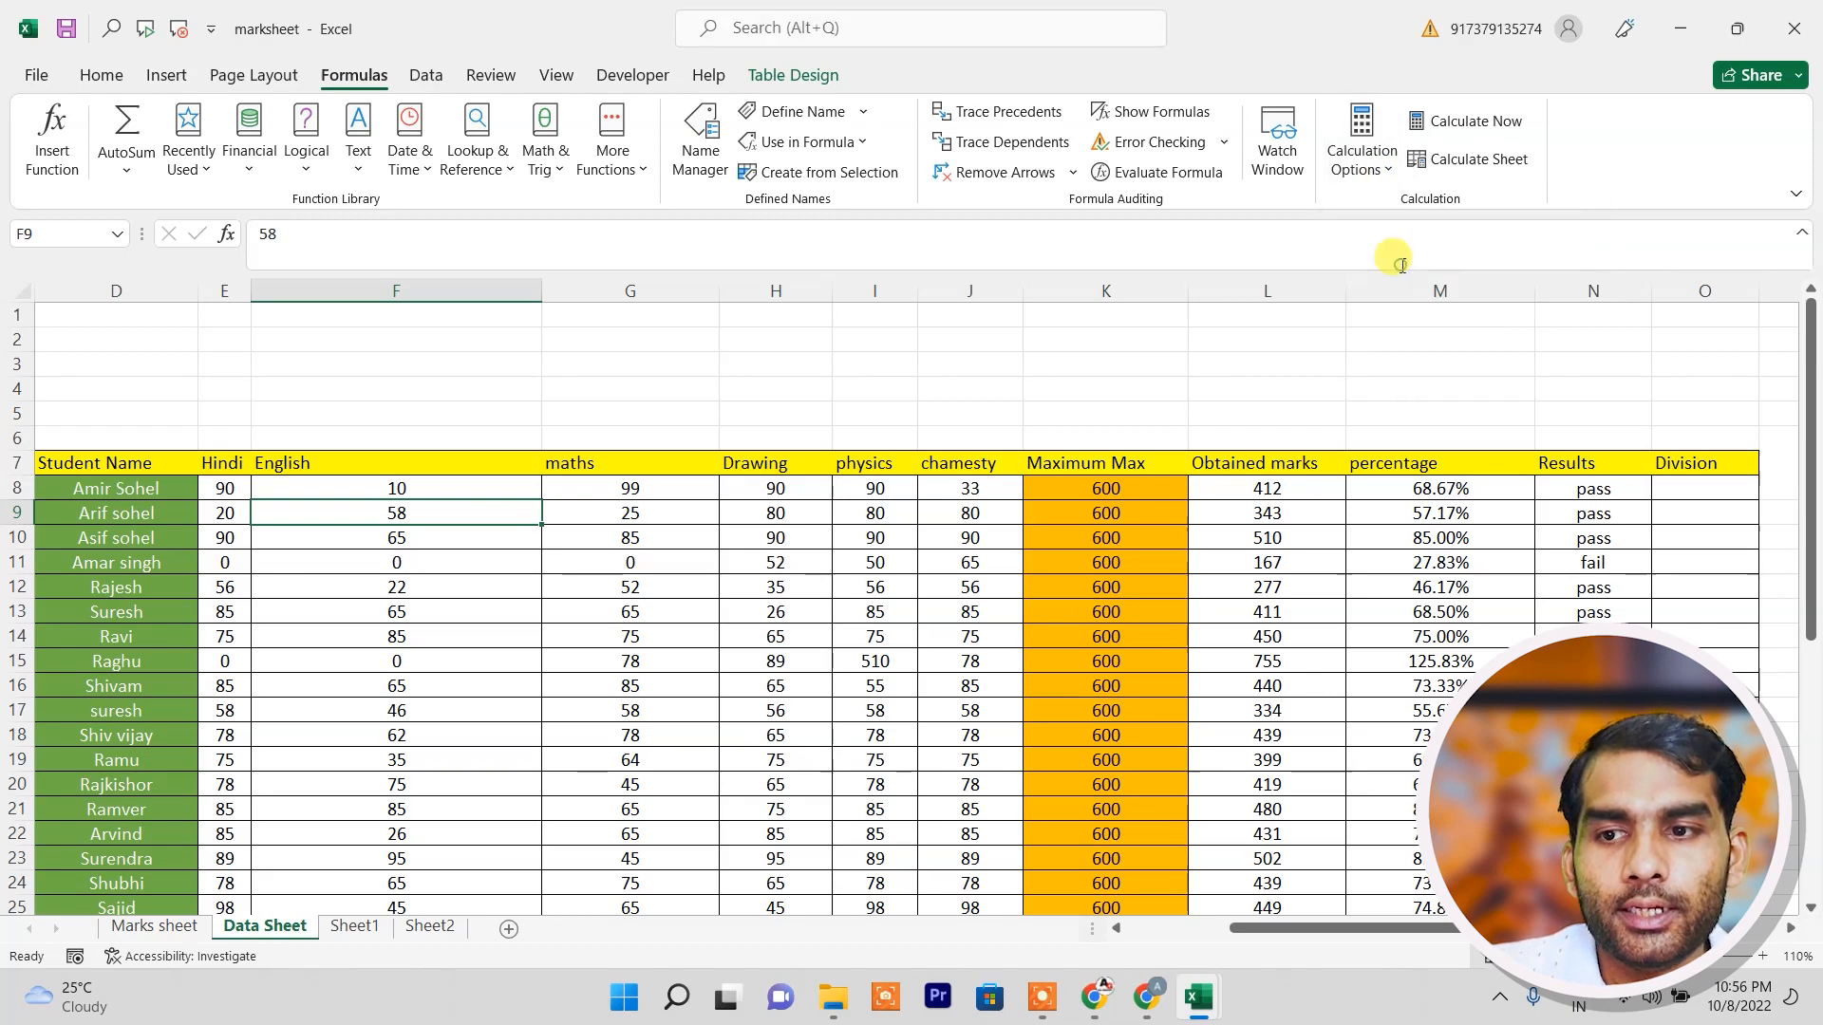
click(615, 490)
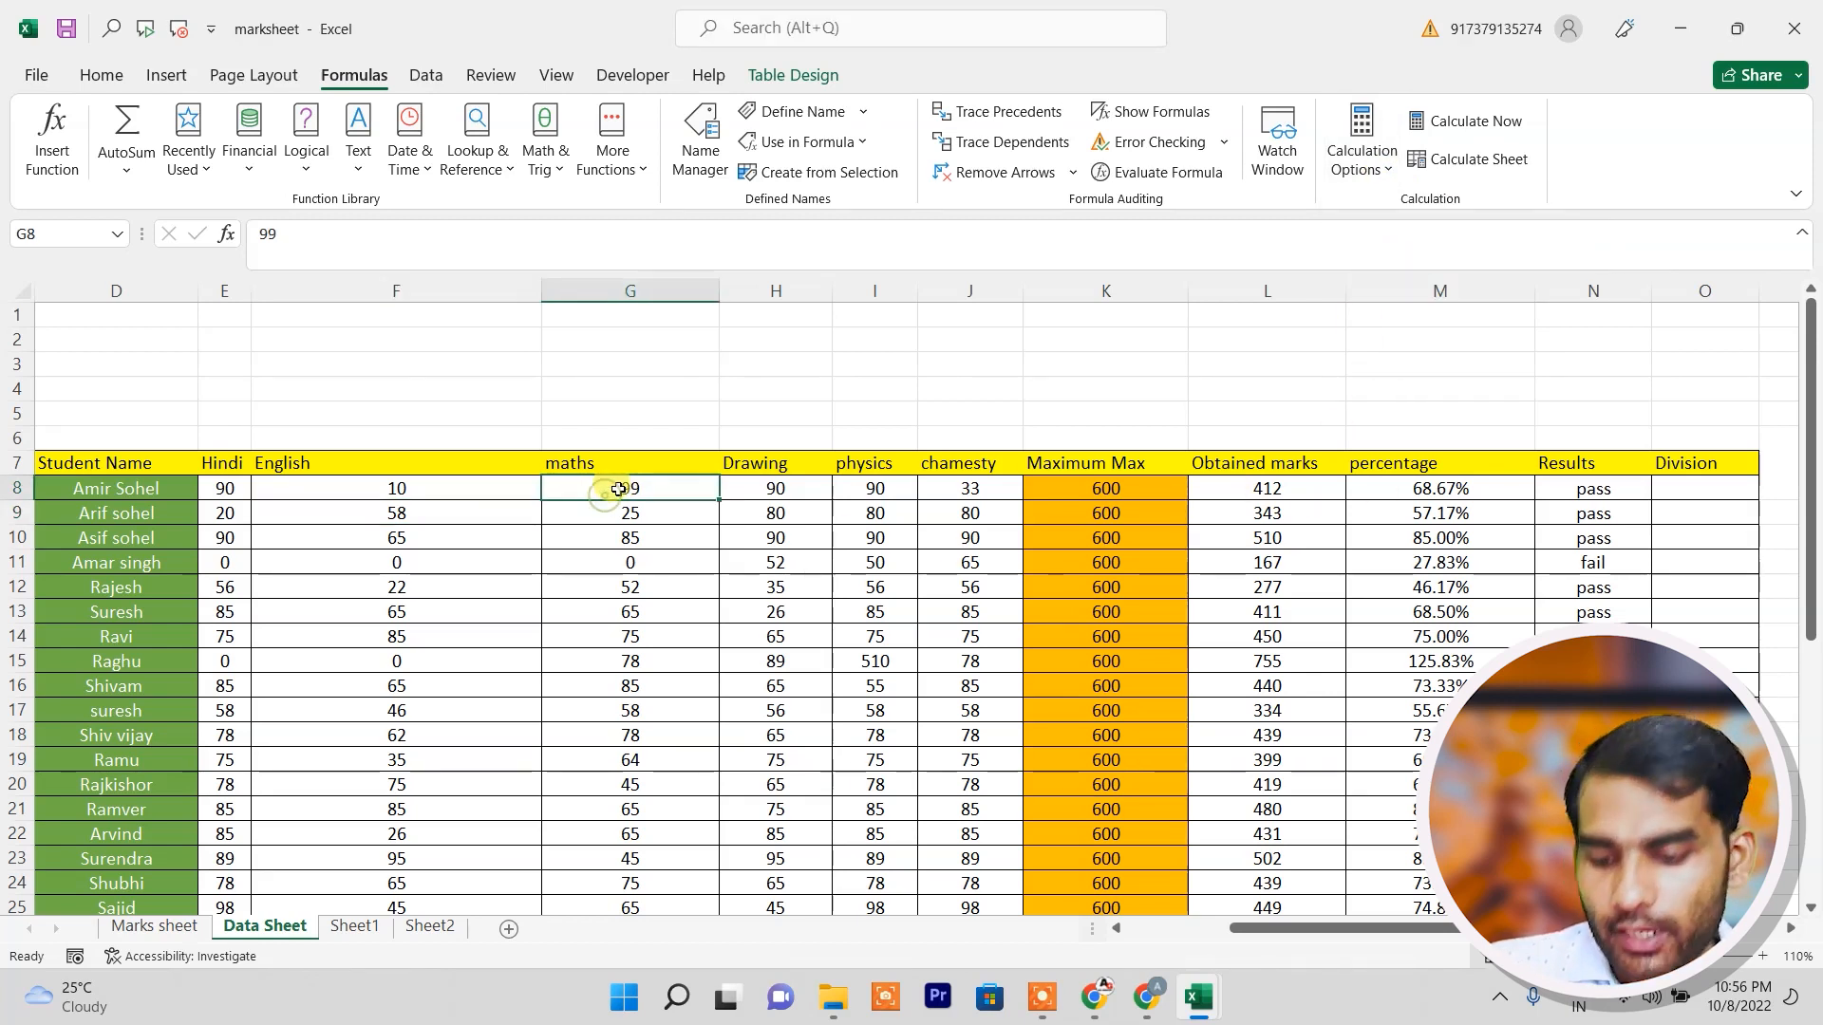
text(10)
key(Return)
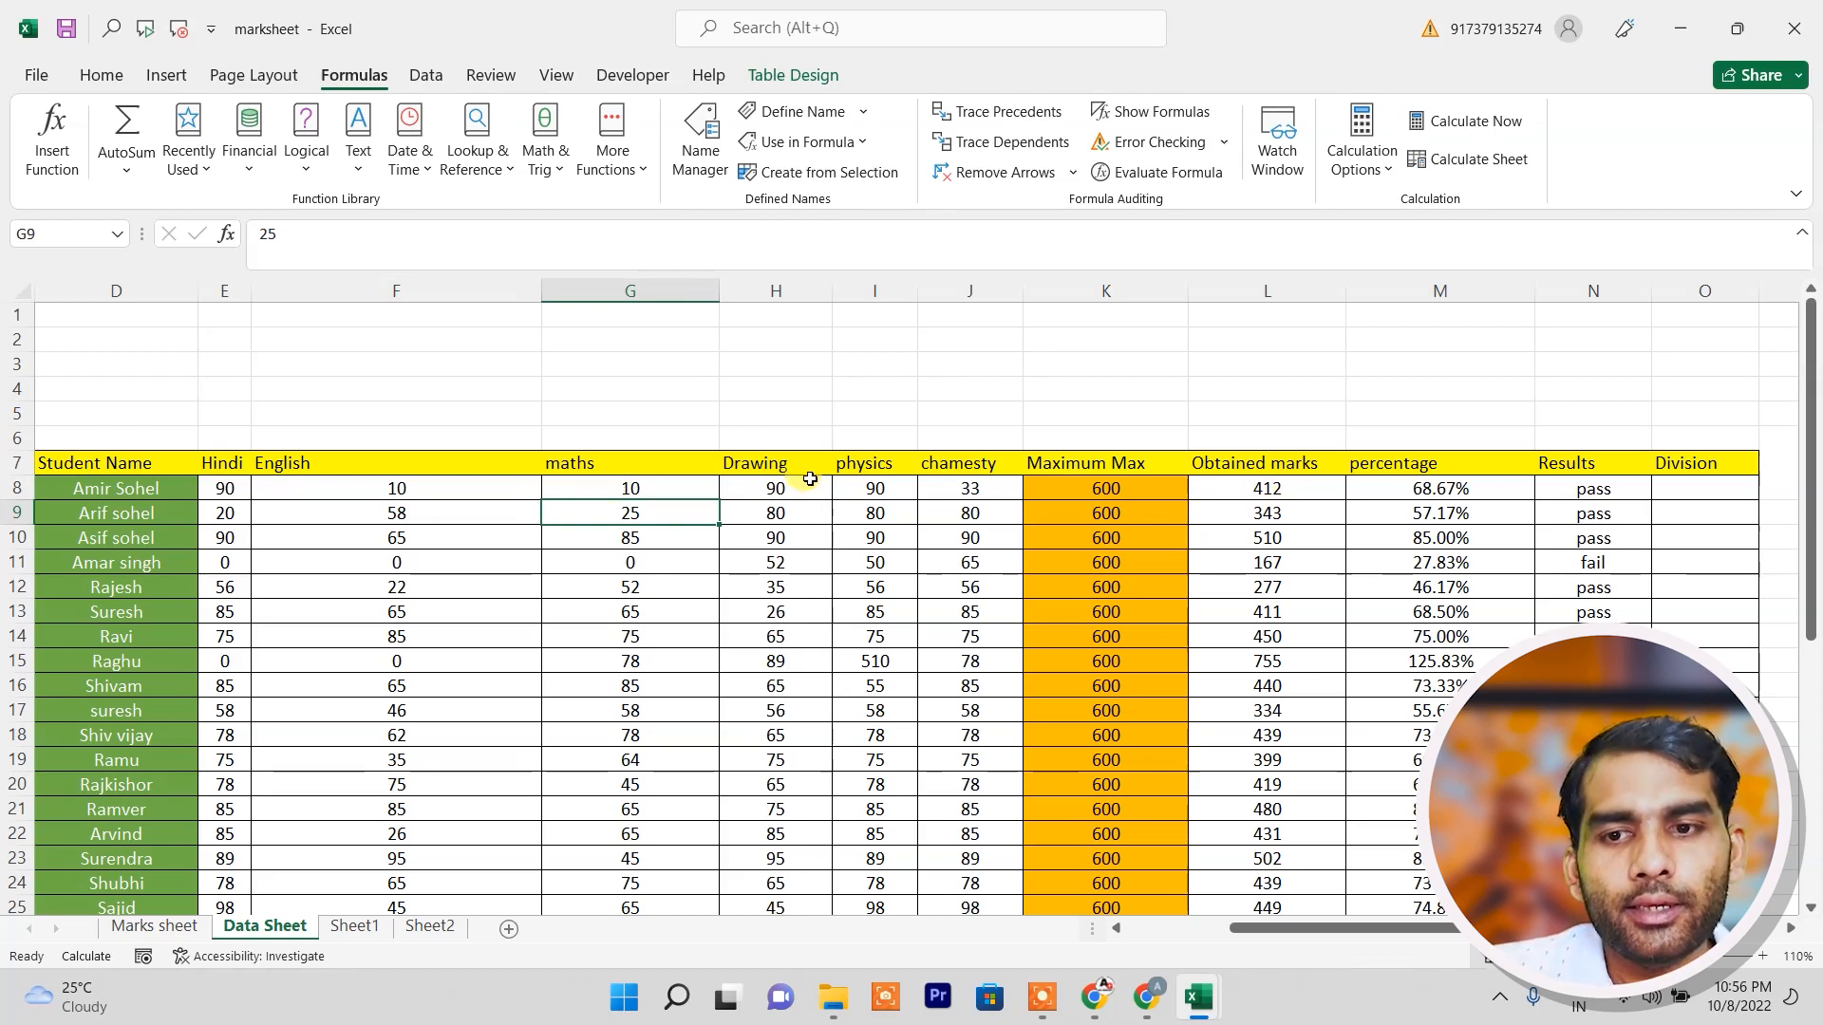
Enter 421 as the first student's Drawing mark in H8 and correct it to 21.
click(792, 482)
text(421)
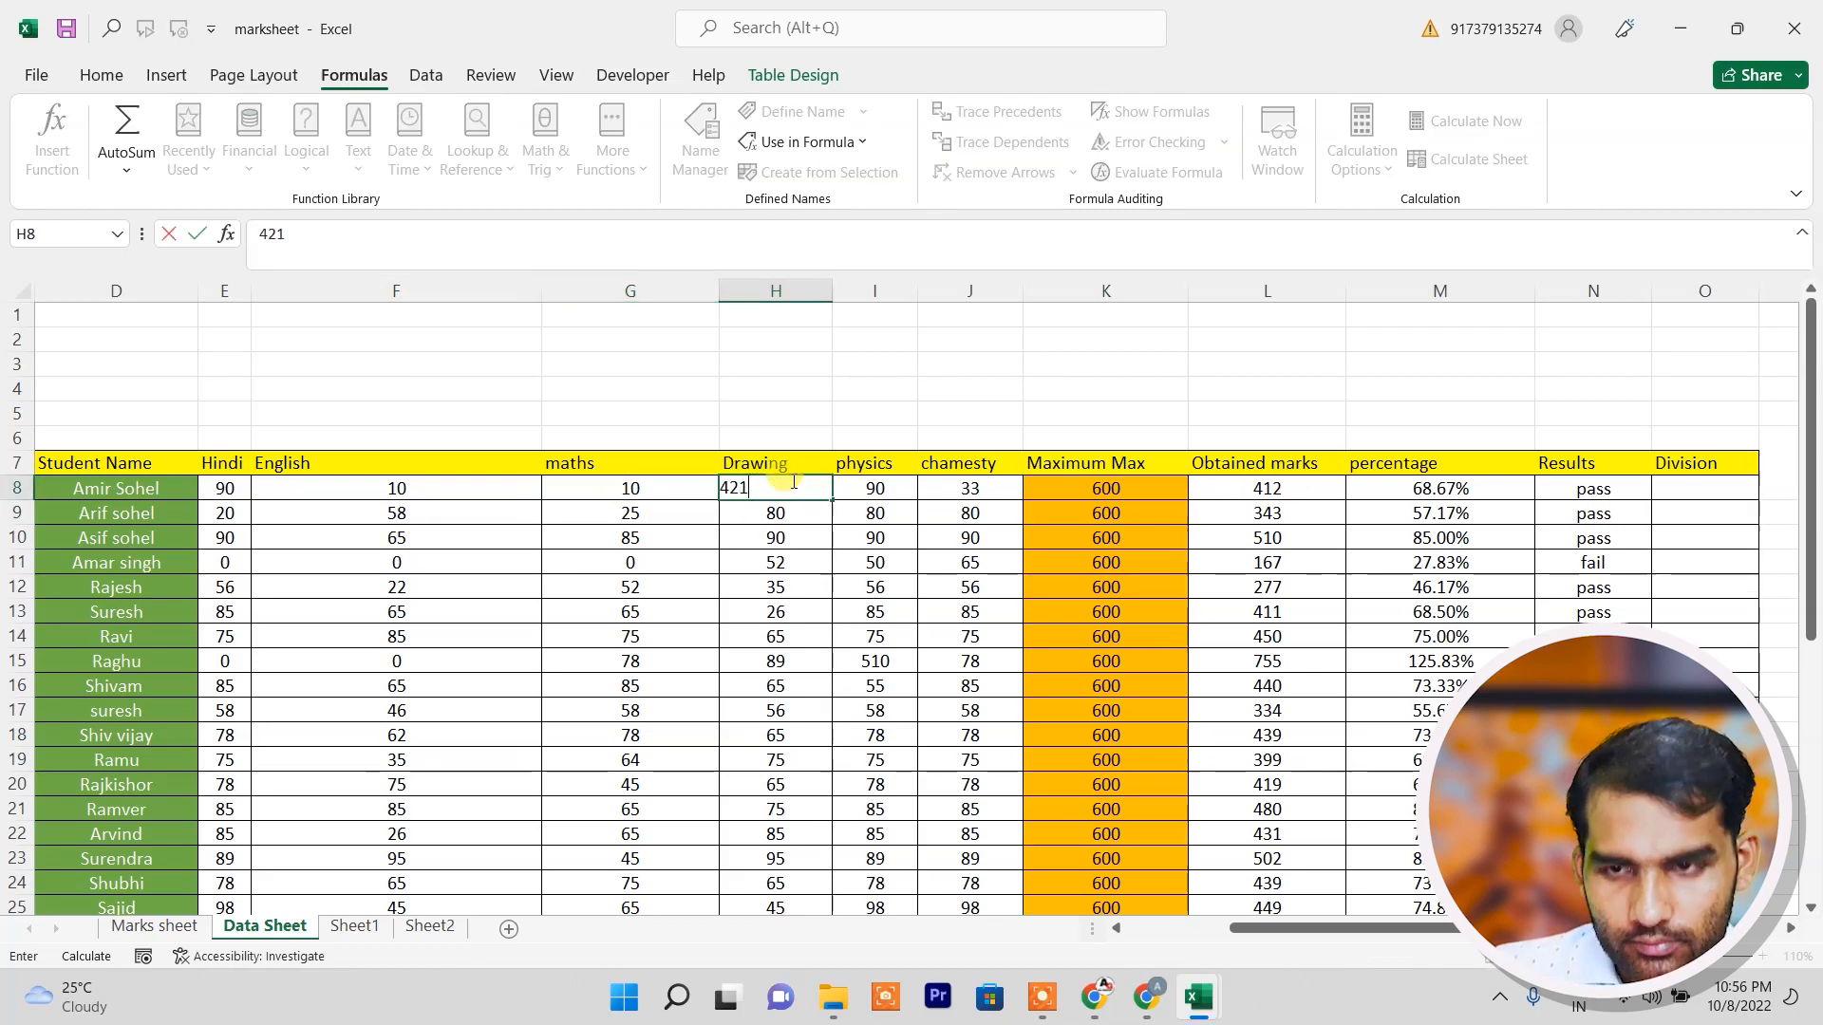
key(Return)
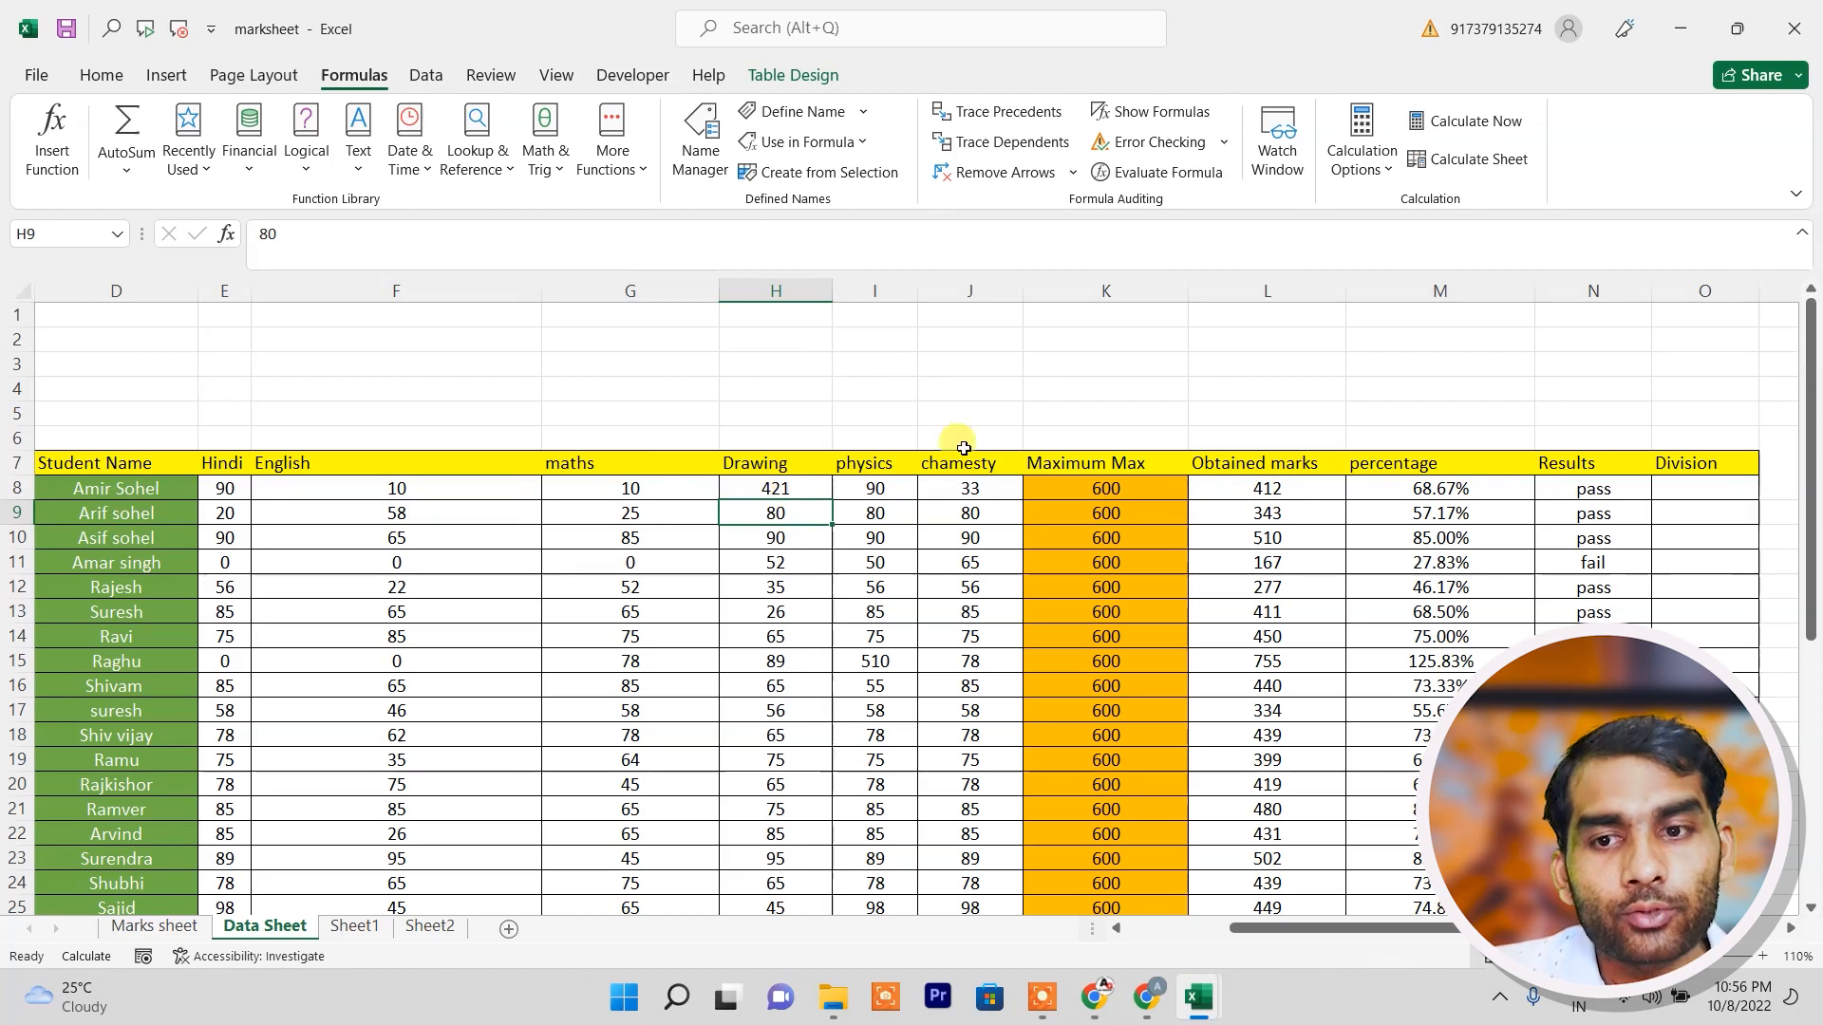
click(765, 483)
text(2)
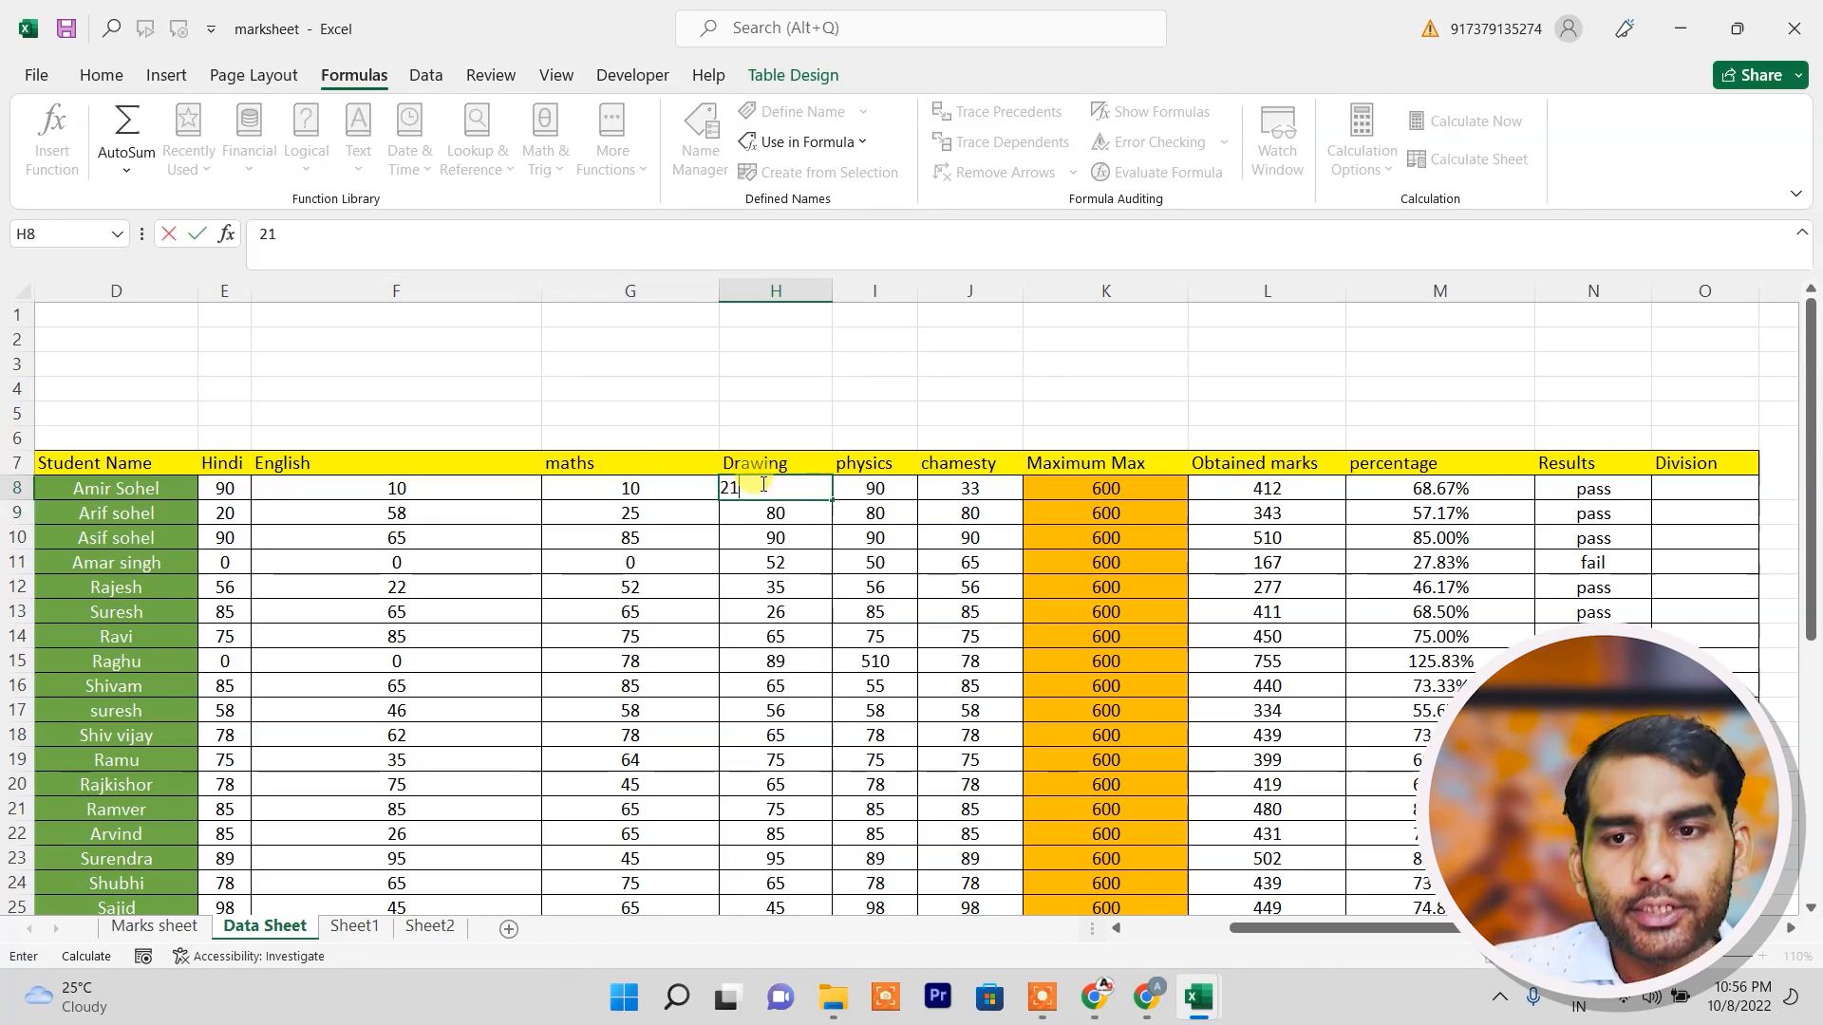
text(1)
key(Return)
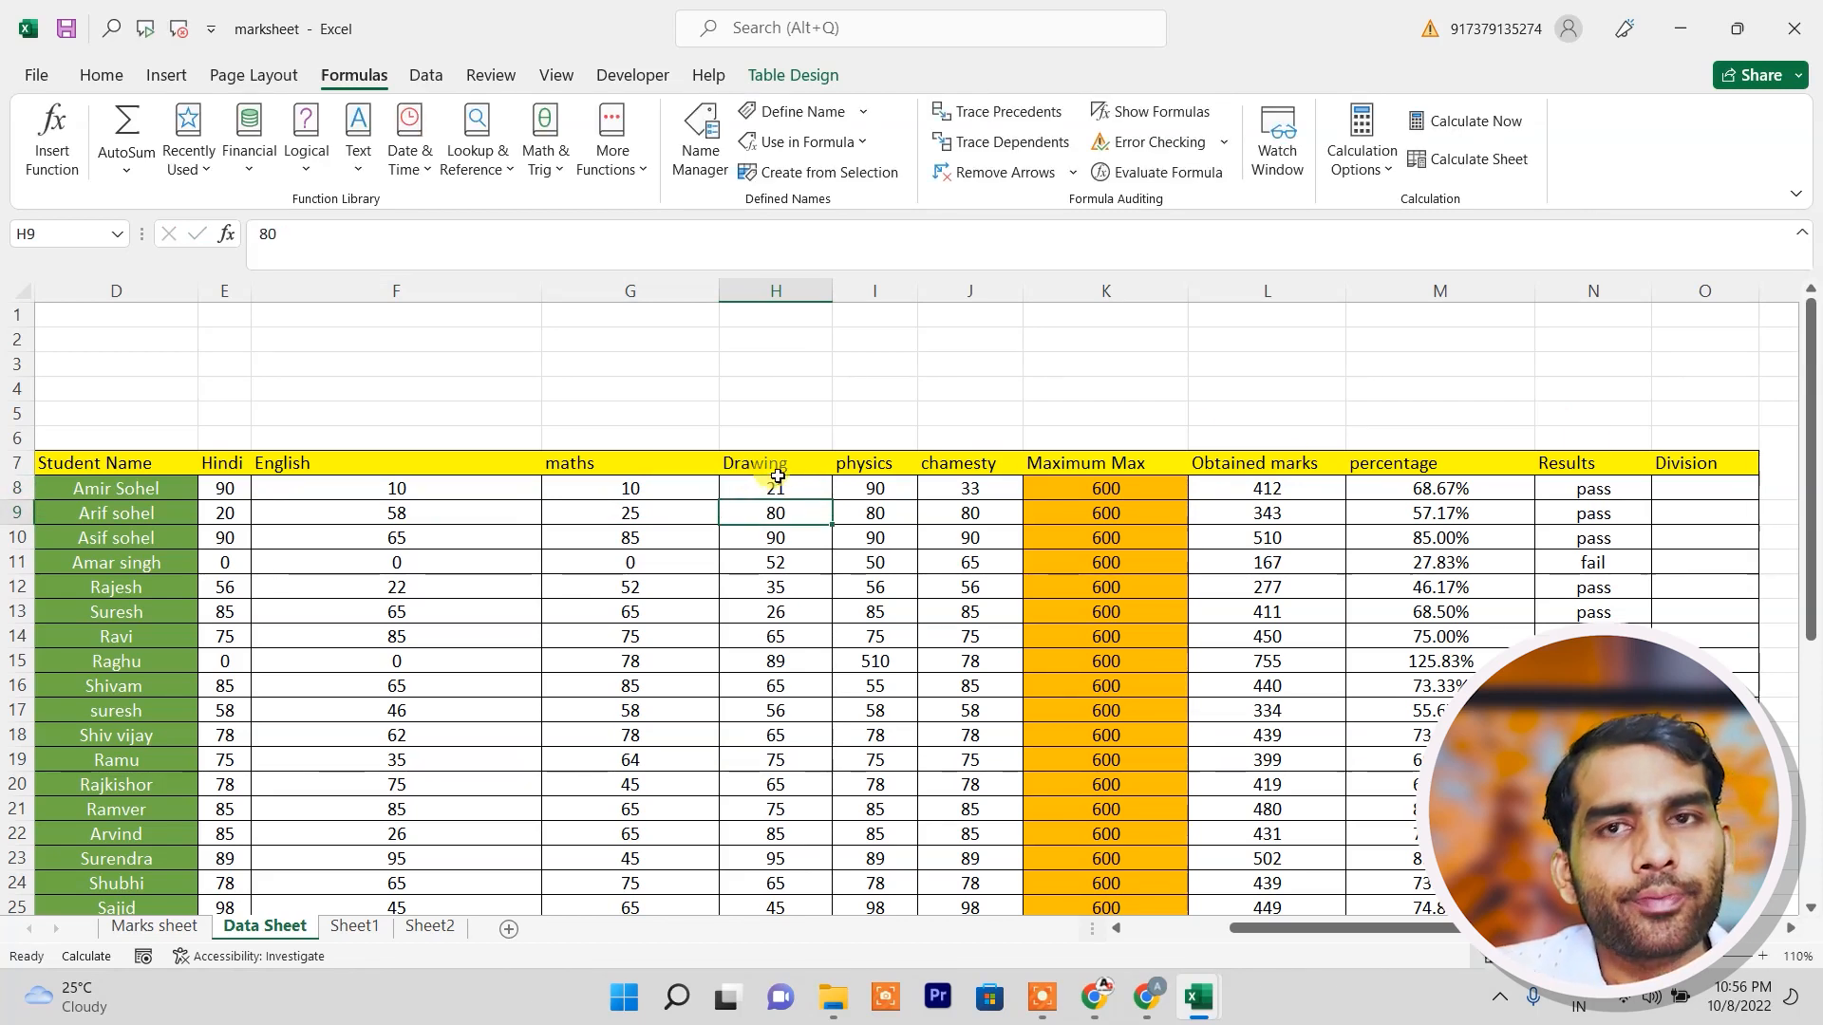
Check the Obtained marks formula in L8 and set the calculation option to Automatic to recalculate it.
click(1263, 488)
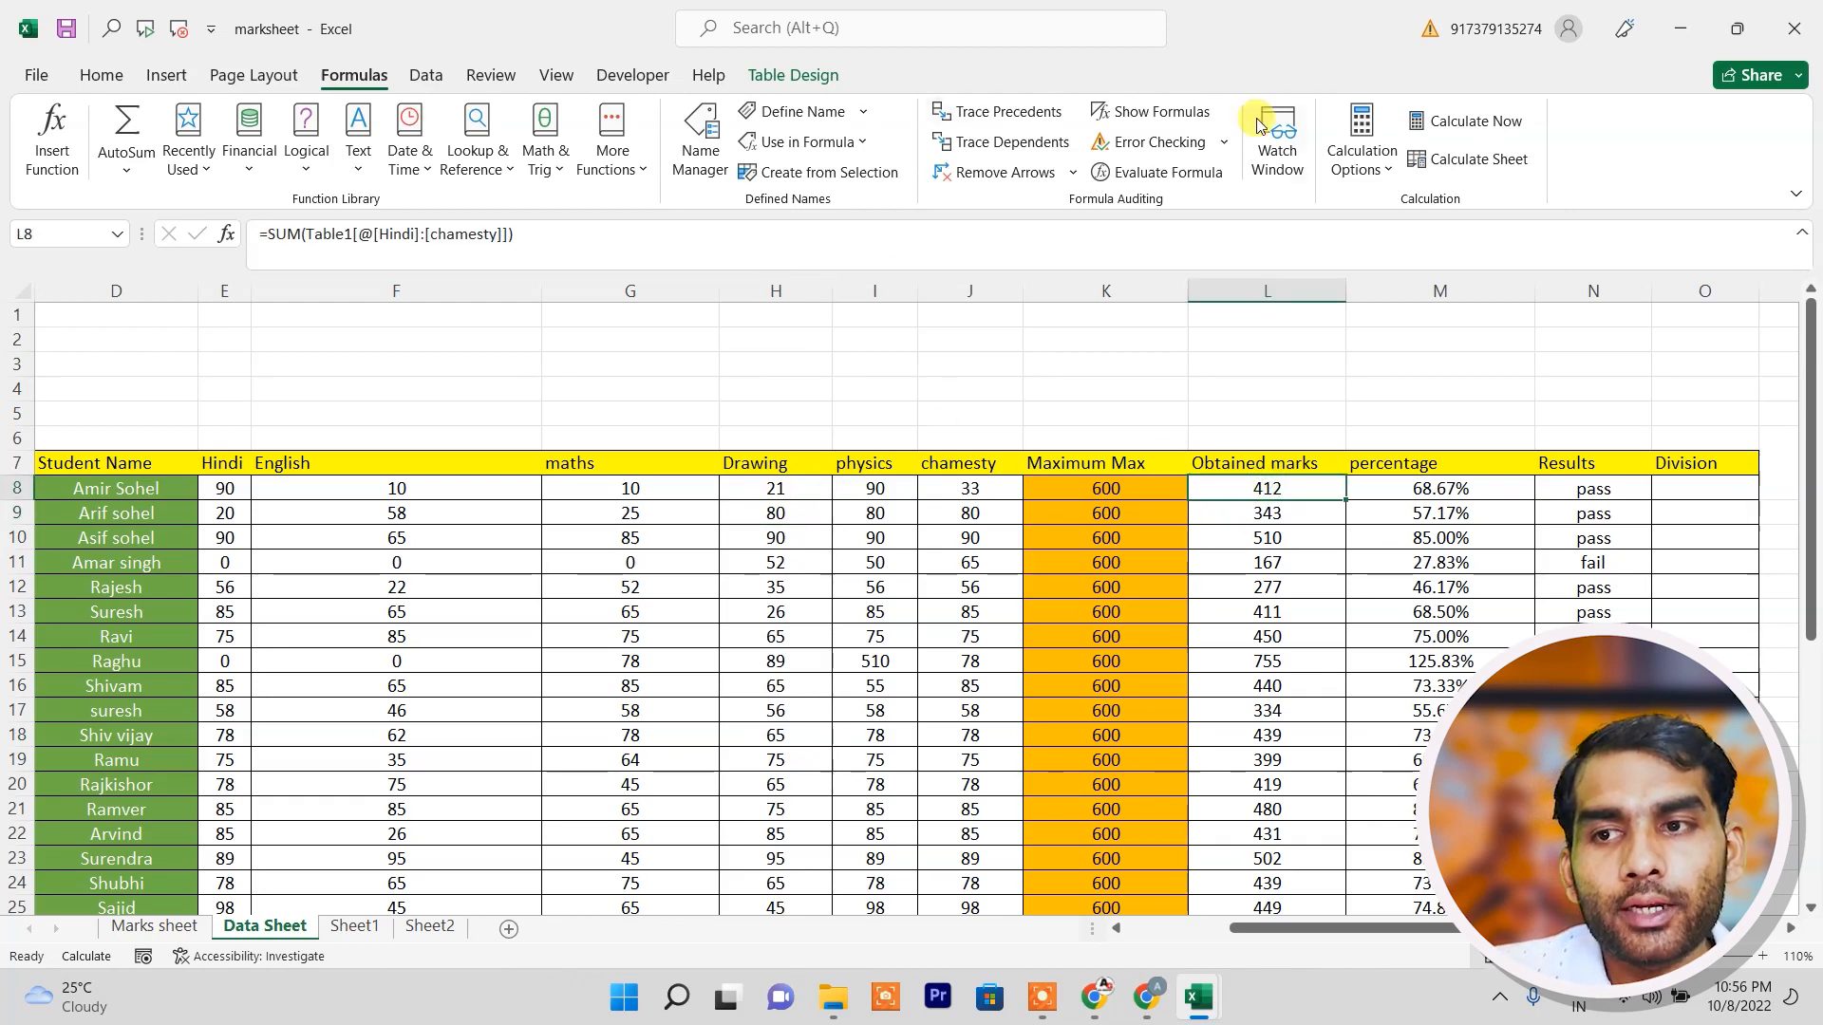
click(1386, 176)
click(1392, 205)
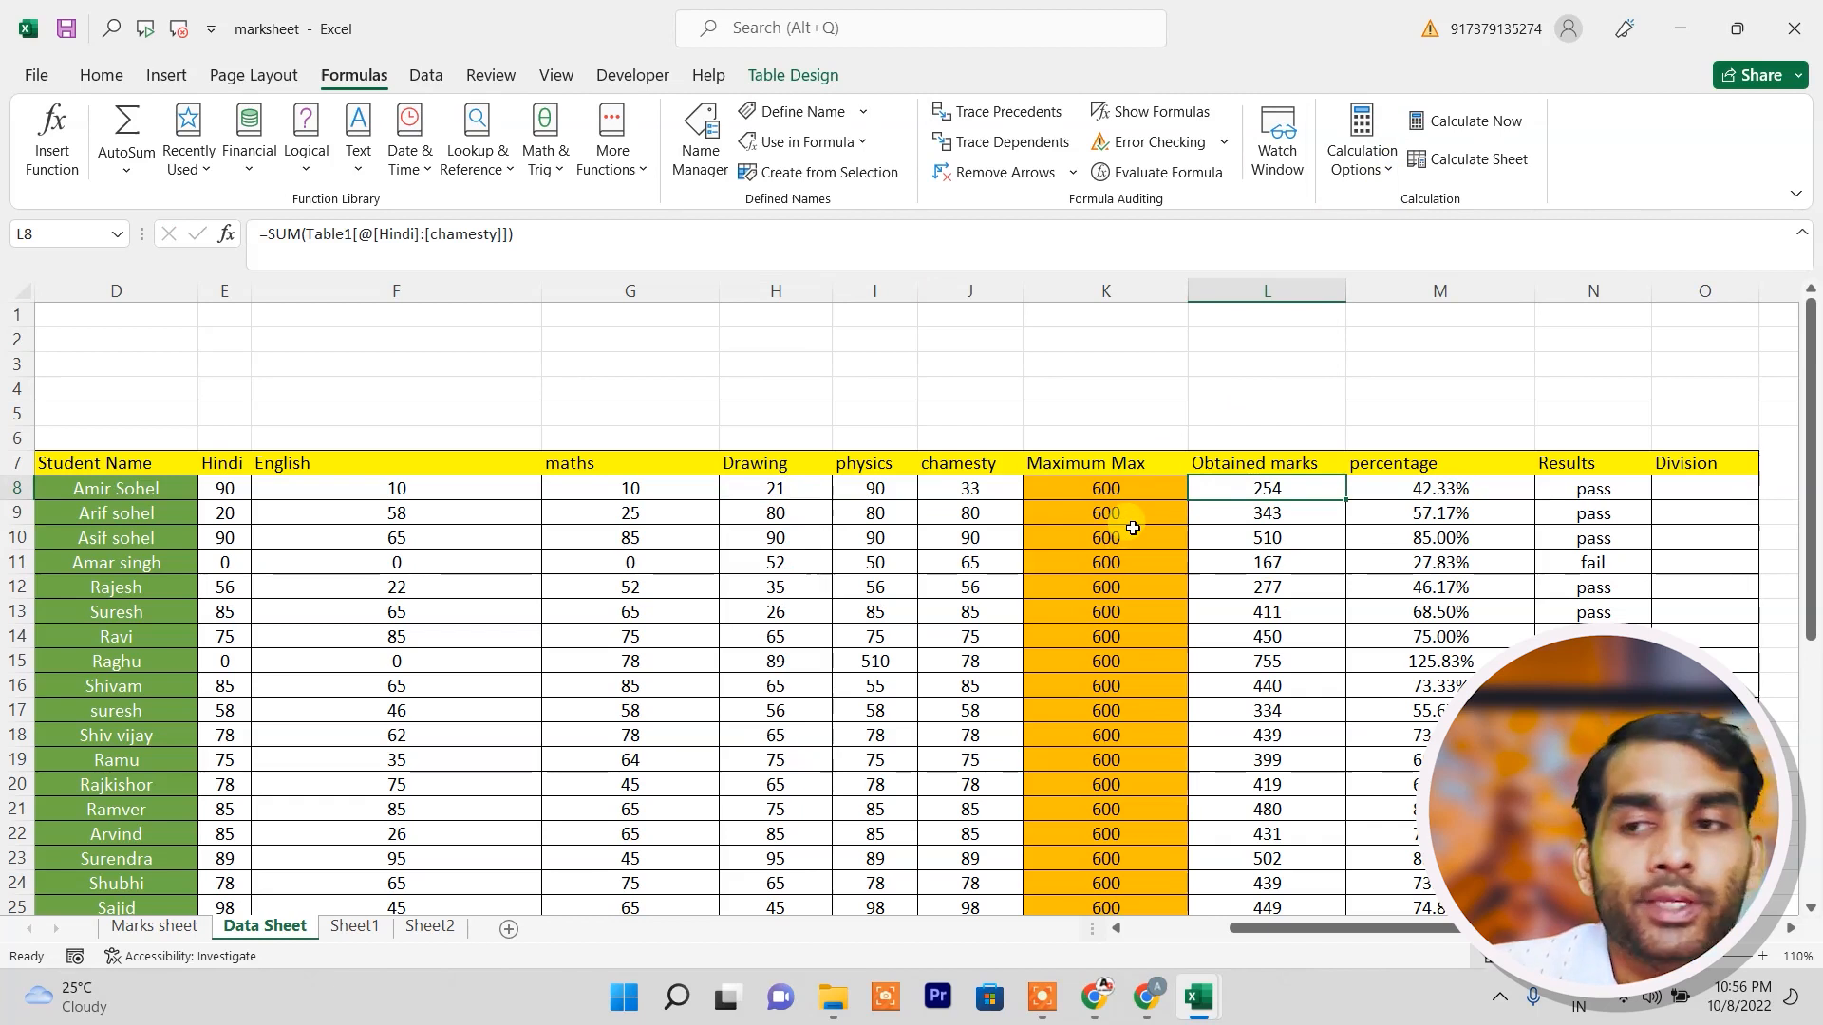
Set calculation to Manual, change the English mark in F8 to 60, and recalculate the workbook with Calculate Now.
click(1363, 157)
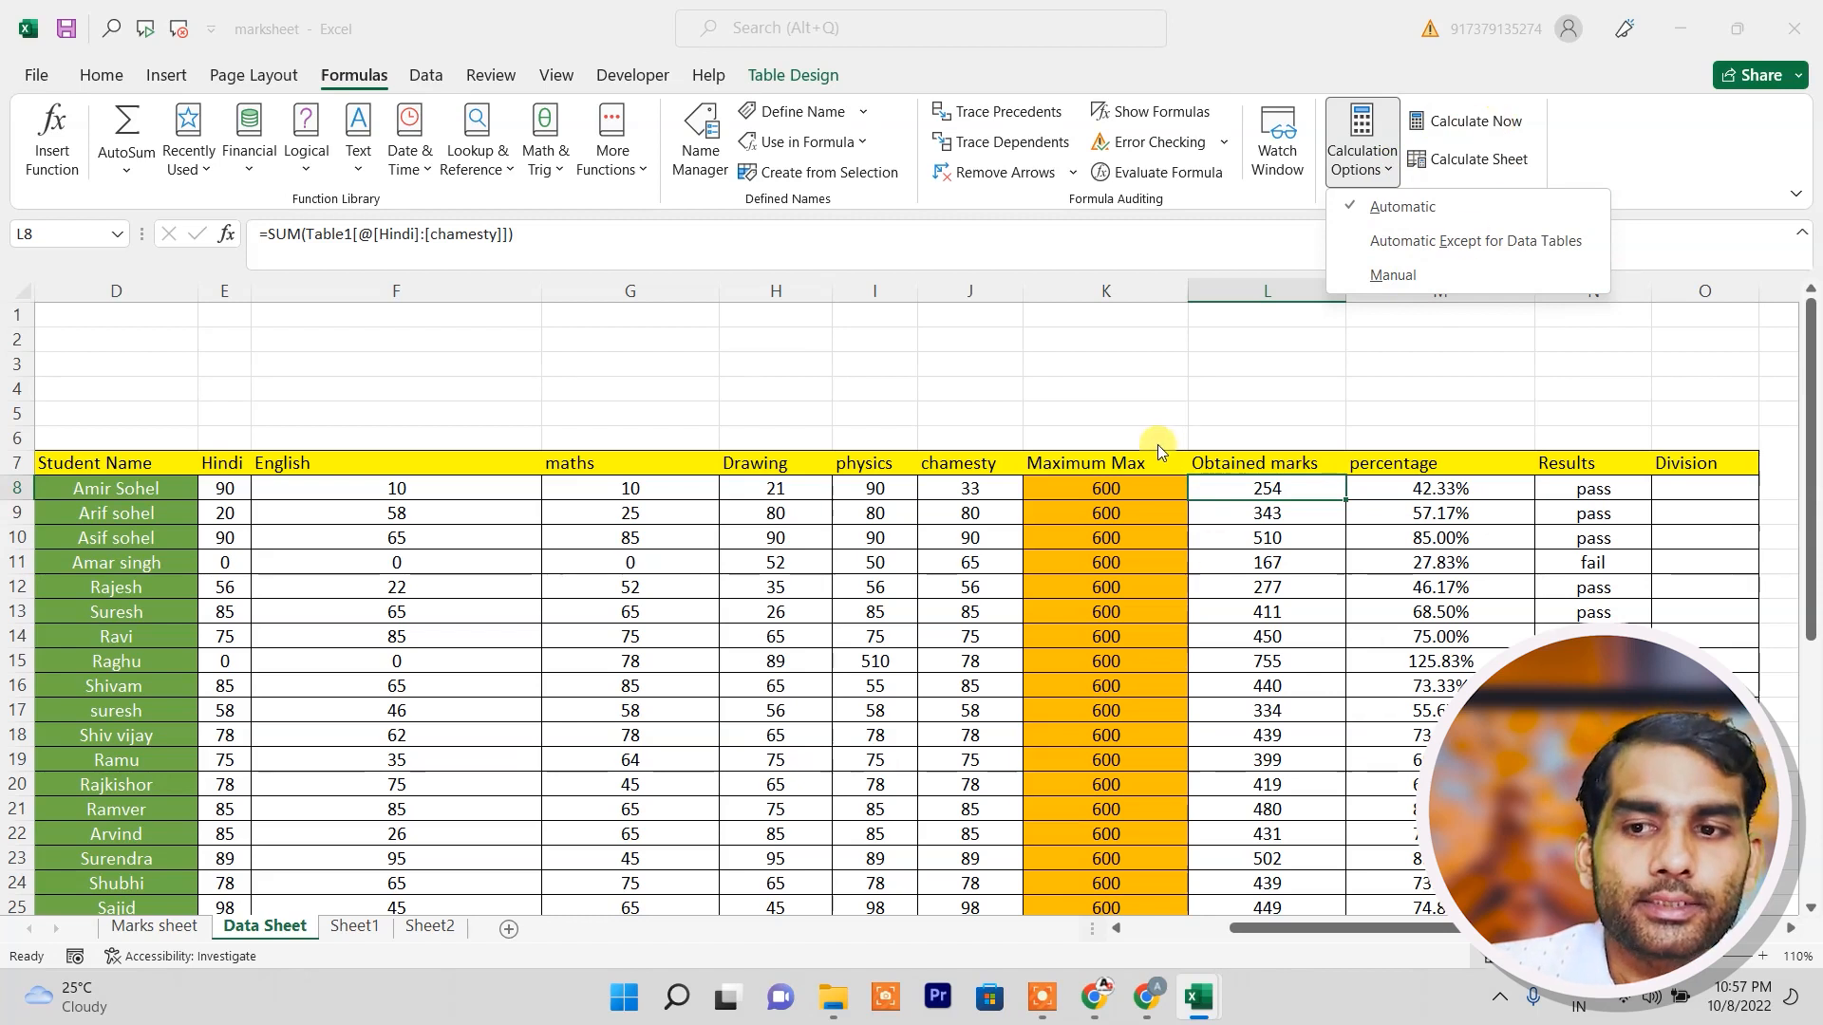
click(1391, 275)
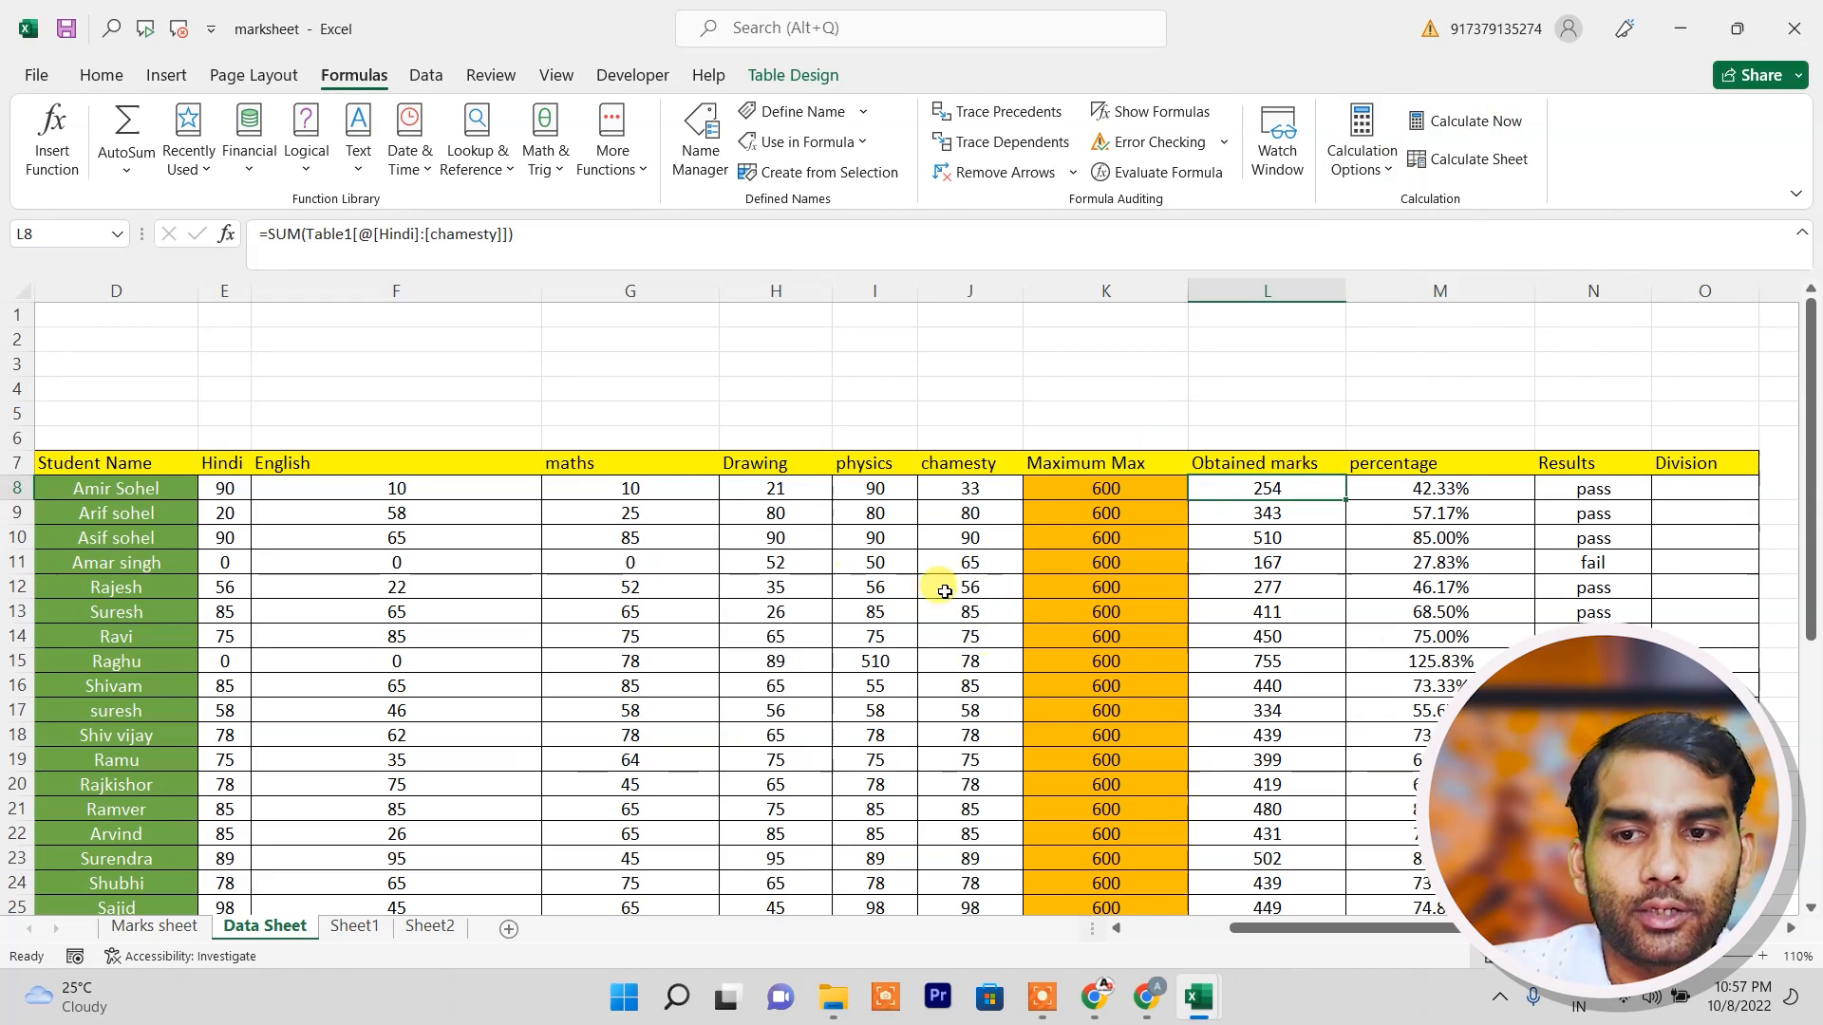
click(417, 491)
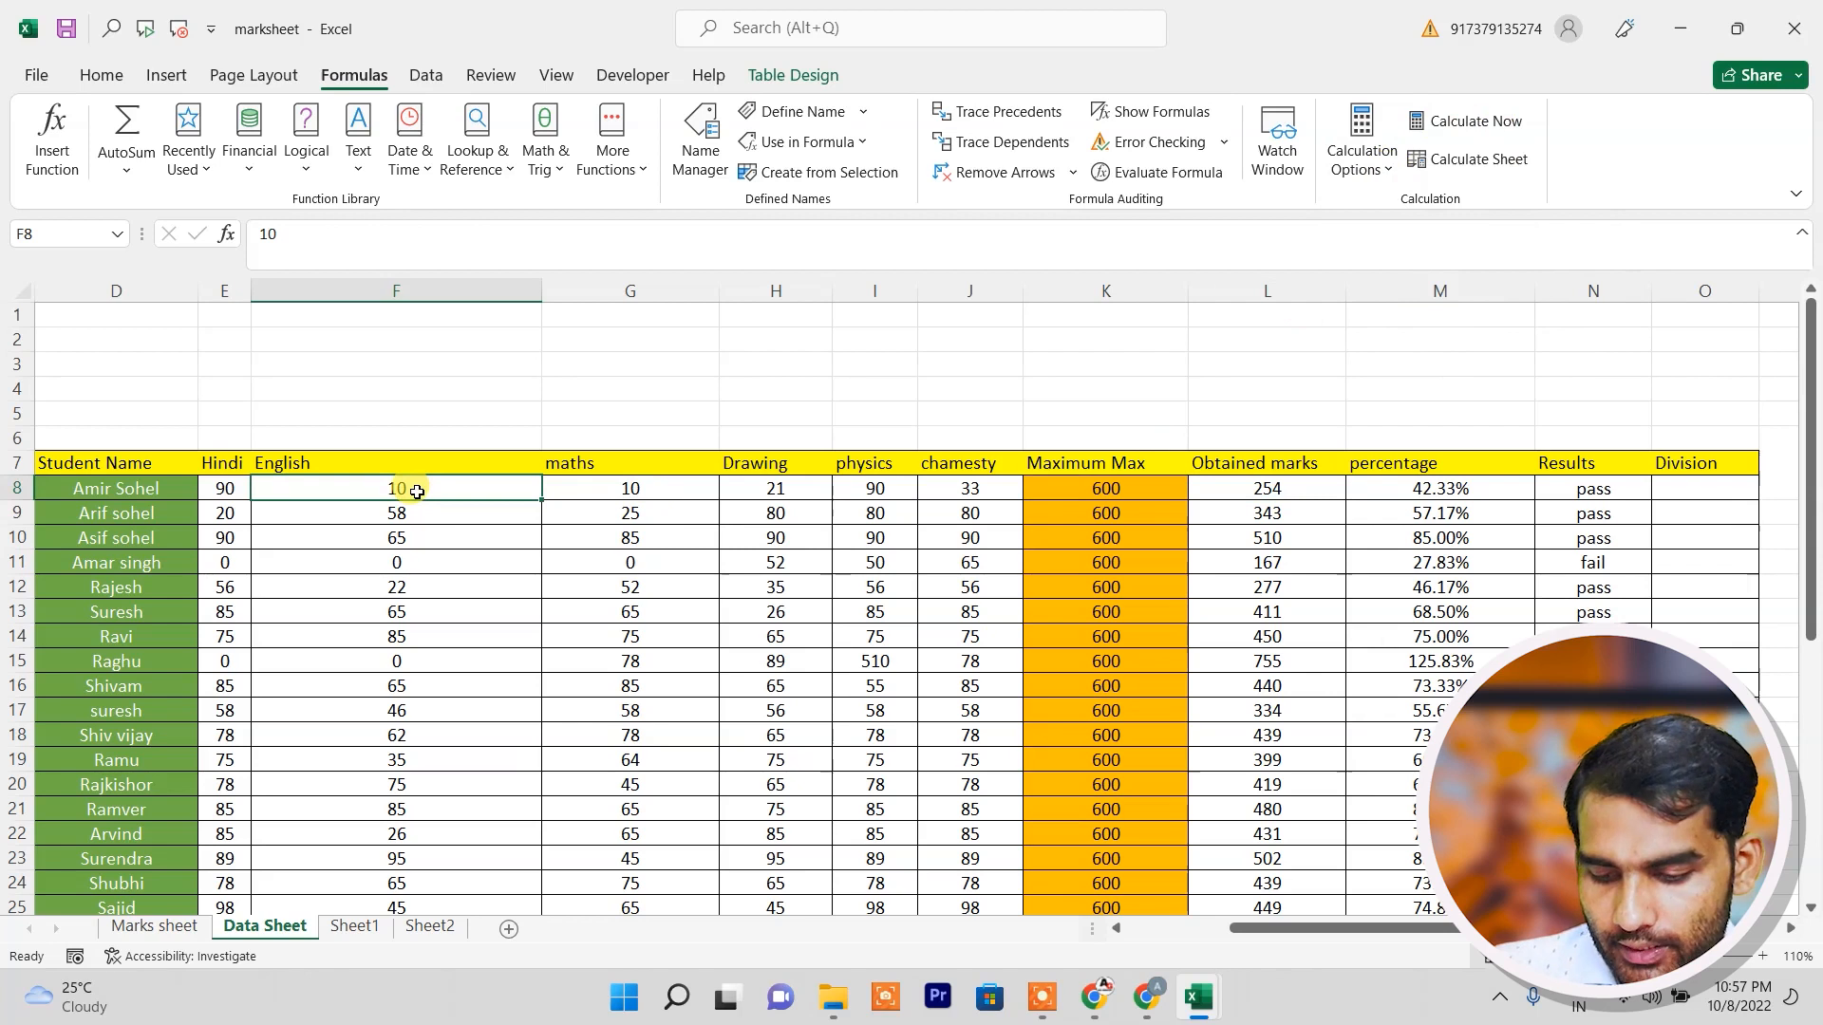
text(60)
key(Return)
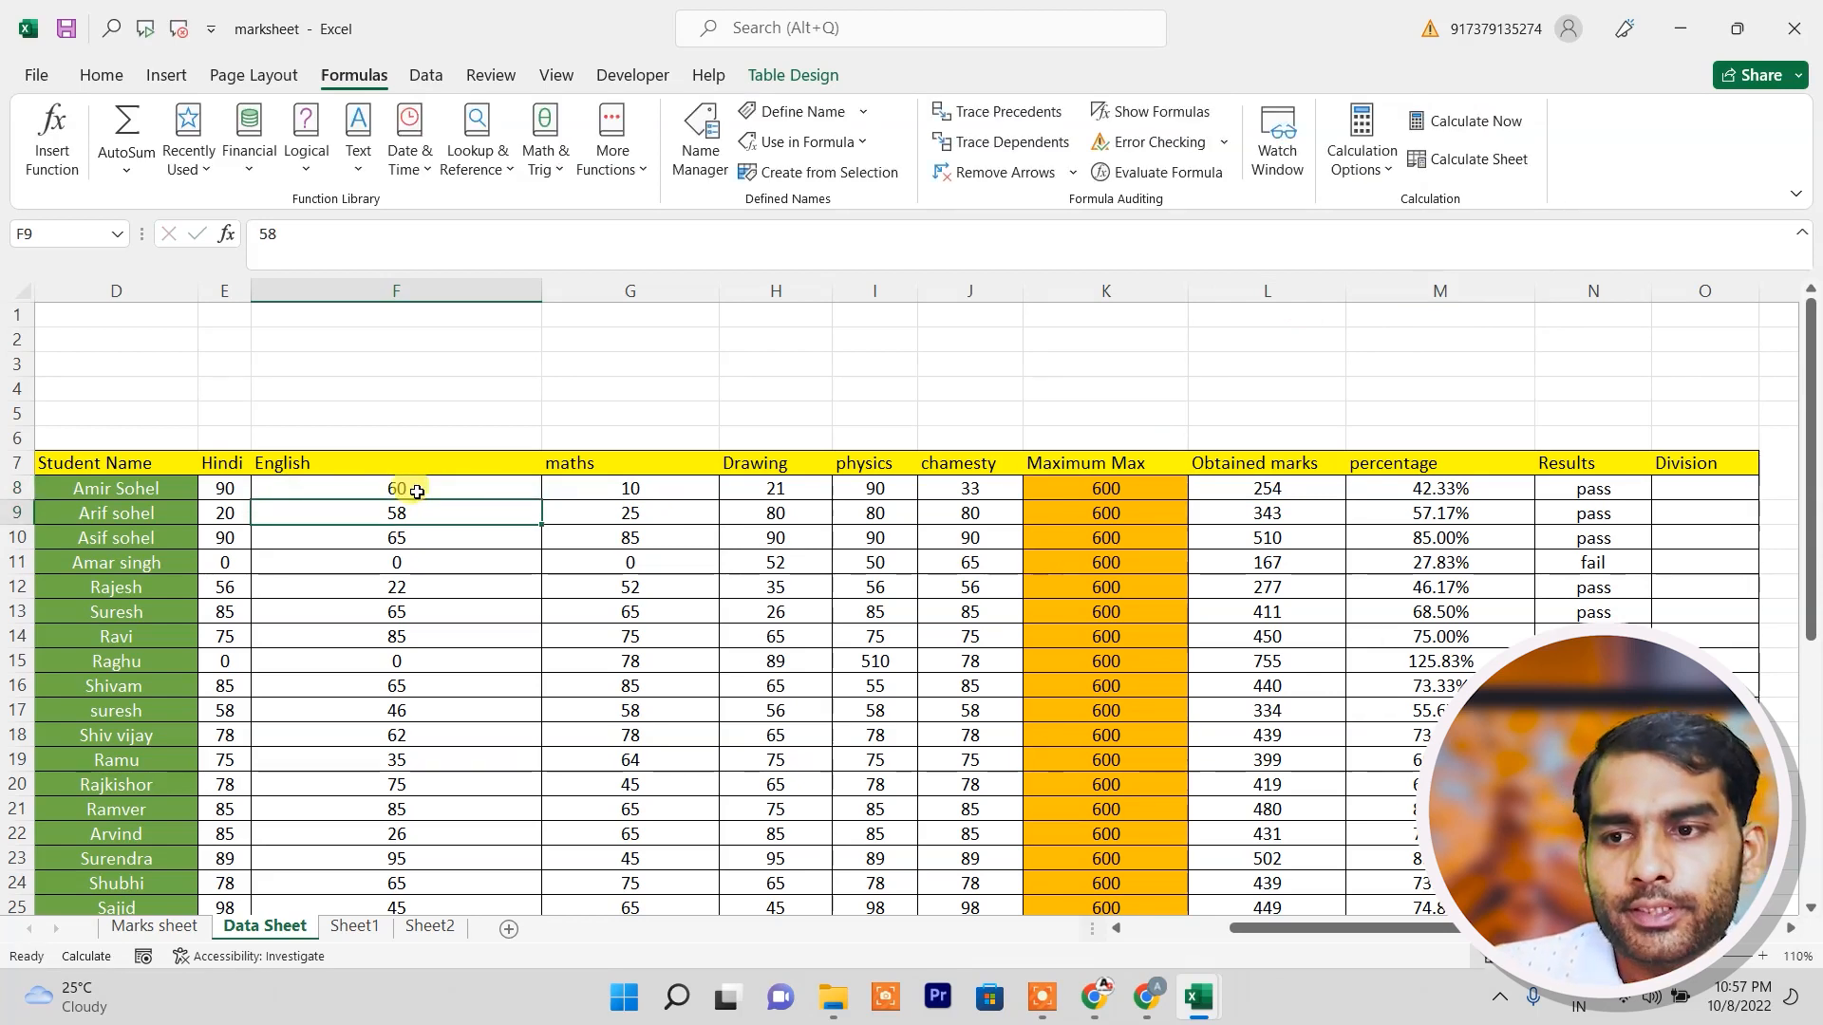
click(1466, 125)
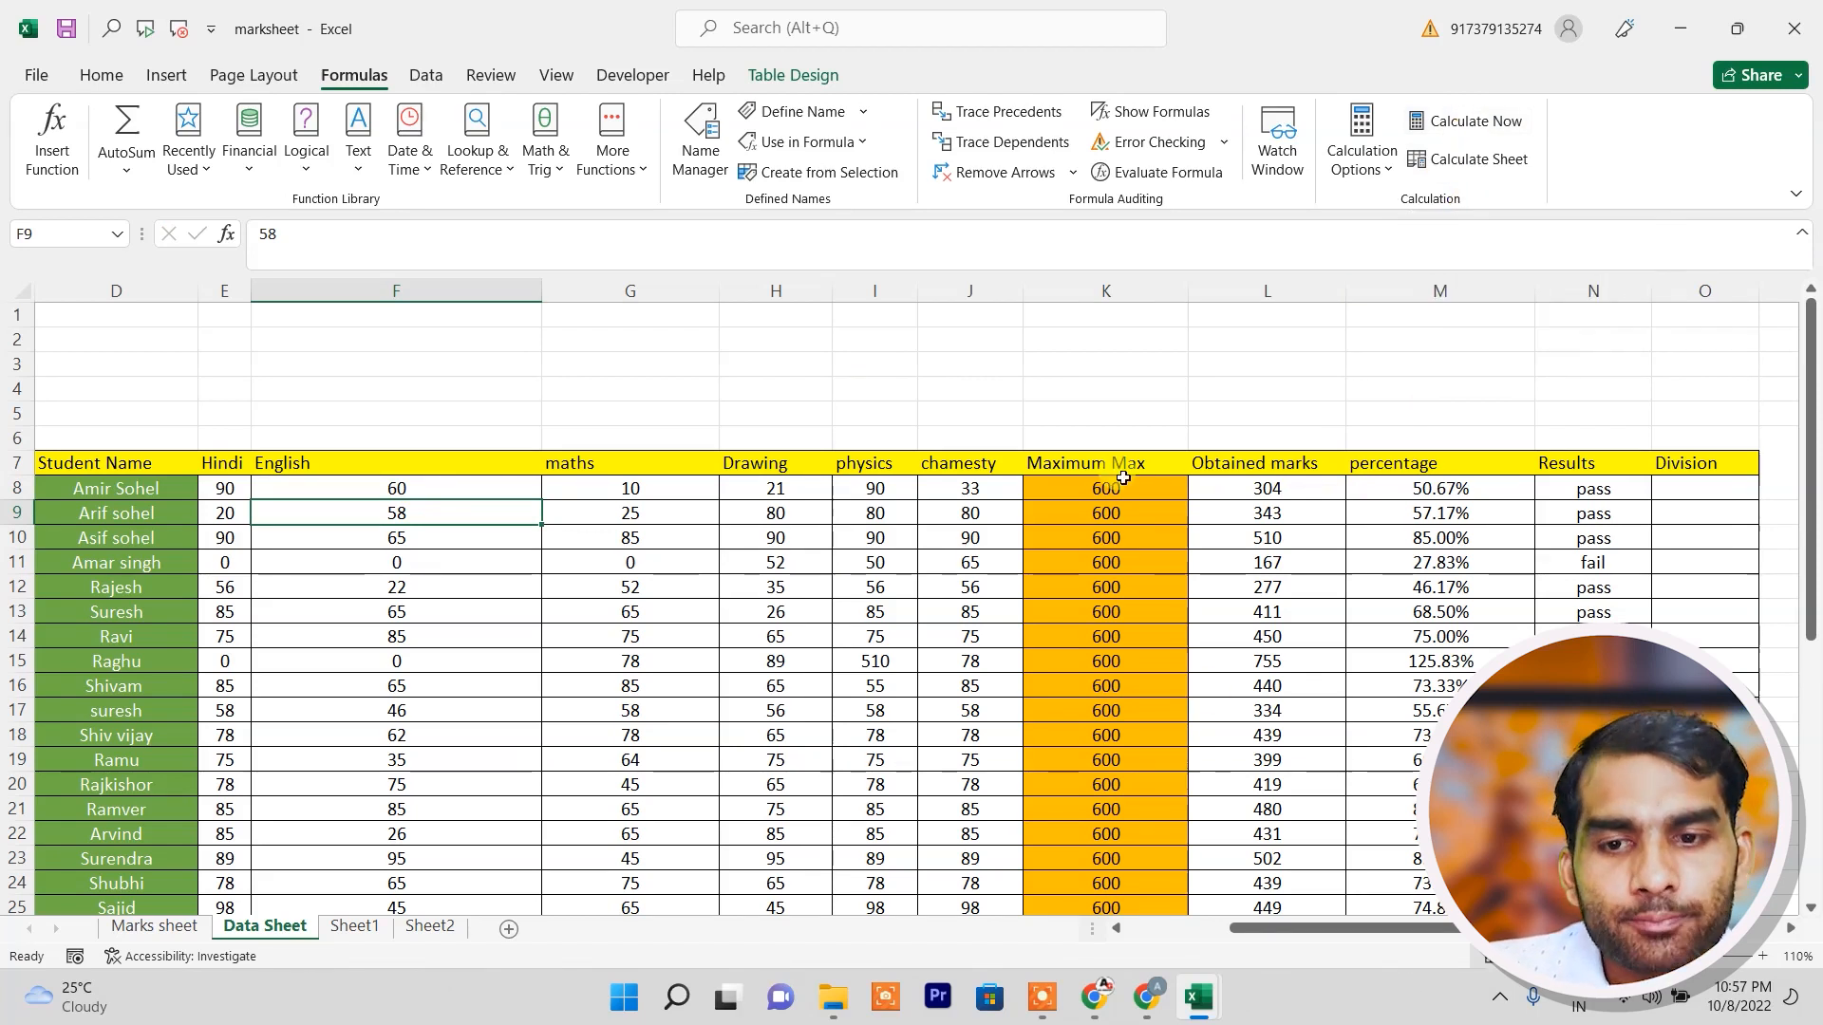
Return the calculation option to Automatic and review the available calculation modes.
scroll(1375, 718, down, 4)
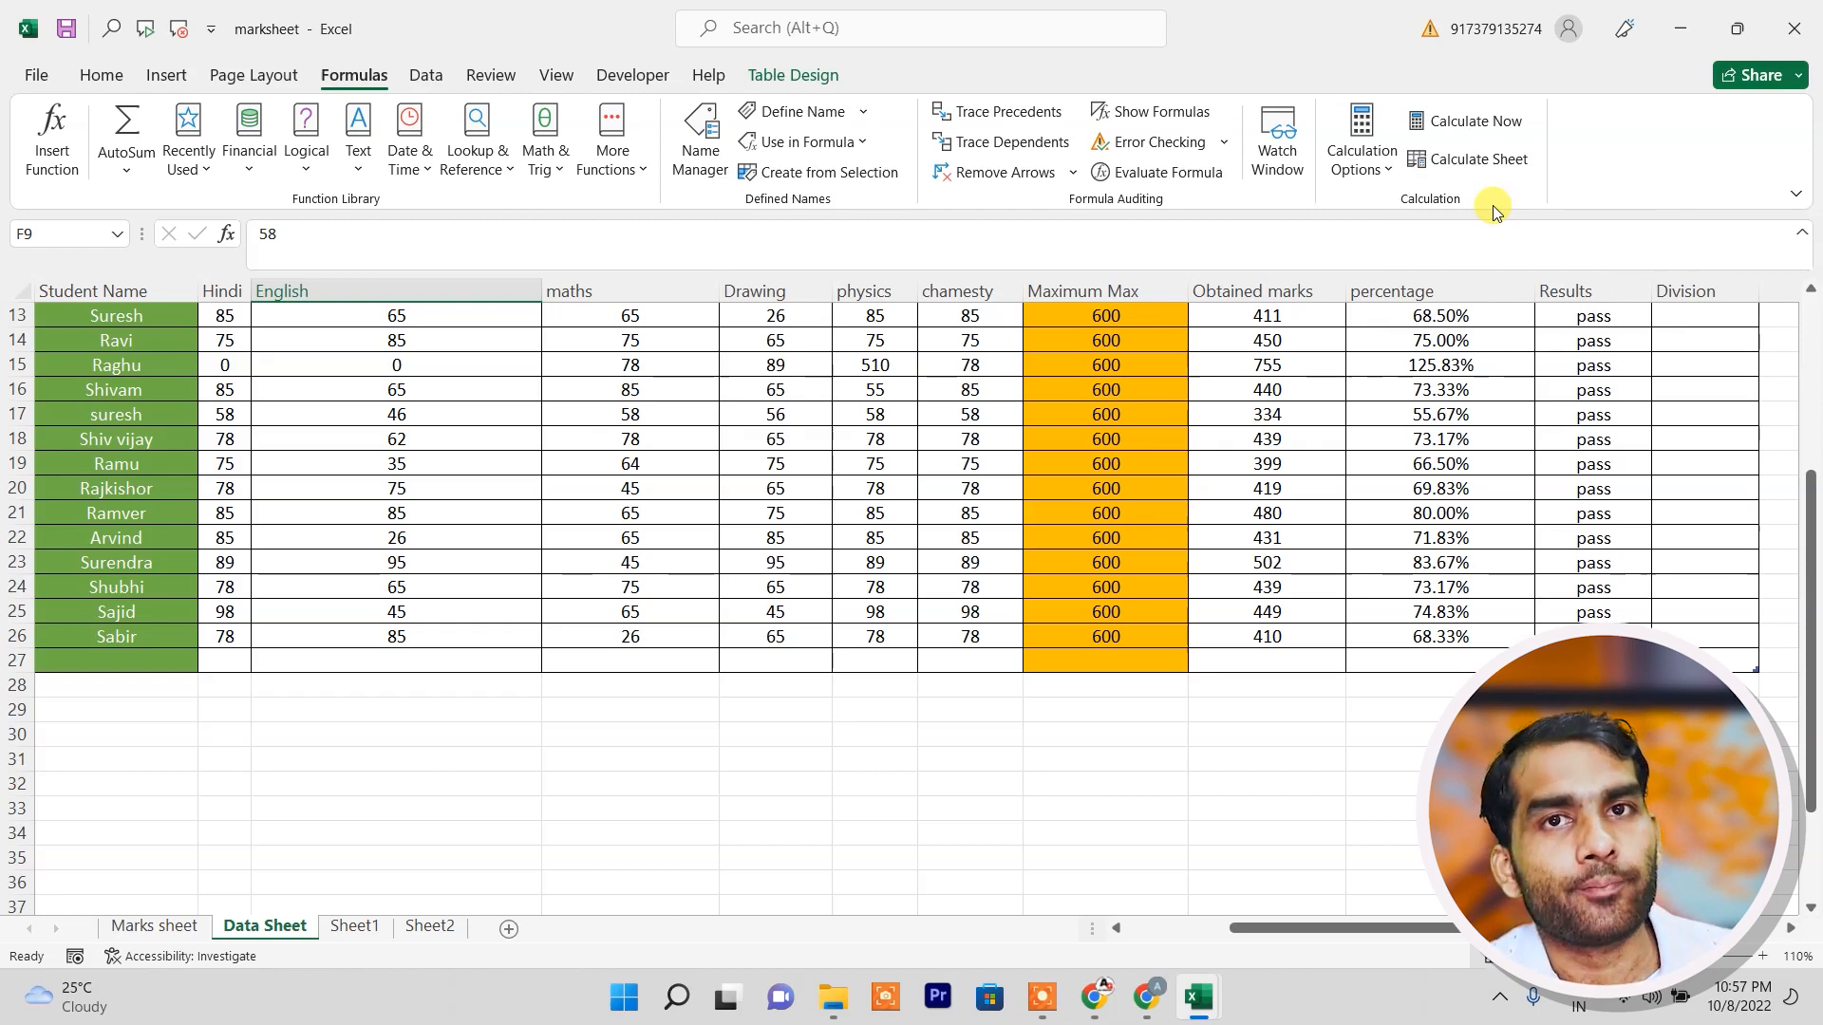
click(1361, 157)
click(1394, 212)
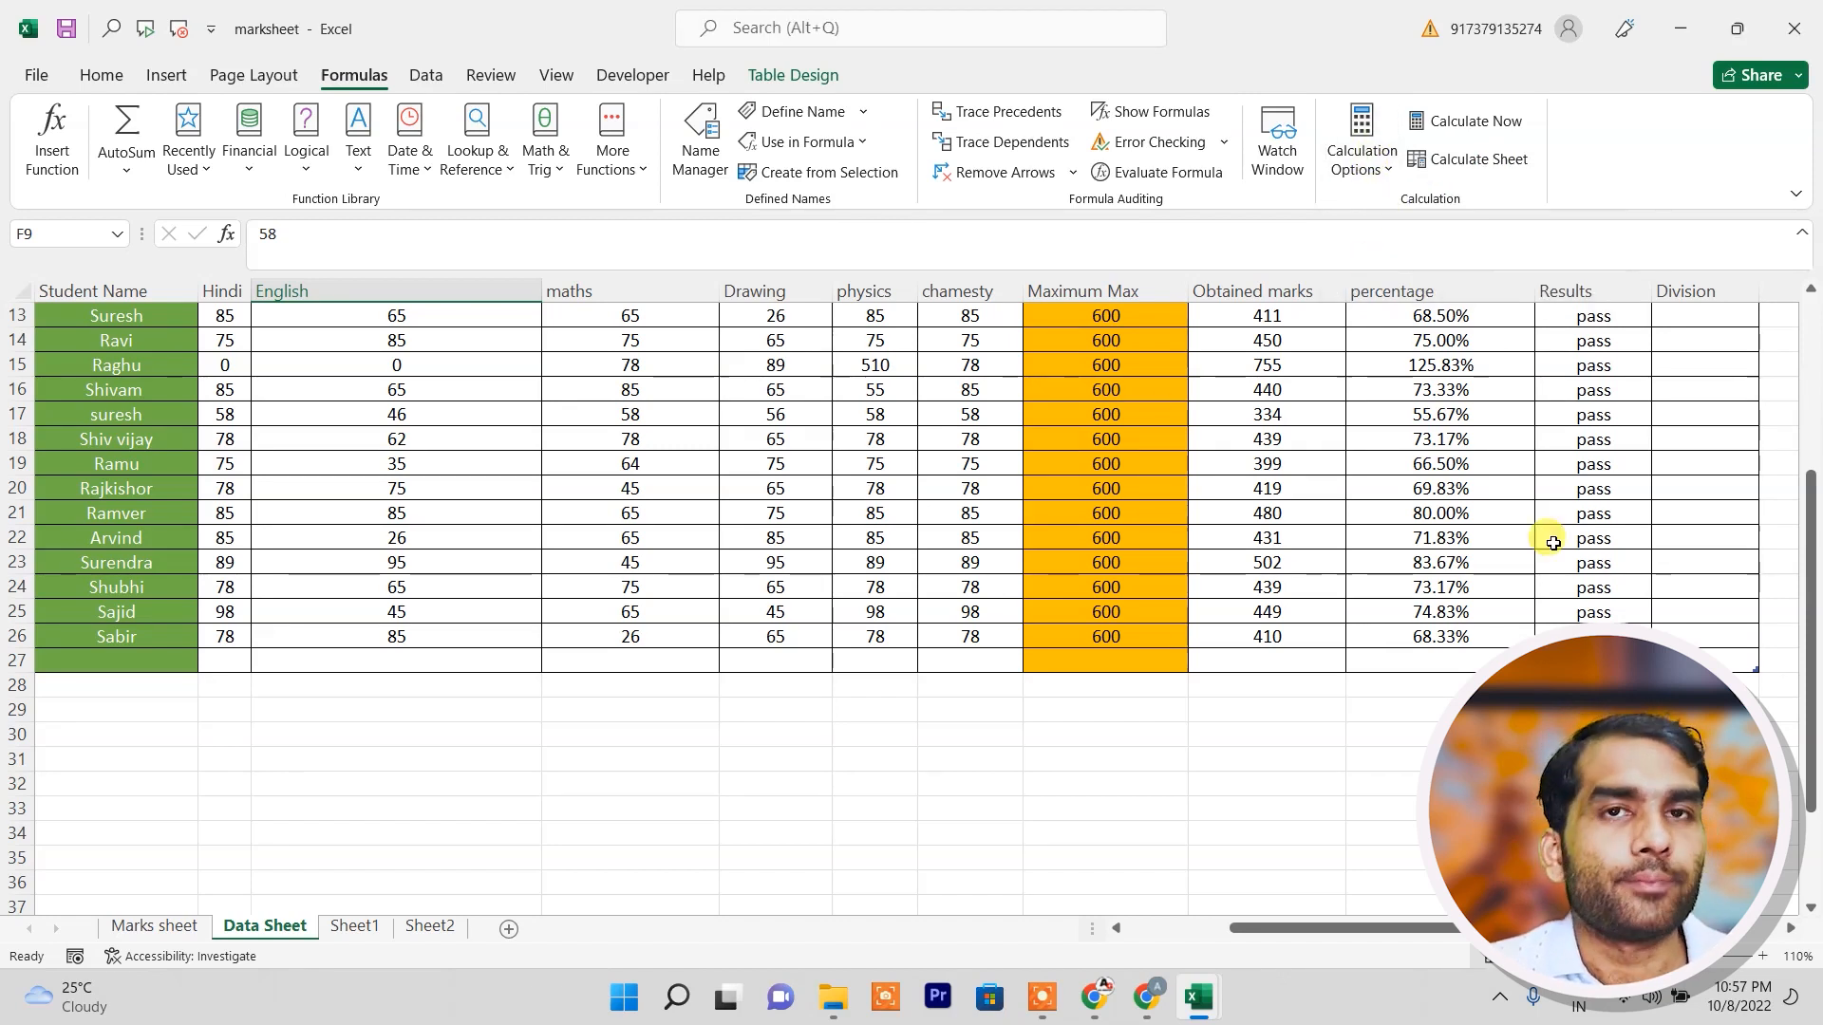
scroll(1313, 595, up, 4)
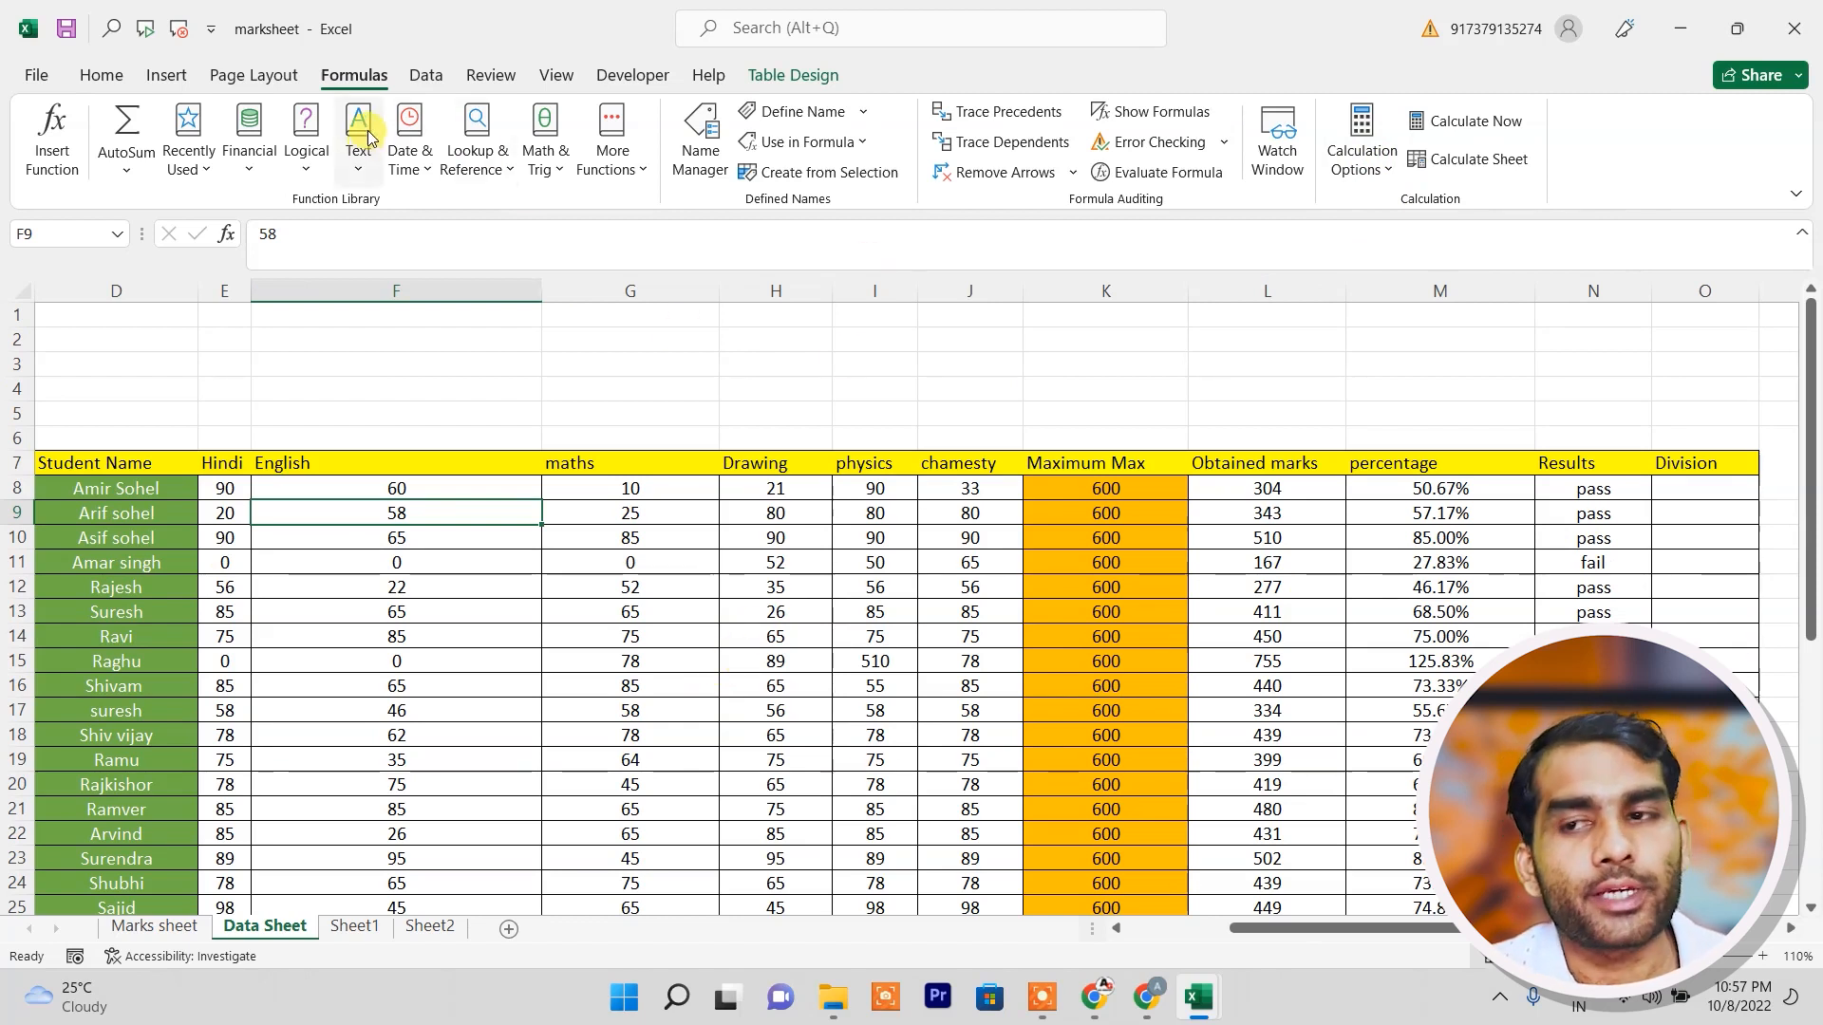
click(1371, 172)
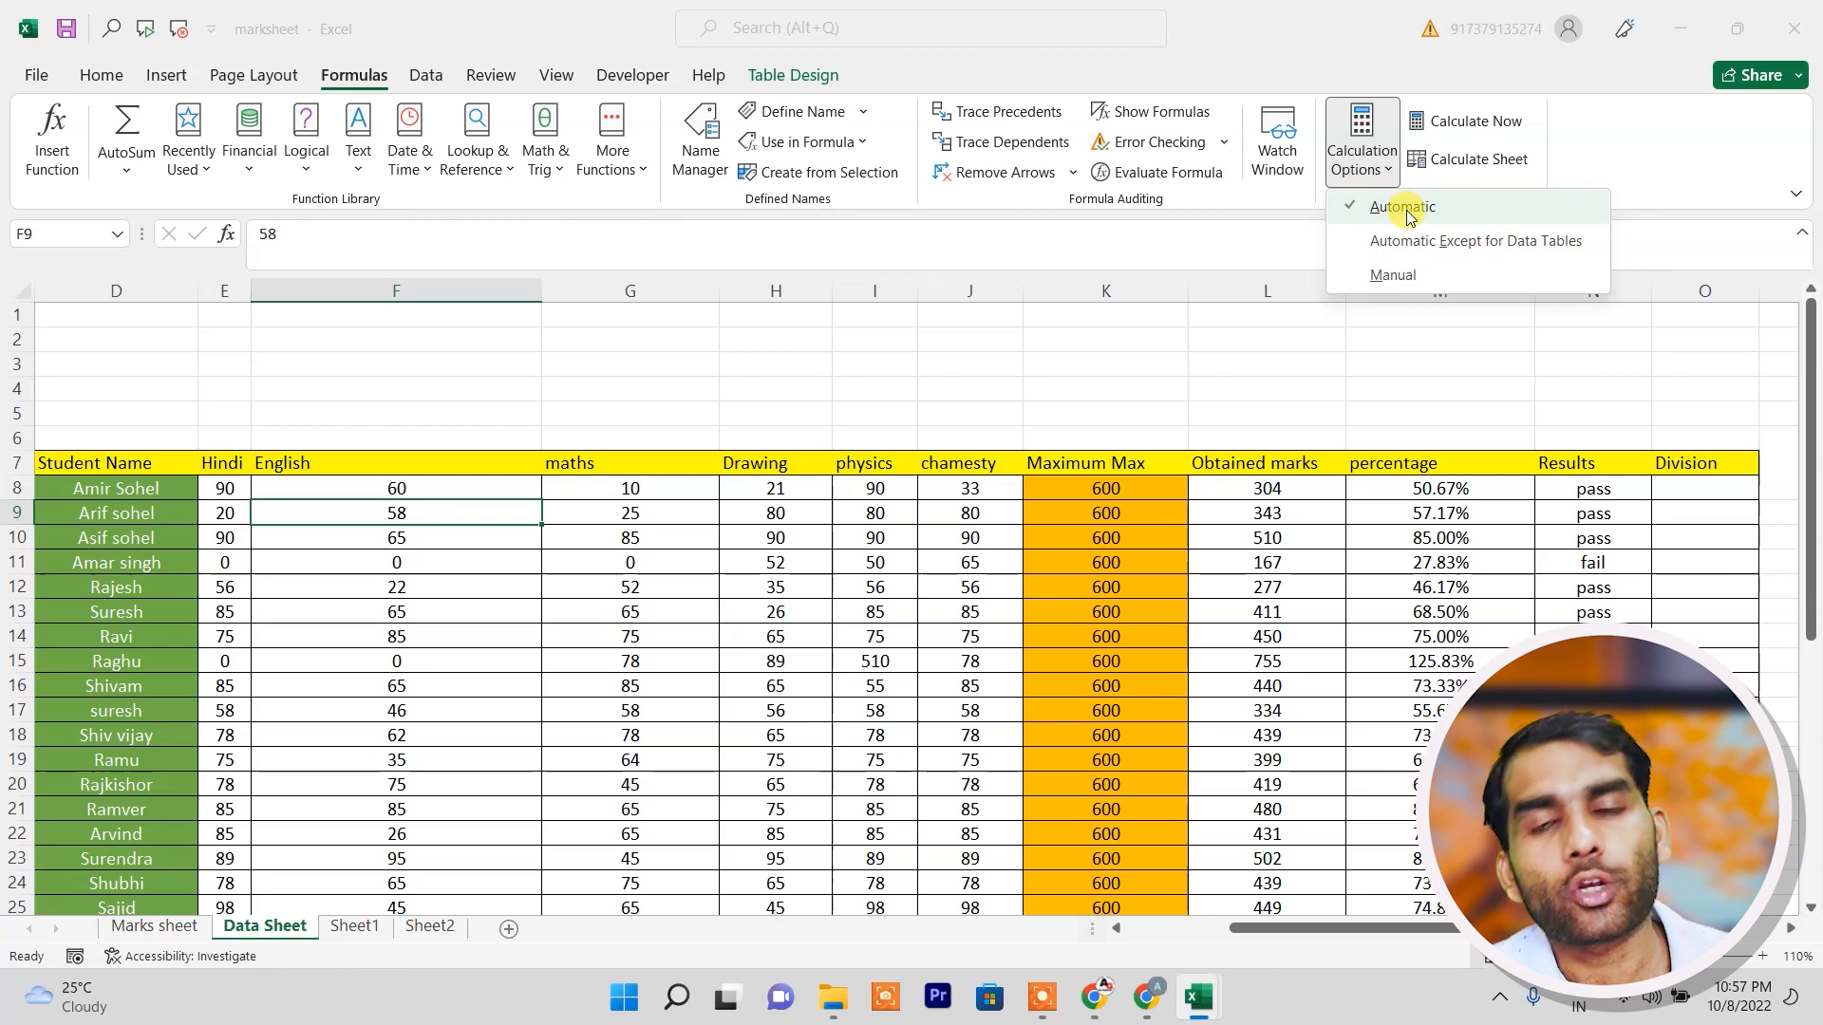
click(967, 507)
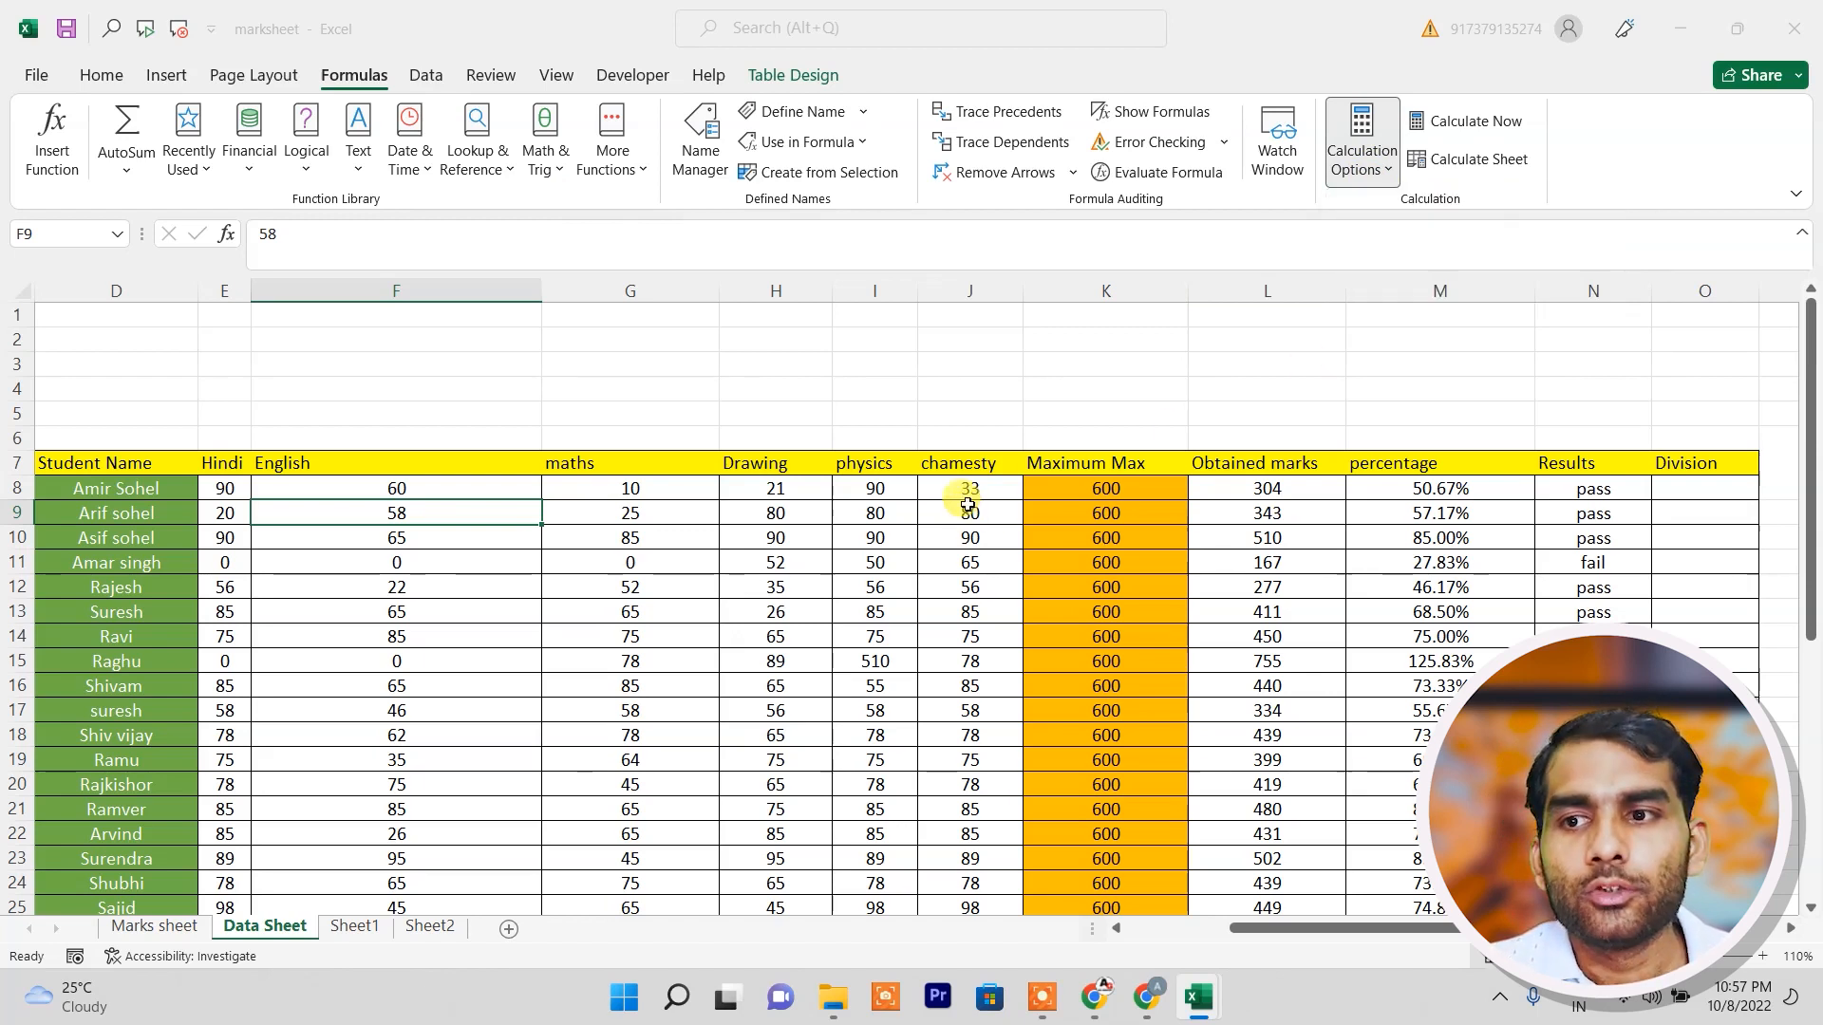